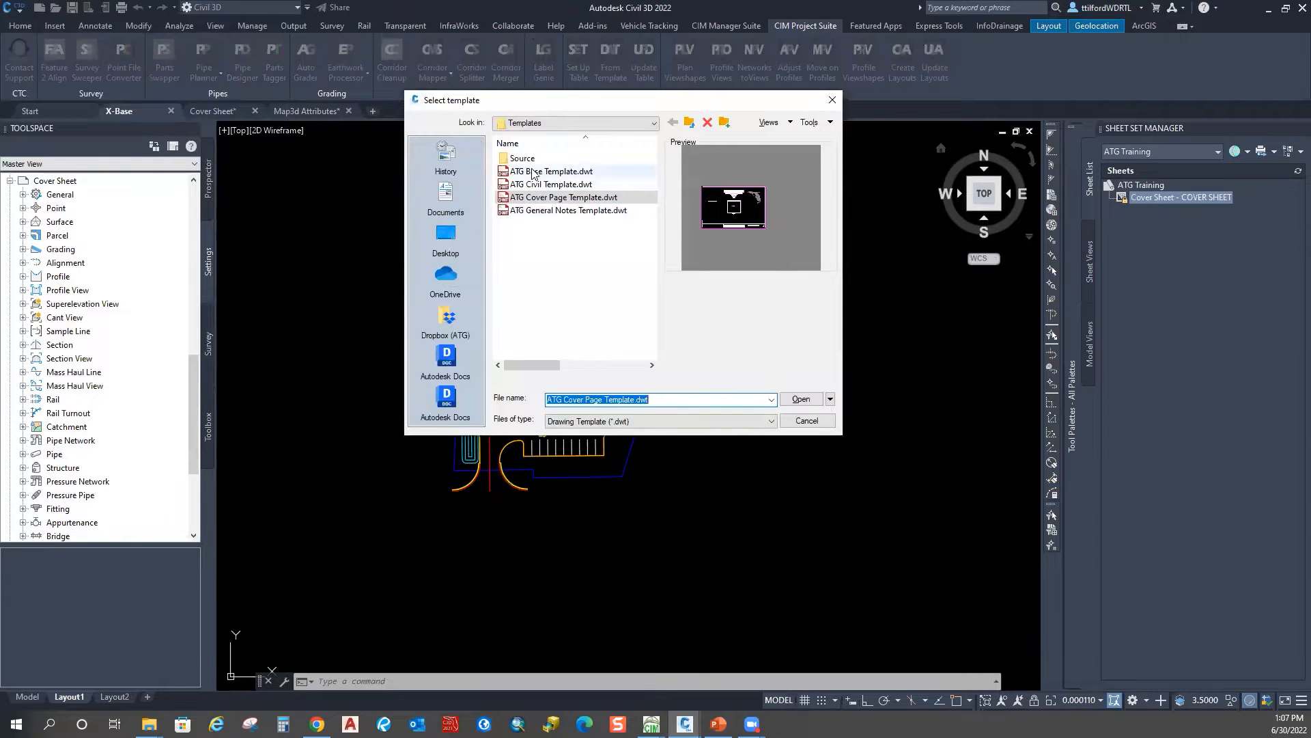
Step: Preview the ATG templates and create a new drawing from ATG General Notes Template.dwt
click(530, 210)
key(Up)
key(Up)
key(Up)
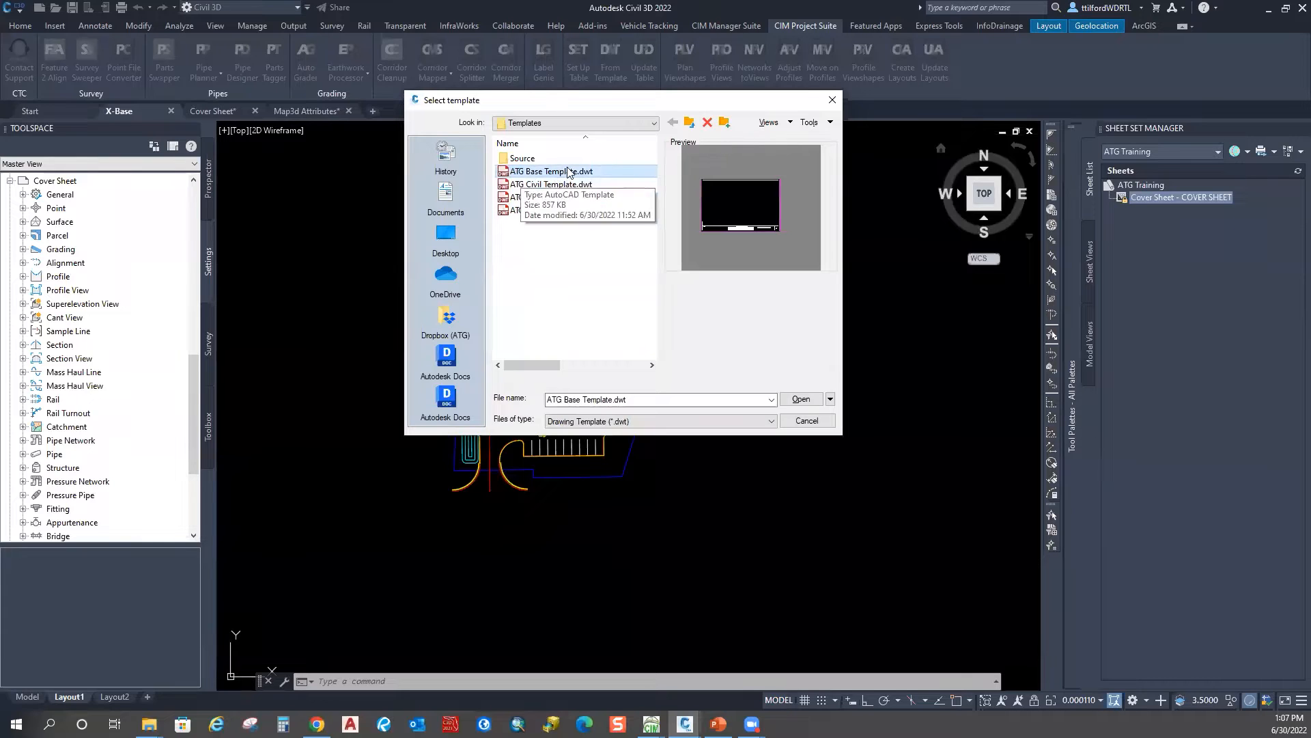
click(514, 185)
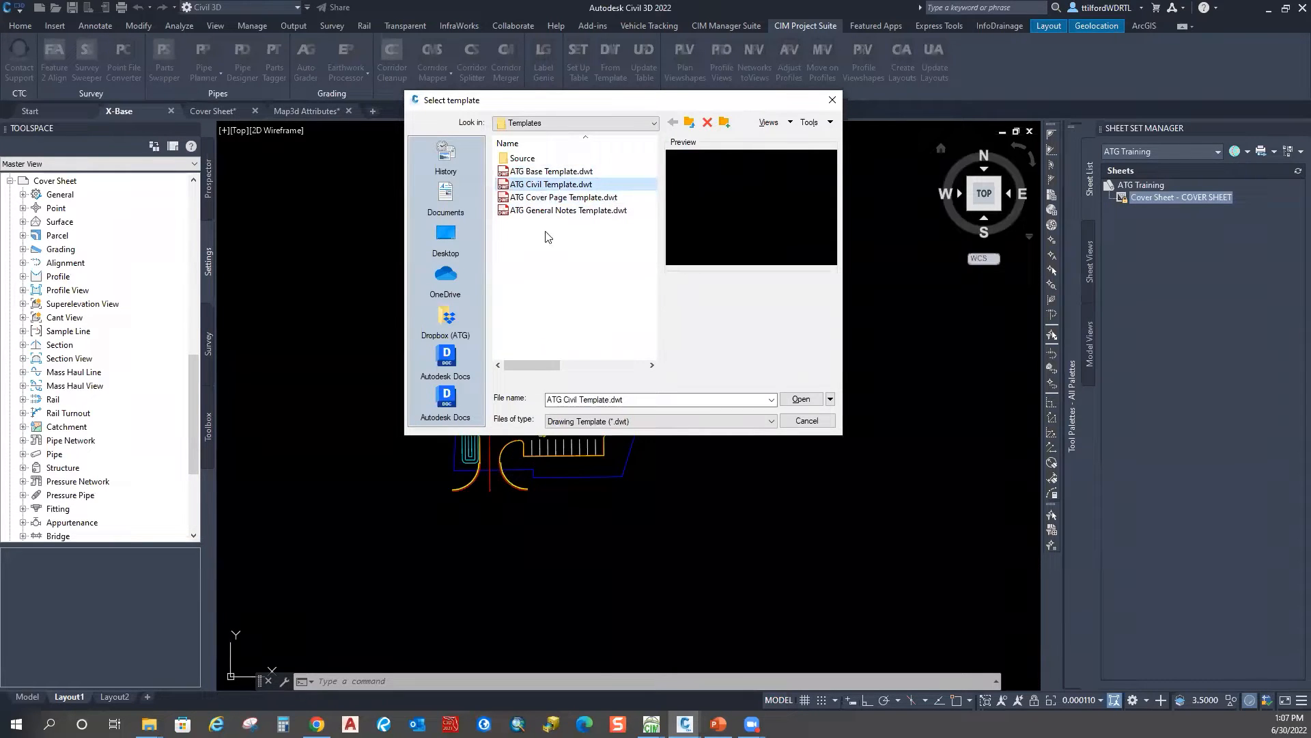
key(Down)
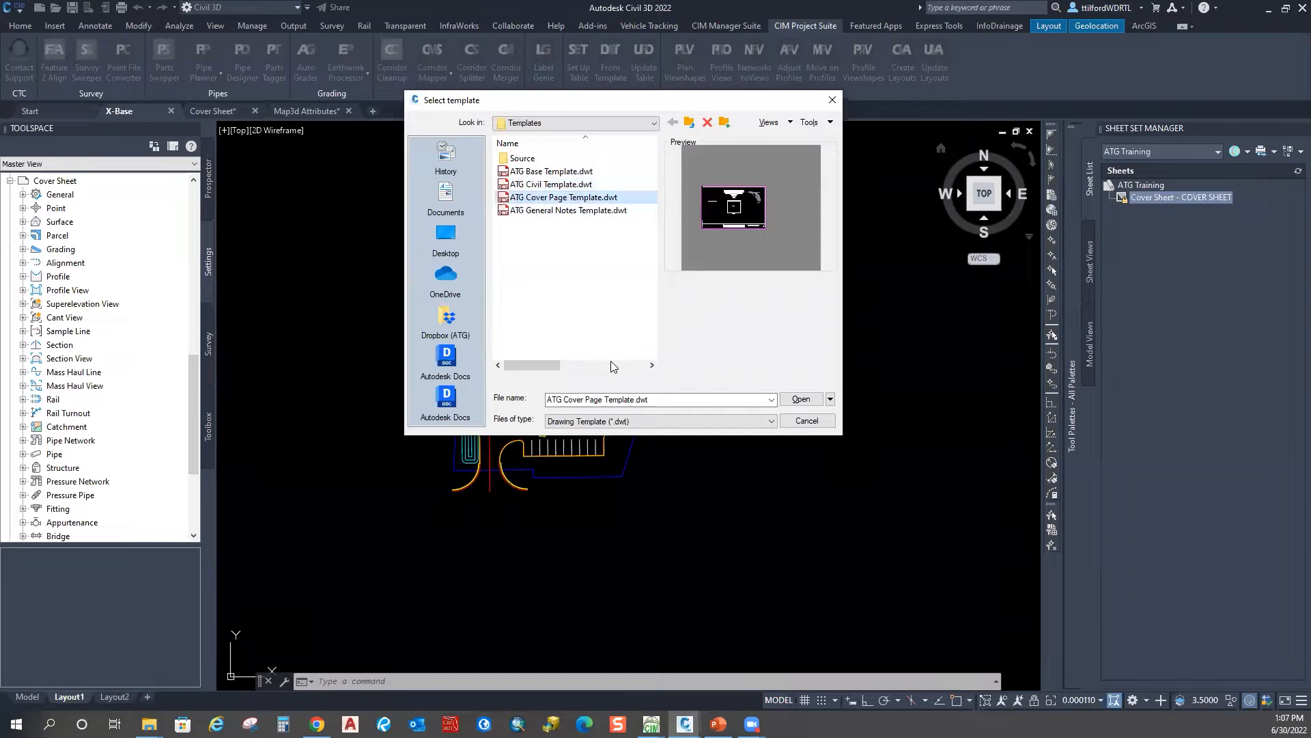
click(508, 214)
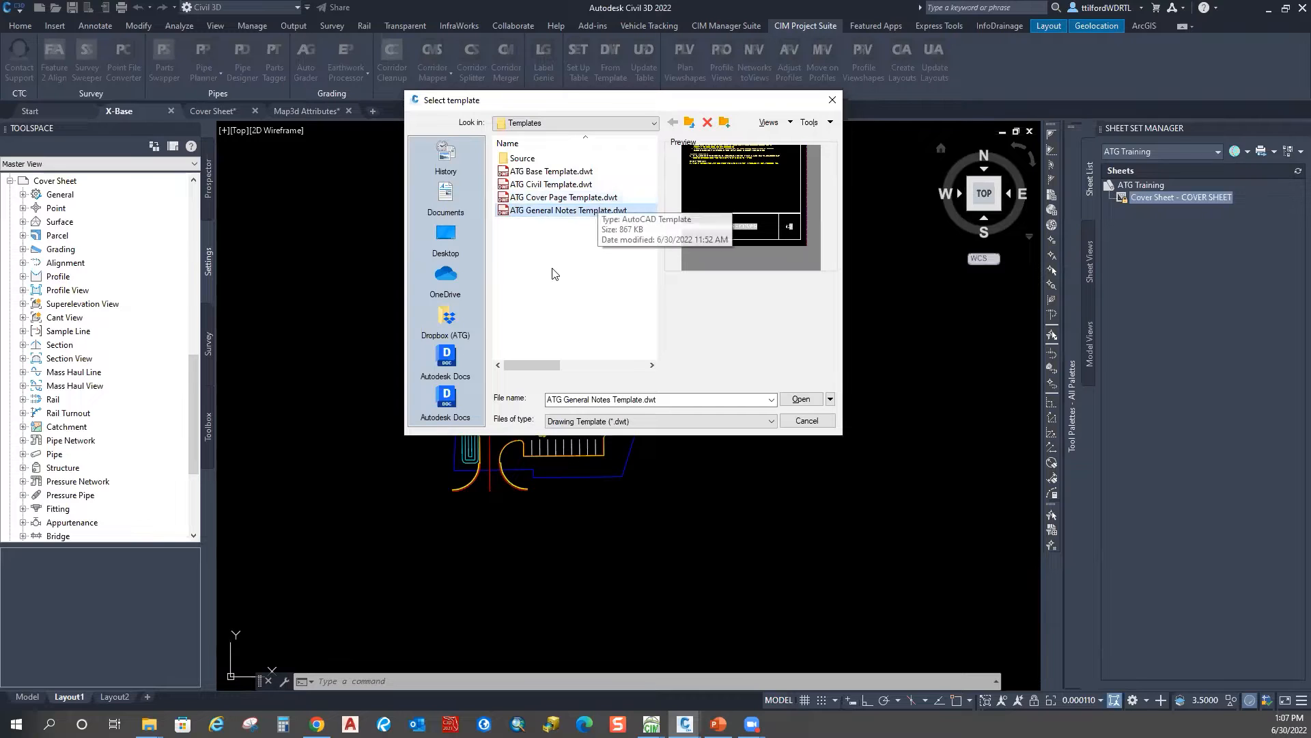
drag(699, 107, 608, 71)
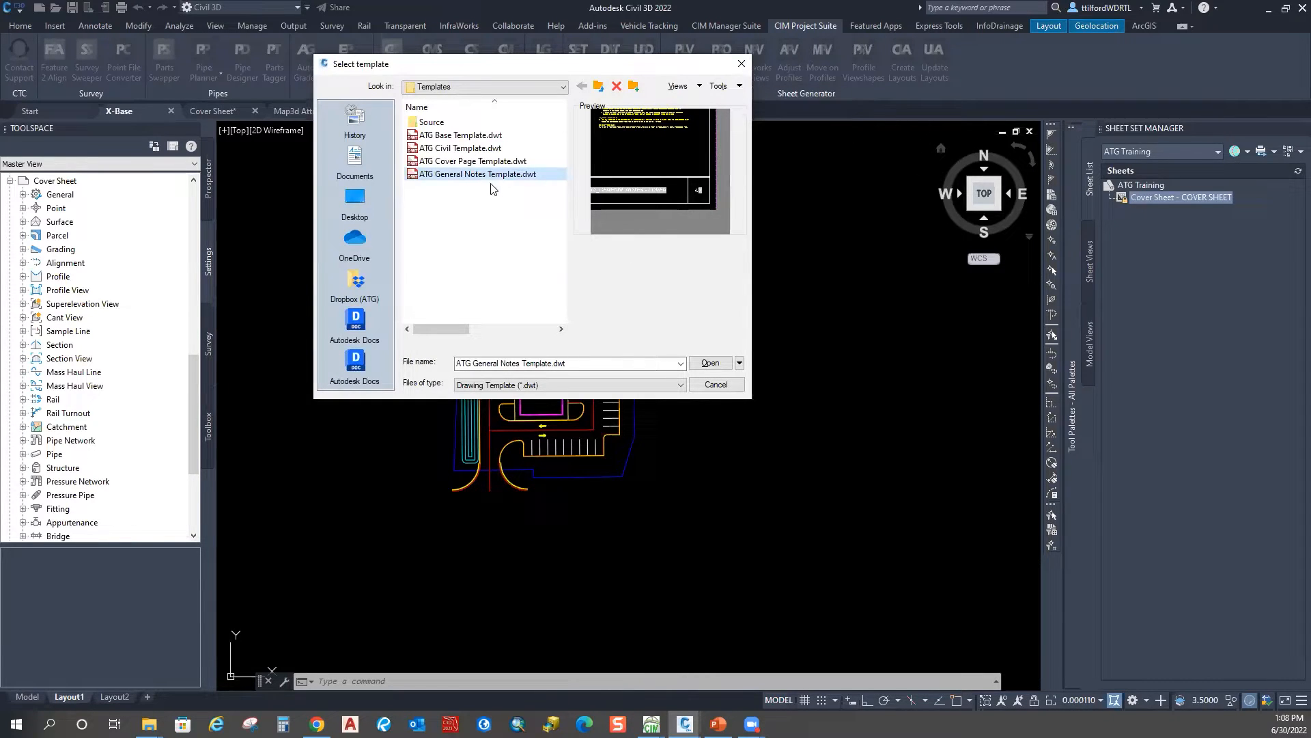
click(709, 363)
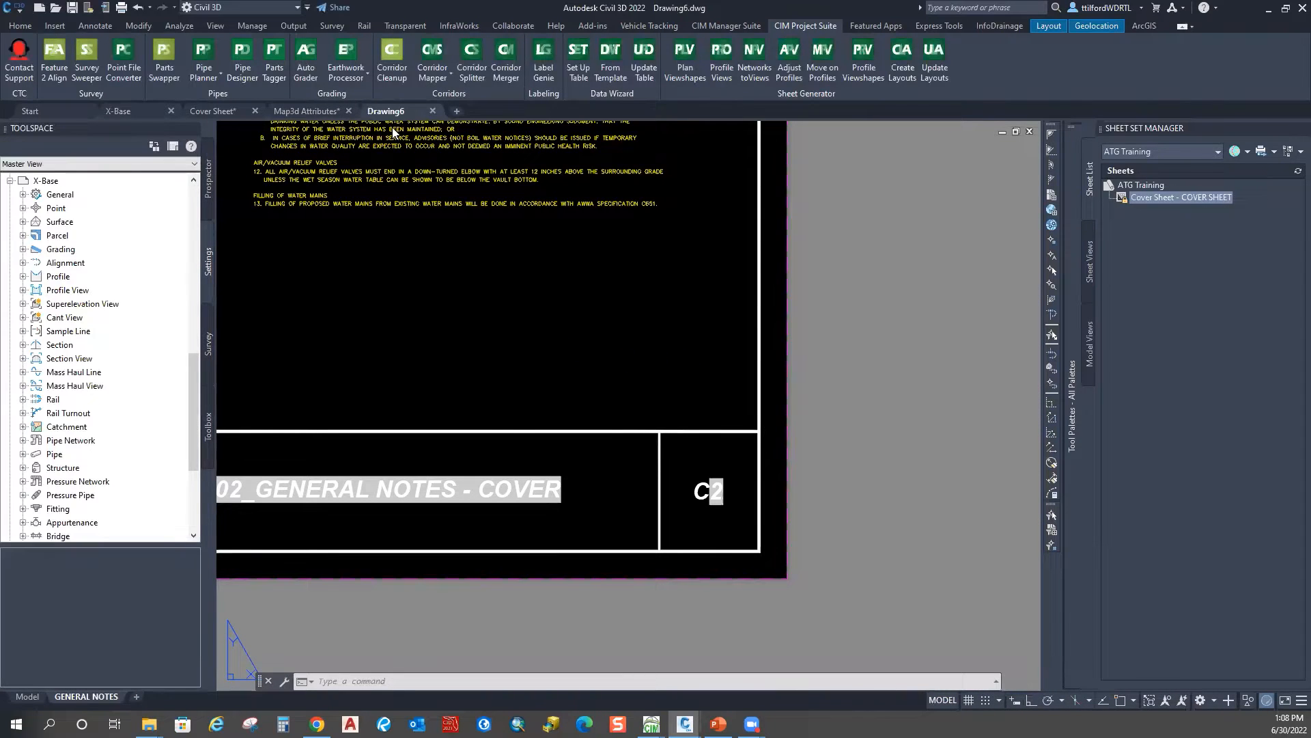
Step: Save the new Drawing6 as General Notes.dwg in the Civil 3d Commercial folder
right_click(398, 114)
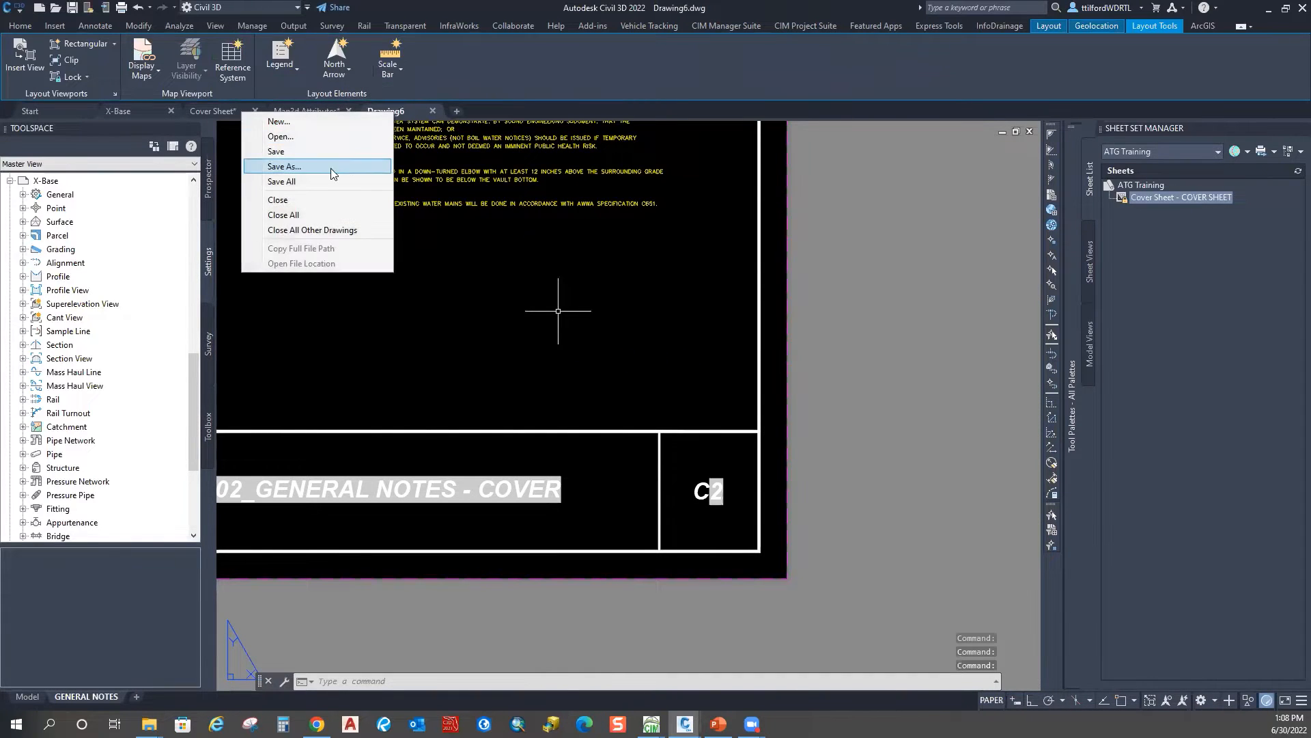
click(323, 168)
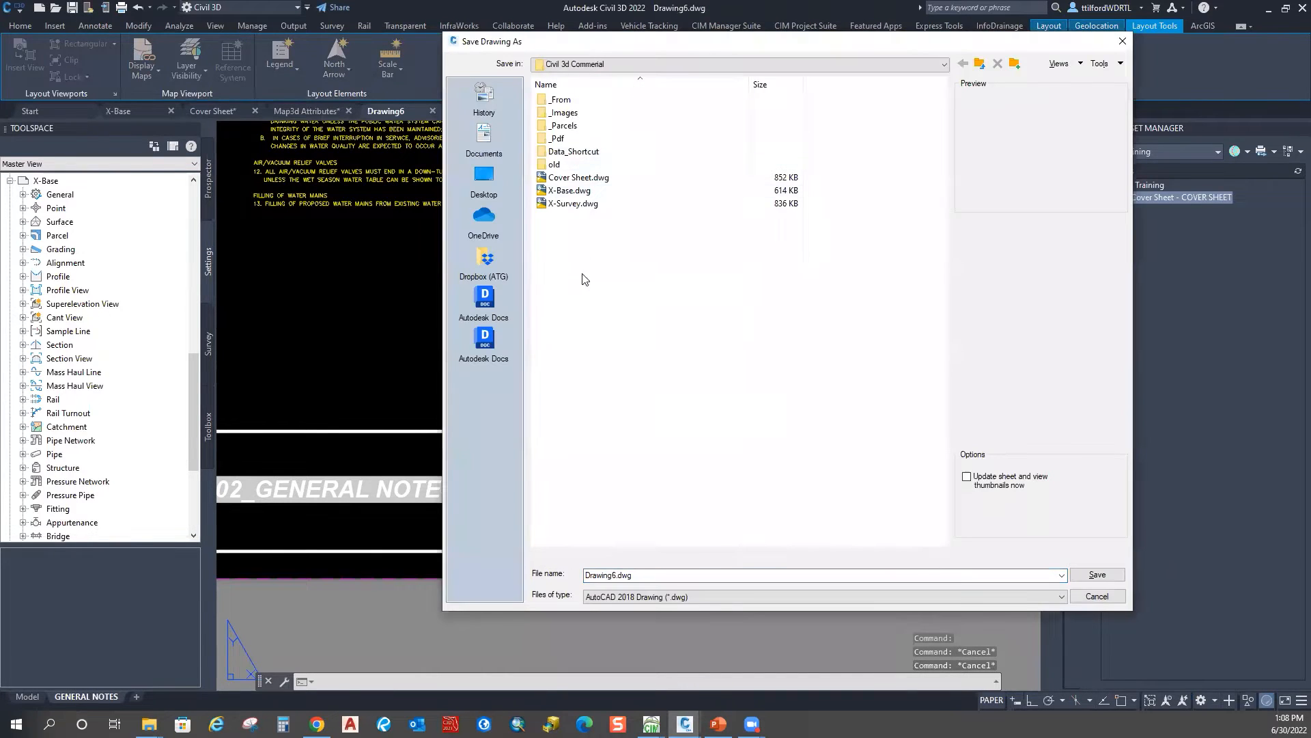
double_click(615, 575)
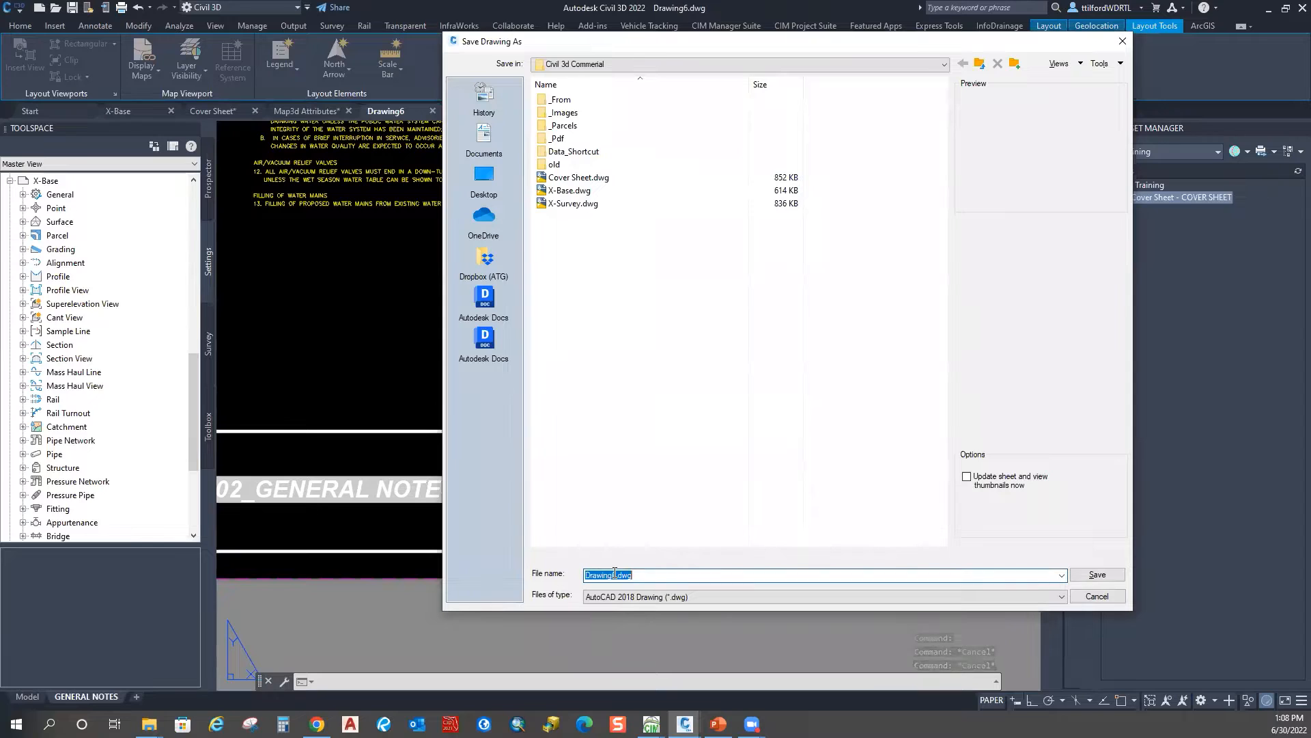
double_click(615, 574)
key(BackSpace)
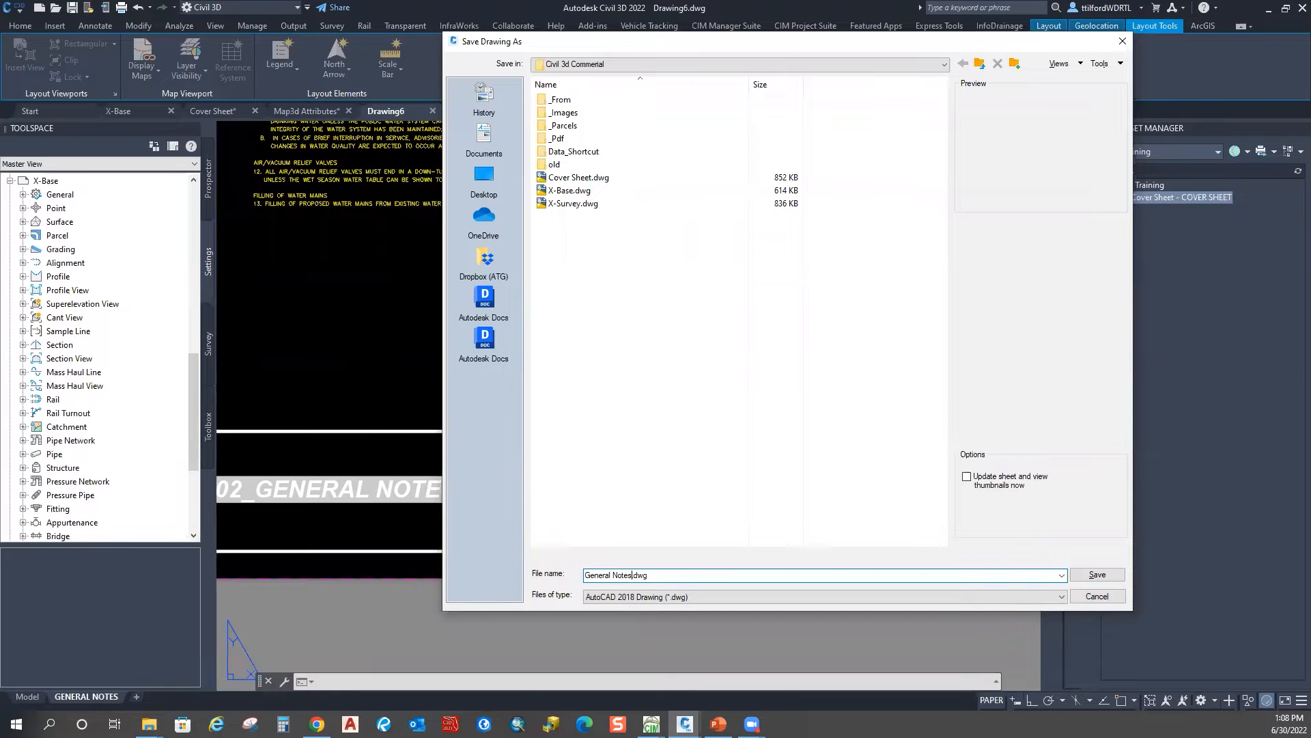
click(1111, 575)
Step: Pan and zoom until the whole notes sheet is visible, then start another drawing from a template
scroll(489, 286, down, 2)
middle_drag(489, 286, 587, 378)
middle_drag(301, 254, 373, 313)
scroll(570, 303, down, 4)
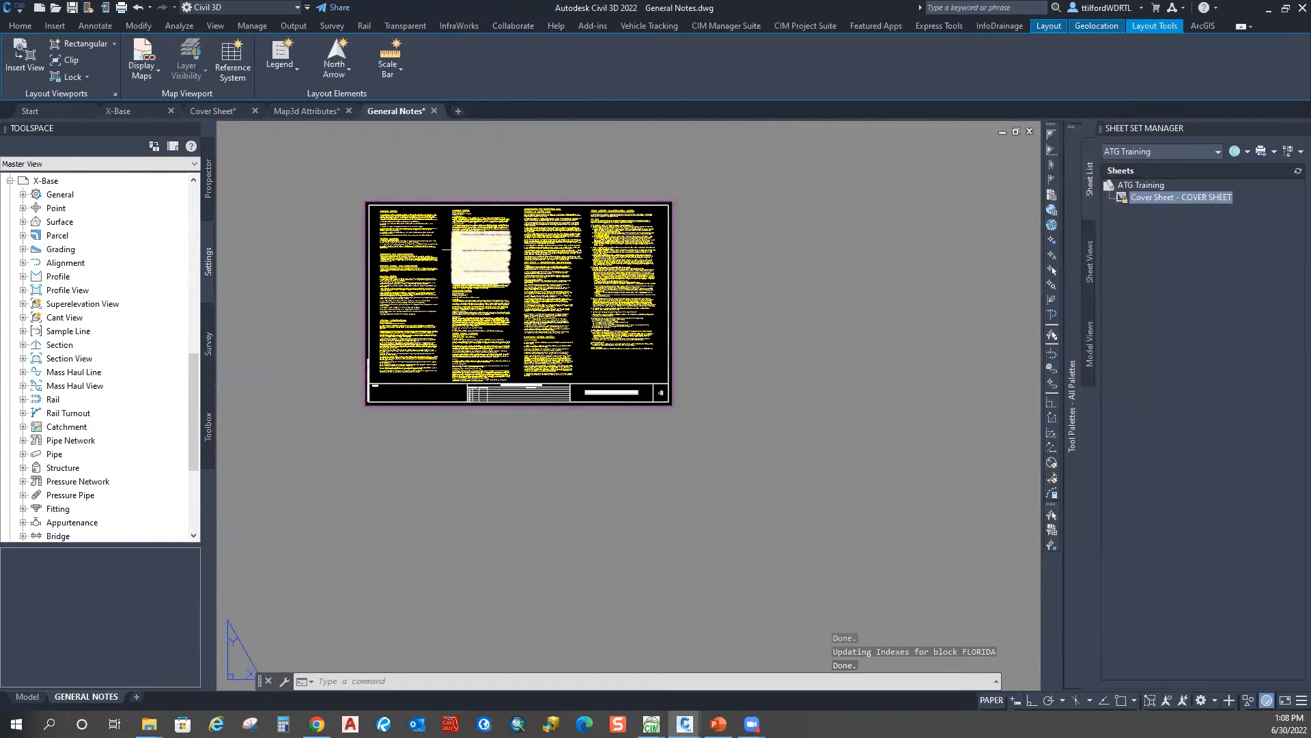
middle_drag(542, 351, 575, 367)
scroll(584, 345, up, 2)
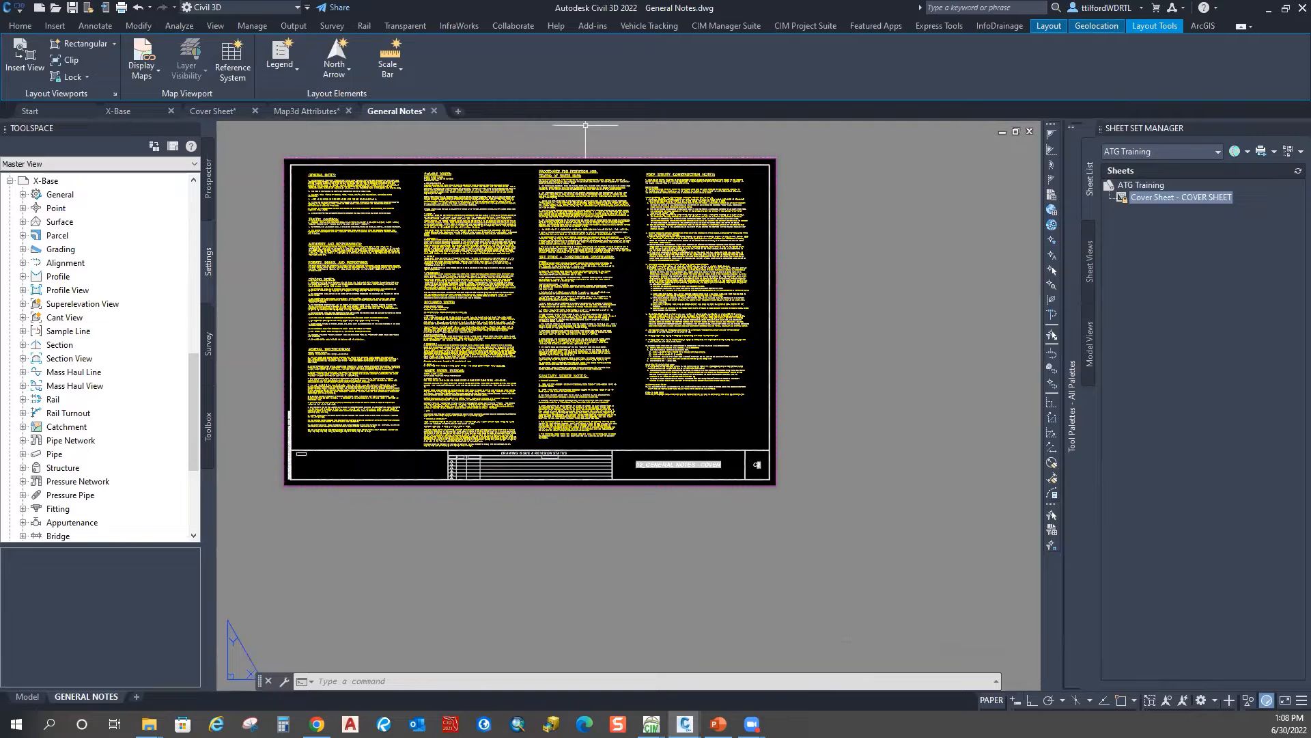
middle_drag(618, 225, 579, 262)
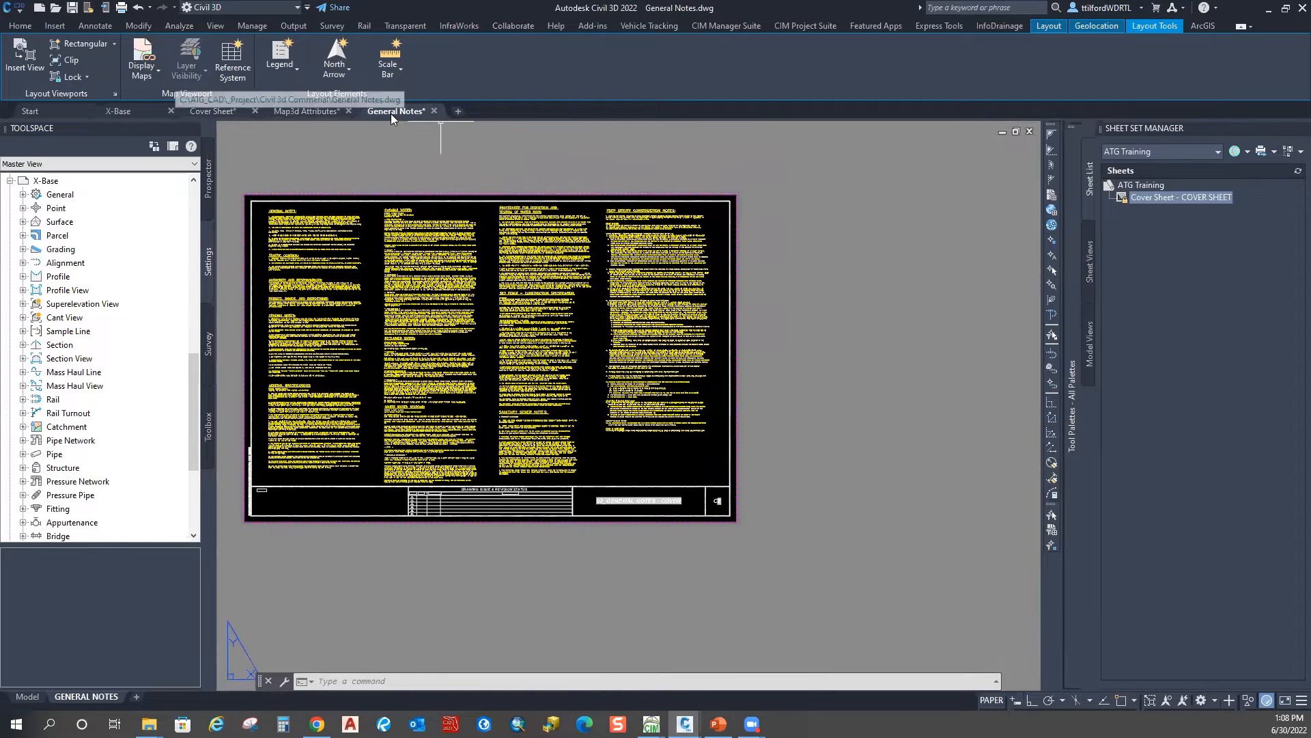
click(14, 11)
click(47, 81)
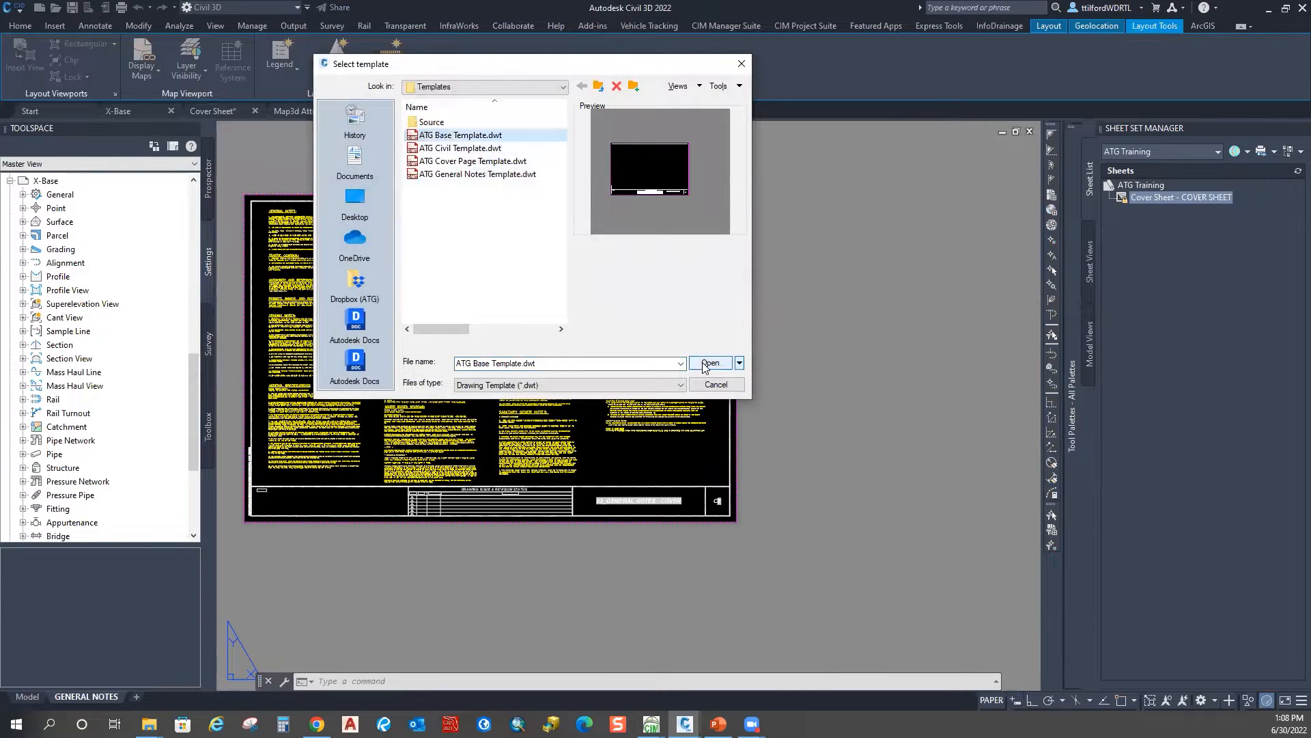
Step: Create a drawing from ATG Base Template.dwt and save it as Site Plan.dwg
click(704, 363)
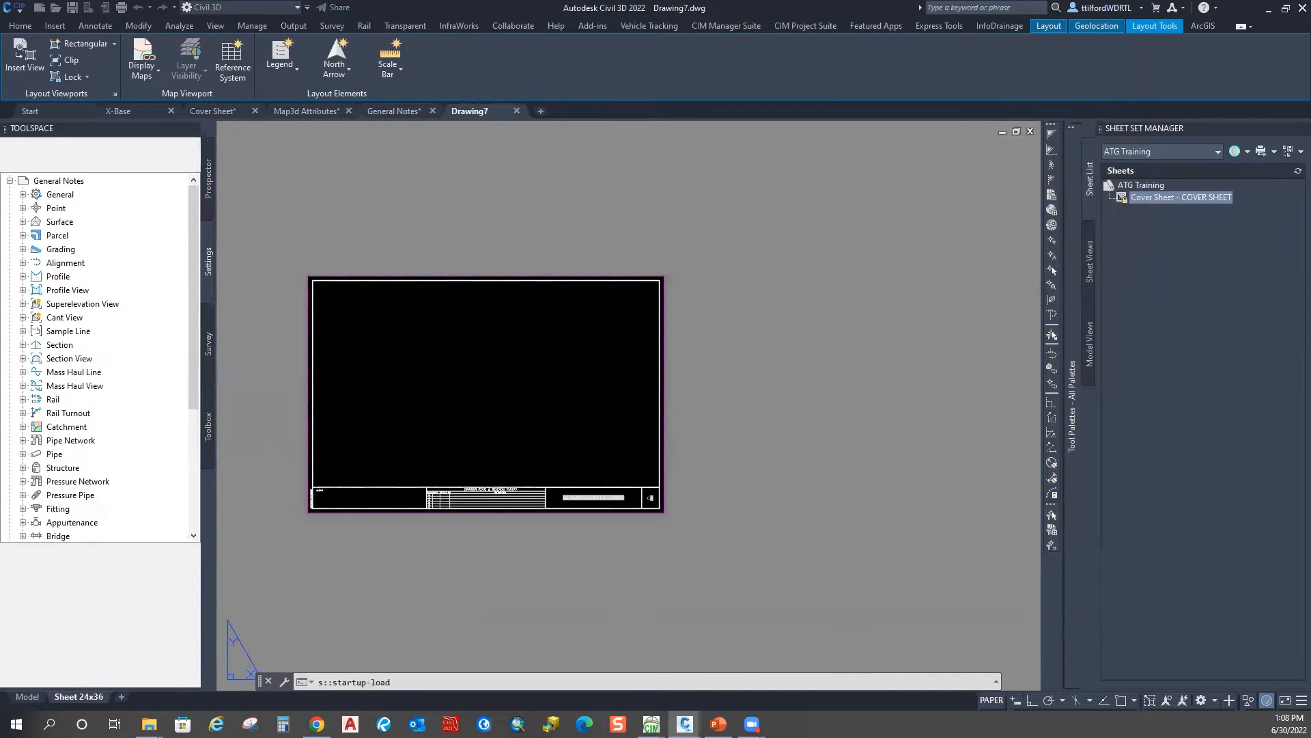
right_click(476, 110)
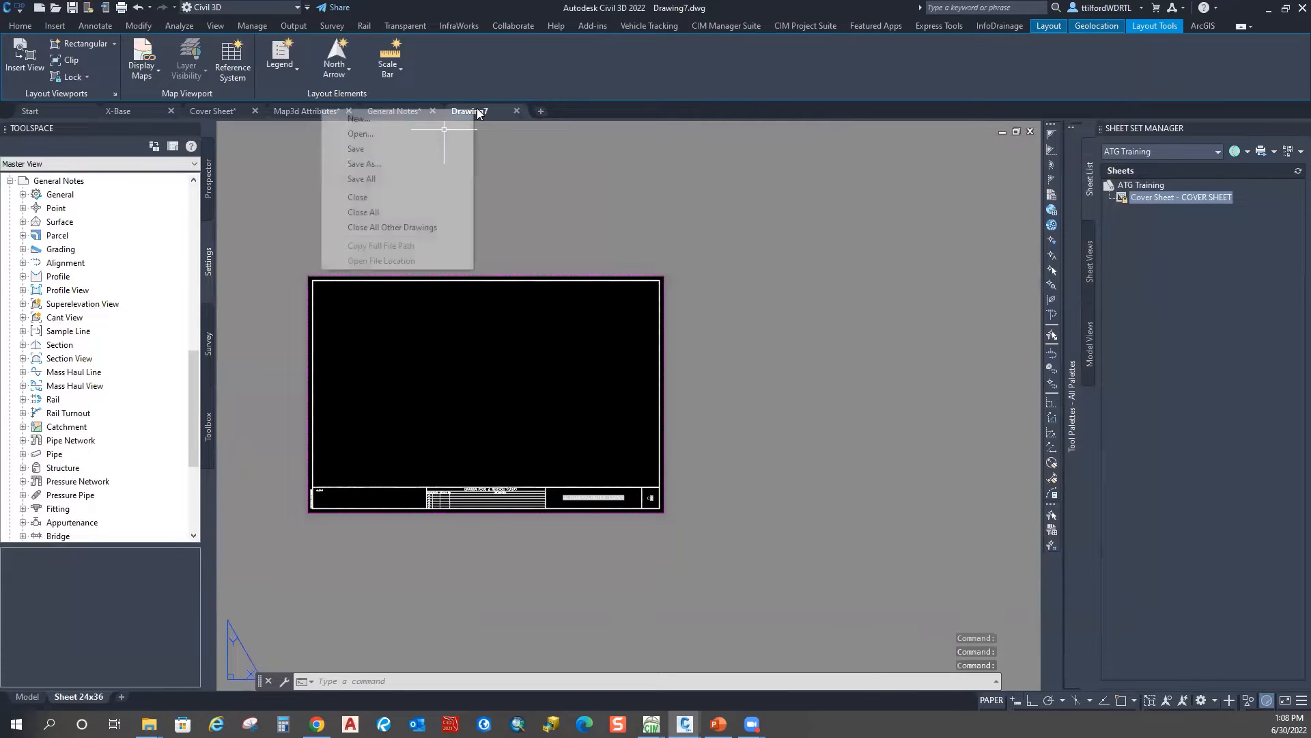
click(384, 164)
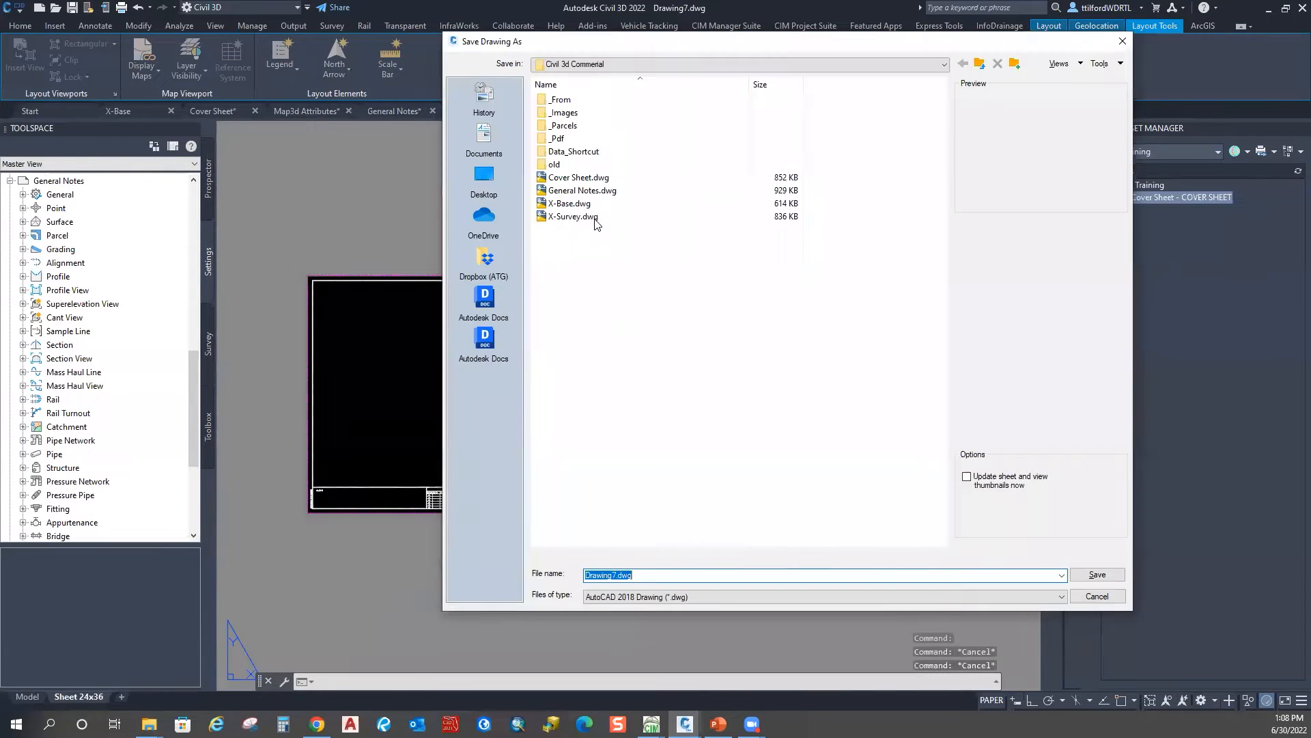
drag(617, 575, 526, 571)
key(BackSpace)
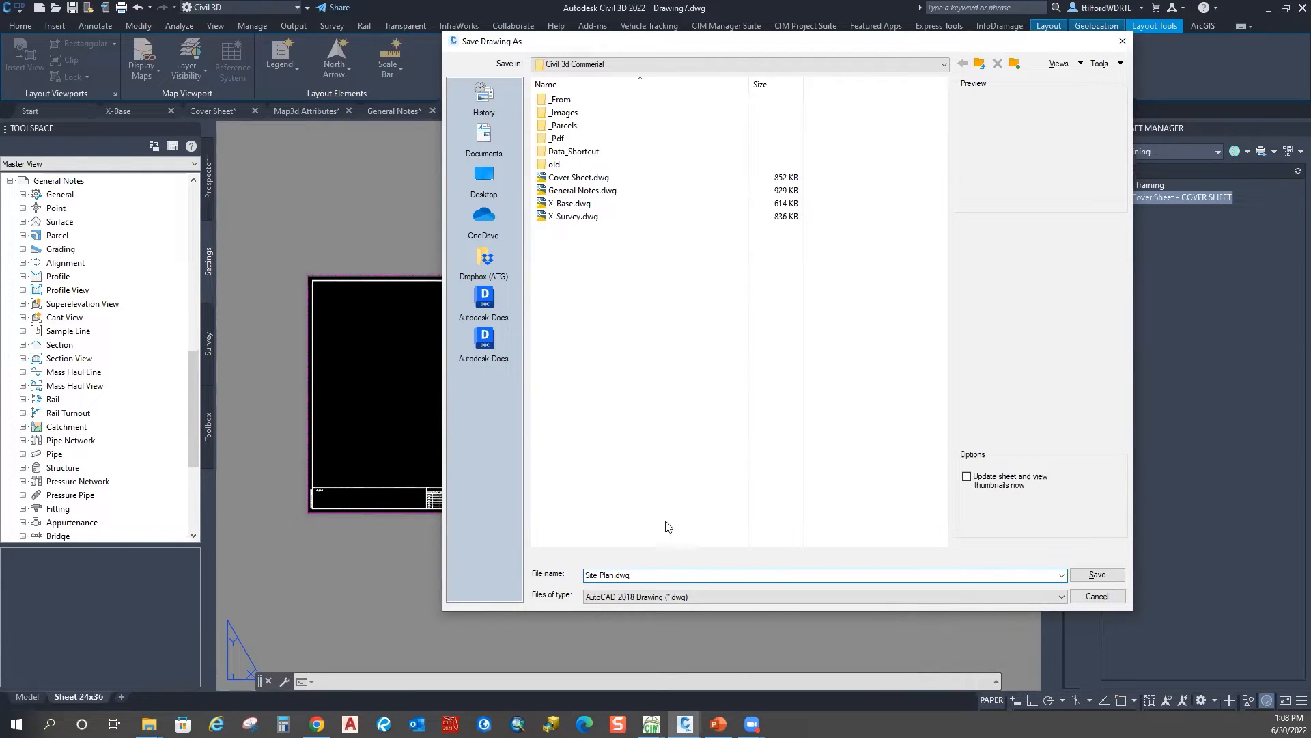
click(1106, 579)
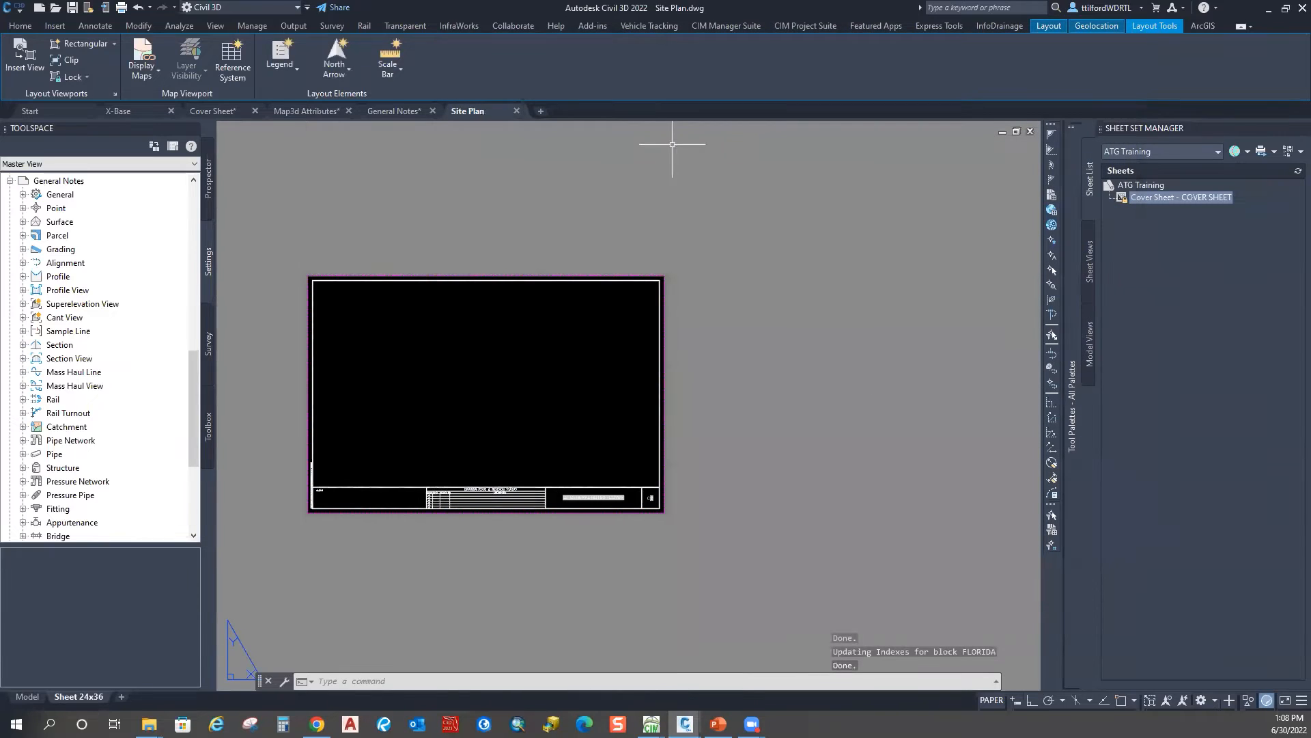
middle_drag(428, 387, 477, 366)
right_click(1183, 196)
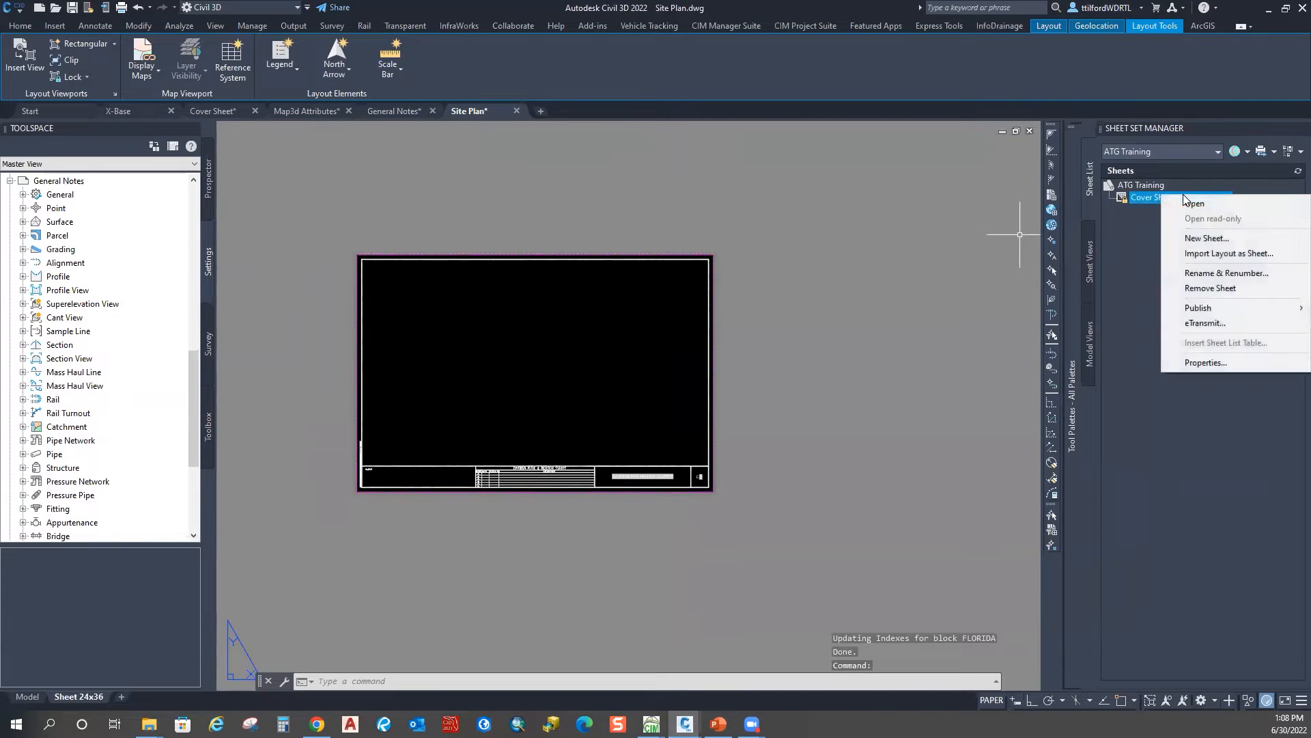
click(1200, 254)
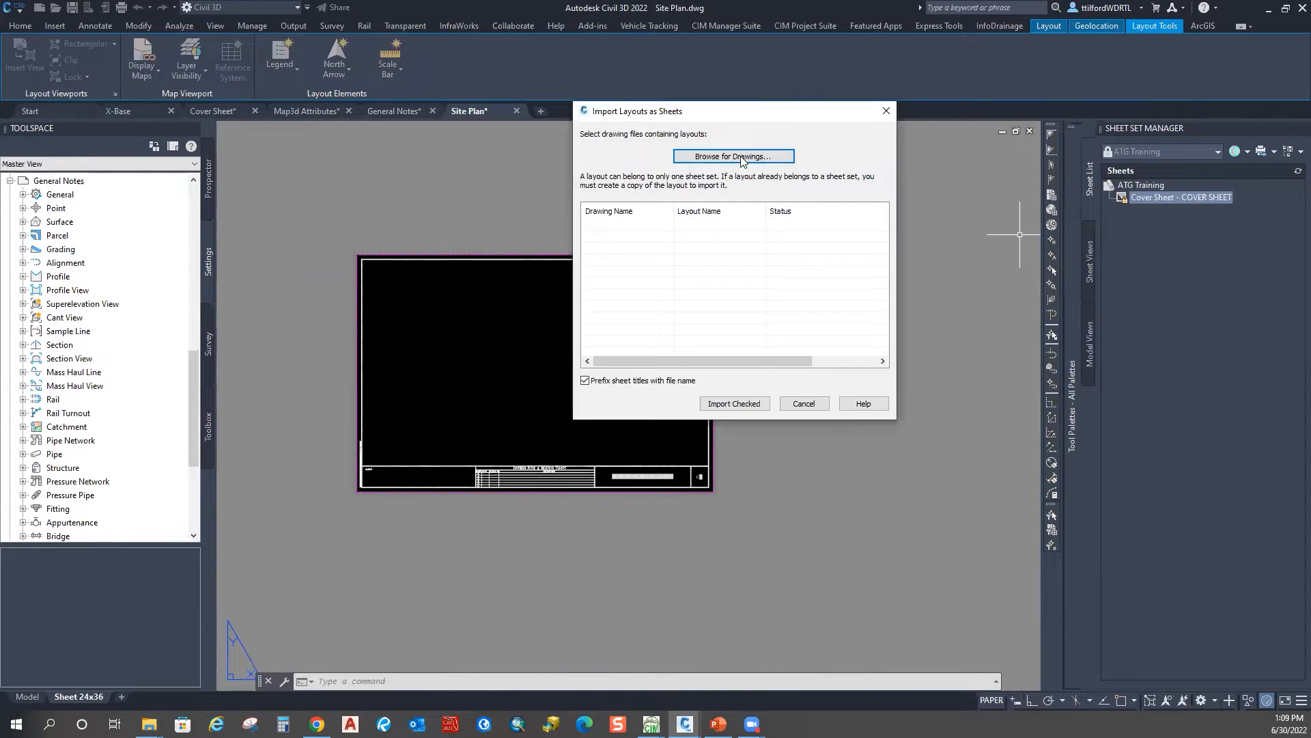
click(734, 159)
click(629, 234)
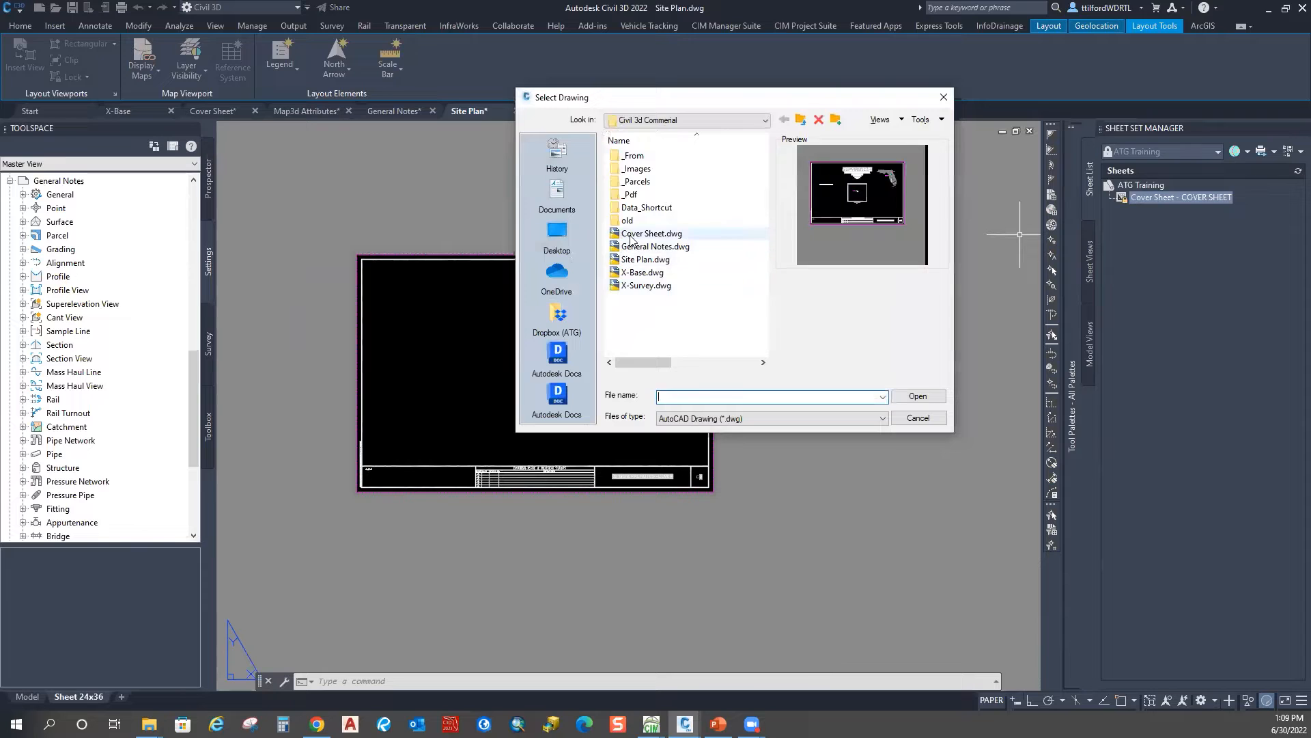
click(656, 247)
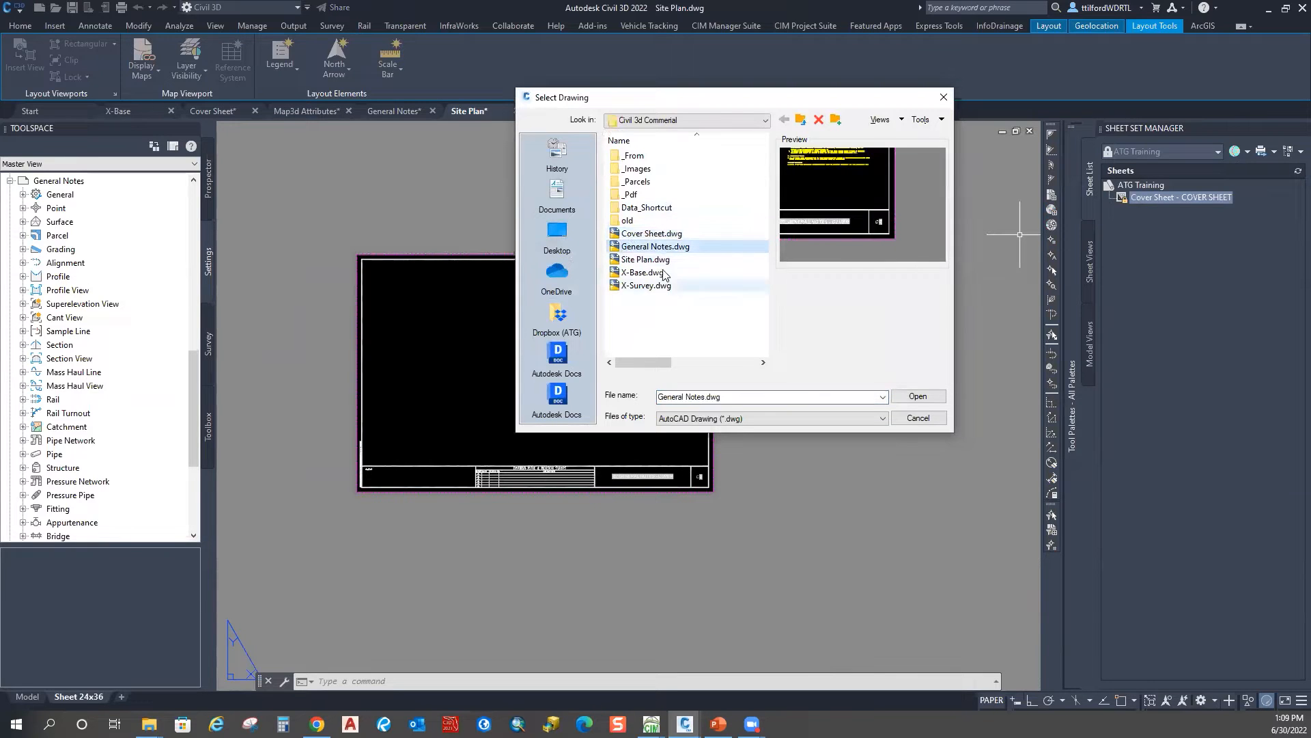
ctrl+click(646, 259)
click(903, 395)
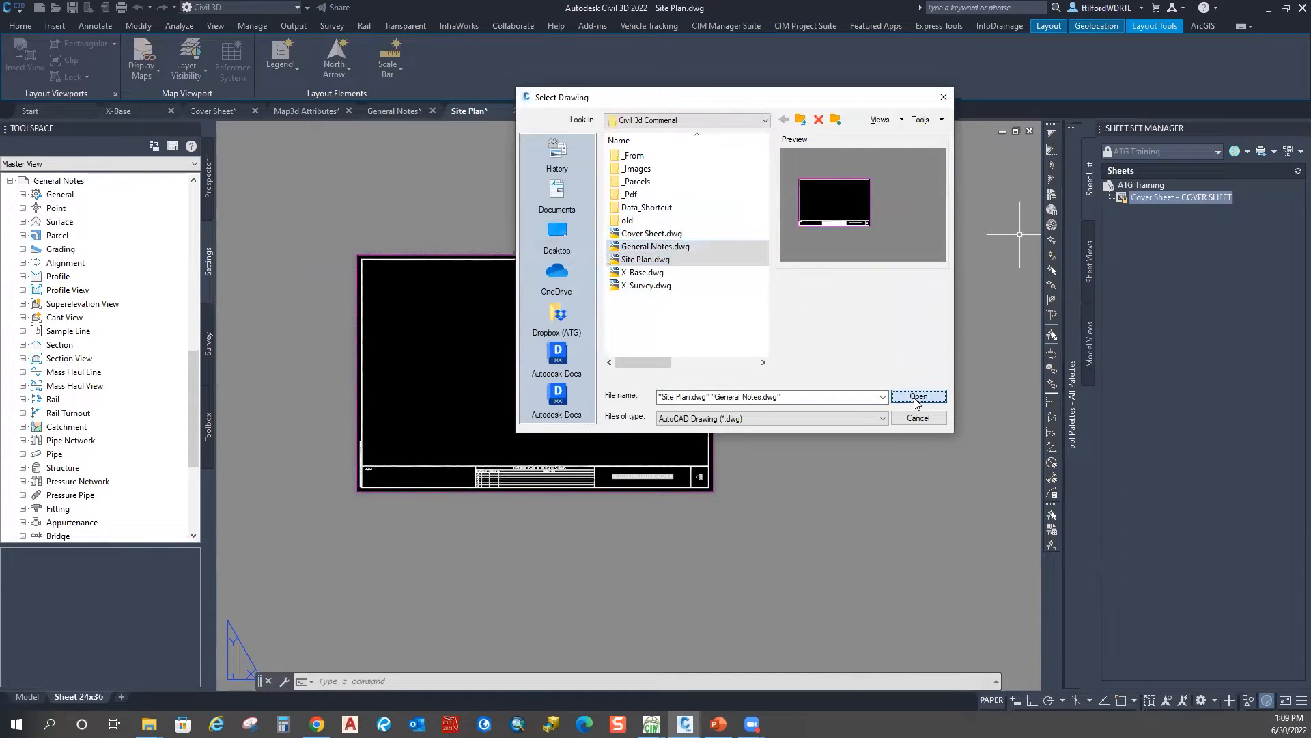
click(732, 404)
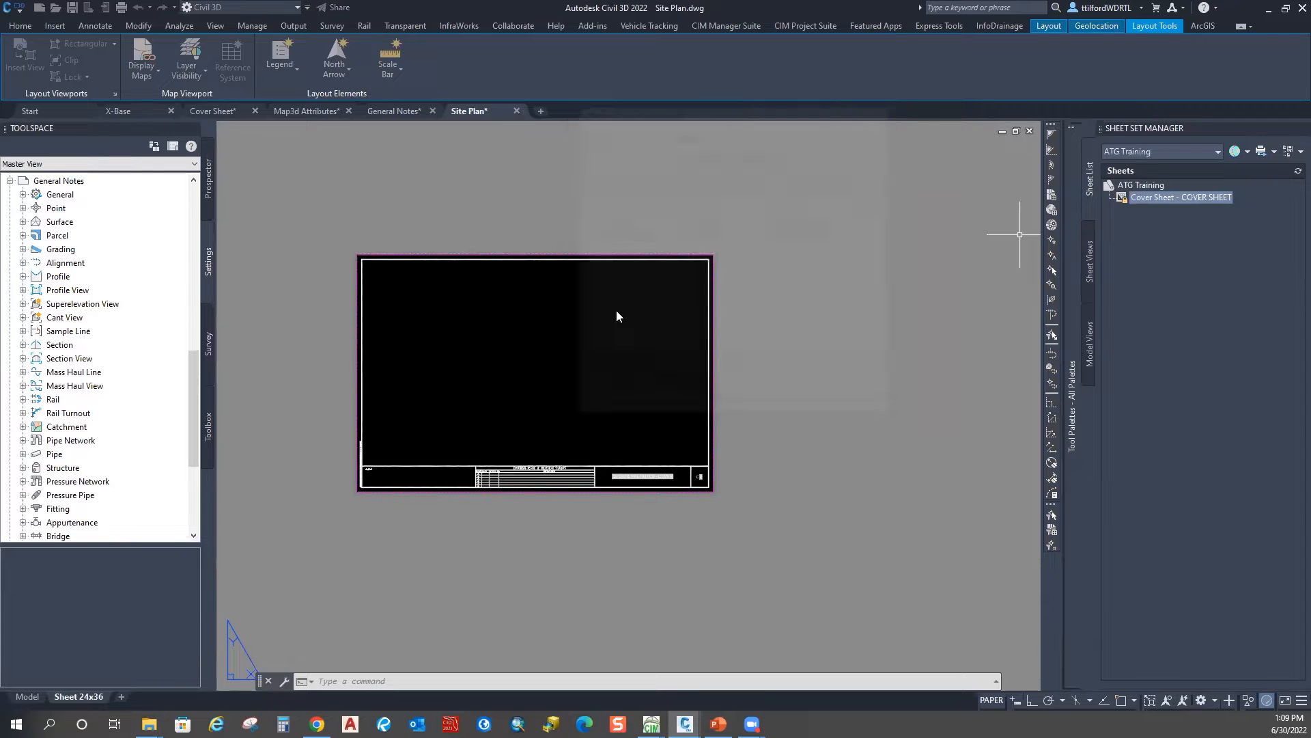
click(626, 190)
click(392, 110)
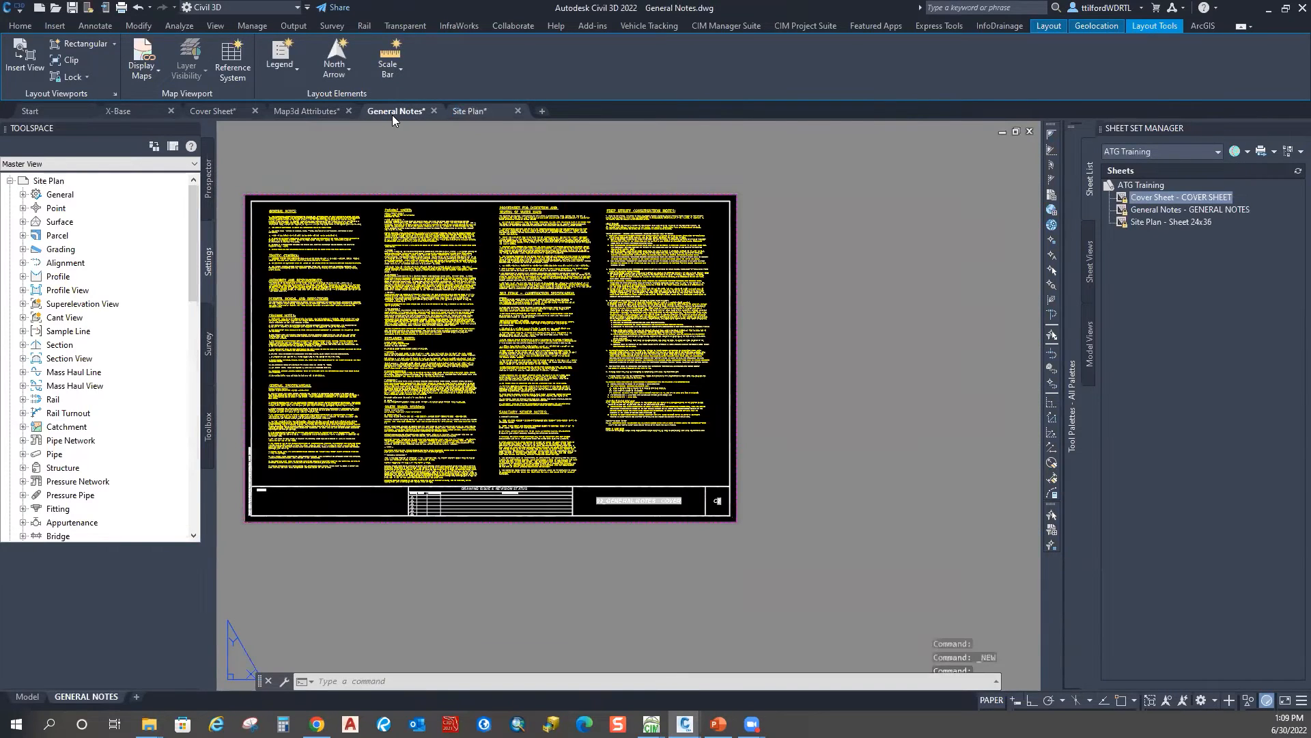
click(471, 112)
click(397, 110)
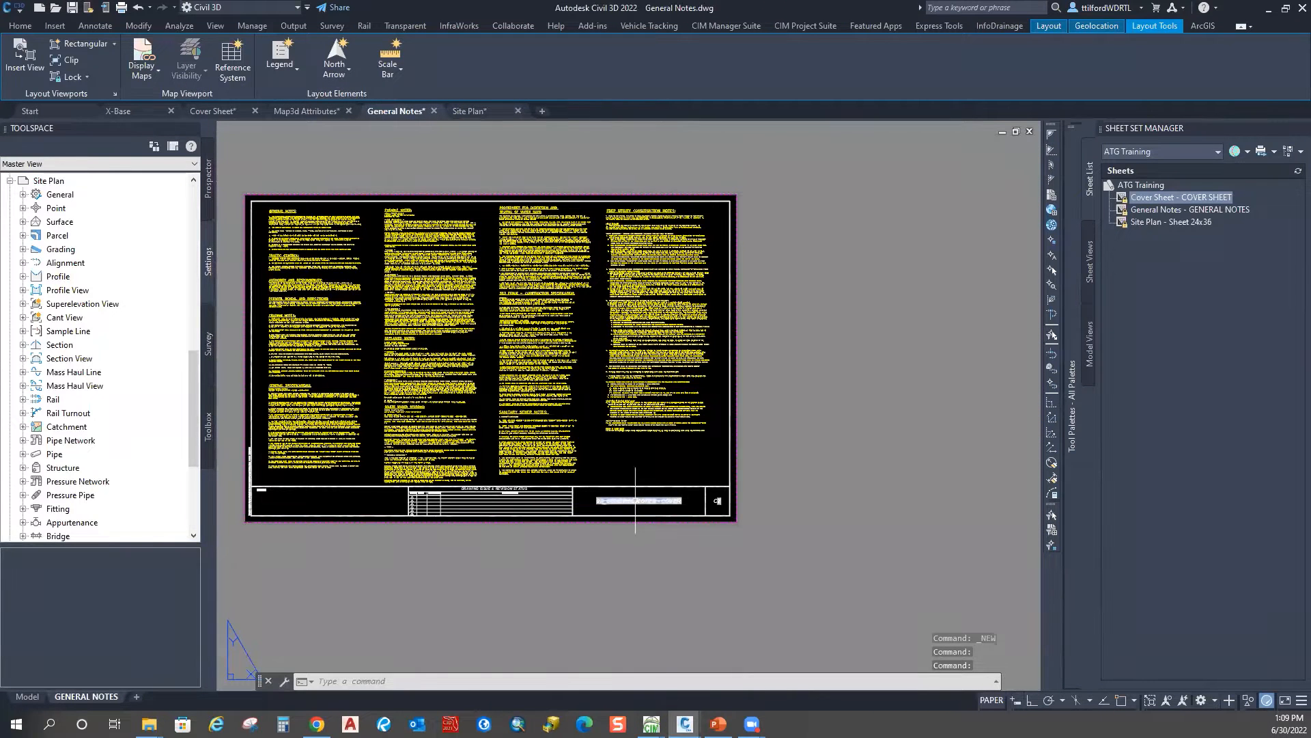
scroll(623, 509, up, 4)
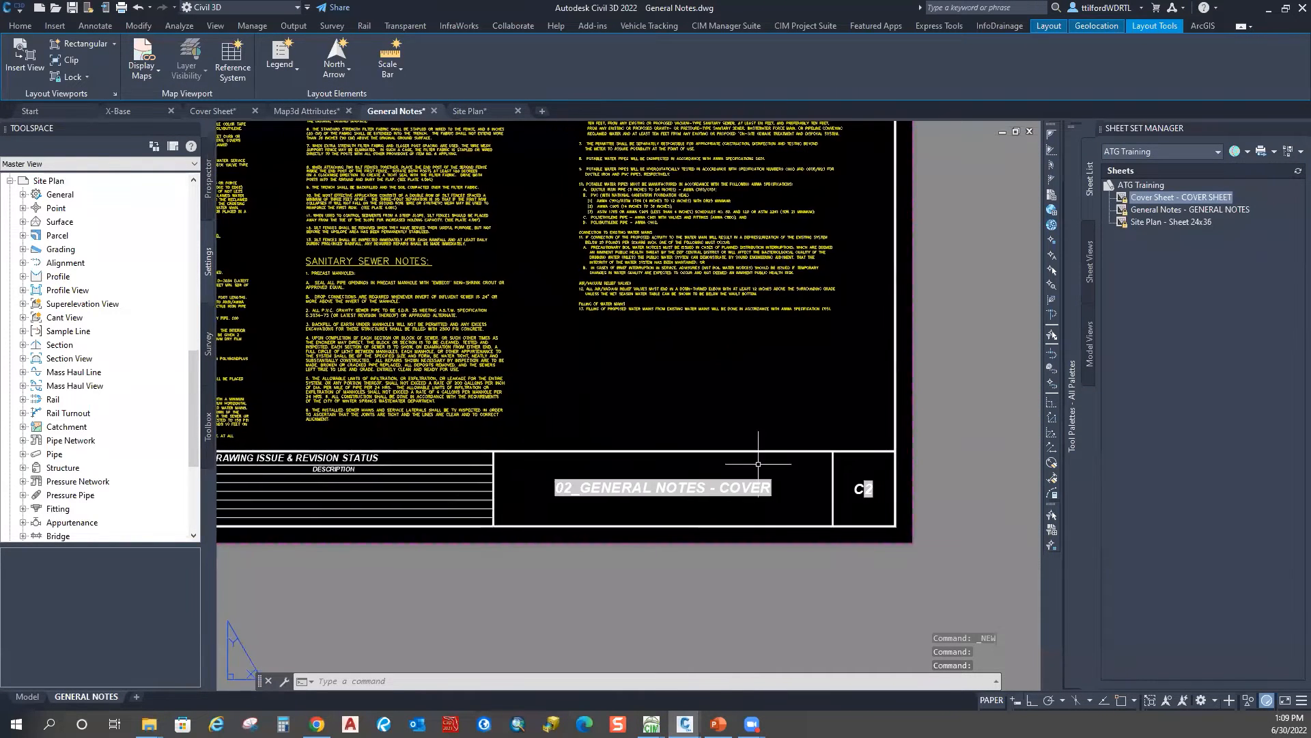
click(1131, 185)
scroll(360, 468, down, 4)
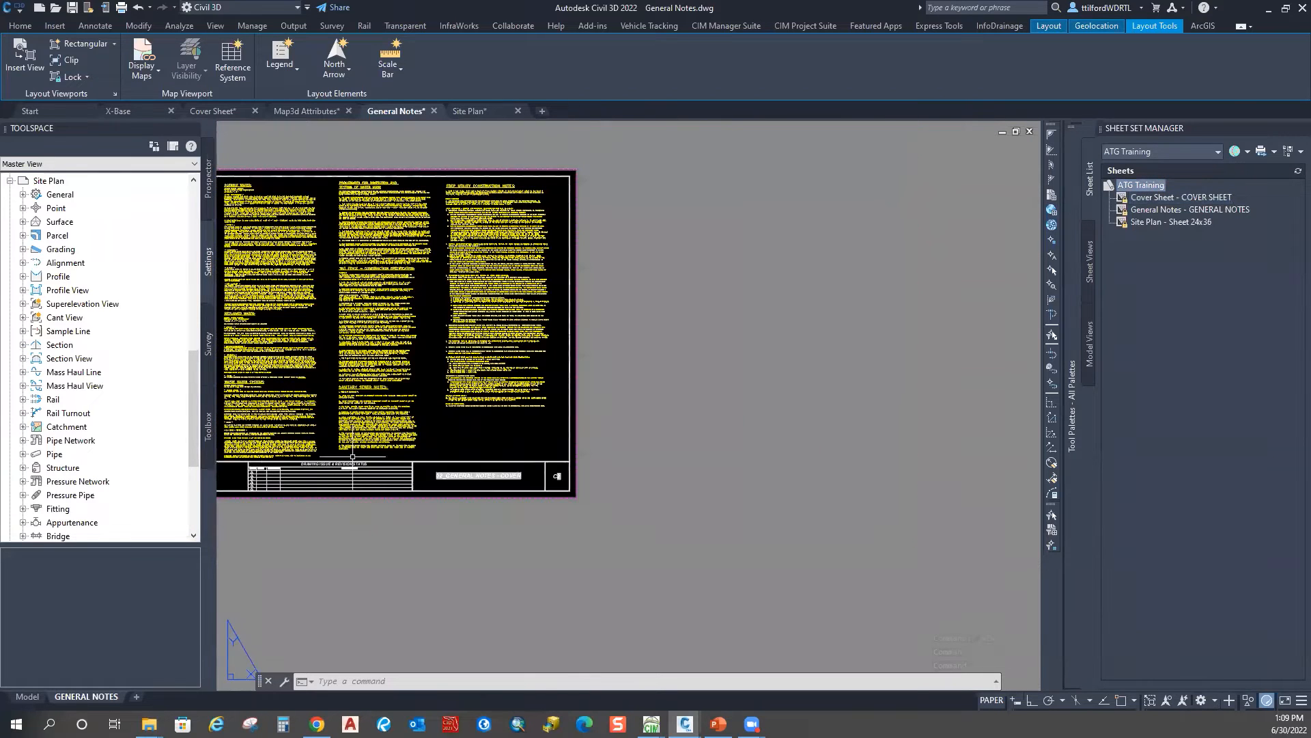
click(211, 111)
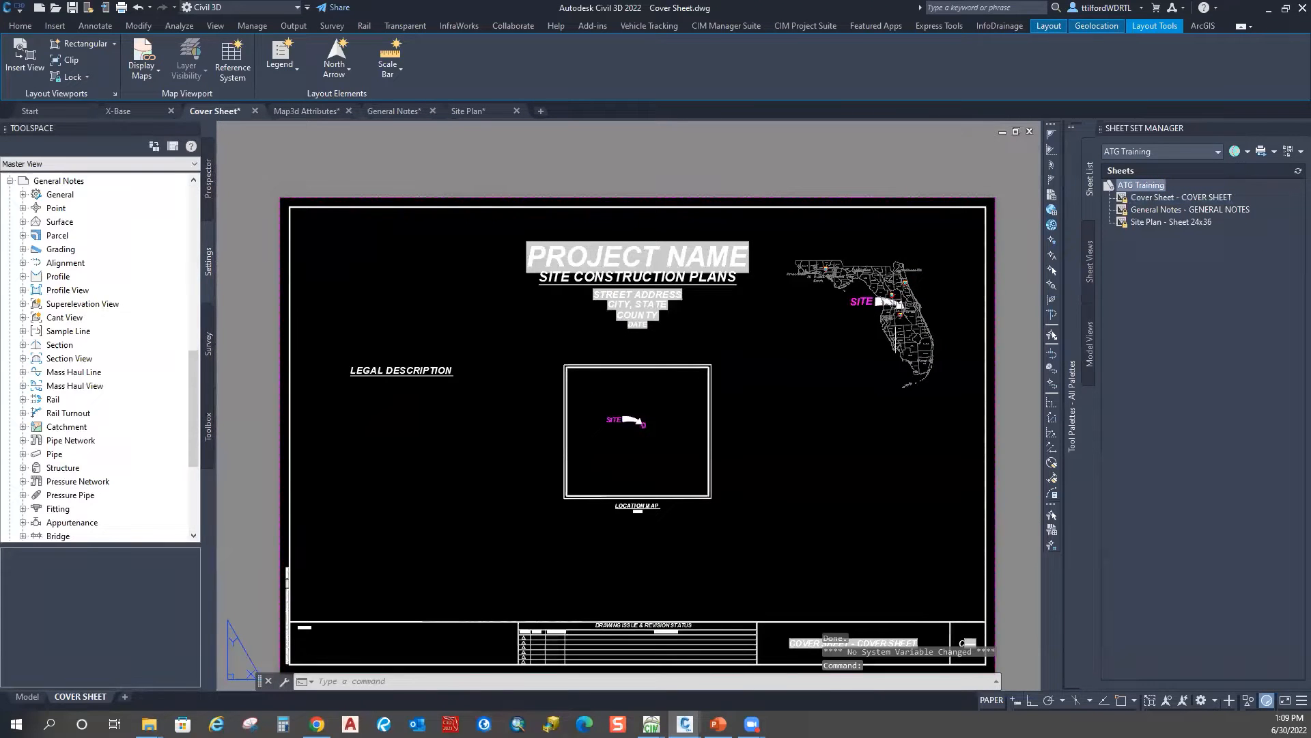
middle_drag(874, 563, 725, 438)
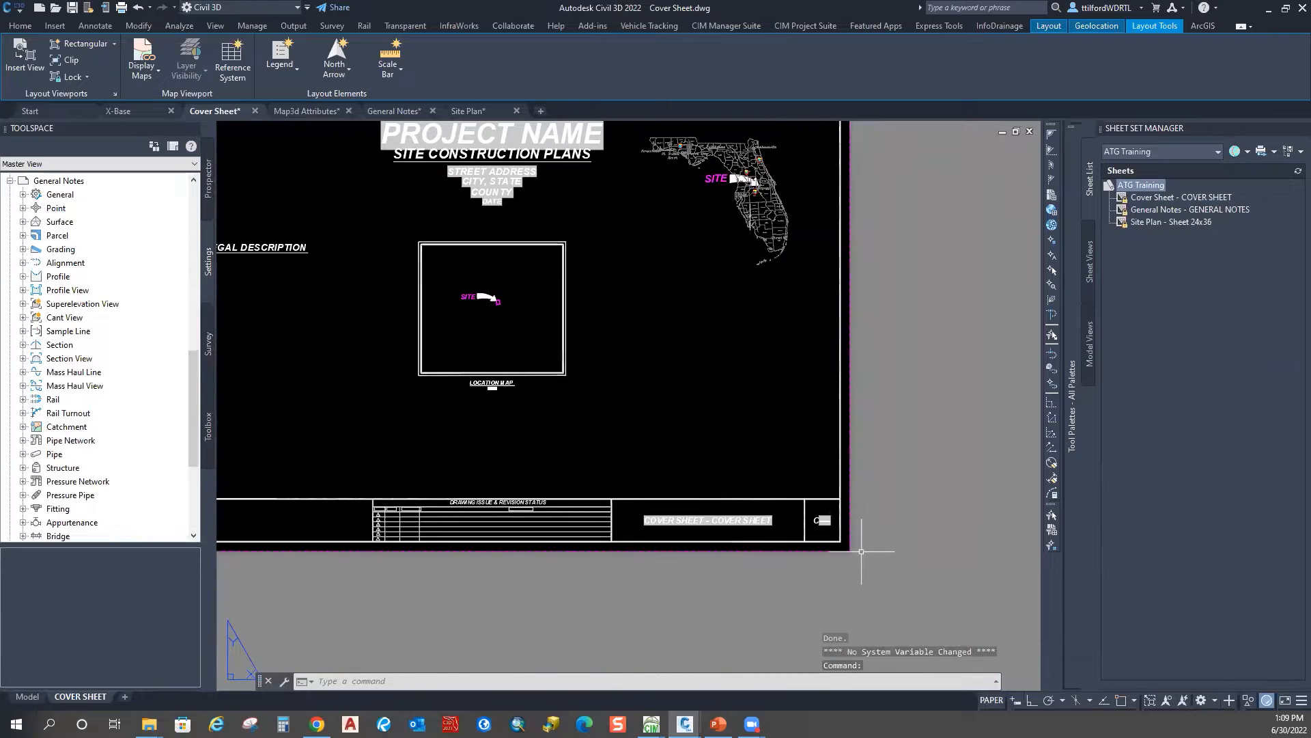
scroll(861, 549, up, 4)
scroll(860, 546, down, 4)
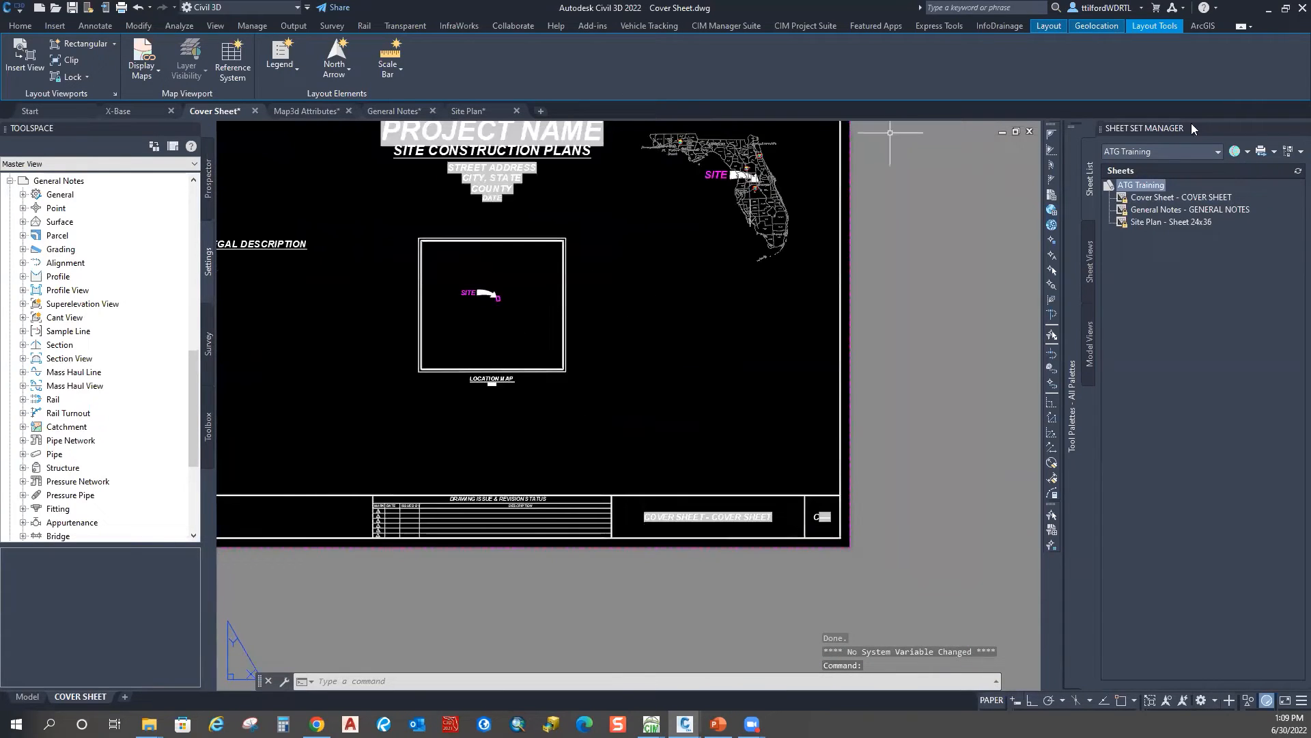
scroll(694, 516, up, 4)
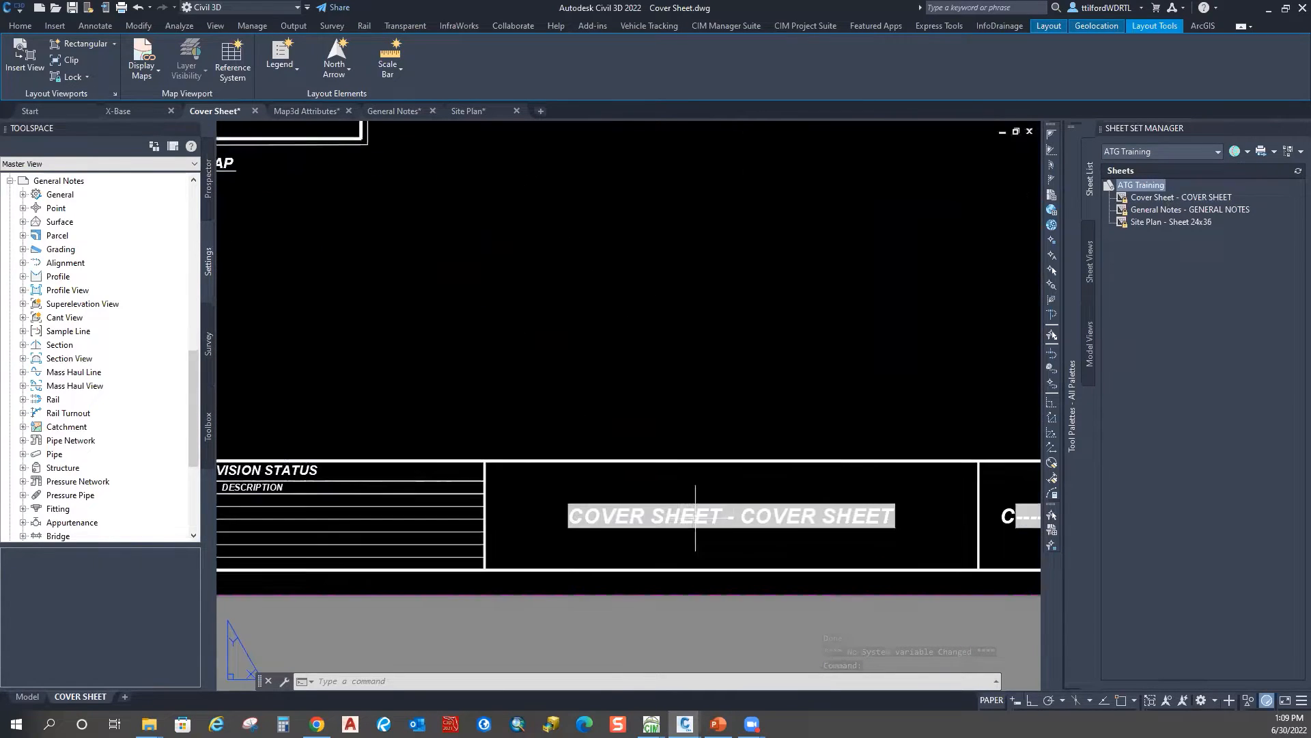
middle_drag(743, 560, 610, 482)
click(1139, 198)
Step: Renumber the Cover Sheet to 01 and retitle it COVER SHEET, removing the prefix
right_click(1137, 197)
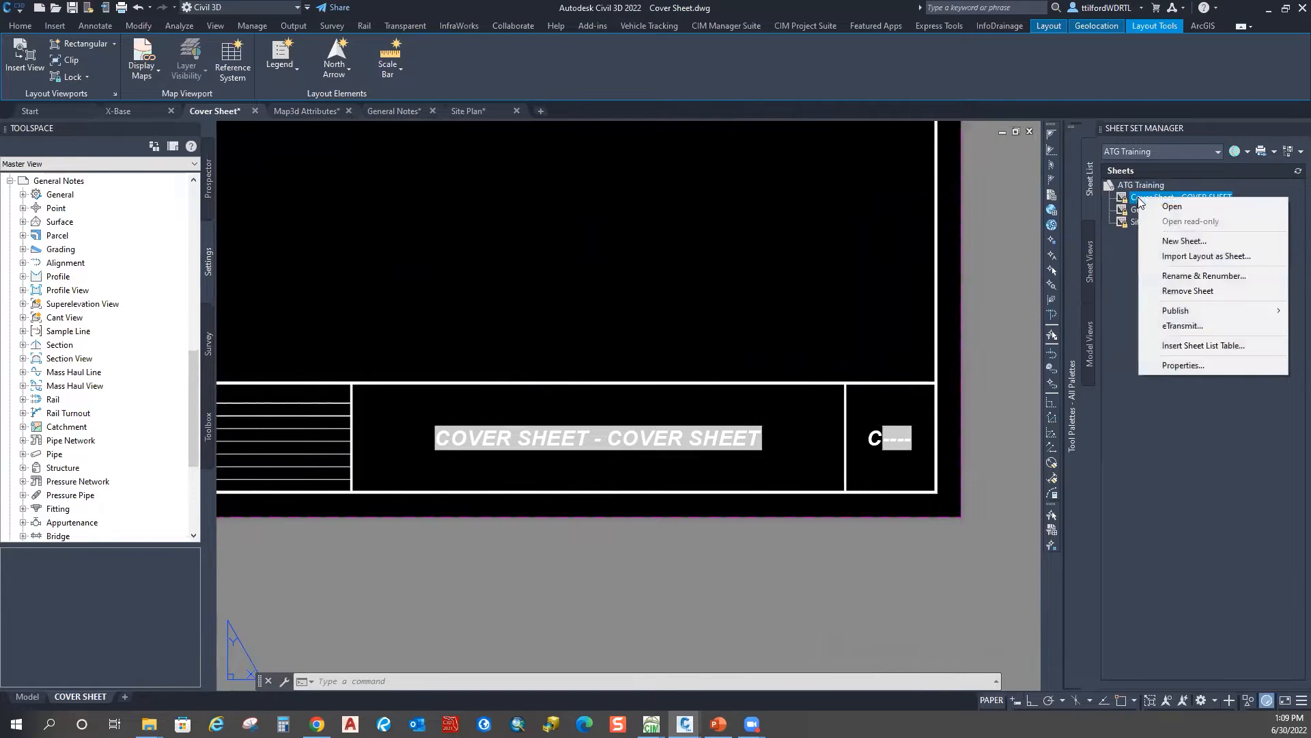
click(1194, 276)
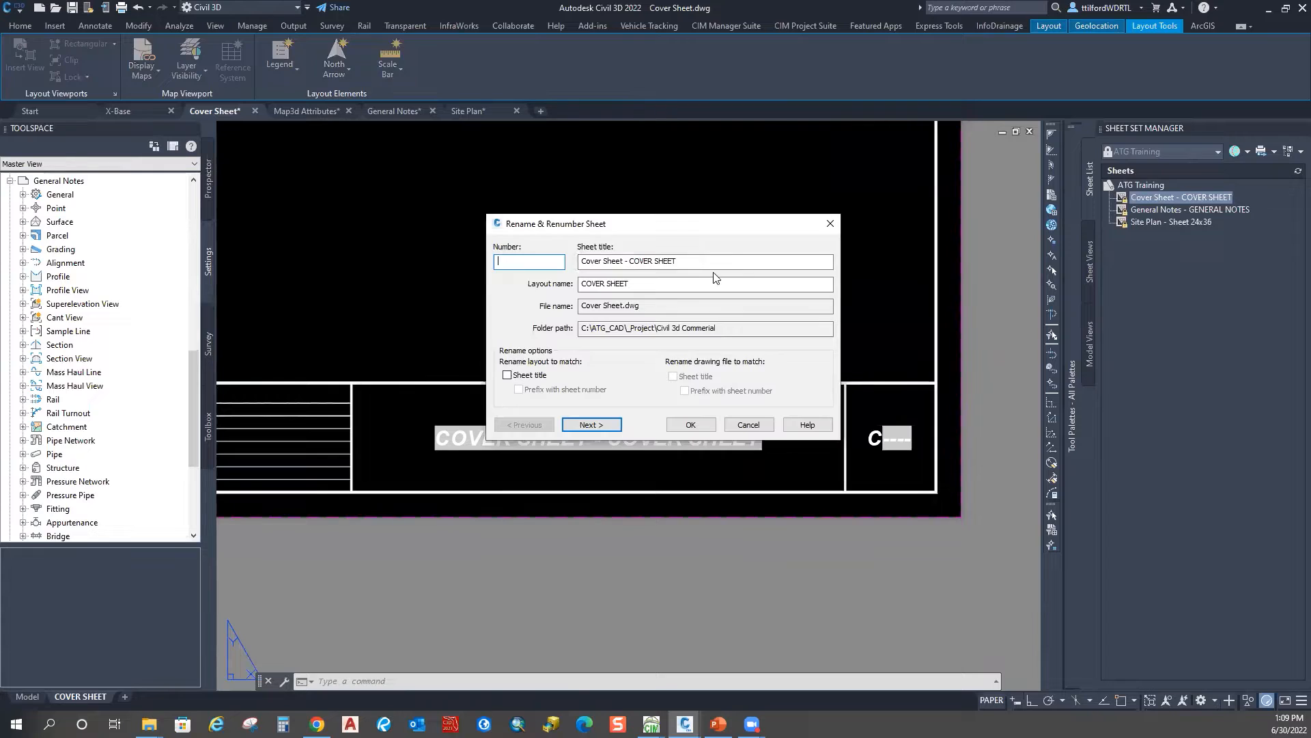
drag(630, 259, 498, 258)
key(Delete)
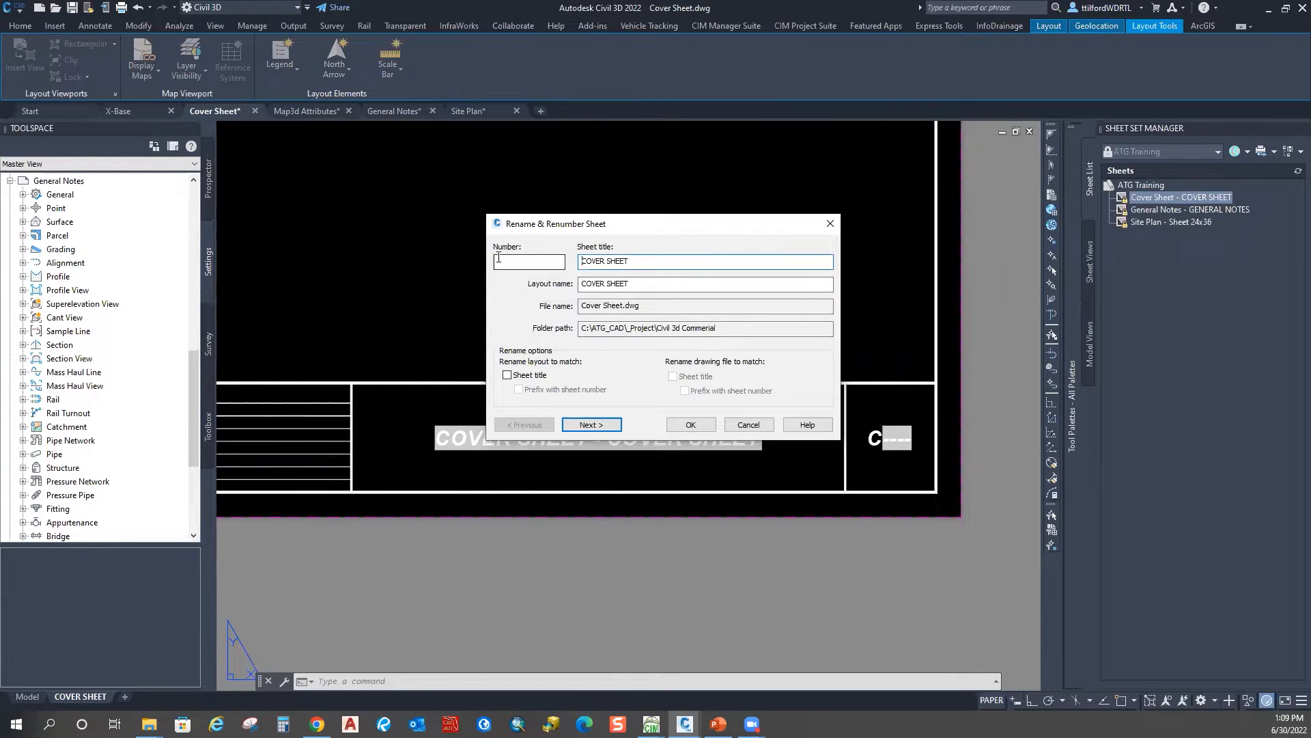
click(530, 261)
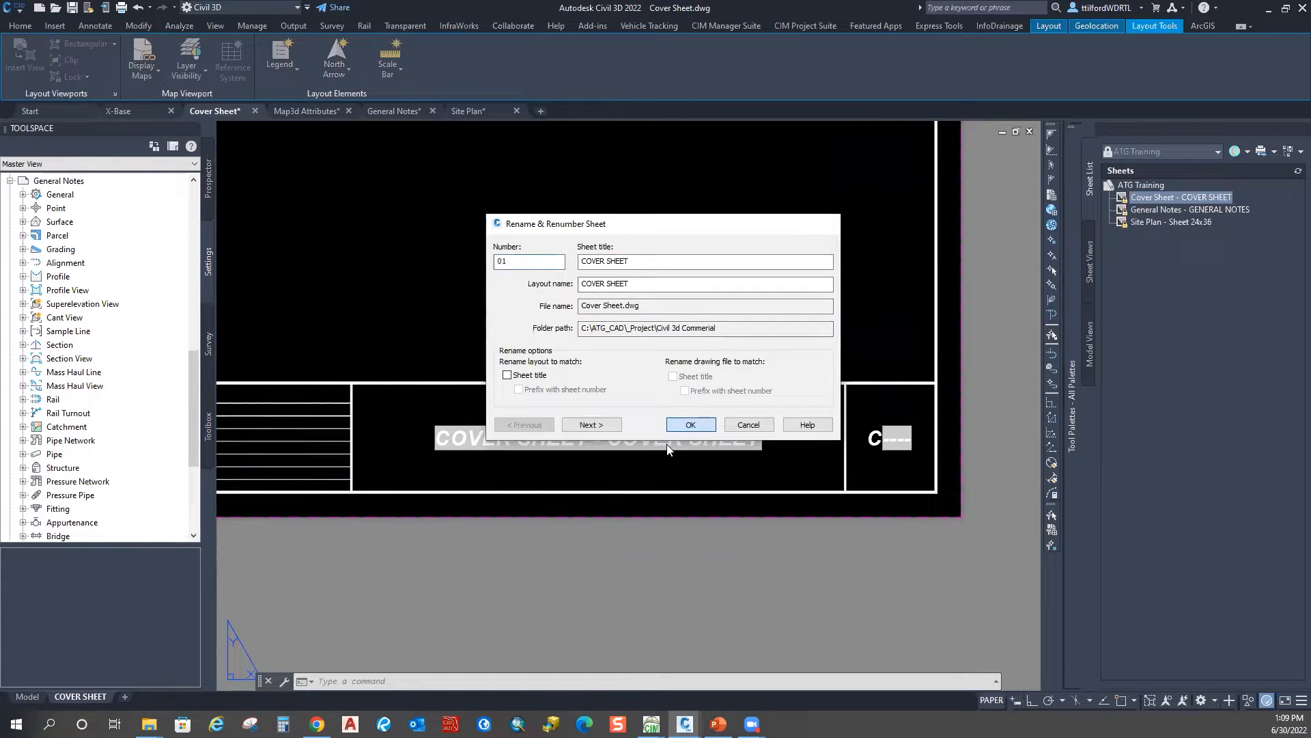
click(690, 424)
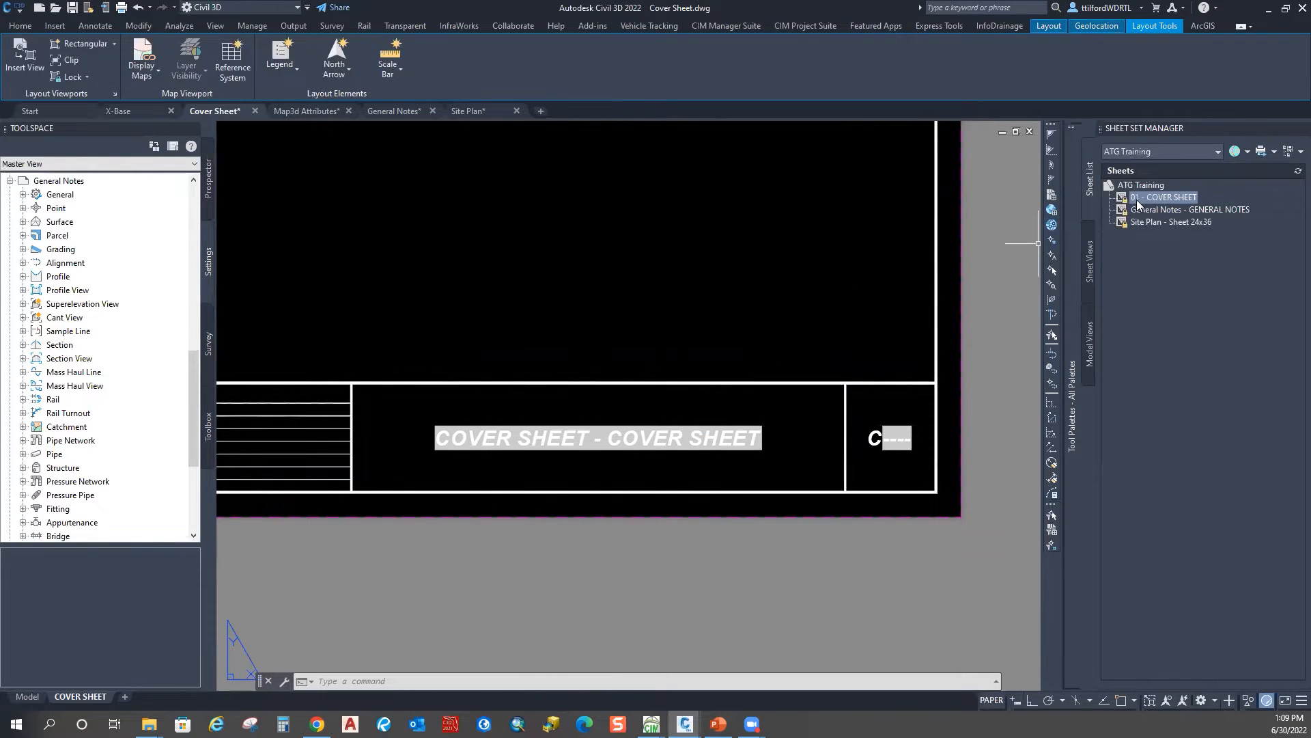
Step: Regenerate with REA so the title block shows C01, then open the General Notes sheet
click(431, 219)
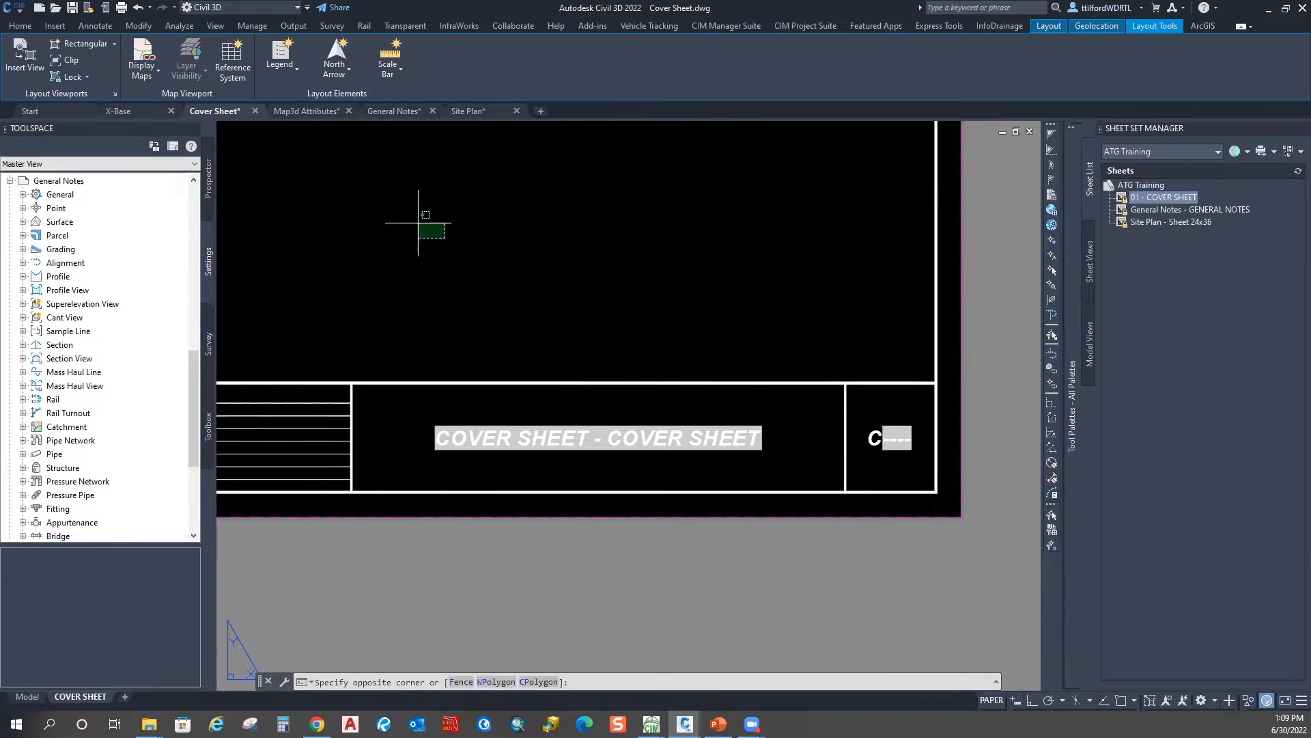
click(605, 493)
text(rea)
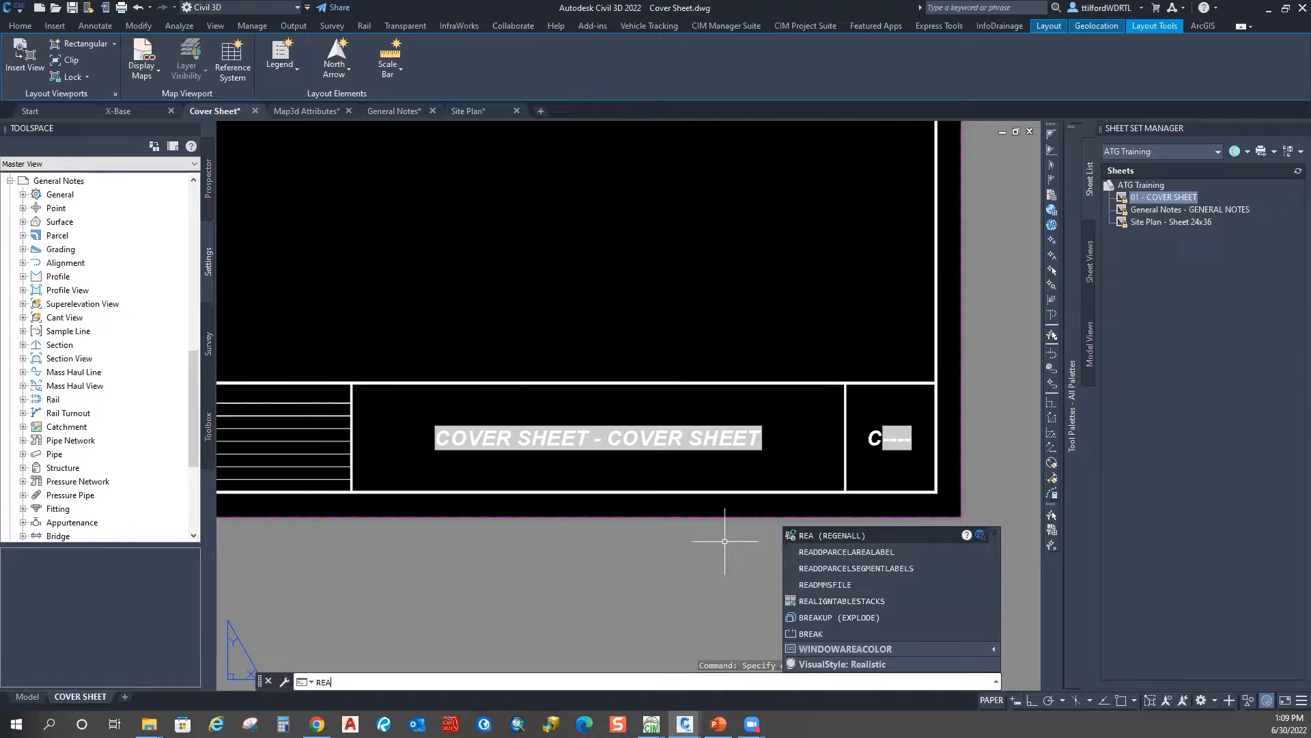
key(Return)
key(Escape)
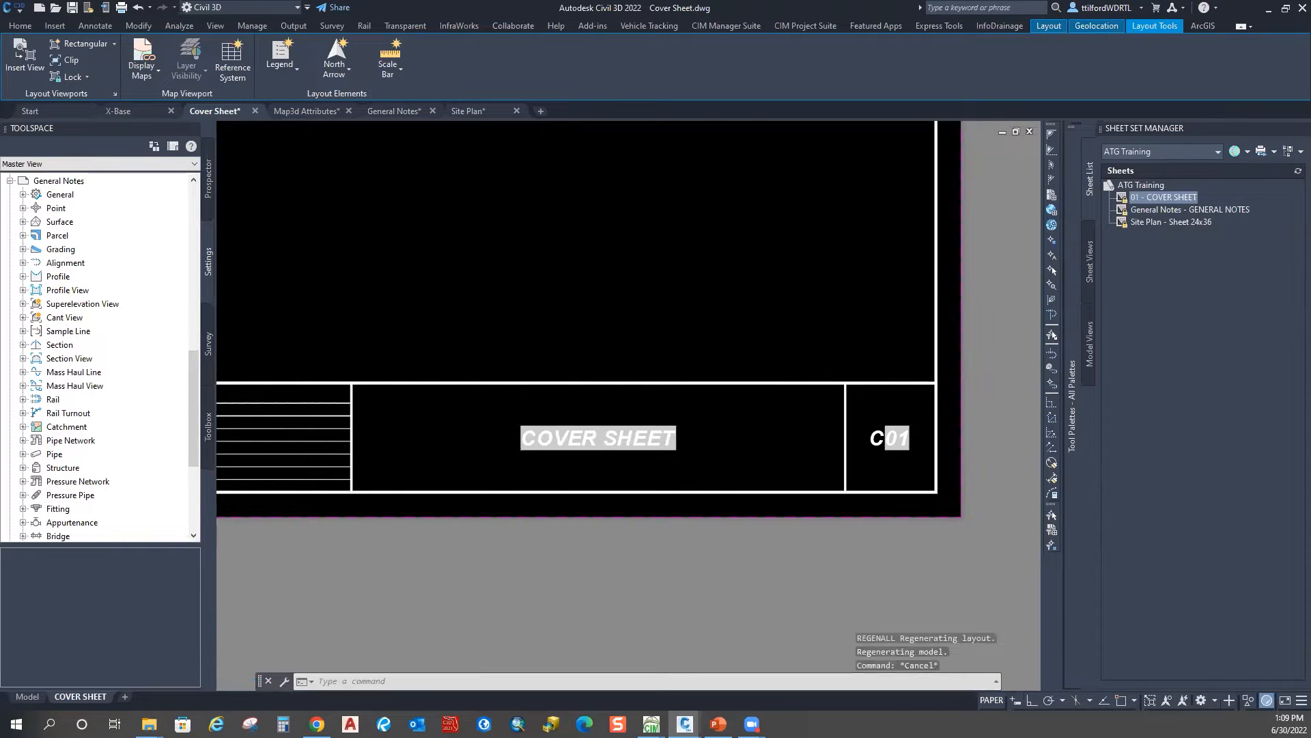
scroll(691, 501, down, 4)
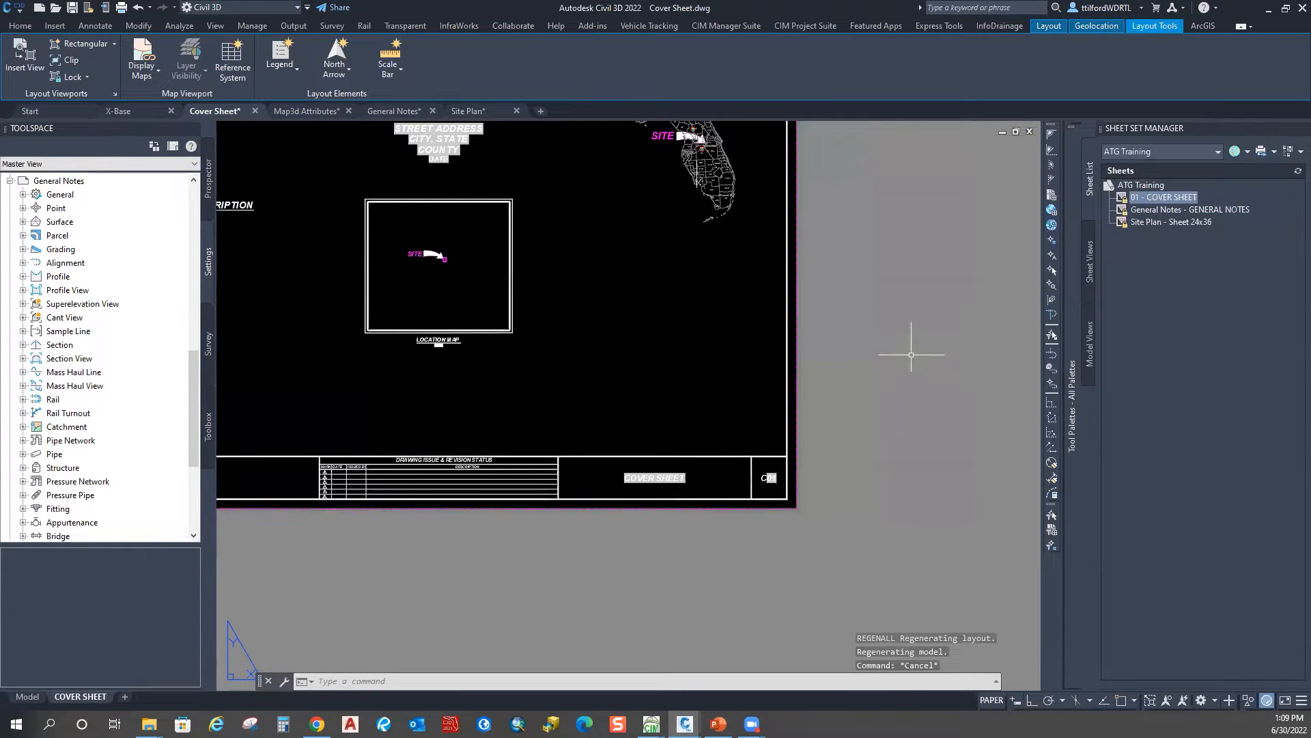
key(Escape)
double_click(1139, 210)
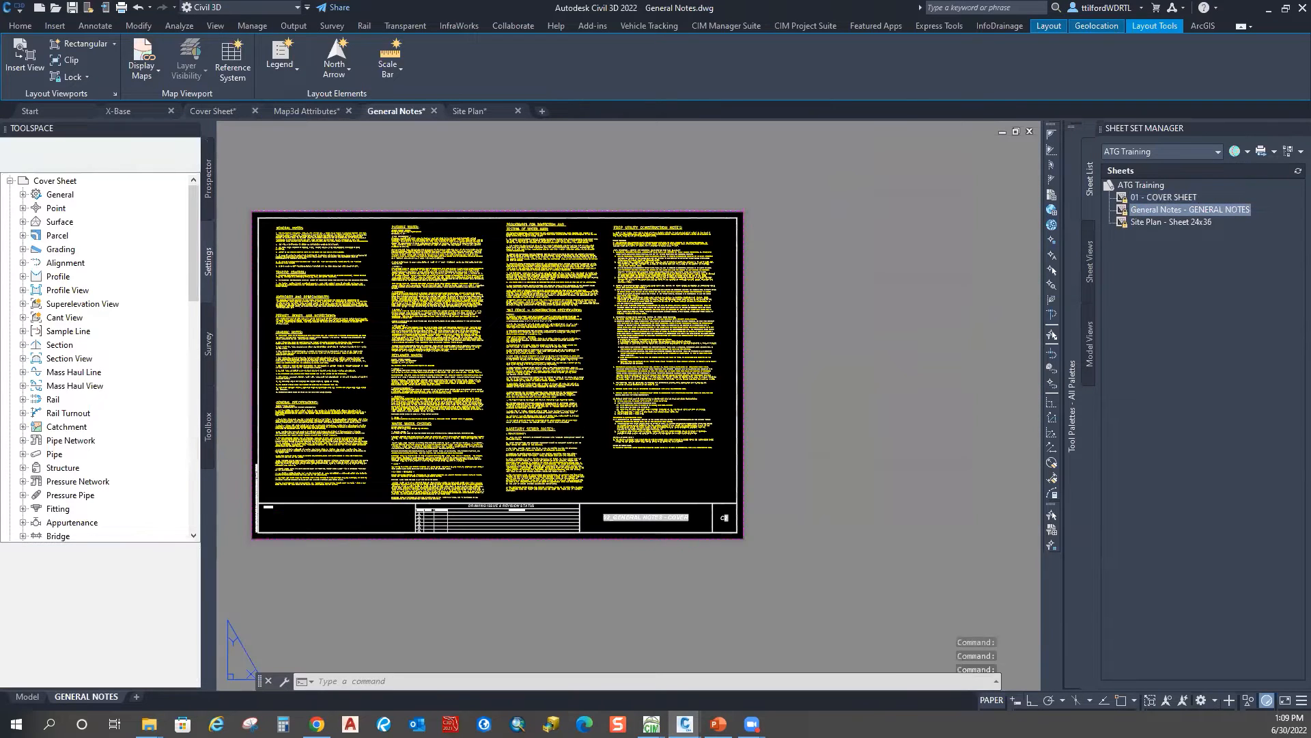
Step: Renumber the General Notes sheet to 02 and retitle it GENERAL NOTES, removing the prefix
scroll(718, 529, up, 8)
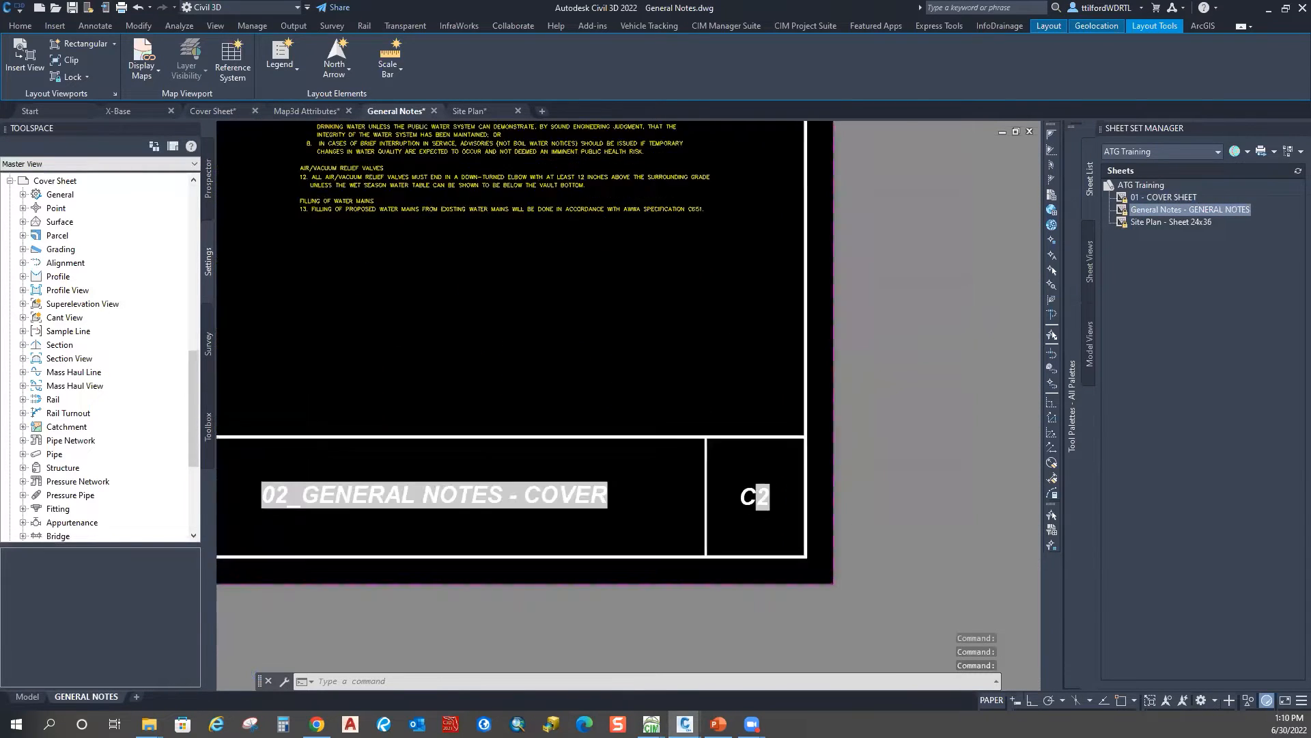
right_click(1139, 212)
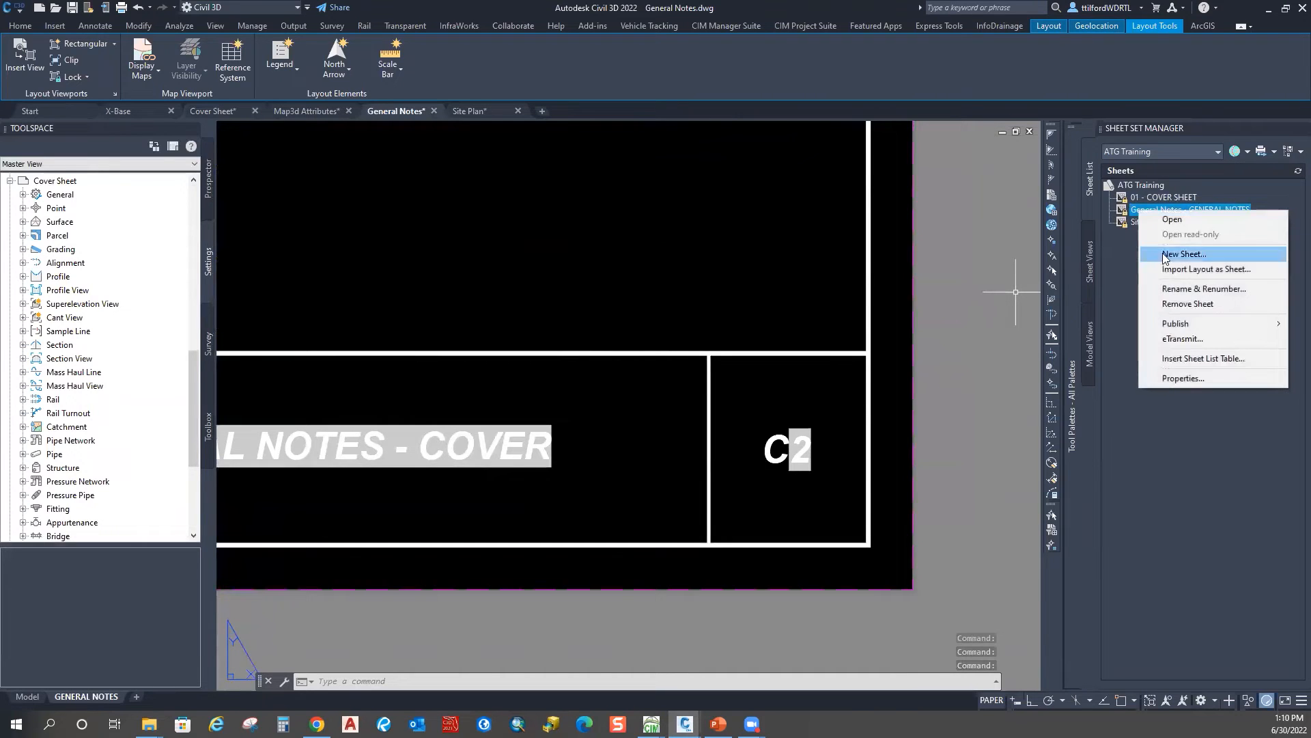
click(1175, 290)
drag(592, 235, 489, 201)
key(BackSpace)
right_click(513, 207)
click(506, 209)
text(02)
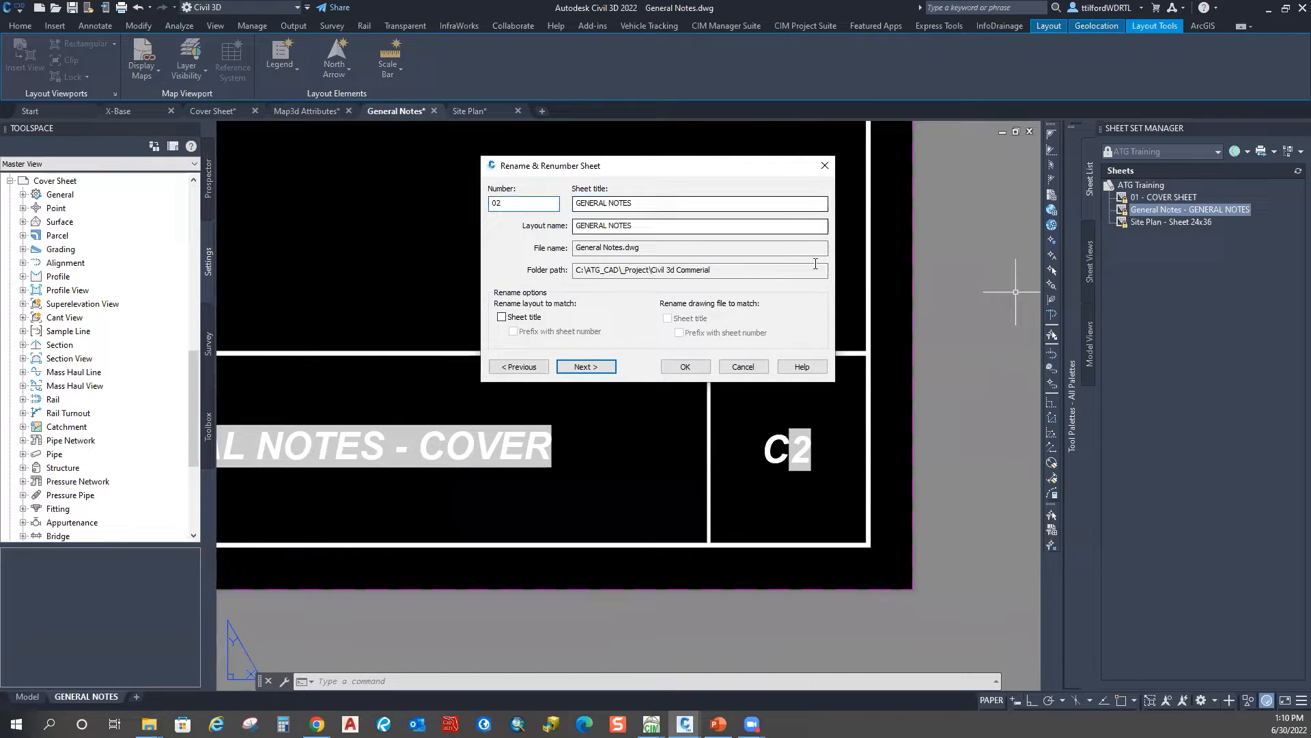
click(685, 367)
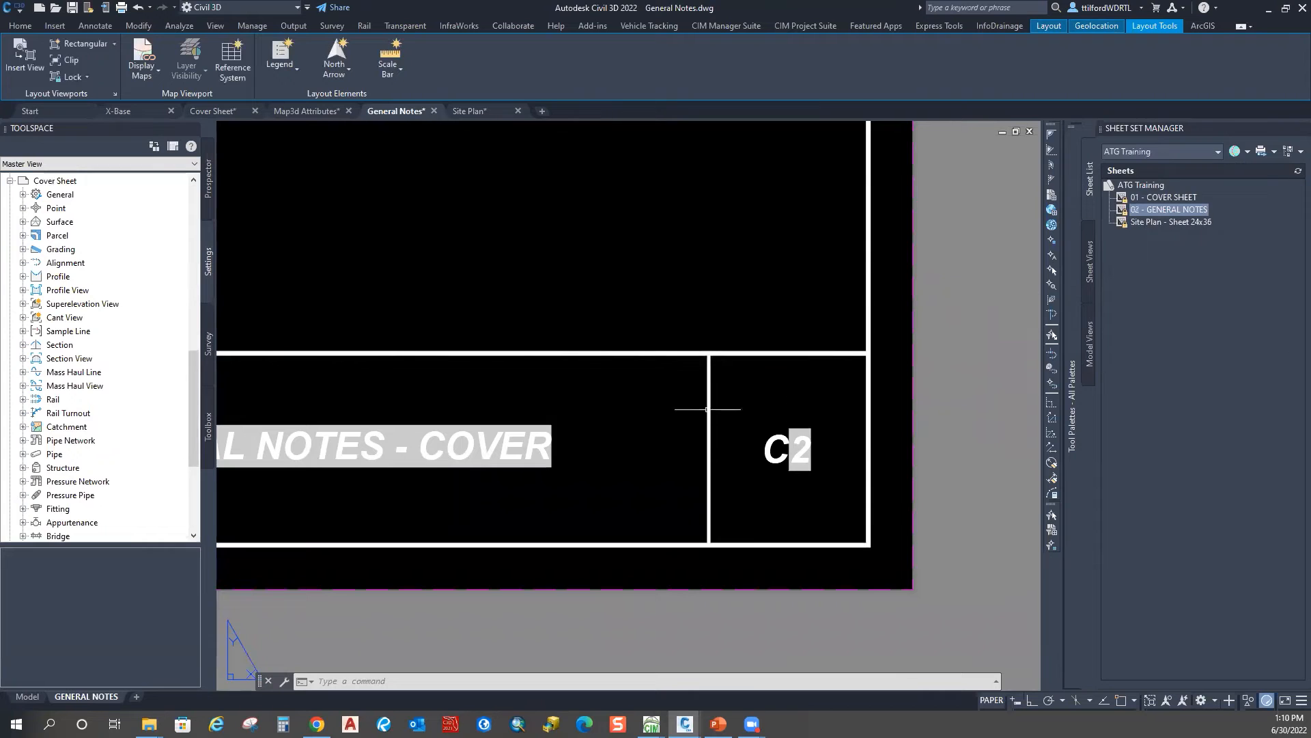
Step: Regenerate with RE so the title block reads GENERAL NOTES and C02
text(re)
key(Return)
scroll(670, 357, down, 4)
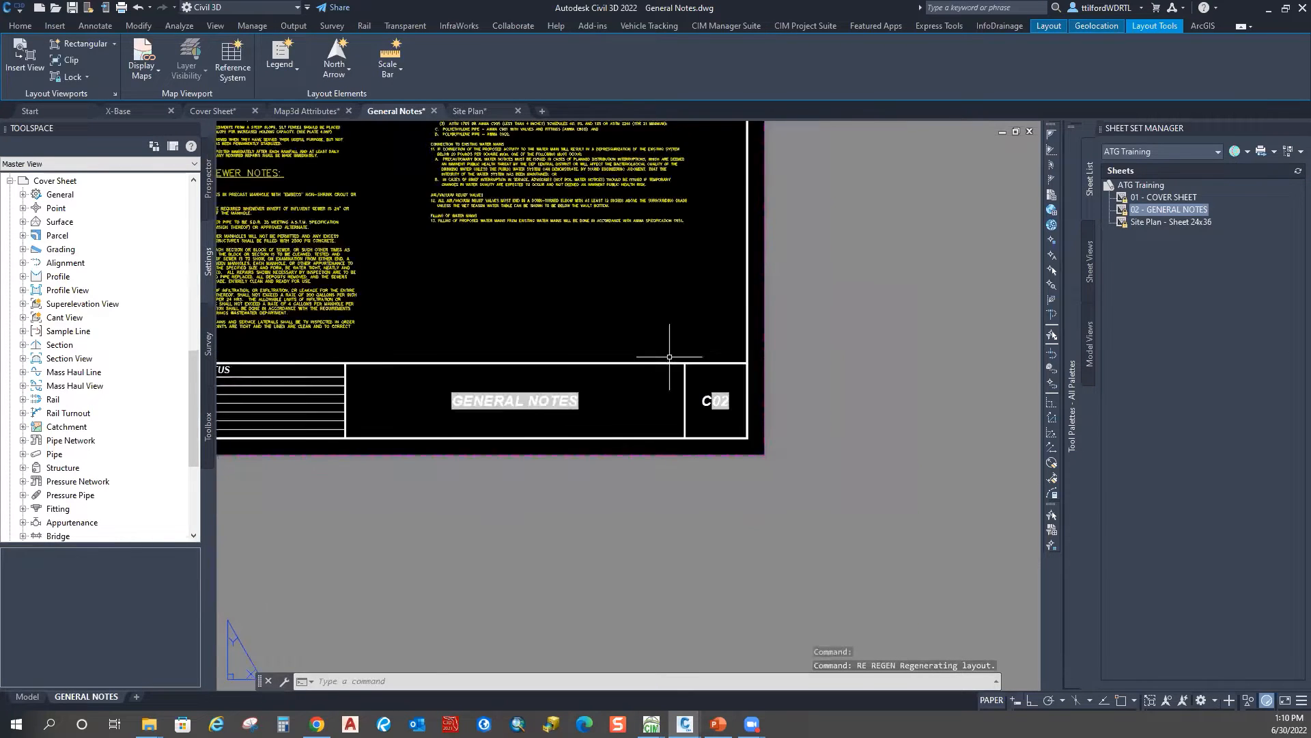
scroll(669, 356, down, 3)
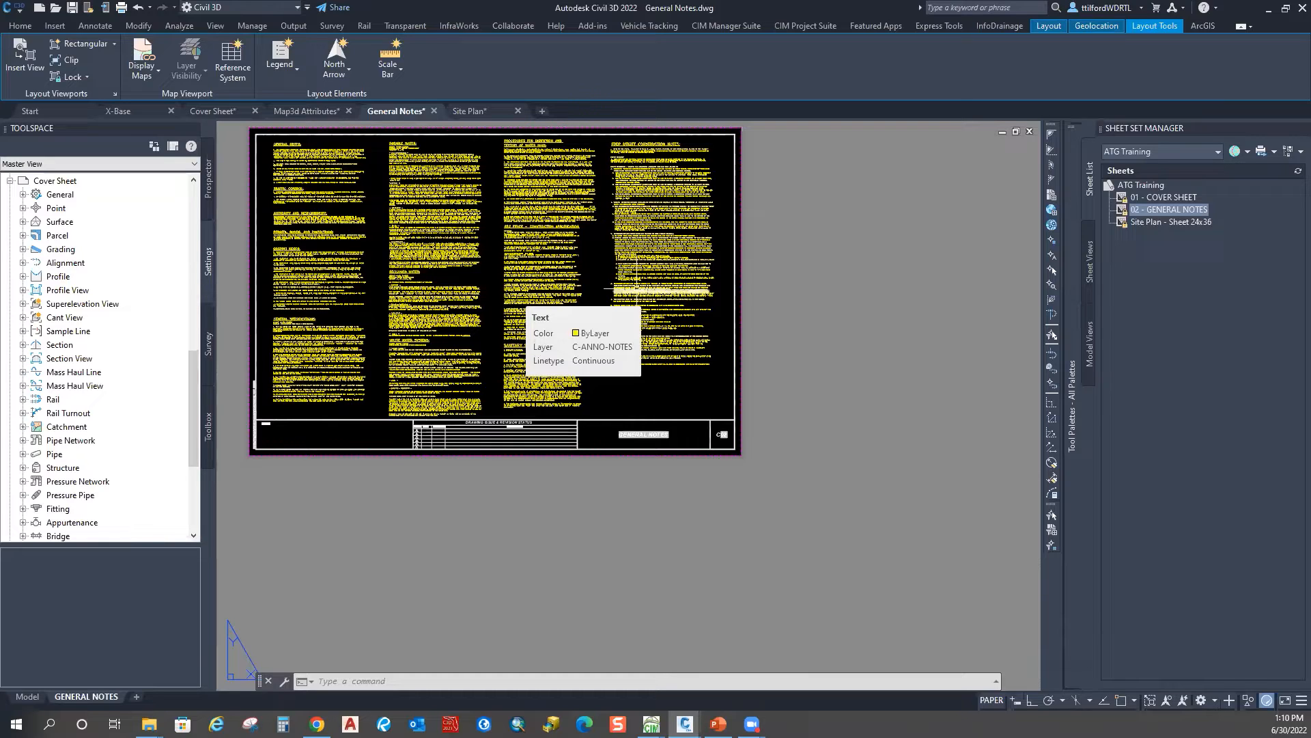
Step: Switch to the Cover Sheet drawing and frame its PROJECT NAME title area
click(220, 111)
click(586, 205)
click(587, 206)
middle_drag(587, 205, 587, 207)
middle_drag(413, 124, 492, 335)
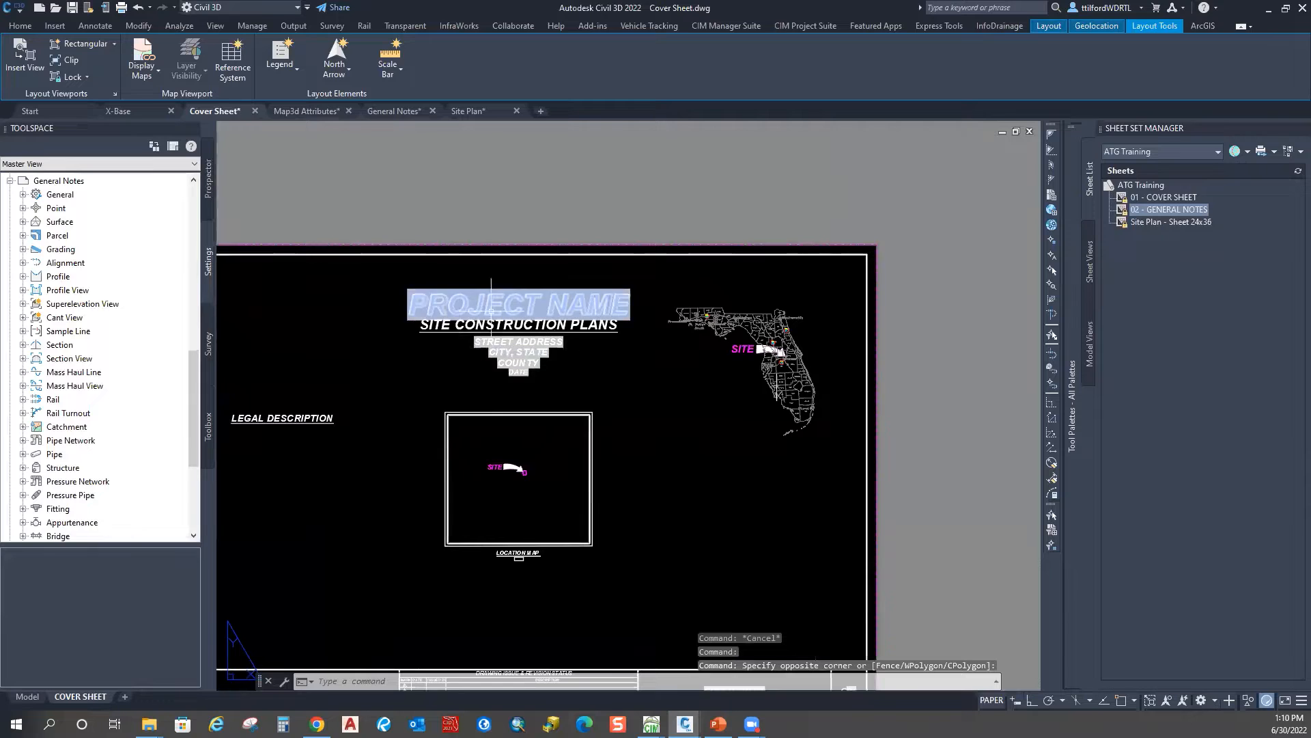
middle_drag(578, 349, 589, 359)
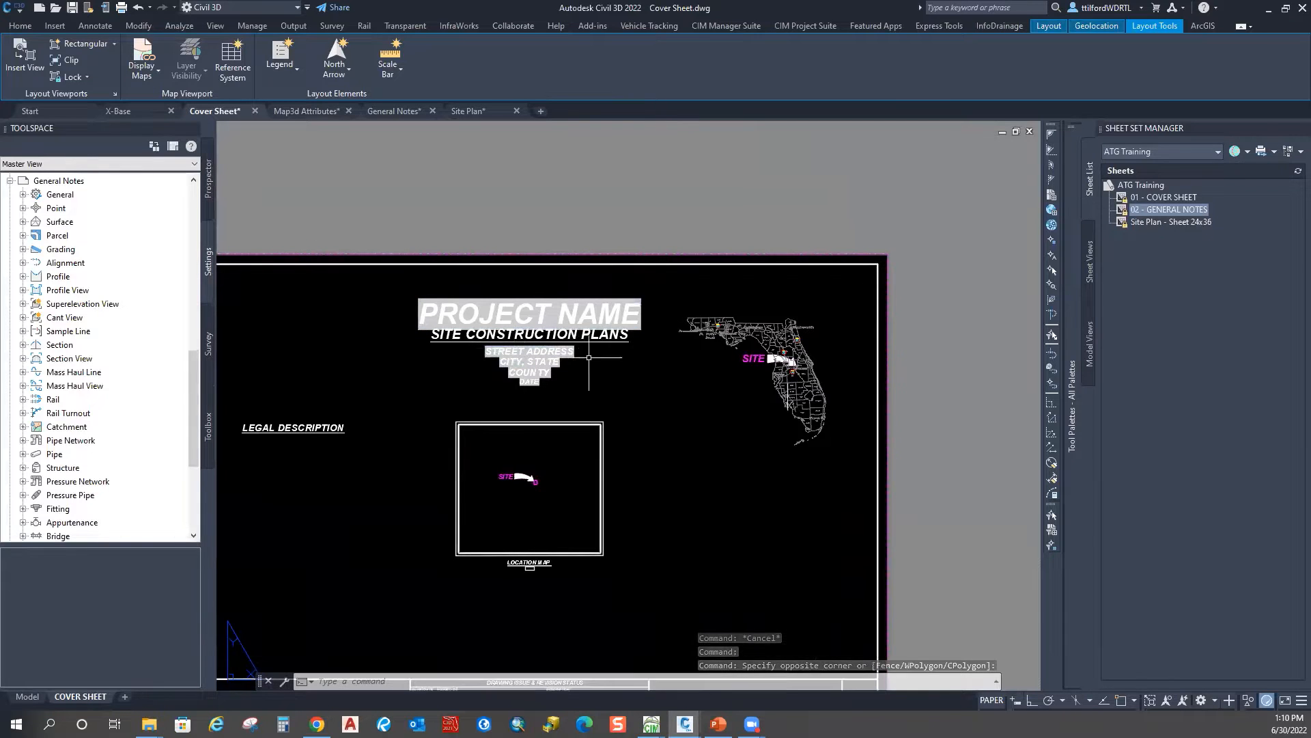
Step: Set the ATG Training sheet set's 01_Project Name property to ATG Training
click(1139, 183)
right_click(1139, 183)
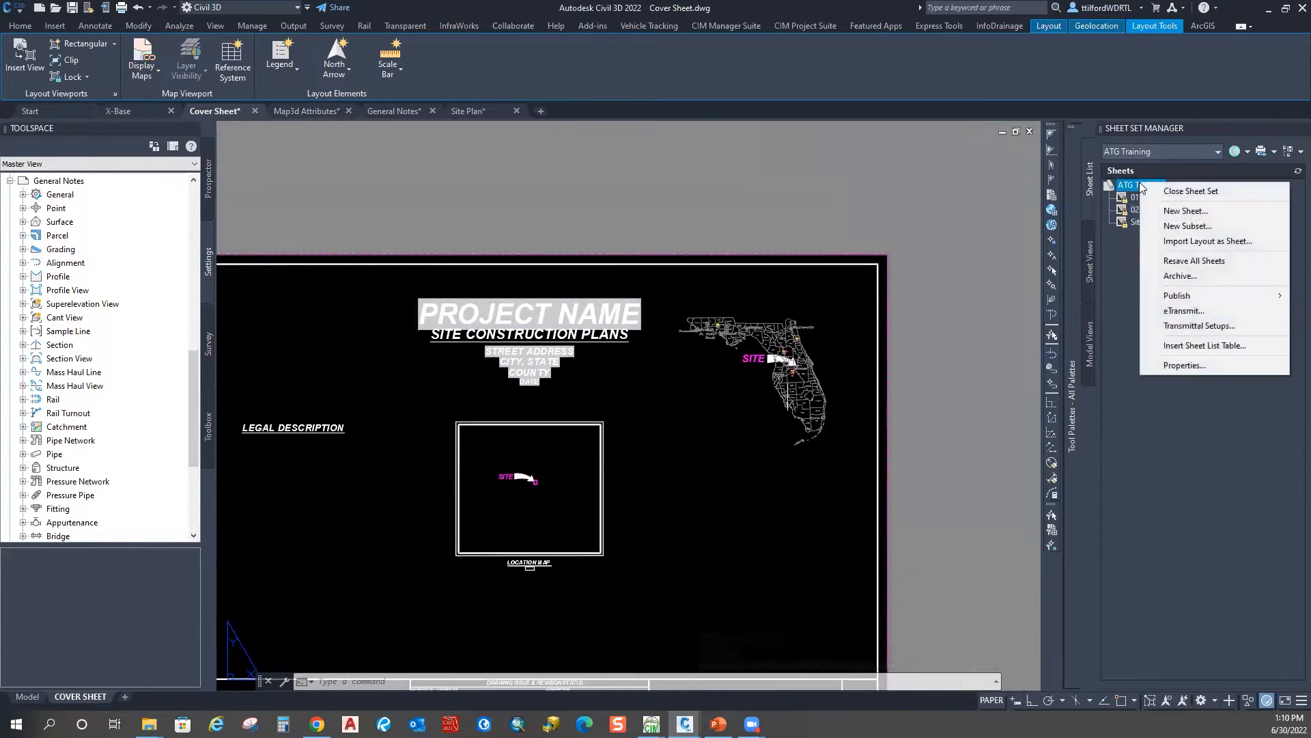
click(1184, 364)
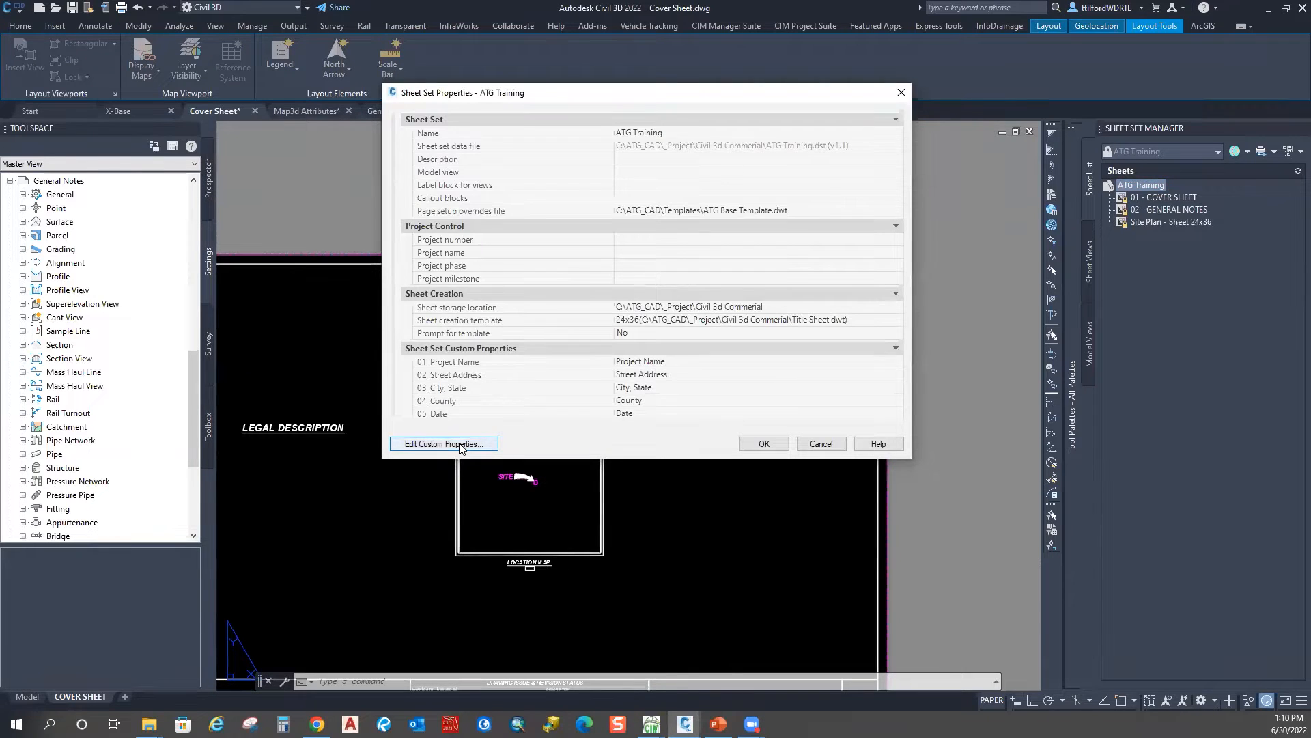
scroll(612, 332, down, 1)
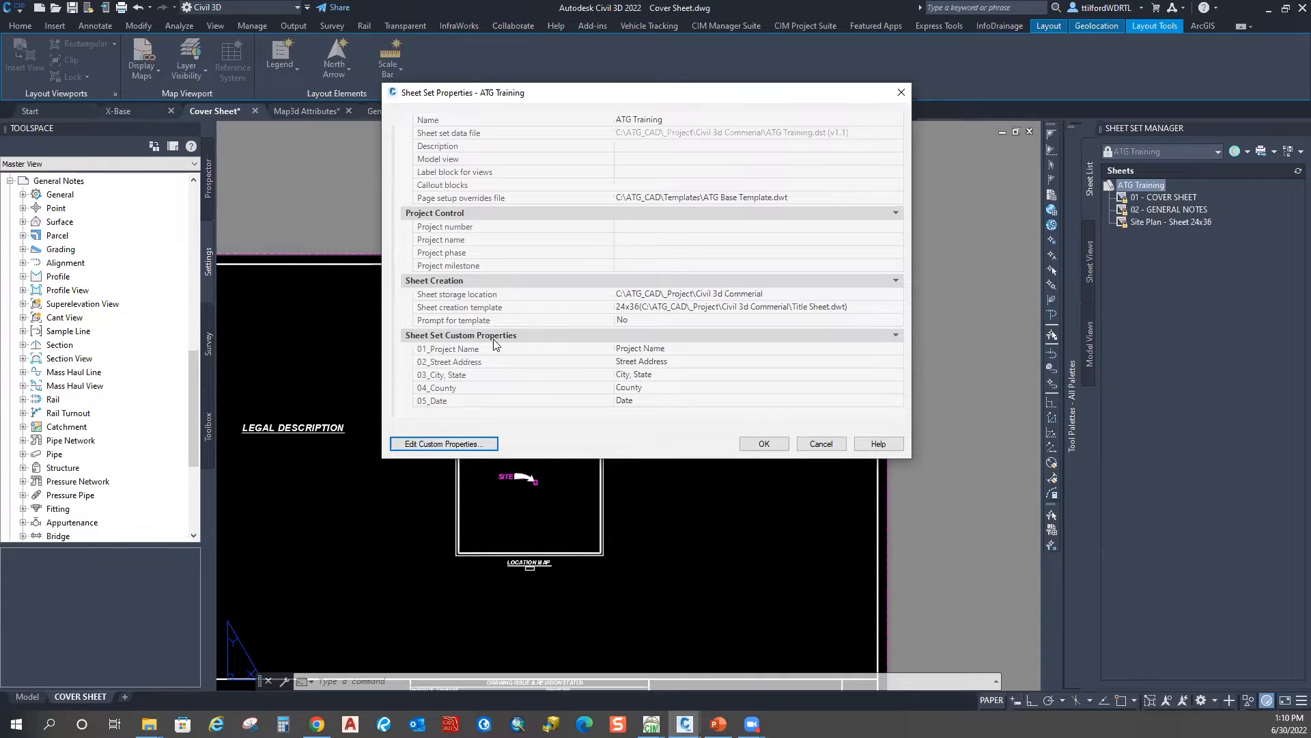
click(700, 350)
key(Delete)
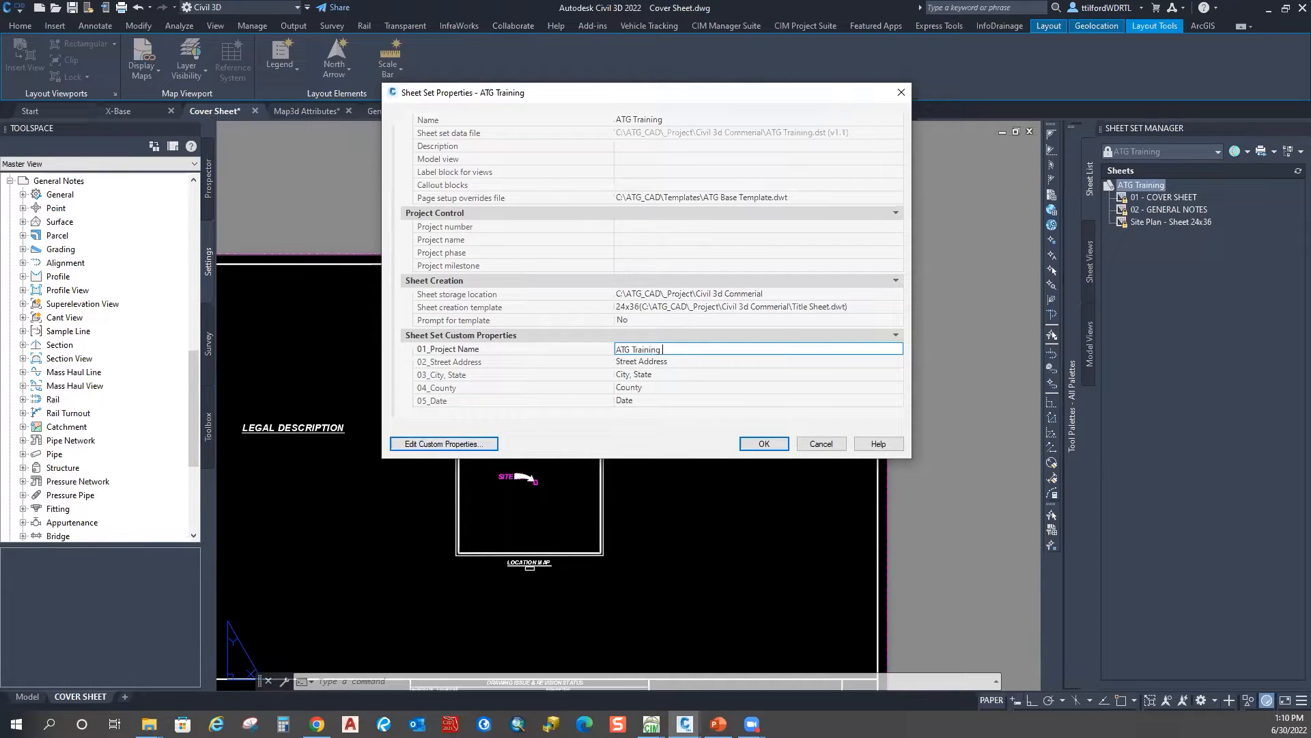
click(764, 443)
text(rea)
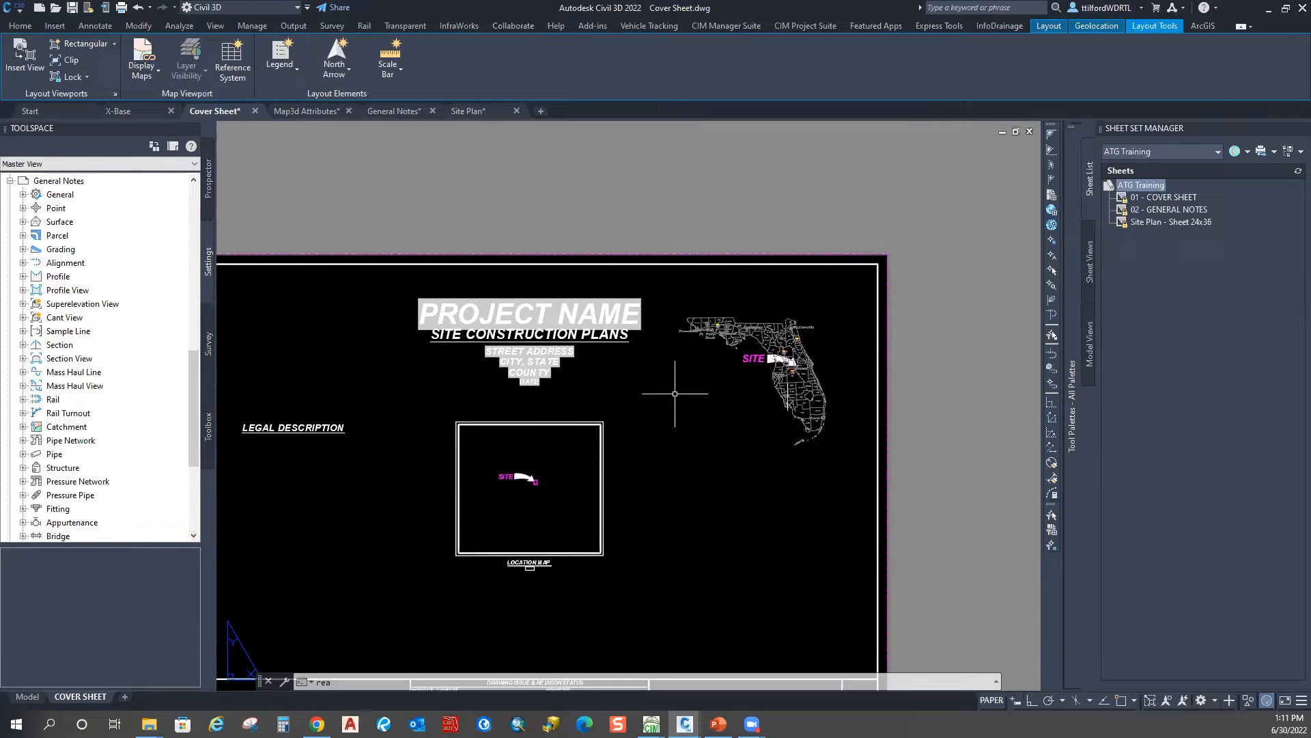
Step: Regenerate so the cover sheet title reads ATG TRAINING, and check the COVER SHEET and C01 text
key(Return)
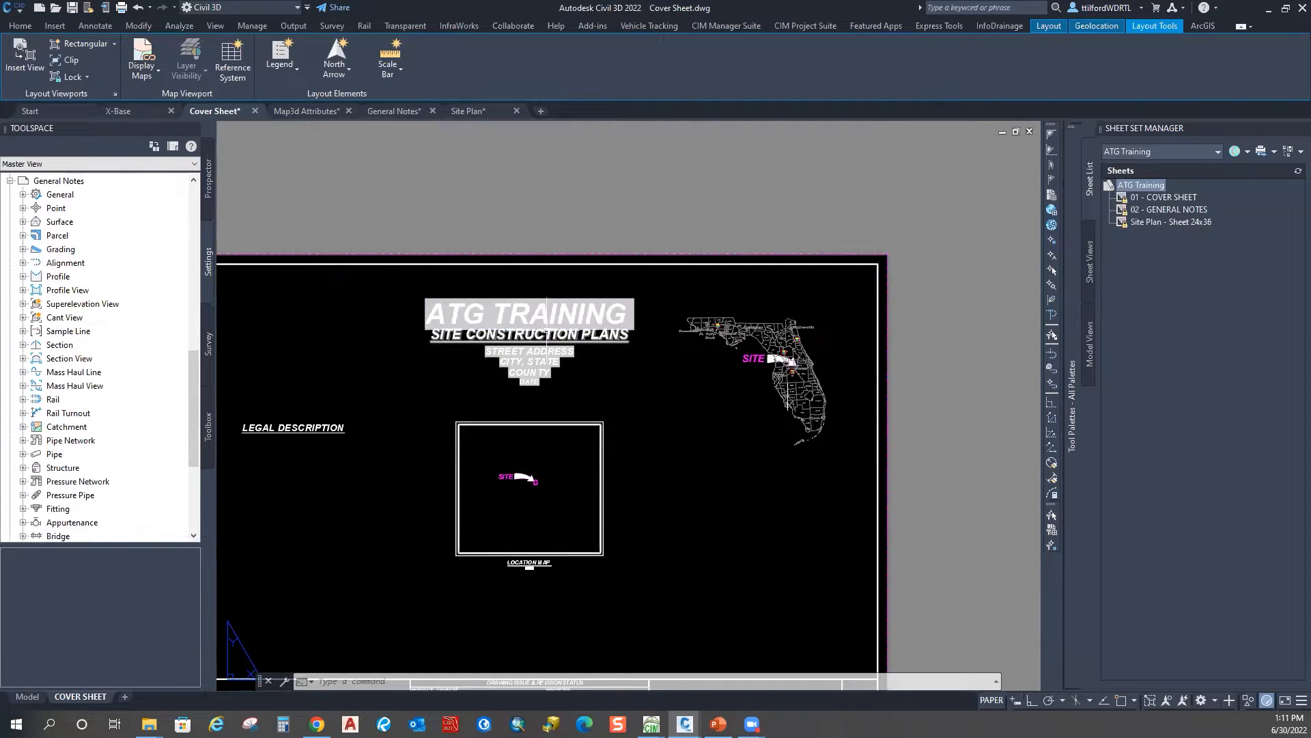
scroll(546, 273, down, 2)
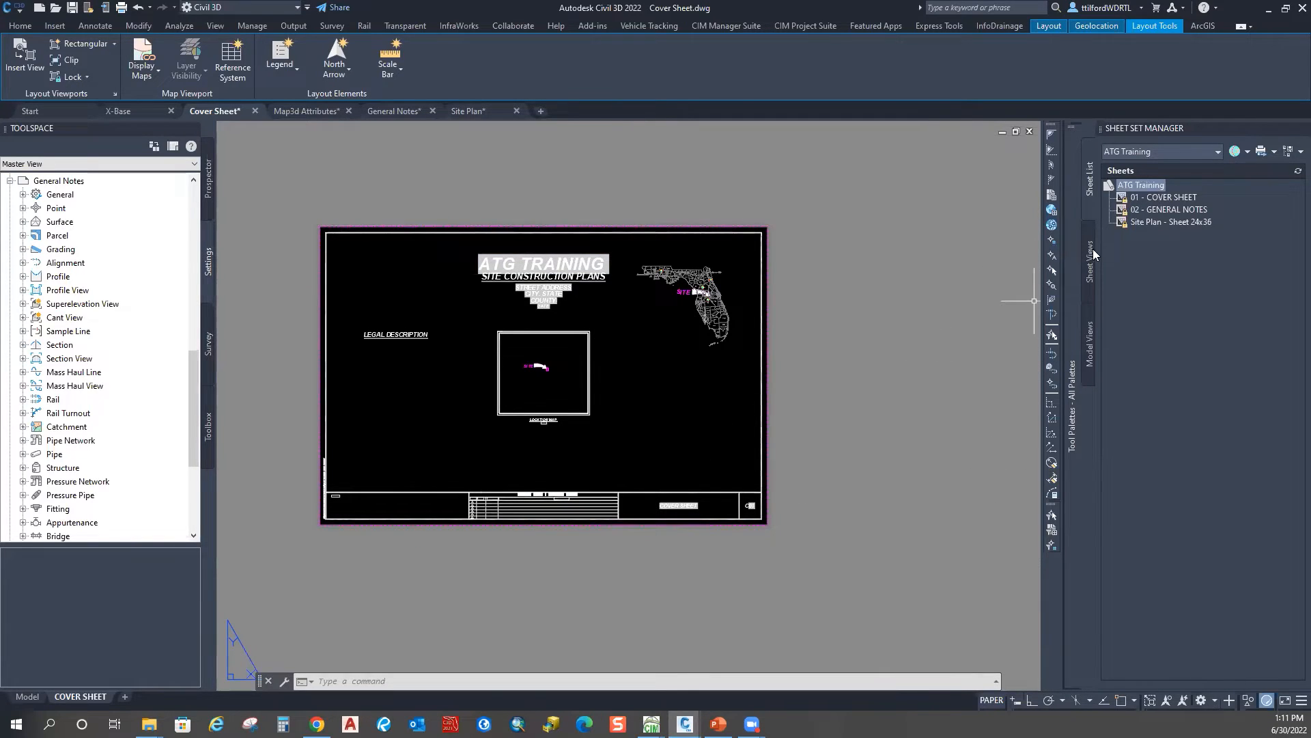
scroll(541, 268, up, 3)
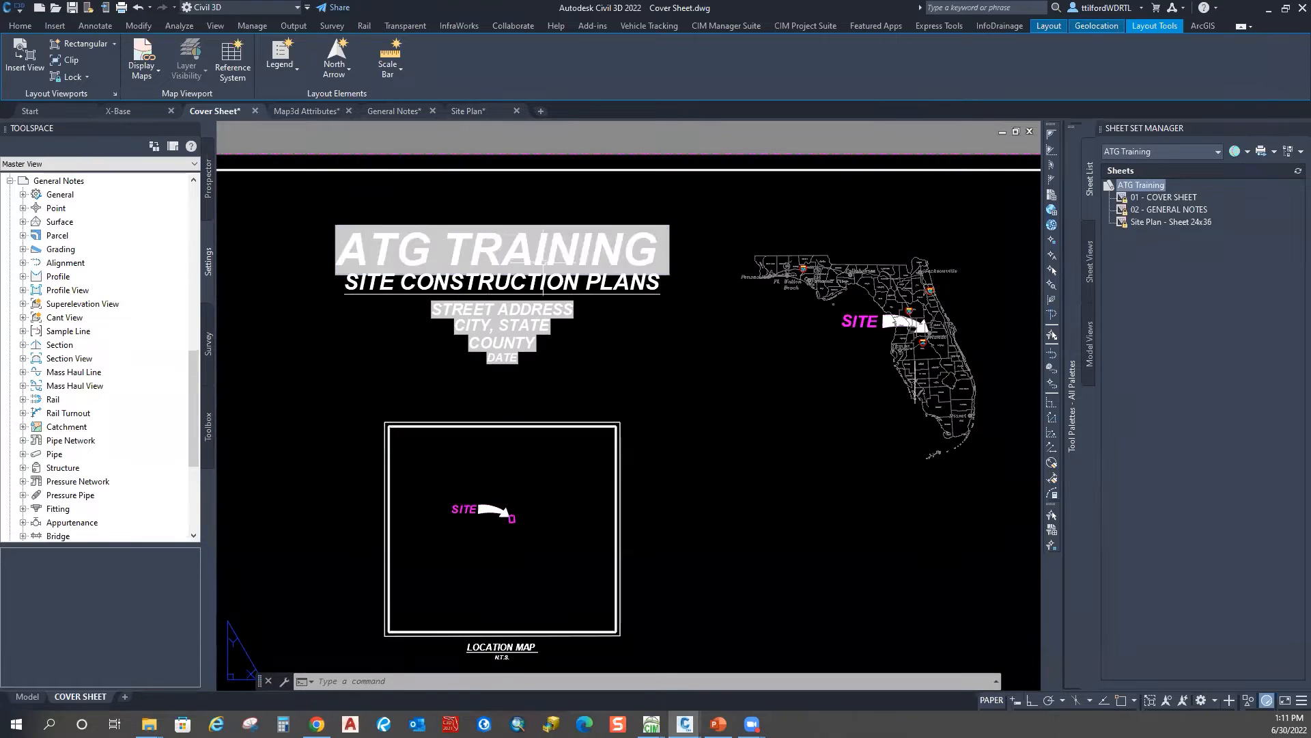
scroll(543, 257, down, 4)
middle_drag(635, 424, 666, 420)
middle_drag(706, 483, 576, 433)
scroll(623, 384, up, 4)
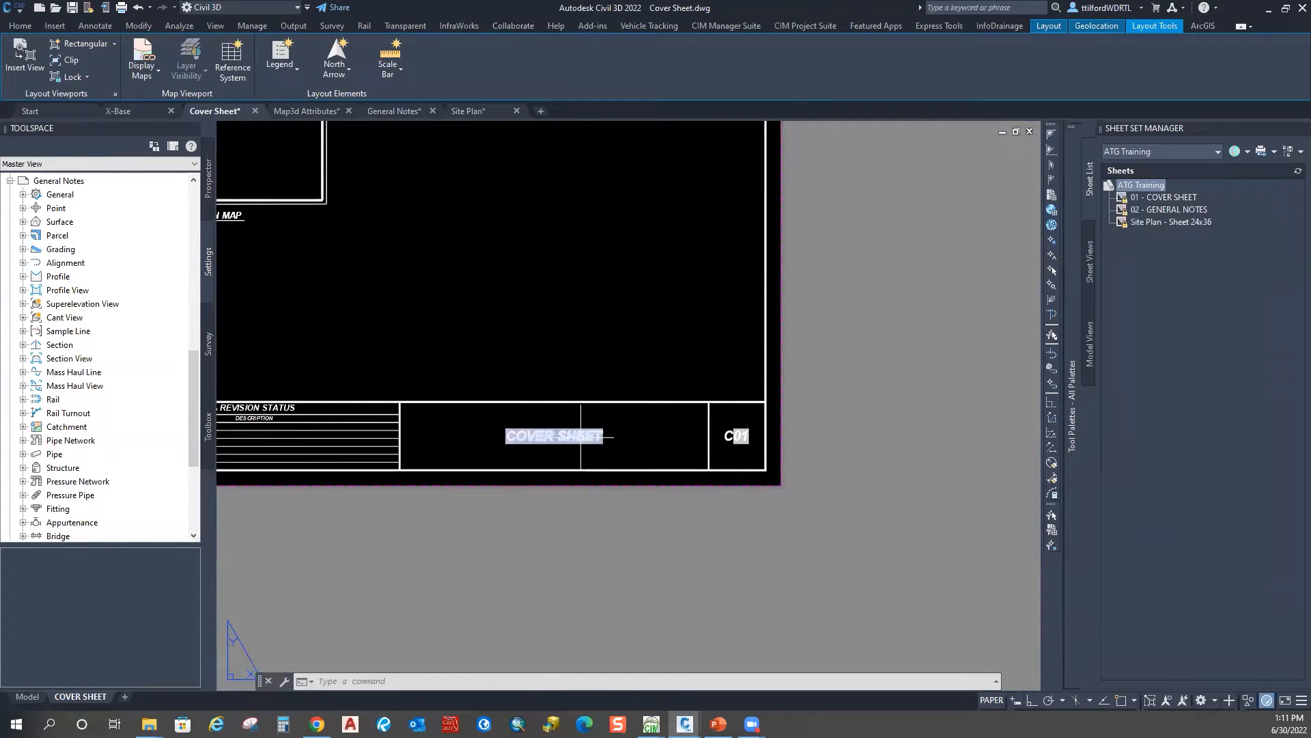
key(Escape)
key(Escape)
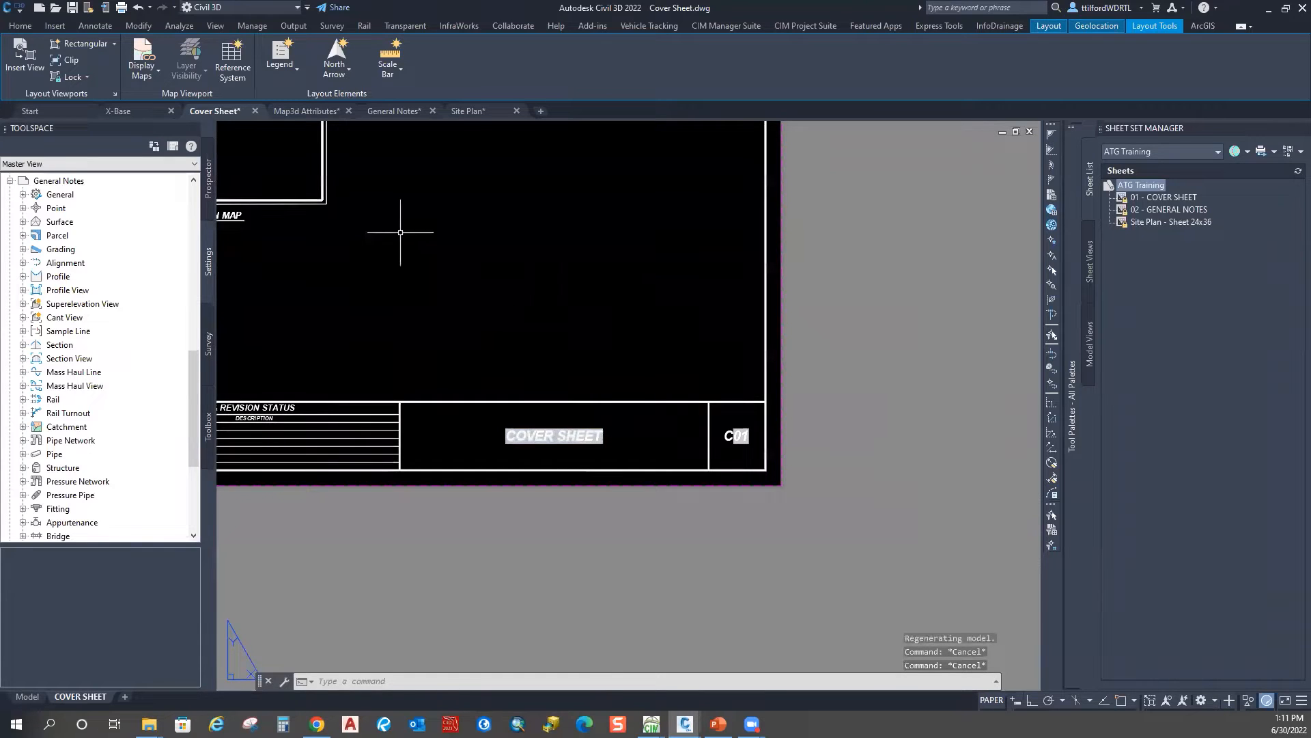
middle_drag(401, 232, 617, 318)
scroll(616, 318, down, 4)
scroll(554, 269, up, 4)
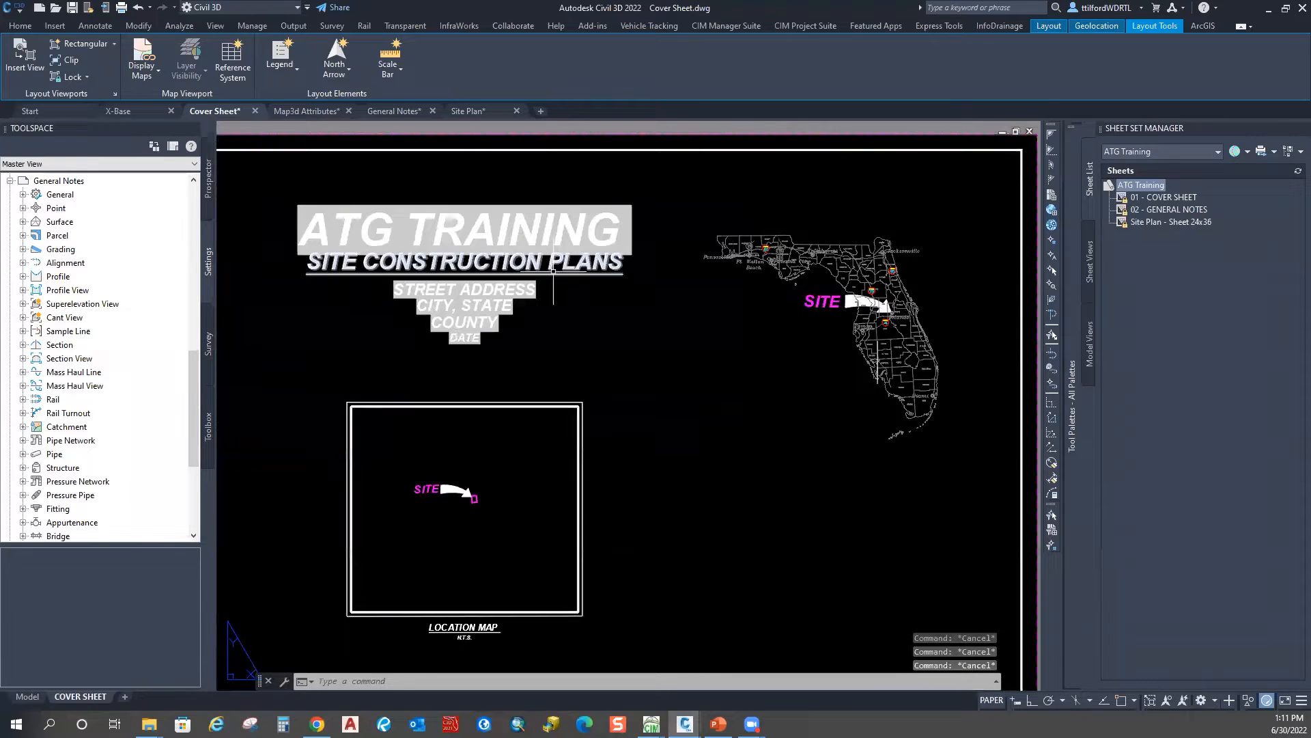
Step: Copy the ATG TRAINING title with CO and place it above the revision block
text(co)
key(Return)
middle_drag(555, 269, 562, 283)
click(551, 235)
key(Return)
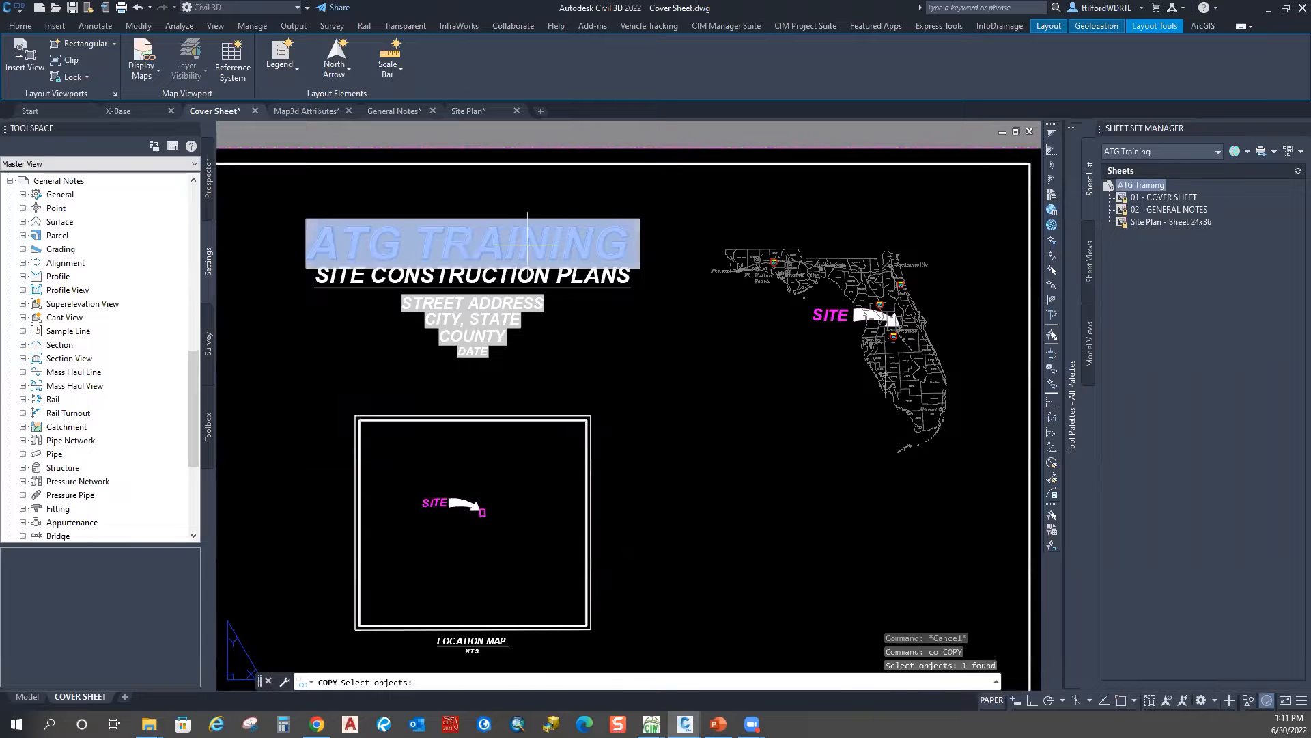
click(527, 244)
scroll(547, 382, down, 2)
middle_drag(547, 381, 573, 188)
click(572, 394)
key(Escape)
Step: Convert the copied ATG TRAINING title from a field into plain text
click(606, 404)
right_click(606, 404)
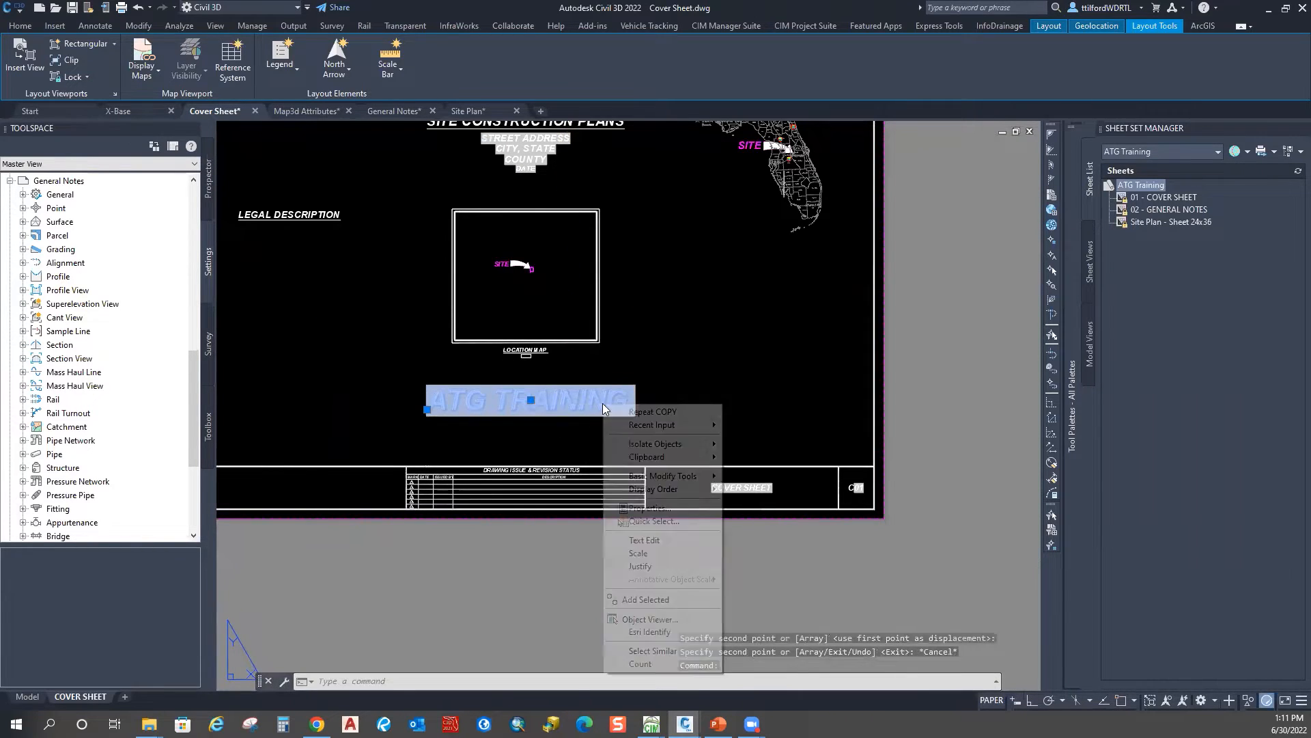
key(Escape)
key(Escape)
click(606, 405)
click(597, 403)
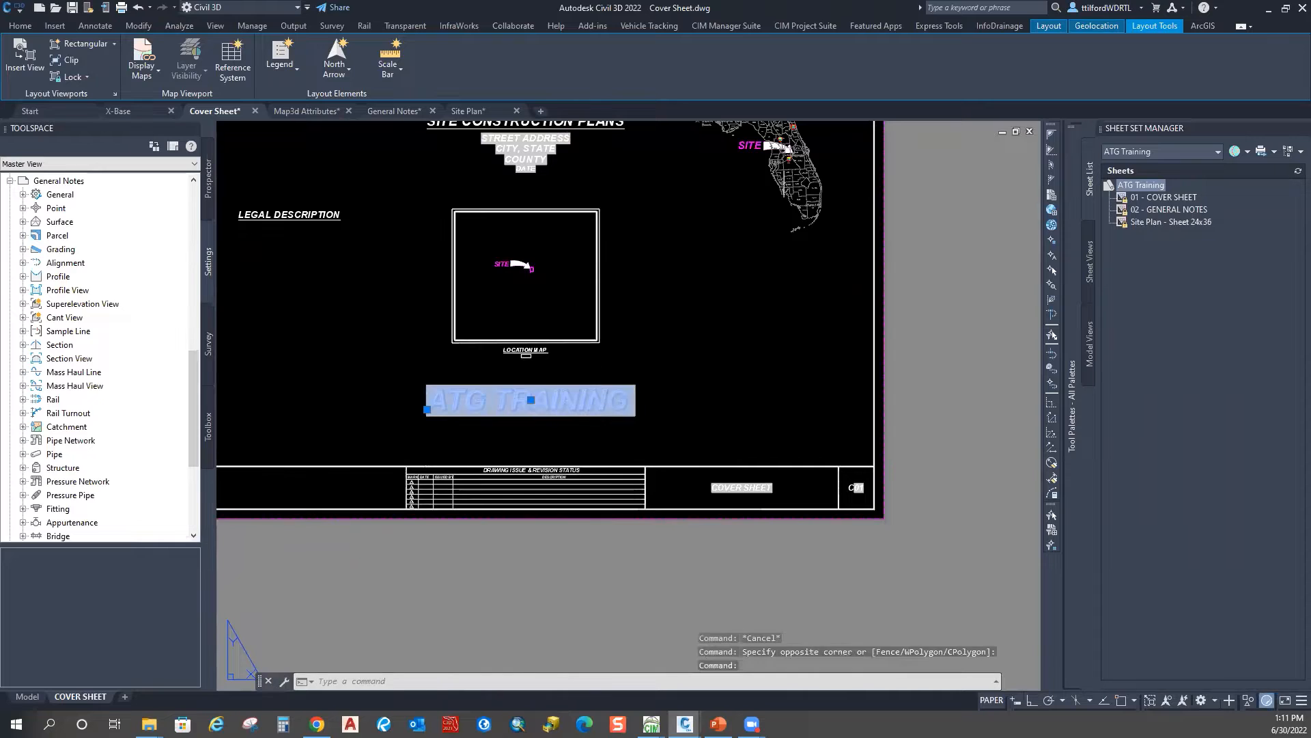
double_click(599, 402)
right_click(598, 402)
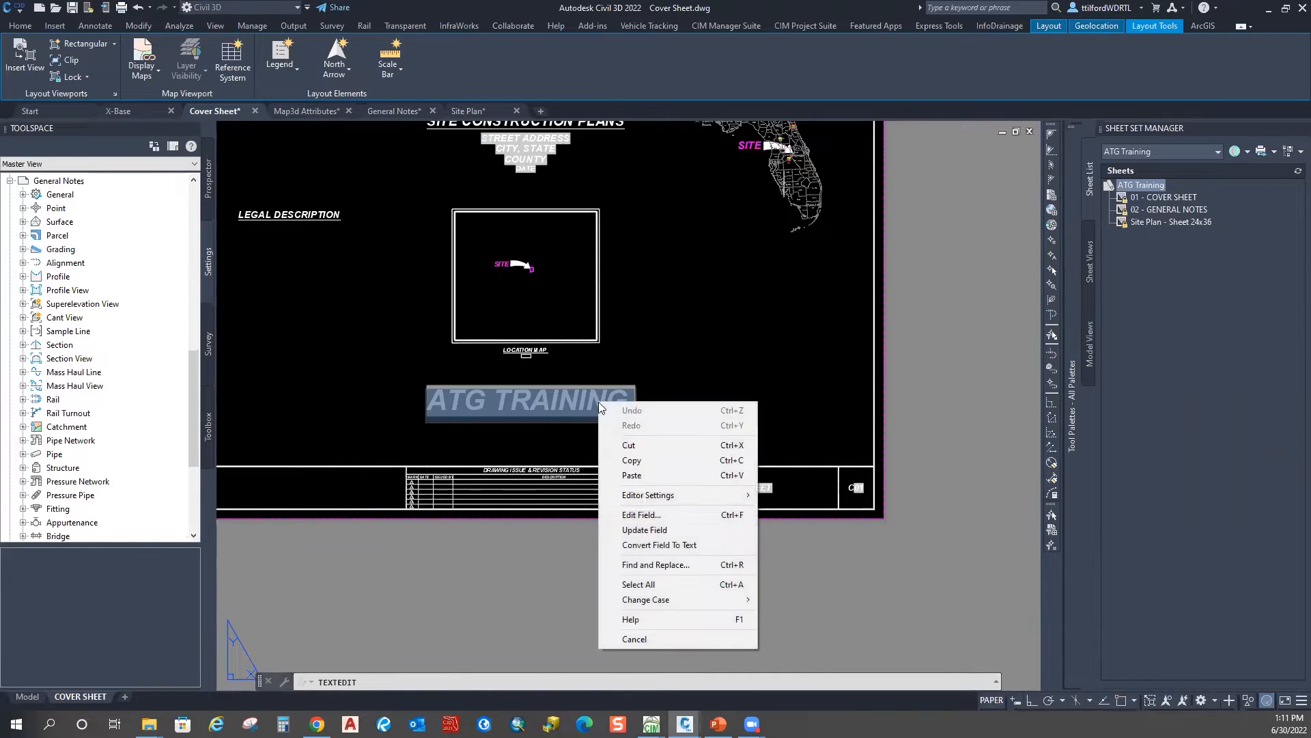
click(657, 543)
click(744, 370)
key(Escape)
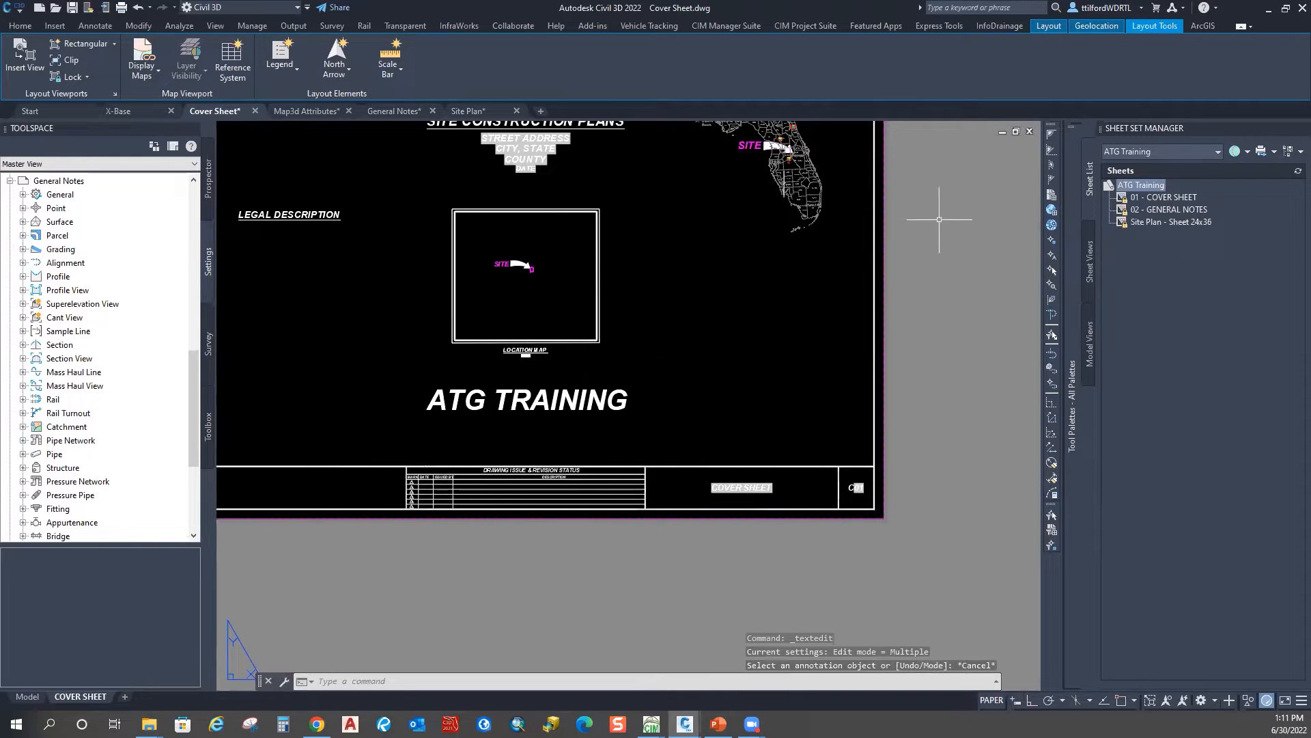
Step: Add a custom property 06_ with default value test to the ATG Training sheet set
right_click(1150, 189)
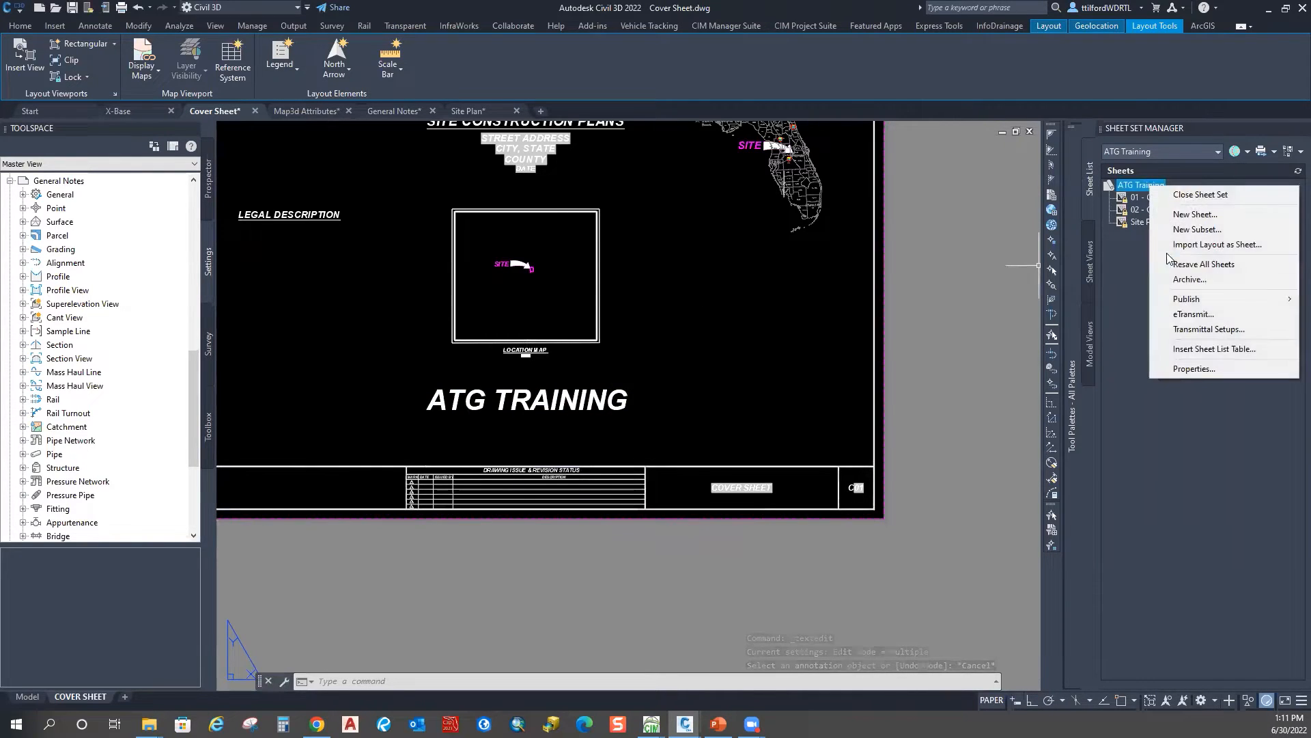
click(1195, 369)
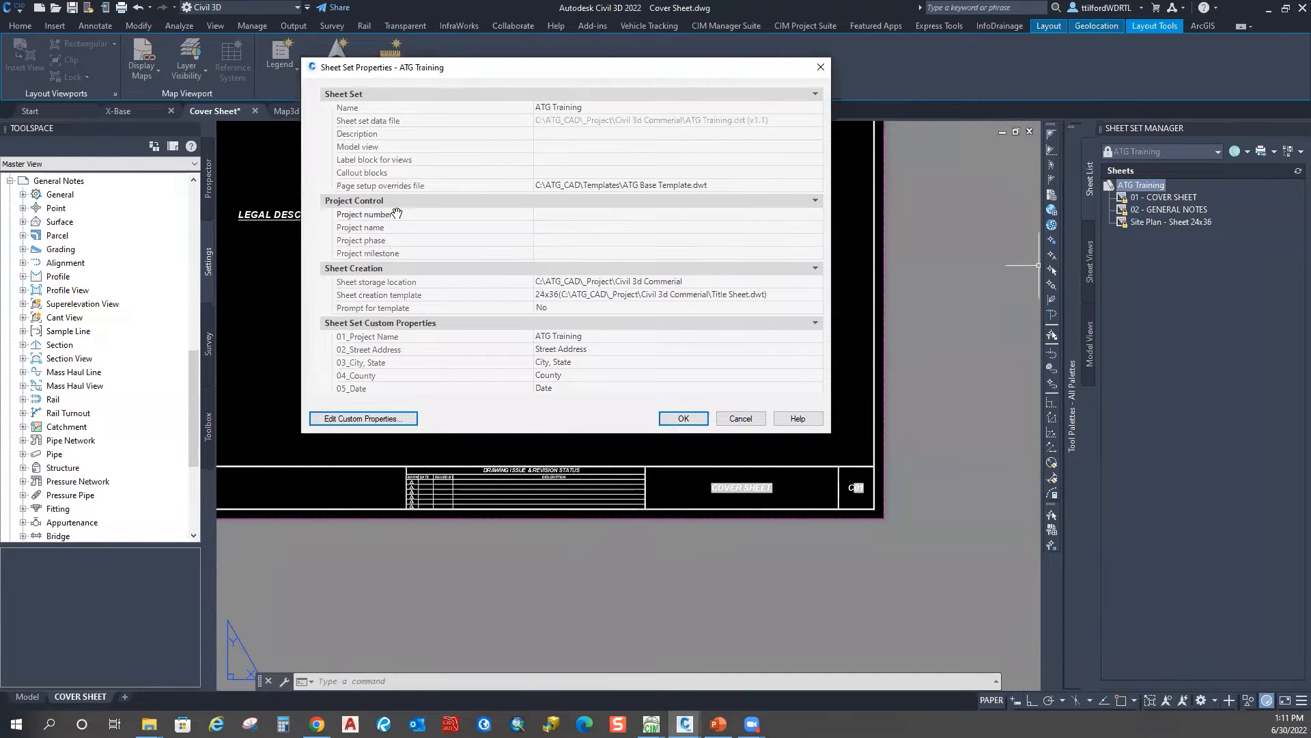
click(398, 241)
scroll(465, 374, down, 1)
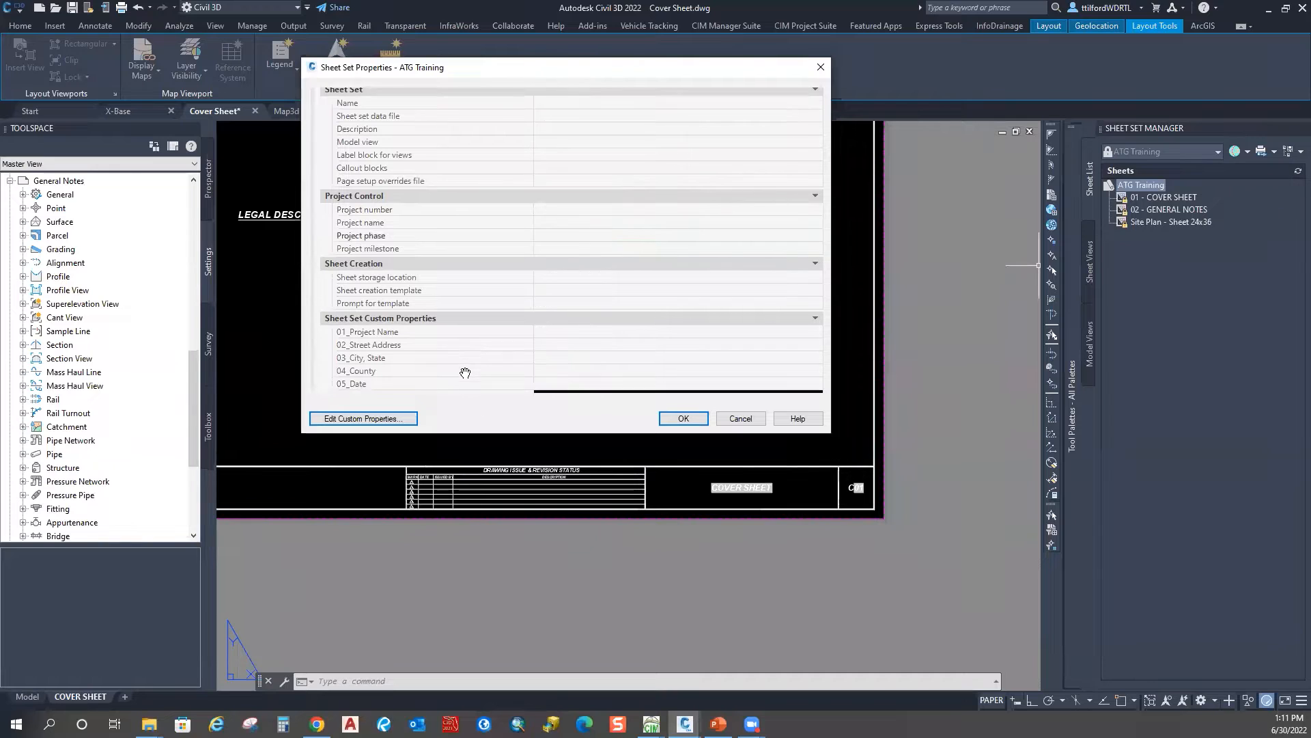
click(367, 421)
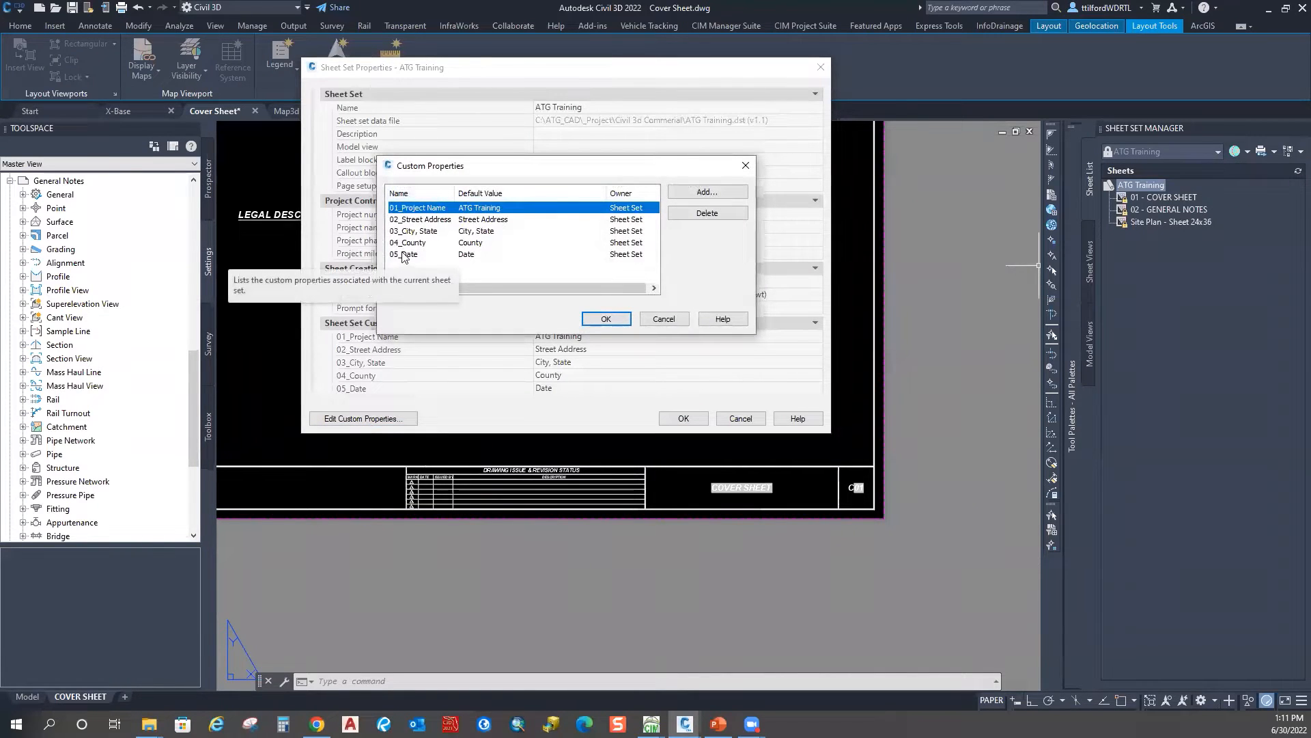
click(707, 191)
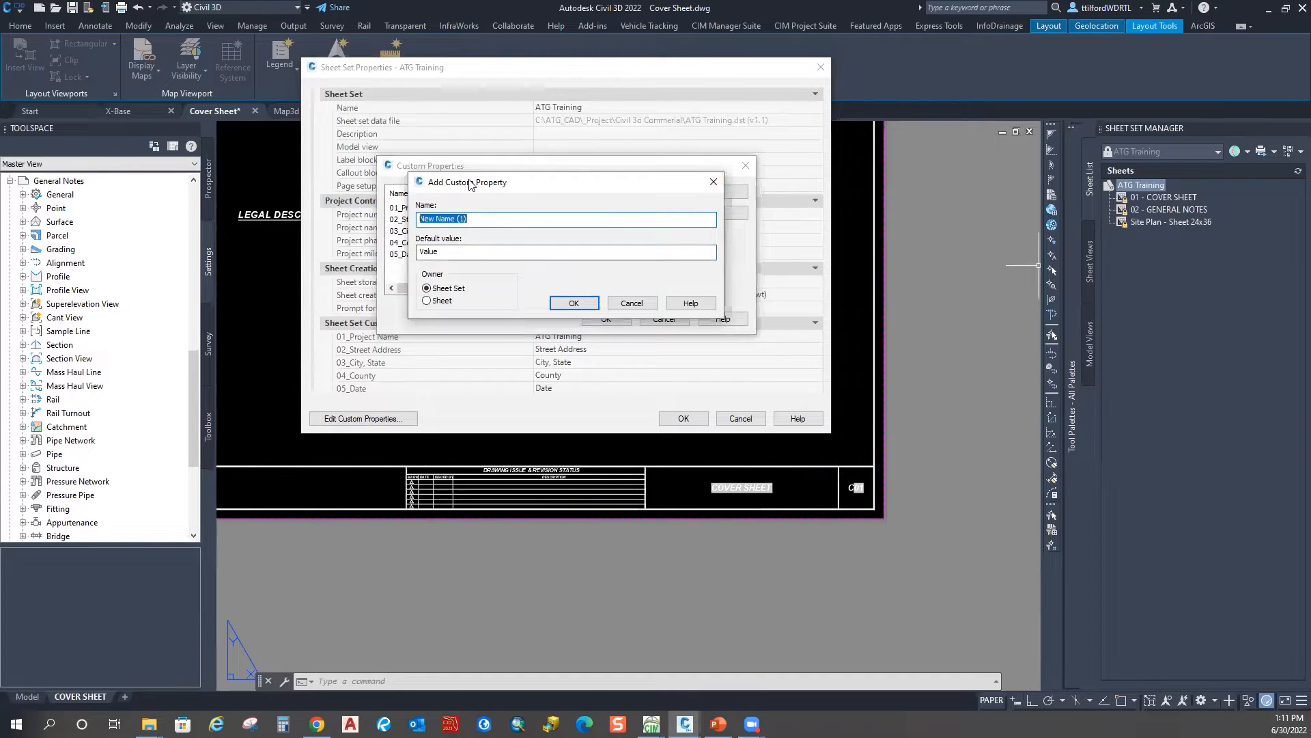
drag(478, 185, 719, 155)
text(06)
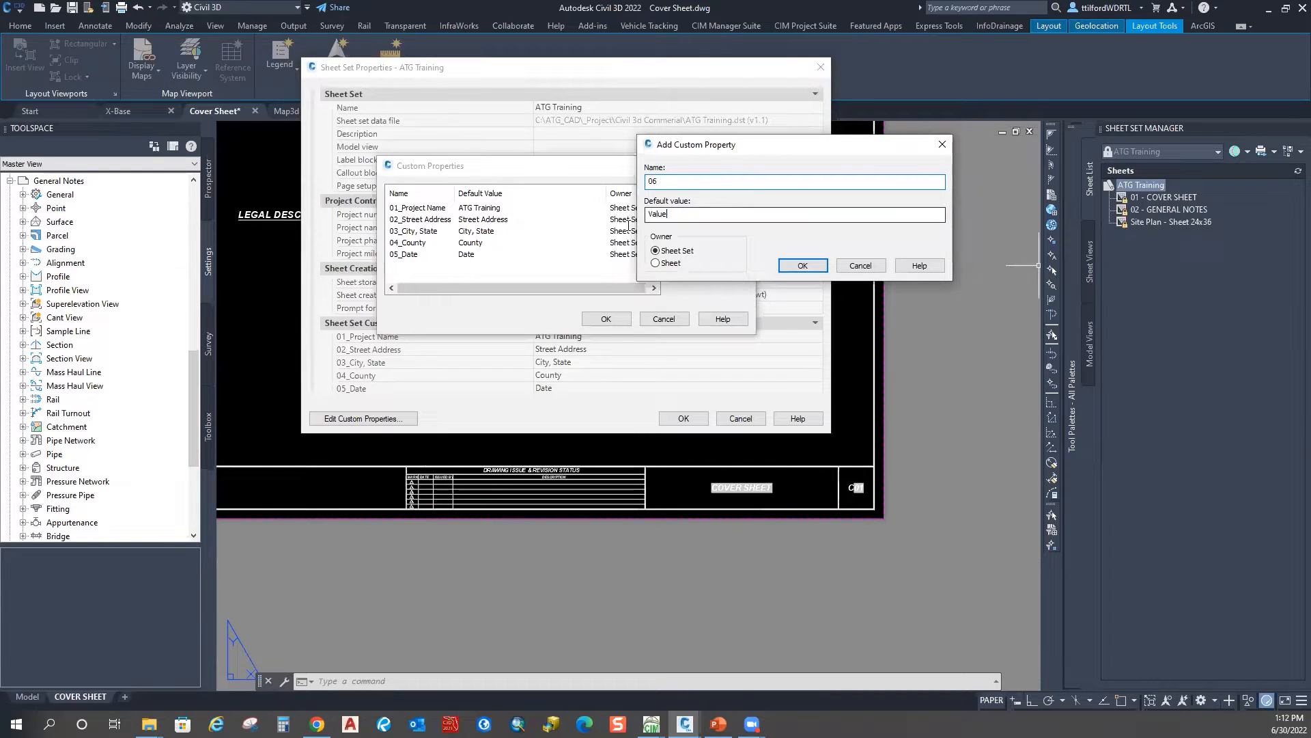
key(Tab)
text(t)
key(BackSpace)
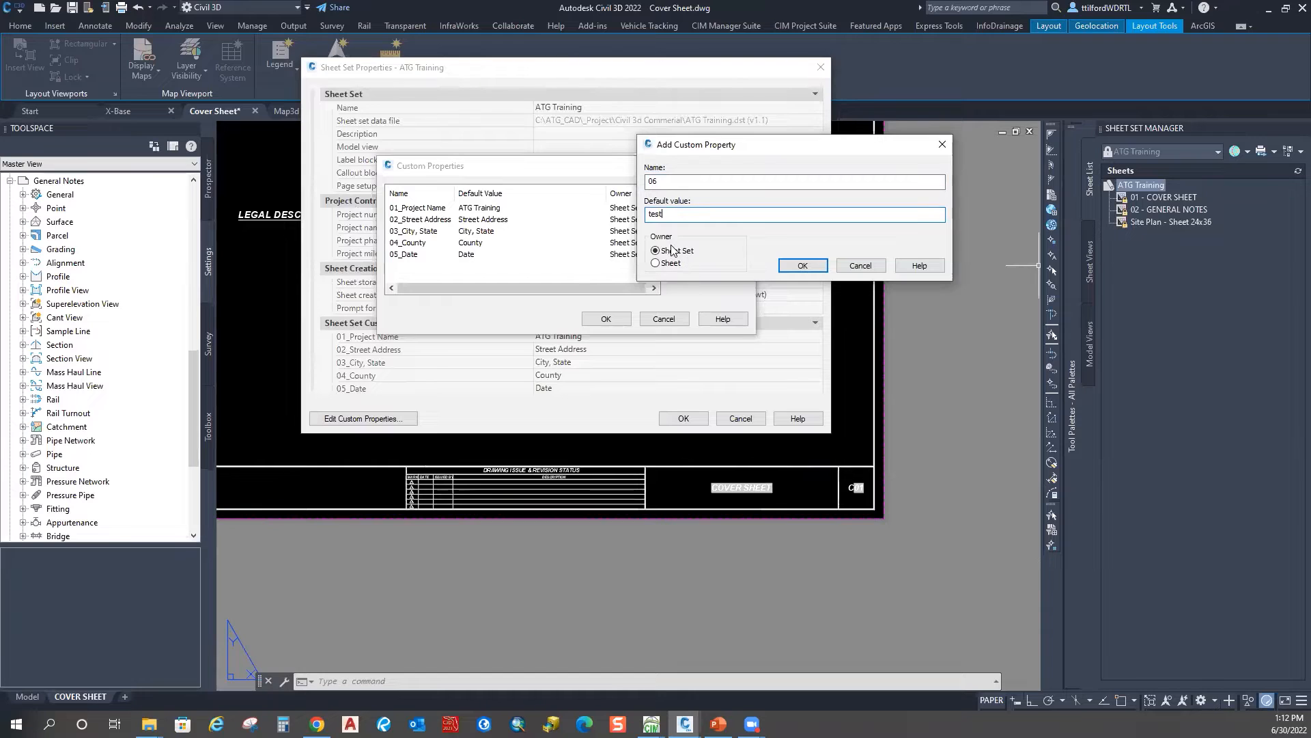
click(674, 181)
text(_)
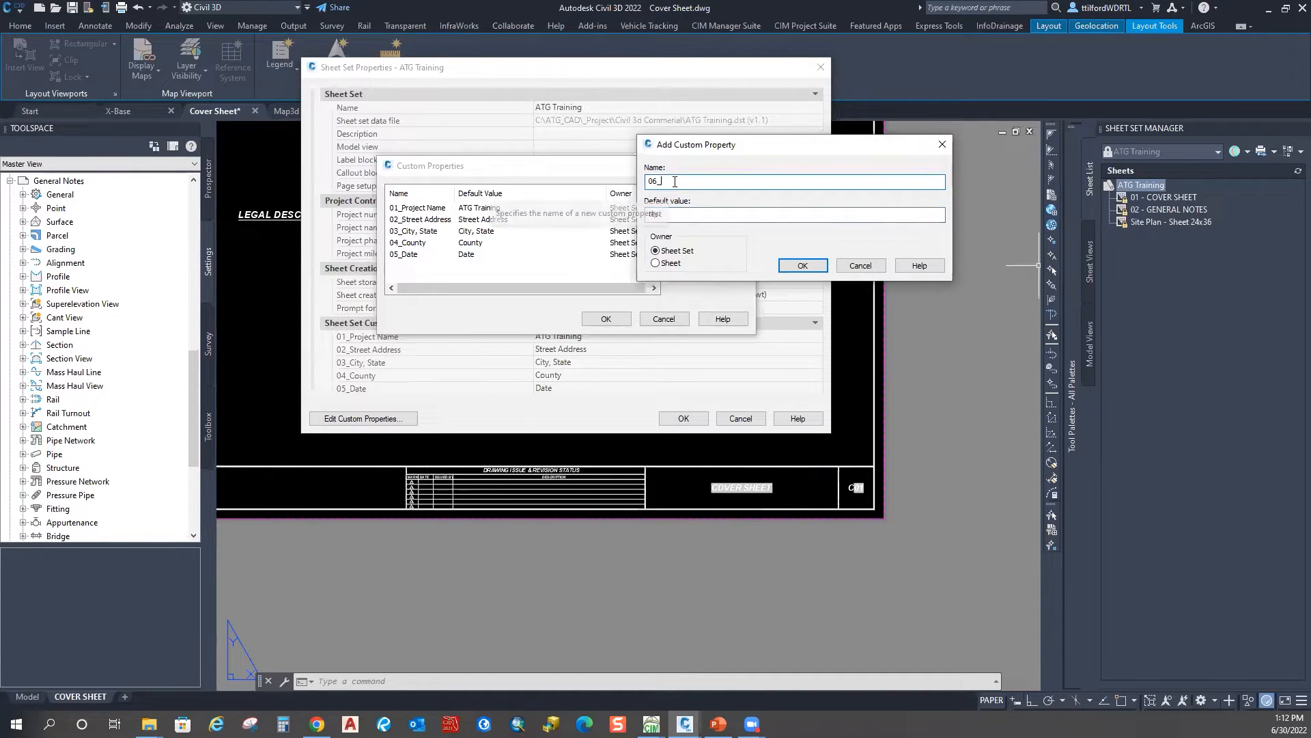
click(802, 266)
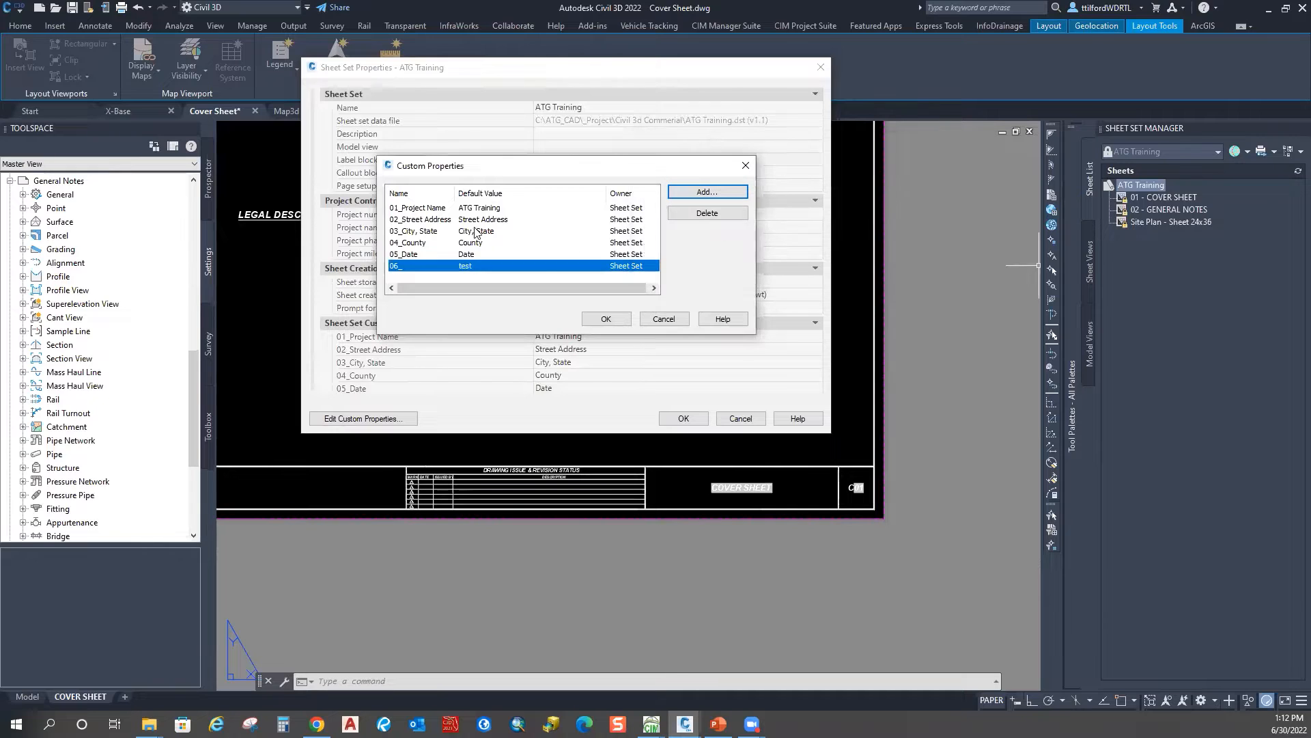
Step: Accept the custom property change and close the sheet set properties
click(605, 319)
scroll(437, 343, down, 1)
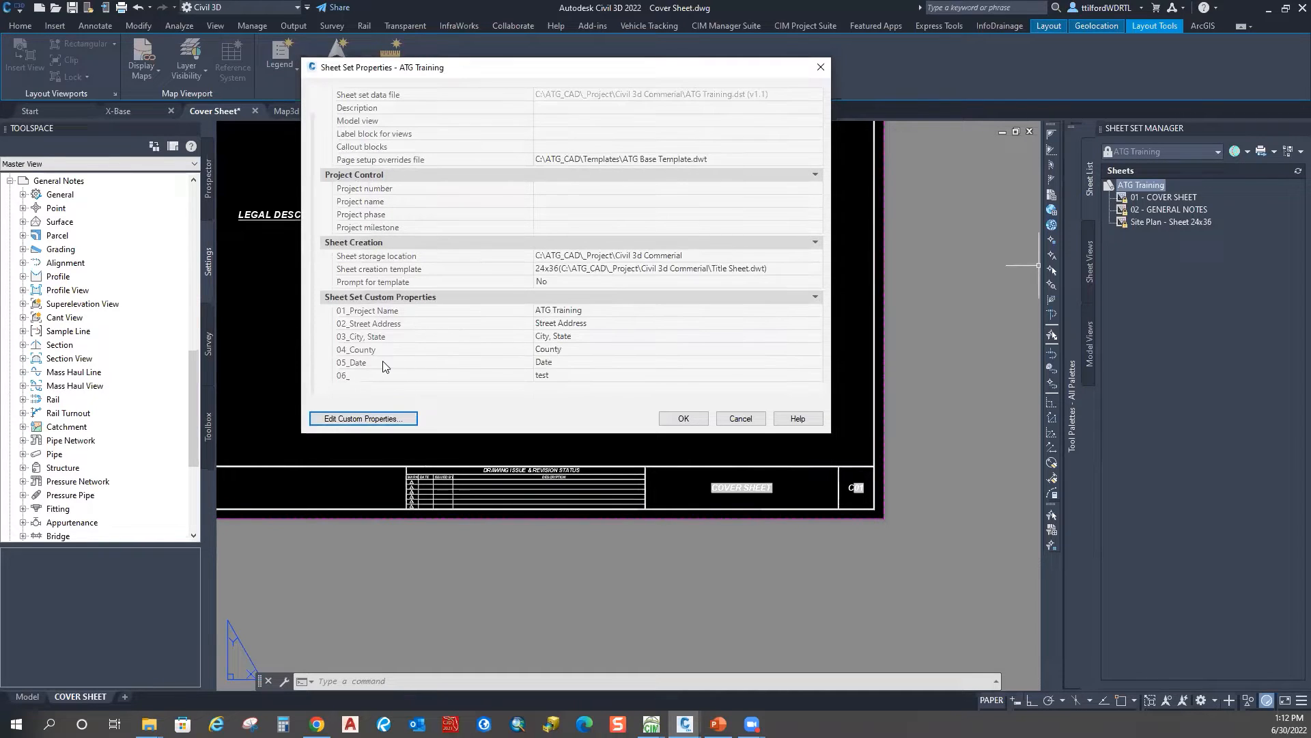
click(693, 418)
key(Escape)
middle_drag(579, 382, 599, 367)
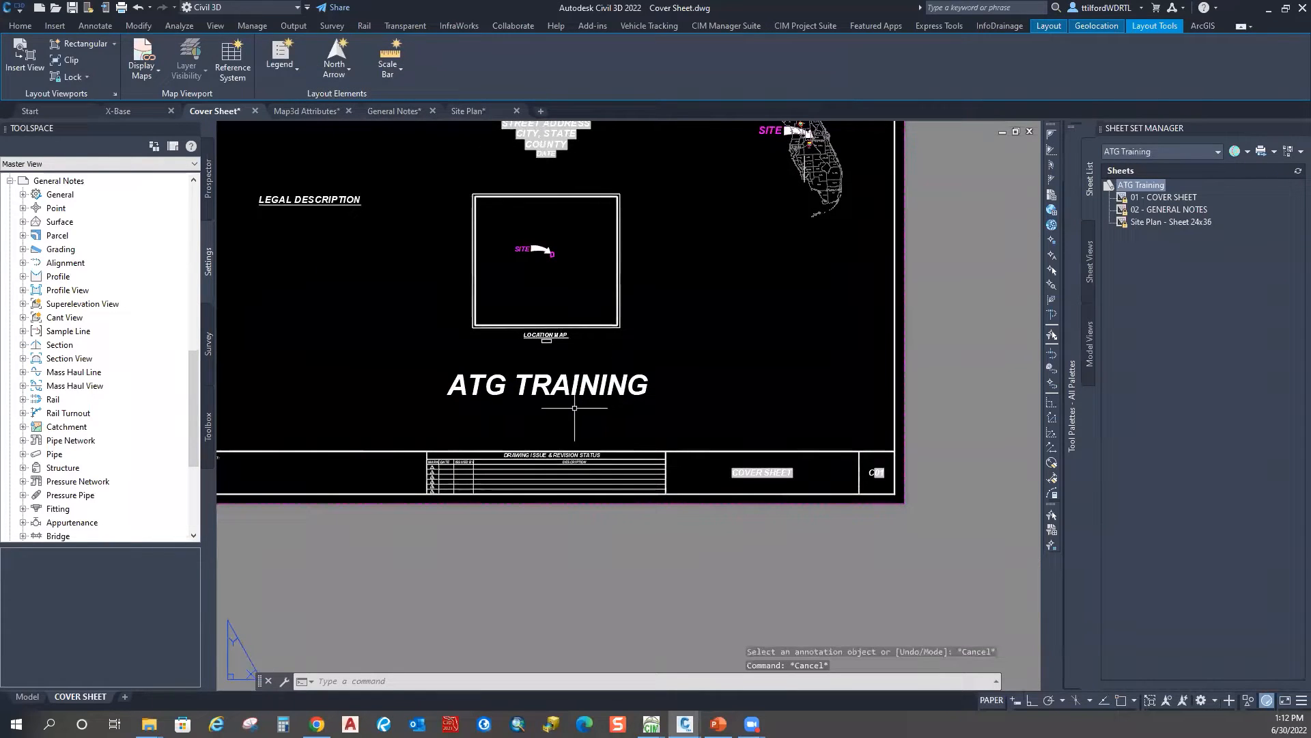
Step: Try editing the lower ATG TRAINING text copy, cancelling each attempt
click(596, 388)
double_click(595, 390)
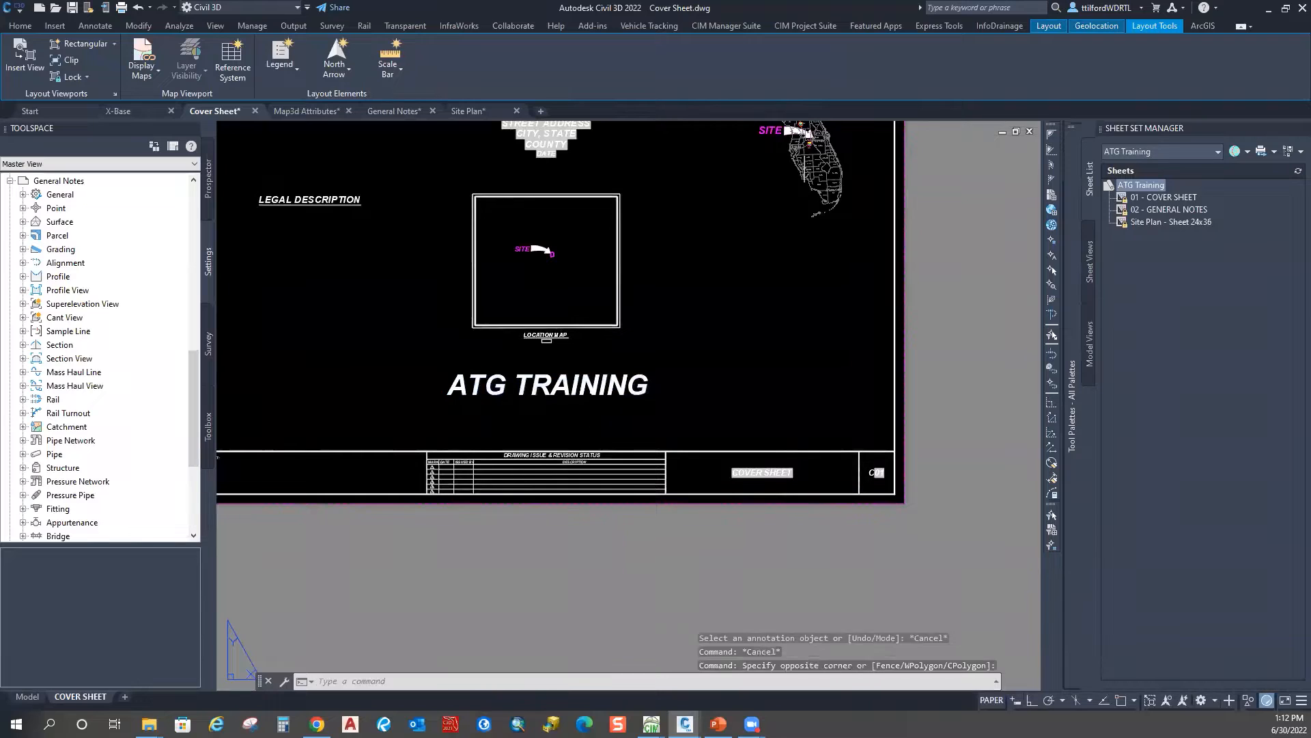
key(Escape)
double_click(595, 390)
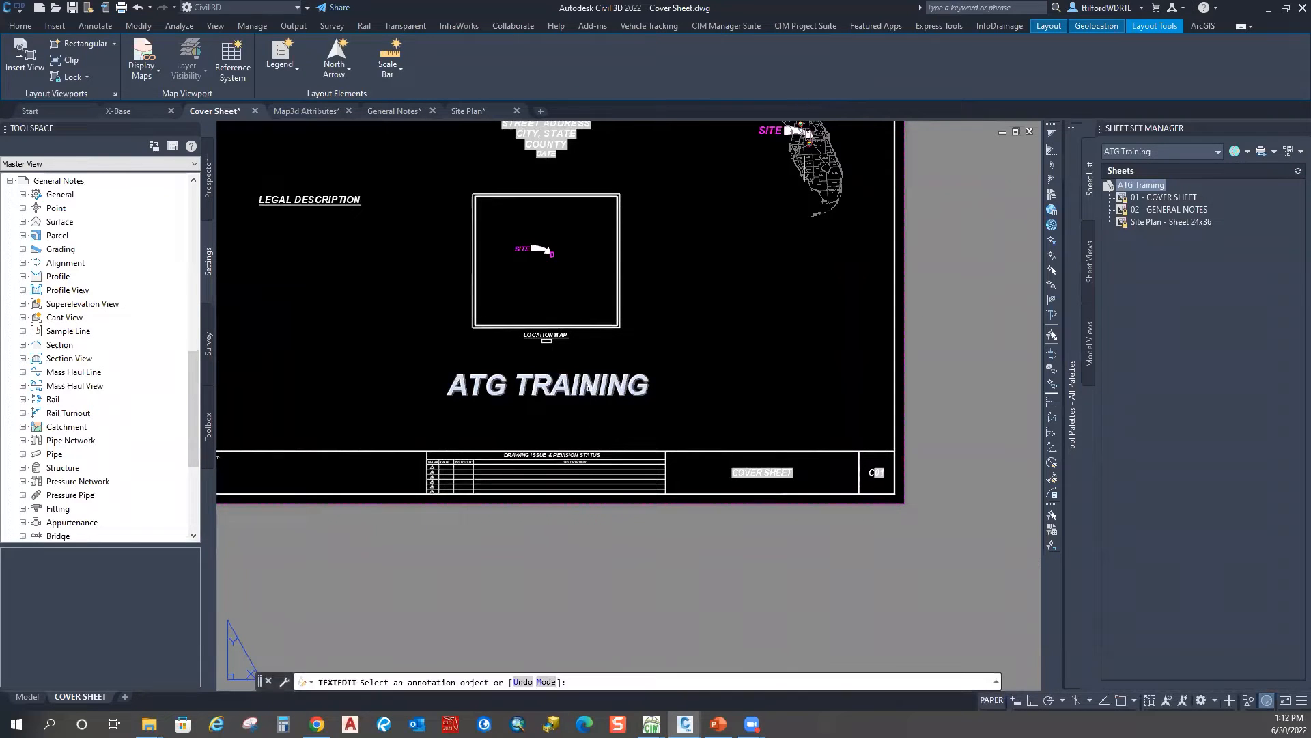
right_click(593, 389)
key(Escape)
key(Escape)
key(Escape)
key(Escape)
click(545, 378)
double_click(544, 378)
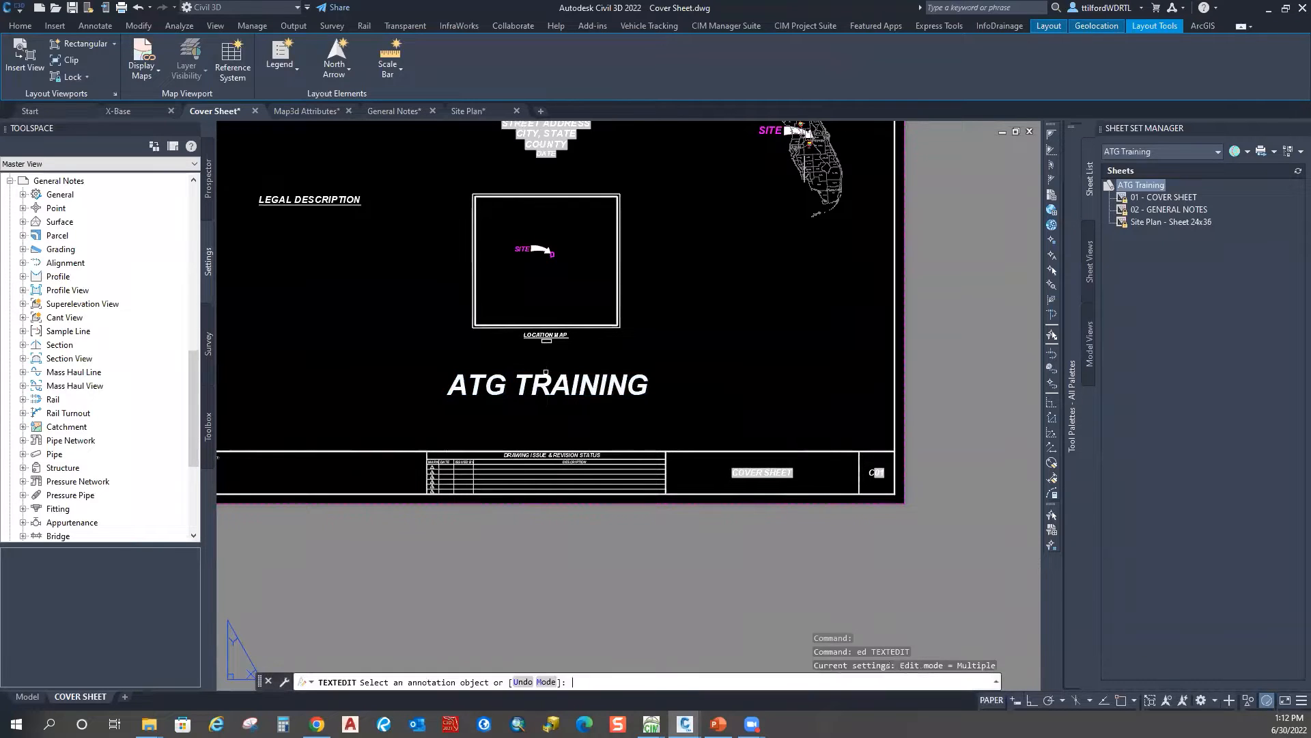
key(Escape)
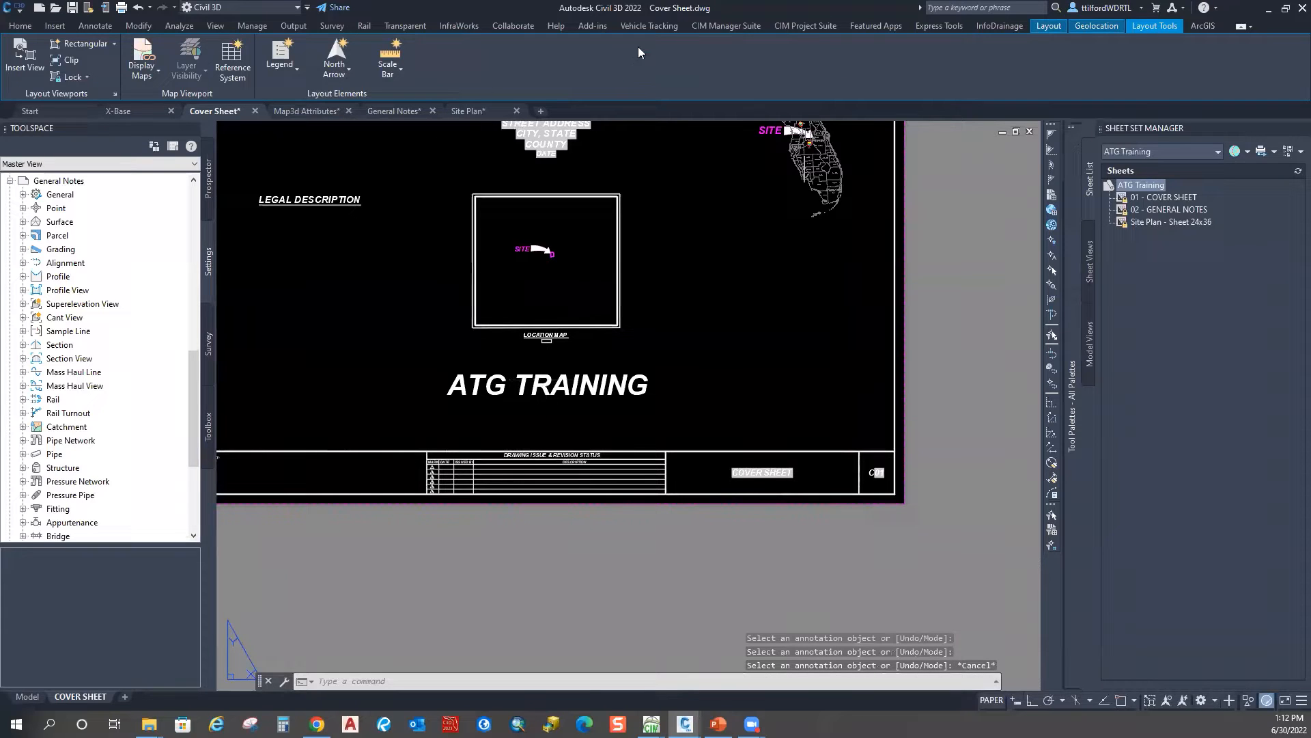
scroll(627, 287, down, 2)
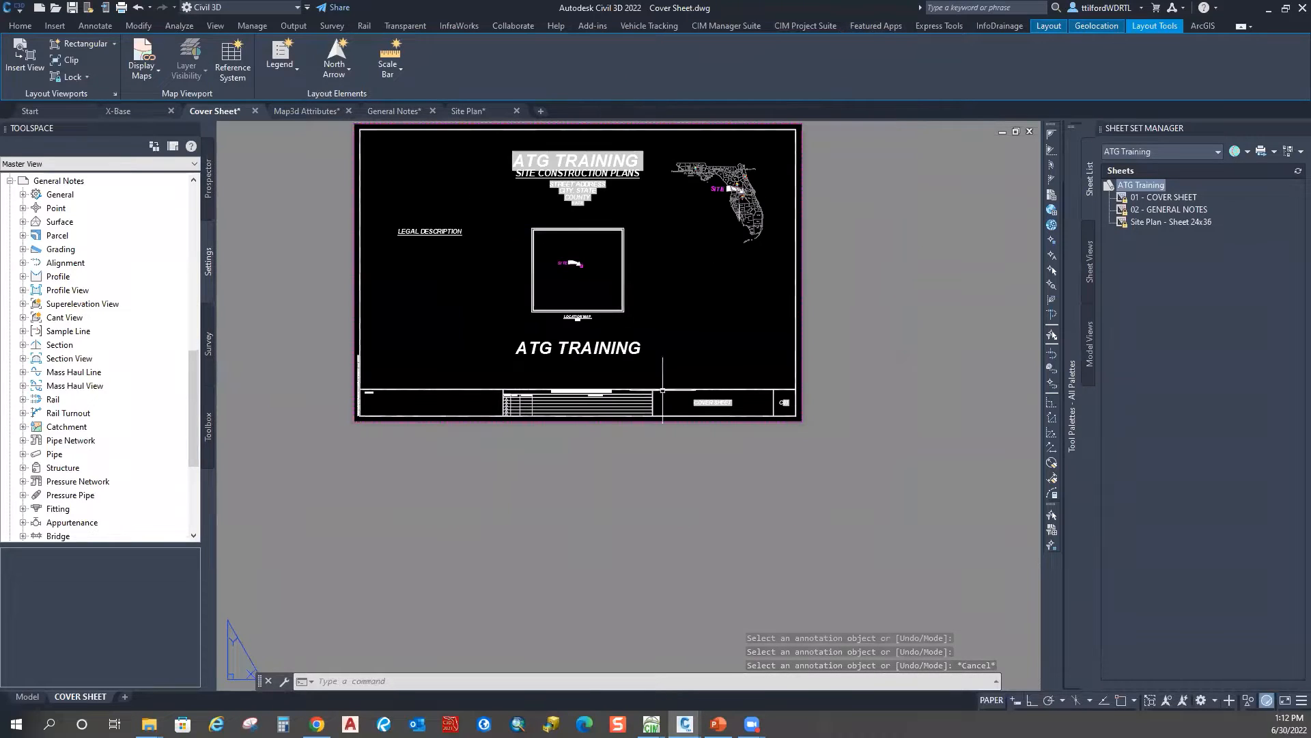
double_click(632, 347)
right_click(627, 346)
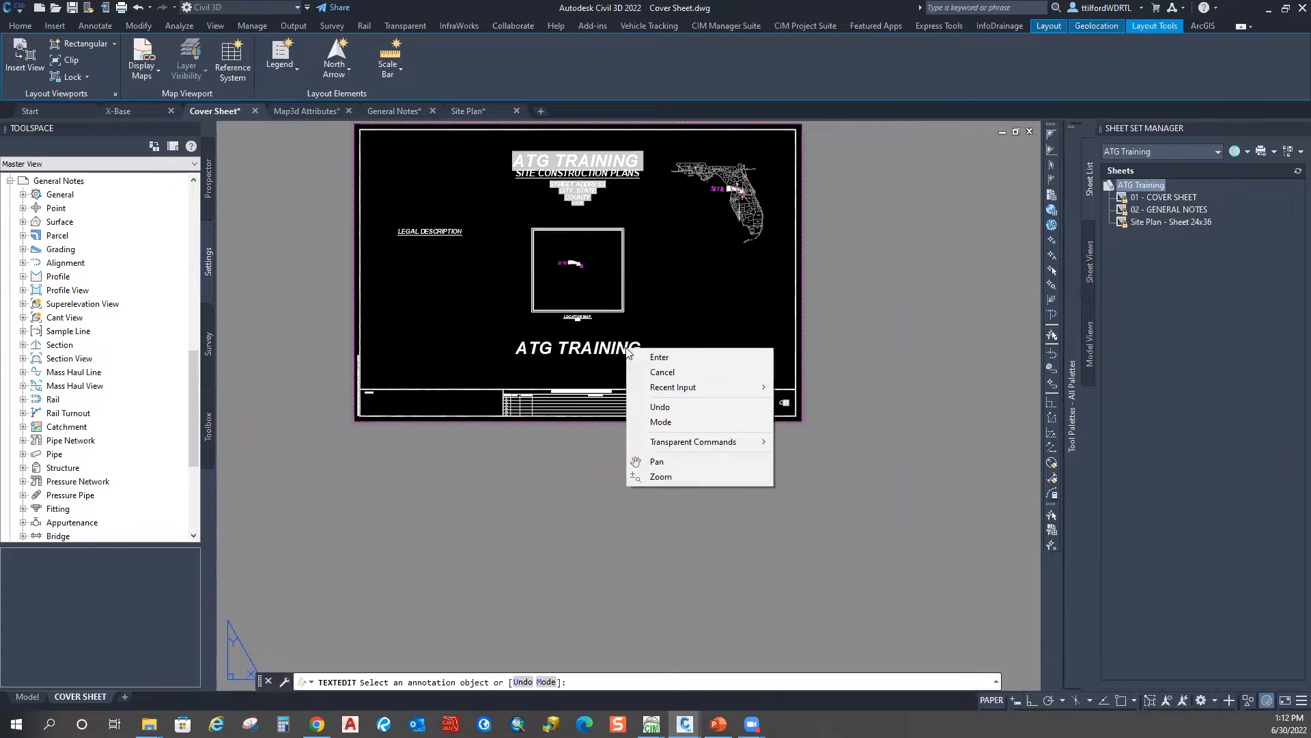
click(645, 372)
scroll(556, 340, up, 3)
Step: Explode the ATG TRAINING copy with X, then test editing it again
text(x)
key(Return)
click(662, 387)
click(634, 343)
key(Return)
double_click(581, 369)
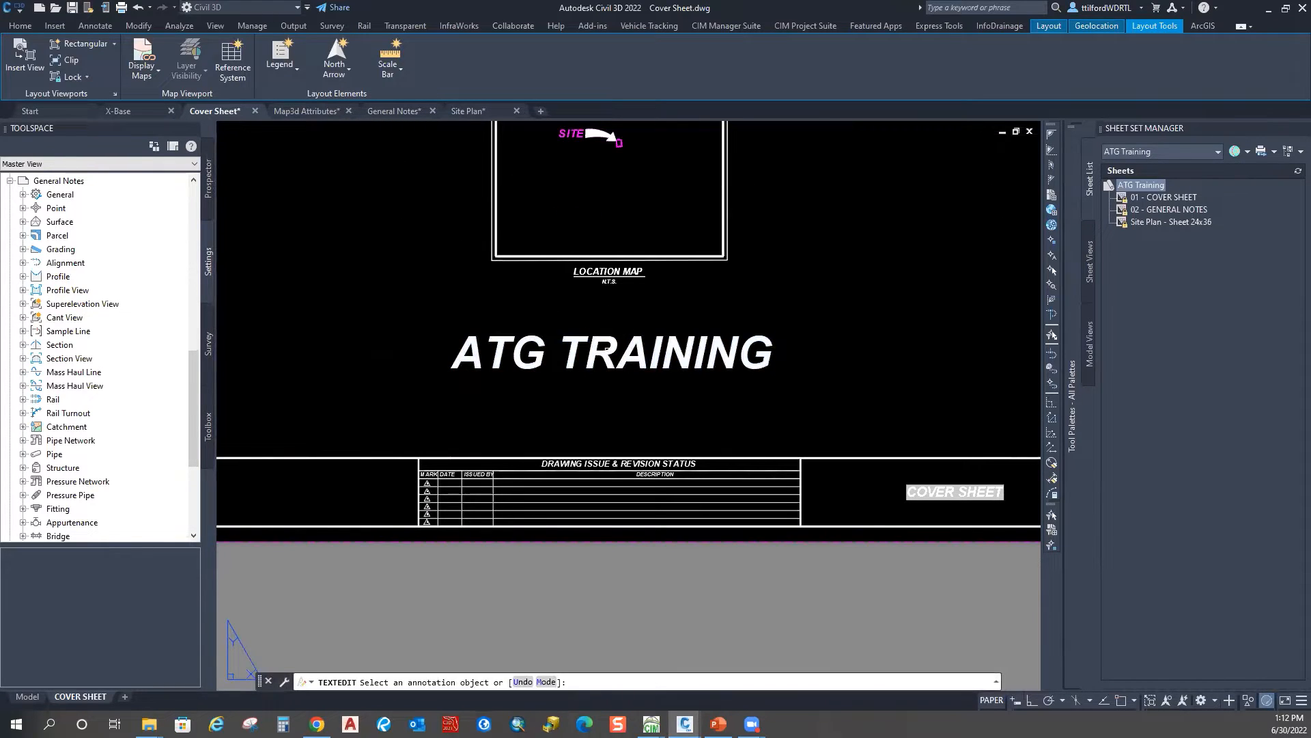
key(Escape)
Step: Run Express Tools Convert to Mtext on the lower ATG TRAINING text
click(938, 26)
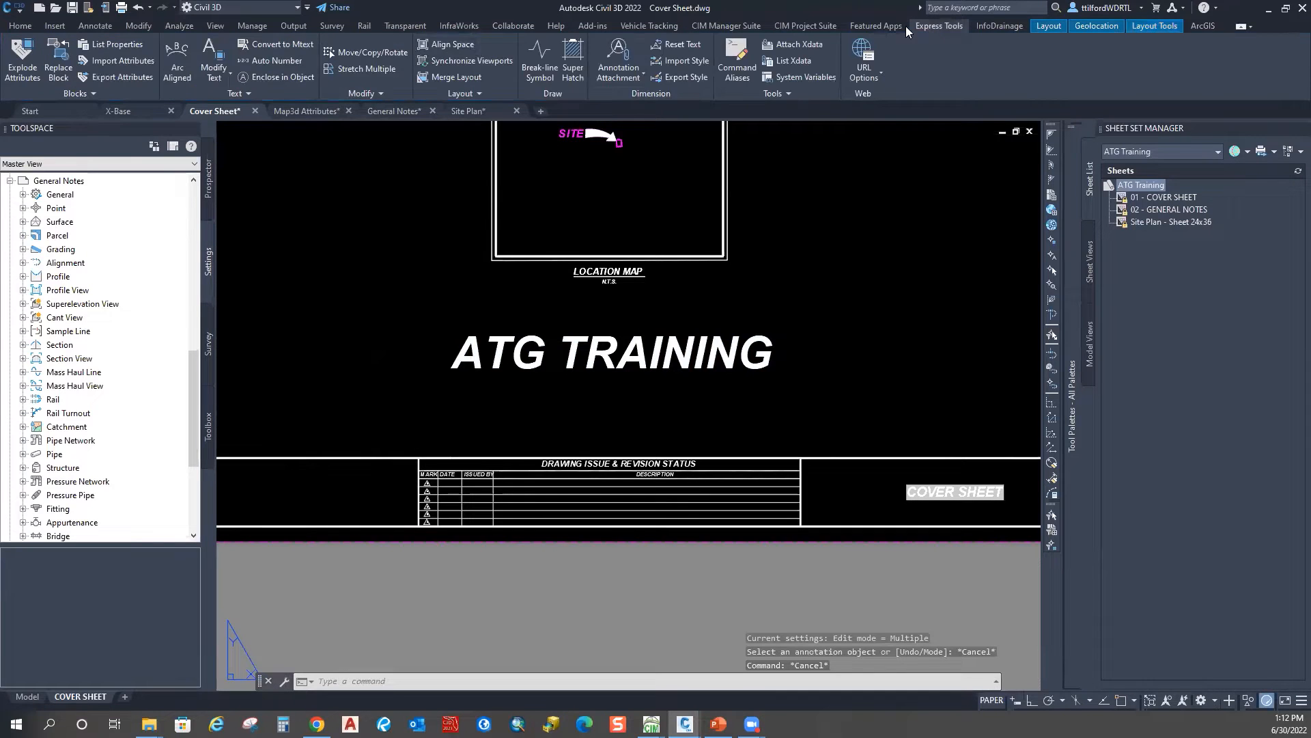
click(283, 45)
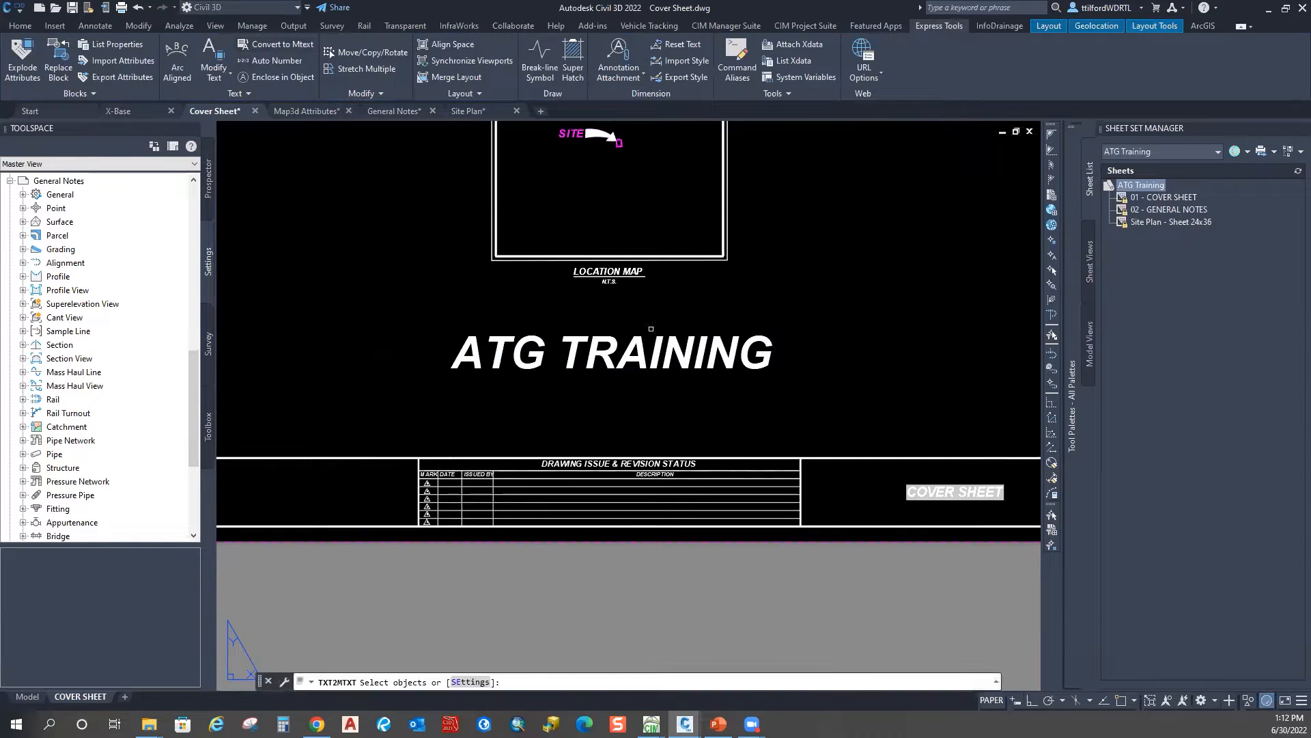
click(651, 329)
click(602, 336)
right_click(601, 333)
click(642, 347)
Step: Open the ATG TRAINING MText for editing and select all its words
double_click(632, 357)
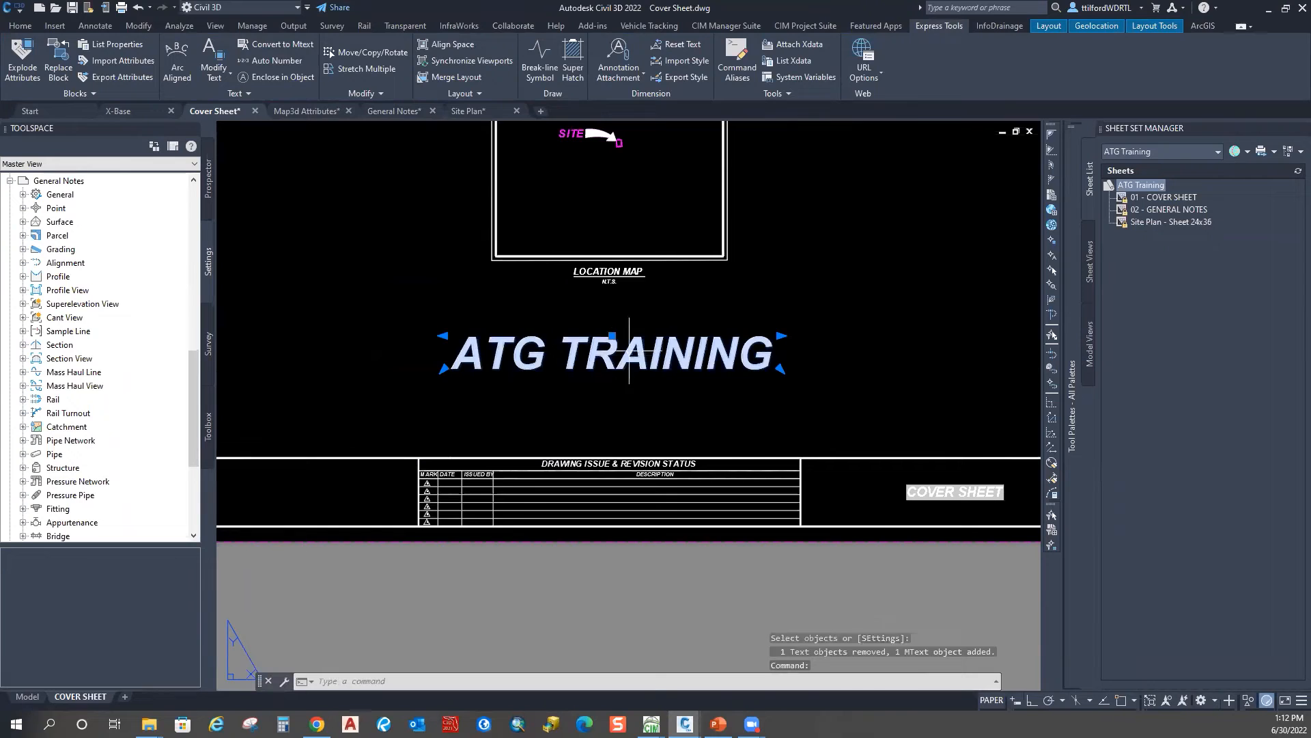
right_click(629, 356)
click(454, 355)
drag(452, 355, 793, 375)
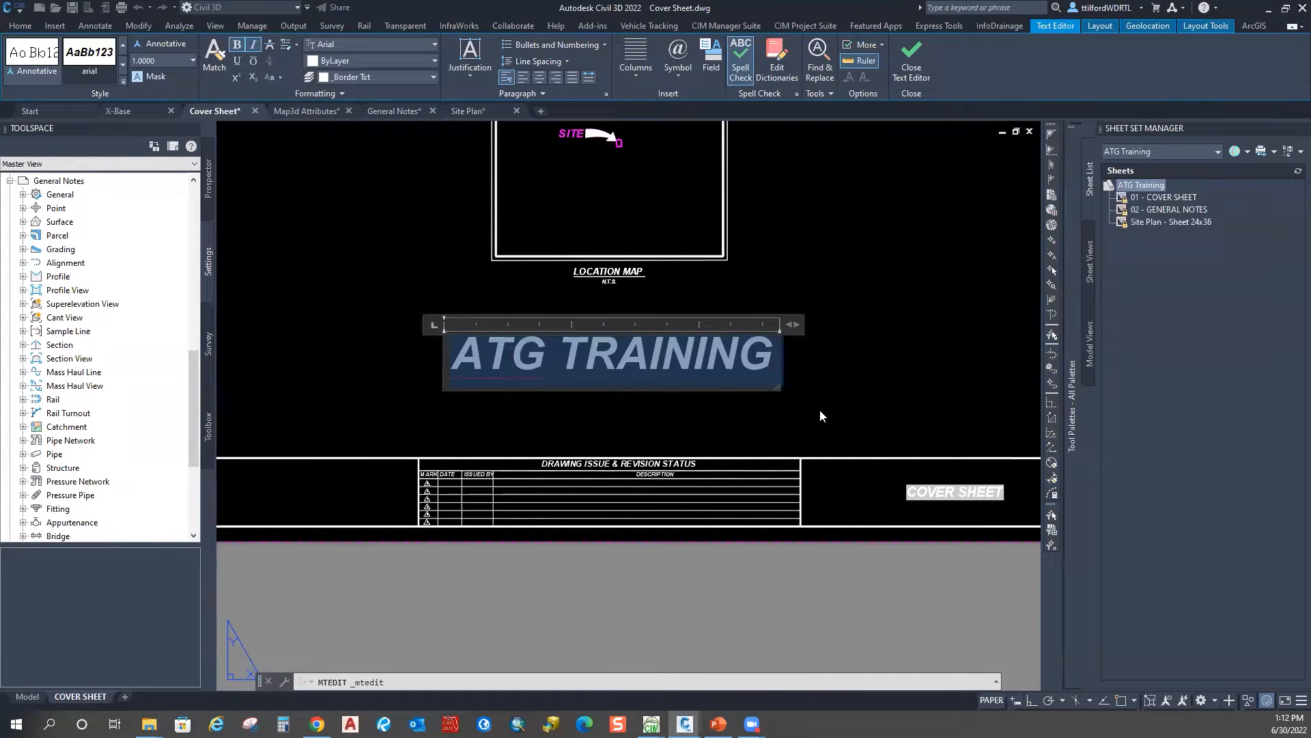
right_click(563, 346)
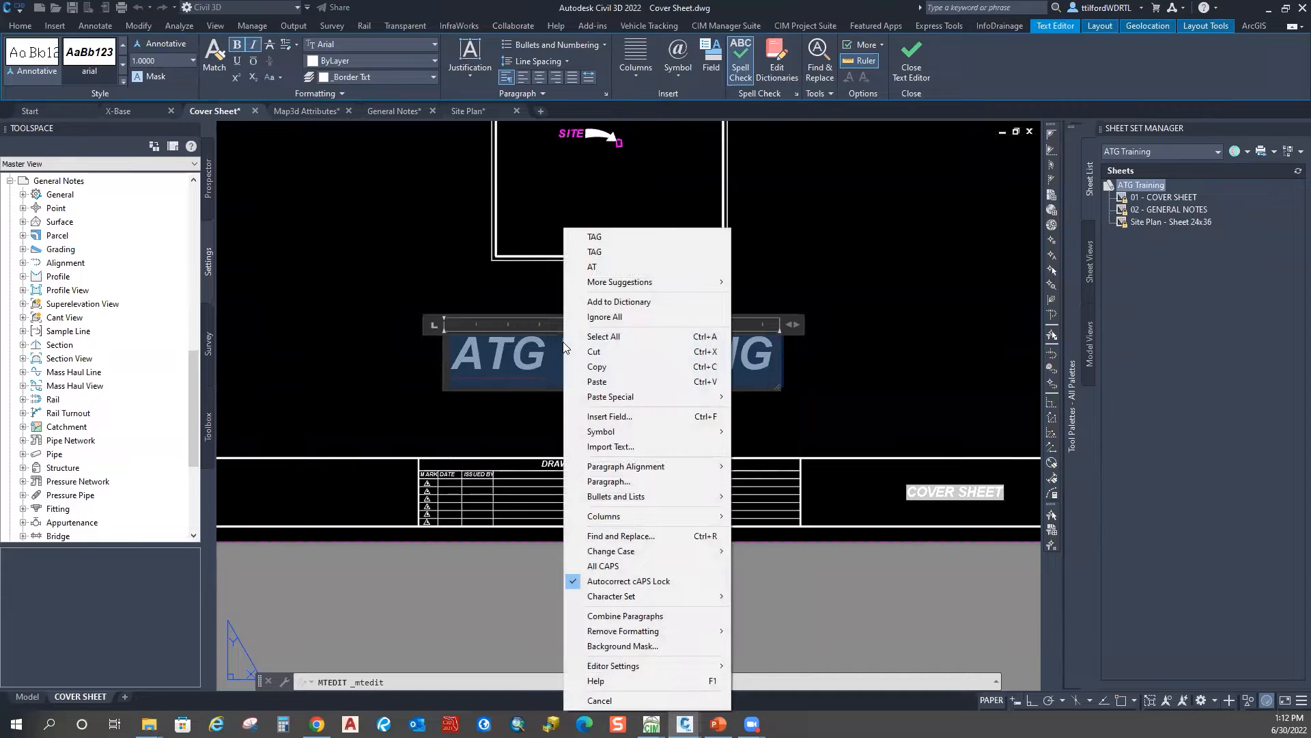
Step: Replace the text with a CurrentSheetSetCustom field for 01_Project Name and close the editor
click(633, 417)
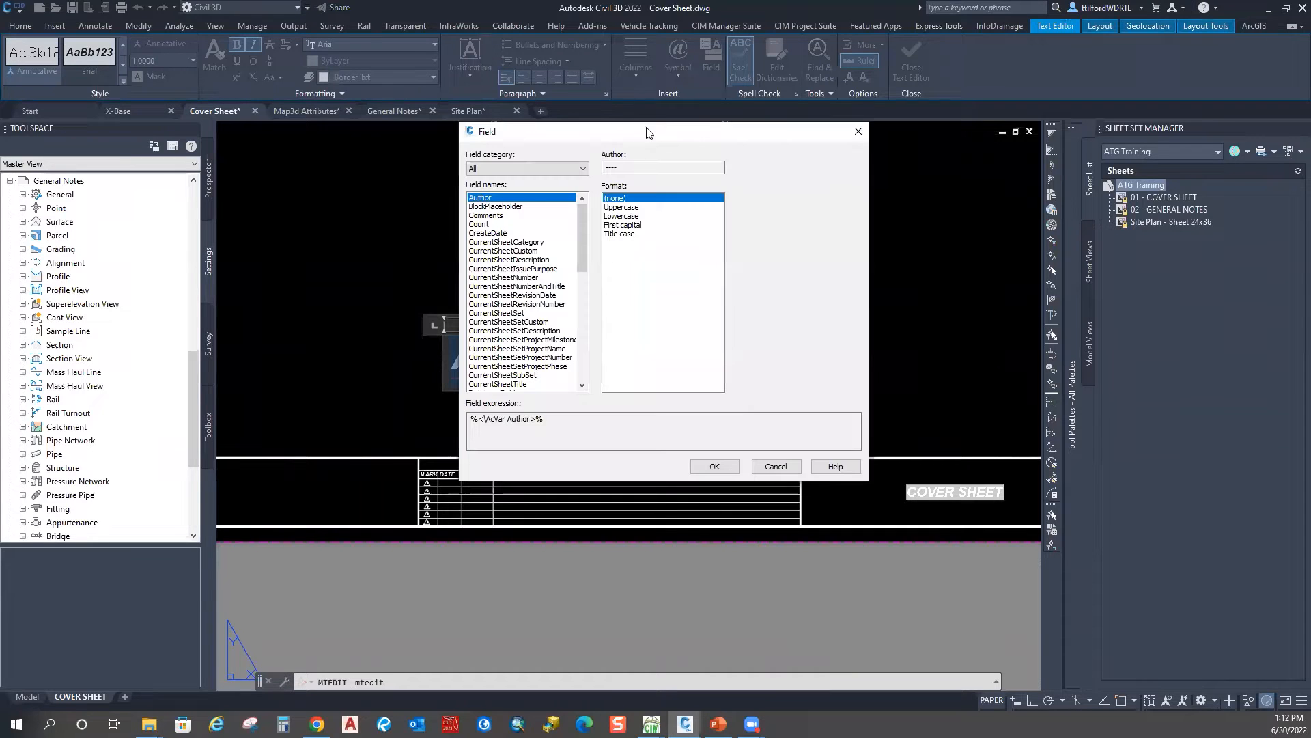
drag(700, 138, 806, 125)
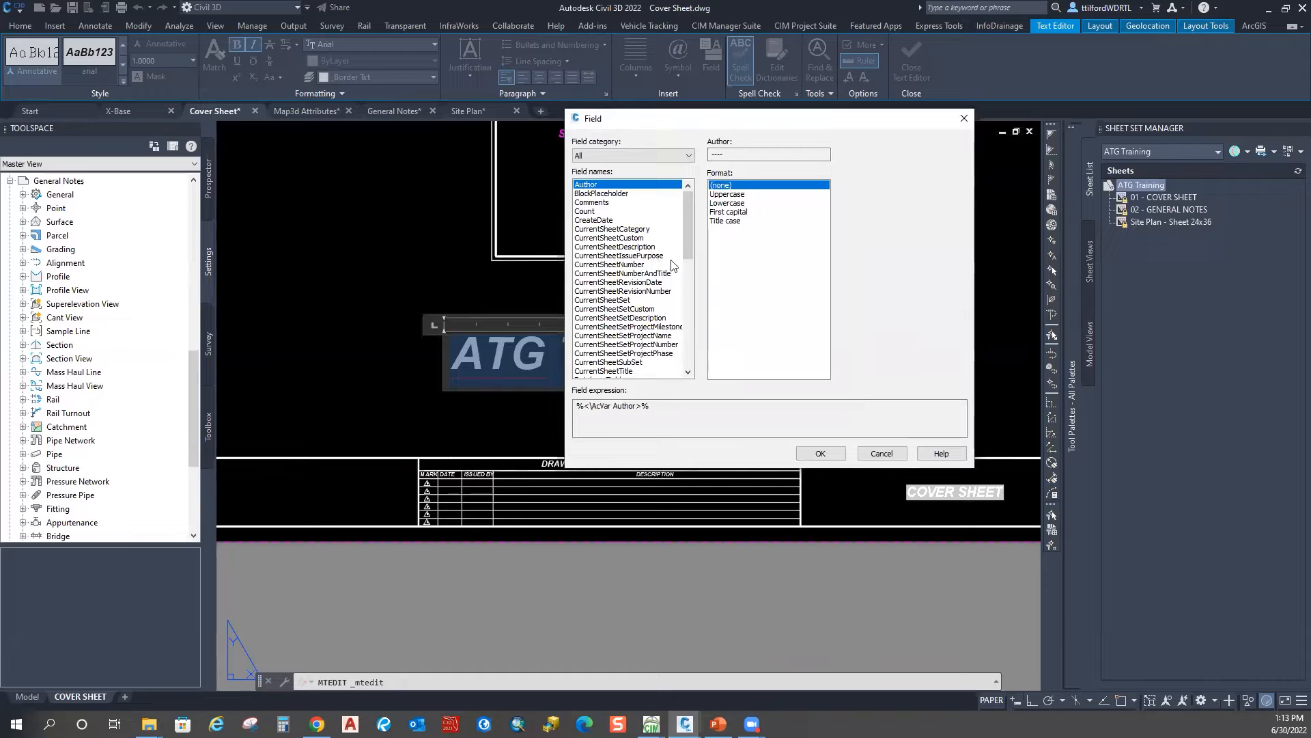
click(595, 238)
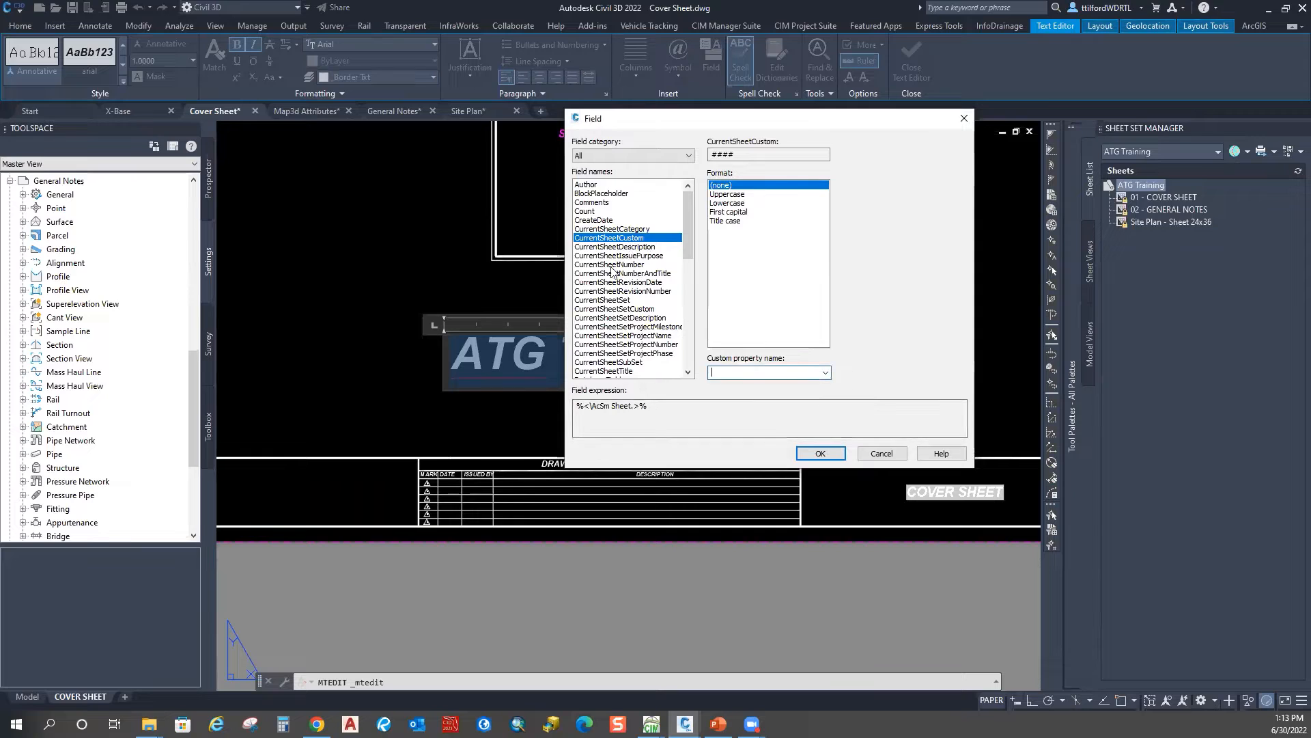
drag(689, 213, 684, 239)
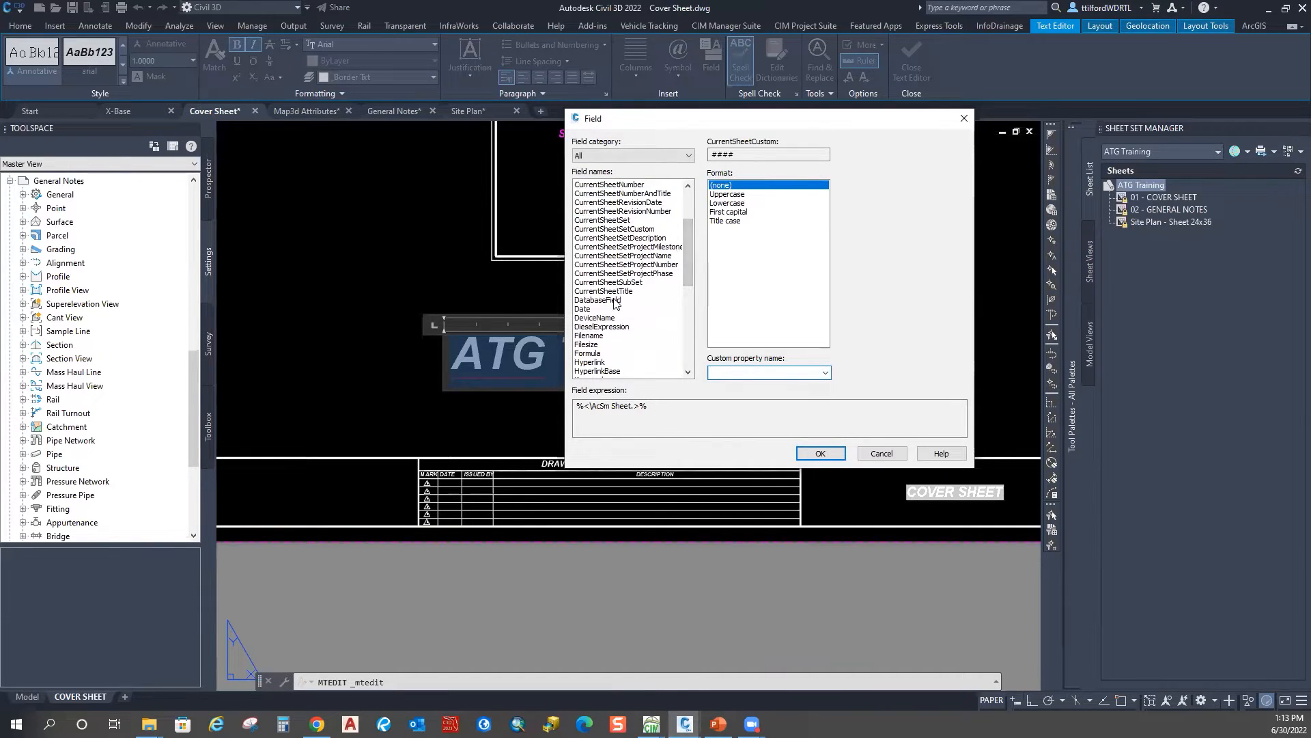
click(623, 229)
click(826, 373)
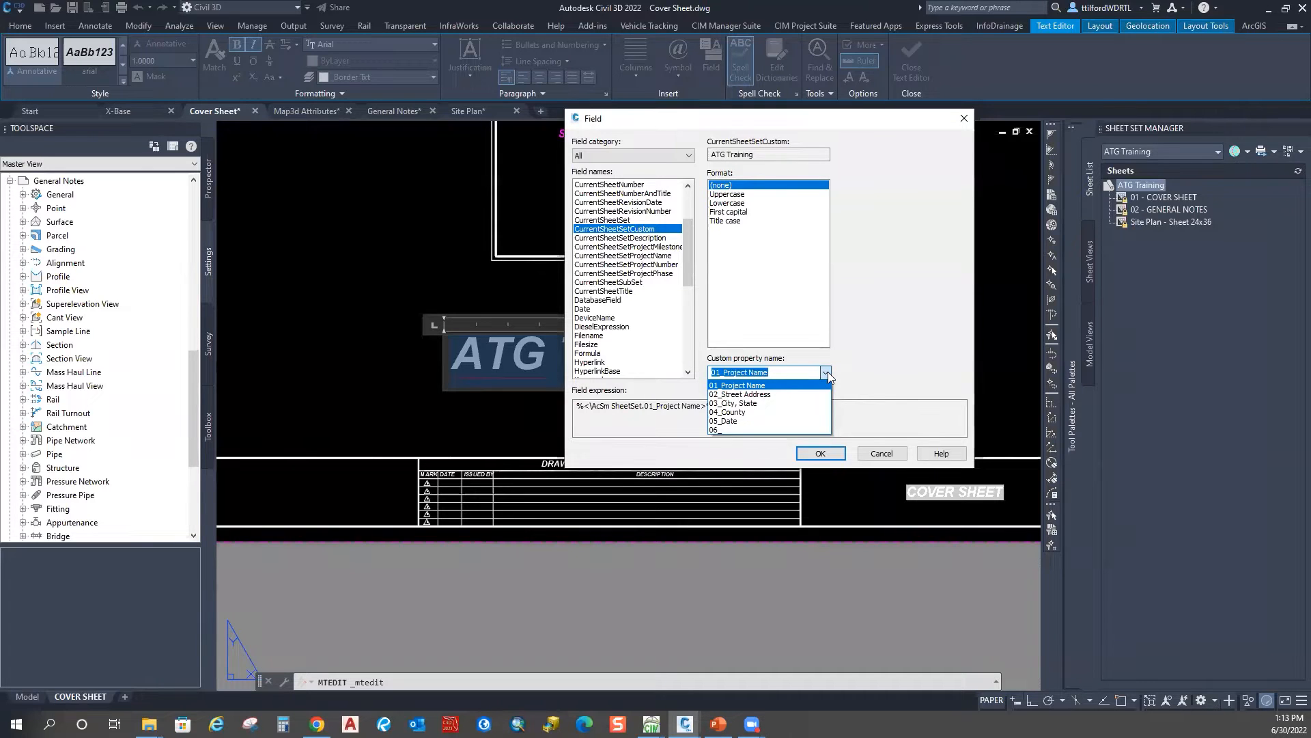
click(736, 384)
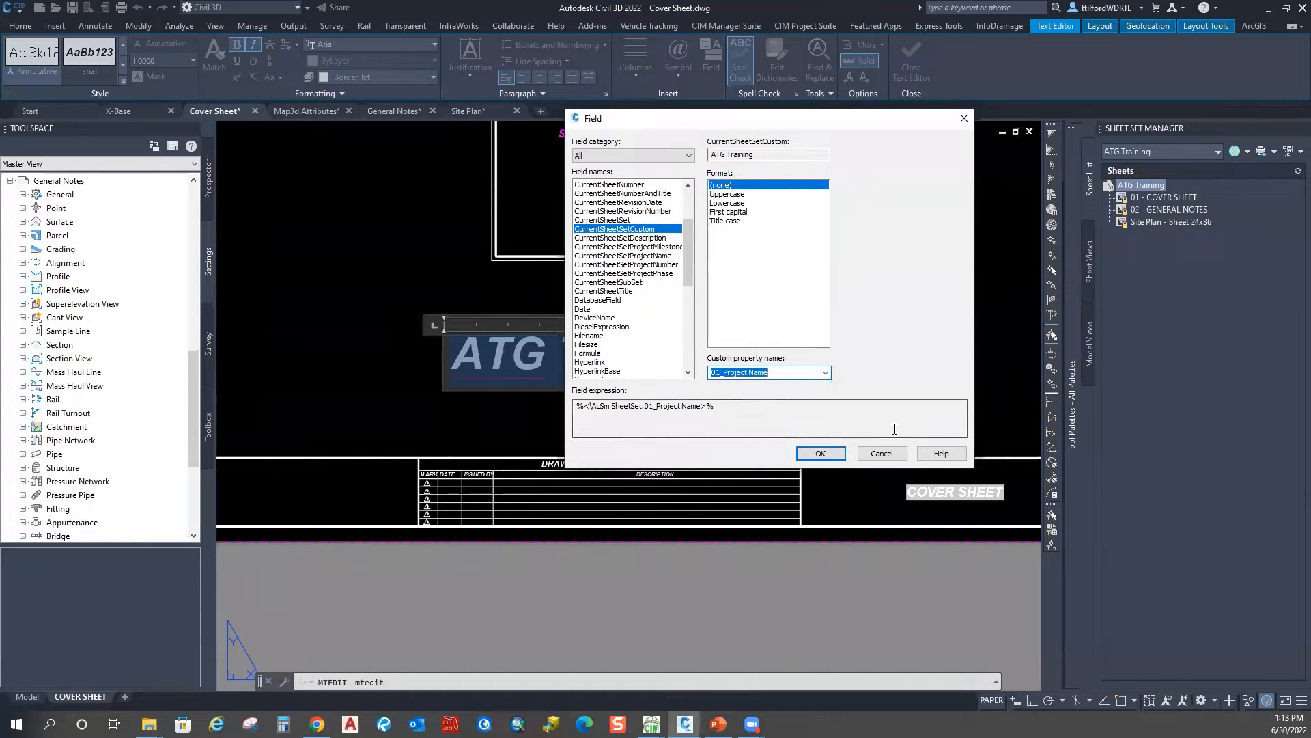
click(825, 454)
click(846, 369)
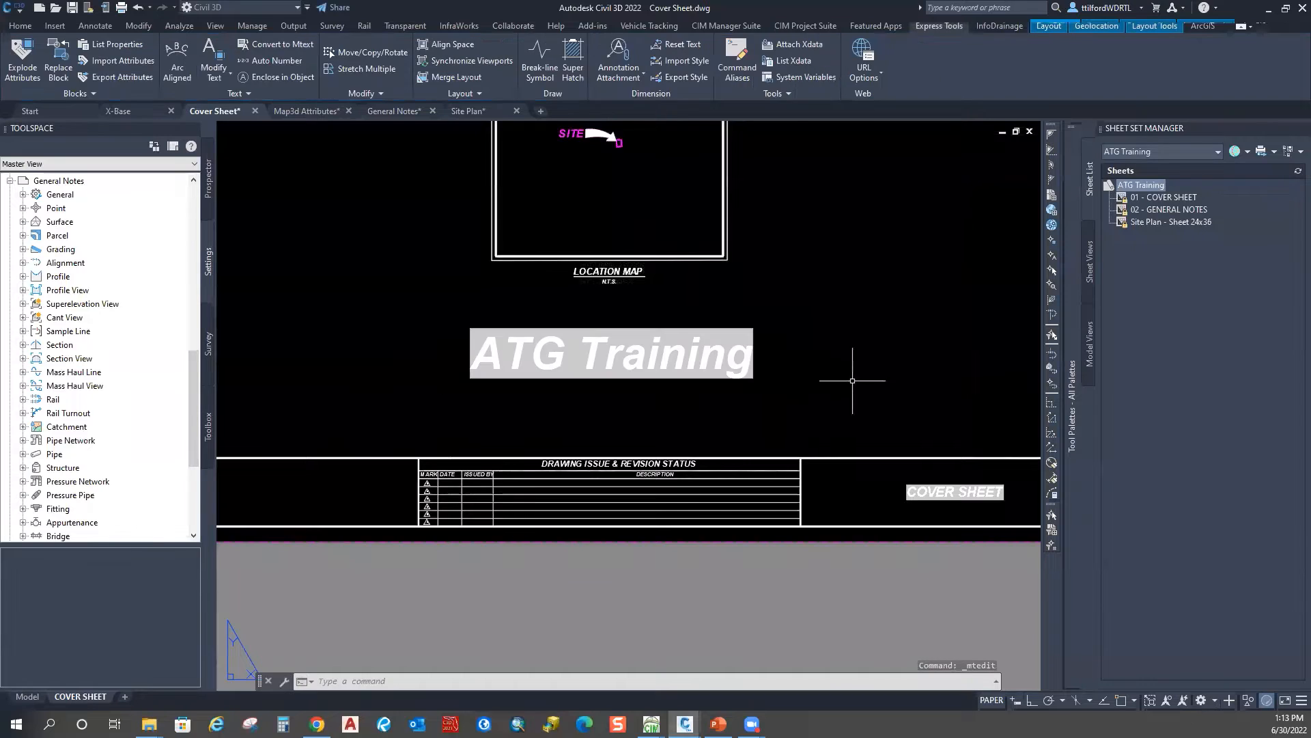
scroll(849, 371, down, 5)
Step: Pan and zoom out to review the whole cover sheet
scroll(603, 419, up, 3)
middle_drag(603, 418, 714, 416)
scroll(714, 417, down, 2)
middle_drag(817, 461, 738, 479)
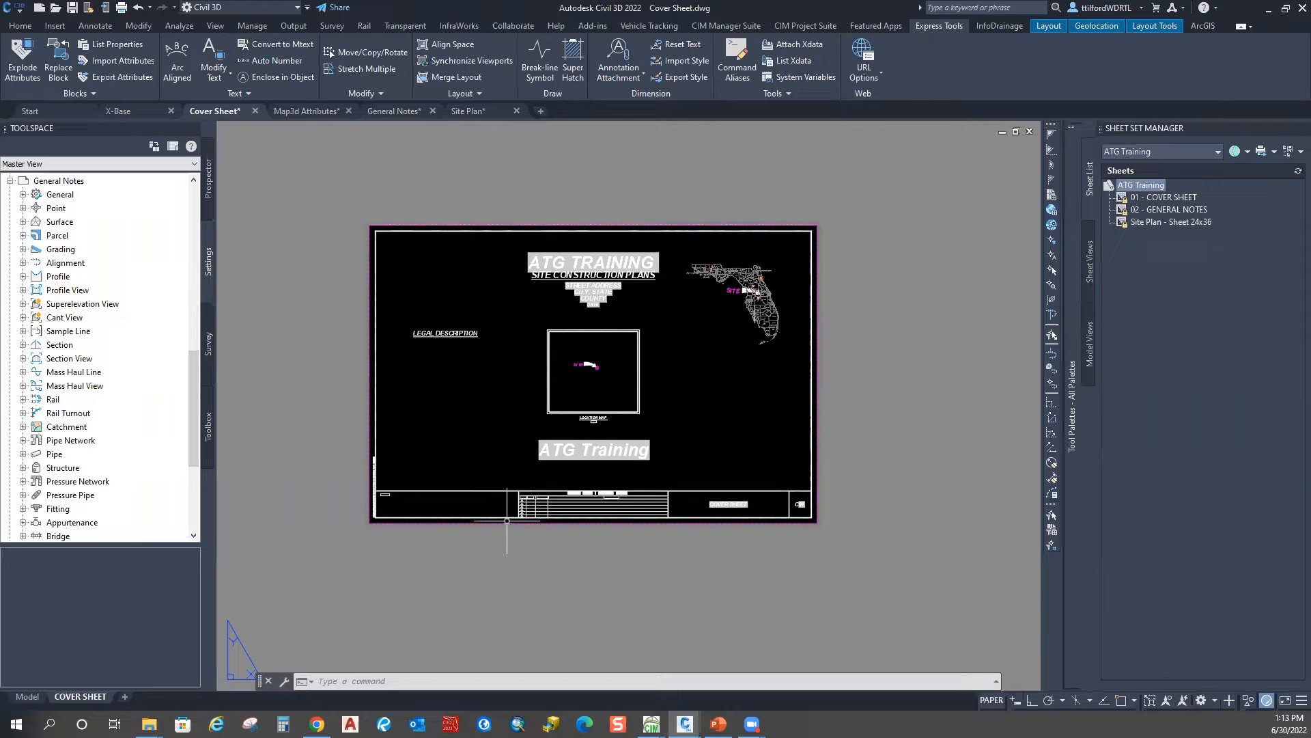
Step: Cancel any active command and switch to the X-Base drawing
key(Escape)
key(Escape)
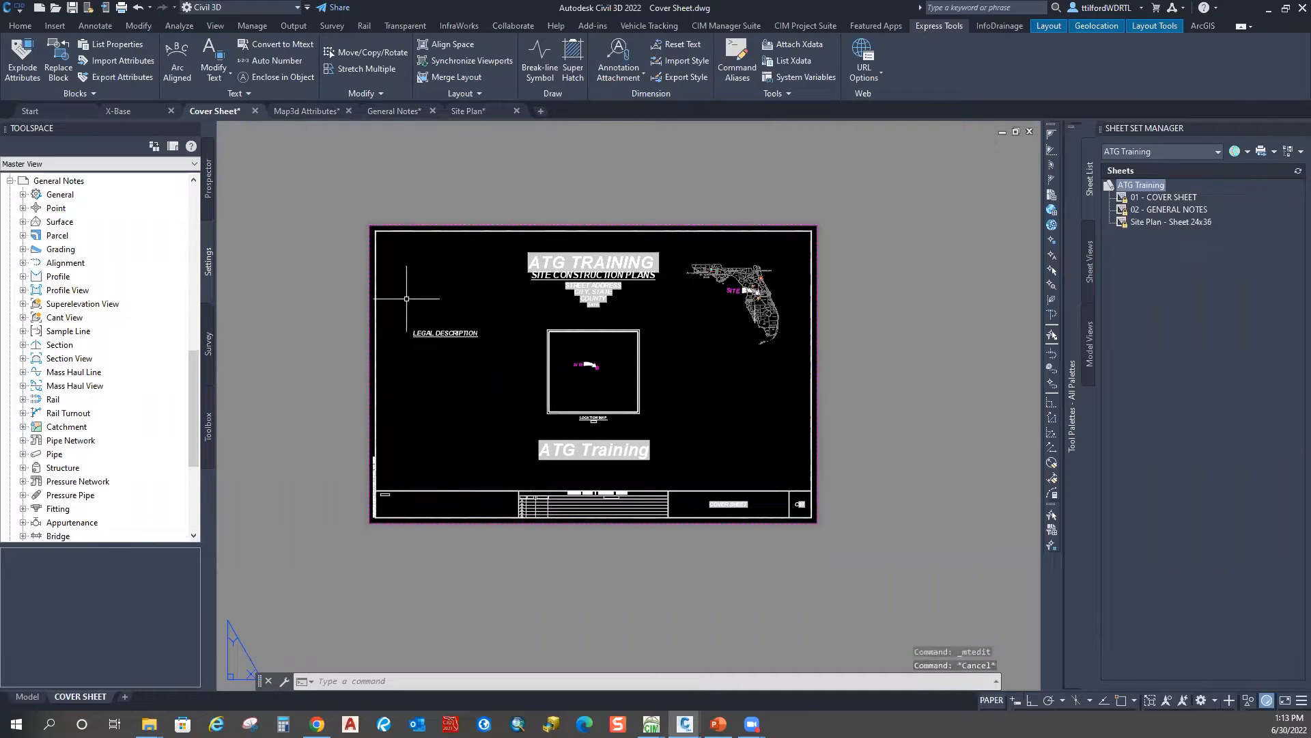
double_click(495, 171)
key(Escape)
click(135, 110)
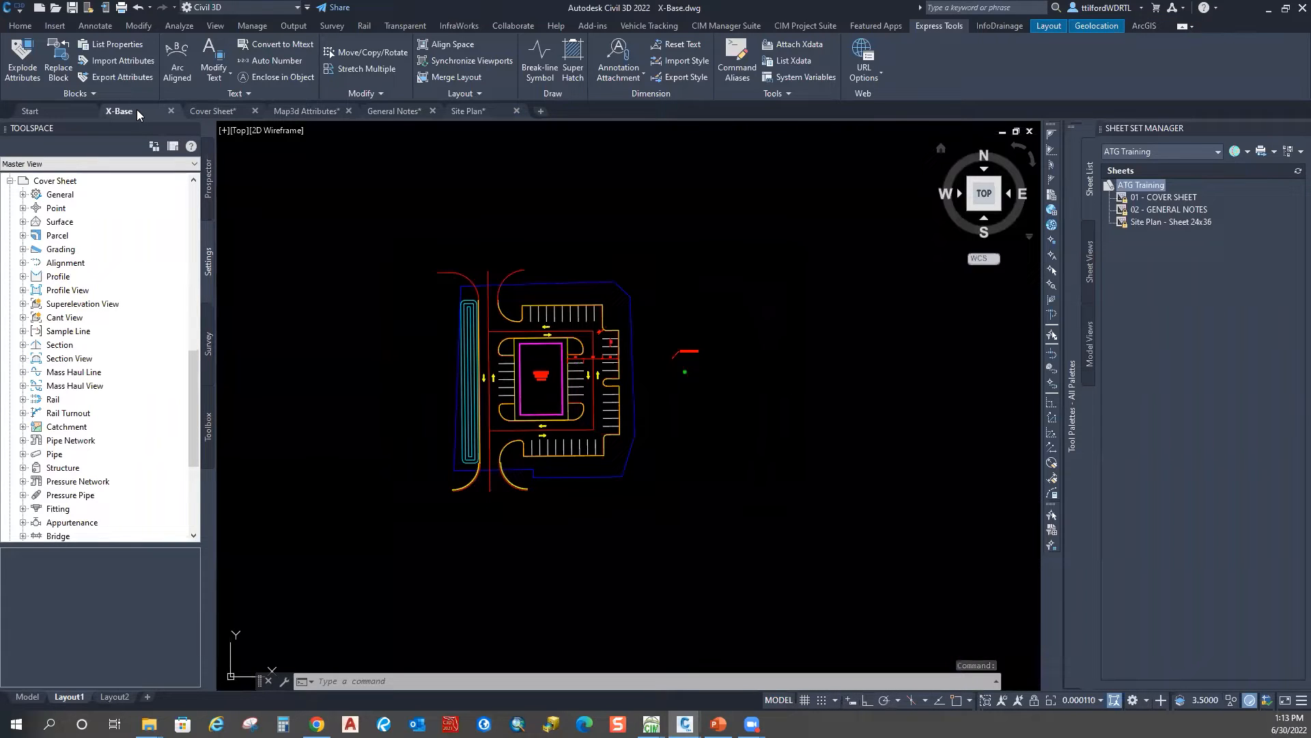
Step: Toggle Tool Palettes off and on with Ctrl+3, pin them open, and close the Sheet Set Manager
key(Escape)
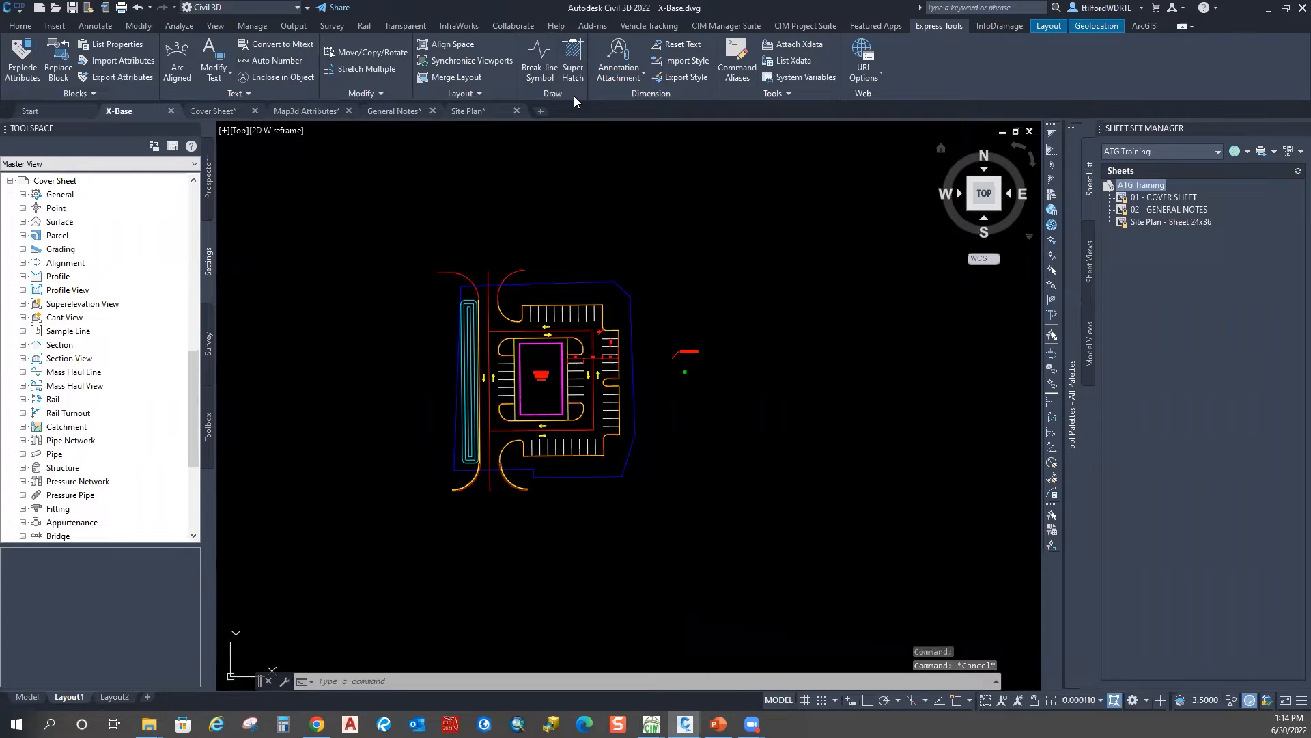
key(ctrl+3)
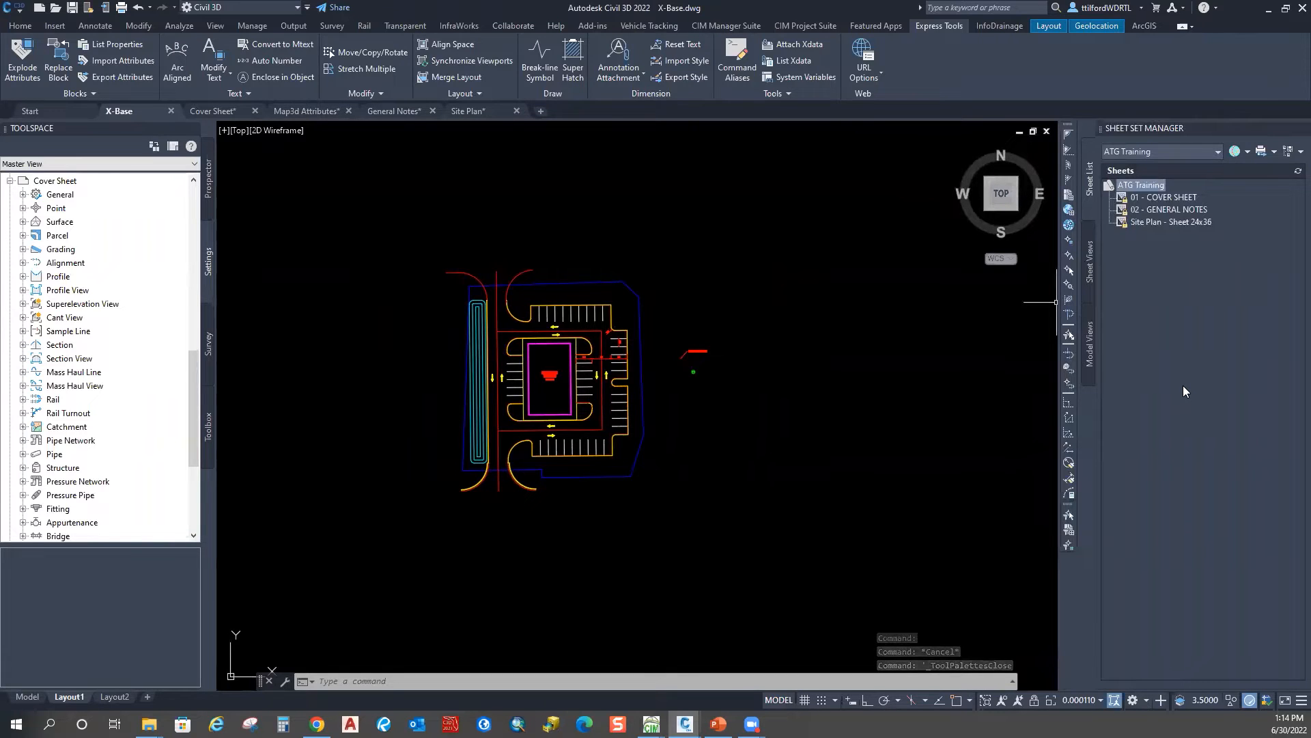
key(ctrl+3)
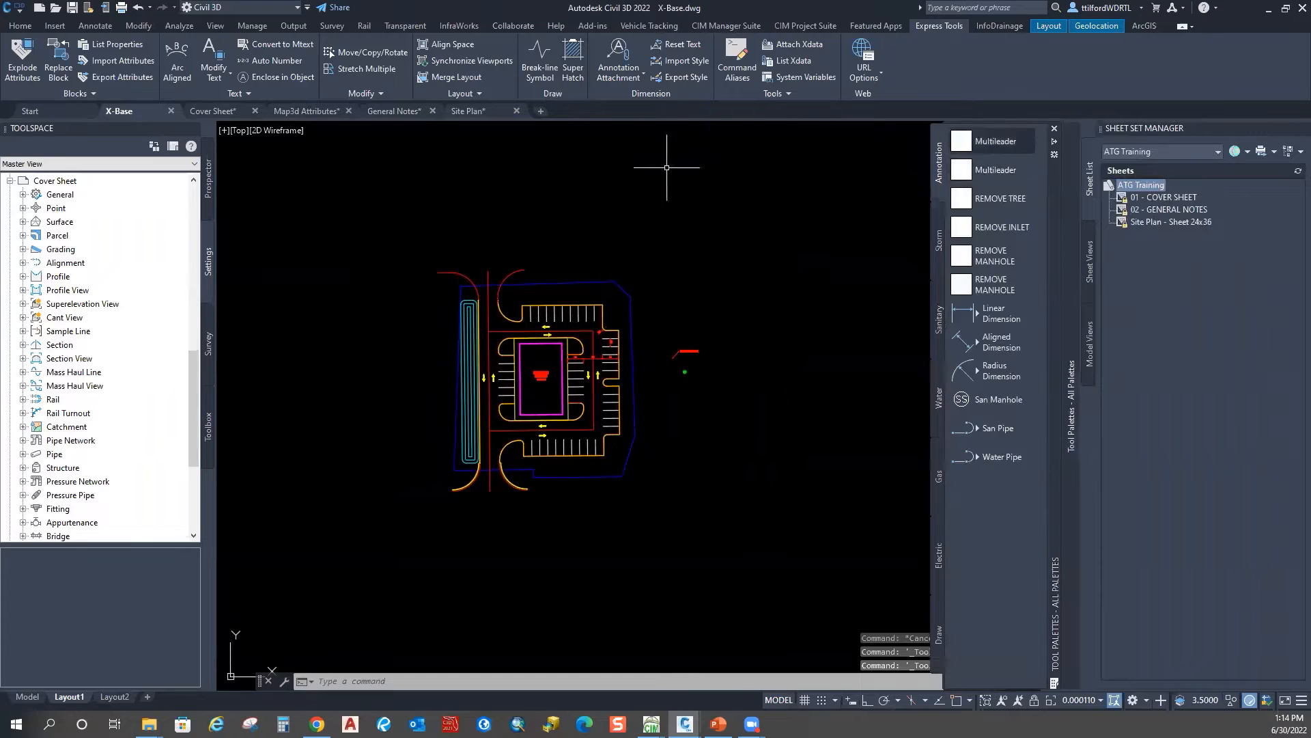
mouse_move(1052, 198)
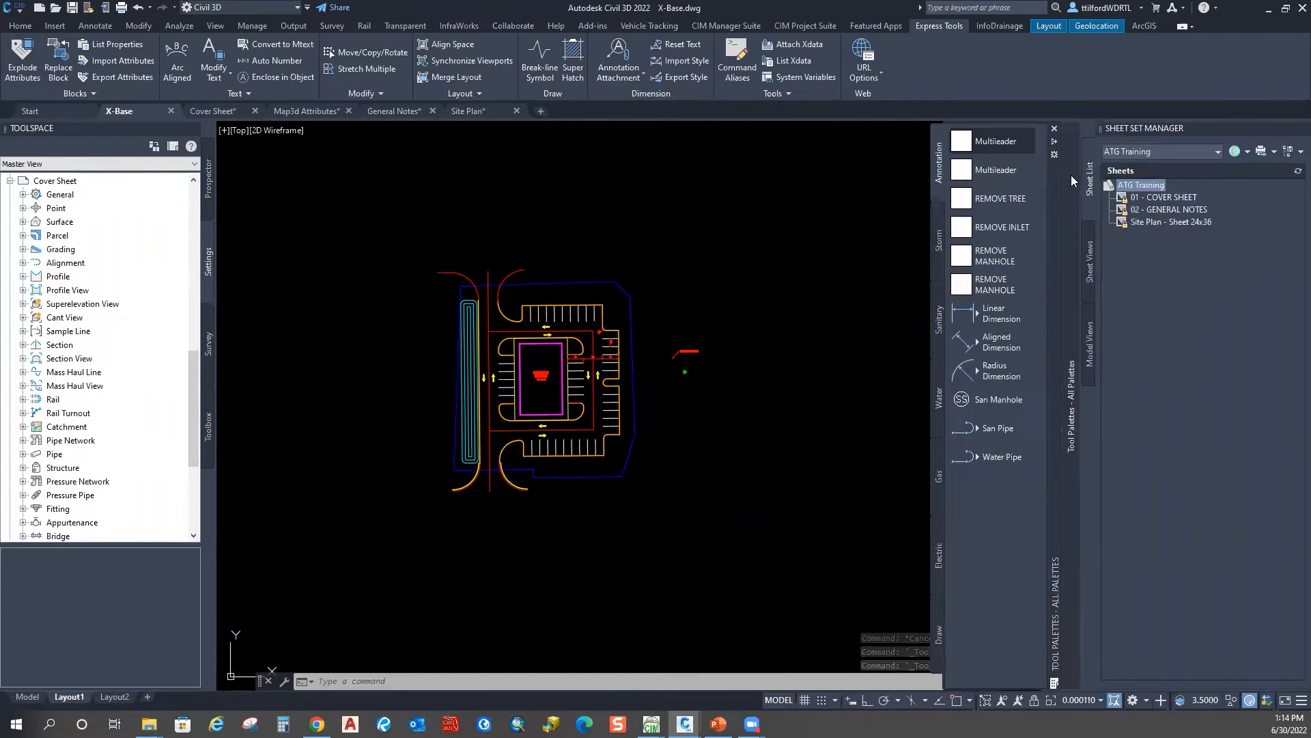
click(1056, 142)
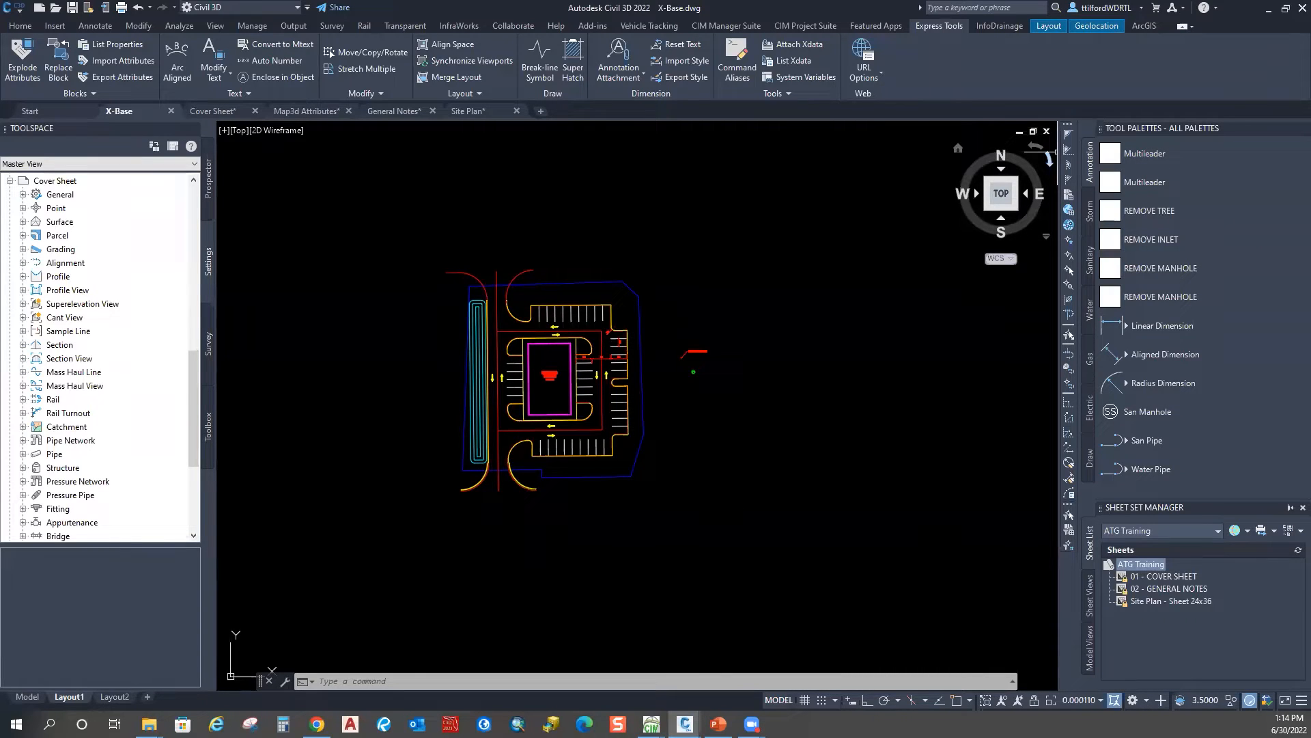
click(1303, 507)
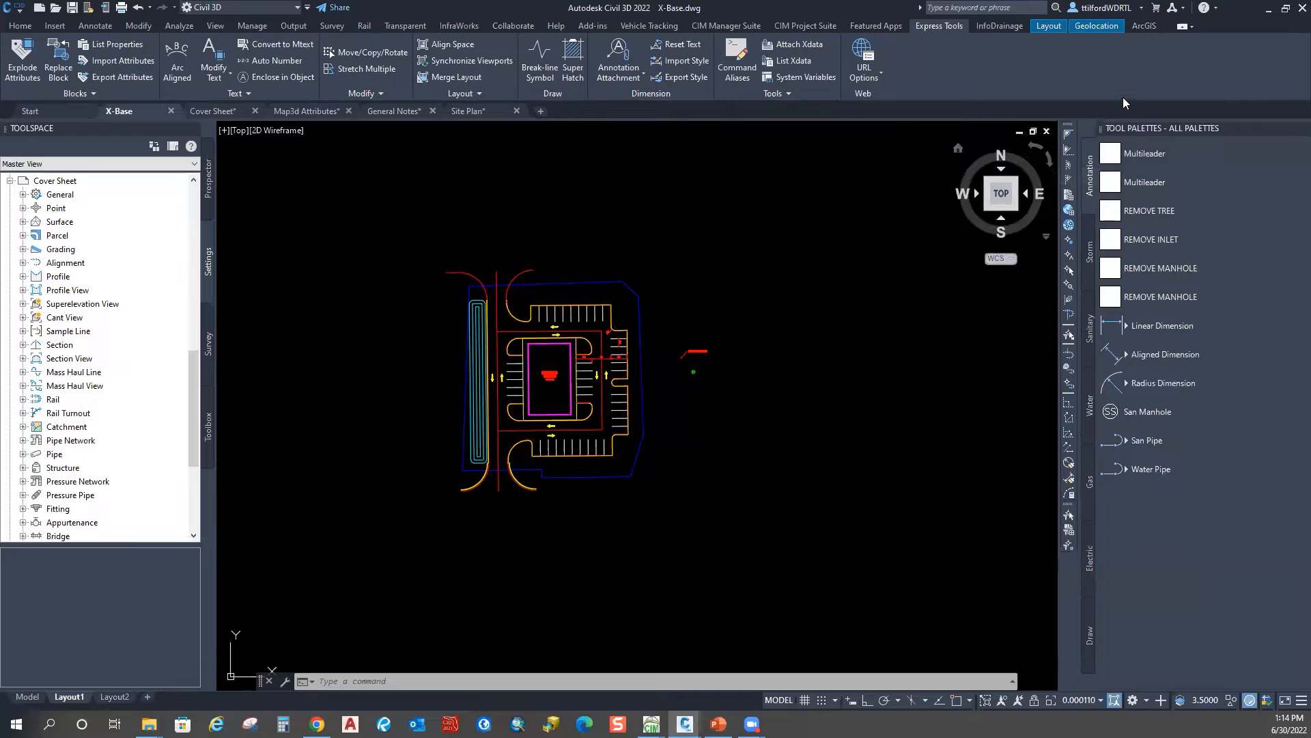
Step: Open the Multileader tool's image settings and dismiss them unchanged
right_click(1113, 153)
click(1165, 228)
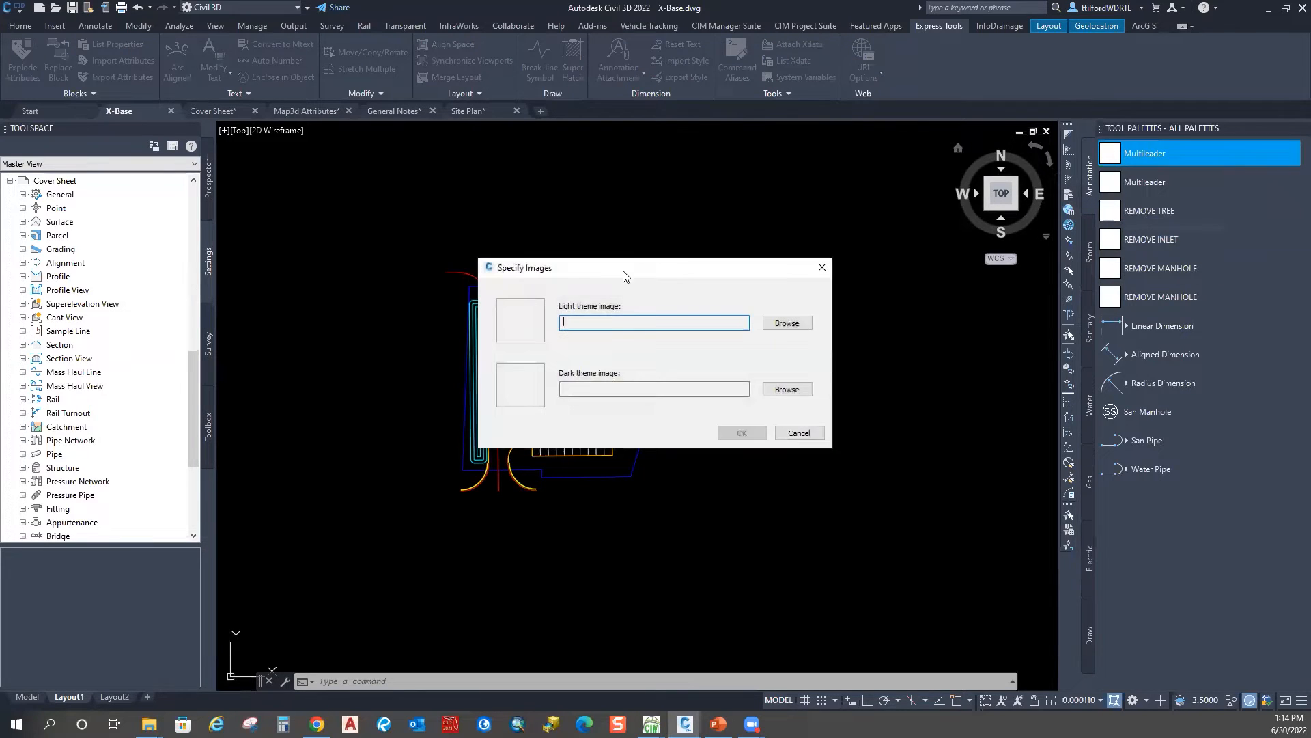
drag(644, 268, 713, 178)
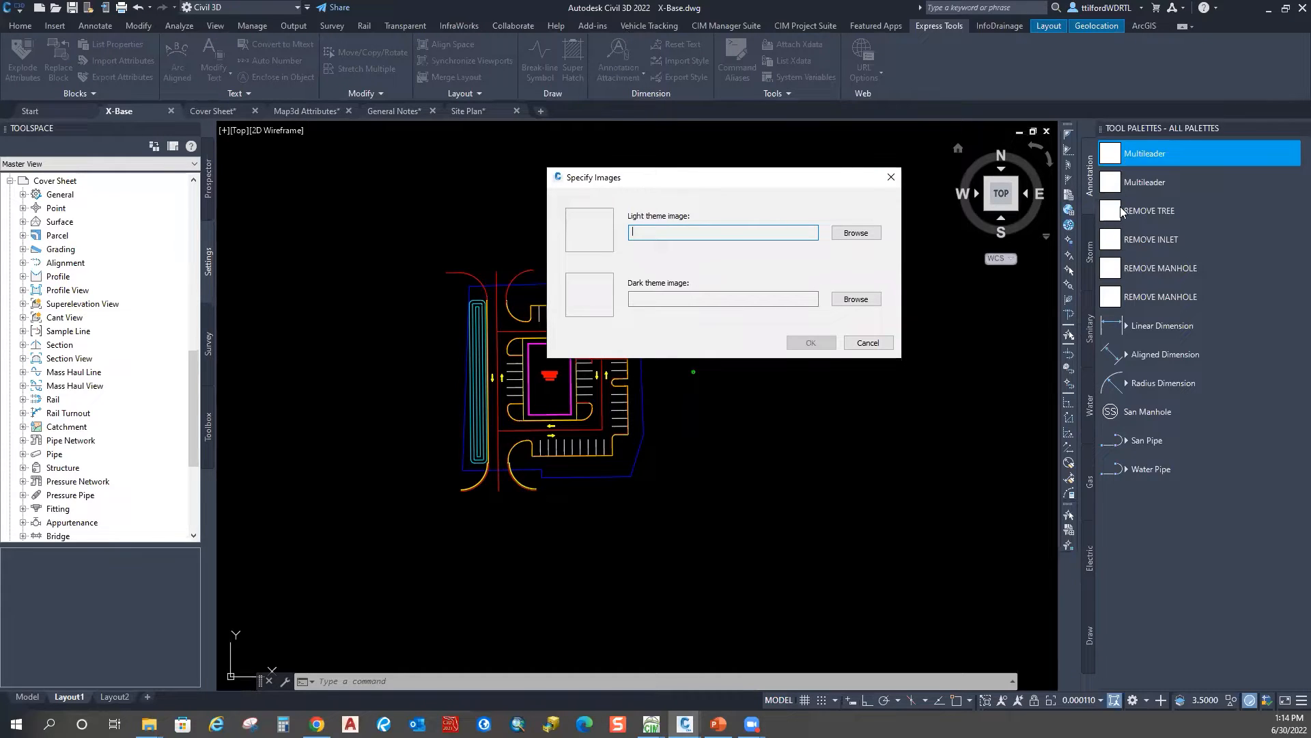
click(890, 177)
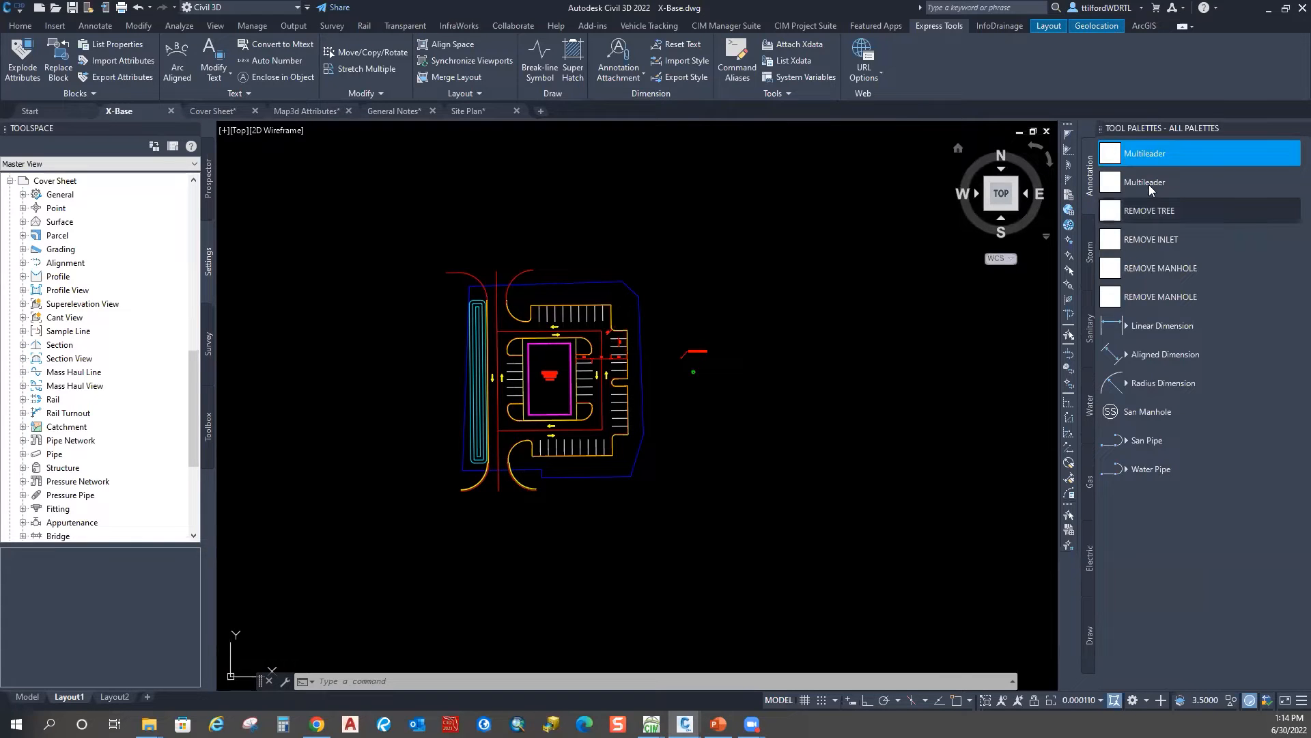
key(Escape)
key(Escape)
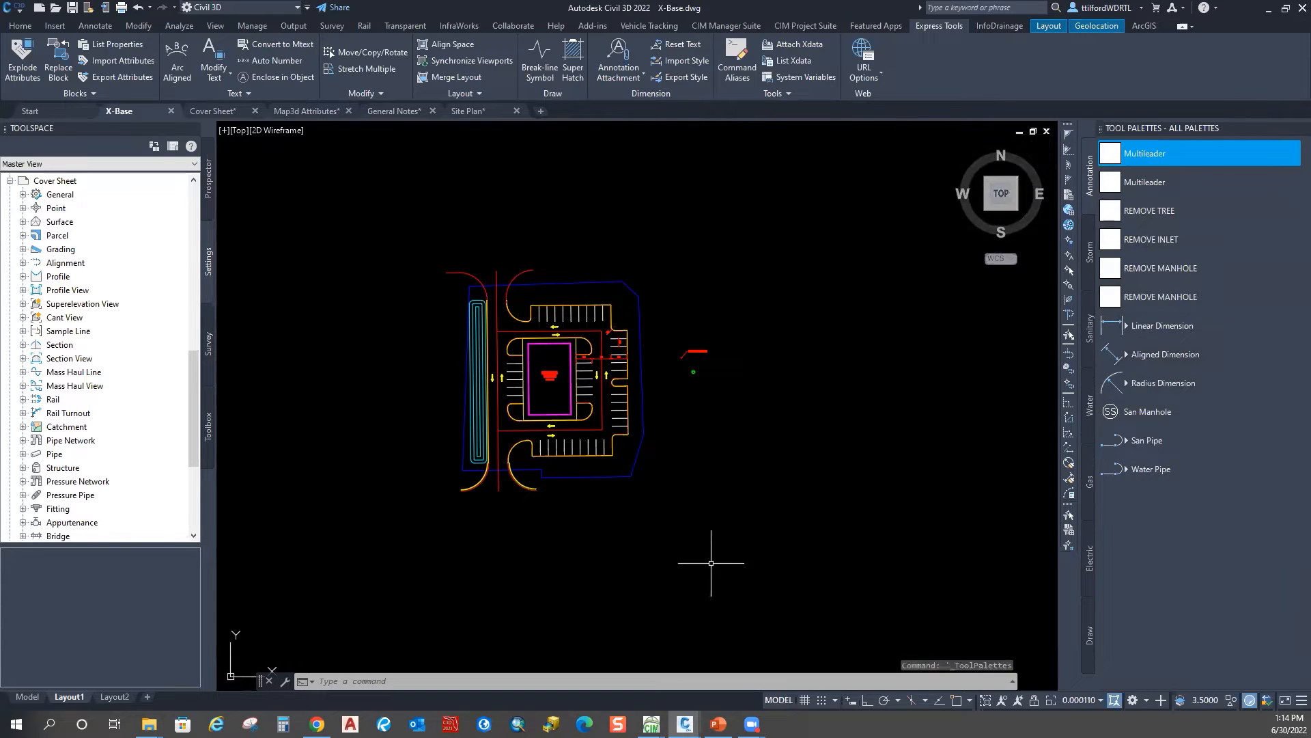
Step: Drag the PROPOSED BUILDING MText onto the tool palette as a new tool
scroll(553, 372, up, 9)
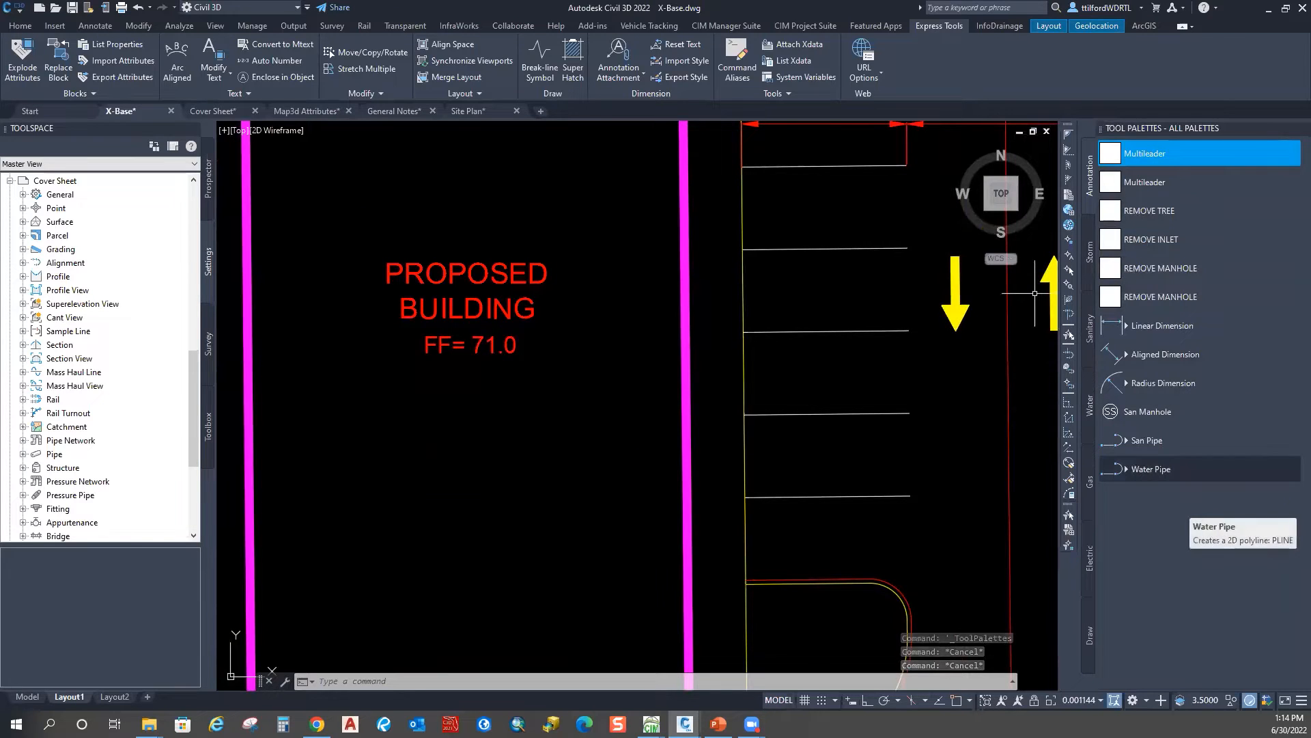
scroll(539, 383, down, 3)
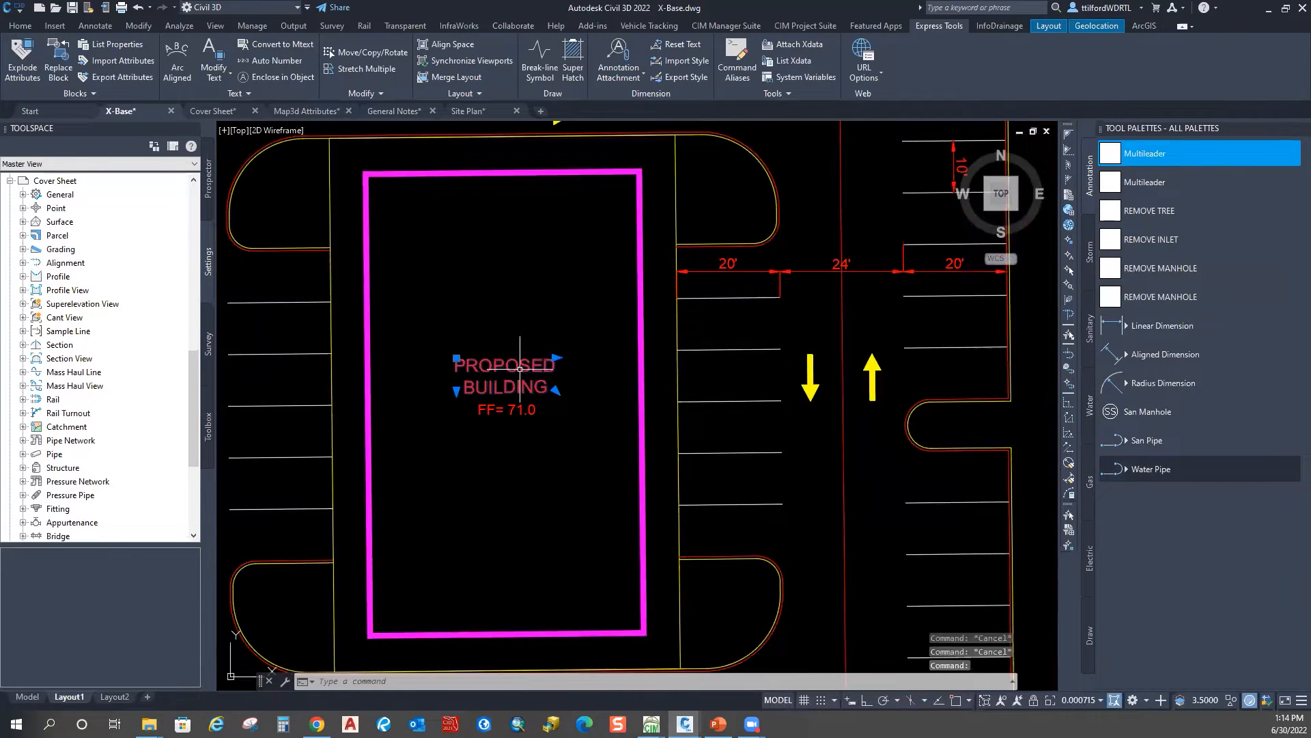
click(490, 372)
mouse_move(490, 373)
mouse_down()
mouse_move(495, 340)
mouse_move(483, 350)
mouse_move(530, 338)
mouse_move(497, 304)
mouse_move(495, 345)
mouse_move(967, 502)
mouse_move(990, 531)
mouse_move(1114, 515)
mouse_up()
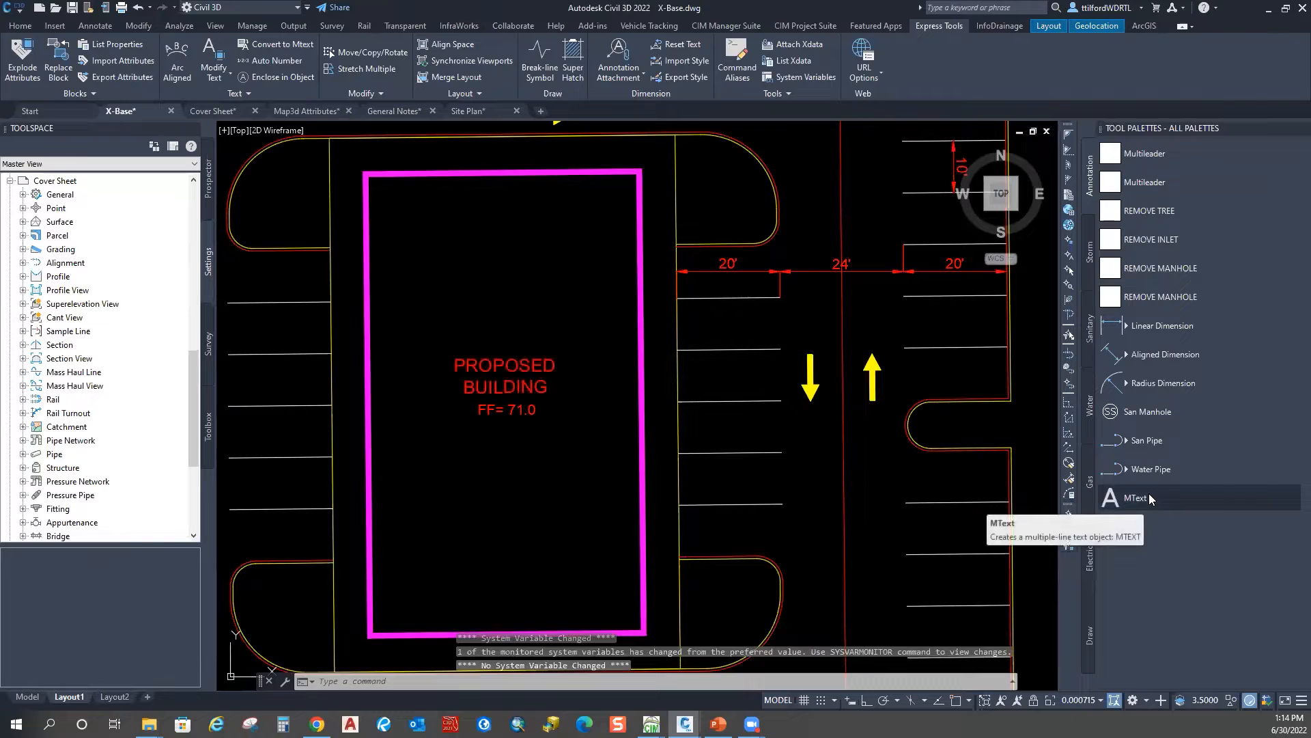
Step: Inspect the new MText tool's properties and close them unchanged
right_click(1150, 495)
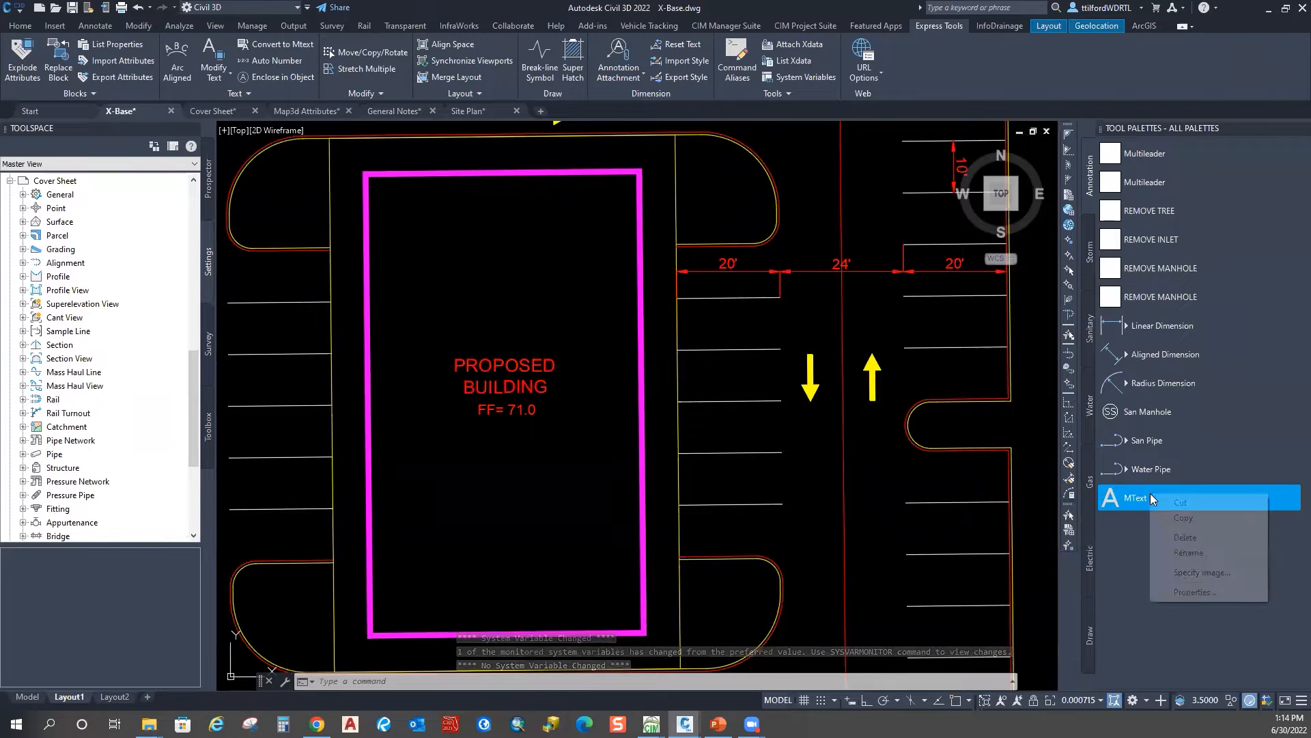
click(1212, 592)
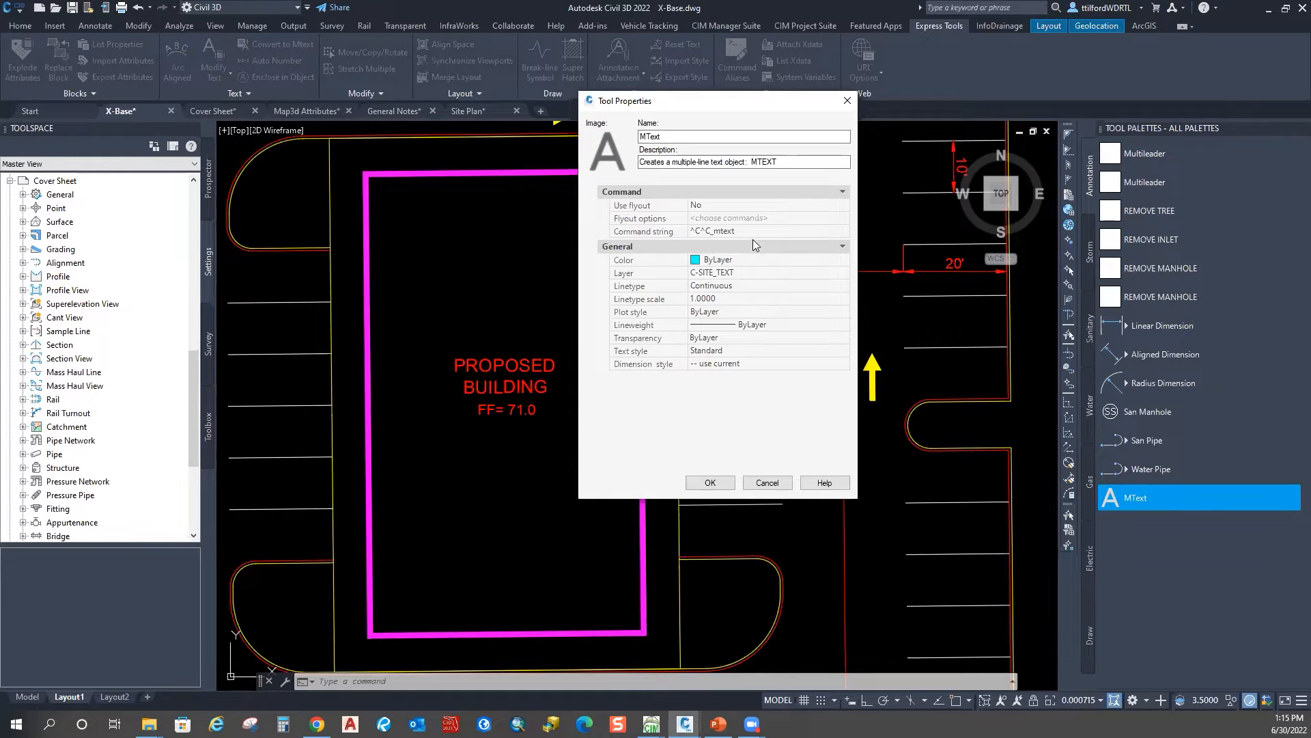
click(767, 482)
Step: Use the MText tool to write 'Proposed' above the building label and select it
click(1137, 497)
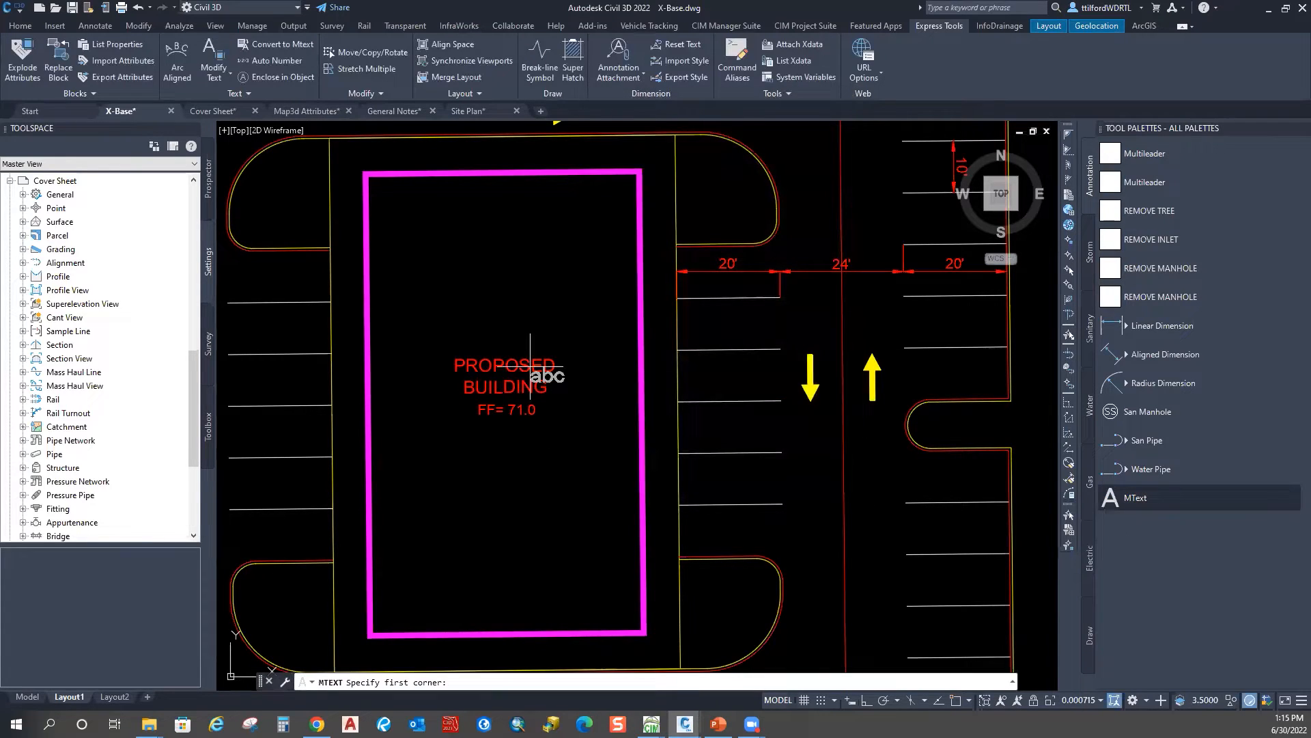
click(453, 271)
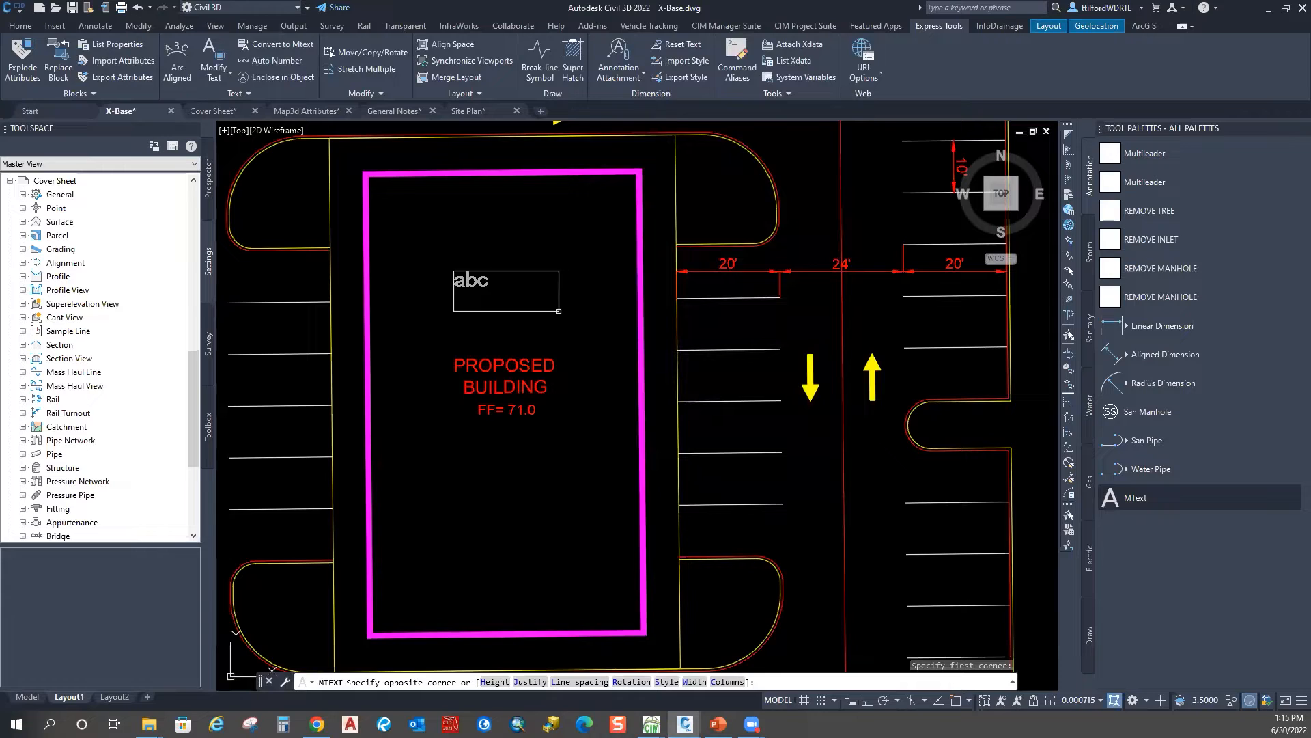
click(560, 311)
text(Proposed)
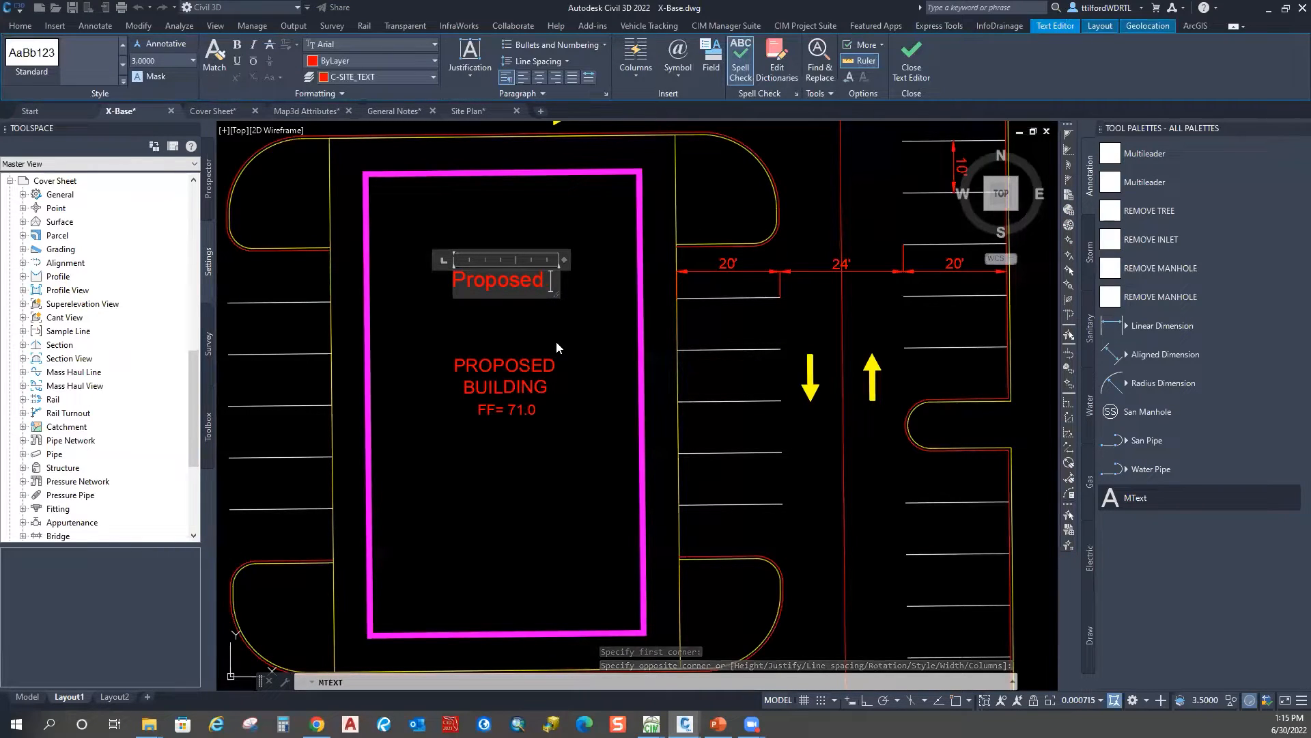
key(Escape)
key(Escape)
click(507, 281)
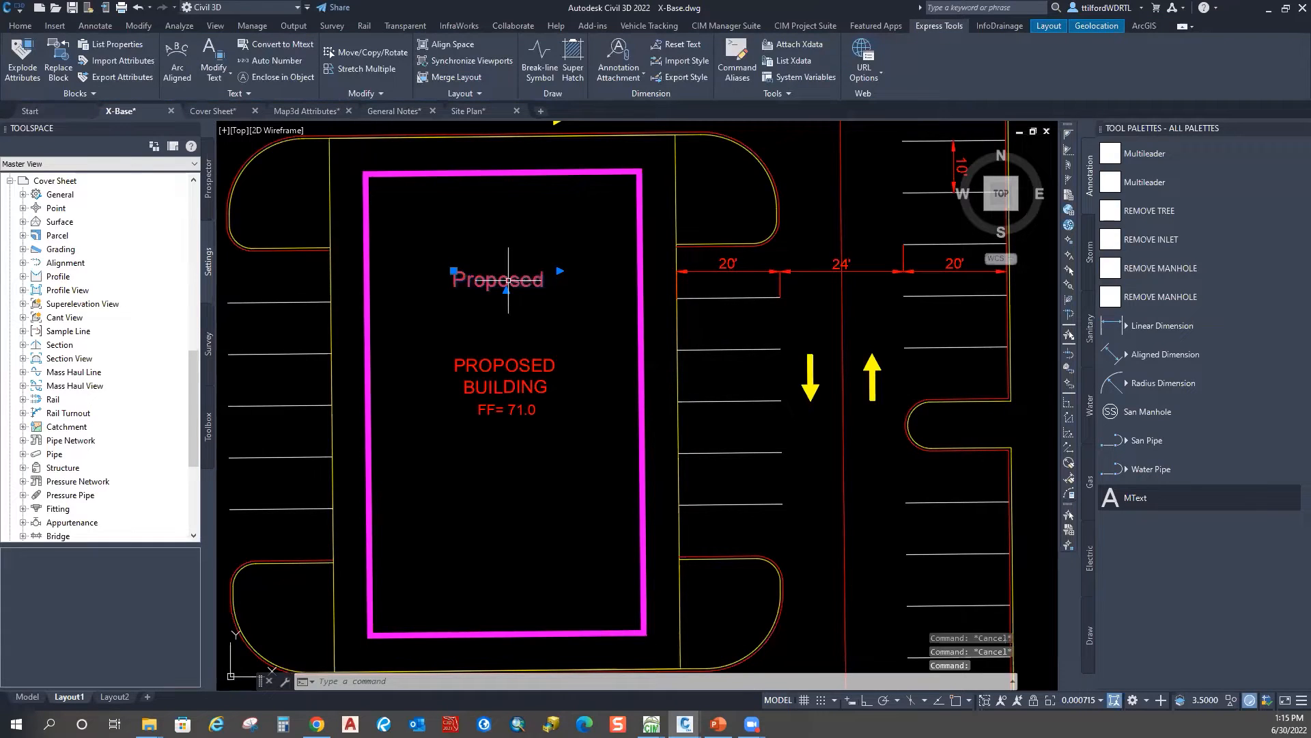
click(20, 26)
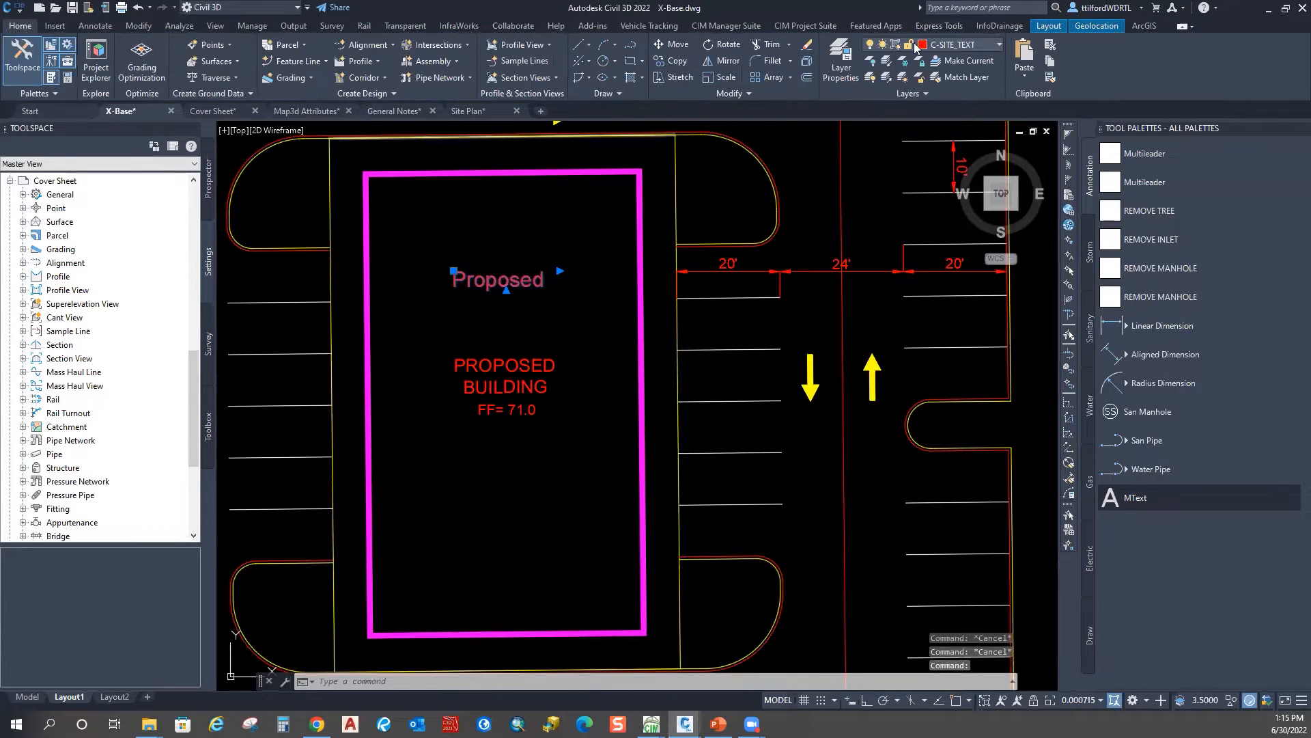
Step: Erase the Proposed text label
key(Escape)
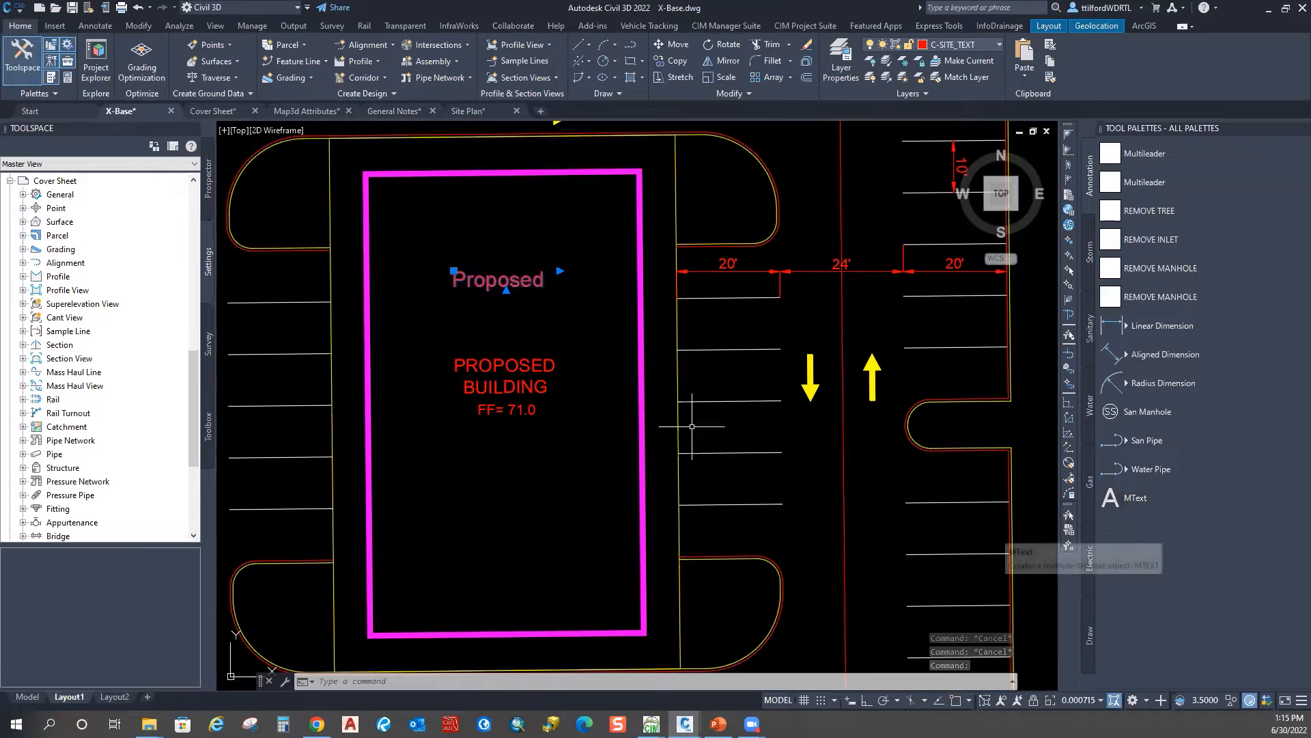
click(567, 281)
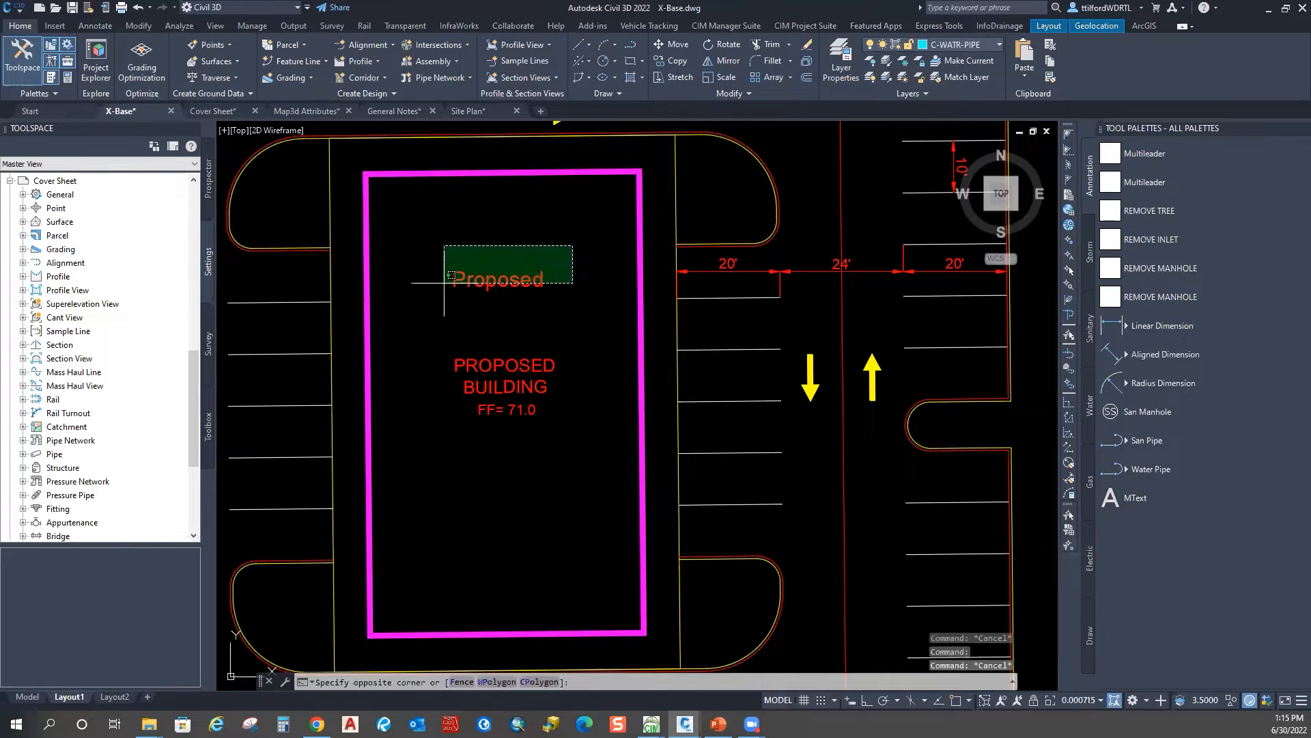
click(444, 244)
key(Delete)
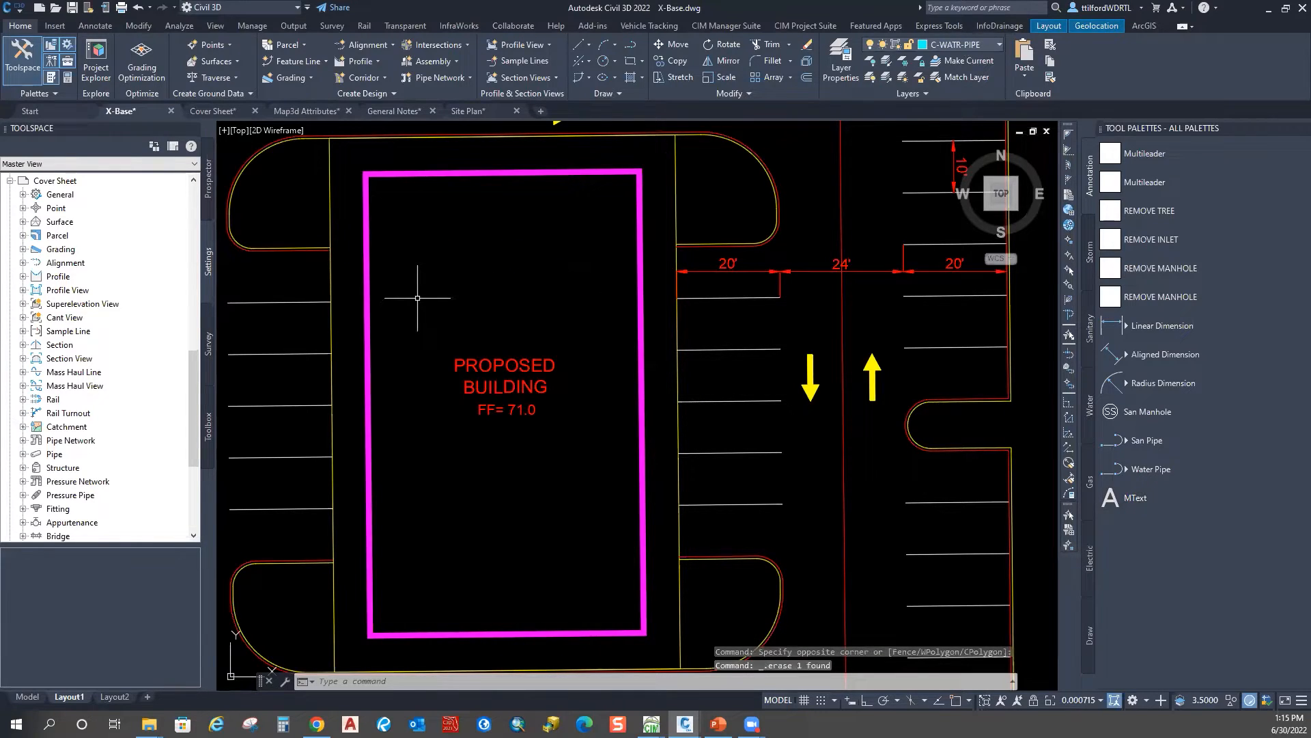
key(Escape)
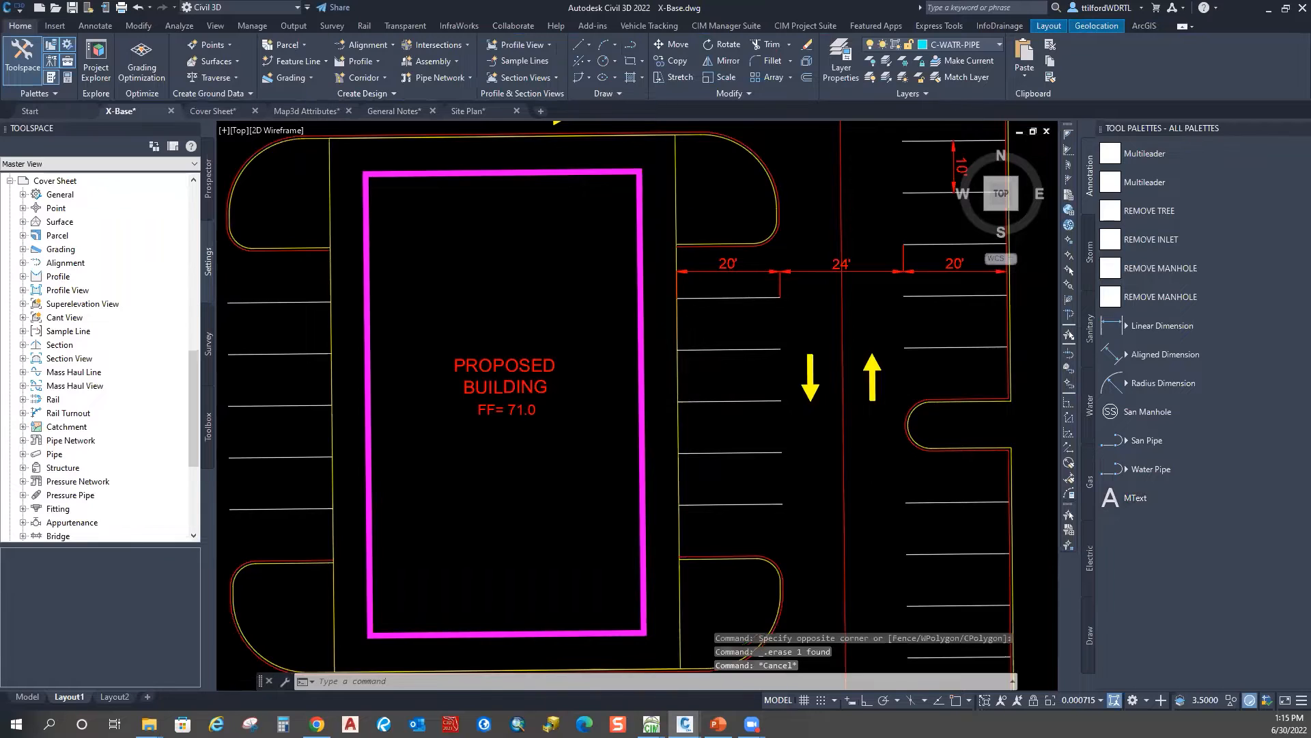
Step: Place a REMOVE TREE leader with the palette tool, keeping its default text
scroll(720, 242, down, 5)
middle_drag(929, 231, 644, 287)
scroll(644, 287, up, 5)
middle_drag(493, 338, 638, 354)
scroll(638, 355, up, 4)
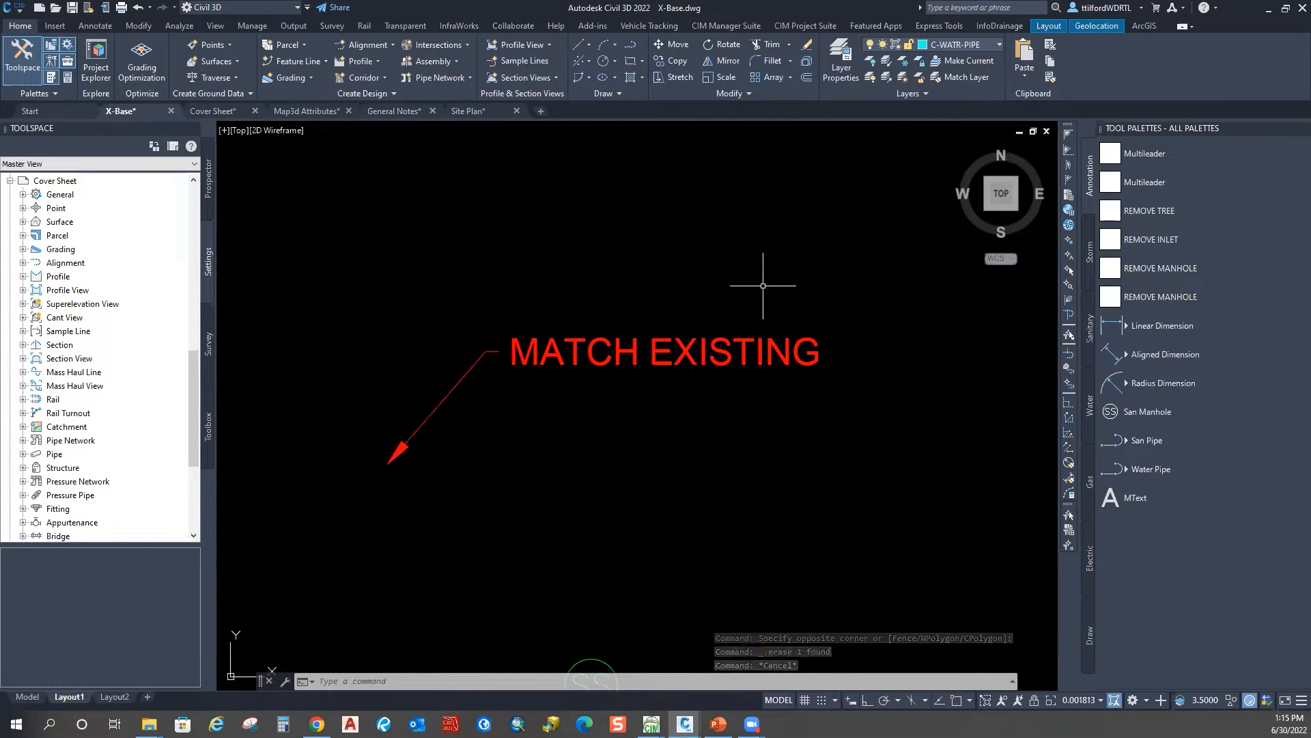
scroll(734, 396, down, 2)
click(1110, 216)
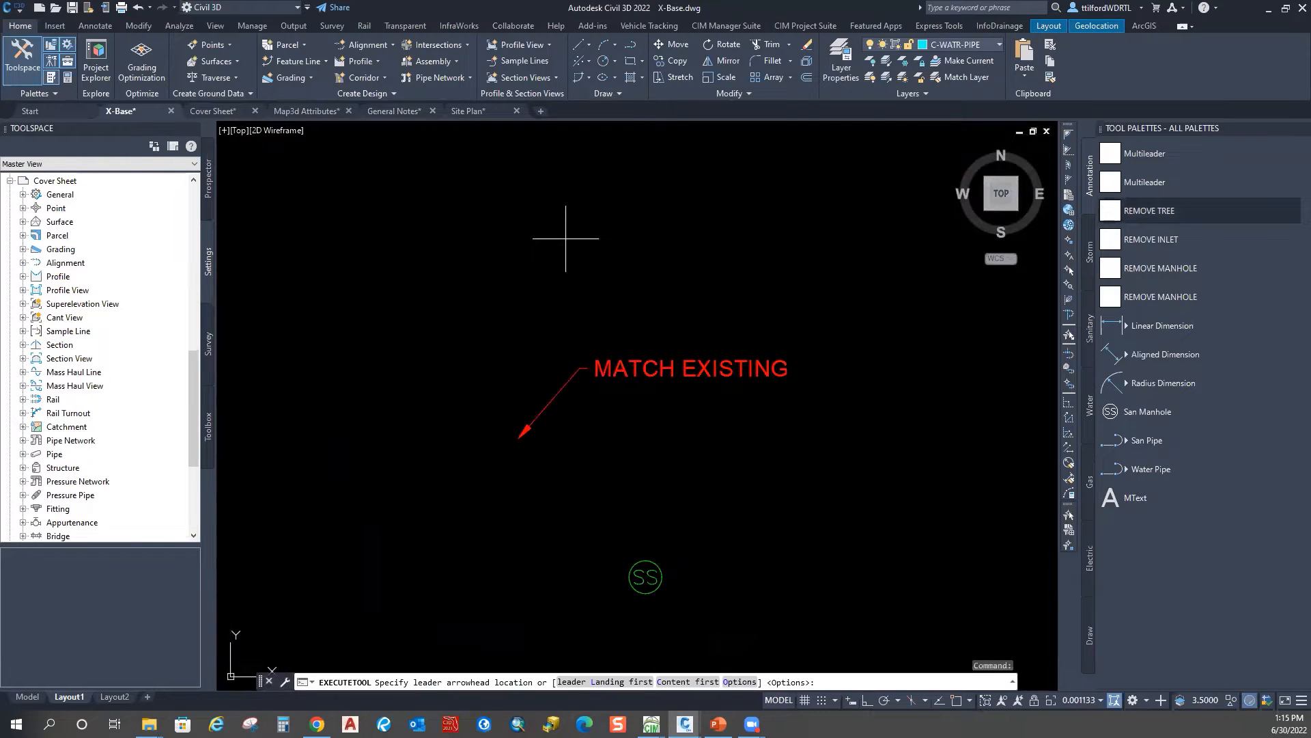
scroll(565, 235, down, 7)
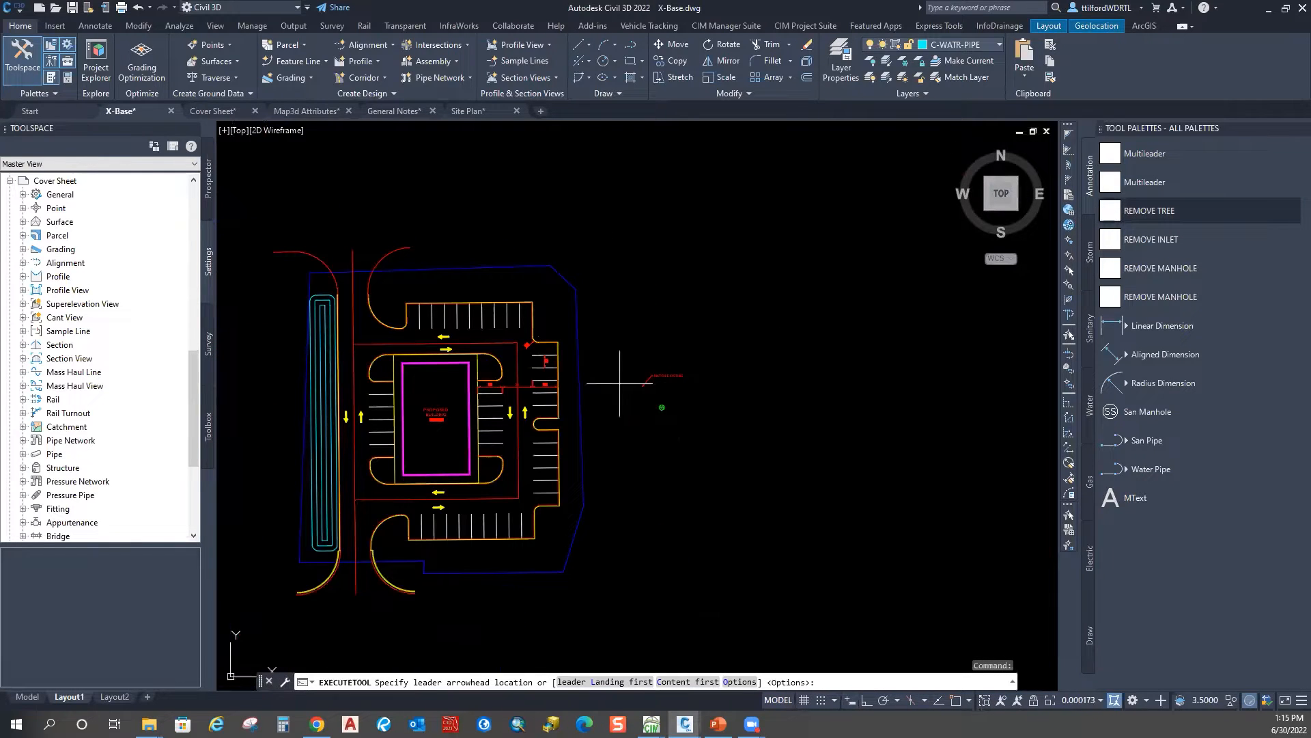
scroll(639, 368, up, 5)
scroll(702, 488, up, 2)
middle_drag(695, 454, 571, 352)
scroll(572, 351, down, 4)
middle_drag(558, 249, 600, 454)
click(504, 261)
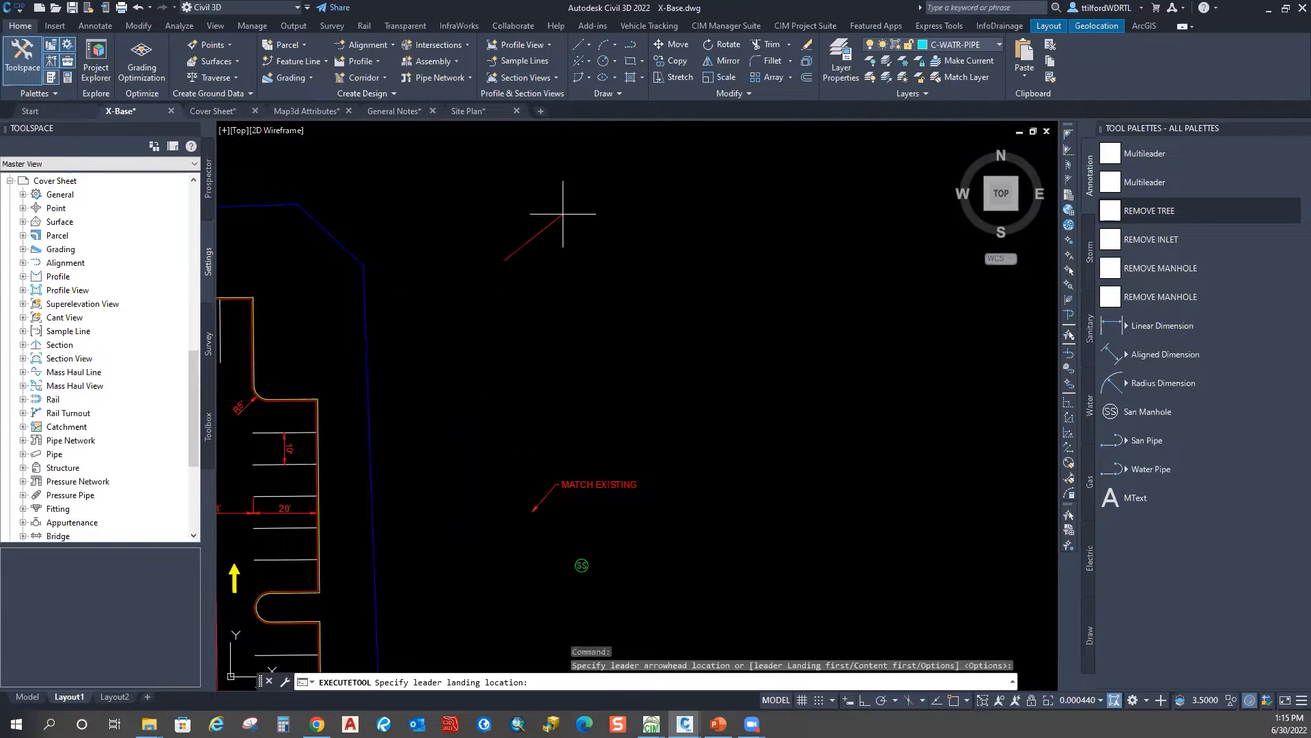
click(564, 215)
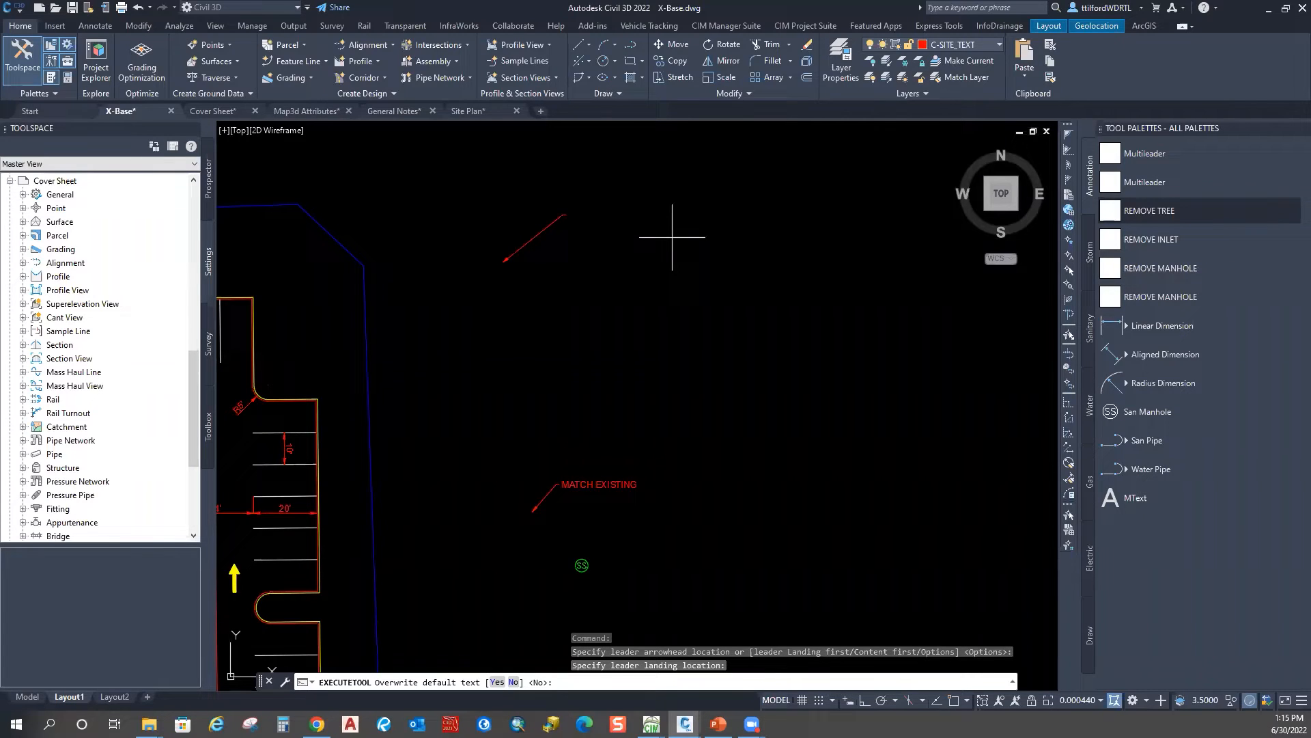
key(Return)
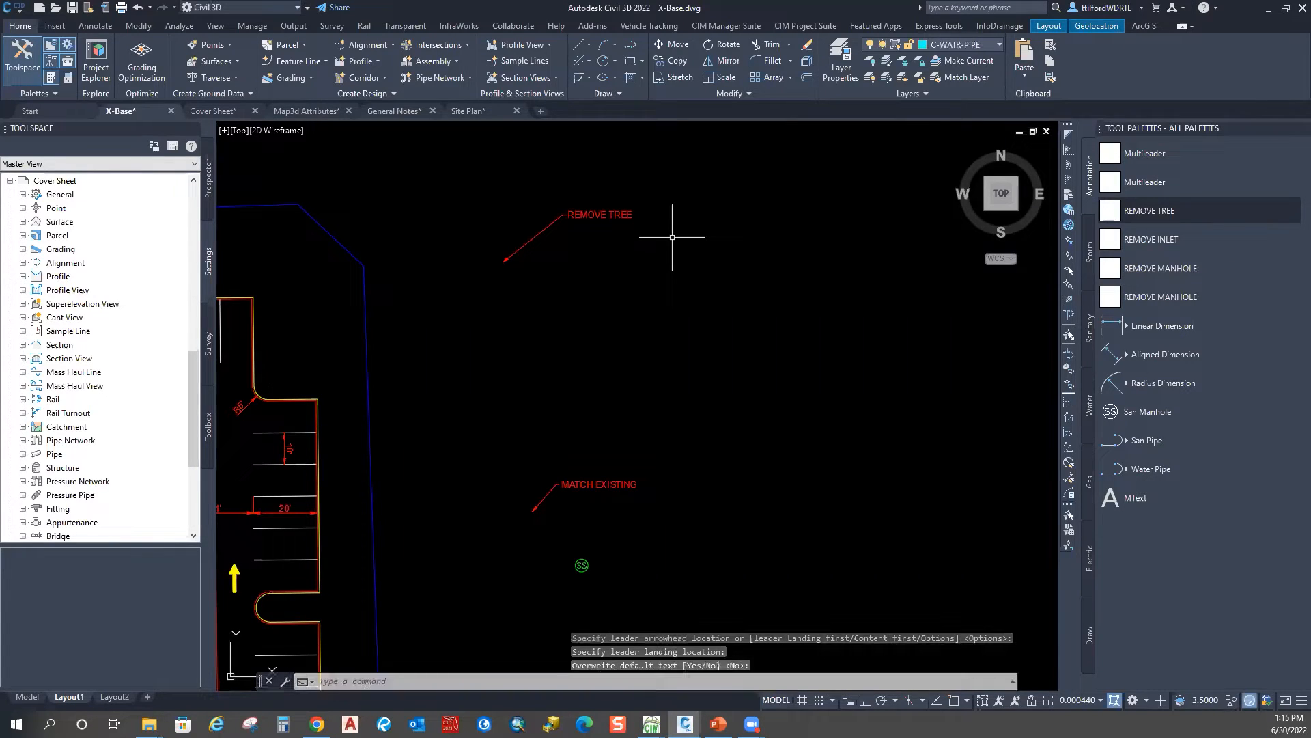
Step: Place REMOVE INLET, REMOVE MANHOLE and REMOVE CATCH BASIN leaders with their palette tools
scroll(609, 195, up, 4)
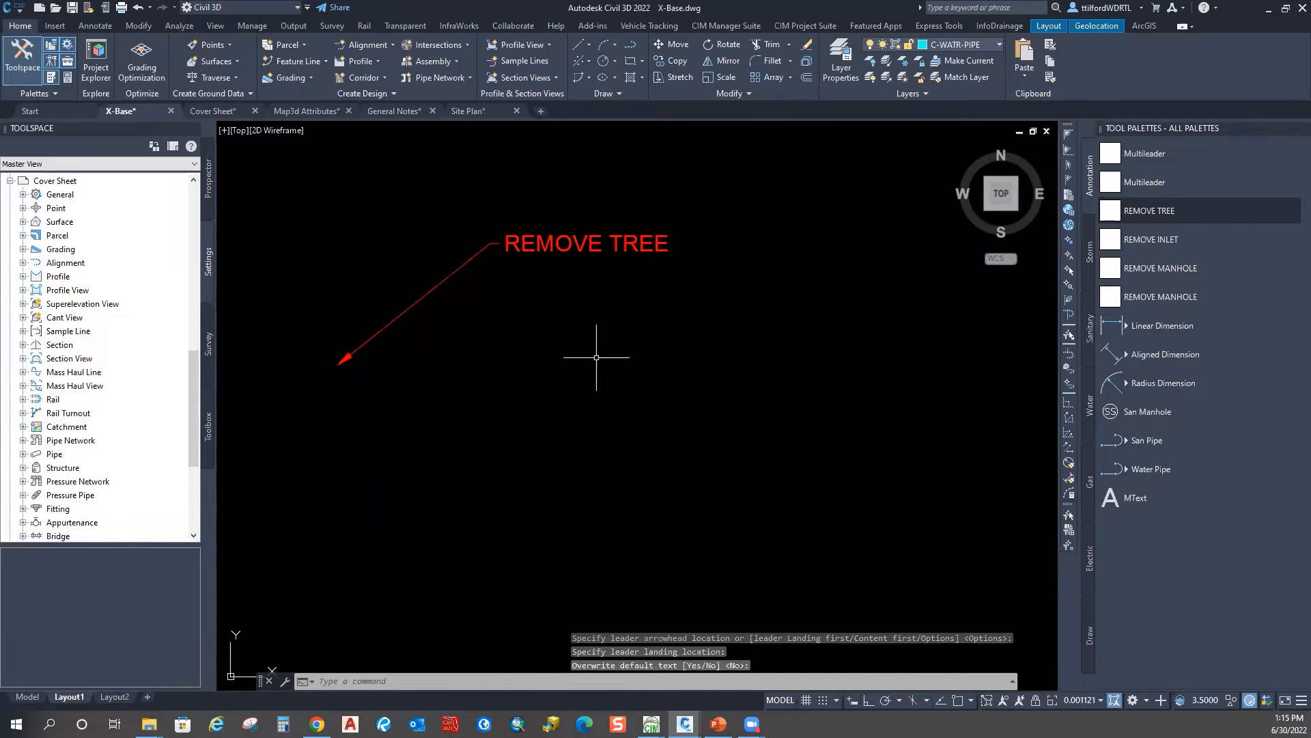
middle_drag(585, 358, 597, 326)
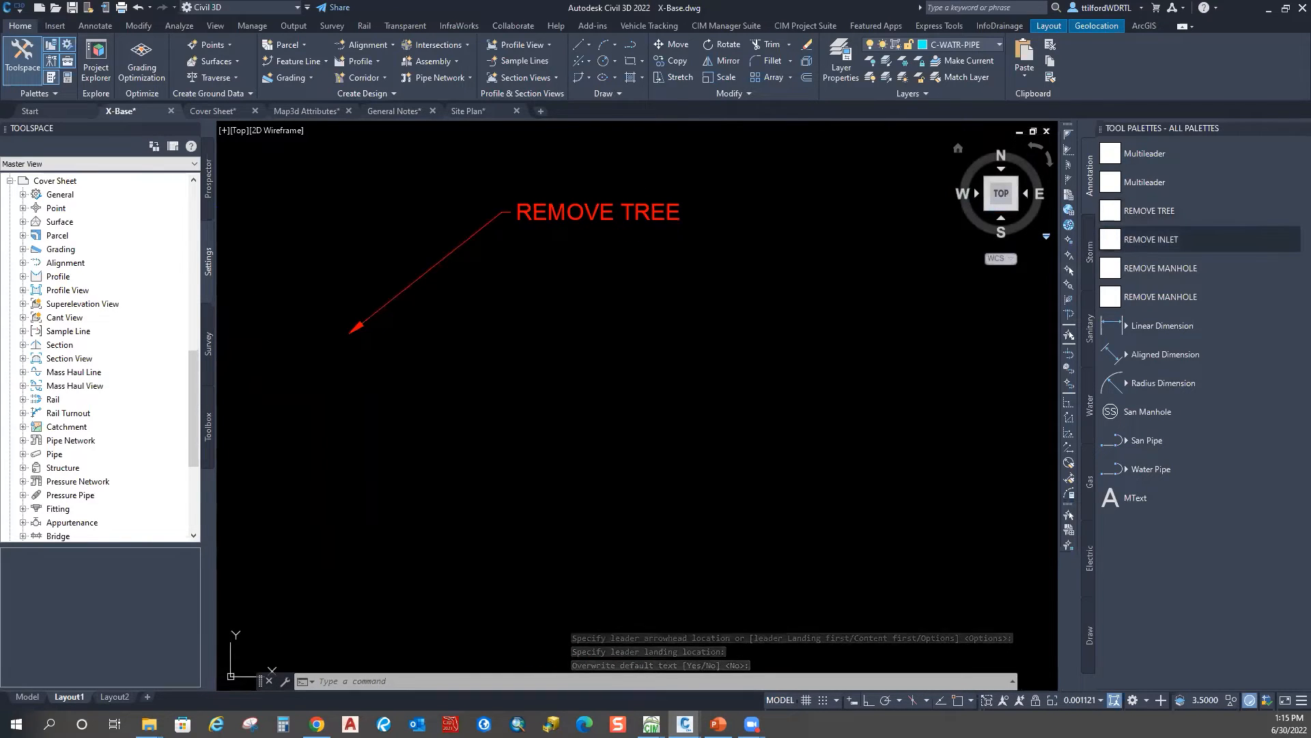
click(1151, 239)
click(358, 490)
click(529, 334)
key(Return)
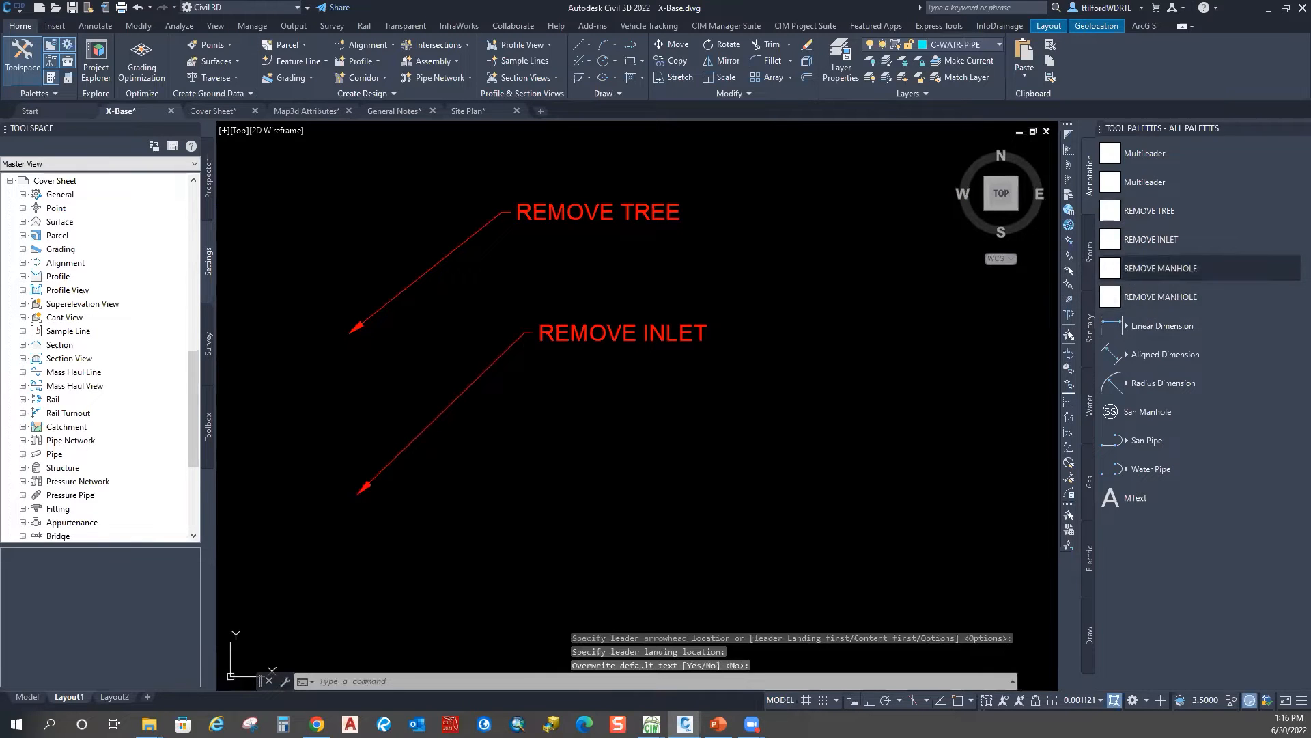
click(1161, 268)
scroll(594, 355, down, 4)
click(541, 384)
click(692, 312)
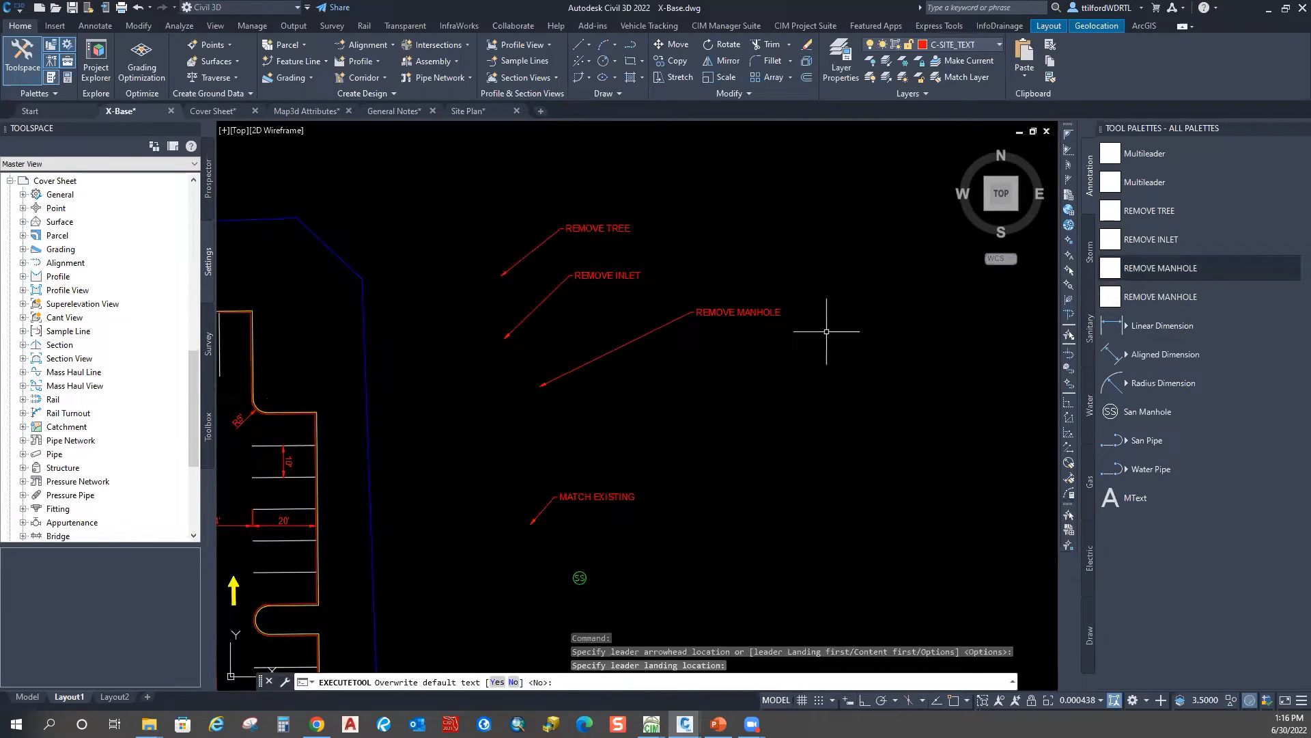
key(Return)
click(1119, 299)
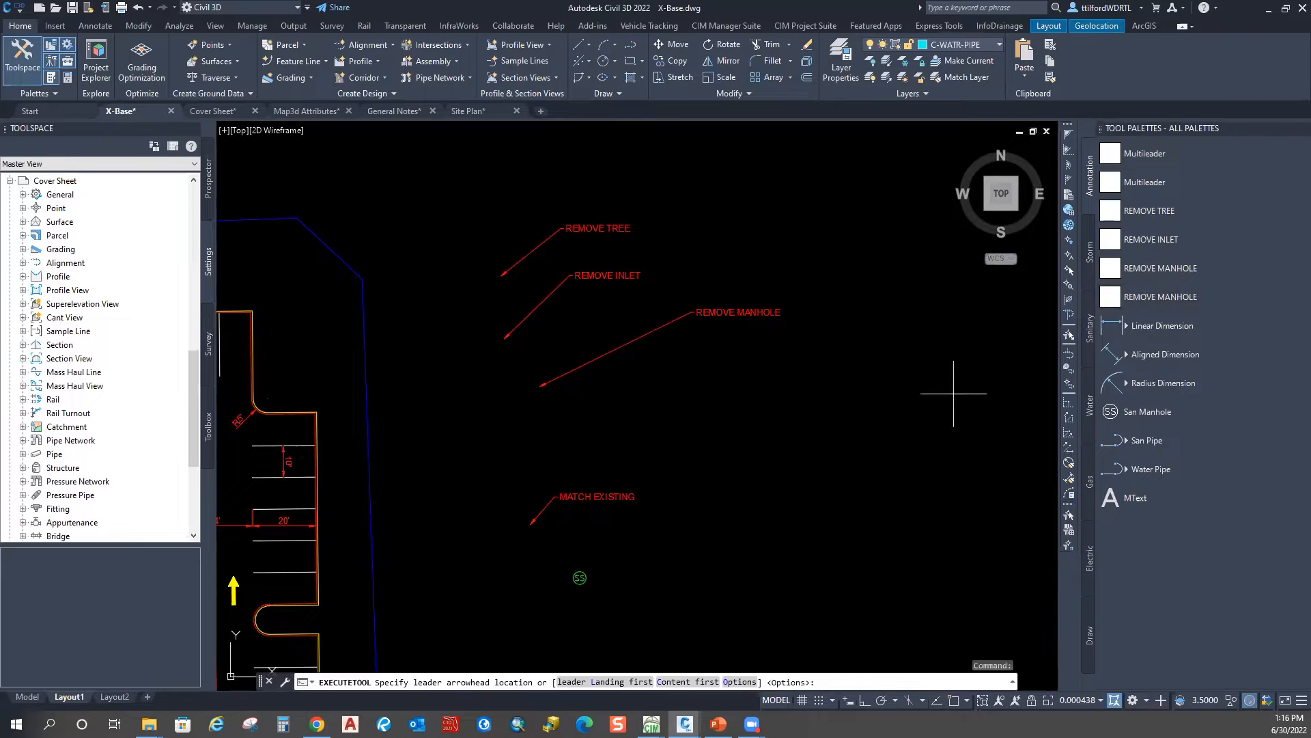
click(635, 429)
click(715, 374)
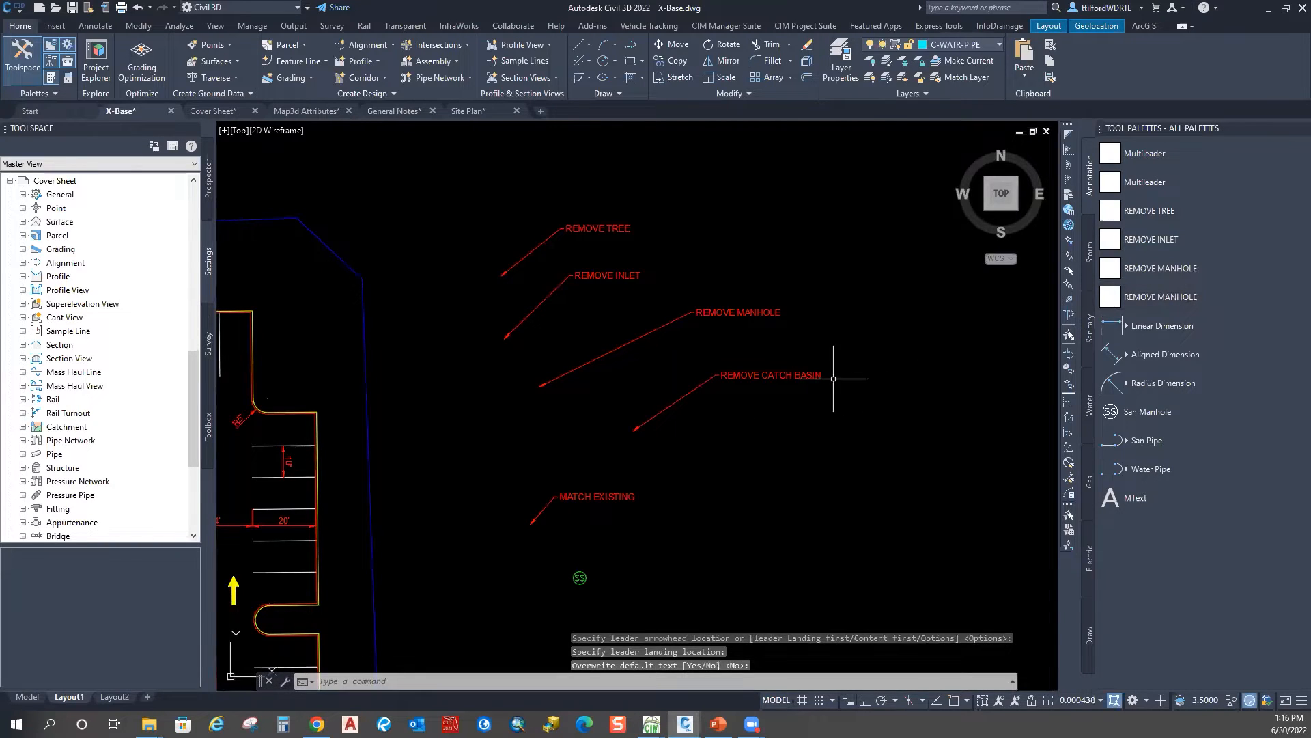
key(Escape)
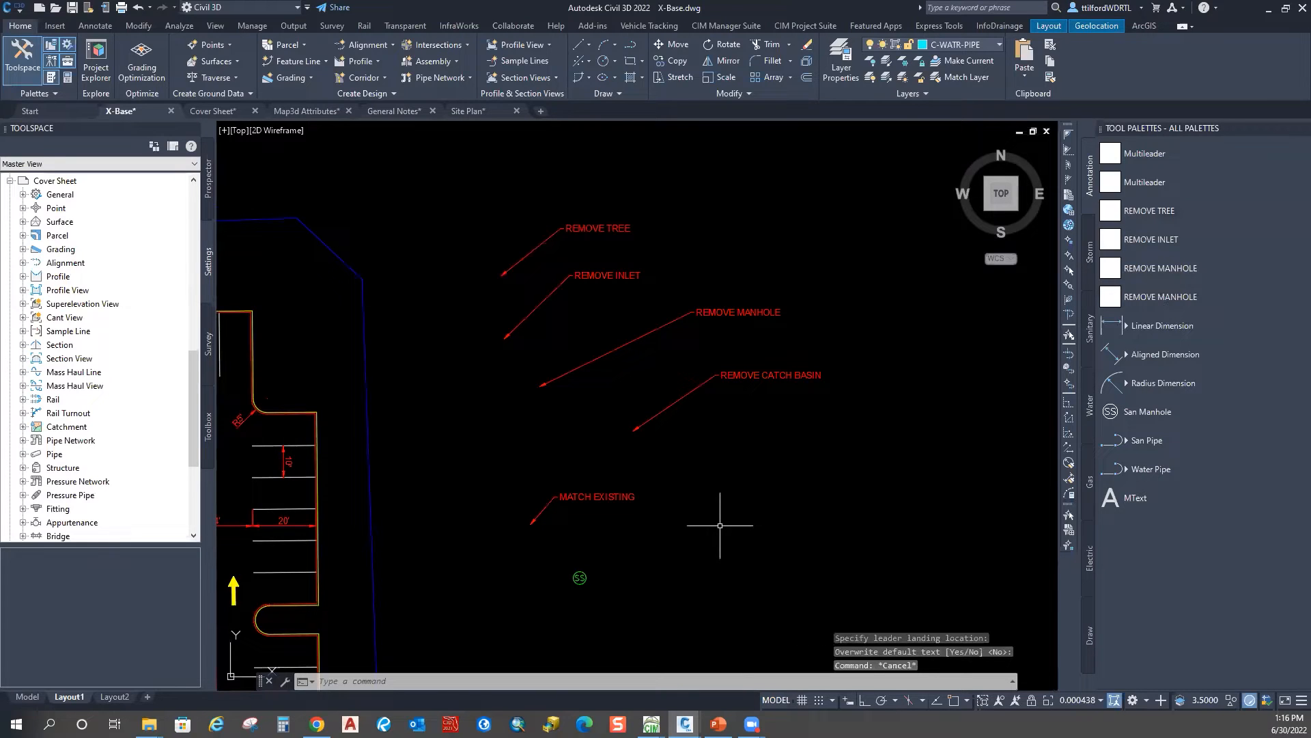
Step: Drag the MATCH EXISTING leader onto the tool palette as a new multileader tool
click(618, 497)
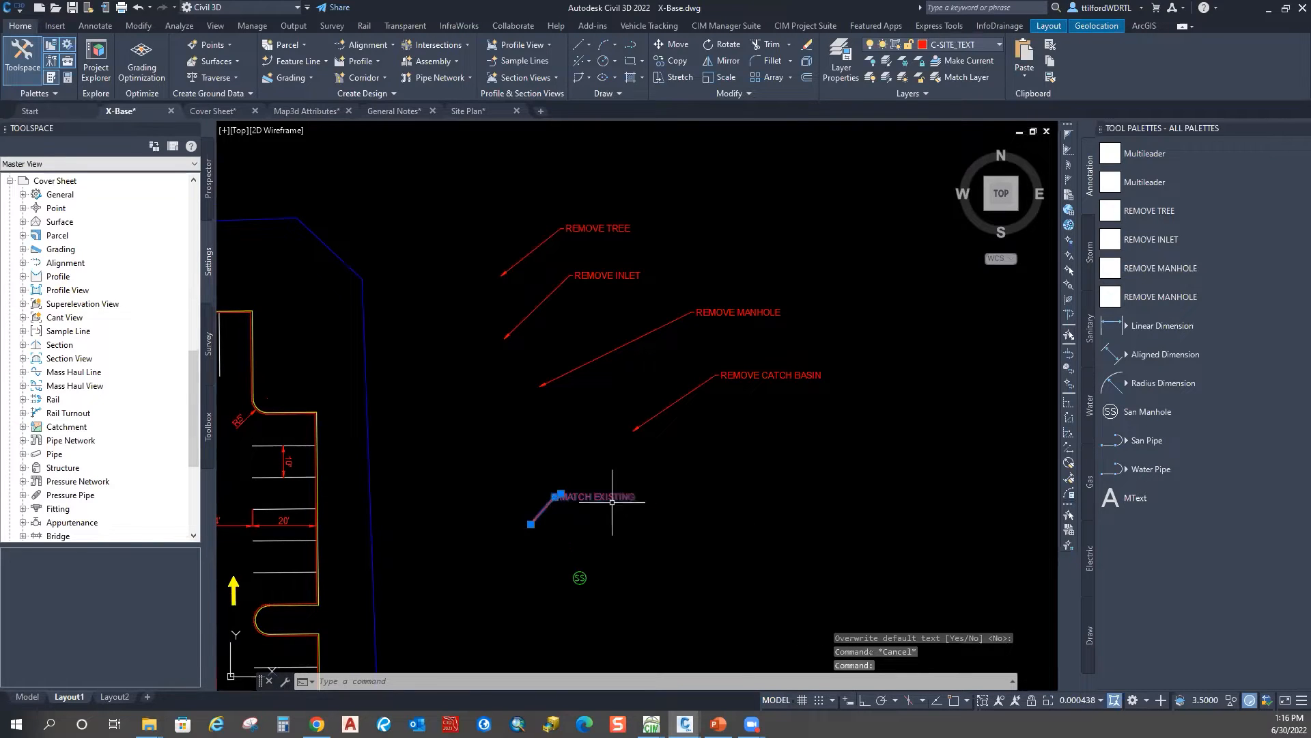
key(Escape)
drag(610, 499, 859, 438)
drag(1009, 347, 1120, 326)
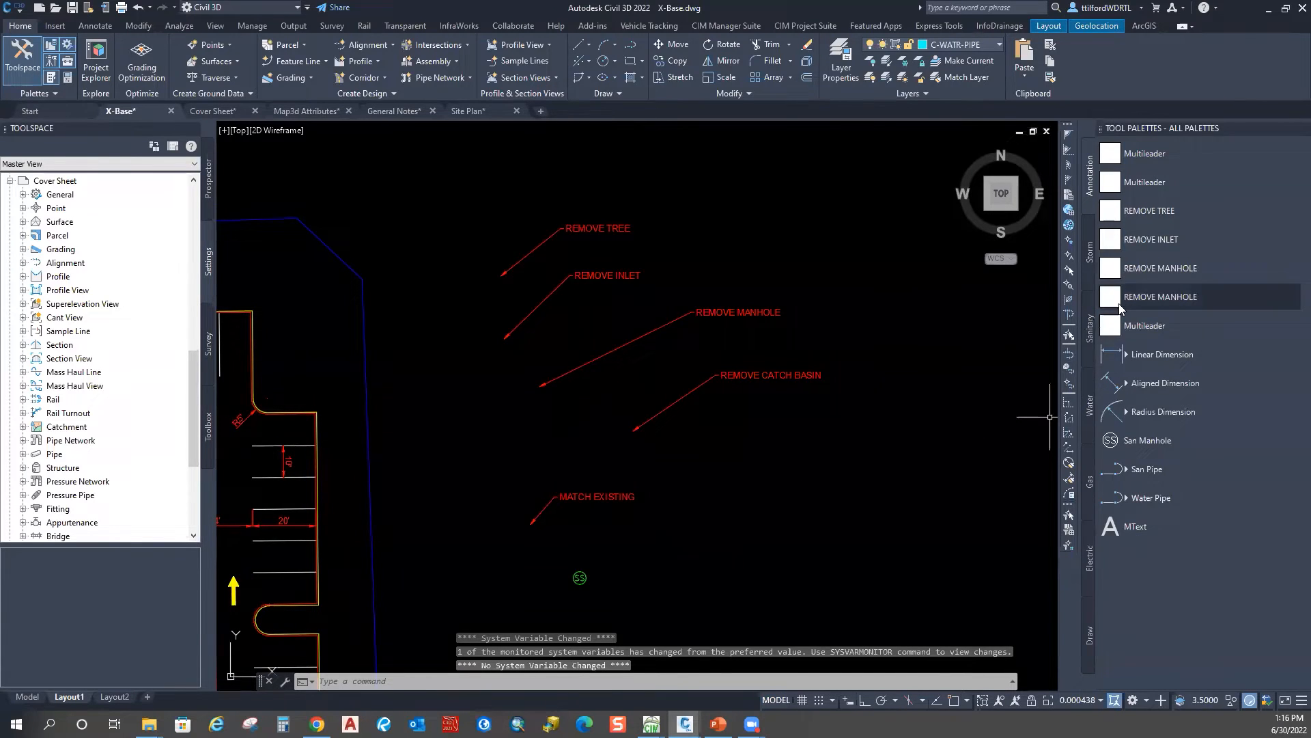
right_click(1158, 326)
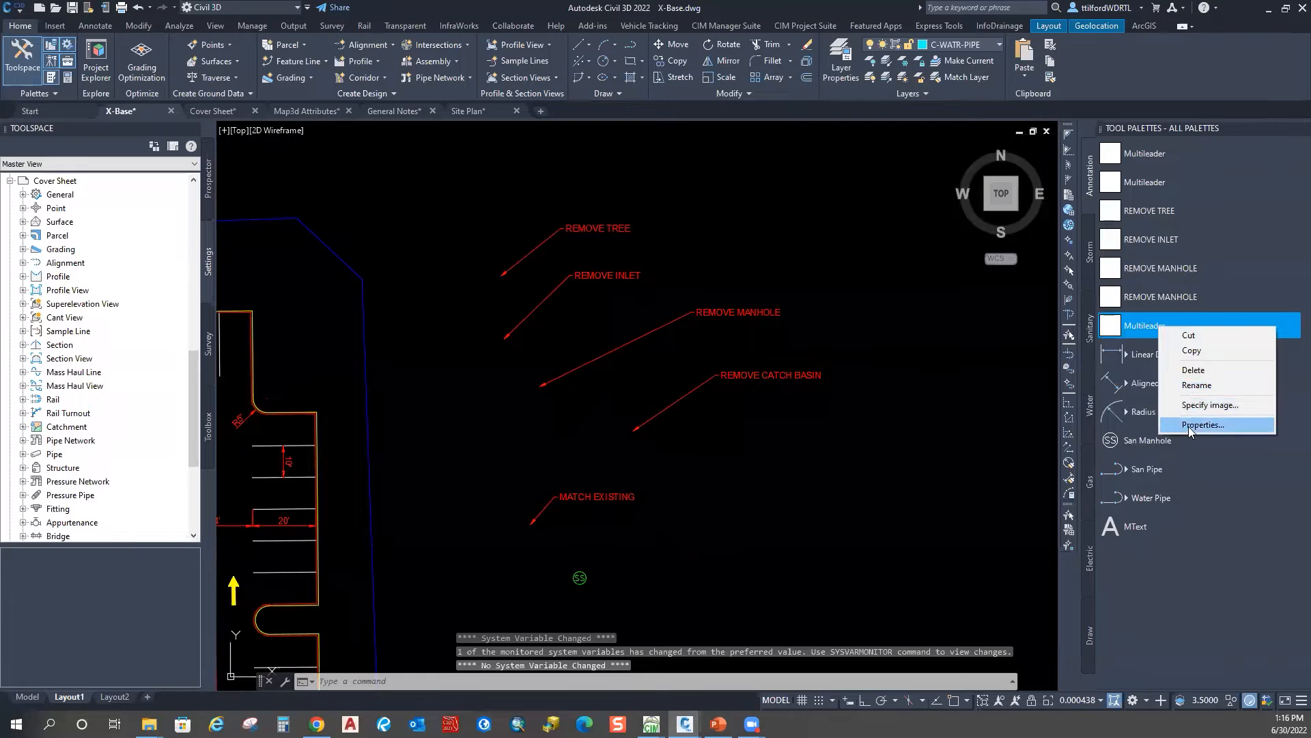
Step: Copy the MATCH EXISTING default text from the new tool's properties
click(1190, 425)
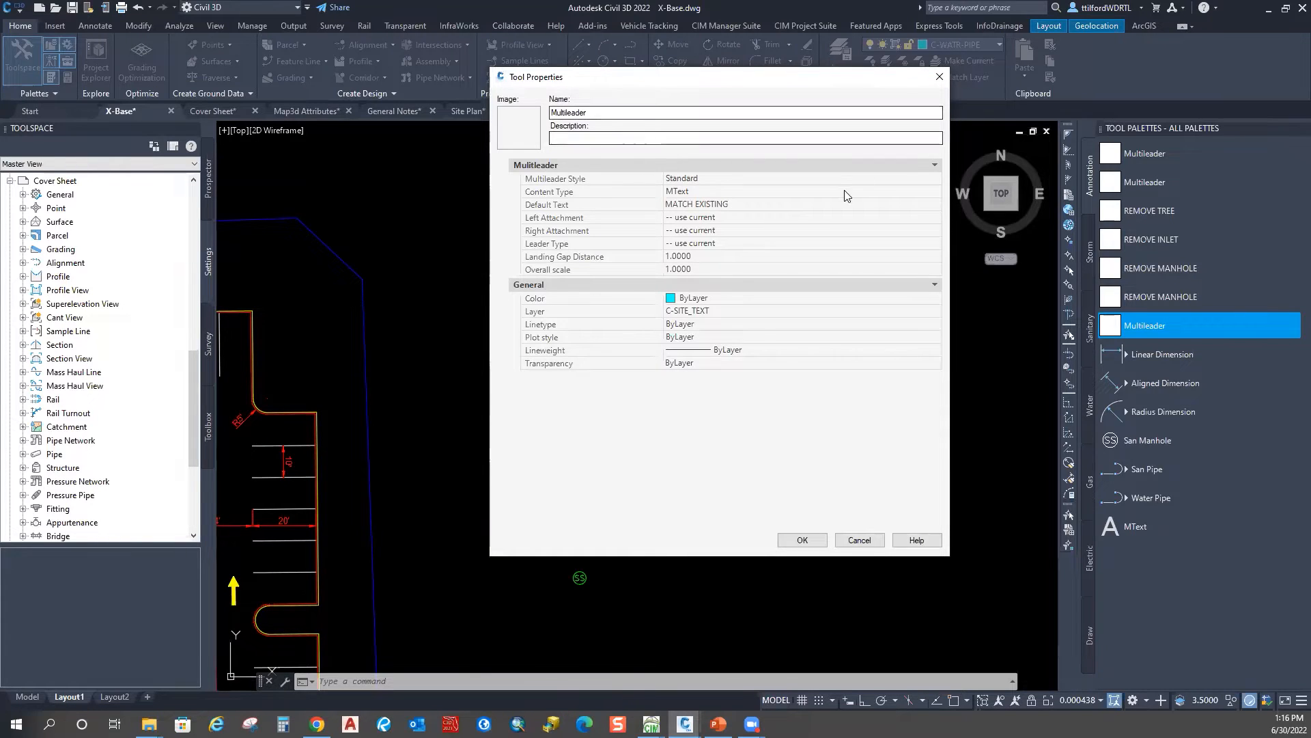
click(740, 205)
right_click(723, 206)
click(601, 250)
click(940, 77)
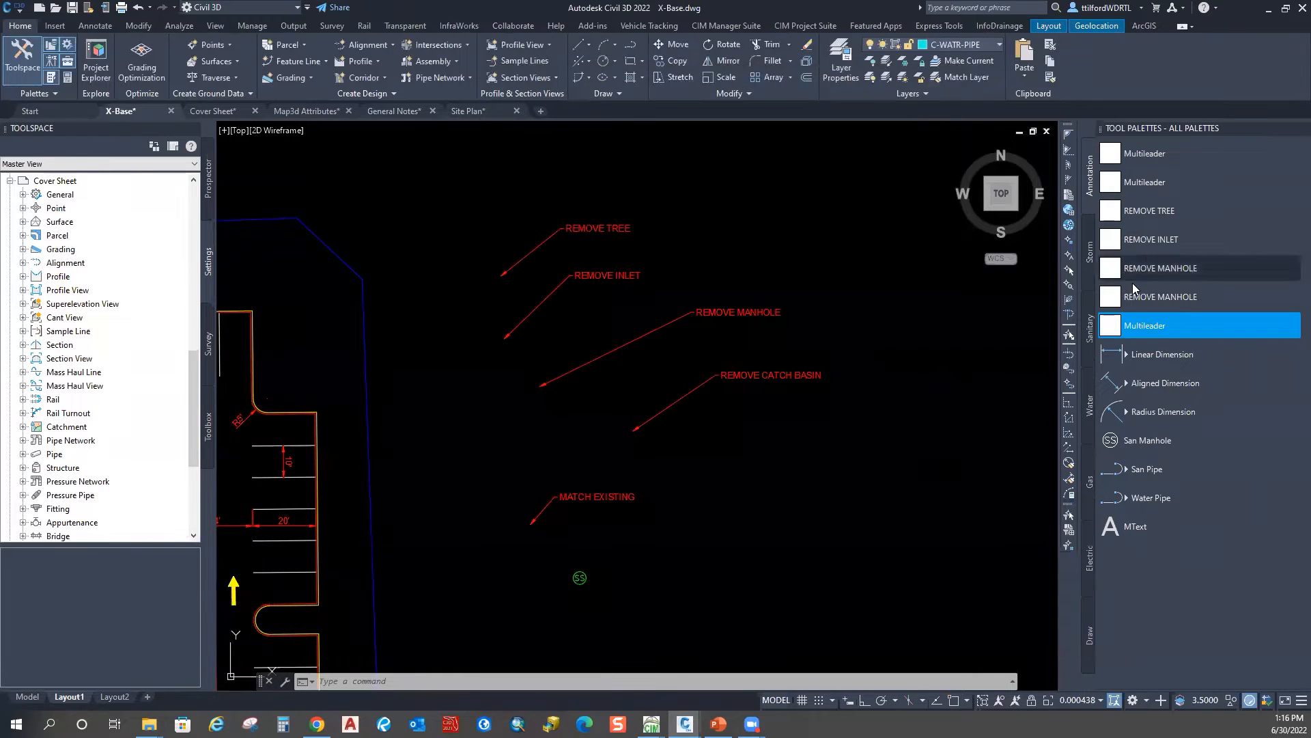
right_click(1163, 328)
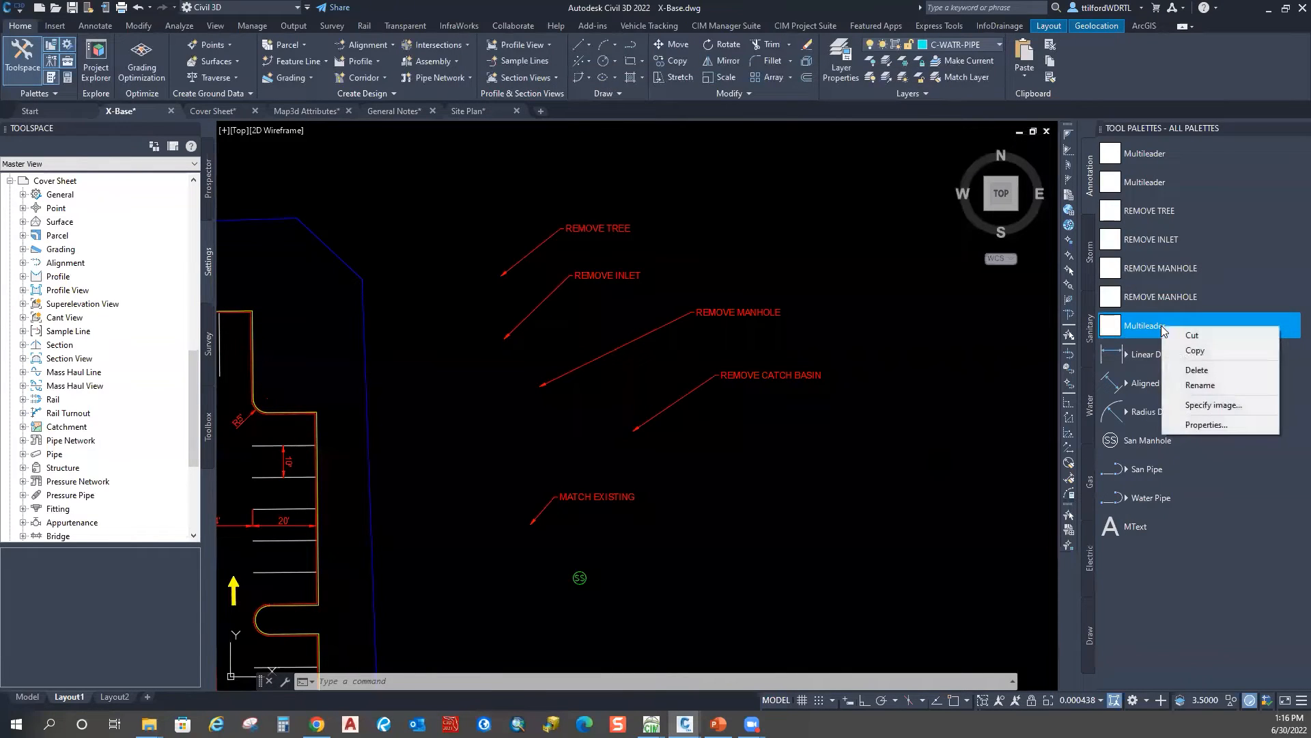
click(1202, 424)
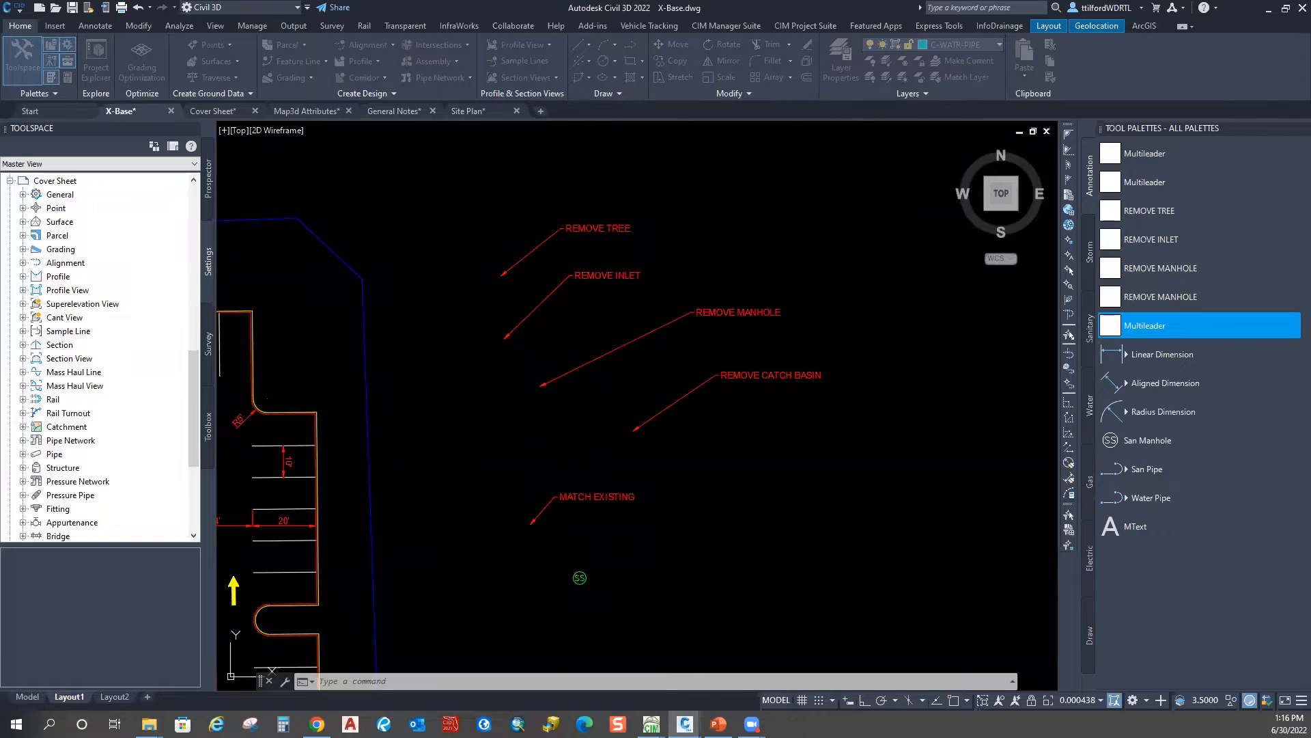
click(904, 145)
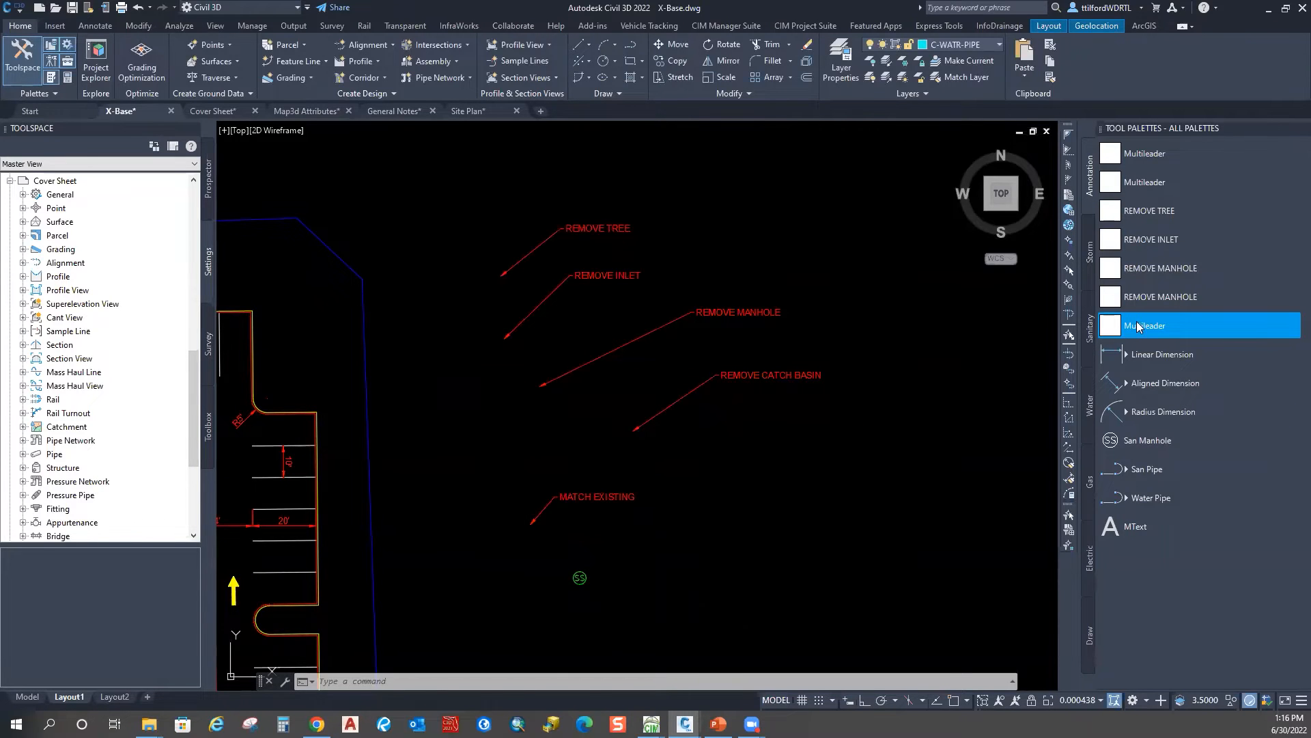
Step: Rename the palette tool to MATCH EXISTING
right_click(1139, 326)
click(1164, 382)
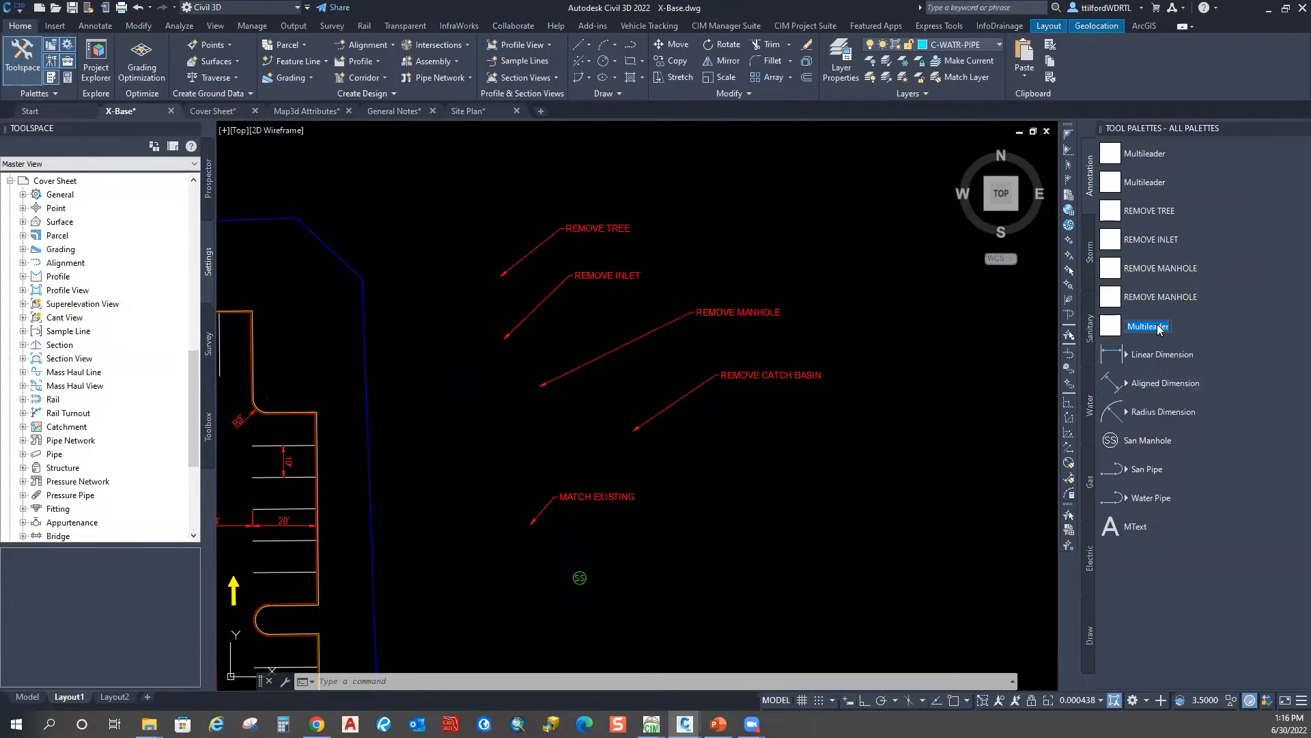
right_click(1158, 328)
click(1071, 385)
key(Return)
Step: Place a second MATCH EXISTING leader near the manhole with the renamed tool
click(1109, 326)
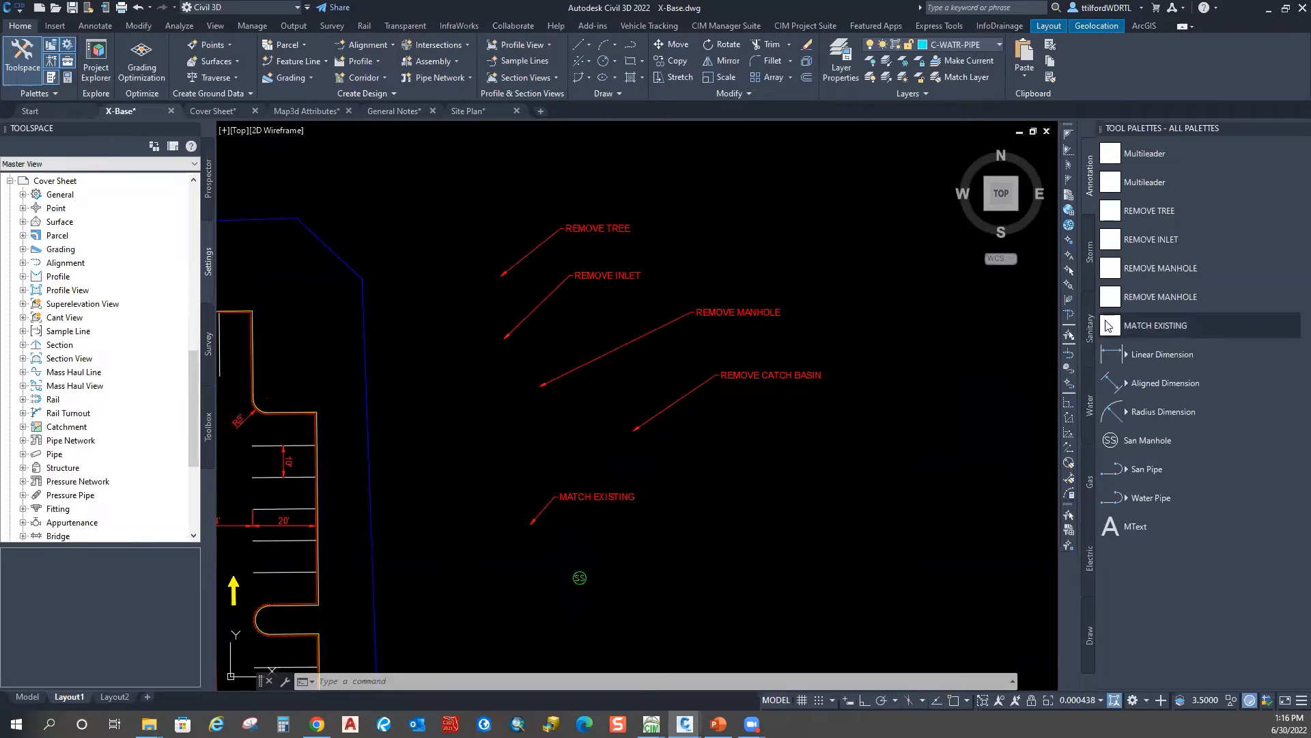
click(728, 500)
key(Return)
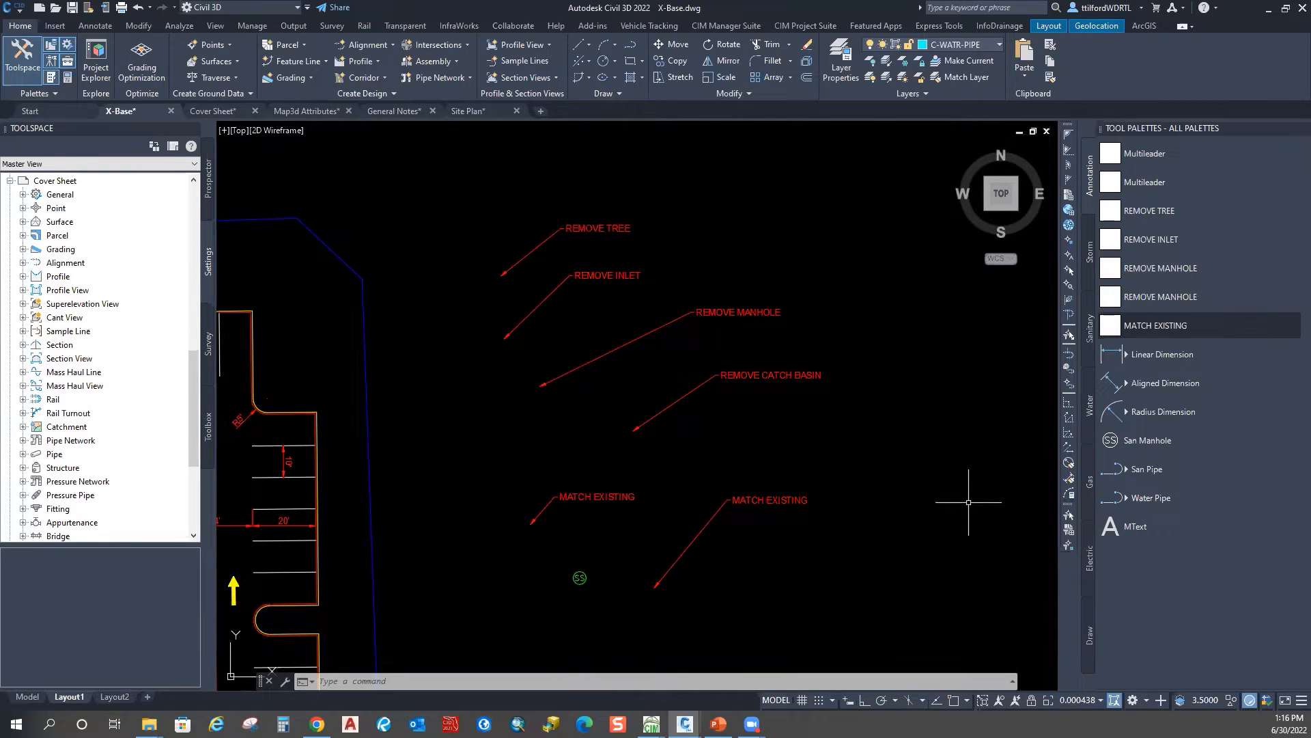
Step: Add a leader above and right of the demolition notes, replacing its text with REMOVE TREE
click(1155, 325)
click(652, 244)
click(758, 189)
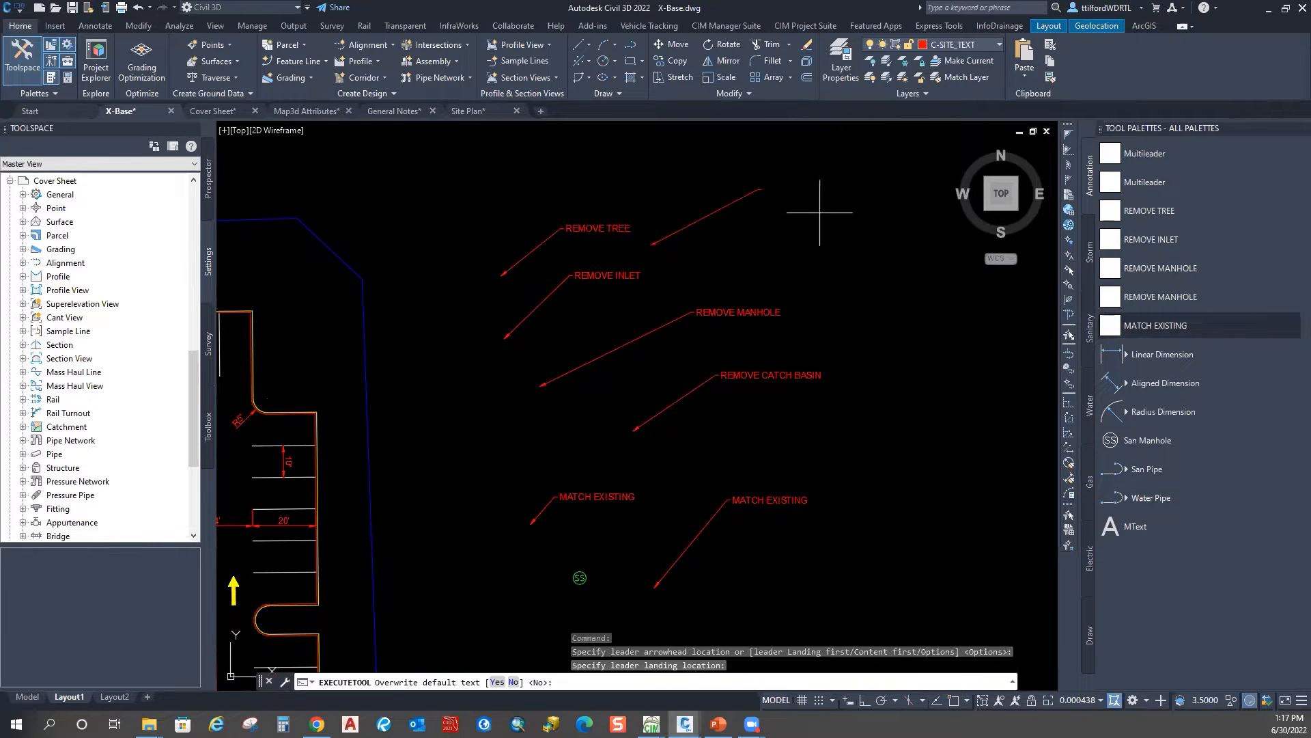
text(y)
key(Return)
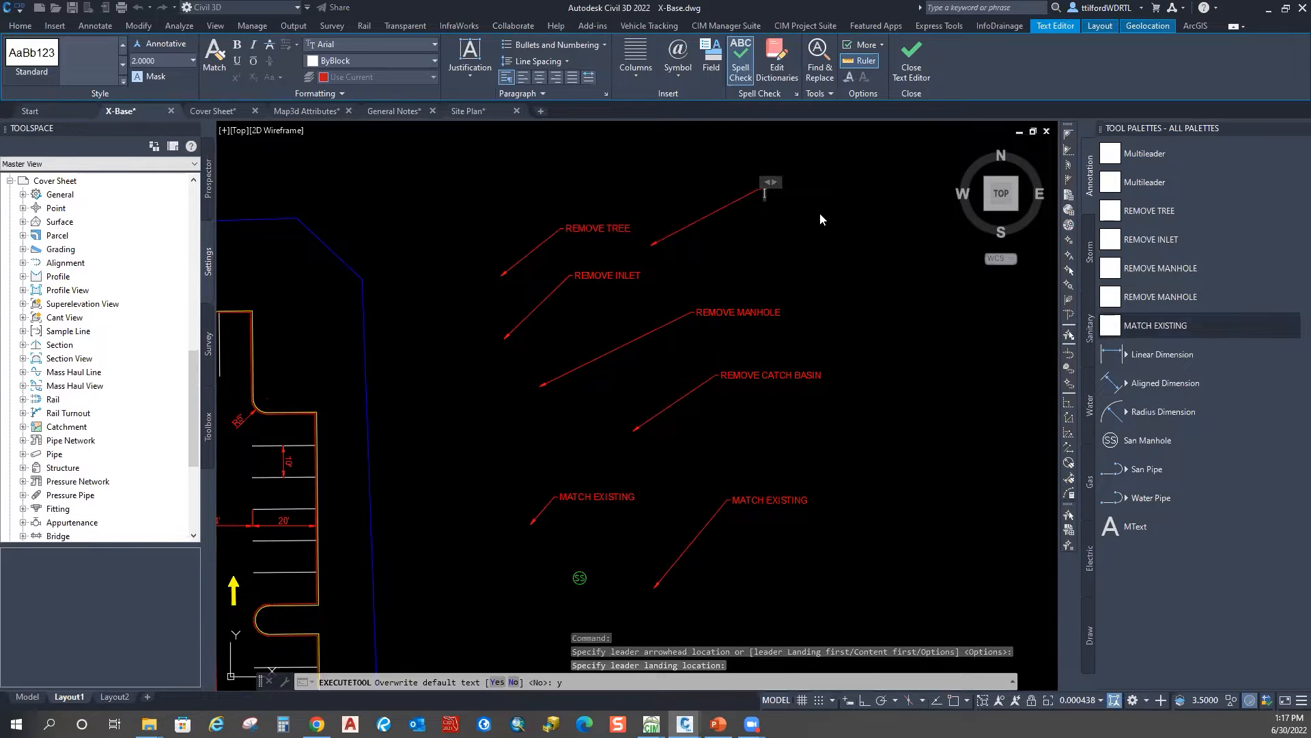
text(REMOVE TREE)
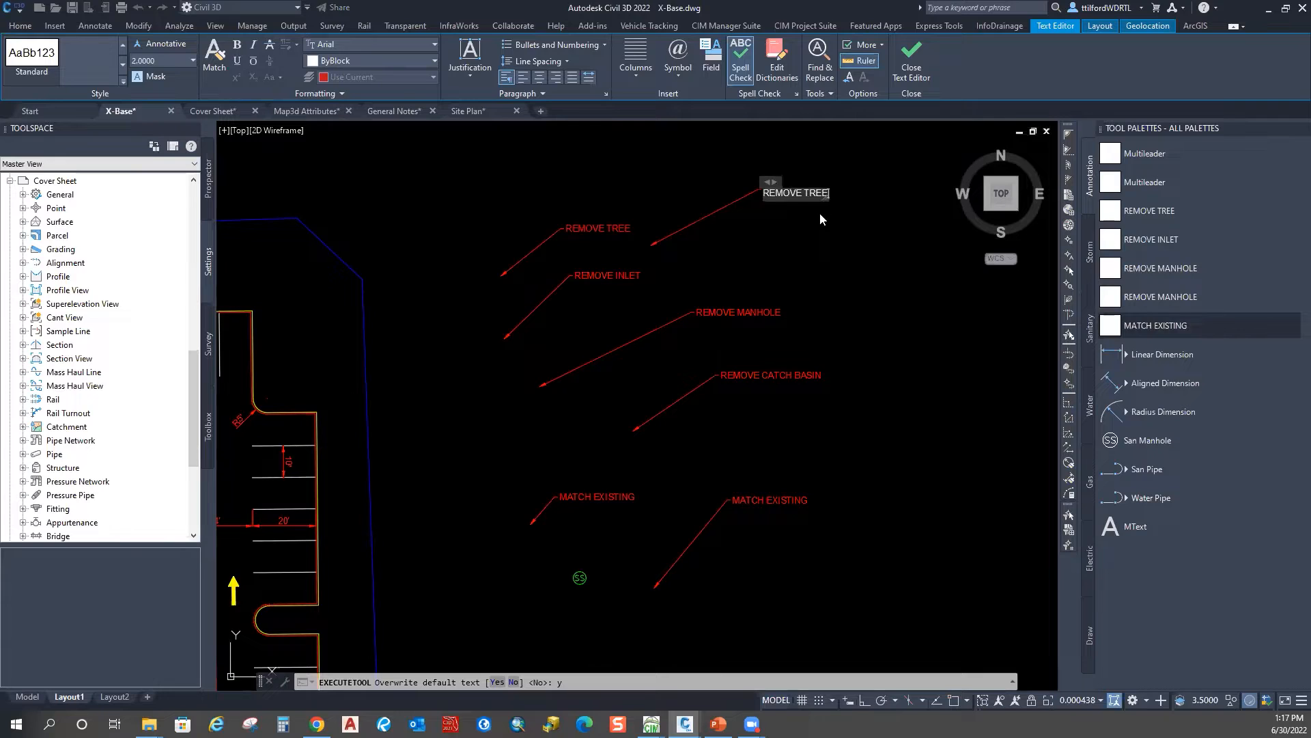
key(Escape)
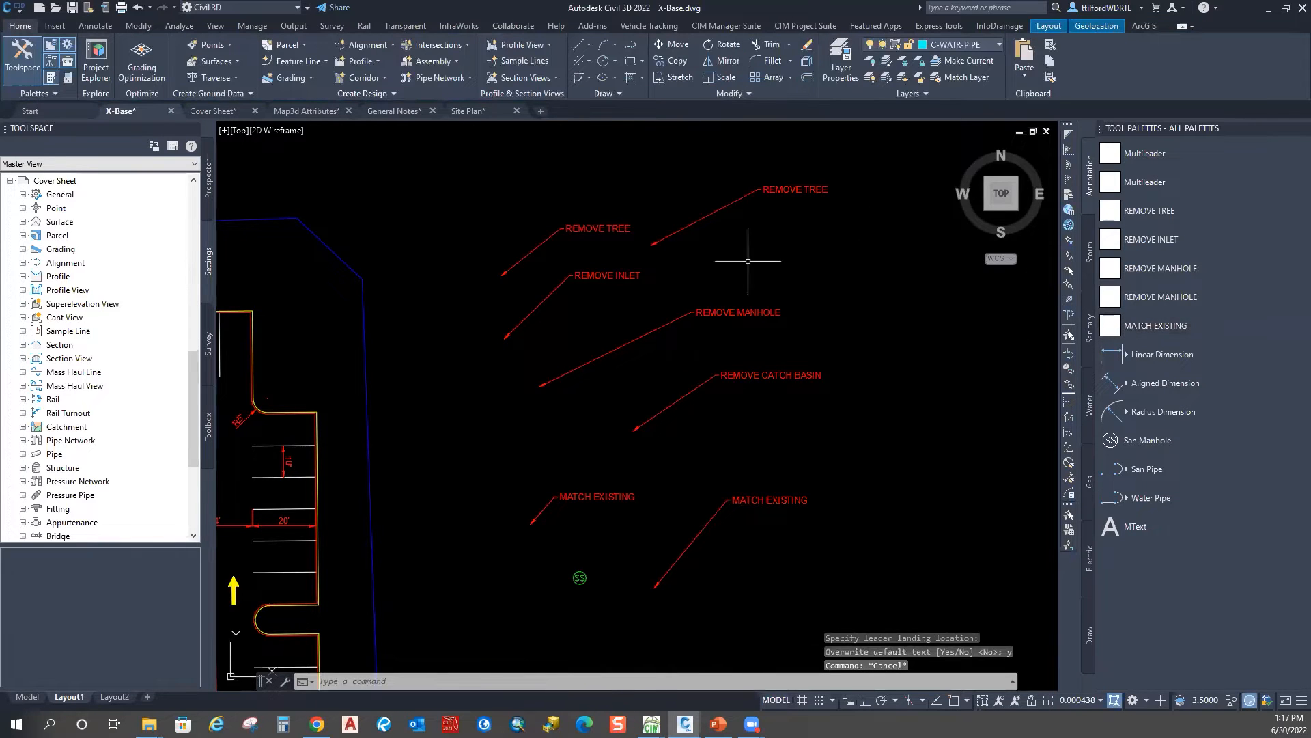
key(Escape)
Step: Pan to the leaders and crossing-select the REMOVE TREE leader, then clear the selection
middle_drag(865, 300, 535, 311)
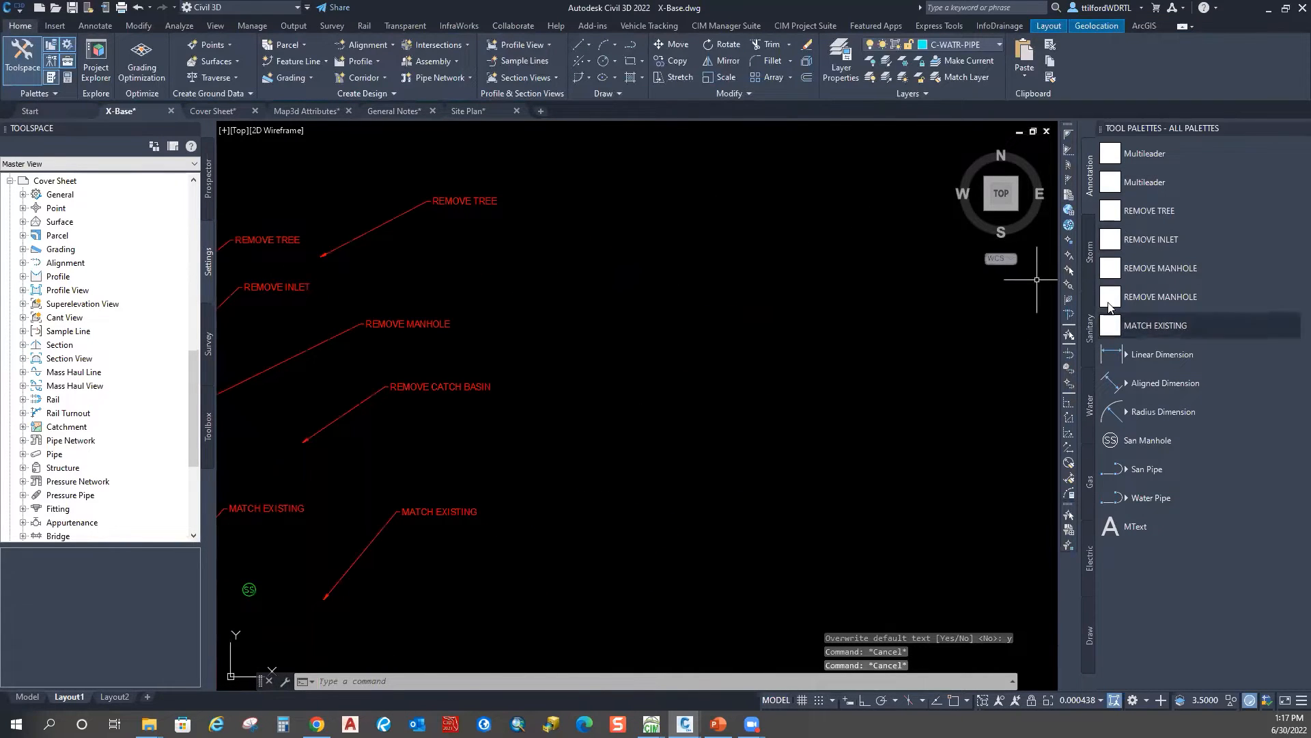
scroll(741, 278, down, 2)
middle_drag(597, 307, 668, 322)
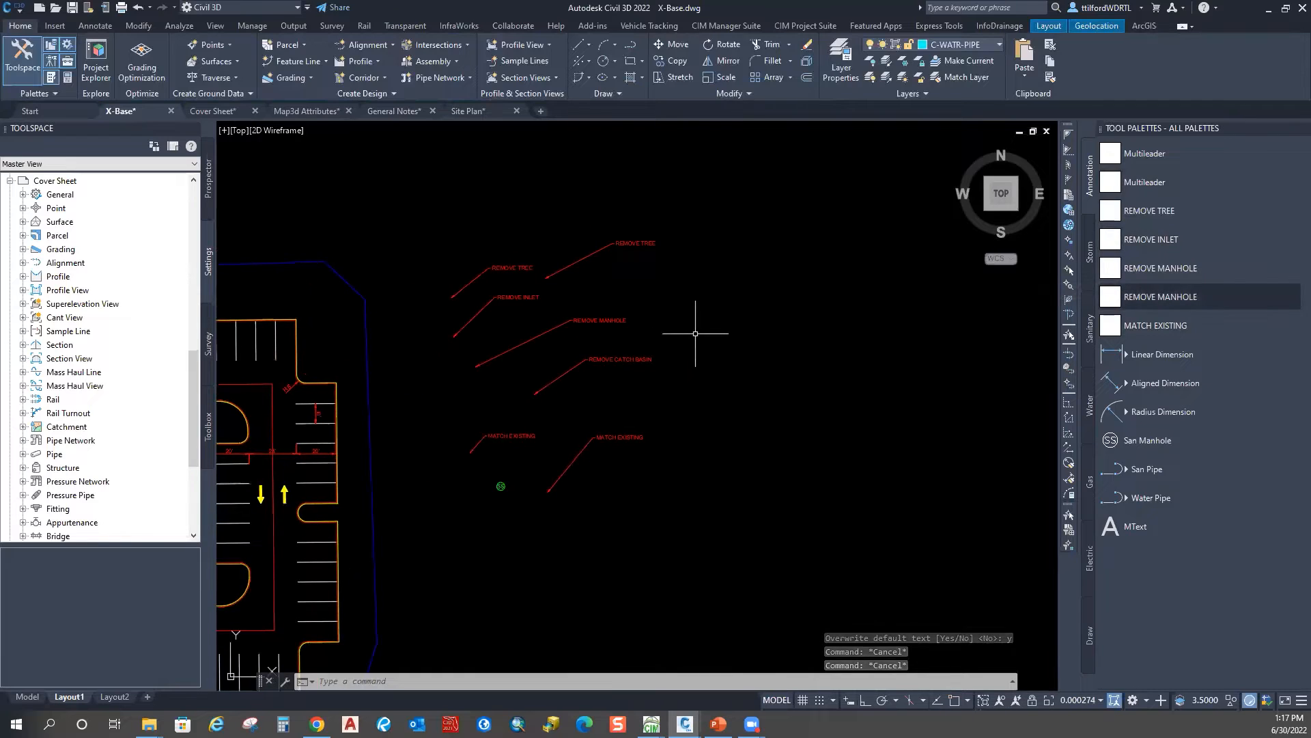
drag(728, 237, 580, 277)
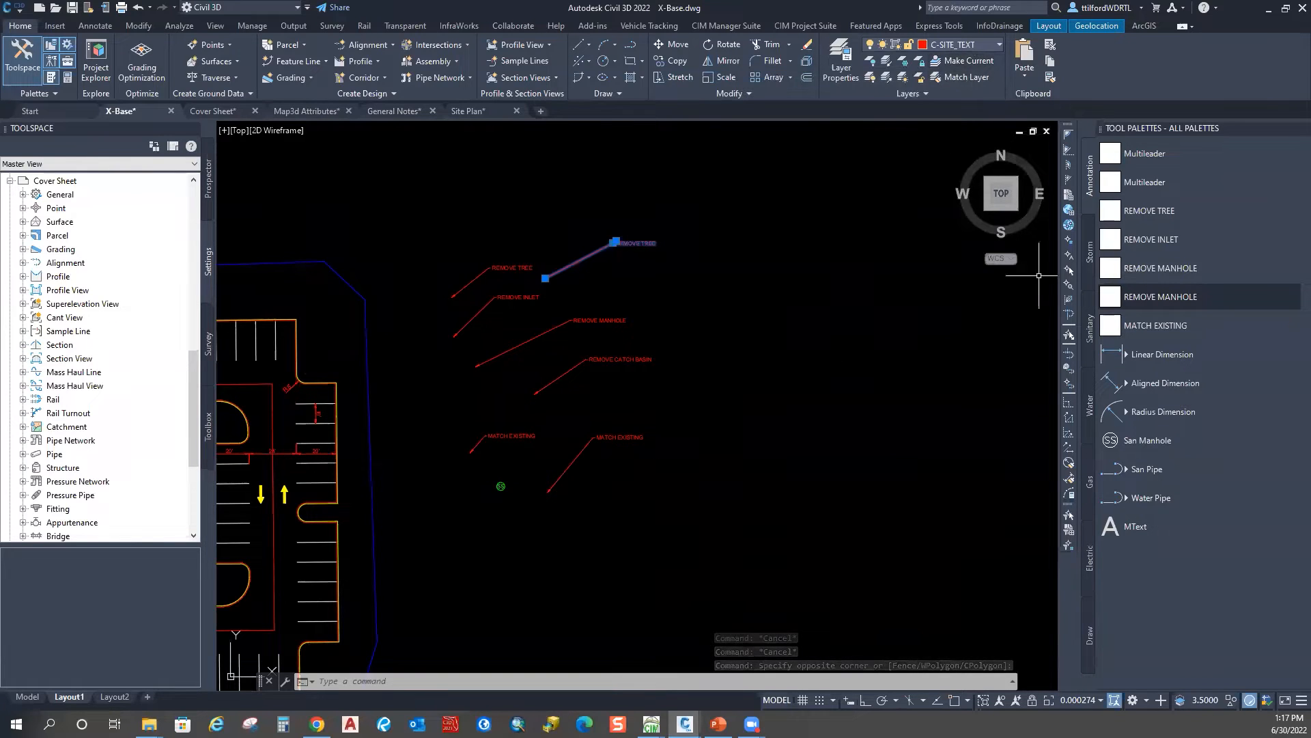
key(Escape)
Step: Start erasing the REMOVE leaders with a window, then abandon the attempt
text(e)
key(Return)
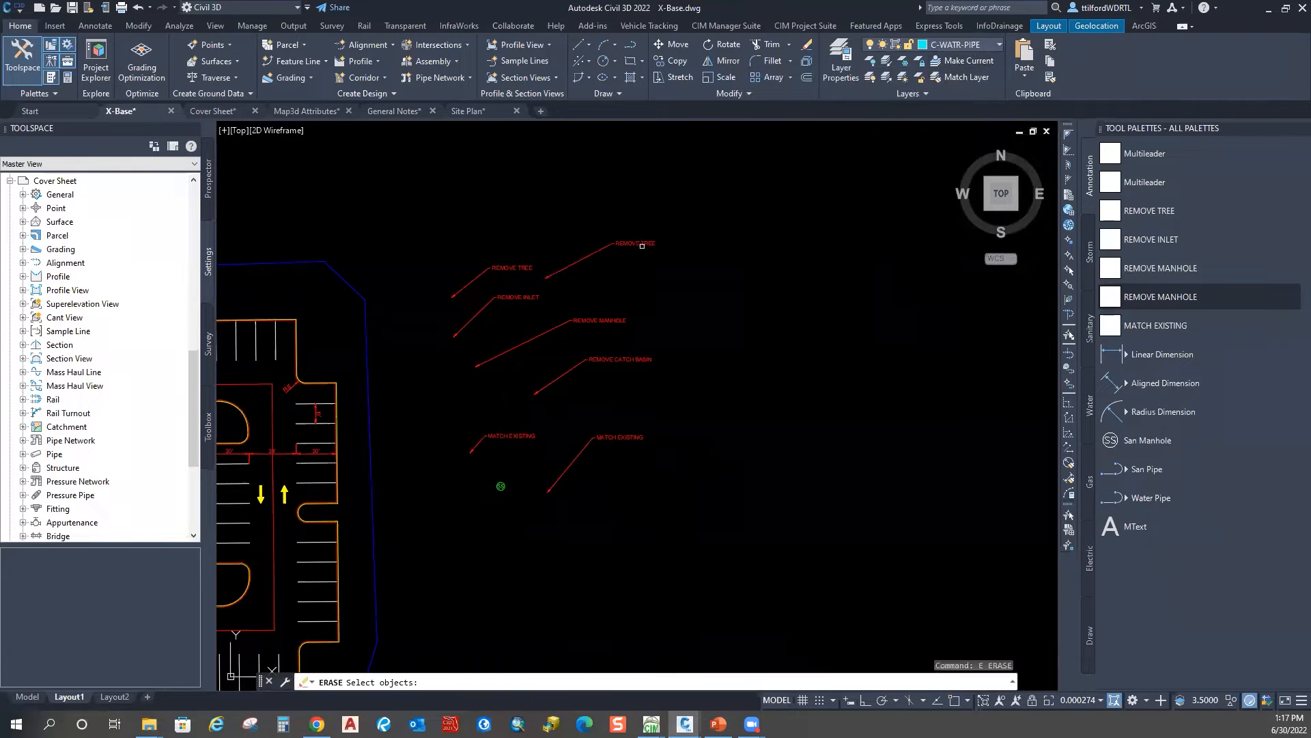
click(781, 240)
click(450, 365)
click(773, 361)
click(651, 463)
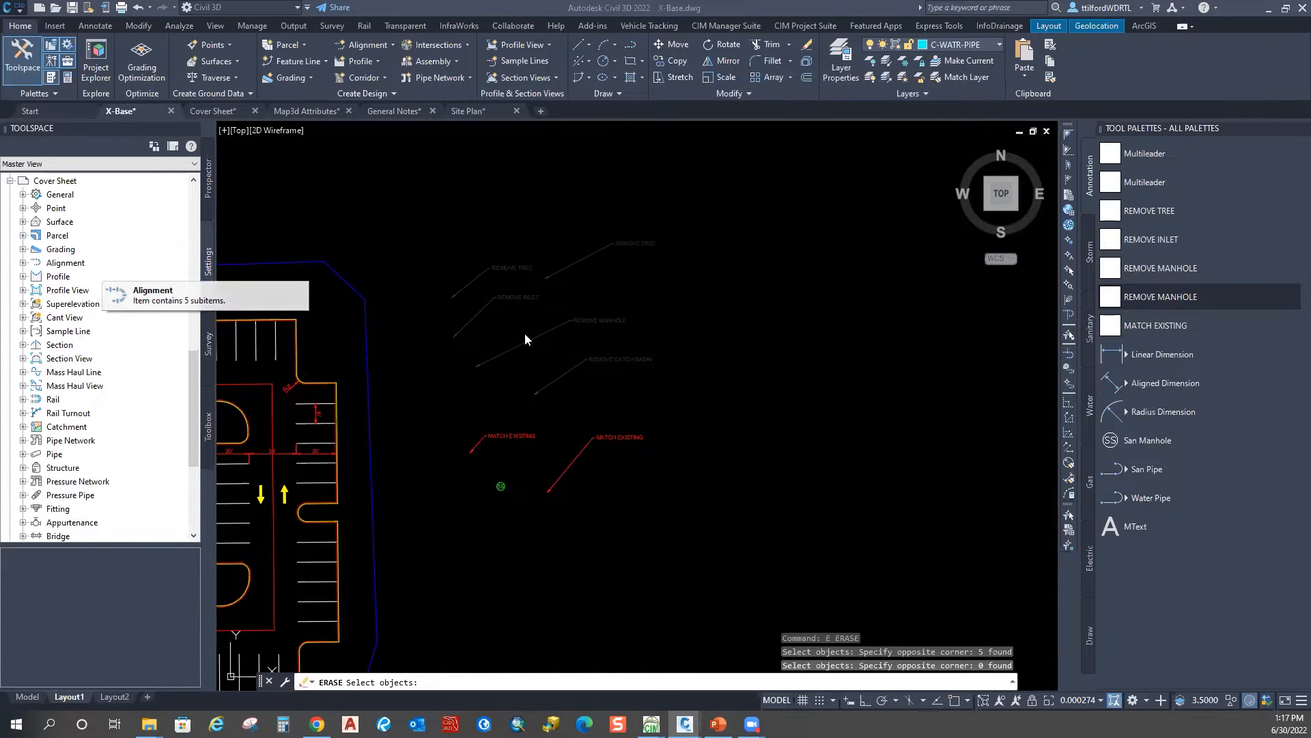
key(Escape)
key(Escape)
key(Escape)
key(Escape)
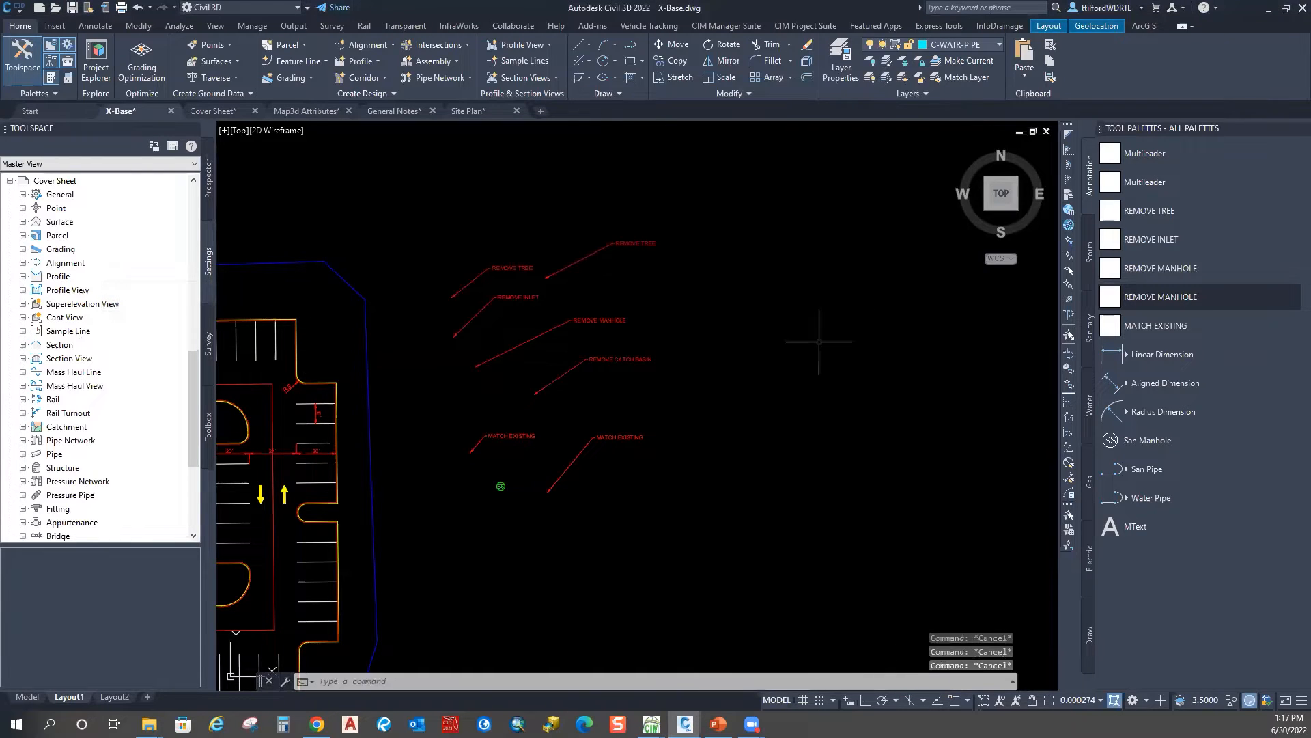
Step: Erase the five REMOVE leaders with a window, keeping the MATCH EXISTING leaders
middle_drag(755, 360, 755, 331)
text(e)
key(Return)
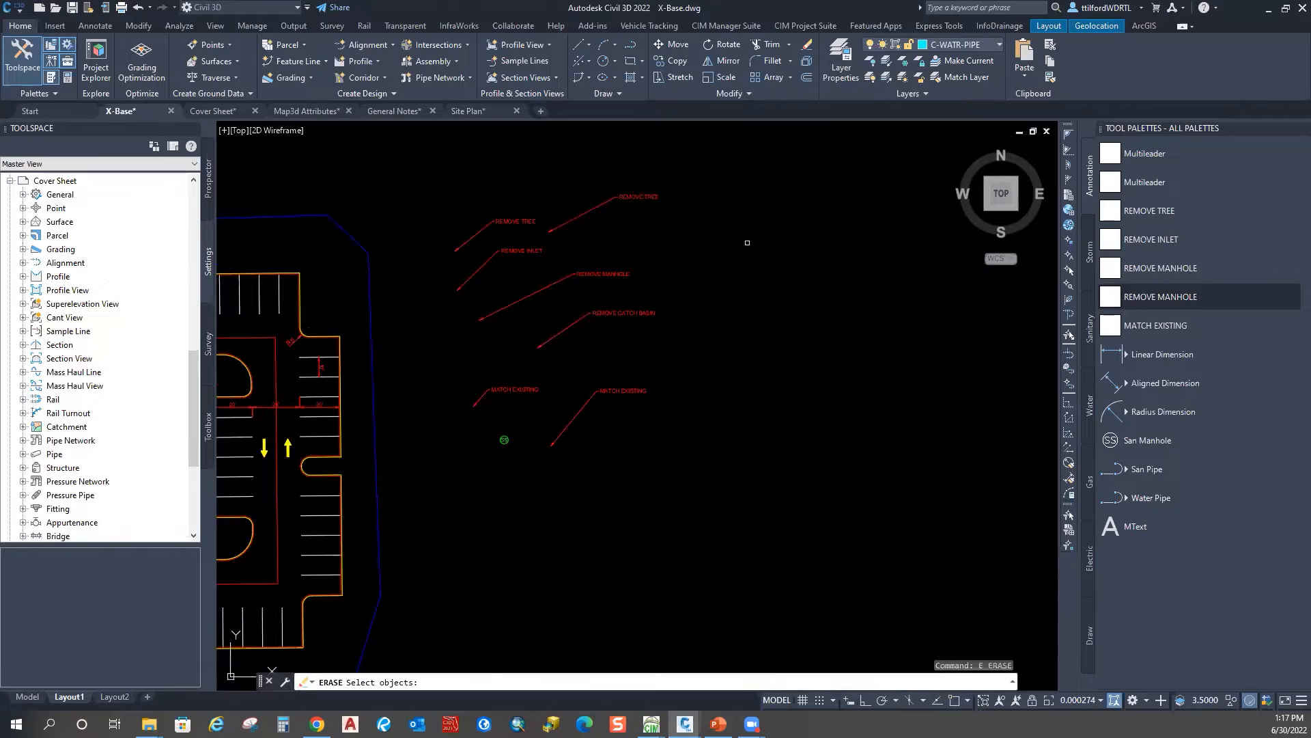
click(766, 181)
key(space)
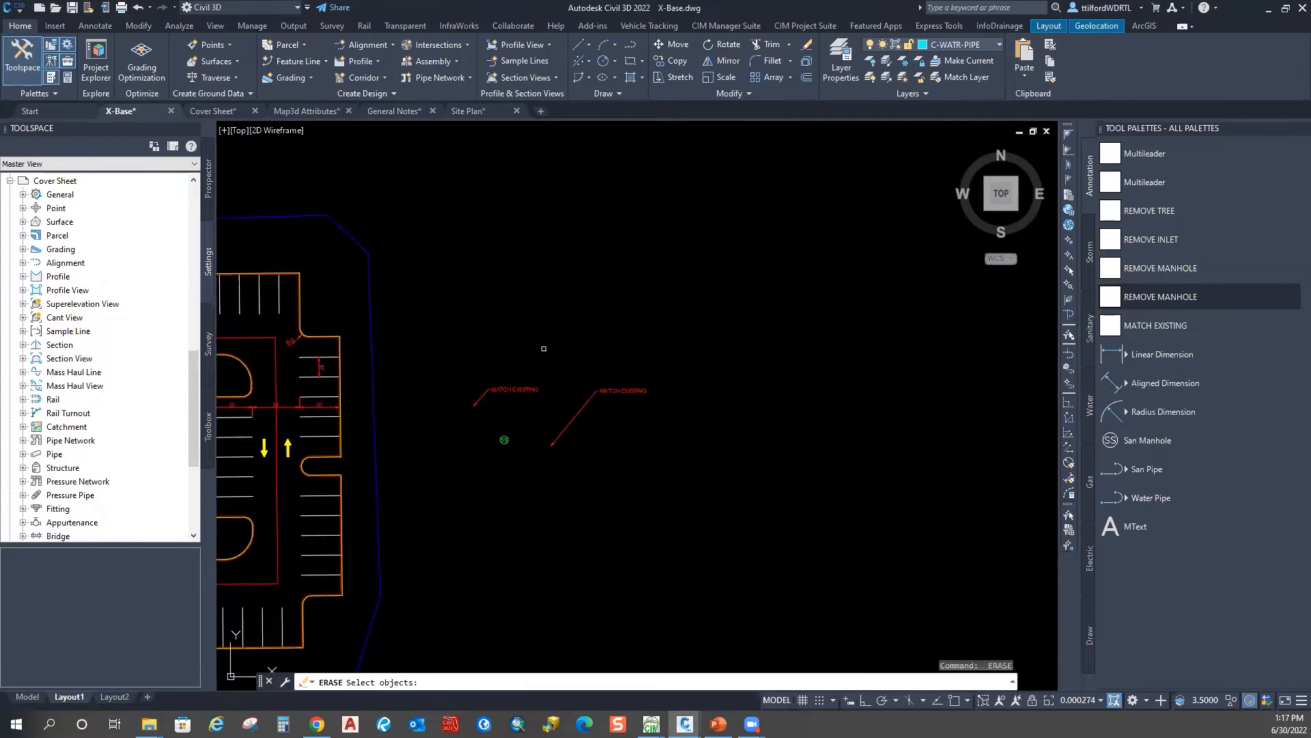
click(545, 369)
click(485, 395)
key(Escape)
Step: Move both MATCH EXISTING leaders up above the site plan
scroll(531, 337, down, 2)
scroll(522, 382, up, 3)
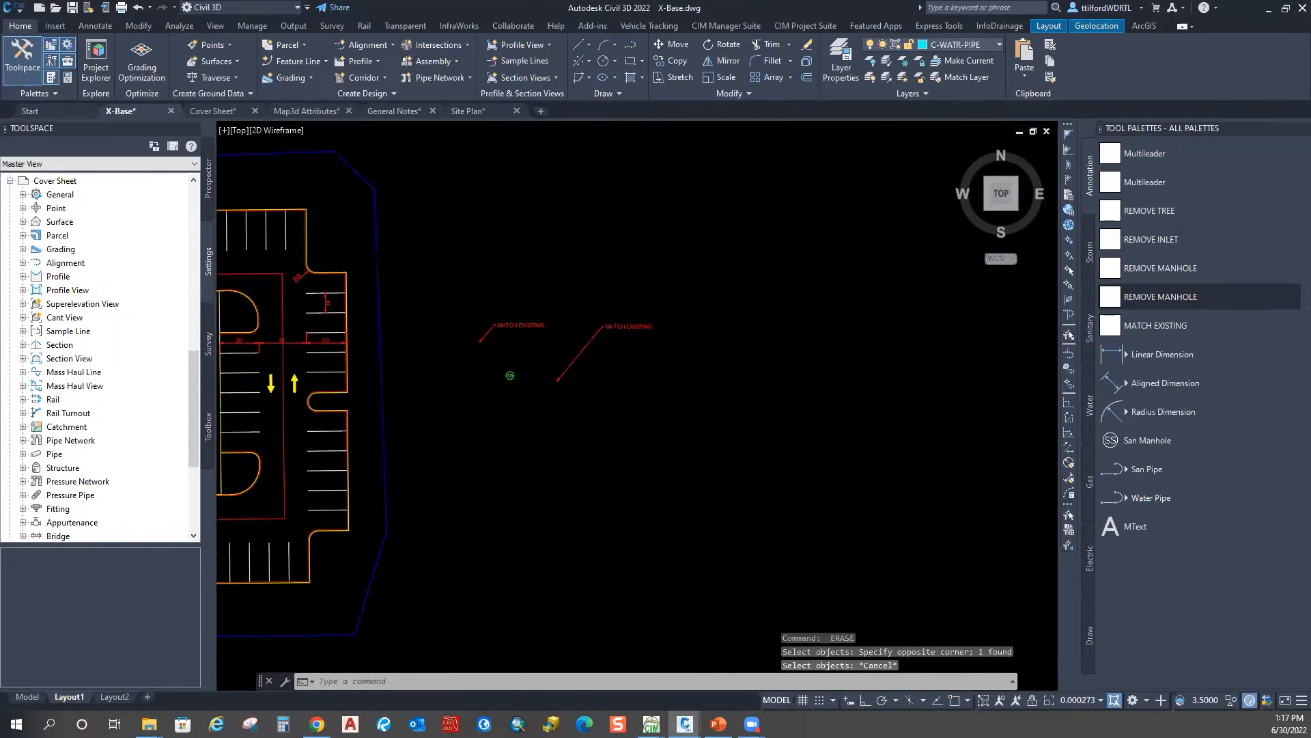
click(731, 278)
click(451, 342)
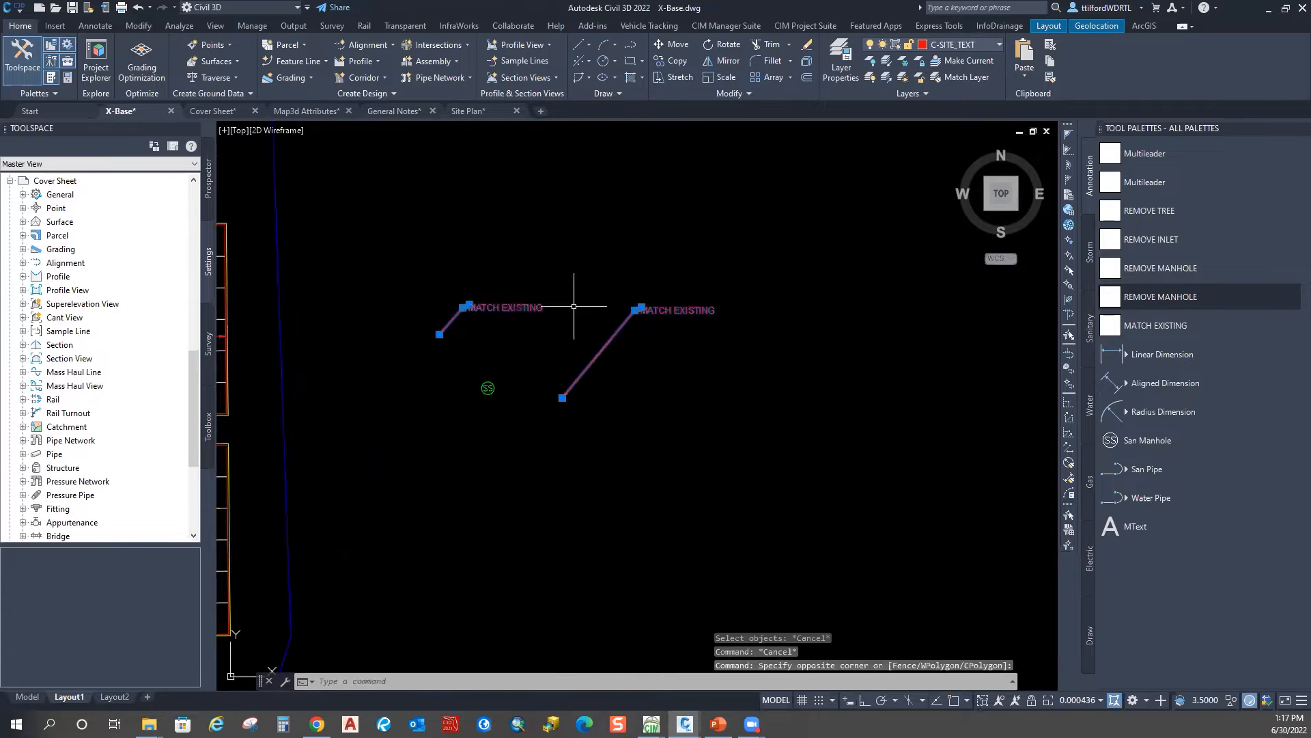
text(m)
key(space)
click(615, 322)
scroll(572, 280, down, 4)
middle_drag(573, 284, 604, 414)
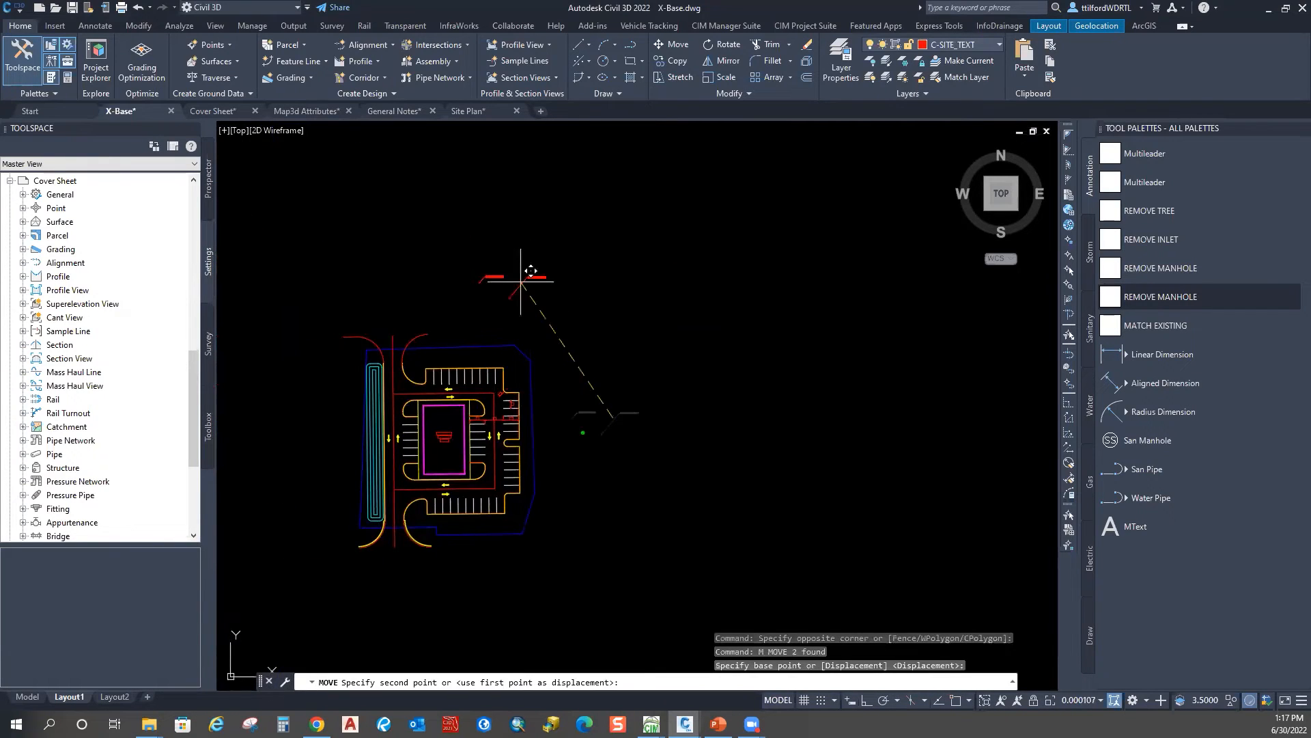
click(506, 246)
key(Escape)
Step: Check the existing 20' stall dimension and bring the right stall row and manhole into view
scroll(380, 426, up, 8)
click(683, 365)
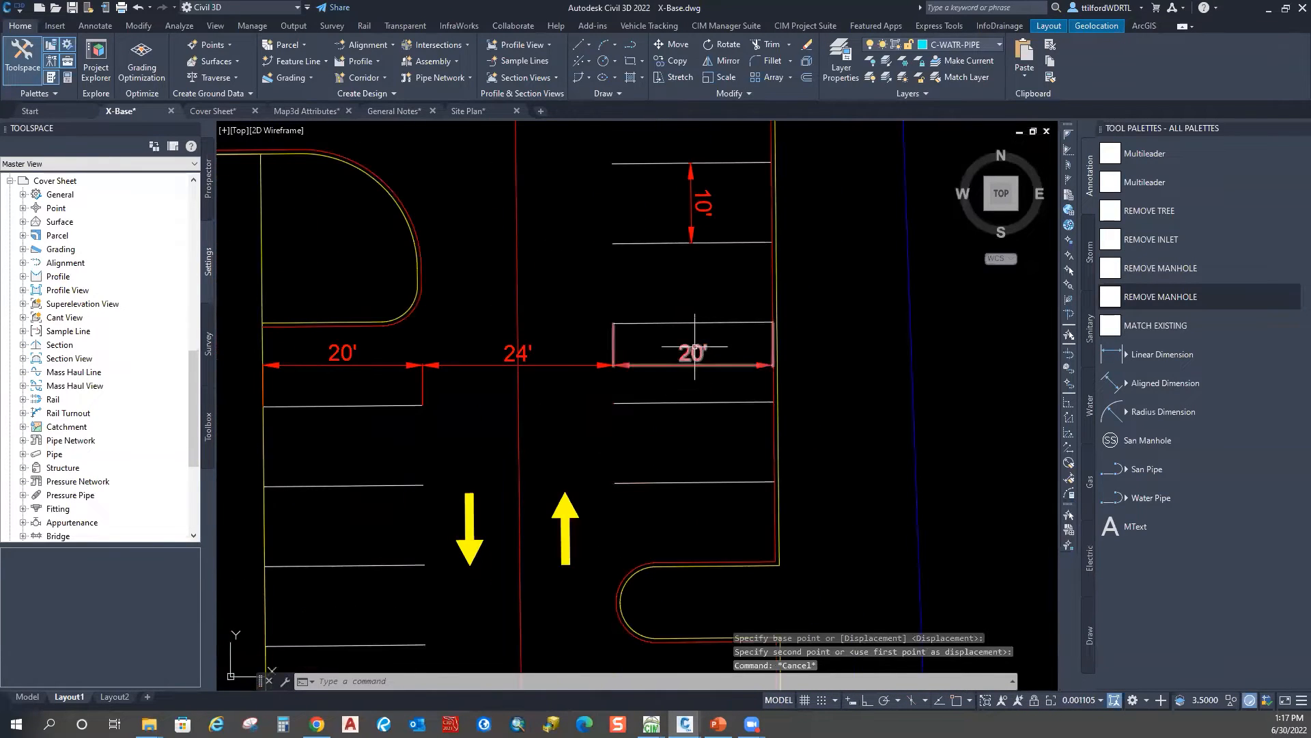
key(Escape)
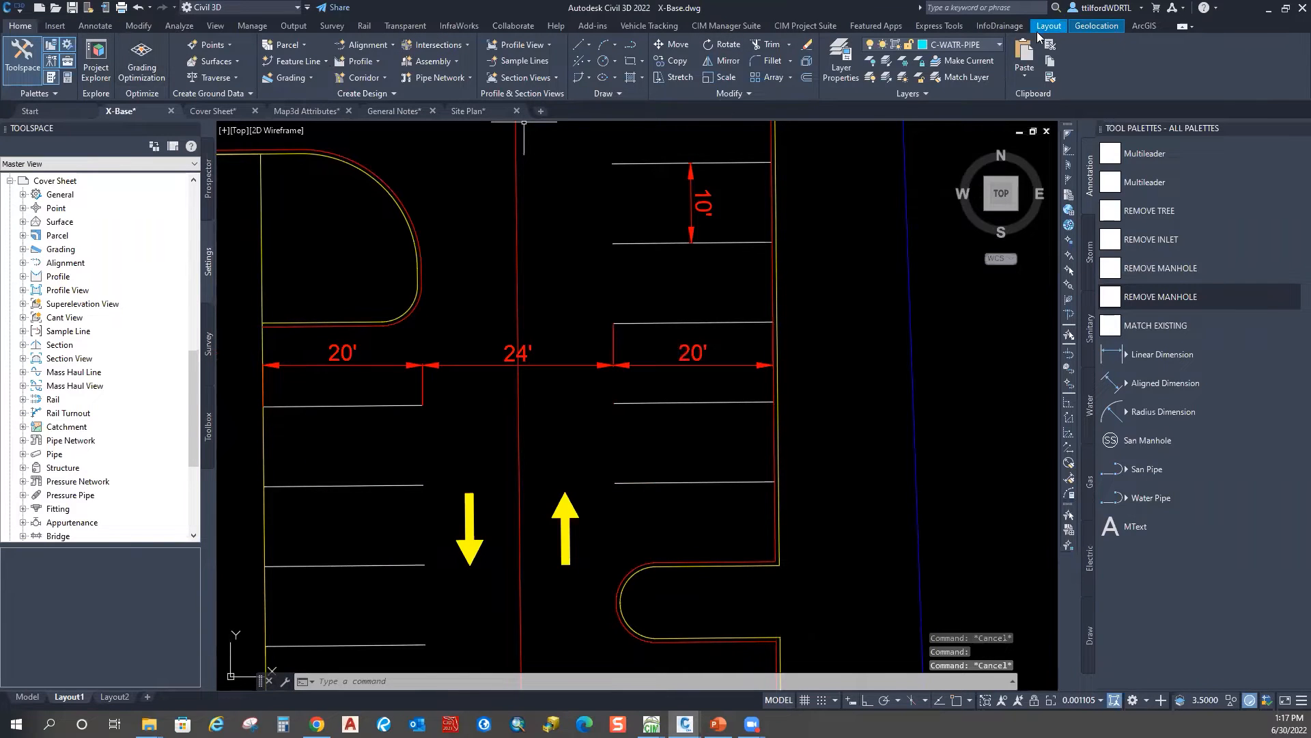
scroll(777, 300, down, 2)
middle_drag(866, 368, 653, 354)
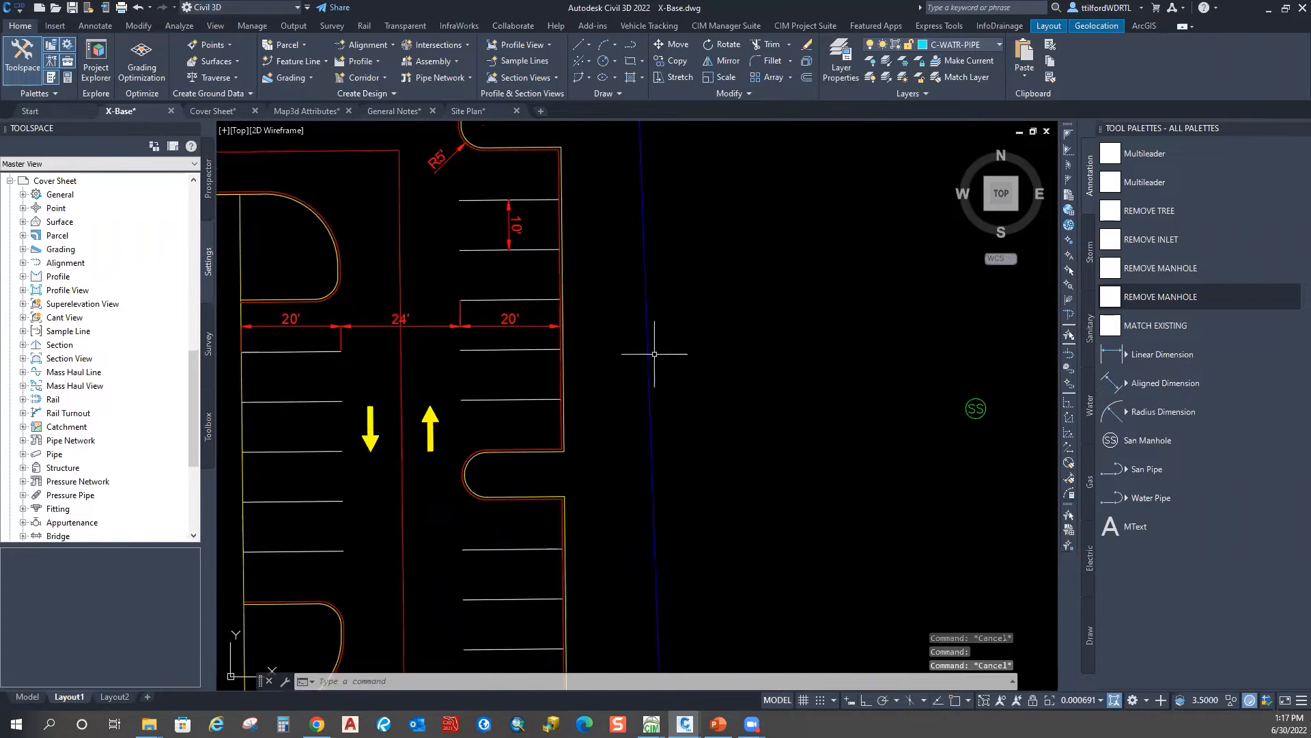
Step: Add a 20' linear dimension across the right-hand stall lines using Endpoint snaps
click(1182, 354)
middle_drag(546, 445, 566, 396)
shift+right_click(490, 303)
click(526, 400)
click(482, 351)
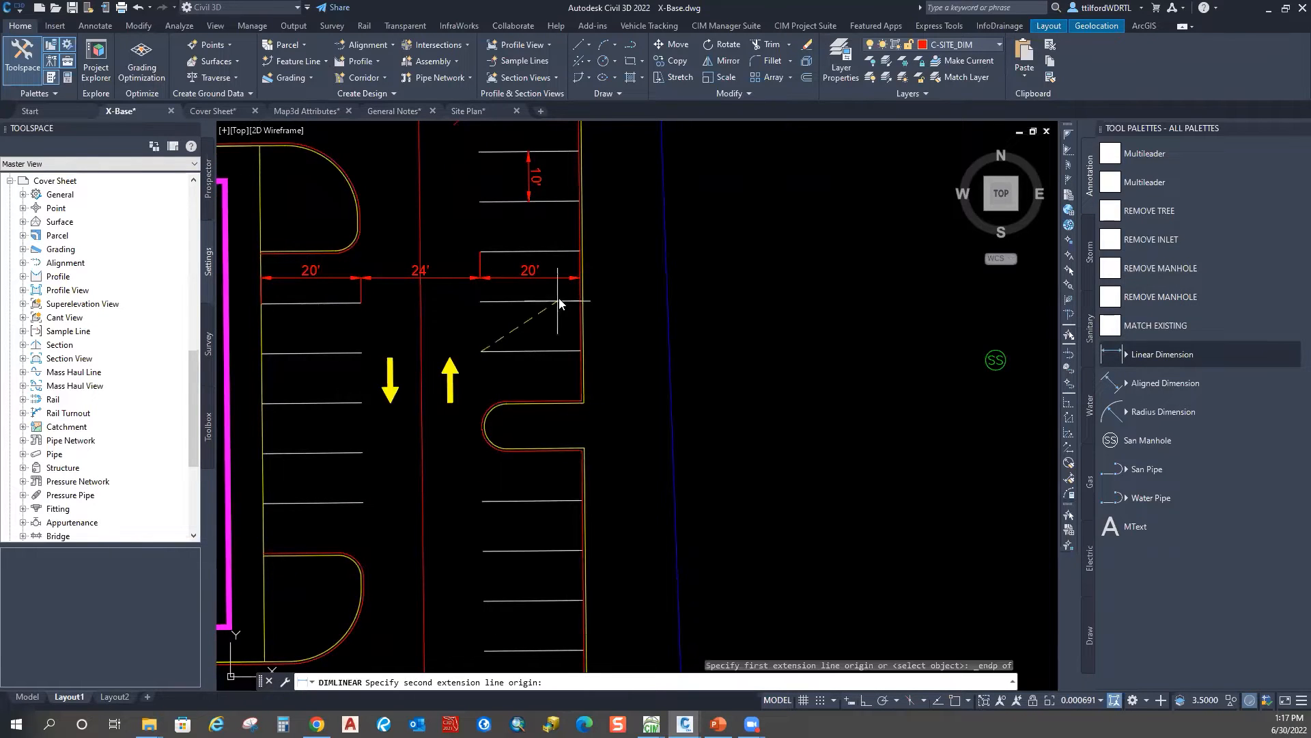
shift+right_click(554, 295)
click(591, 394)
click(578, 351)
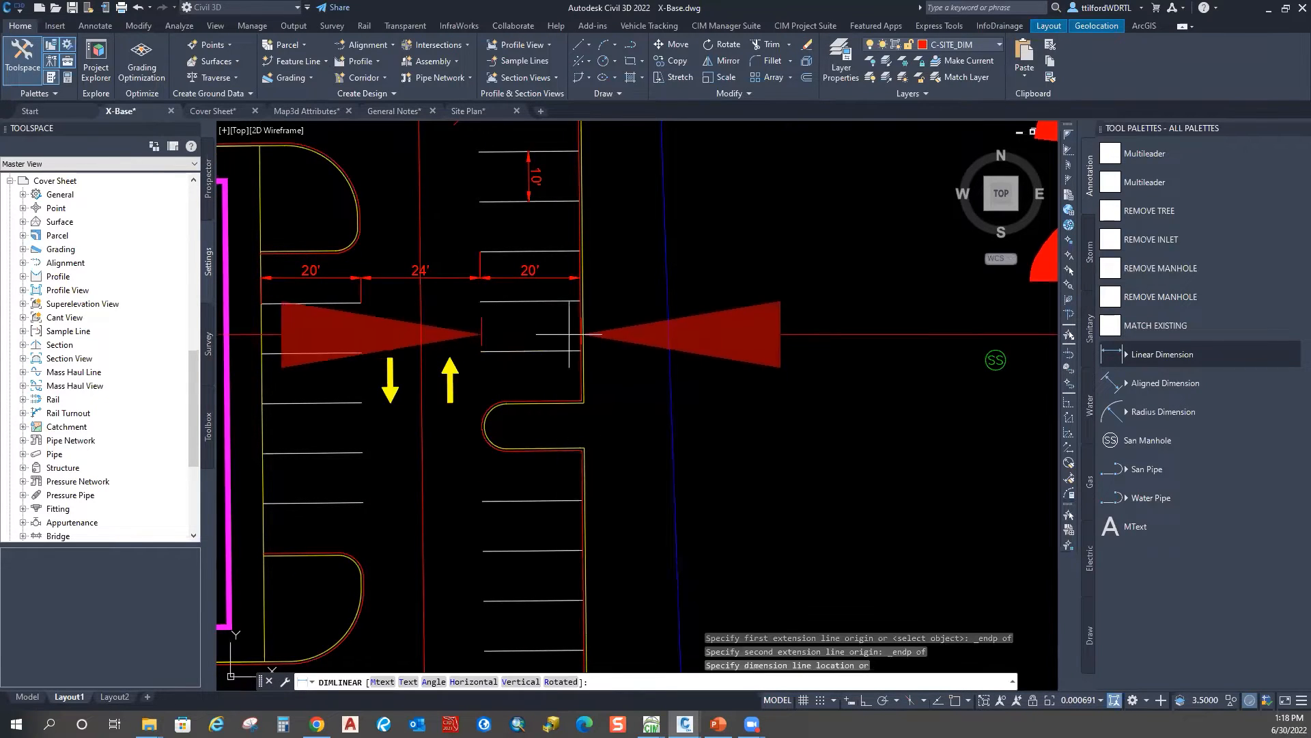
click(569, 335)
key(Escape)
key(Escape)
Step: Match the new dimension's properties to the existing 20' stall dimension
text(ma)
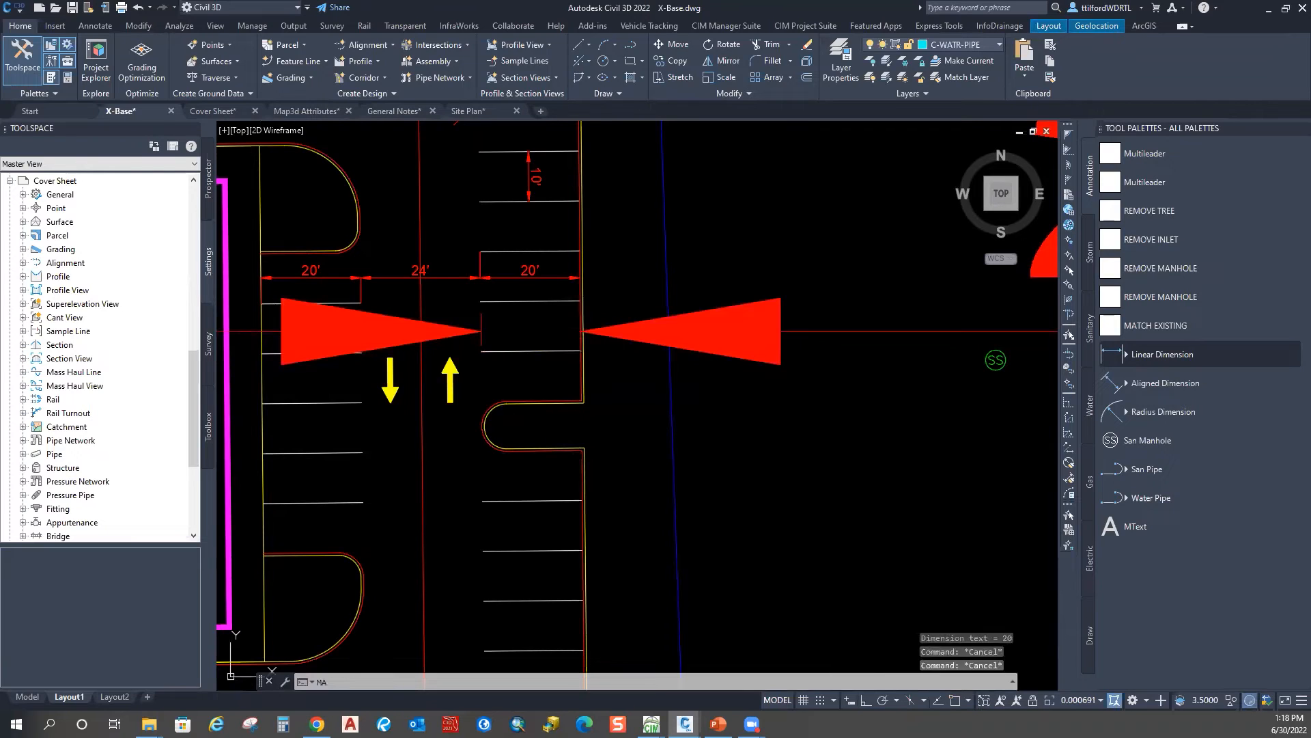
key(Return)
click(550, 276)
click(625, 300)
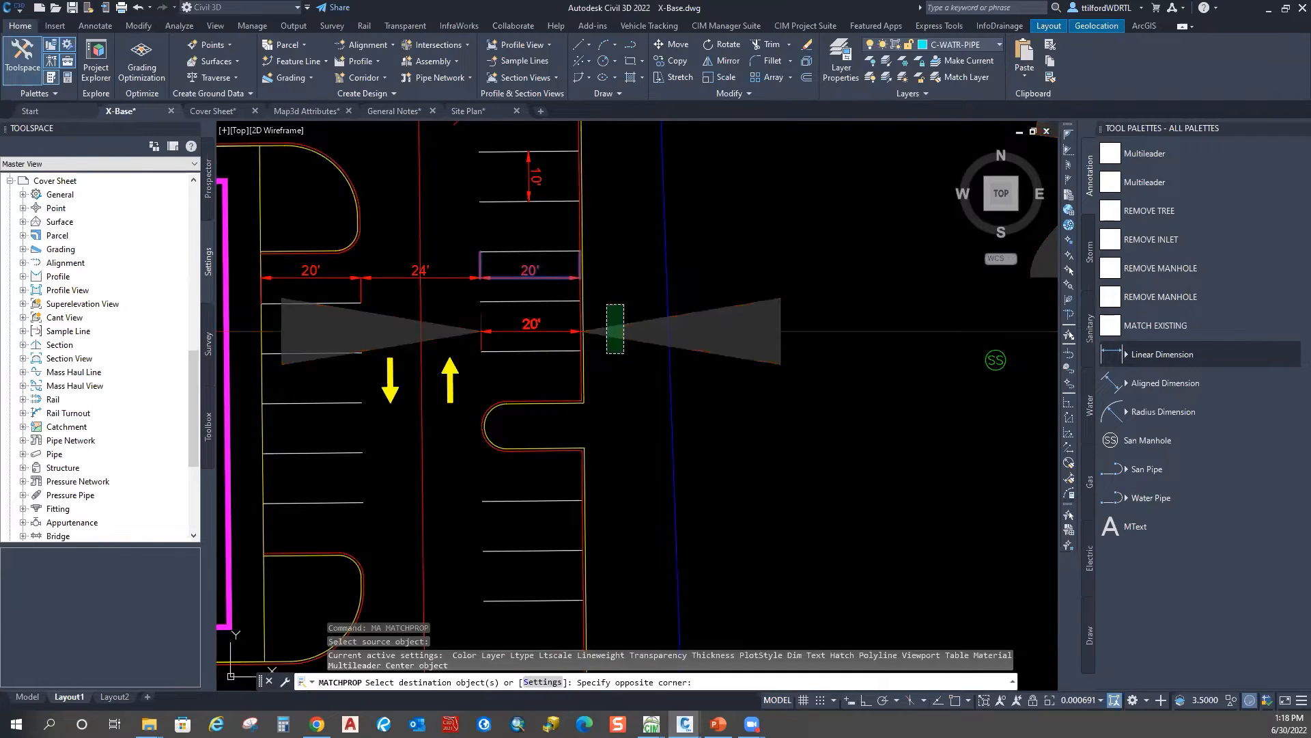
click(606, 354)
key(Escape)
Step: Try an aligned dimension along the right stall row, then cancel it
middle_drag(548, 377, 604, 398)
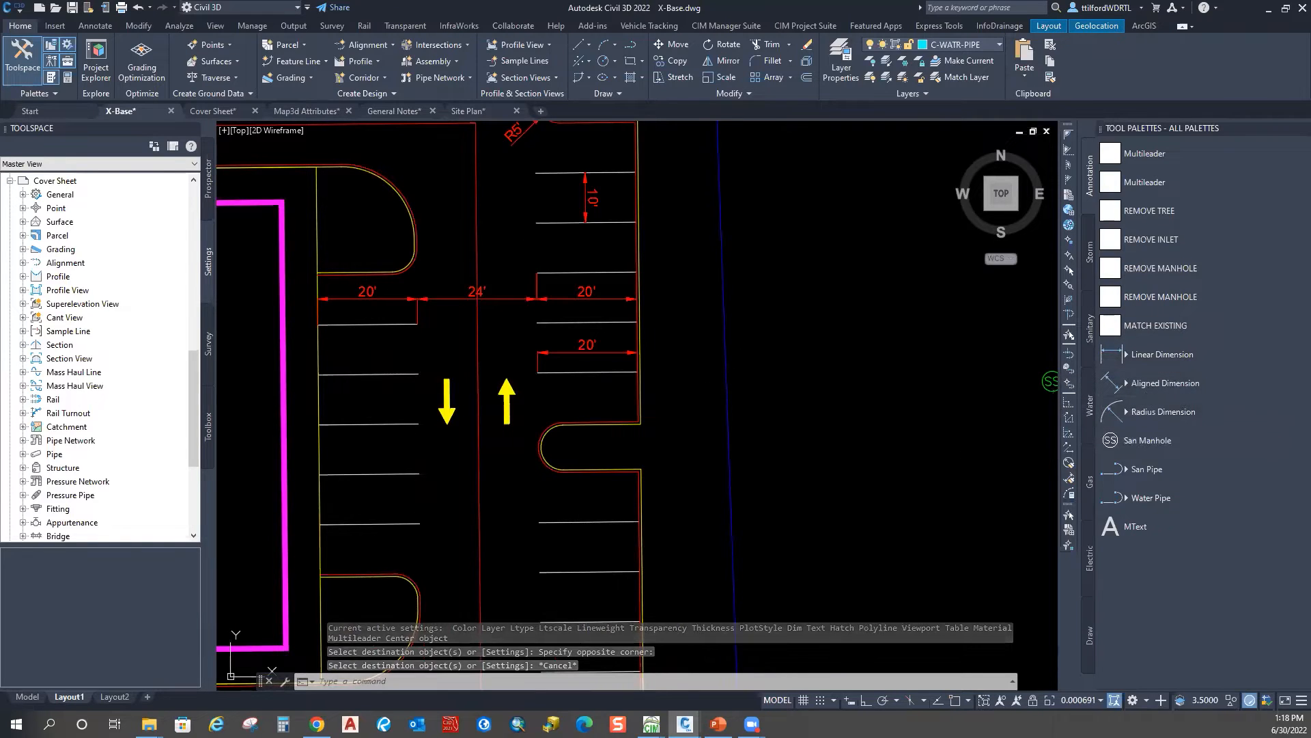
click(1148, 384)
click(683, 354)
click(815, 356)
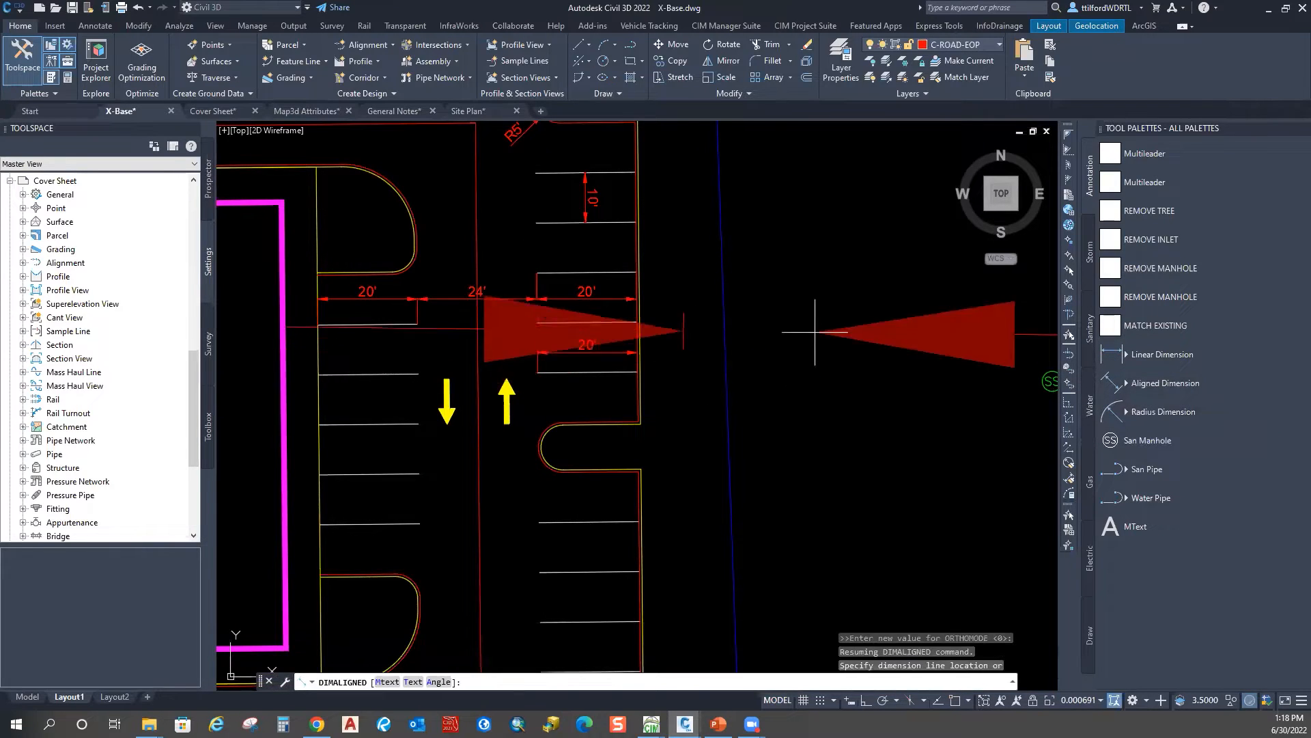
key(Escape)
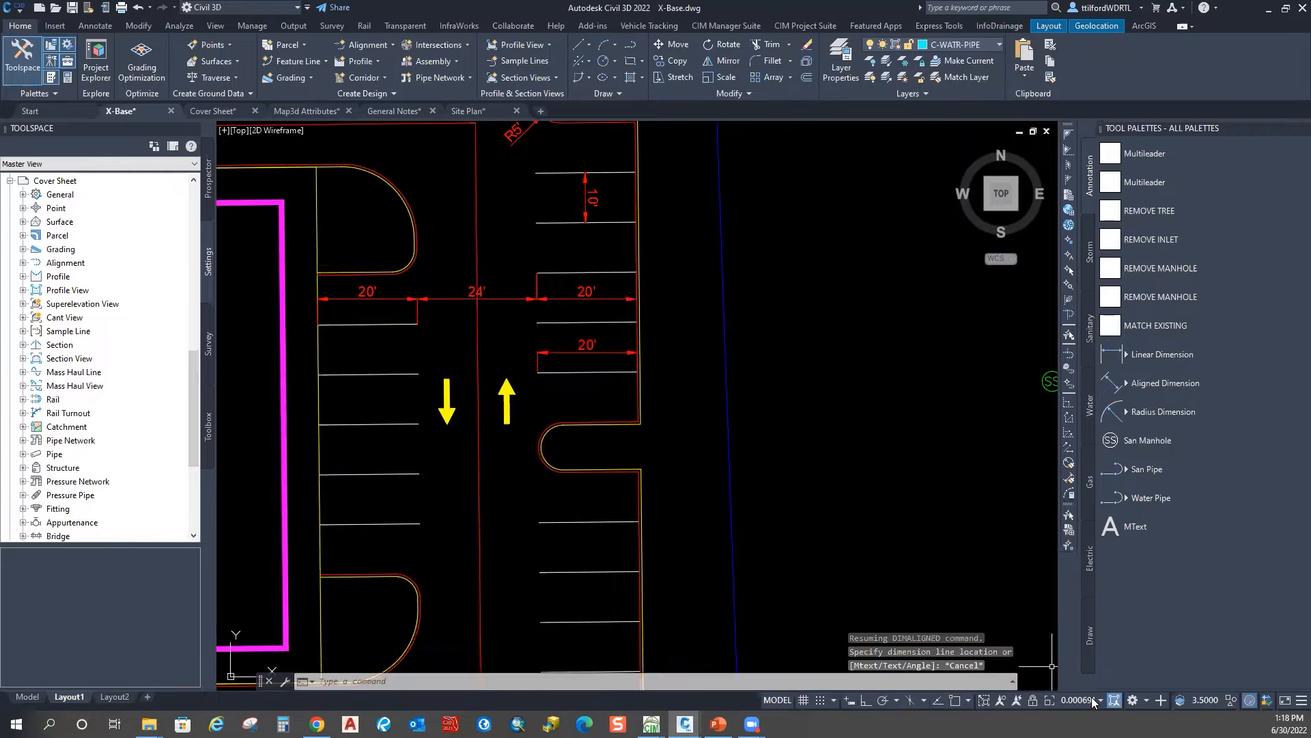
Step: Set the annotation scale to 1:40
click(1091, 698)
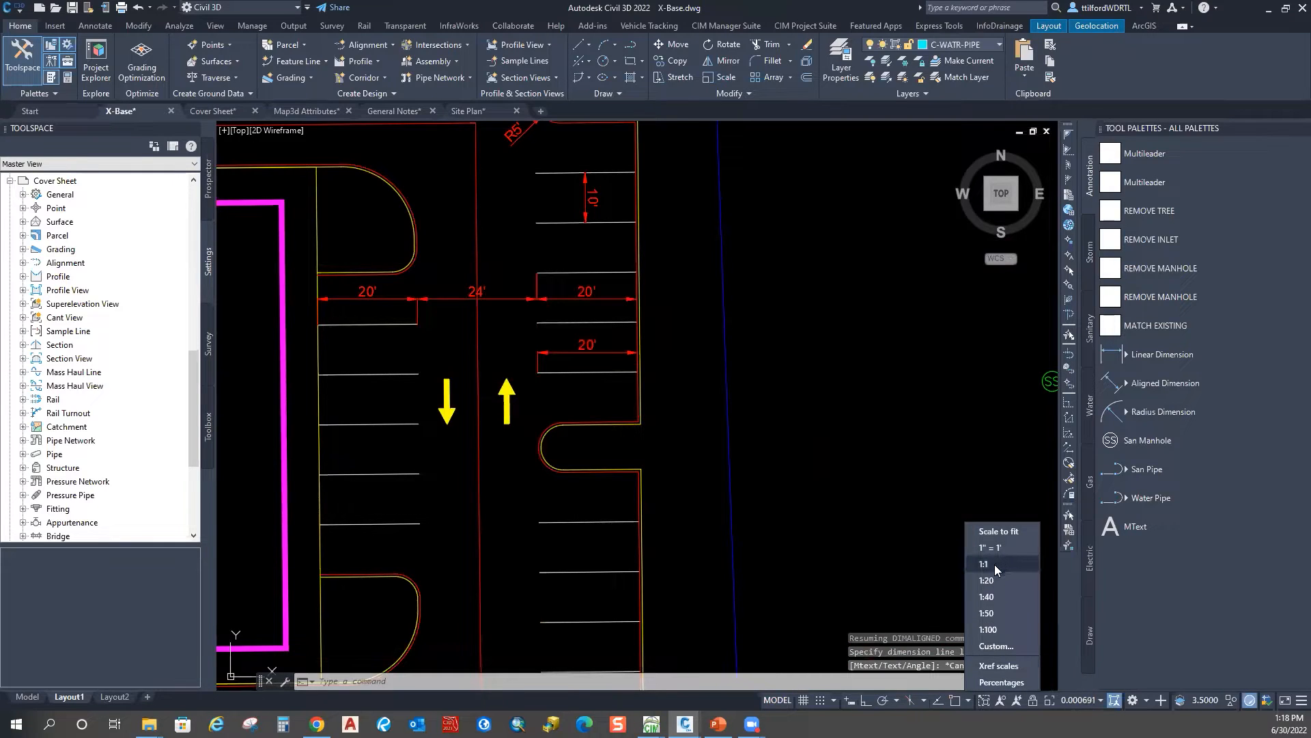
click(990, 596)
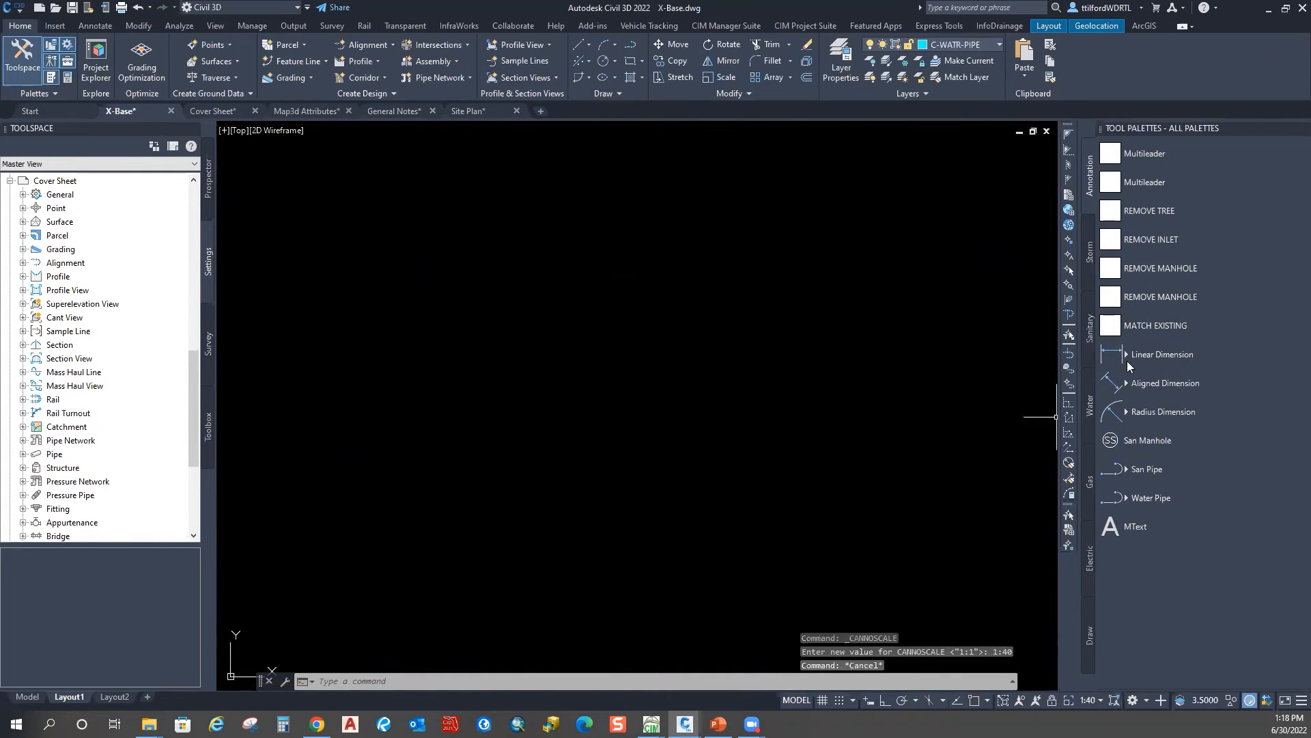
key(Escape)
key(Escape)
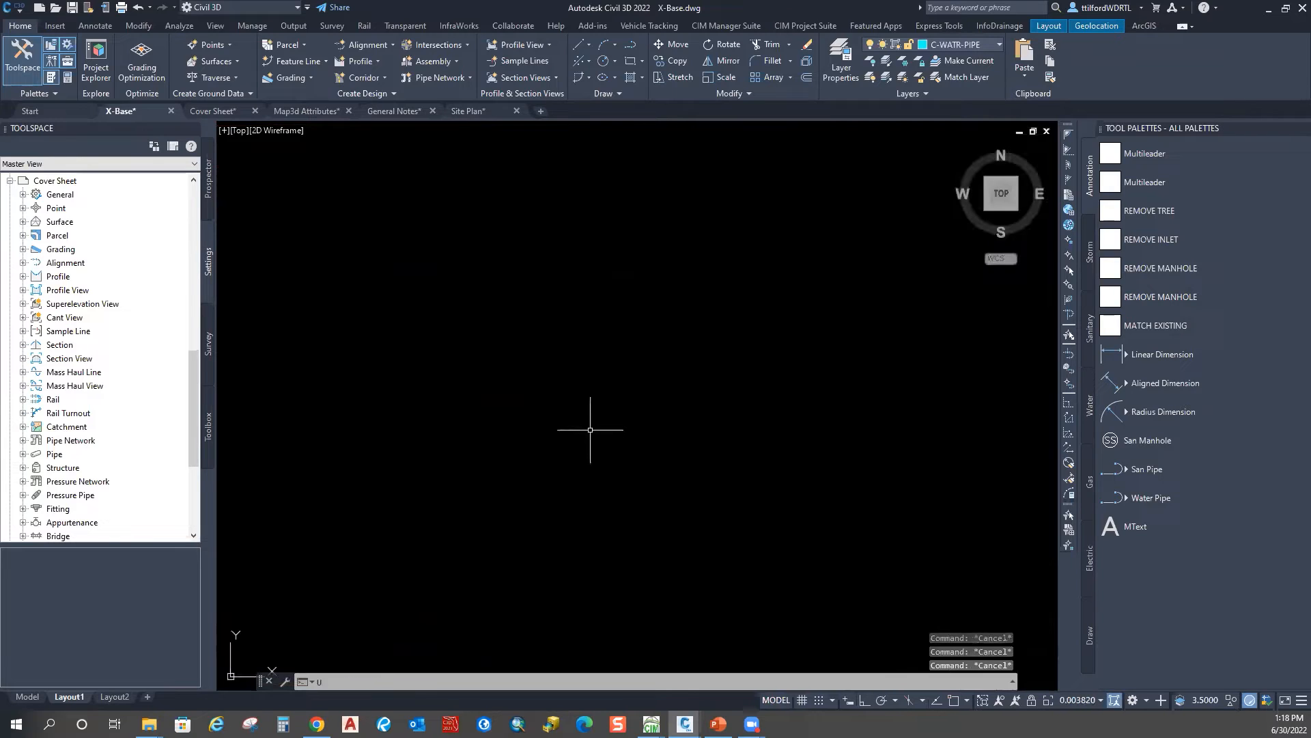
text(u)
key(Return)
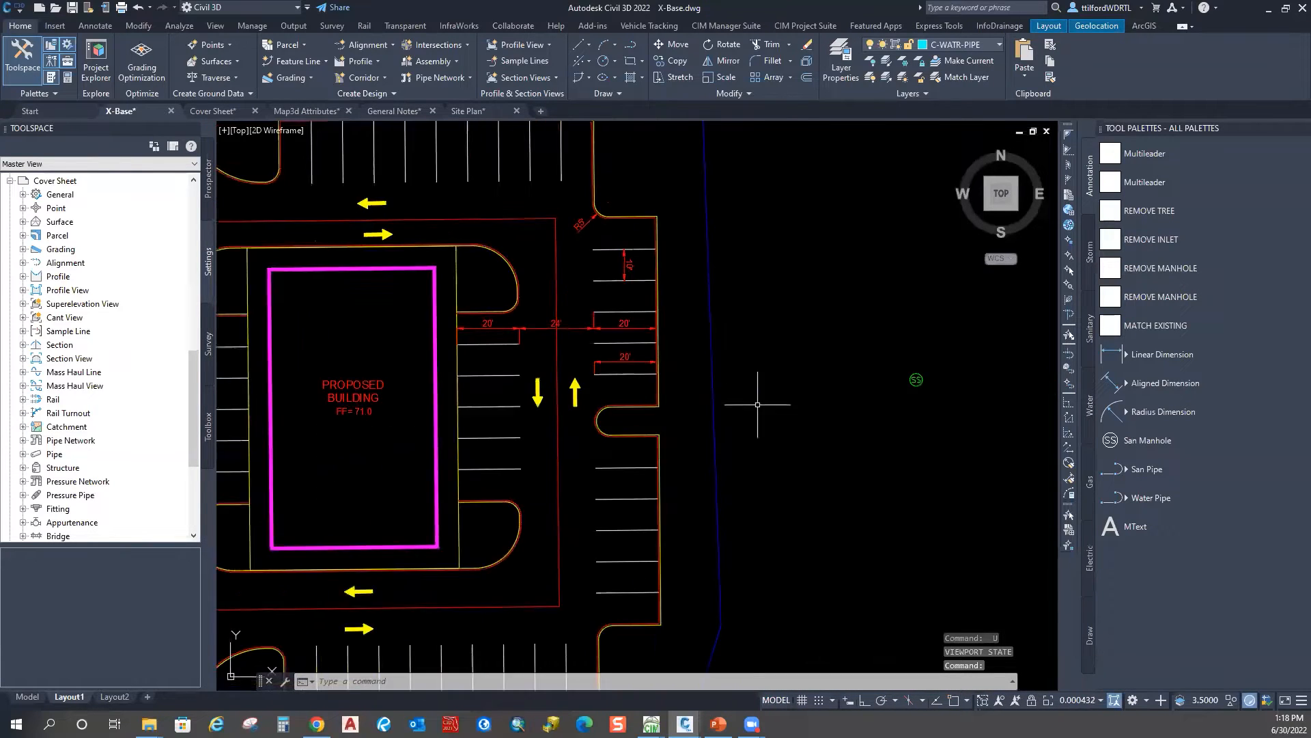
middle_drag(712, 394, 635, 417)
key(Escape)
click(1086, 701)
click(28, 696)
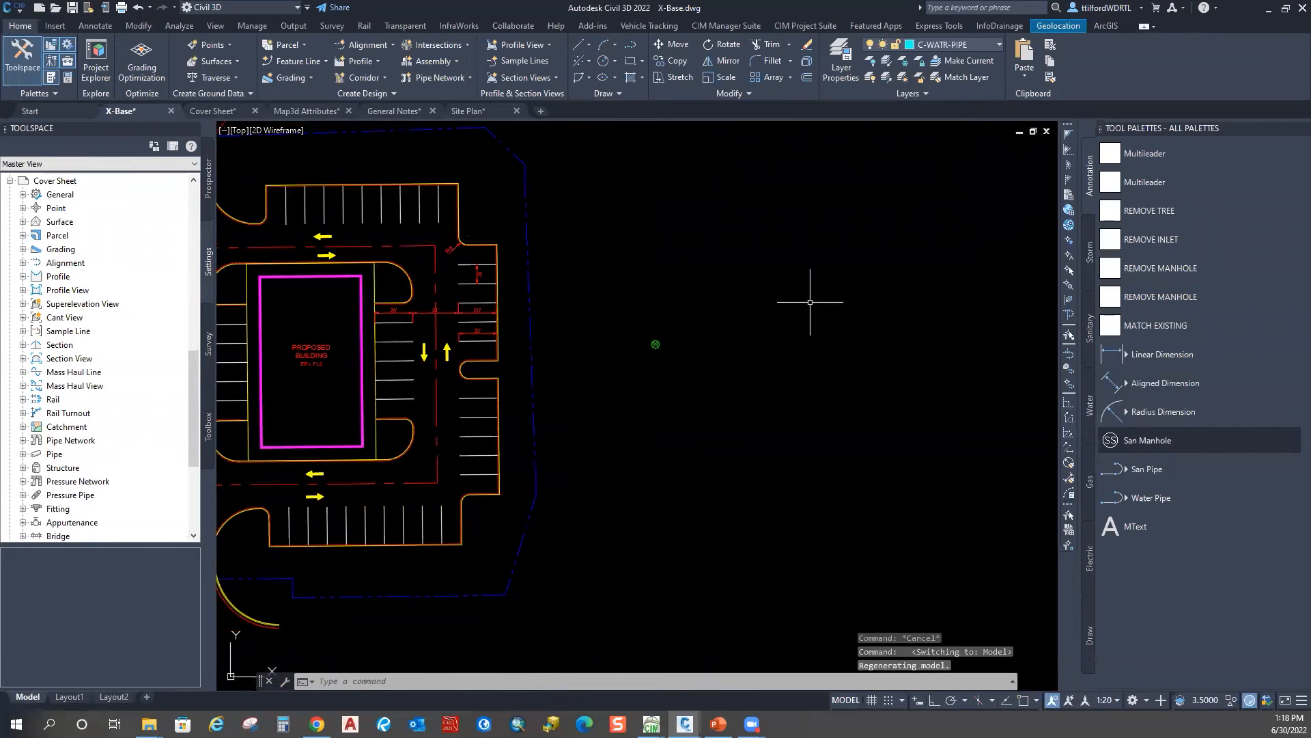
scroll(629, 360, up, 5)
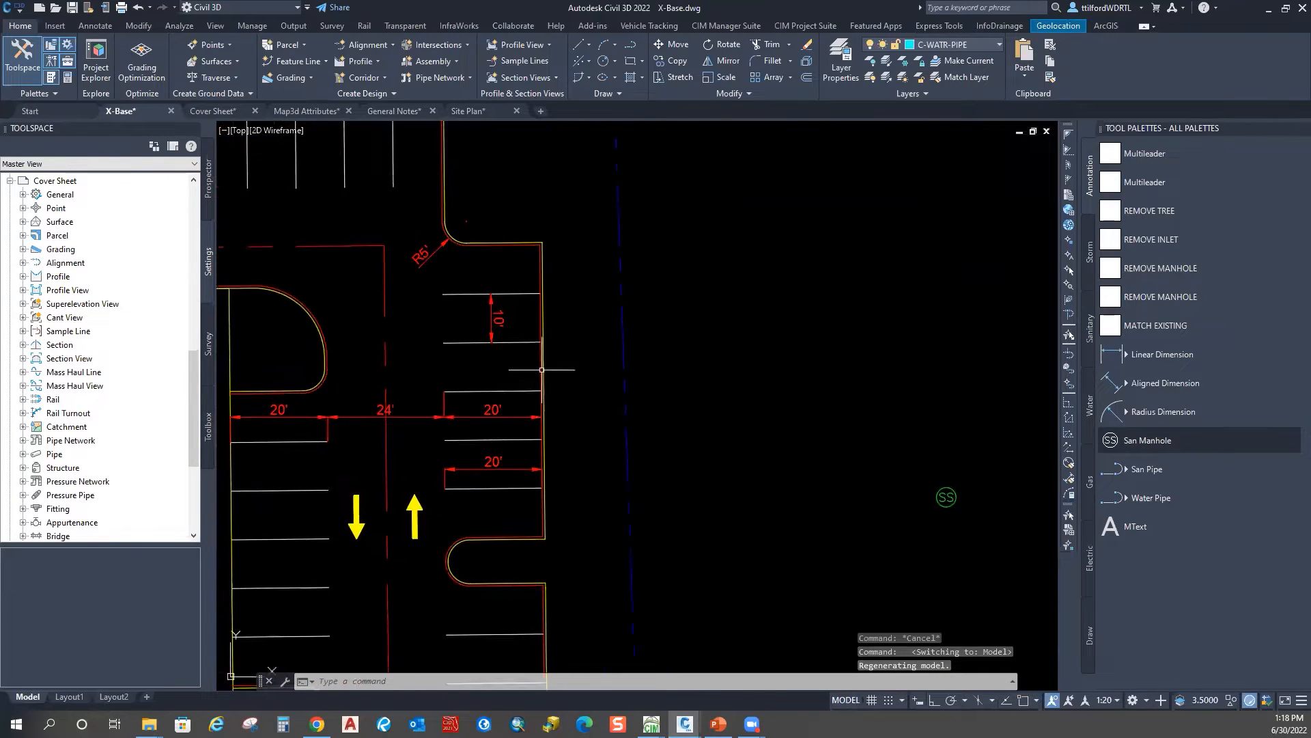
scroll(541, 370, down, 4)
scroll(691, 366, down, 8)
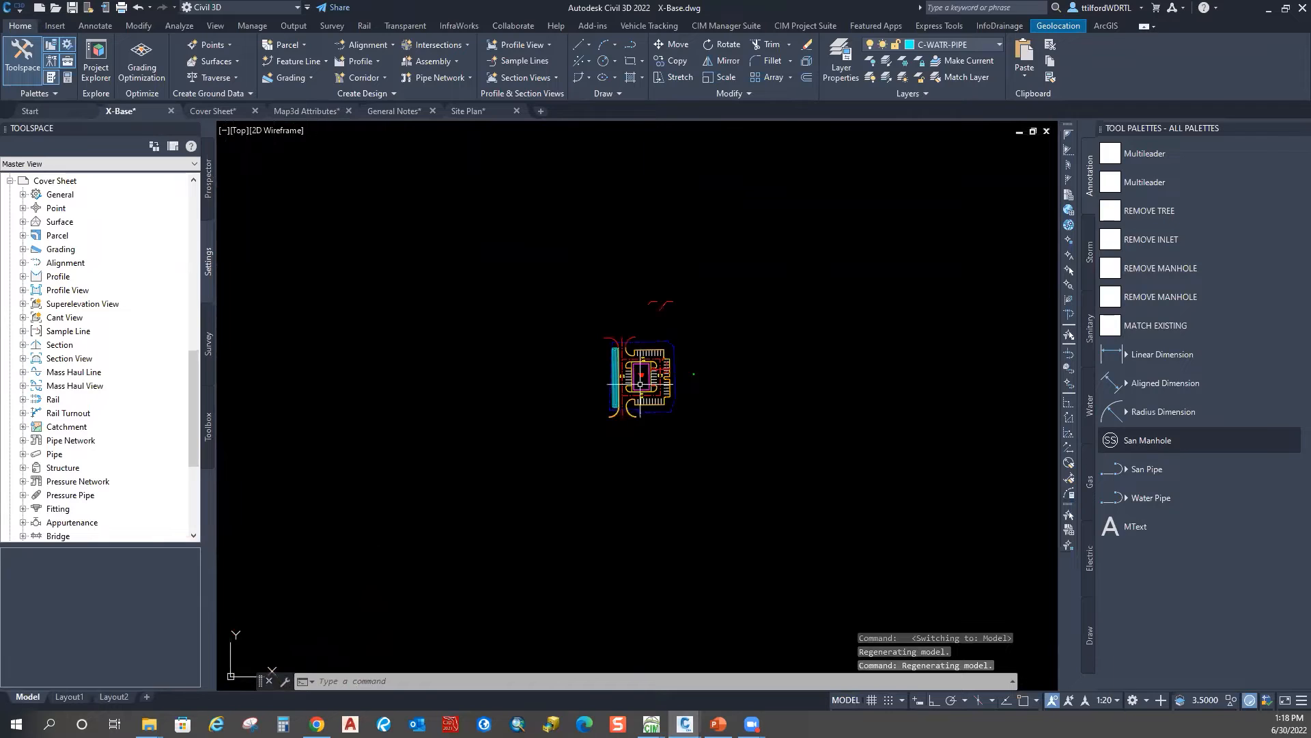
scroll(641, 384, up, 8)
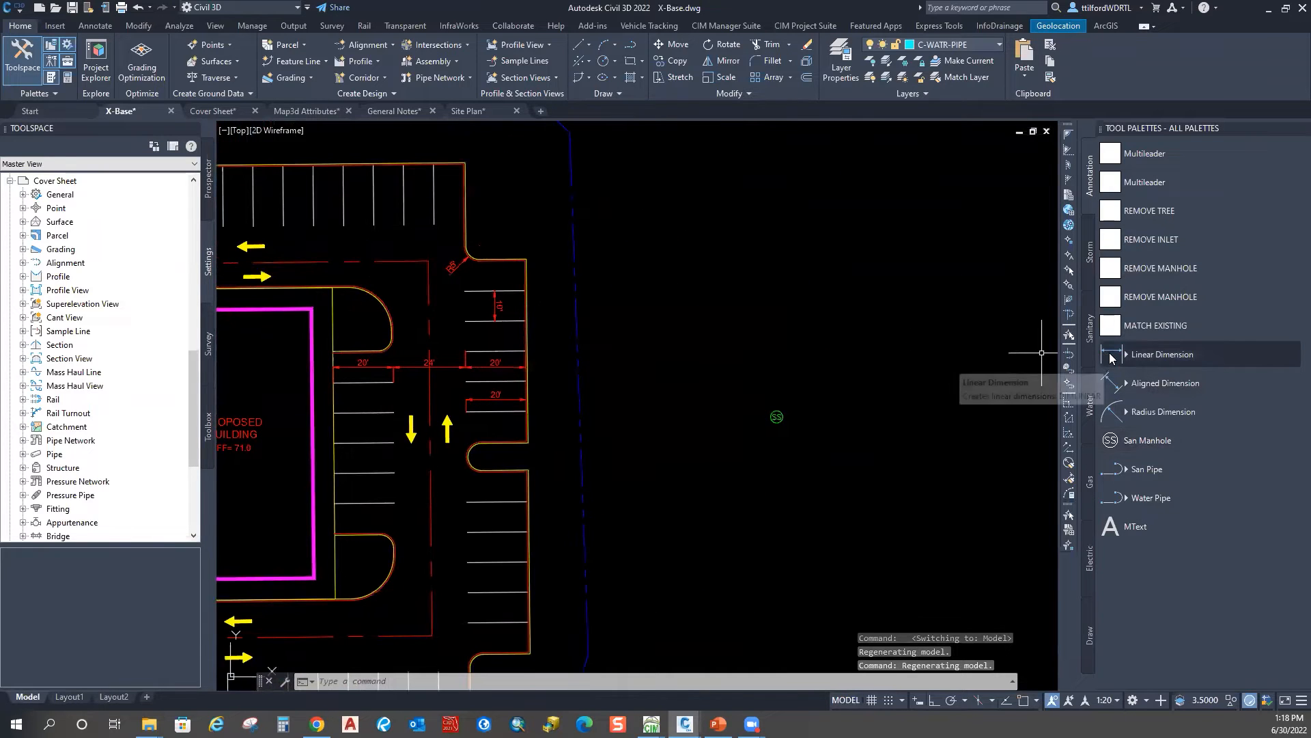
Step: Add a 20' linear dimension across the aisle using Endpoint snaps
click(1111, 355)
scroll(478, 495, up, 2)
shift+right_click(394, 383)
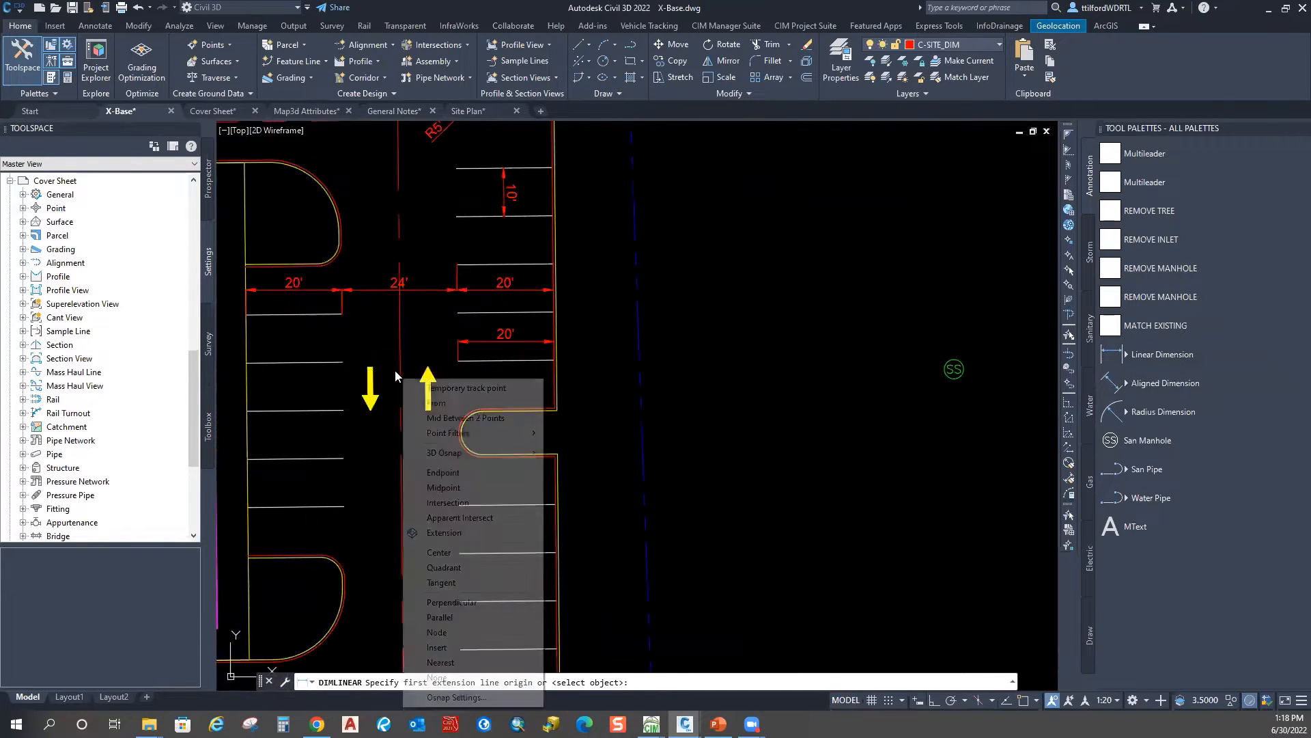
click(442, 471)
click(459, 504)
shift+right_click(509, 427)
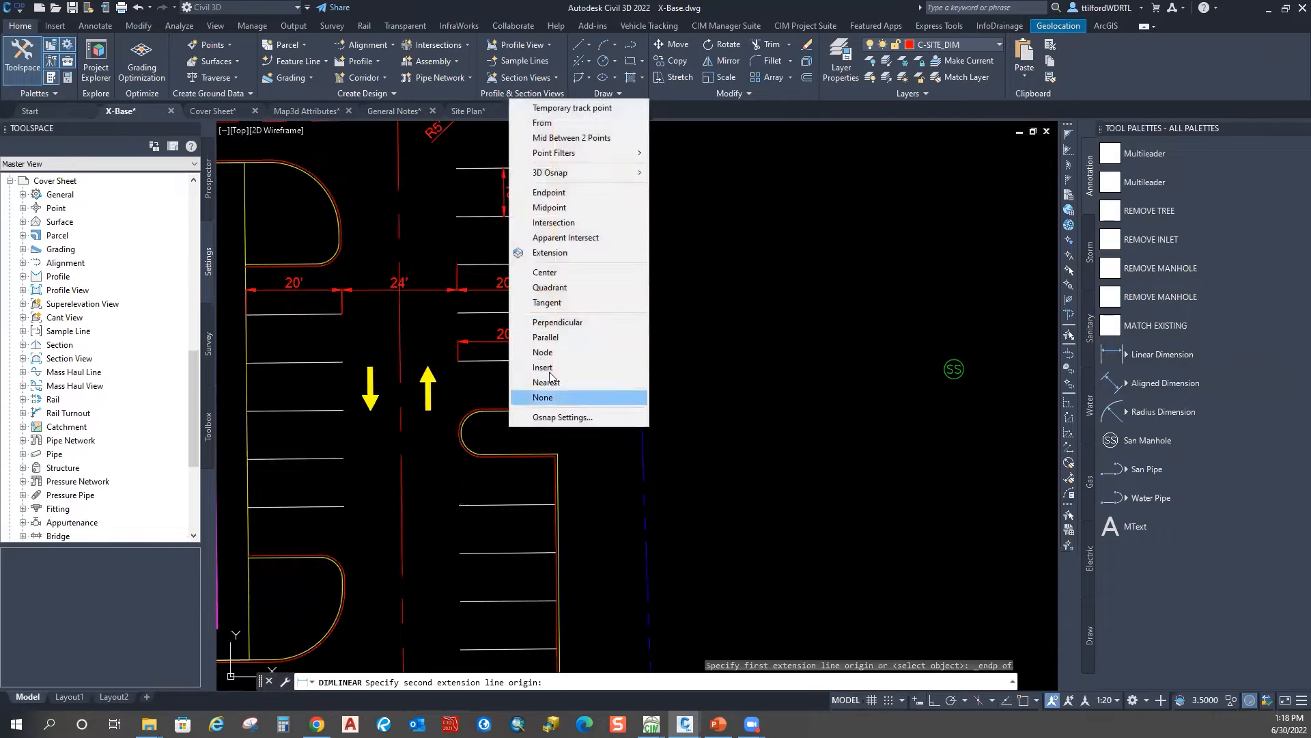
click(549, 192)
click(552, 504)
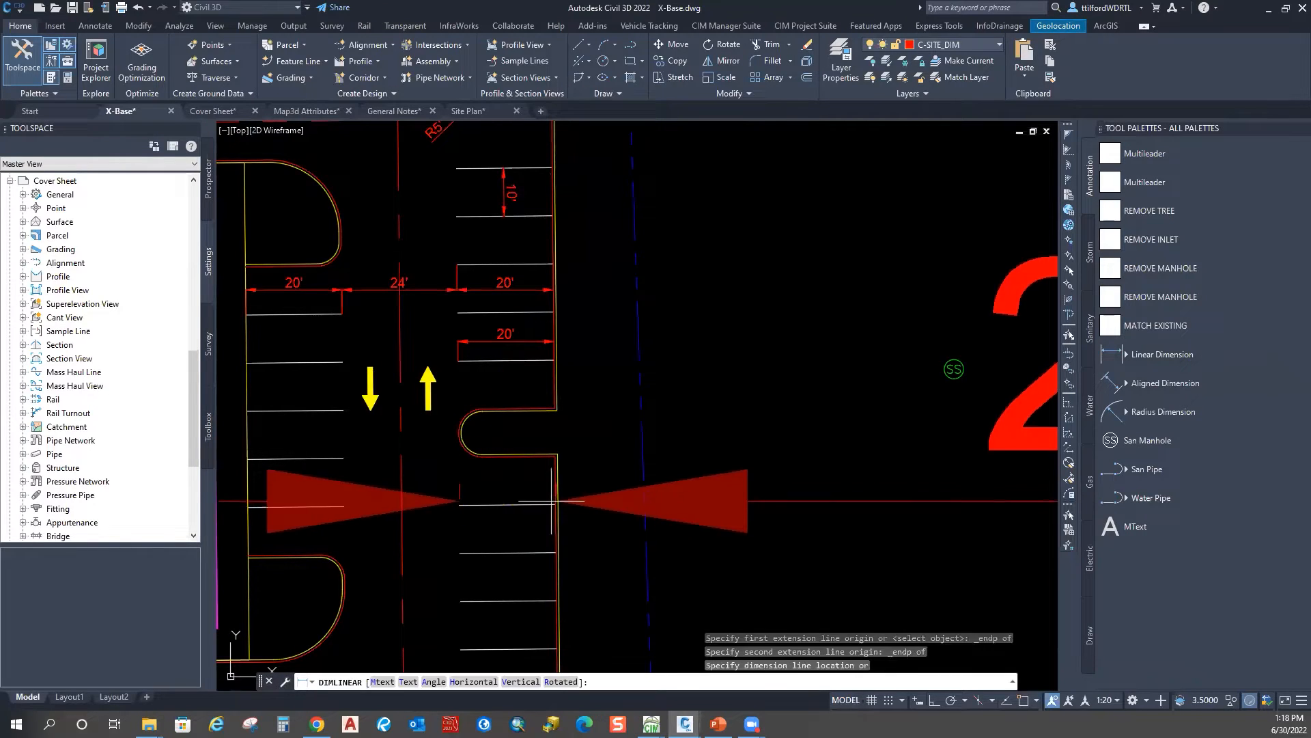
click(550, 470)
key(Escape)
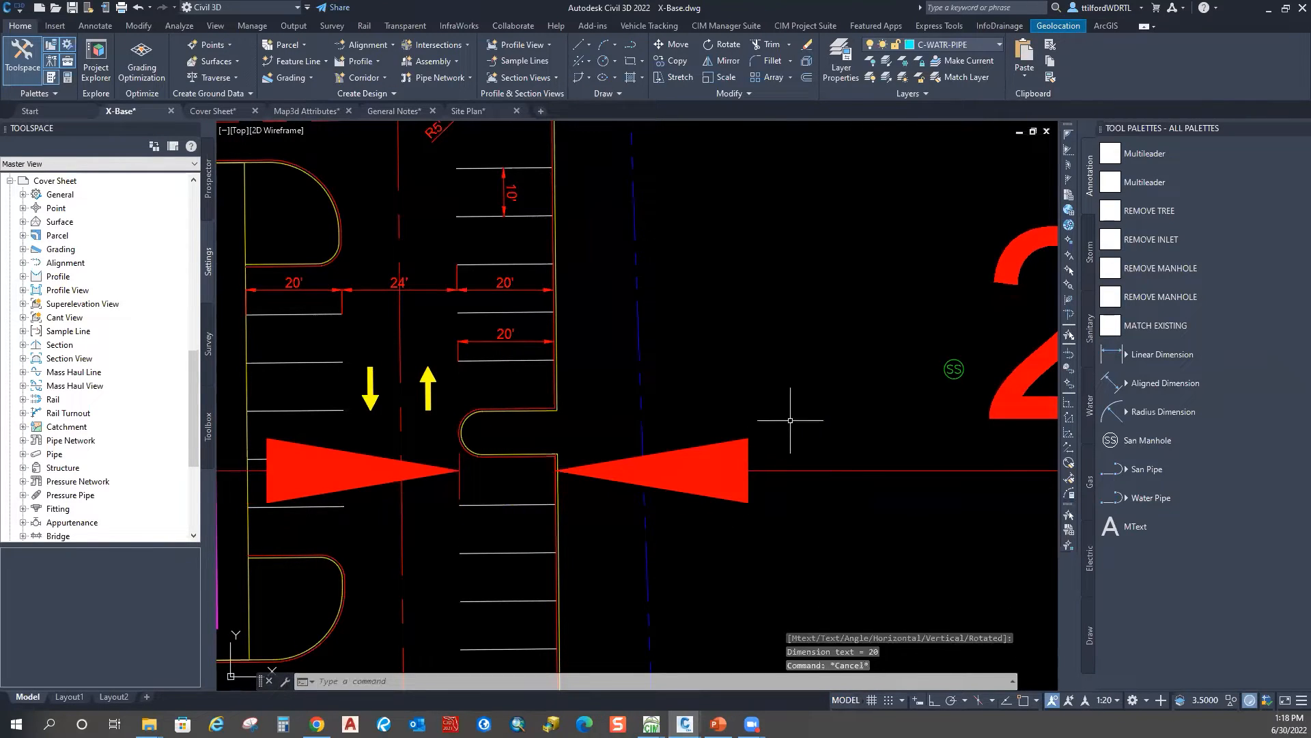
Step: Delete the newly added 20' dimension
click(767, 490)
click(1166, 385)
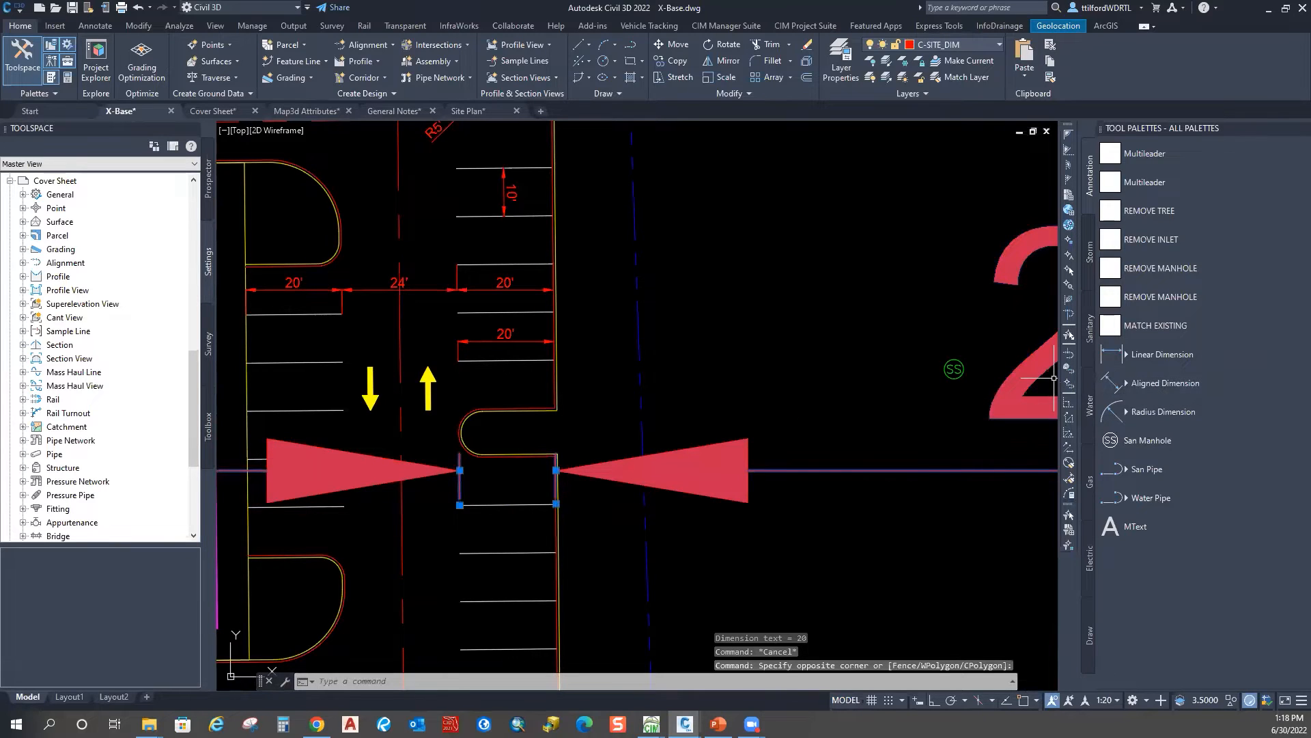
key(Delete)
key(Escape)
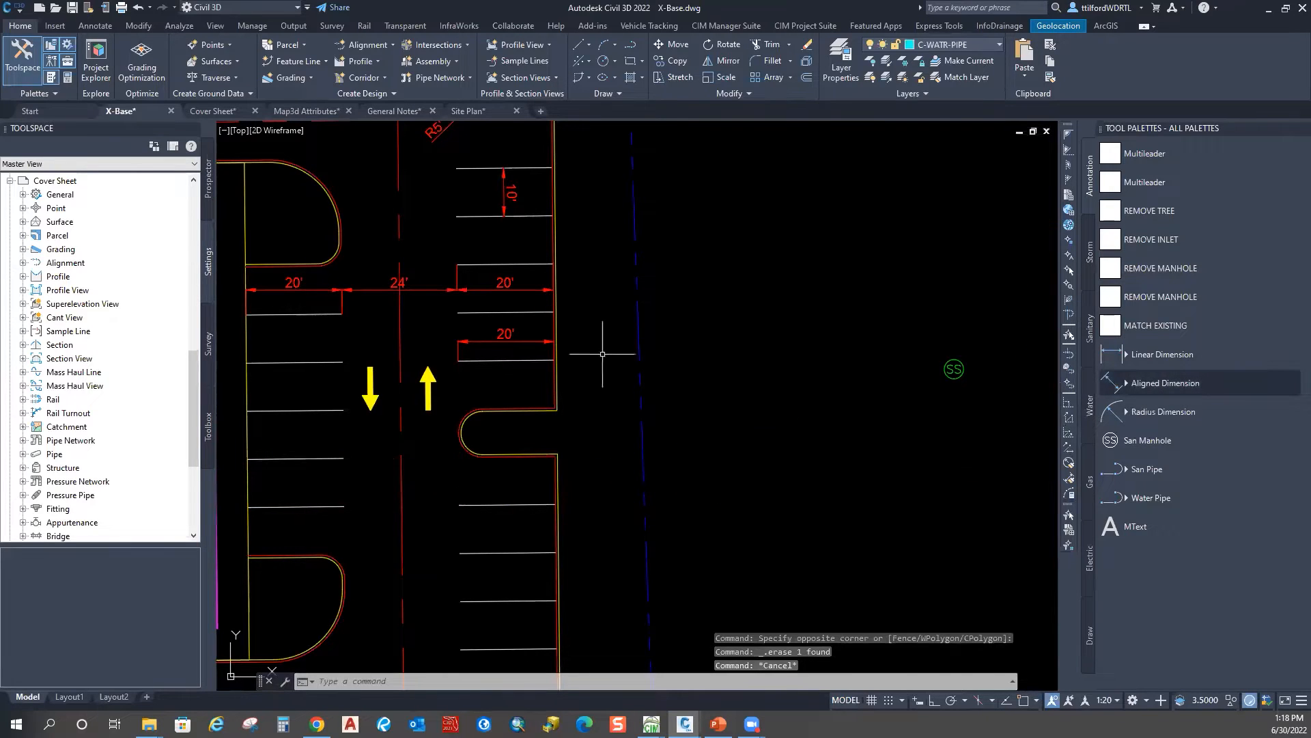
Step: Place a radius dimension on the rounded curb corner arc
middle_drag(530, 338, 563, 371)
middle_drag(507, 403, 593, 421)
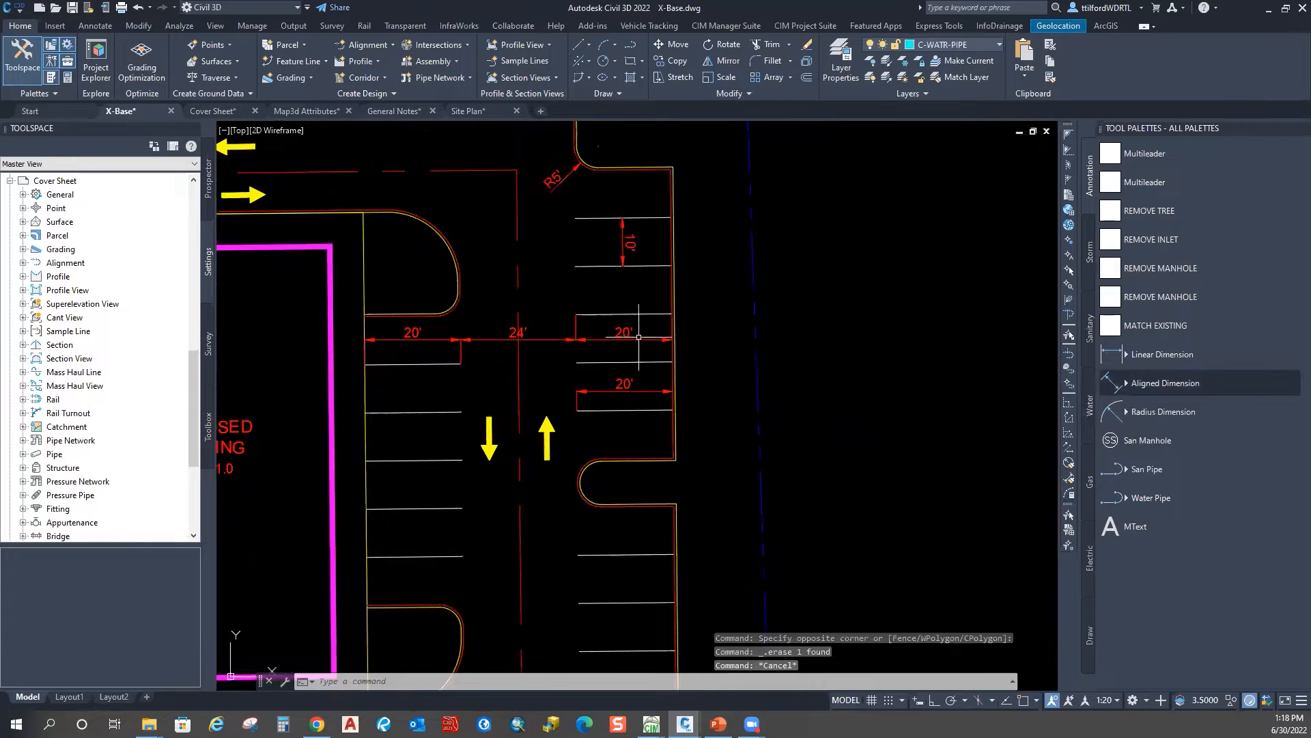
middle_drag(518, 319, 461, 460)
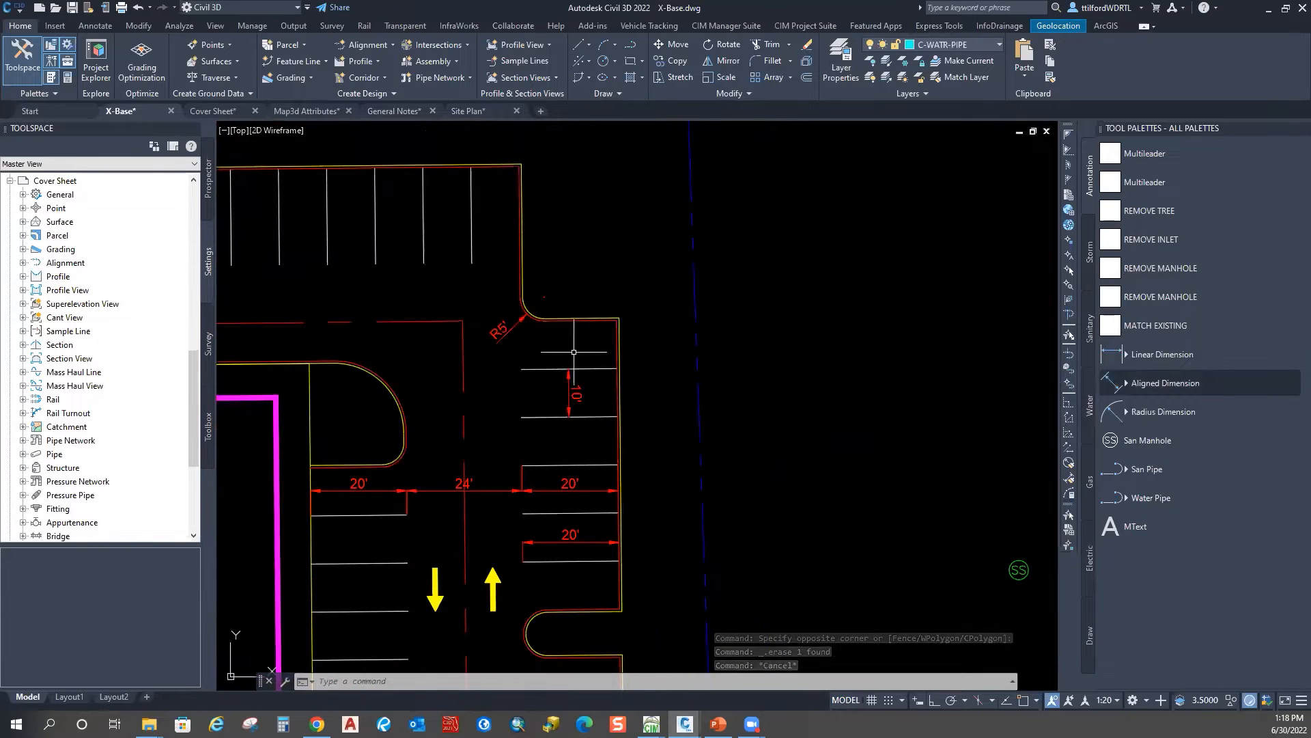
scroll(523, 348, up, 2)
middle_drag(523, 347, 529, 360)
click(1163, 411)
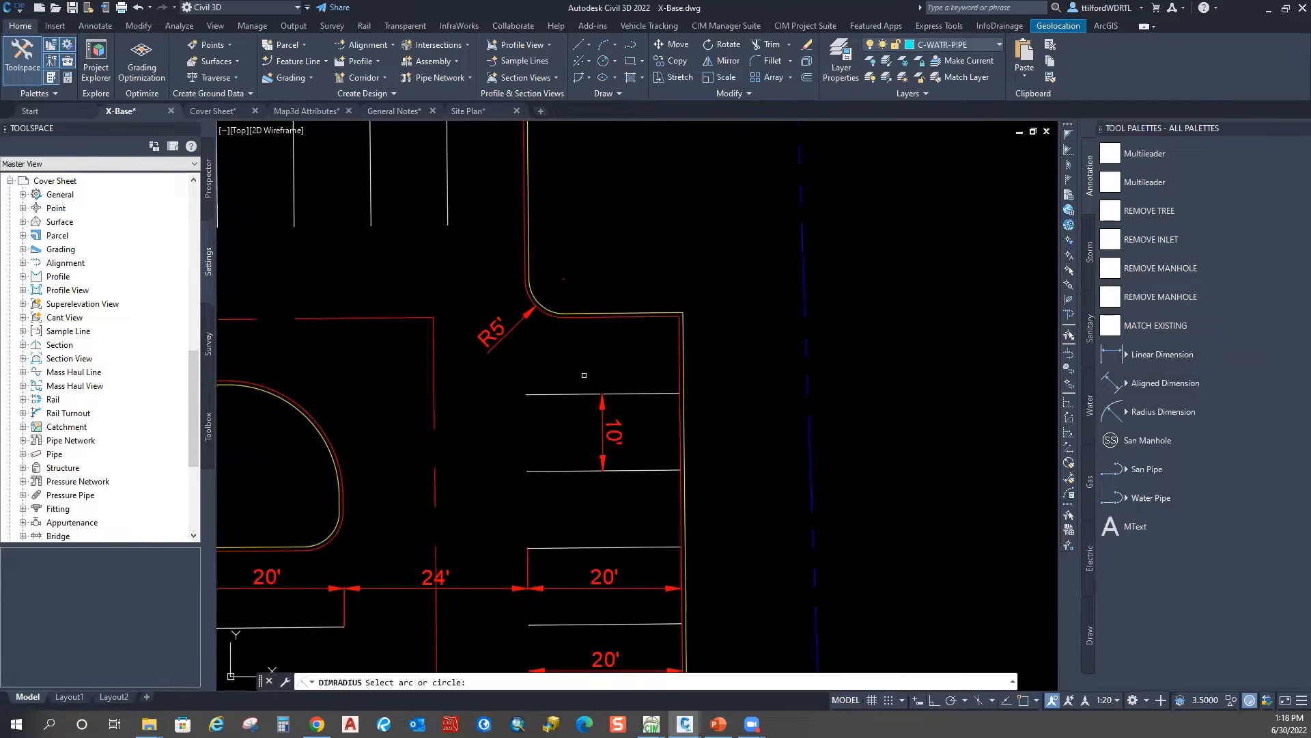
click(548, 311)
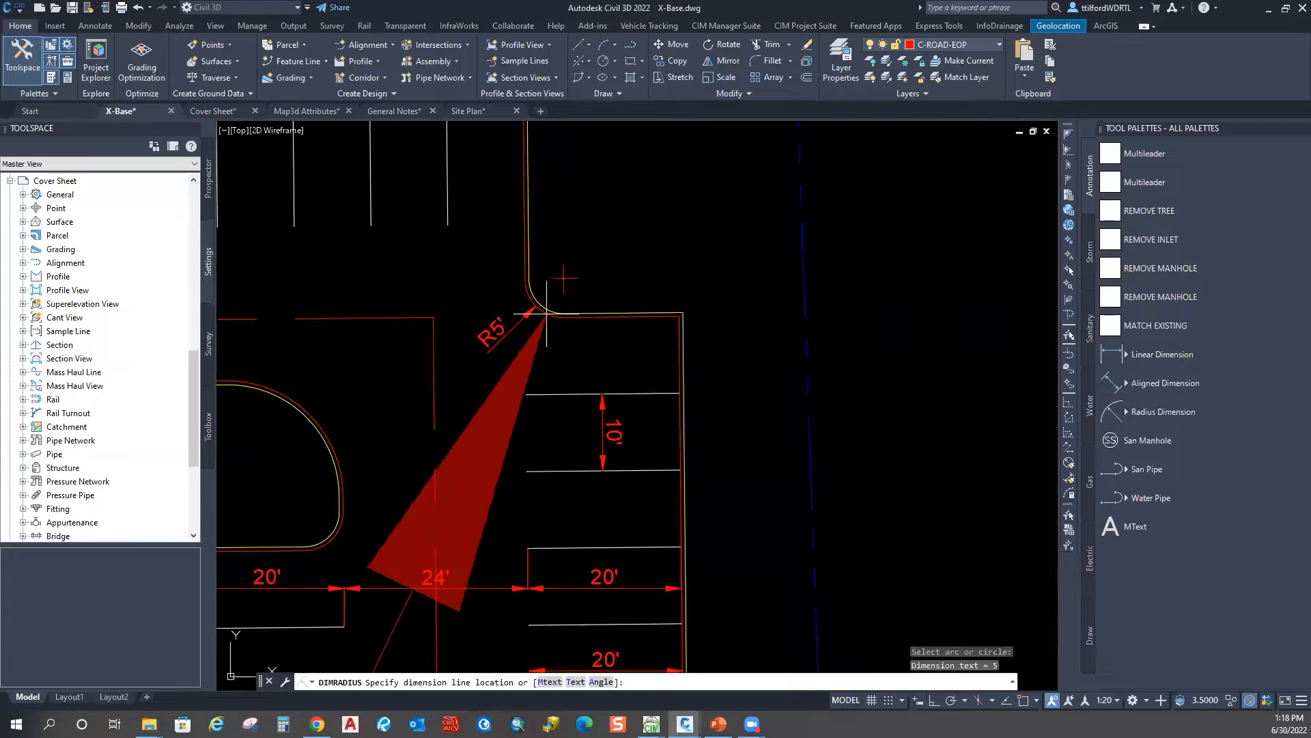
key(Escape)
Step: Select the oversized R5' radius dimension and open its dimension style settings
scroll(523, 332, down, 2)
scroll(522, 332, down, 5)
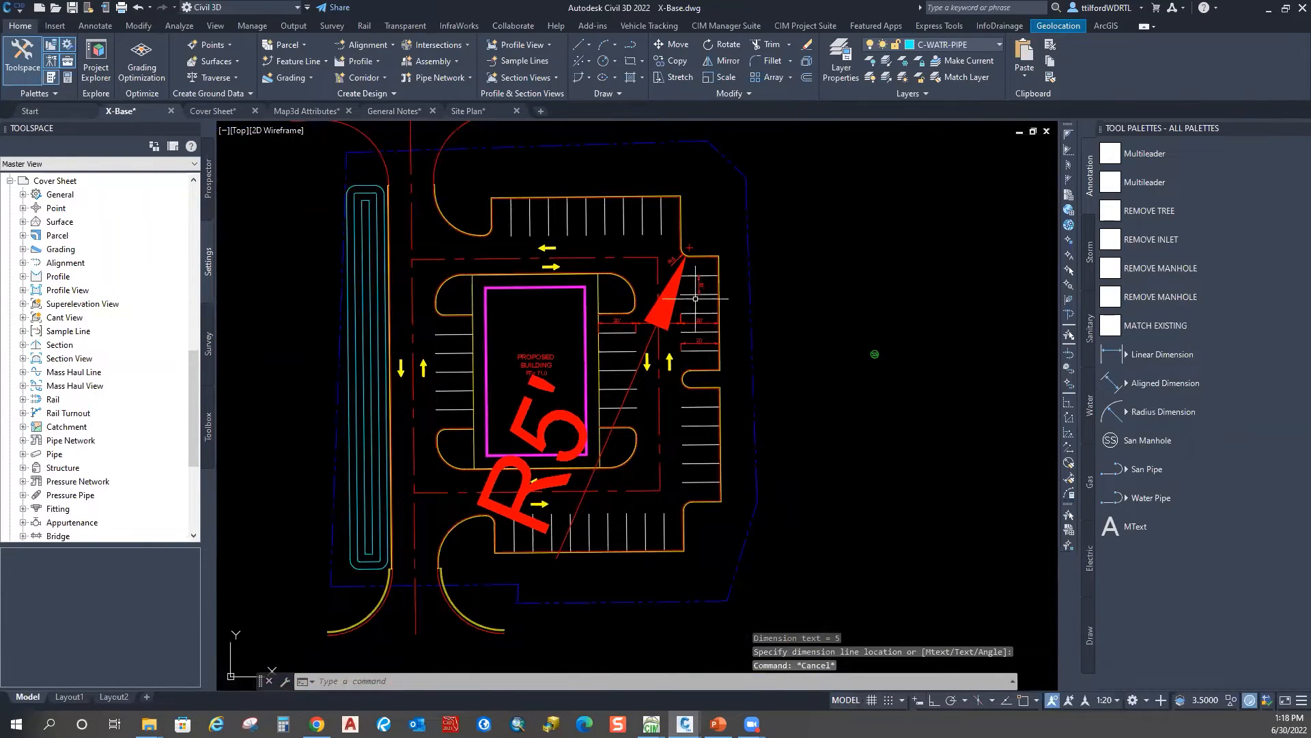
click(683, 280)
right_click(691, 278)
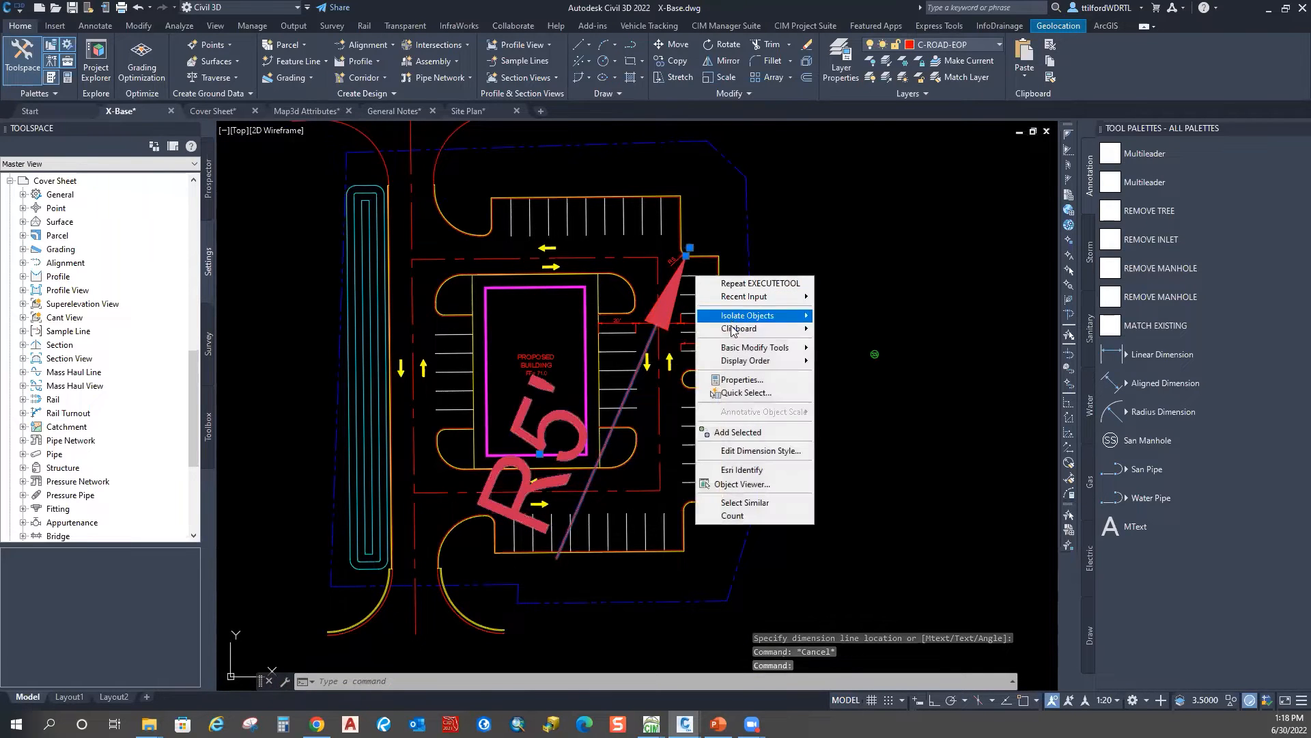
click(740, 450)
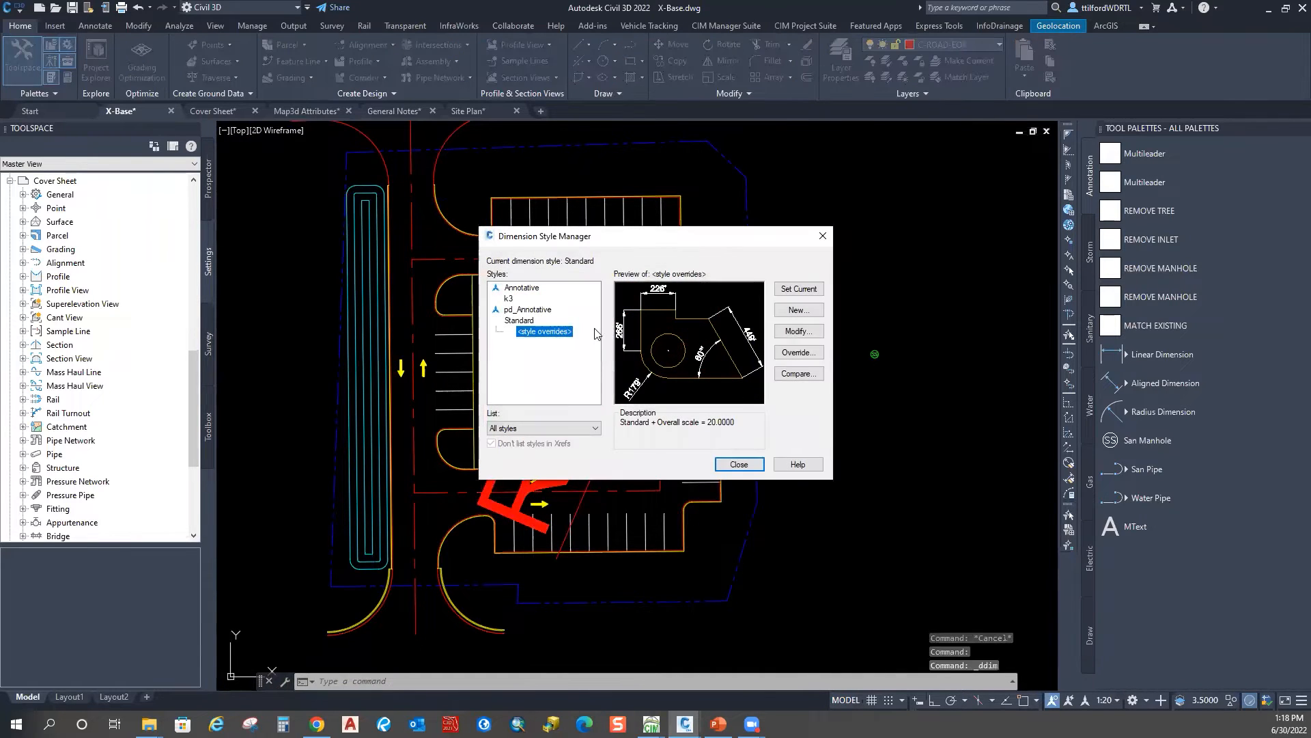
Step: Review the Standard style's Text settings, then cancel and close the manager without changes
click(525, 310)
click(519, 320)
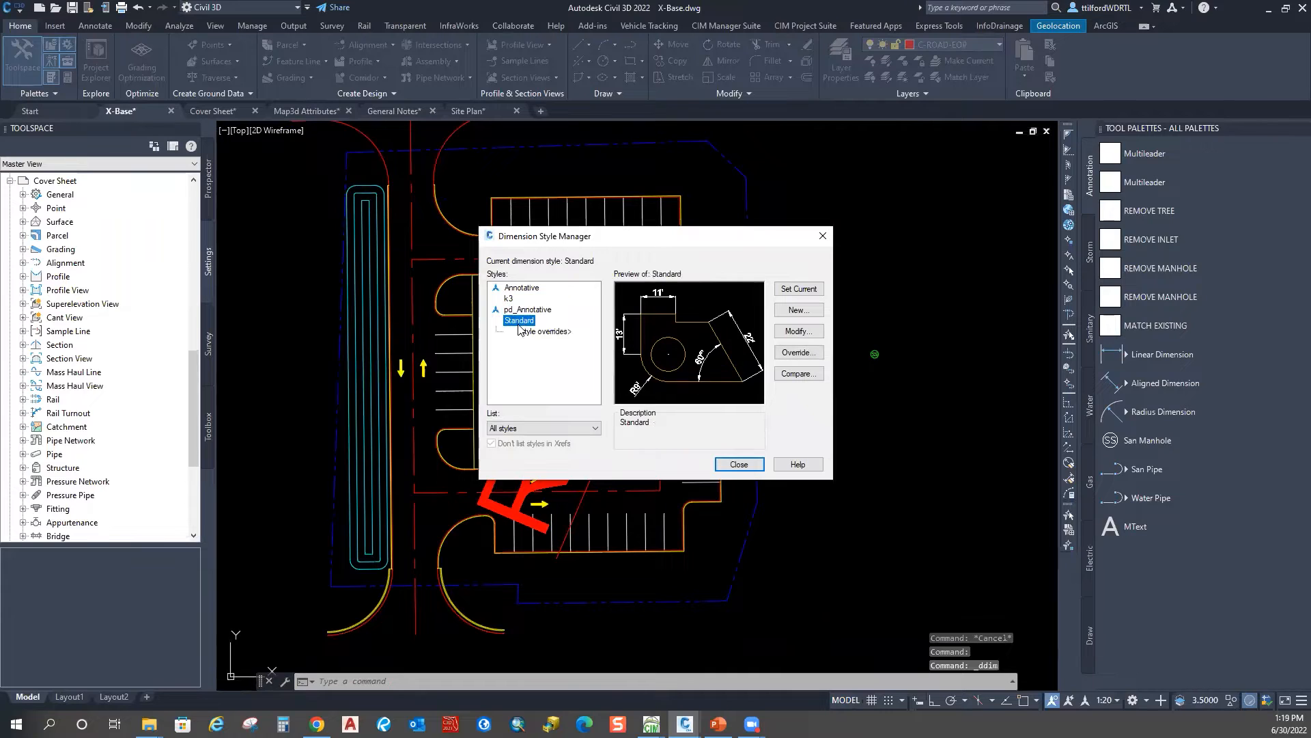
click(808, 332)
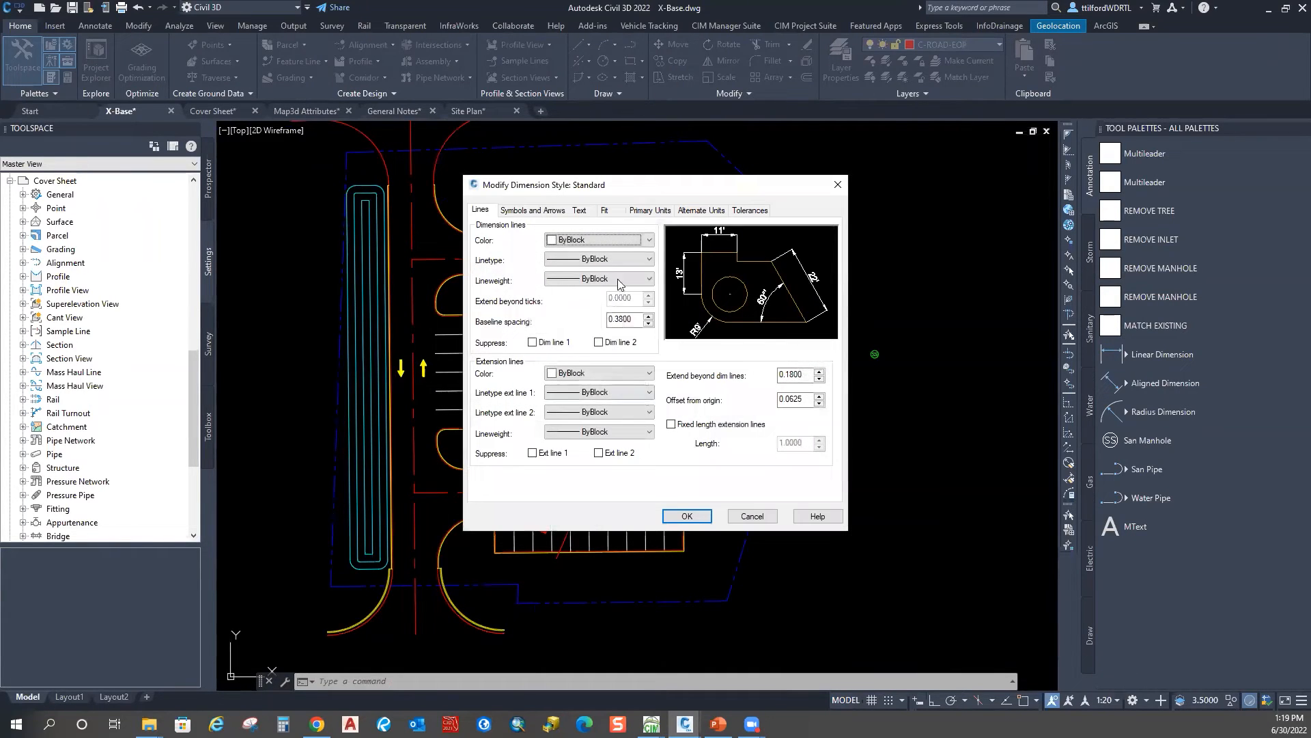
click(580, 210)
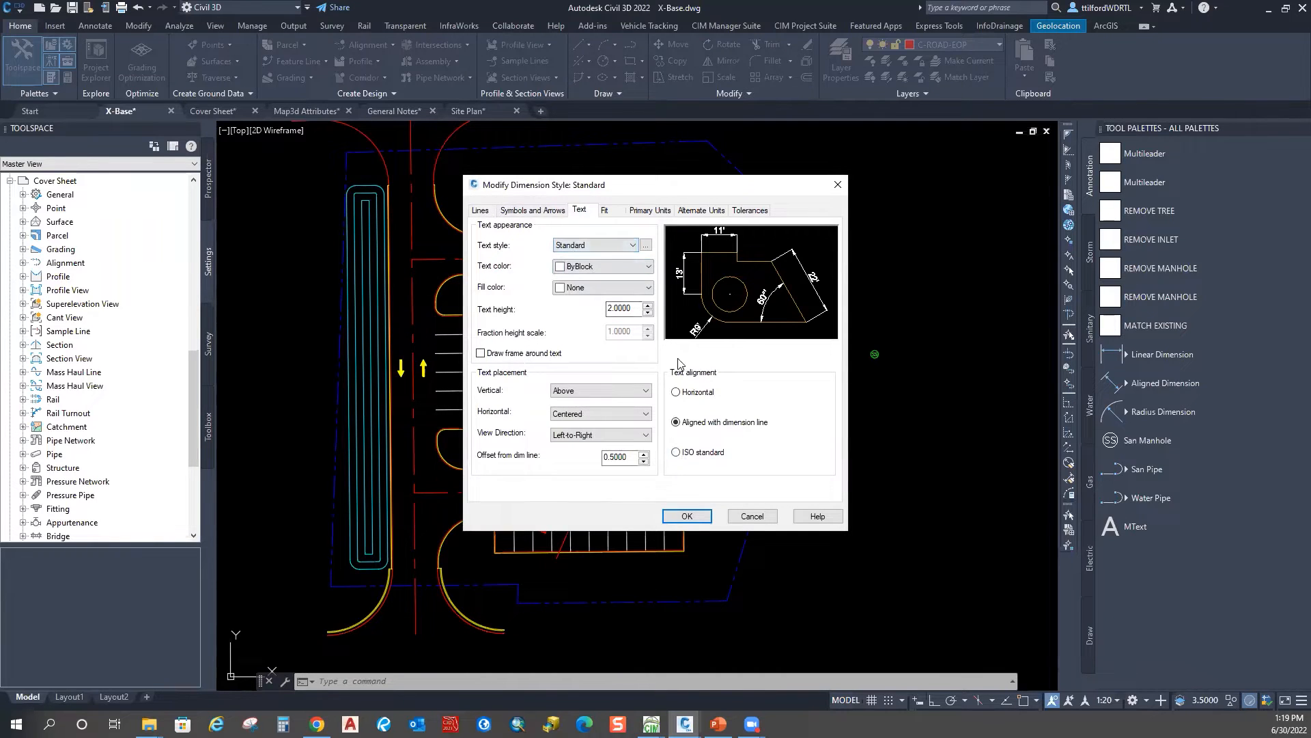
click(752, 515)
key(Escape)
scroll(688, 299, up, 5)
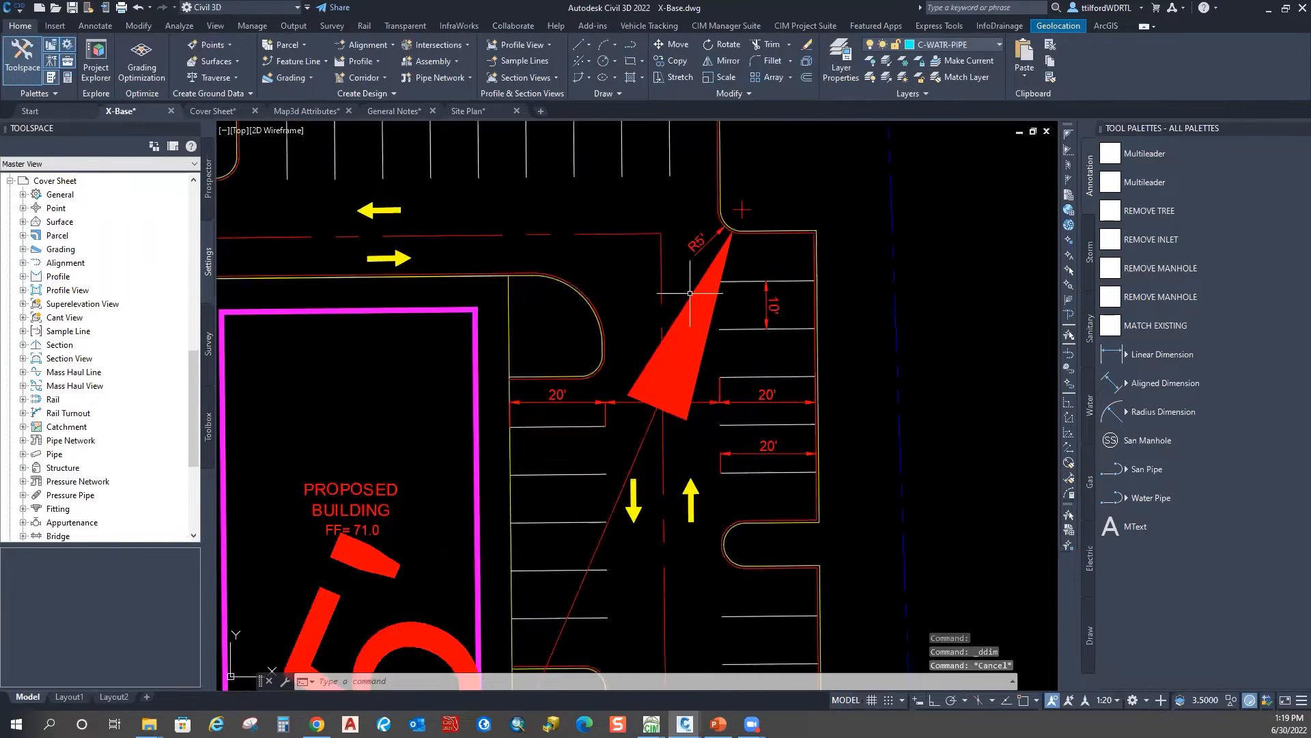
Step: Delete the oversized R5' radius dimension and pan toward the SS manhole
scroll(741, 209, up, 4)
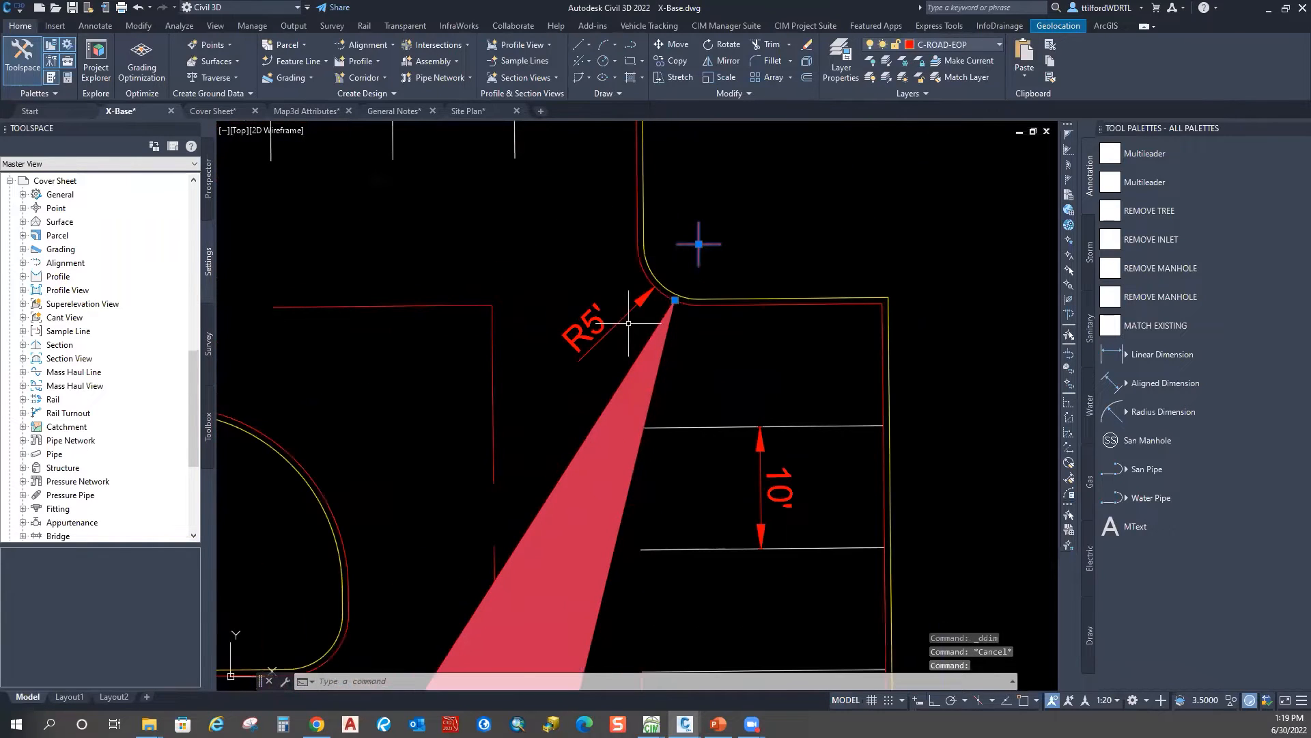
scroll(648, 300, down, 6)
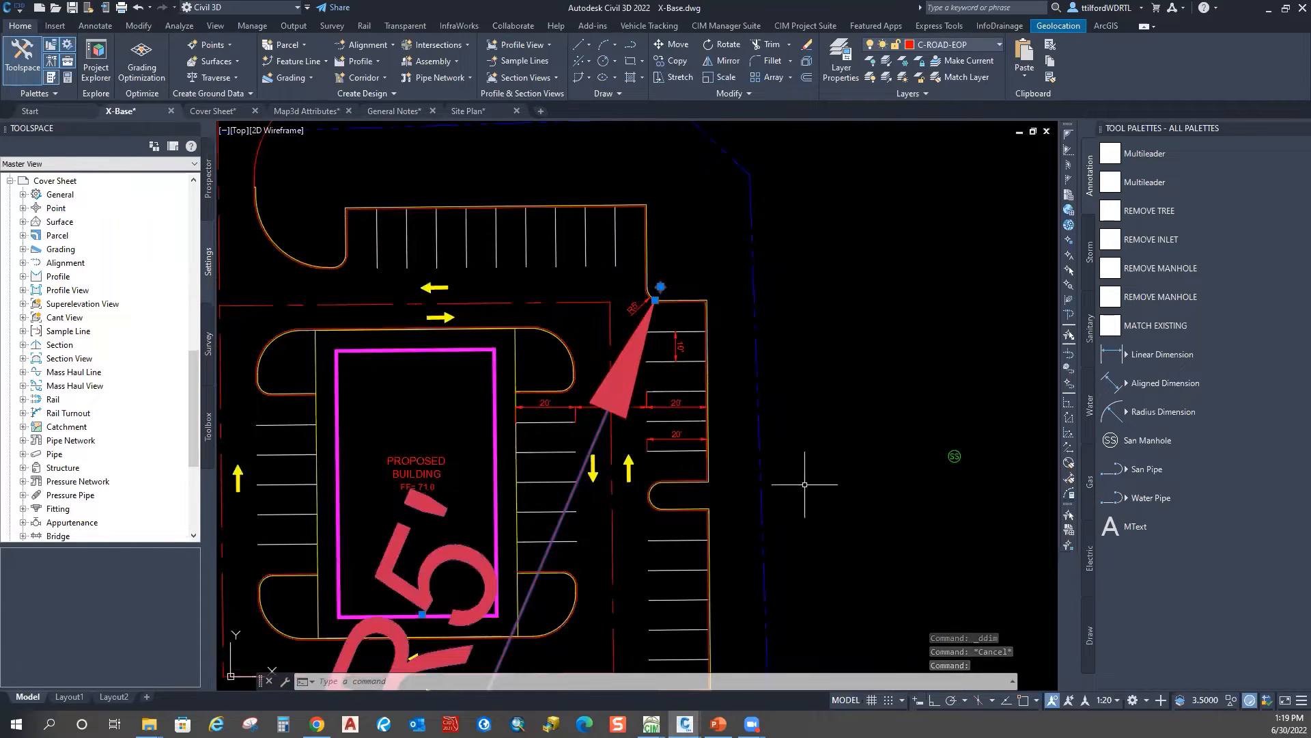
key(Delete)
mouse_move(899, 589)
middle_down()
mouse_move(905, 526)
mouse_move(883, 416)
middle_up()
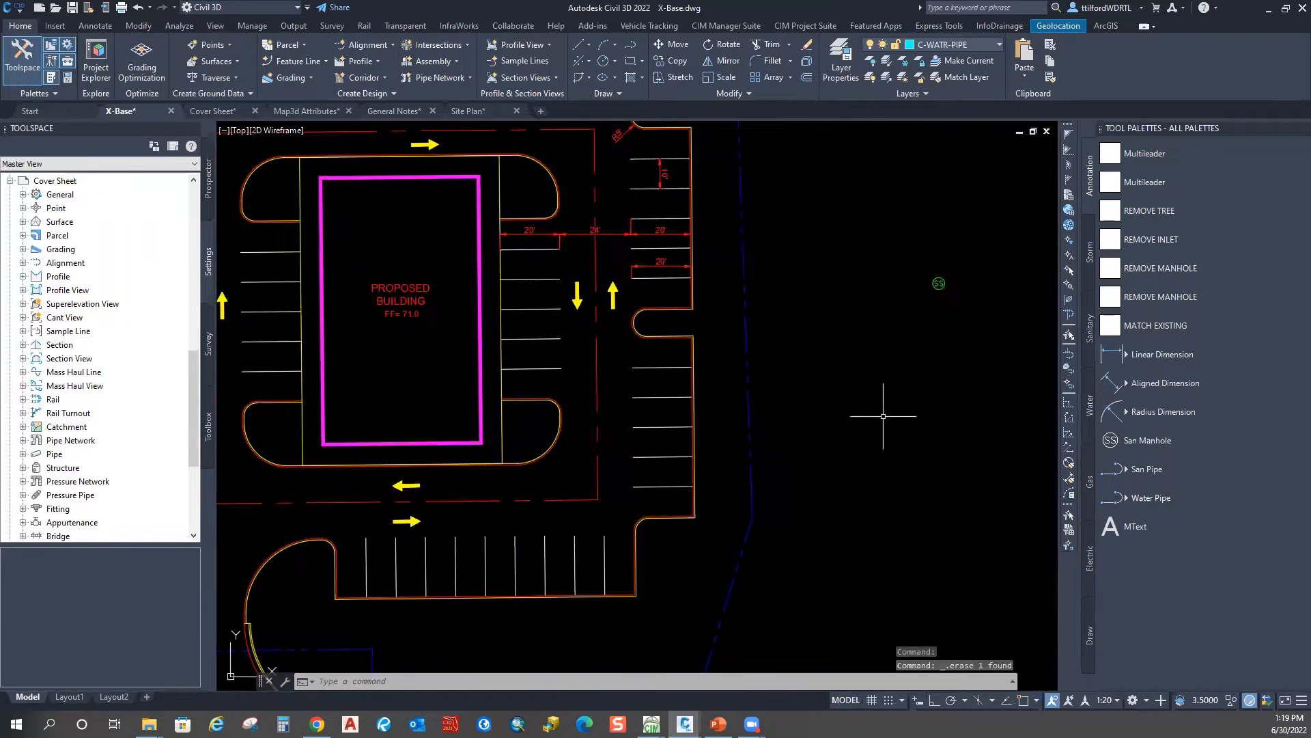
key(Escape)
scroll(800, 282, down, 2)
middle_drag(799, 282, 485, 359)
scroll(509, 358, up, 4)
key(Escape)
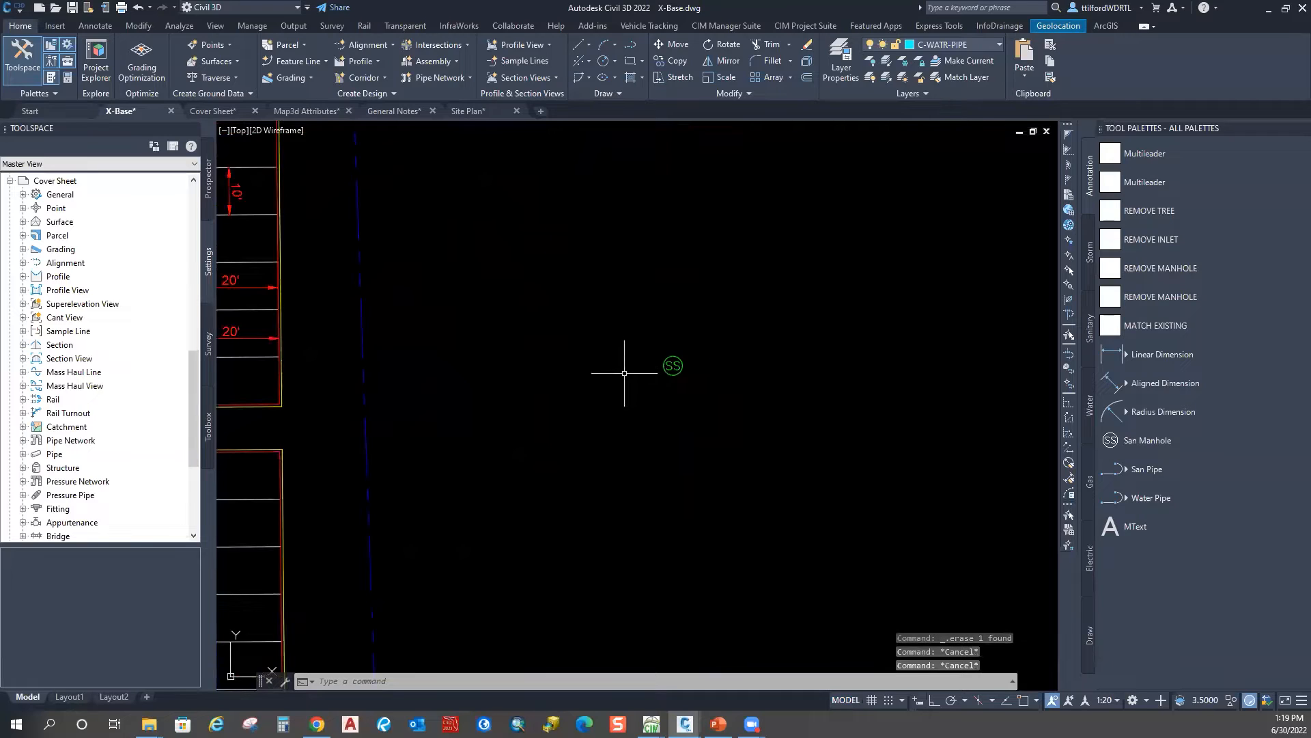
scroll(624, 373, down, 5)
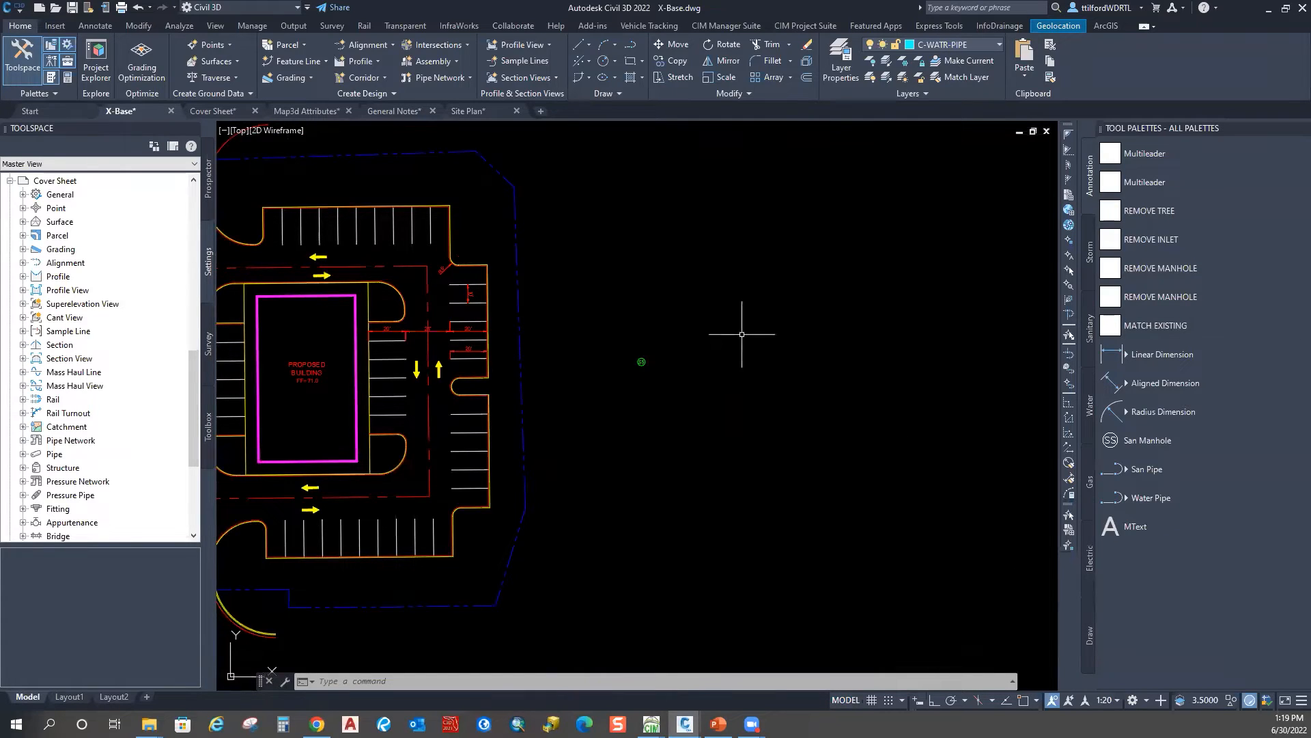
key(Escape)
key(Escape)
text(rec)
key(Return)
click(702, 337)
click(799, 423)
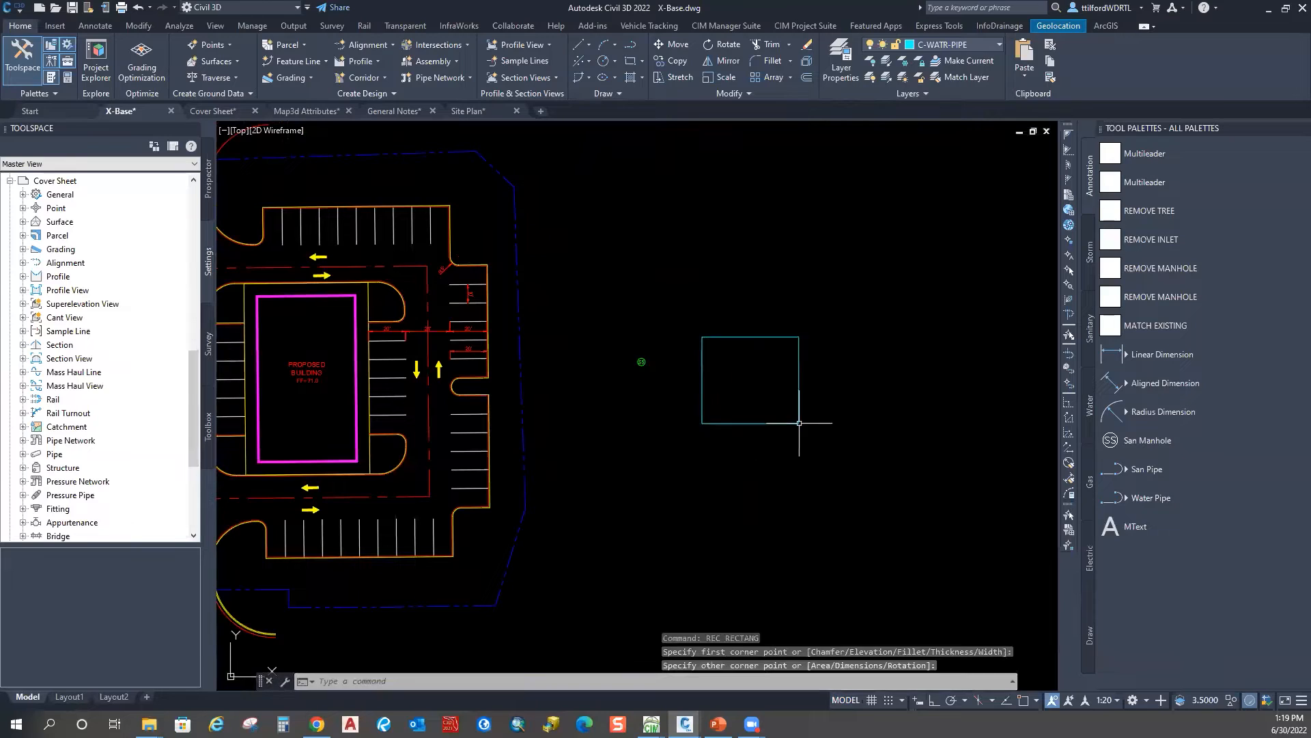
key(Escape)
click(797, 323)
click(762, 366)
drag(772, 424, 717, 343)
right_drag(717, 343, 715, 338)
key(Escape)
key(Escape)
click(787, 315)
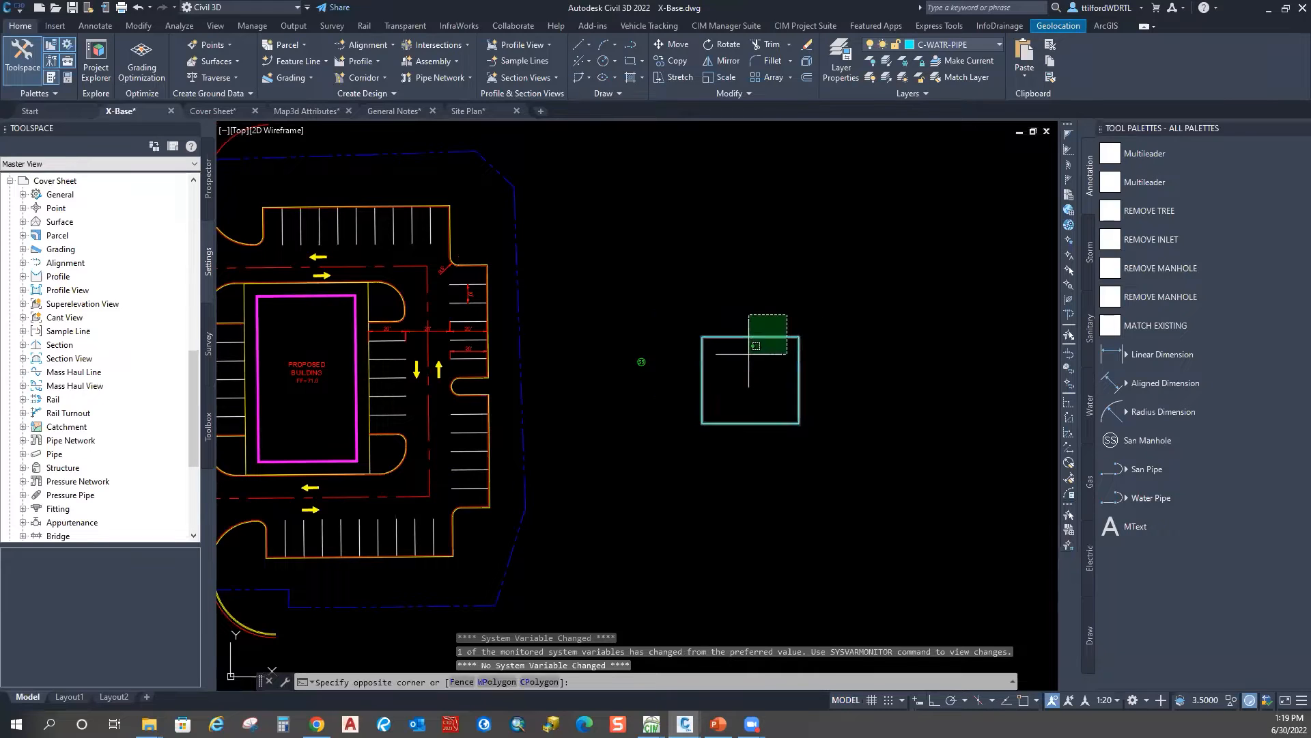
click(756, 344)
key(Delete)
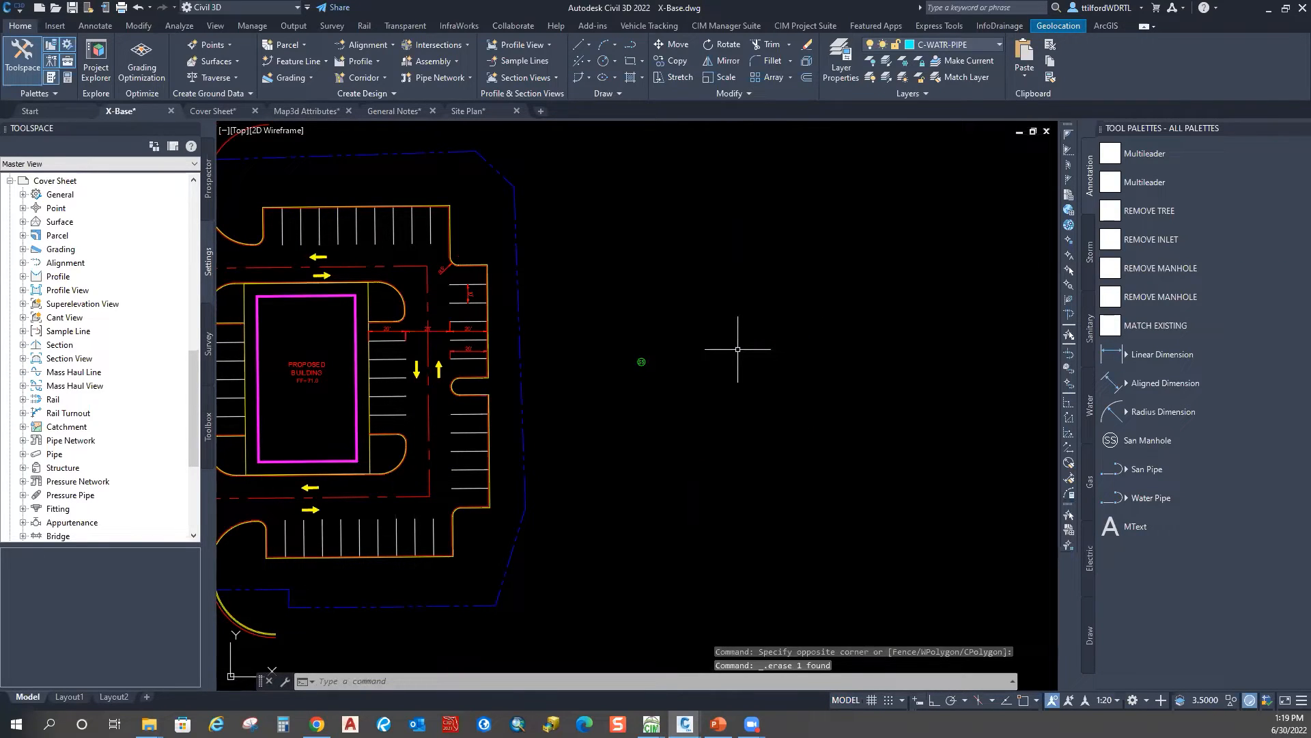
key(Escape)
mouse_move(803, 256)
middle_down()
mouse_move(811, 272)
mouse_move(797, 272)
middle_up()
scroll(670, 316, up, 6)
middle_drag(776, 458, 600, 439)
scroll(600, 439, down, 2)
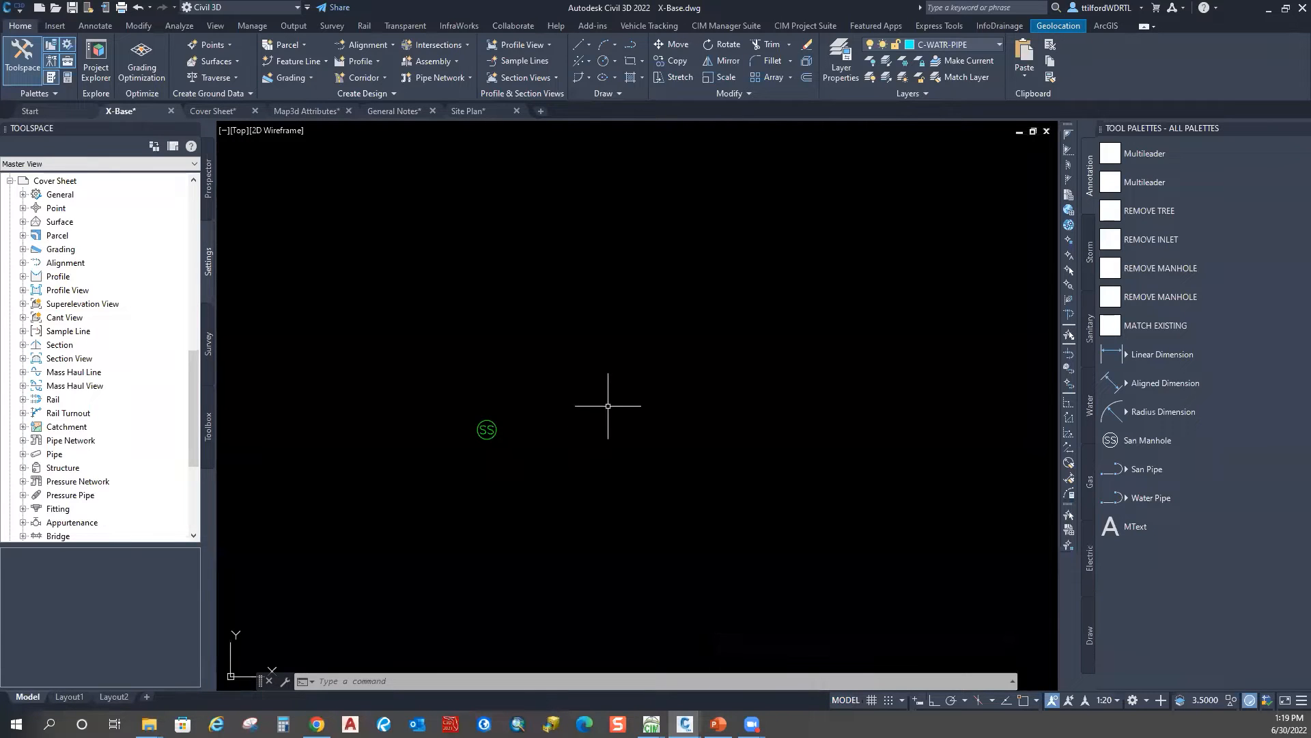
scroll(577, 410, down, 2)
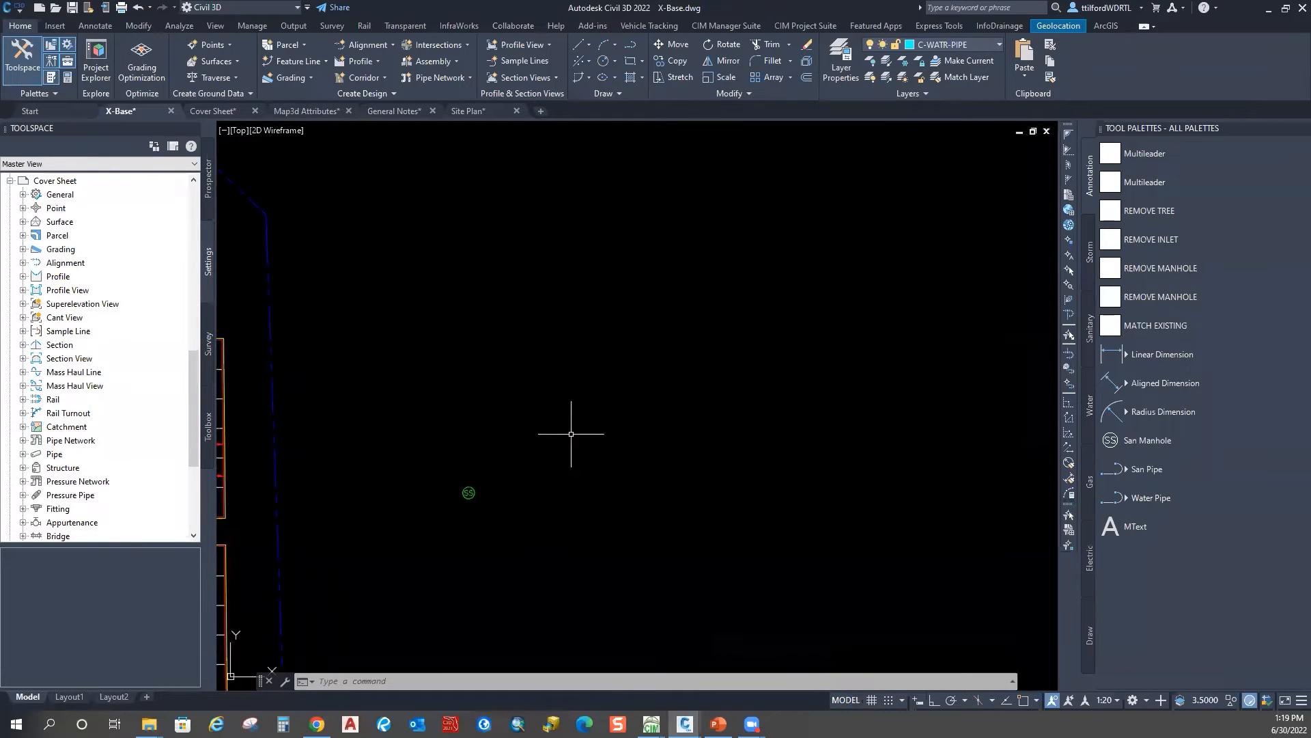
scroll(878, 283, down, 3)
scroll(480, 417, up, 2)
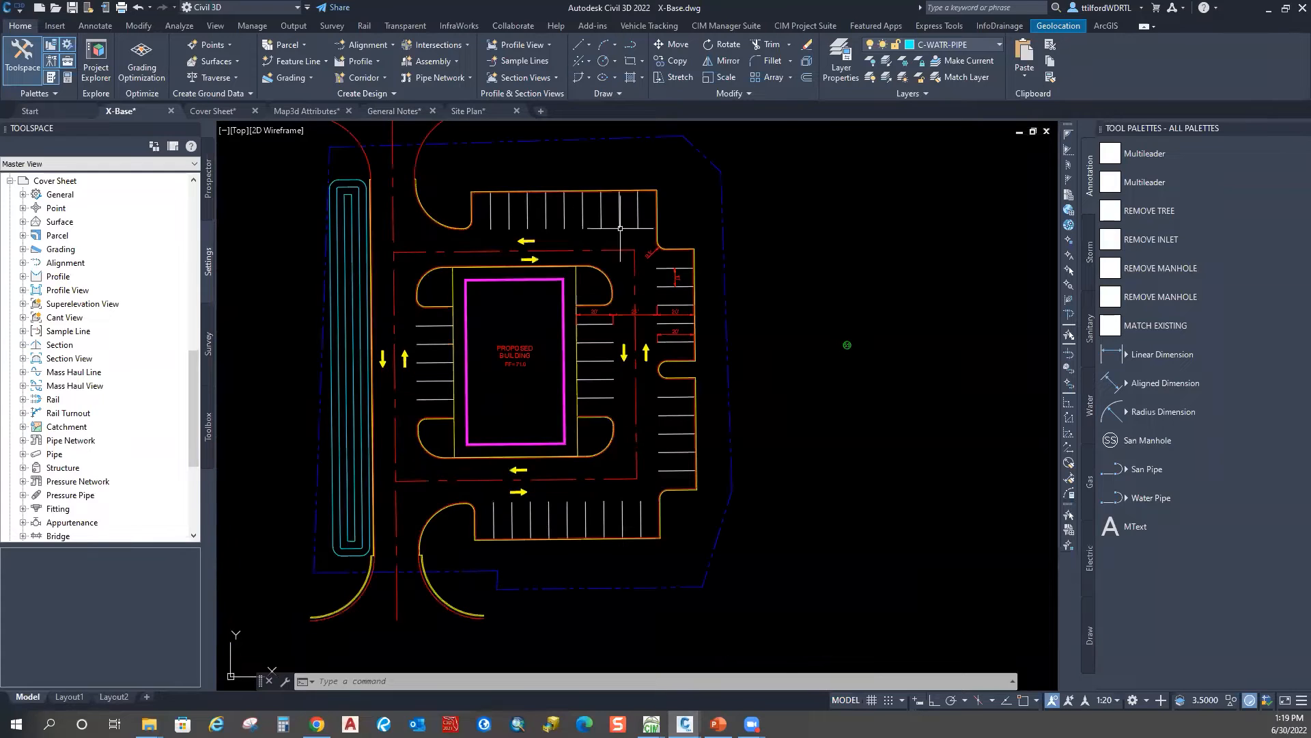
Step: Stretch the SS manhole onto the red line intersection at the west drive aisle
key(Escape)
key(Escape)
scroll(828, 351, up, 2)
click(860, 340)
click(860, 340)
scroll(792, 284, down, 2)
scroll(568, 362, up, 4)
scroll(568, 362, up, 2)
click(520, 345)
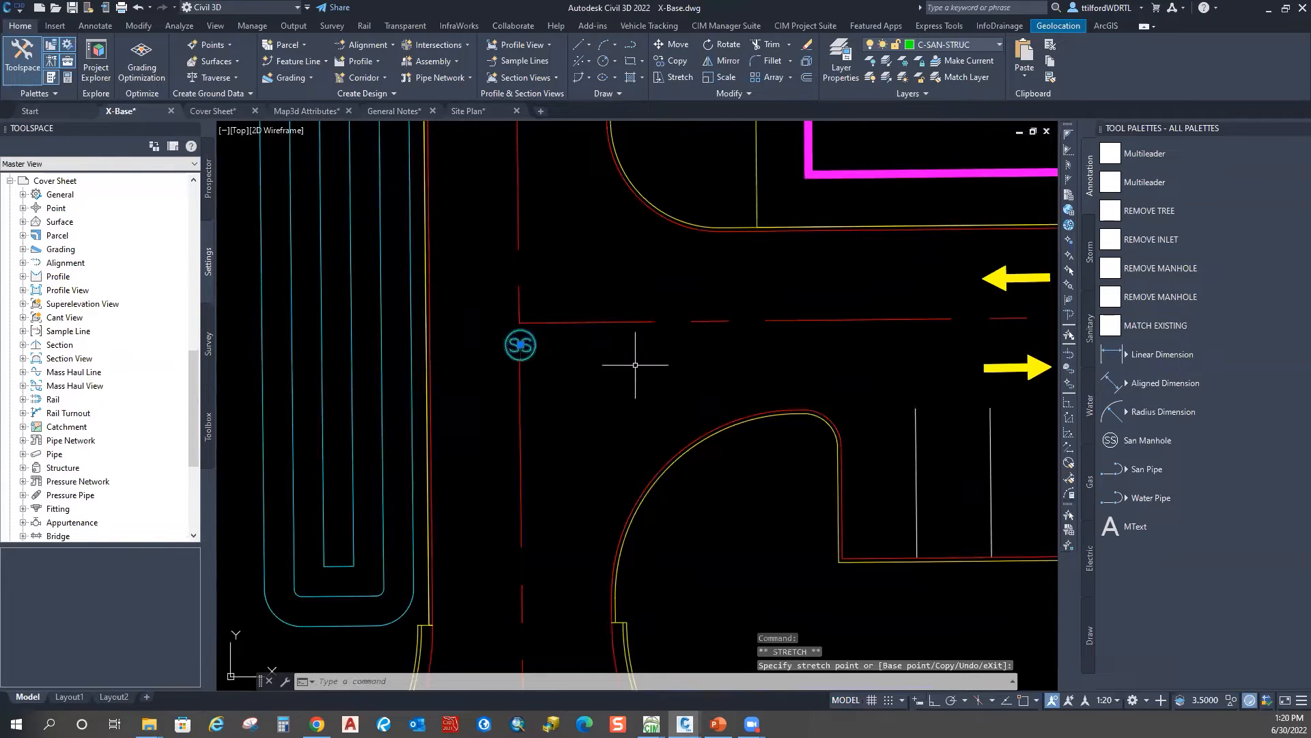
scroll(407, 461, down, 4)
key(Escape)
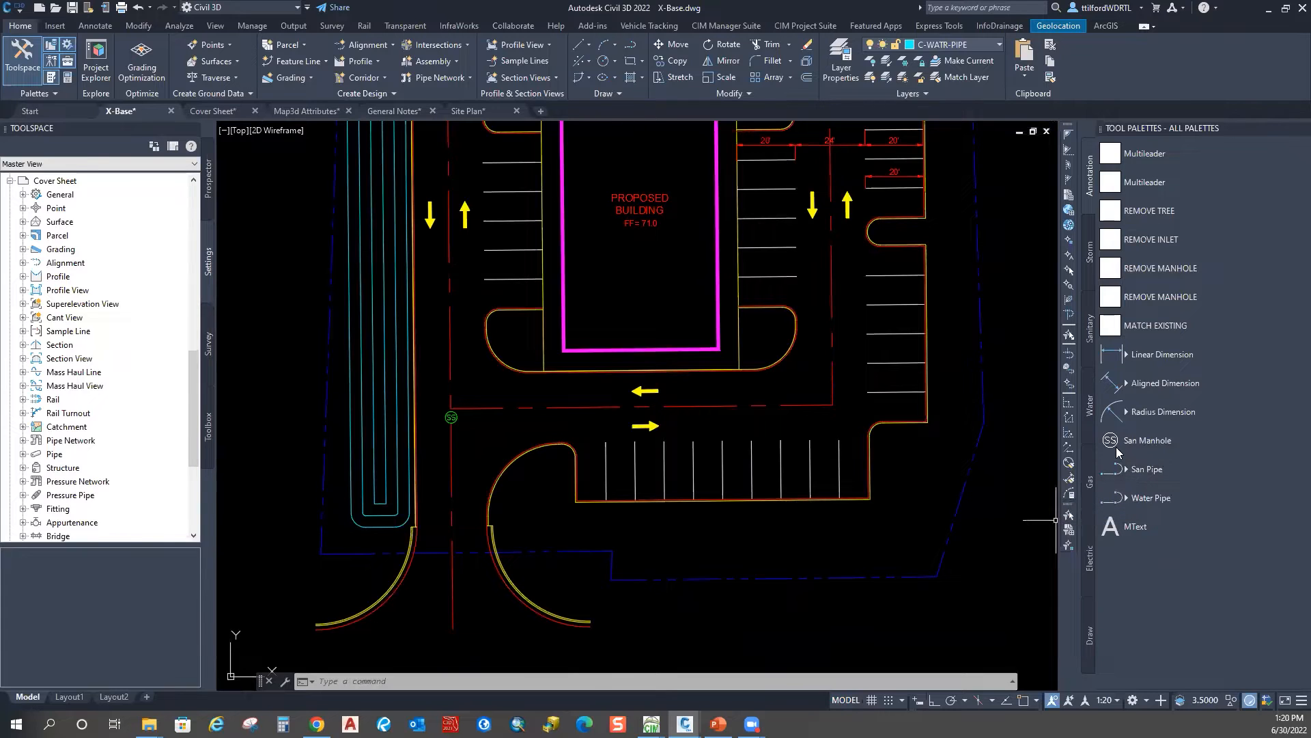
Step: Place a San Manhole from the palette on the red line south of the site
scroll(478, 409, down, 3)
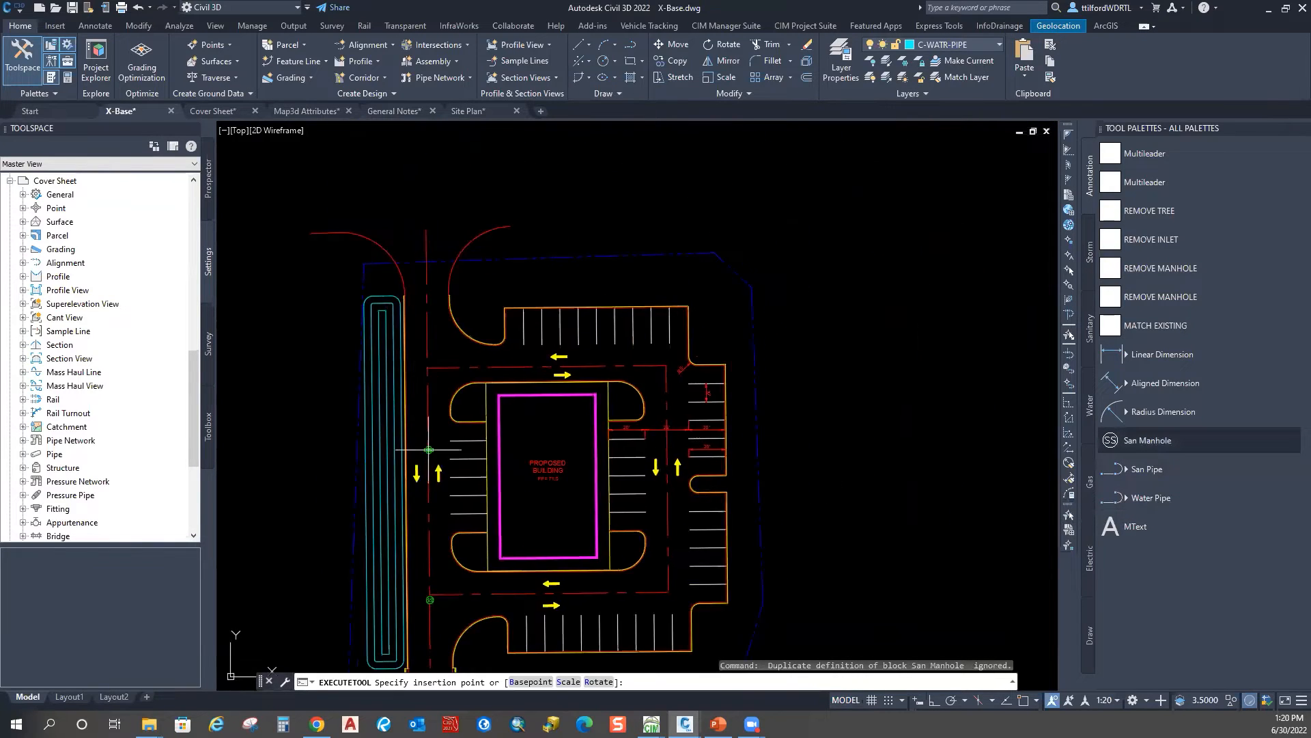
scroll(433, 379, up, 5)
scroll(441, 355, down, 3)
scroll(459, 270, up, 1)
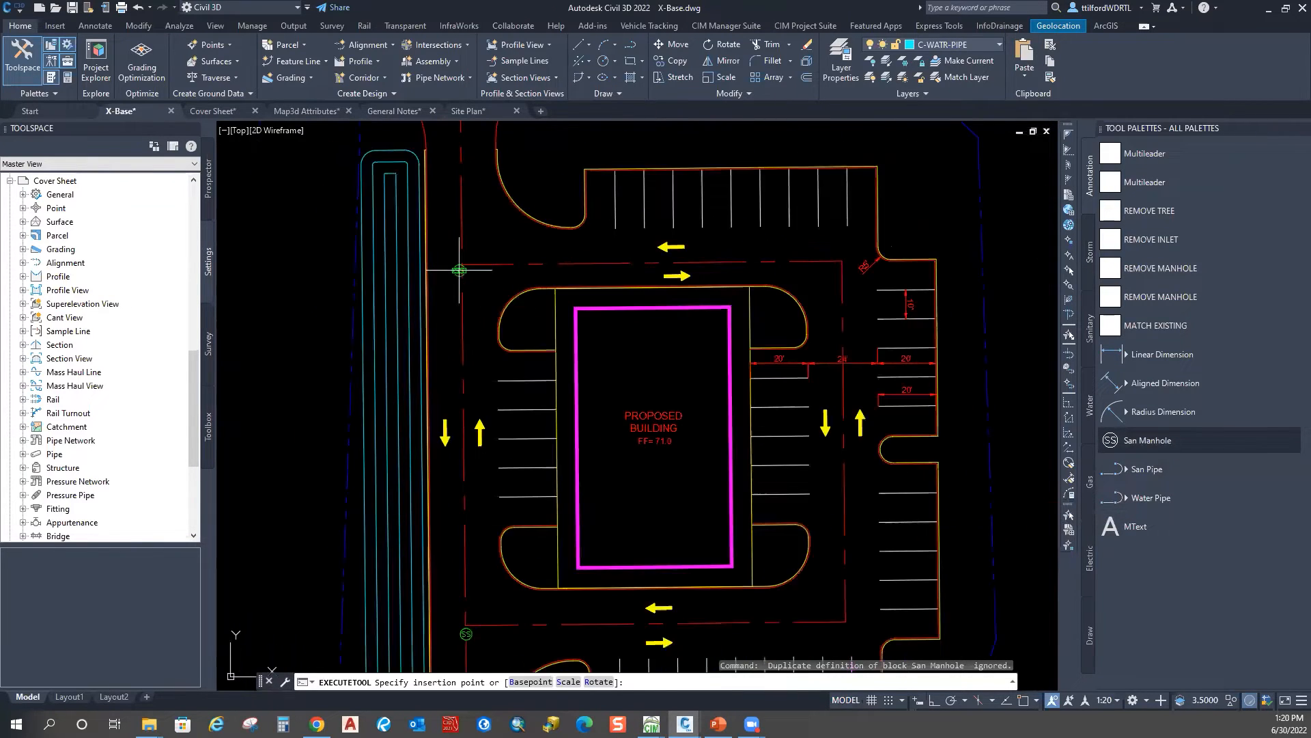
scroll(457, 337, down, 2)
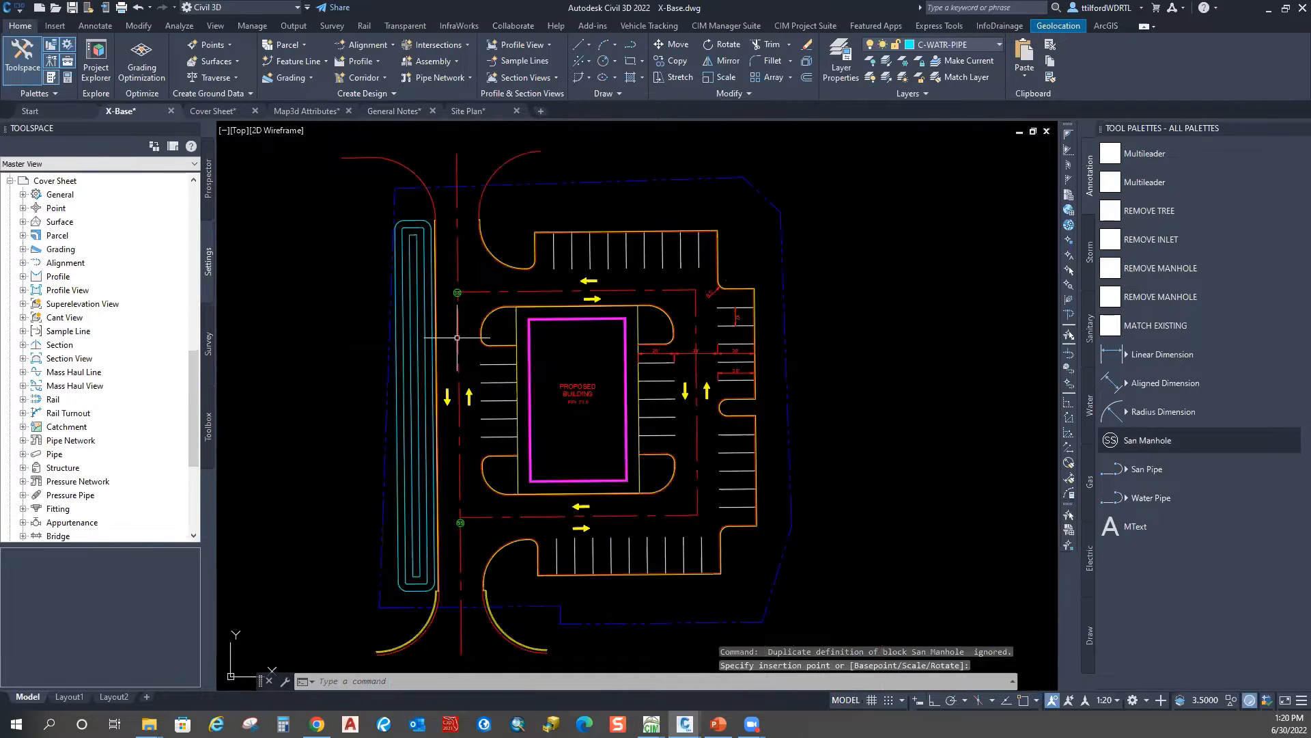
click(1120, 441)
middle_drag(527, 538, 591, 257)
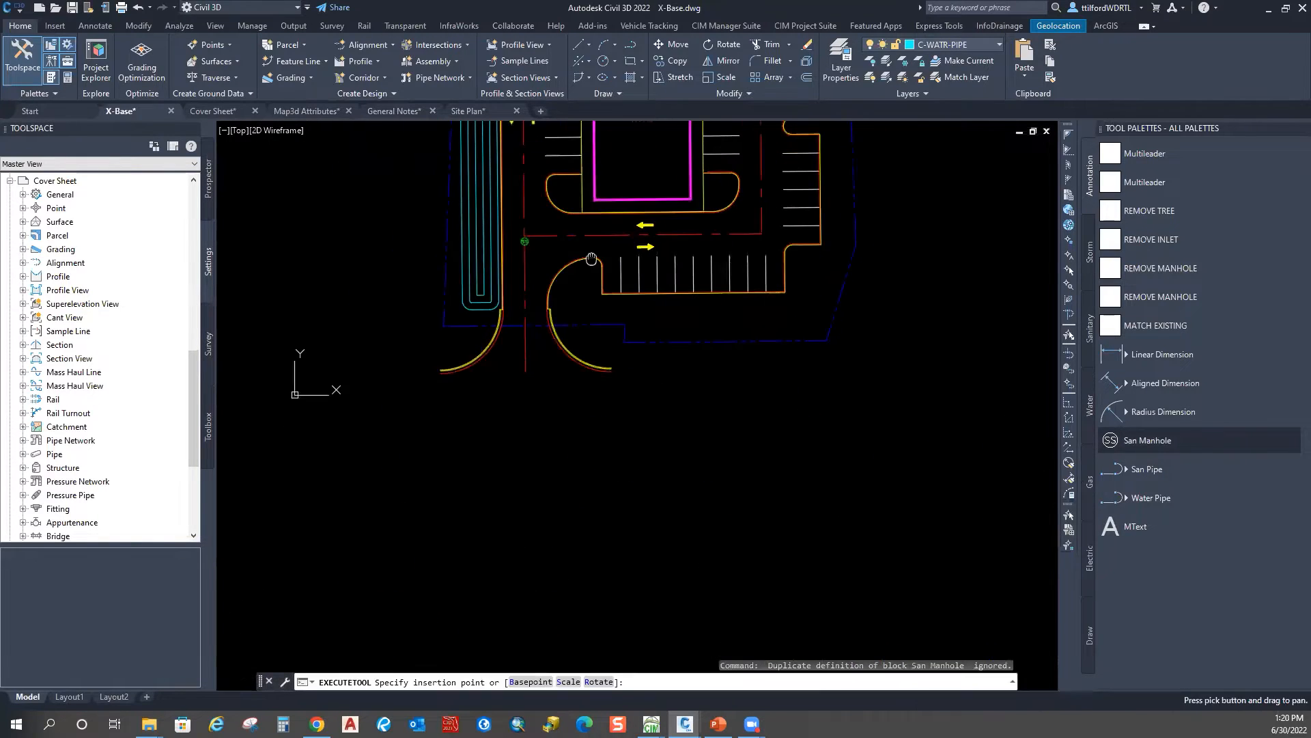
click(529, 405)
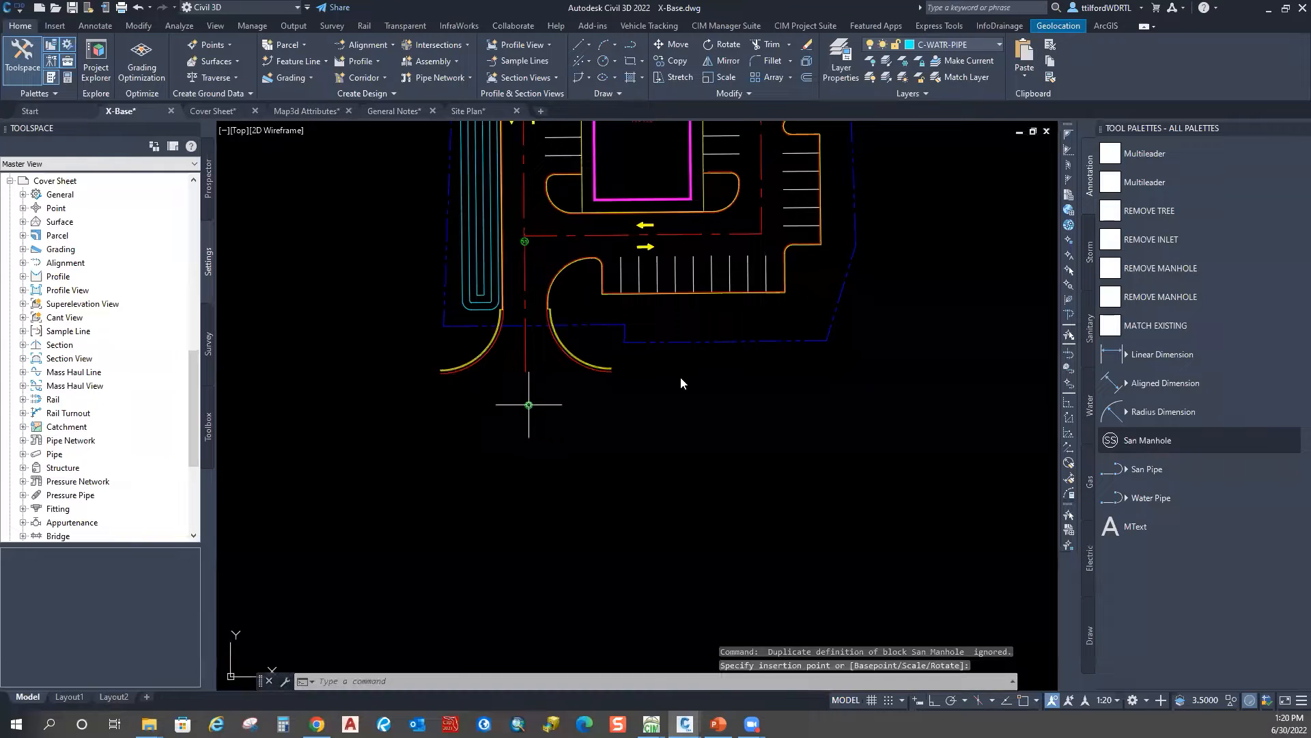
scroll(673, 366, down, 2)
middle_drag(673, 366, 609, 445)
middle_drag(552, 308, 556, 359)
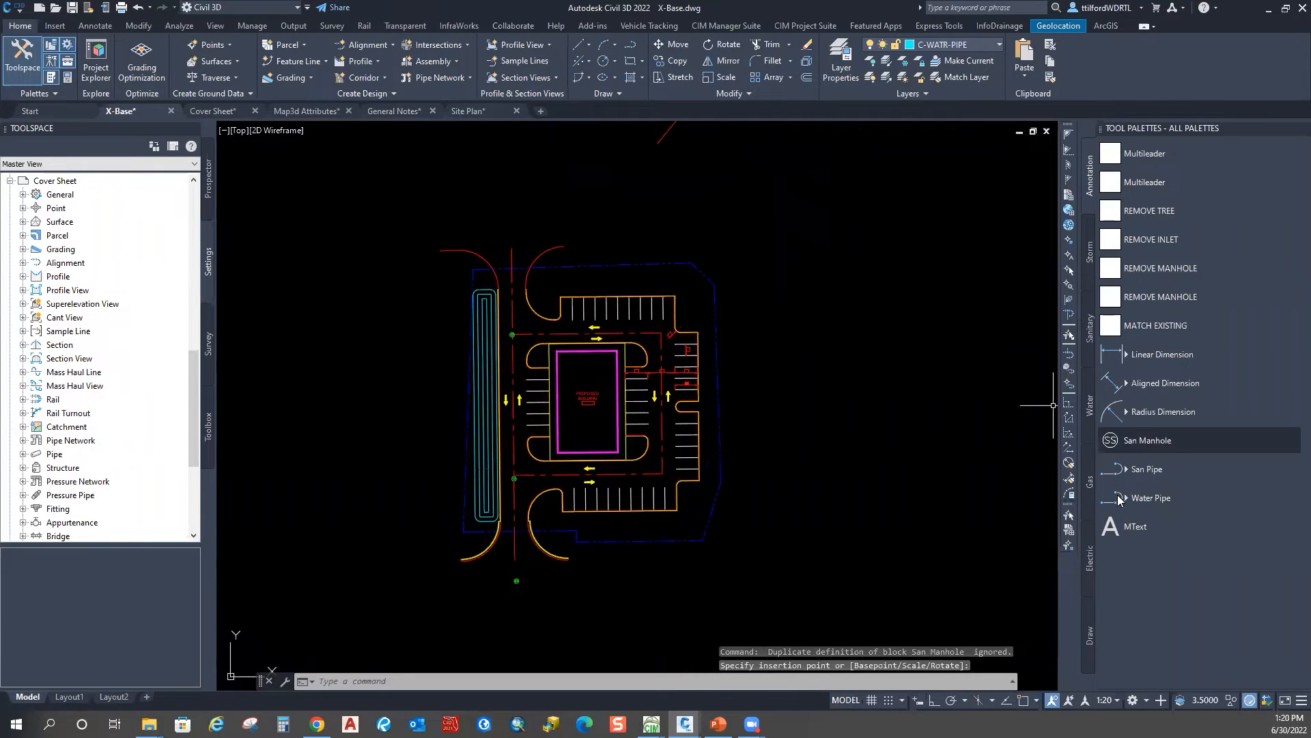
Step: Place another San Manhole northwest beyond the site, then pick the San Pipe tool
click(1111, 438)
middle_drag(581, 271, 571, 375)
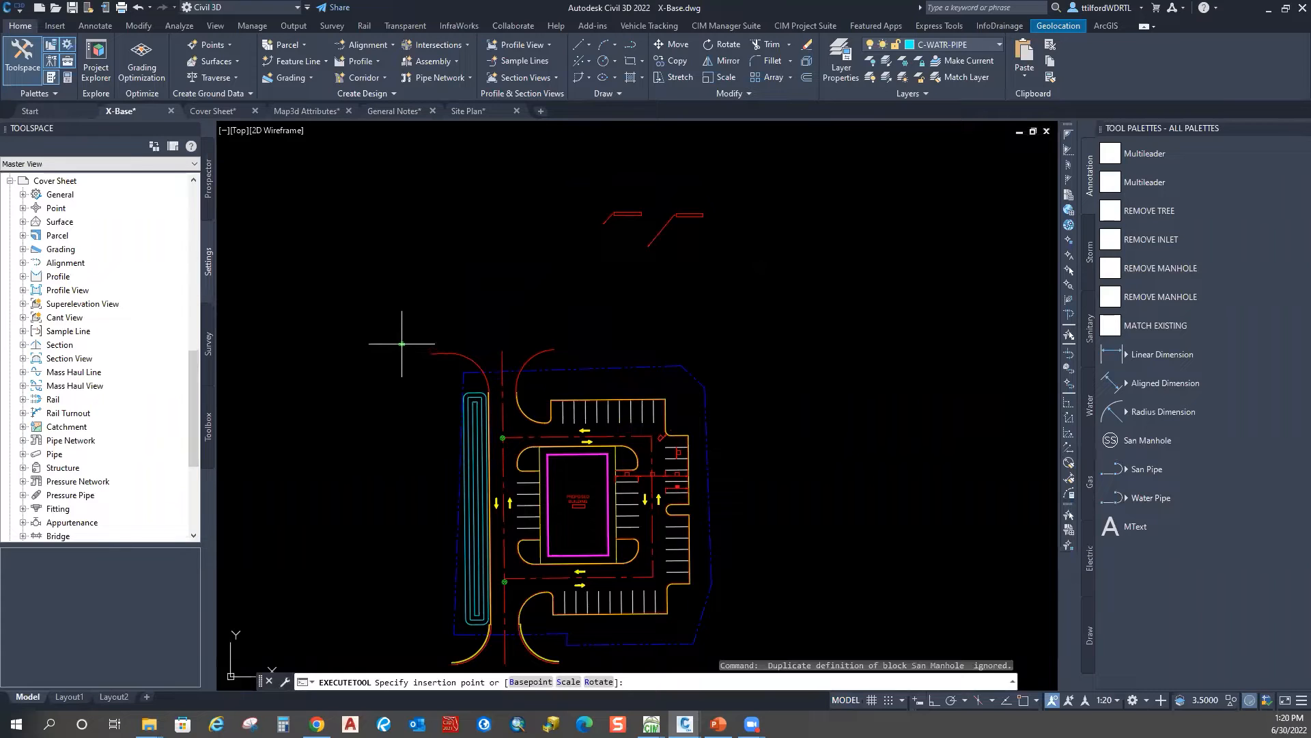
scroll(597, 259, down, 2)
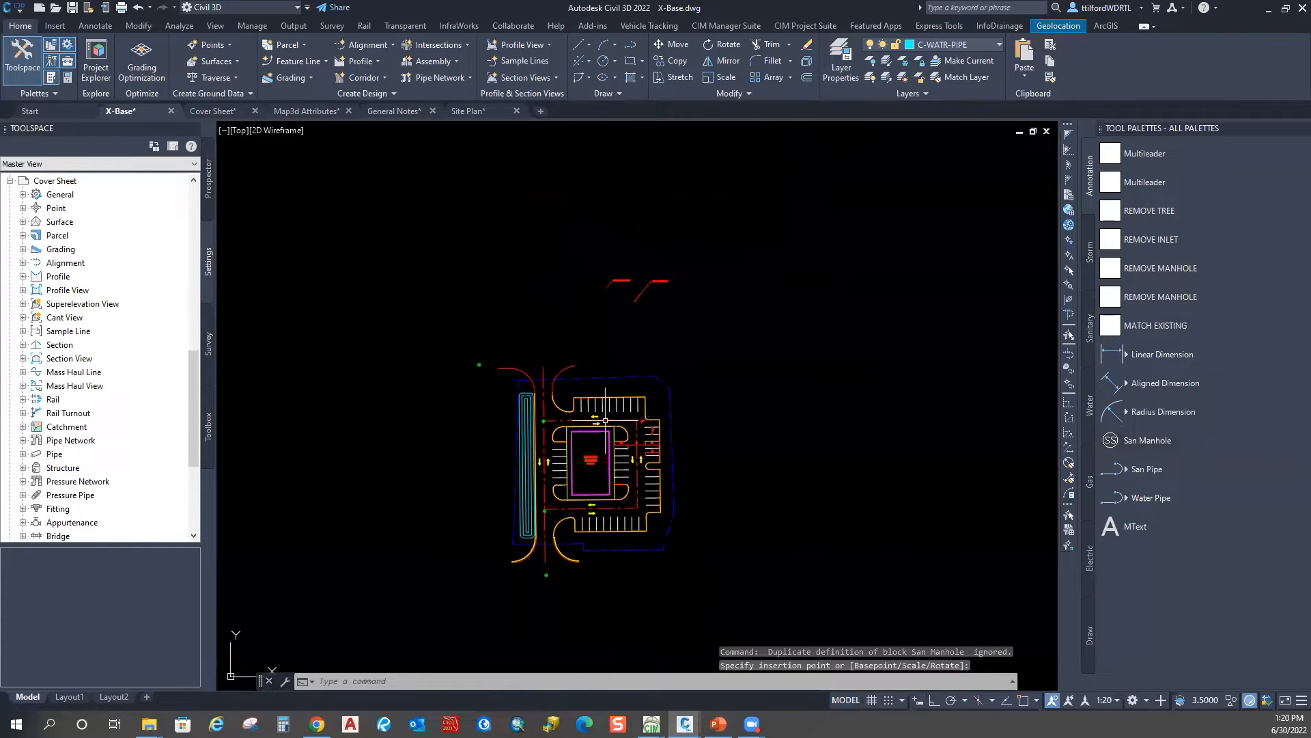
scroll(586, 435, up, 2)
key(Escape)
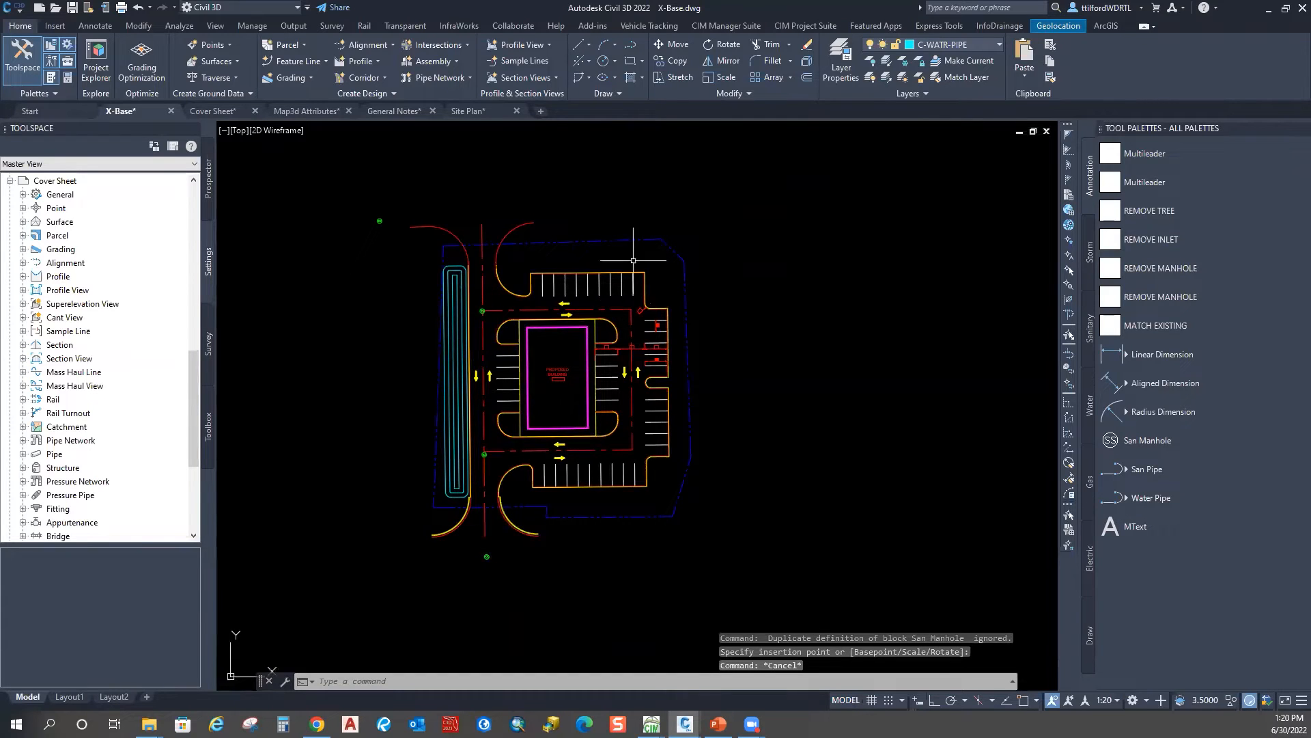
click(1144, 471)
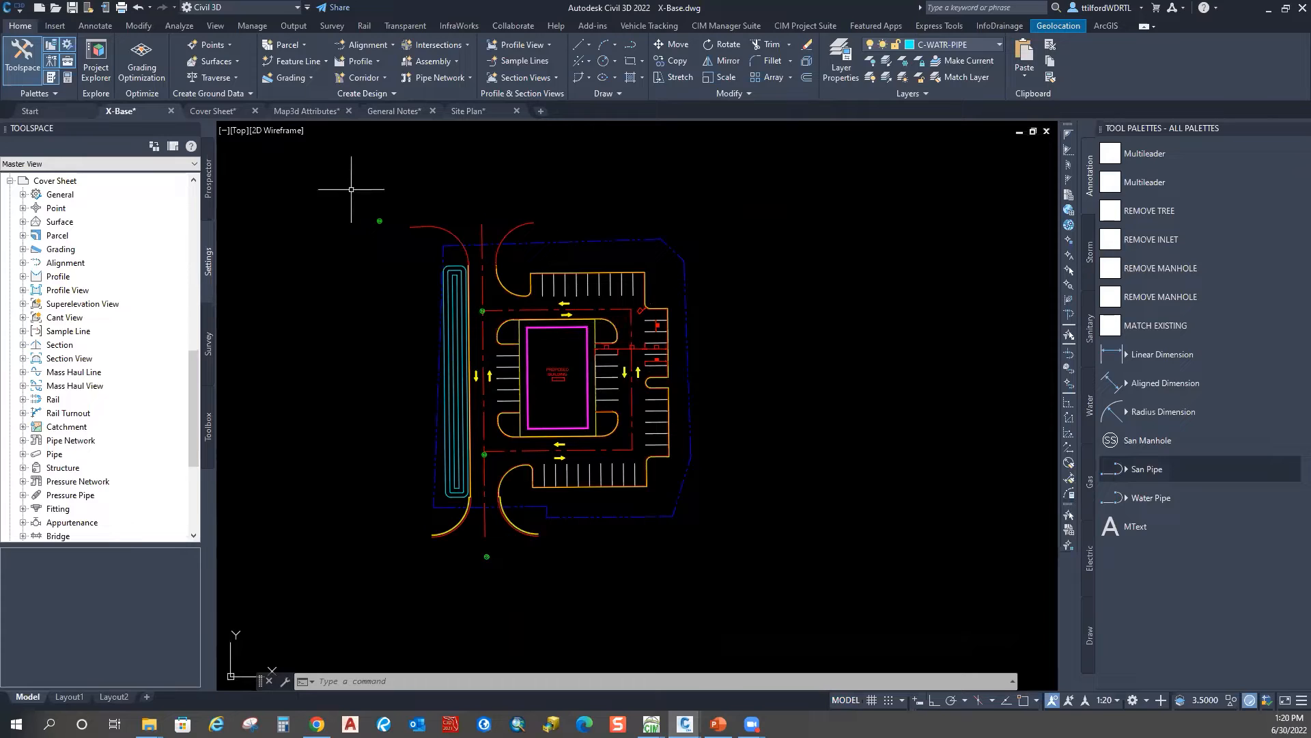
click(1112, 471)
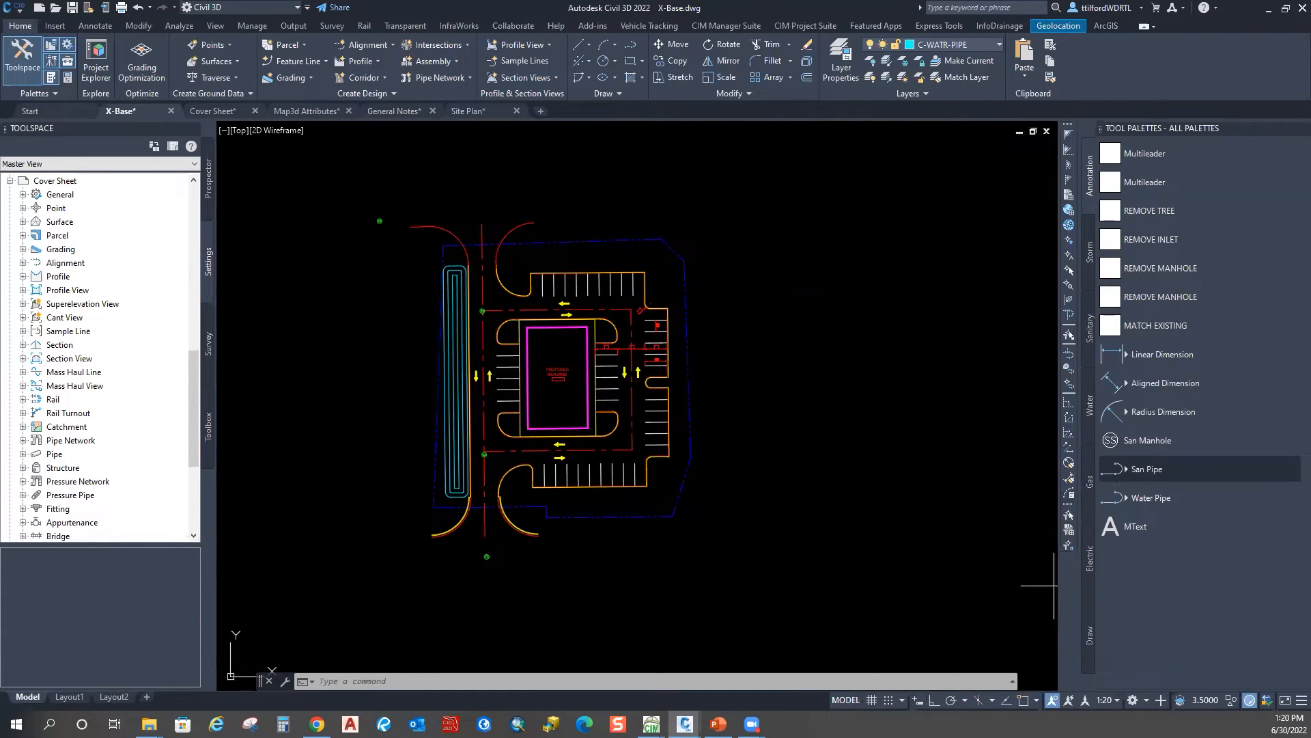
Step: Draw a San Pipe polyline from the south manhole's centre to the aisle manhole using Center snaps
scroll(437, 547, up, 4)
shift+right_click(546, 420)
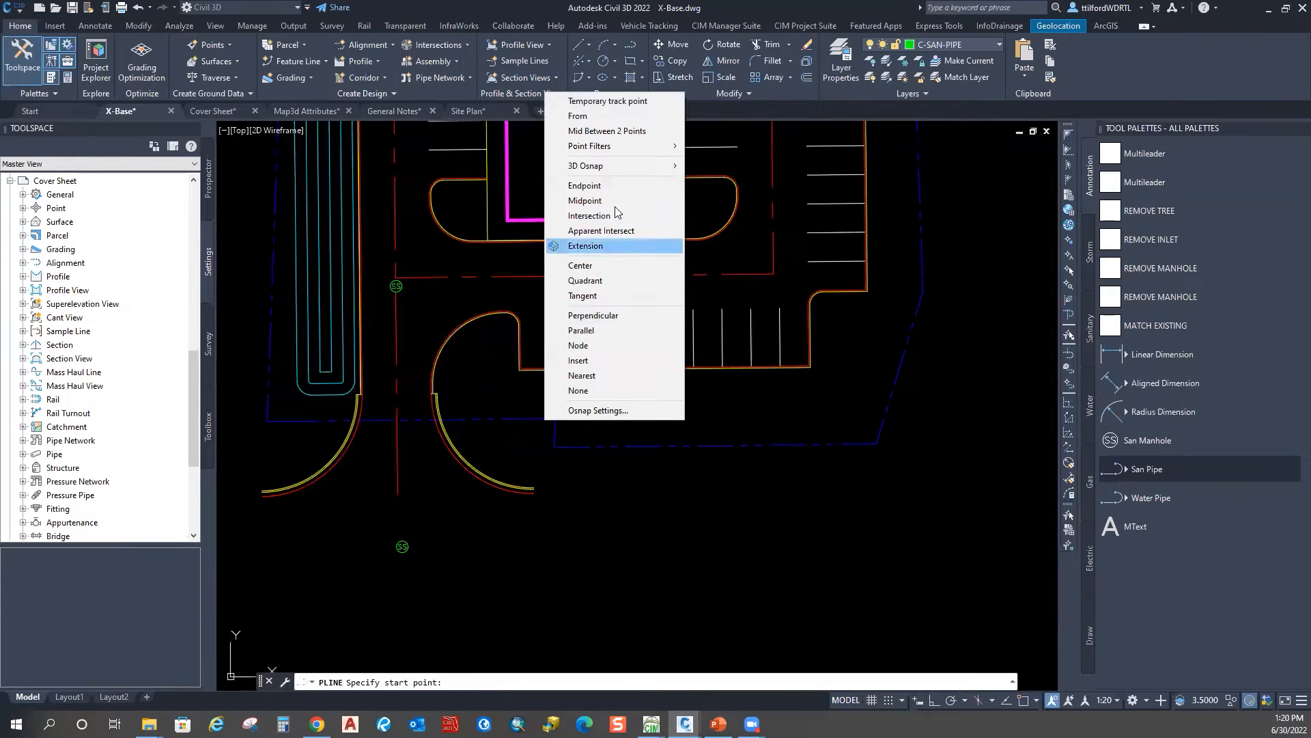
click(580, 265)
click(407, 543)
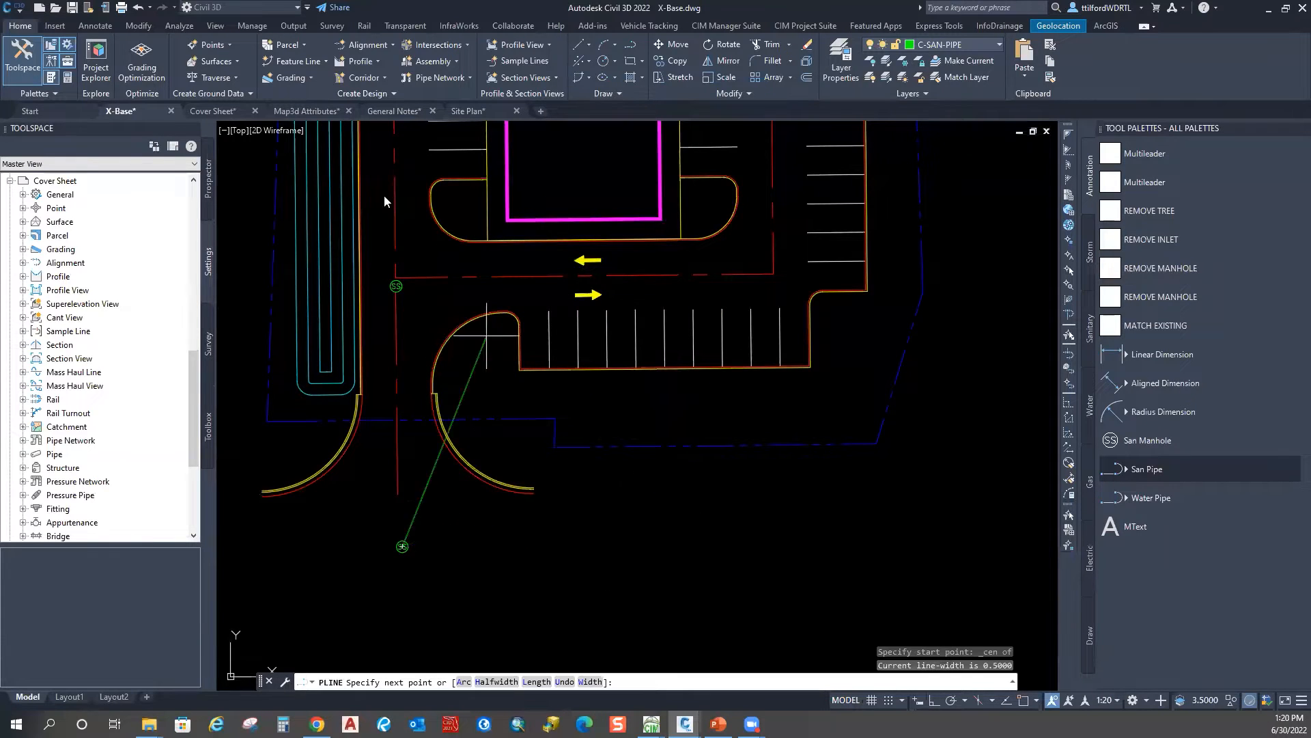
shift+right_click(389, 197)
click(414, 369)
click(409, 298)
Step: Extend the pipe north to the upper manhole's centre and finish the polyline
middle_drag(409, 298, 466, 546)
shift+right_click(479, 220)
click(515, 395)
middle_drag(556, 221, 577, 360)
click(467, 309)
scroll(517, 301, down, 2)
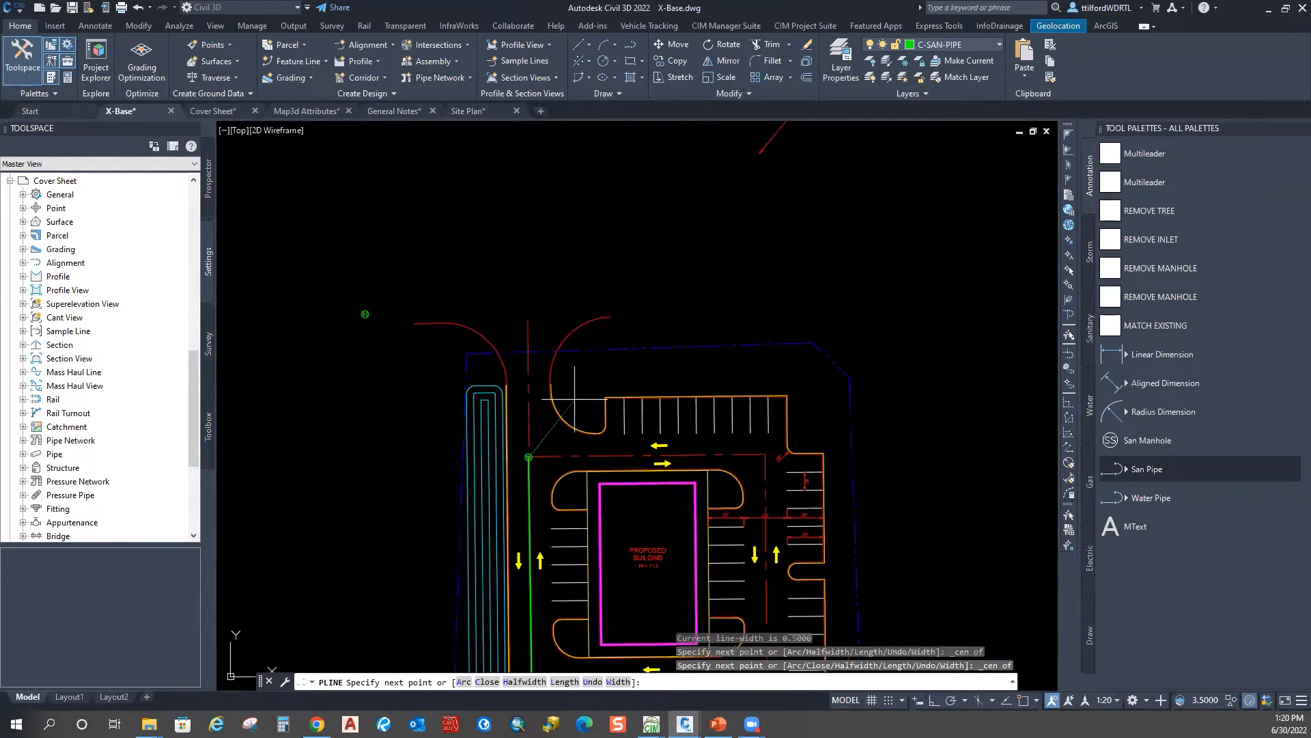
shift+right_click(511, 232)
key(Escape)
key(Escape)
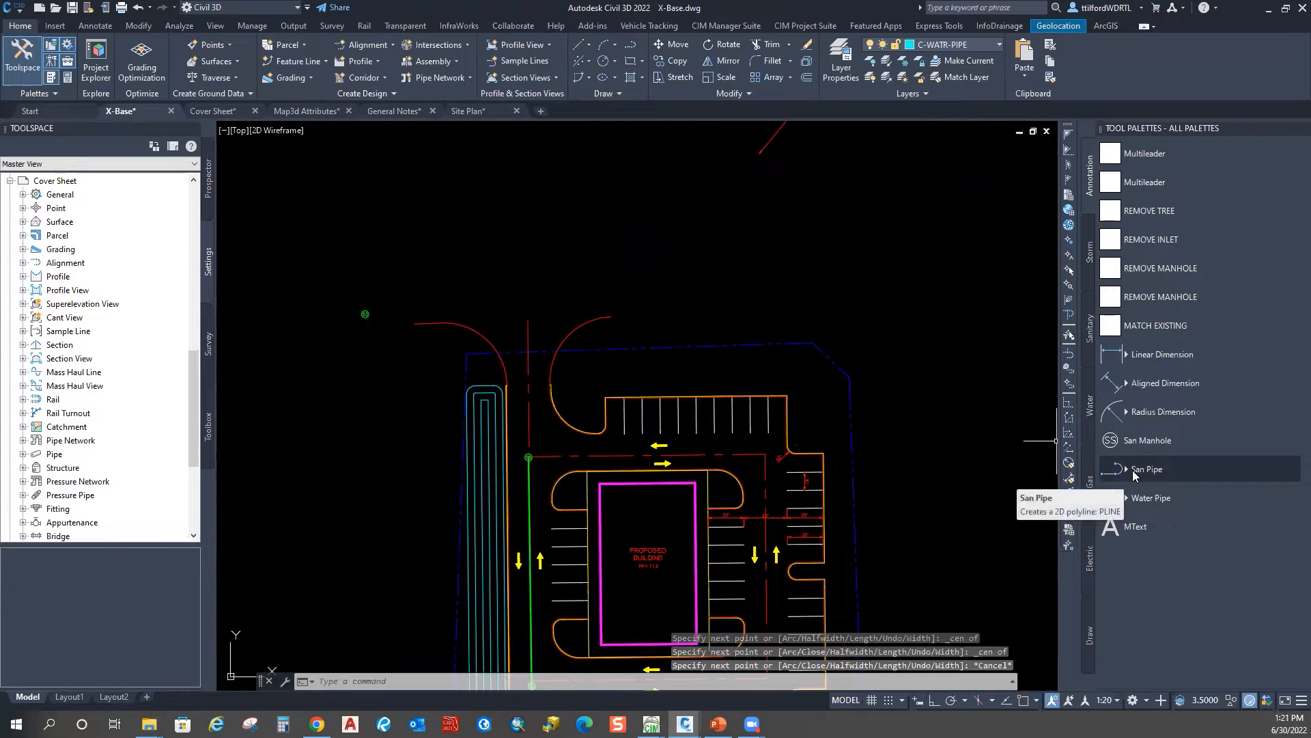
Step: Insert another San Manhole at the north end of the line
click(1140, 440)
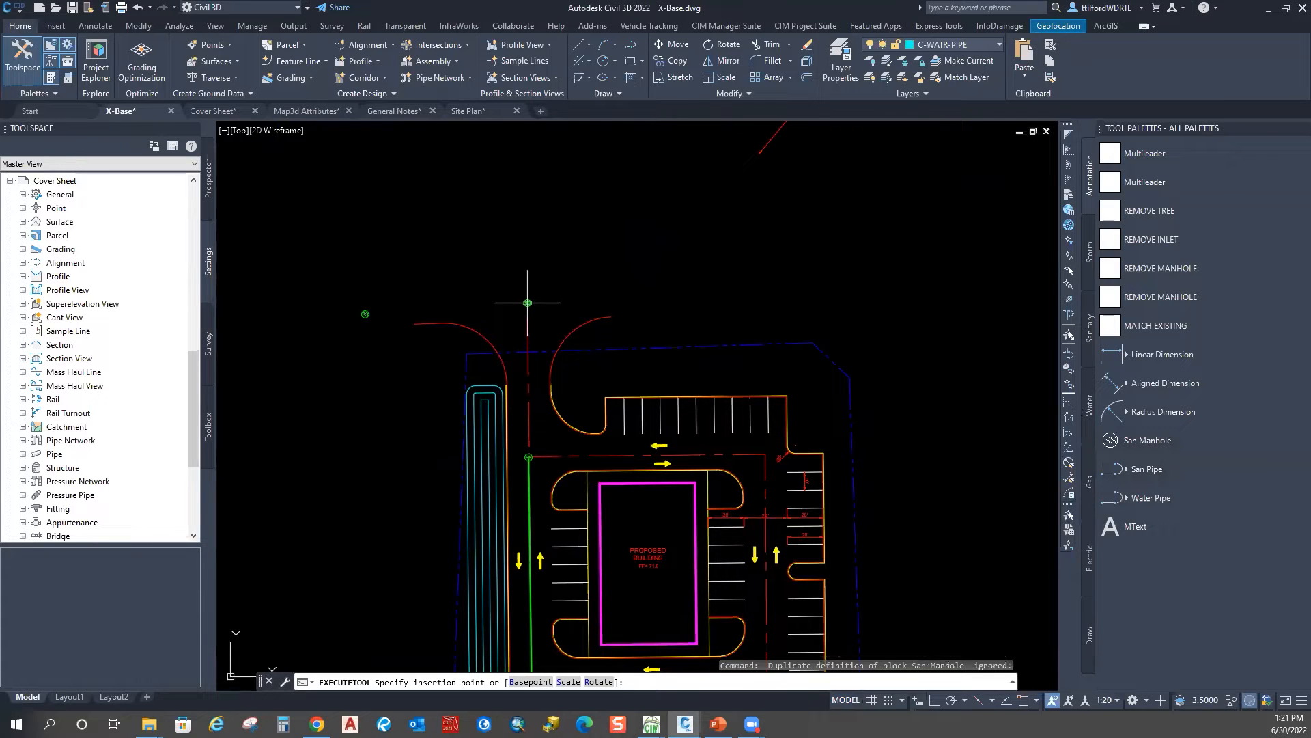
click(527, 303)
key(Escape)
Step: Draw a San Pipe from the aisle manhole north to the new manhole, then west to the northwest manhole
click(1127, 469)
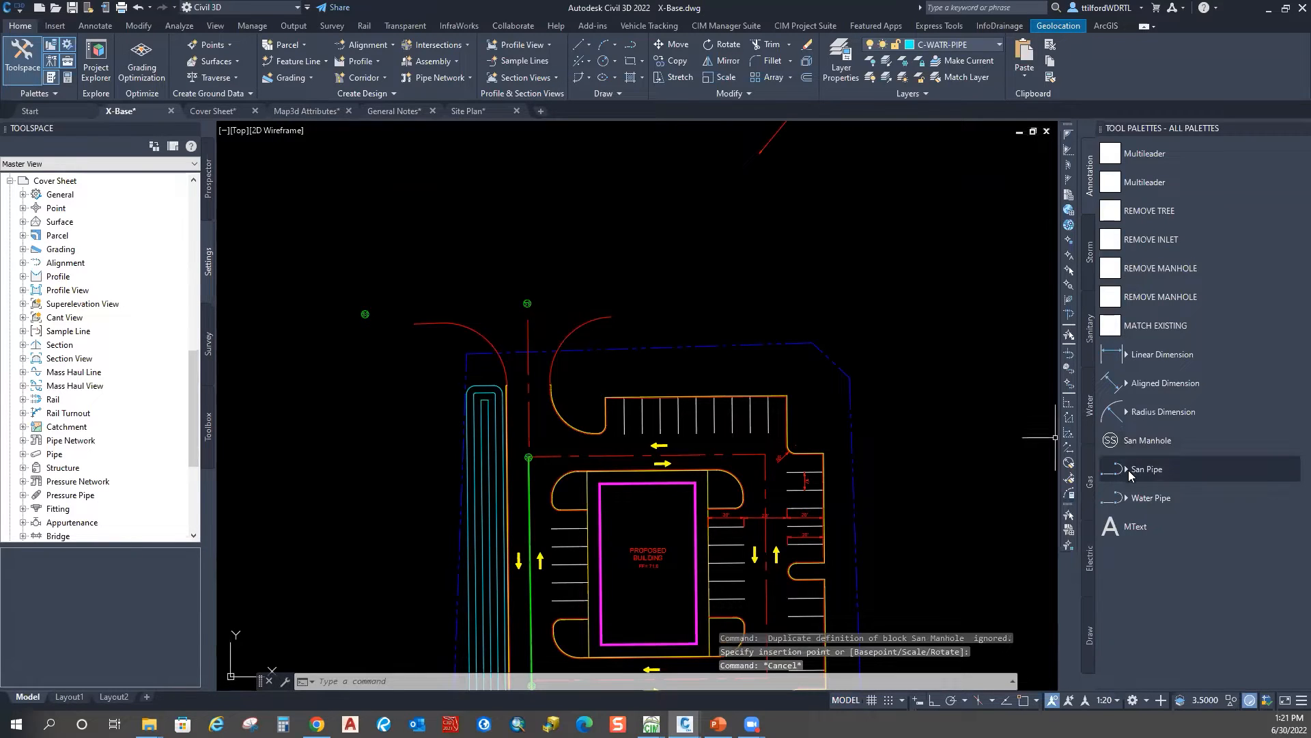
right_click(586, 340)
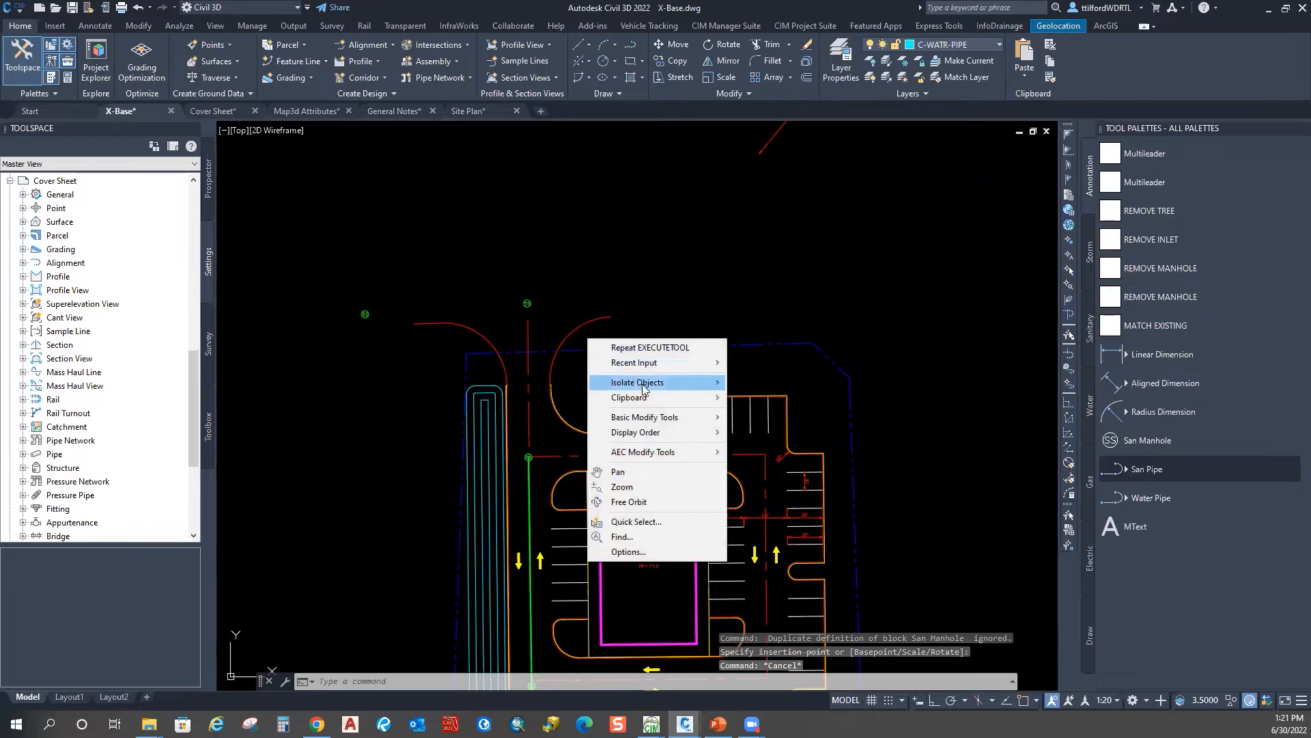
key(Escape)
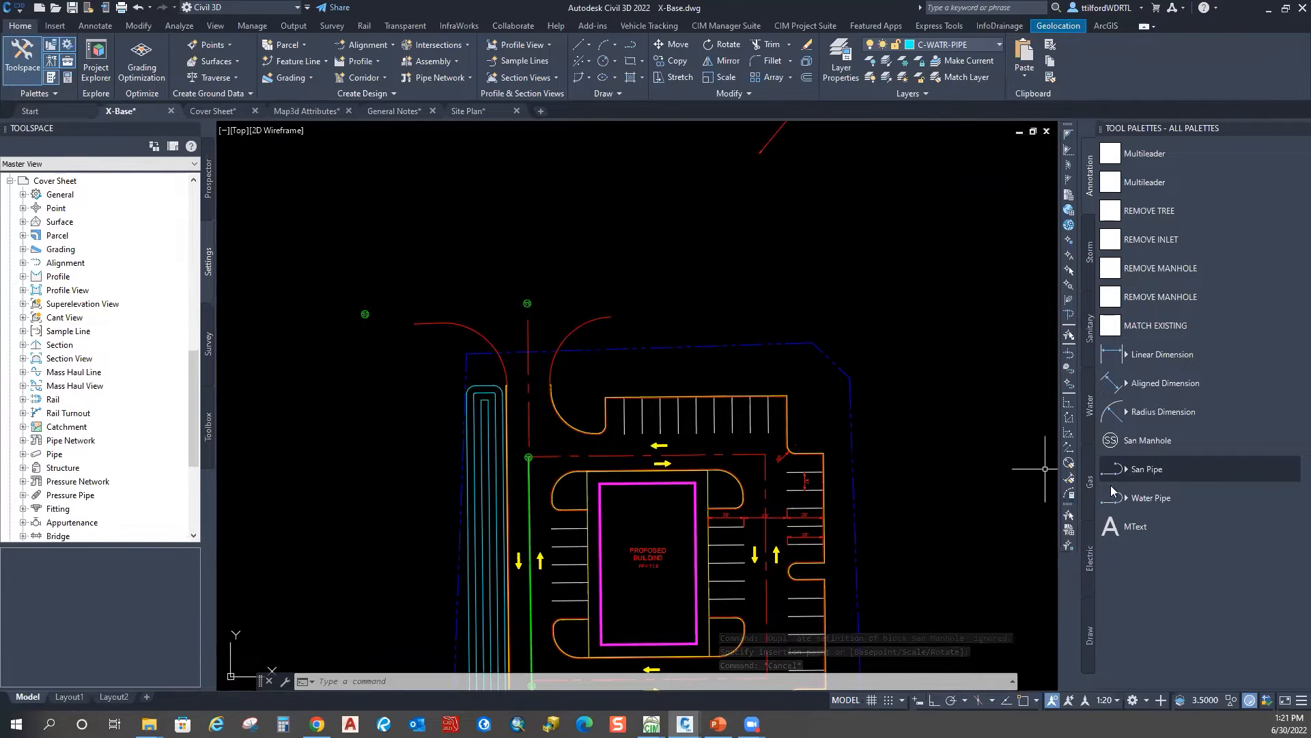
click(1146, 469)
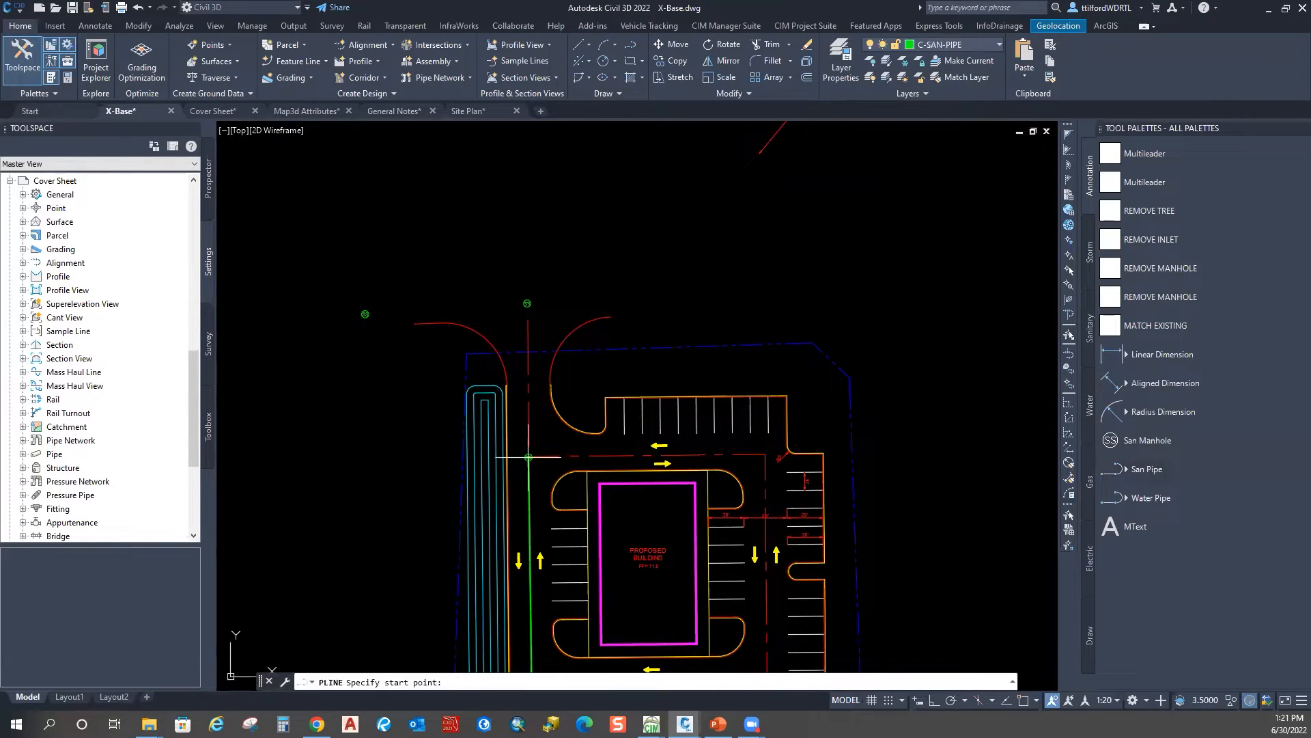
click(529, 456)
click(527, 302)
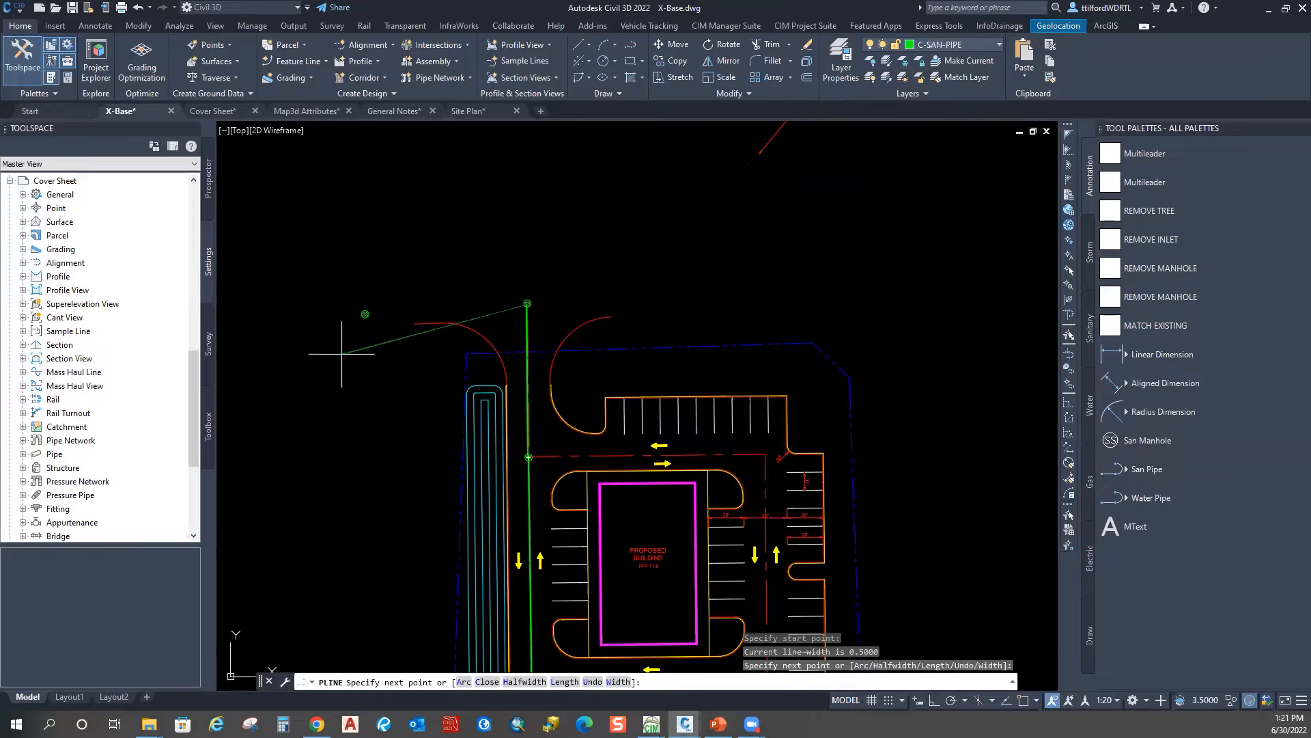
shift+right_click(367, 261)
click(402, 437)
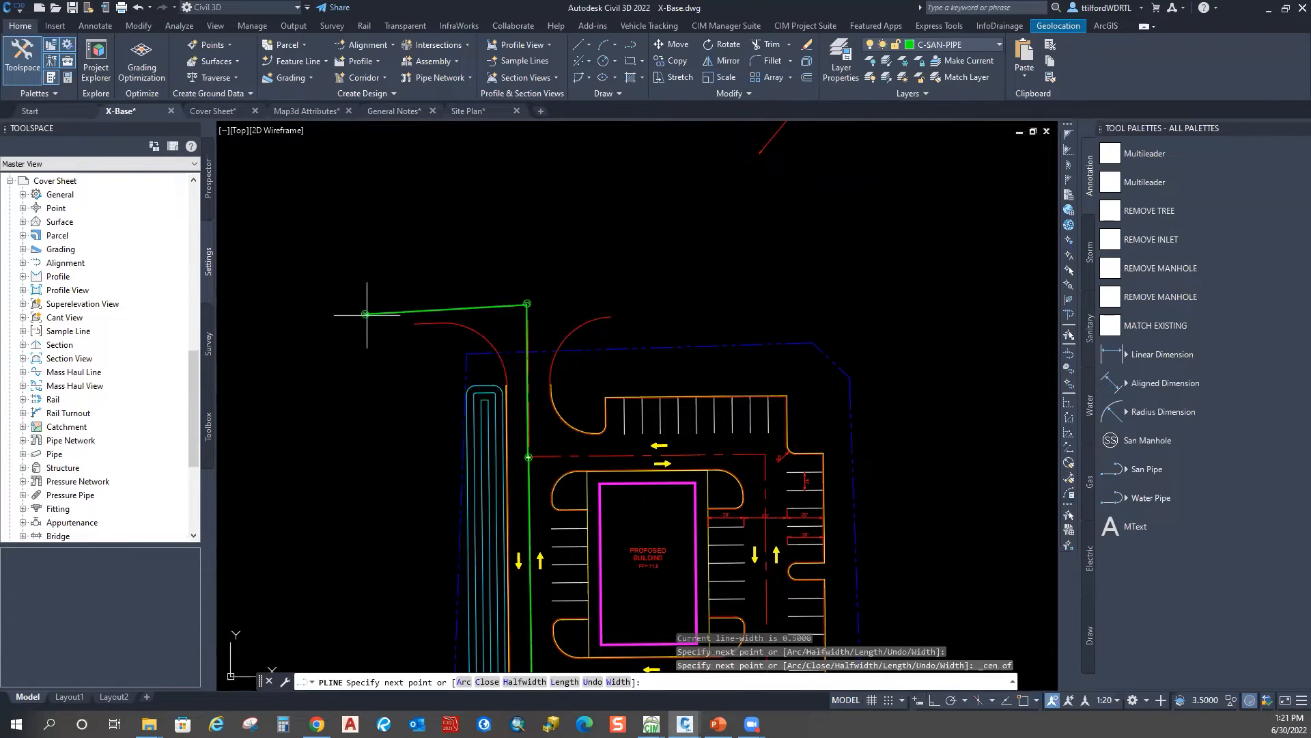
key(Escape)
Step: Start EXPLODE and select the new San Pipe polyline
key(space)
click(487, 313)
click(473, 340)
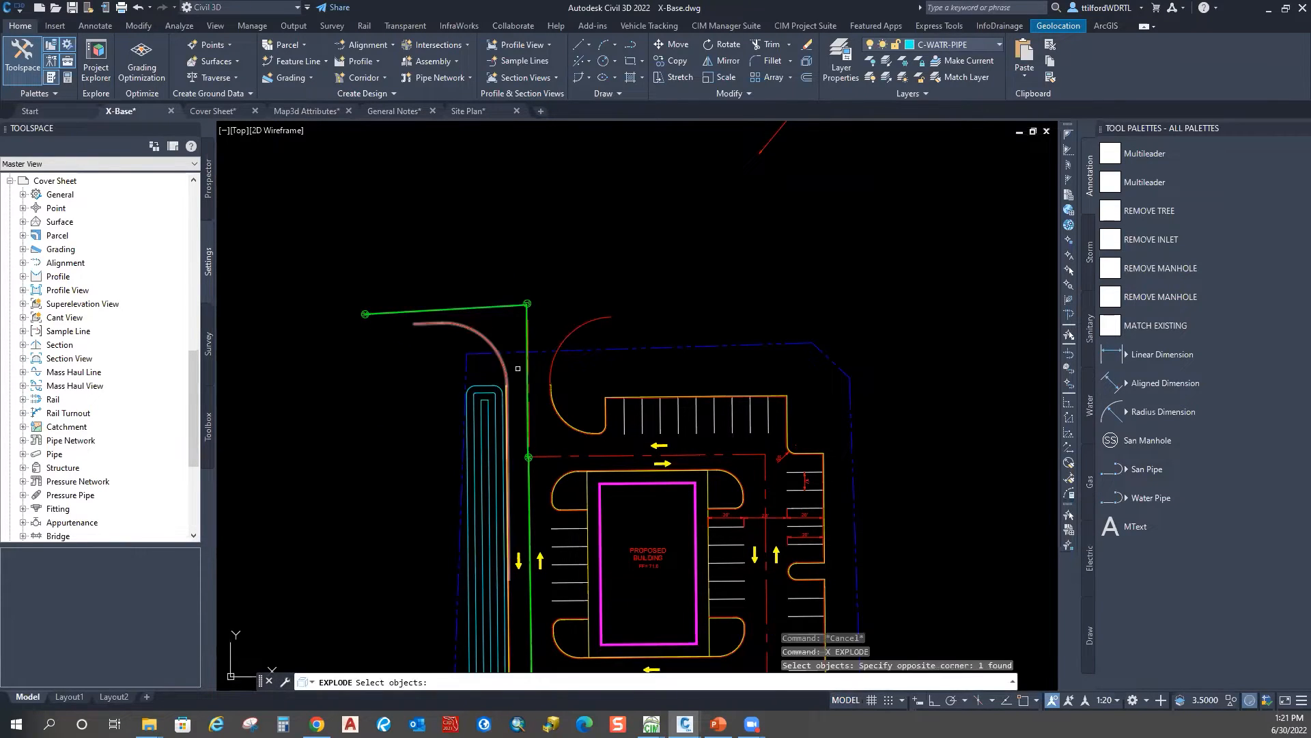
middle_drag(527, 457, 501, 322)
Step: Explode the selected polyline into separate pipe segments and check the resulting lines
key(Return)
key(Escape)
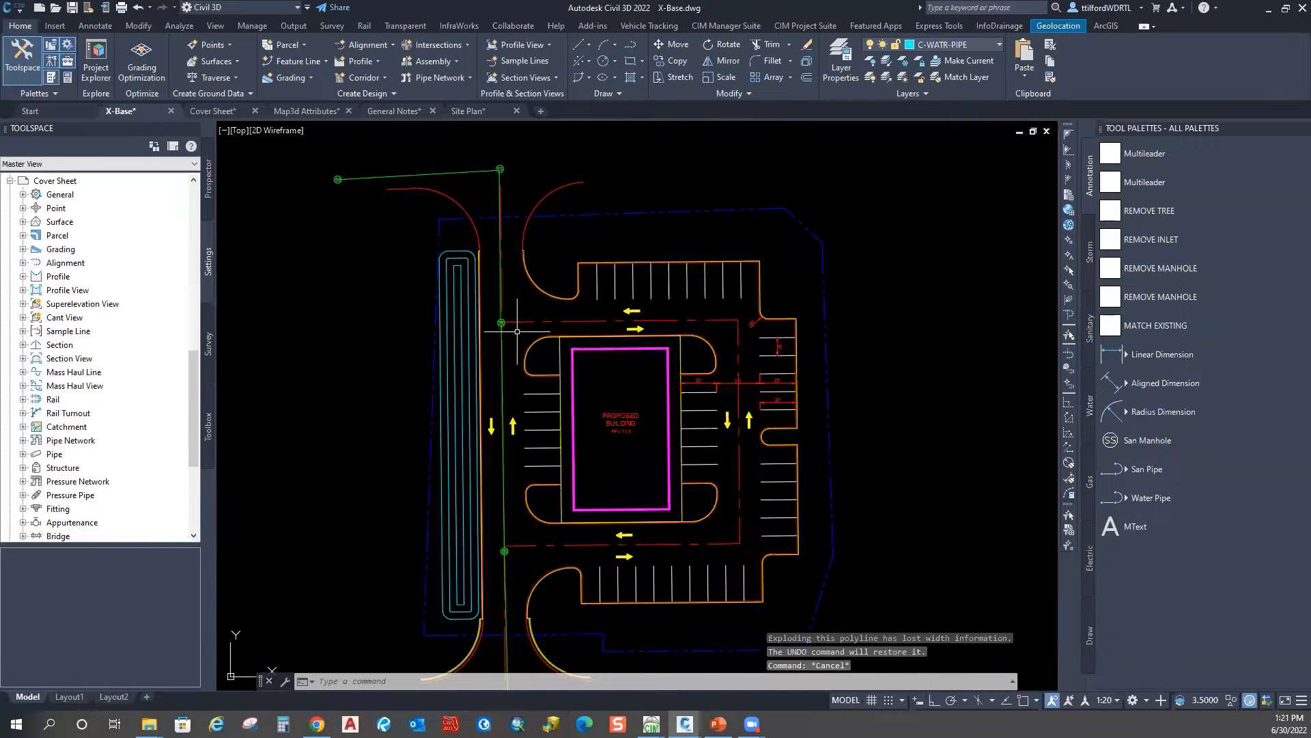
middle_drag(503, 482, 503, 266)
middle_drag(511, 332, 494, 471)
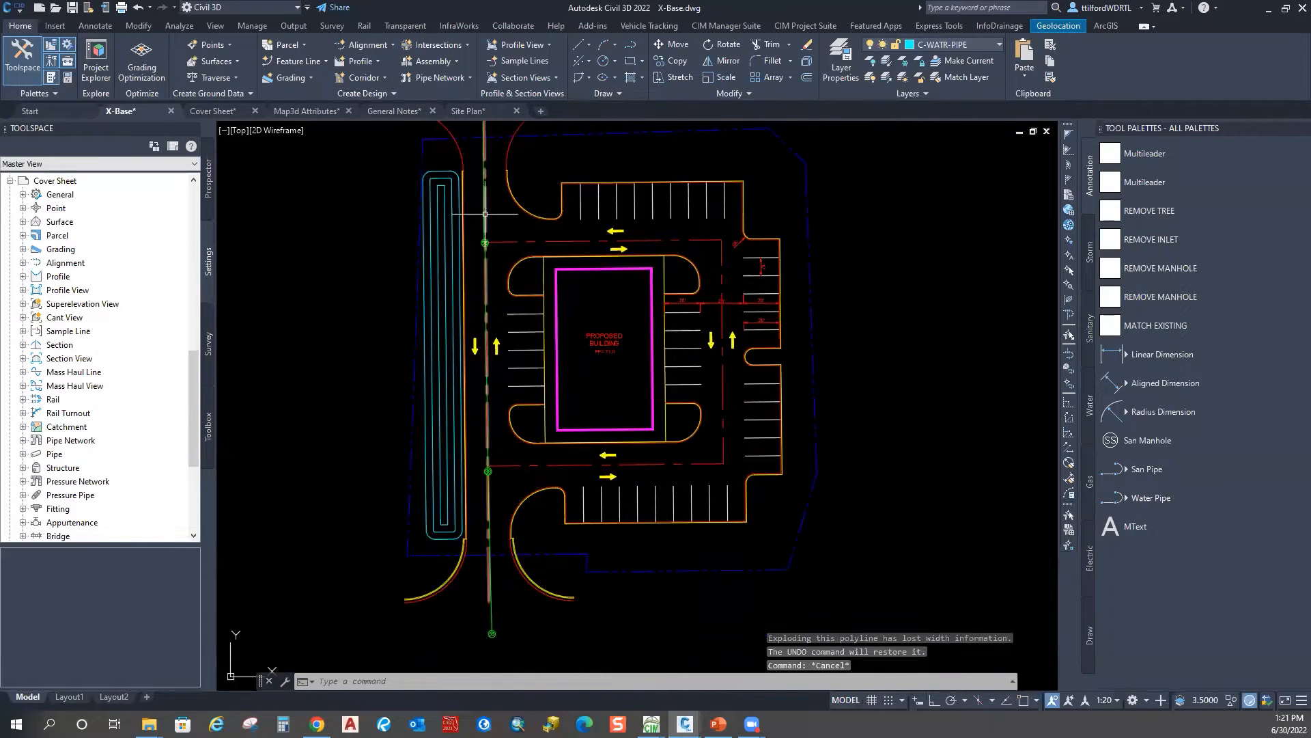
middle_drag(493, 224, 494, 383)
key(Escape)
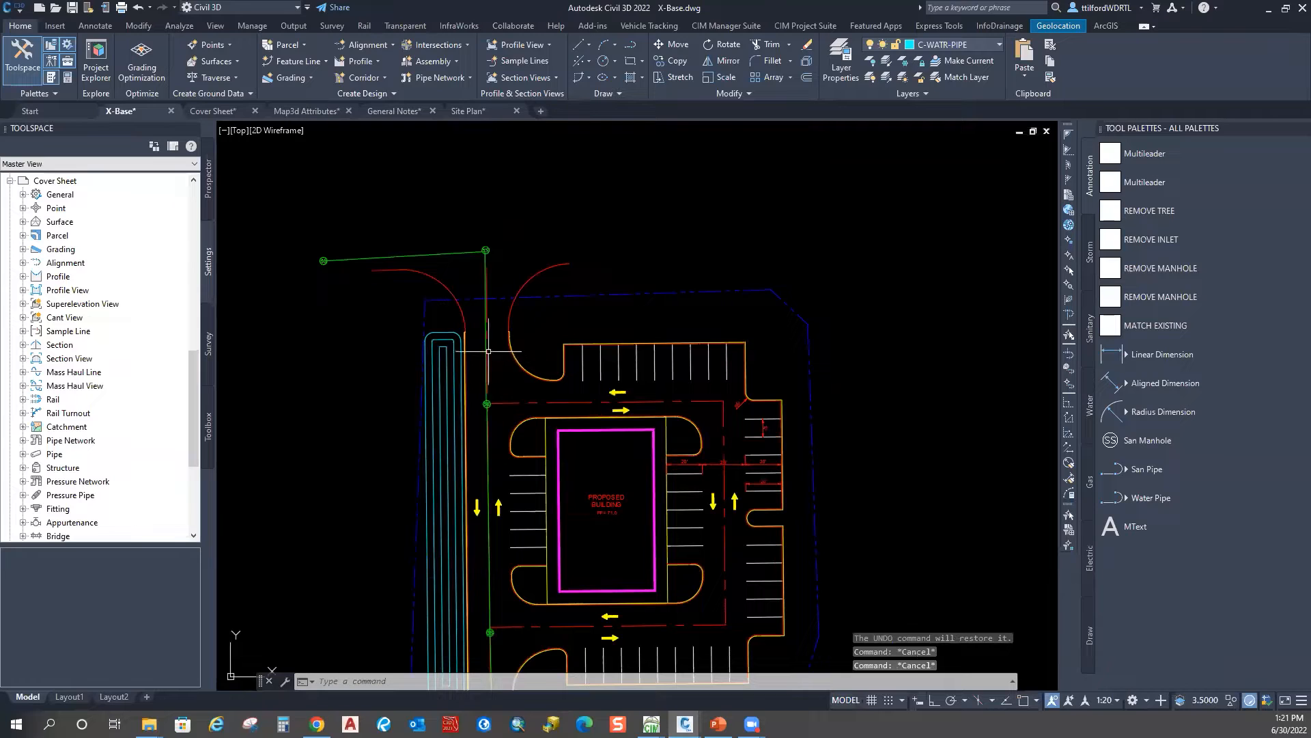
click(485, 355)
click(486, 451)
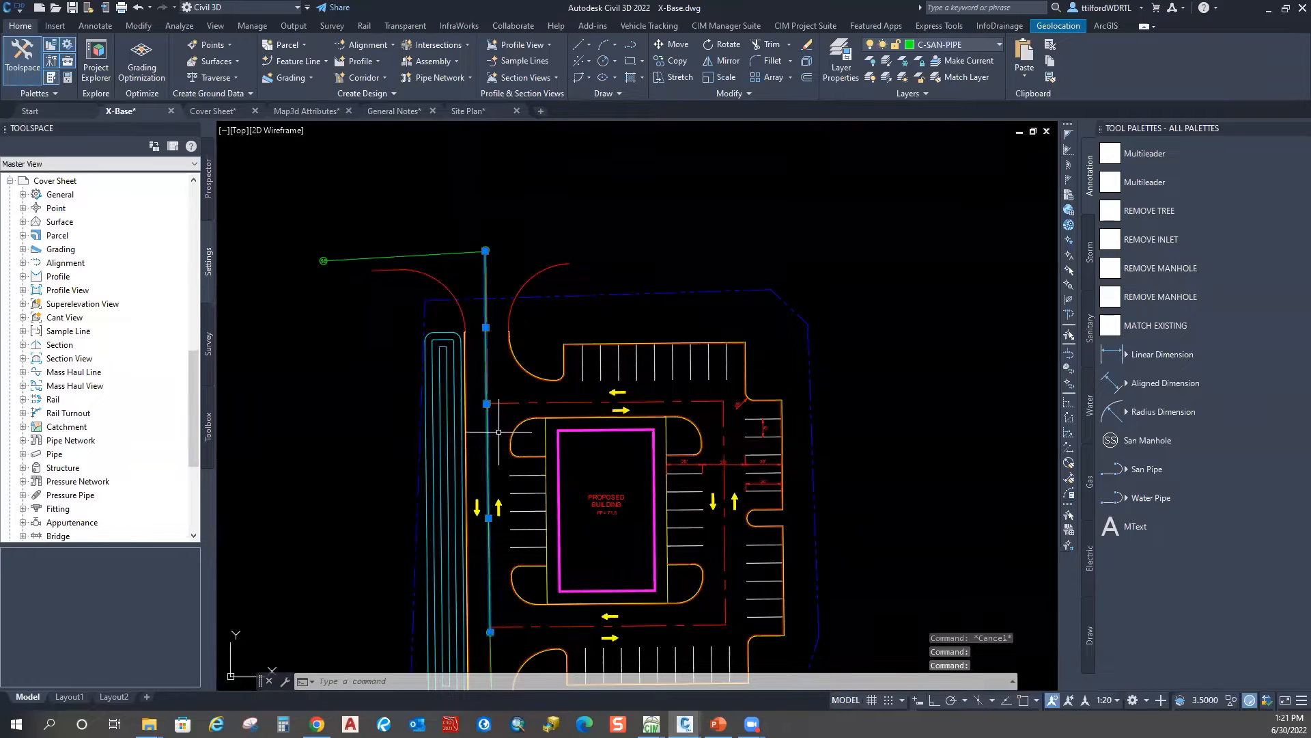
scroll(487, 450, down, 2)
key(Escape)
key(Escape)
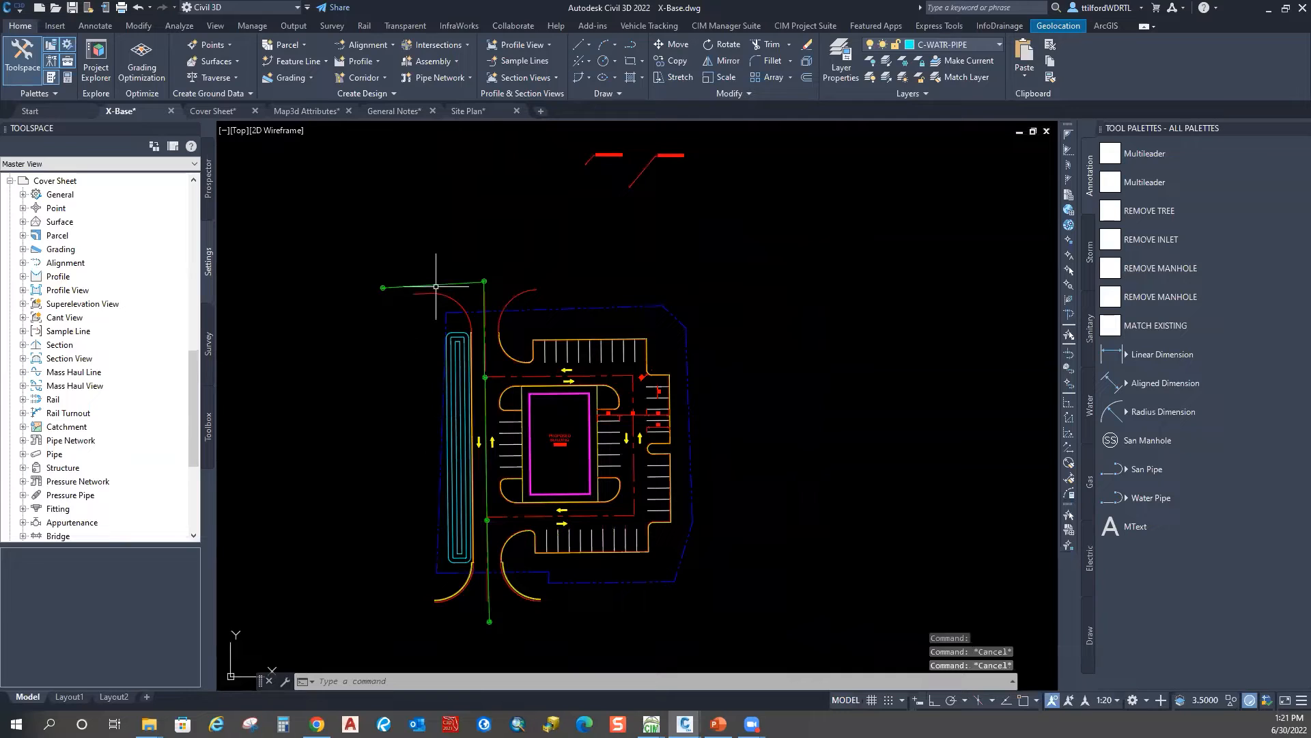
Step: Run PEDIT with Multiple and select the four green San Pipe lines
text(pe)
key(Return)
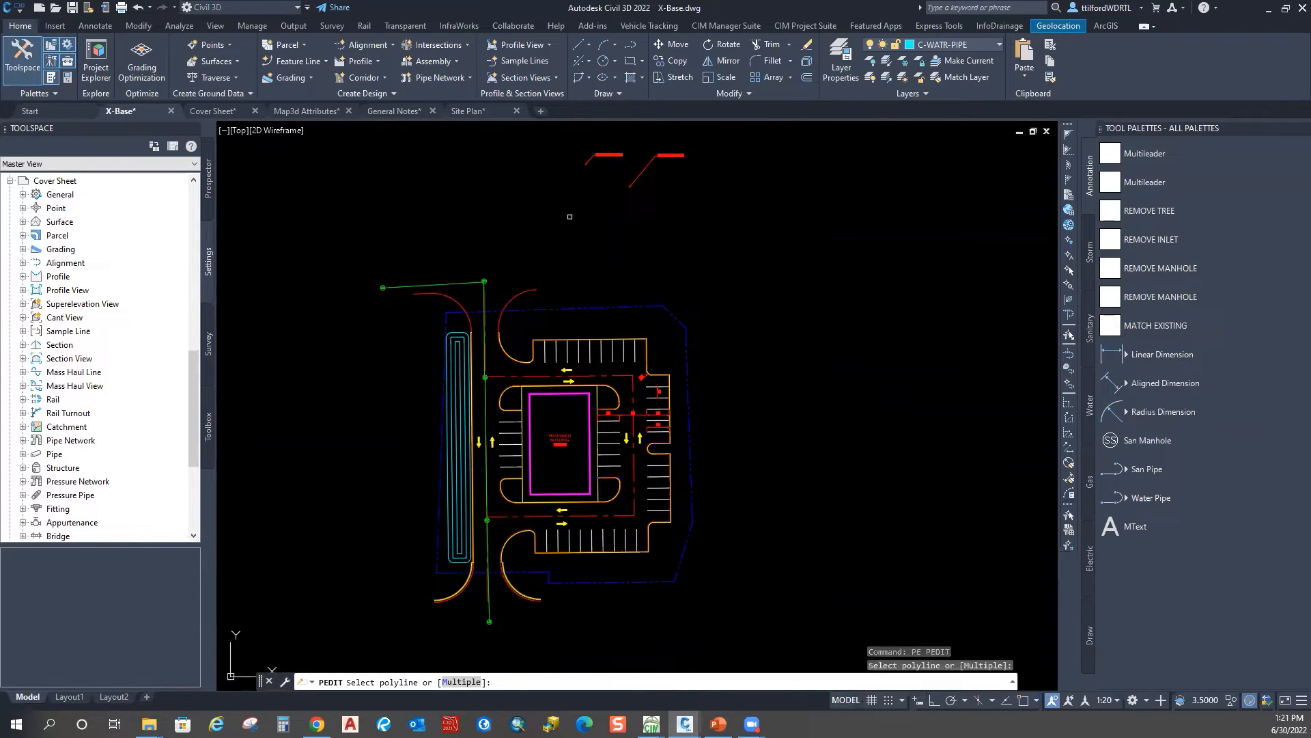
text(m)
key(Return)
click(462, 283)
click(481, 297)
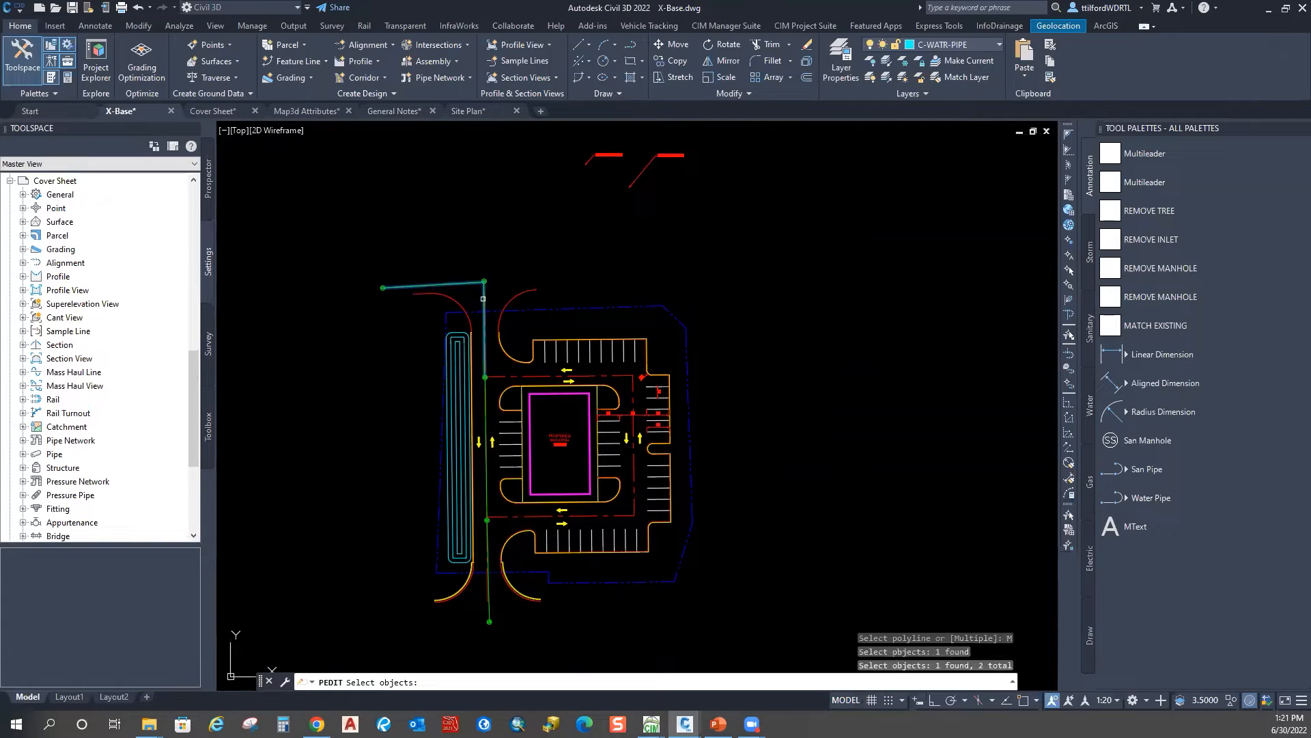
middle_drag(487, 413, 490, 268)
click(491, 268)
click(490, 427)
key(Return)
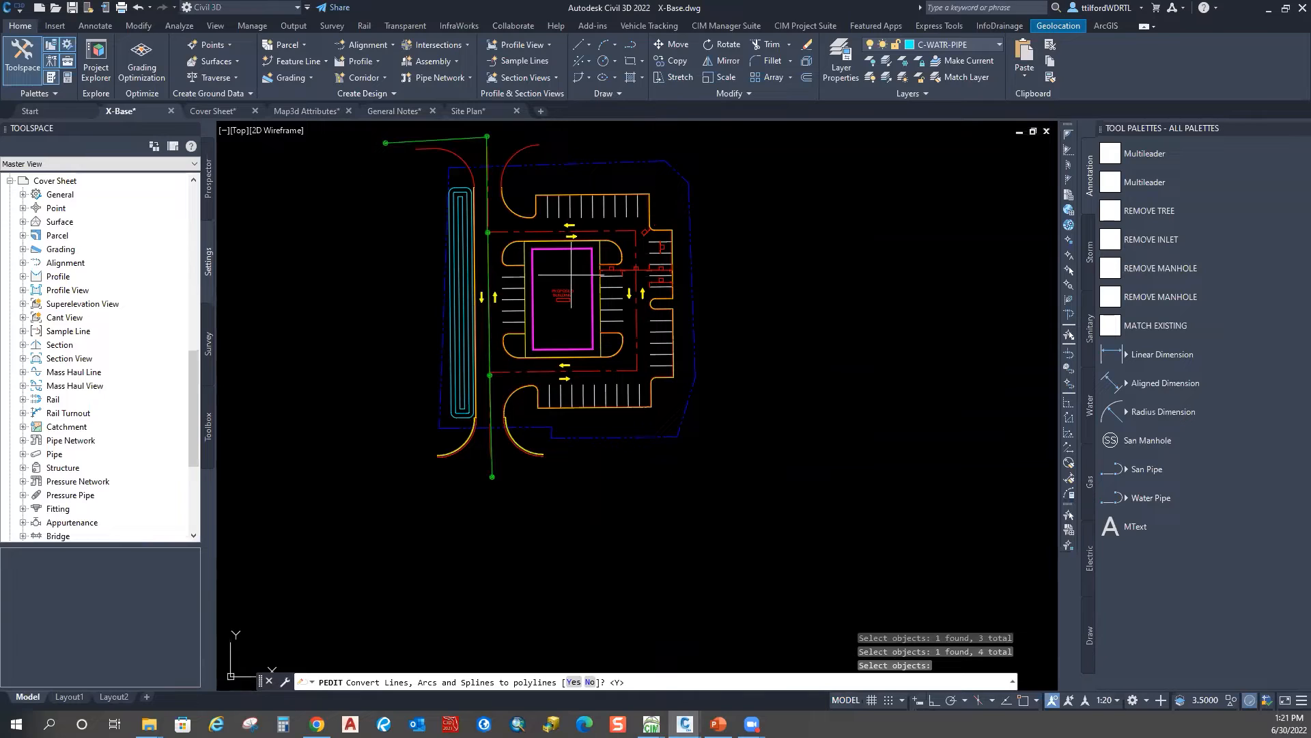
Step: Convert the lines to polylines and give all segments a width of 0.5
text(y)
key(Return)
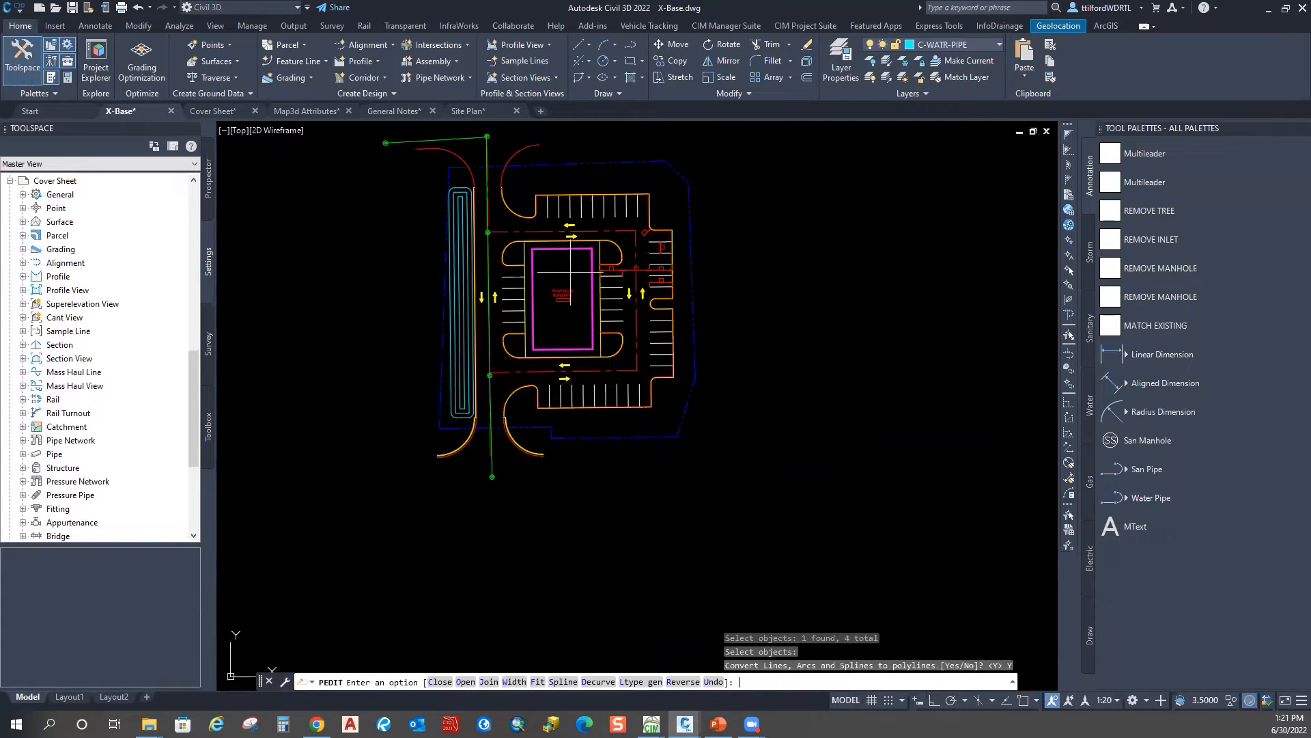
text(w)
key(Return)
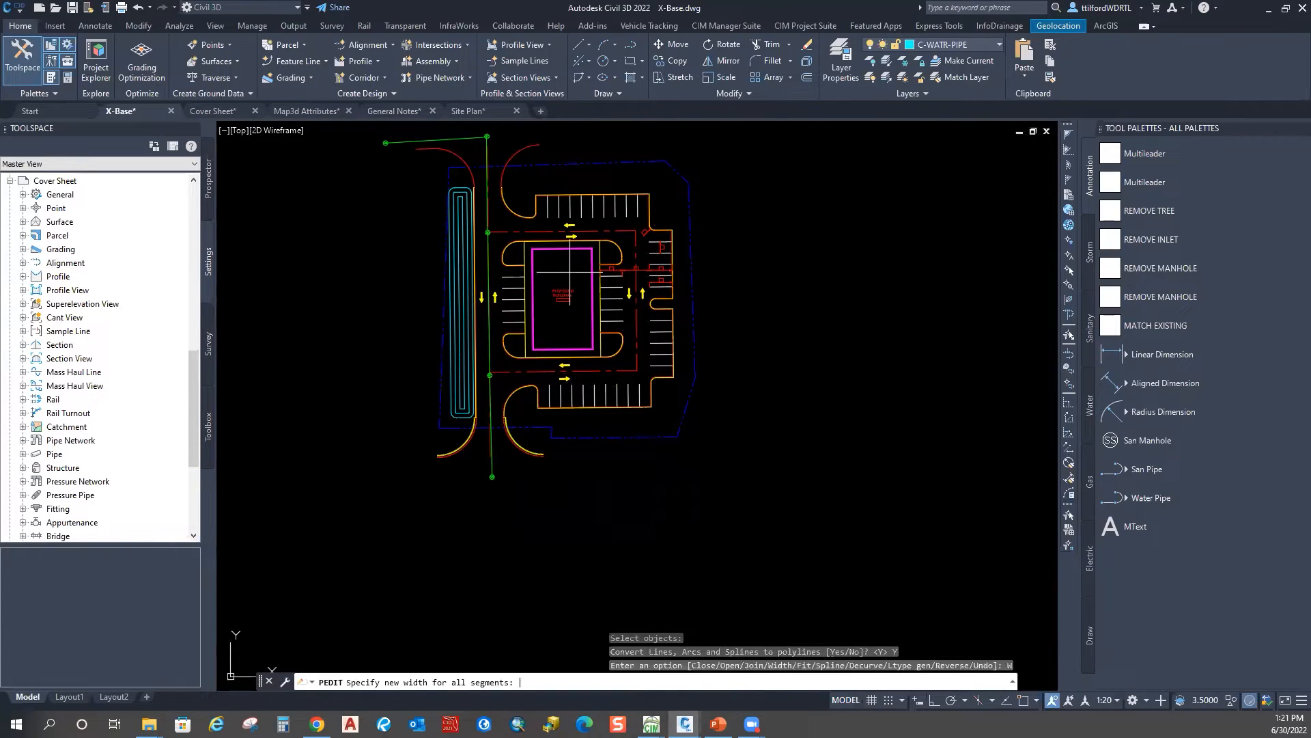
text(.5)
key(Return)
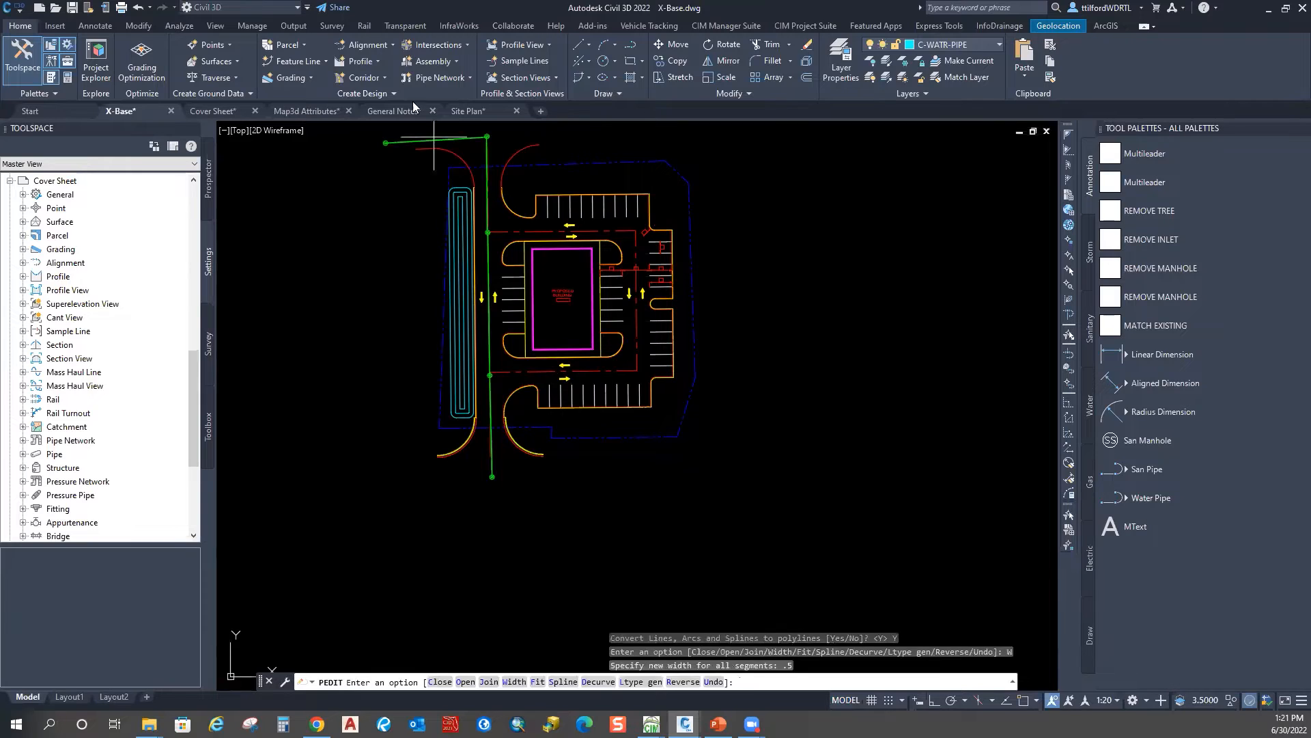
key(Escape)
key(Escape)
scroll(465, 219, down, 2)
scroll(464, 219, up, 2)
mouse_move(556, 490)
middle_down()
mouse_move(587, 478)
mouse_move(620, 493)
mouse_move(612, 522)
middle_up()
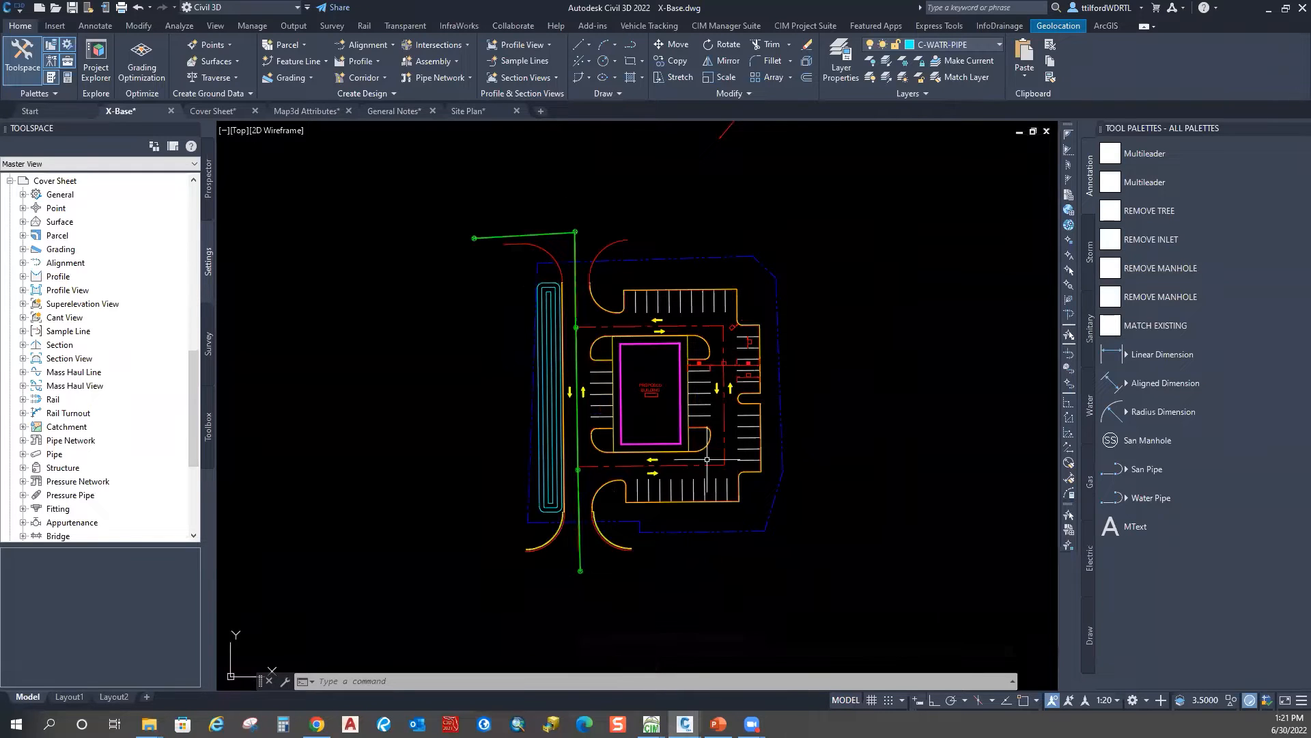
middle_drag(707, 460, 653, 441)
key(Escape)
key(Escape)
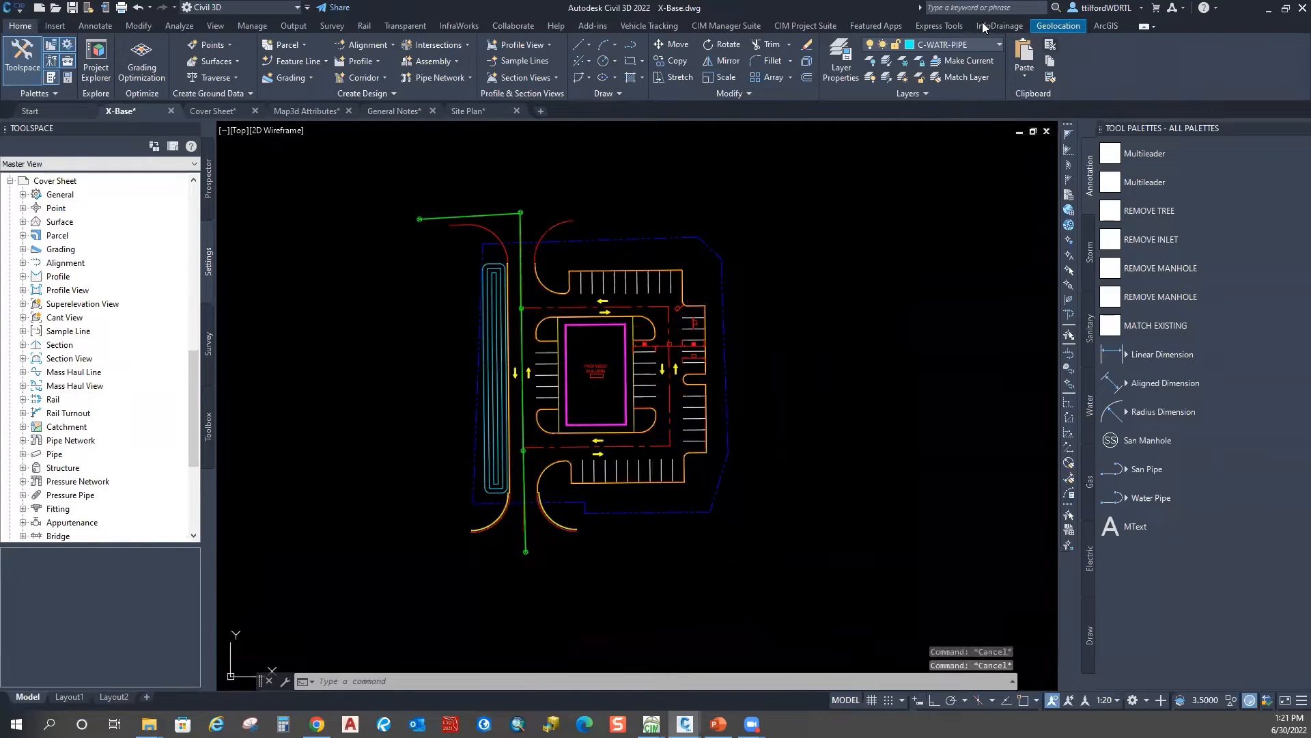
Step: Launch the Data Wizard from the CIM Project Suite tab
click(744, 26)
click(795, 26)
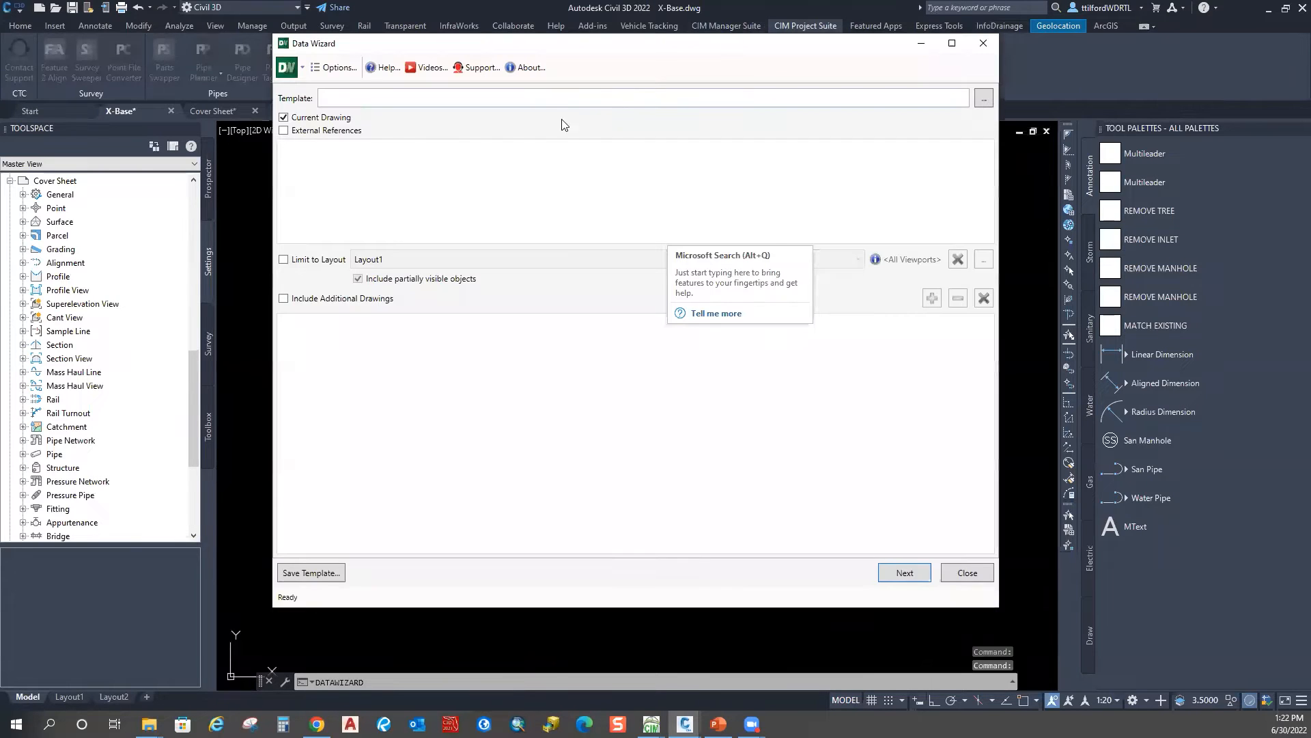
mouse_move(737, 47)
mouse_down()
mouse_move(651, 60)
mouse_move(719, 59)
mouse_up()
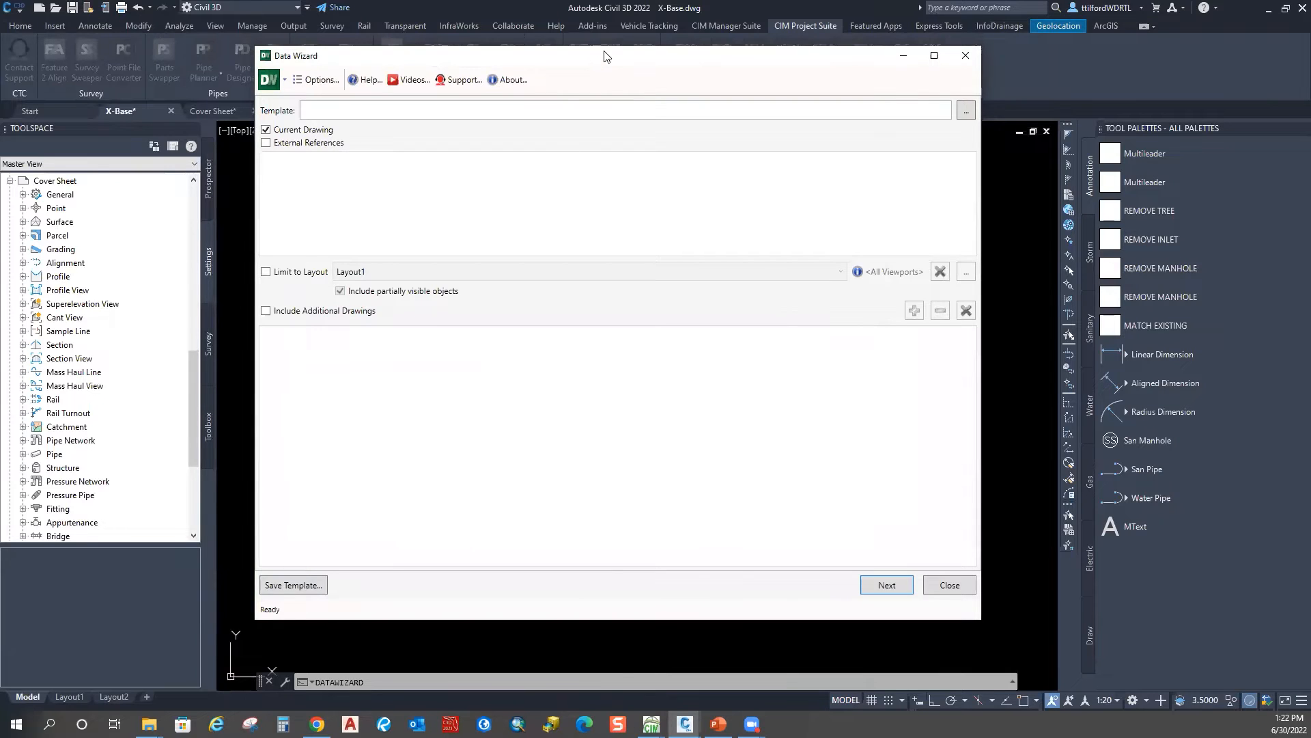
drag(604, 56, 743, 68)
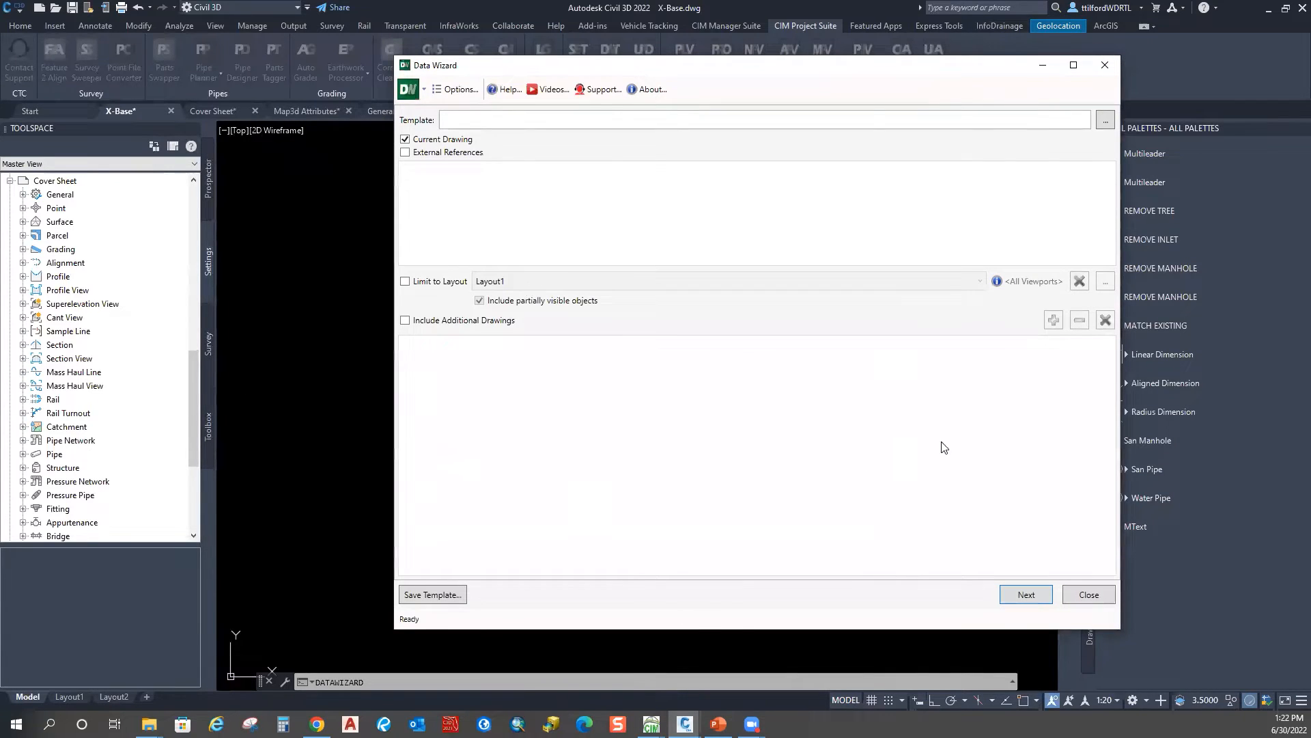
drag(865, 68, 691, 250)
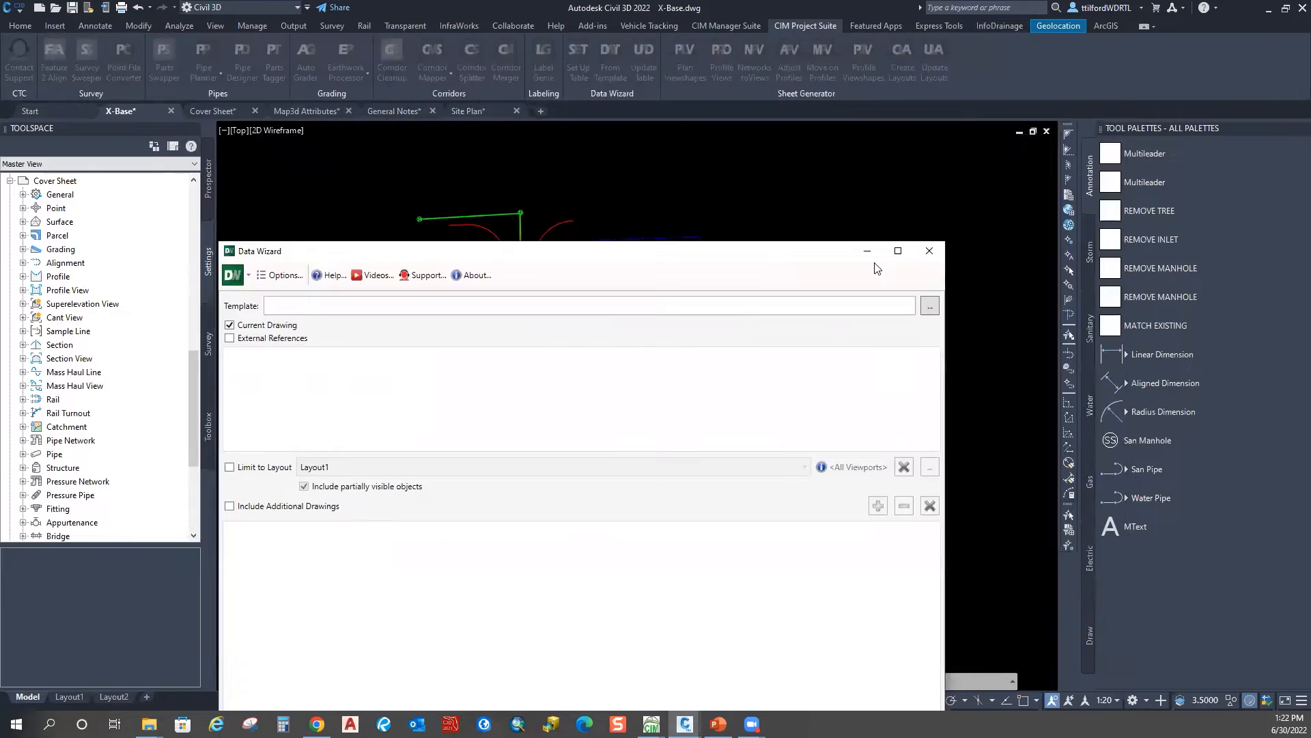
click(931, 250)
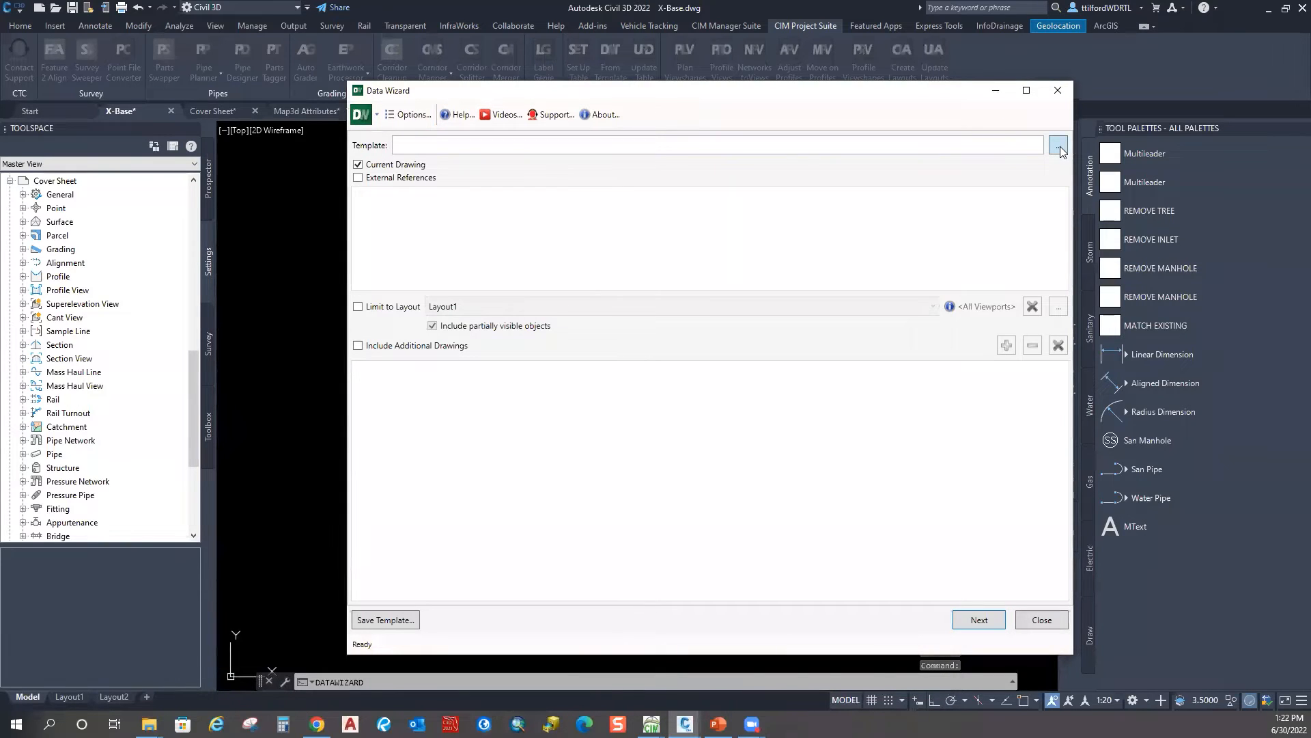
Step: Dismiss the template browser and advance to the object-type page
click(1059, 145)
click(1229, 96)
click(979, 620)
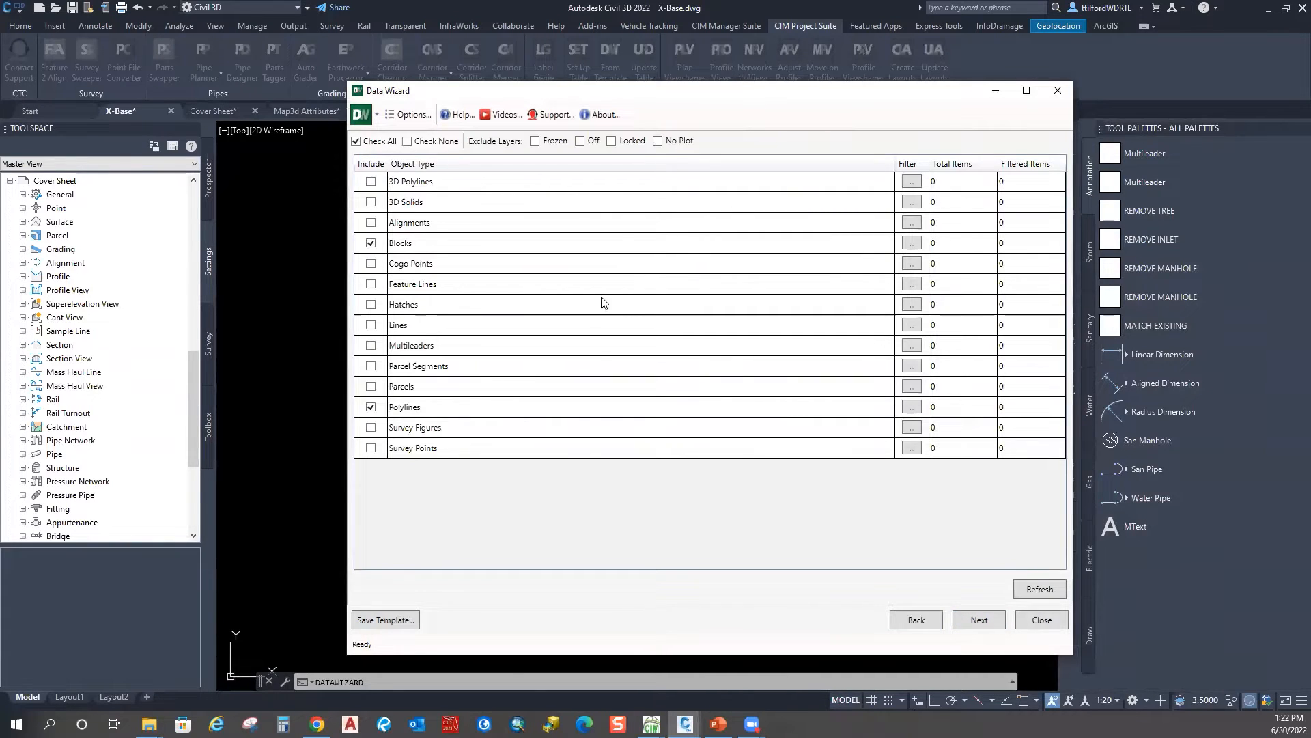
Step: Refresh counts with Check All, then include only Blocks and Polylines and continue to the extraction table
drag(649, 101, 637, 51)
click(345, 91)
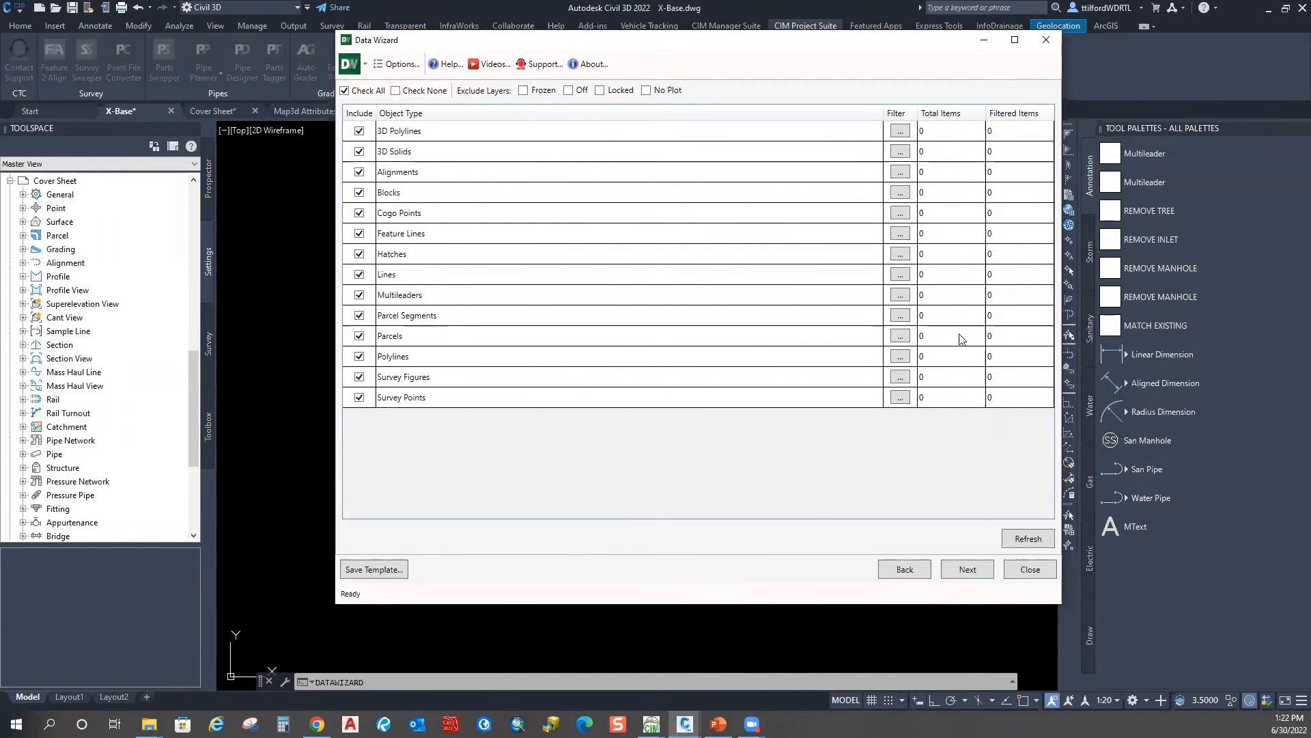
click(1025, 530)
click(427, 90)
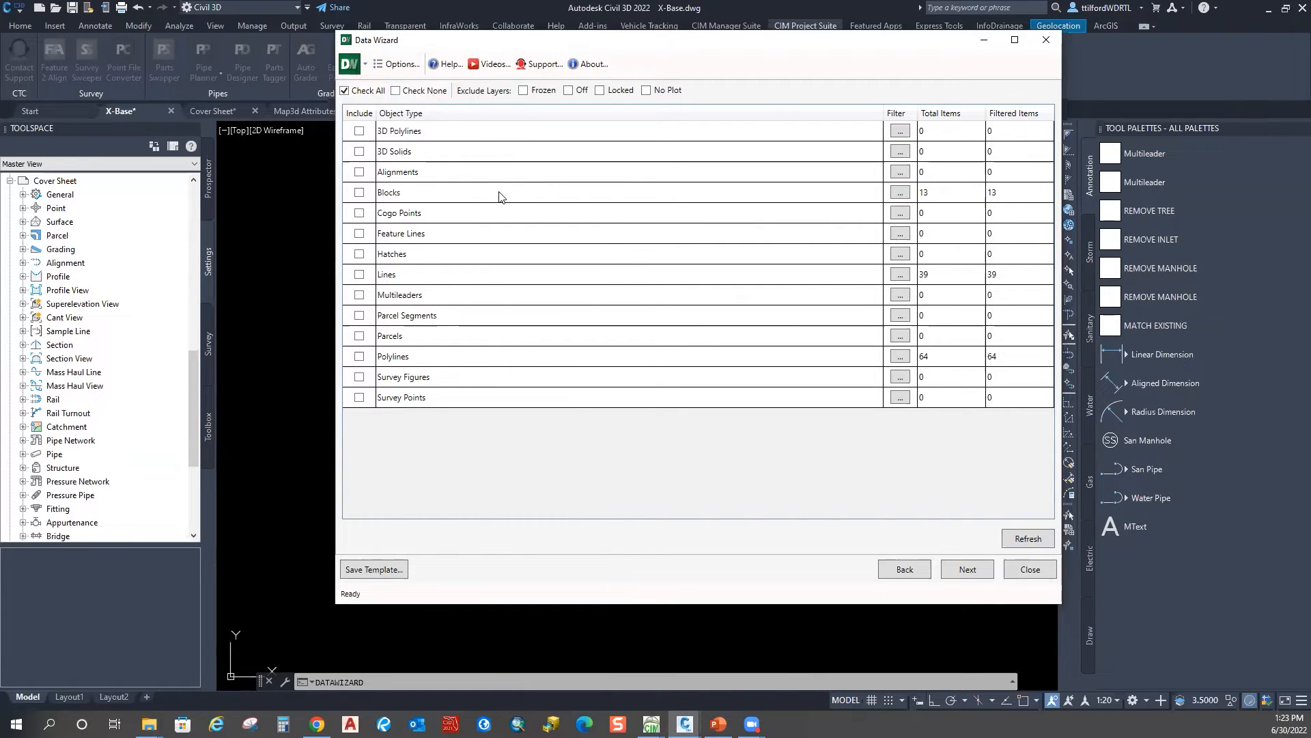
click(359, 193)
click(359, 356)
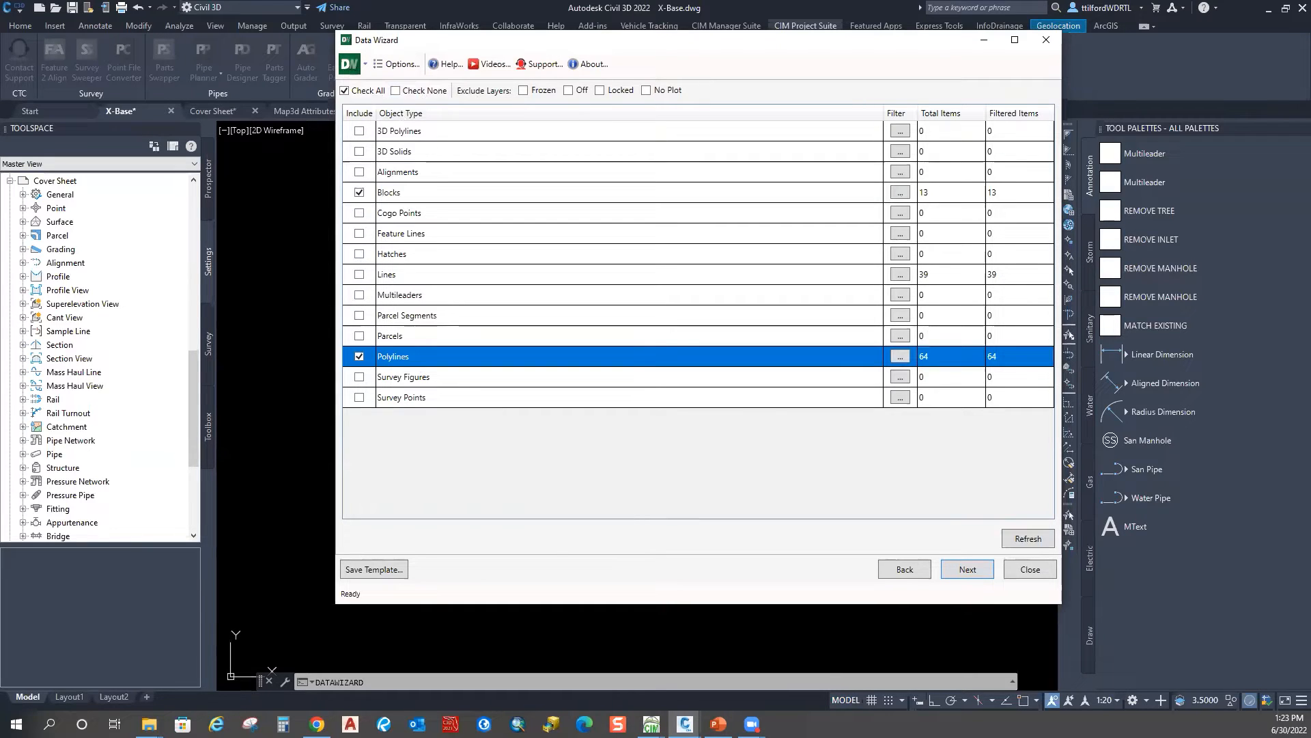
click(968, 569)
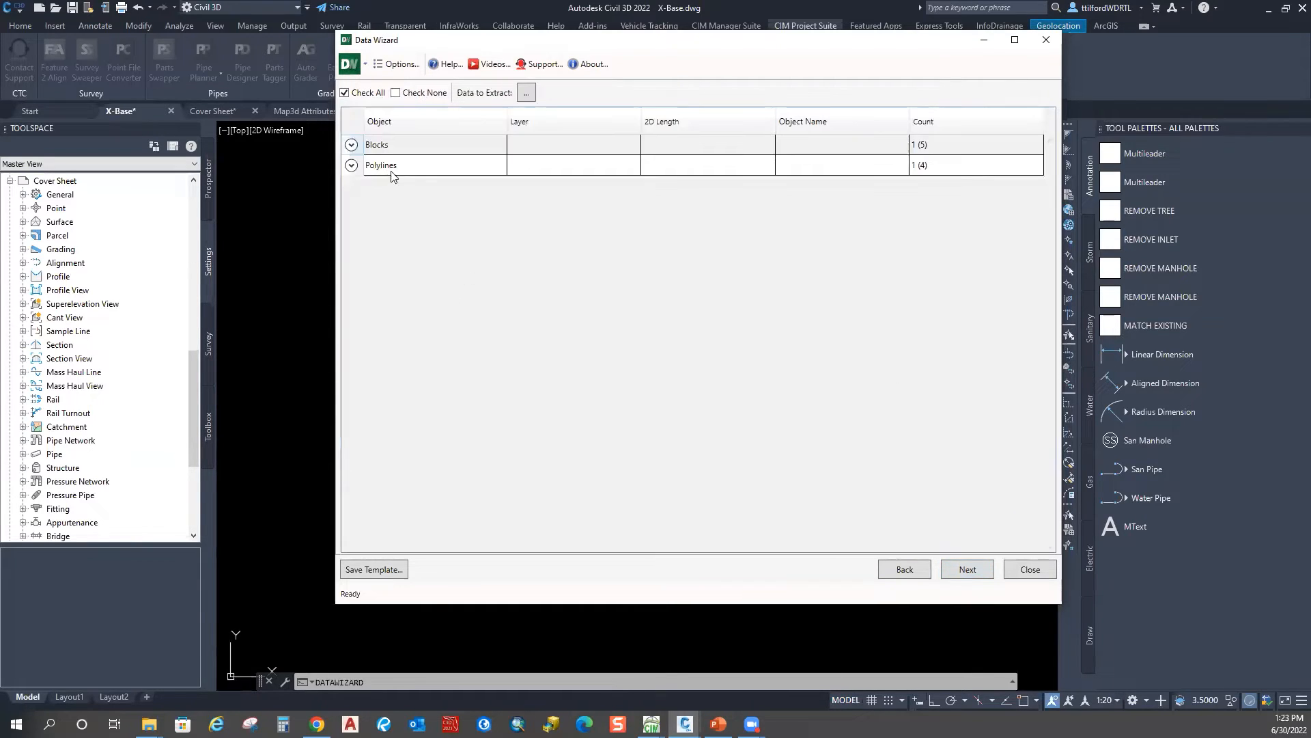
Step: Expand the Blocks and Polylines groups to show San Manhole and C-SAN-PIPE rows
drag(666, 43, 621, 57)
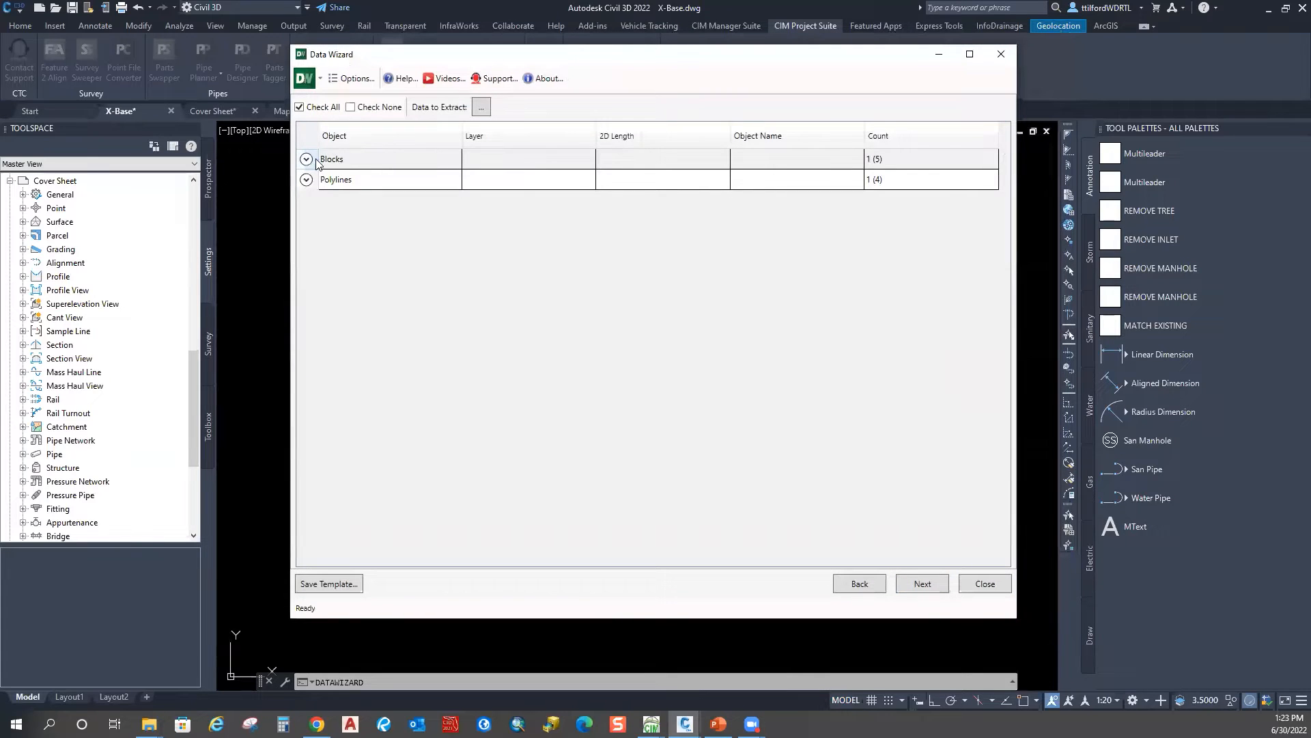
click(307, 159)
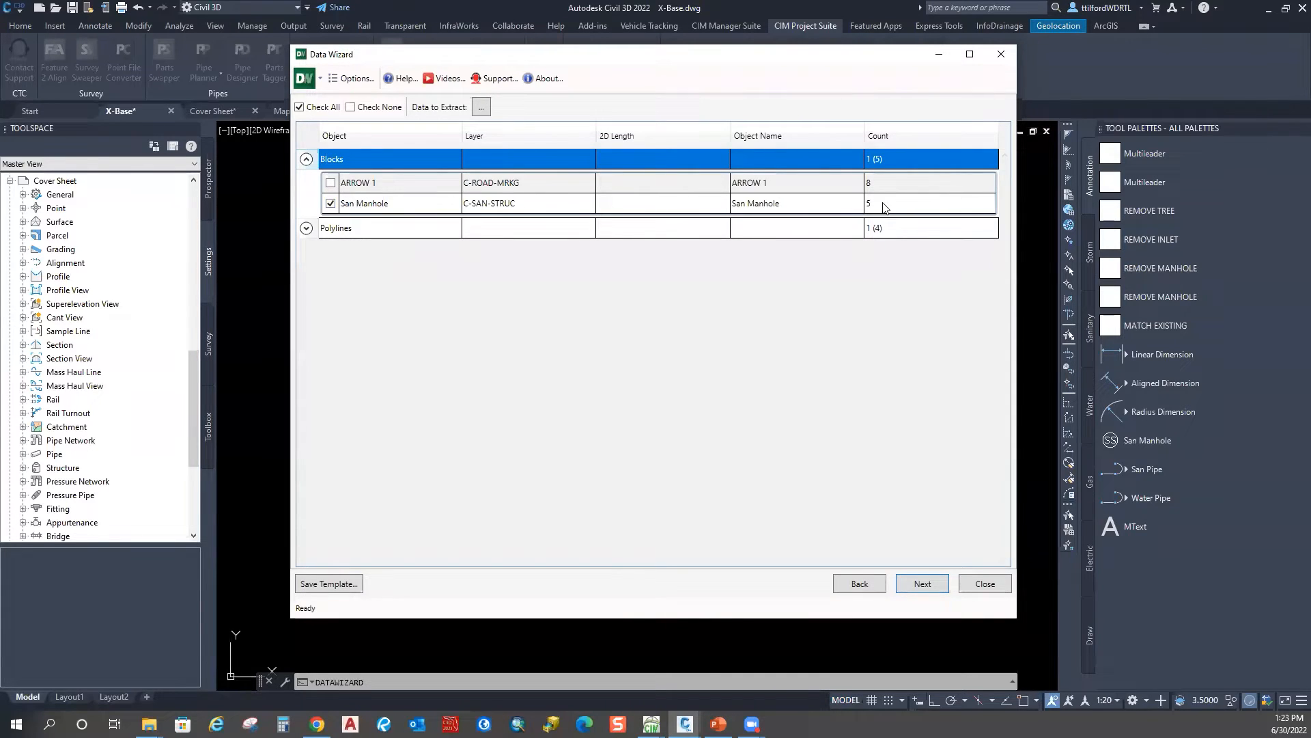
click(306, 227)
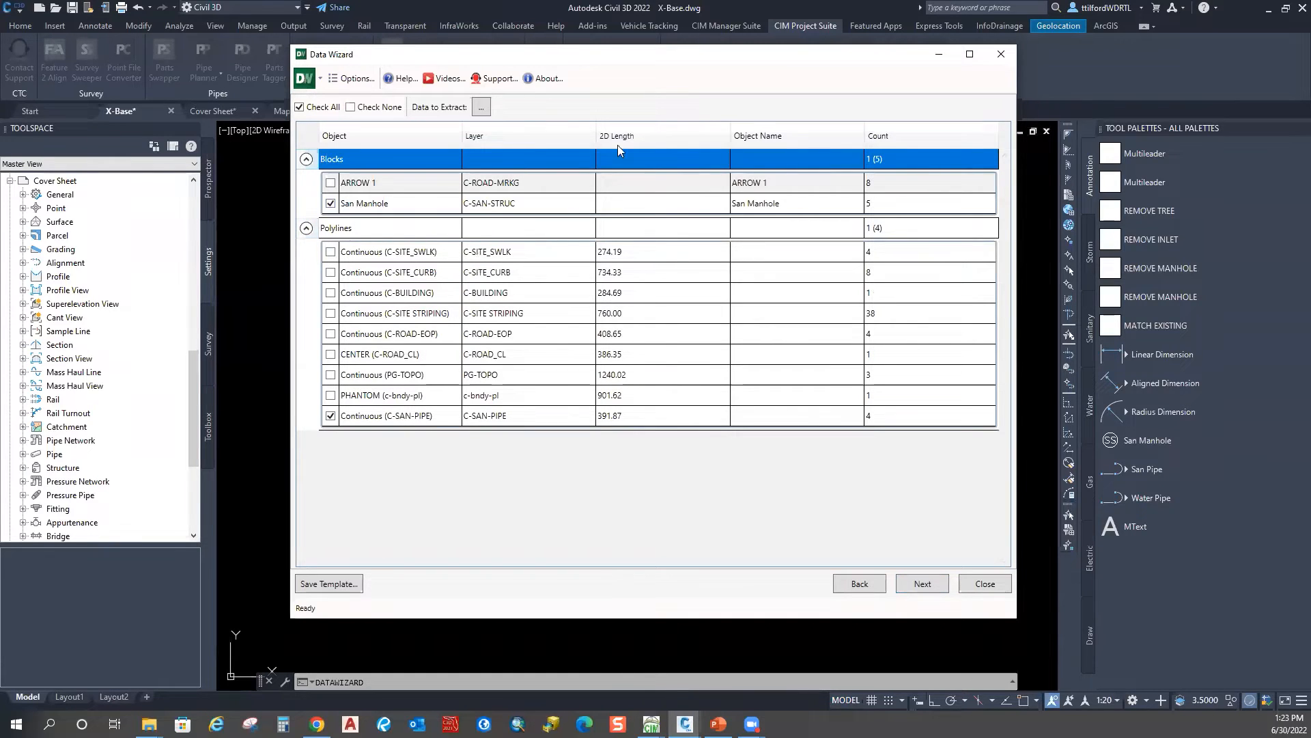
drag(601, 63, 638, 55)
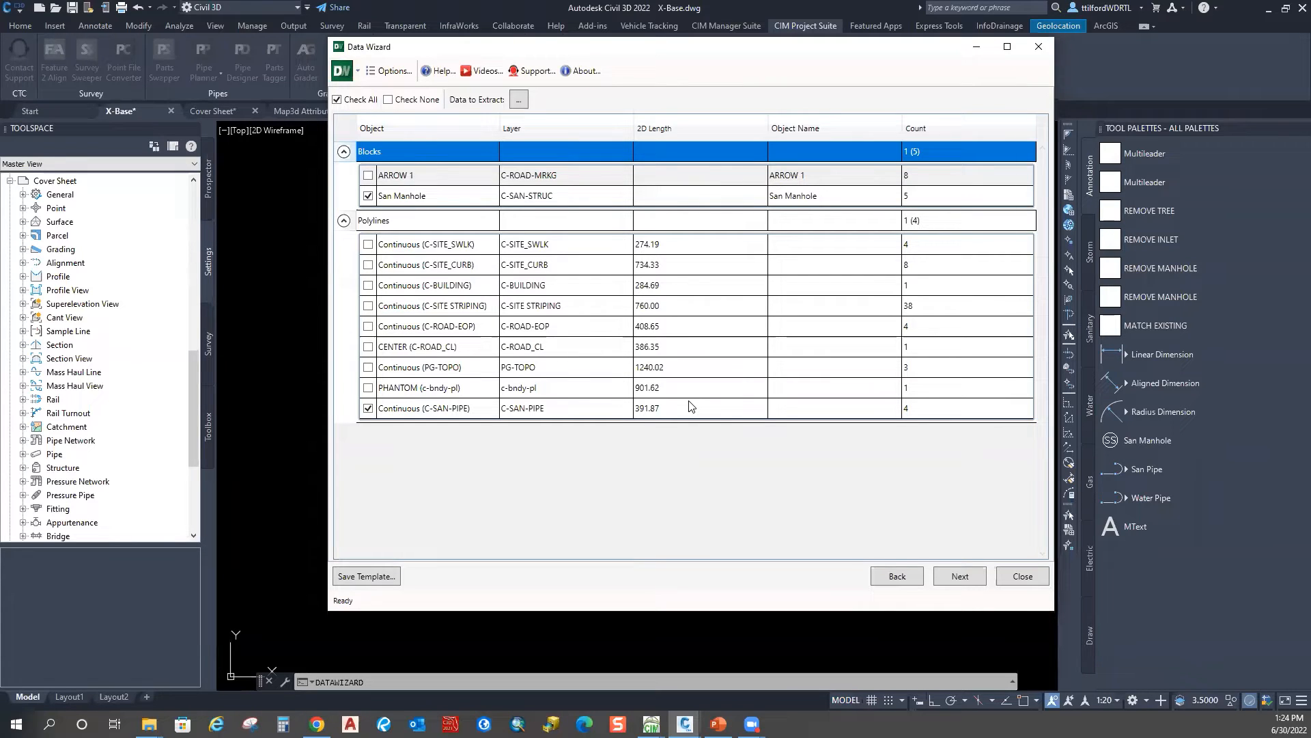
Step: Expand the Blocks and Polylines groups in the table preview and turn off Excel (.xlsx) output
click(981, 577)
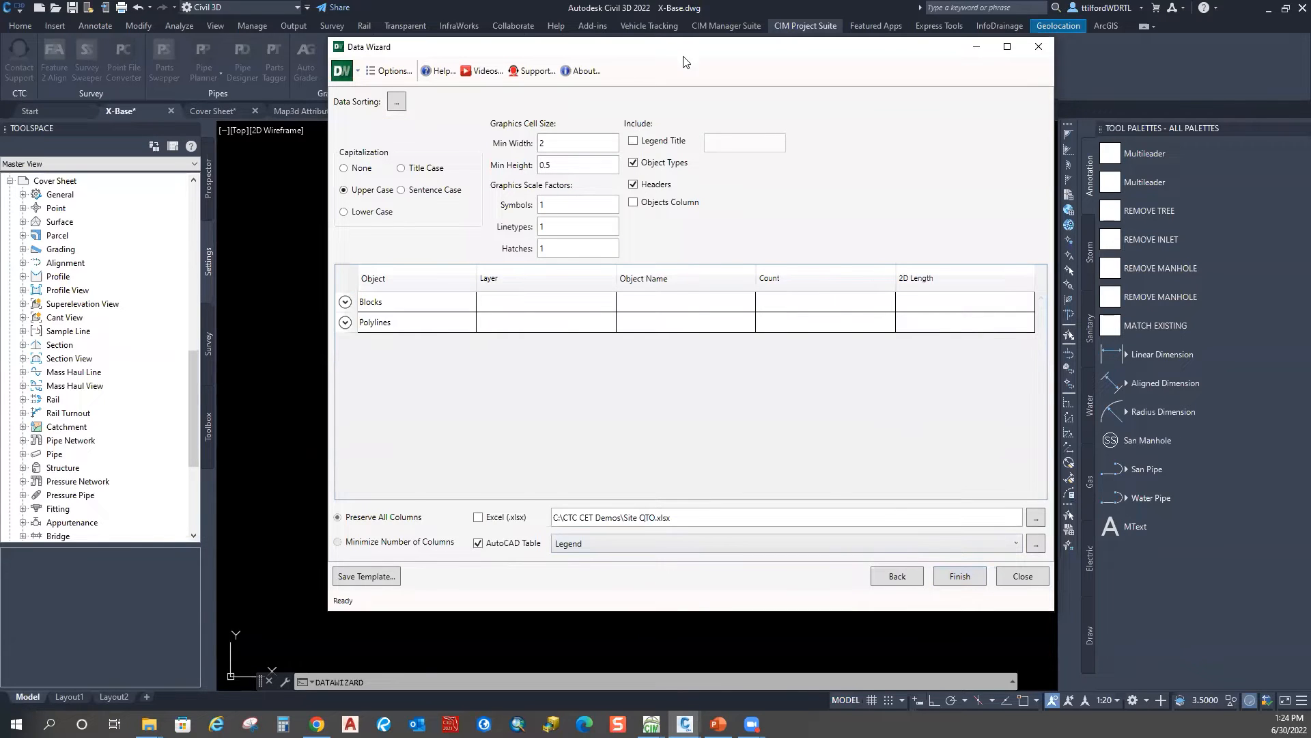
drag(683, 59, 627, 37)
click(288, 280)
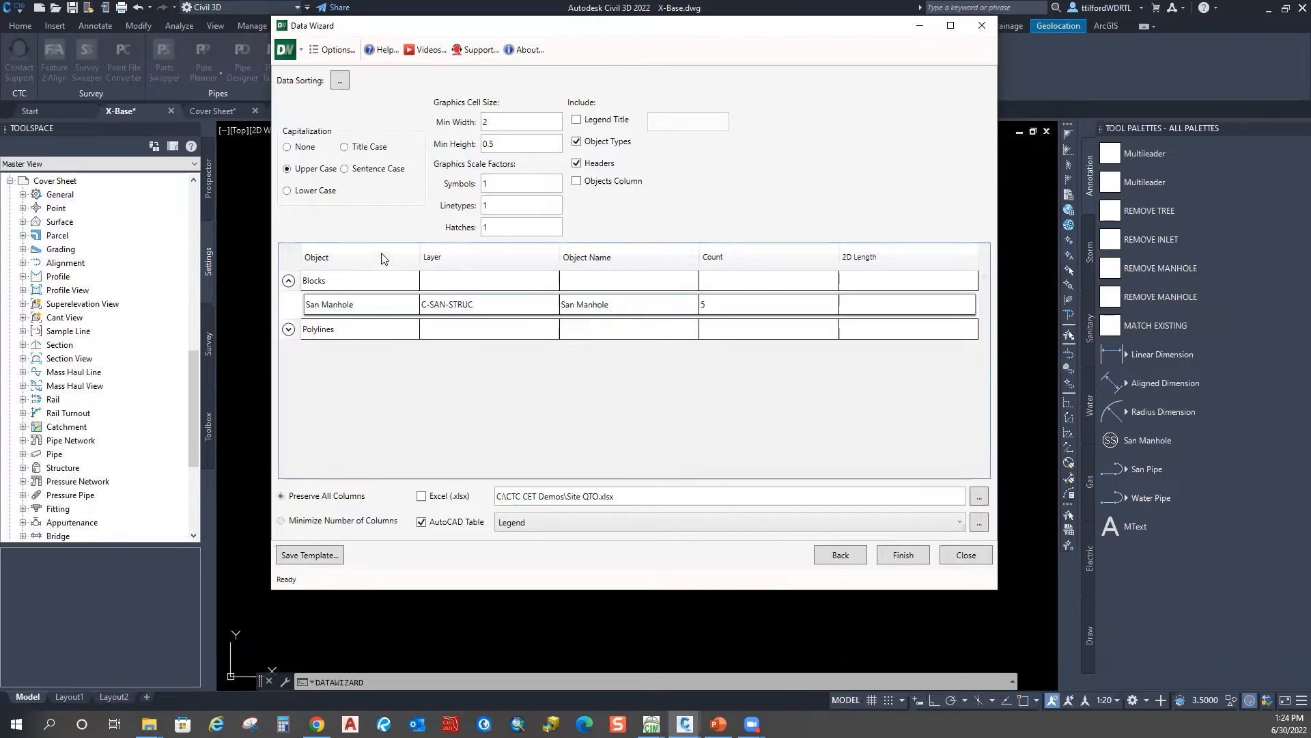
mouse_move(465, 263)
mouse_down()
mouse_move(517, 273)
mouse_move(547, 258)
mouse_move(437, 263)
mouse_move(657, 267)
mouse_move(383, 258)
mouse_move(492, 258)
mouse_up()
click(288, 329)
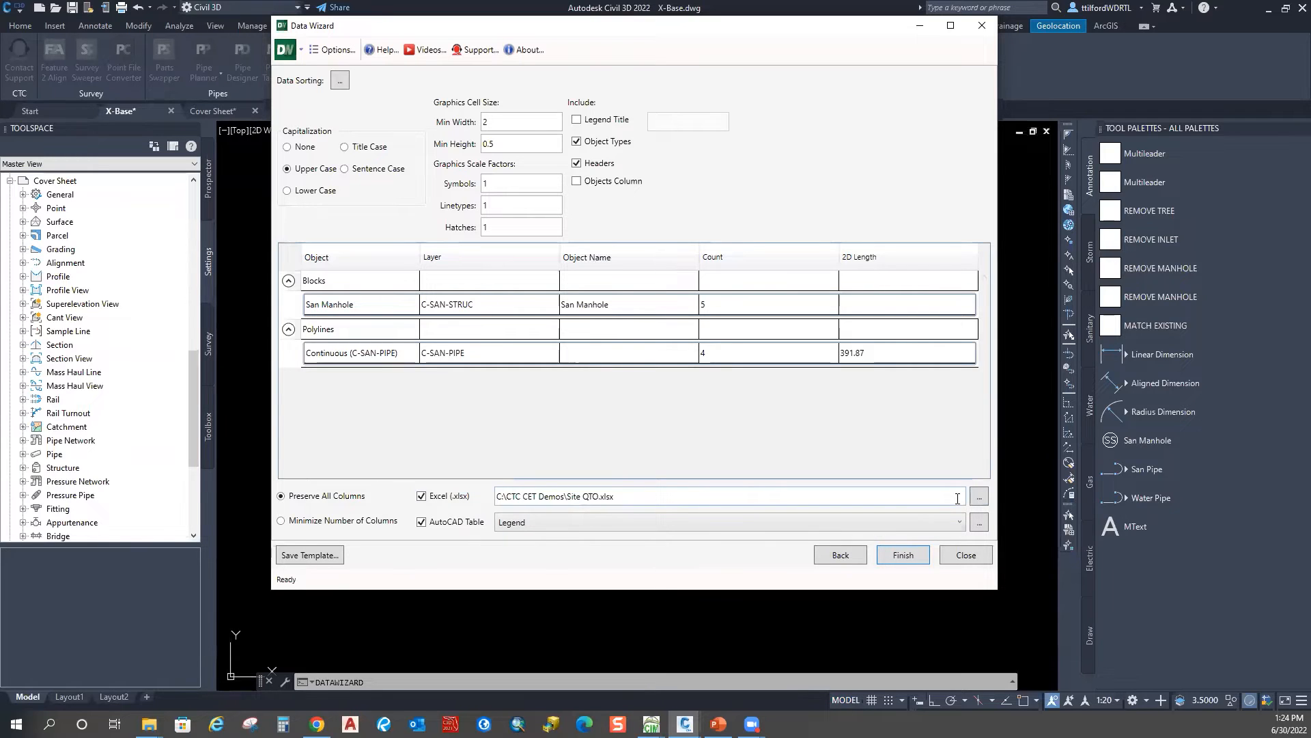
click(422, 496)
Step: Finish the wizard and insert the BLOCKS/POLYLINES quantity table above the site plan
click(903, 554)
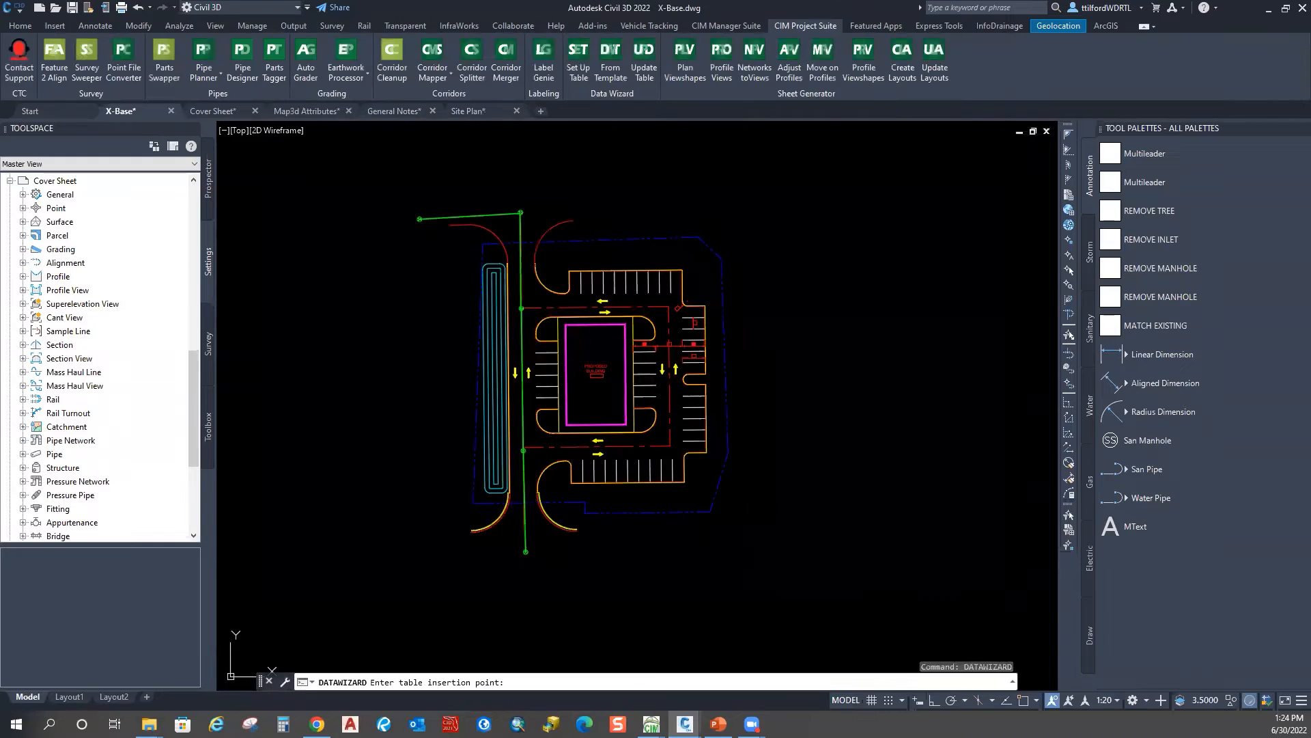
scroll(622, 425, up, 5)
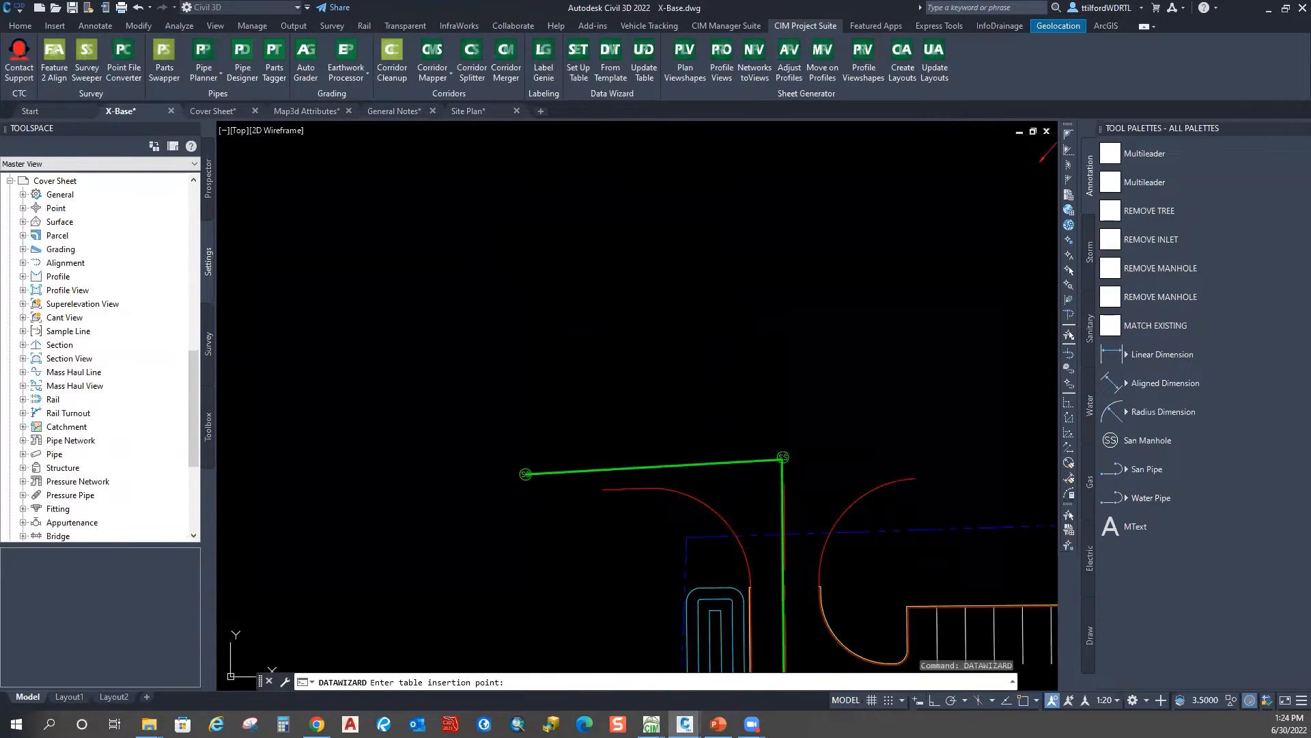
click(558, 401)
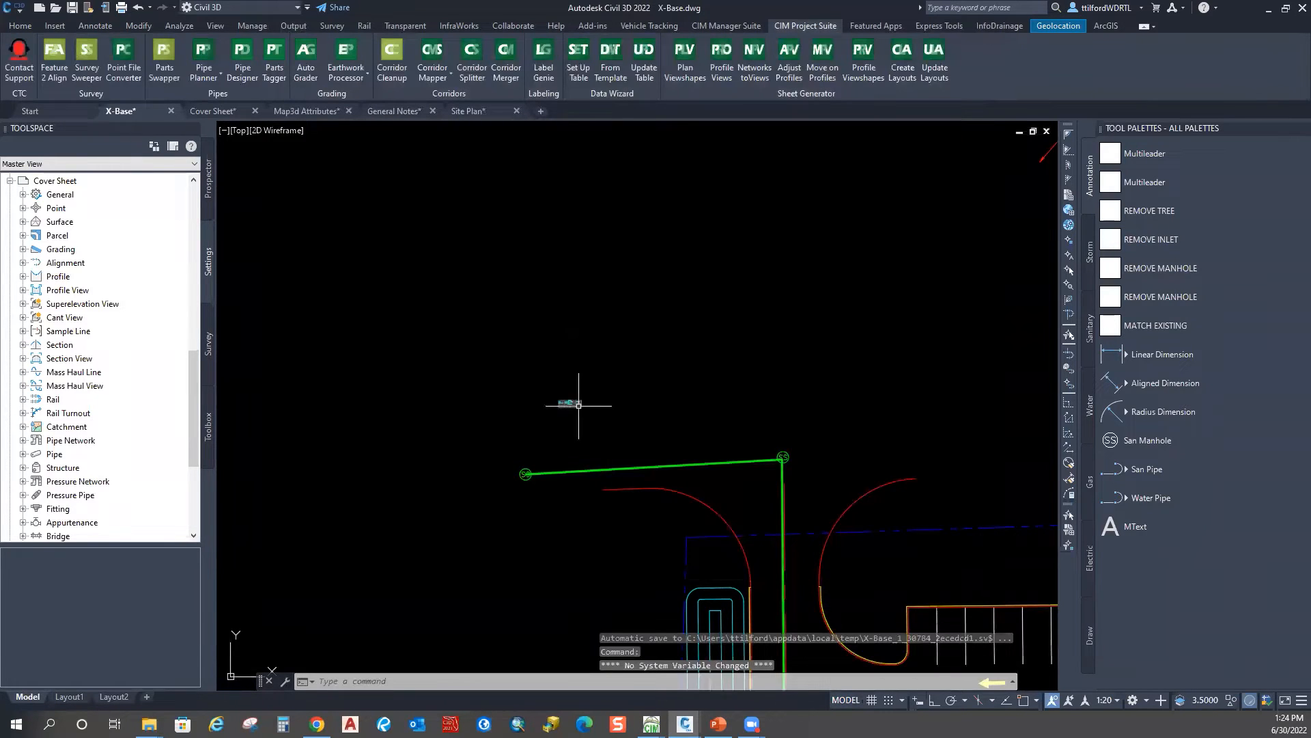
scroll(584, 408, up, 10)
middle_drag(555, 402, 573, 367)
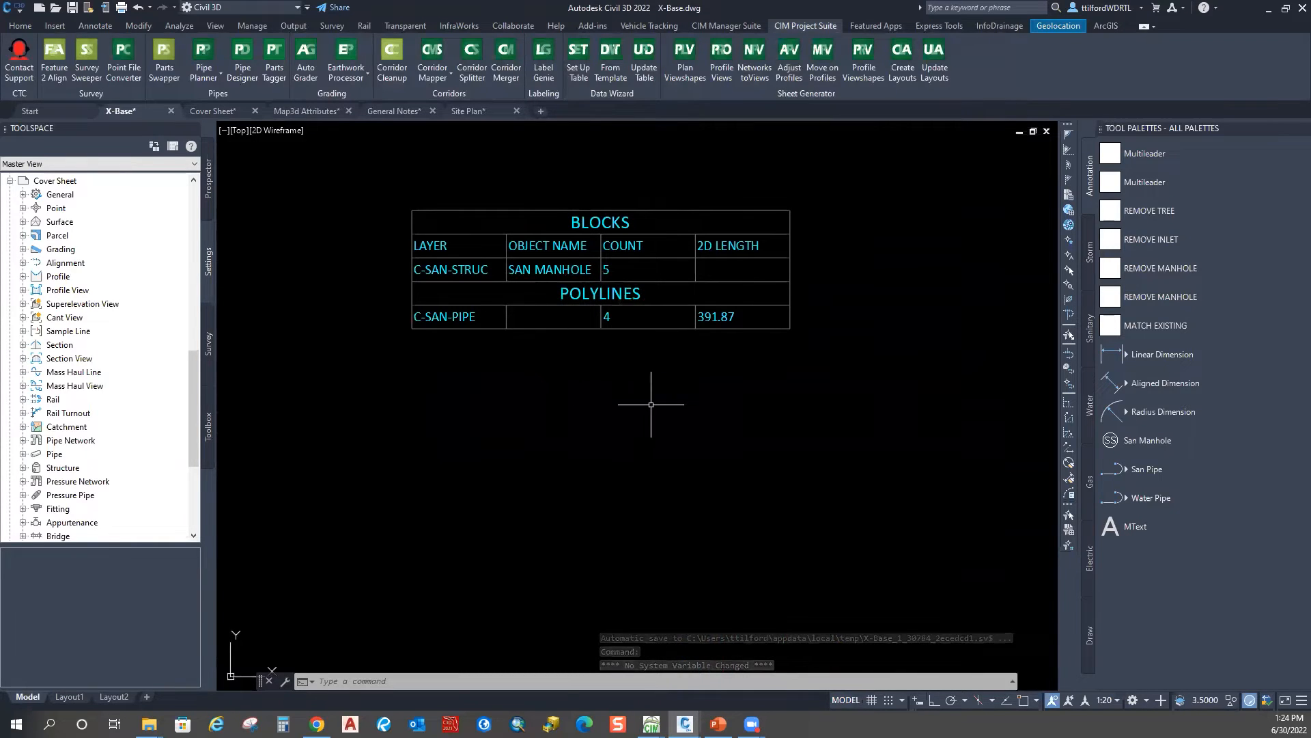
middle_drag(607, 386, 612, 404)
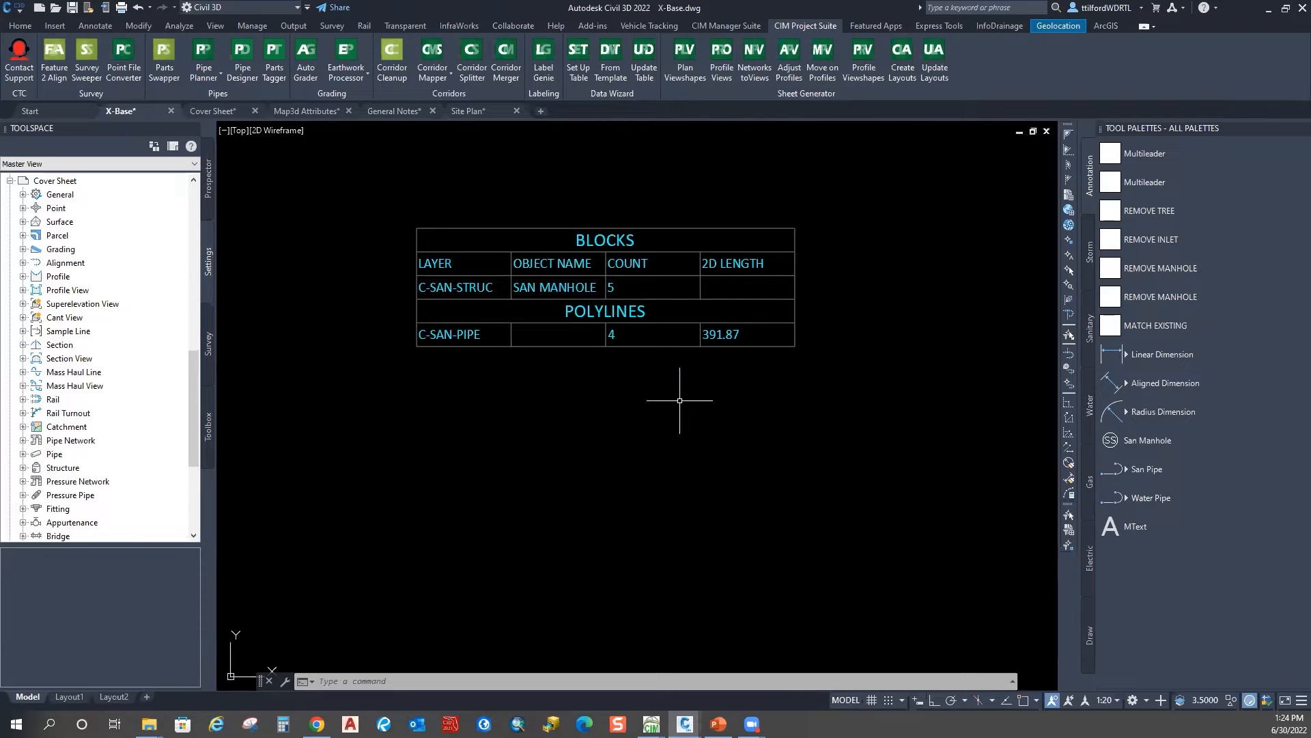
Step: Zoom out and pan to view the new table alongside the site
scroll(586, 360, down, 2)
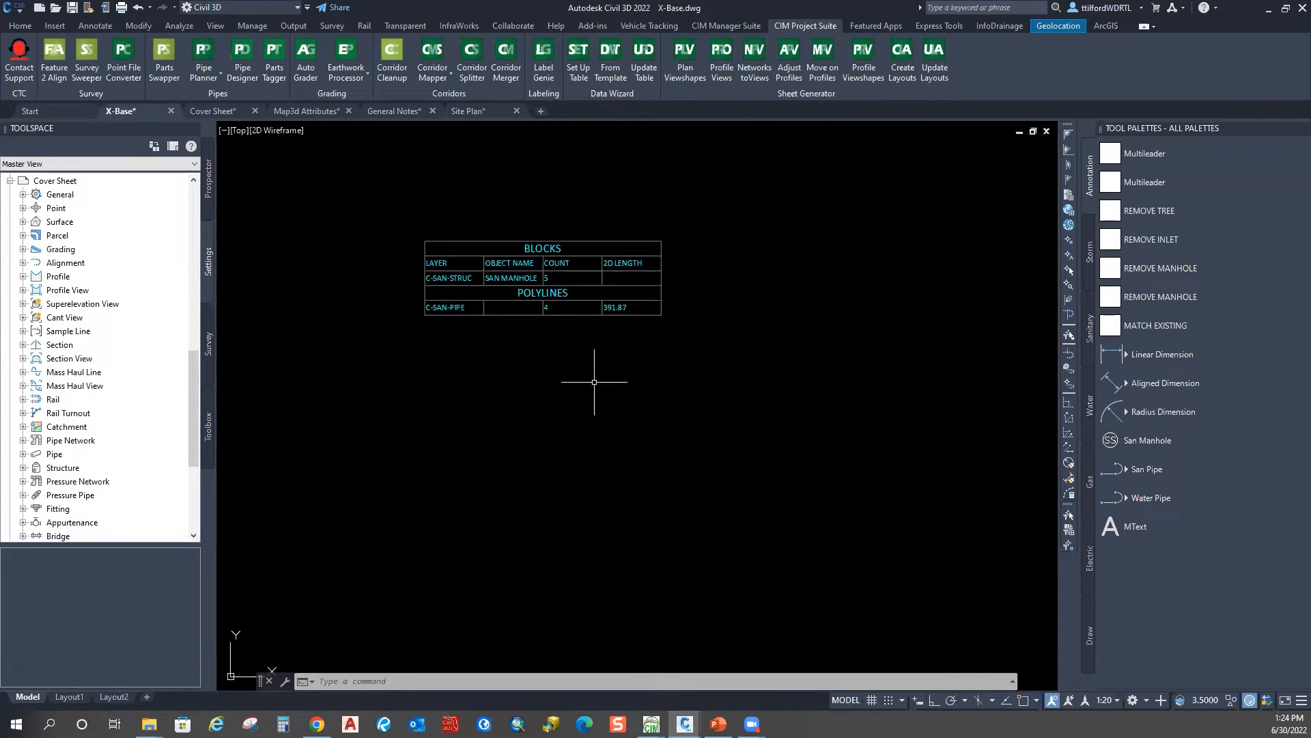
scroll(595, 382, down, 8)
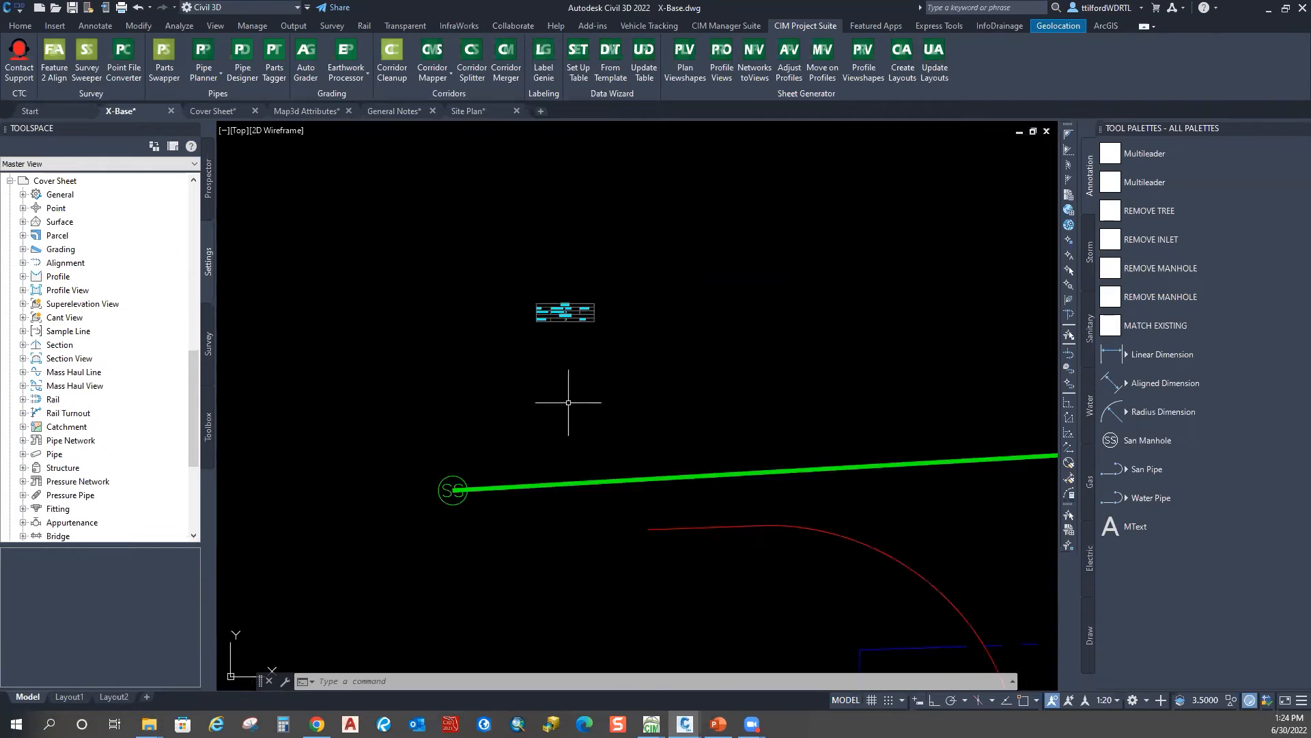
scroll(755, 437, down, 2)
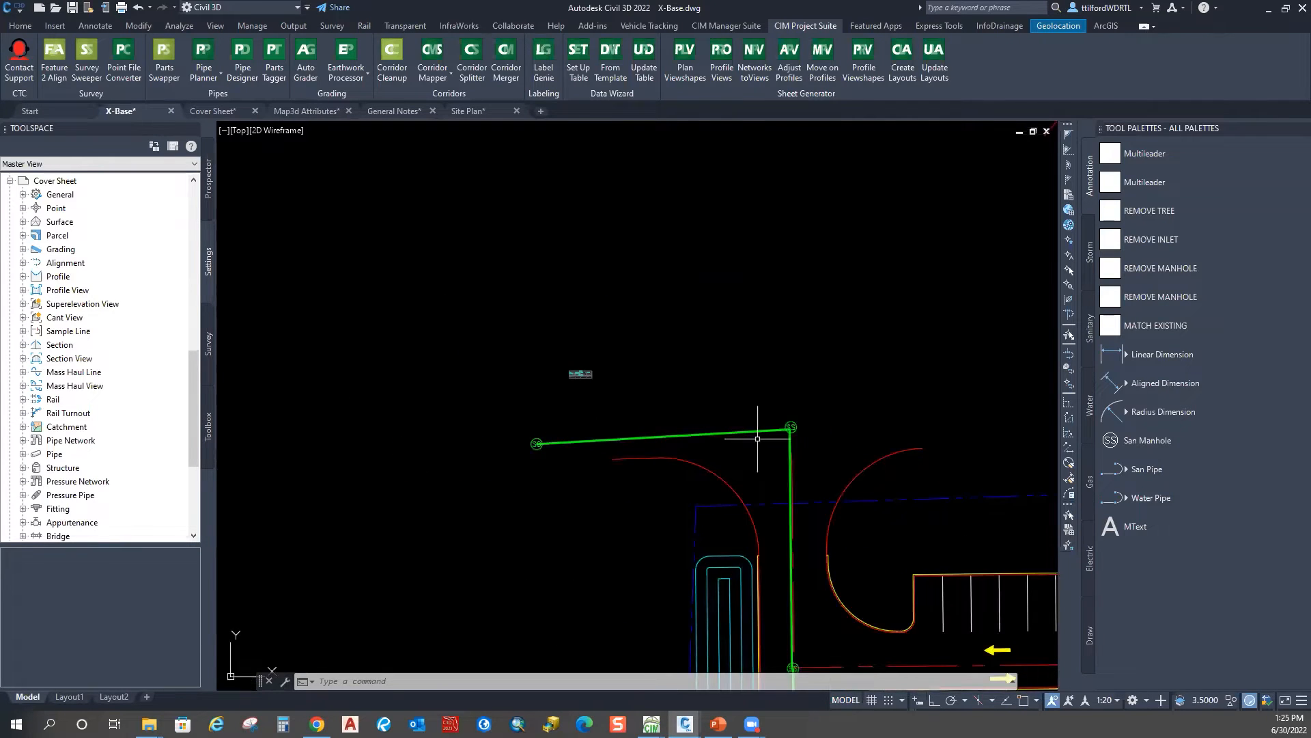
middle_drag(582, 498, 568, 371)
scroll(568, 371, down, 4)
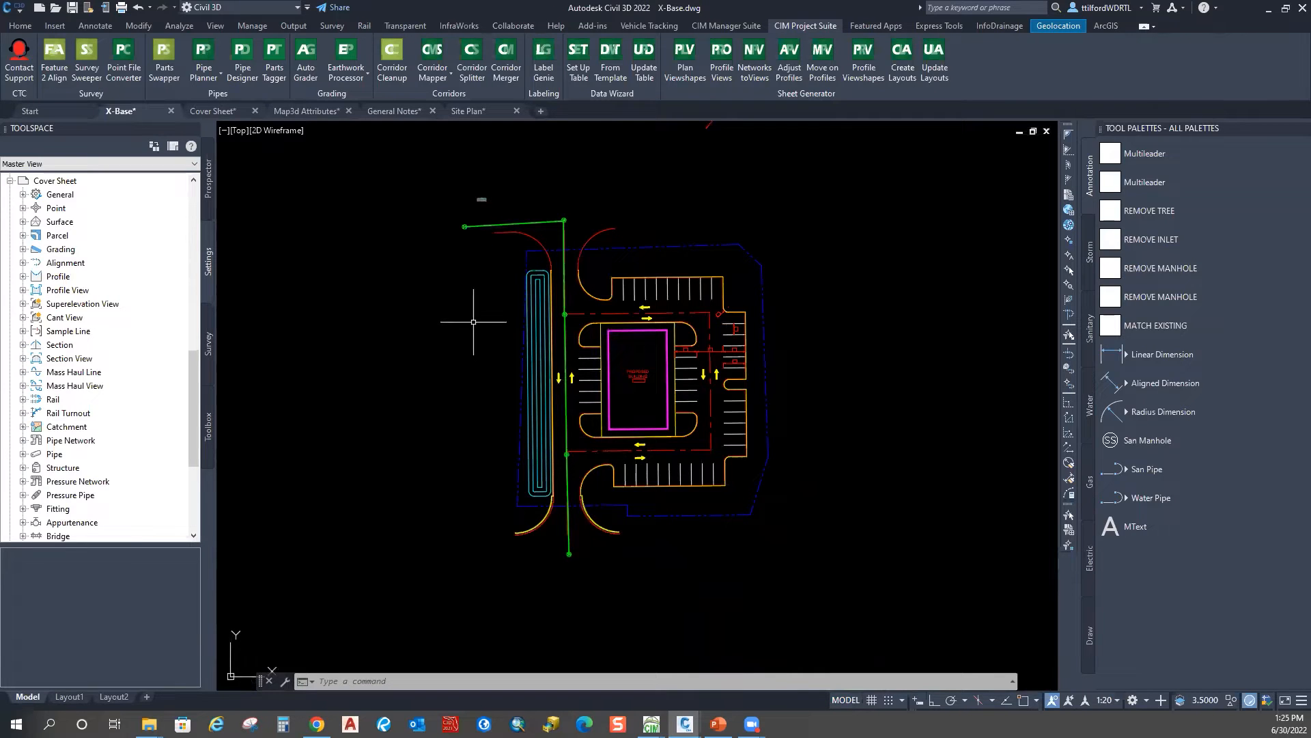
Step: Place two San Manhole blocks north of the sanitary pipe's west end
click(1141, 440)
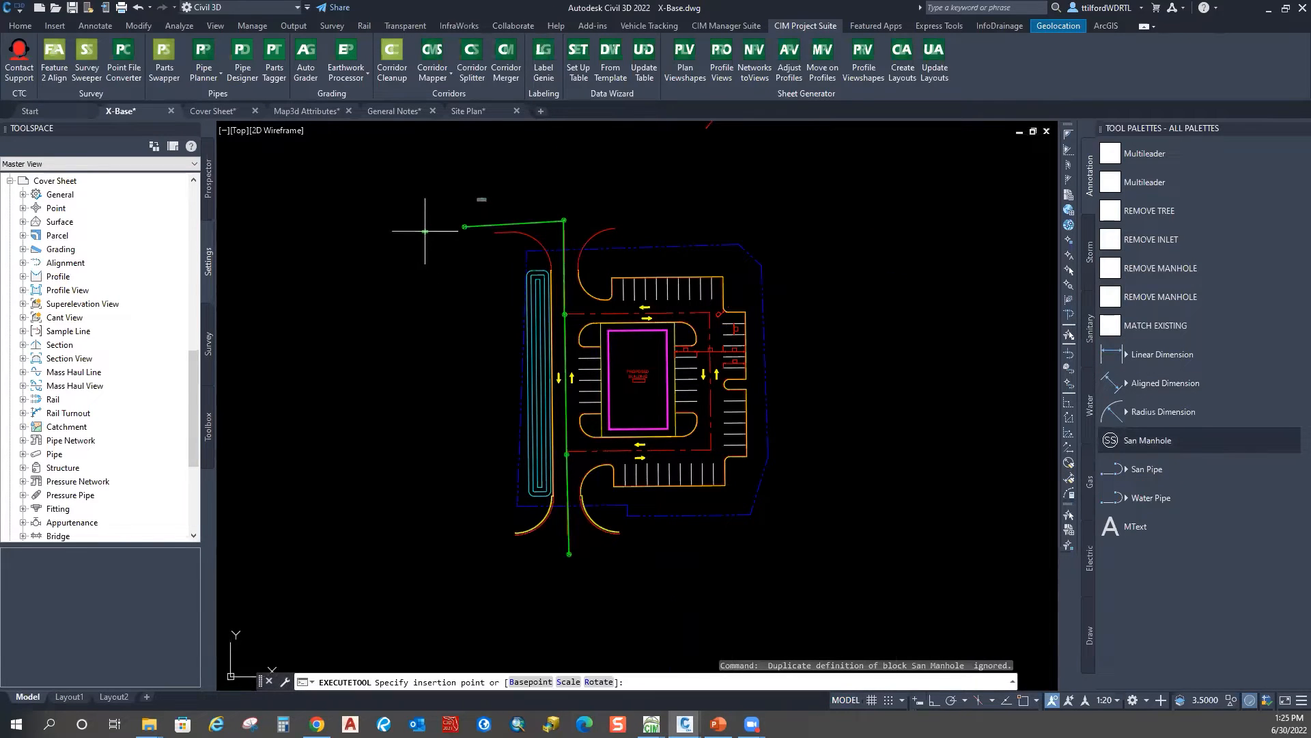
scroll(430, 219, up, 4)
click(503, 197)
middle_drag(503, 197, 478, 322)
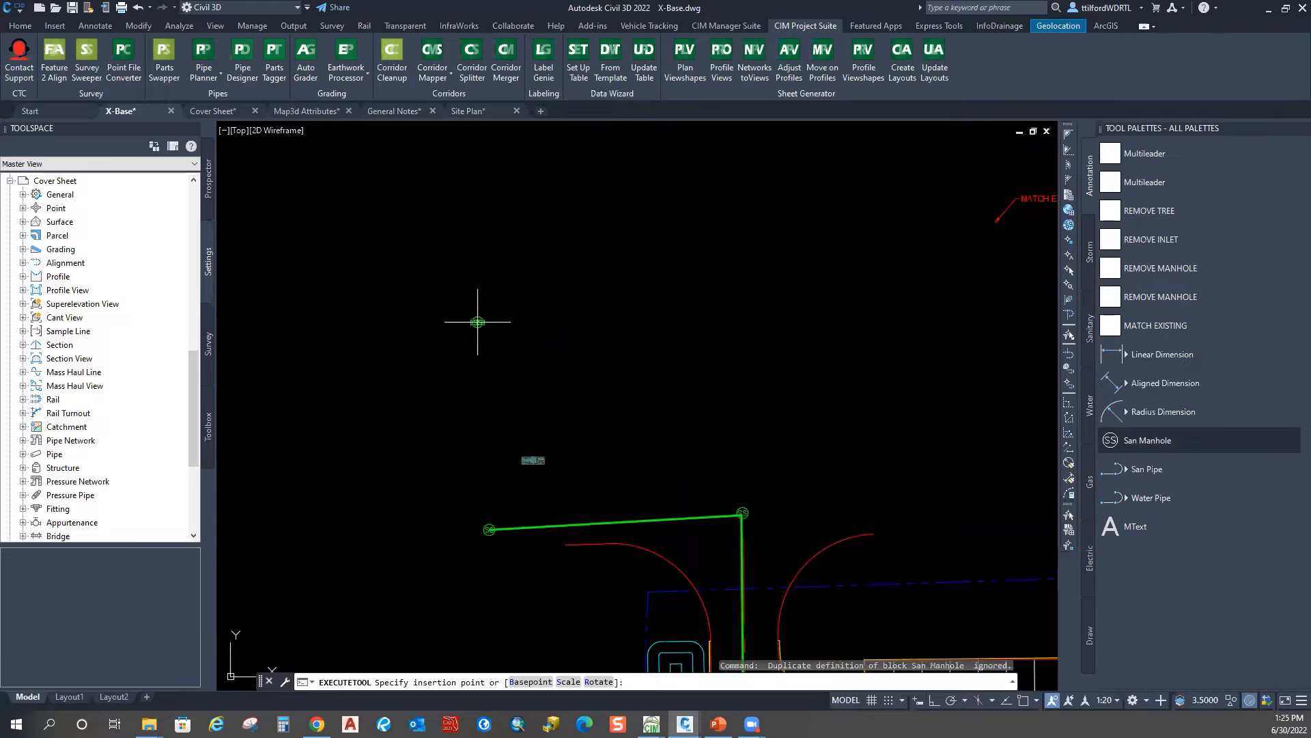
click(1122, 442)
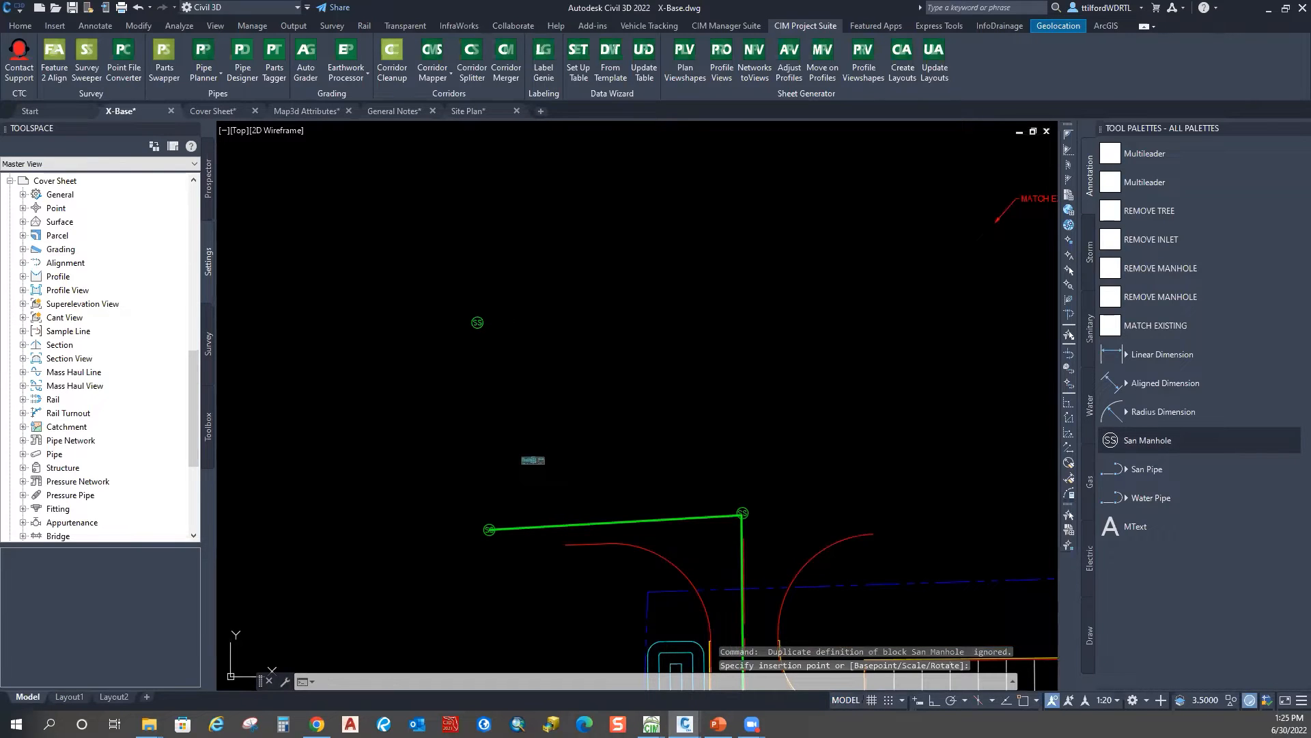
middle_drag(452, 137, 463, 389)
click(483, 339)
scroll(499, 387, down, 2)
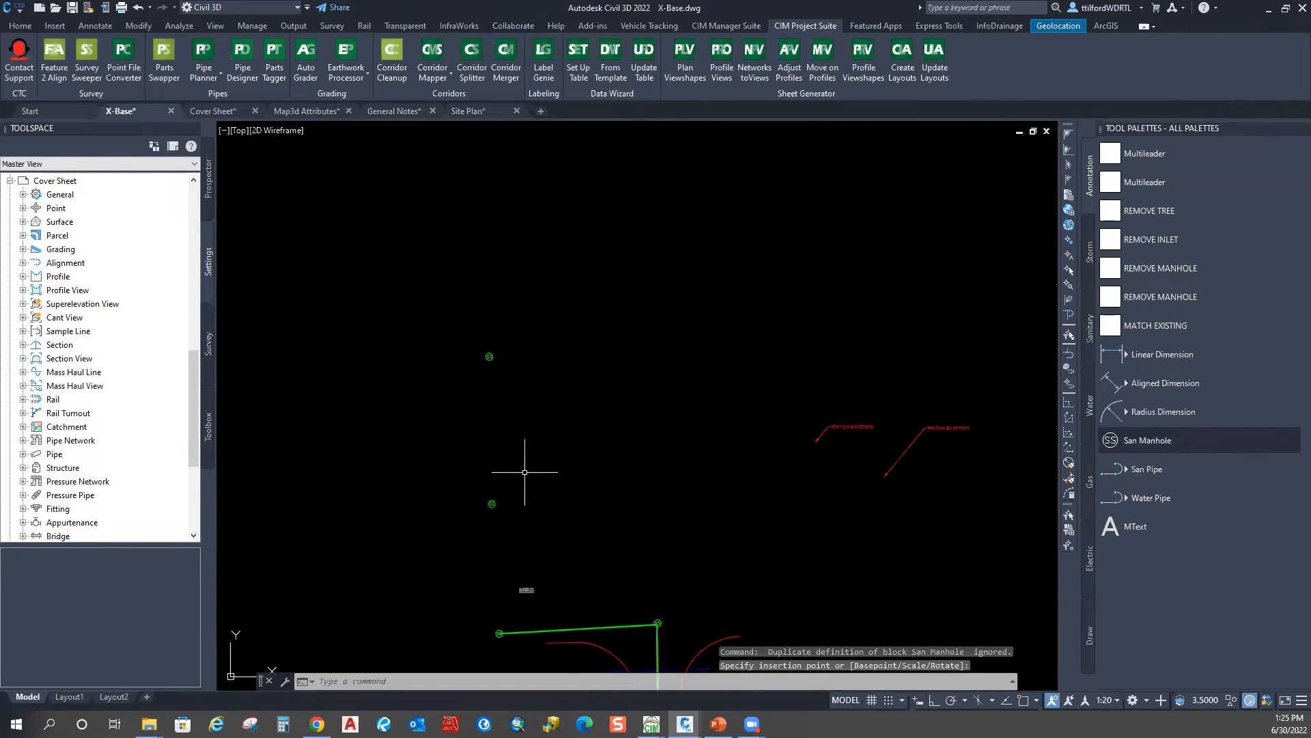
middle_drag(521, 456, 514, 305)
key(Escape)
Step: Draw a matching sanitary pipe from the west manhole's centre to the lower new manhole
click(585, 469)
click(581, 480)
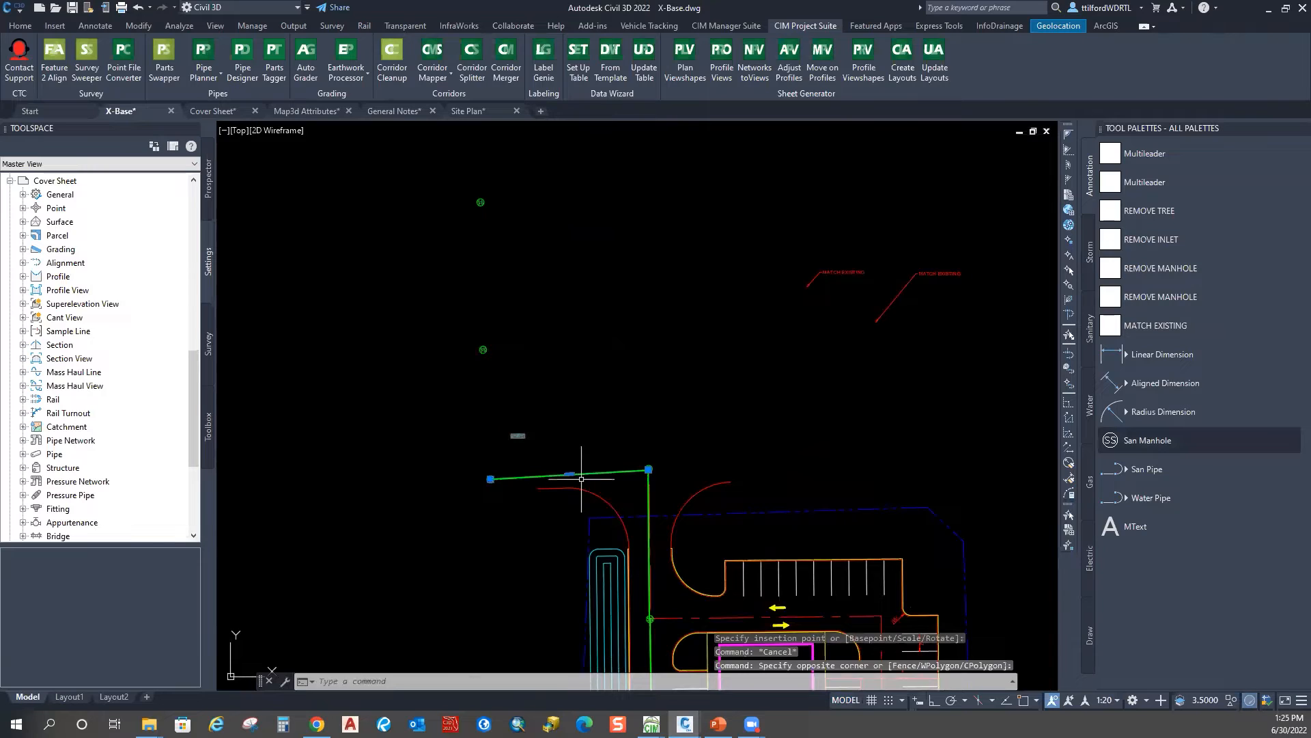
scroll(513, 483, up, 5)
right_click(584, 315)
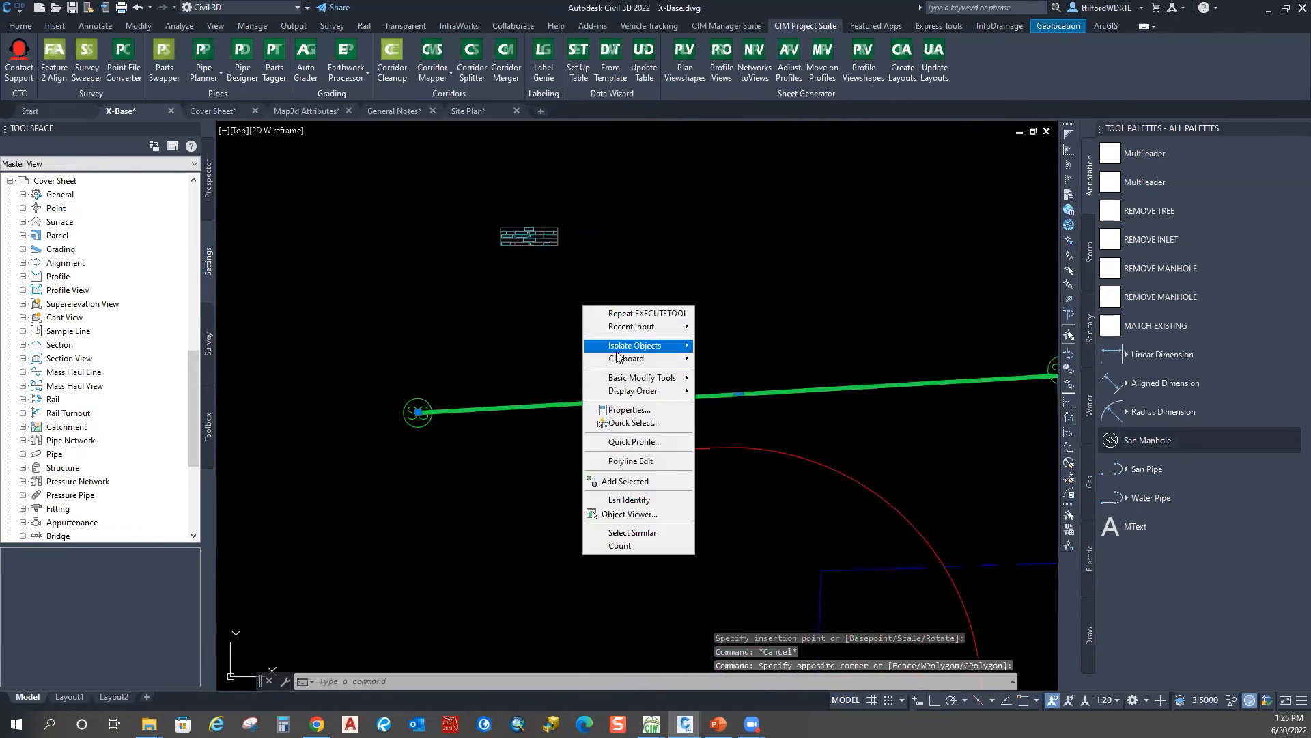
click(622, 481)
shift+right_click(467, 350)
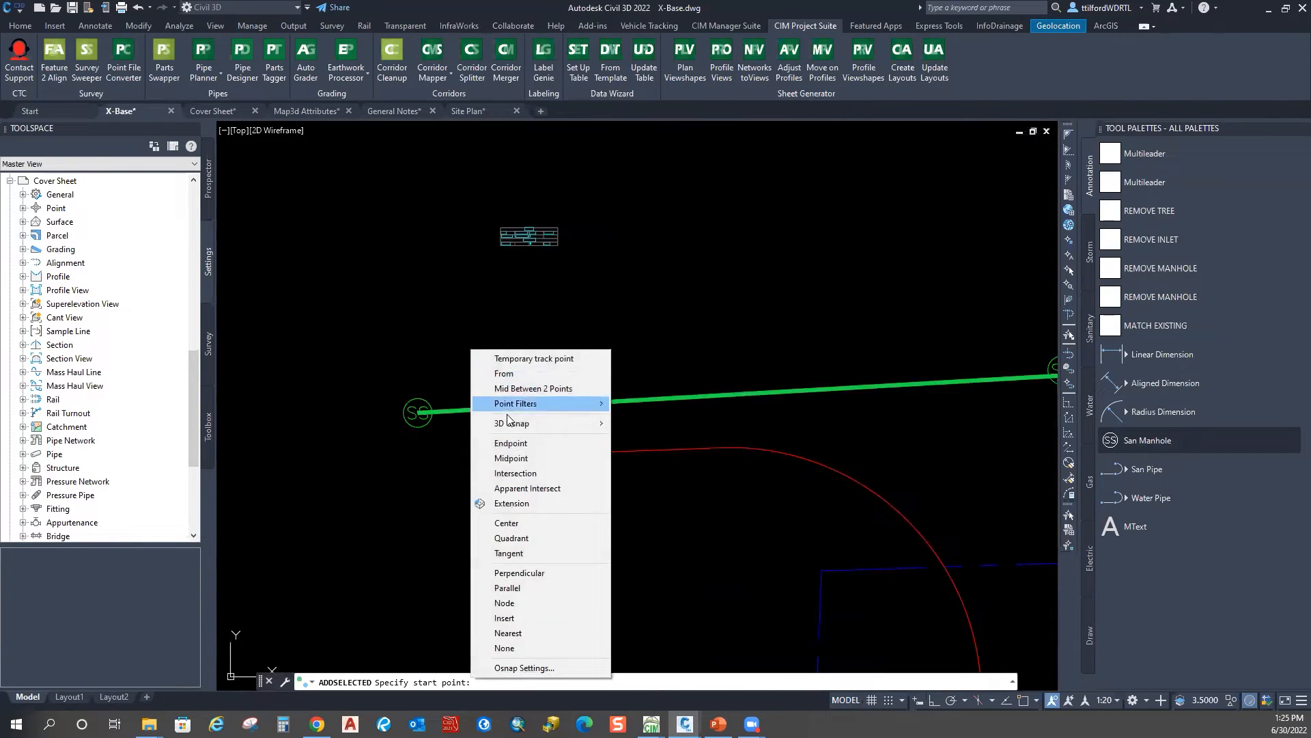
click(506, 524)
click(424, 412)
scroll(424, 411, down, 1)
scroll(556, 527, down, 3)
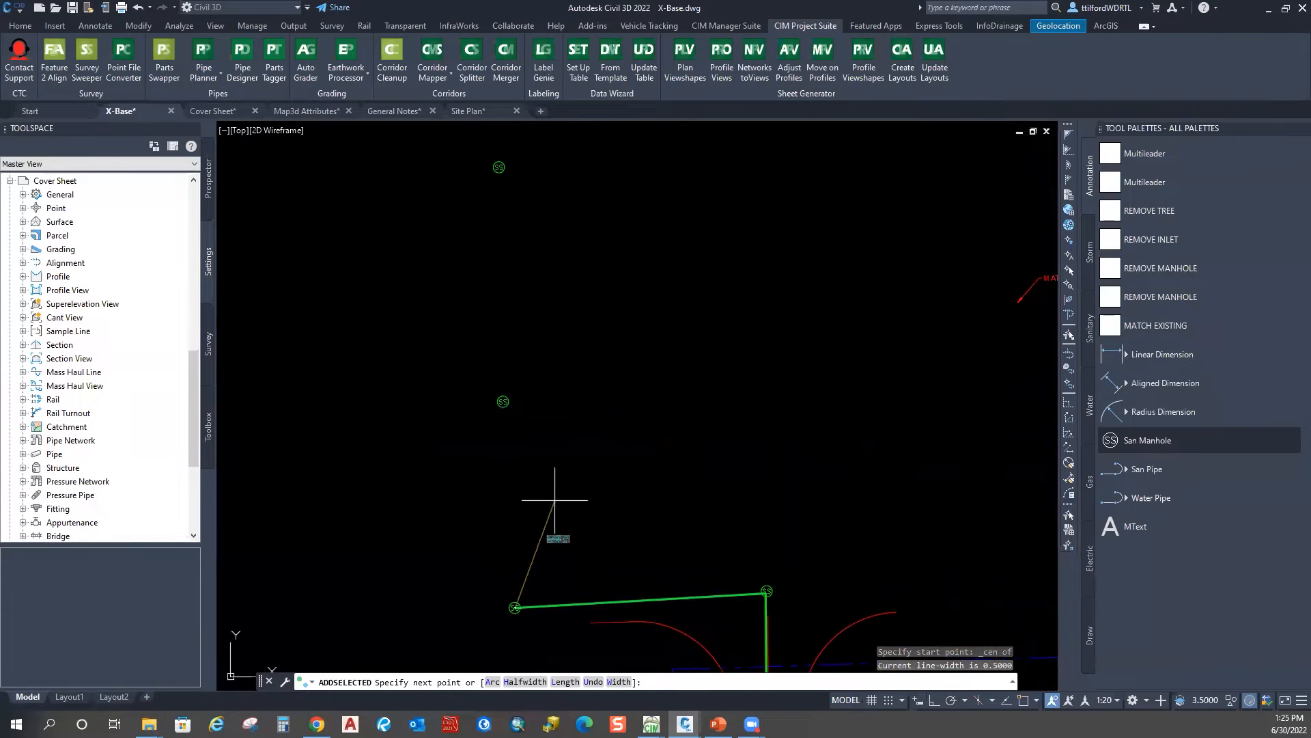
shift+right_click(561, 528)
click(599, 505)
click(504, 401)
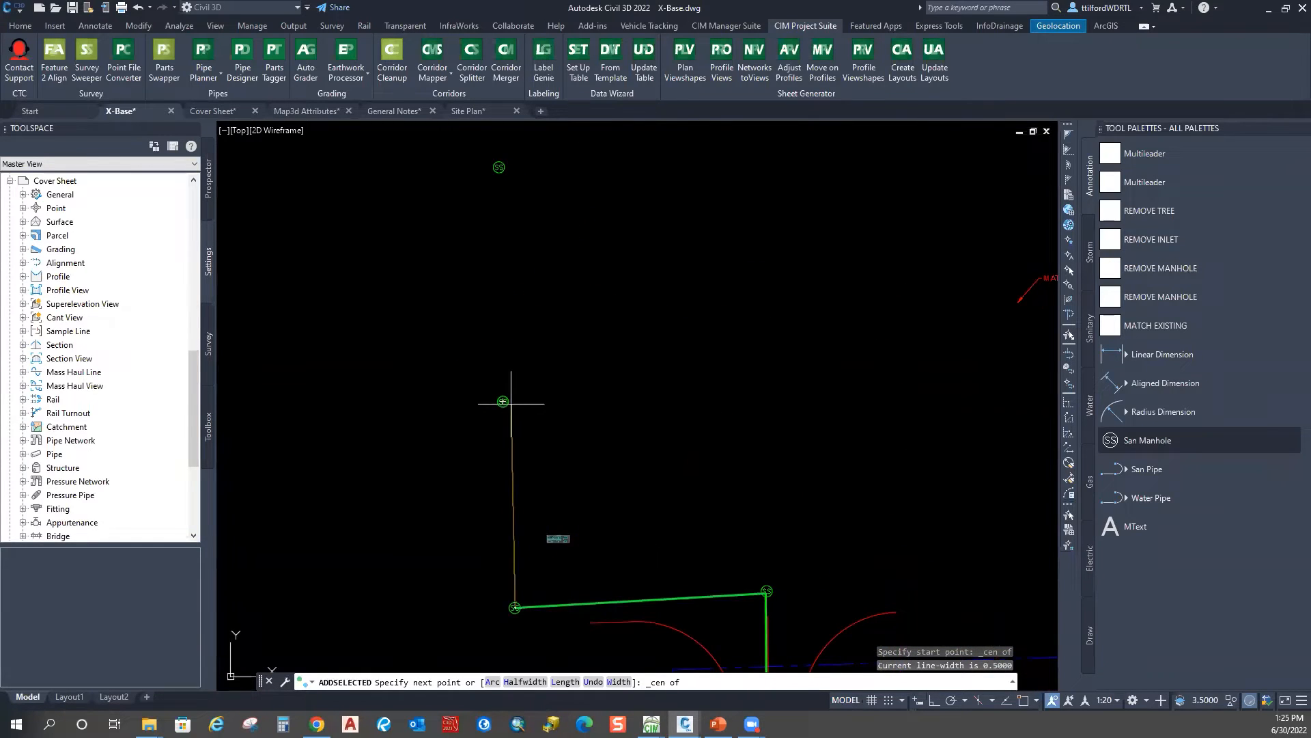
key(Escape)
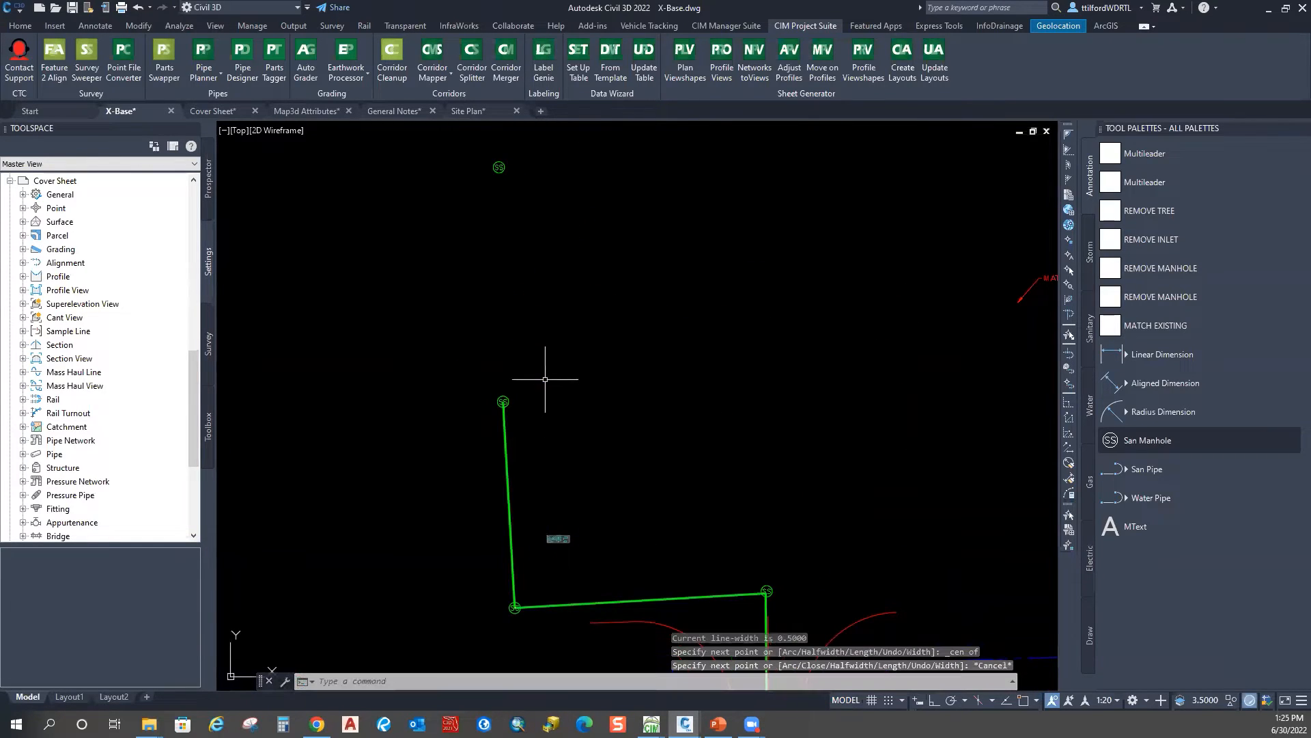
Step: Draw another matching pipe from the lower new manhole's centre up to the upper manhole
click(505, 441)
right_click(524, 289)
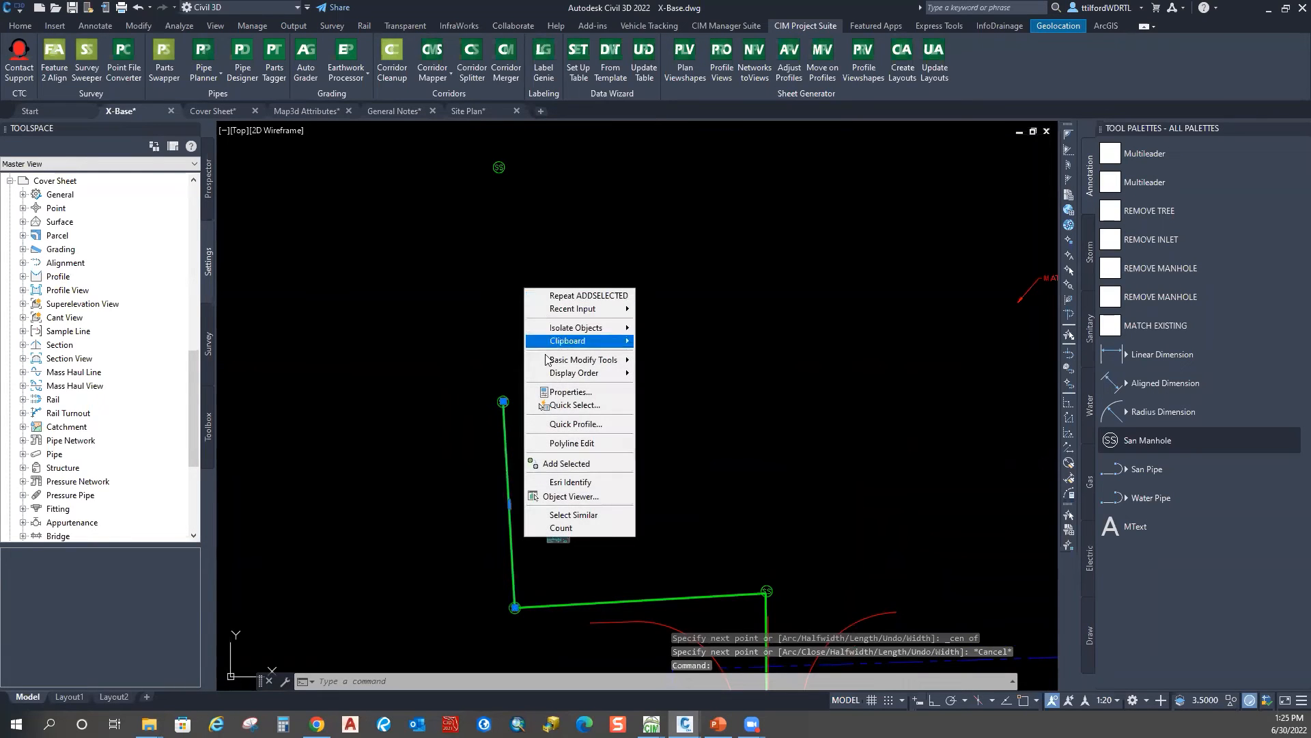
click(557, 469)
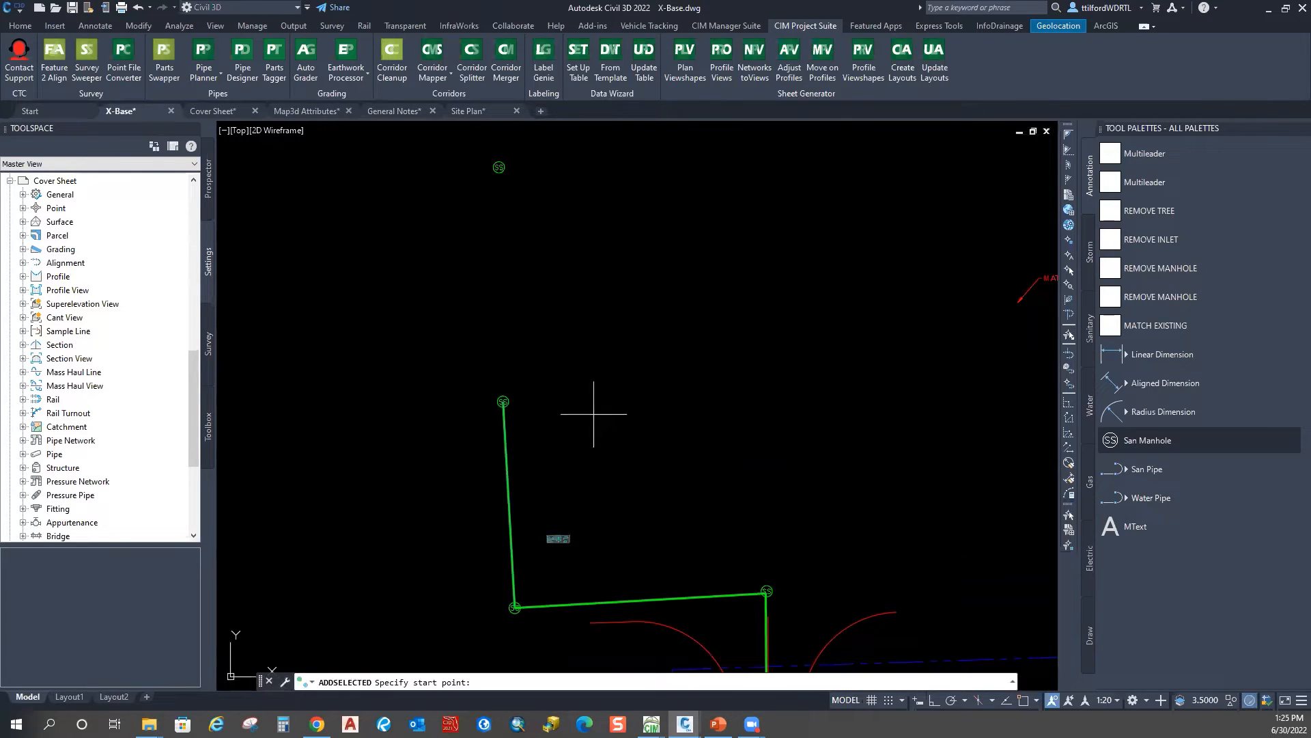
scroll(519, 397, up, 4)
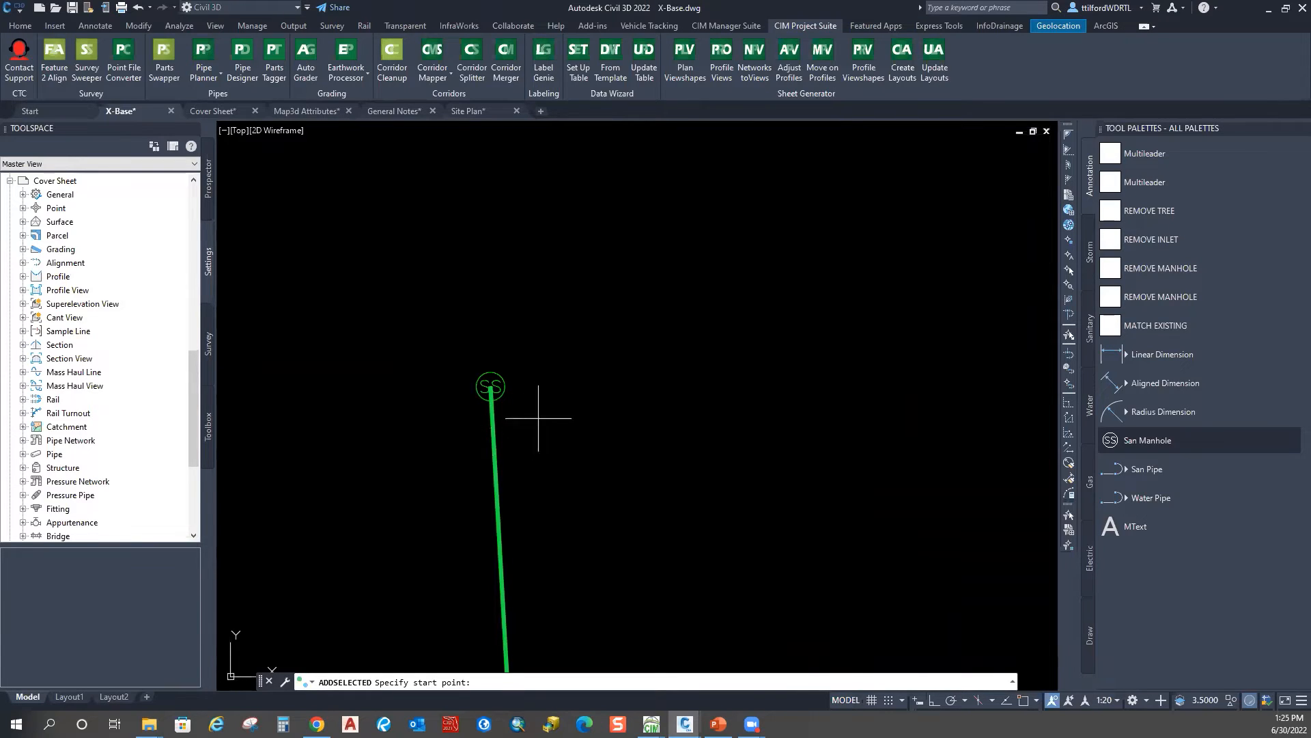
shift+right_click(556, 284)
click(644, 456)
click(492, 387)
scroll(557, 409, down, 3)
shift+right_click(560, 271)
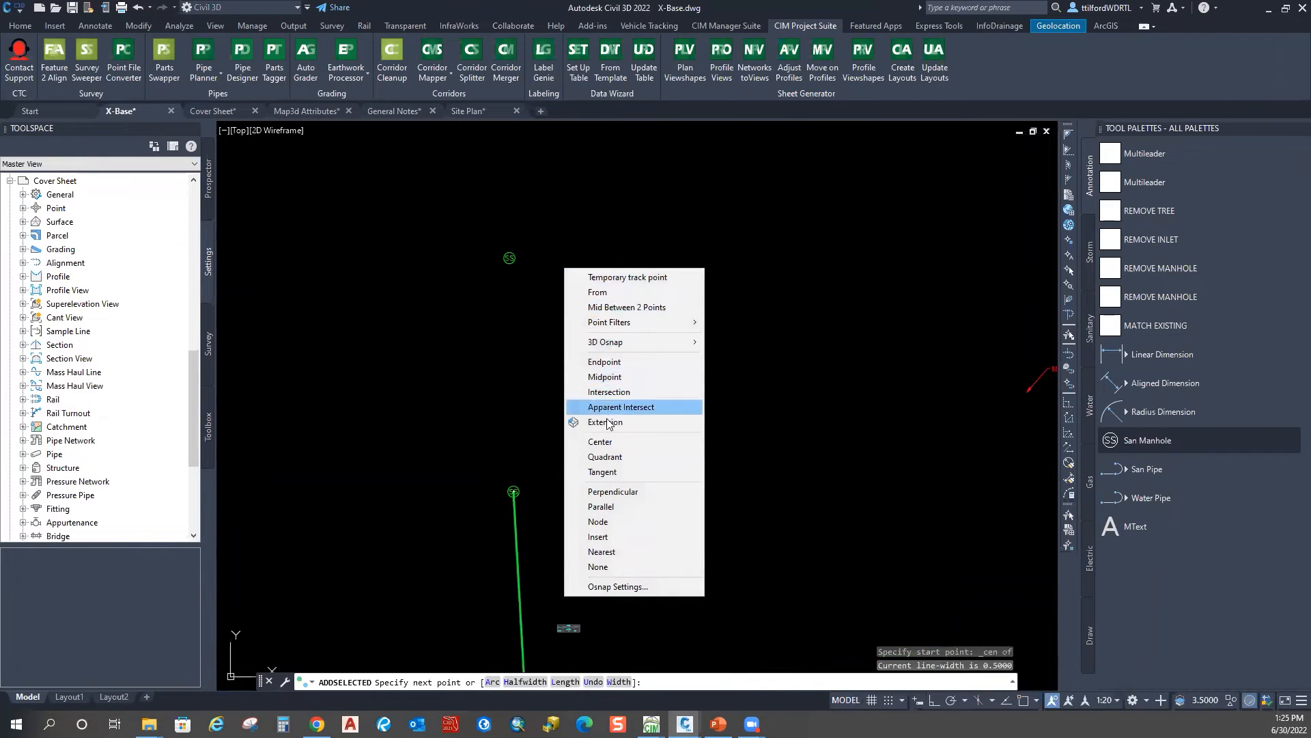
click(600, 441)
click(511, 259)
right_click(749, 293)
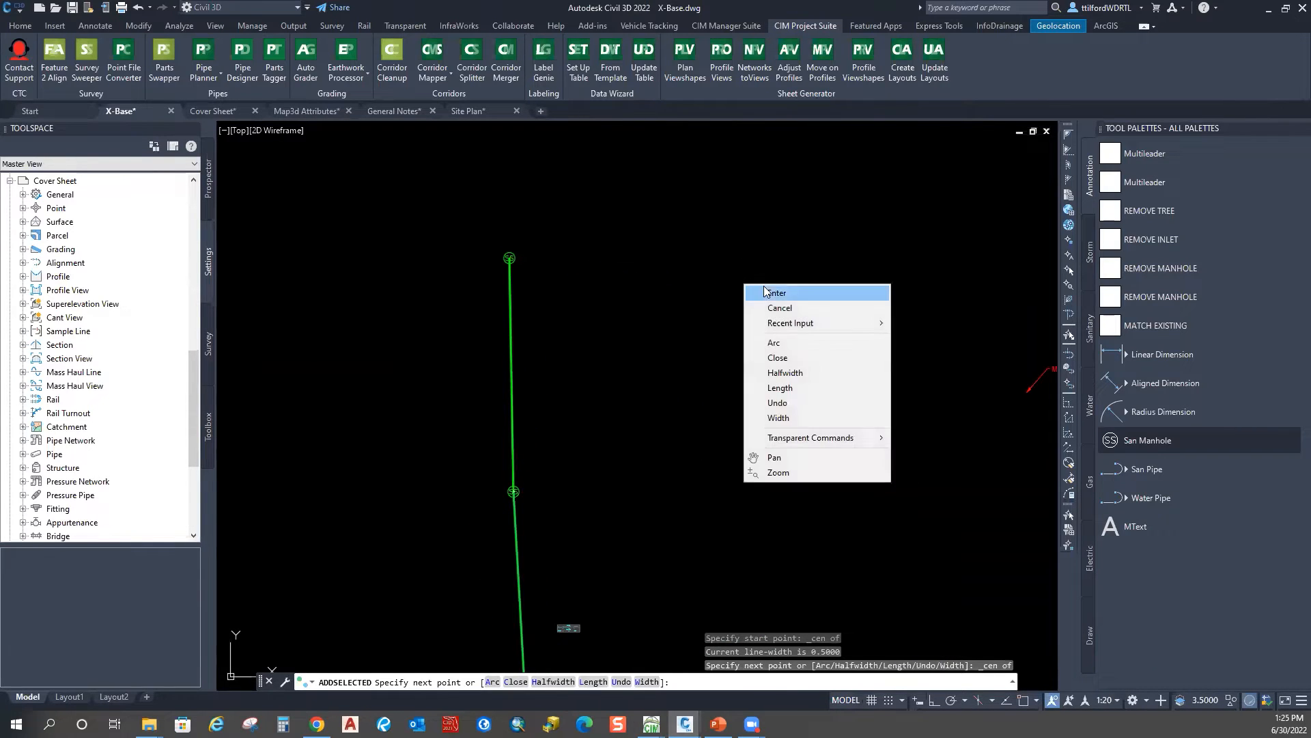
click(764, 301)
scroll(509, 232, down, 4)
key(Escape)
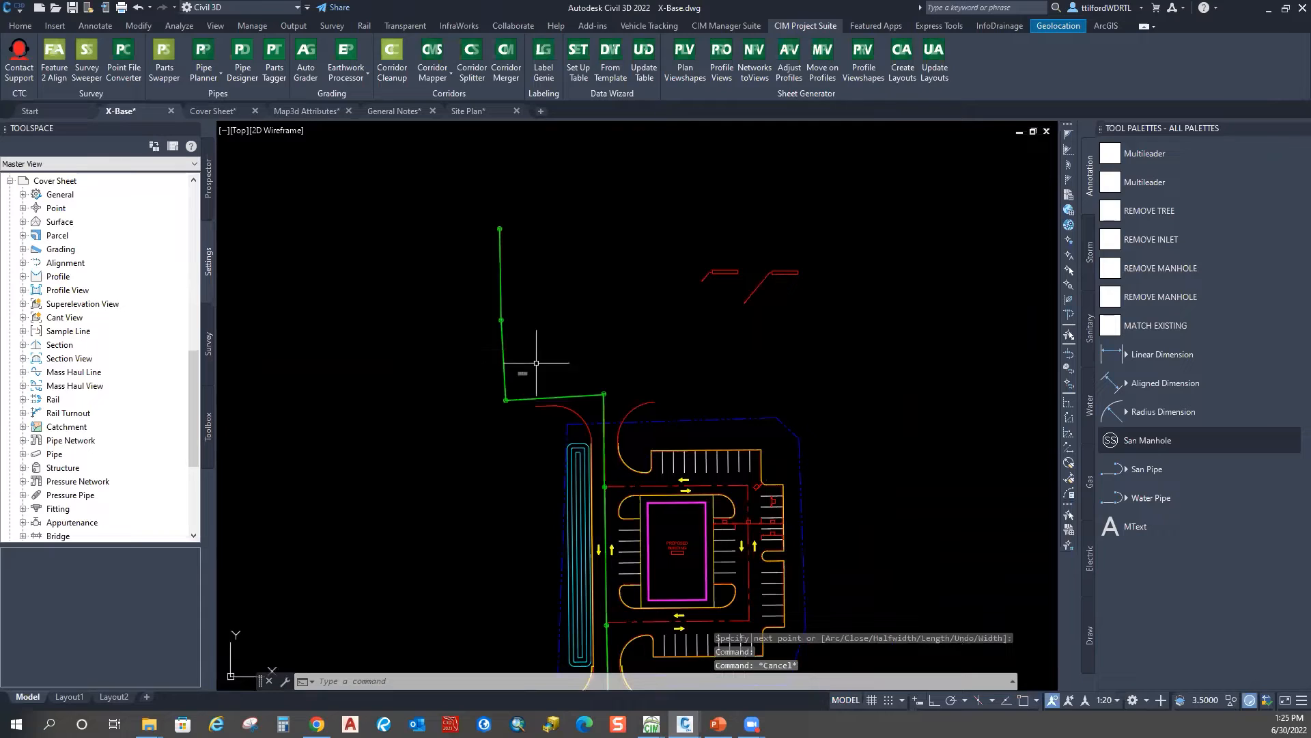
scroll(519, 376, up, 10)
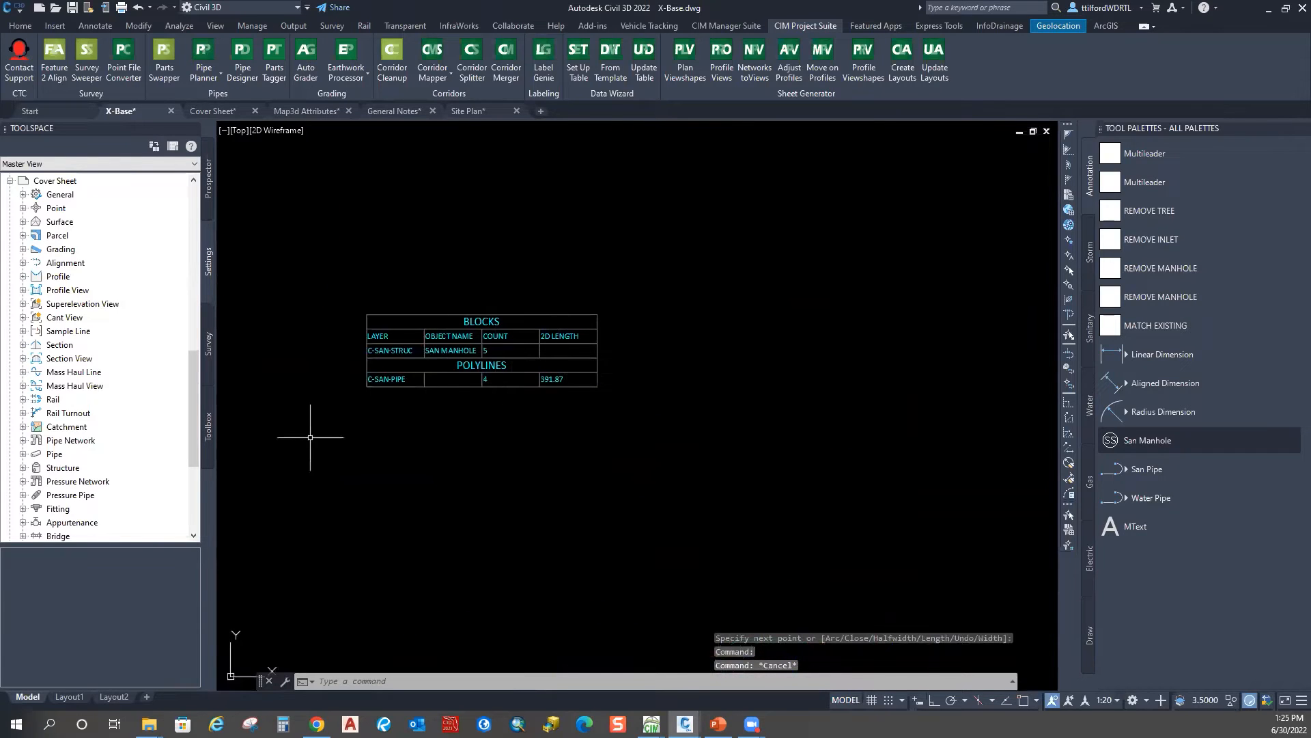
middle_drag(366, 437, 520, 409)
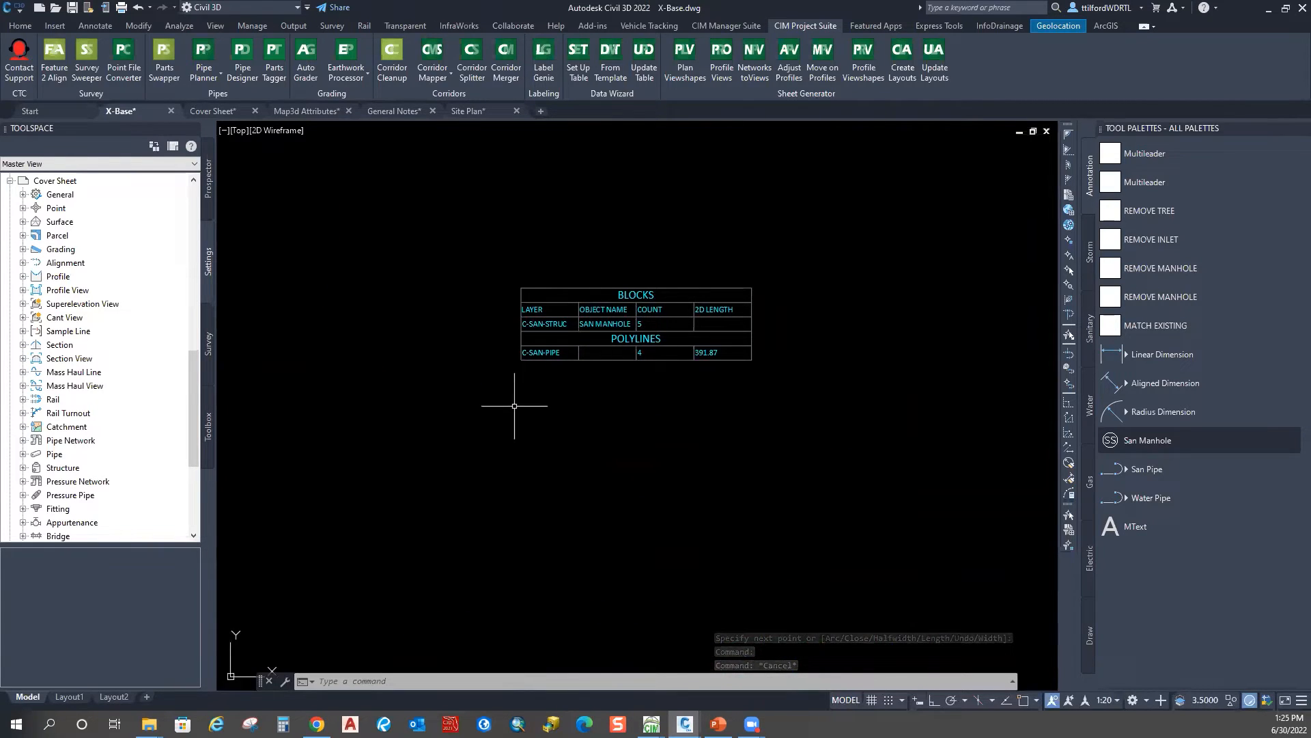
Step: Update the quantity table so it reads San Manhole 7 and C-SAN-PIPE 6 totalling 549.44
click(645, 72)
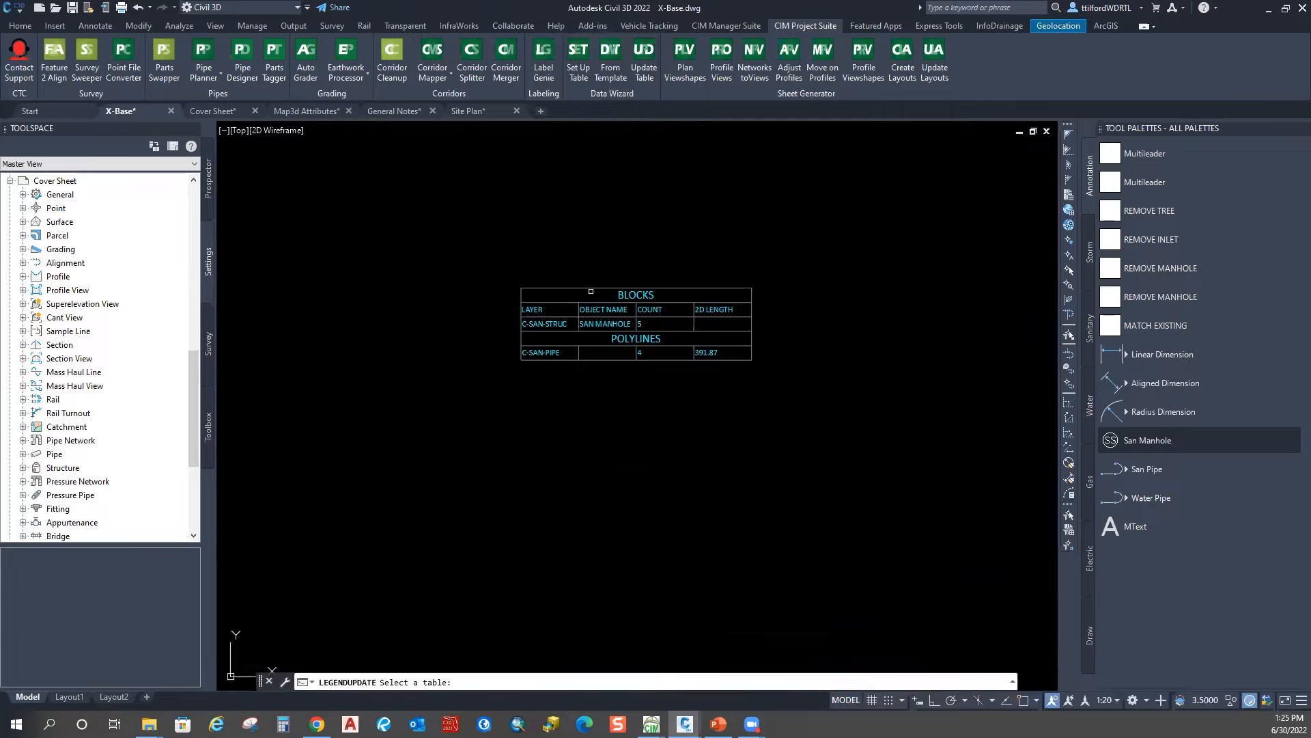
click(601, 288)
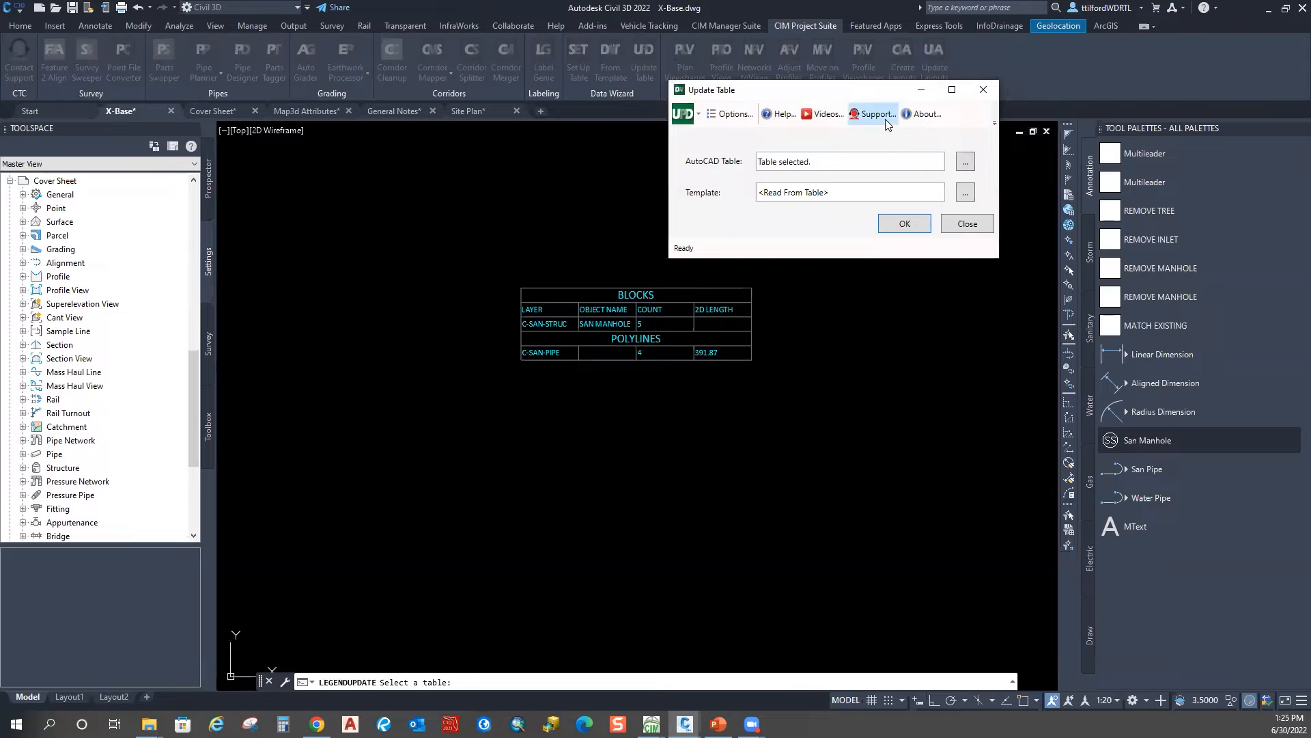
click(905, 224)
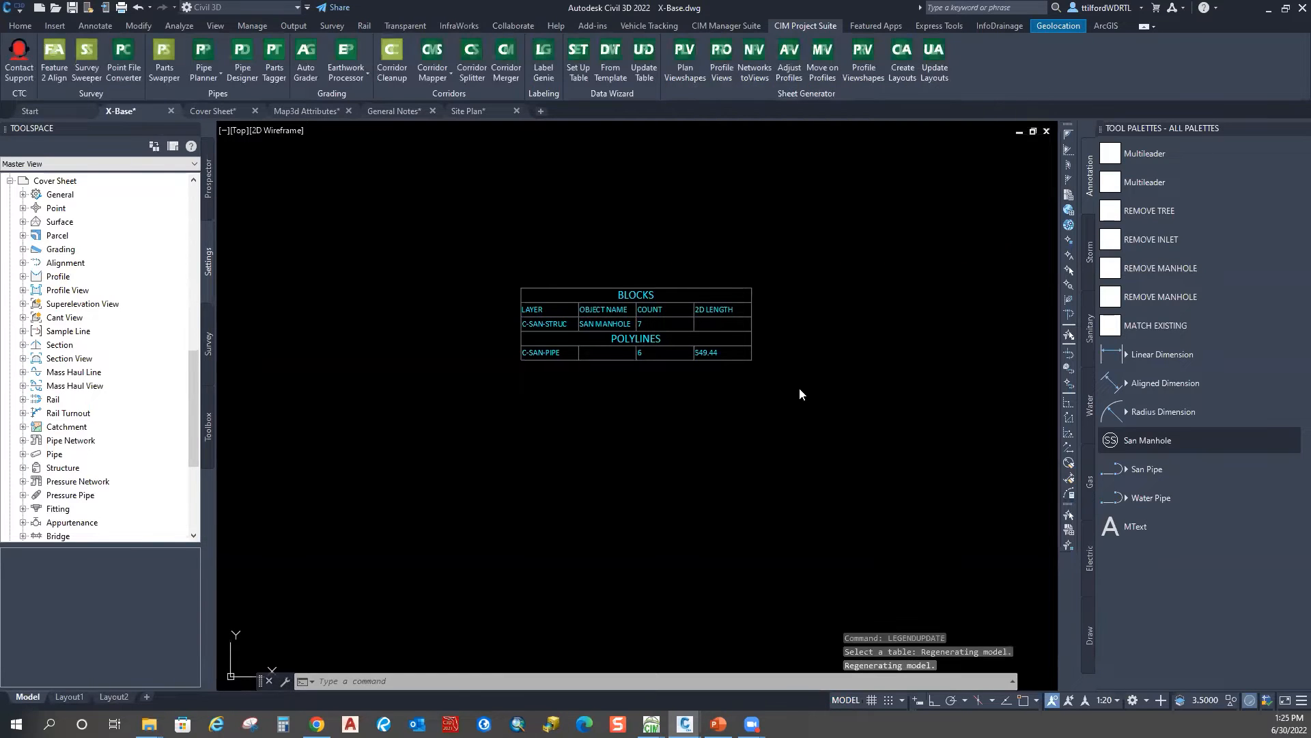
scroll(714, 347, up, 4)
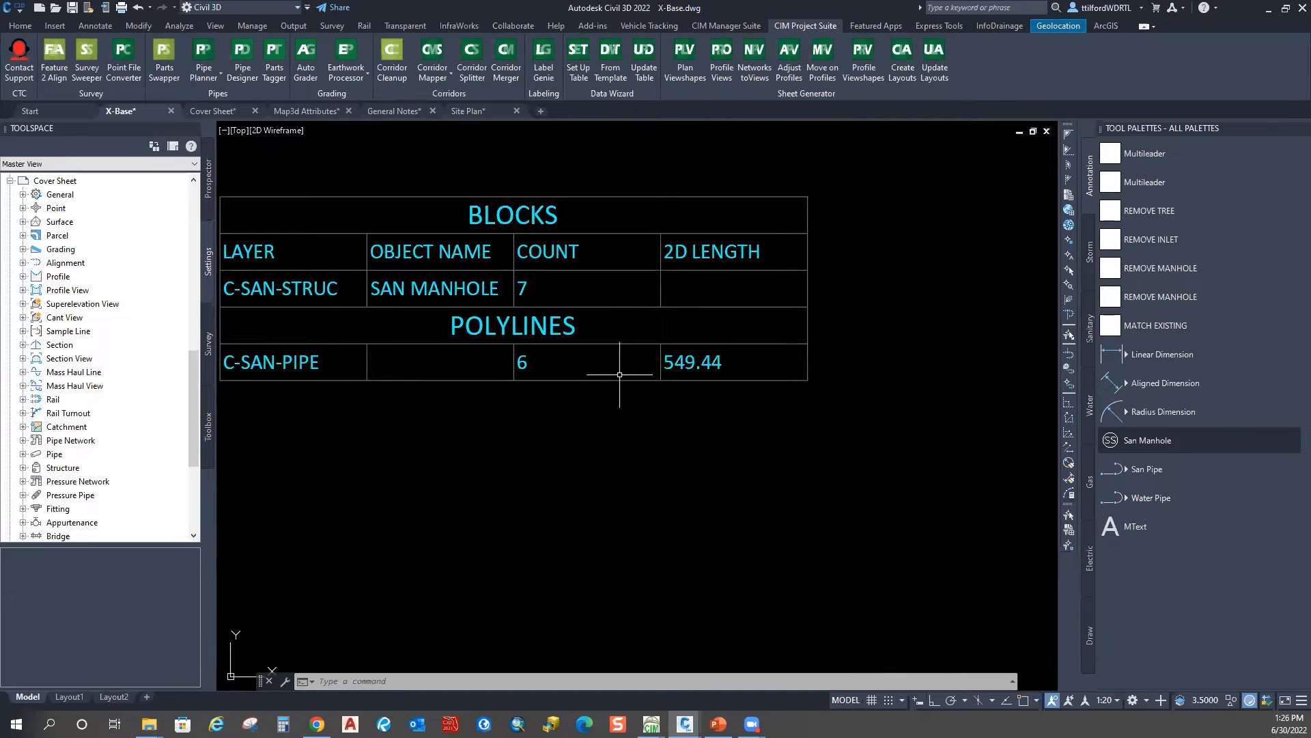
scroll(686, 393, down, 2)
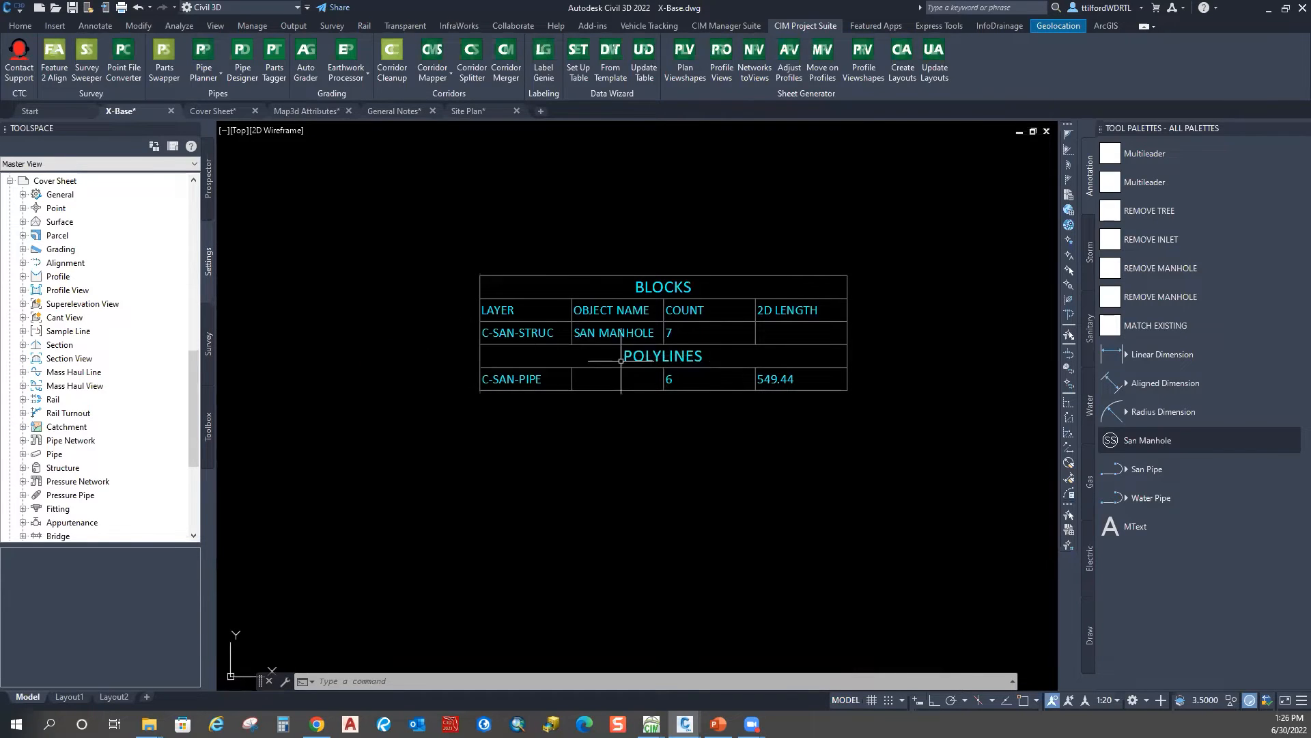
scroll(594, 355, down, 2)
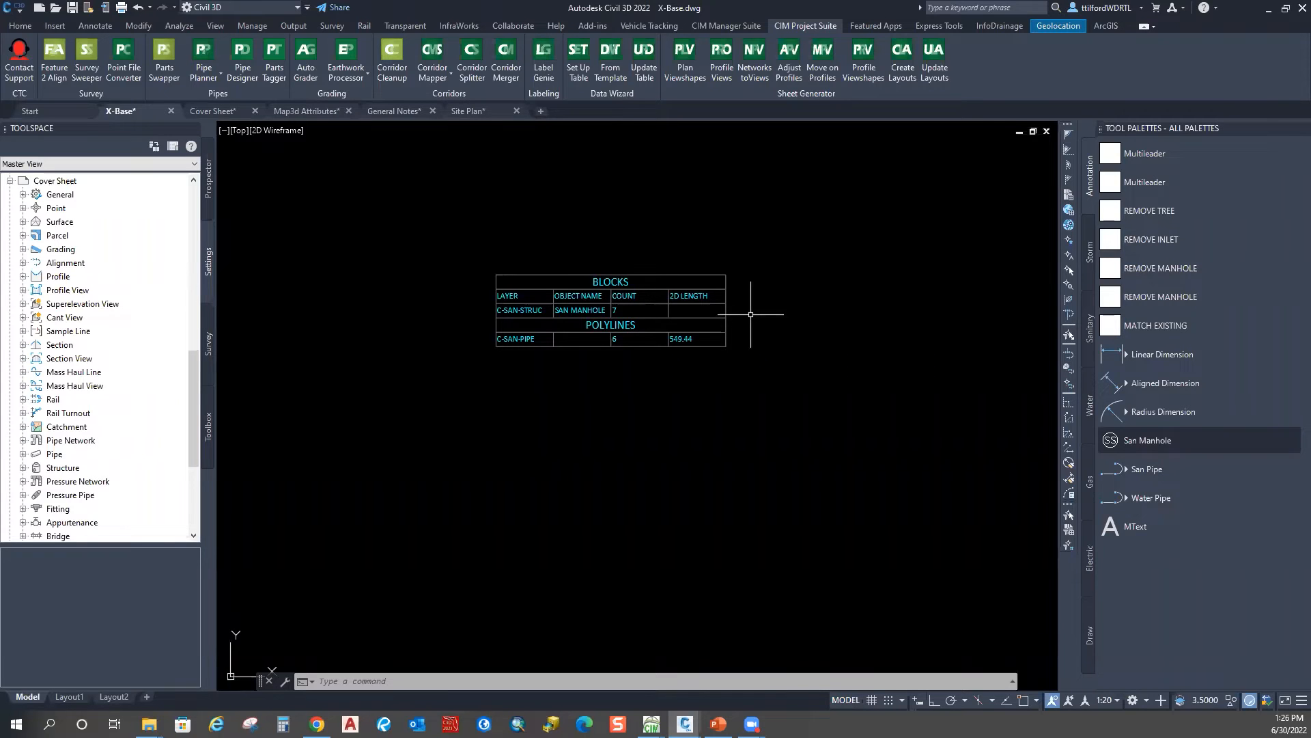
Step: Zoom out and pan around the X-Base site plan to view the whole site
scroll(748, 275, down, 10)
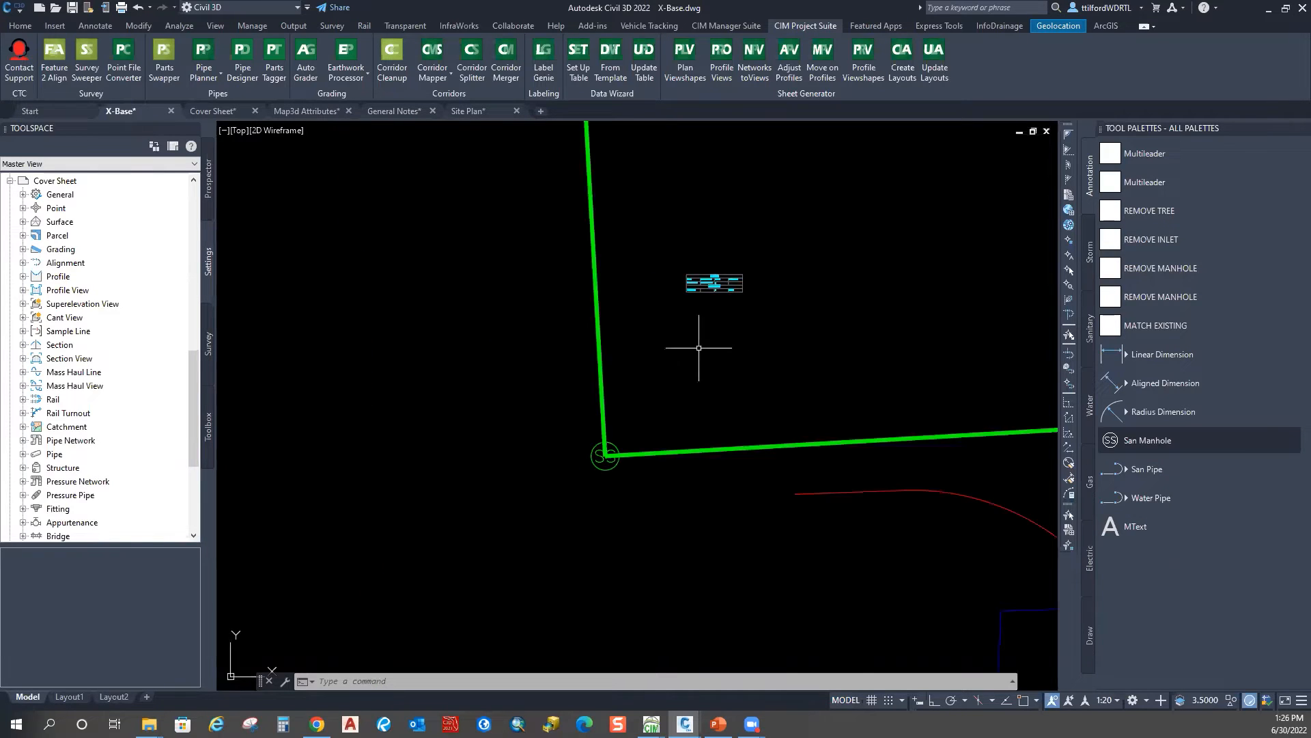
middle_drag(764, 284, 608, 331)
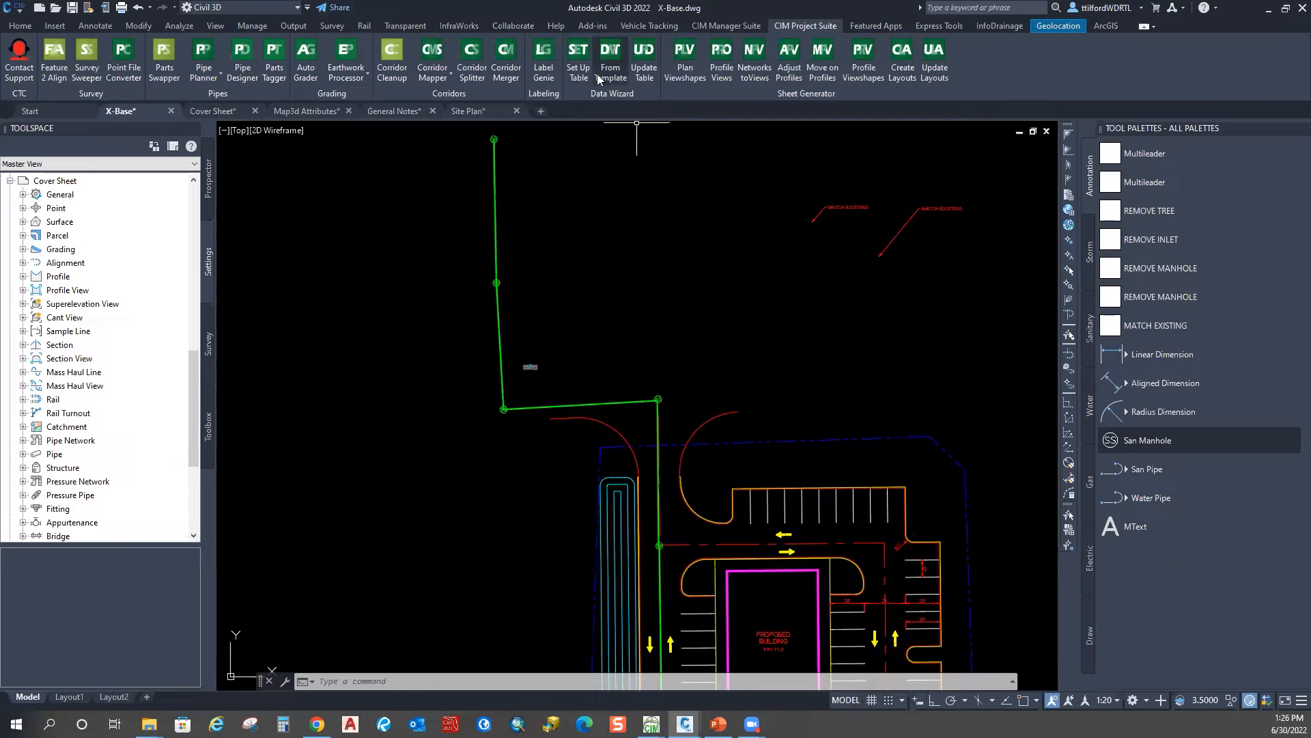
middle_drag(673, 539, 667, 326)
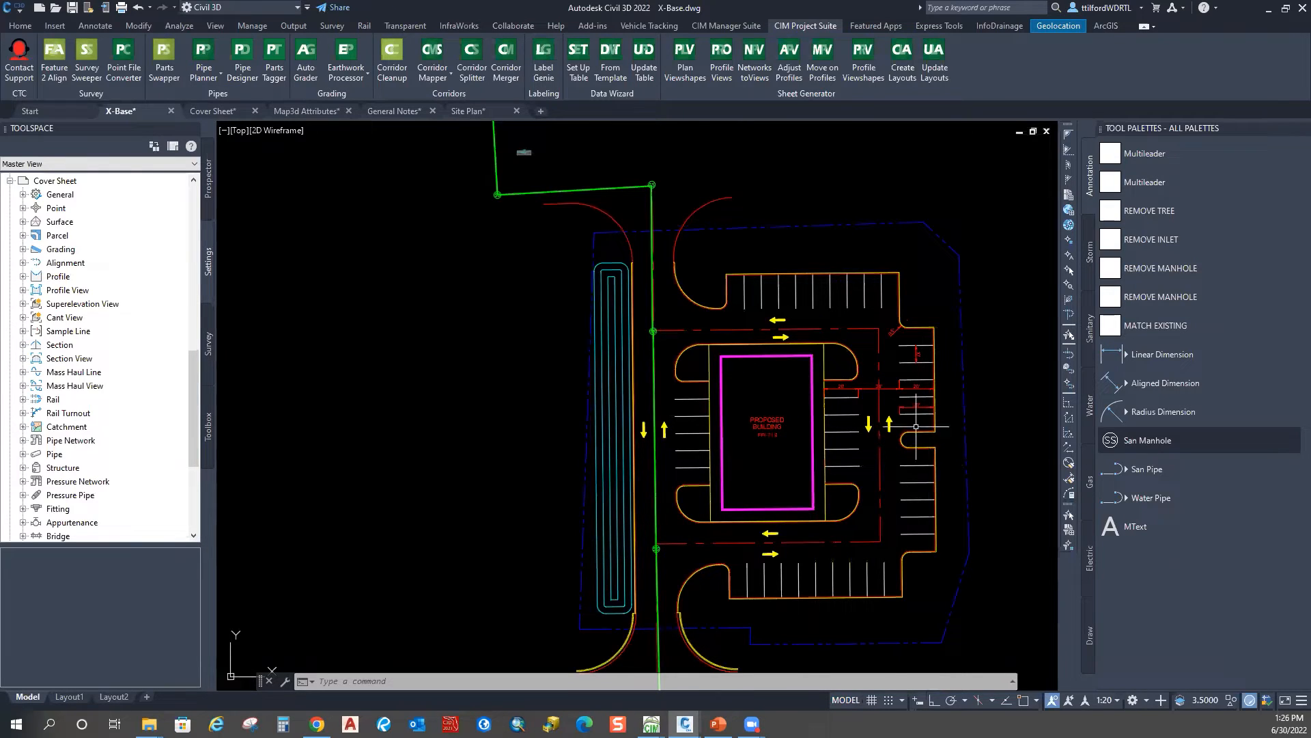
mouse_move(765, 437)
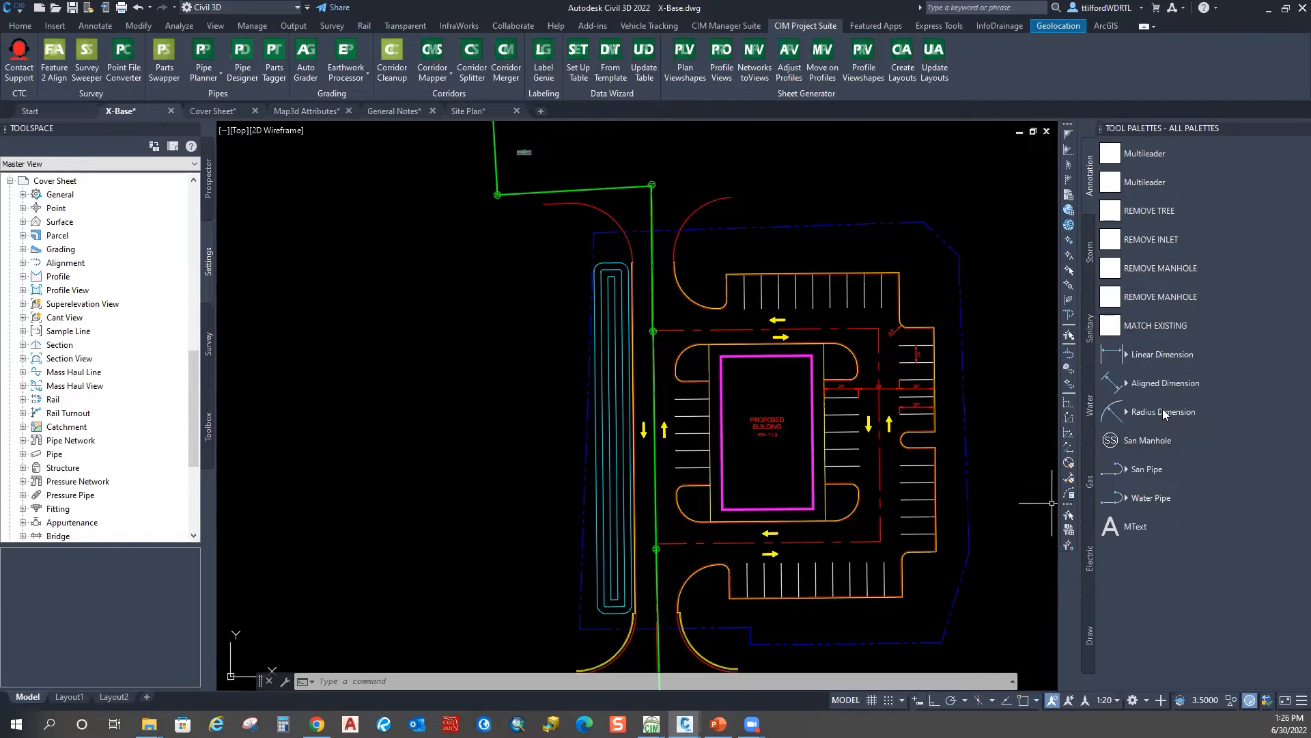
mouse_move(751, 341)
middle_down()
mouse_move(534, 296)
mouse_move(502, 414)
middle_up()
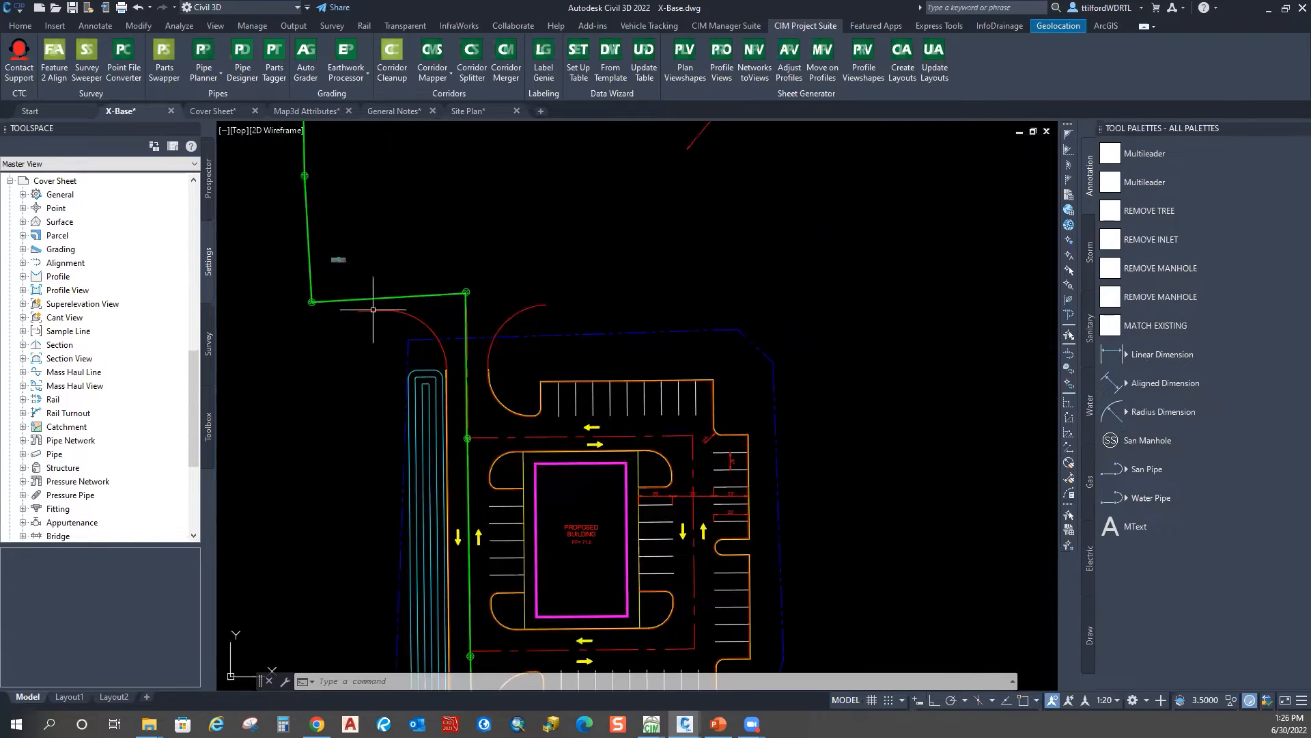
middle_drag(790, 441, 968, 326)
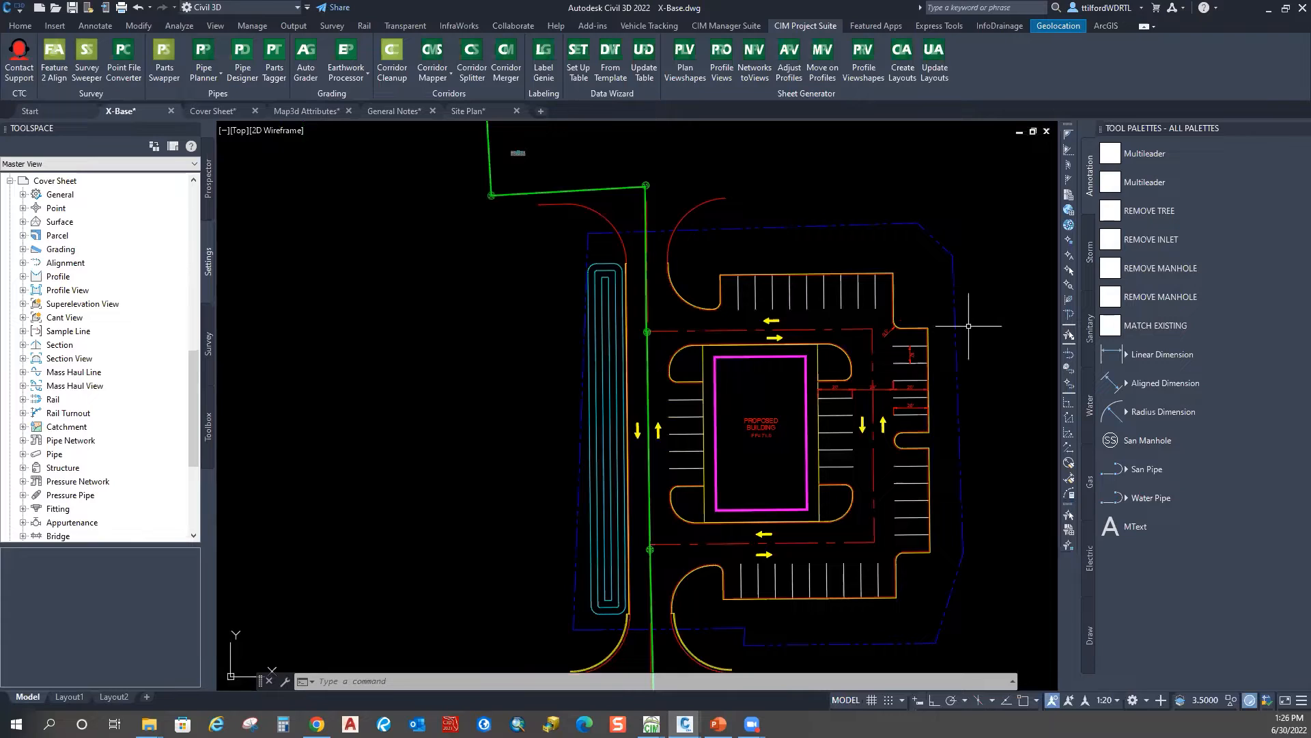
scroll(968, 325, down, 2)
middle_drag(939, 399, 700, 391)
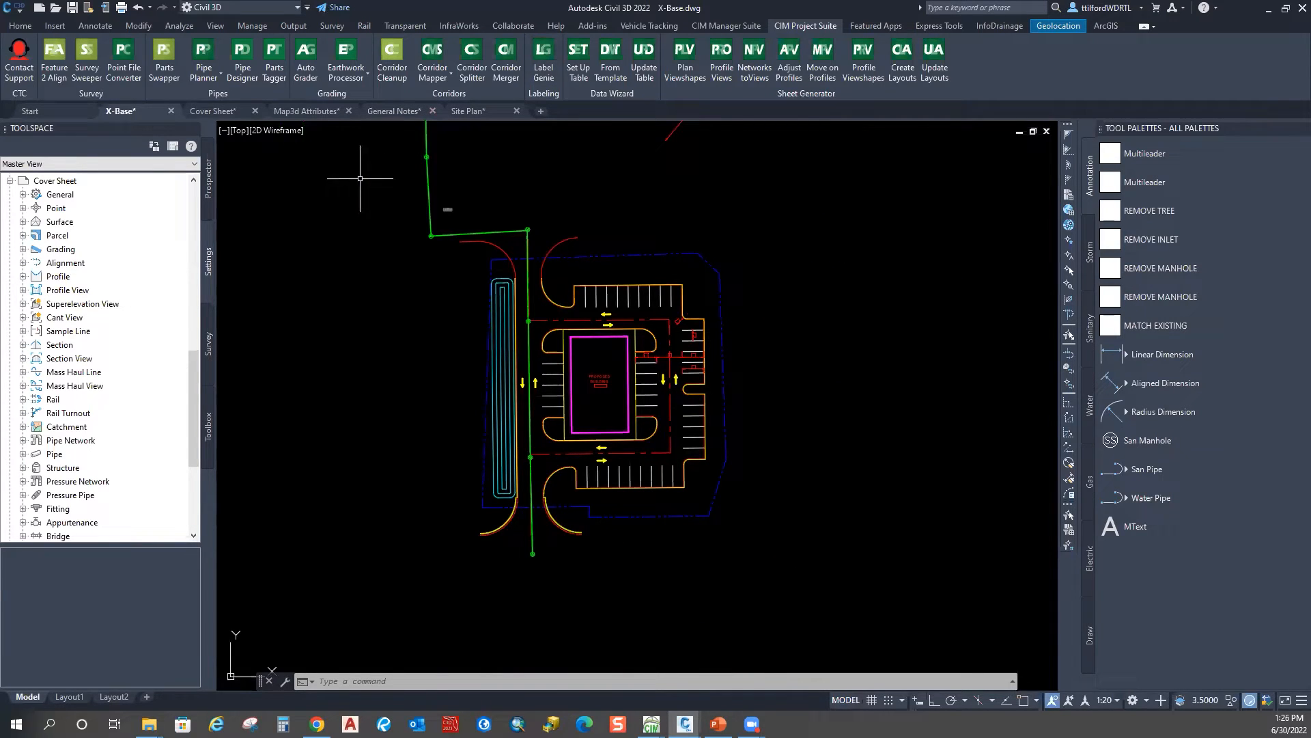
Step: Switch to the Cover Sheet drawing, briefly returning to X-Base in between
click(208, 112)
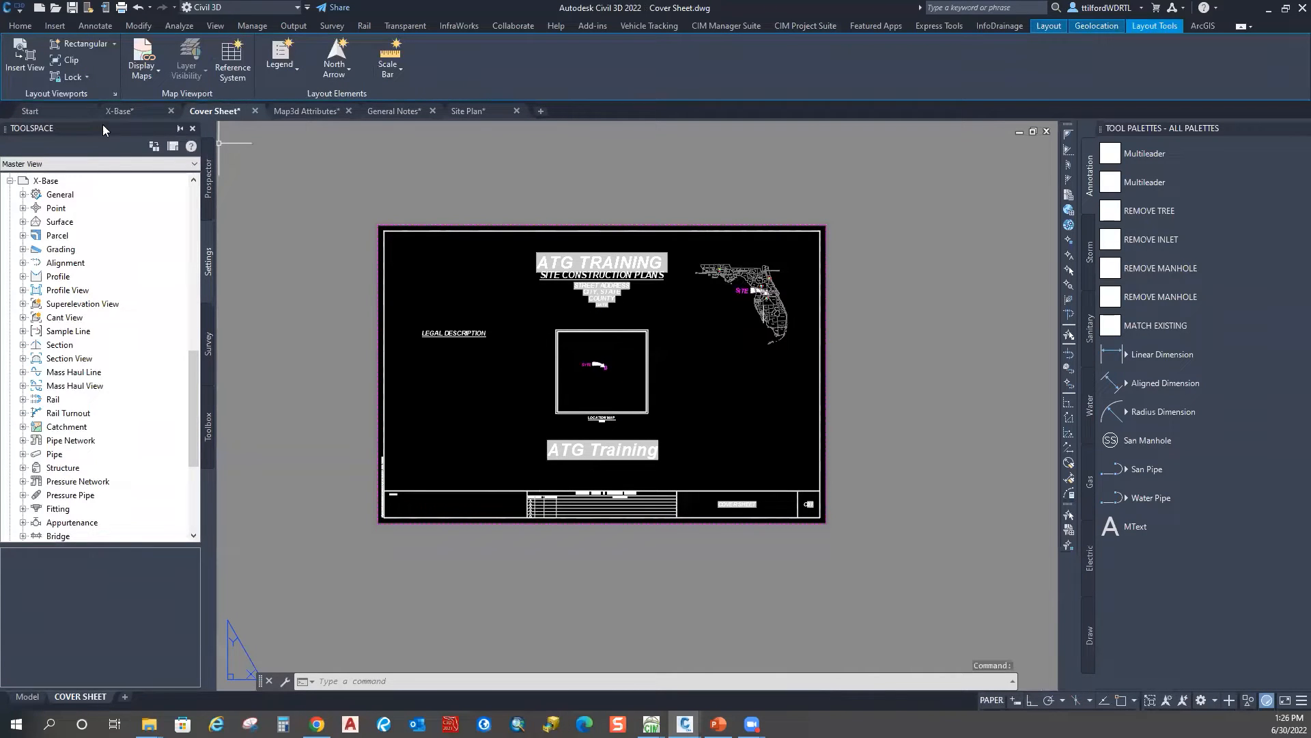
click(120, 111)
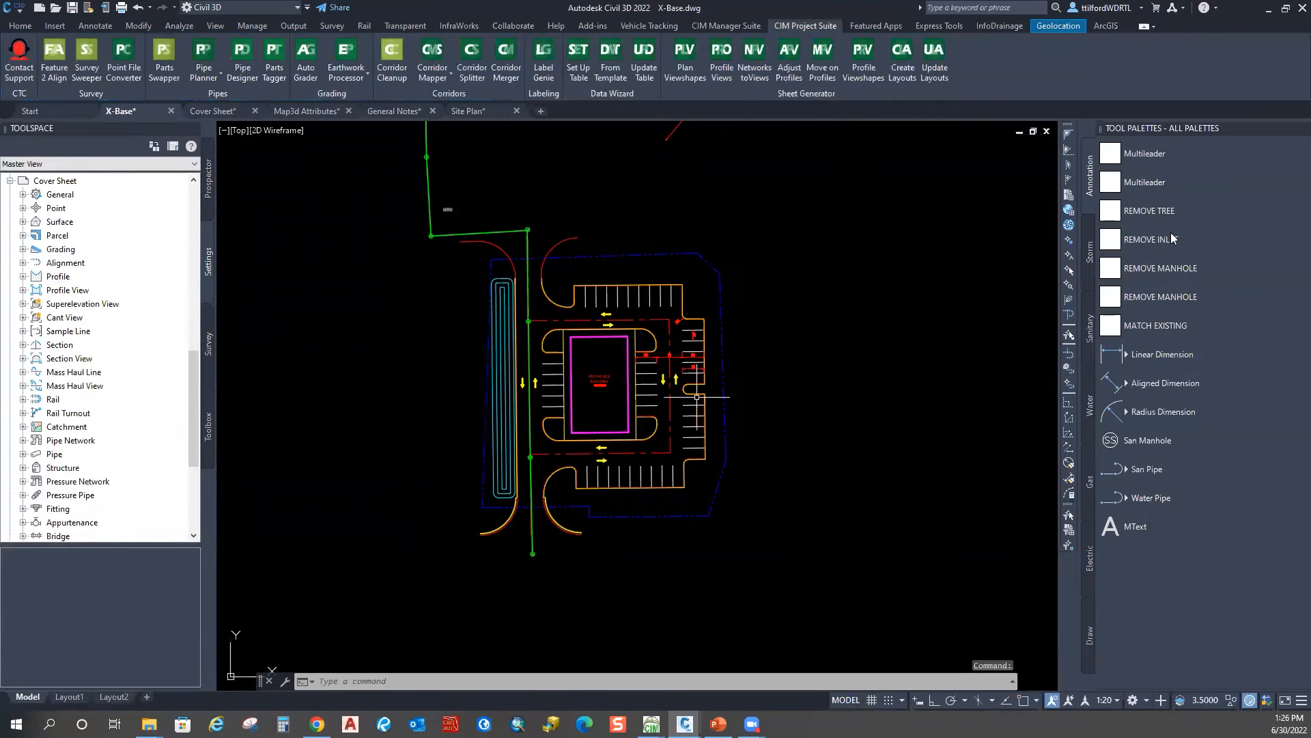
click(227, 111)
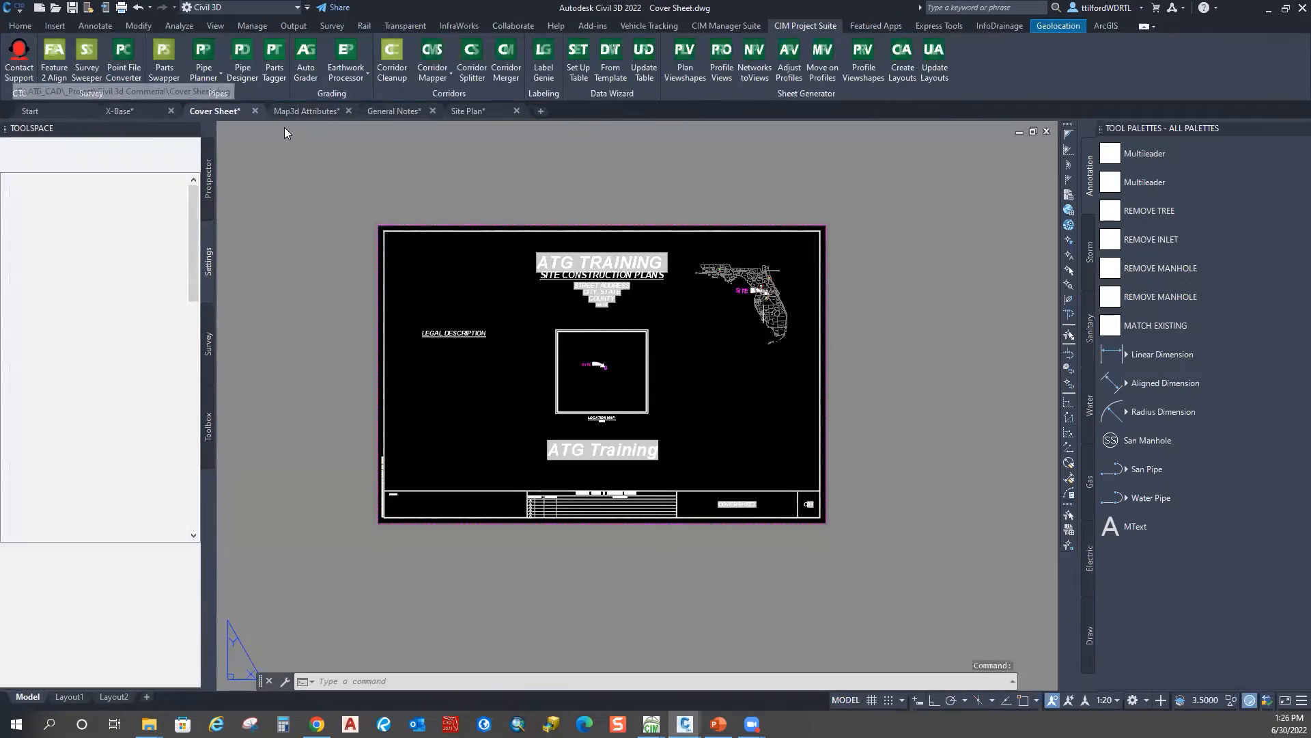
Step: Switch to the Map3d Attributes drawing and centre its parking-lot site plan
click(307, 111)
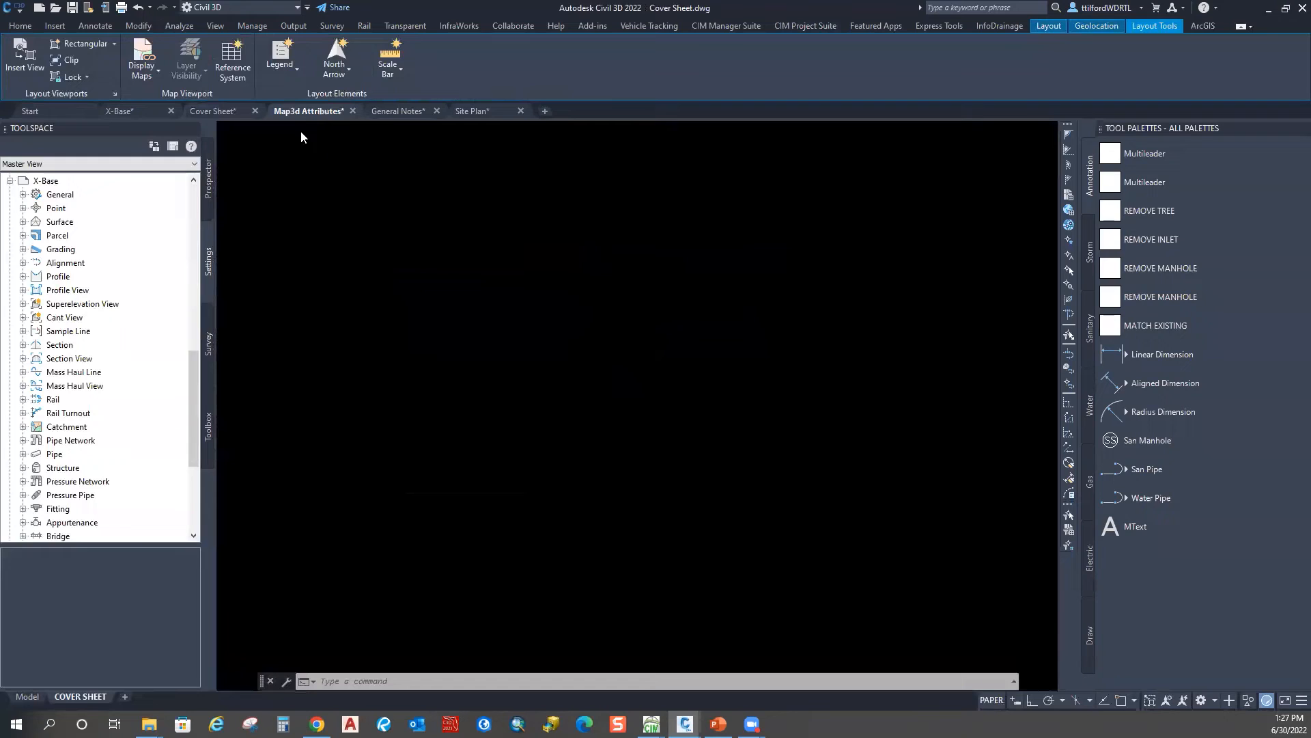
middle_drag(502, 402, 517, 355)
middle_drag(662, 252, 622, 359)
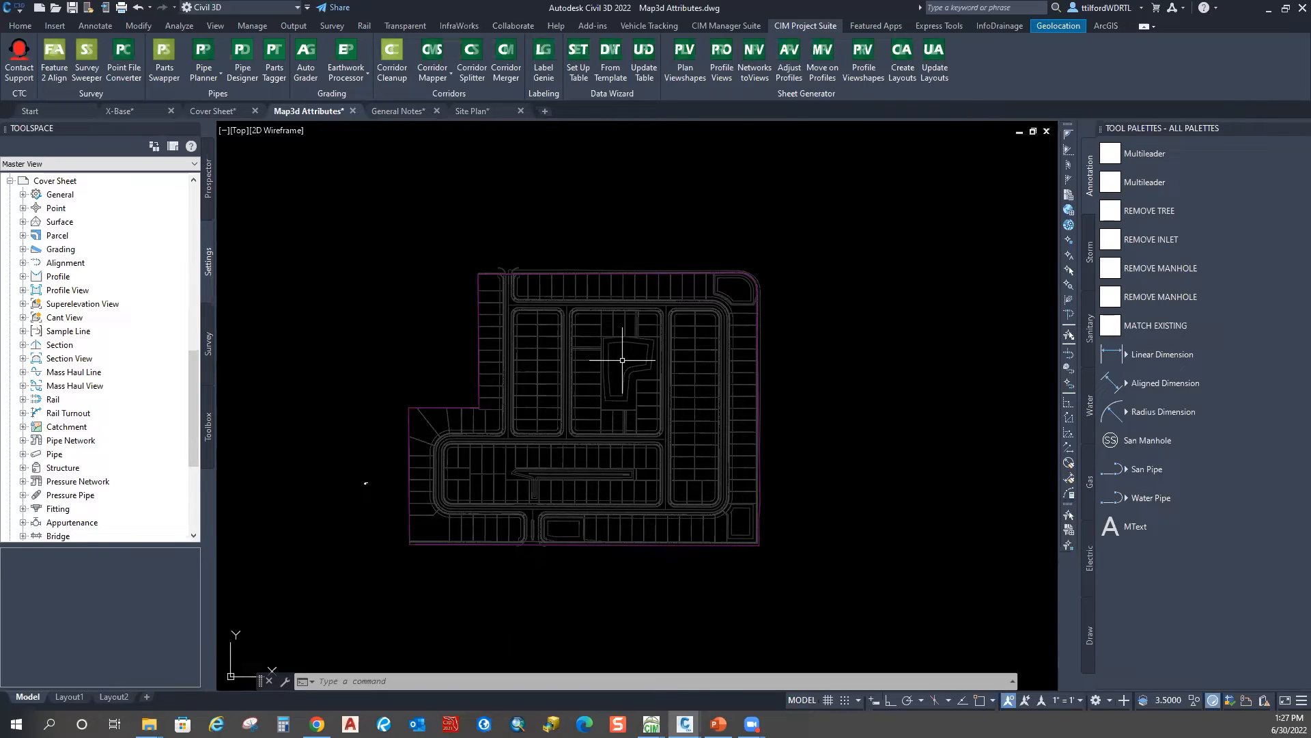
Step: Run MAPIMPORT and choose Sanitary_Pipes.shp and Sanitary_Struct.shp for import
key(Escape)
key(Escape)
key(Escape)
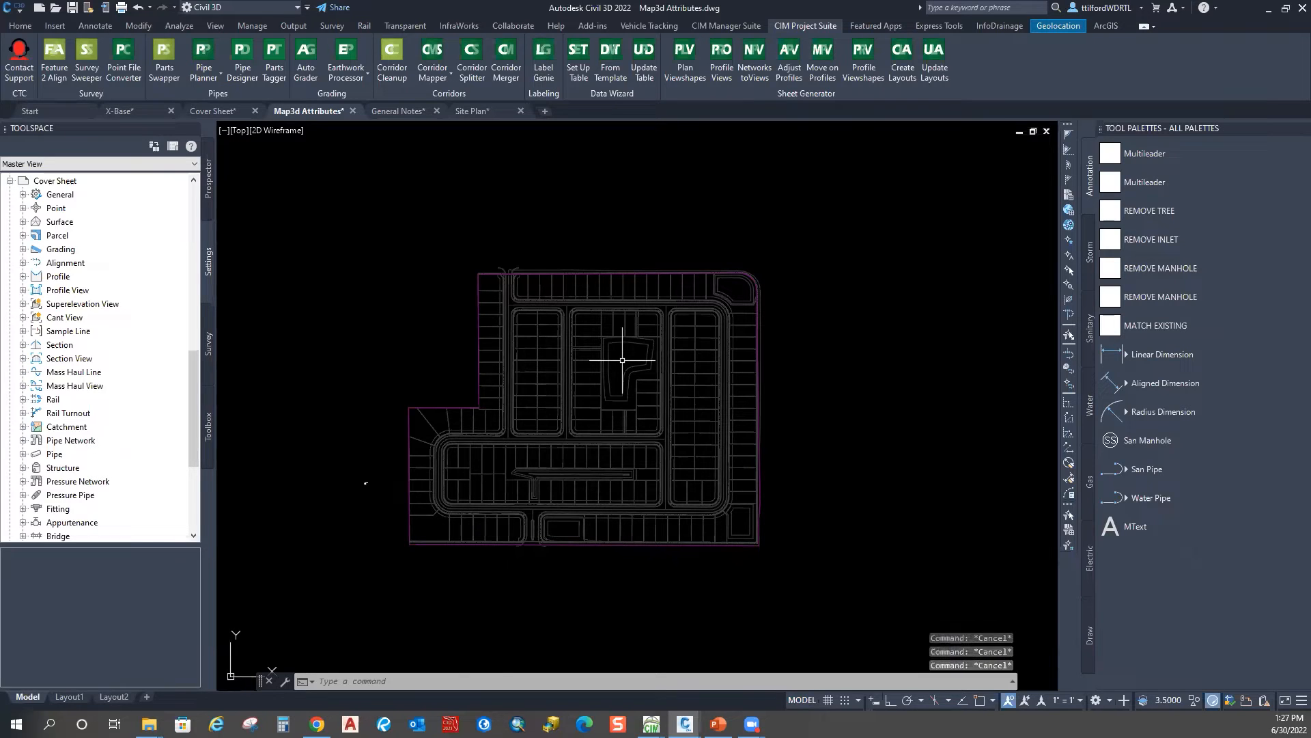
text(MAPI)
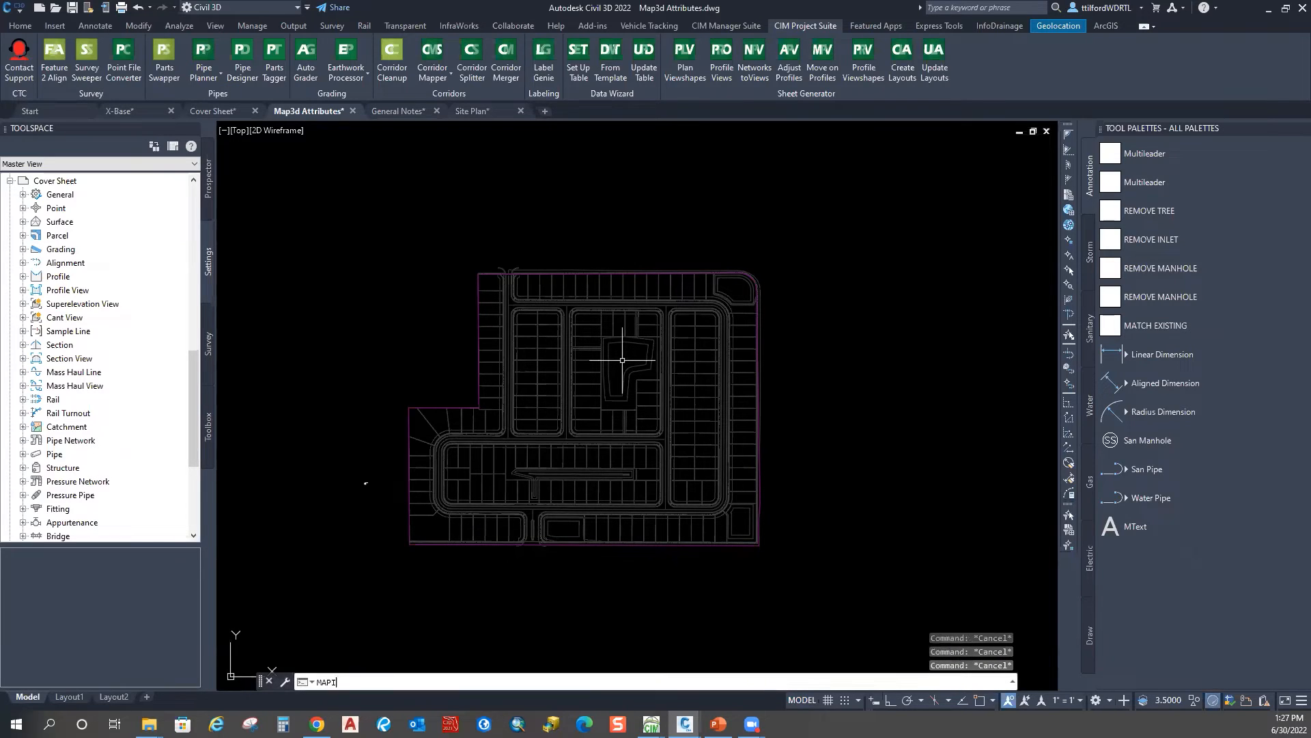
text(MPORT)
key(Return)
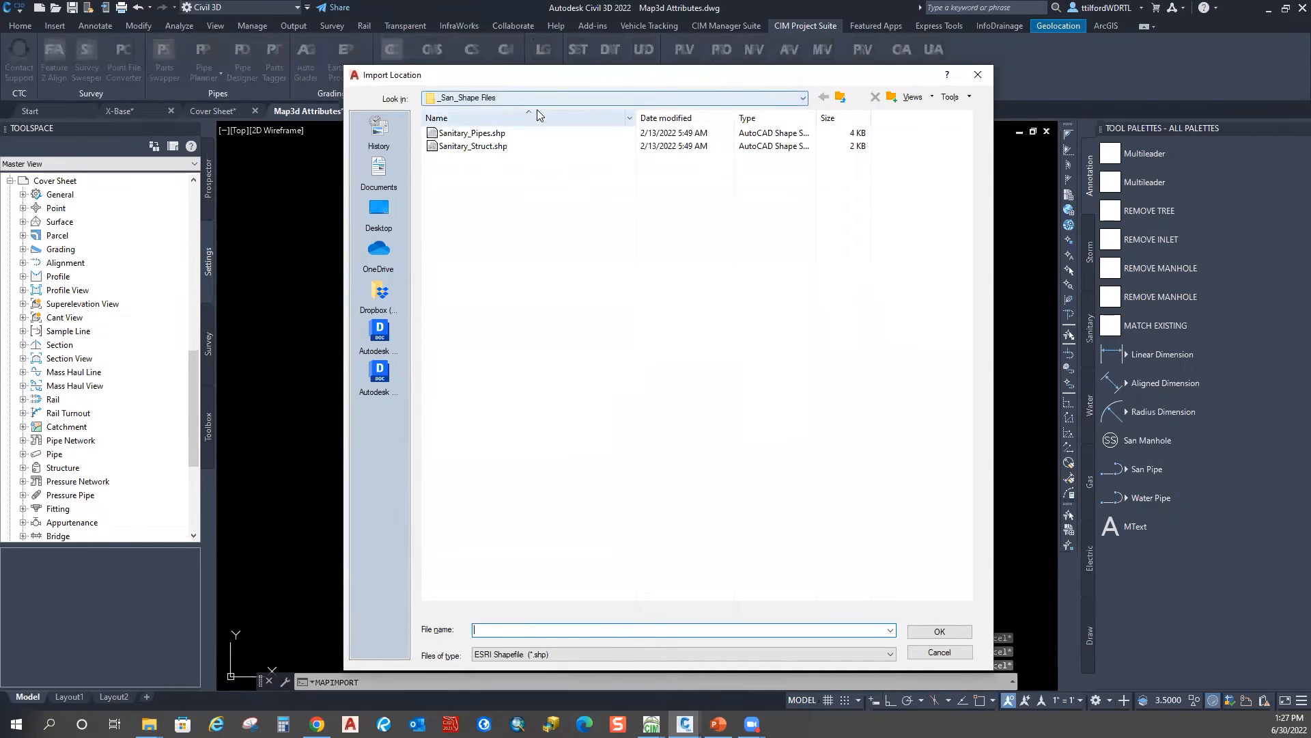
click(468, 134)
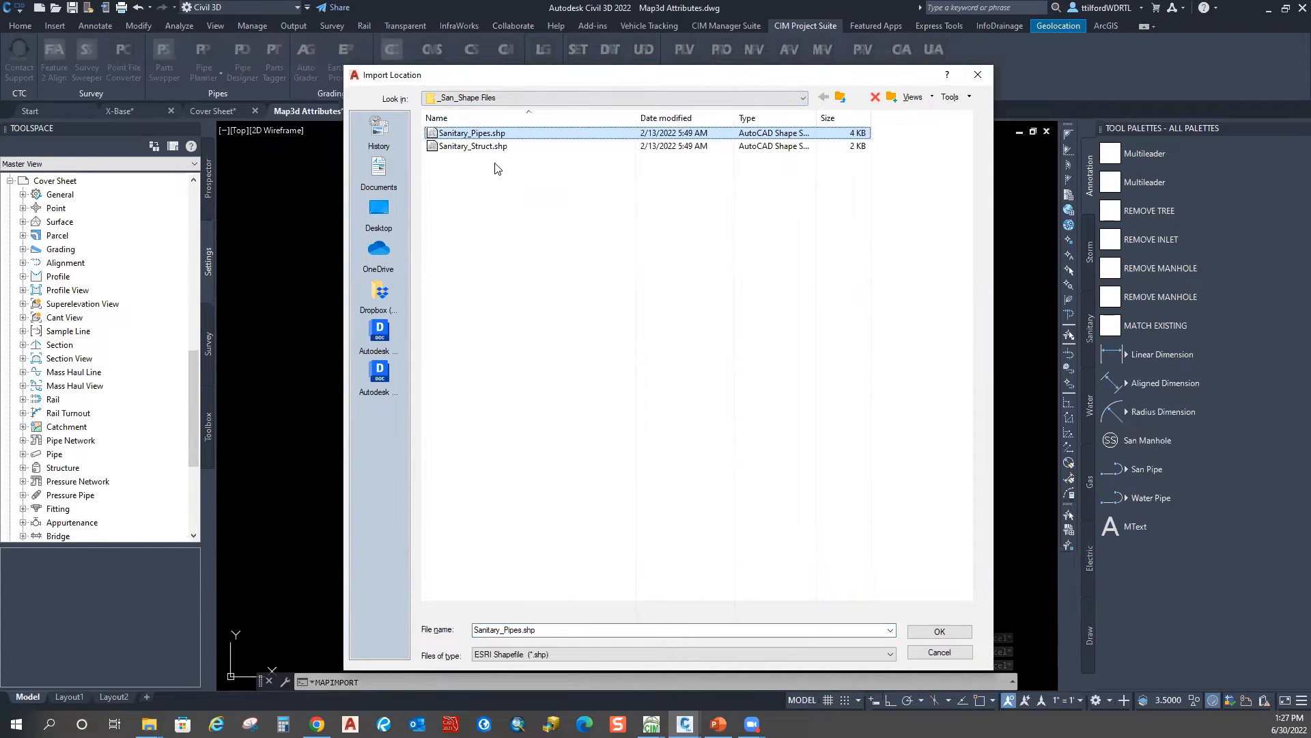
ctrl+click(491, 147)
click(943, 632)
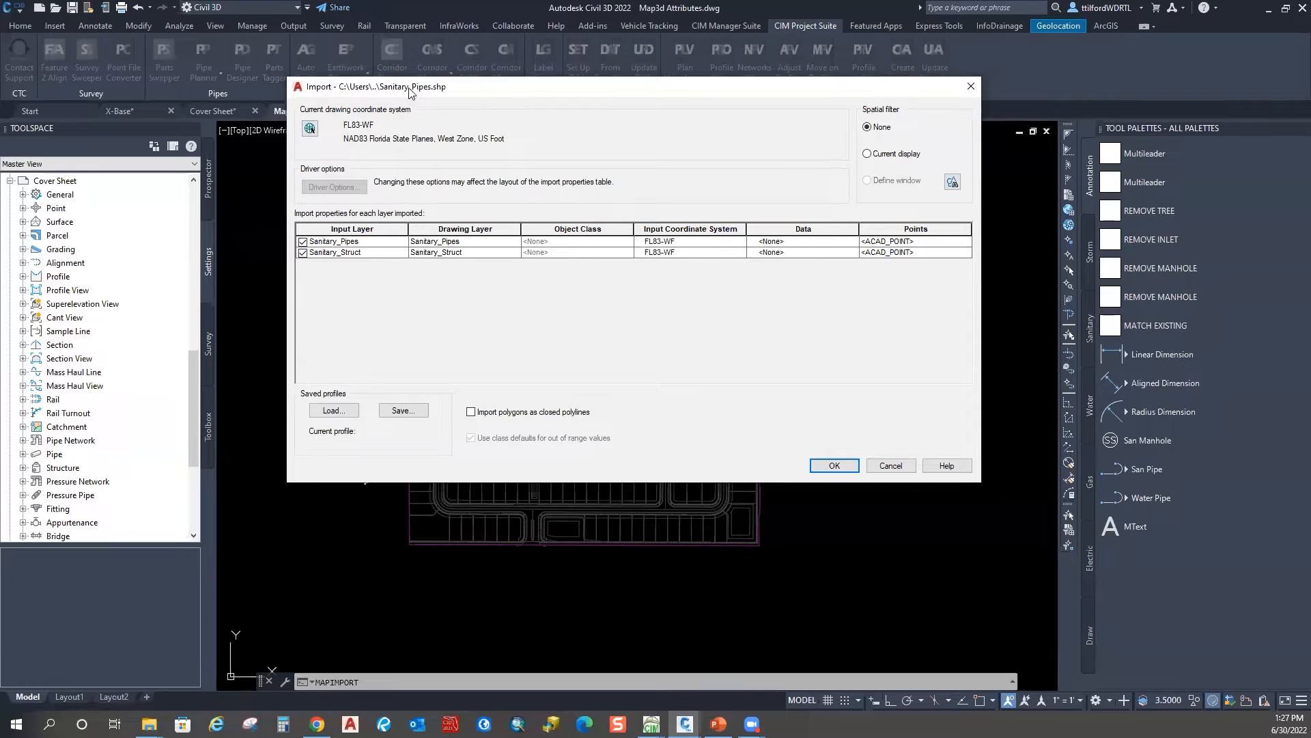
Step: Have Sanitary_Pipes create object data in its own table with all fields, including PartSizeNa
drag(410, 93, 483, 95)
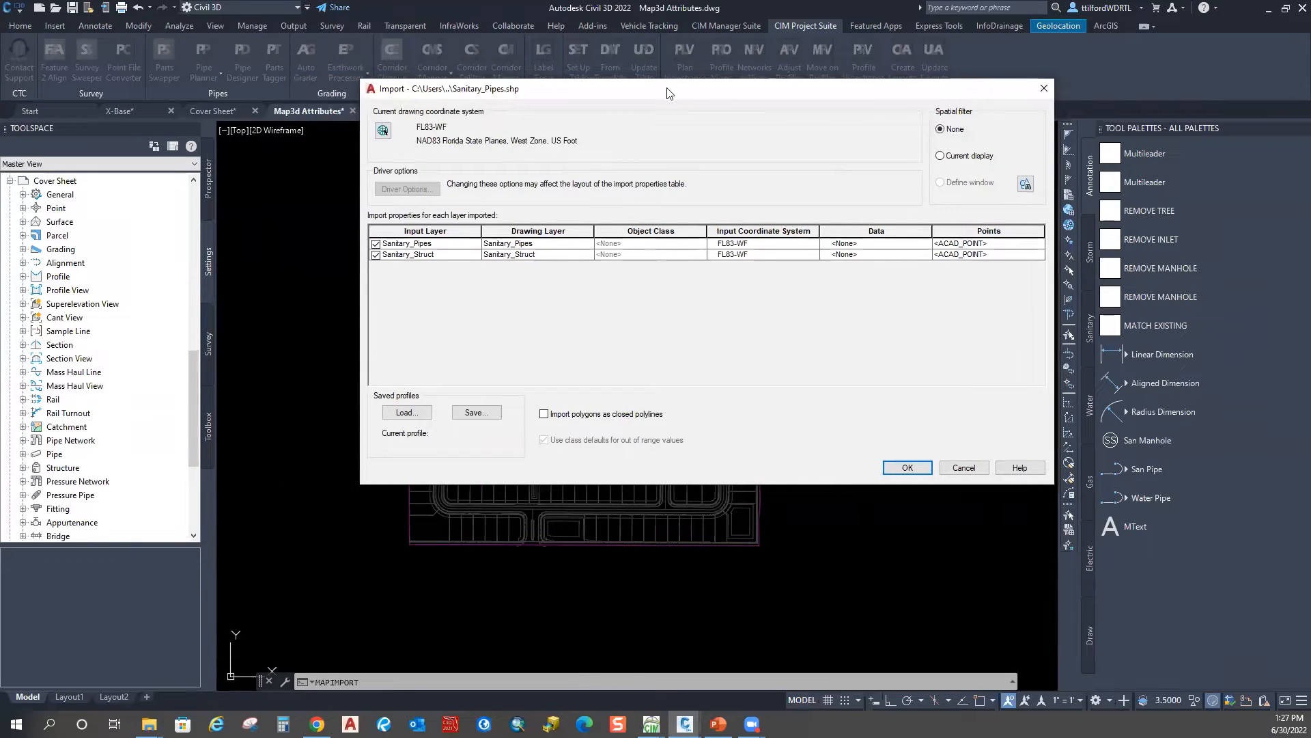
drag(667, 92, 648, 80)
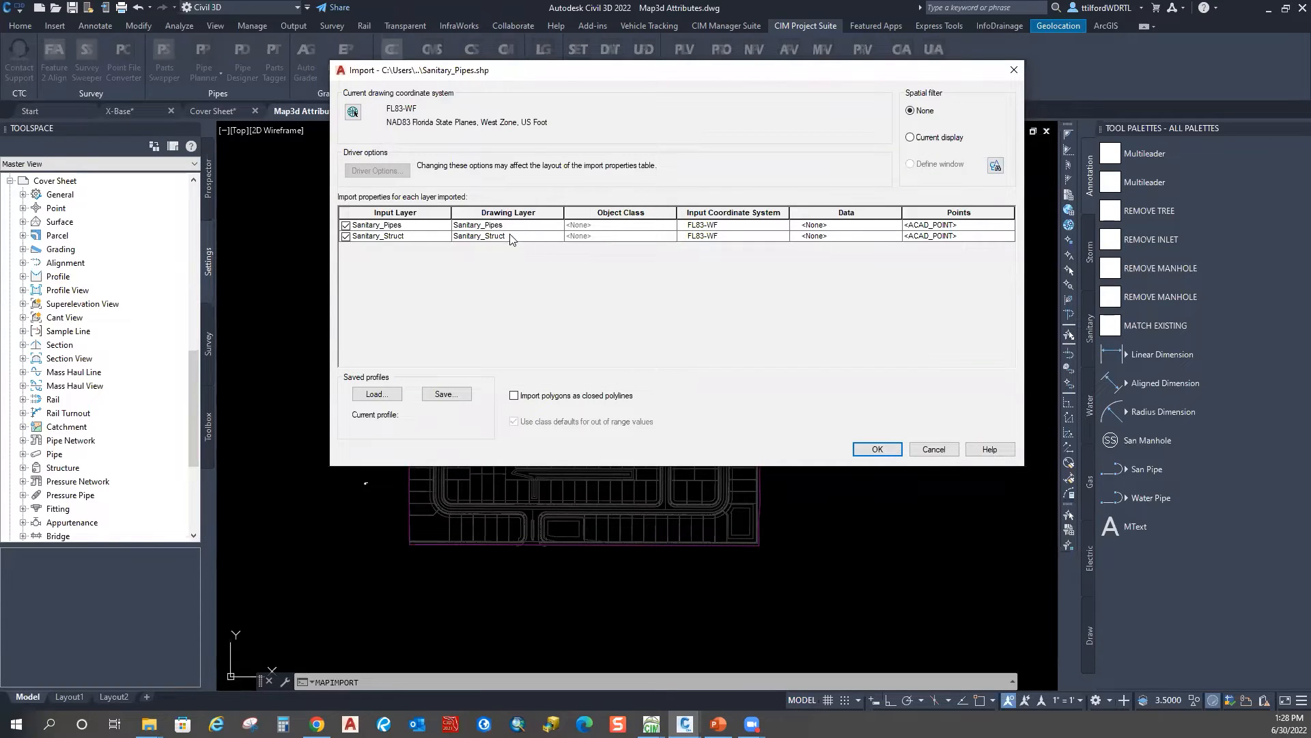
click(836, 236)
click(481, 226)
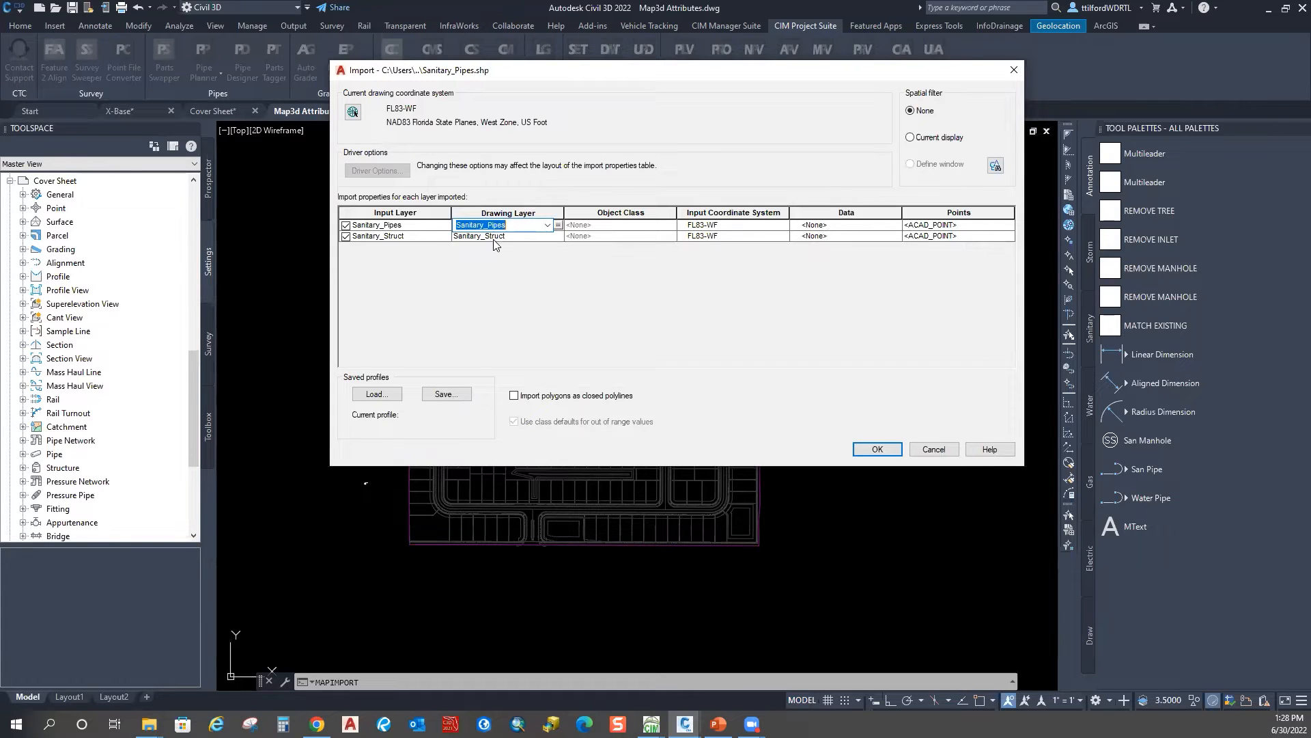
click(820, 226)
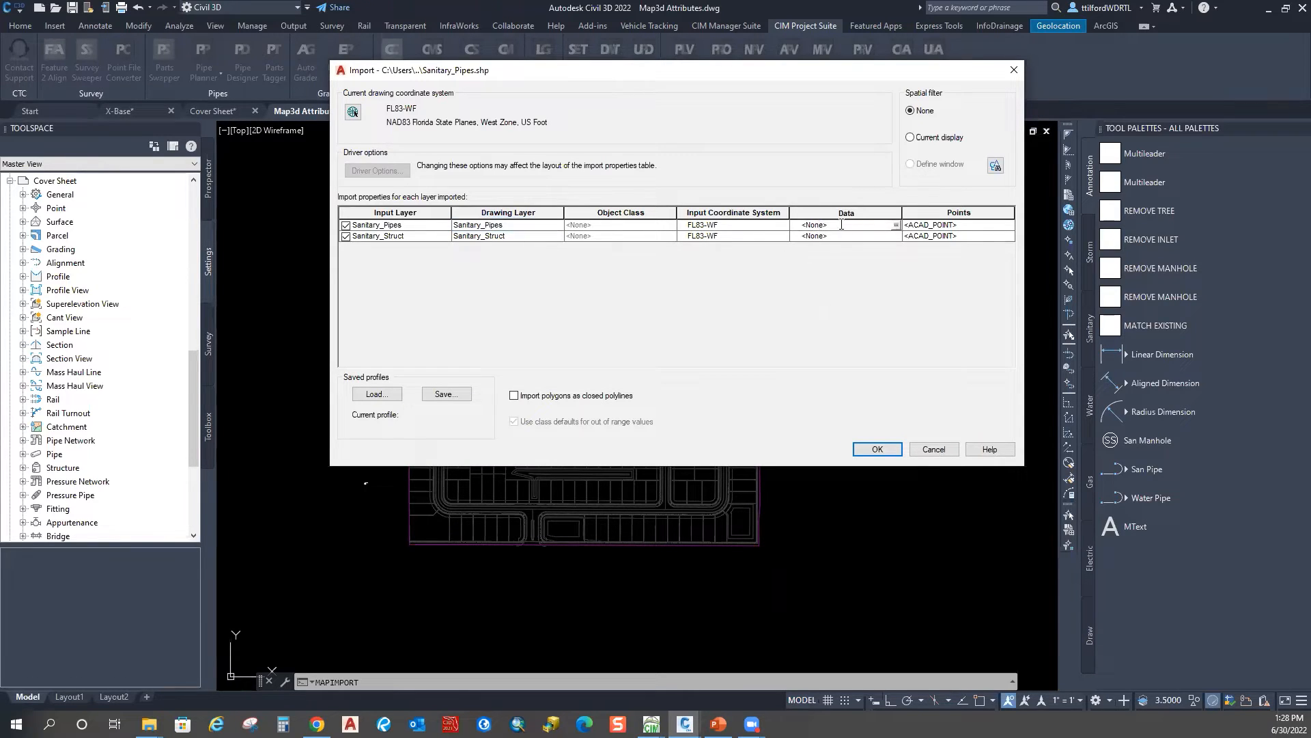
click(895, 226)
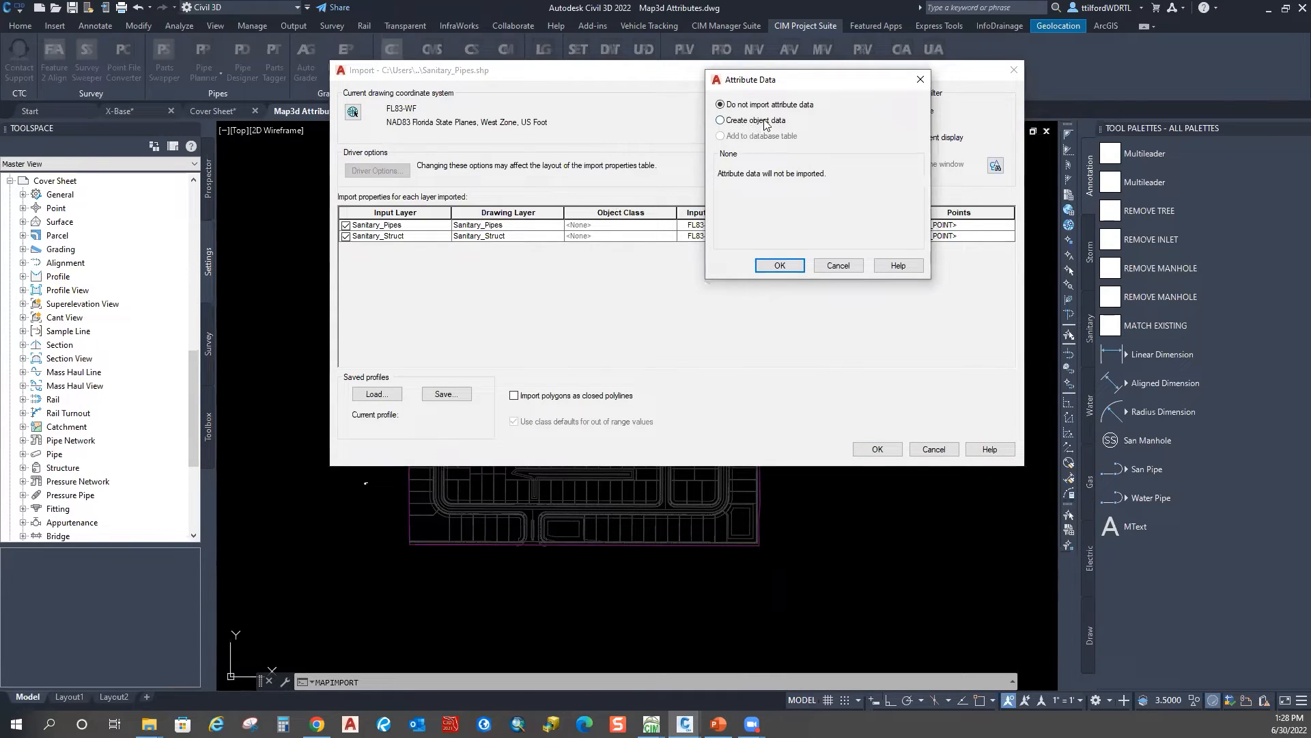
click(765, 122)
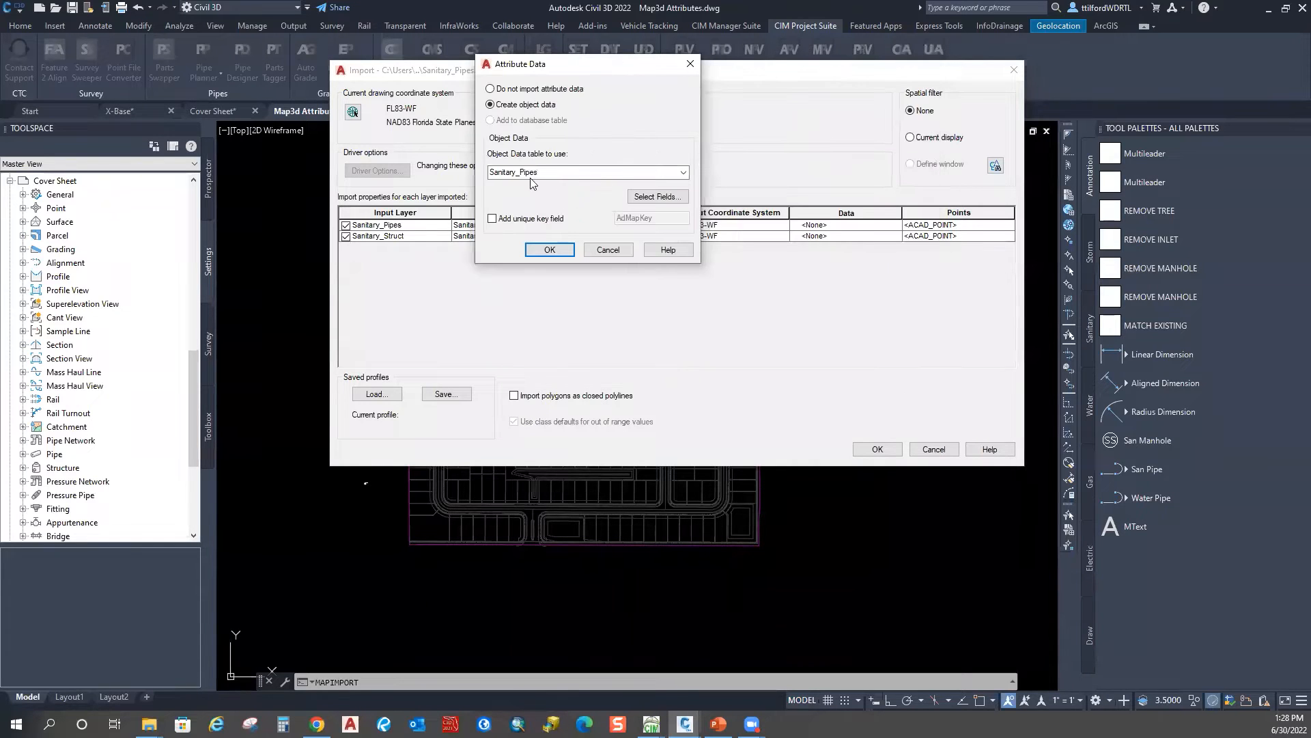
click(676, 196)
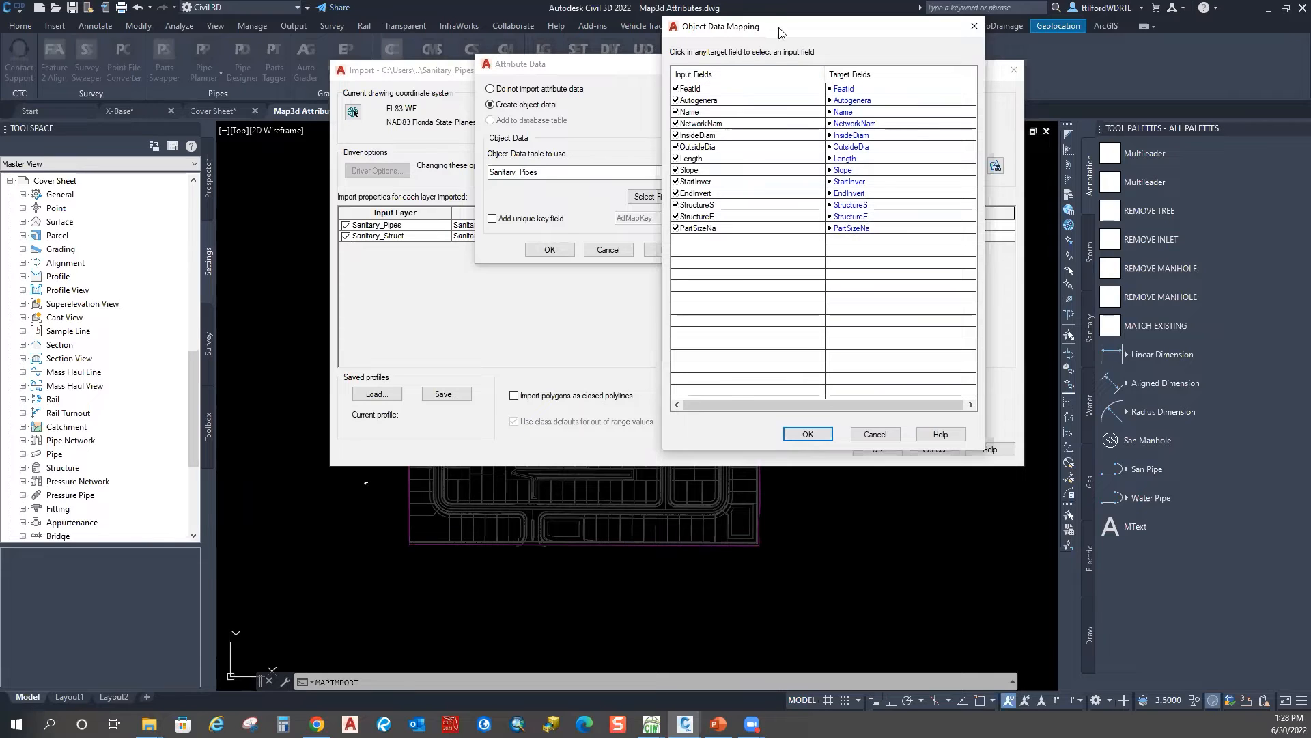
drag(782, 31, 837, 38)
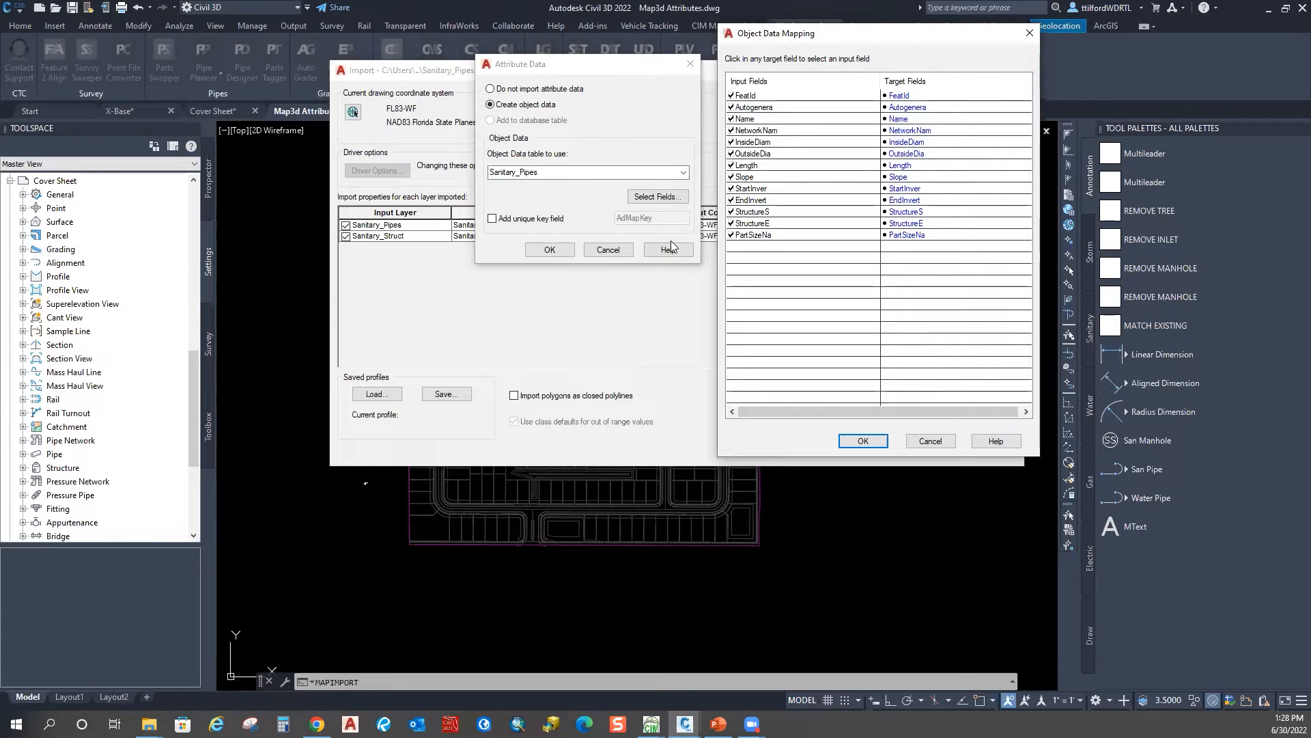
click(863, 441)
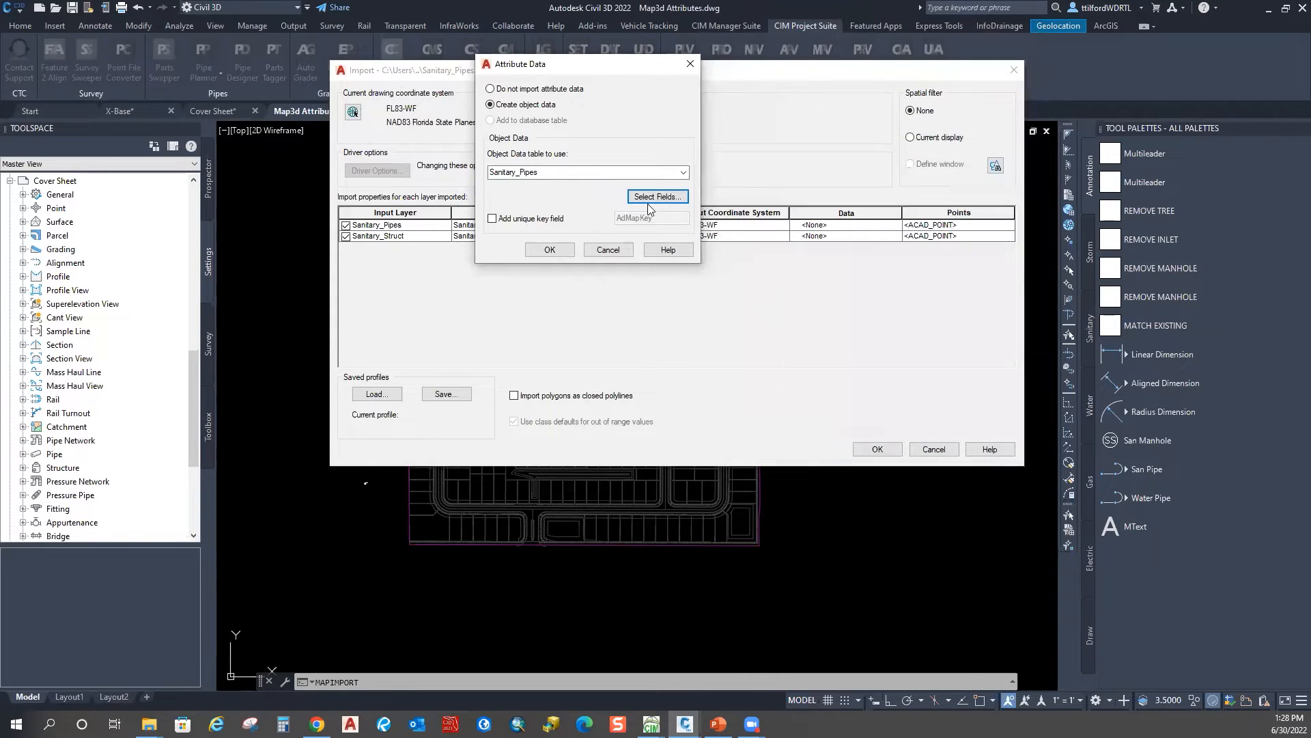
click(561, 251)
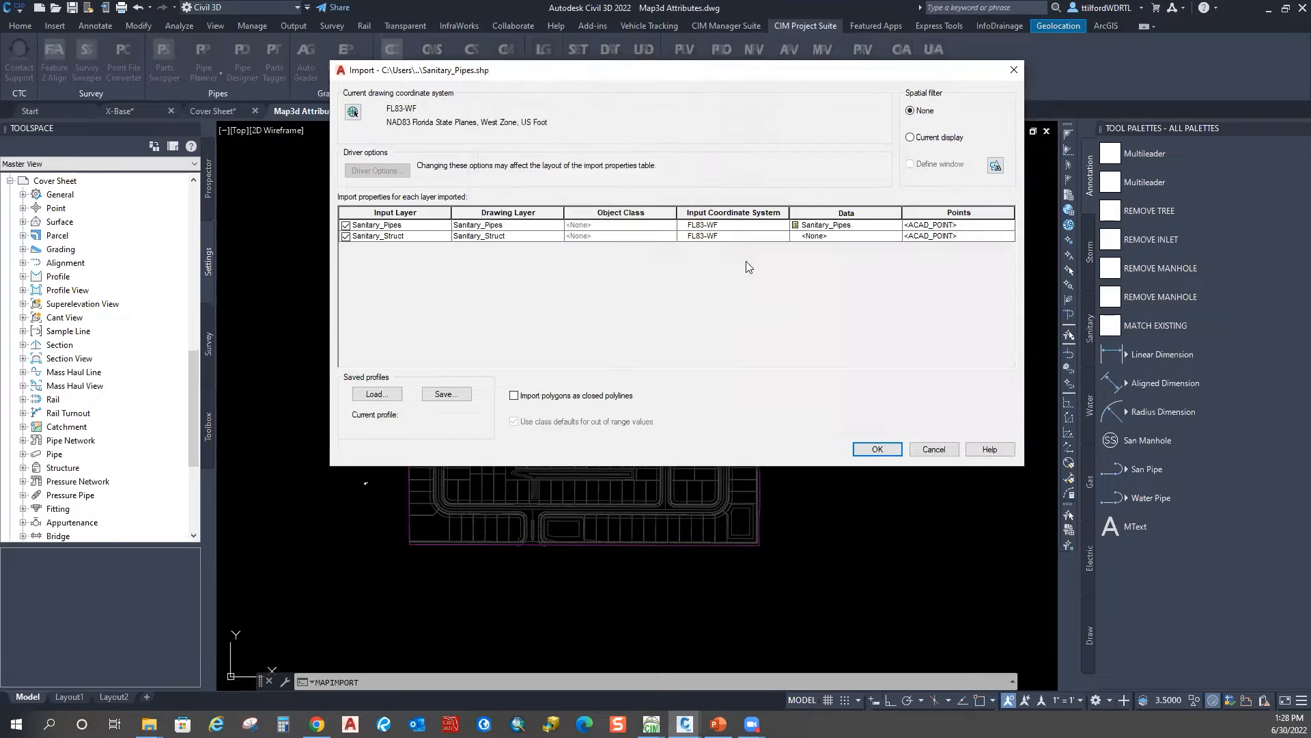
Step: Have Sanitary_Struct create object data in the Sanitary_Struct table with all fields mapped
click(846, 236)
click(896, 236)
click(536, 107)
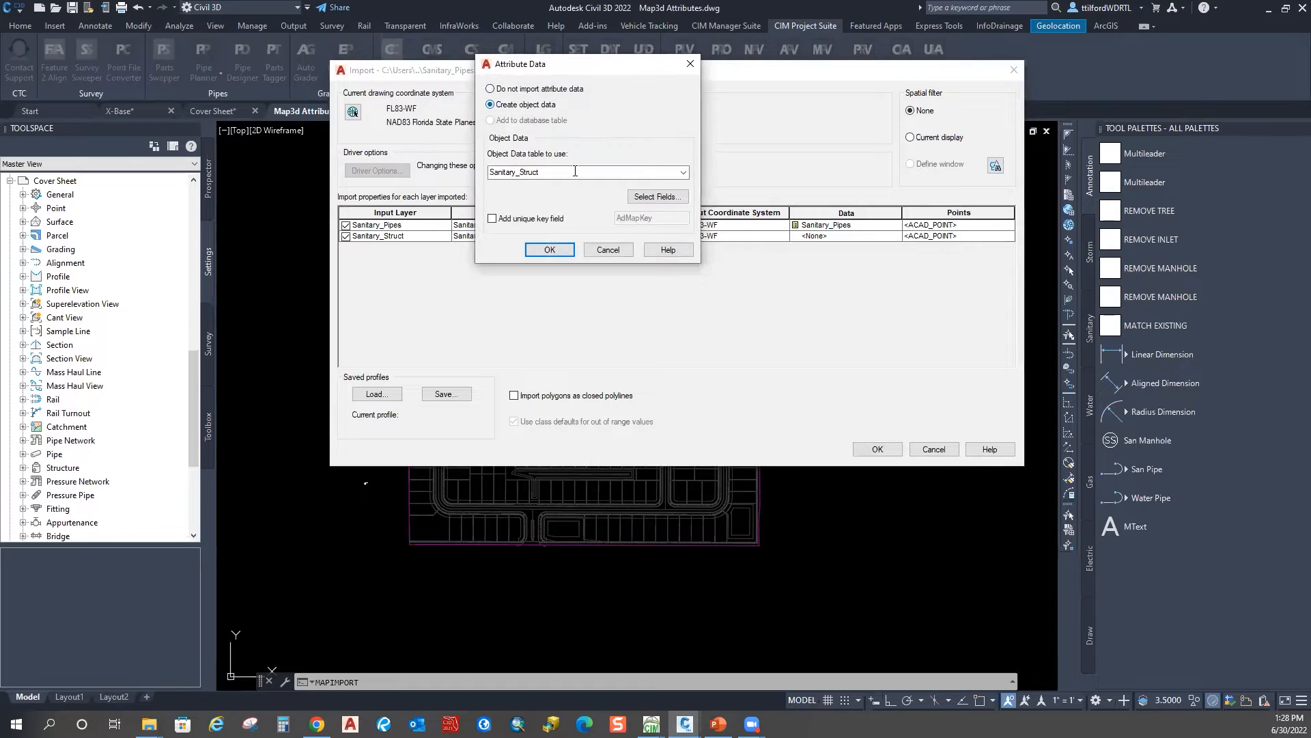
click(657, 198)
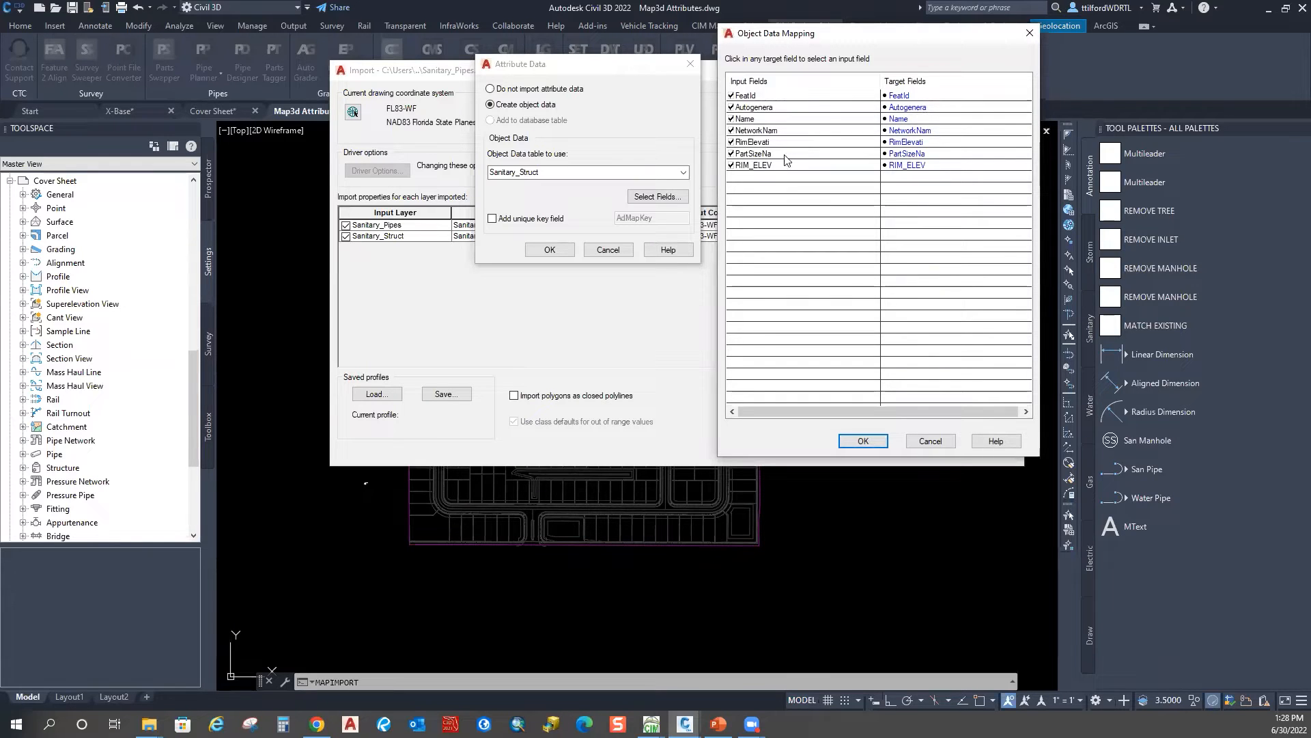
click(557, 250)
key(Return)
click(551, 250)
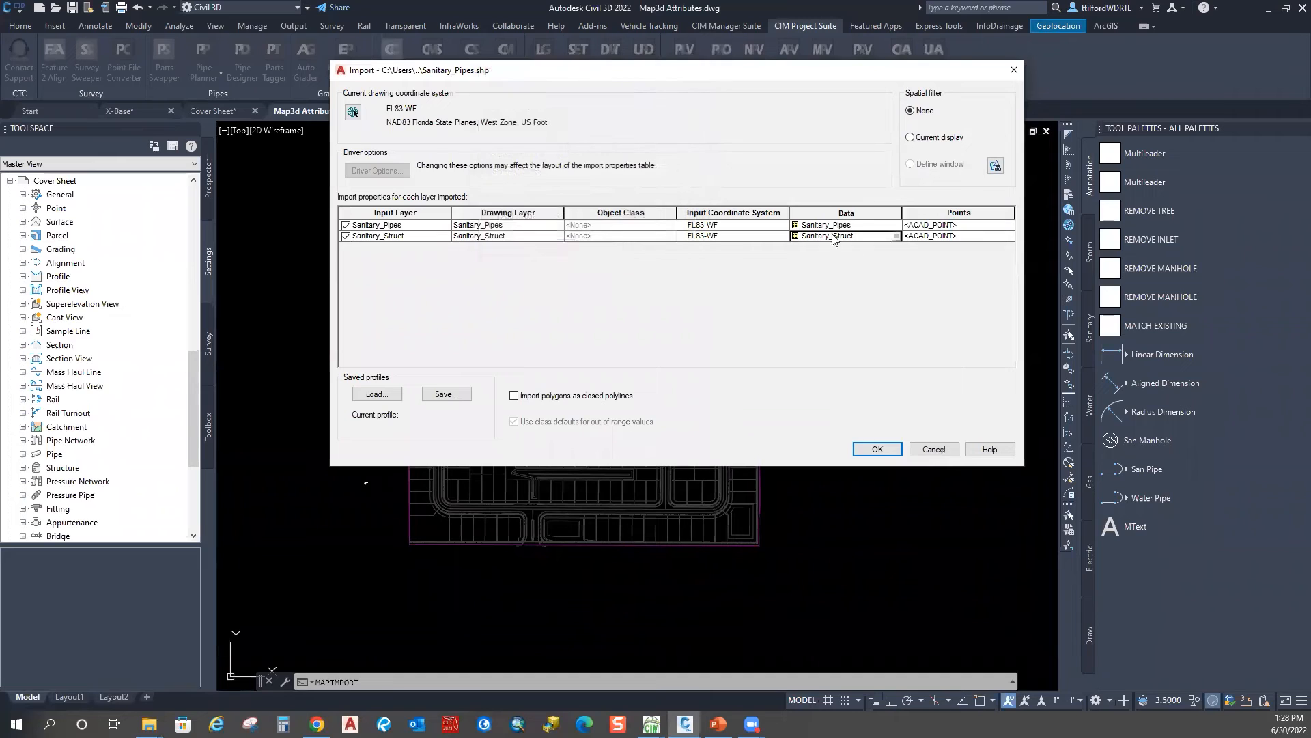
click(384, 239)
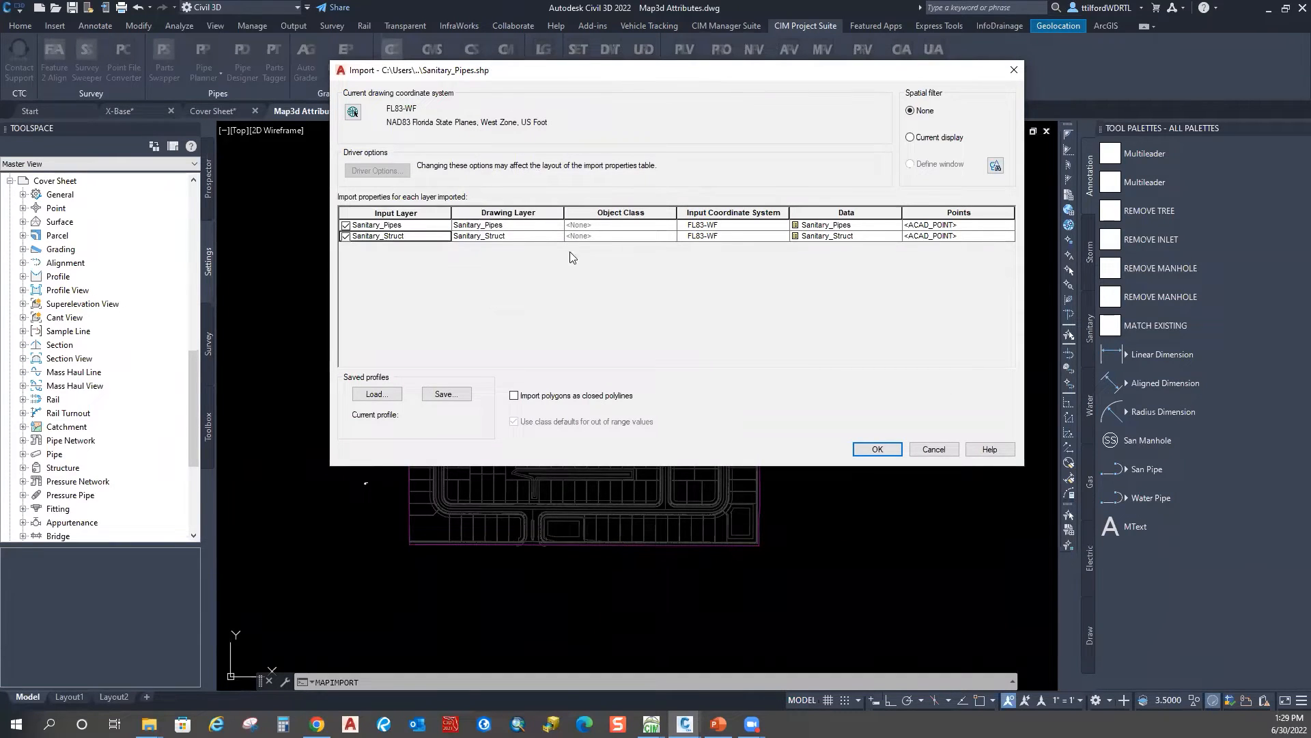
drag(610, 71, 756, 27)
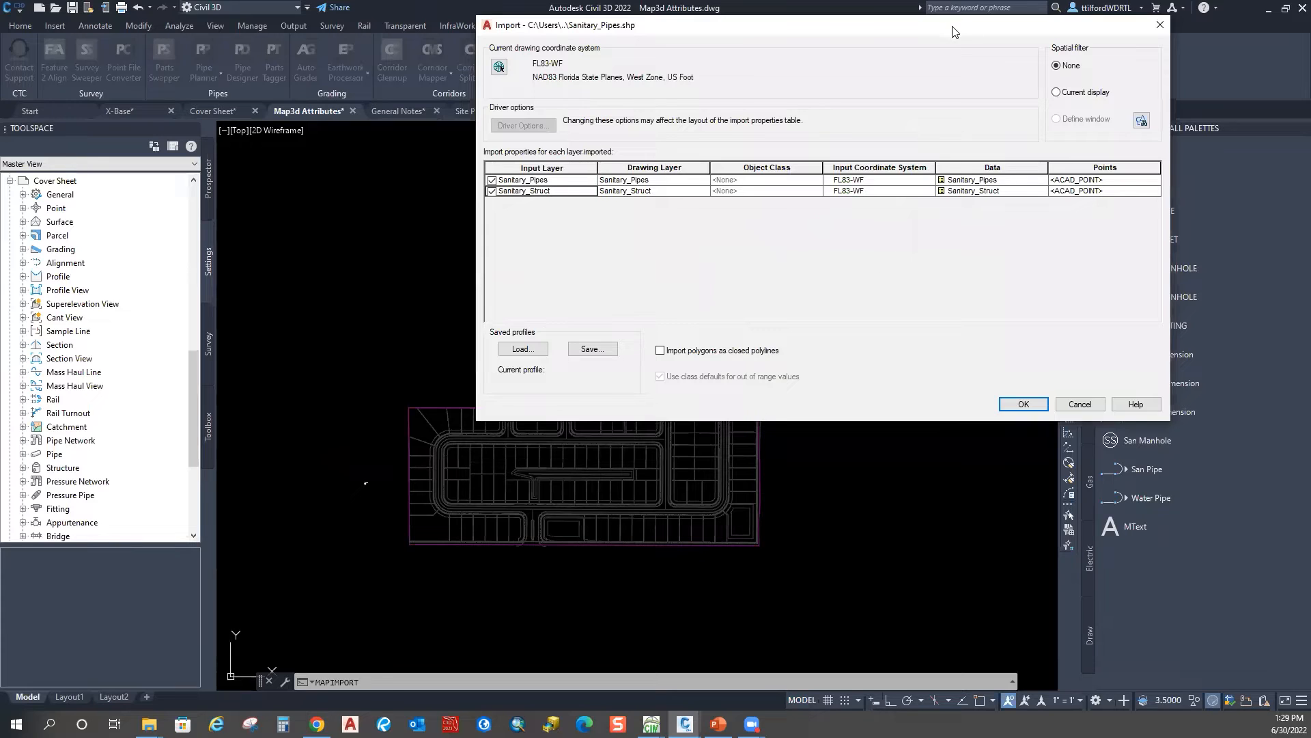
Step: Display the Sanitary_Struct points as the _Sewer Manhole block
drag(956, 25, 837, 36)
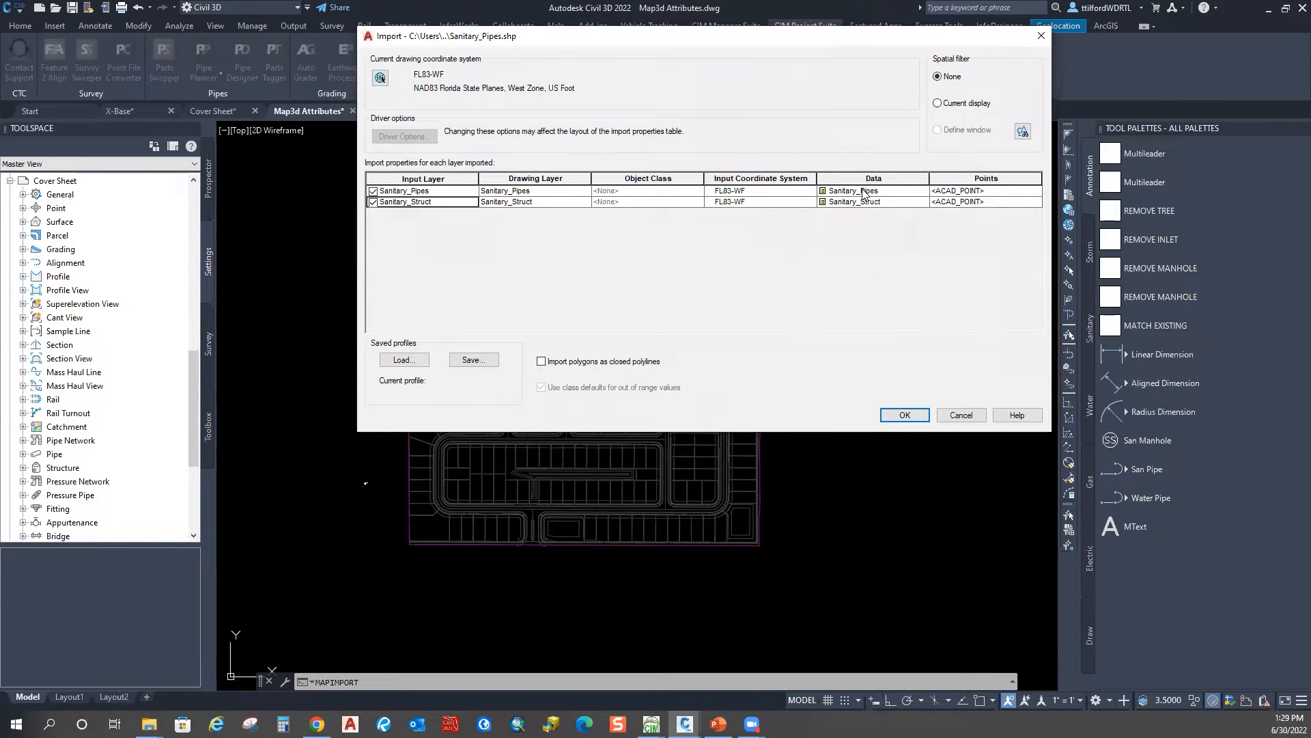
click(998, 202)
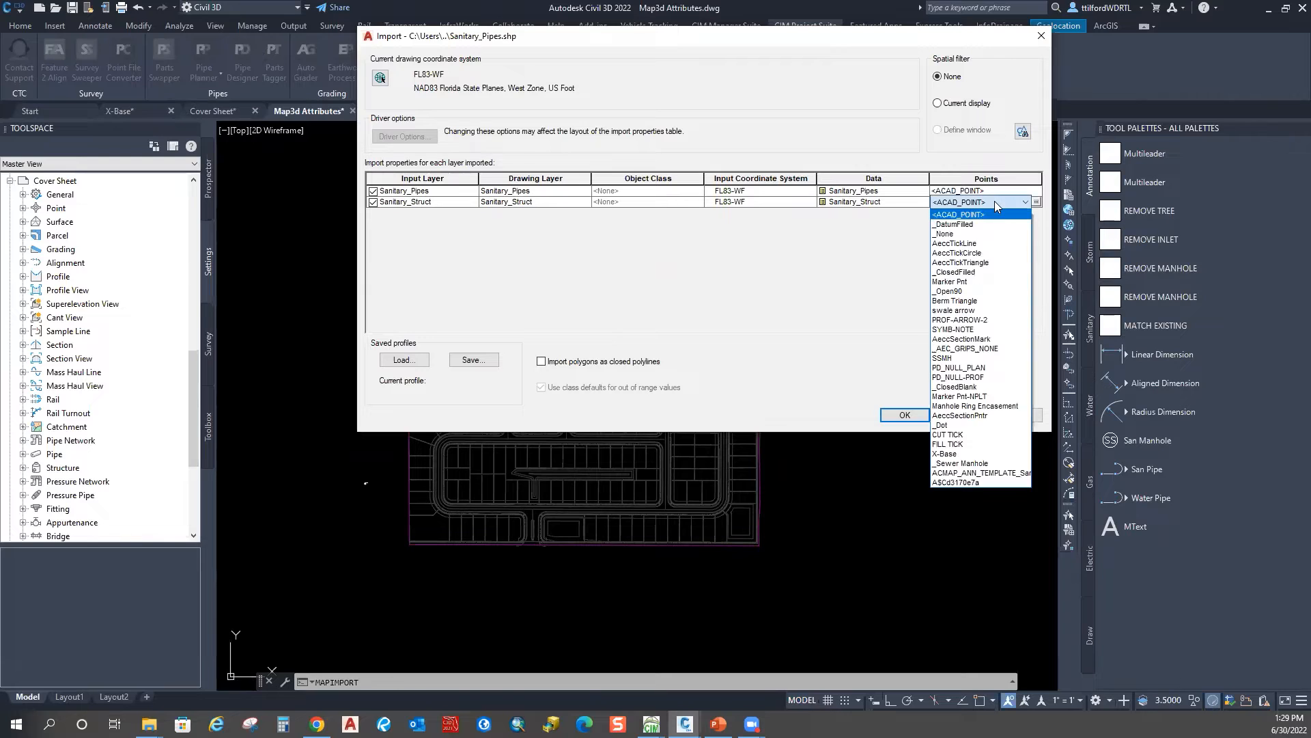
click(992, 465)
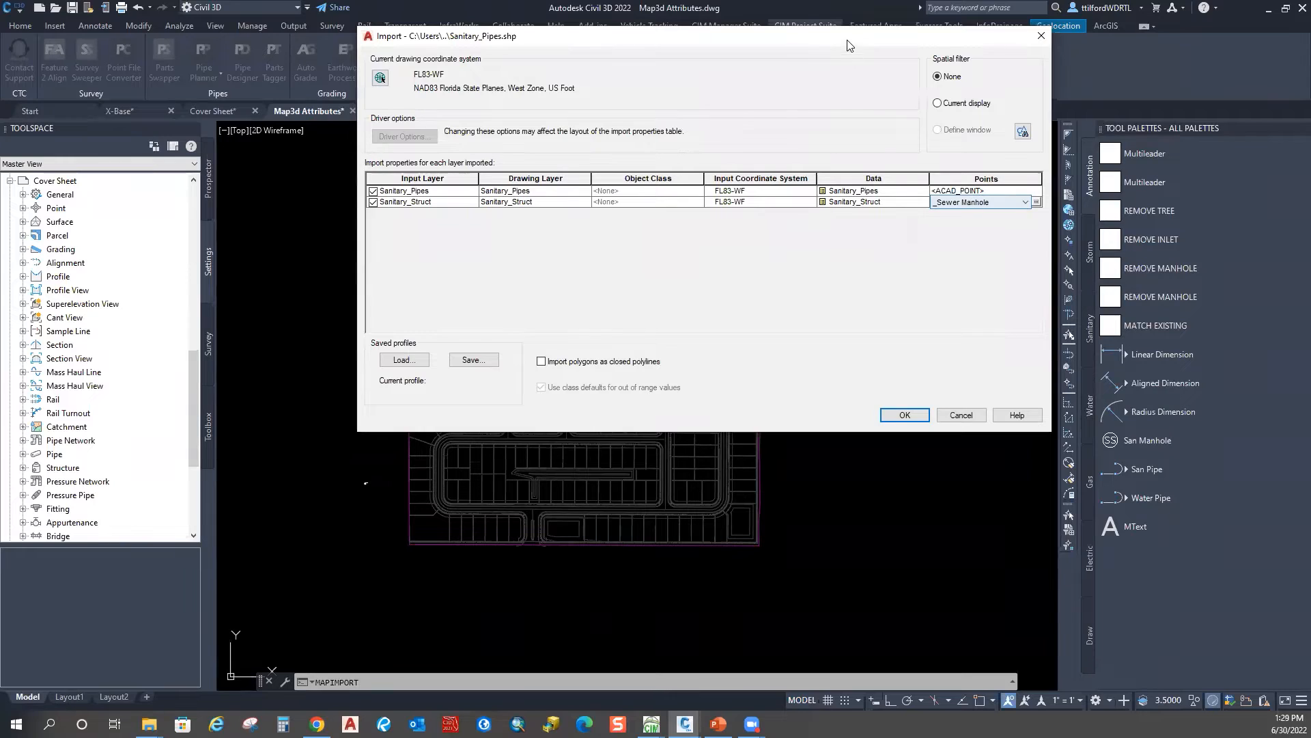
drag(840, 39, 776, 36)
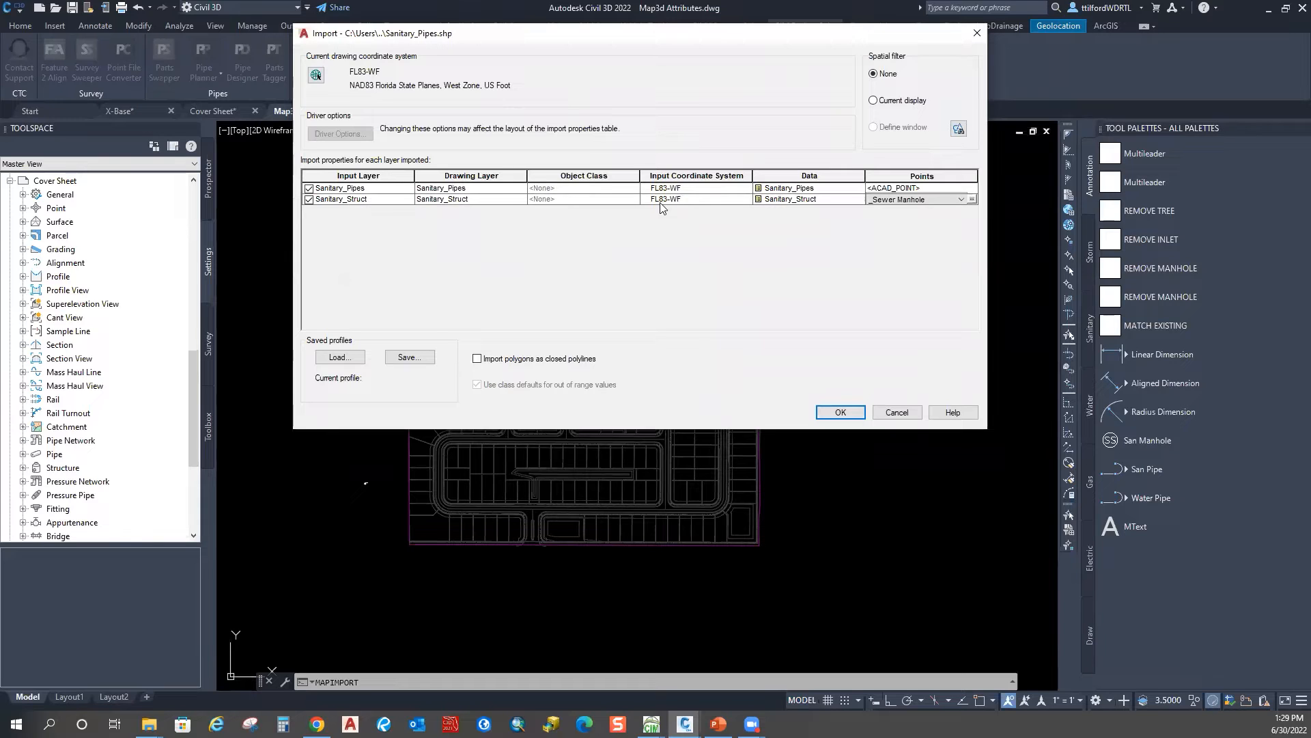
Step: Take block attribute values from fields in Point Mapping and run the import
click(972, 199)
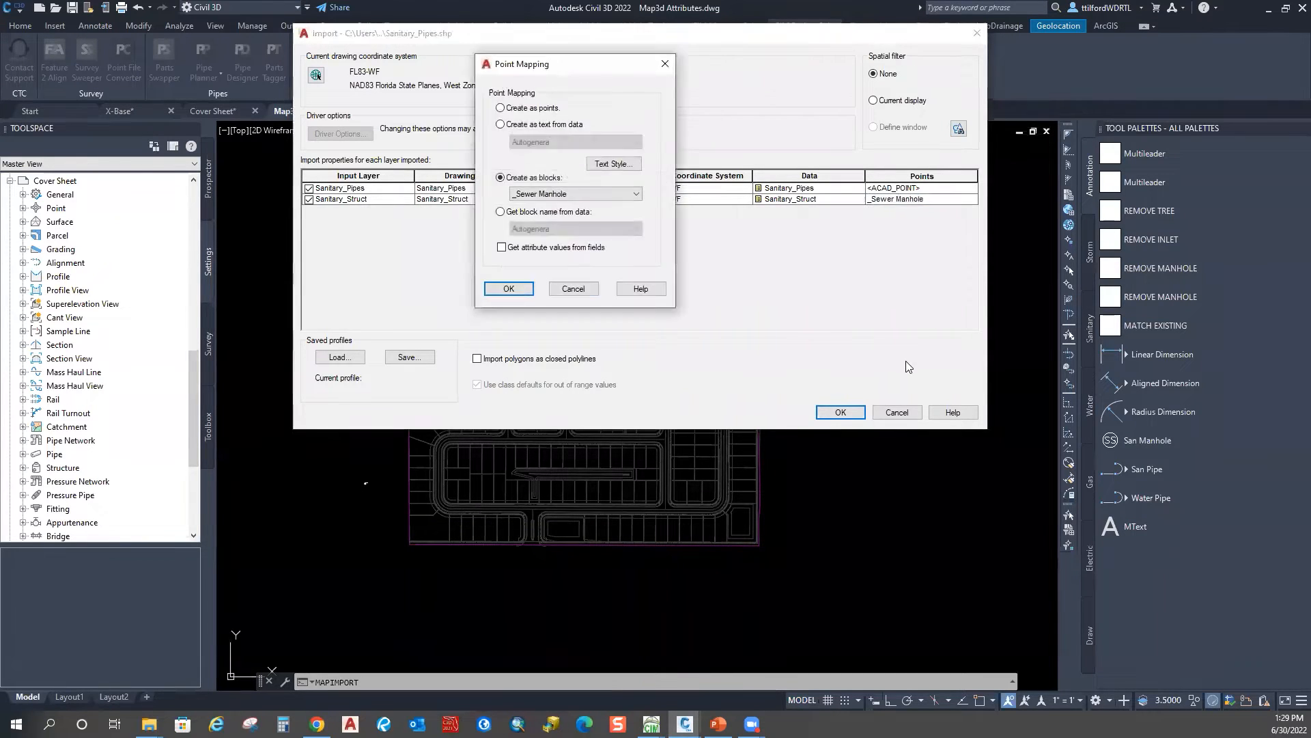
drag(555, 74, 652, 57)
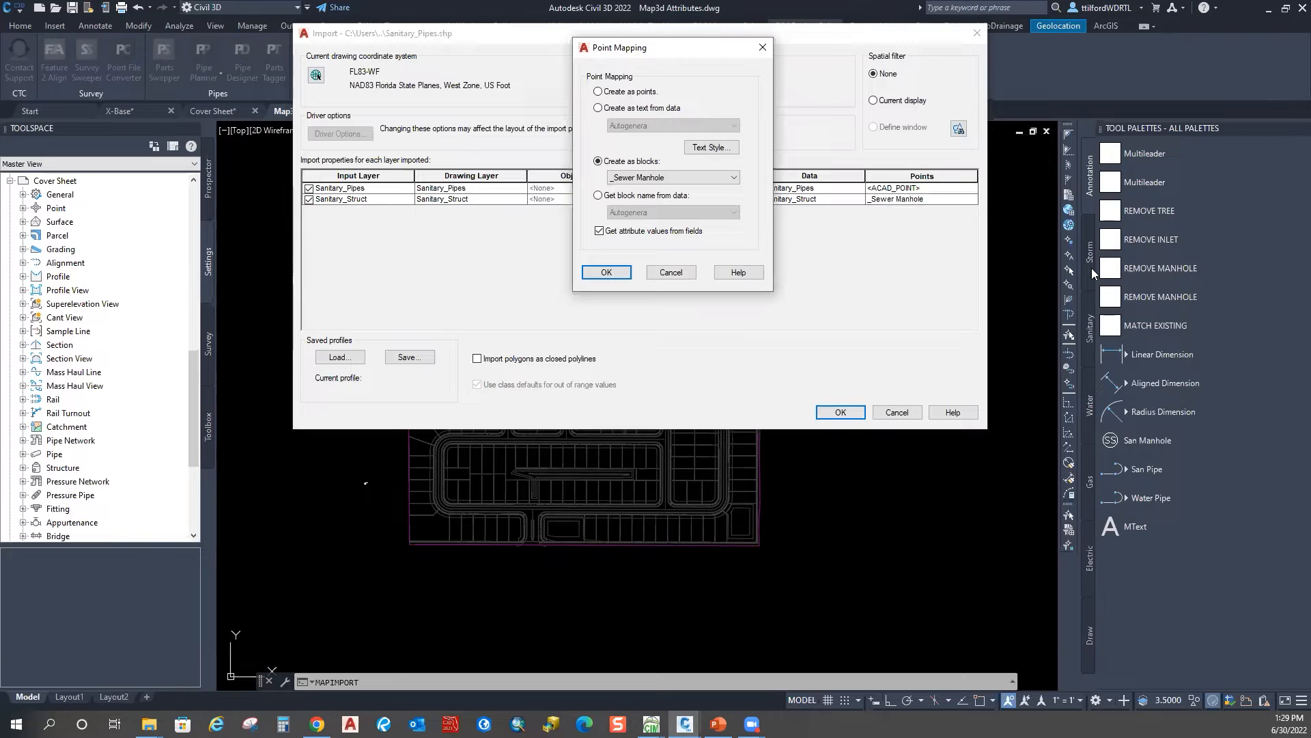
click(591, 275)
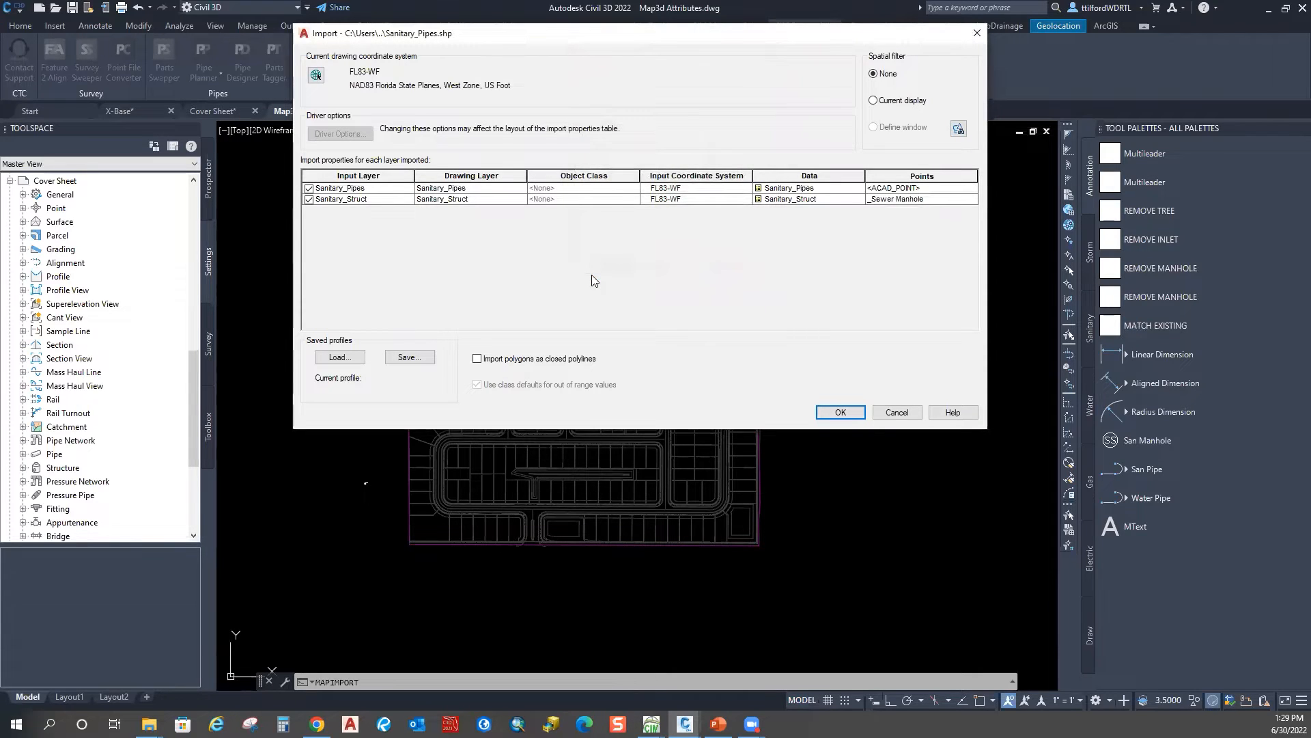
drag(570, 40, 764, 19)
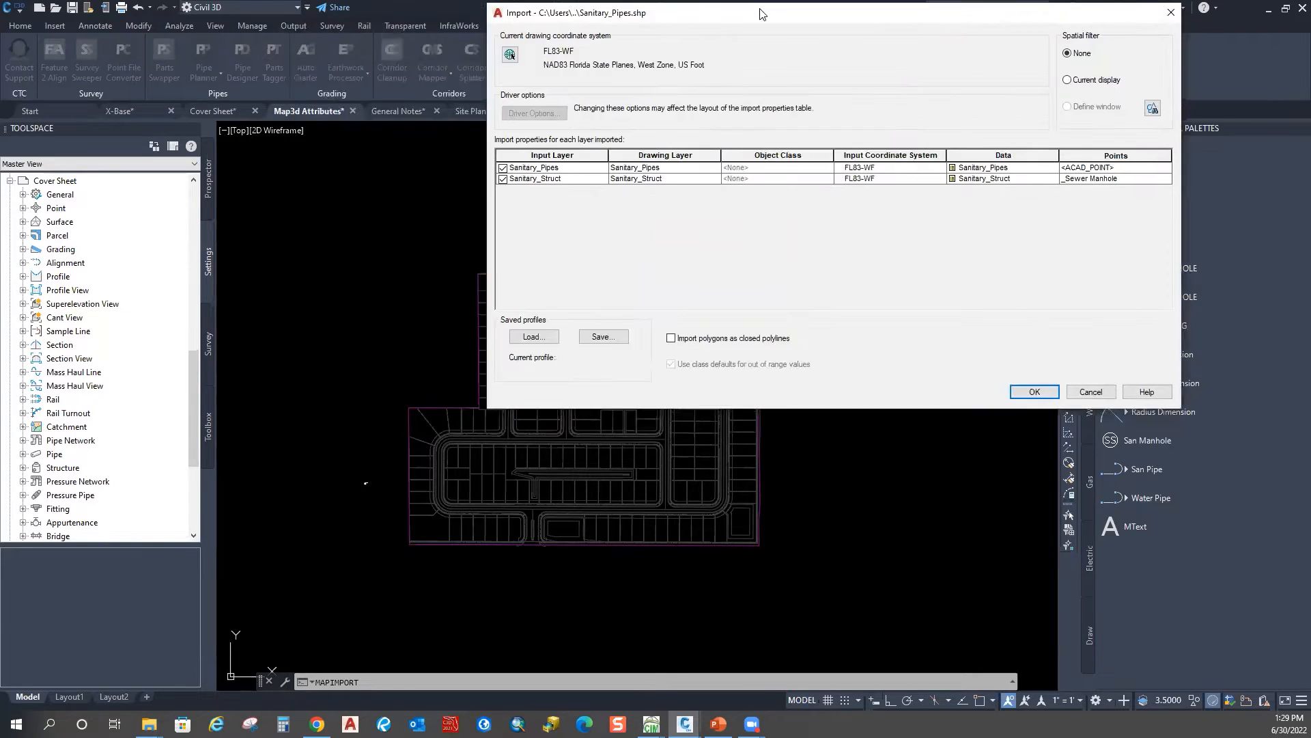
click(1034, 390)
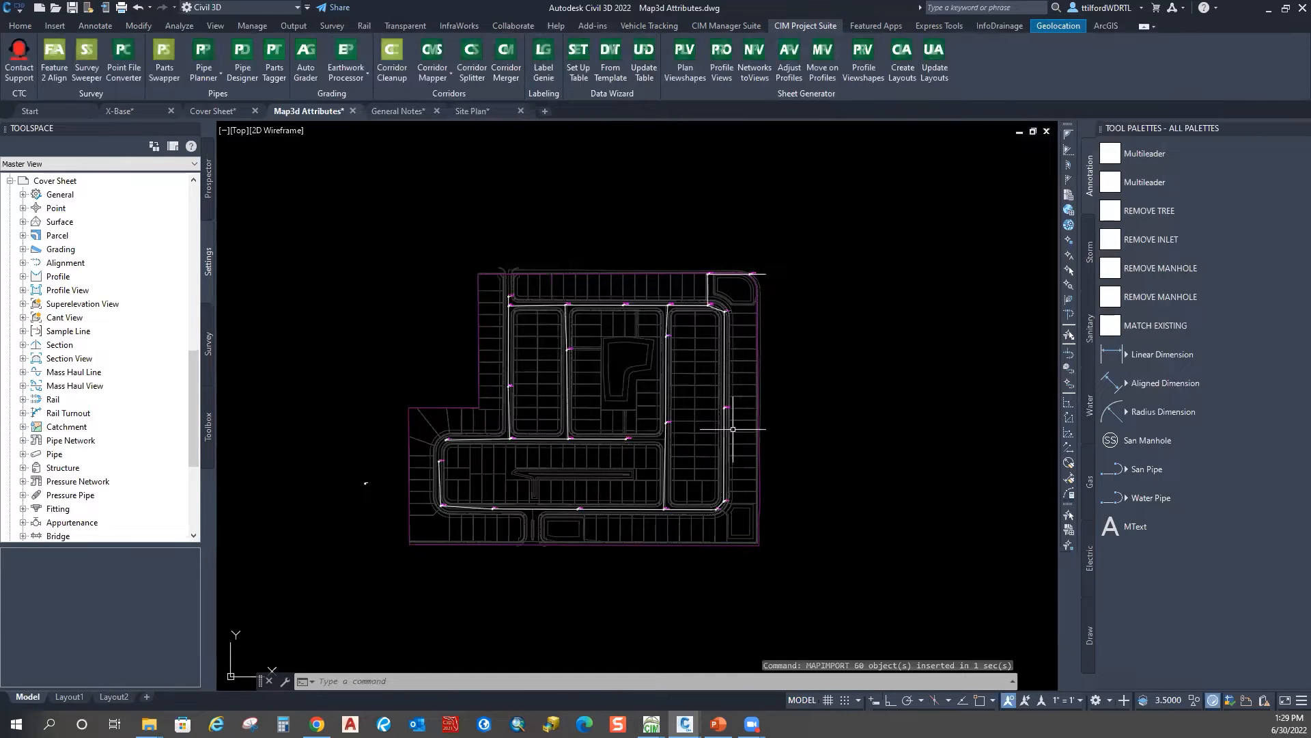
scroll(525, 304, up, 10)
scroll(521, 406, up, 4)
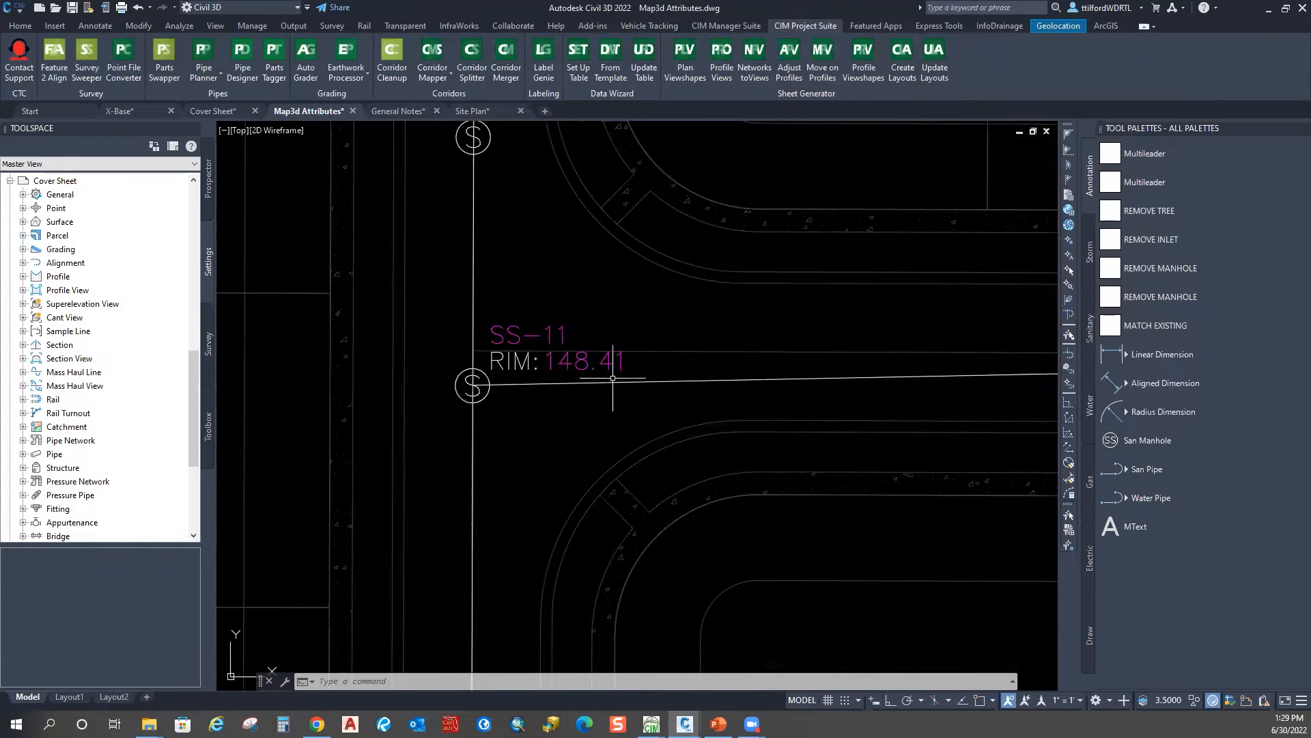
scroll(574, 388, down, 4)
scroll(523, 377, up, 4)
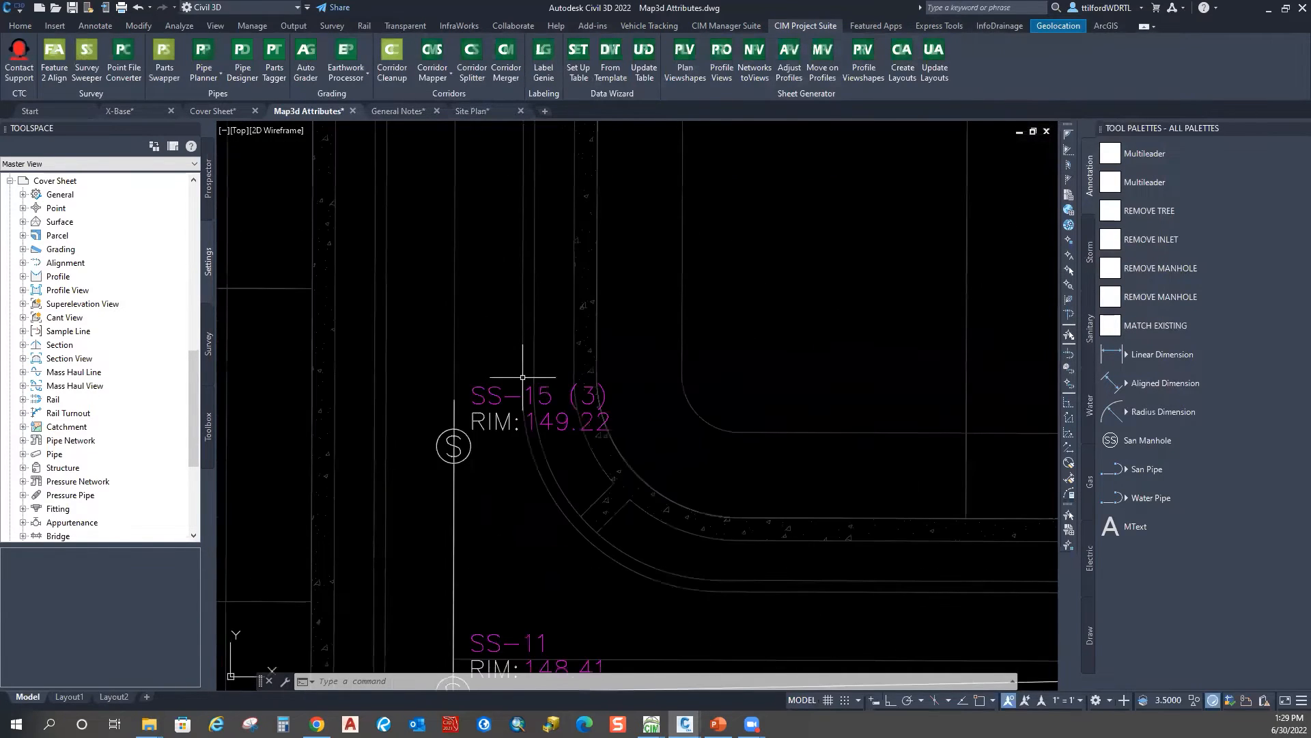
scroll(523, 377, down, 4)
middle_drag(665, 488, 531, 314)
middle_drag(951, 491, 555, 379)
scroll(556, 379, down, 2)
middle_drag(911, 447, 562, 474)
middle_drag(998, 358, 575, 417)
middle_drag(818, 221, 494, 417)
scroll(662, 343, up, 6)
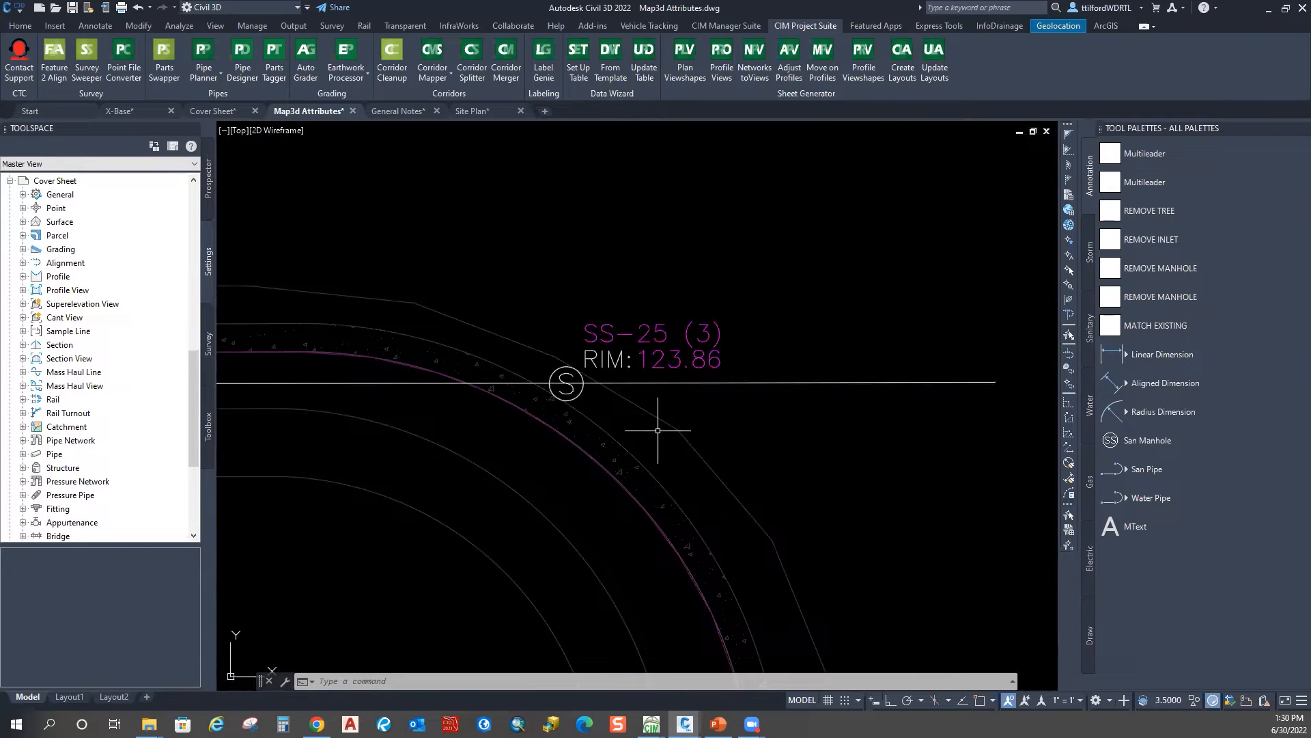
scroll(629, 382, down, 5)
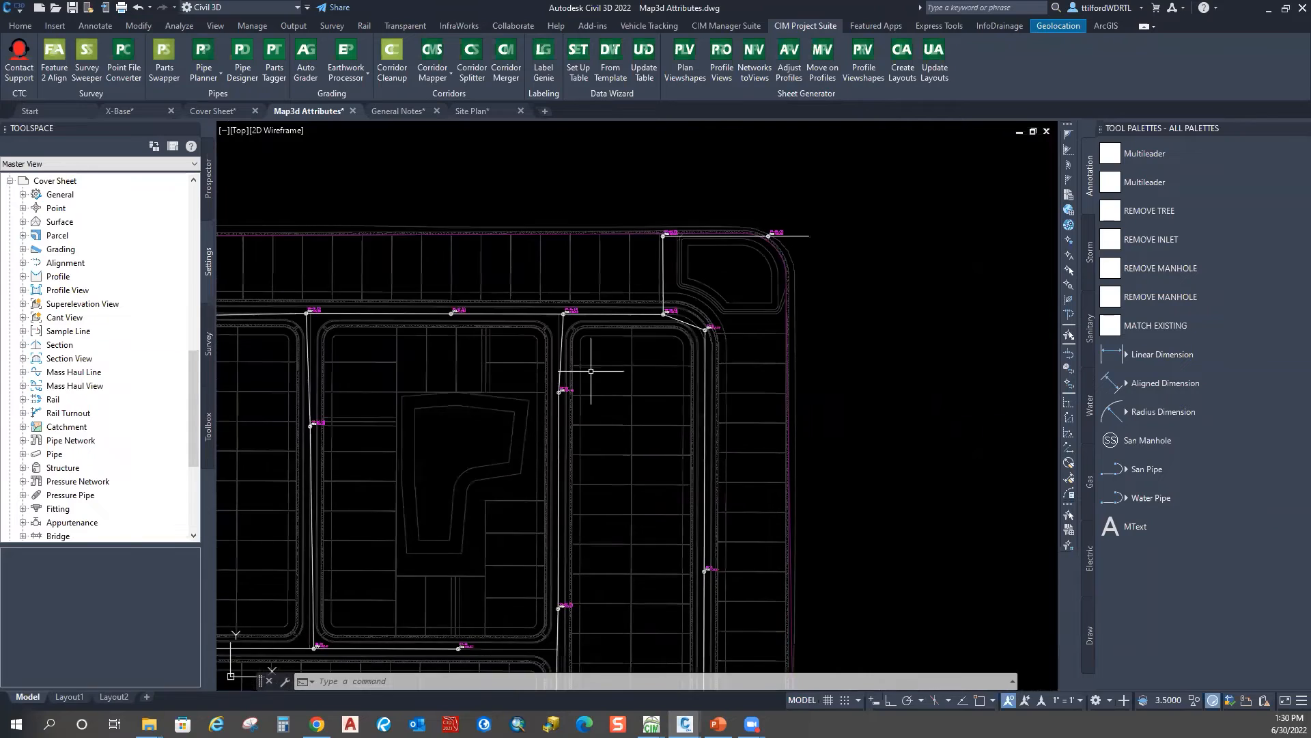
scroll(590, 370, down, 5)
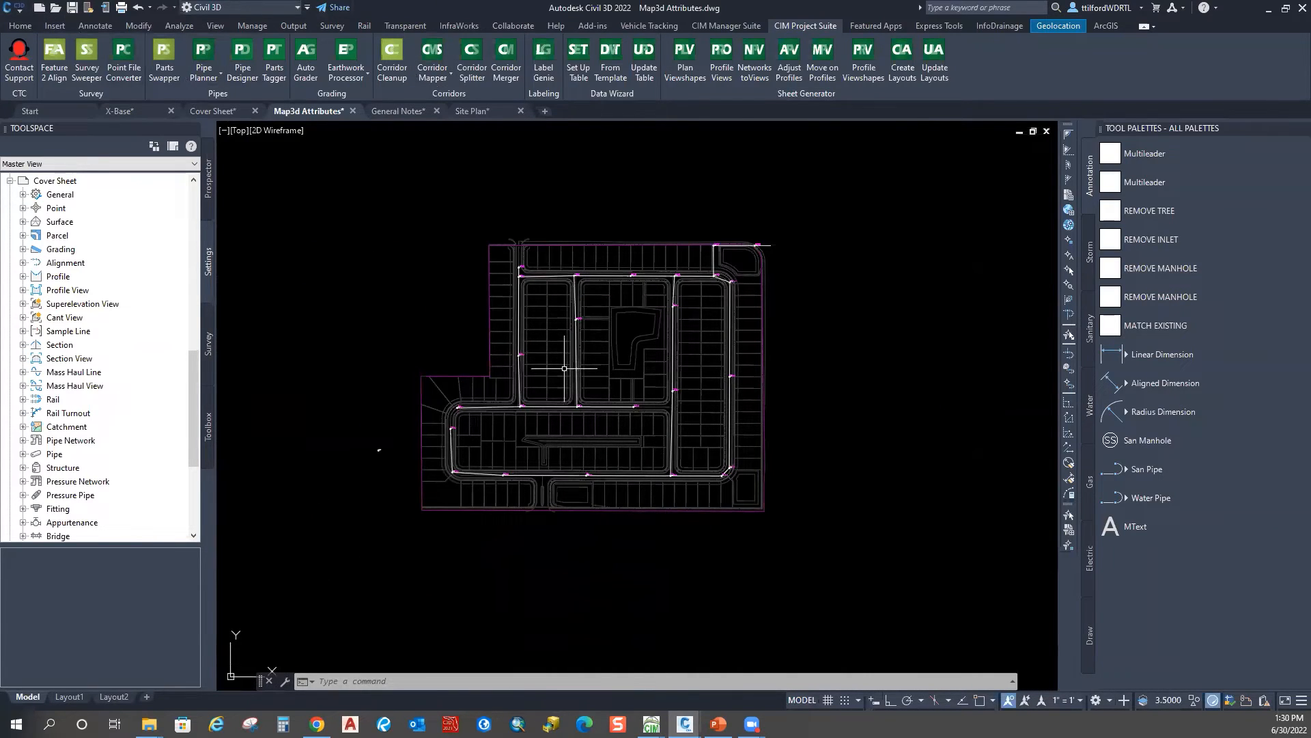
scroll(478, 433, up, 5)
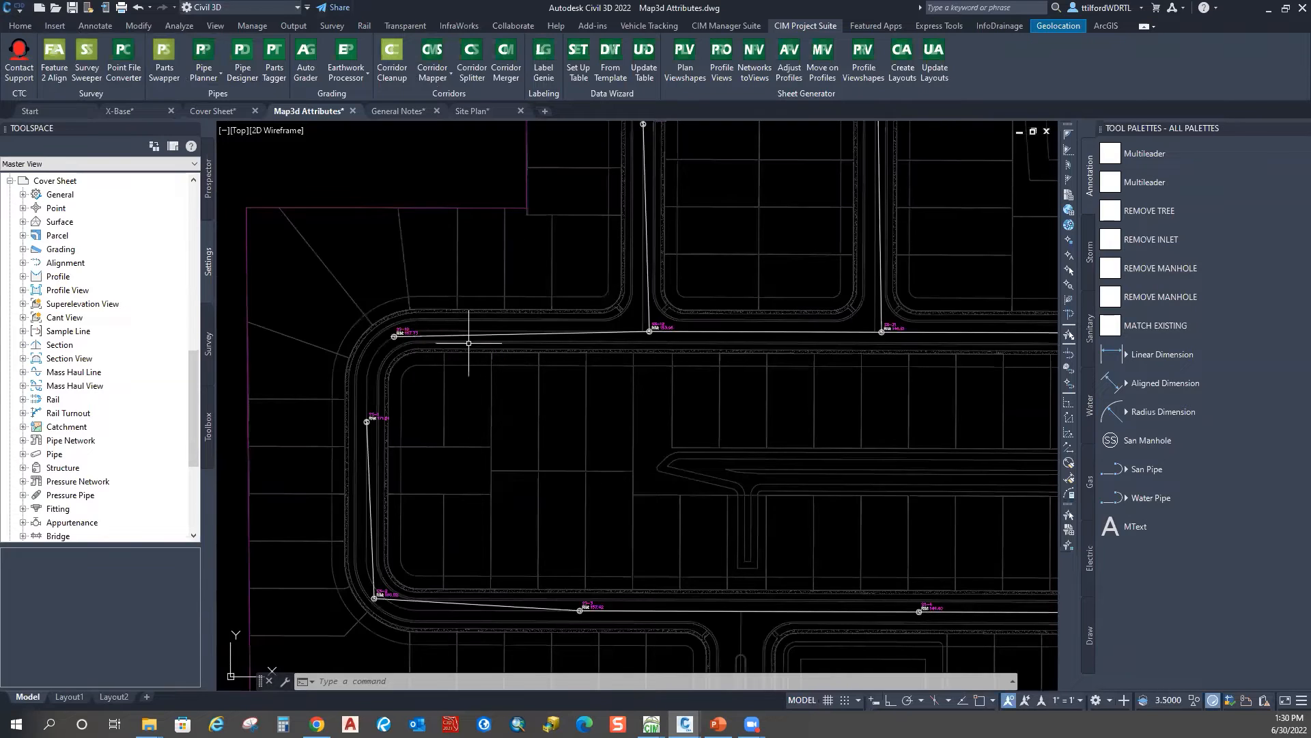
scroll(721, 395, down, 2)
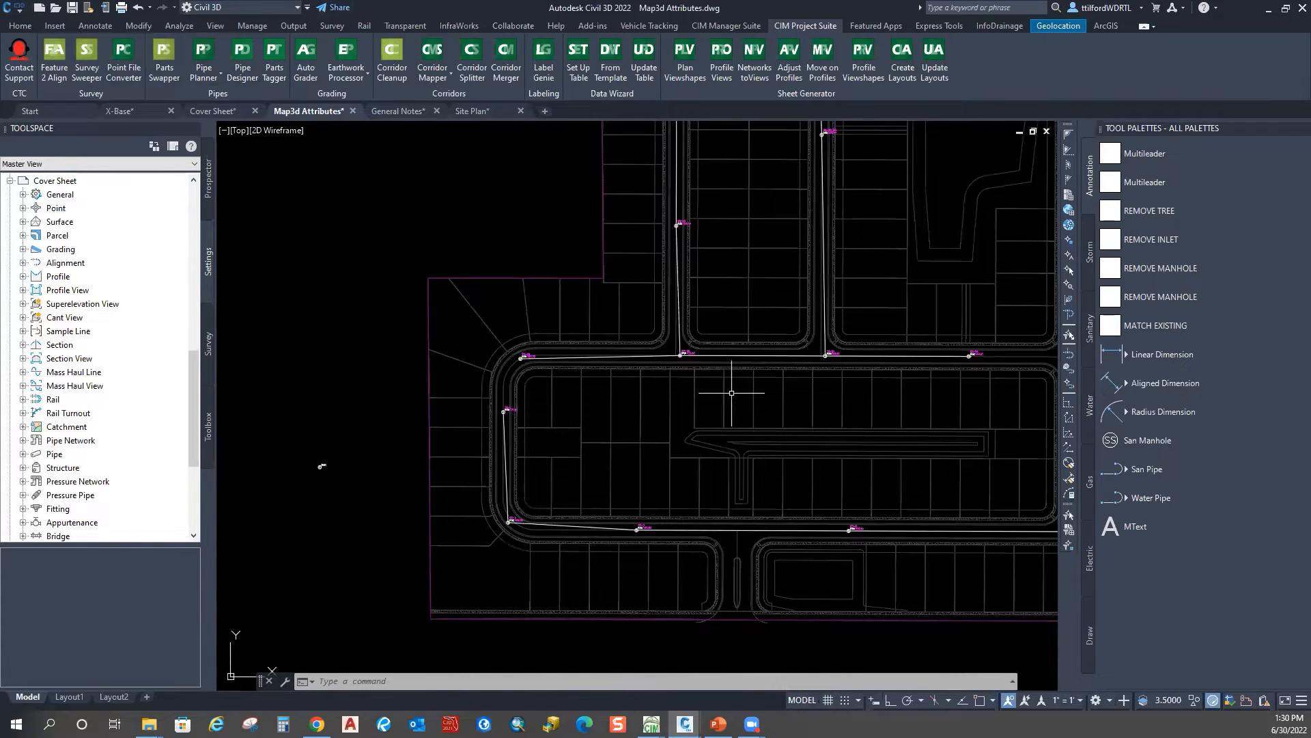
scroll(521, 351, up, 10)
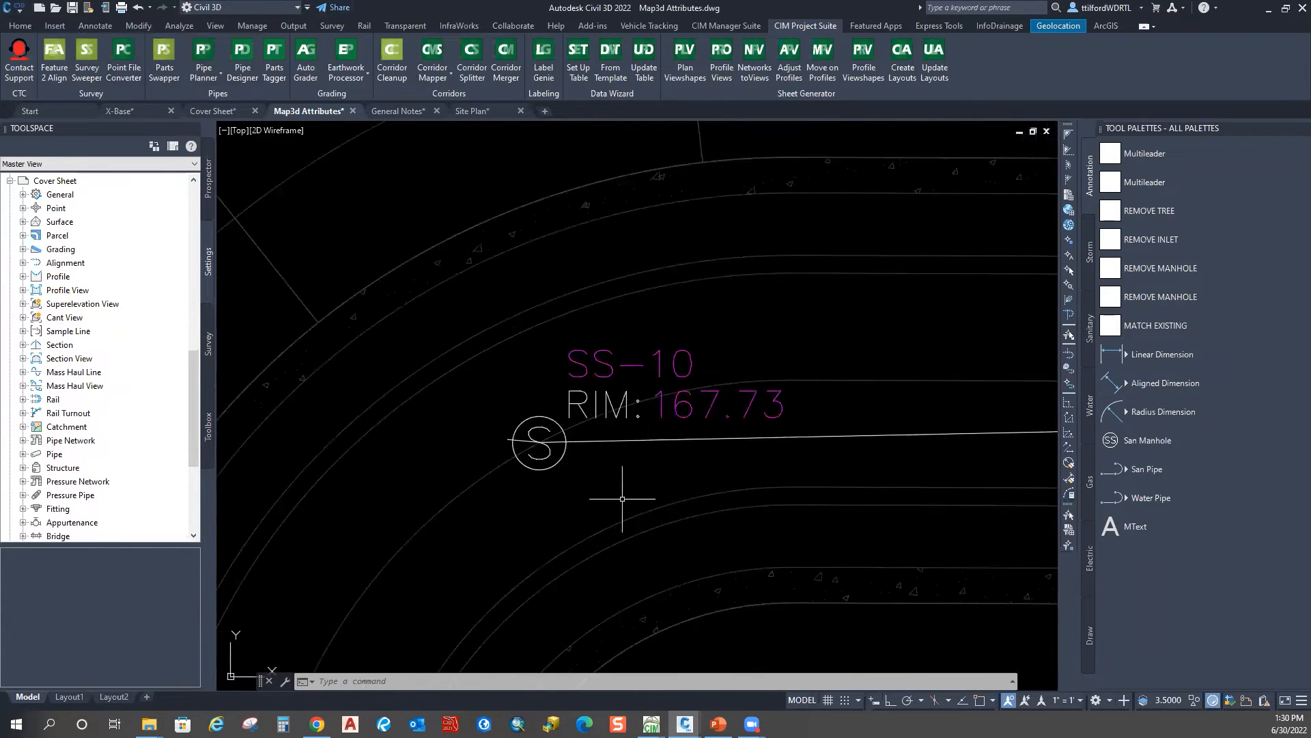
scroll(601, 397, down, 8)
middle_drag(437, 558, 543, 392)
scroll(382, 410, up, 10)
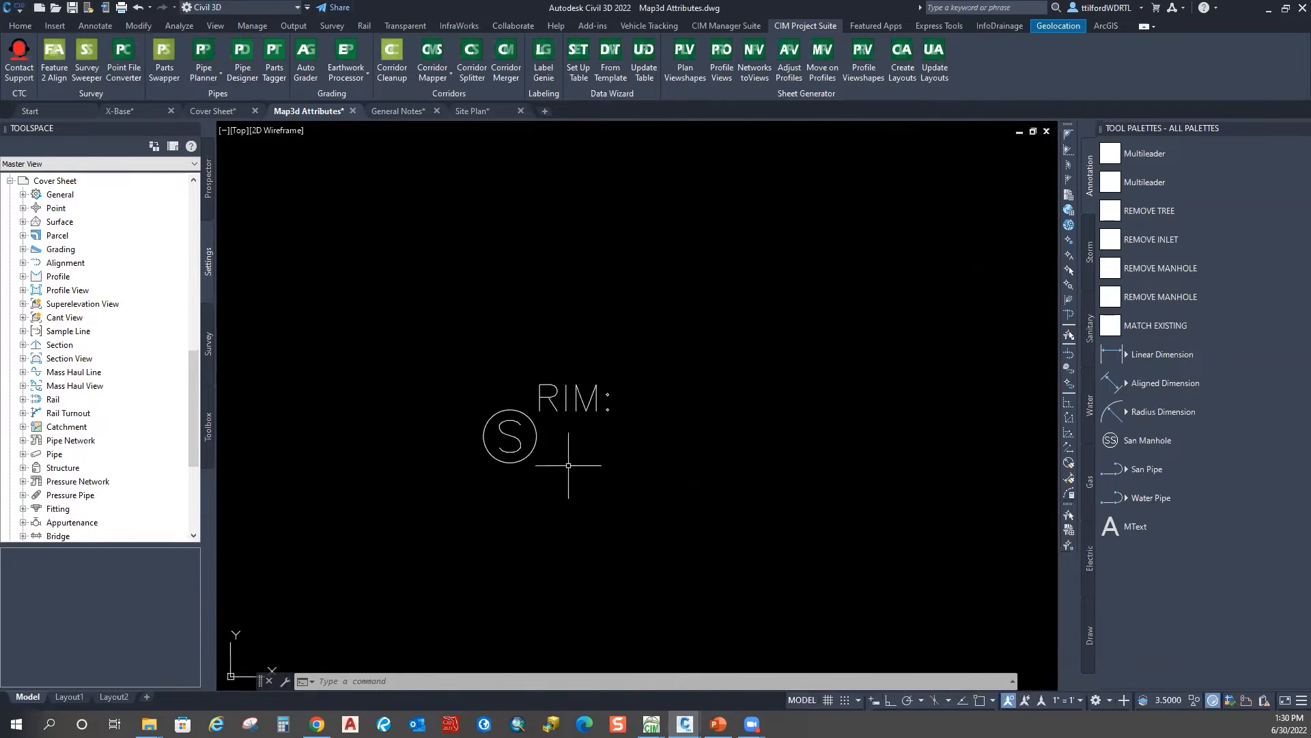
click(589, 404)
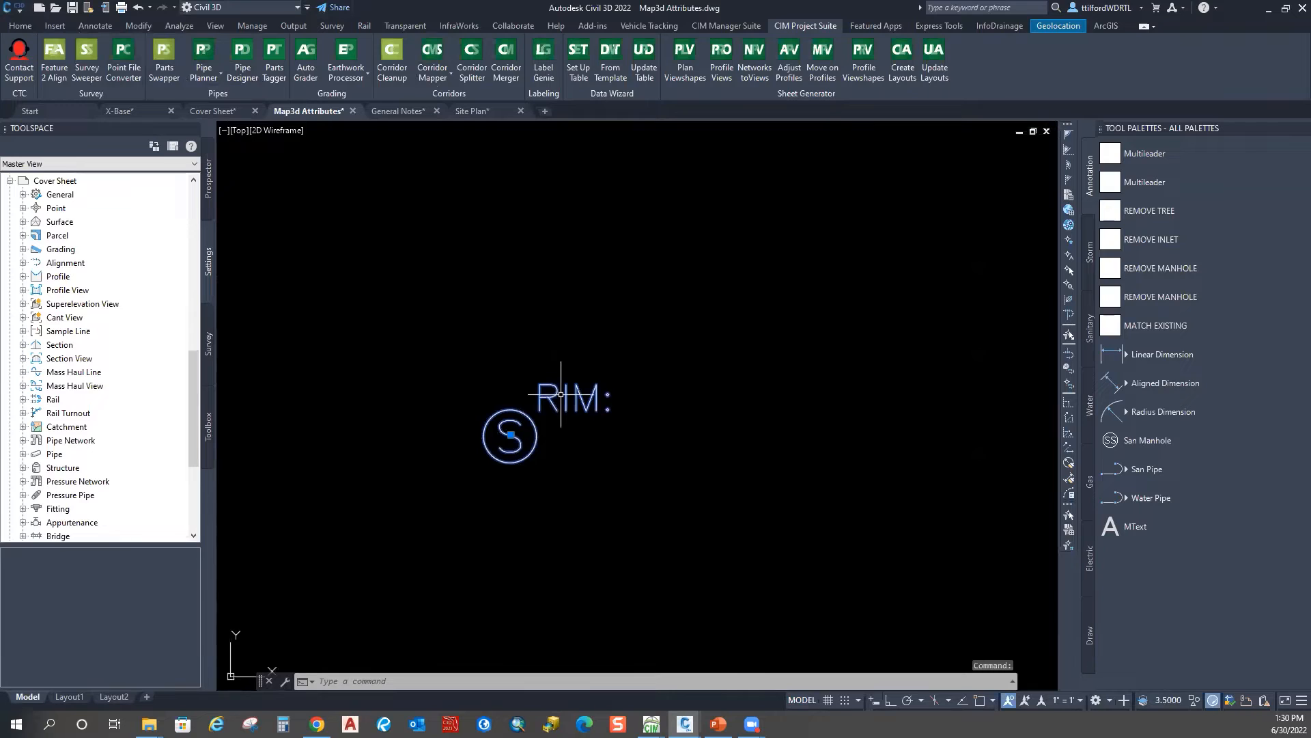
Step: Open the imported manhole block in the Block Editor and select its NAME and RIM_ELEV attributes
right_click(562, 396)
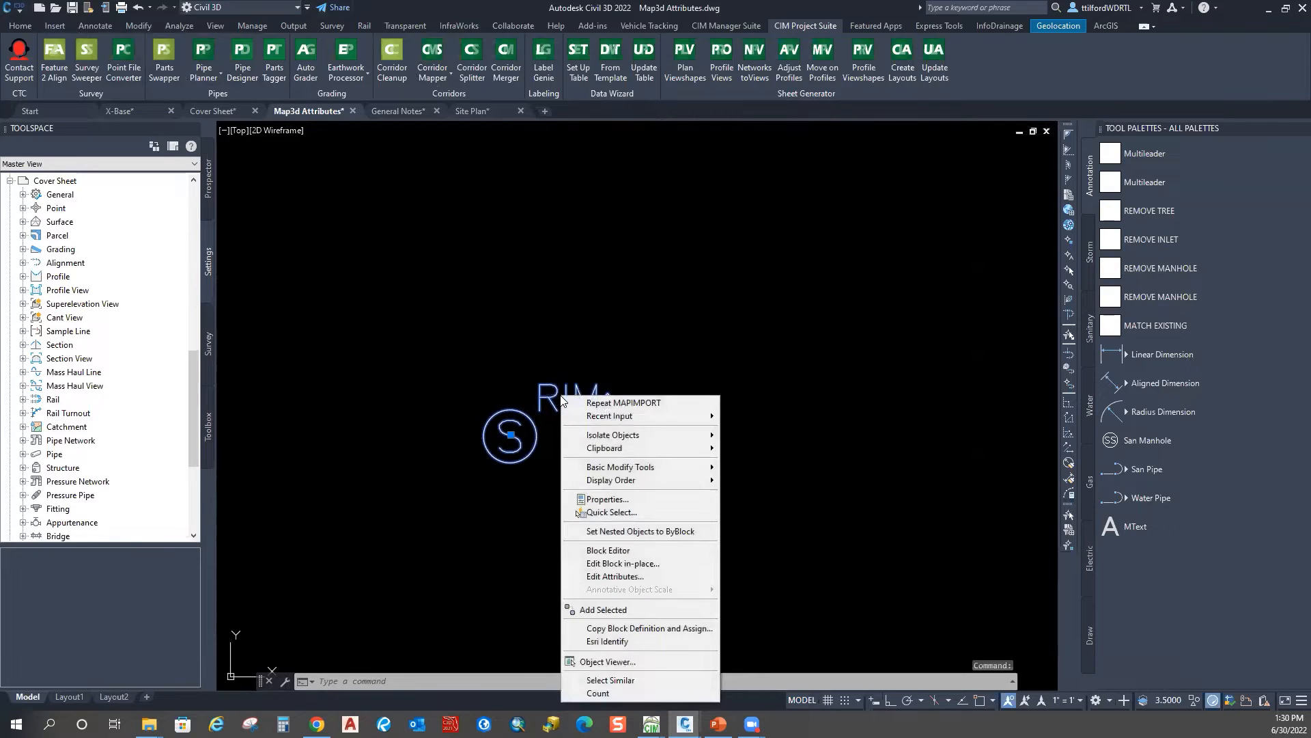
click(613, 550)
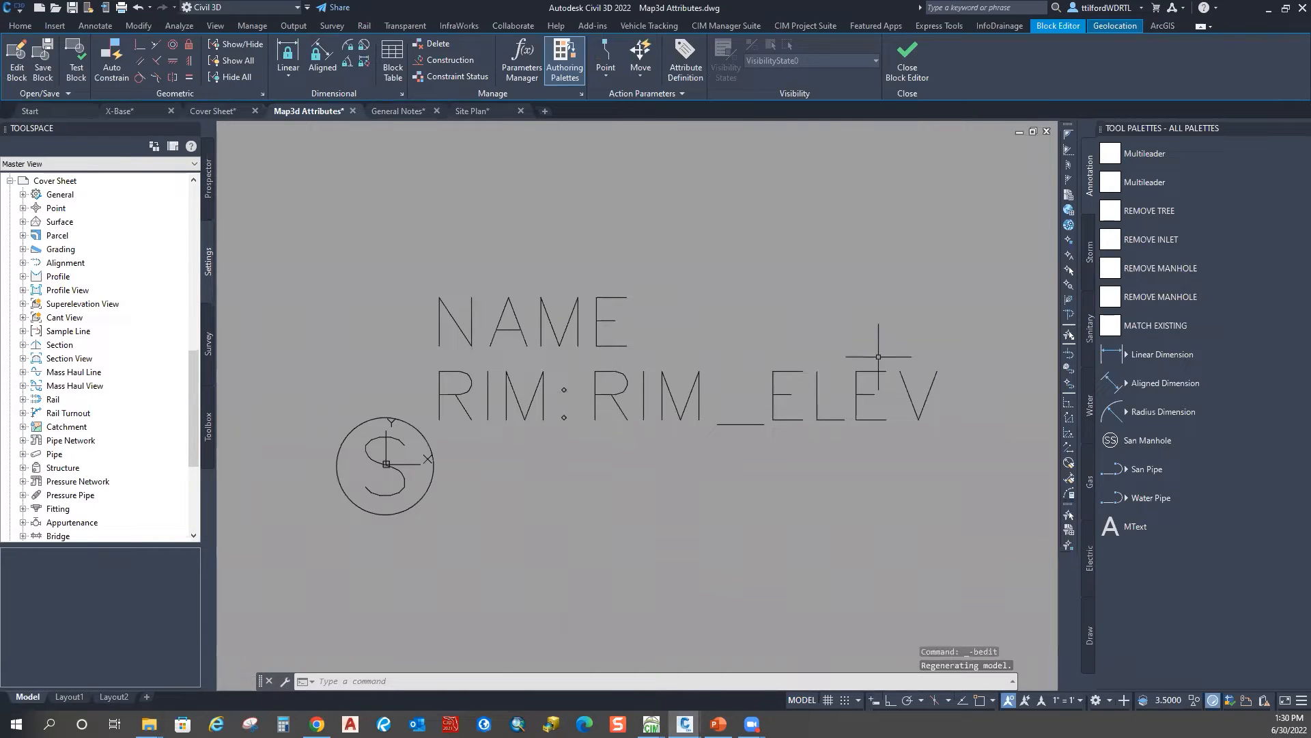
click(700, 403)
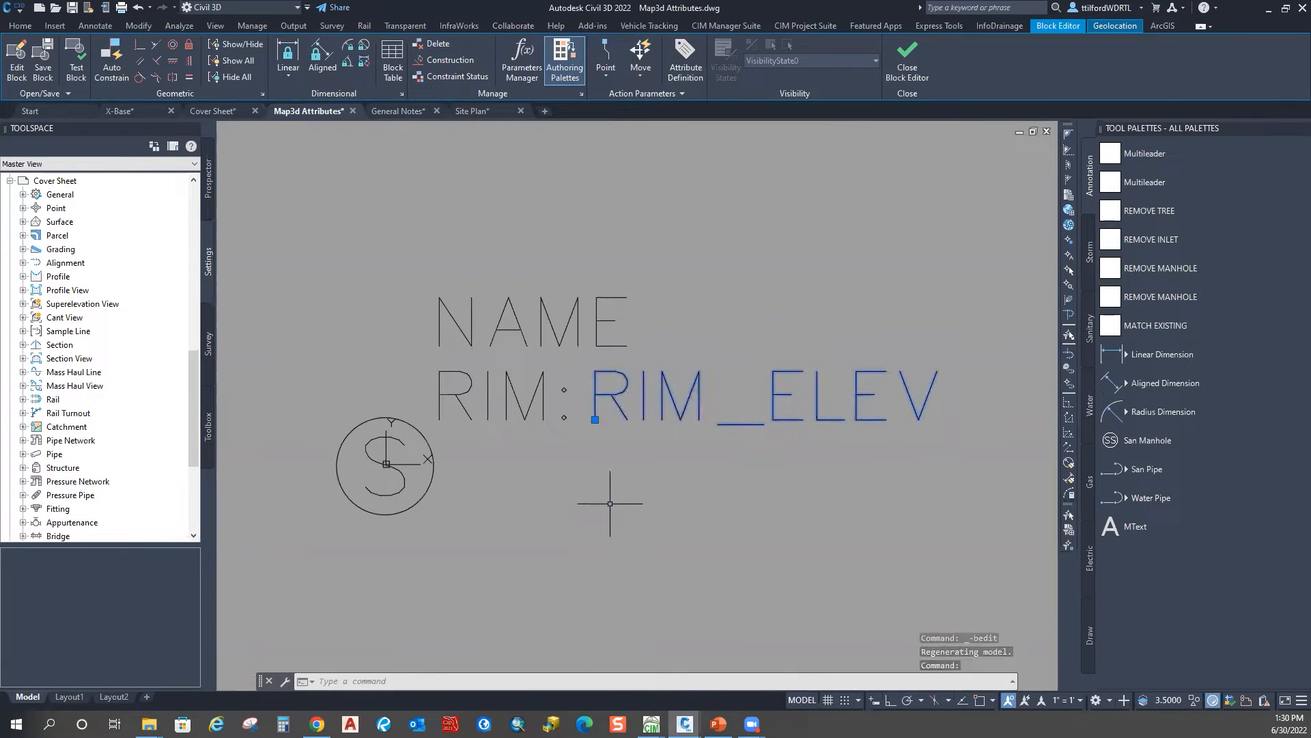
click(735, 257)
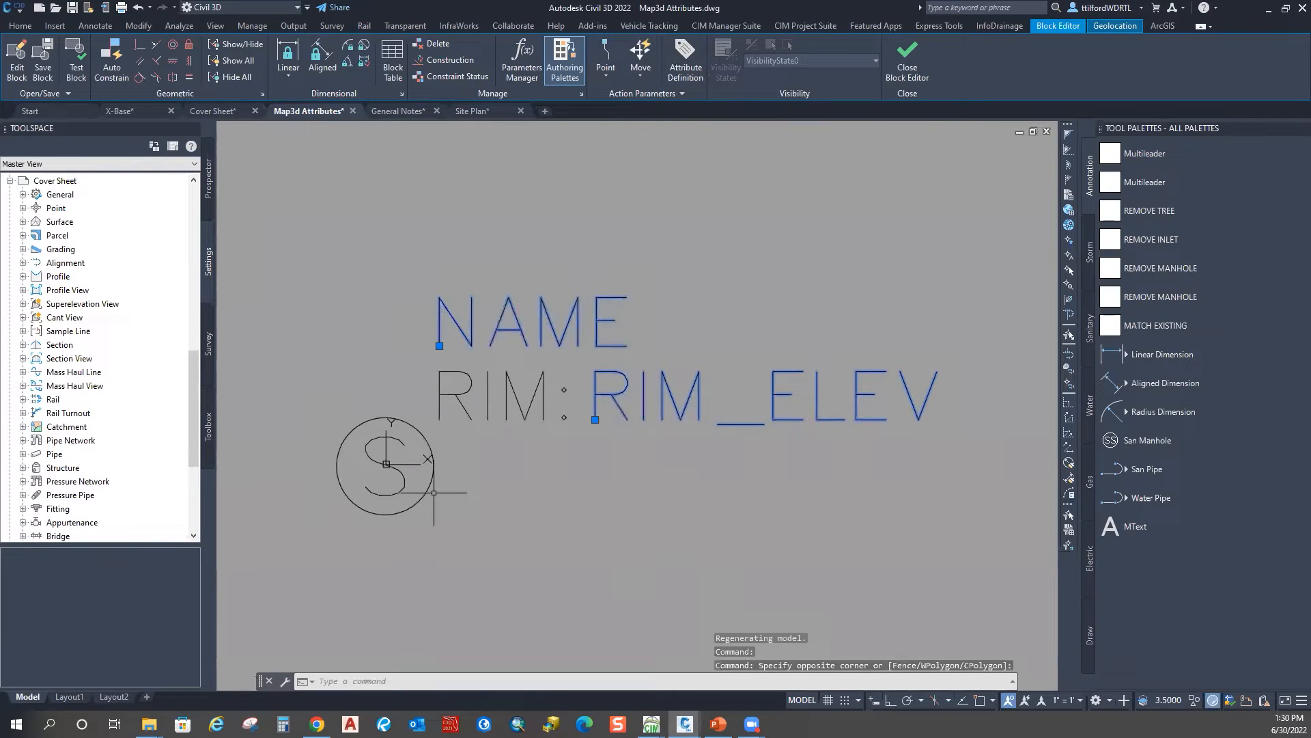
scroll(842, 466, down, 4)
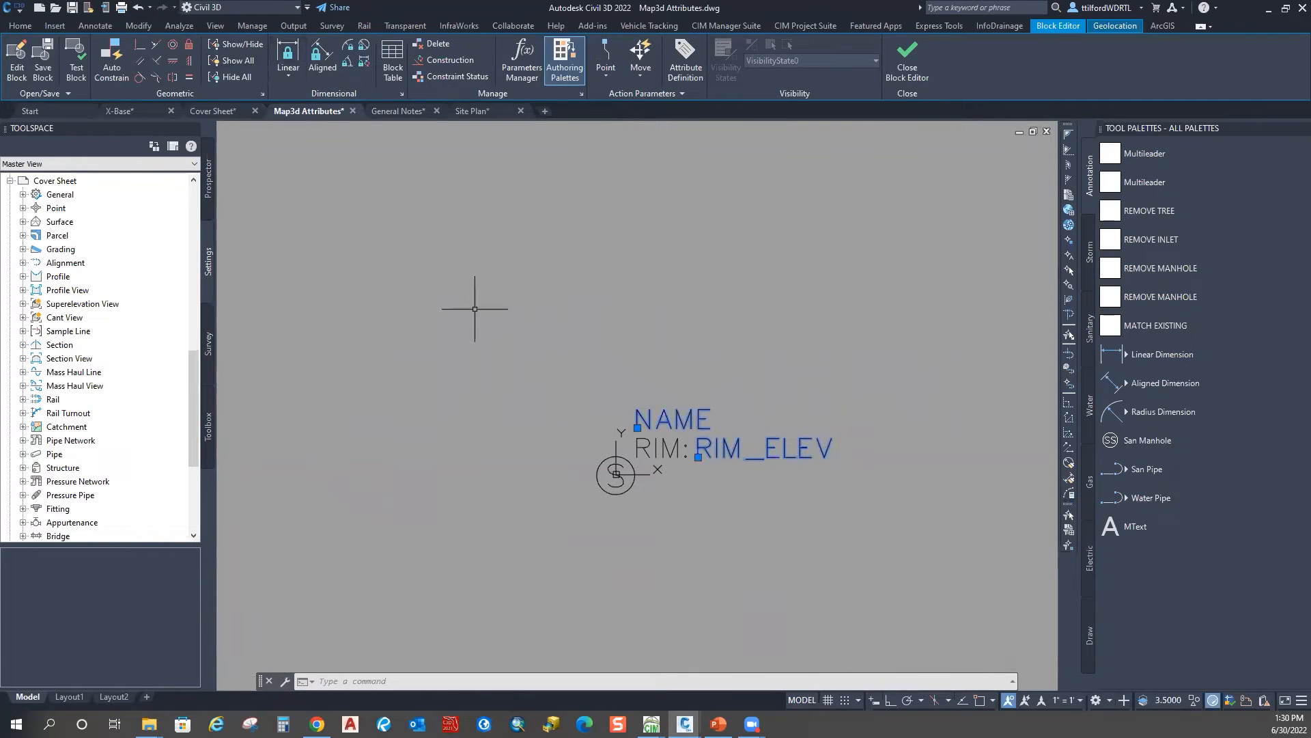
scroll(728, 471, up, 4)
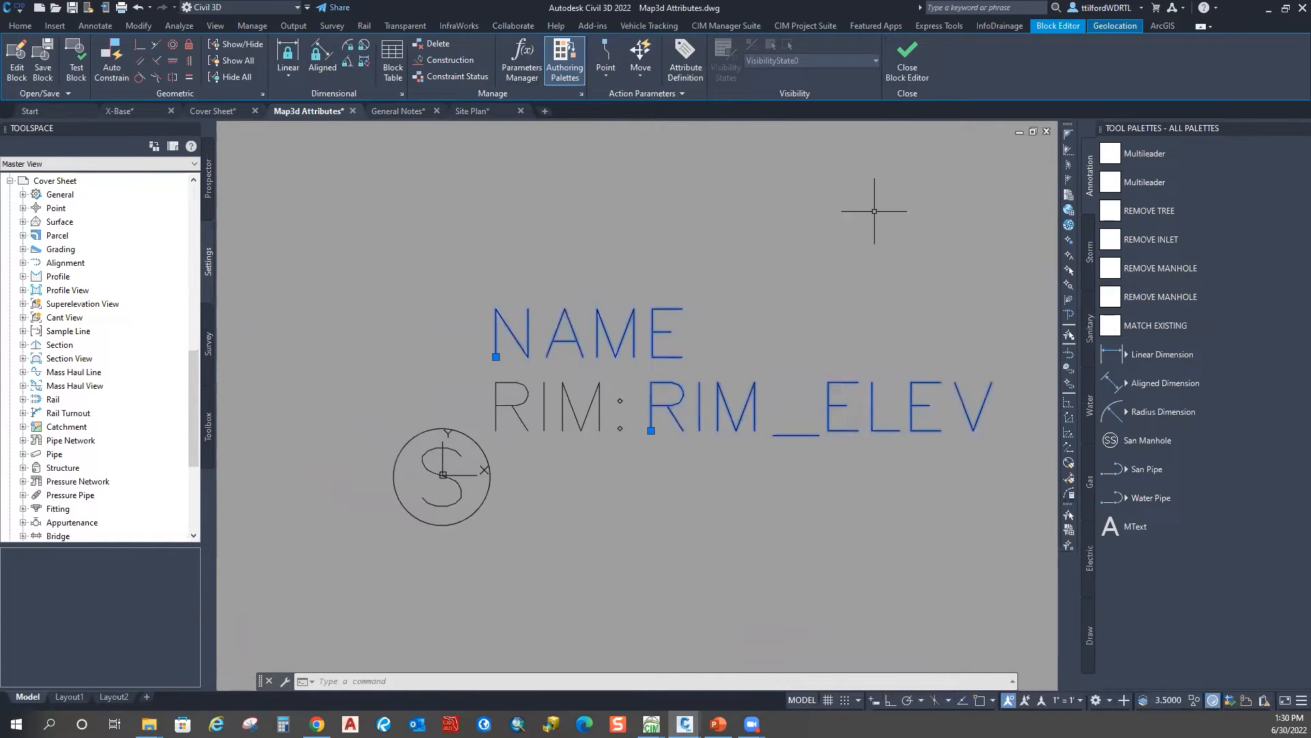
key(Escape)
key(Escape)
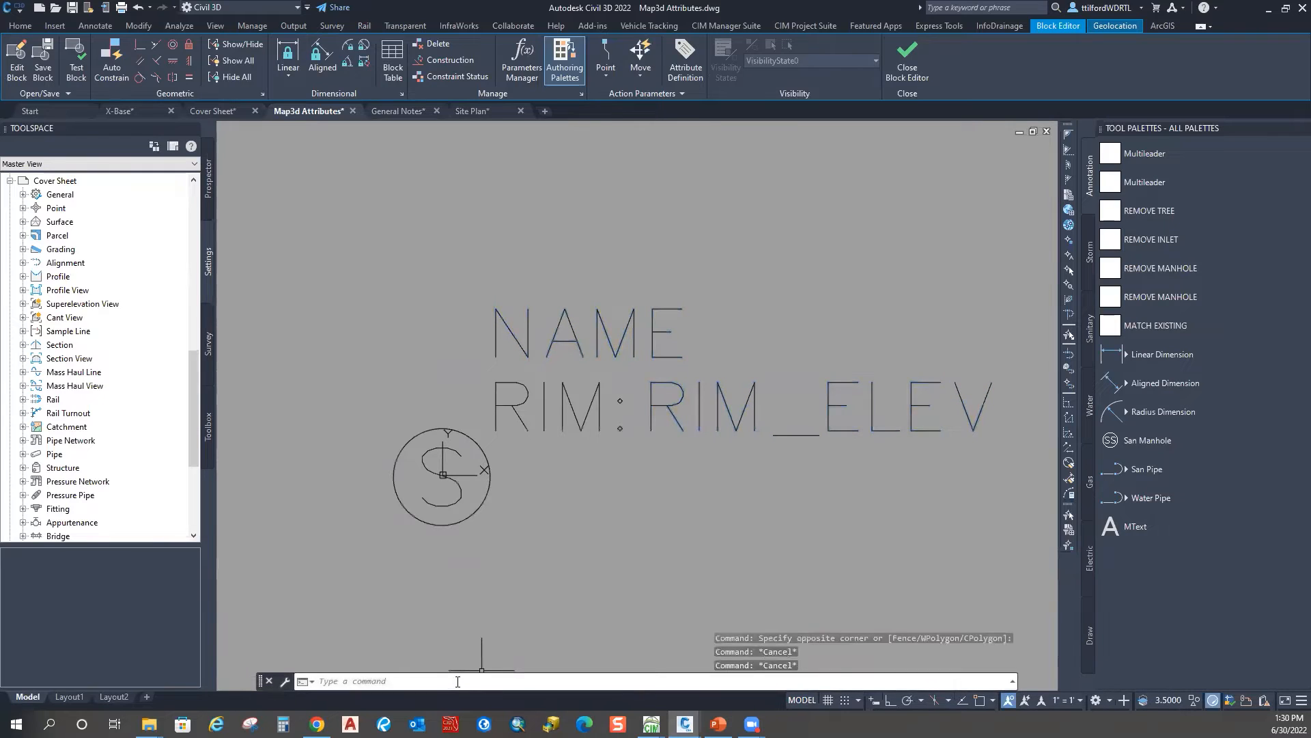
text(MAPA)
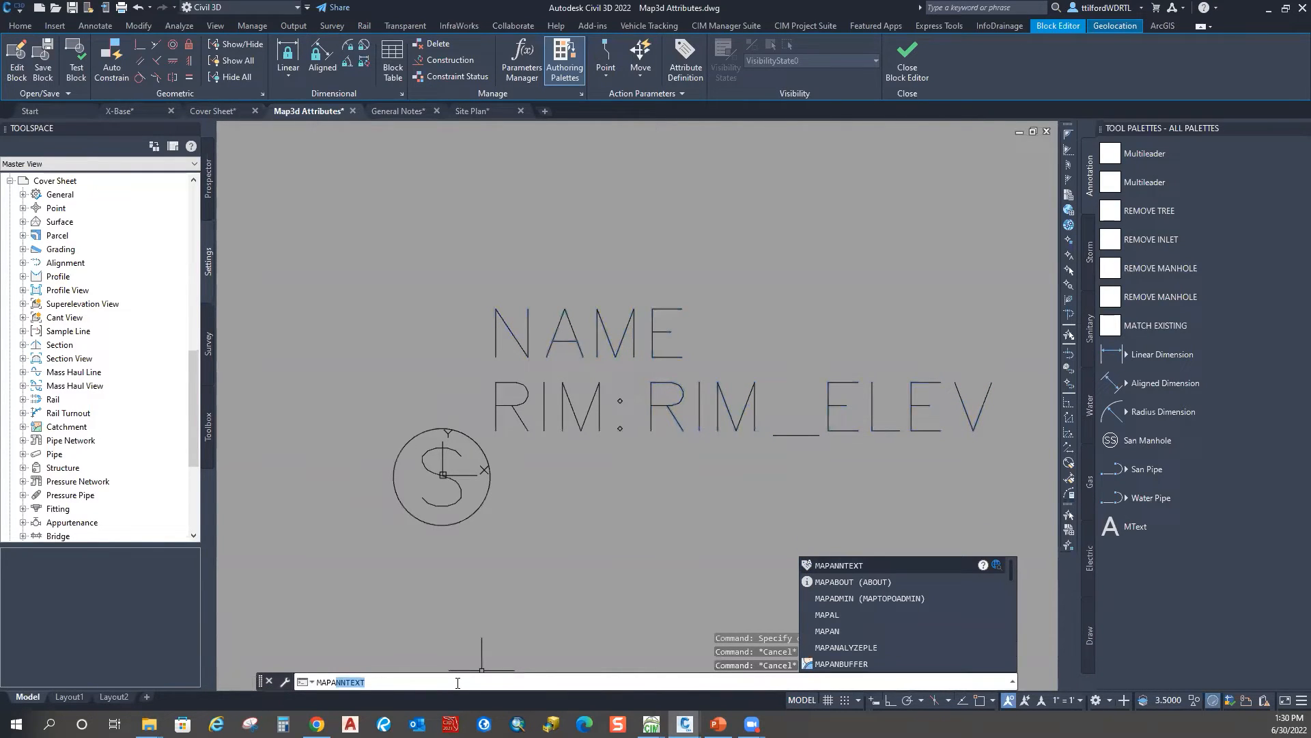
key(Return)
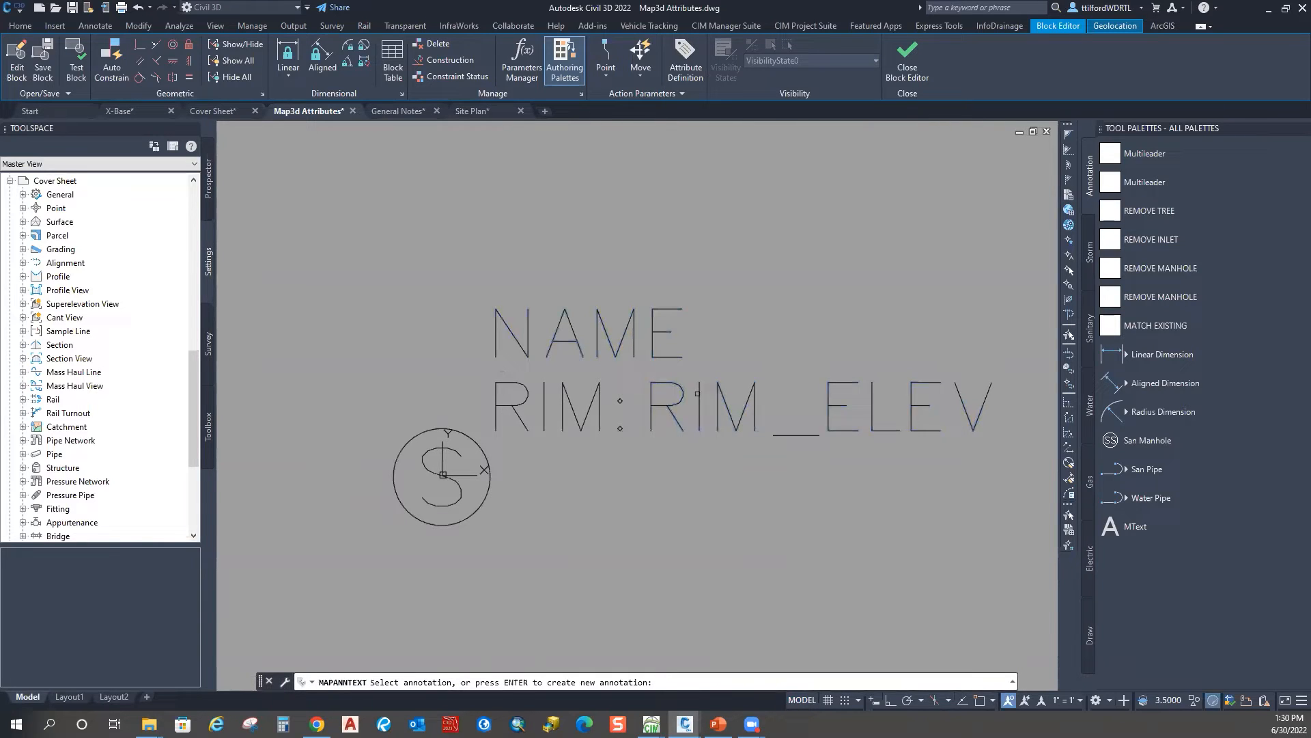
scroll(711, 478, down, 2)
middle_drag(711, 487, 638, 467)
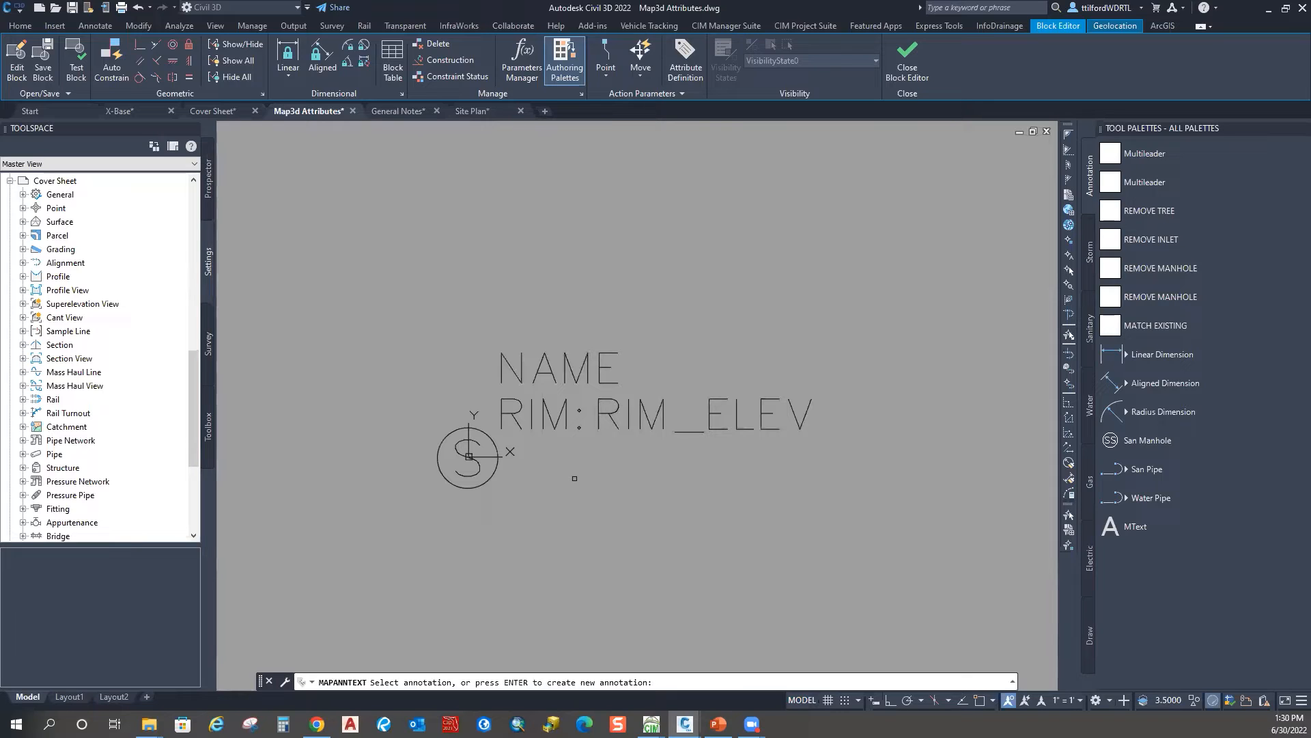
key(Return)
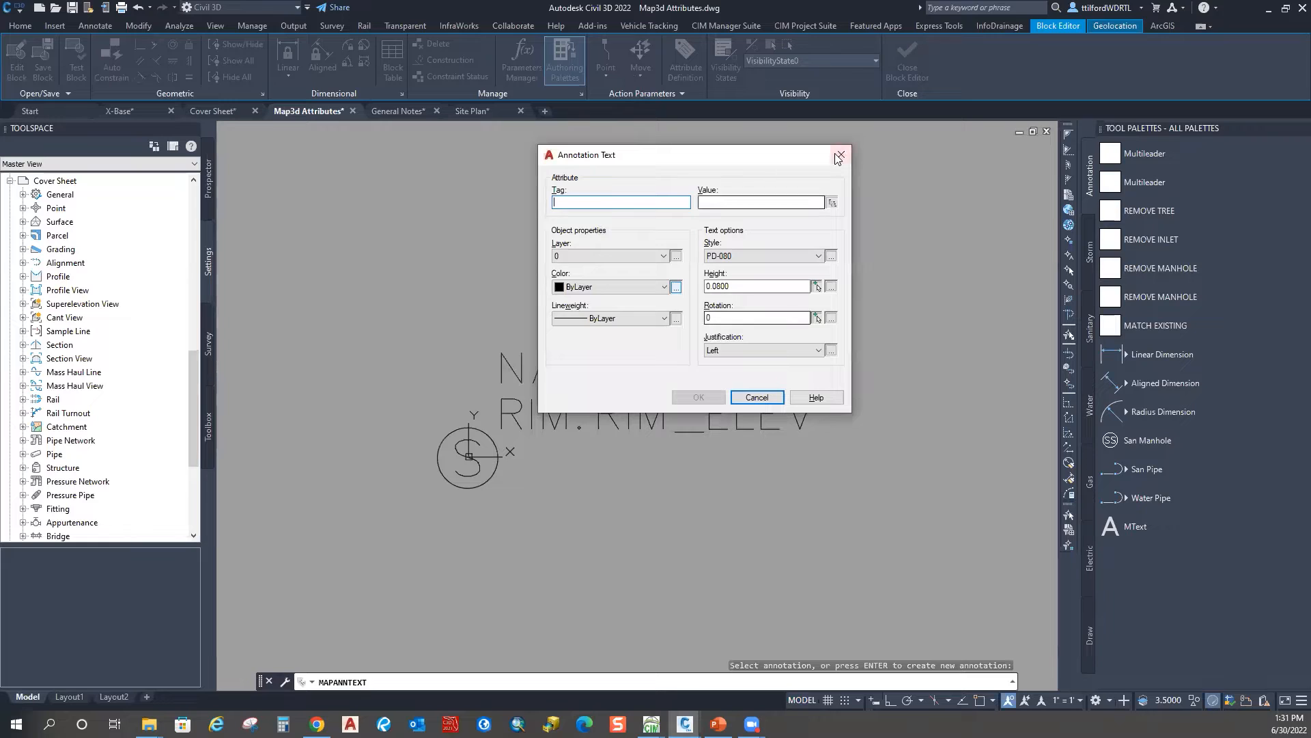
click(756, 397)
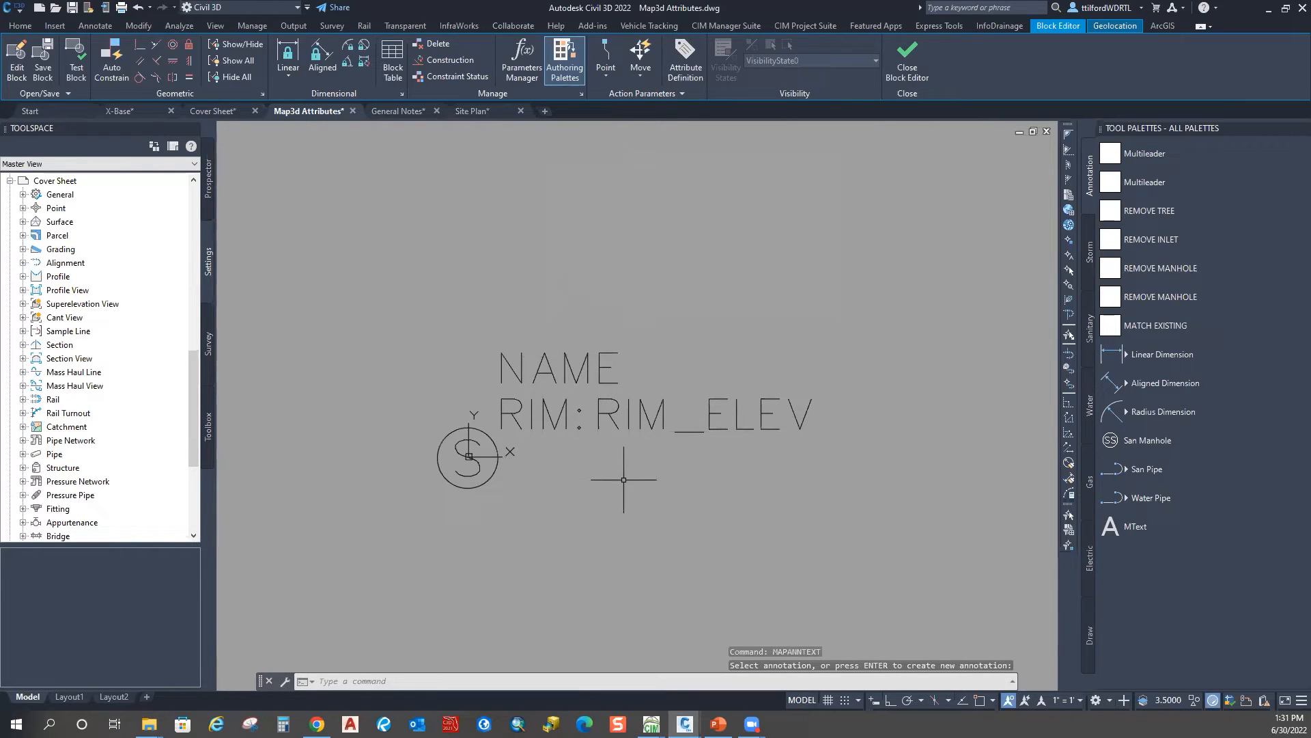
key(Escape)
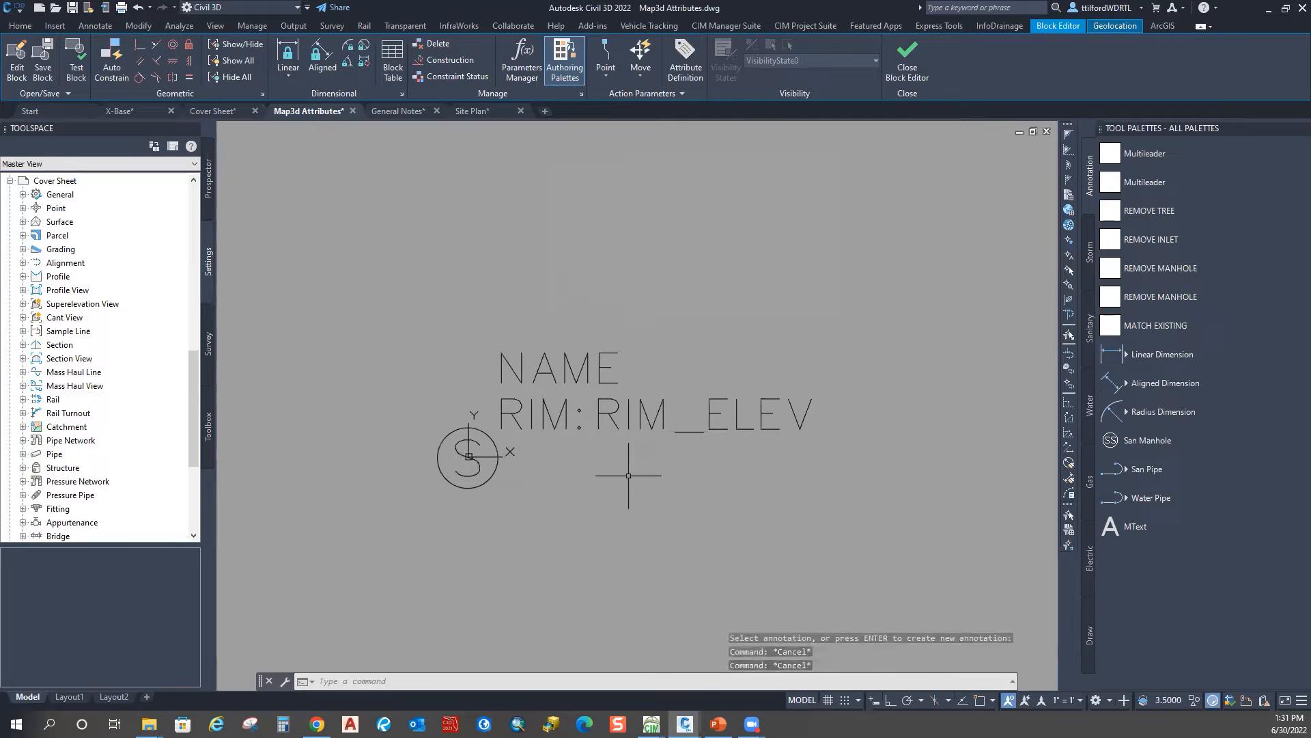
text(MAPAN)
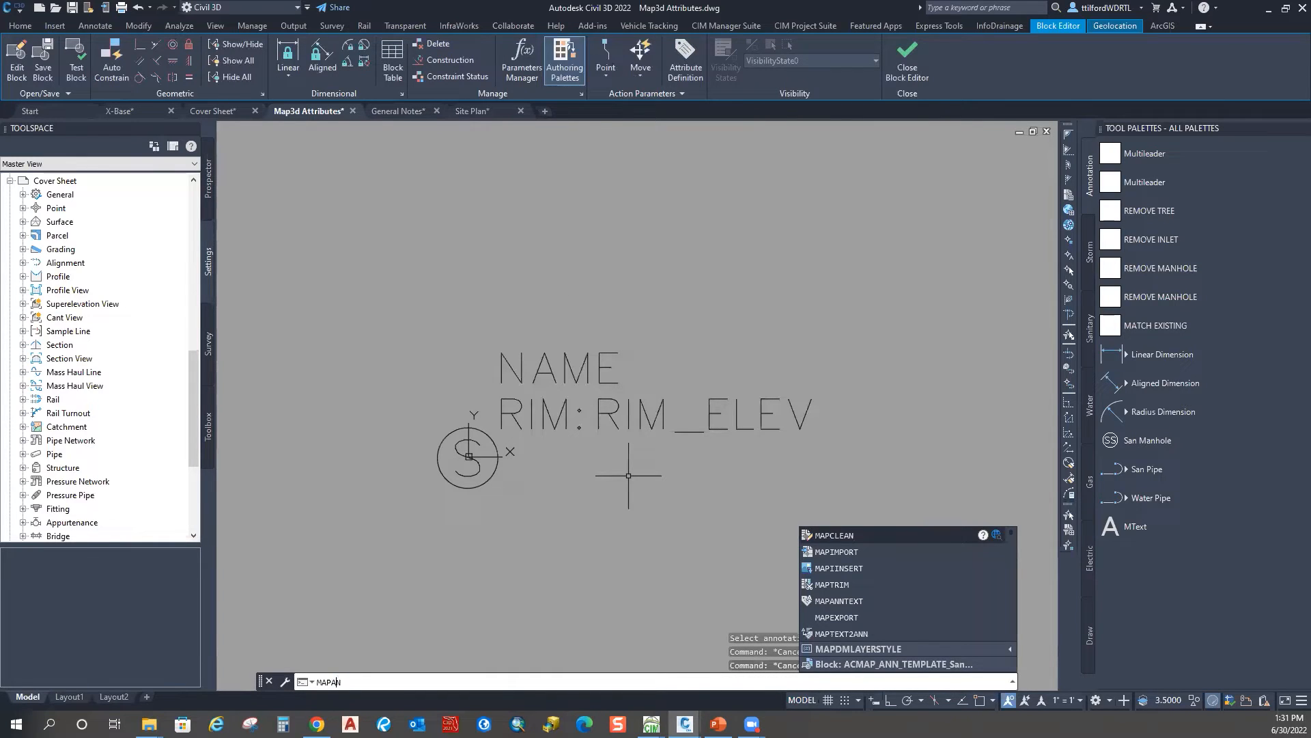
text(NTEXT)
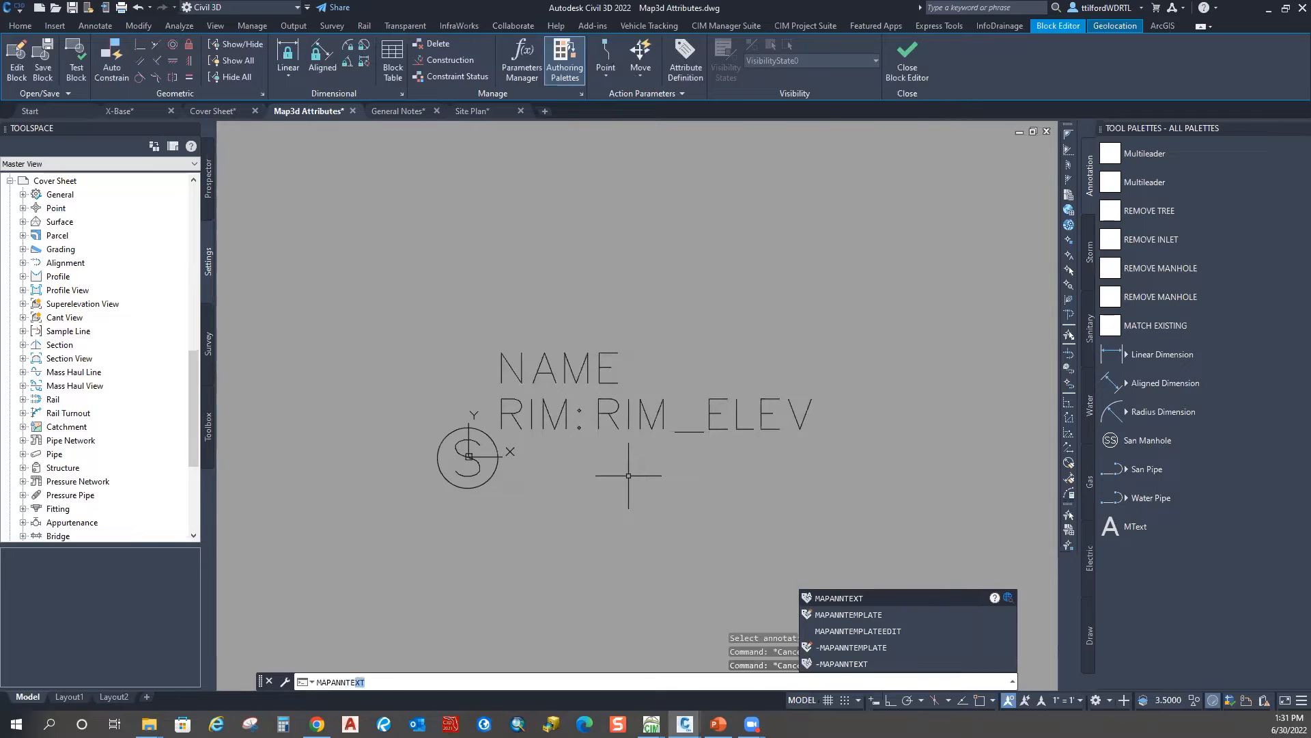
Step: Edit the NAME annotation and pick the Name field of Sanitary_Struct as its value expression
key(Return)
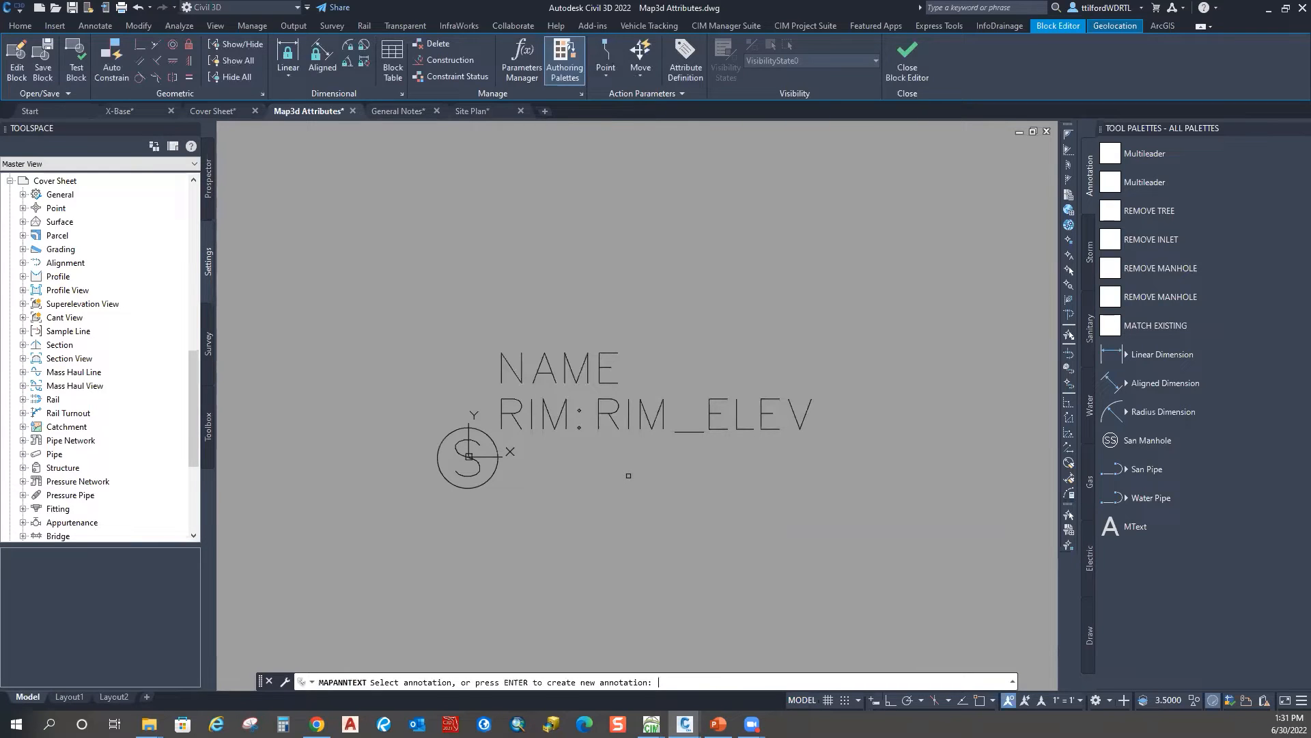
click(601, 364)
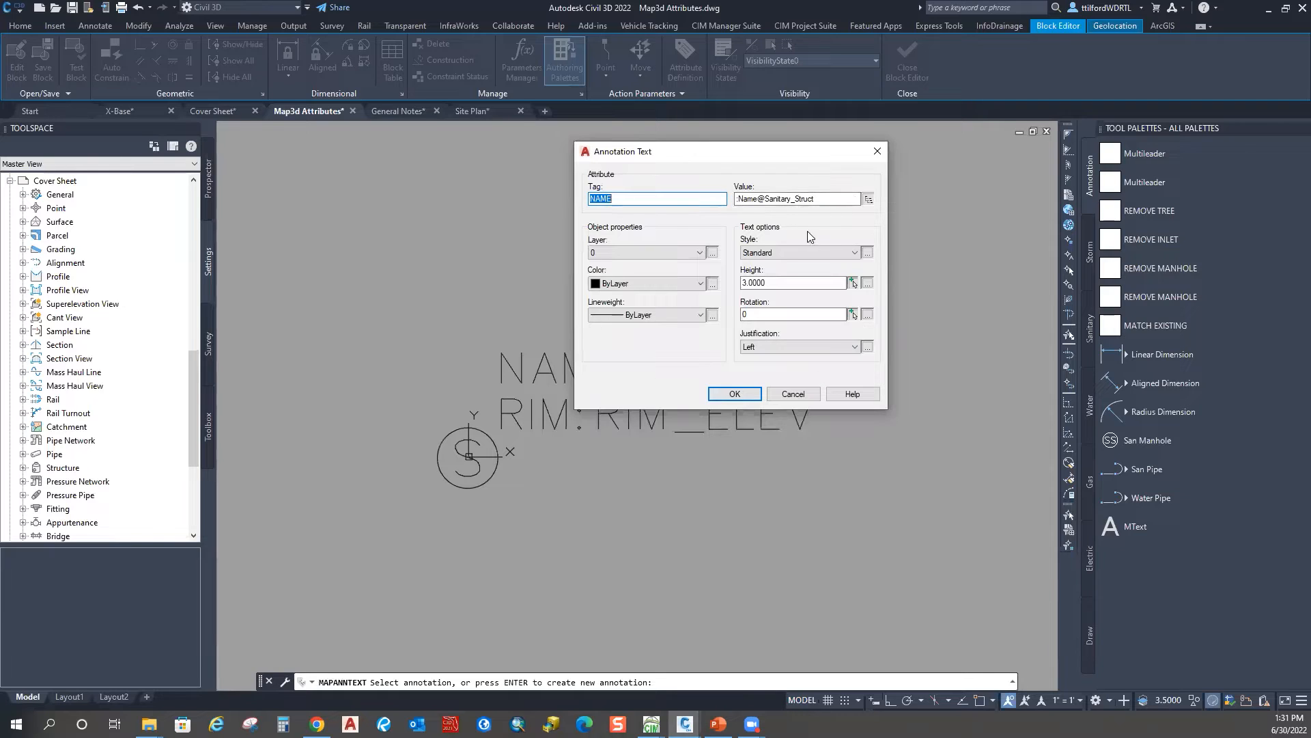
click(865, 399)
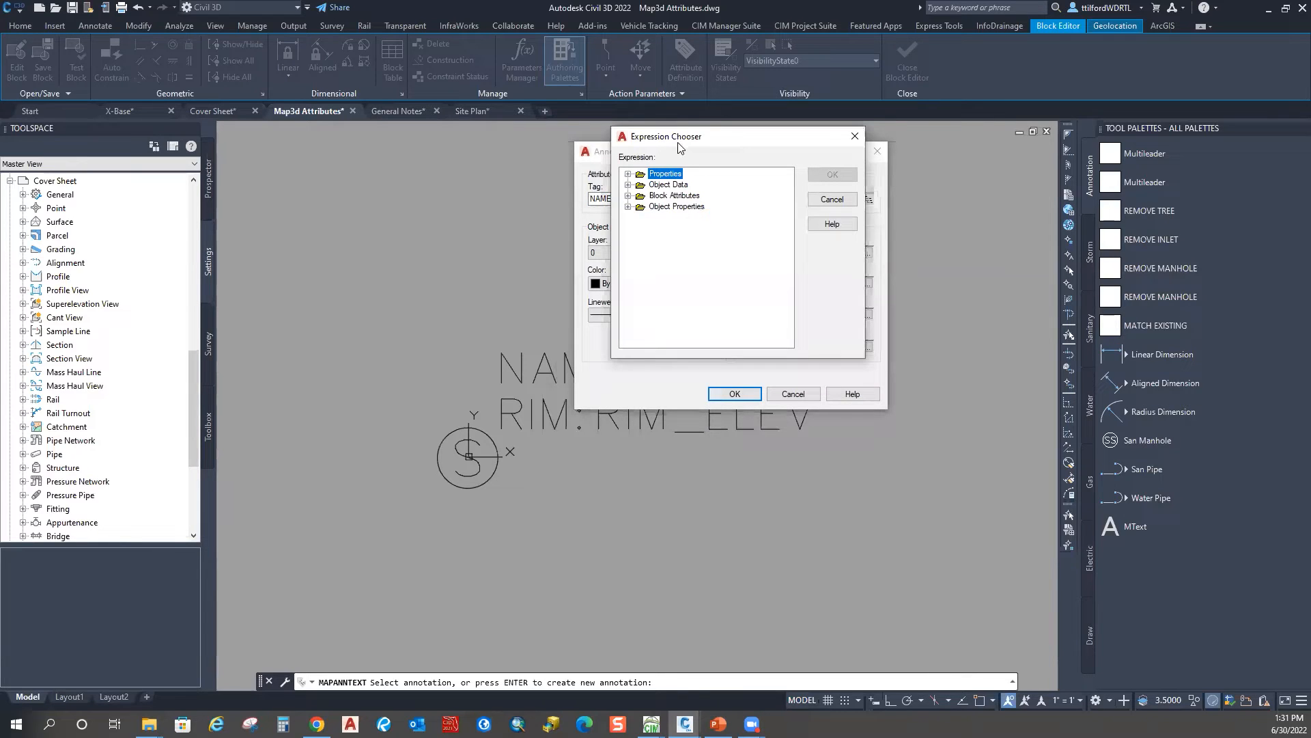
drag(691, 142, 829, 130)
double_click(806, 174)
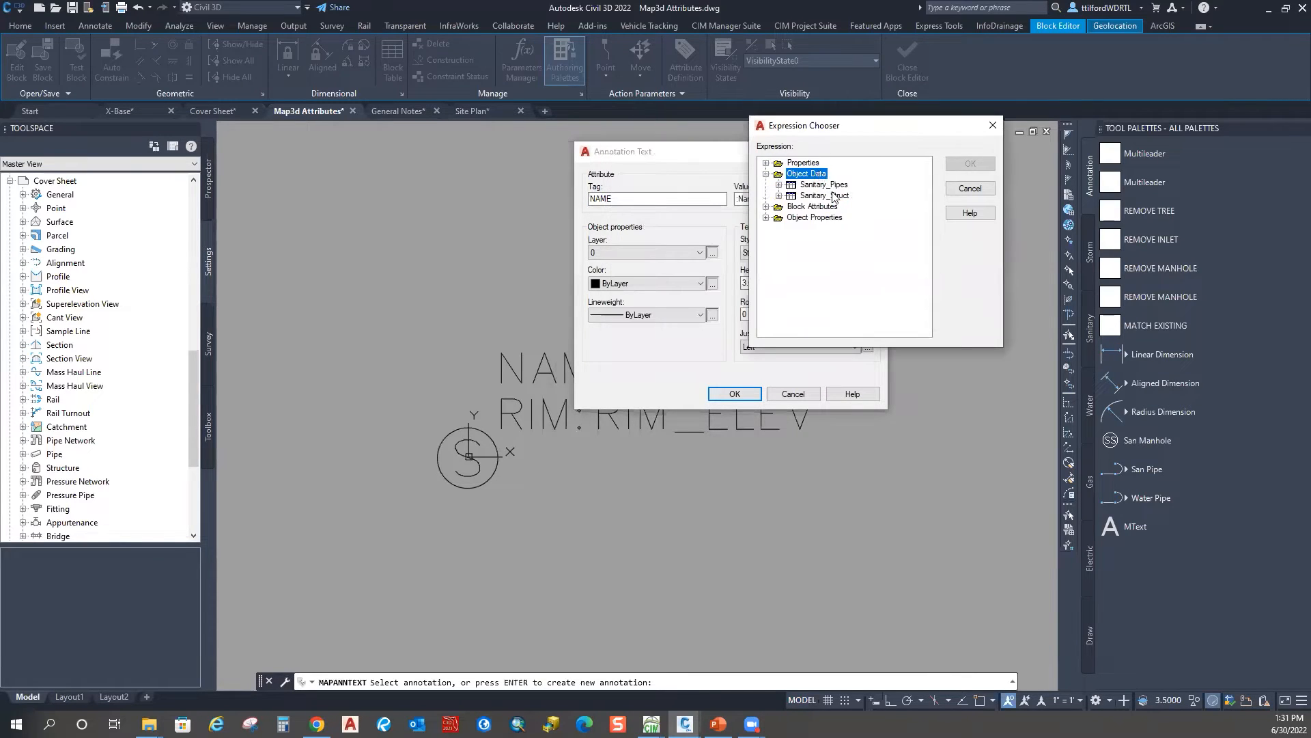
click(841, 196)
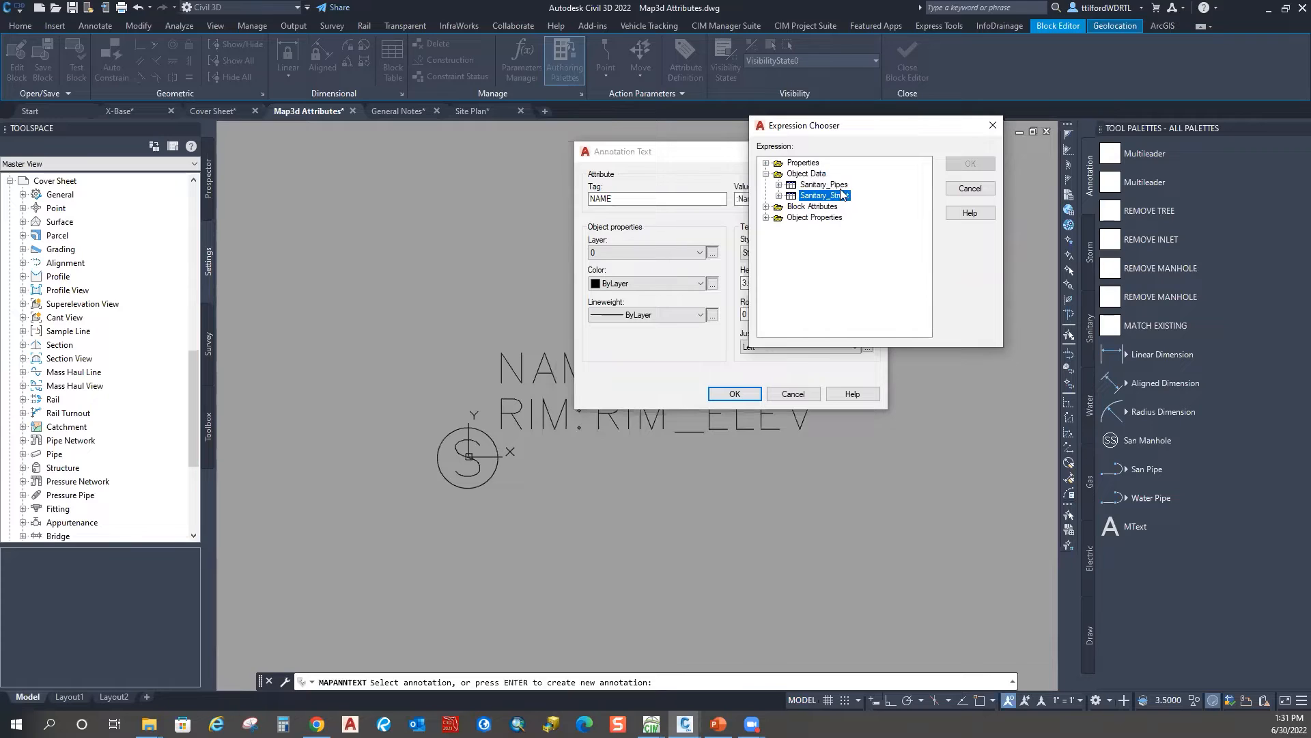
click(843, 185)
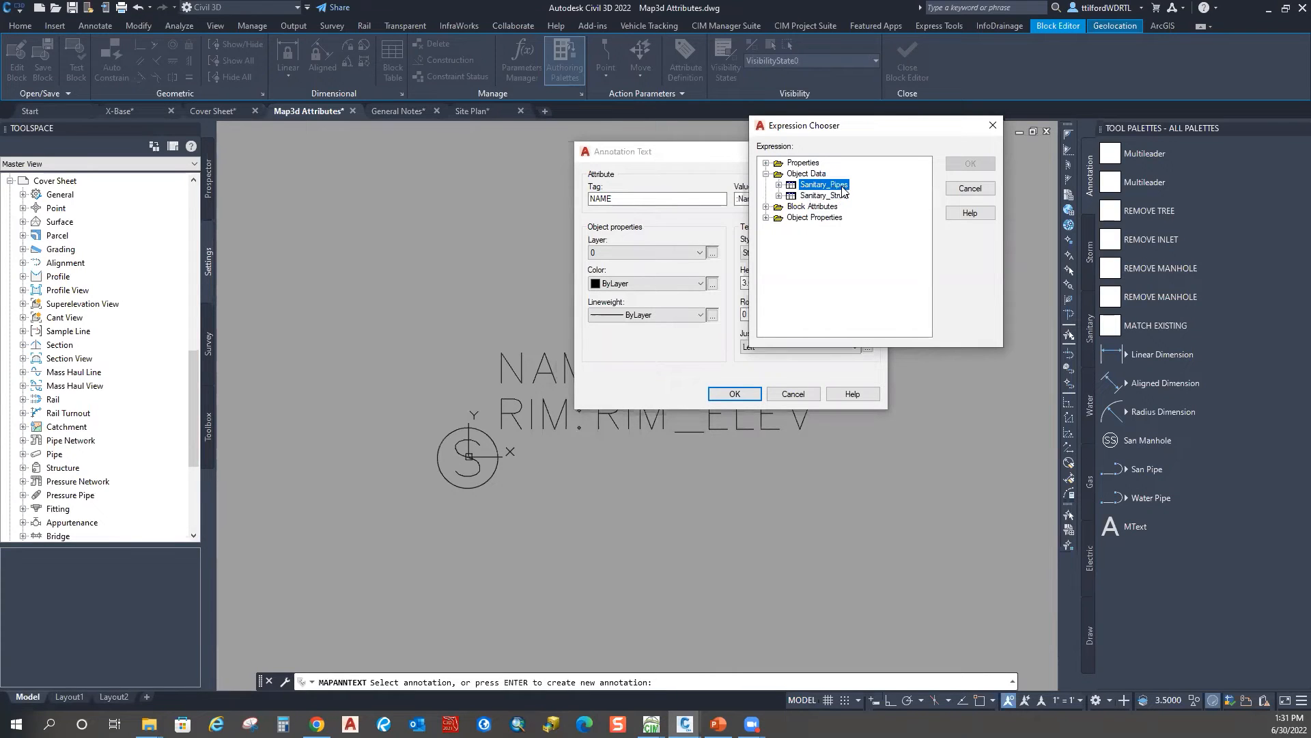
click(779, 196)
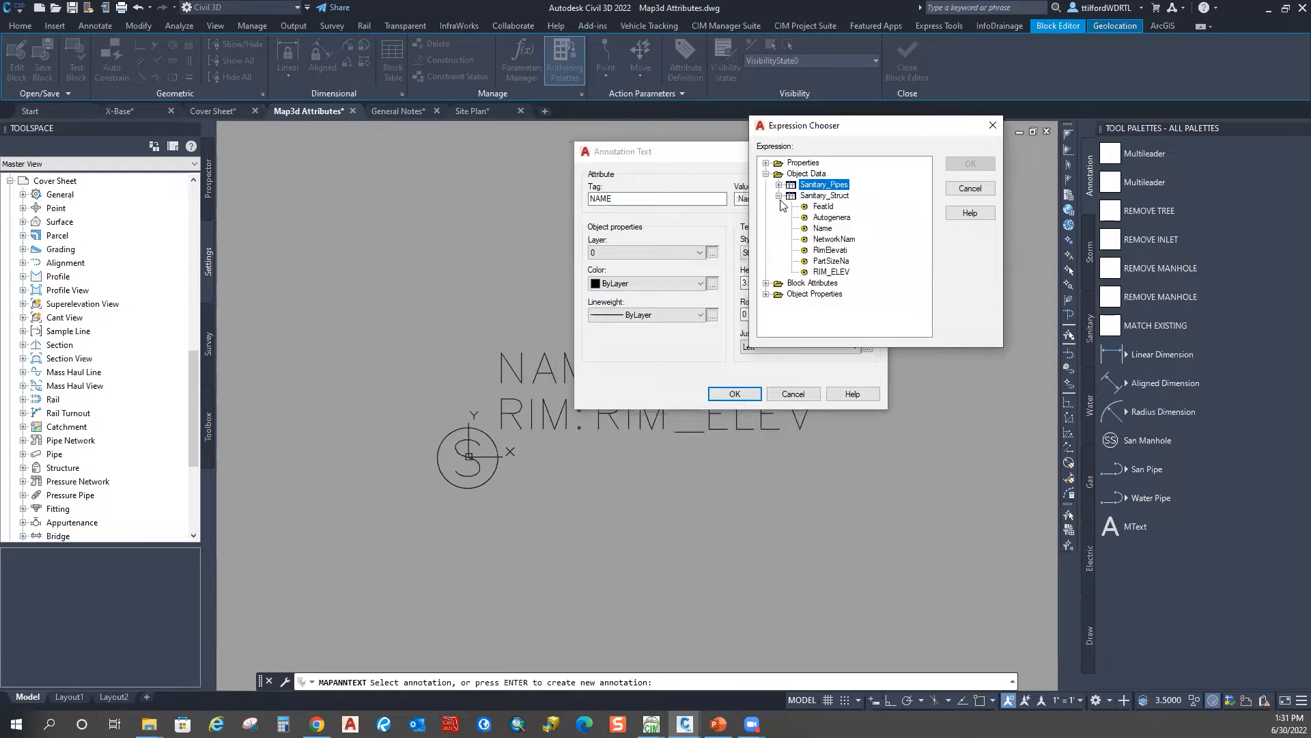
click(816, 197)
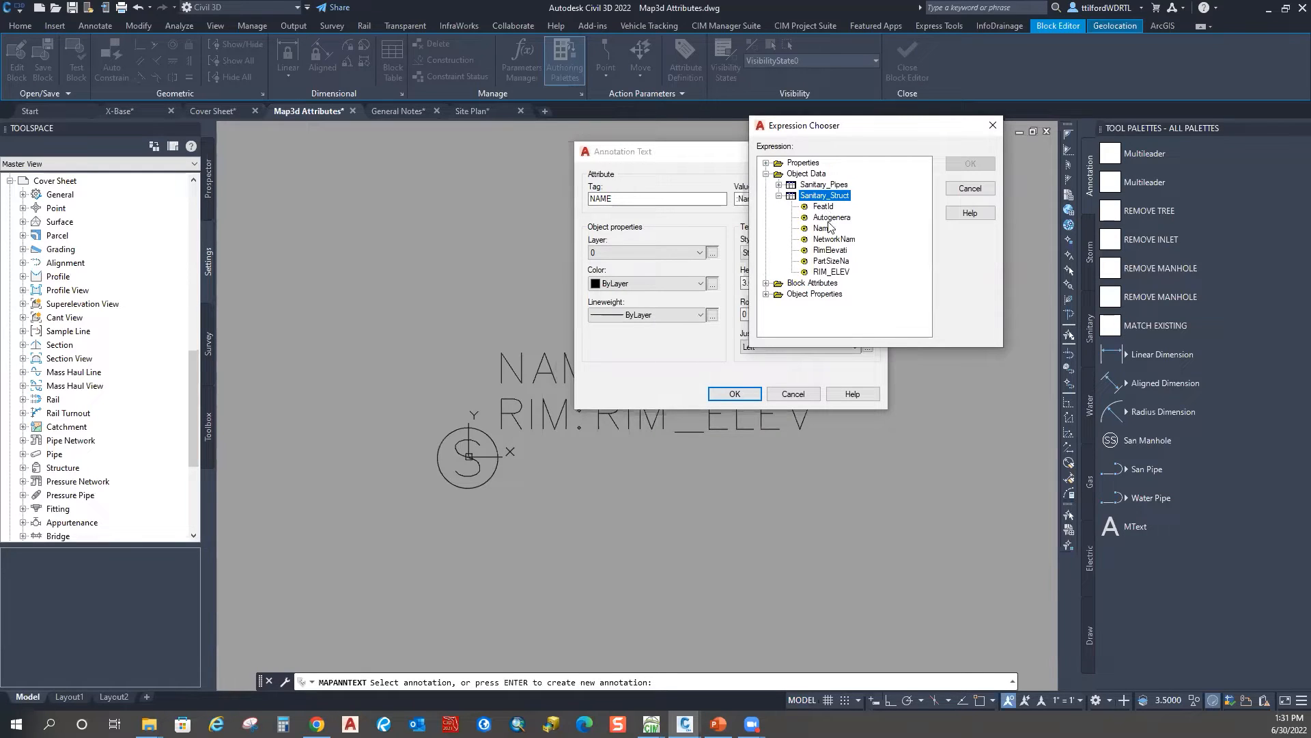
click(822, 228)
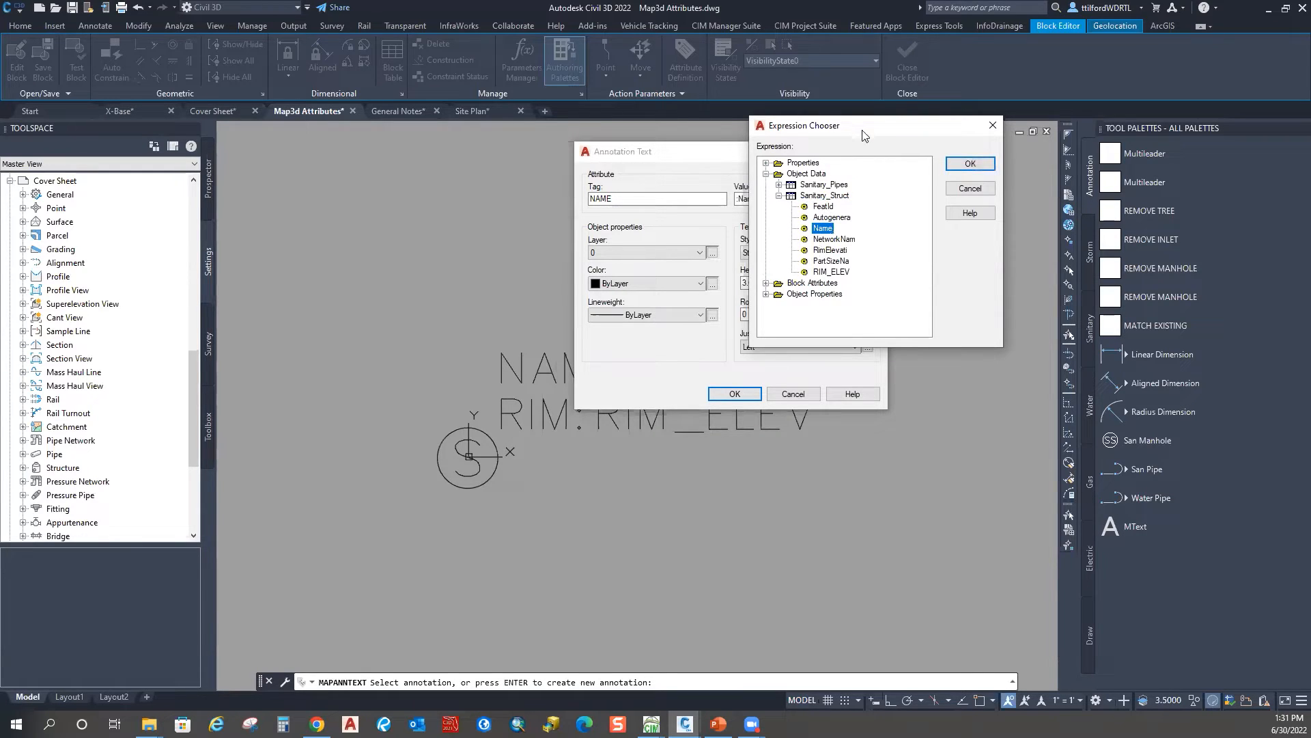
Step: Set the annotation Tag to Name and value to :Name@Sanitary_Struct, then confirm
drag(864, 135, 977, 117)
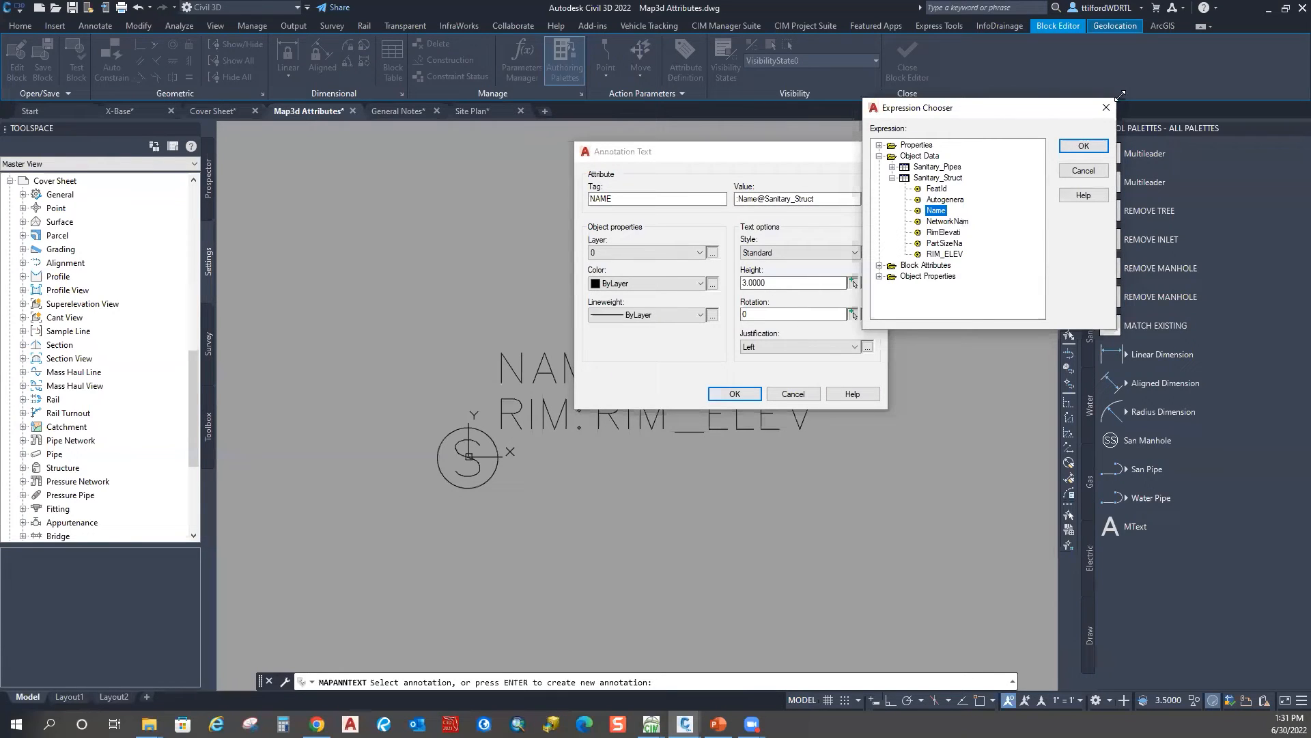
click(1106, 107)
click(754, 200)
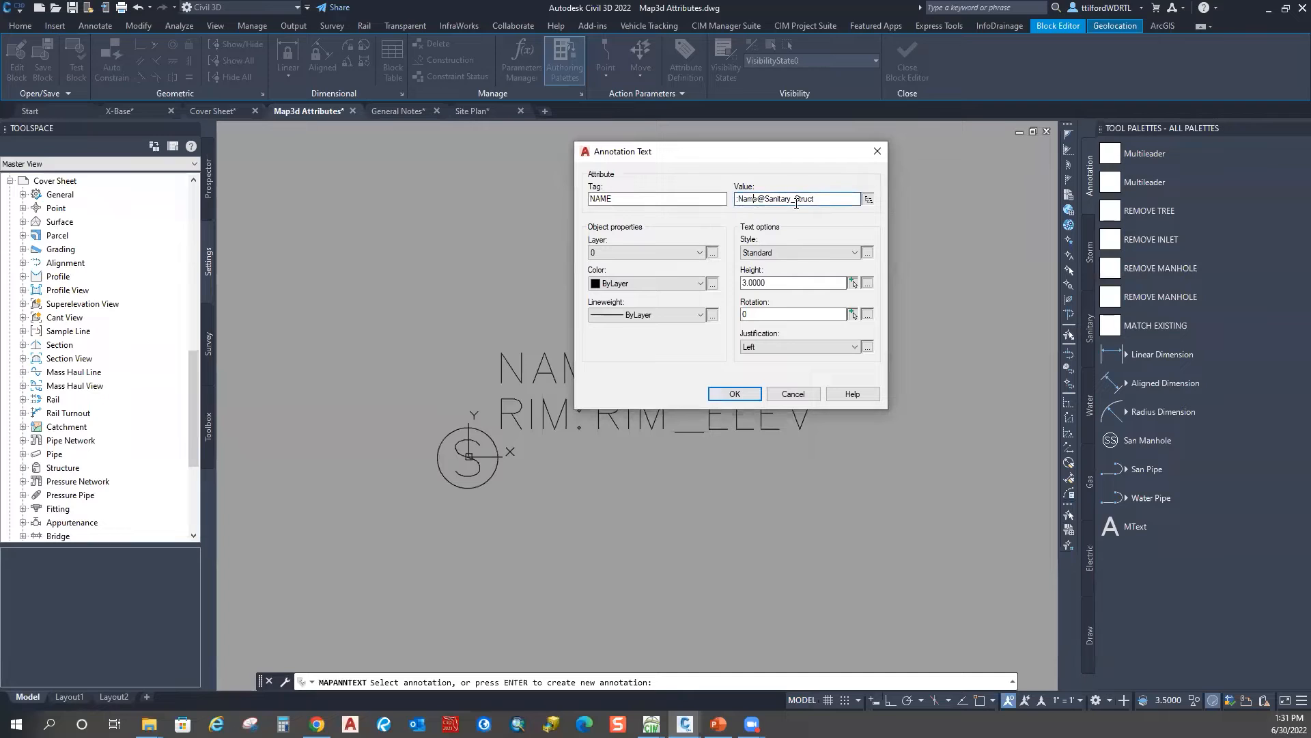
right_click(742, 199)
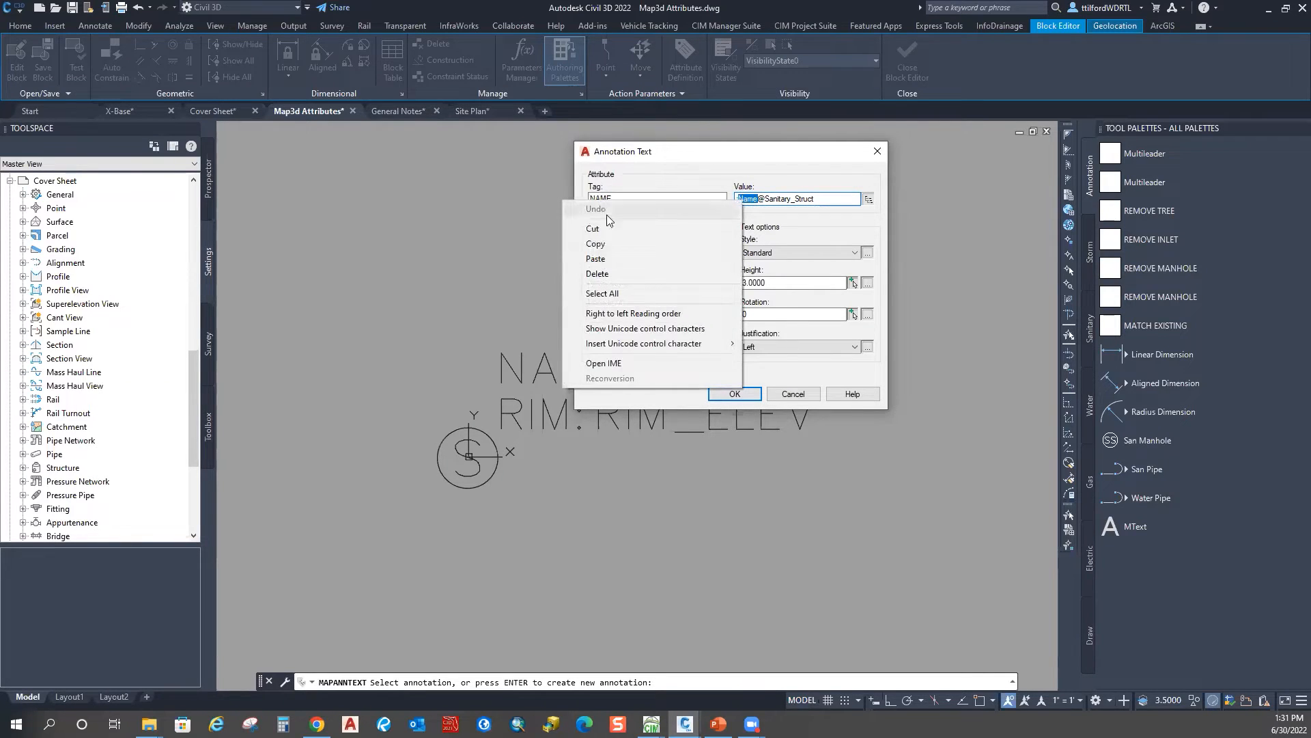
click(597, 243)
double_click(616, 198)
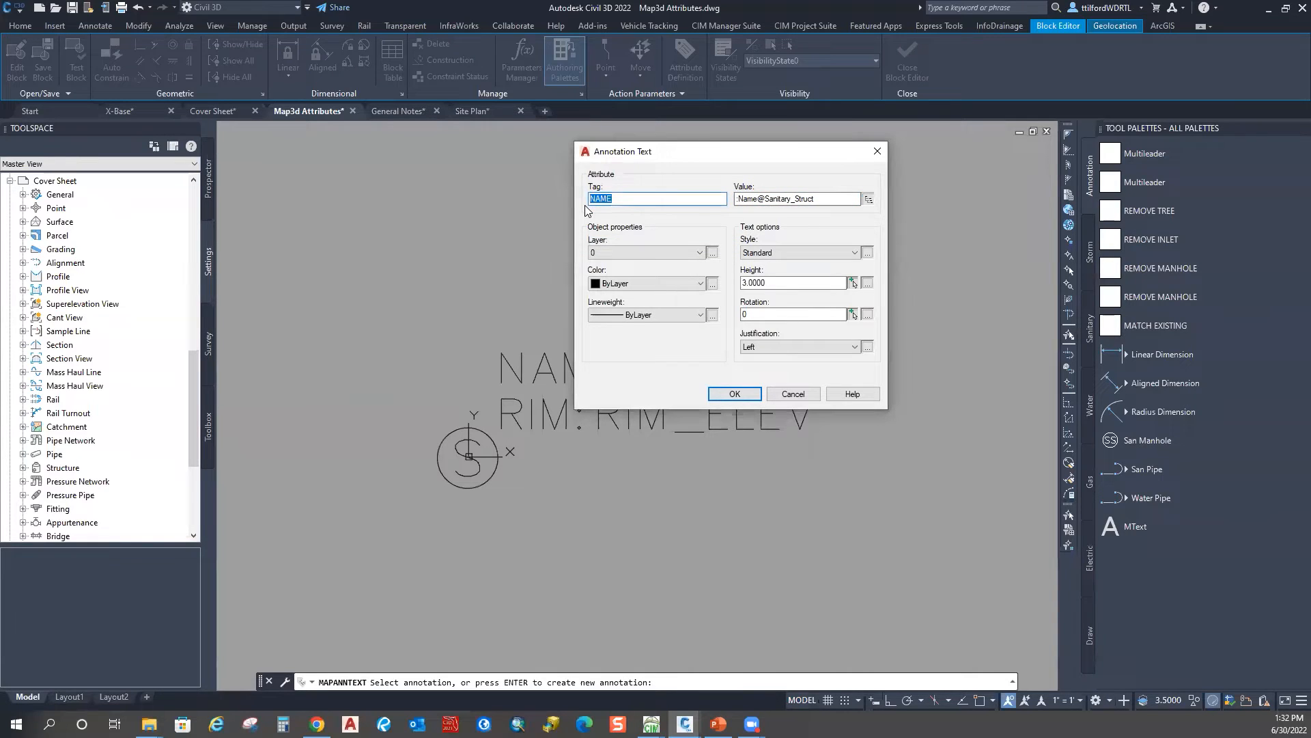
key(ctrl+v)
click(739, 199)
text(:)
key(shift+Tab)
drag(671, 152, 684, 125)
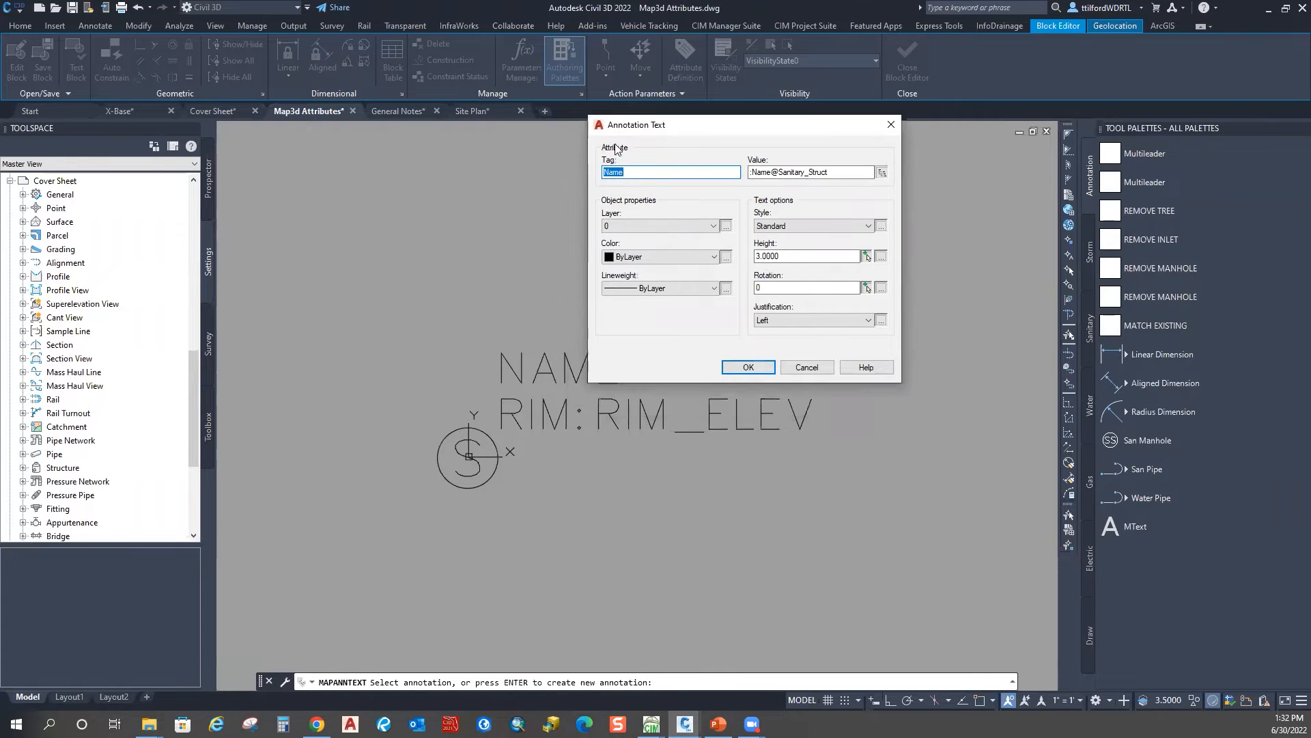
click(767, 369)
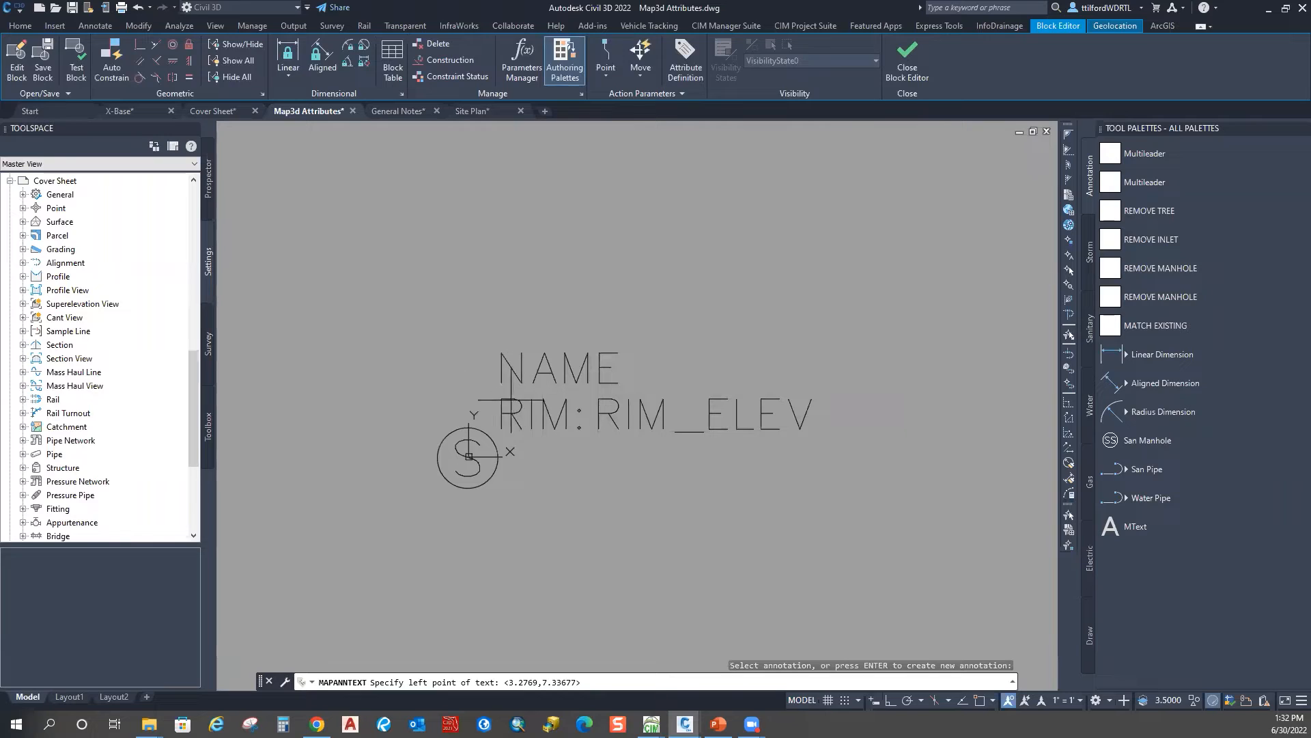
Step: Place the Name label at its original spot above the RIM line
click(502, 383)
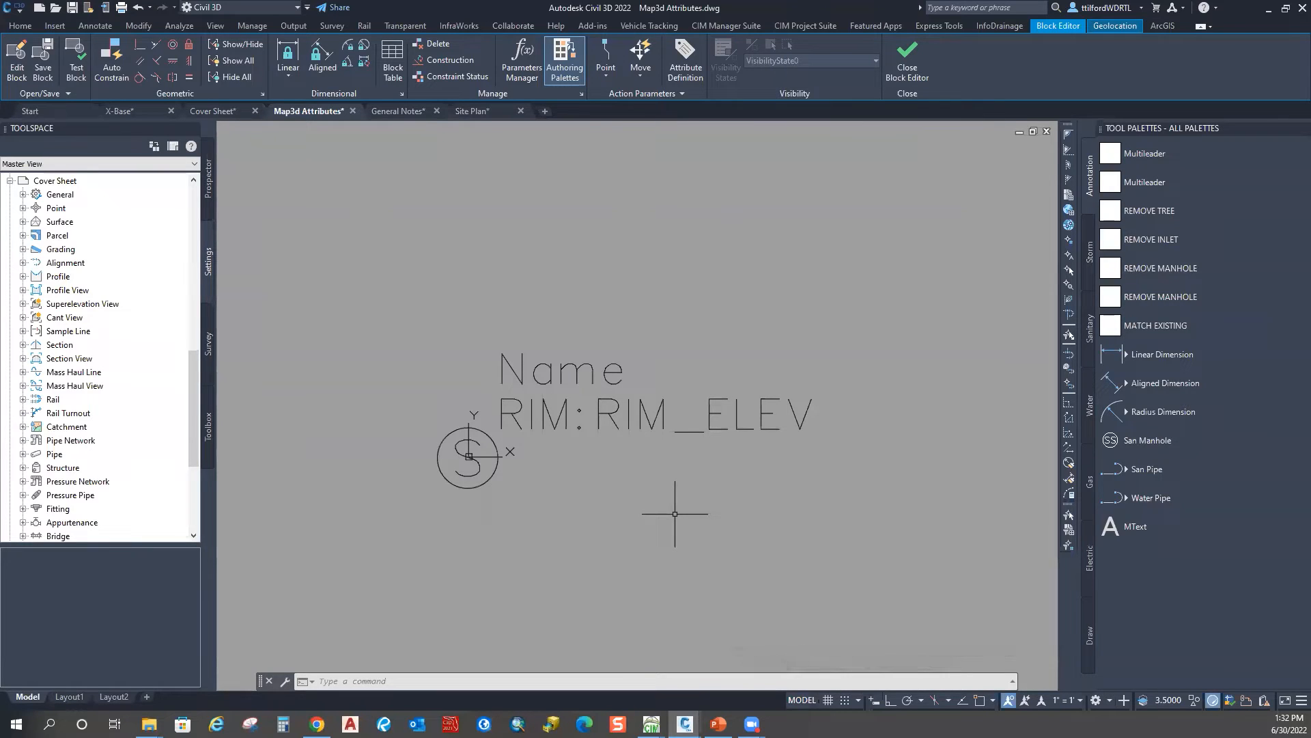
key(Escape)
middle_drag(592, 514, 586, 488)
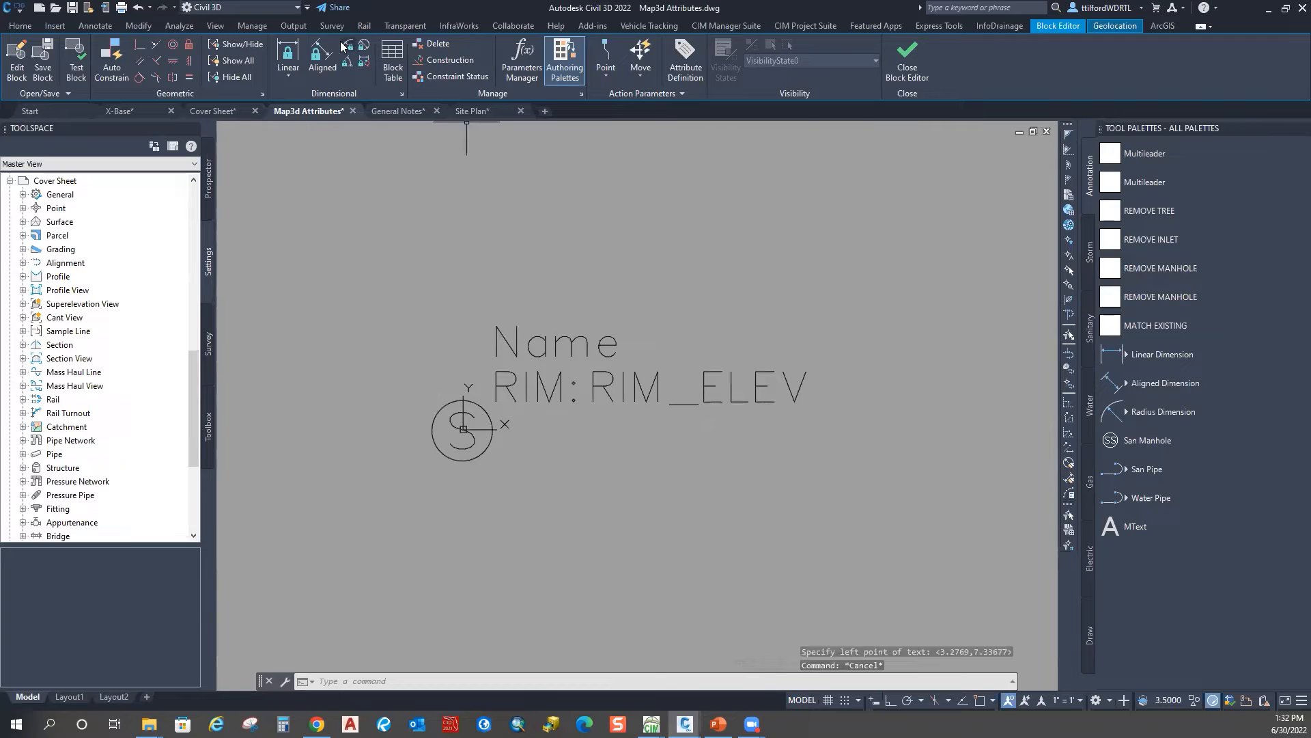
text(MAP)
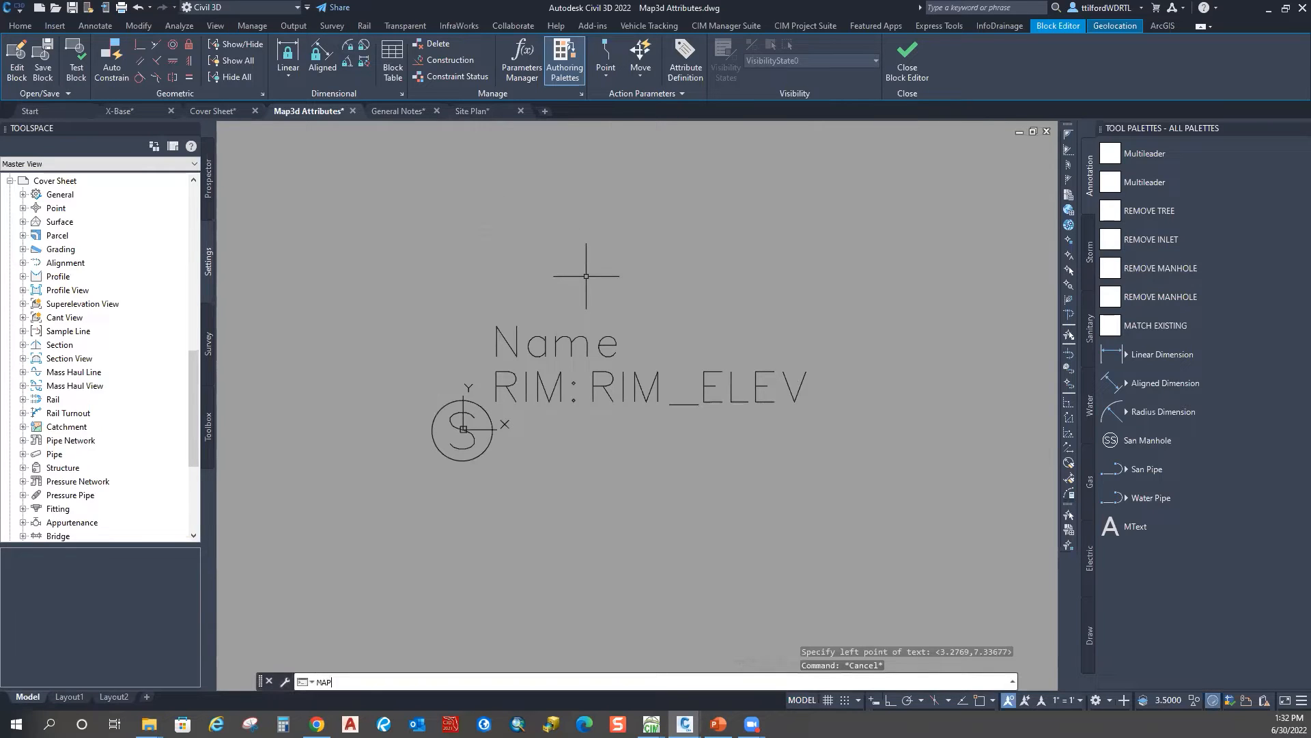
text(ANNTEXT)
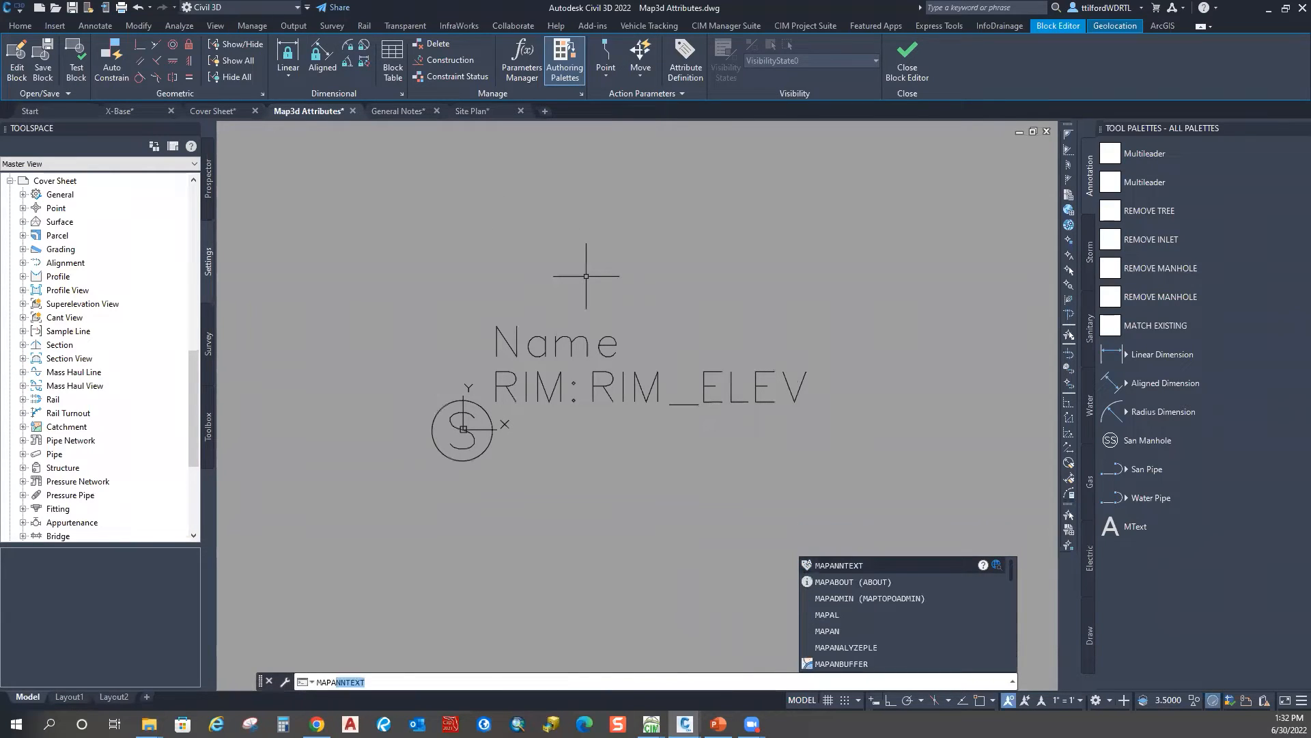
Step: Create a new Map annotation whose value is the FeatId field of Sanitary_Struct
key(Return)
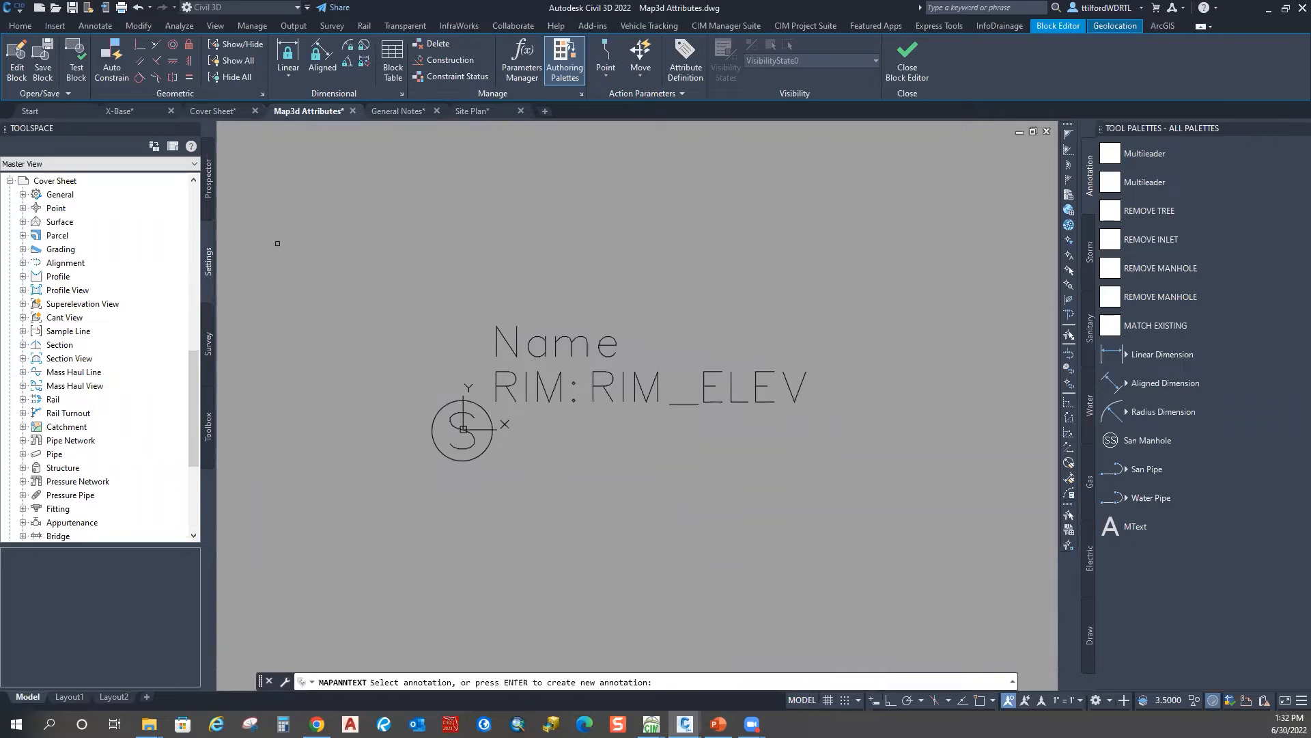
key(Return)
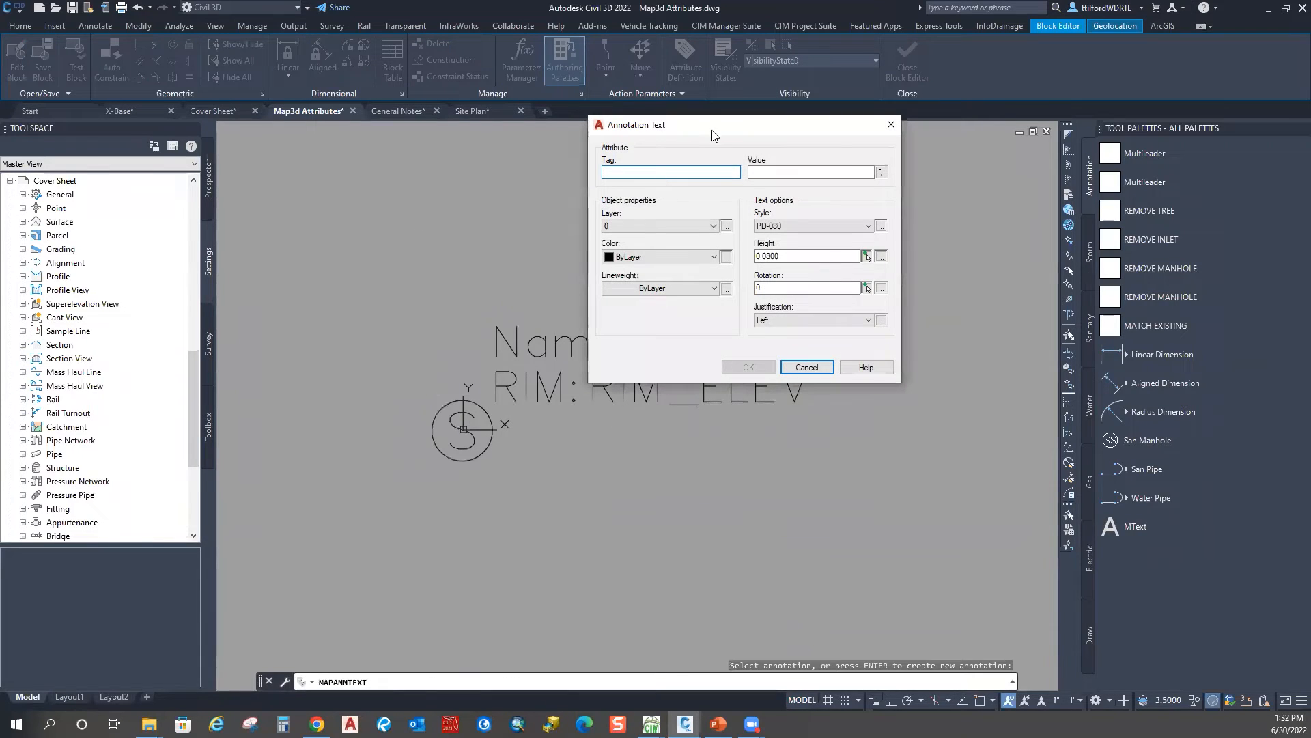
drag(715, 134, 658, 133)
click(826, 172)
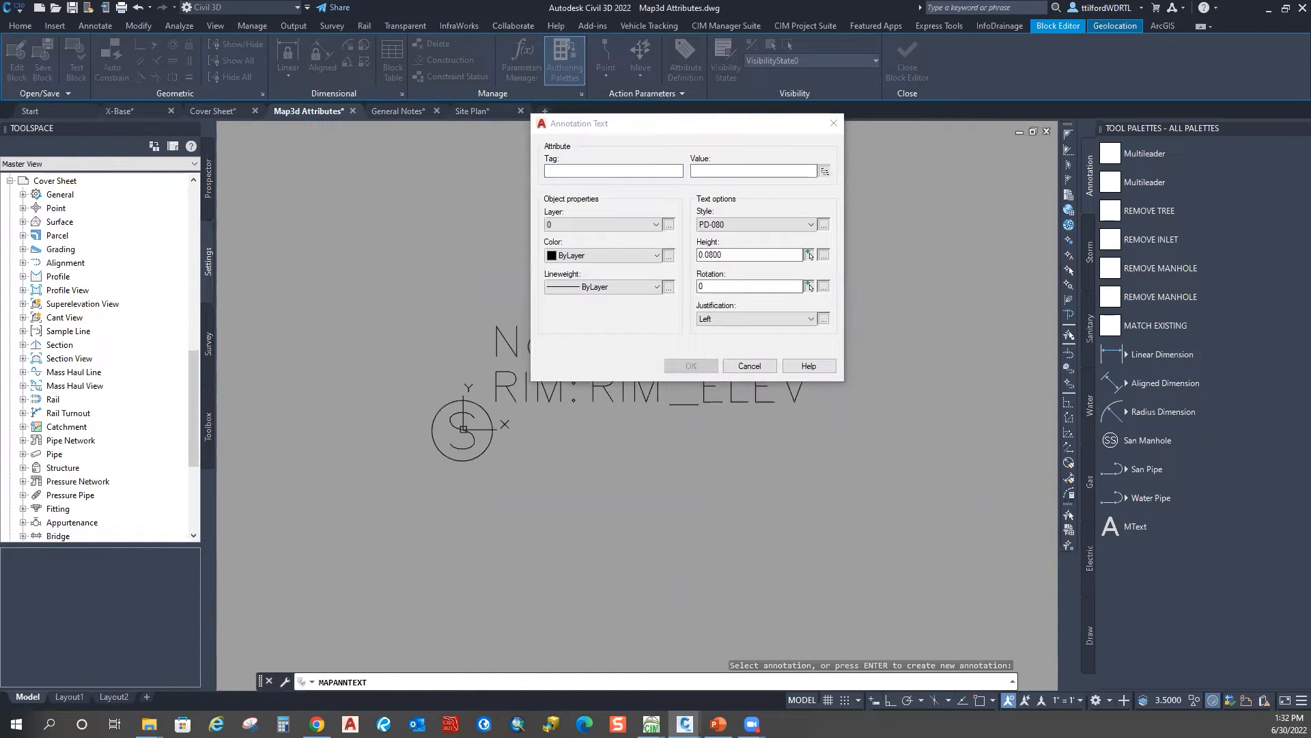
click(721, 180)
click(675, 181)
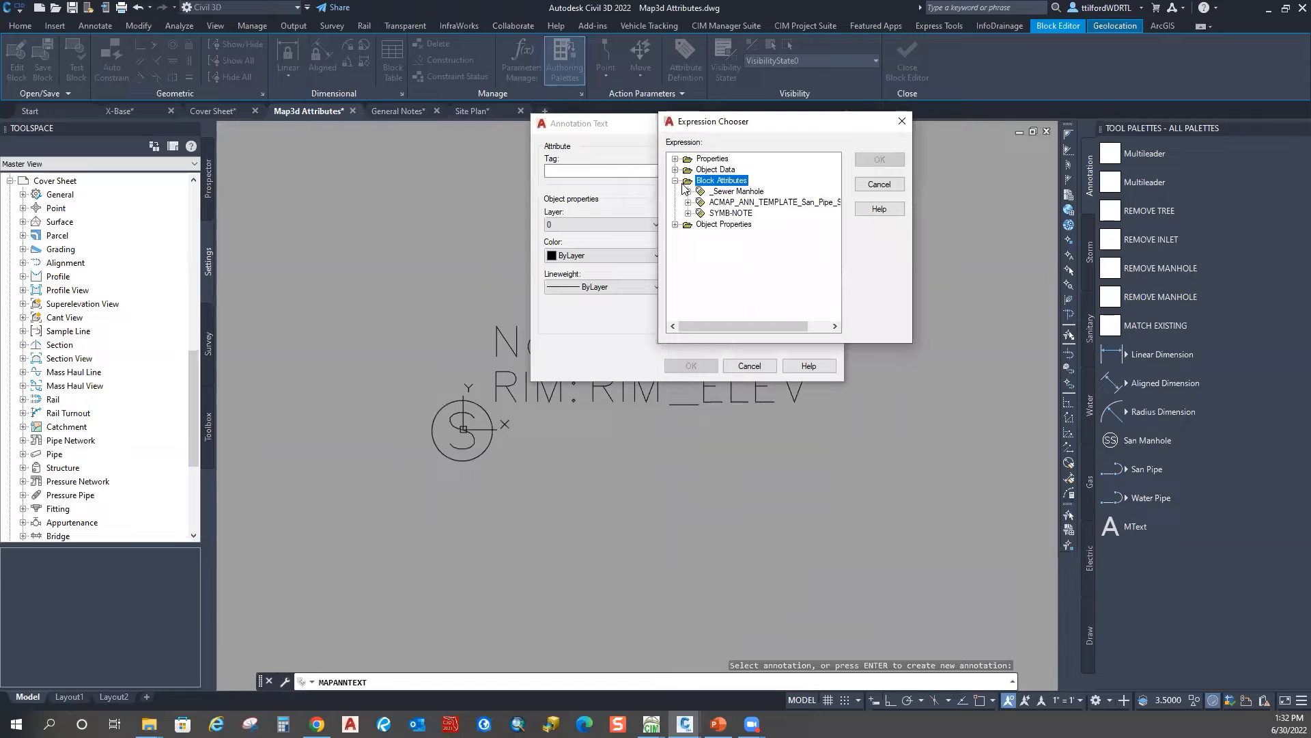
click(675, 181)
click(675, 169)
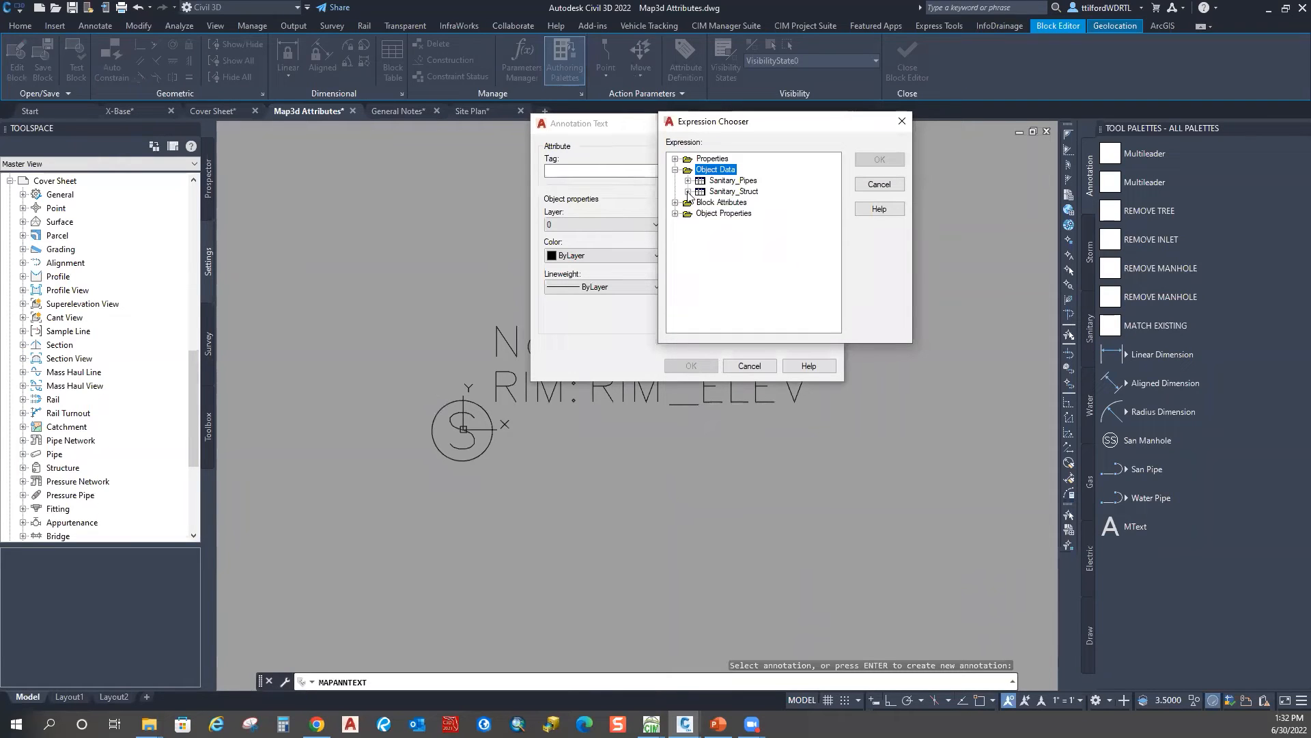
click(688, 192)
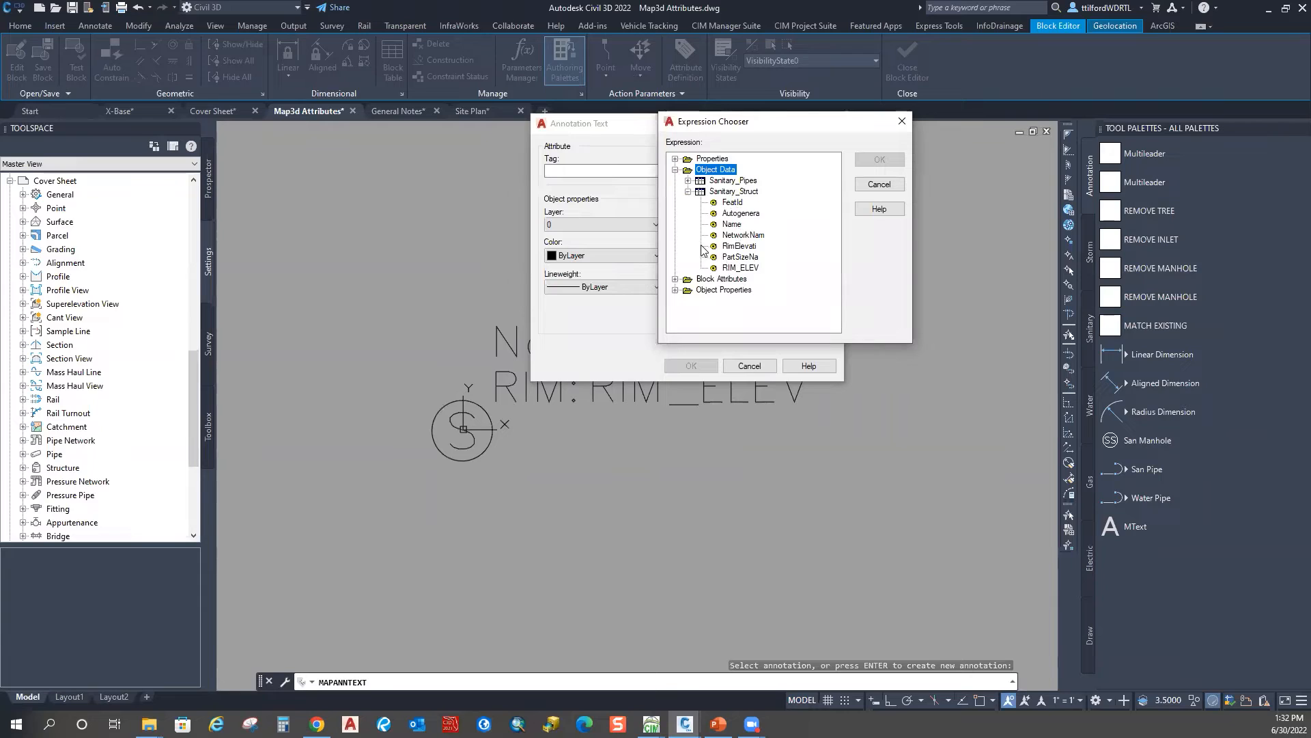
click(737, 269)
click(732, 246)
click(727, 237)
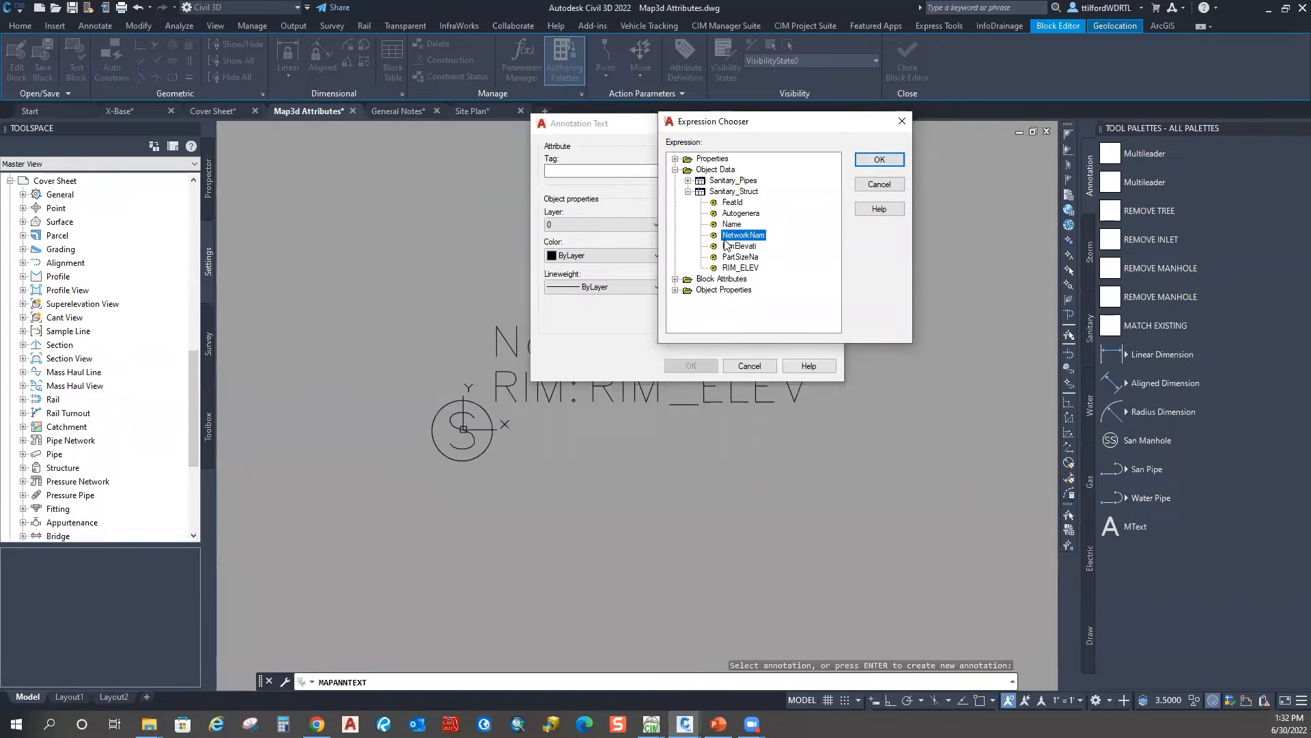
click(731, 203)
click(875, 159)
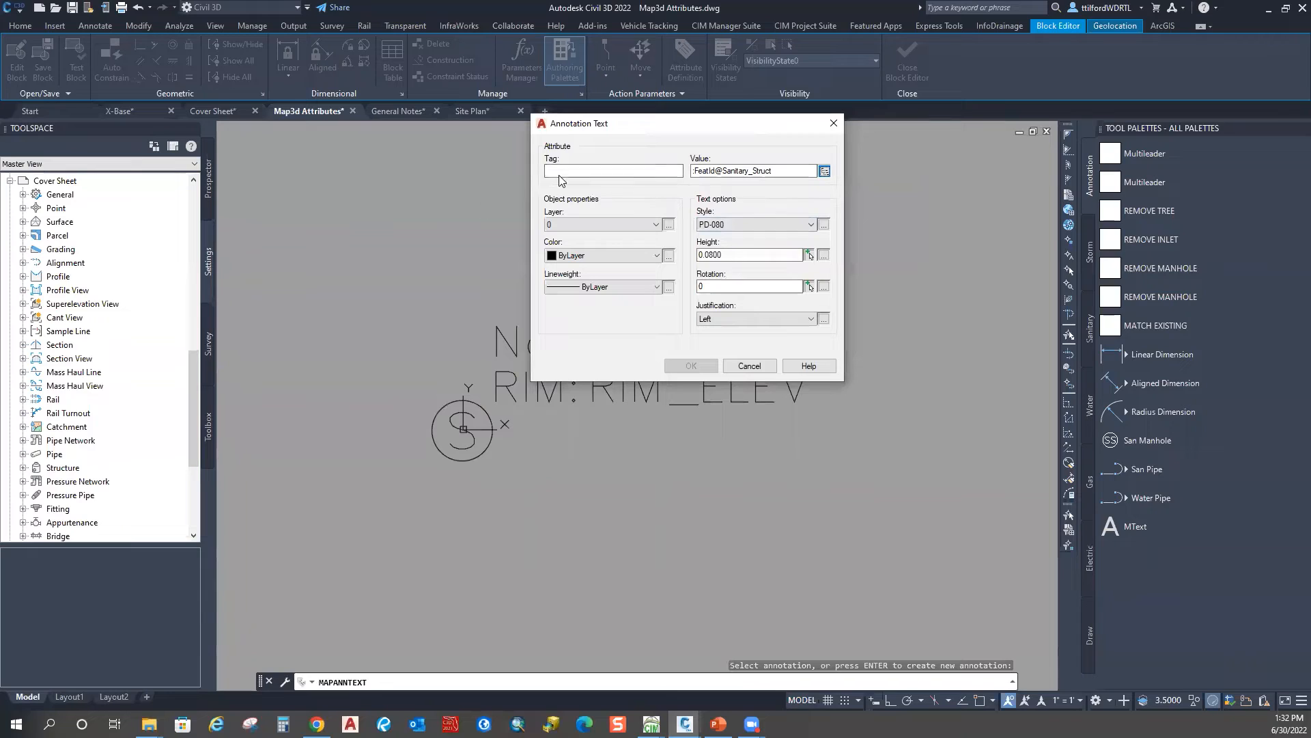
Step: Copy FeatId from the value into the annotation Tag field
drag(716, 171, 695, 172)
right_click(701, 173)
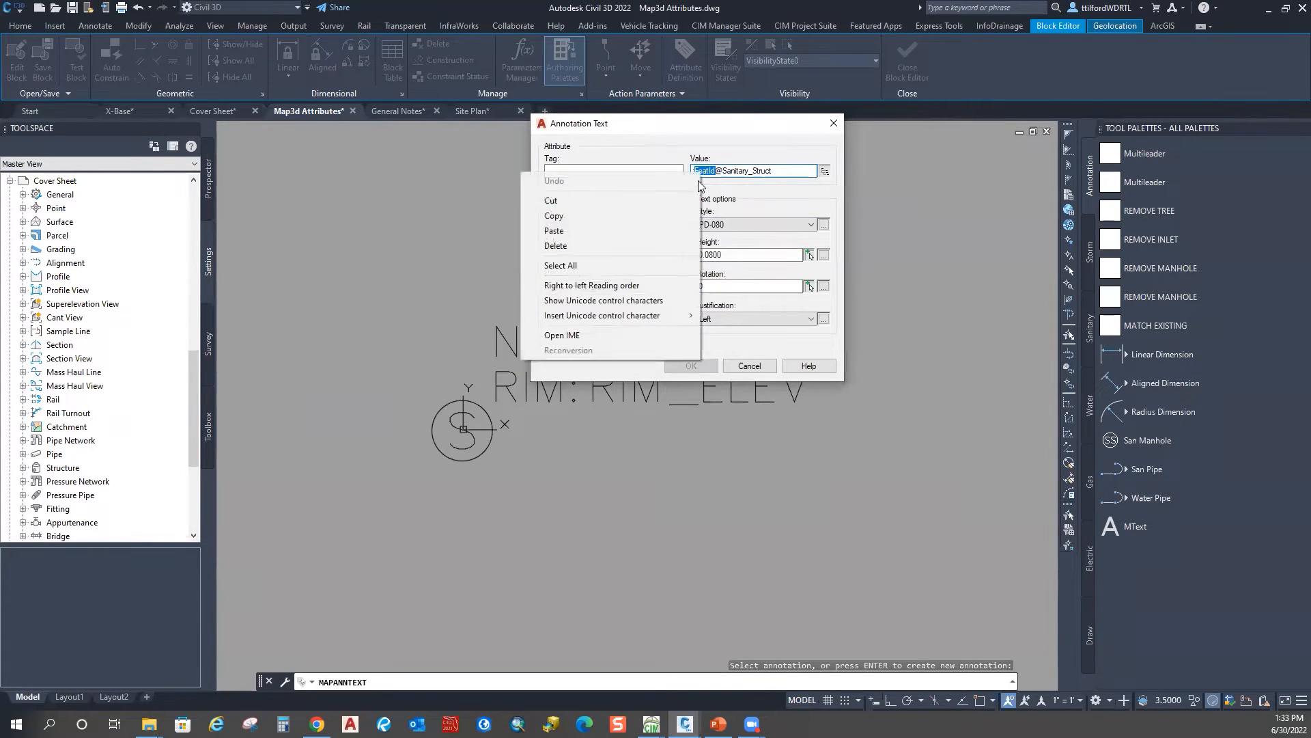
click(650, 210)
click(615, 175)
right_click(615, 174)
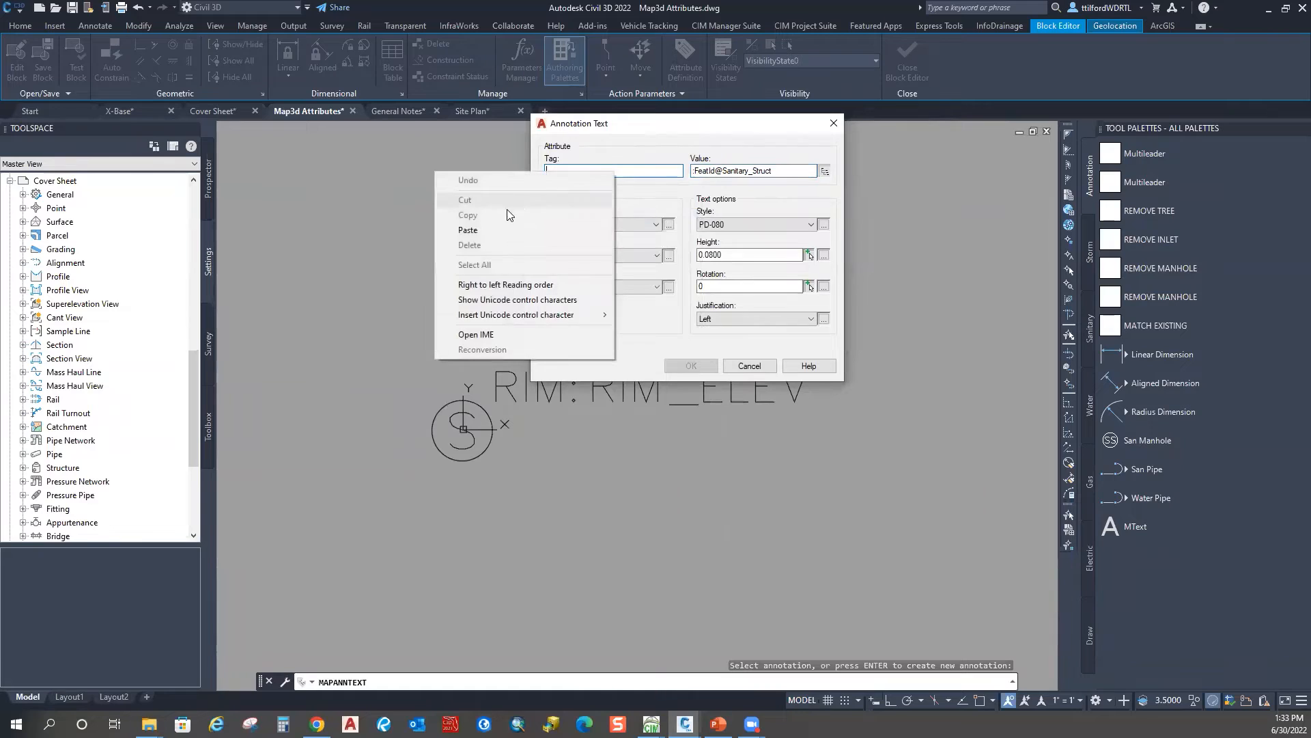
click(483, 226)
Step: Set the annotation text height to 3, keep layer 0, and confirm
double_click(748, 255)
text(3)
key(Tab)
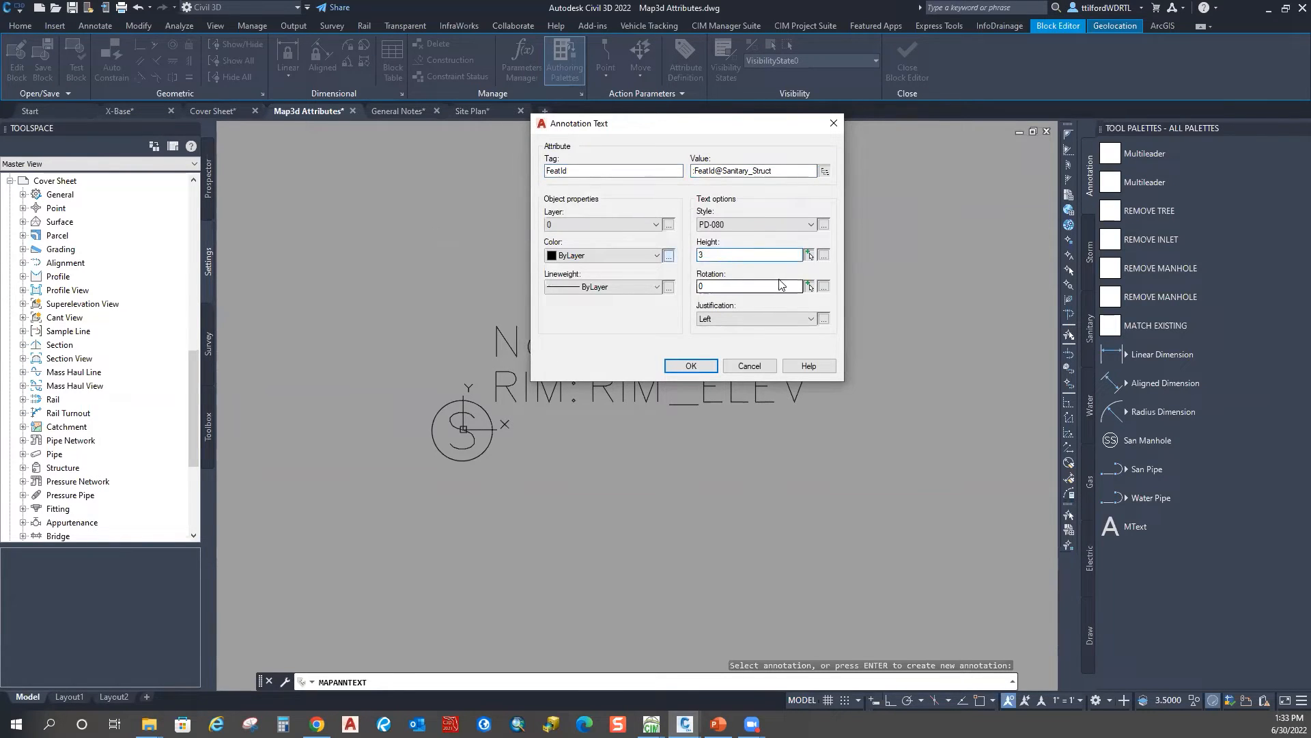
click(604, 224)
click(603, 224)
click(604, 224)
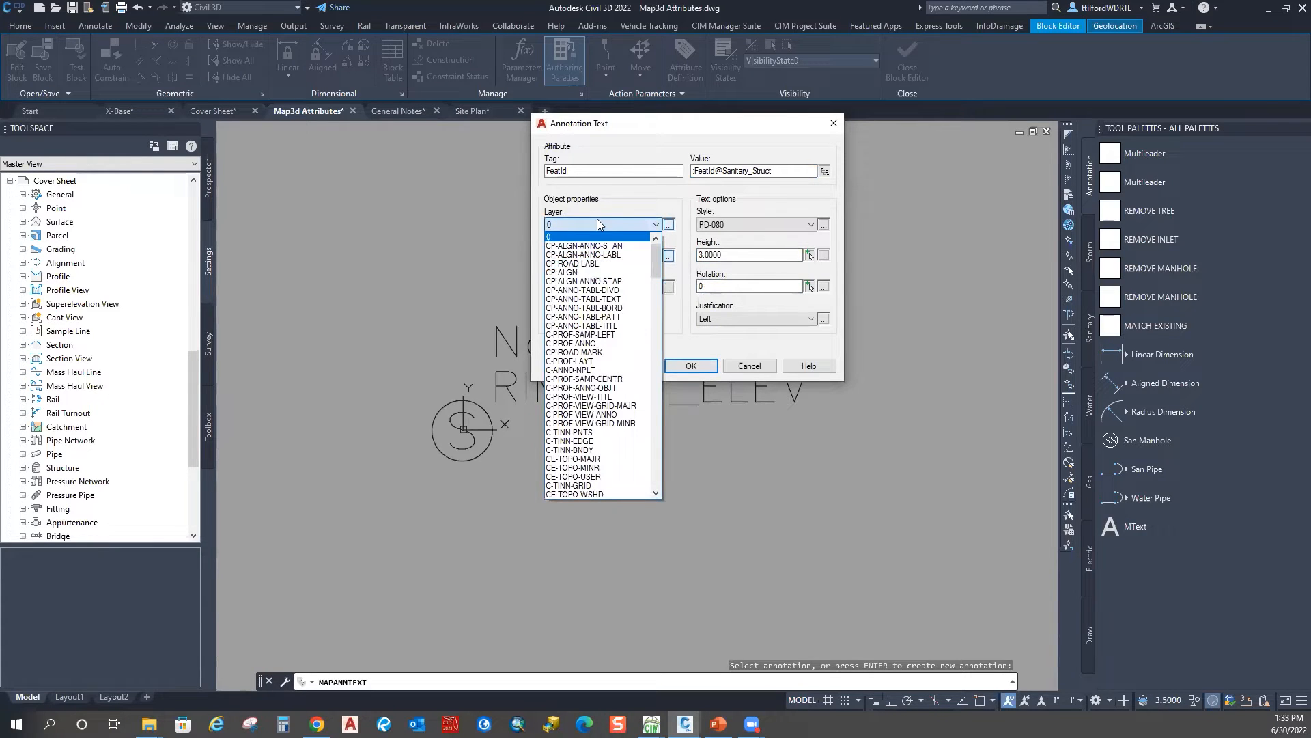
click(596, 223)
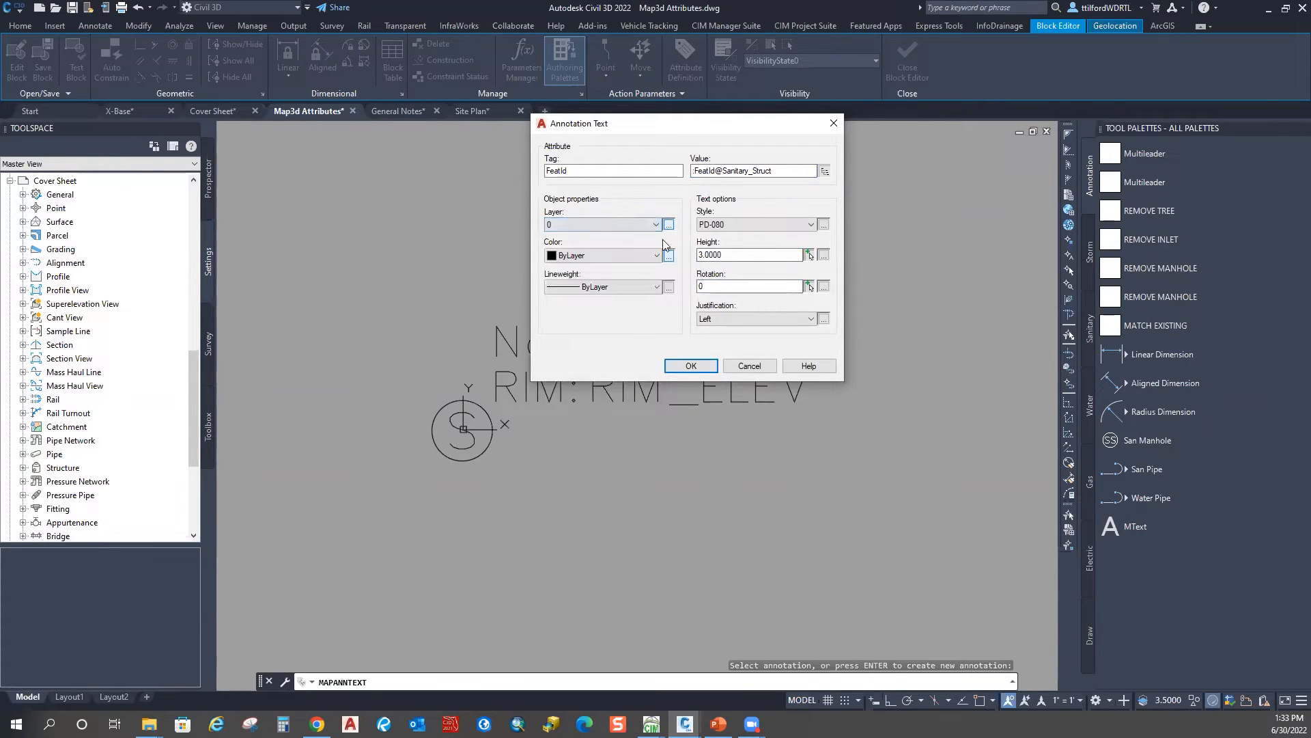
click(691, 365)
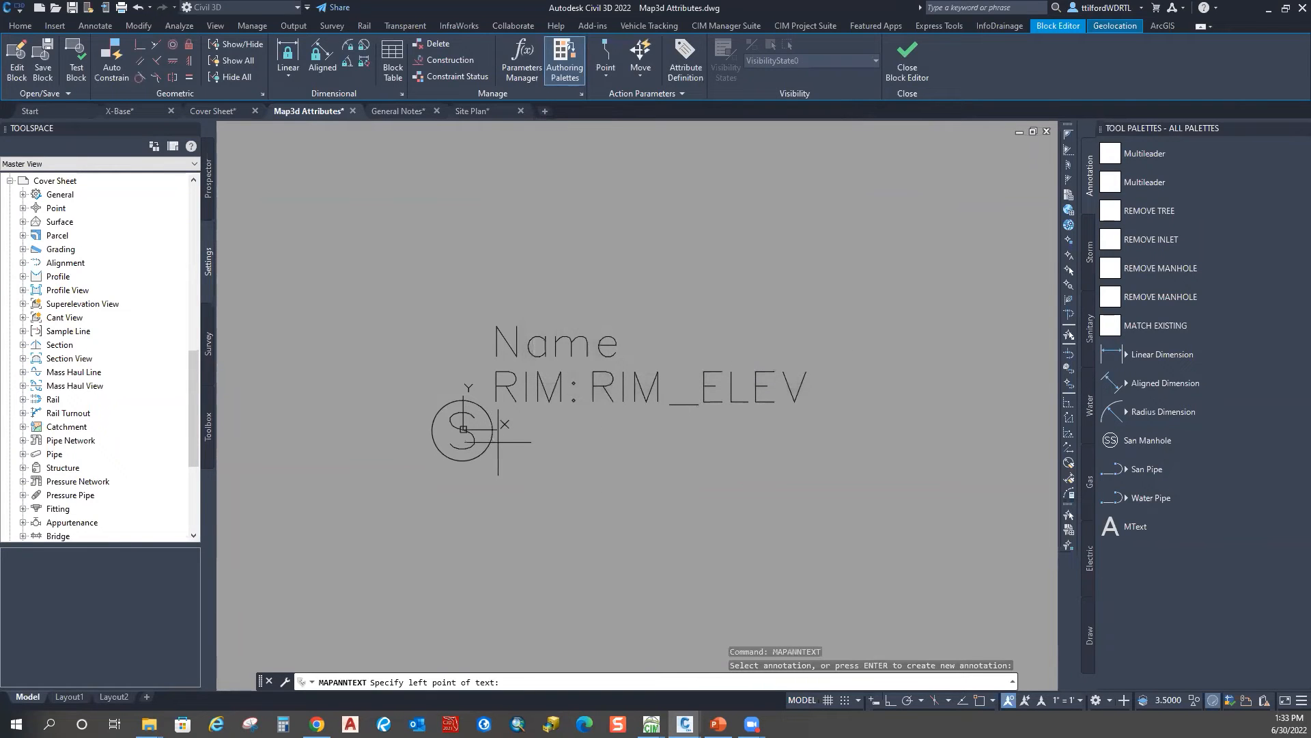
Step: Place the FeatId text below the RIM: RIM_ELEV line in the block
click(498, 426)
key(Escape)
key(Escape)
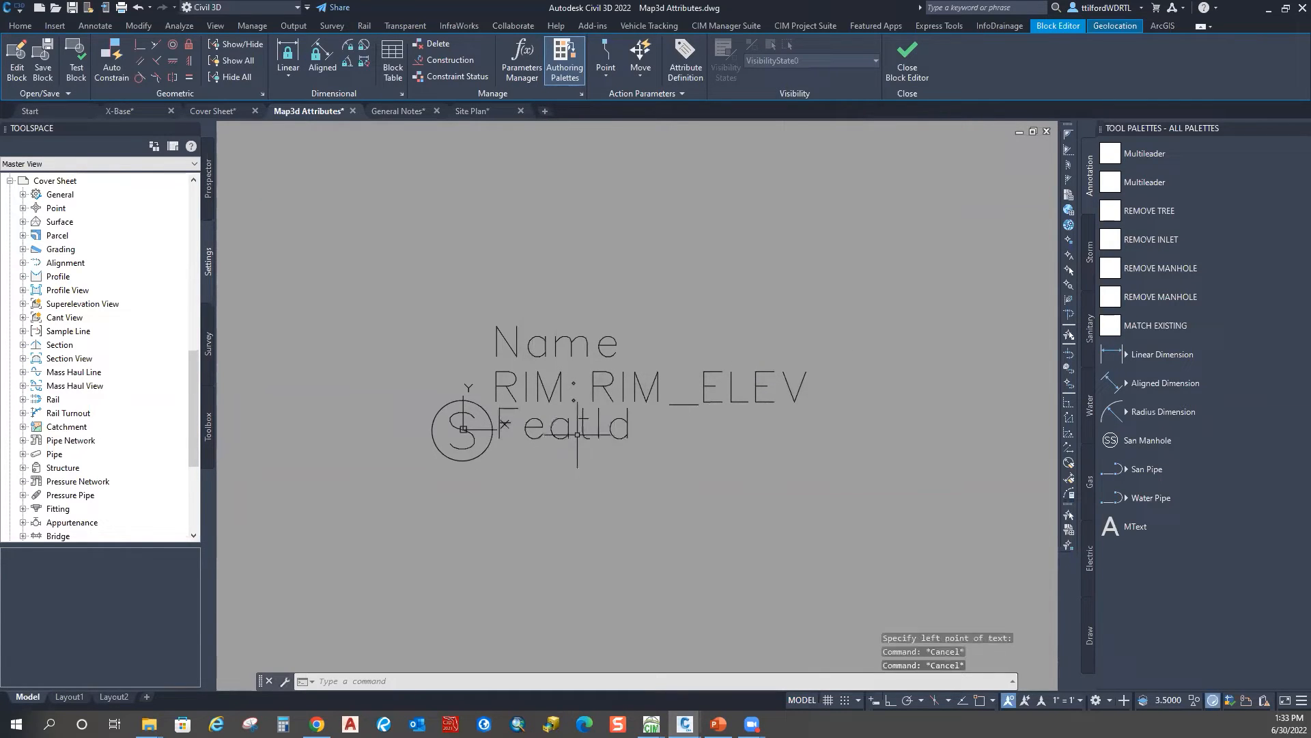
text(M)
key(Return)
click(584, 437)
key(Return)
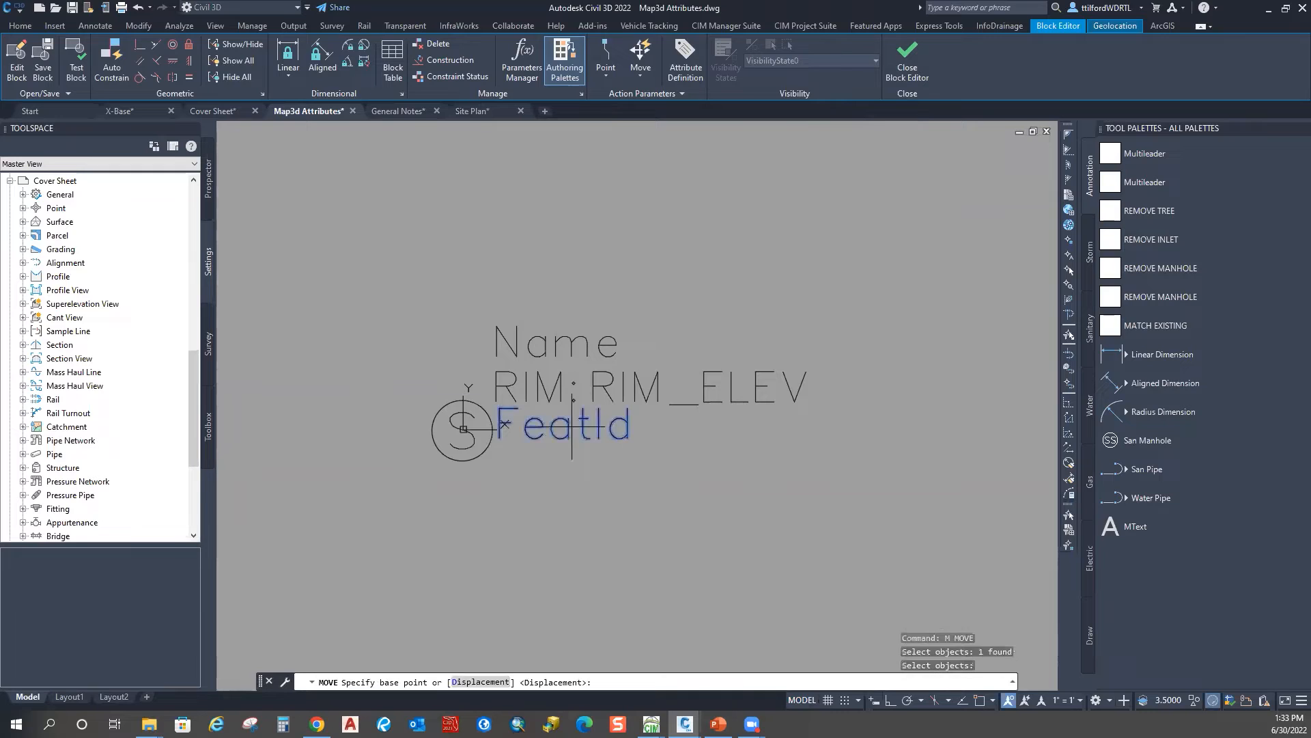
click(581, 418)
key(Escape)
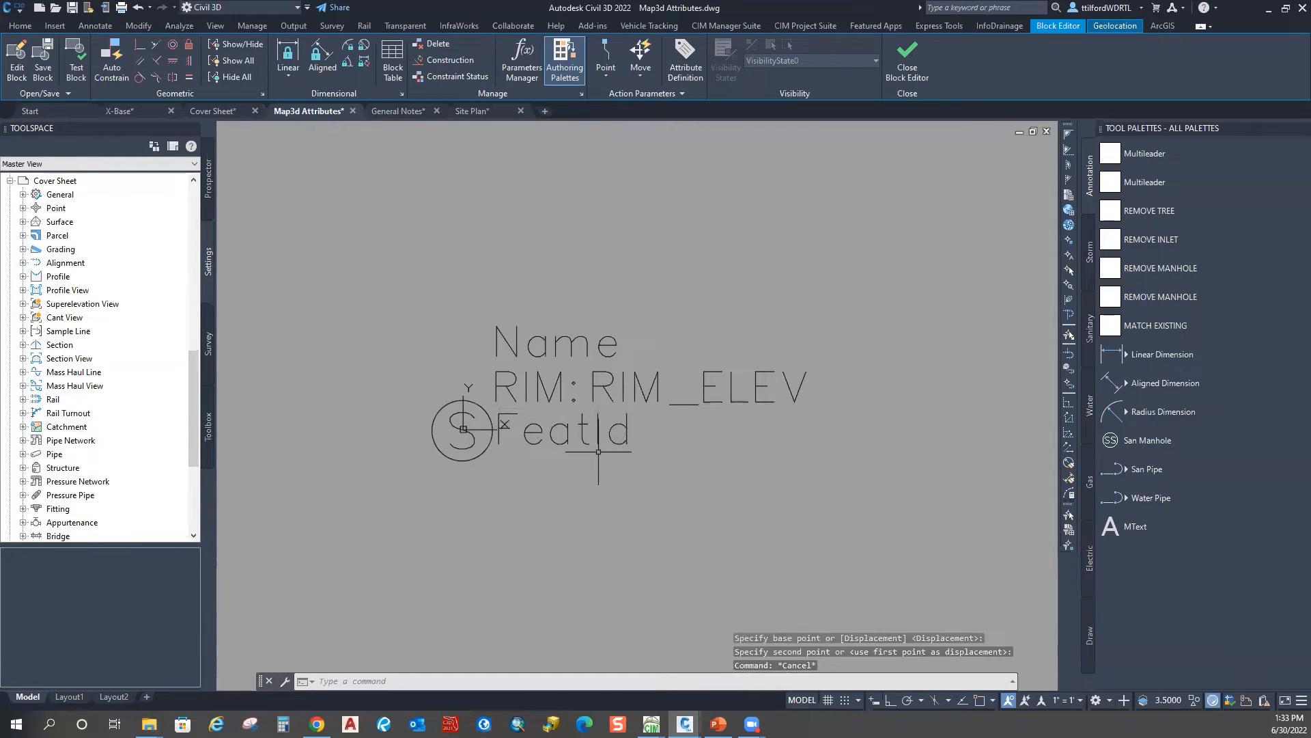
Step: Close the Block Editor, saving the changes to Sewer Manhole
click(907, 58)
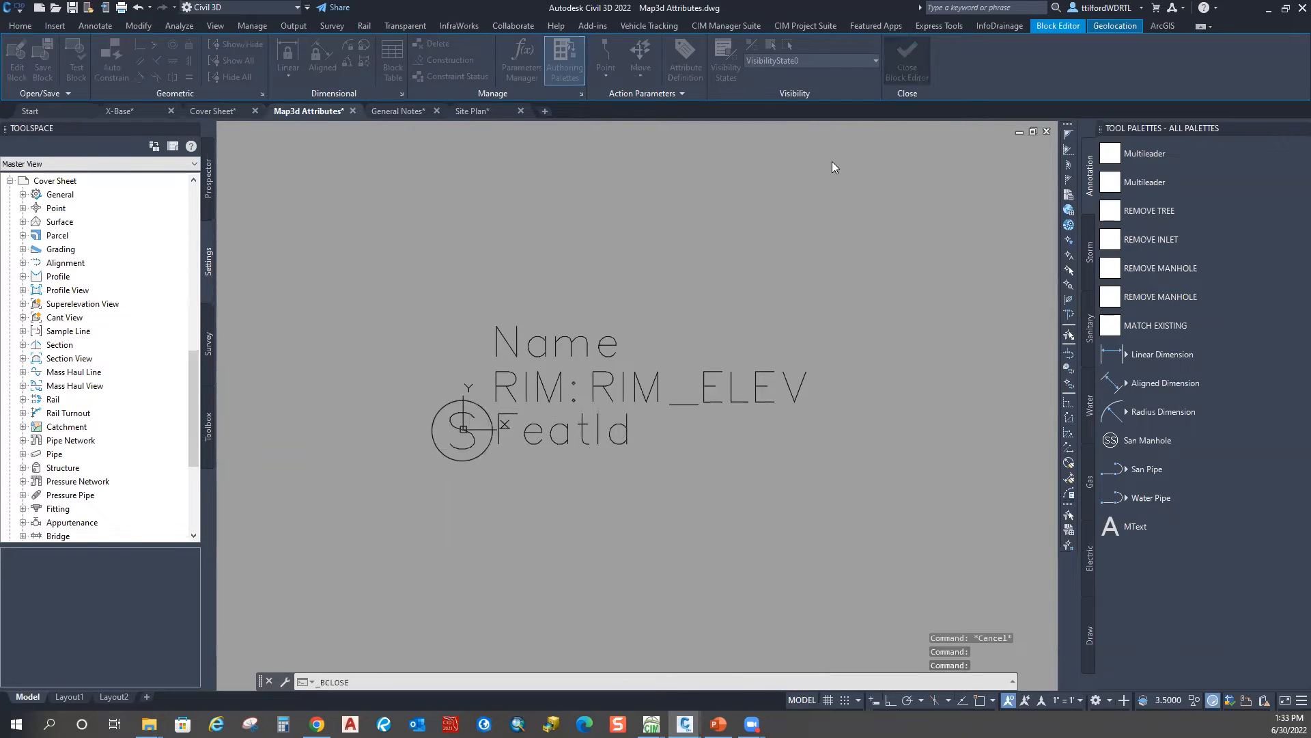
click(675, 332)
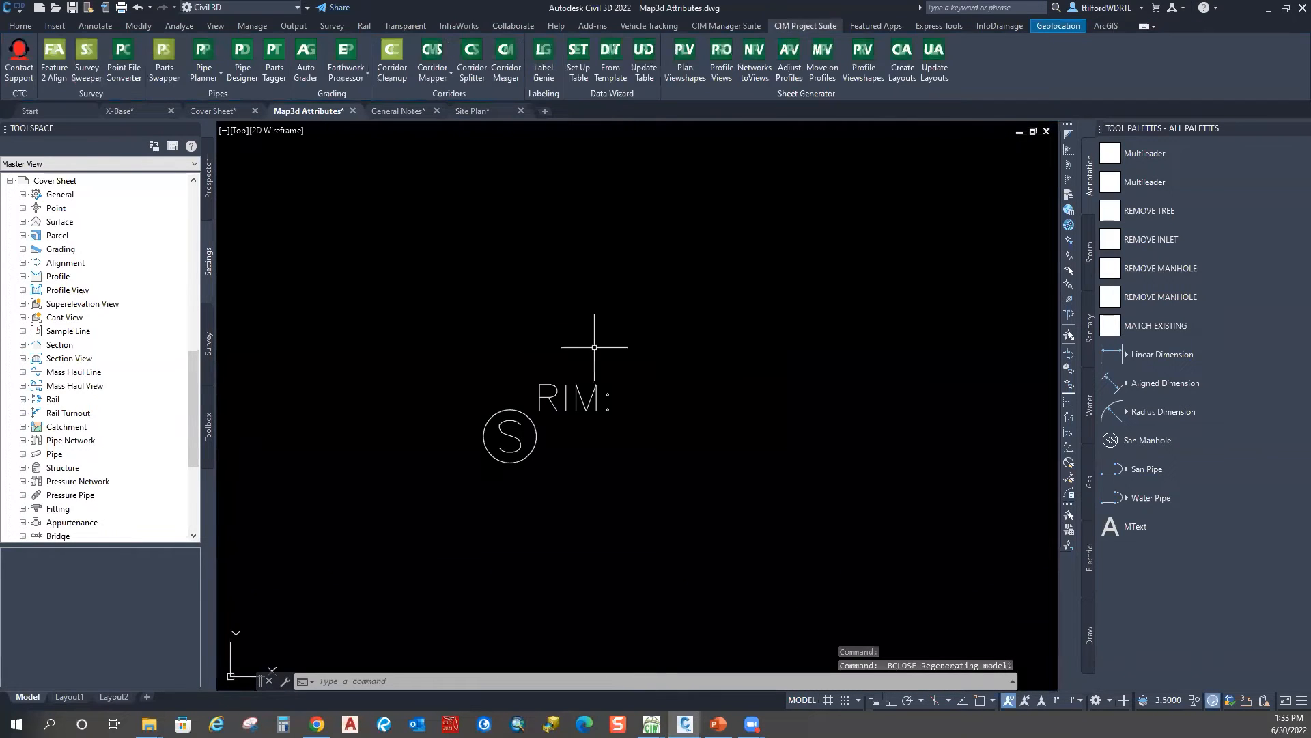
scroll(592, 342, up, 6)
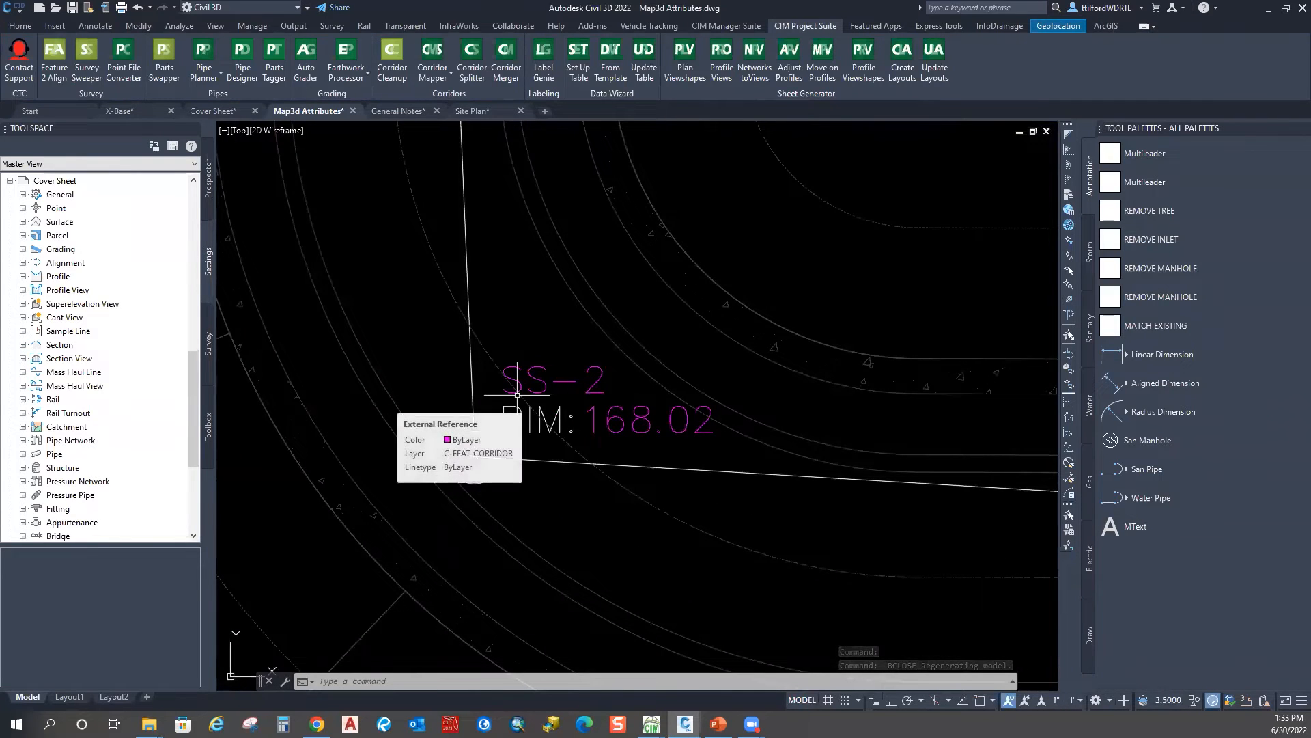
Step: Window-select and erase the 56 sanitary objects over the subdivision, then start MAPIMPORT
scroll(517, 395, down, 8)
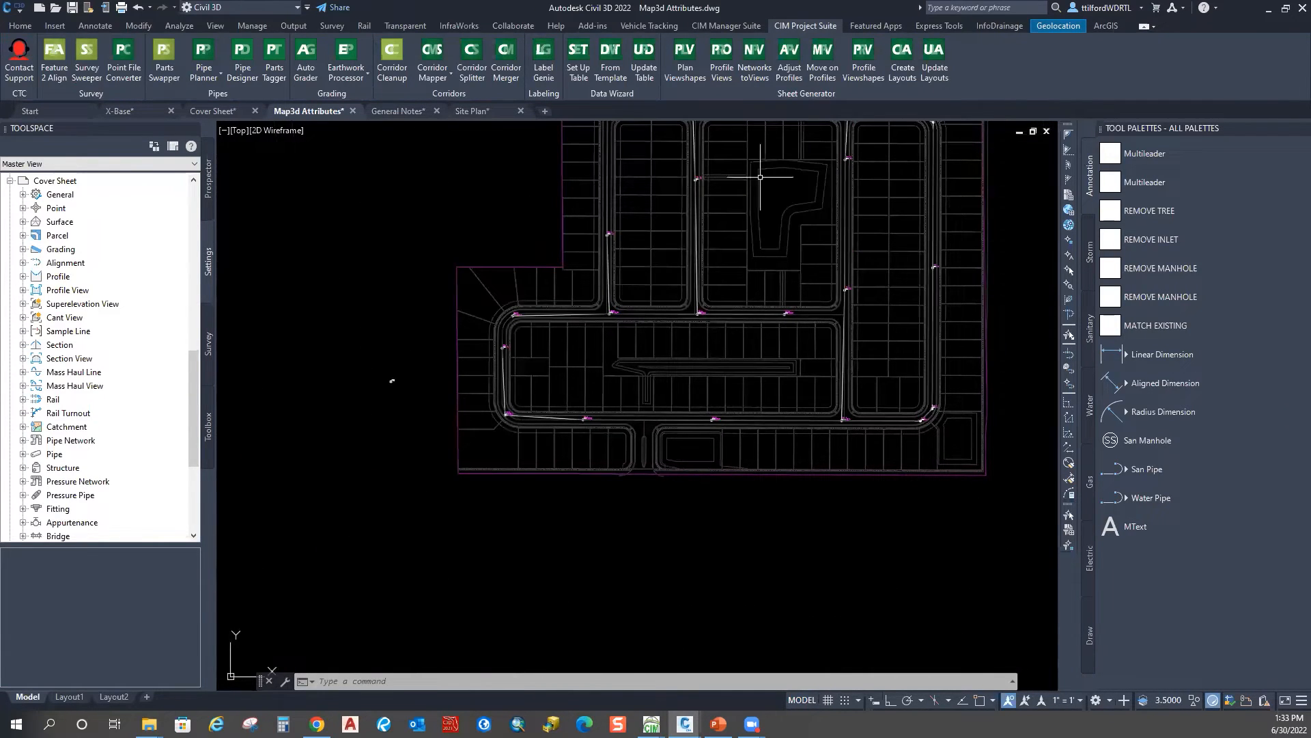
scroll(516, 317, up, 8)
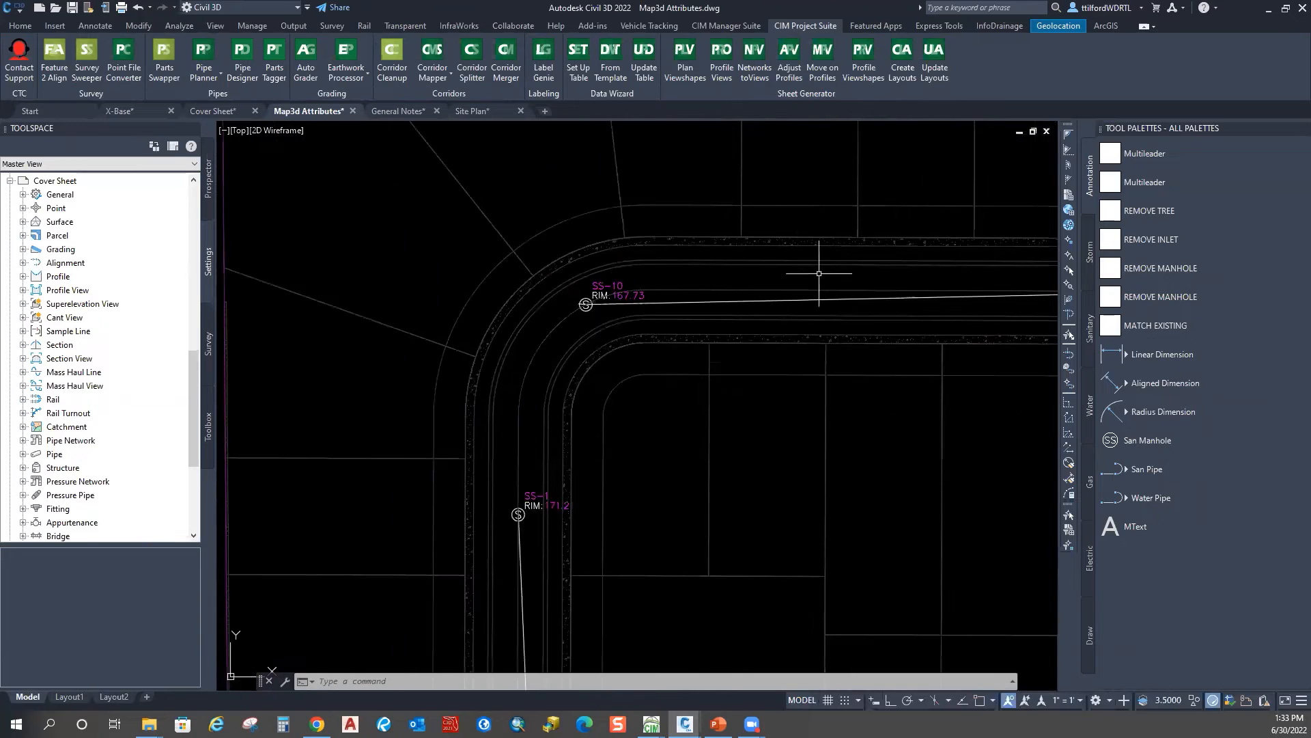
scroll(605, 295, down, 8)
text(e)
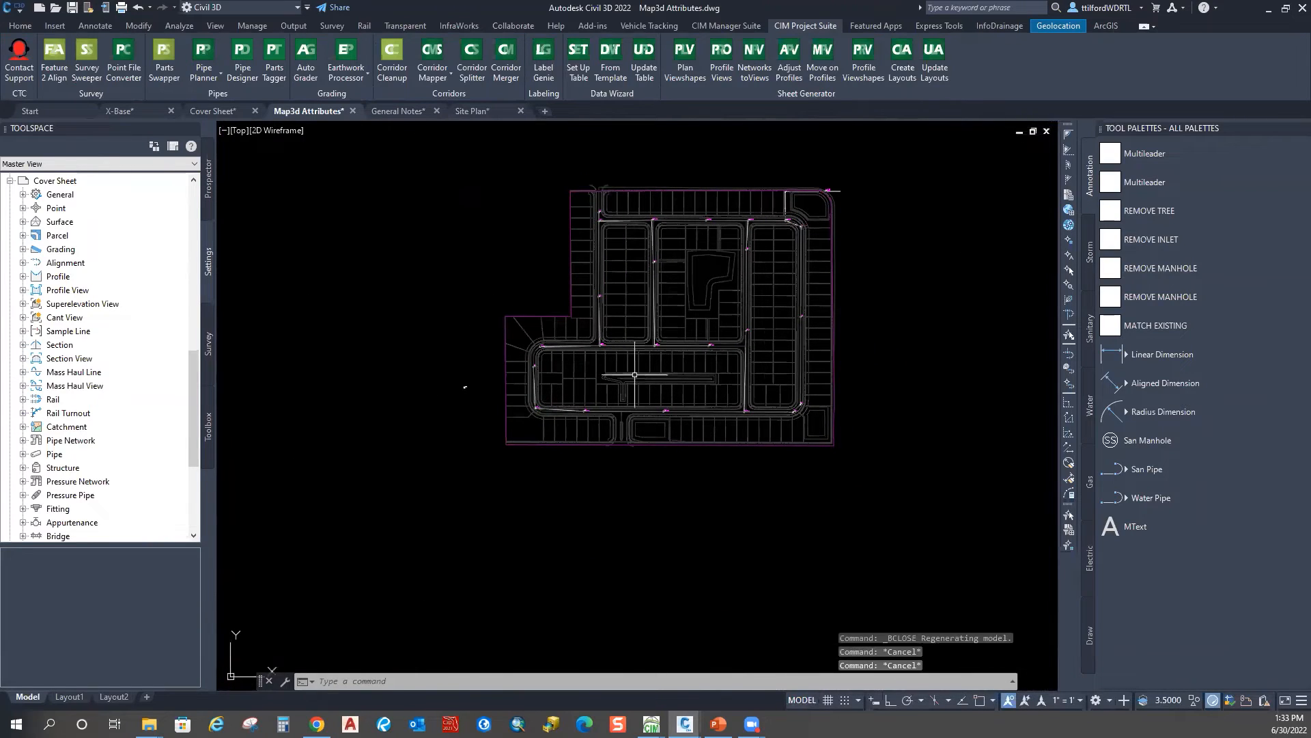
key(Return)
scroll(582, 422, up, 4)
click(407, 530)
scroll(519, 433, down, 4)
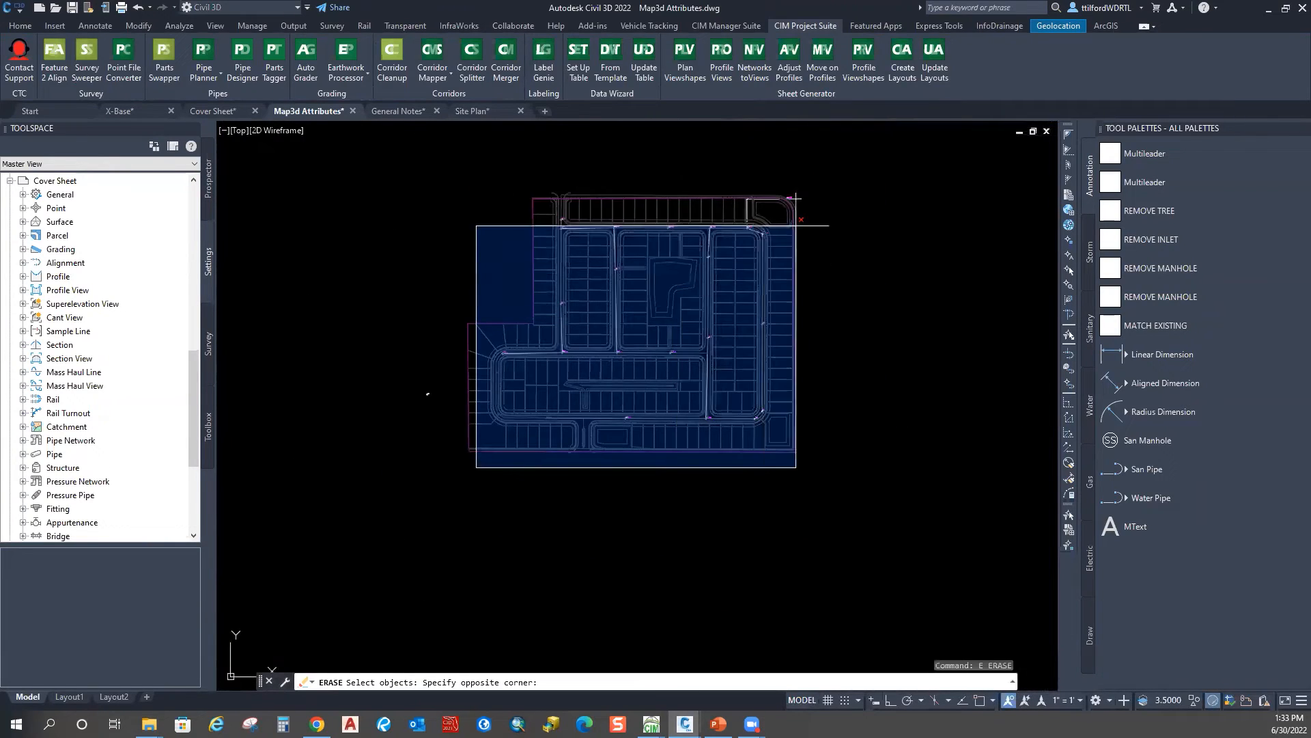
click(846, 158)
key(Escape)
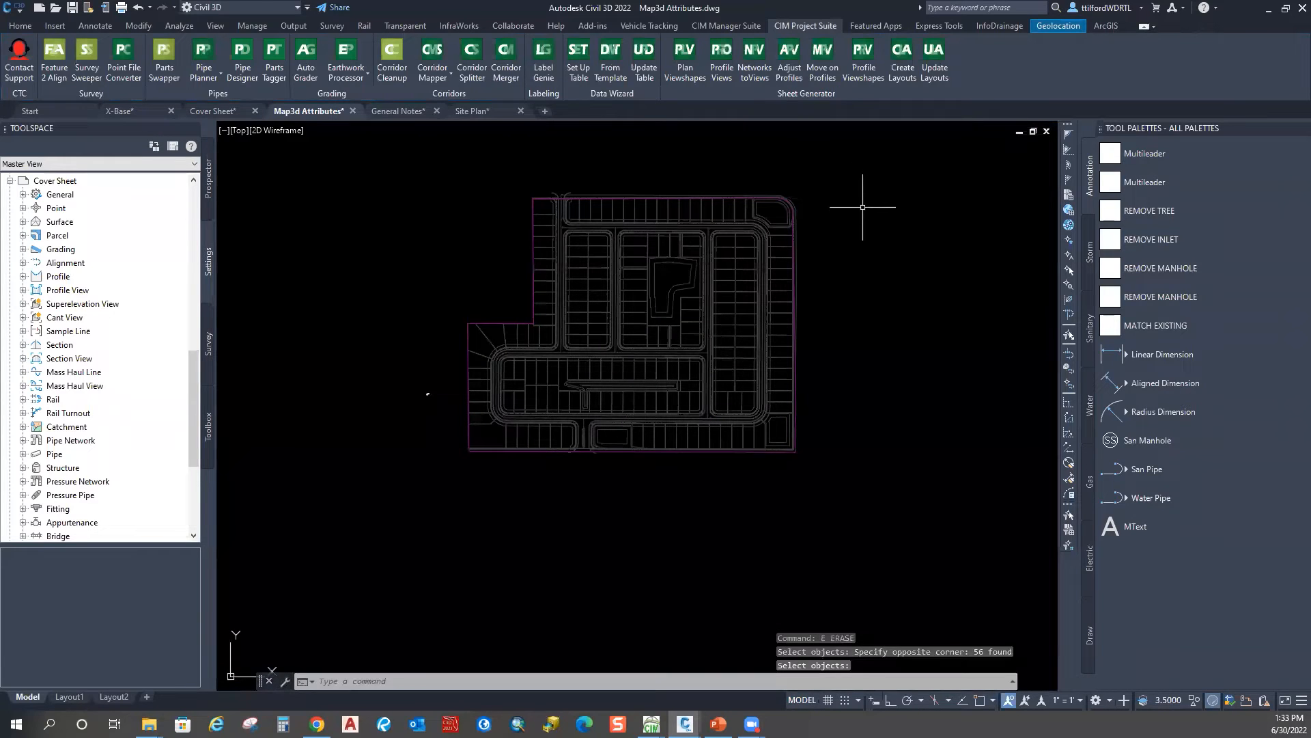
key(Escape)
text(MAP)
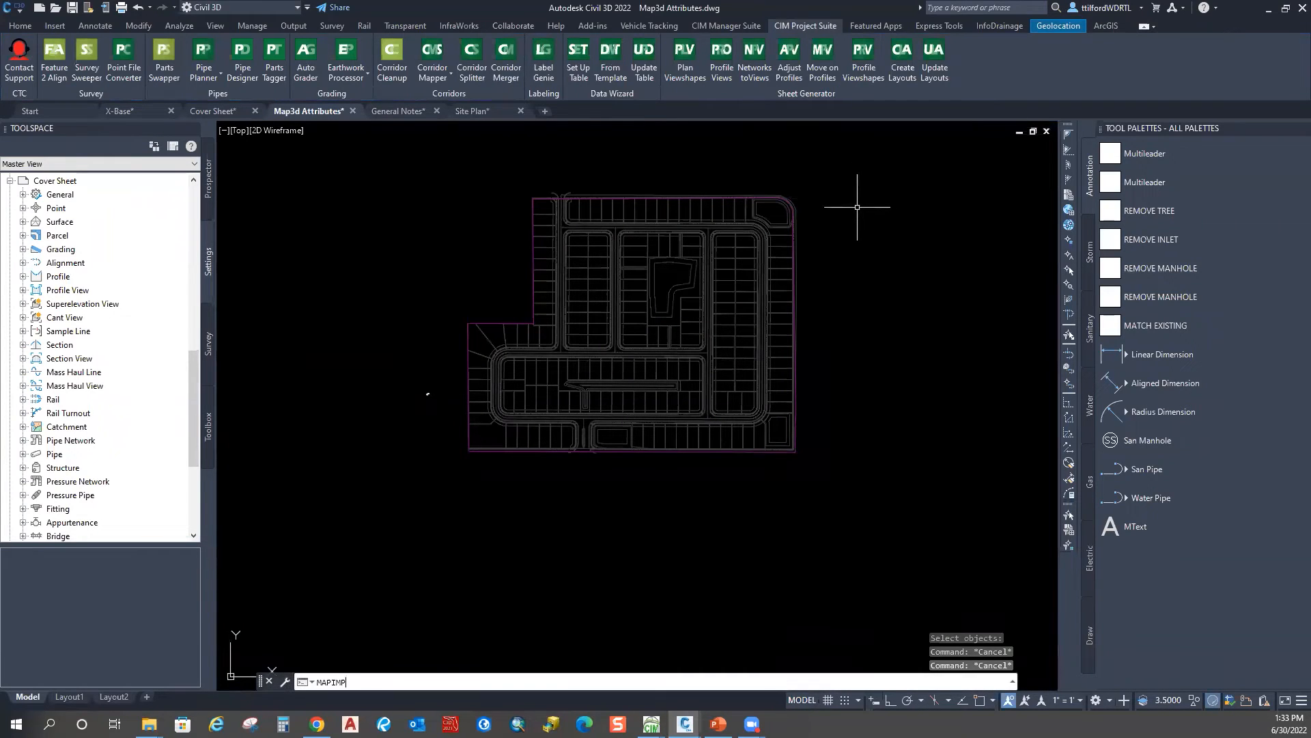
text(IMP)
key(Return)
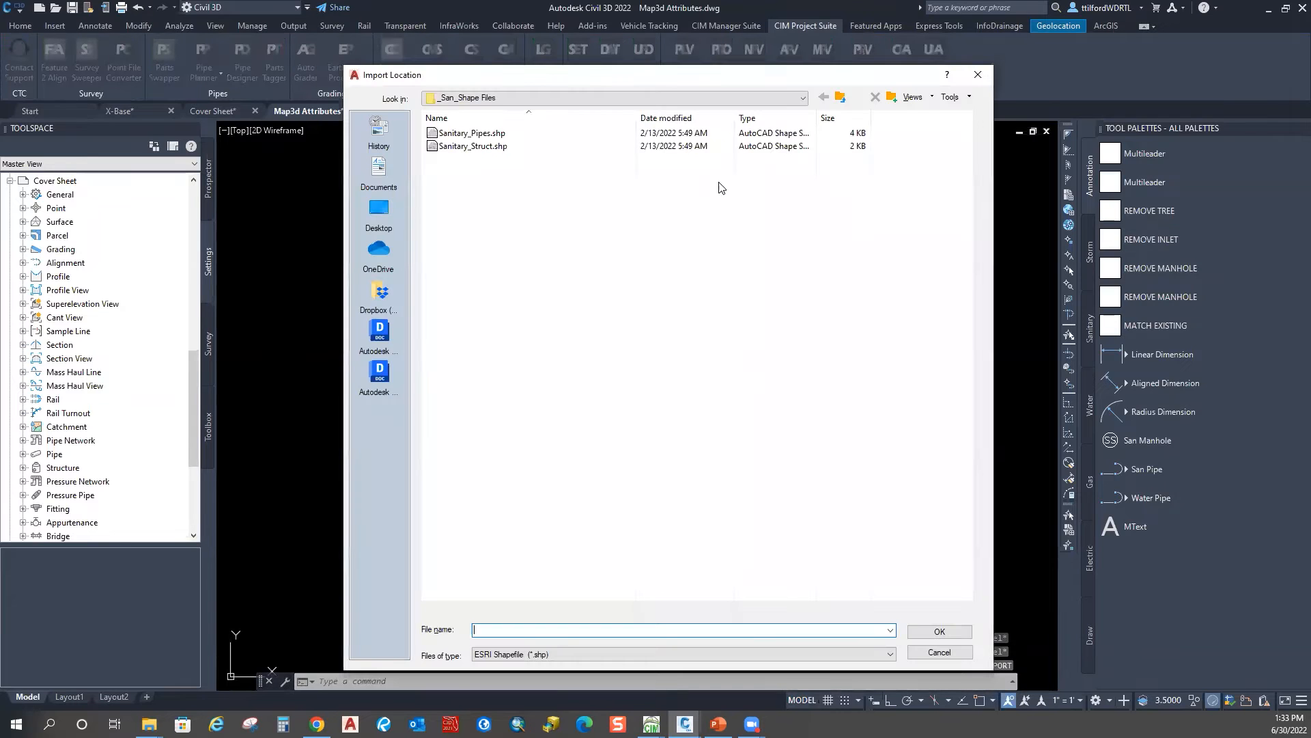
Step: Select Sanitary_Pipes.shp and Sanitary_Struct.shp, and set Sanitary_Pipes to create object data
click(464, 133)
shift+click(448, 147)
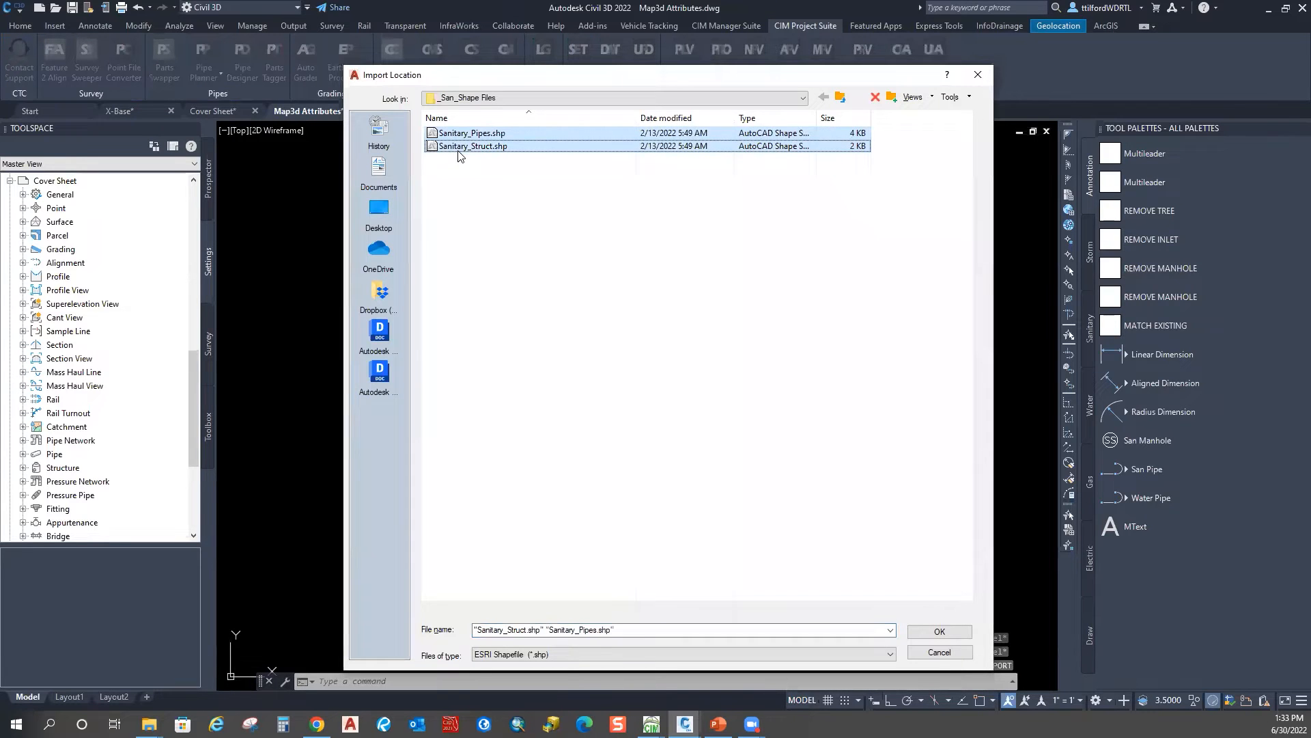
click(940, 631)
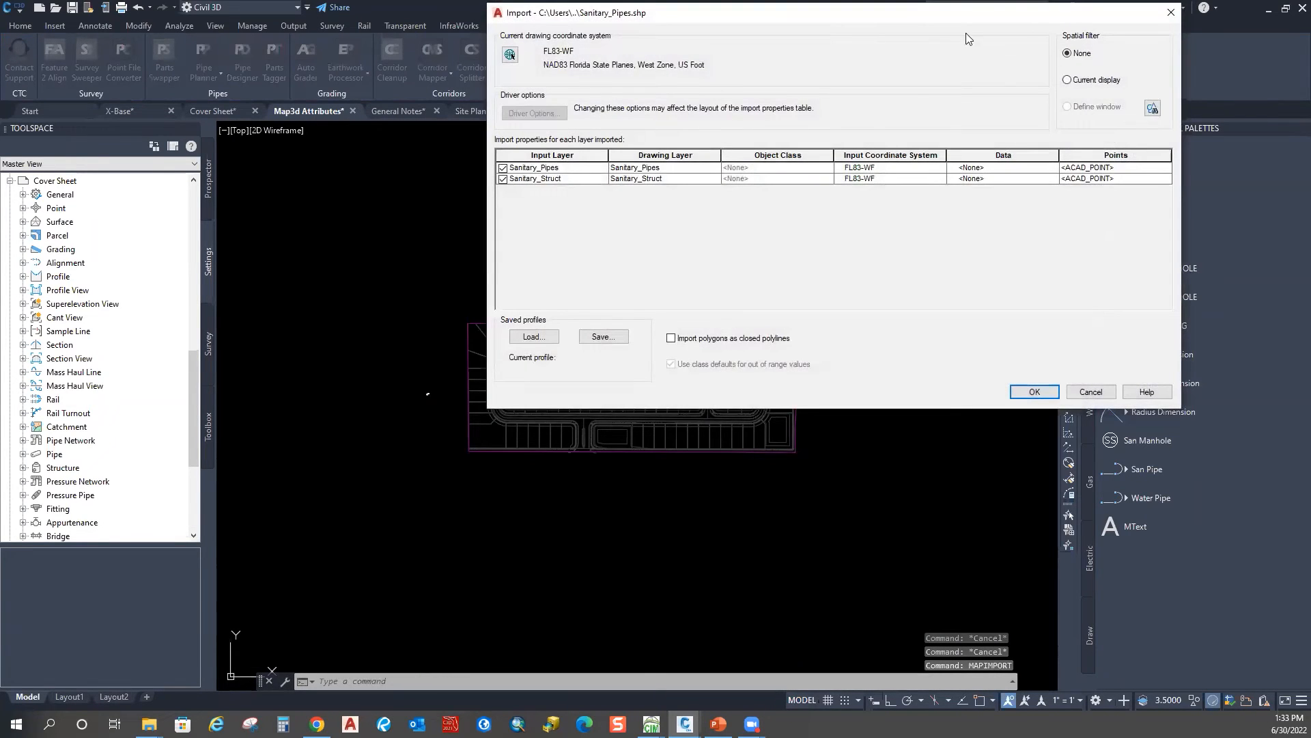
click(1002, 168)
click(1053, 168)
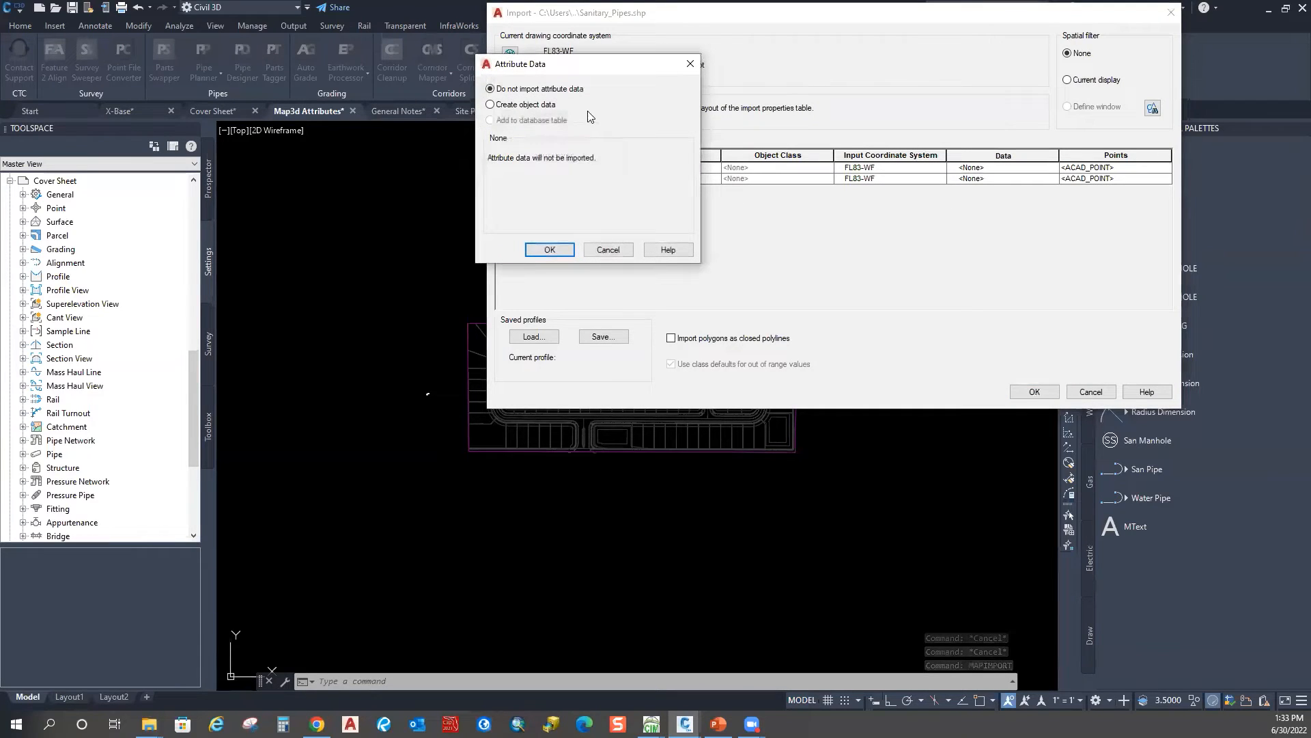
click(525, 105)
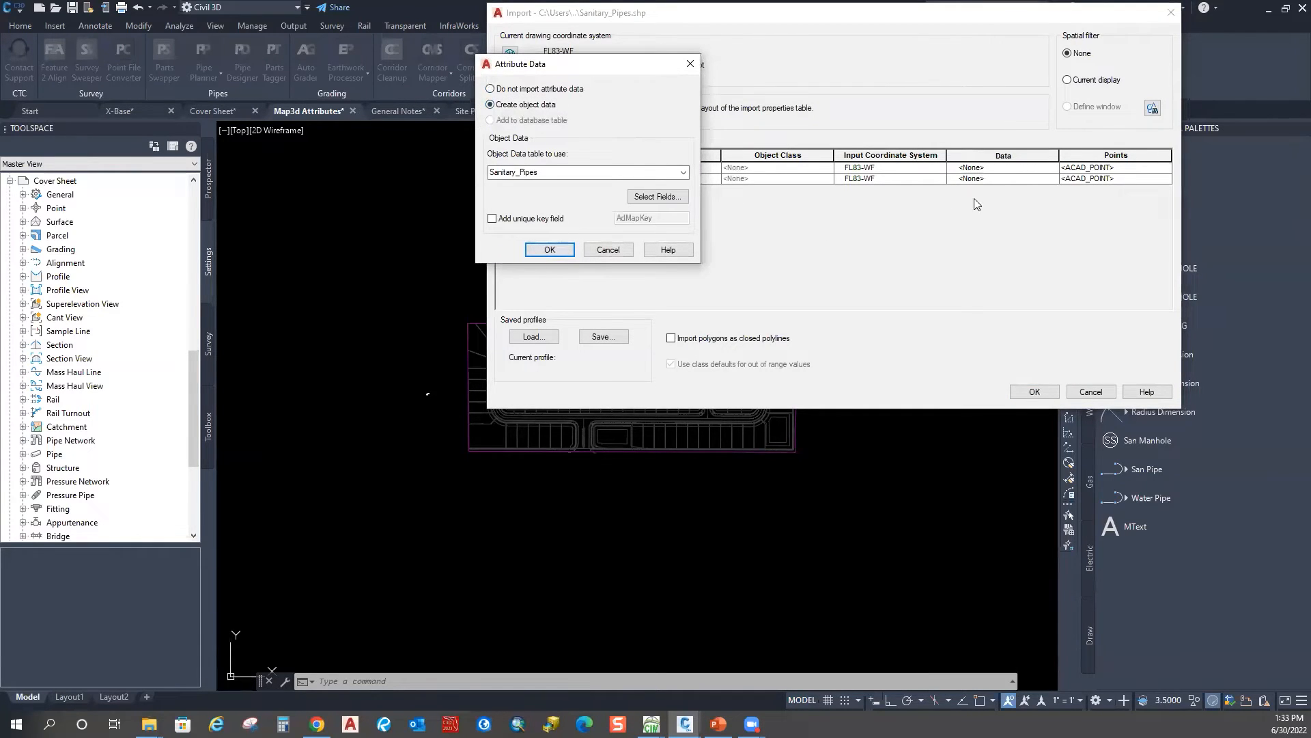
click(550, 249)
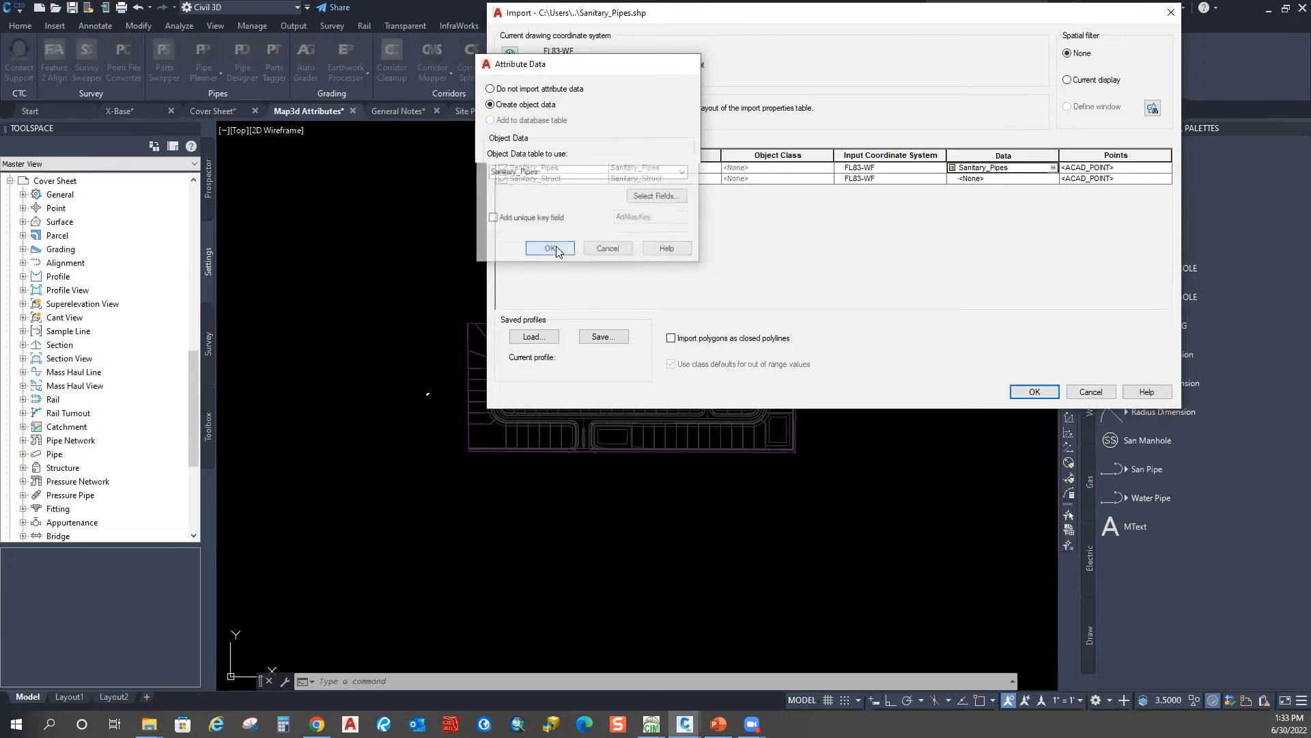
Step: Set Sanitary_Struct to create object data from its attributes
click(1059, 178)
click(997, 130)
click(995, 181)
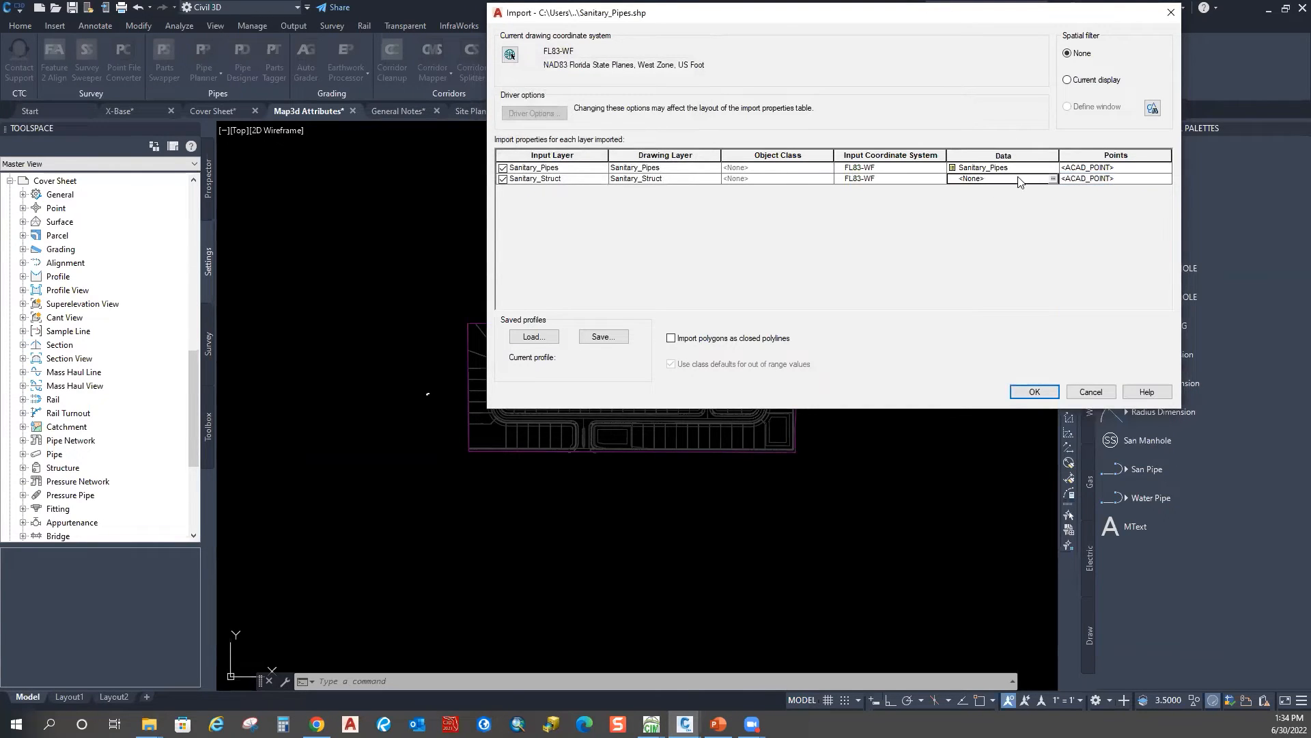
click(1053, 178)
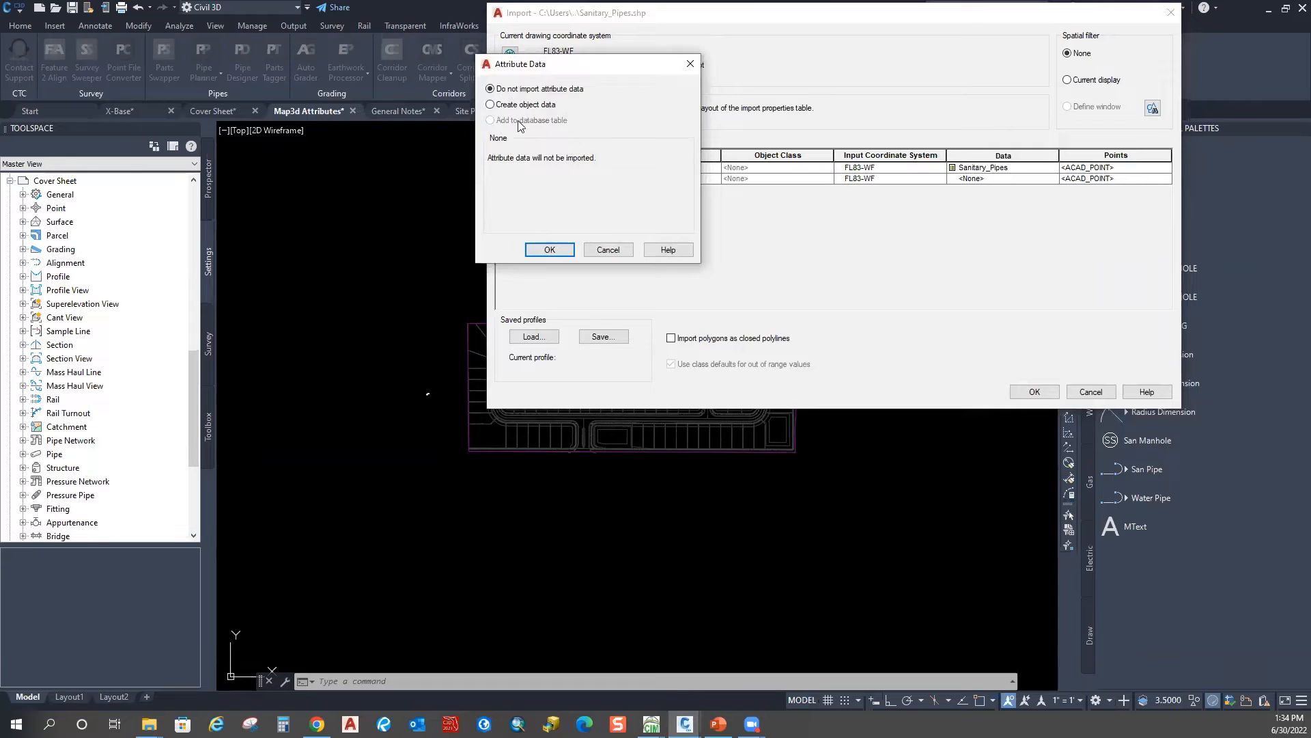
click(524, 104)
click(661, 197)
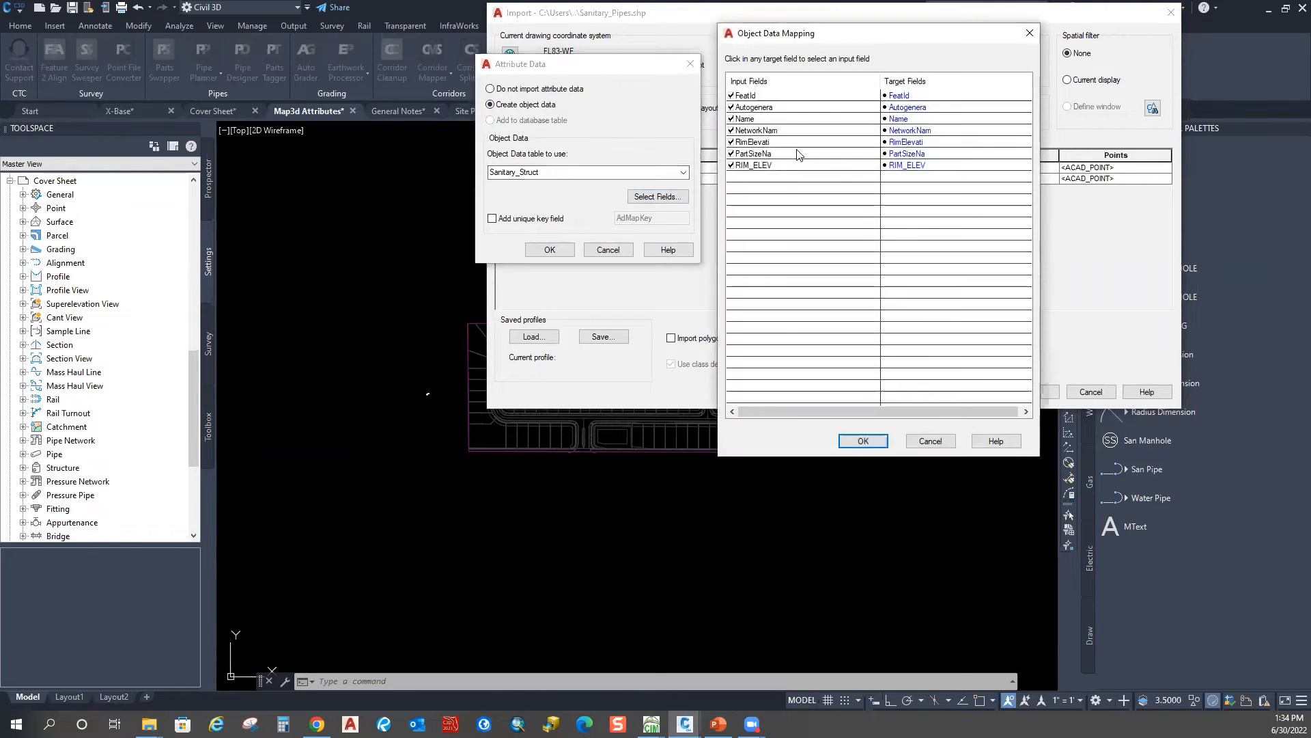
click(1029, 31)
click(550, 249)
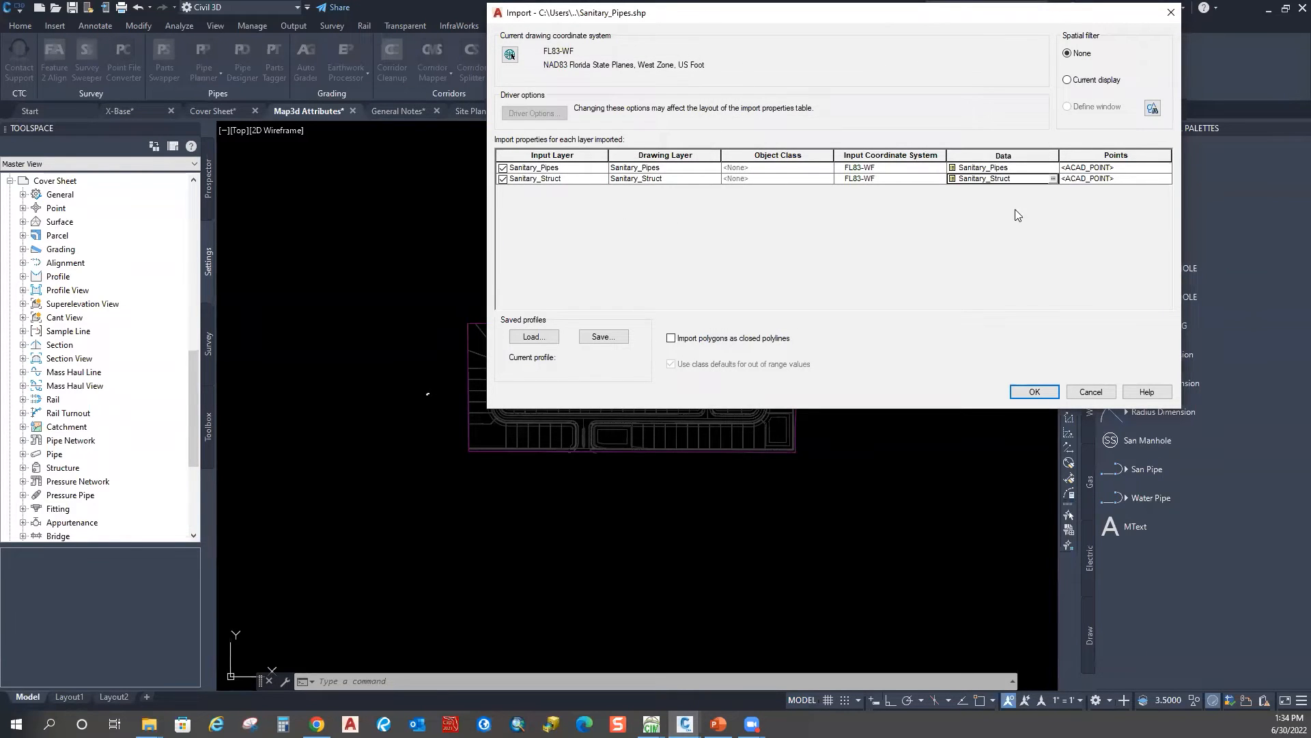
Step: Draw Sanitary_Struct points as _Sewer Manhole blocks and run the import, then select a manhole
click(1110, 179)
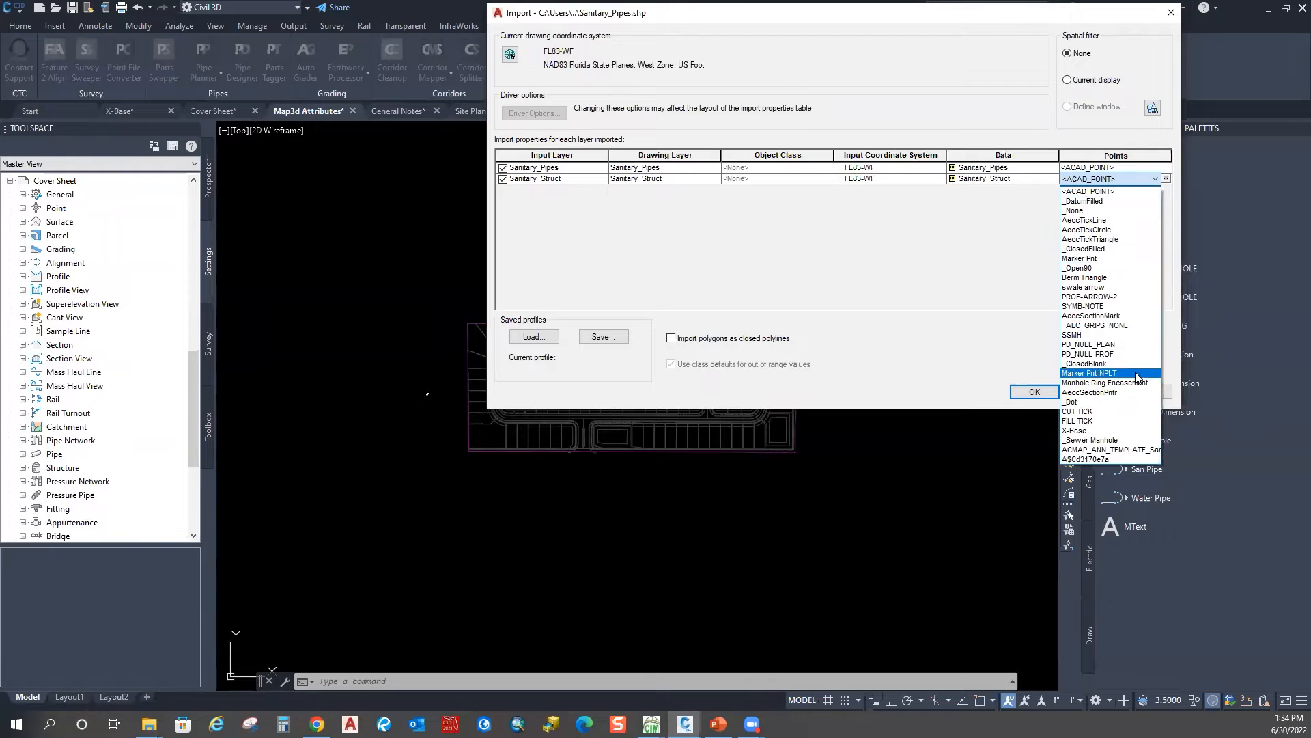
click(1093, 439)
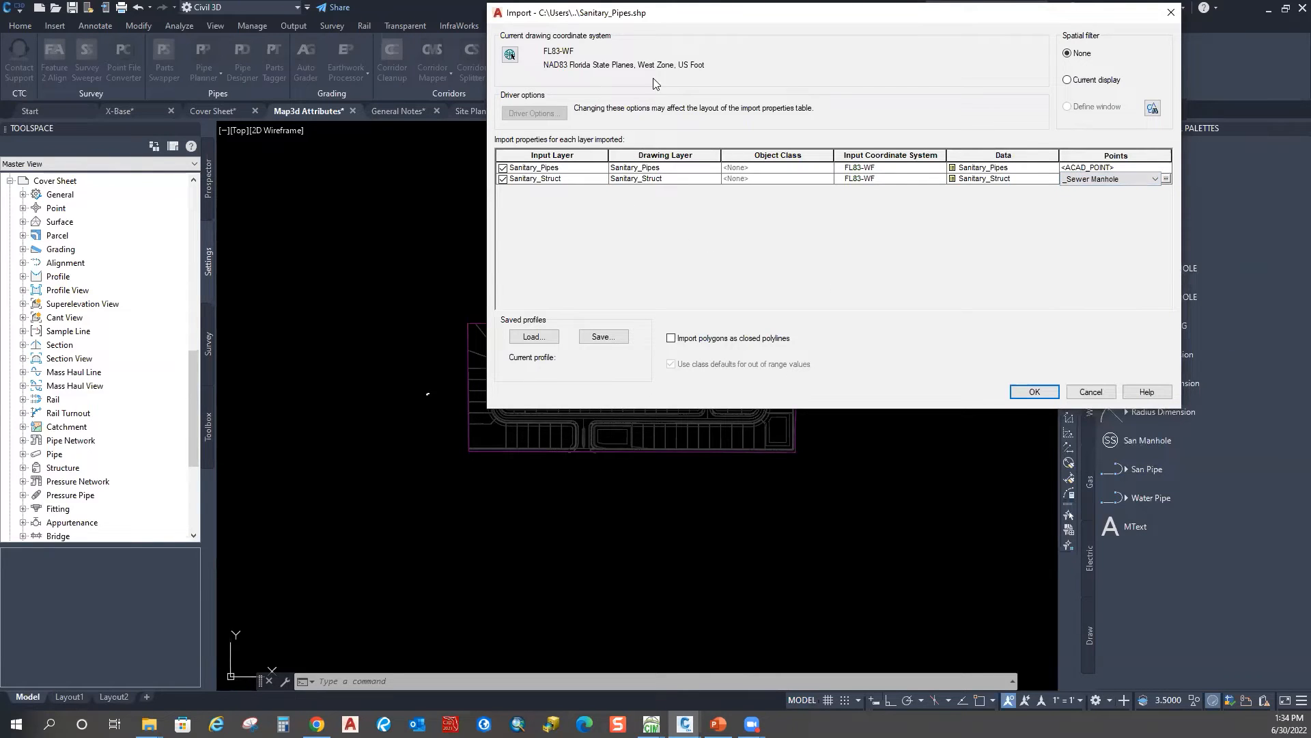
click(1026, 391)
scroll(525, 335, up, 8)
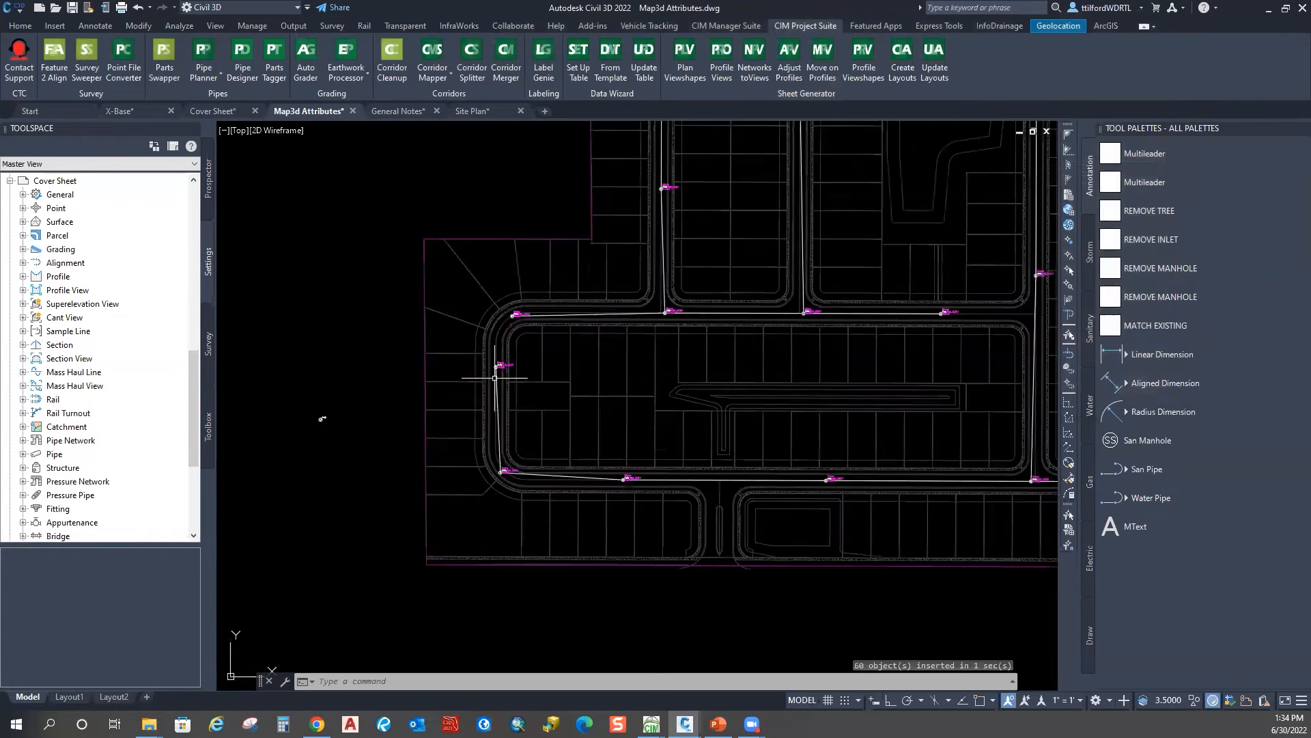
click(525, 335)
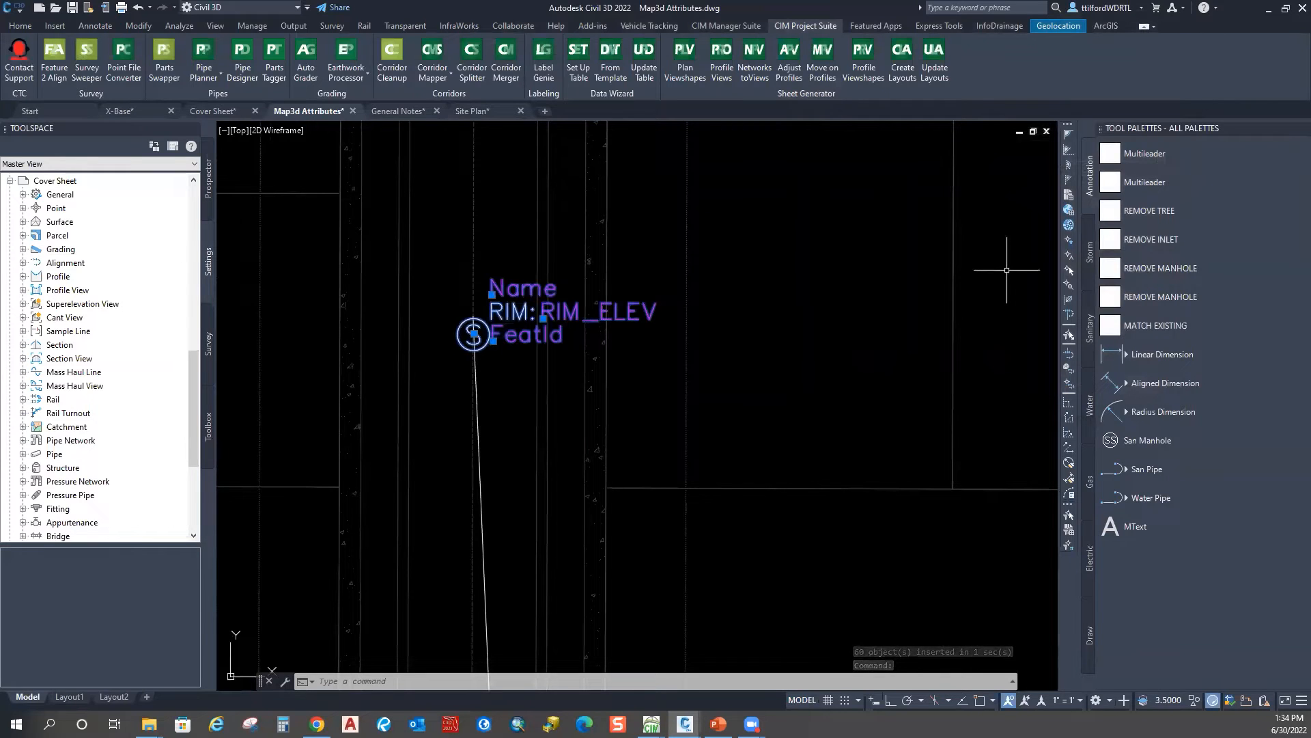
Step: Rerun MAPIMPORT and select both Sanitary_Pipes and Sanitary_Struct shapefiles
key(Escape)
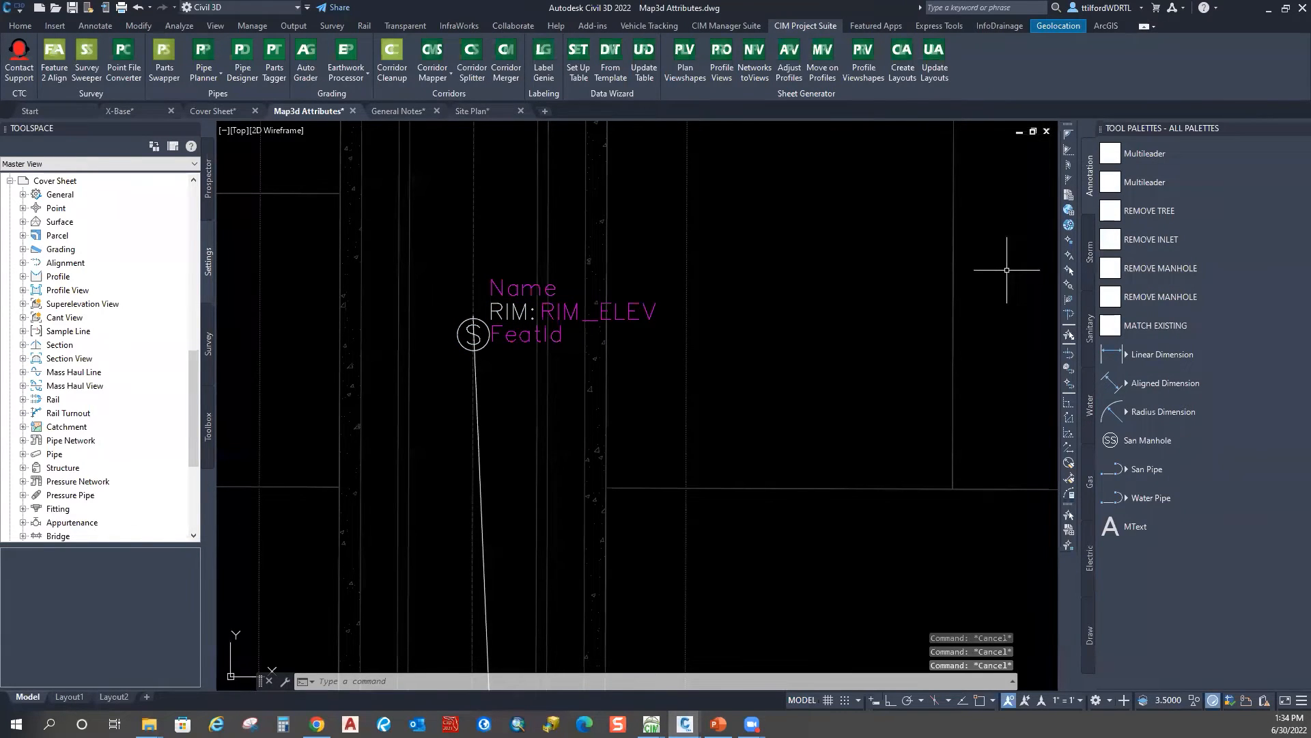
scroll(703, 310, down, 2)
text(MAP)
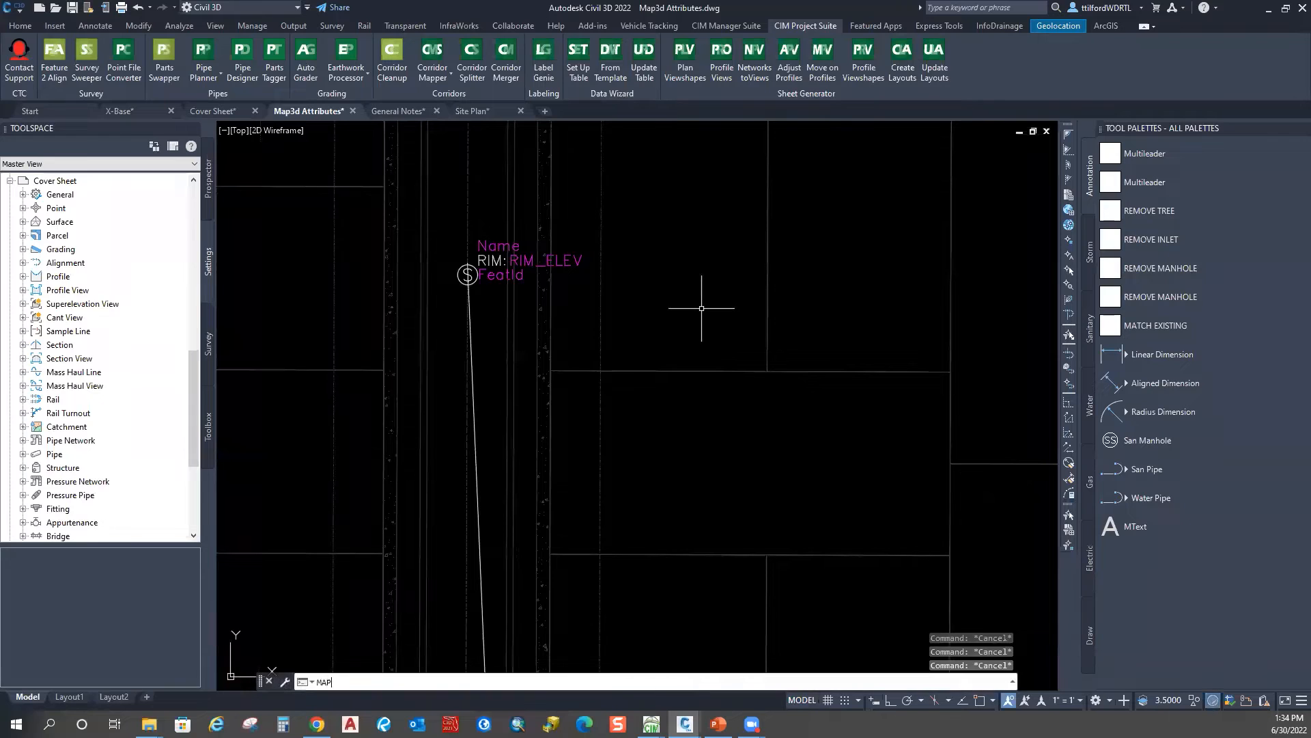
text(IMPORT)
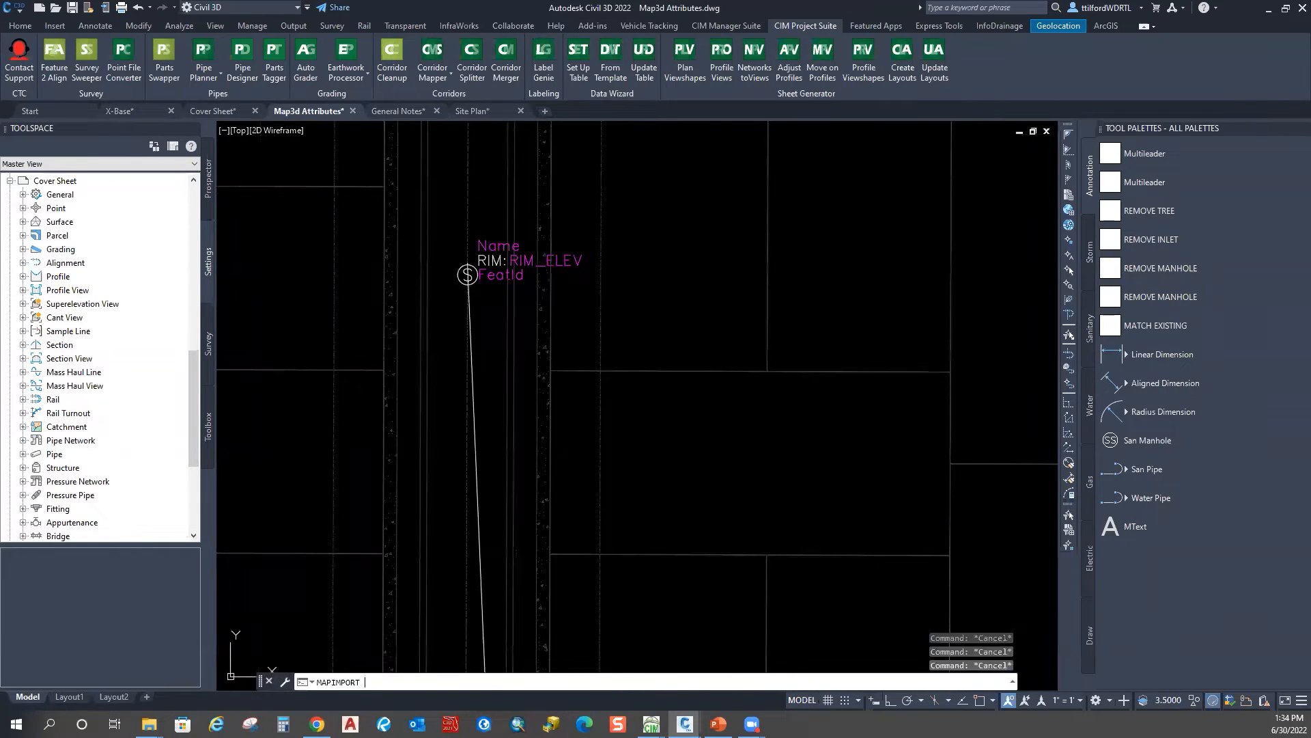
key(Return)
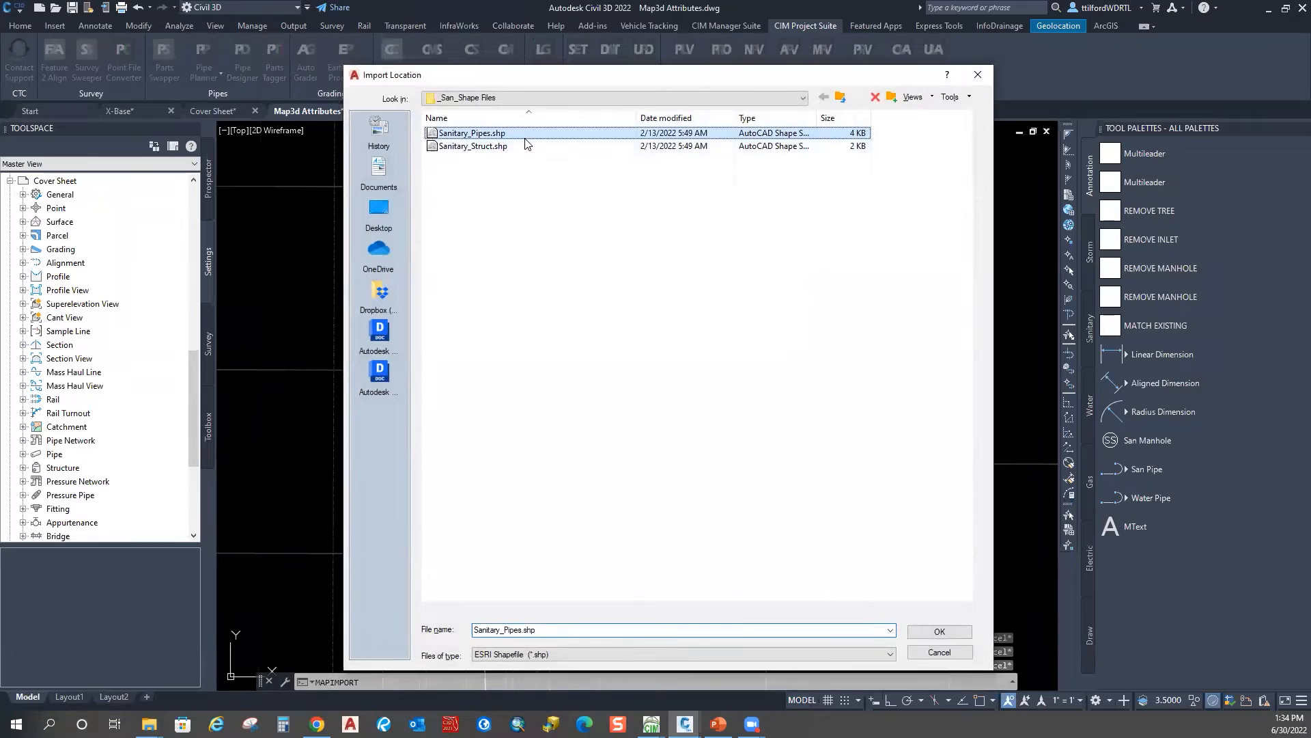
click(471, 132)
shift+click(472, 146)
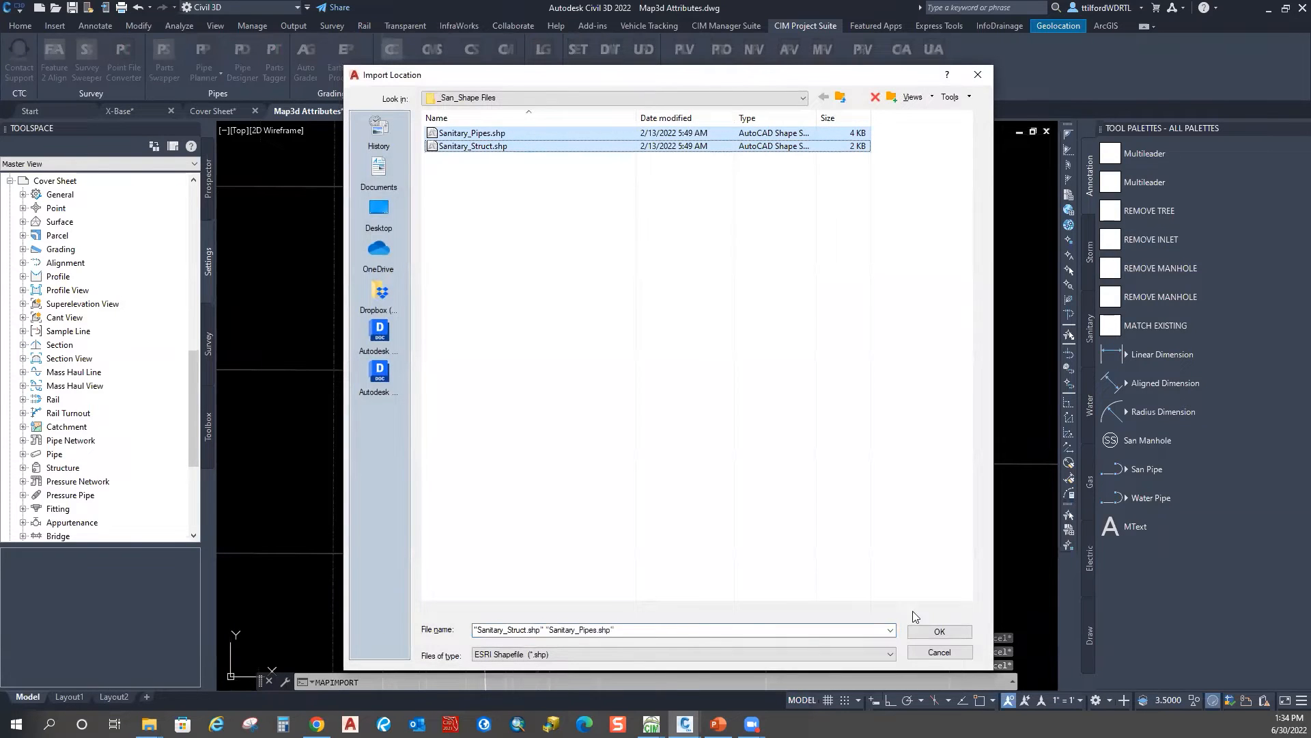
click(934, 632)
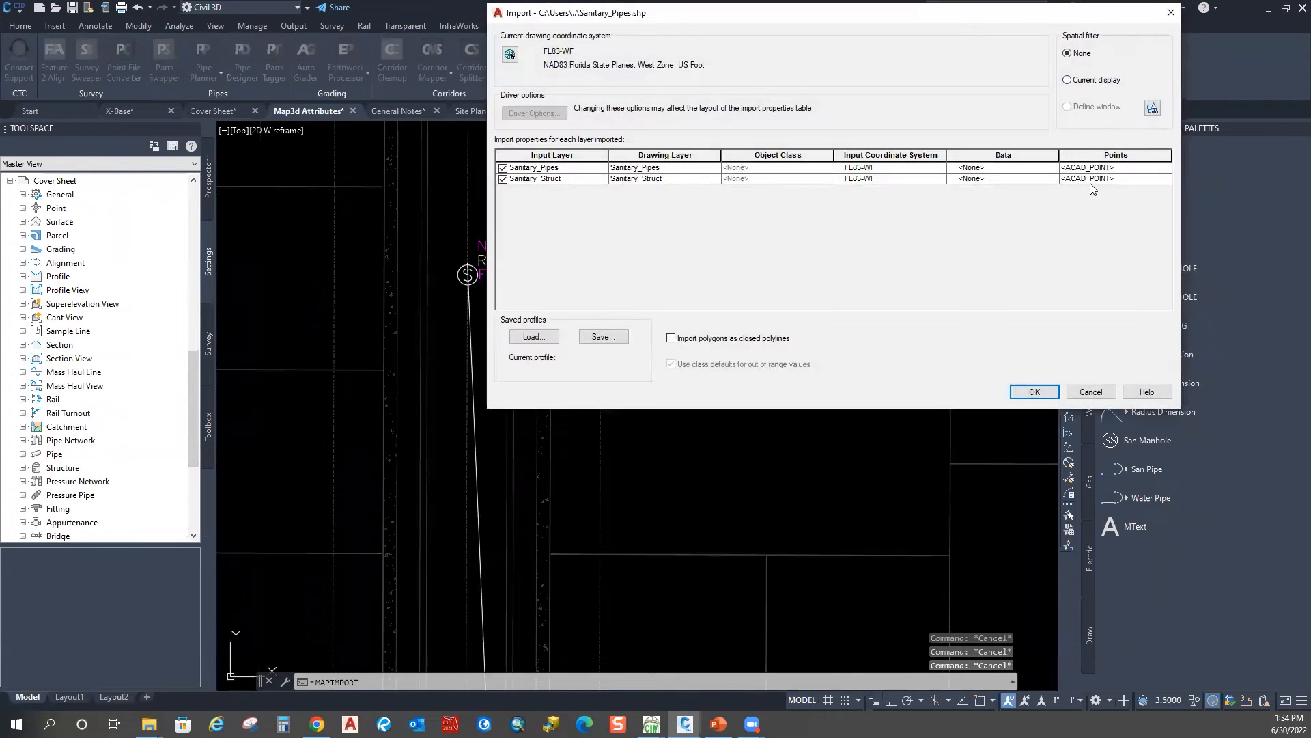
Step: Set both Sanitary_Struct and Sanitary_Pipes to create object data tables
click(1169, 179)
click(1169, 178)
click(1170, 179)
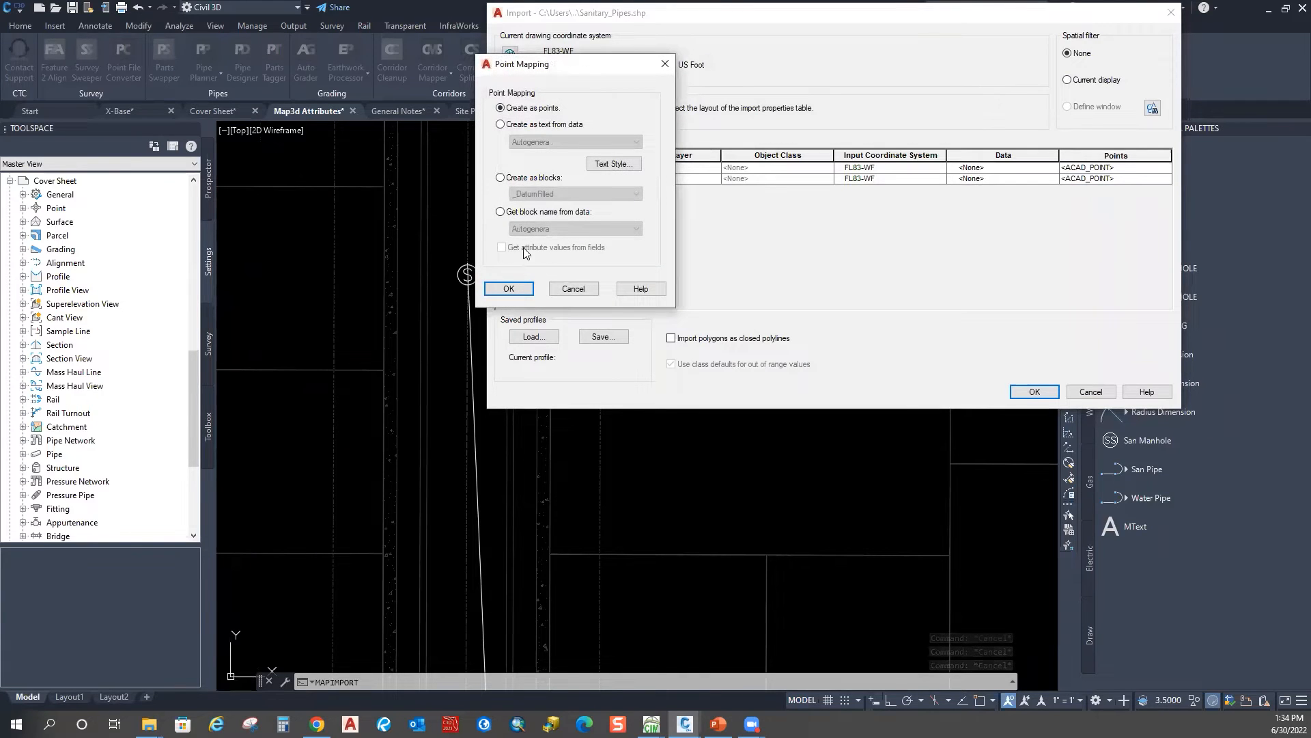
click(664, 64)
click(1018, 179)
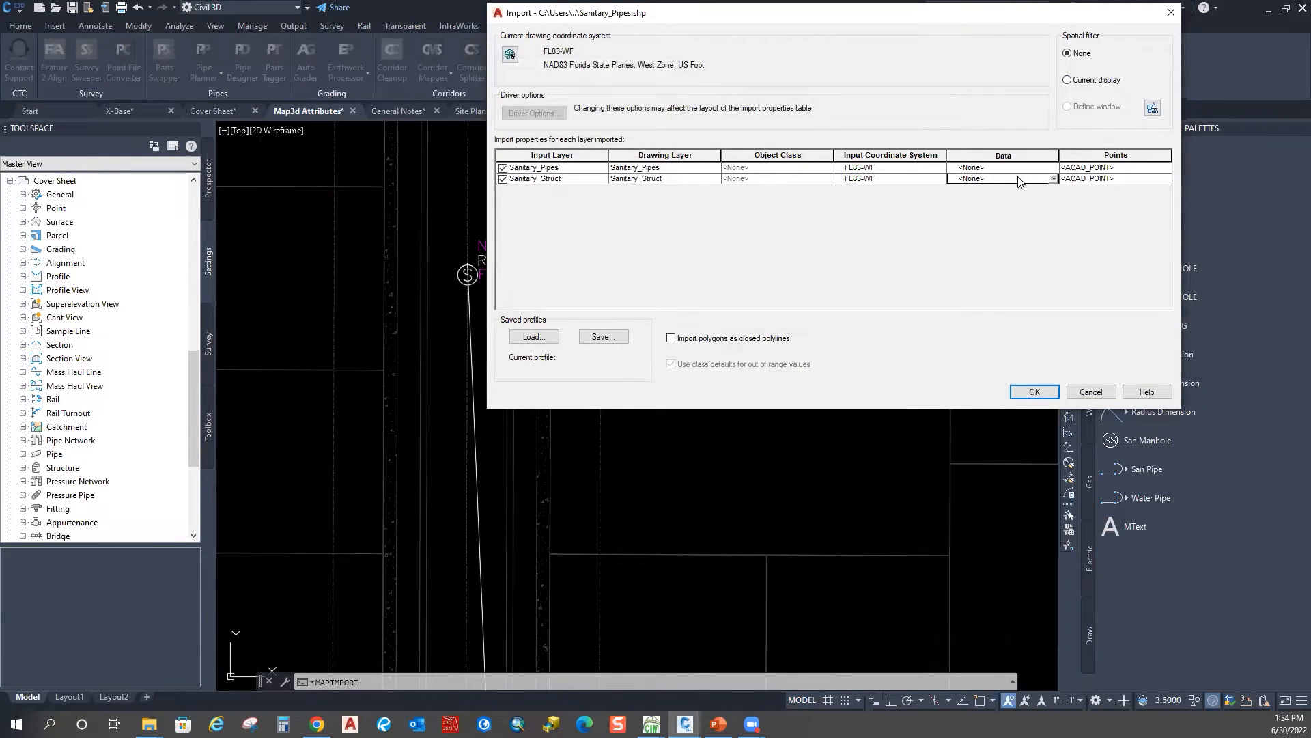
click(1054, 179)
click(519, 106)
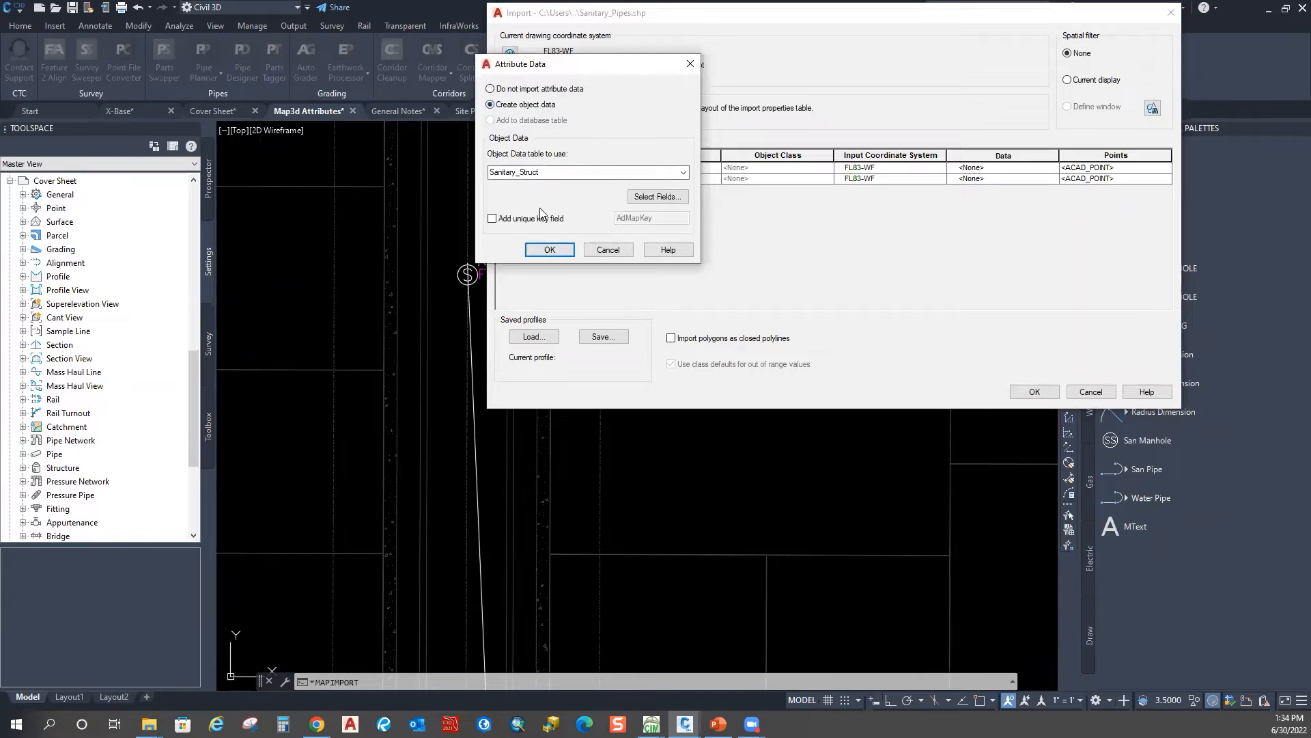
click(550, 249)
click(1039, 167)
click(1053, 167)
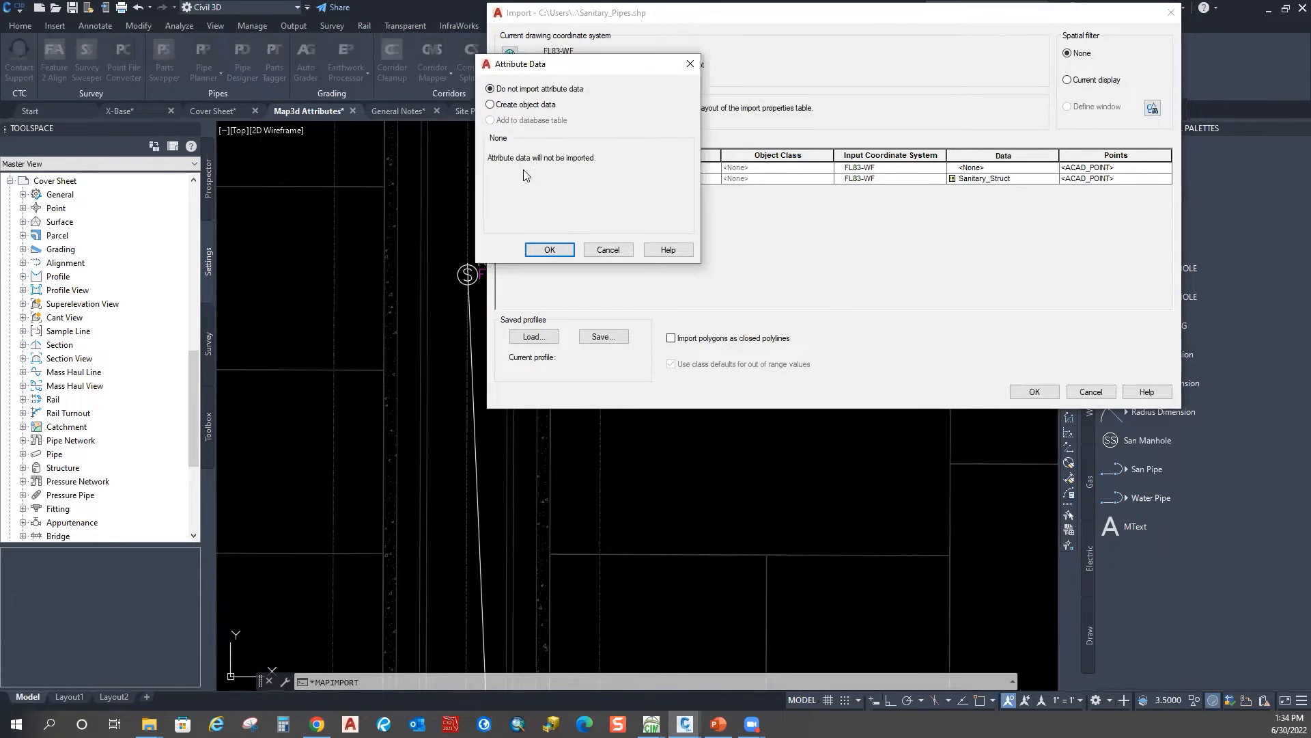
click(522, 105)
click(550, 249)
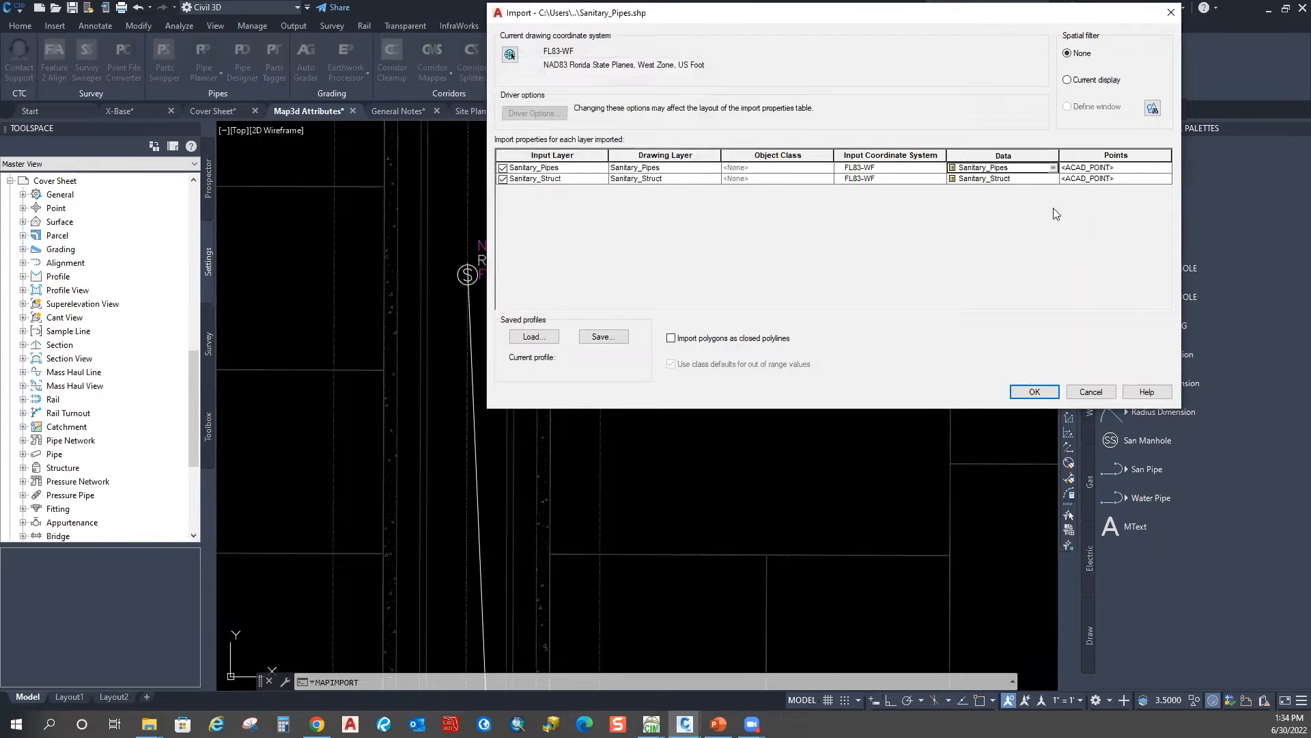
Step: Import manholes as _Sewer Manhole blocks with attributes filled from shapefile fields, then run
click(1091, 179)
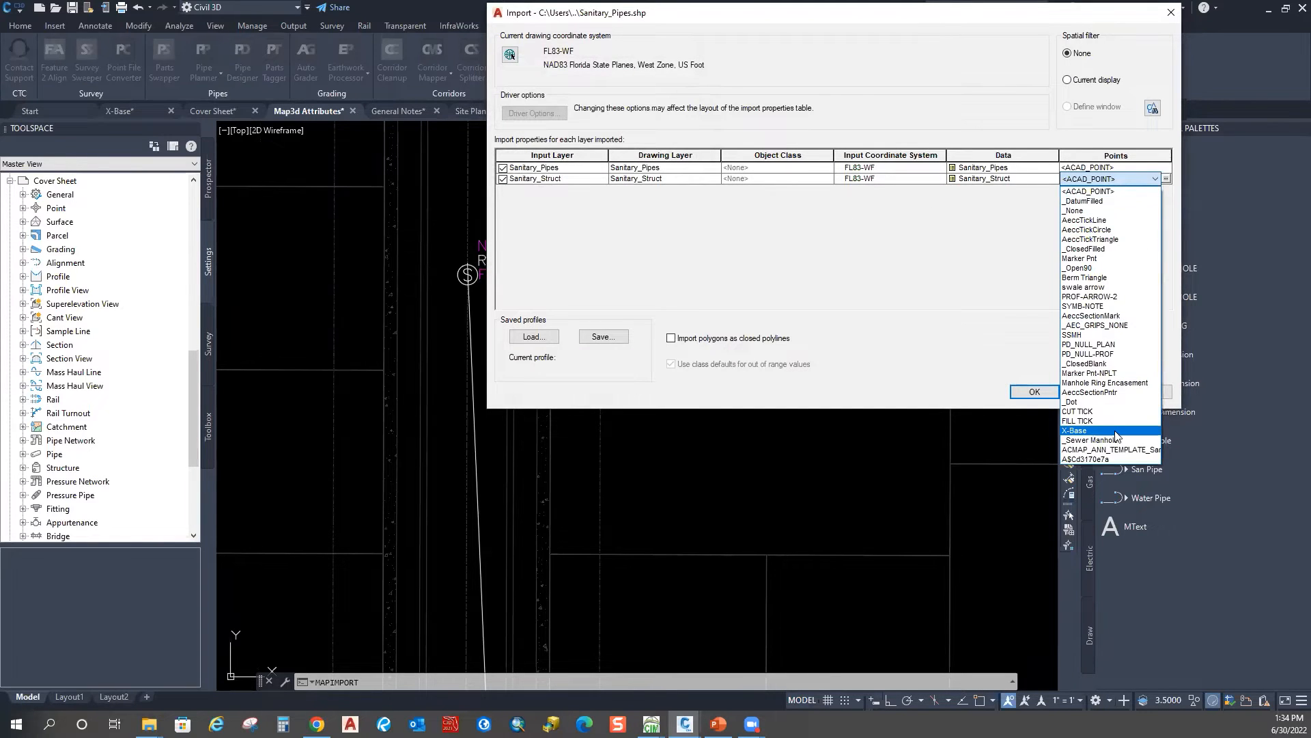
click(1089, 440)
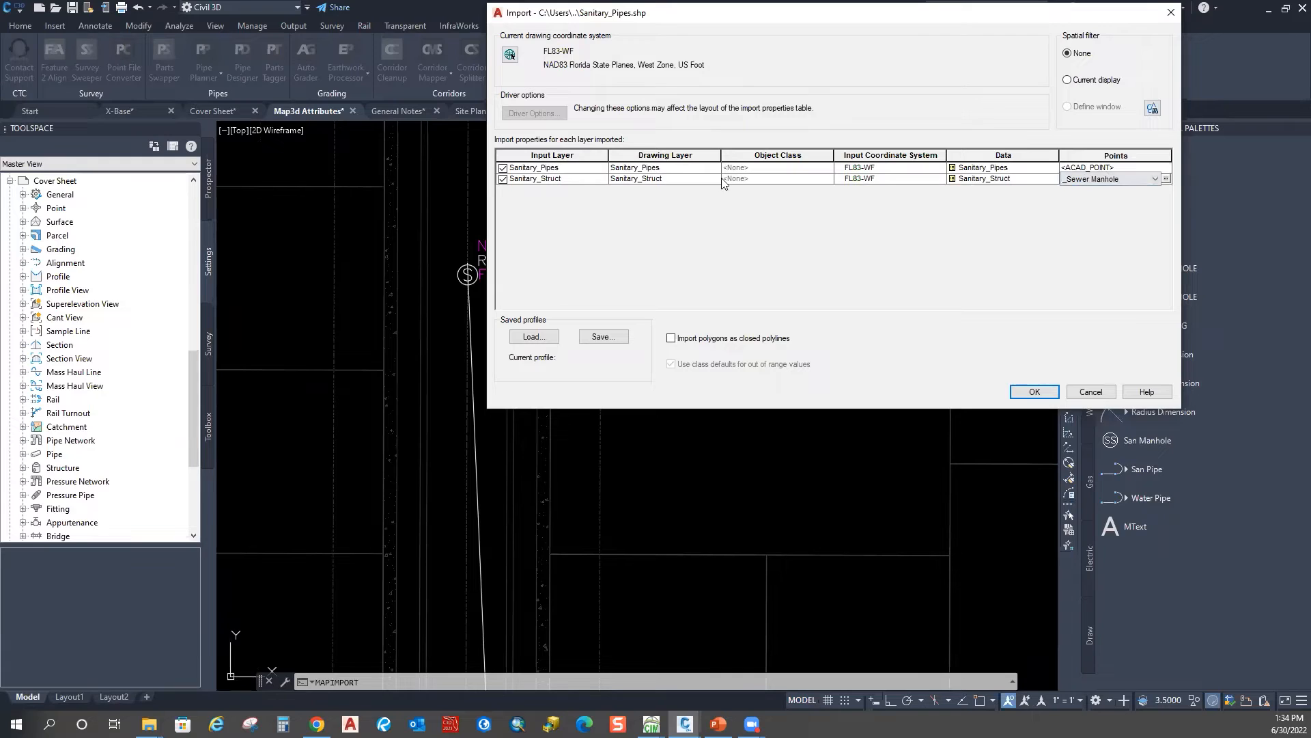
click(1167, 179)
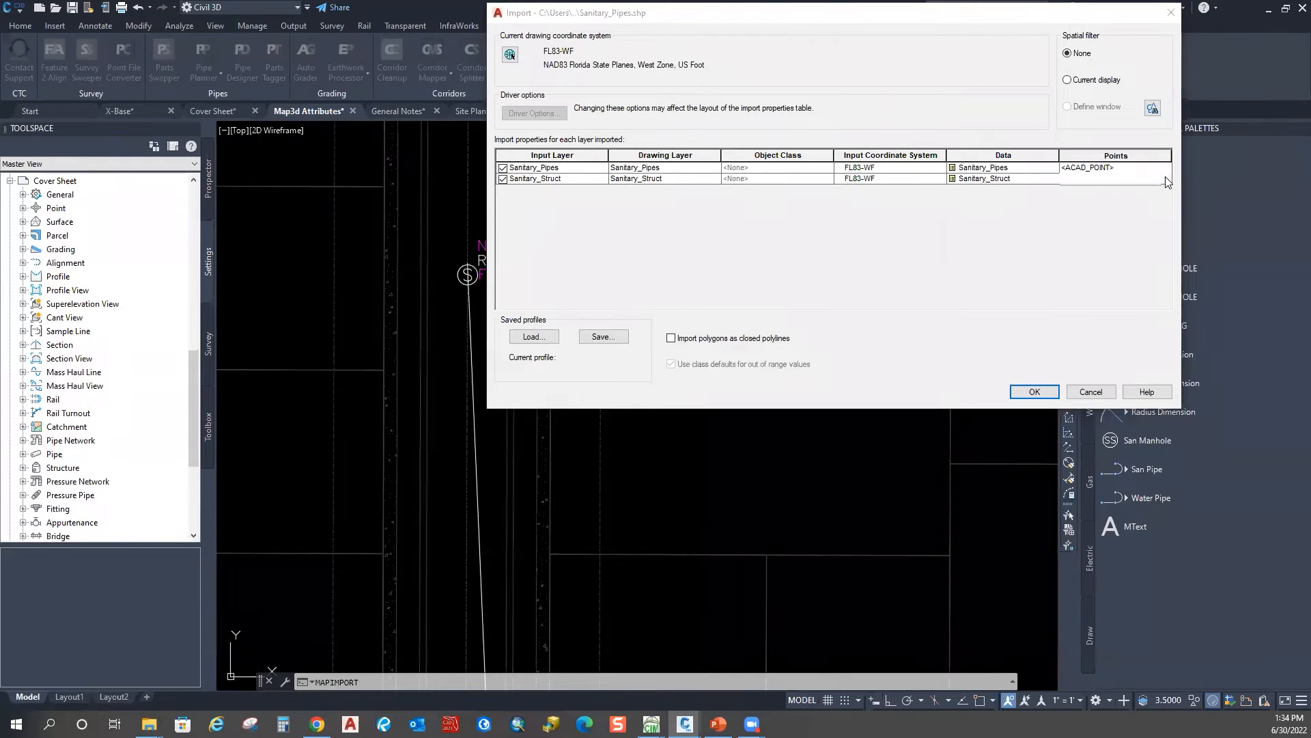
click(505, 249)
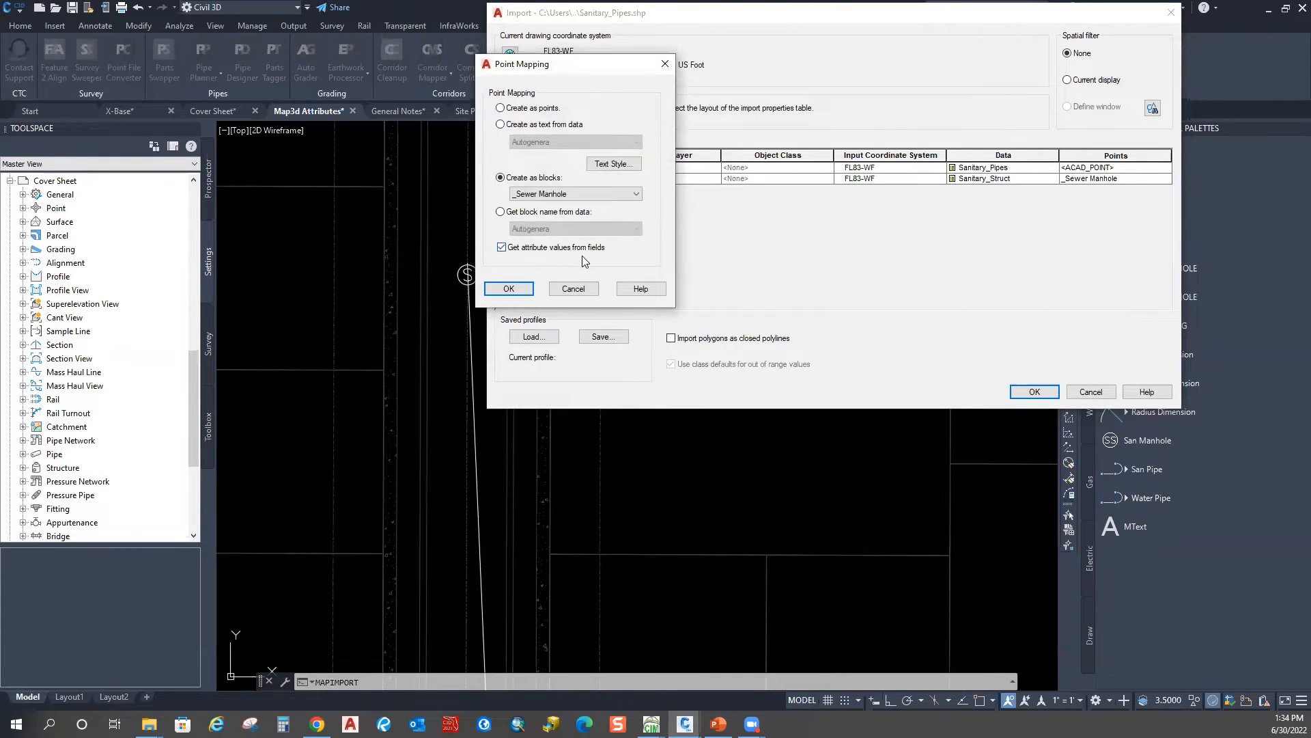
click(525, 286)
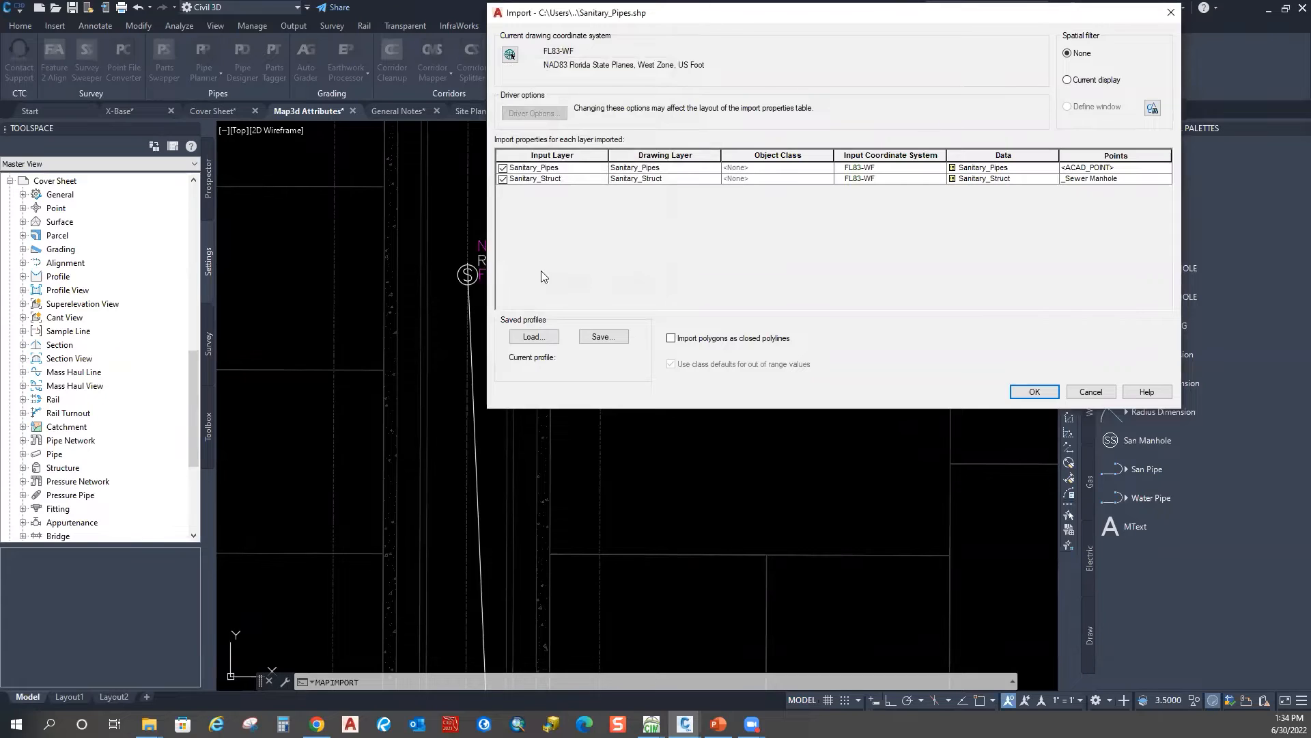
drag(615, 13, 856, 38)
click(1278, 418)
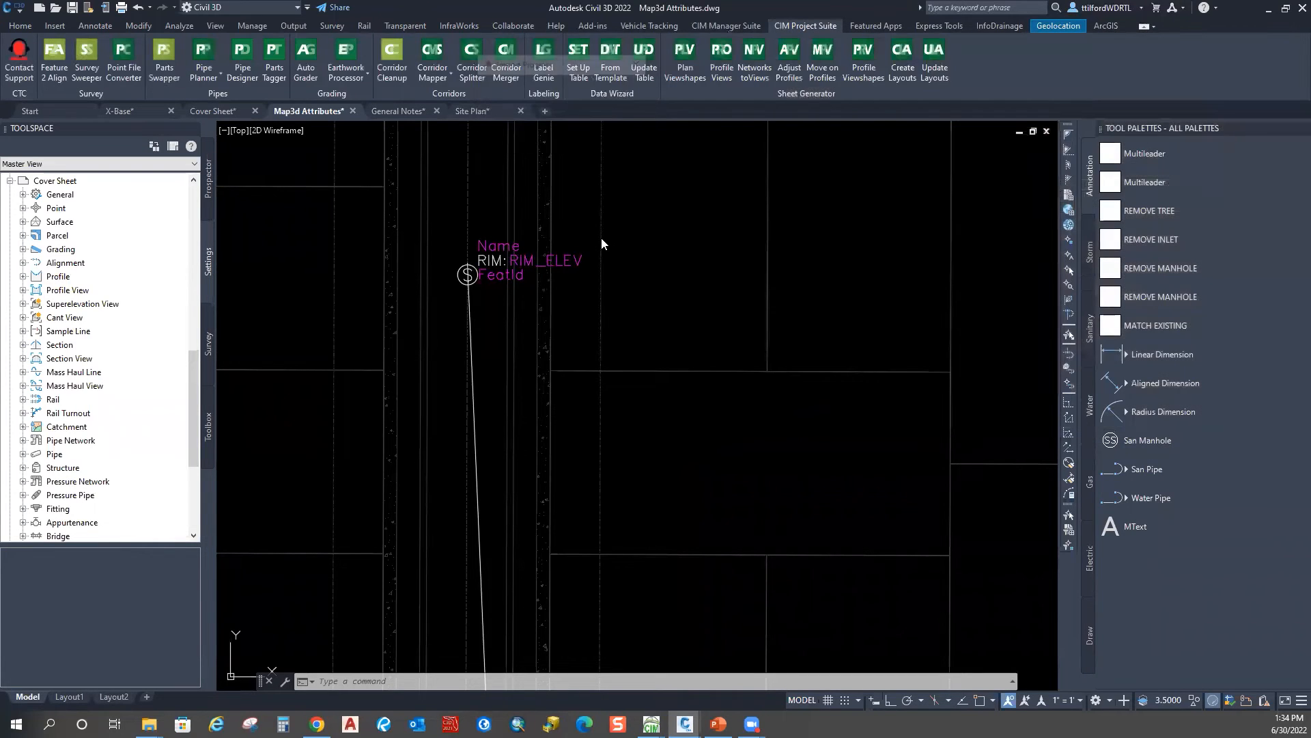
Step: Zoom in and delete the stray overlapping attribute text
scroll(489, 251, up, 10)
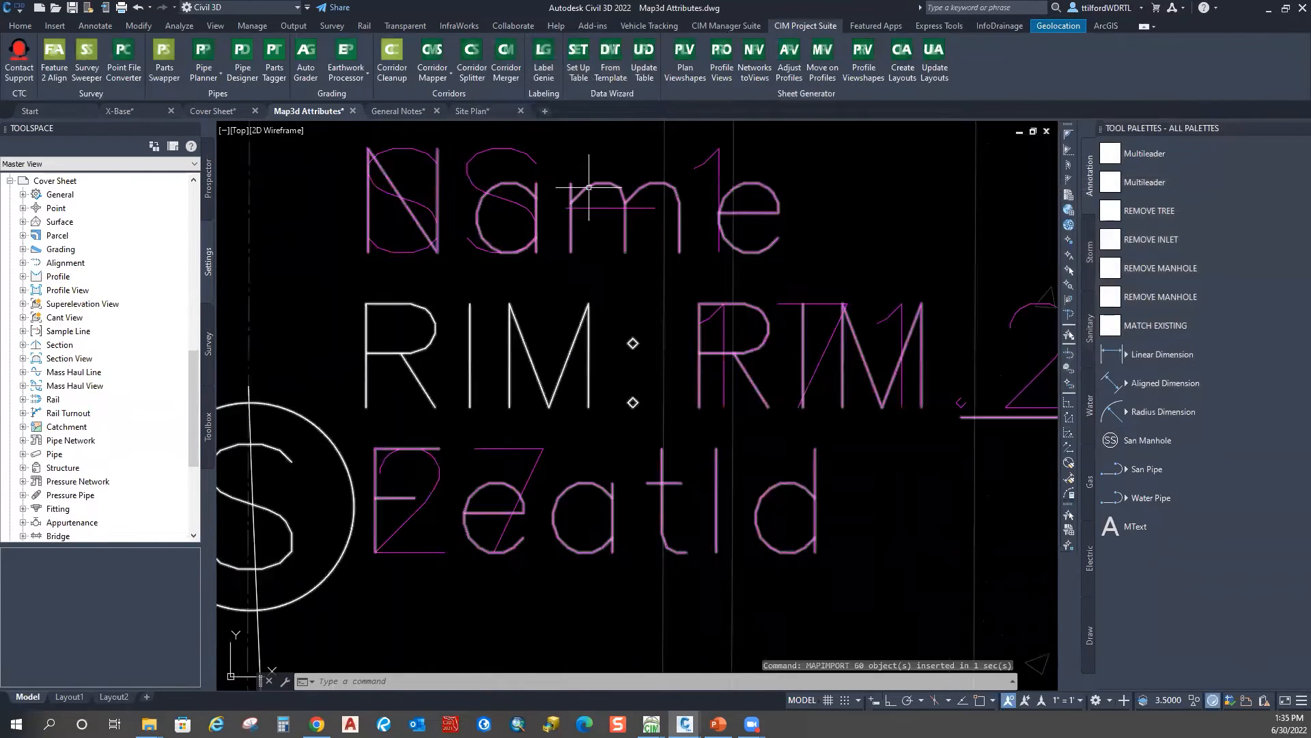
click(589, 186)
key(Delete)
scroll(268, 349, down, 8)
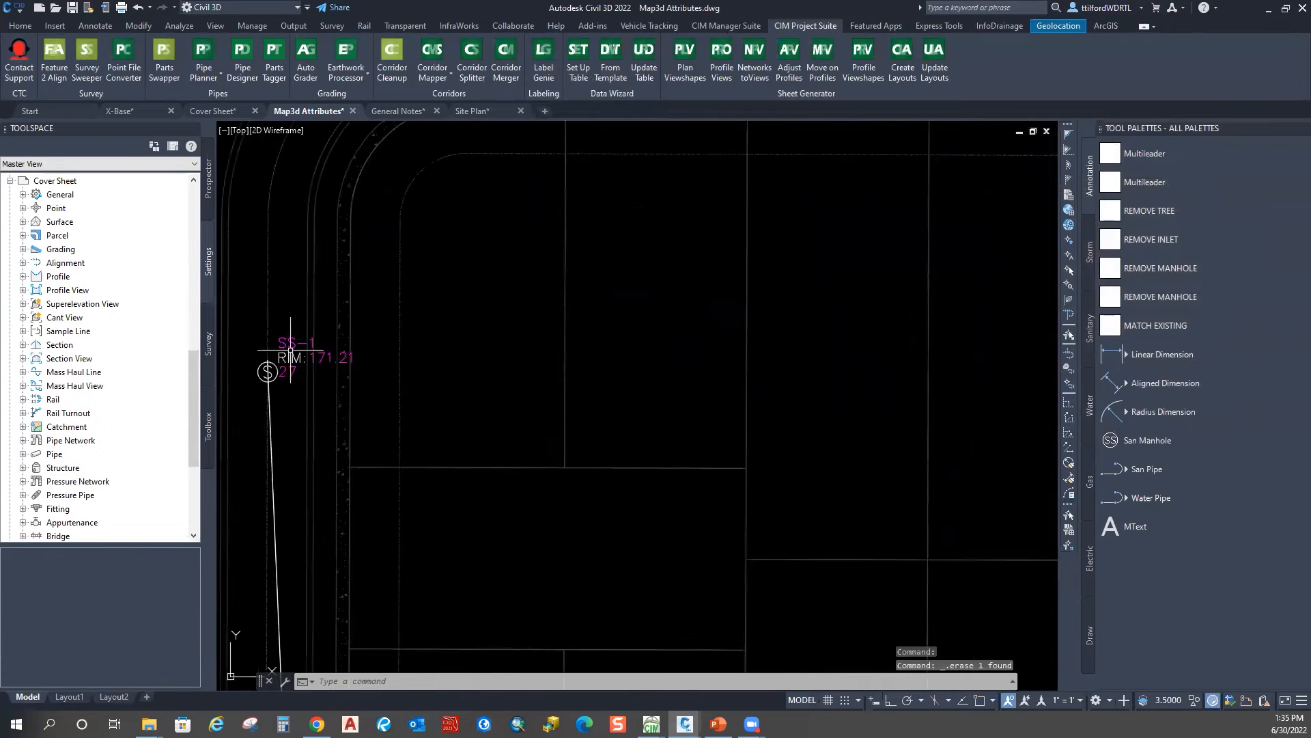
scroll(555, 353, down, 4)
scroll(555, 354, down, 6)
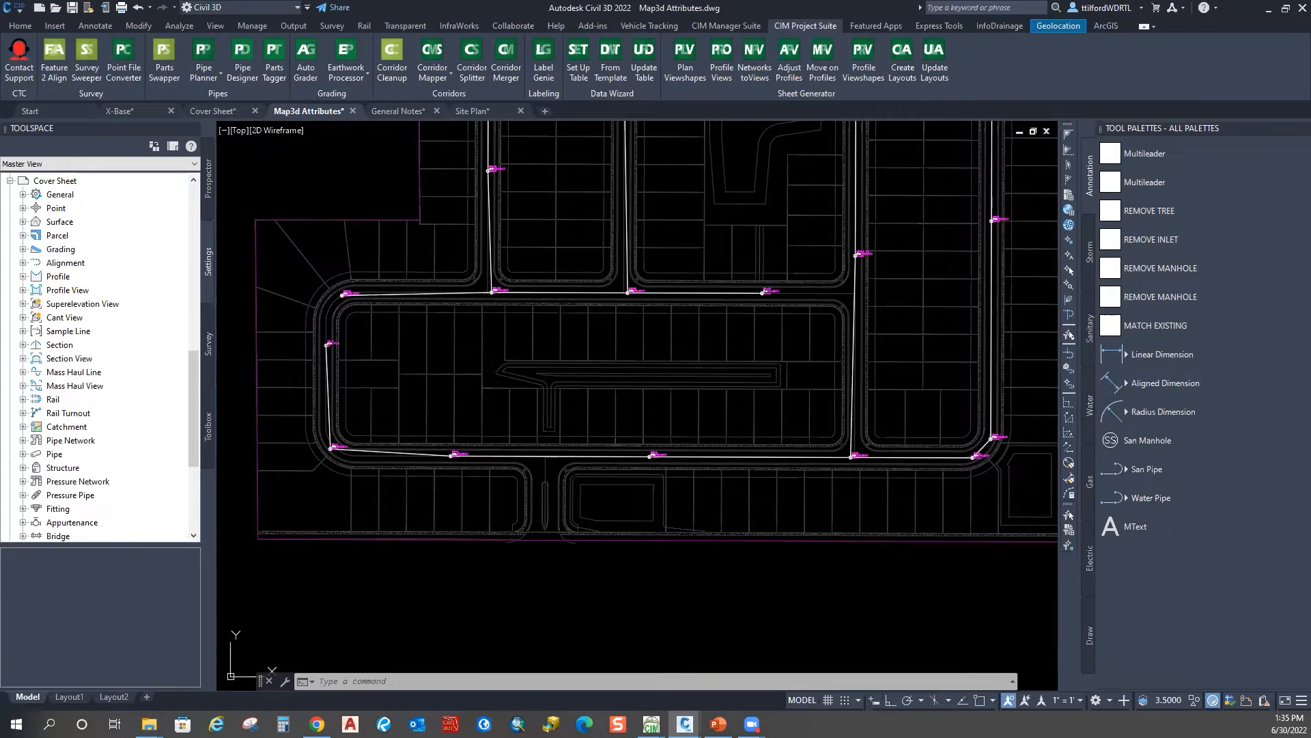
Step: Show manhole SS-10's properties: Name SS-10, RIM_ELEV 167.73, FeatId 25
scroll(448, 323, up, 4)
scroll(416, 320, up, 6)
middle_drag(335, 349, 429, 376)
click(482, 360)
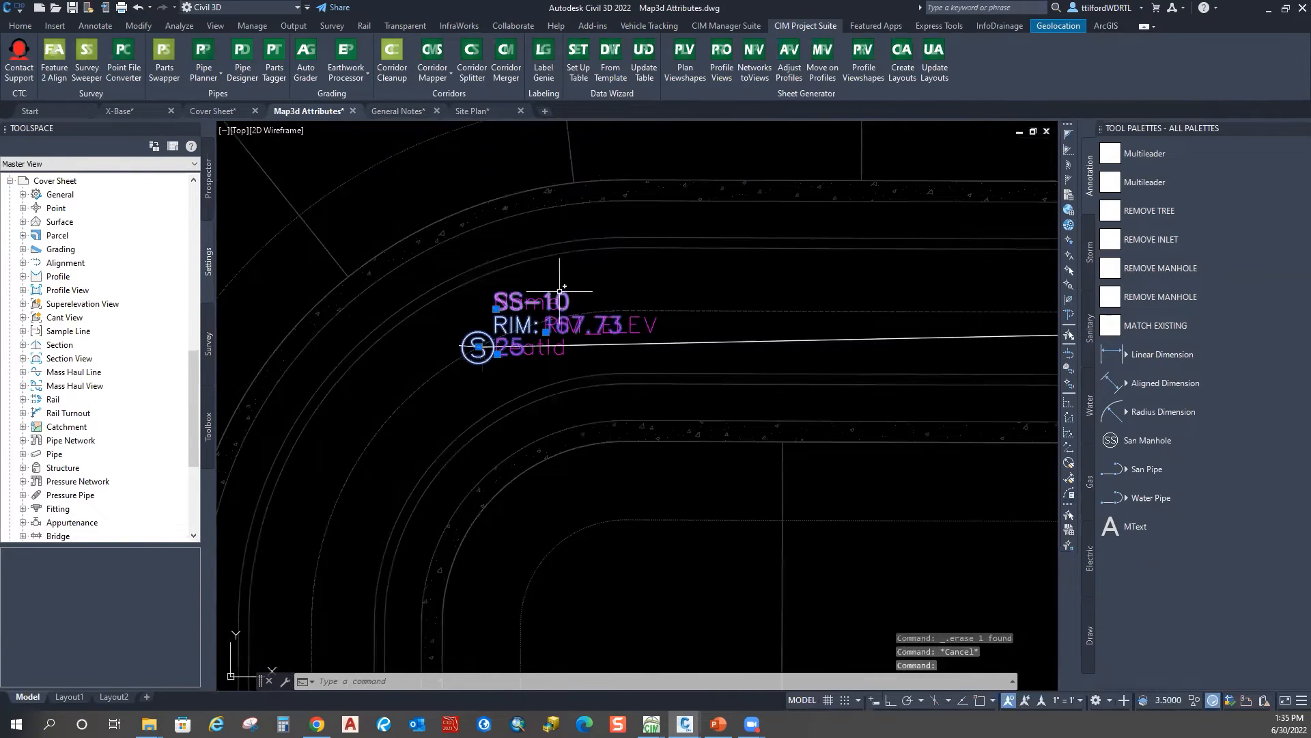
key(ctrl+1)
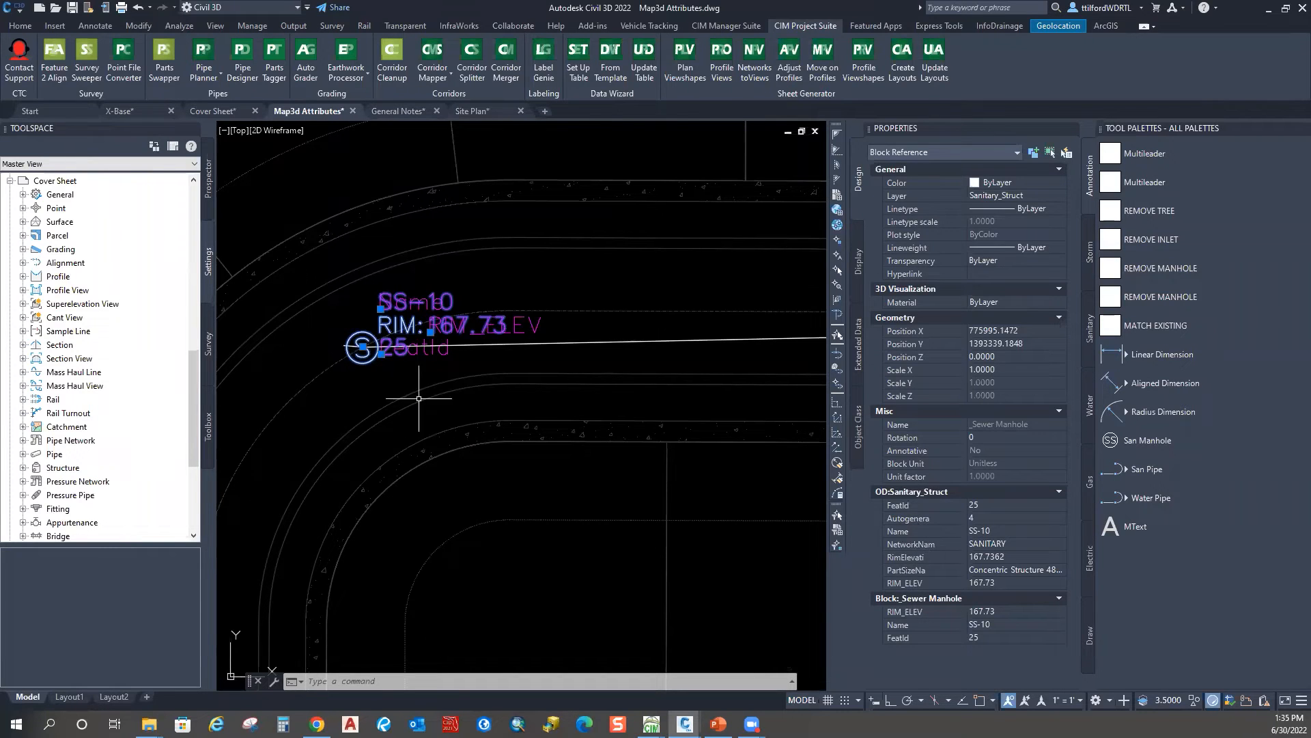
key(Escape)
key(Escape)
Step: Check pipe SP-9's Sanitary_Pipes object data (8" PVC, SS-10 to SS-12), then list the workspaces
scroll(425, 346, down, 5)
scroll(425, 346, down, 5)
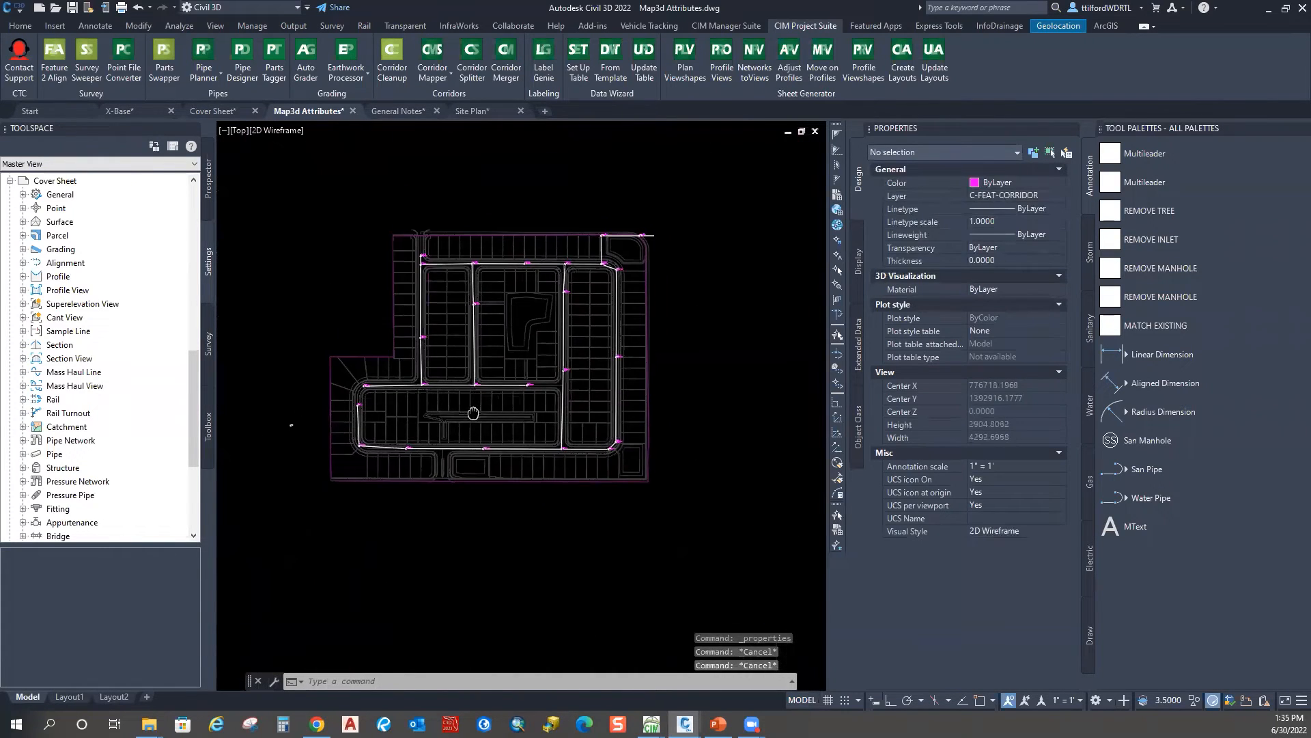
scroll(466, 474, up, 5)
scroll(466, 474, up, 2)
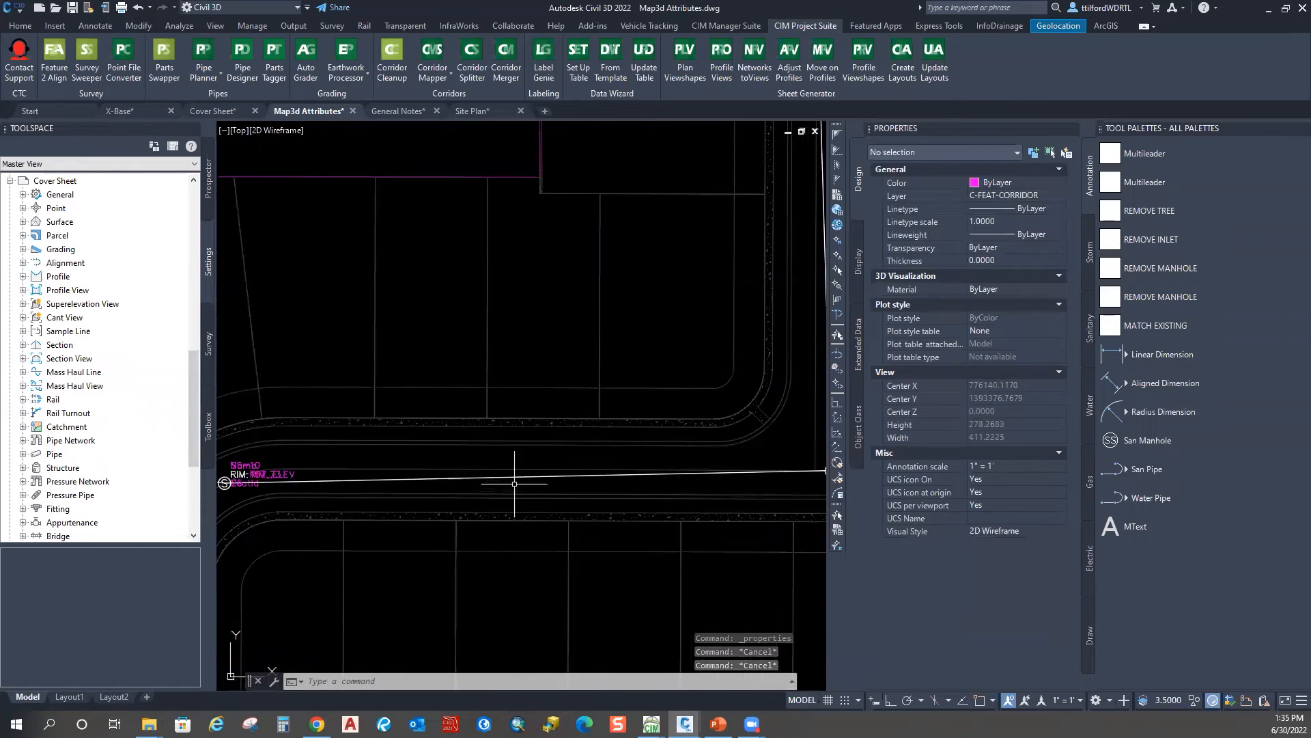
click(516, 476)
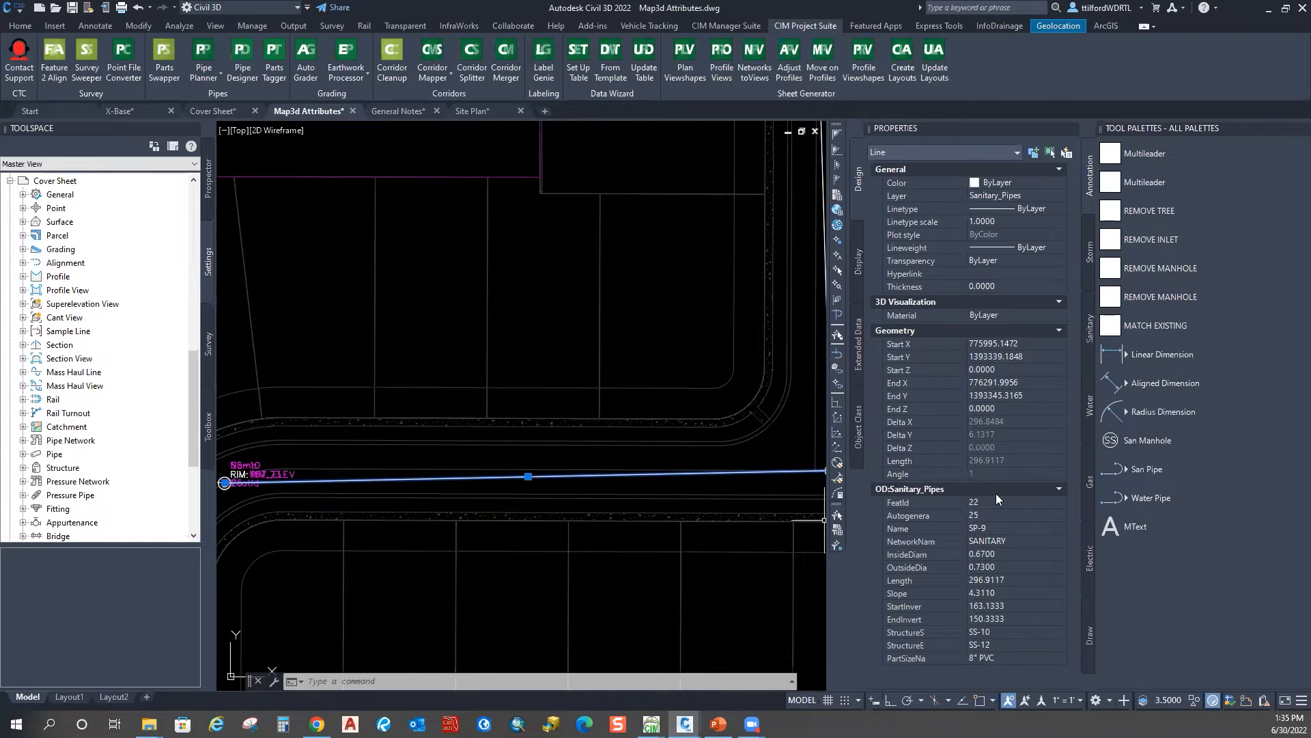
scroll(534, 264, down, 5)
scroll(455, 428, up, 3)
scroll(476, 290, down, 3)
key(Escape)
click(257, 8)
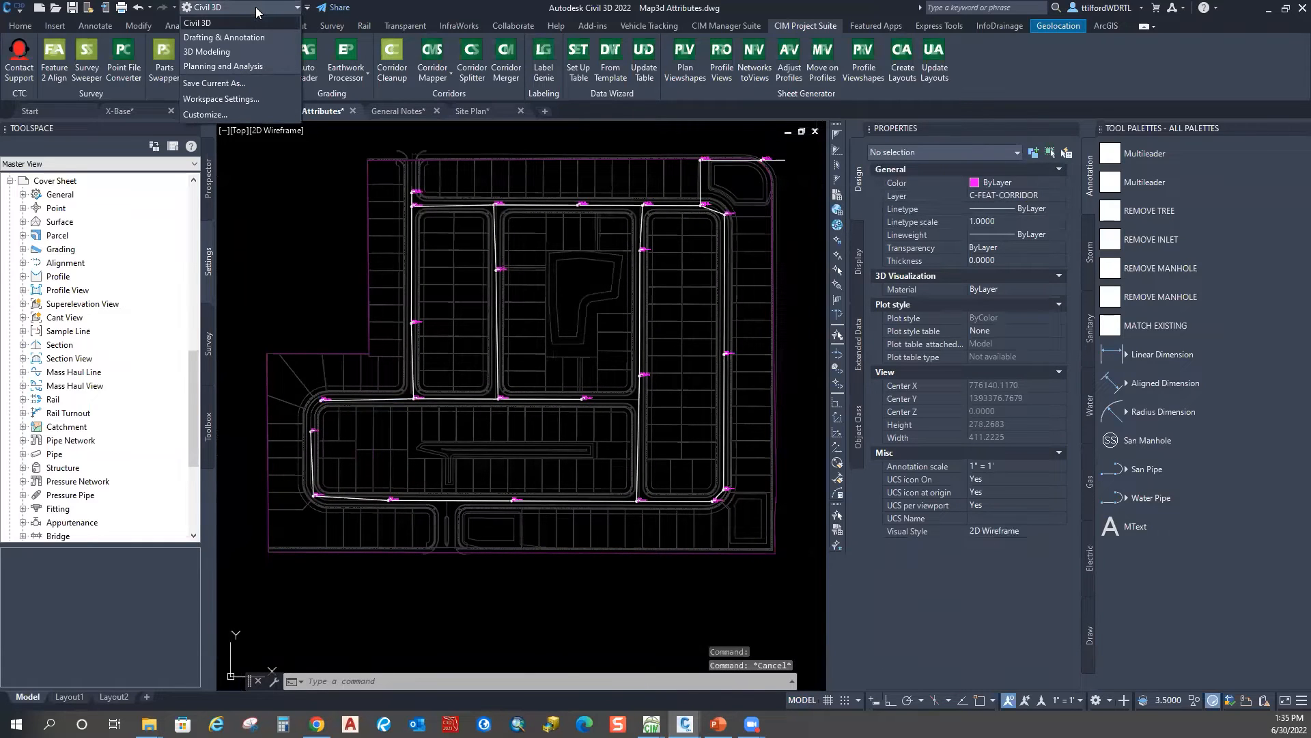
Step: Switch to the Planning and Analysis workspace and start Define Template from Annotate
click(256, 66)
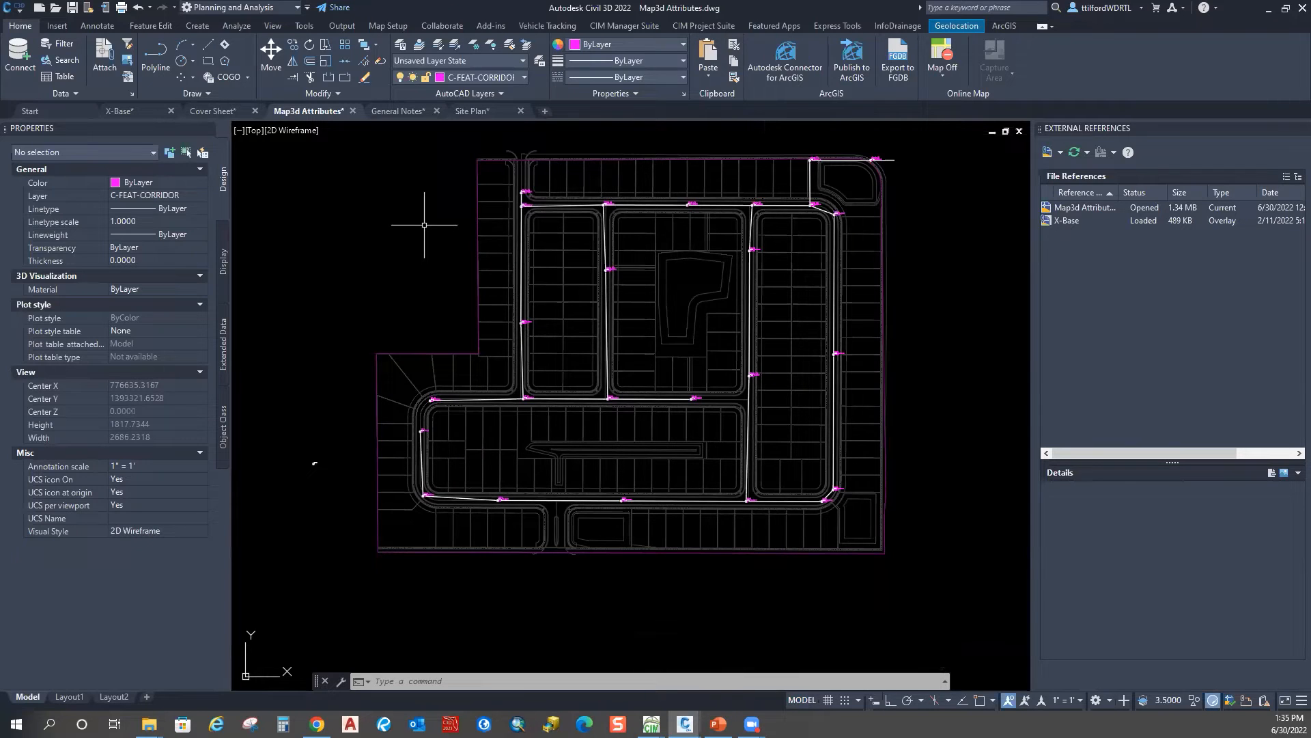
click(100, 26)
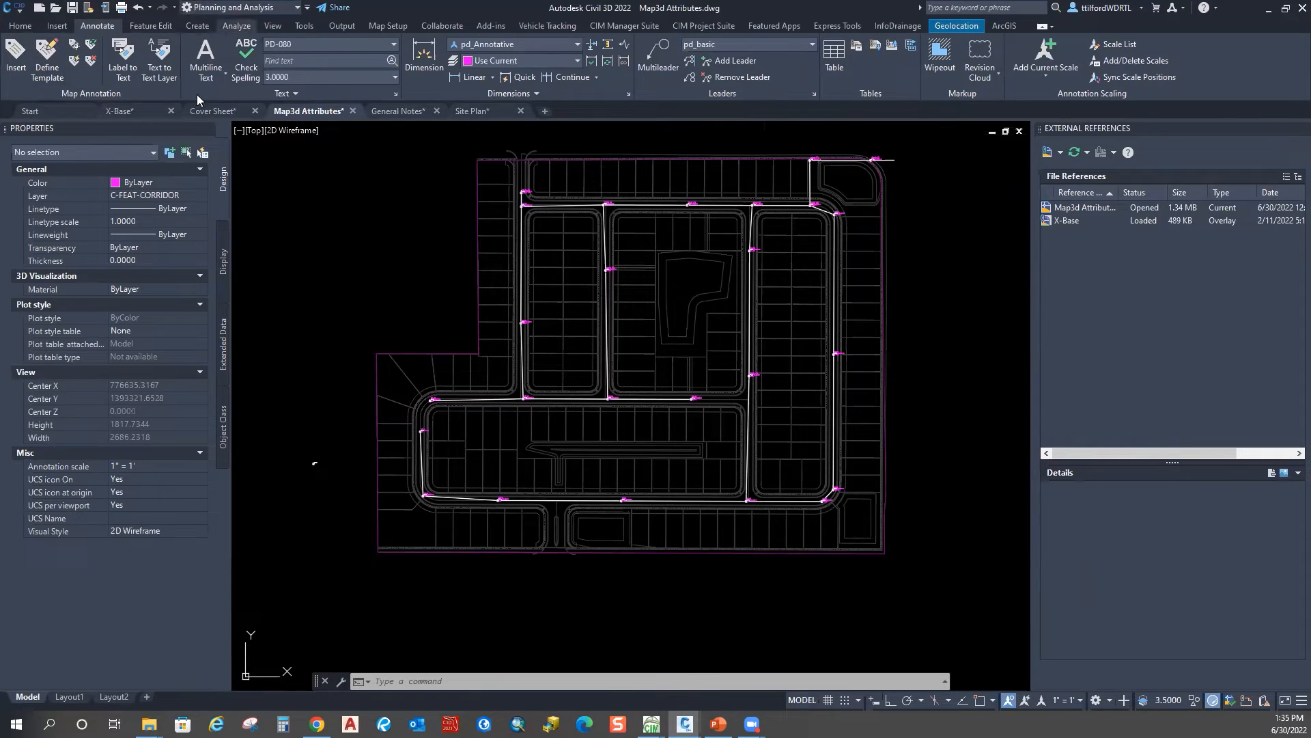
click(45, 68)
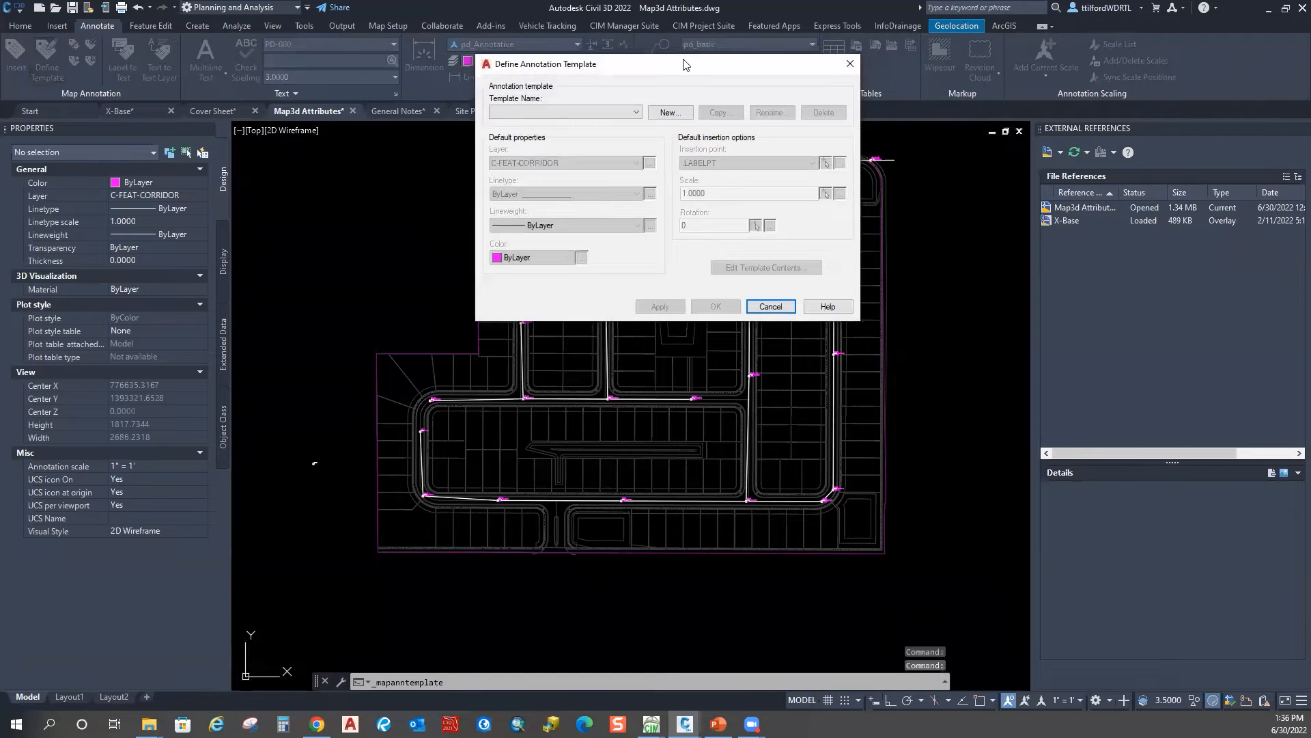
Step: Review the existing annotation templates, including San_Pipe_Size_Mat
drag(690, 73, 478, 98)
click(424, 137)
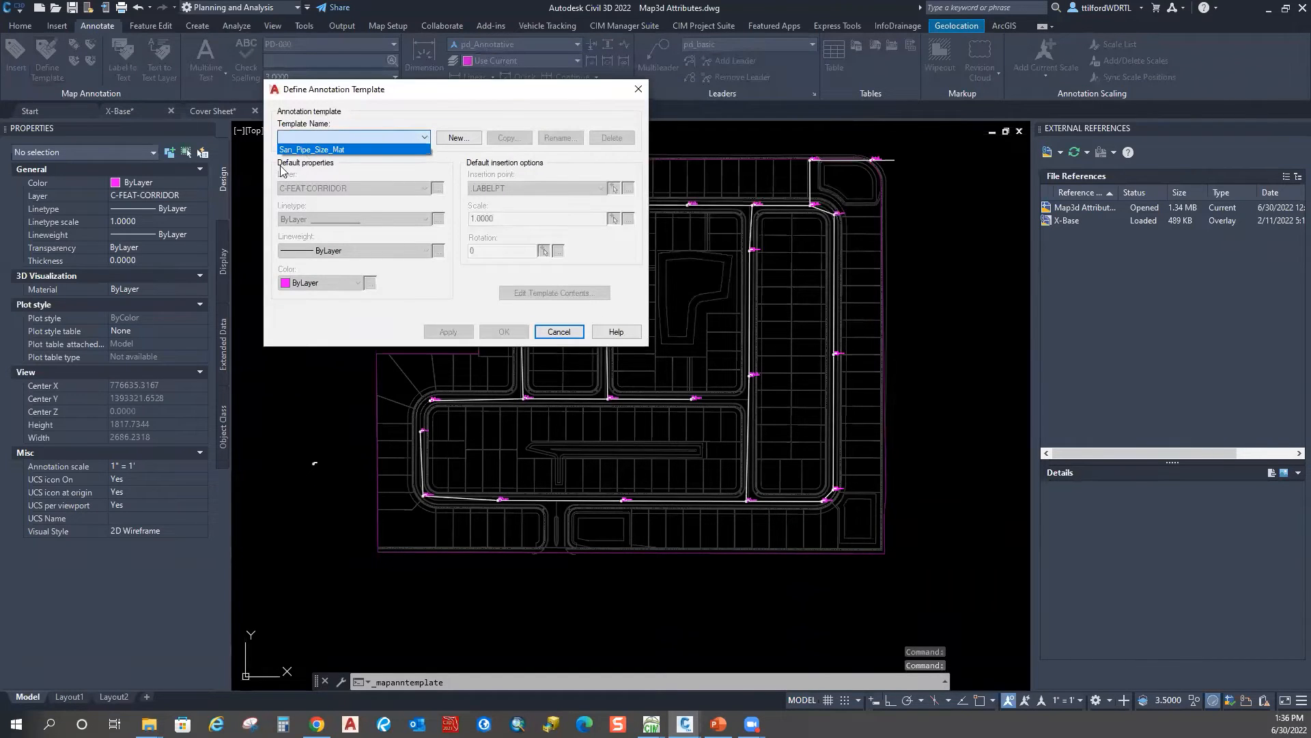
click(349, 150)
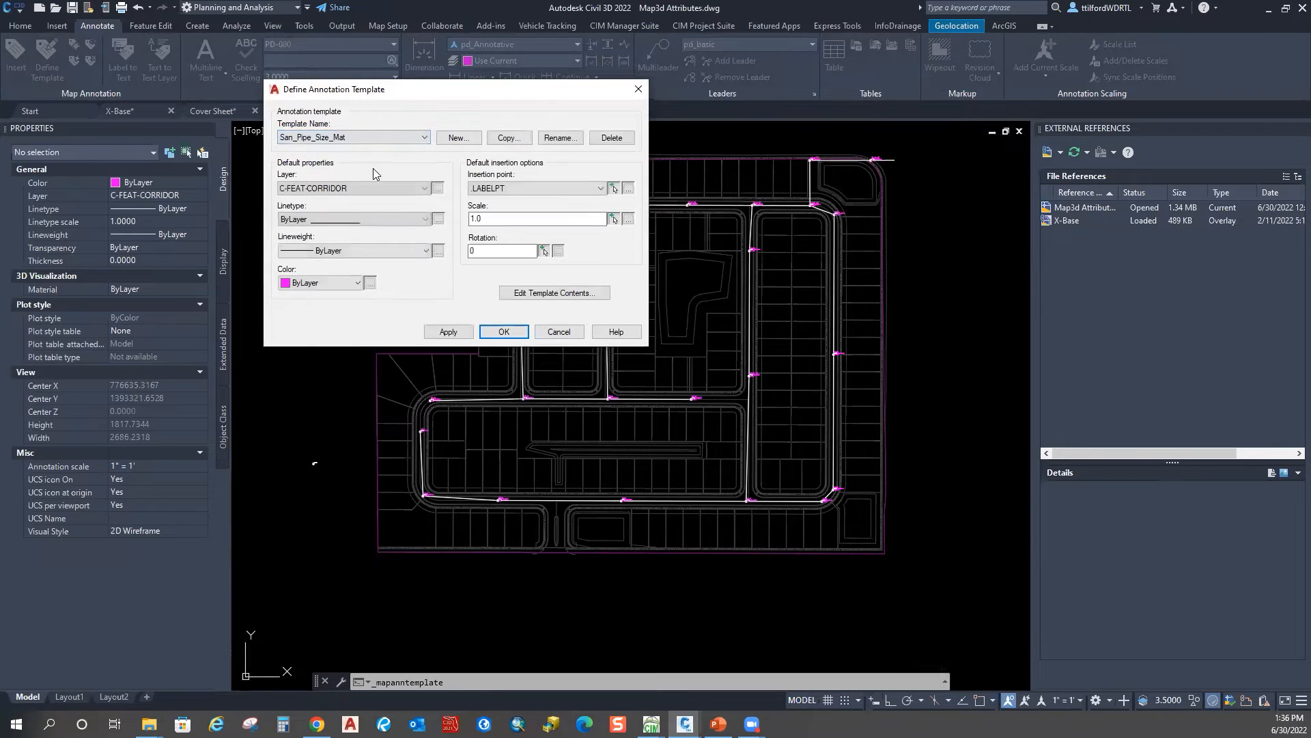
click(458, 139)
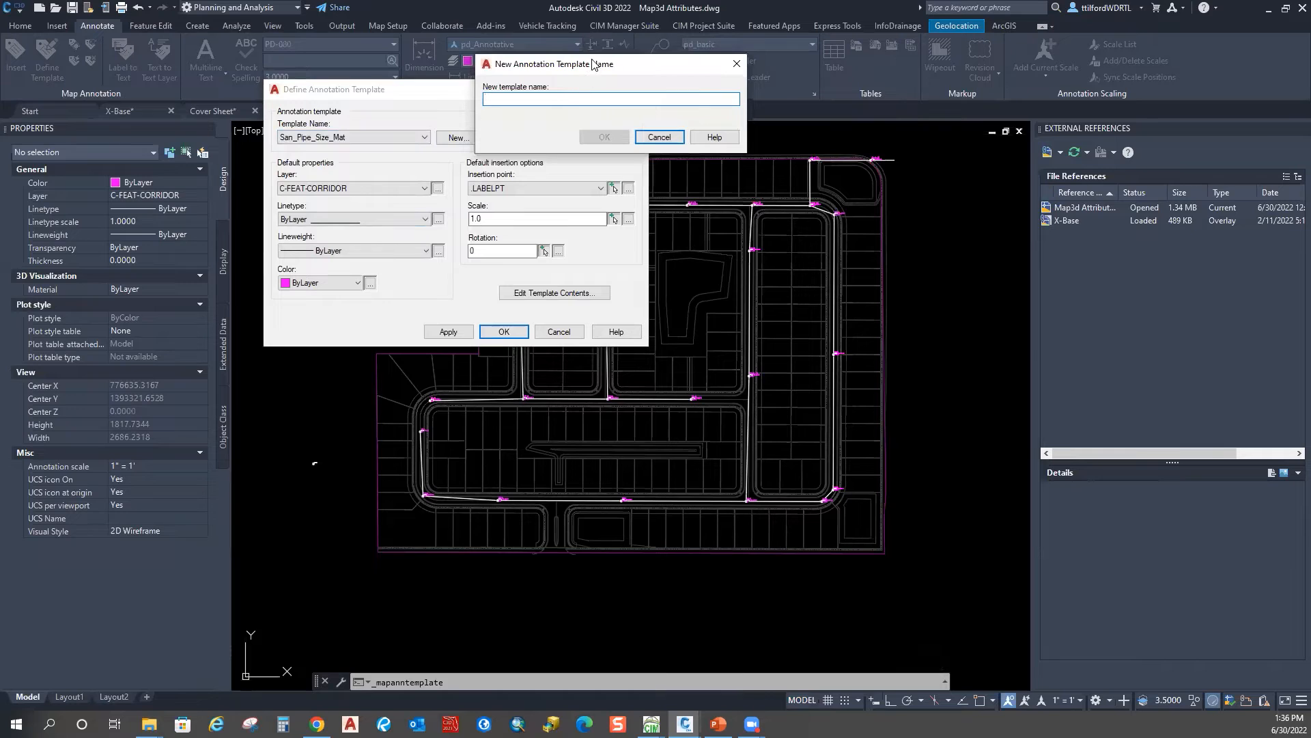
key(Escape)
click(341, 135)
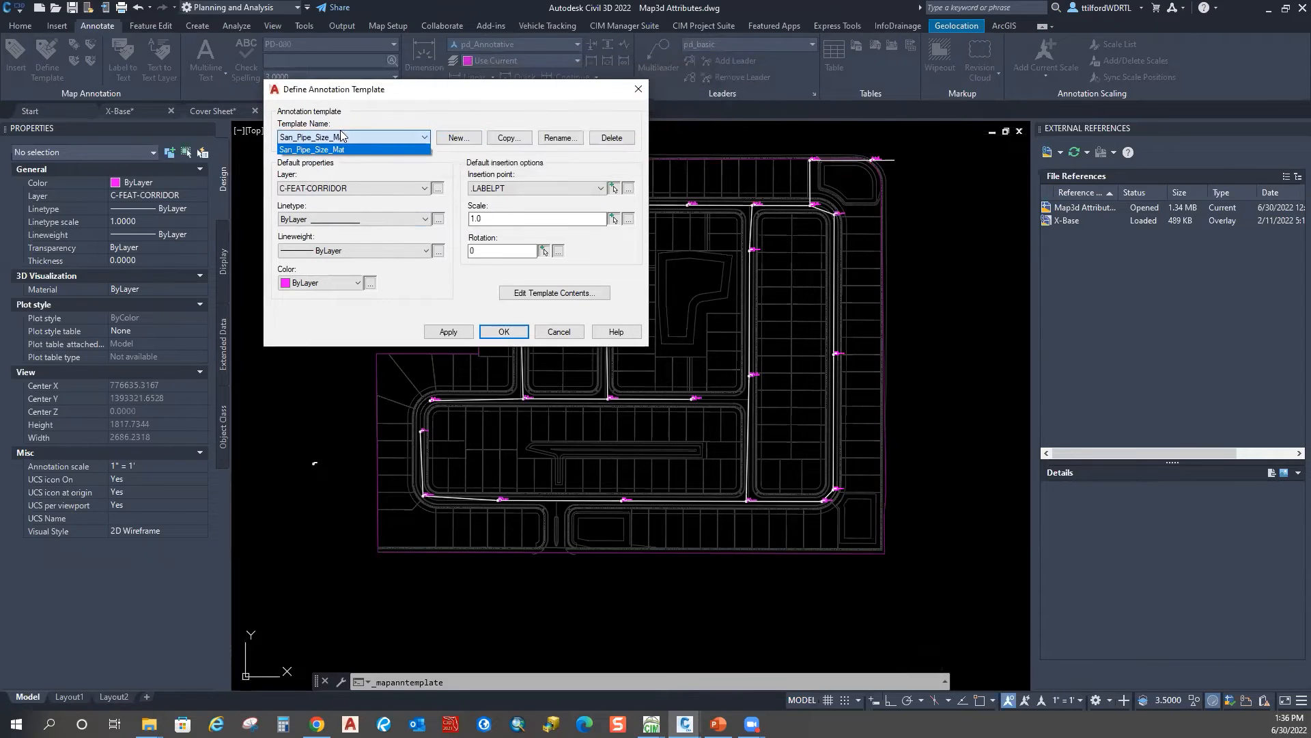
click(463, 138)
Step: Create a new annotation template named SAN_PIPE_MAT
click(459, 138)
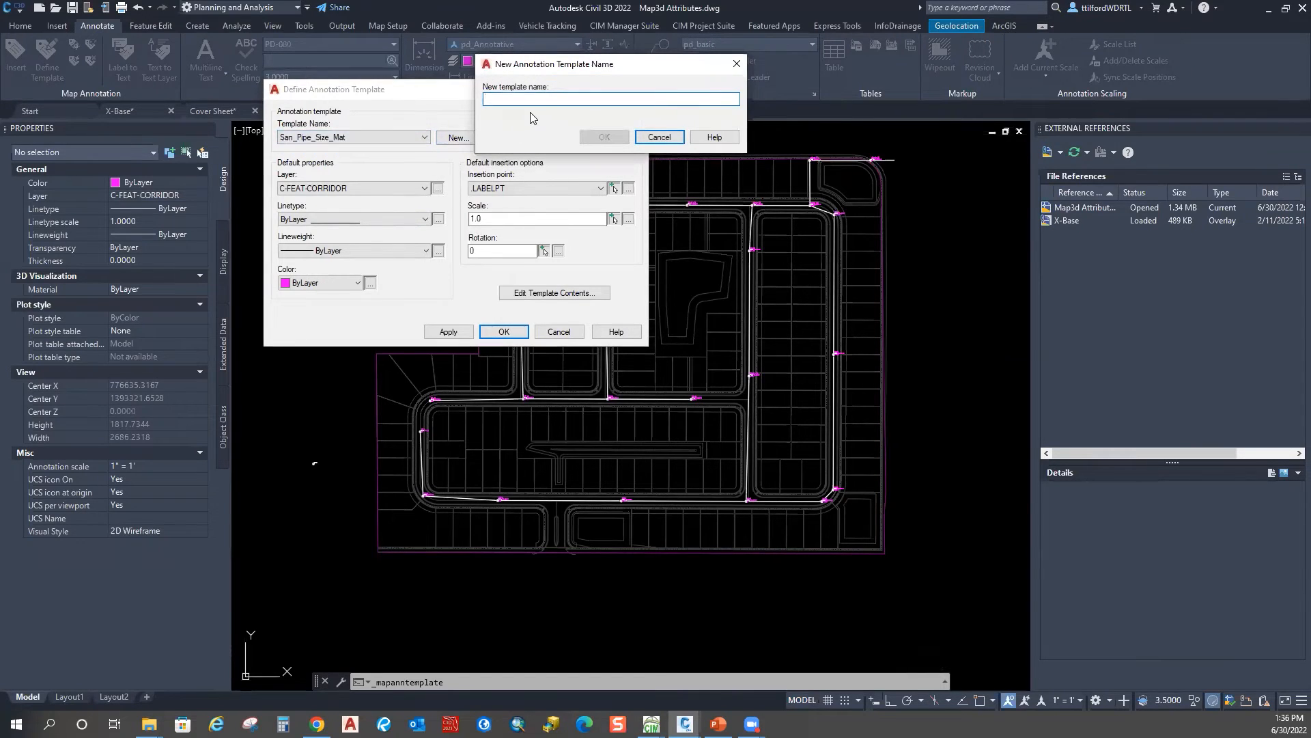
text(s)
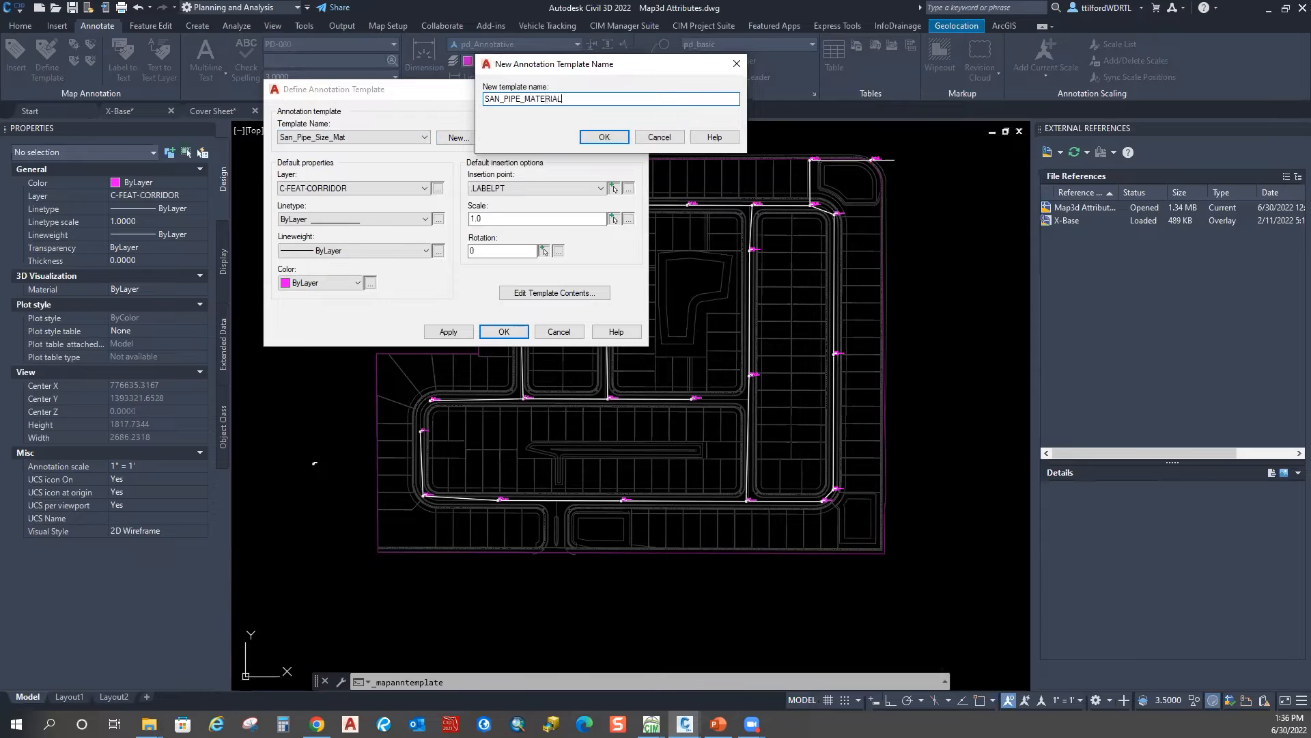
key(BackSpace)
click(603, 136)
Step: Draw a radius-3 circle centred at 0,0 in the template block
scroll(711, 418, down, 15)
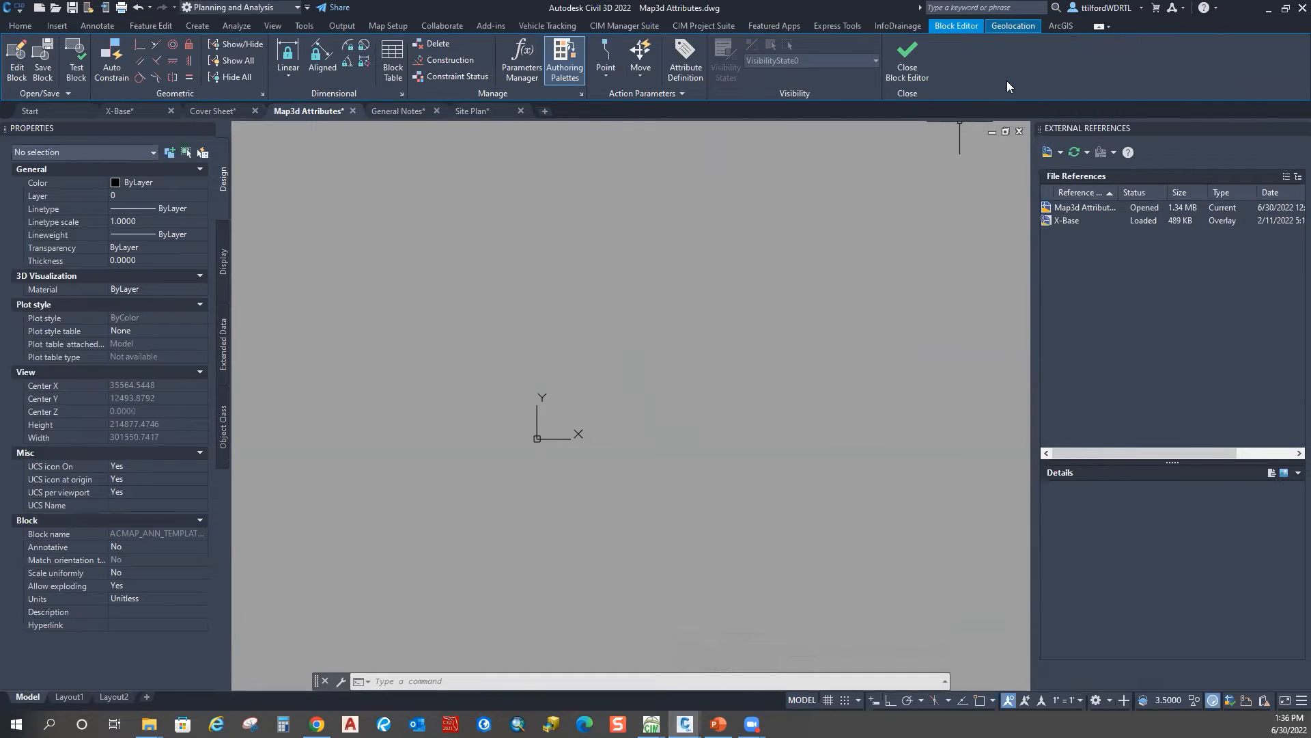
scroll(540, 439, up, 10)
scroll(604, 405, up, 3)
scroll(600, 404, down, 2)
scroll(513, 420, up, 3)
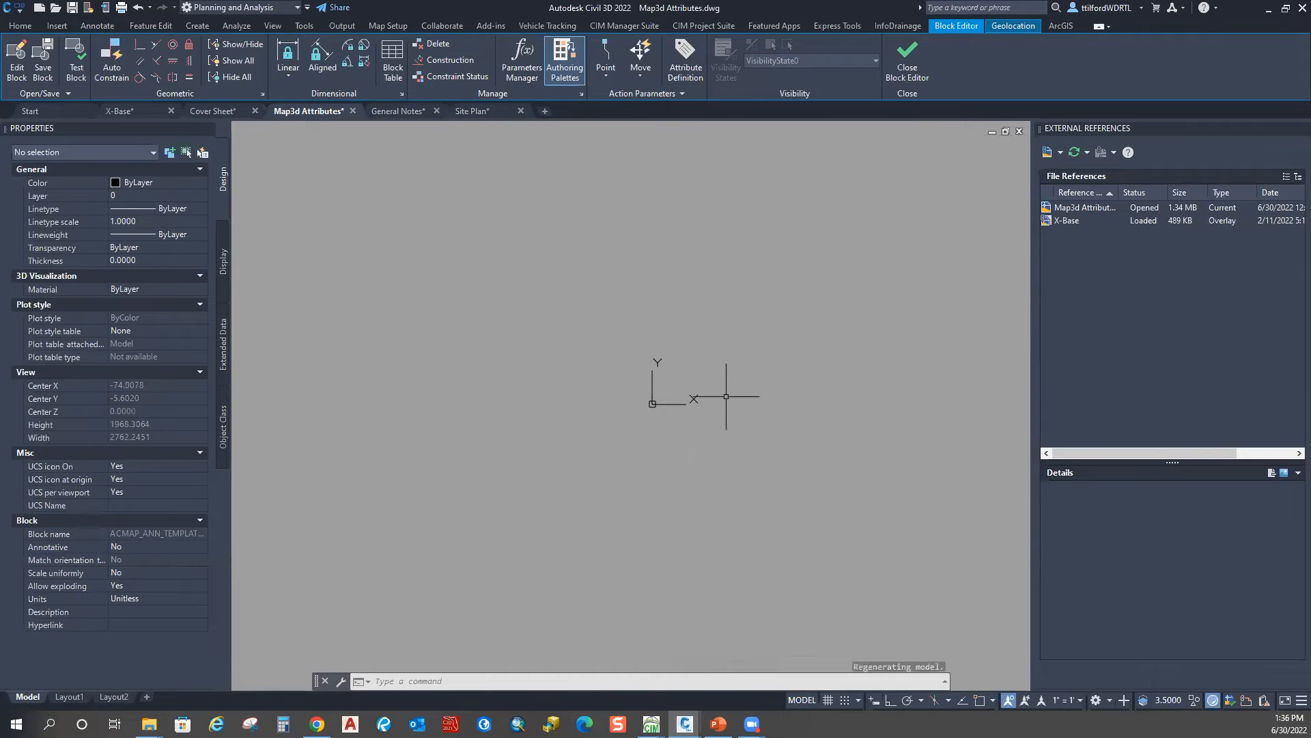
key(Escape)
key(Escape)
key(Escape)
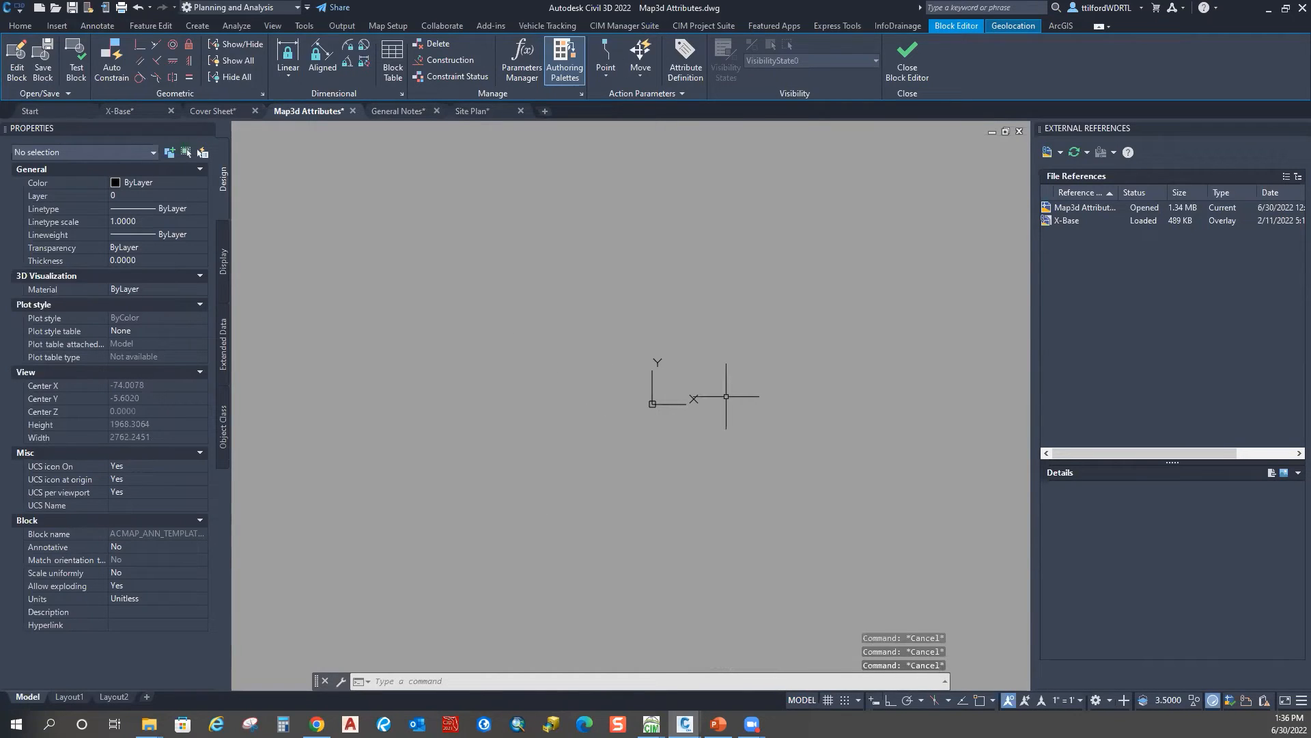
text(c)
key(Return)
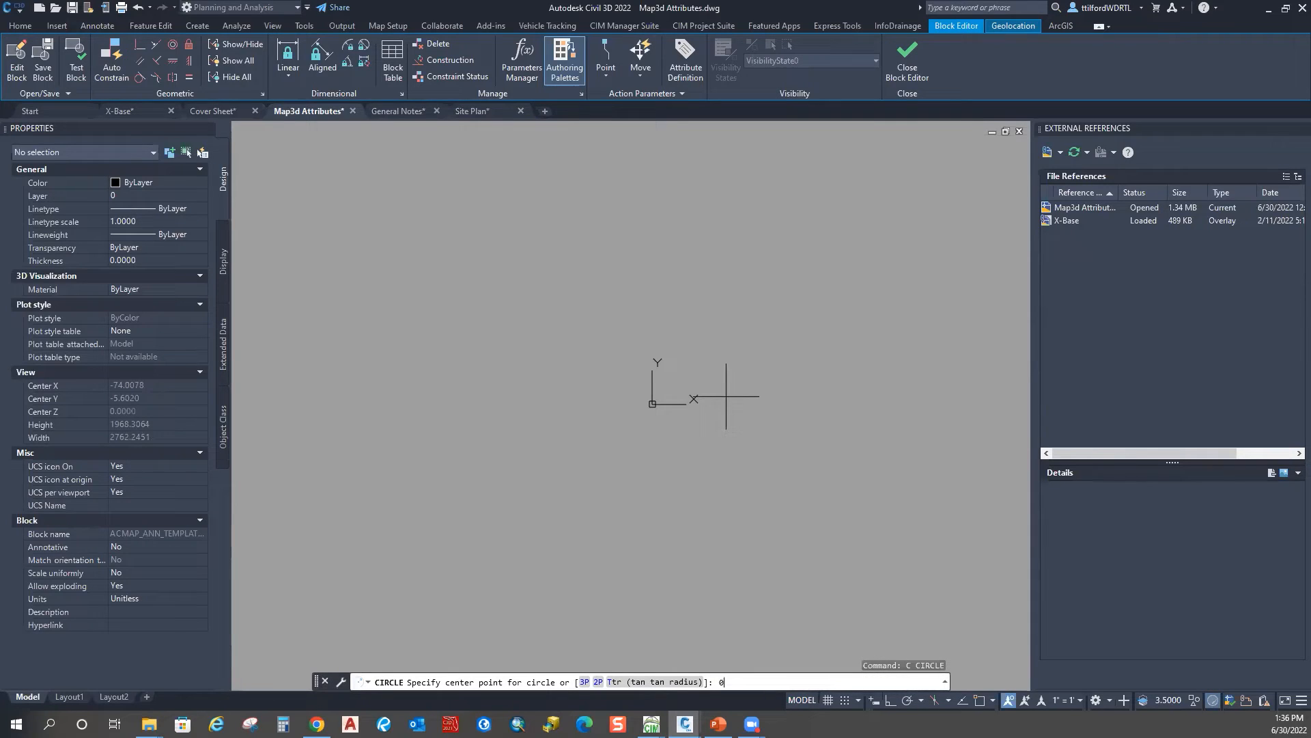
text(0,0)
key(Return)
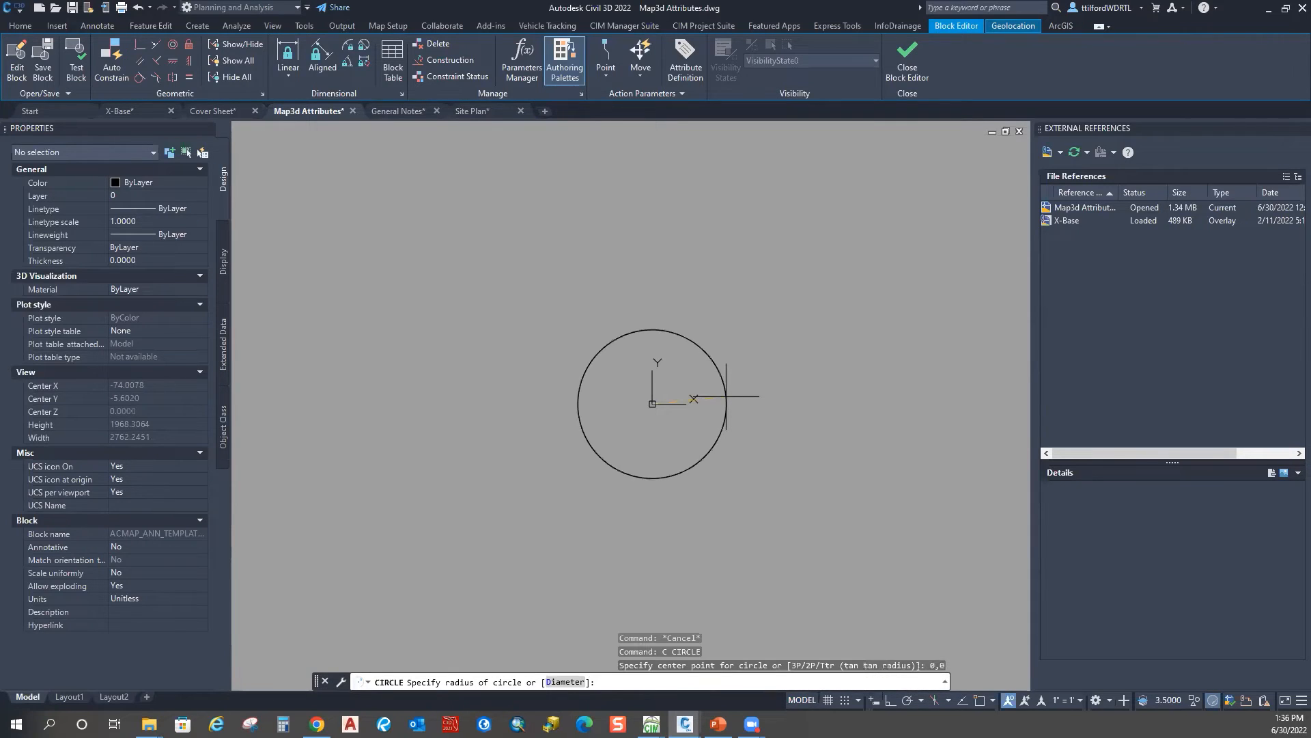
text(3)
key(Return)
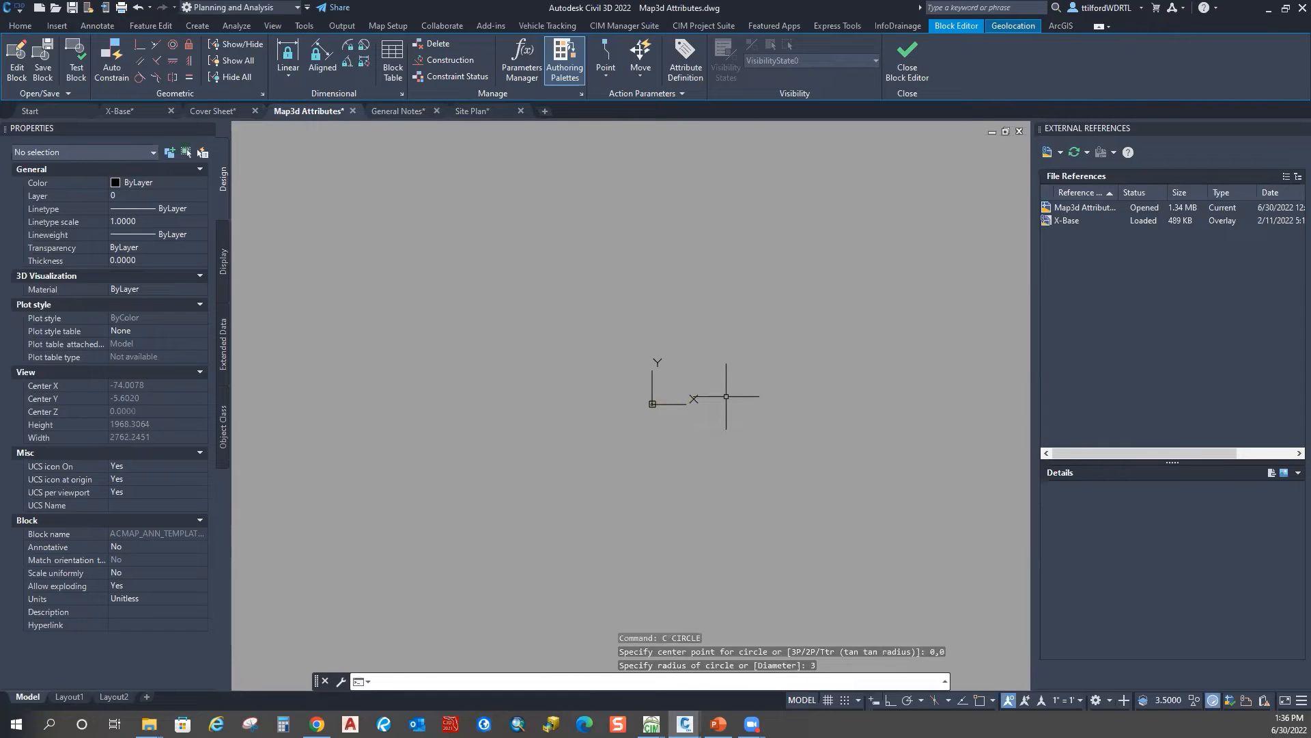
Step: Zoom to extents and launch the map annotation text command via MAPA
text(z)
key(Return)
text(e)
key(Return)
key(Escape)
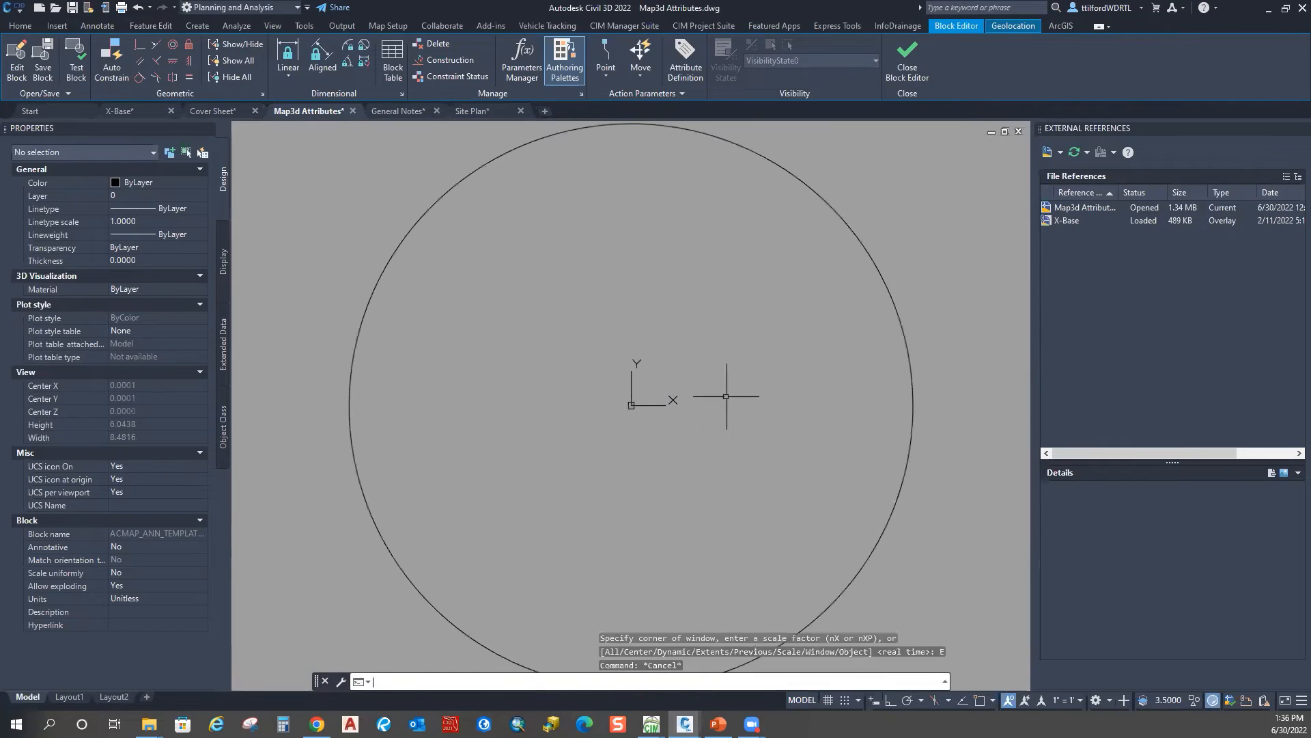
scroll(471, 437, down, 4)
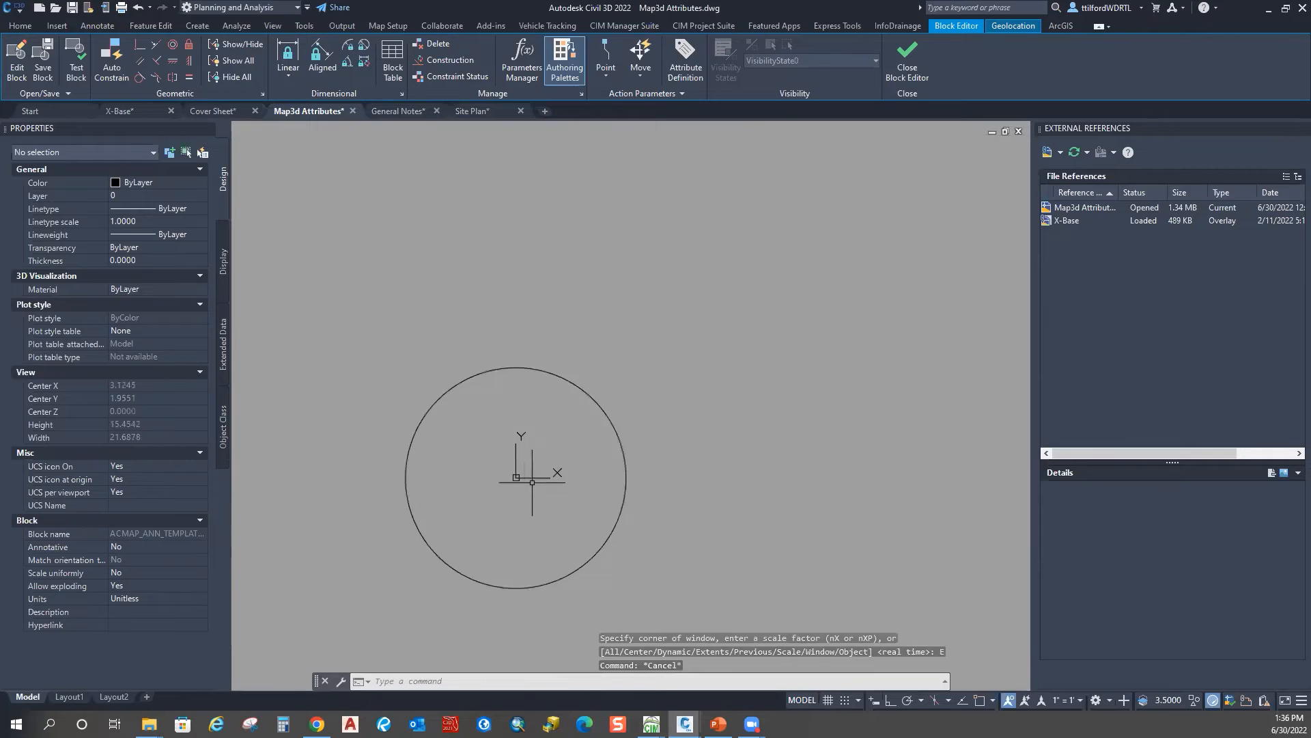
scroll(478, 482, up, 7)
scroll(472, 457, down, 8)
scroll(489, 427, up, 1)
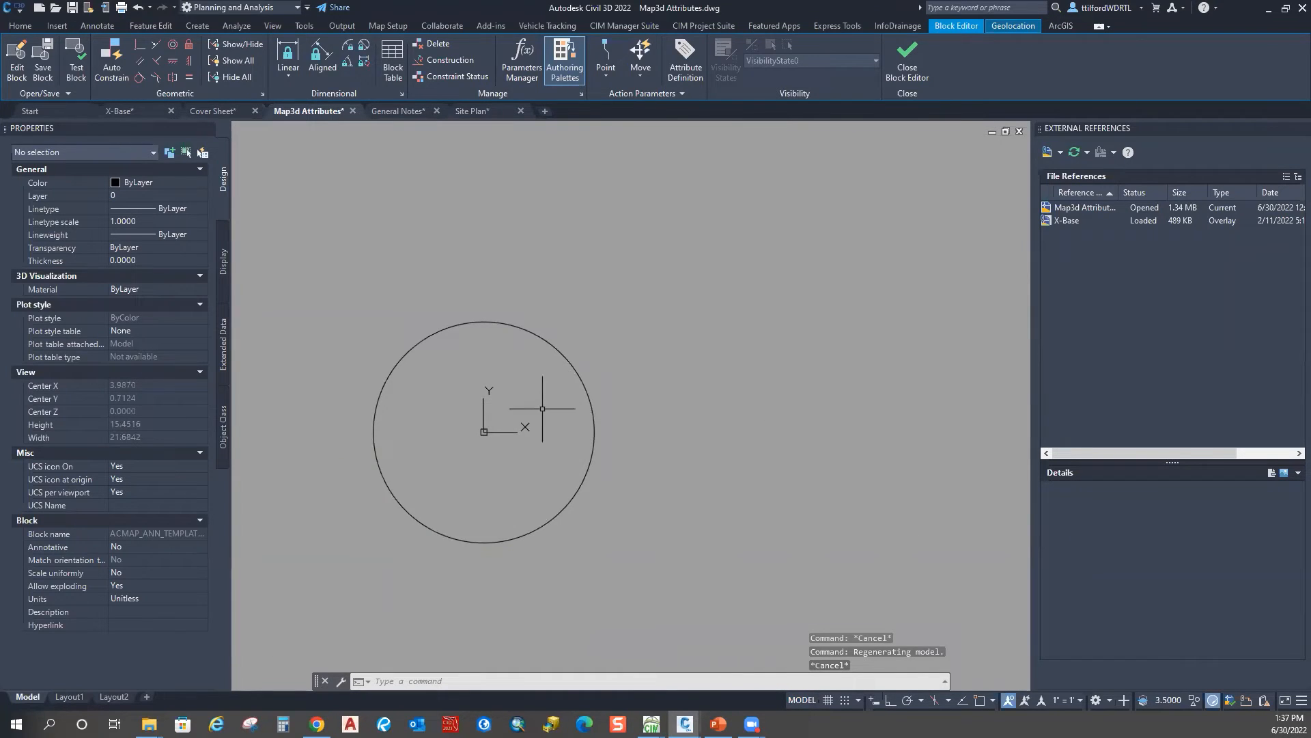
key(Escape)
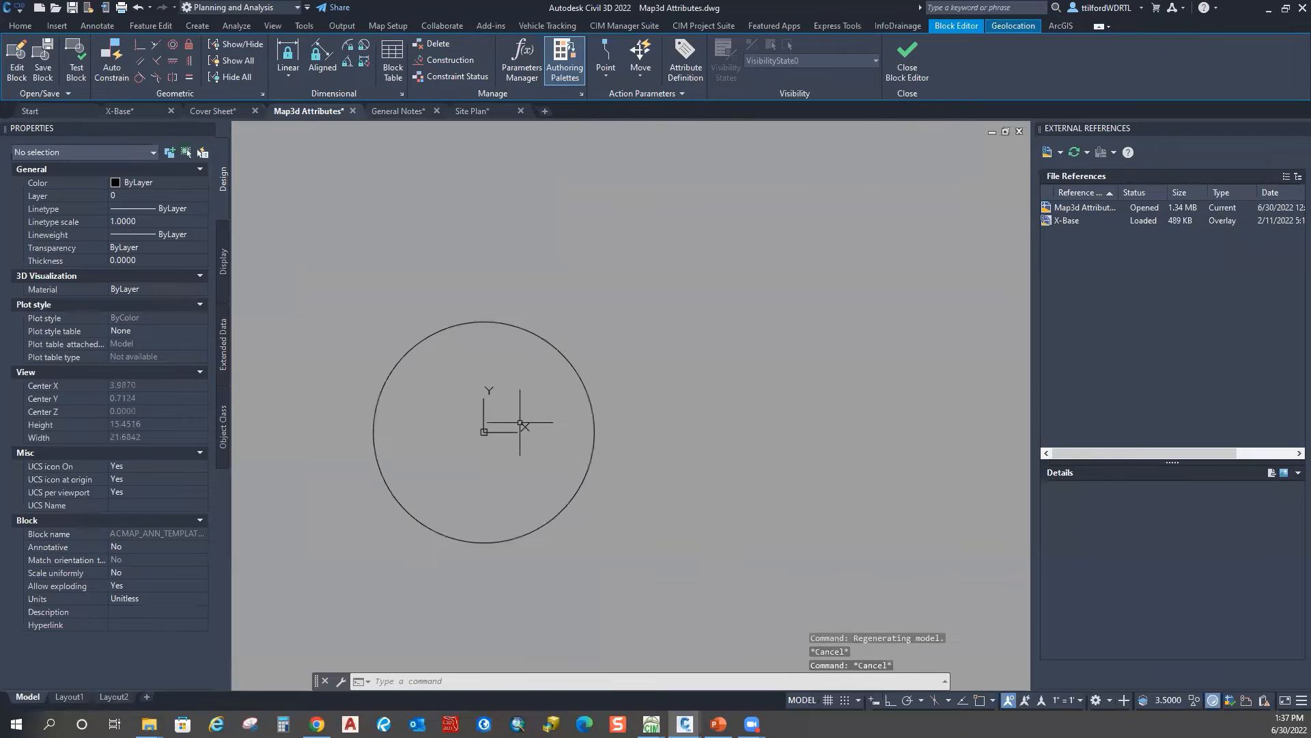
text(MAPA)
key(Return)
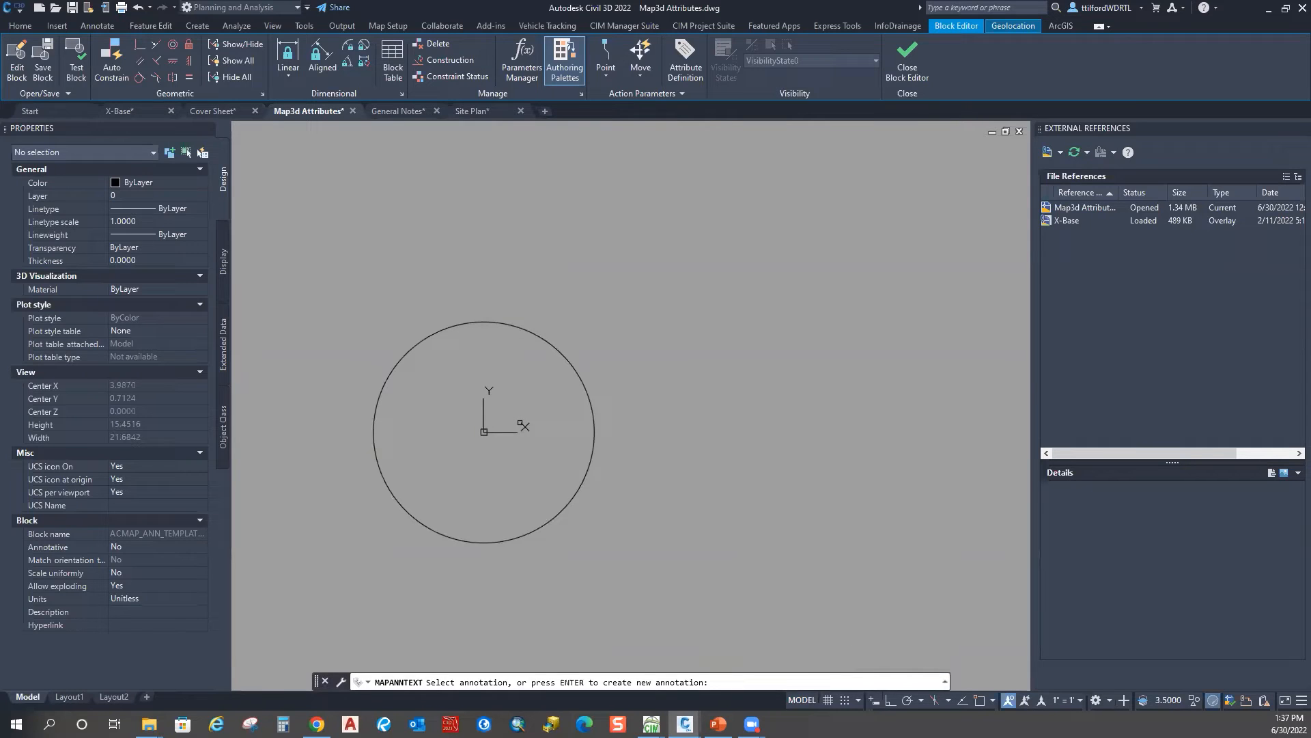
Step: Set the annotation value expression to Object Data field InsideDiam@Sanitary_Pipes
key(Return)
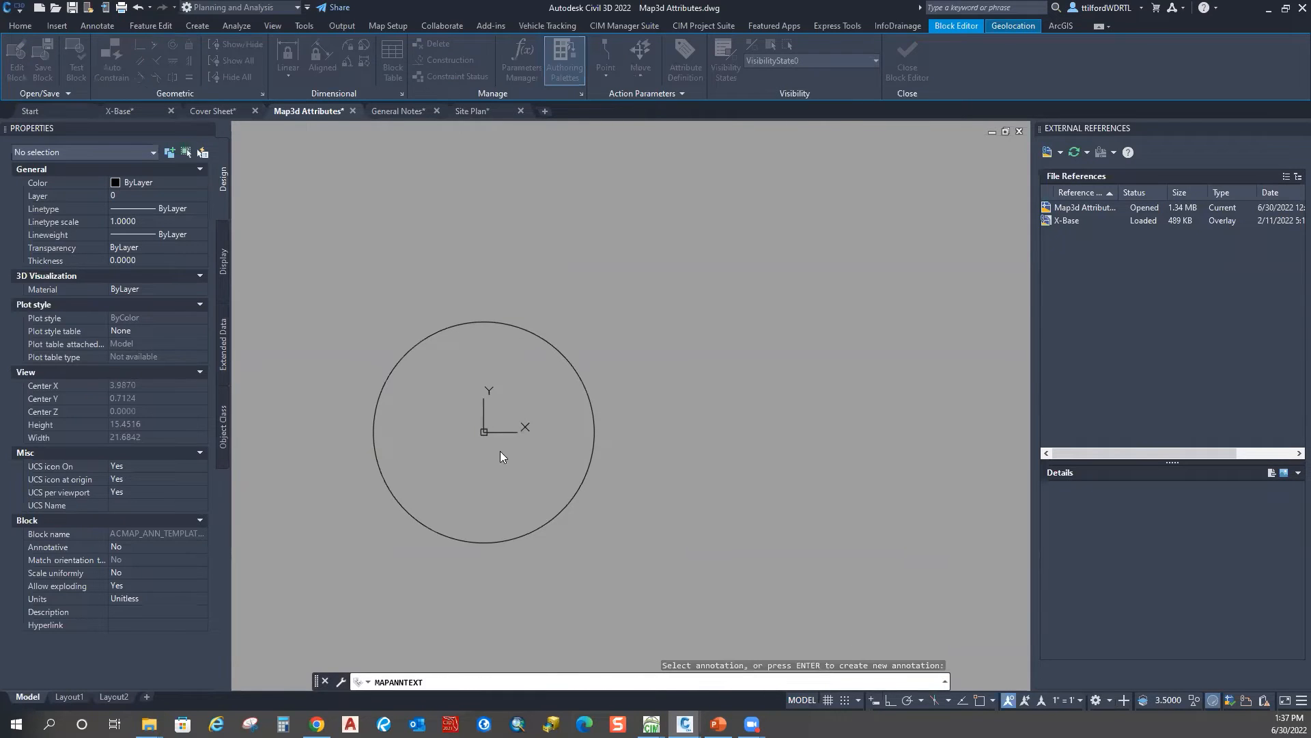
drag(692, 132, 471, 133)
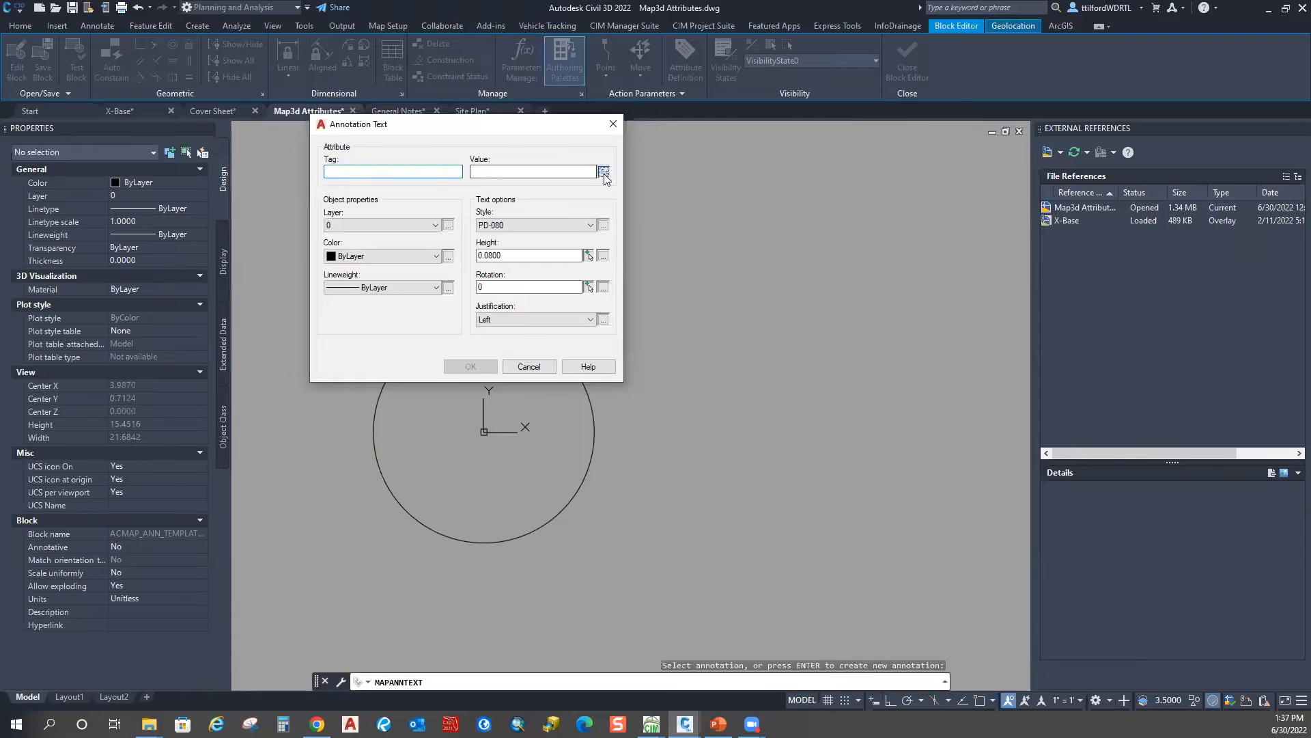
click(603, 171)
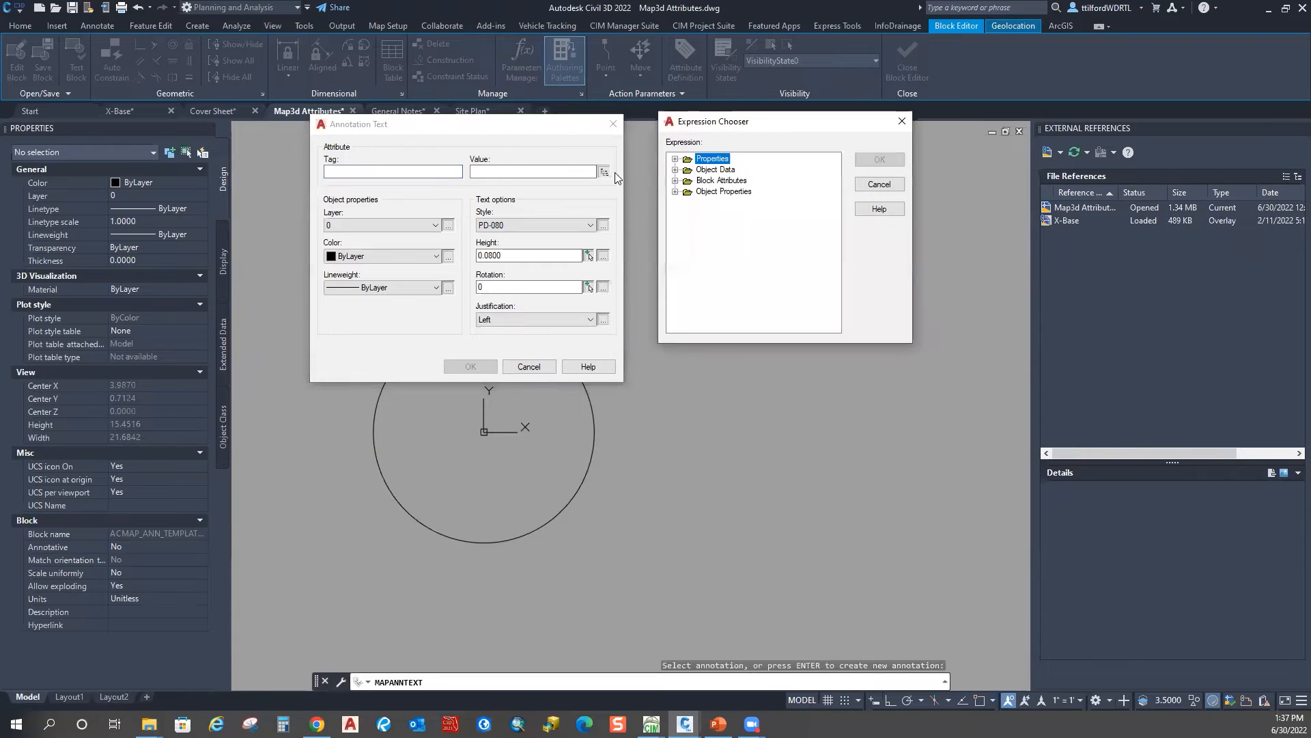
double_click(722, 180)
double_click(729, 181)
double_click(731, 170)
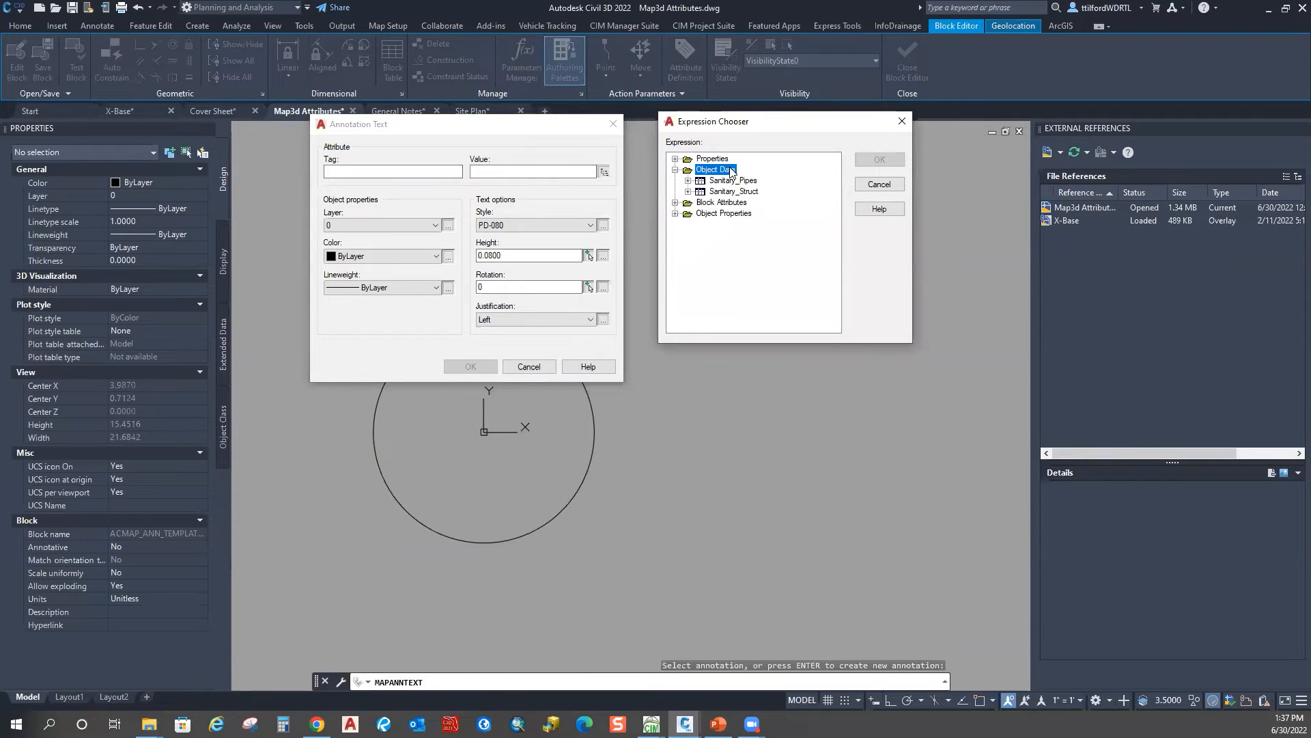
double_click(750, 181)
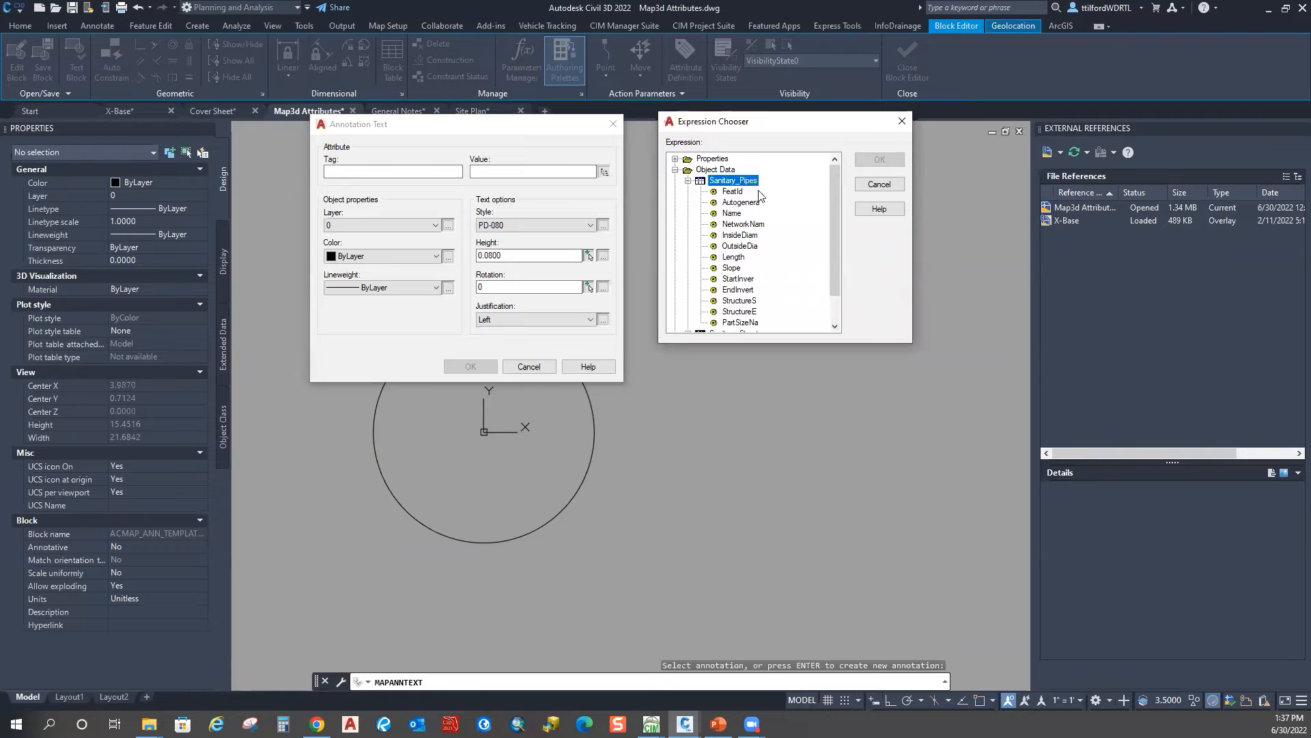
drag(835, 245, 834, 255)
click(749, 312)
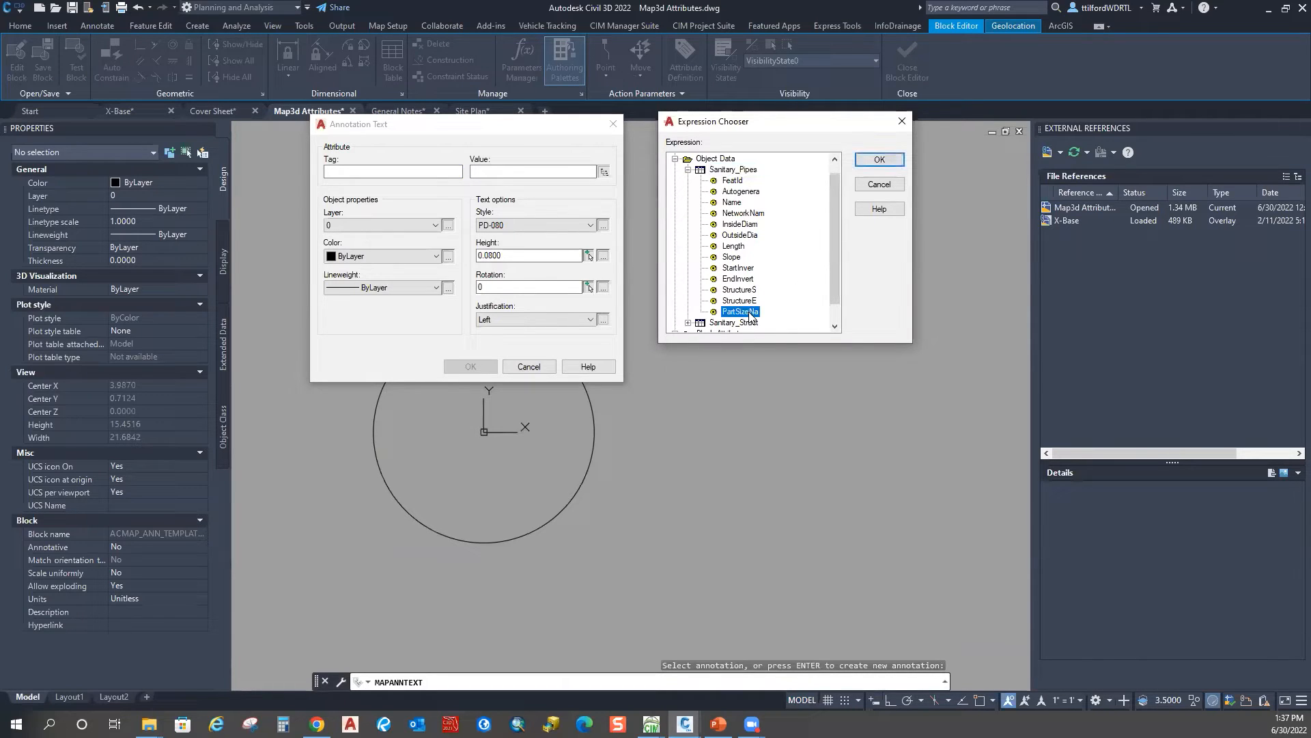
click(739, 225)
click(881, 166)
Step: Use InsideDiam as the tag name, set text height 3, and accept
drag(510, 171, 499, 171)
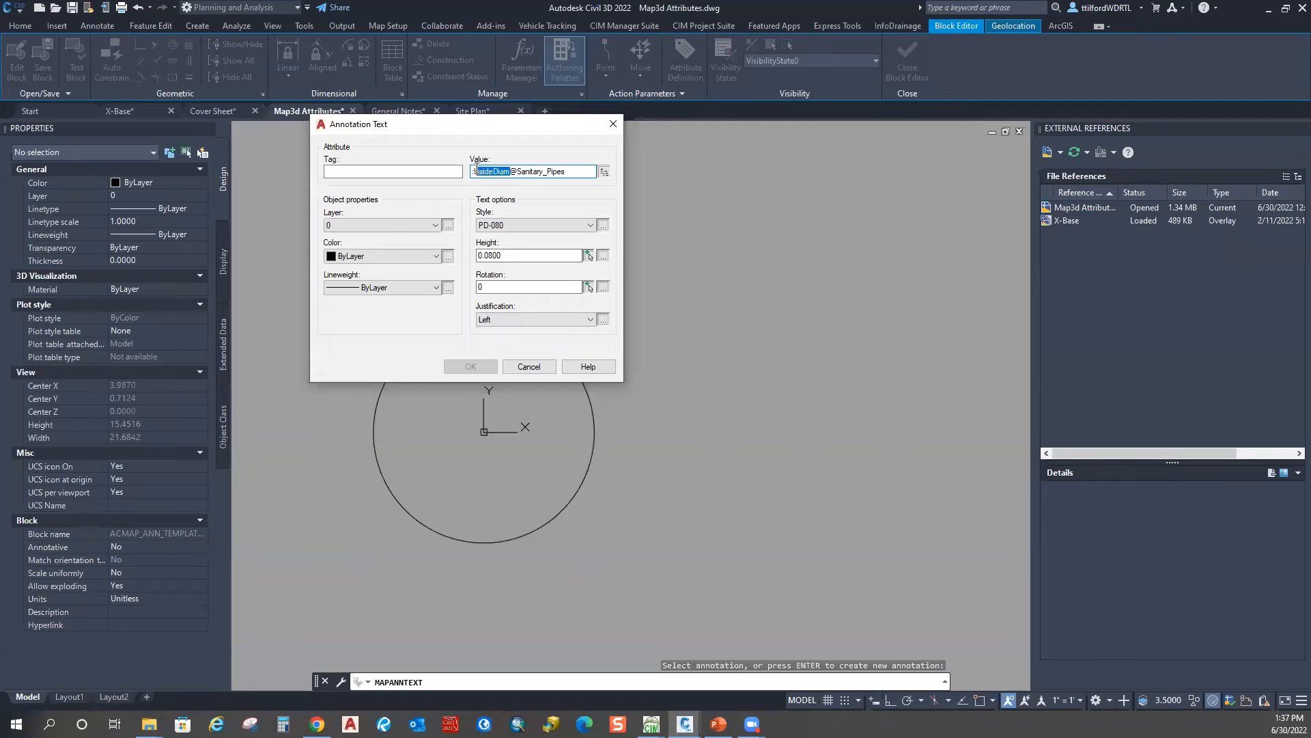
right_click(485, 174)
click(431, 219)
click(400, 171)
right_click(400, 171)
click(273, 233)
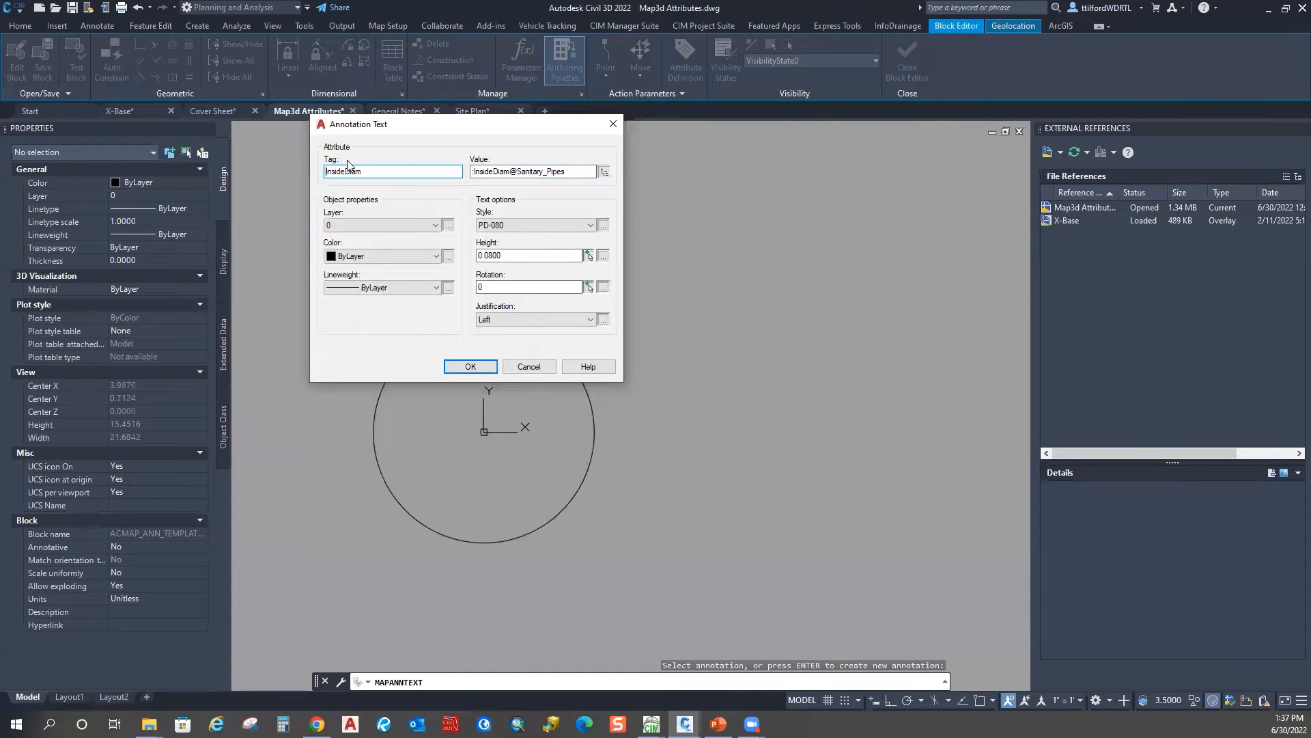
key(Tab)
key(Tab)
key(Tab)
text(3)
click(545, 255)
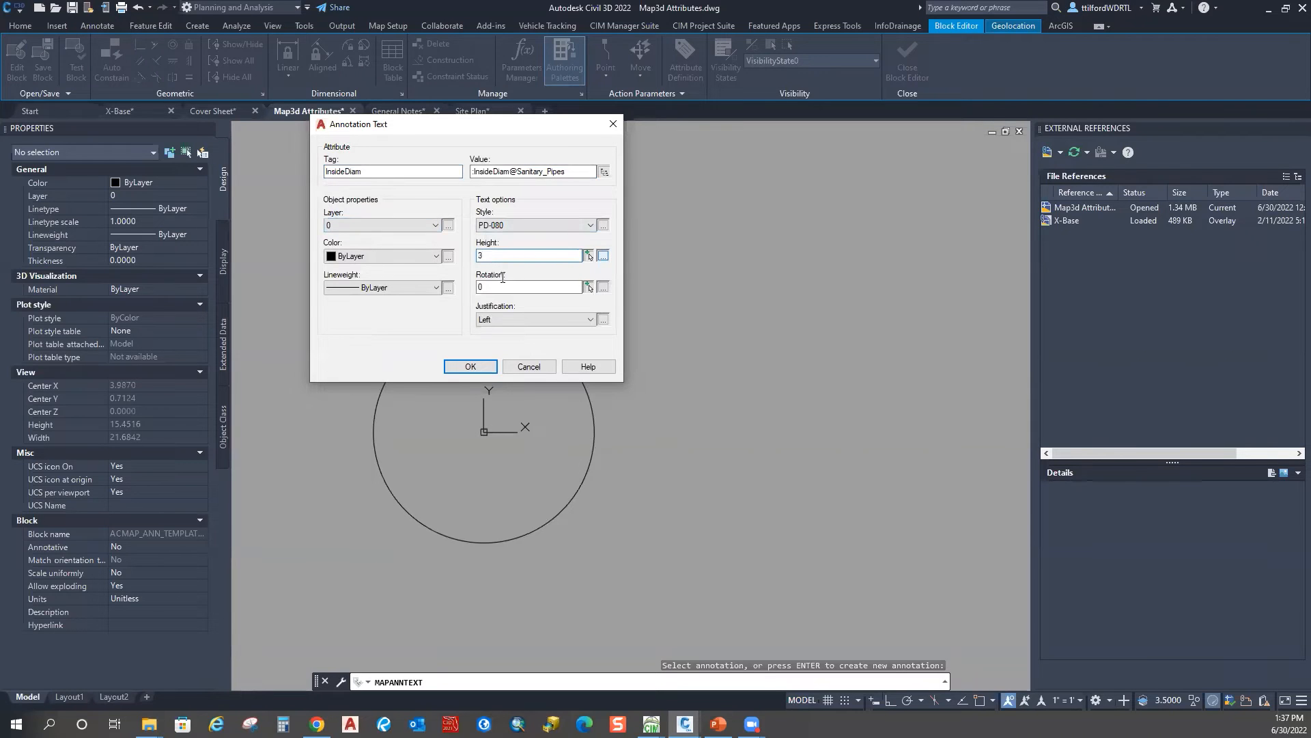
click(470, 367)
Step: Place the InsideDiam text in the template and delete the helper circle
scroll(483, 424, up, 10)
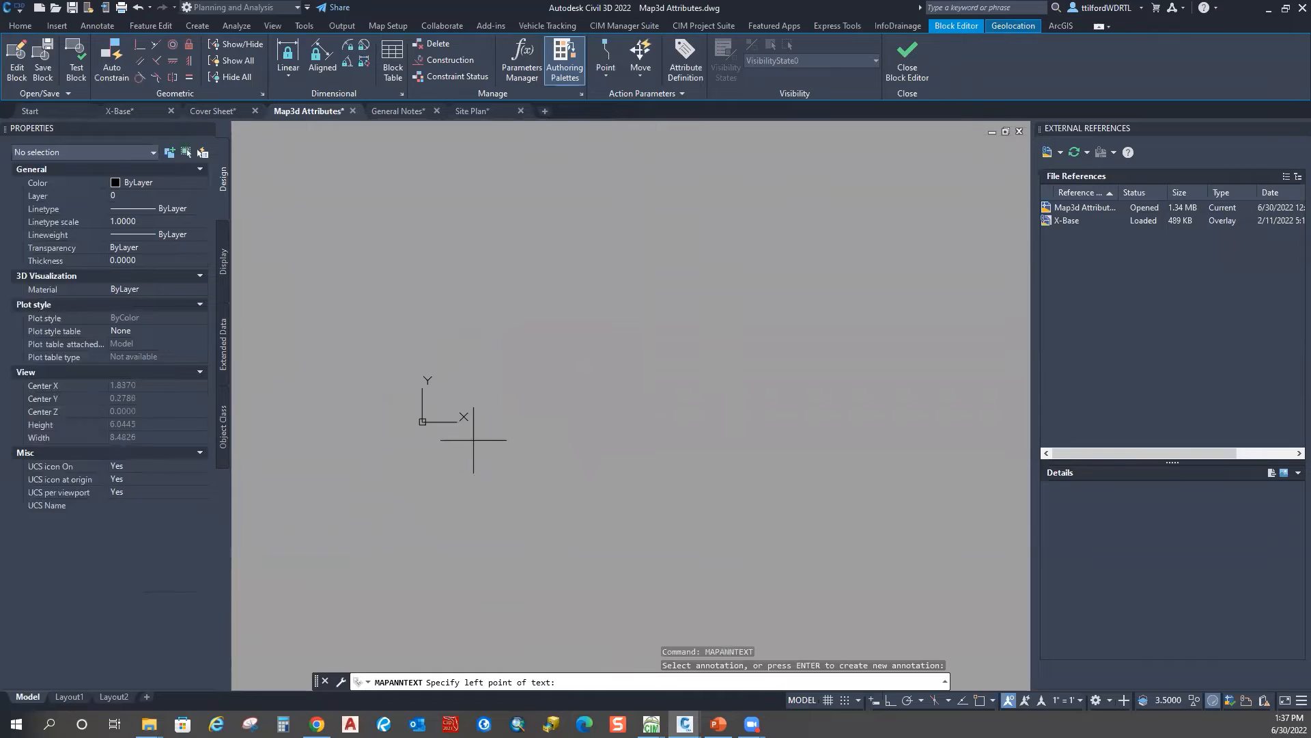
click(337, 372)
scroll(483, 377, down, 20)
click(573, 468)
click(499, 408)
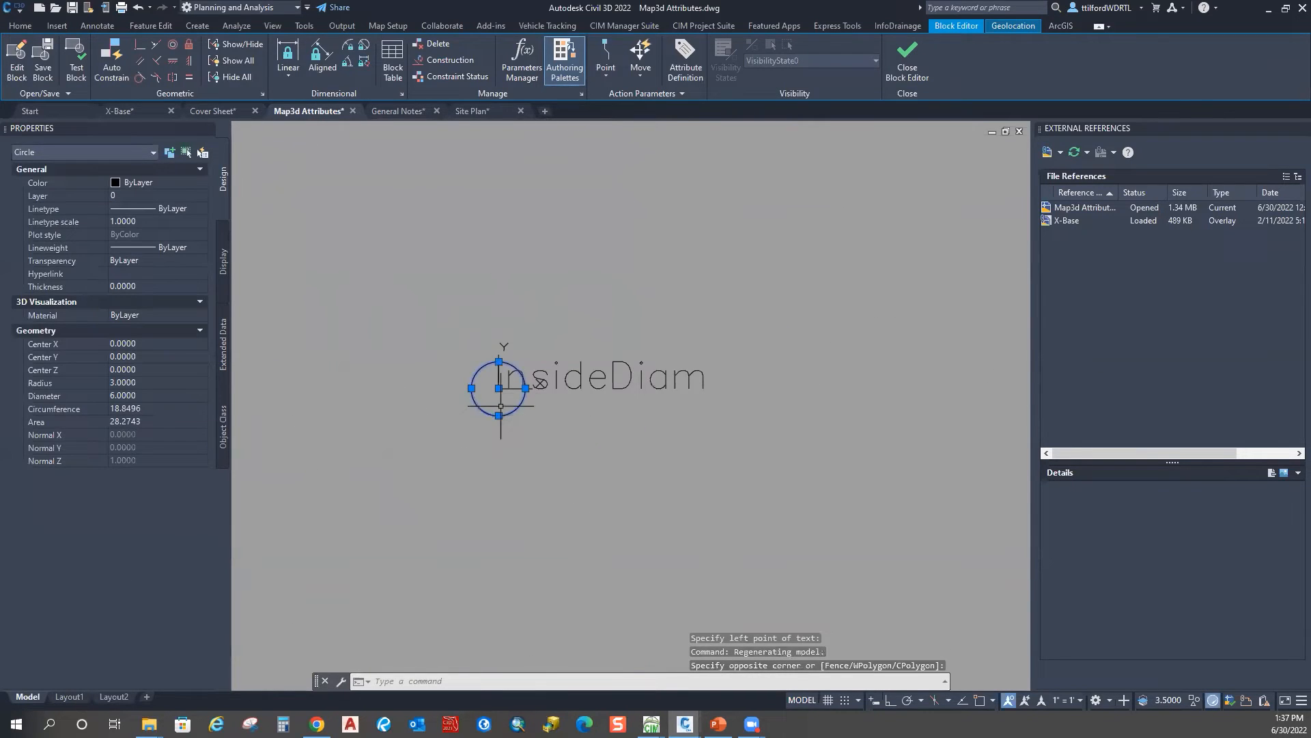
key(Delete)
key(Escape)
key(Escape)
Step: Move the InsideDiam text up and to the left
text(m)
key(Return)
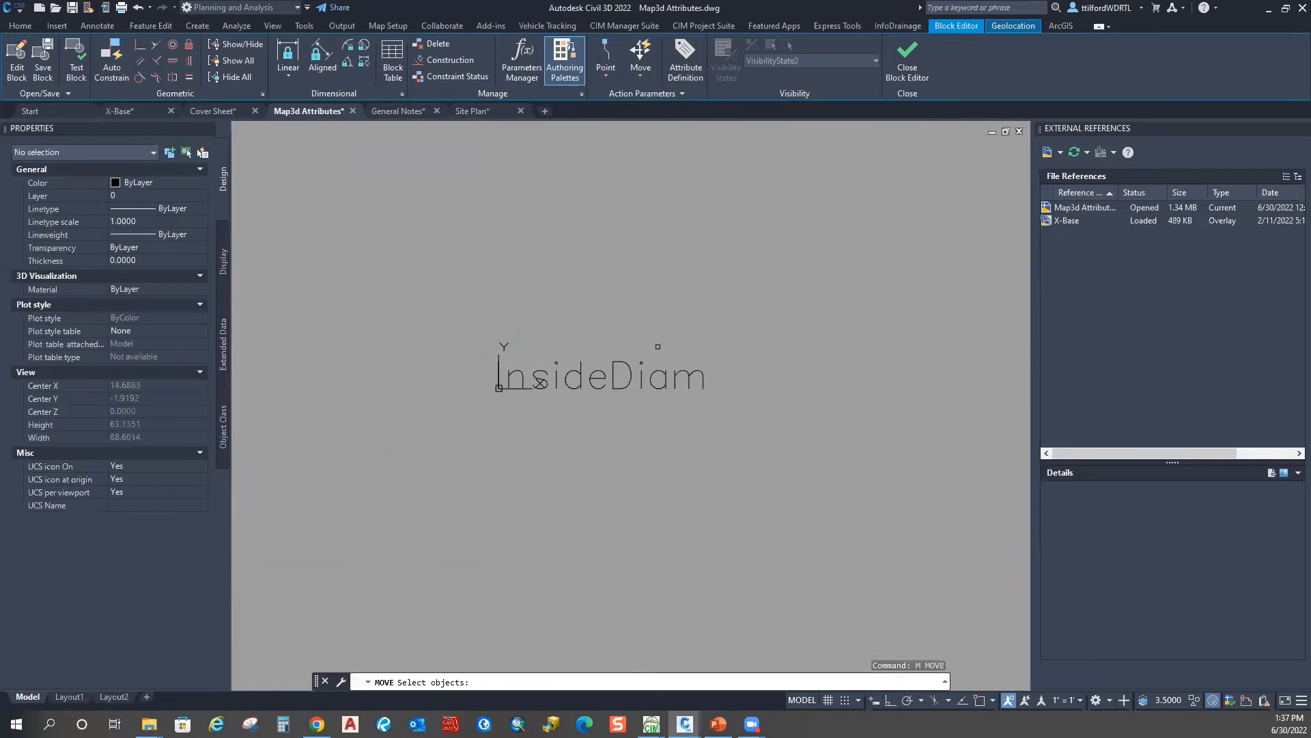
click(658, 346)
click(615, 391)
key(Return)
click(618, 358)
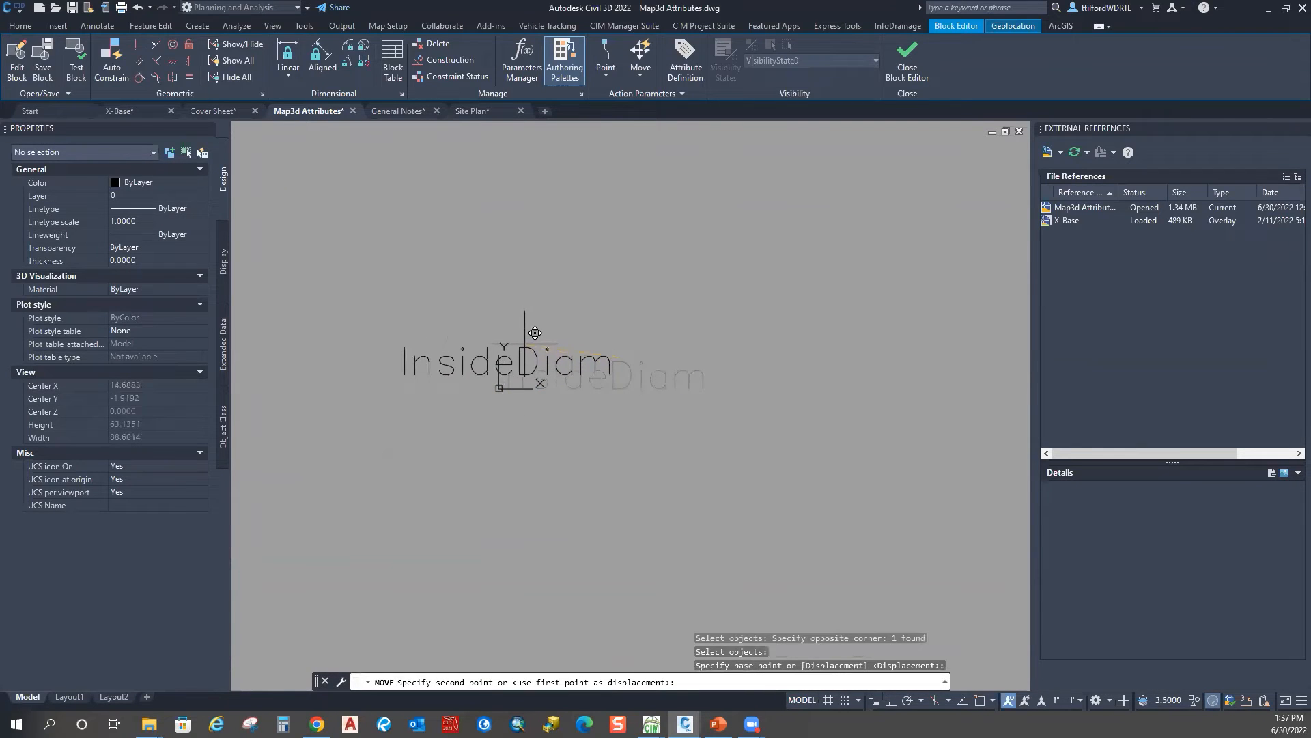
click(532, 336)
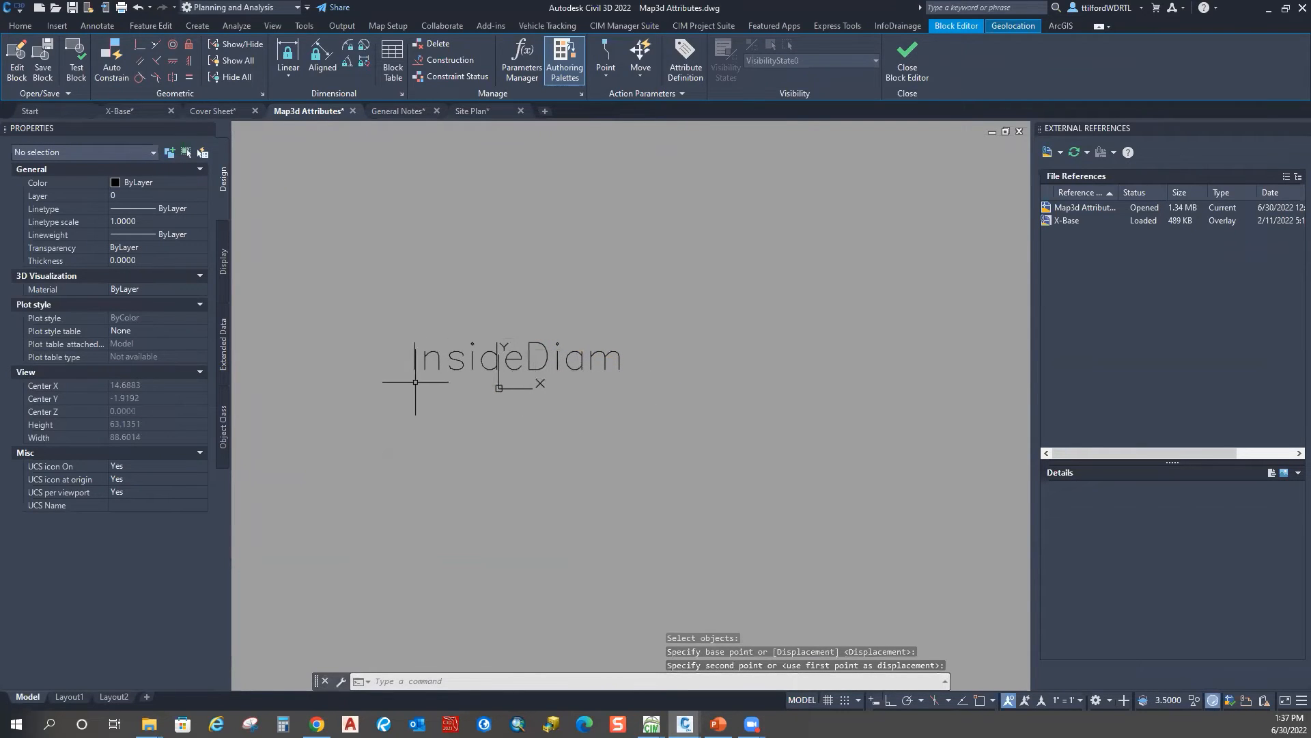
scroll(567, 379, up, 4)
Step: Fine-tune the InsideDiam text position and close the Block Editor
key(Escape)
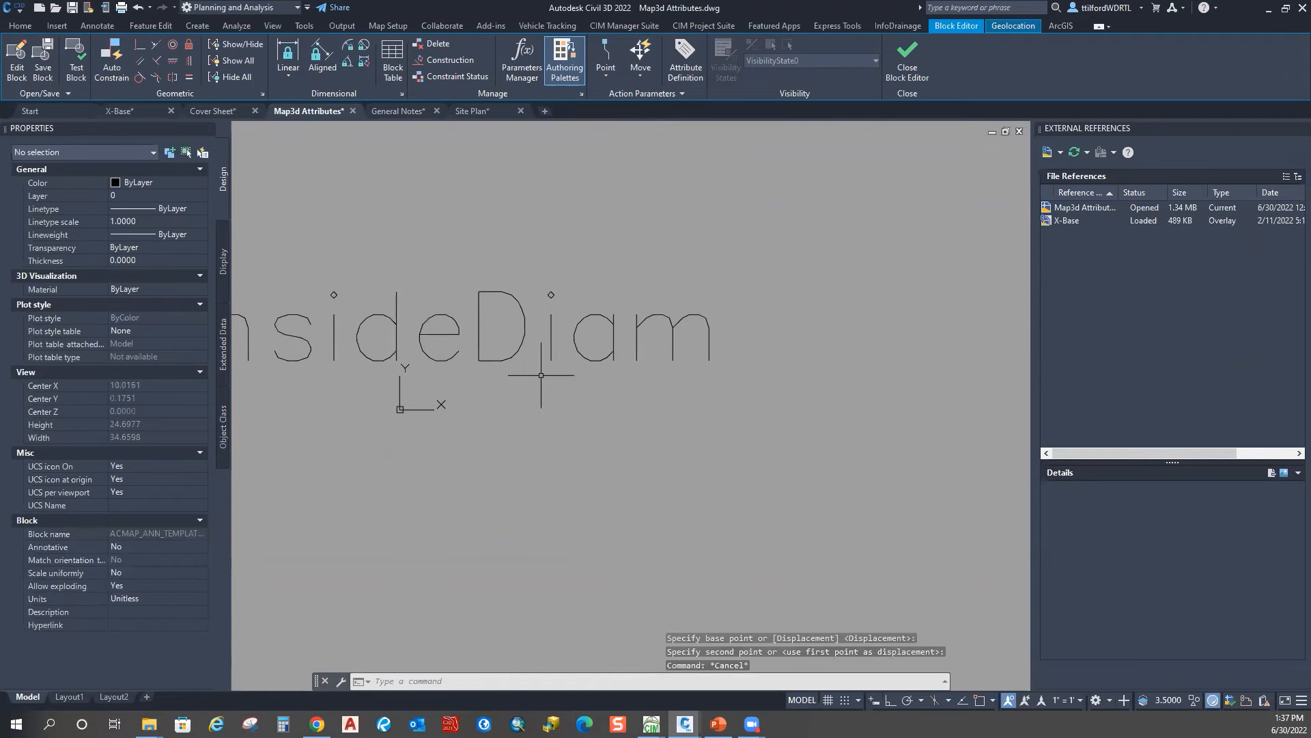
text(m)
key(Return)
click(512, 393)
click(503, 349)
key(Return)
click(508, 310)
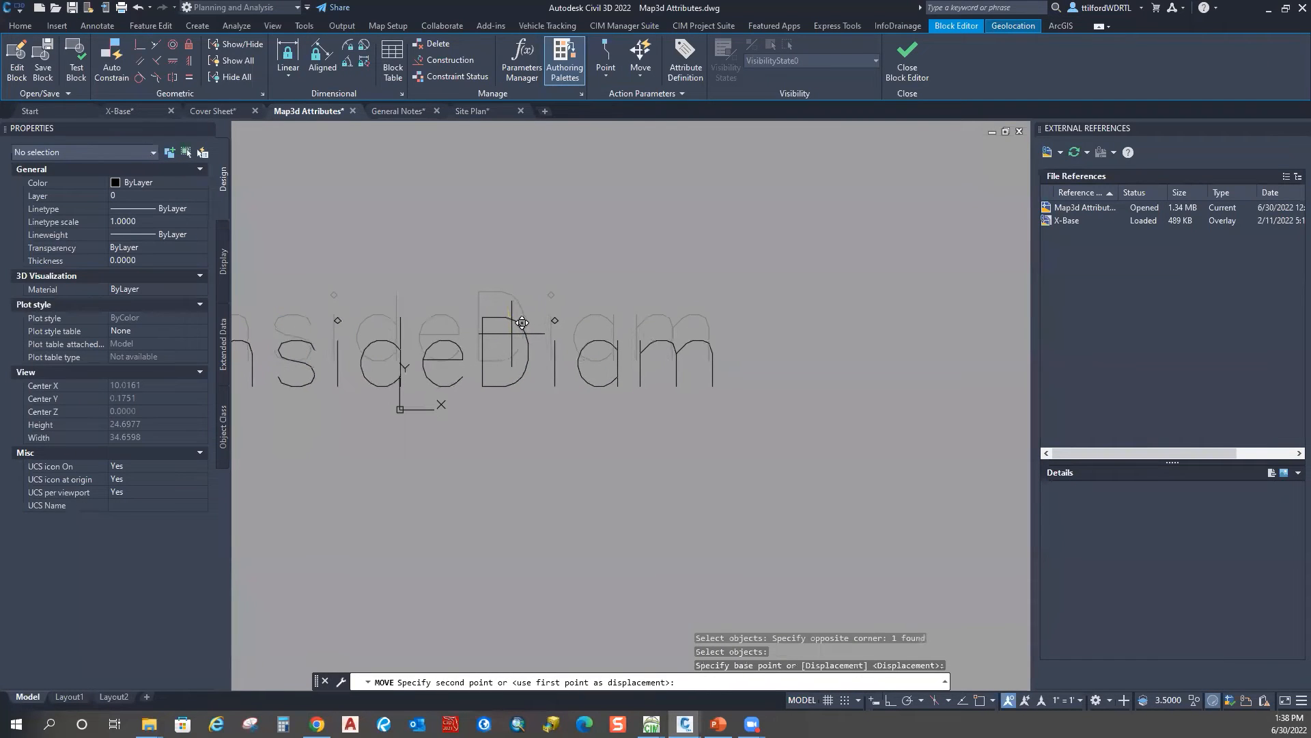
click(515, 314)
scroll(511, 335, down, 4)
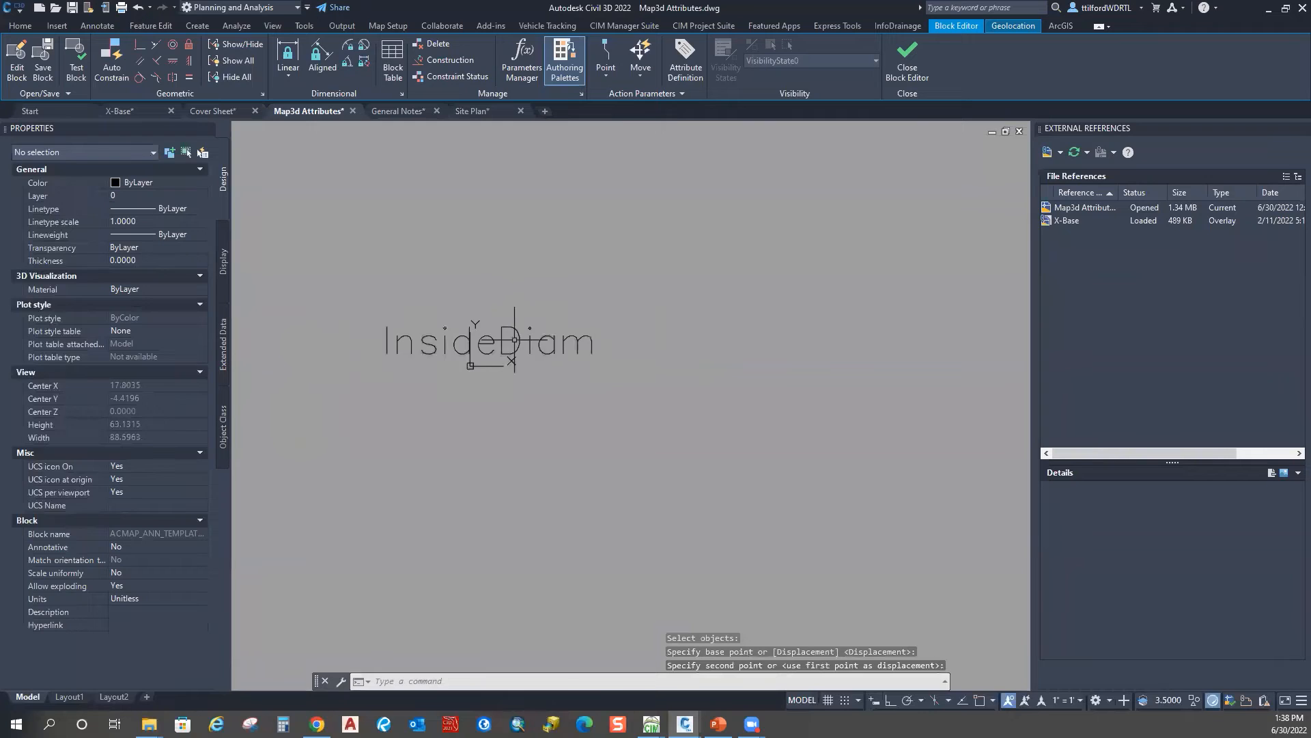
middle_drag(454, 353, 509, 354)
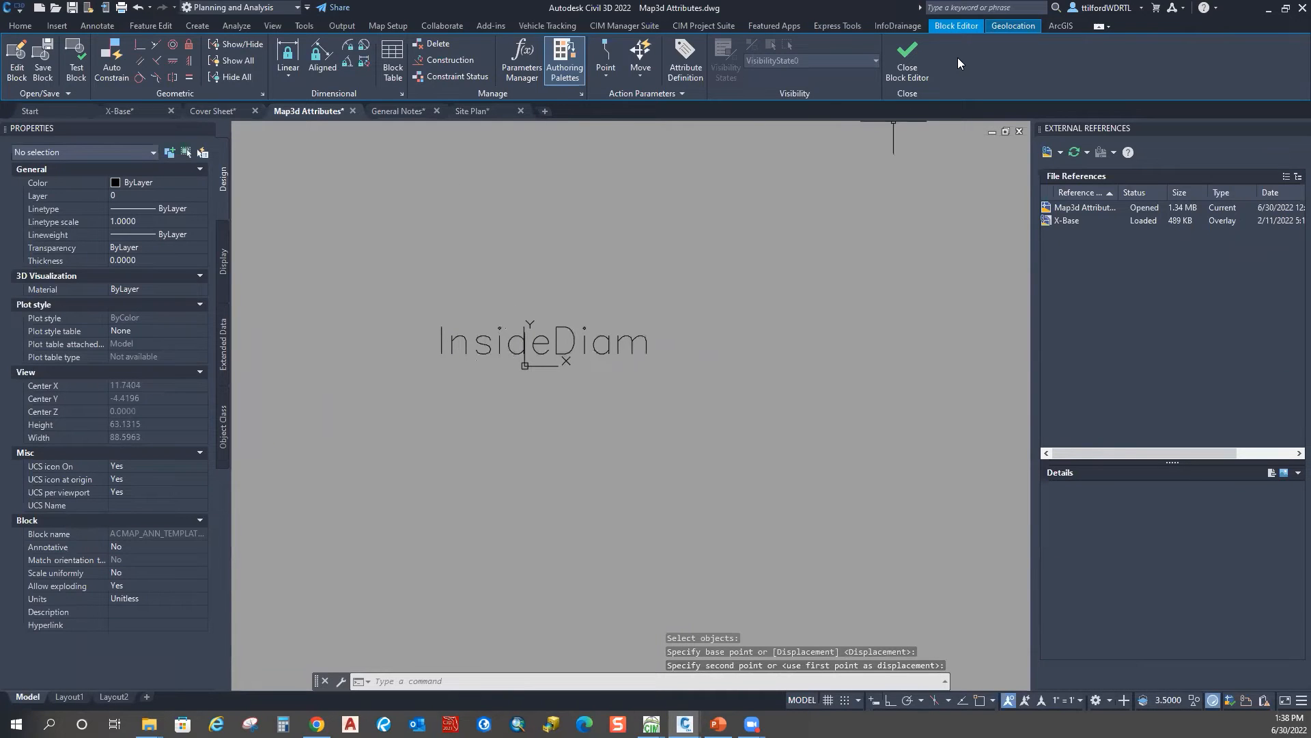
click(908, 65)
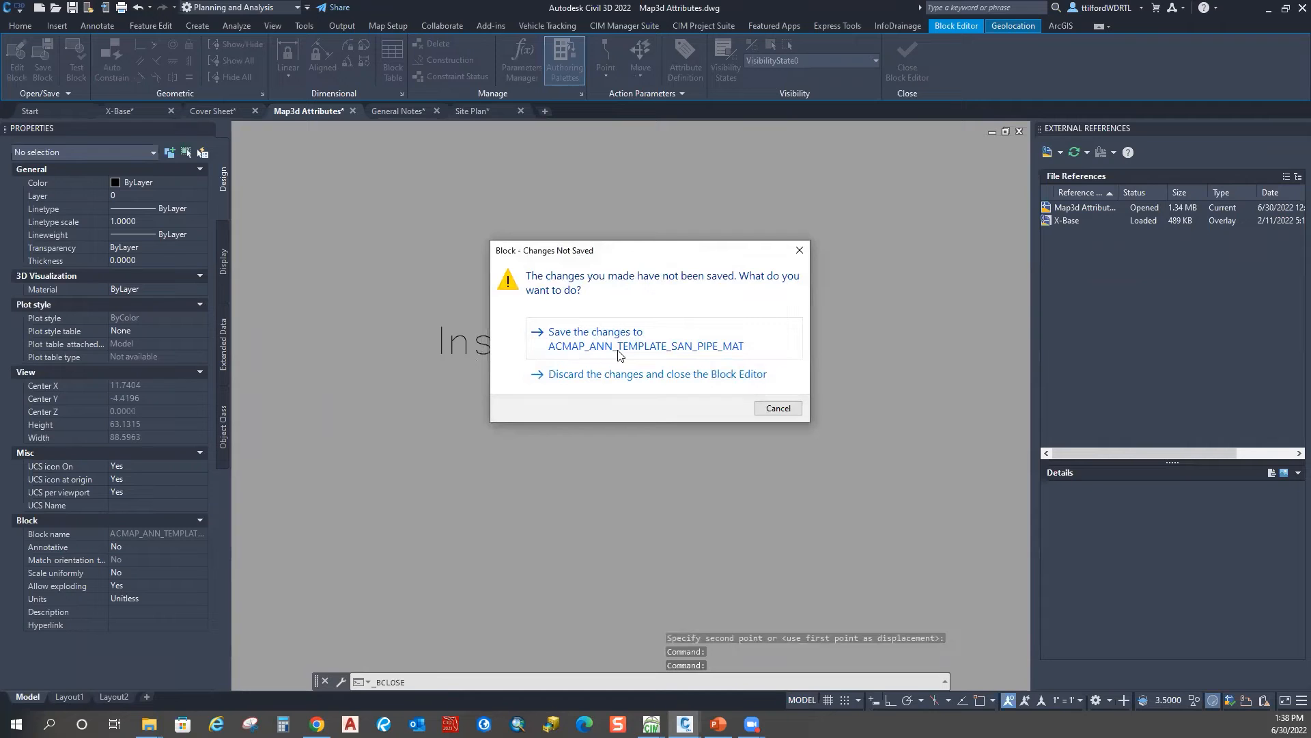
Step: Save the template block, then set SAN_PIPE_MAT's layer to C-ANNO-MISC, apply and confirm
click(576, 336)
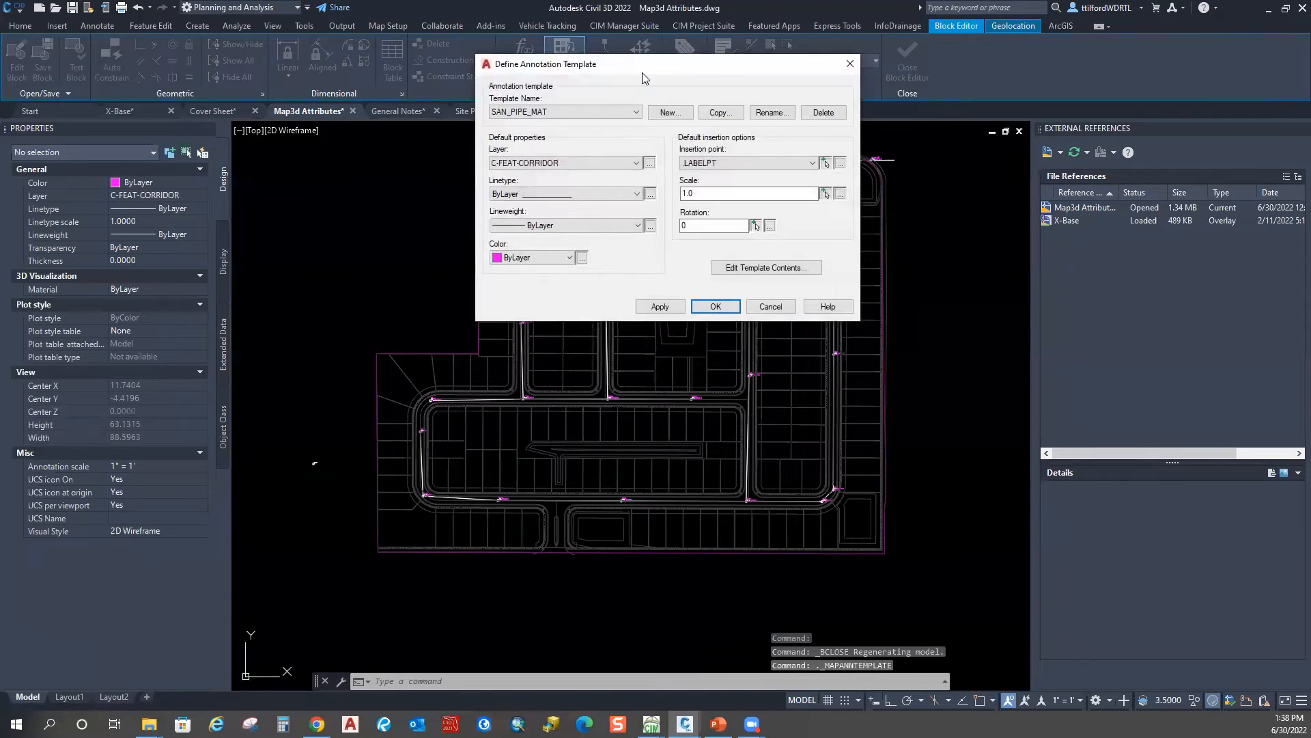
drag(642, 73, 439, 81)
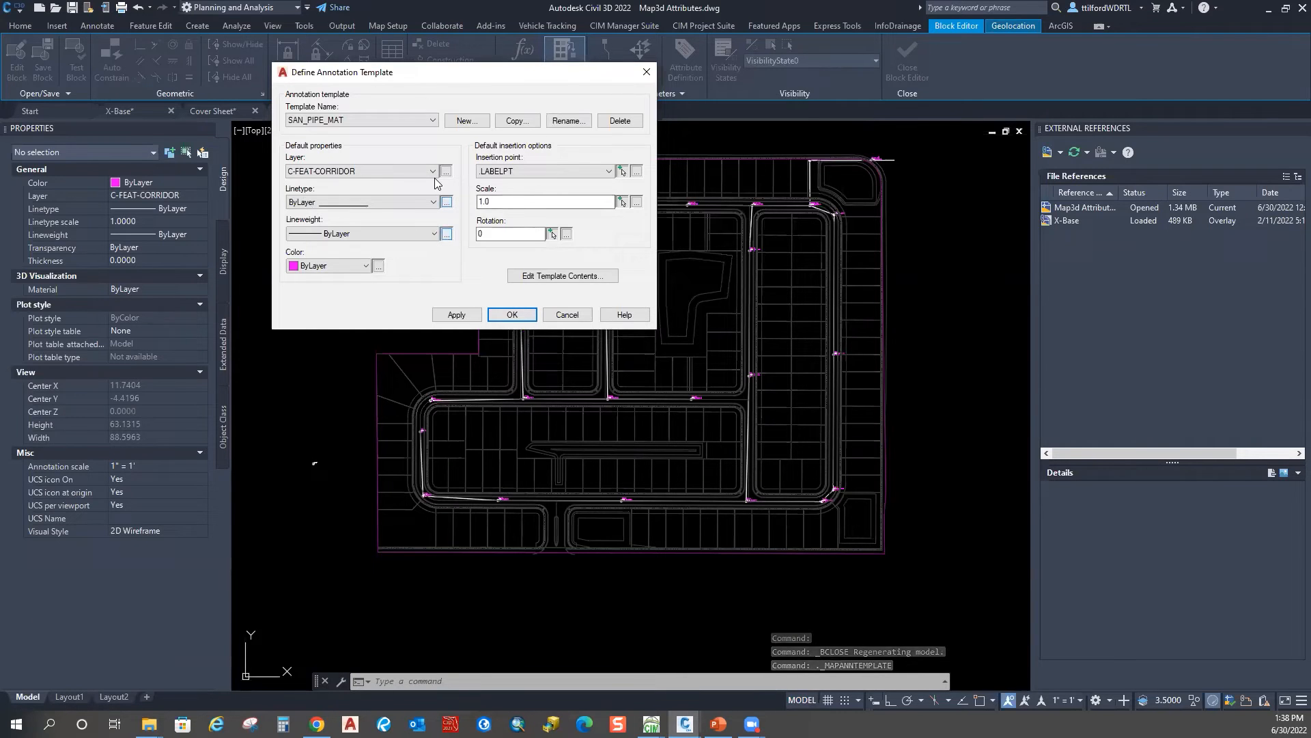
click(381, 171)
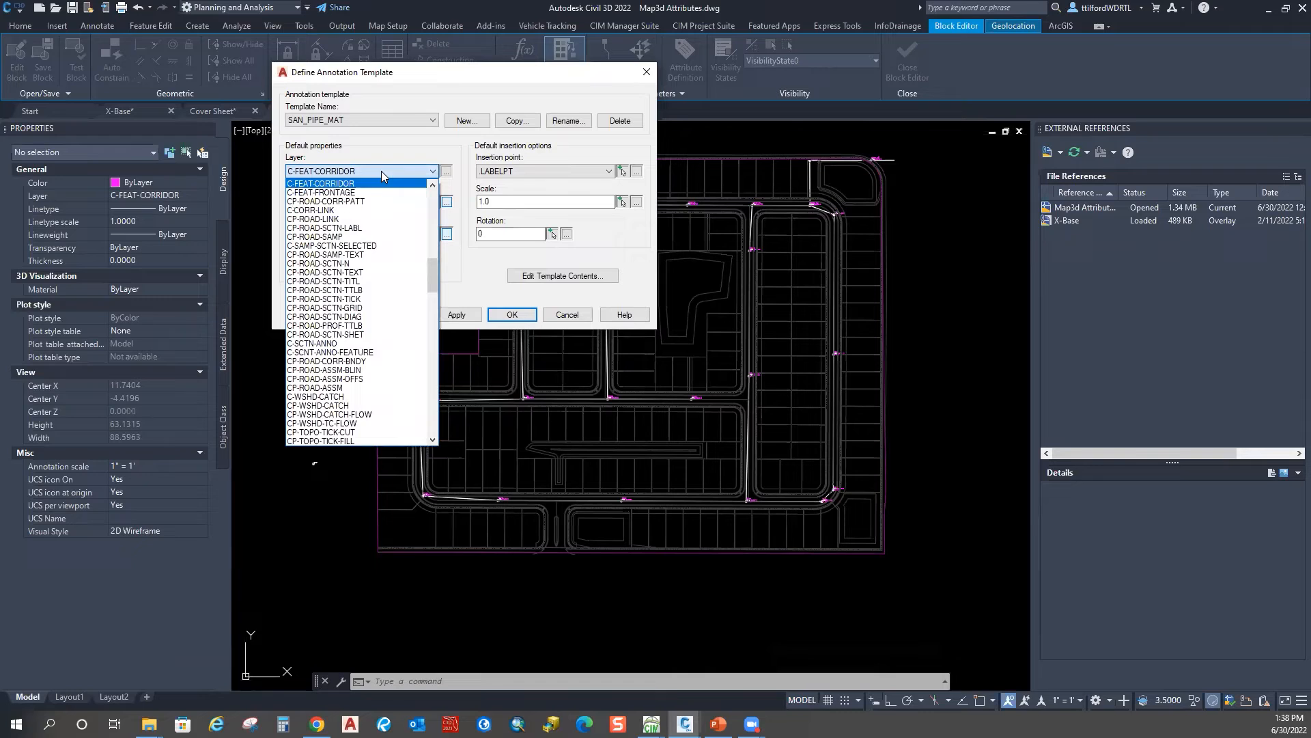
scroll(392, 401, up, 5)
scroll(391, 400, up, 5)
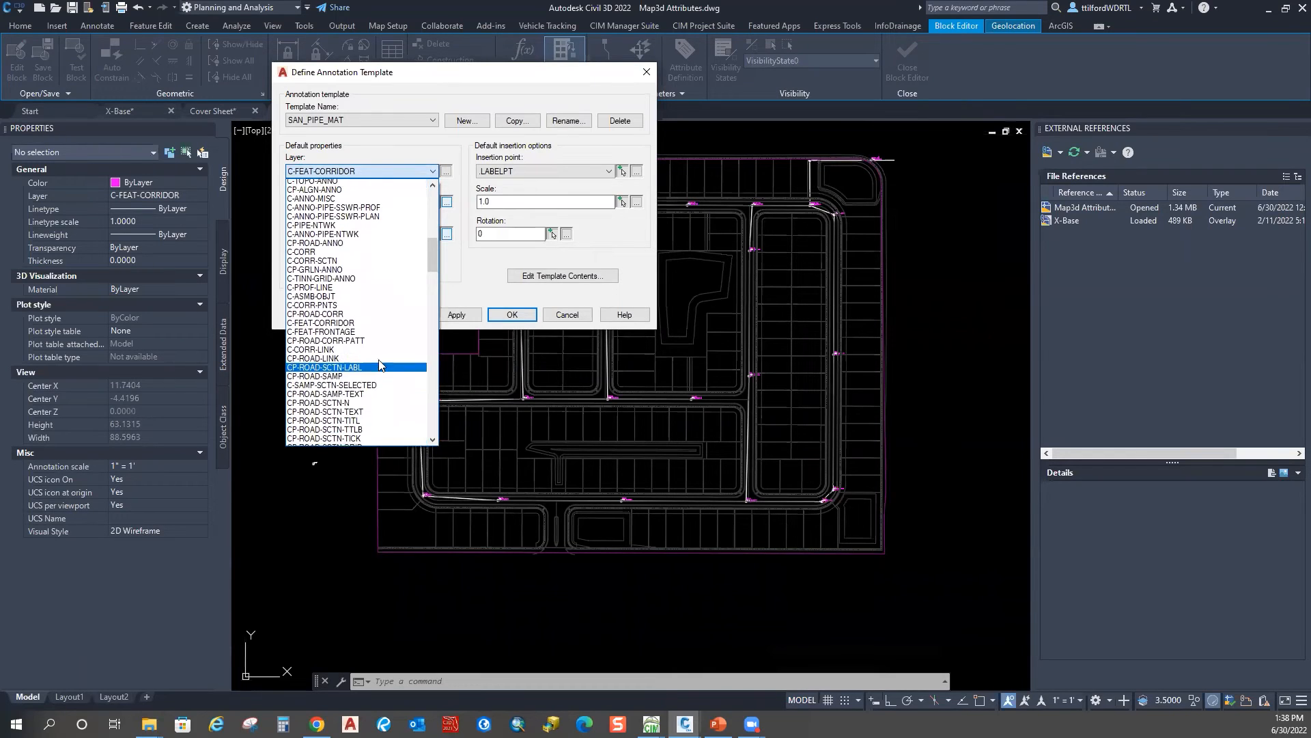
click(376, 326)
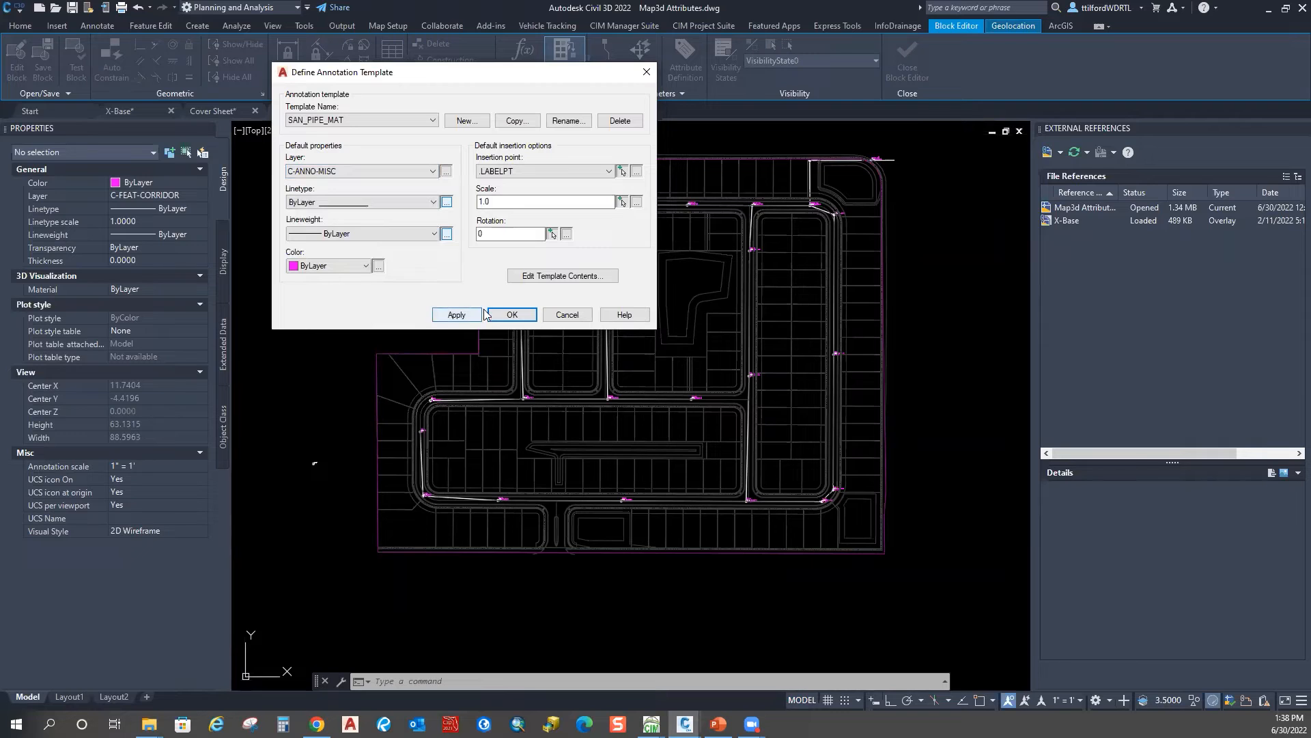
click(458, 315)
click(510, 315)
middle_drag(680, 439, 629, 401)
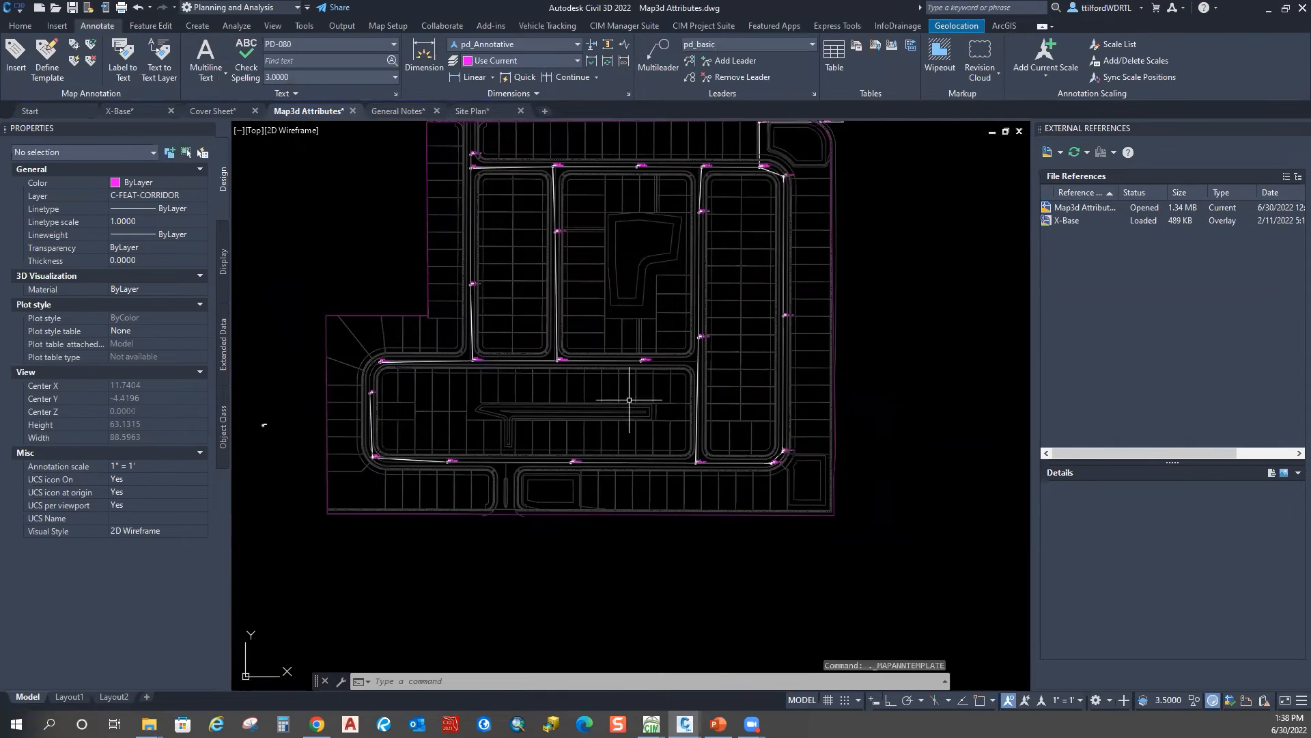
scroll(439, 439, up, 12)
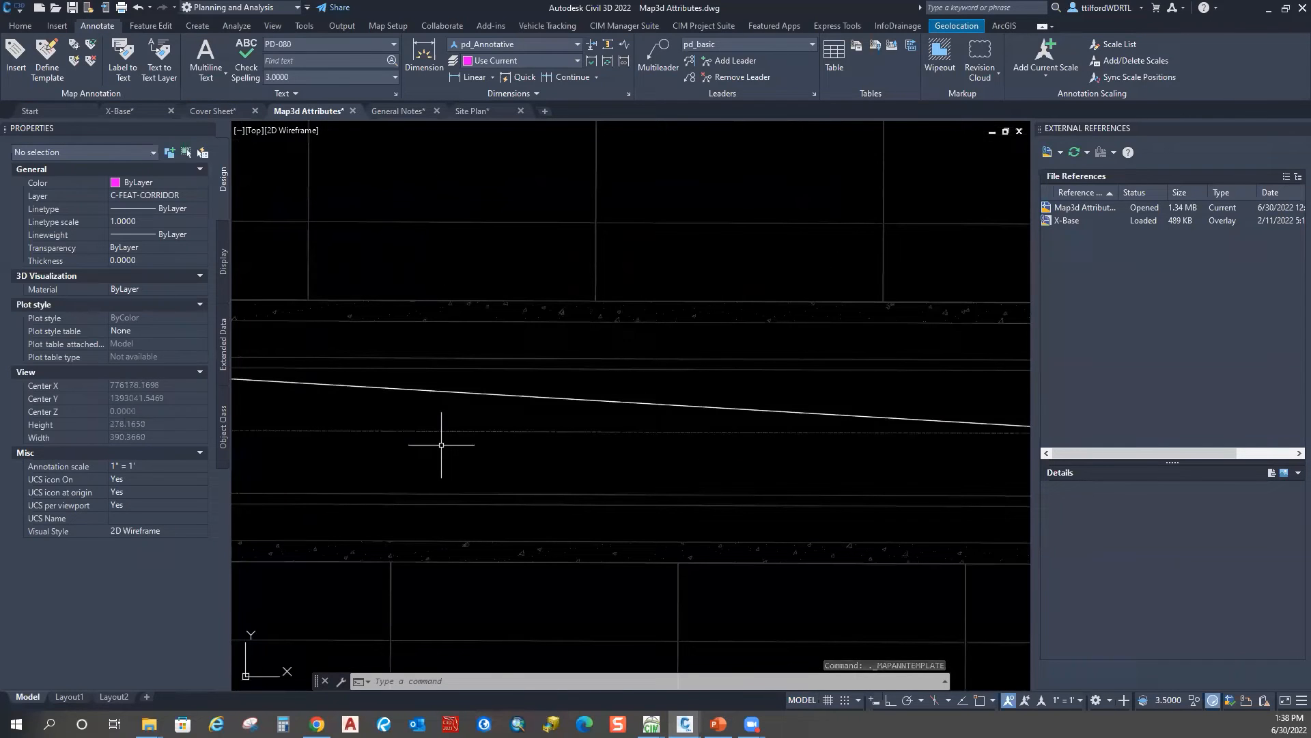
click(493, 396)
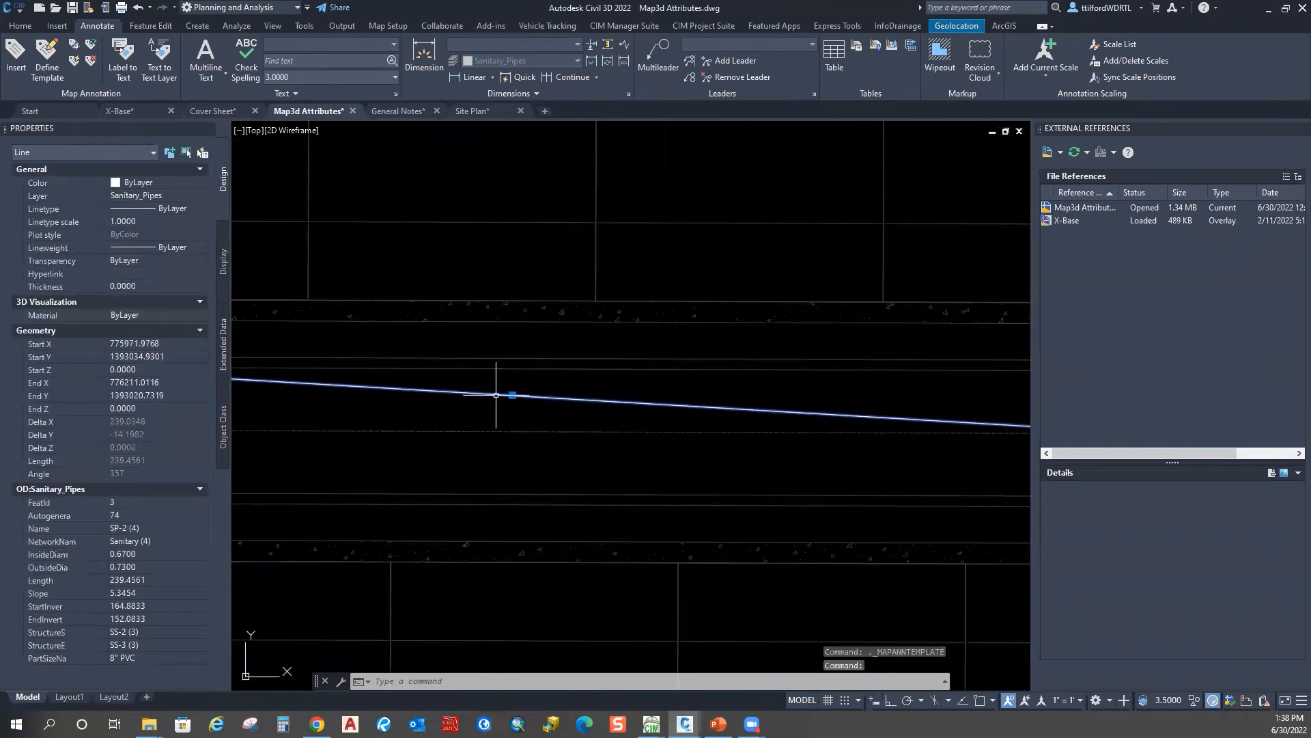
key(ctrl+1)
key(ctrl+1)
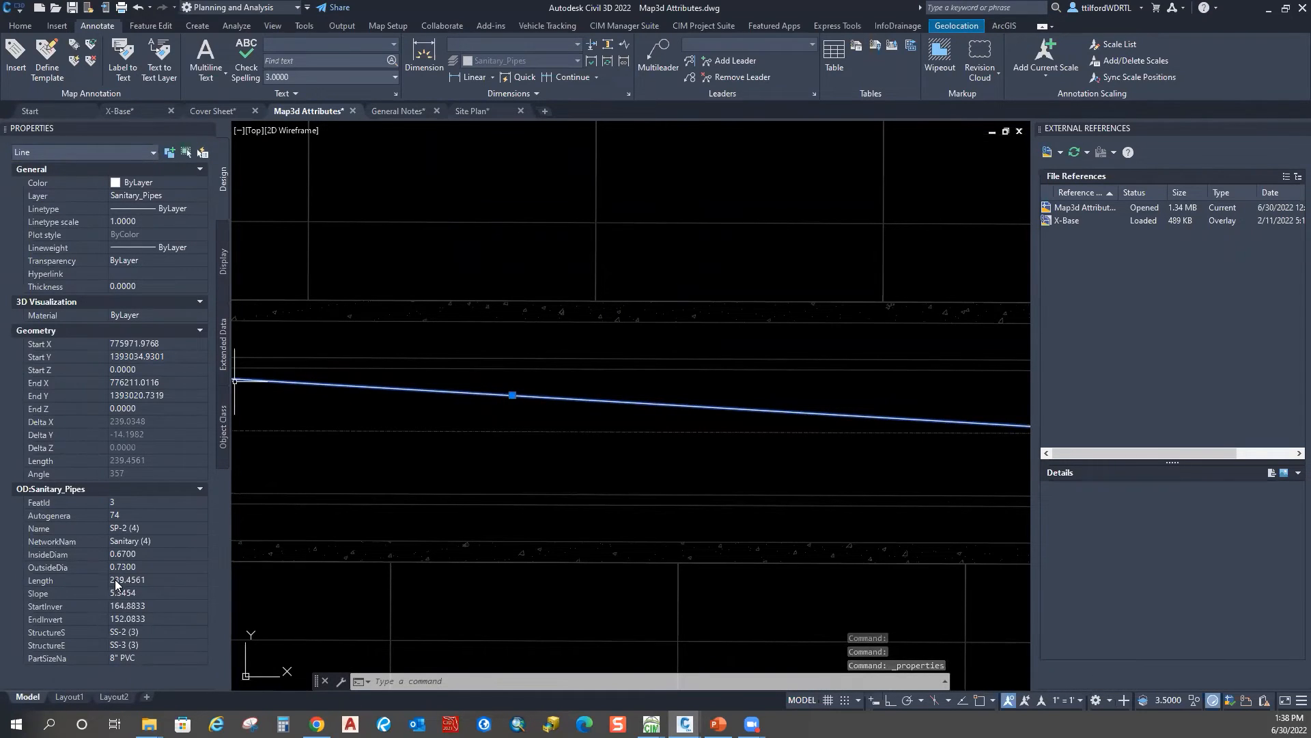
click(116, 555)
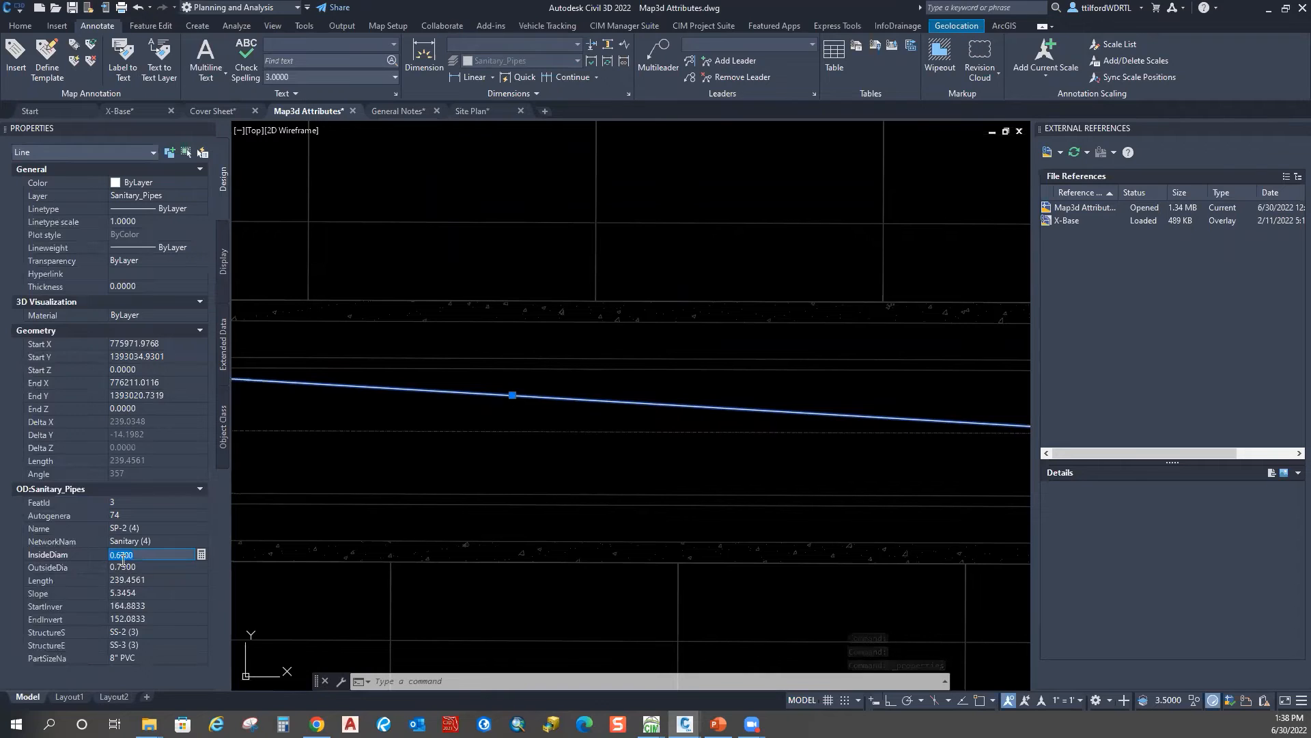
click(134, 659)
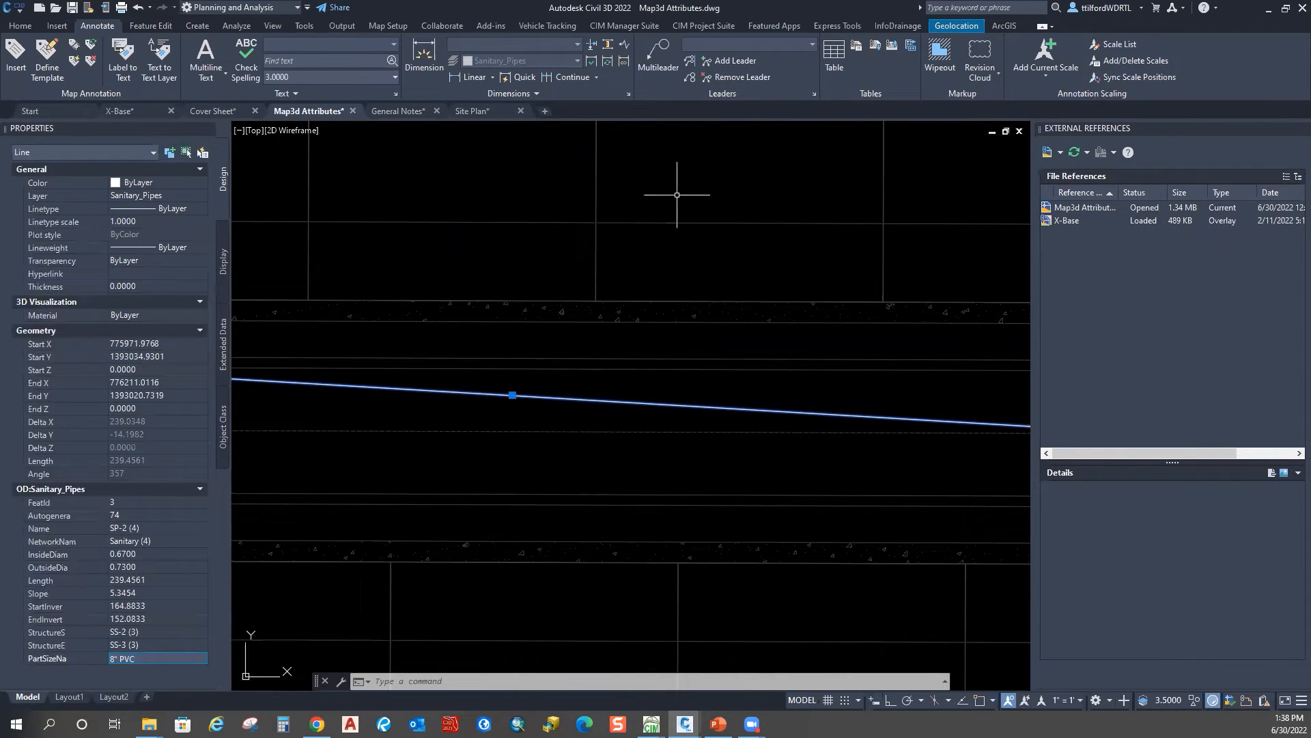
key(Escape)
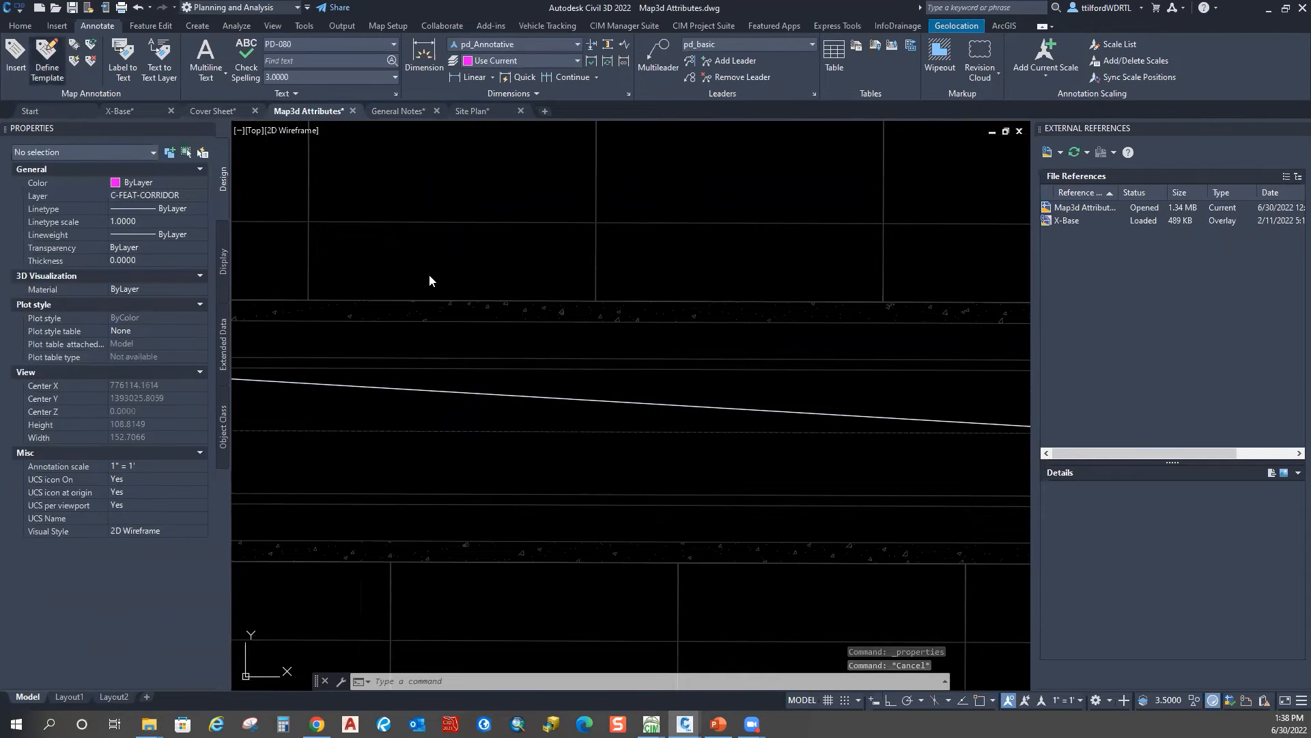
click(386, 120)
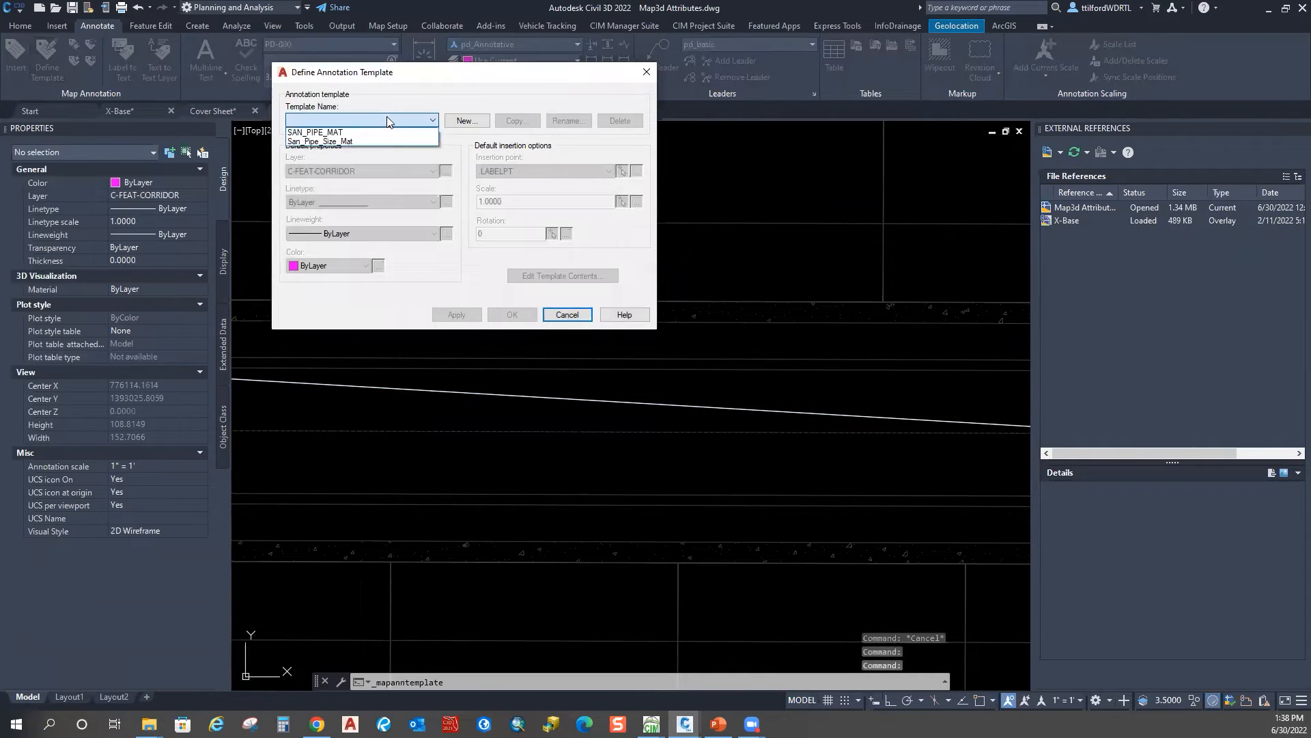
Step: View the San_Pipe_Size_Mat template's PartSizeNa label contents, then close discarding changes
click(315, 141)
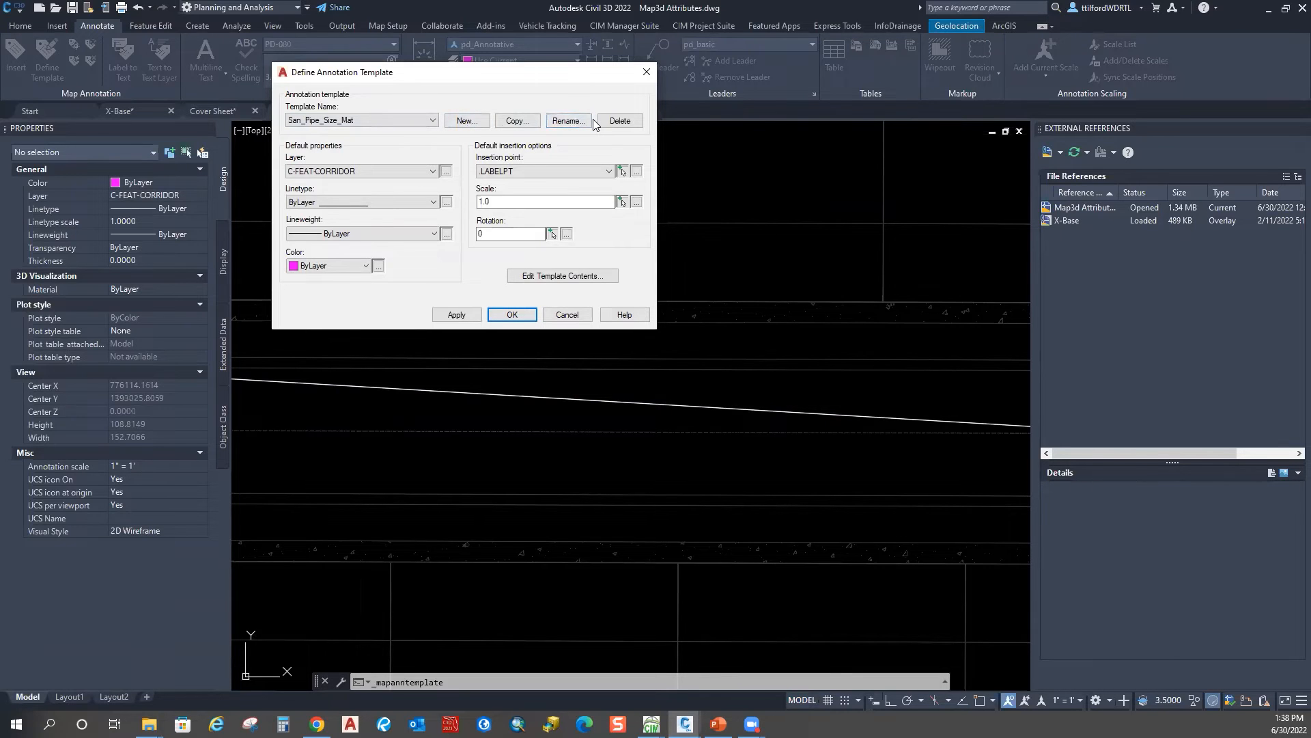
click(556, 276)
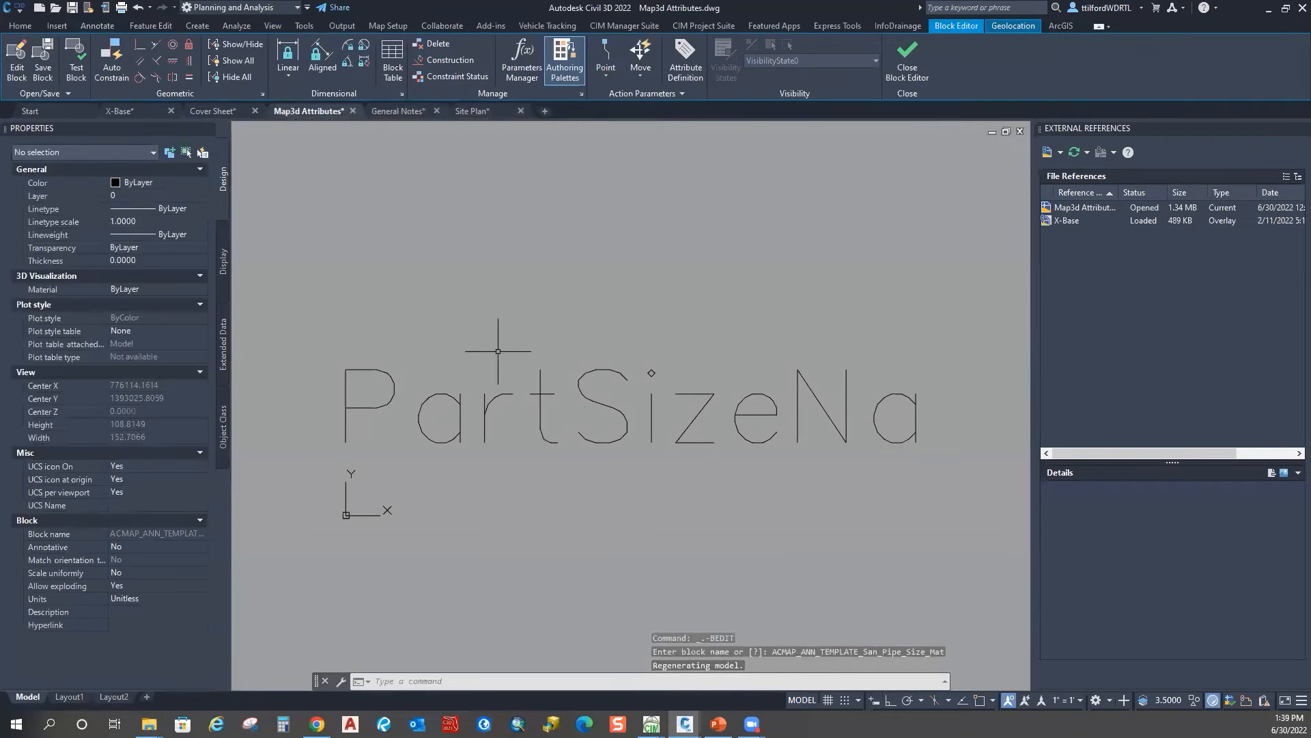
middle_drag(511, 414, 518, 363)
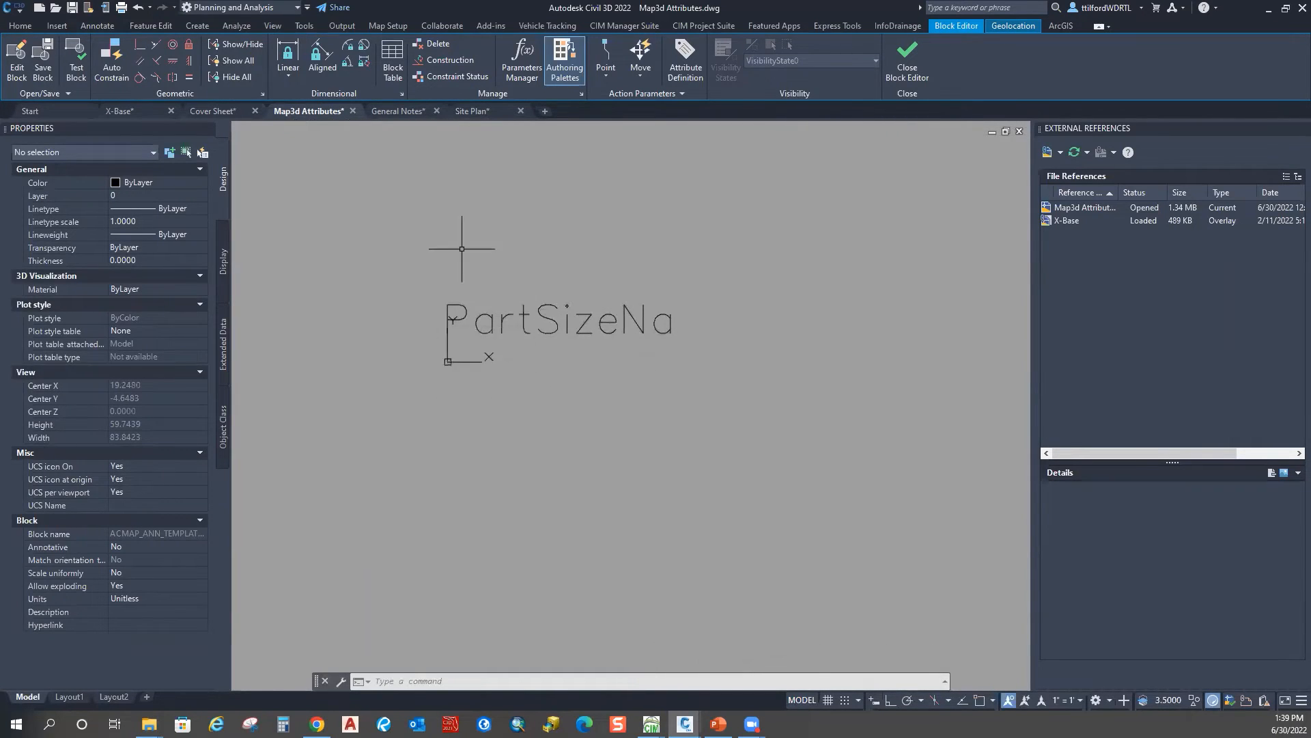
key(Escape)
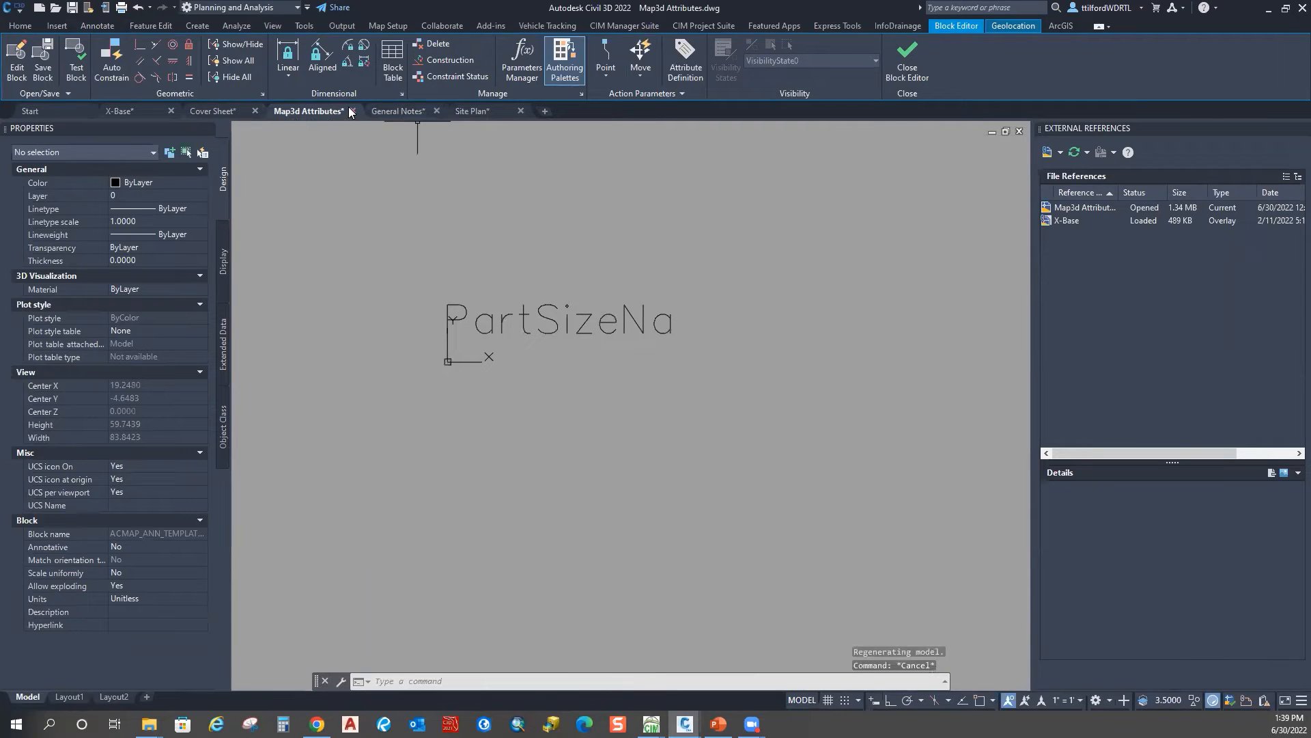
click(907, 60)
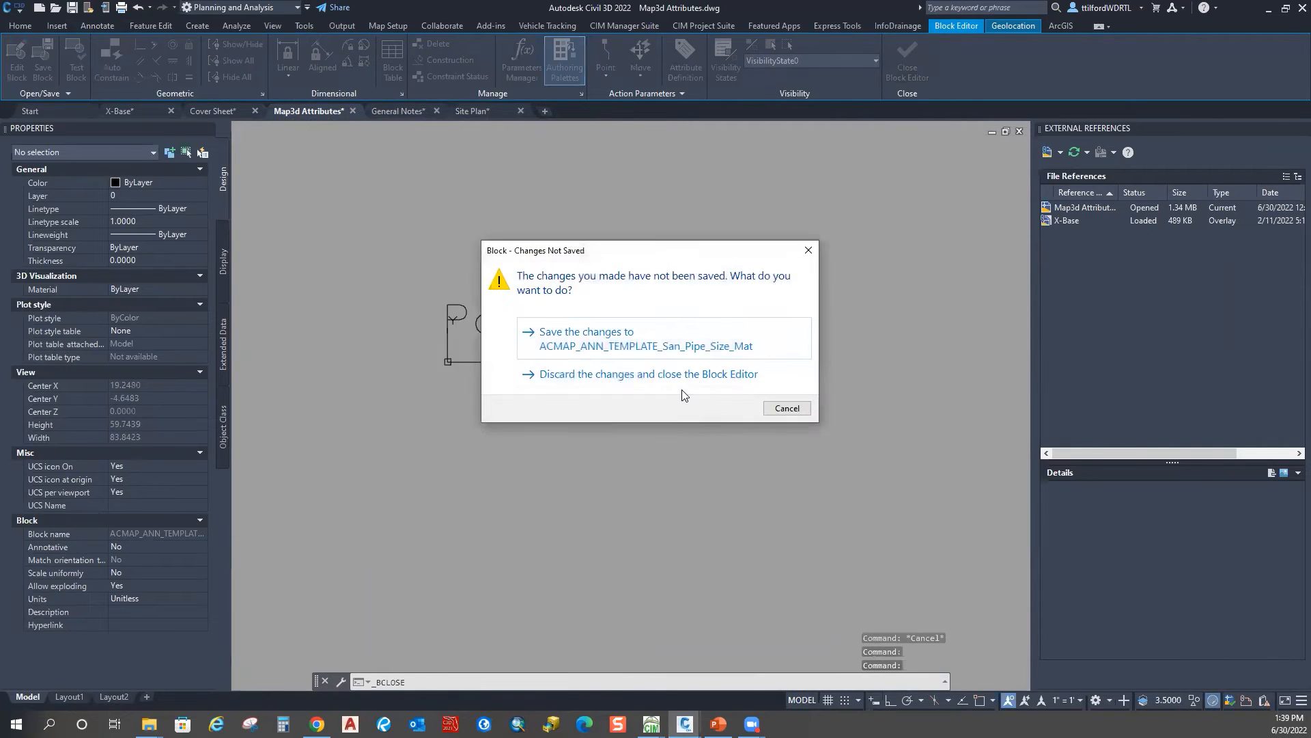
click(558, 375)
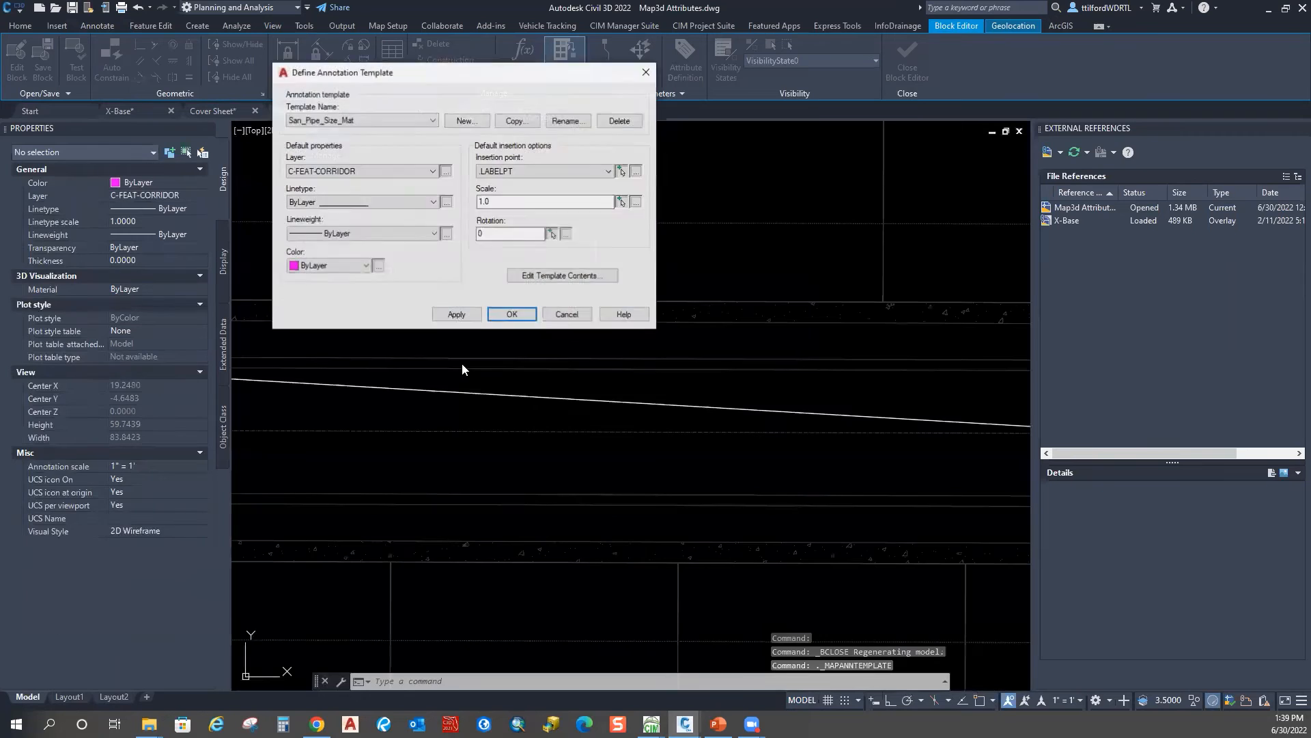
Step: Switch to the SAN_PIPE_MAT annotation template and open its block for editing
click(380, 121)
click(364, 133)
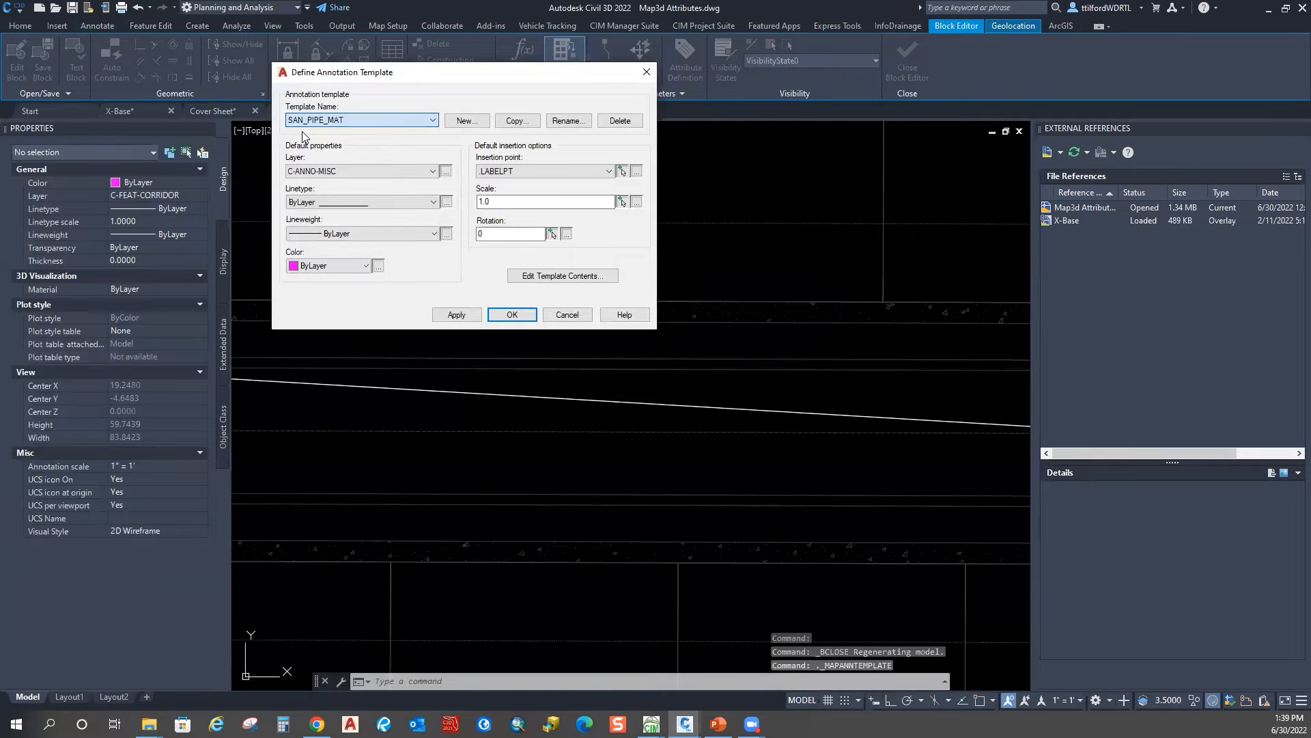
click(562, 276)
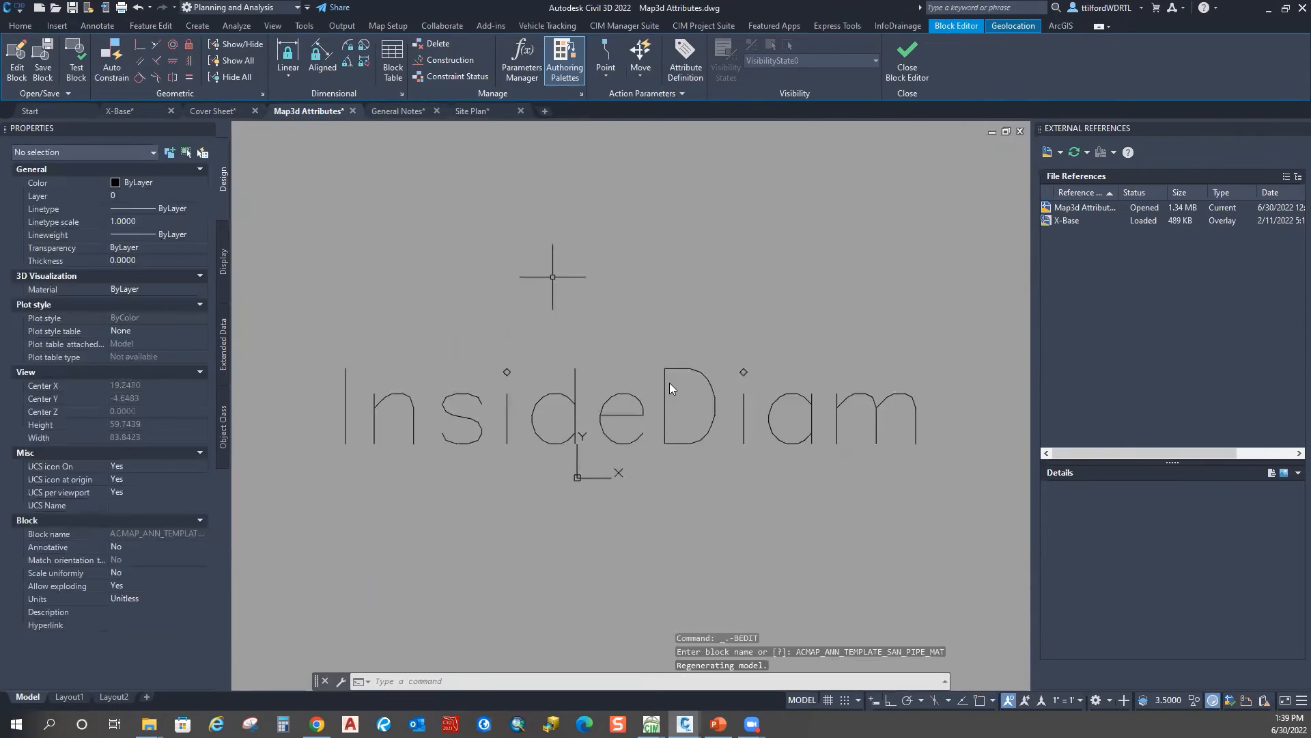
scroll(659, 377, down, 5)
scroll(648, 378, up, 3)
key(Escape)
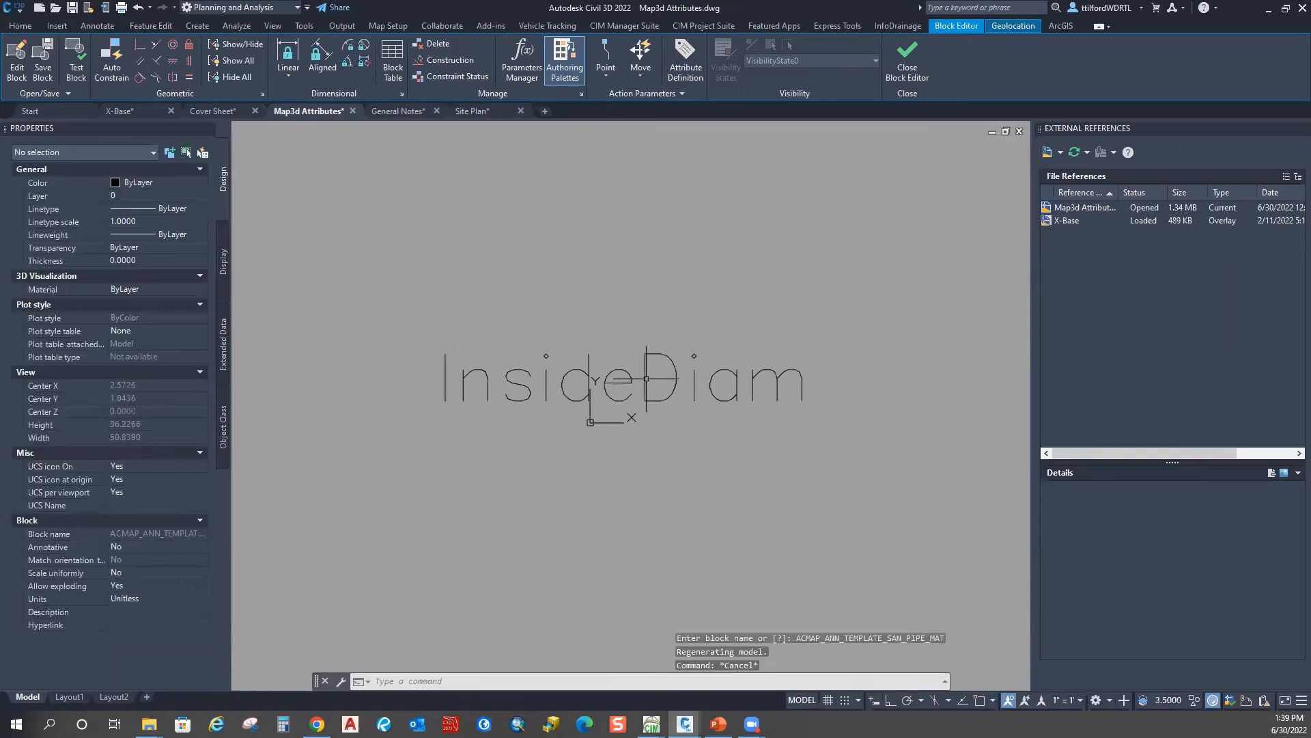
Step: Run ANNTEXT and pick the InsideDiam label to edit its attribute definition
text(MAPP)
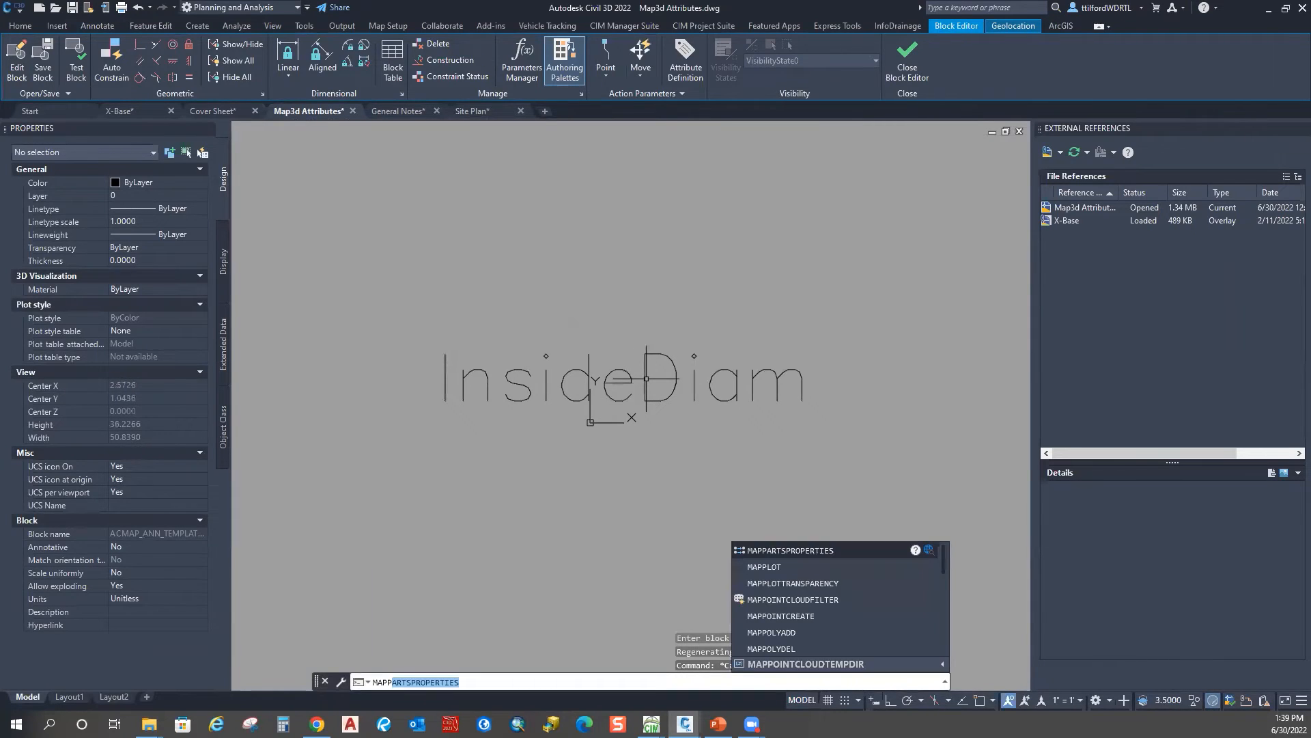
text(AN)
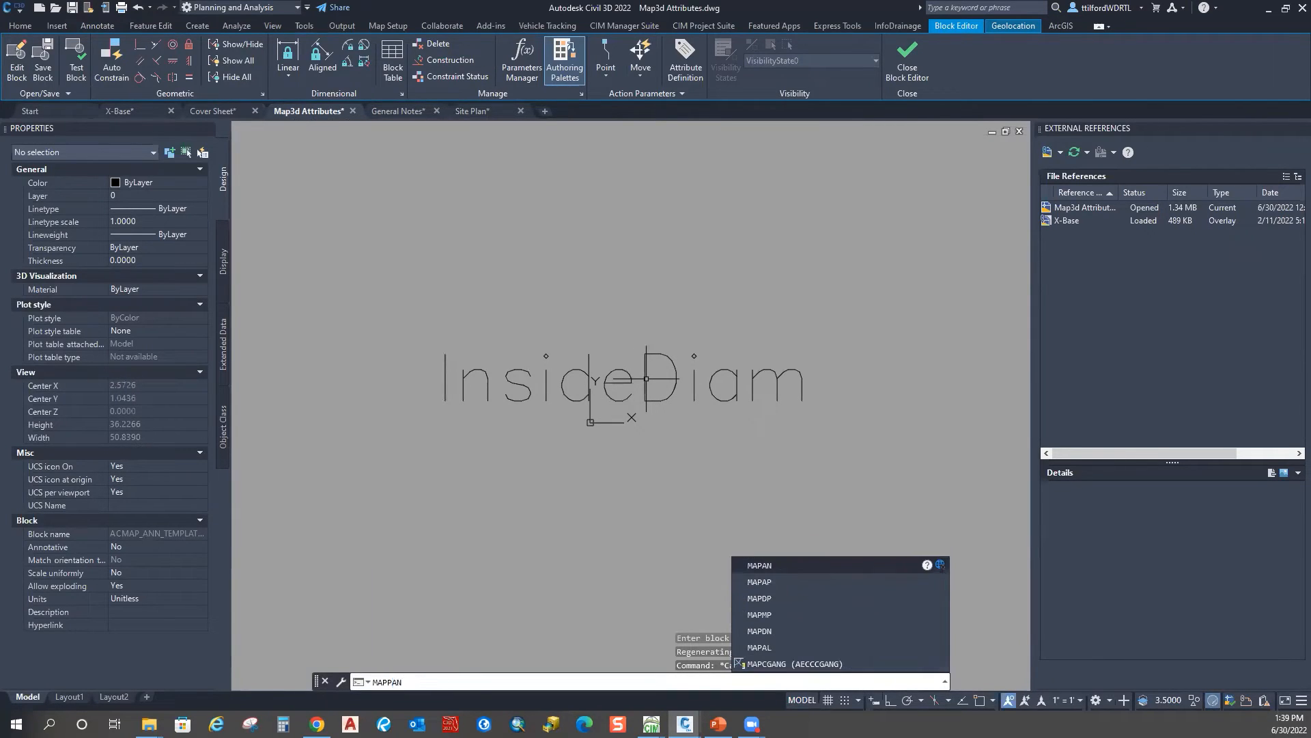
key(BackSpace)
text(ANNTEXT)
key(Return)
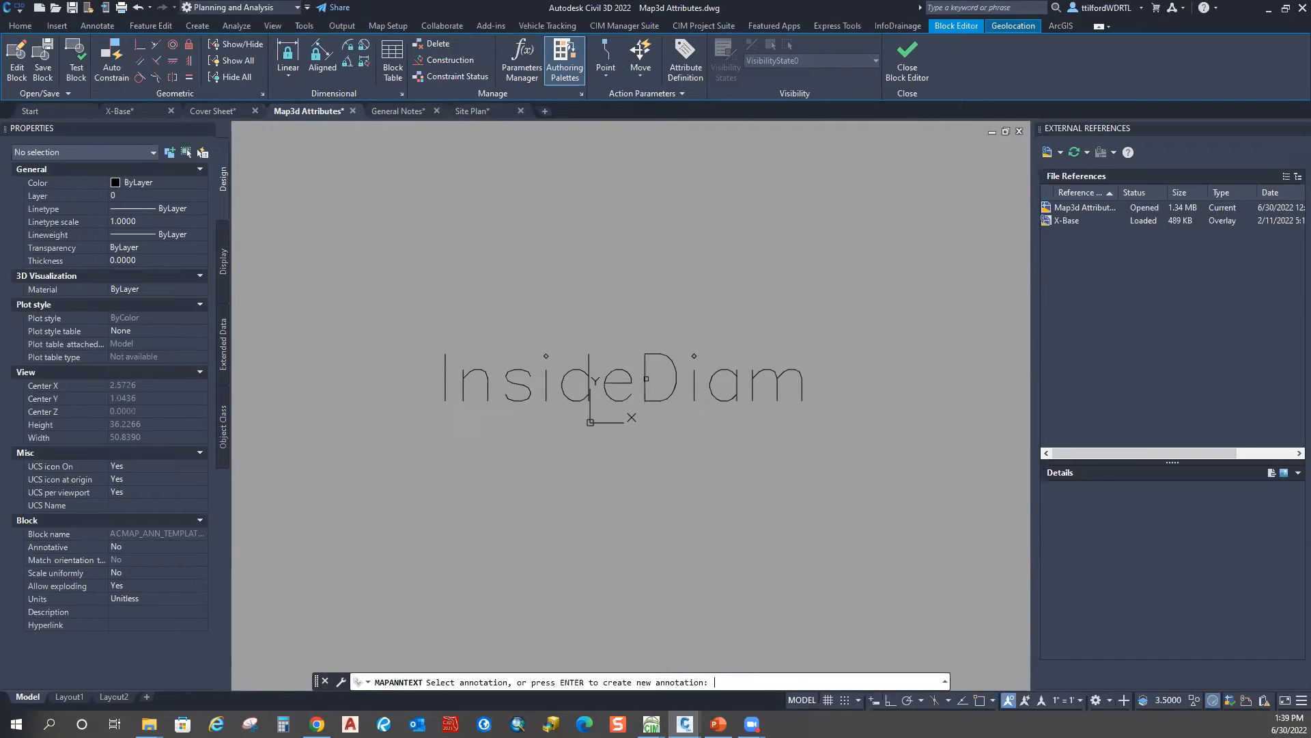
click(673, 352)
drag(479, 127, 562, 95)
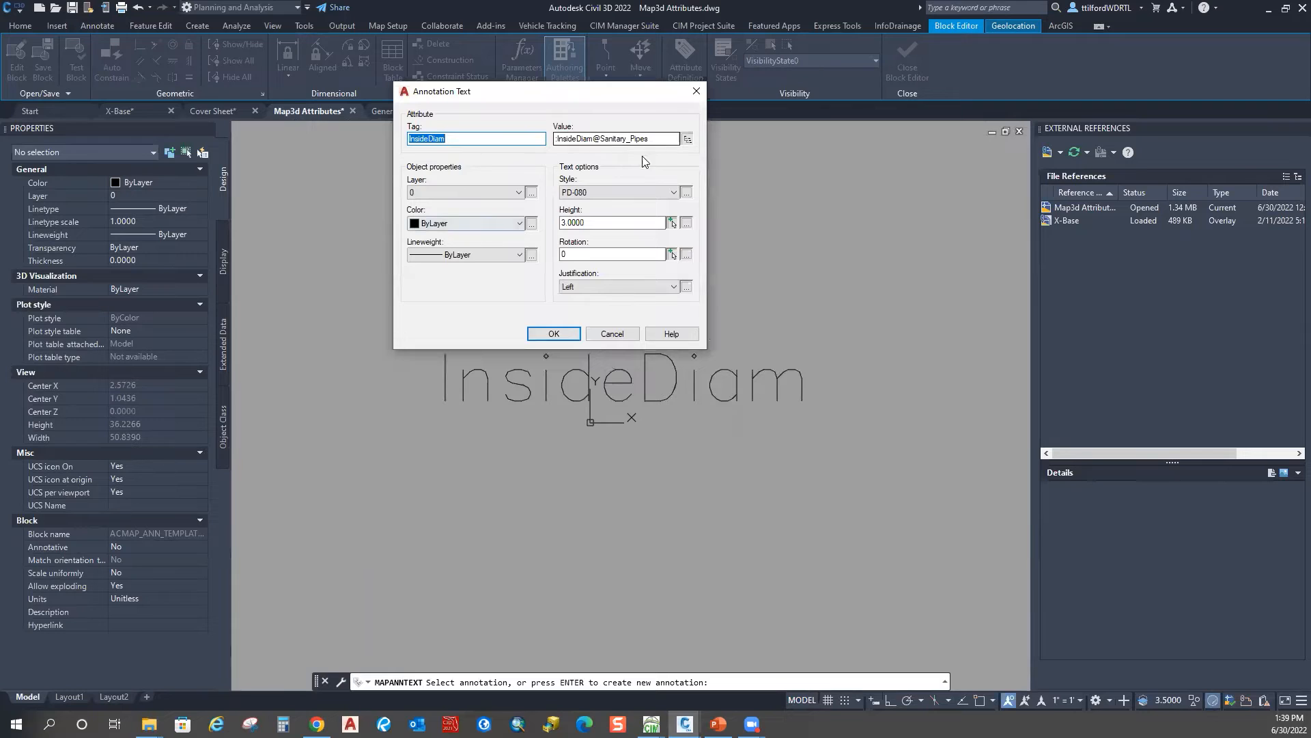
Step: Set the label value to the Sanitary_Pipes PartSizeNa field instead of InsideDiam
click(649, 139)
click(687, 140)
click(676, 170)
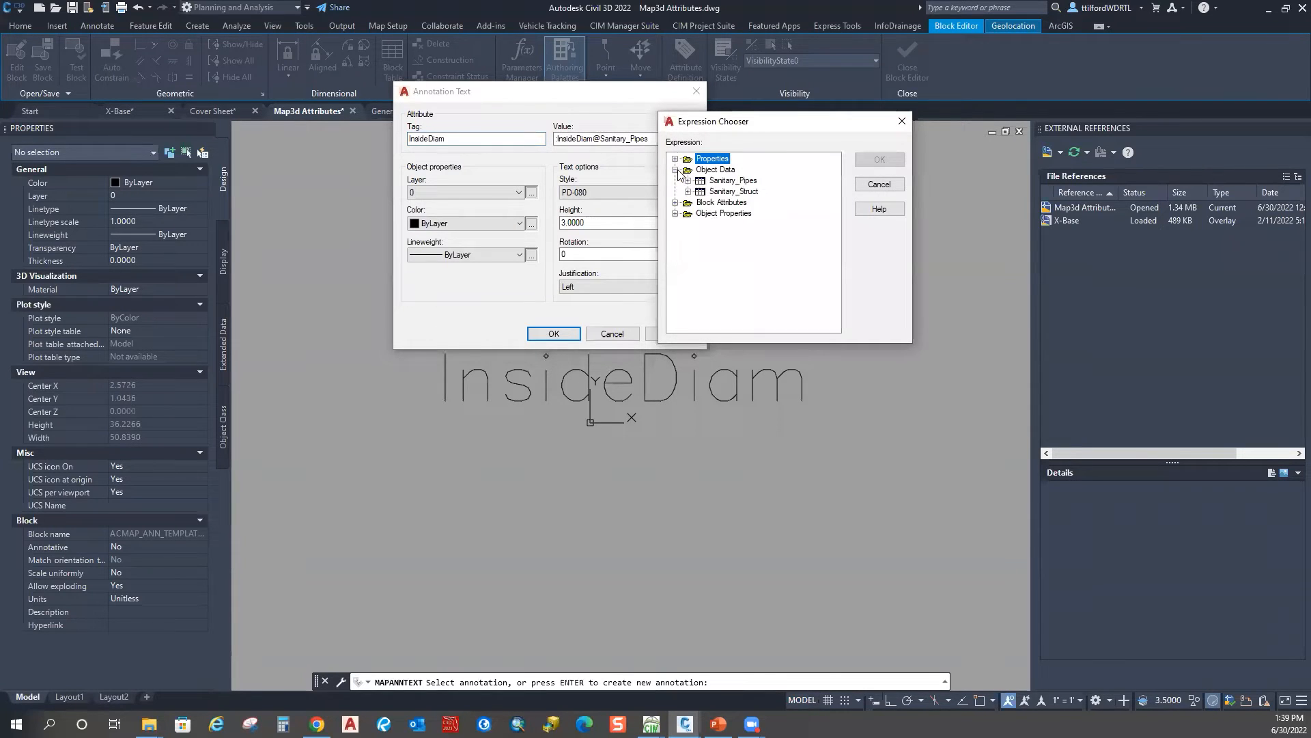
click(688, 180)
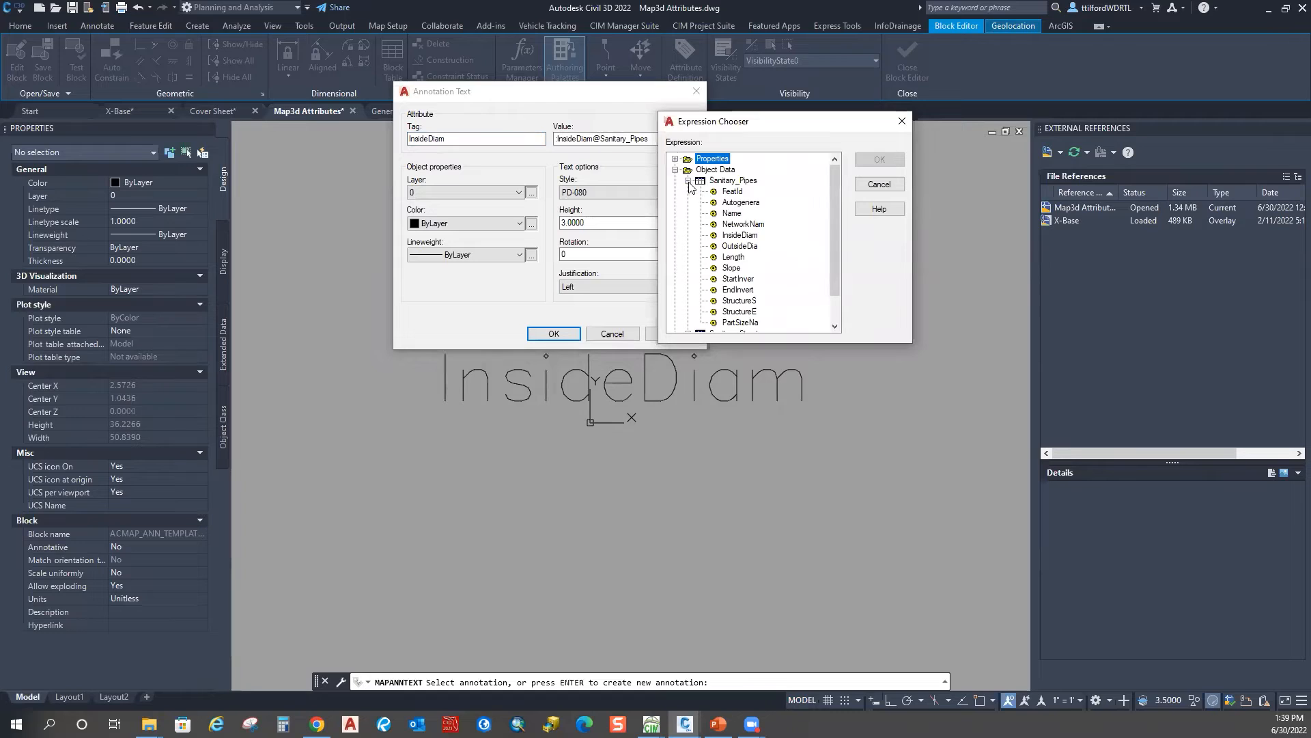
click(740, 235)
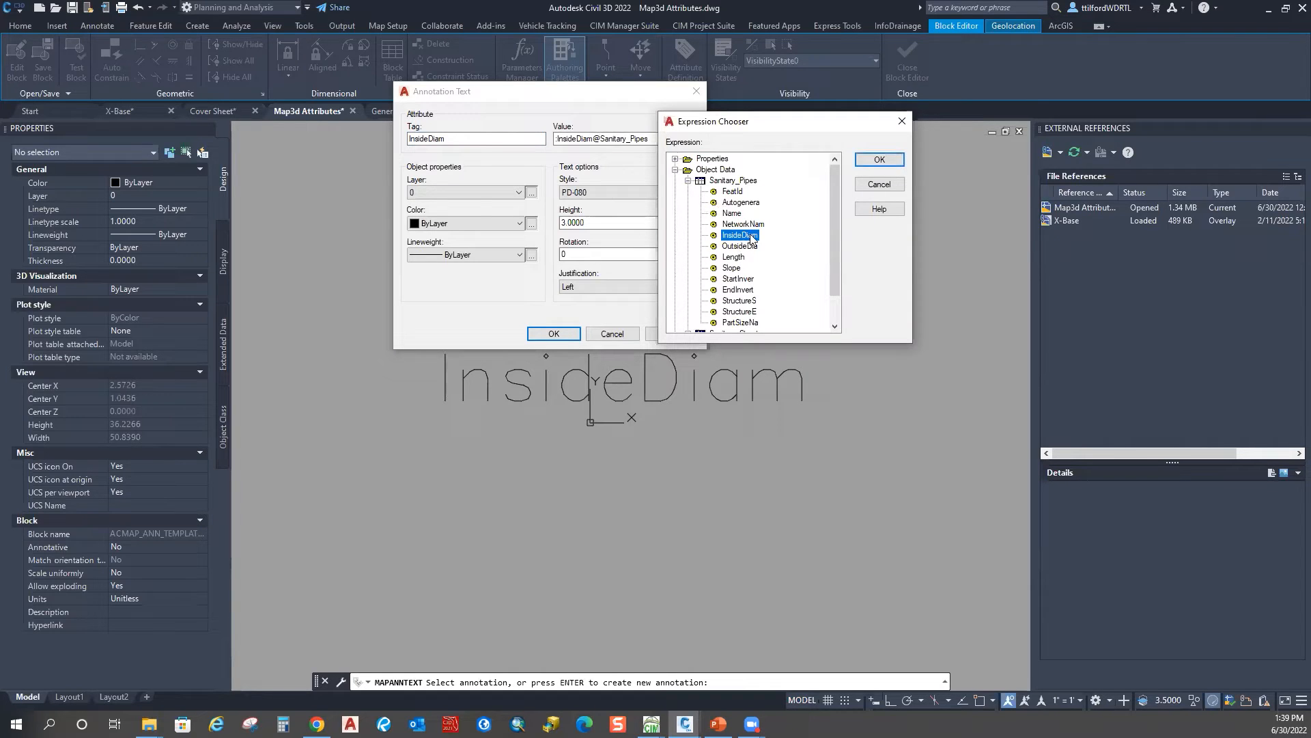
scroll(745, 262, down, 1)
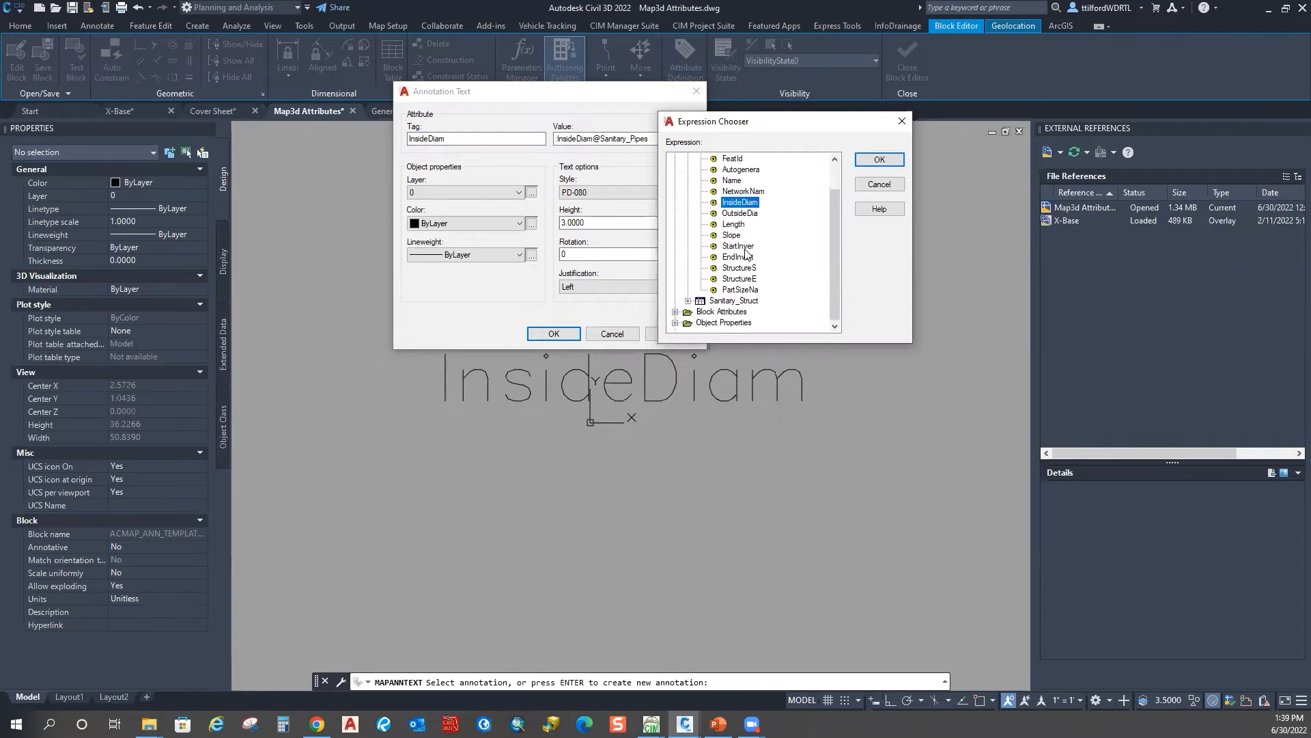
click(742, 290)
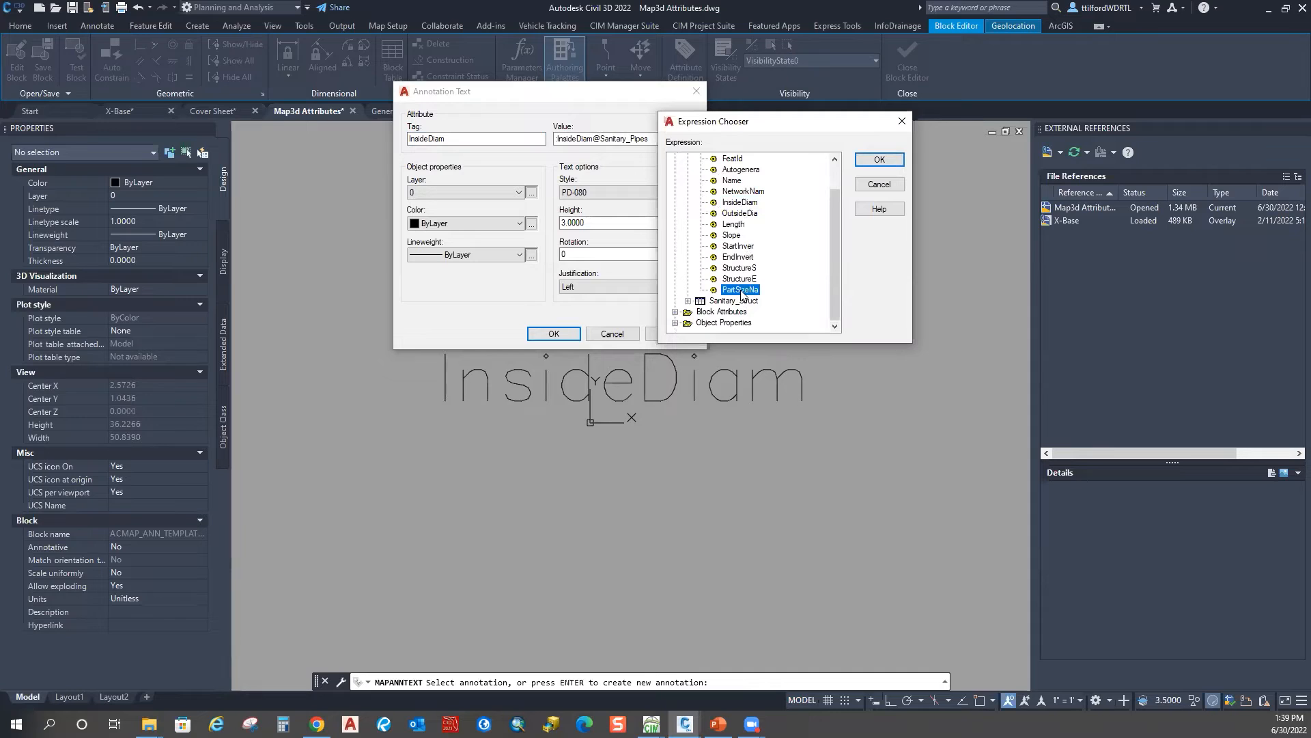
click(879, 160)
Step: Replace the InsideDiam tag with PartSizeNa and place the attribute text in the block
drag(594, 139, 569, 139)
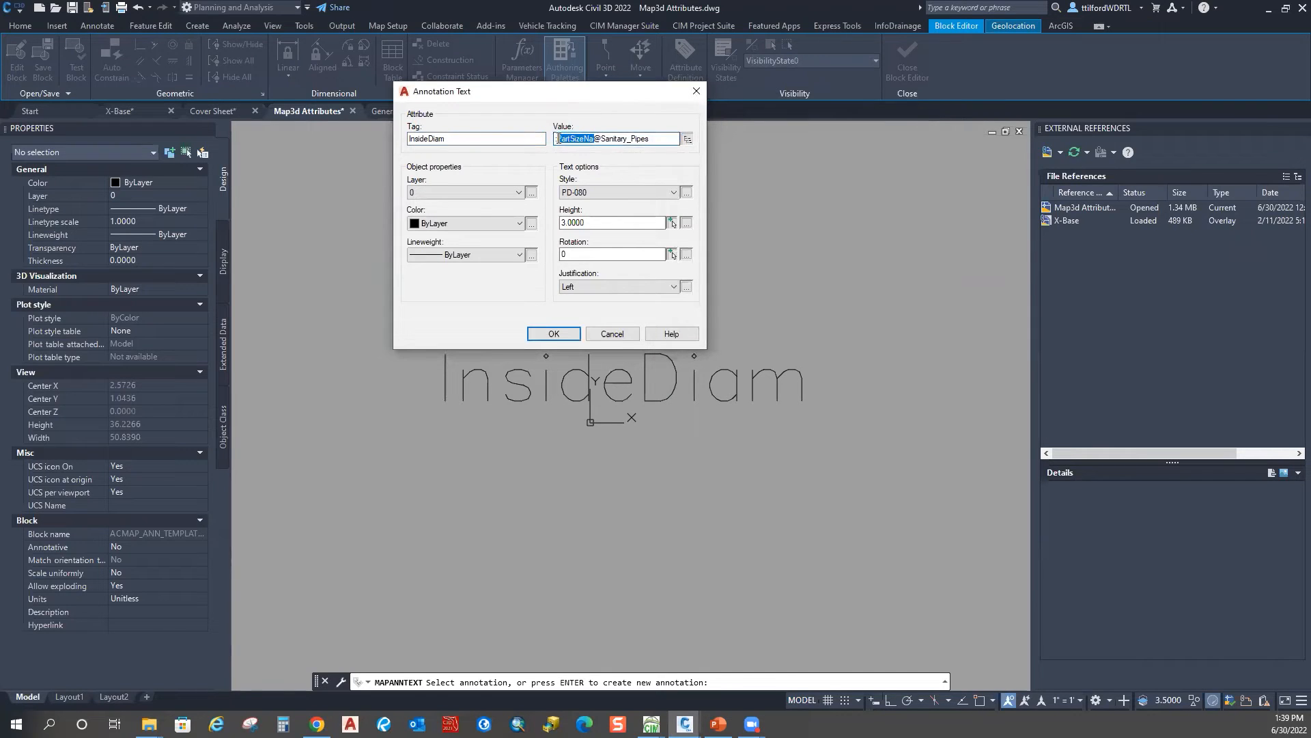
right_click(573, 140)
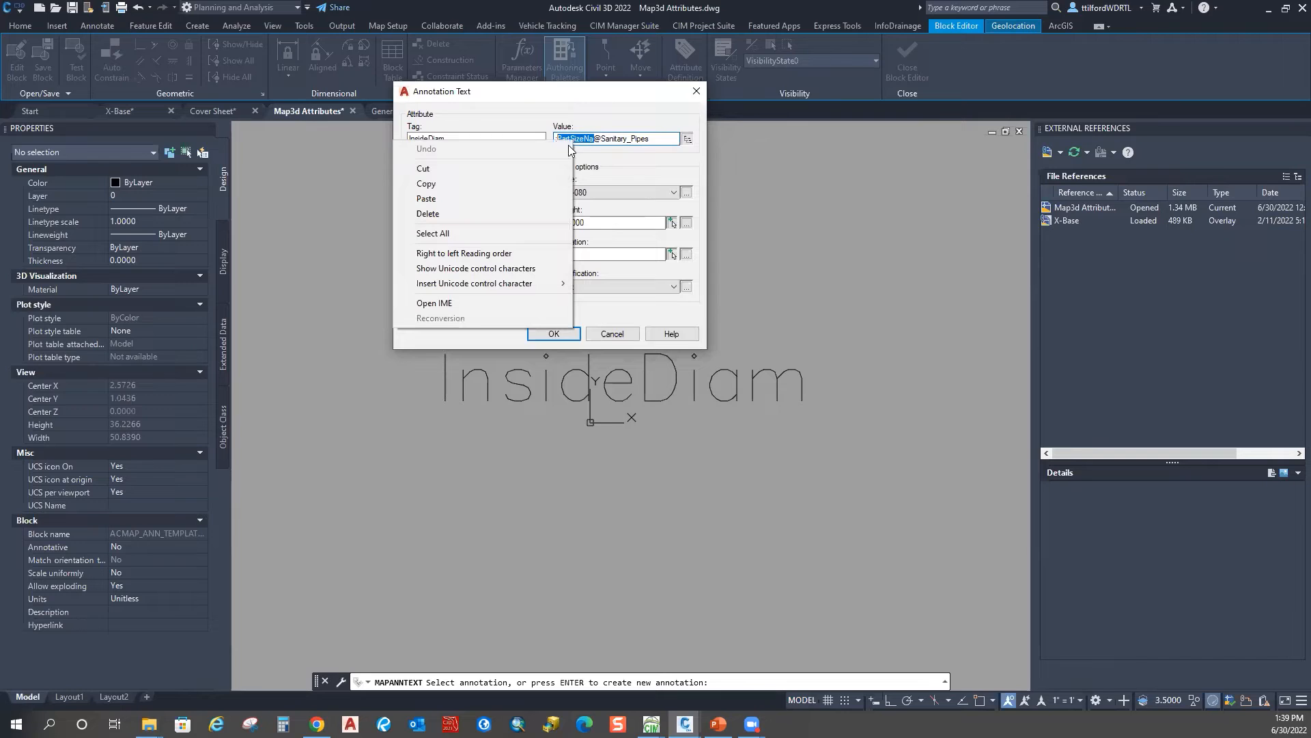
click(503, 184)
click(443, 139)
right_click(409, 141)
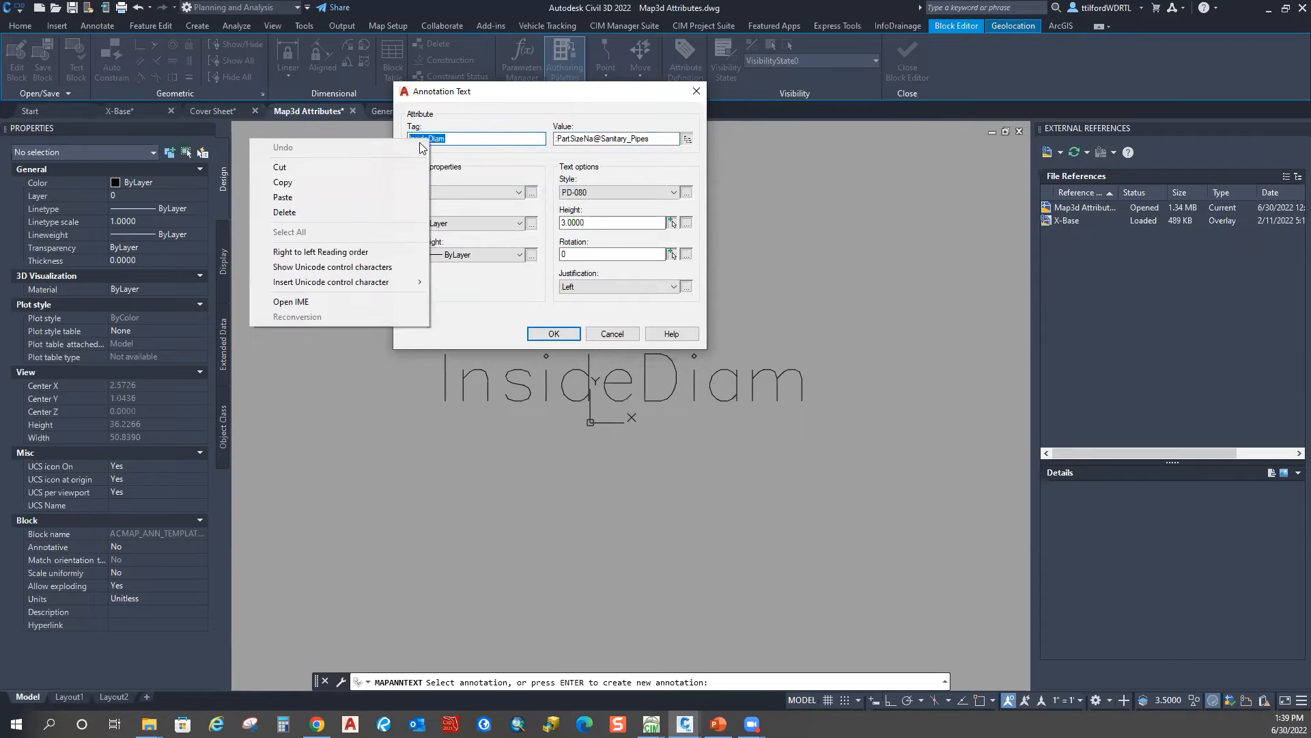
click(348, 201)
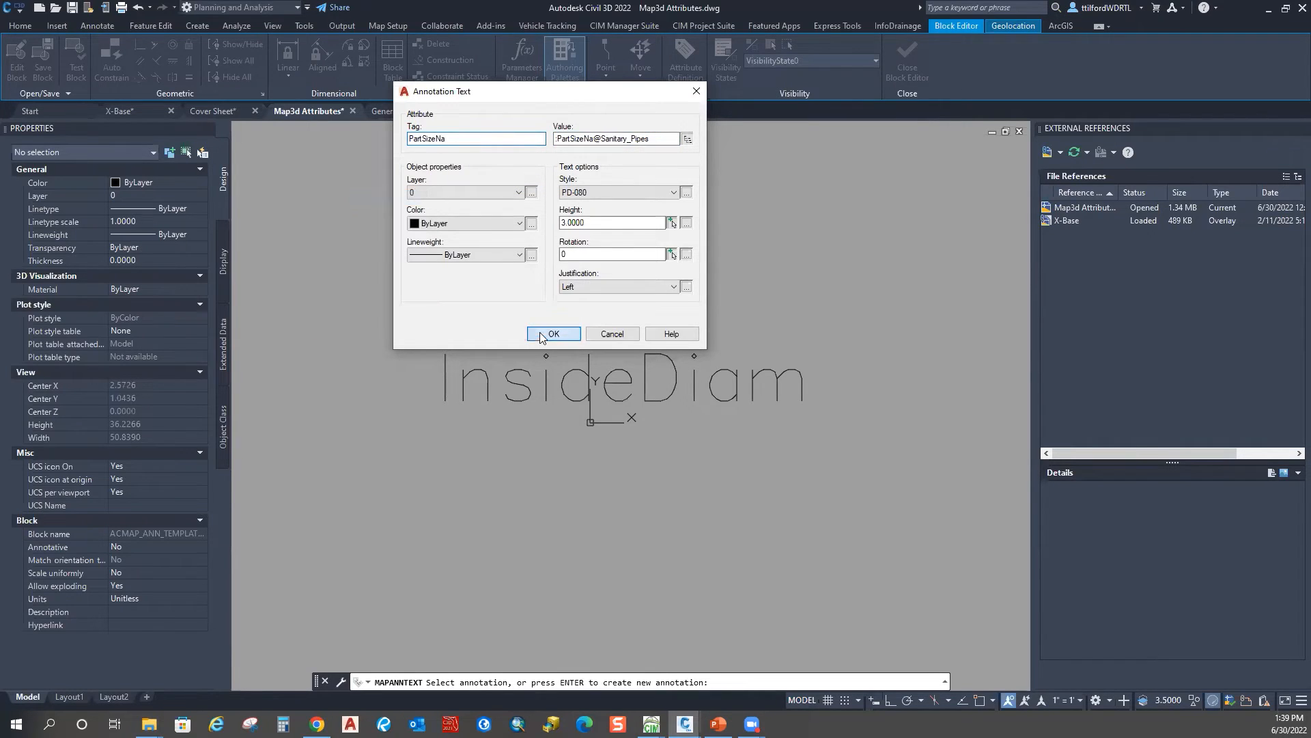
click(543, 334)
click(587, 396)
key(Escape)
Step: Move the PartSizeNa text left, then save and close the template block
text(m)
key(Return)
click(740, 329)
click(723, 383)
key(Return)
click(723, 383)
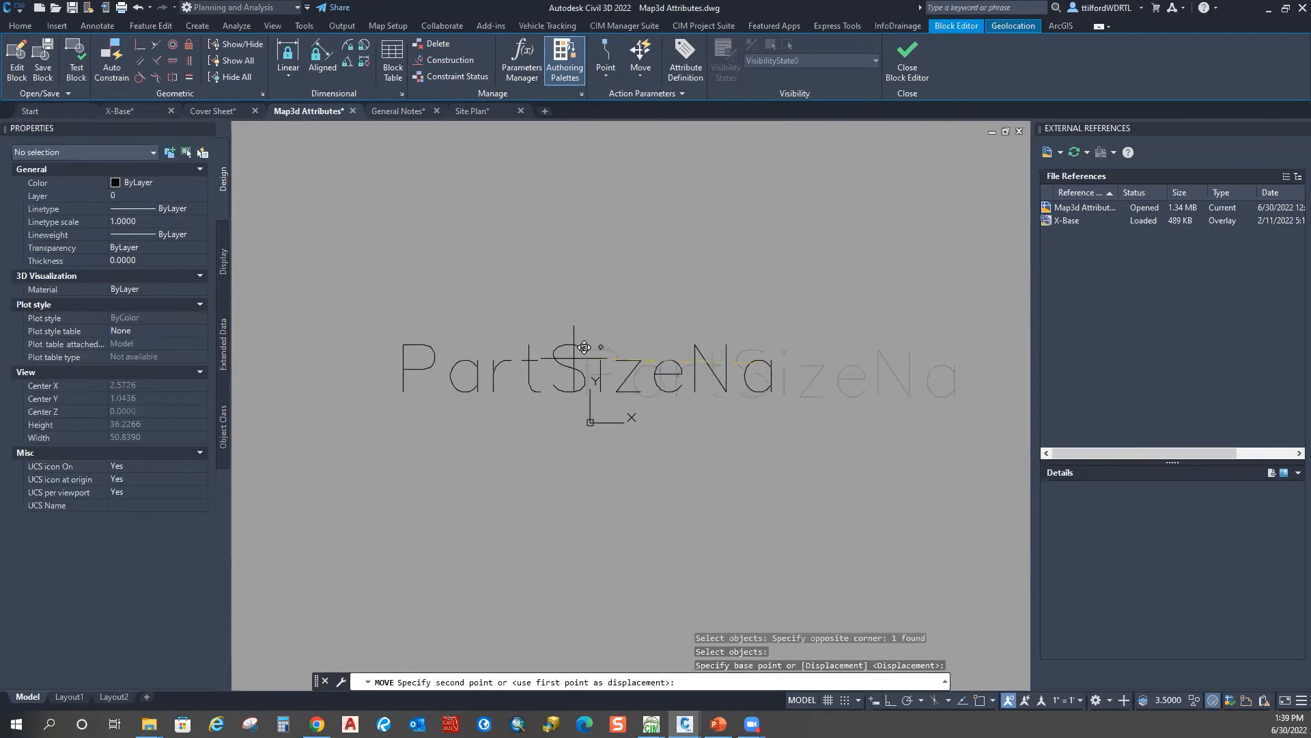
click(543, 378)
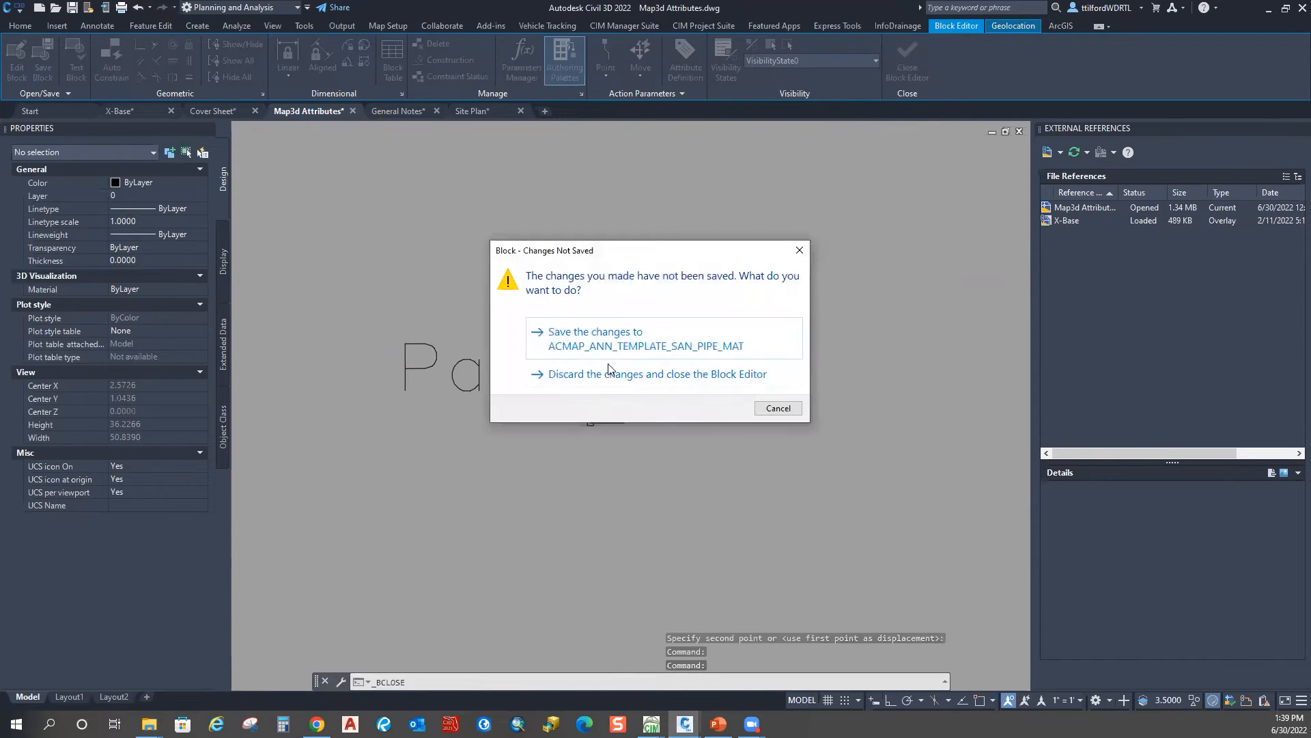
click(605, 342)
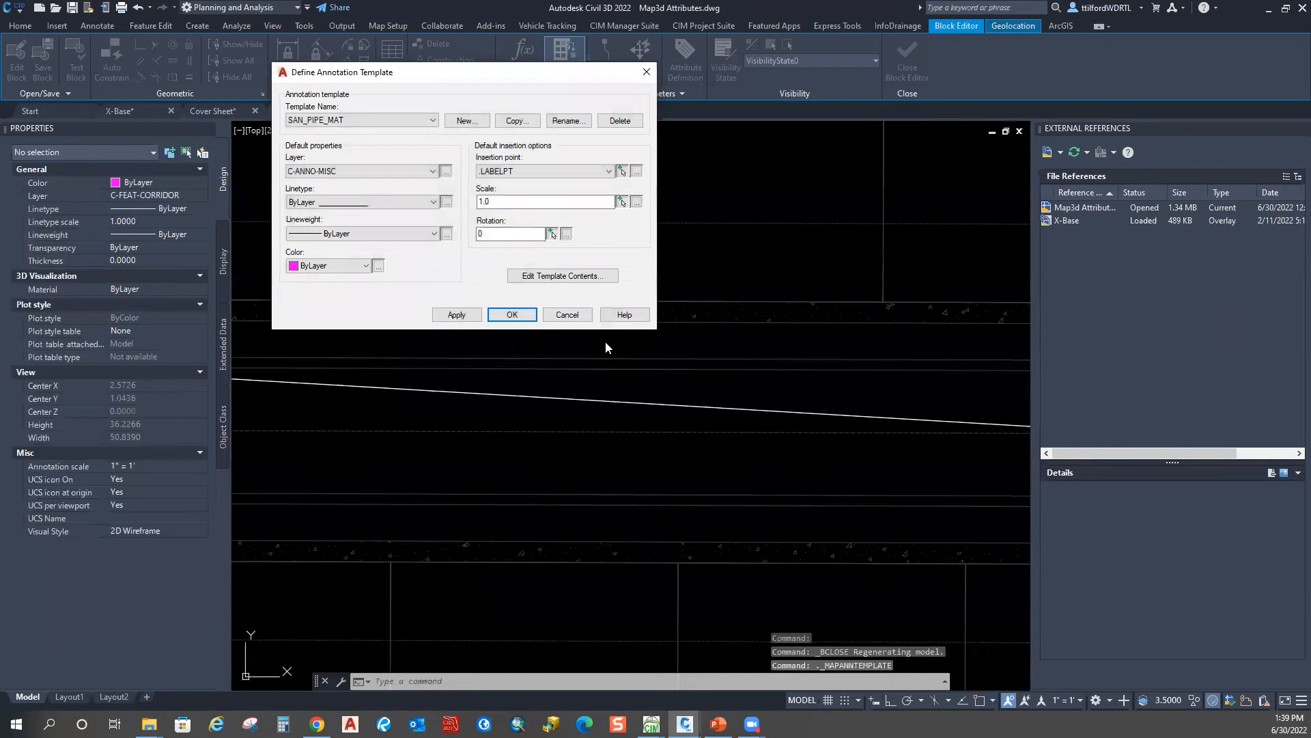
Step: Accept the template definition and select all 62 sanitary pipe lines with Select Similar
click(513, 312)
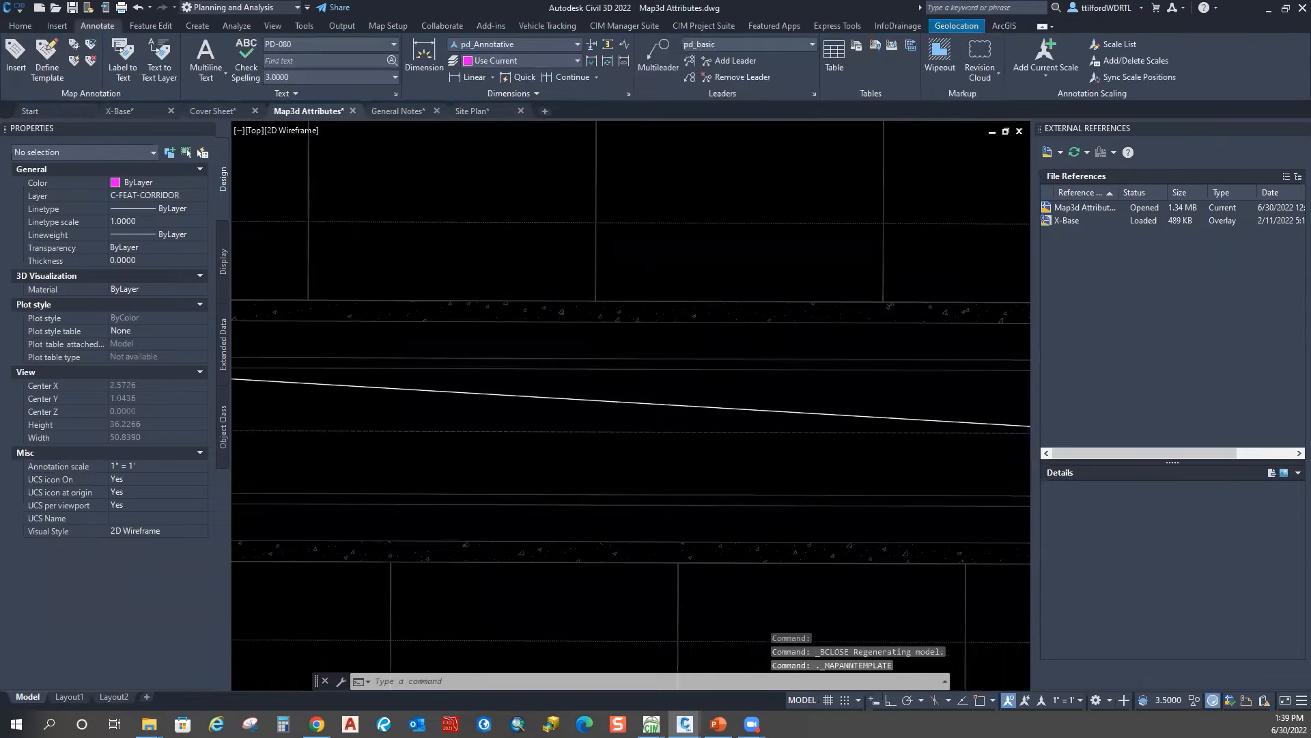
scroll(636, 280, up, 5)
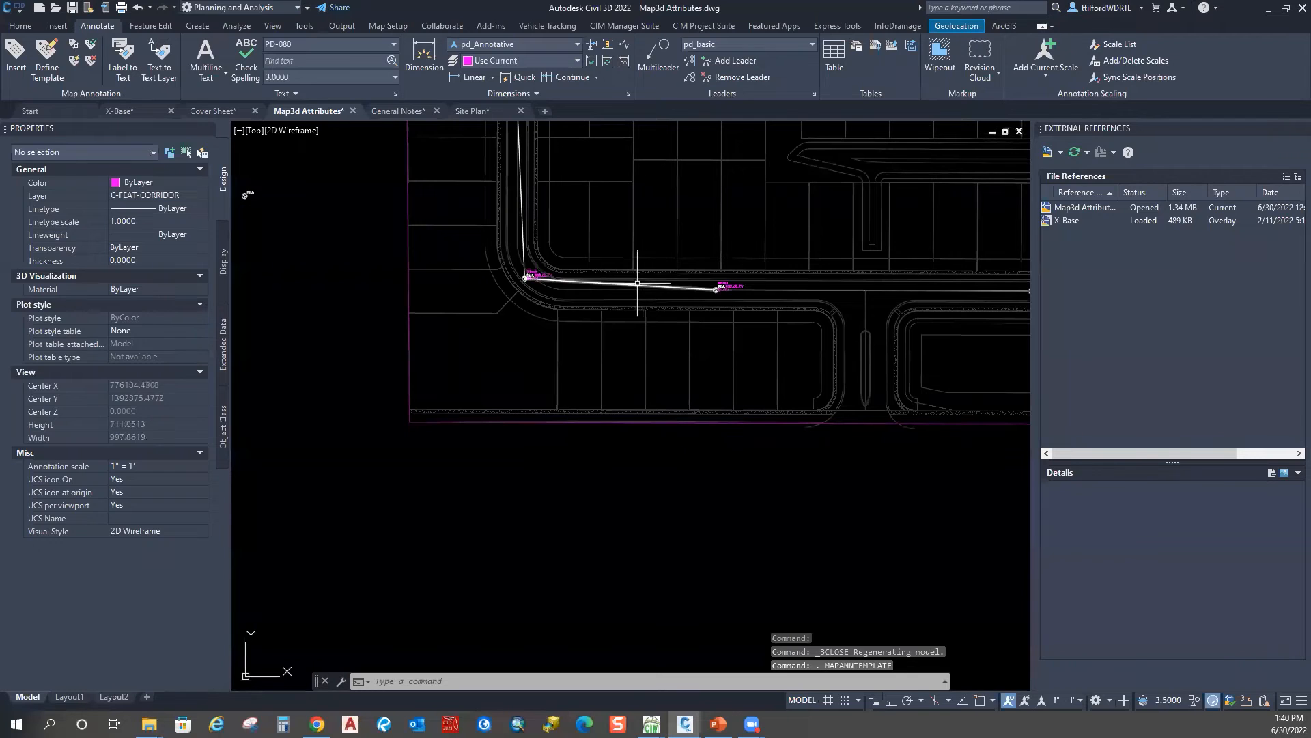
click(637, 282)
scroll(638, 282, down, 3)
right_click(509, 308)
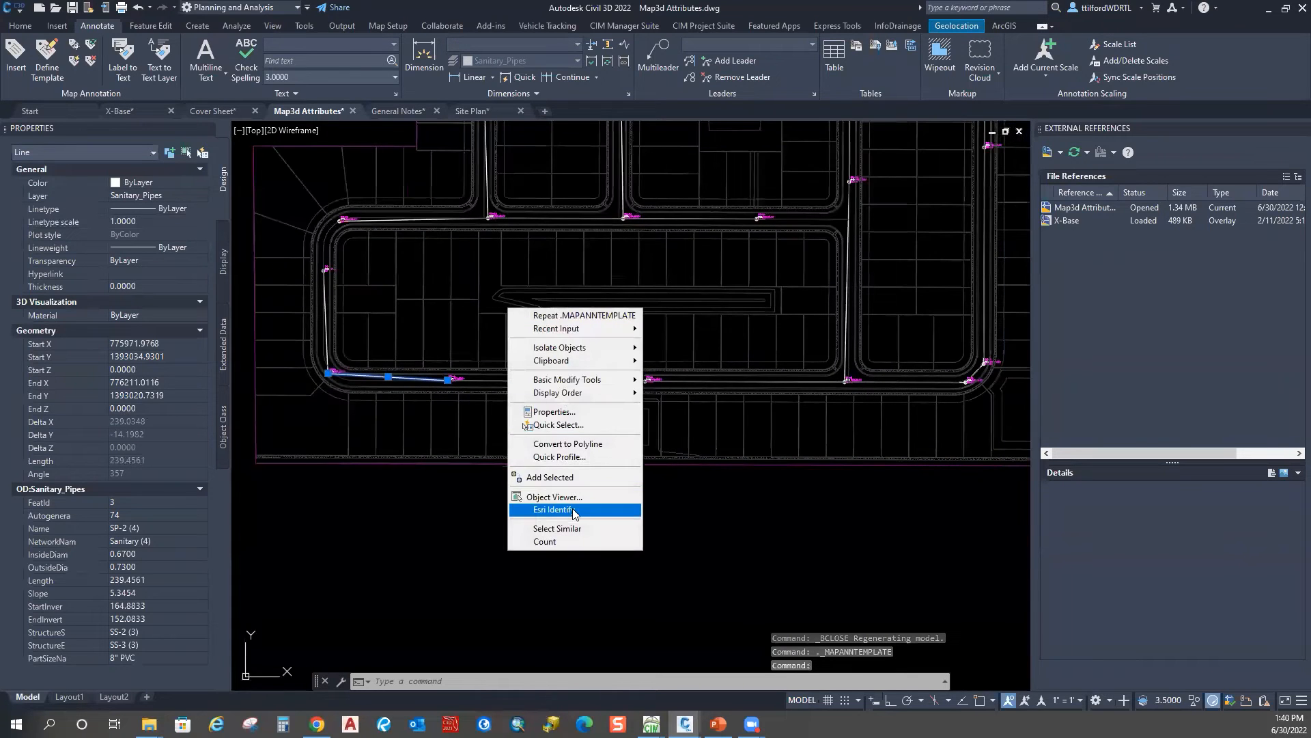
click(557, 528)
scroll(546, 321, down, 4)
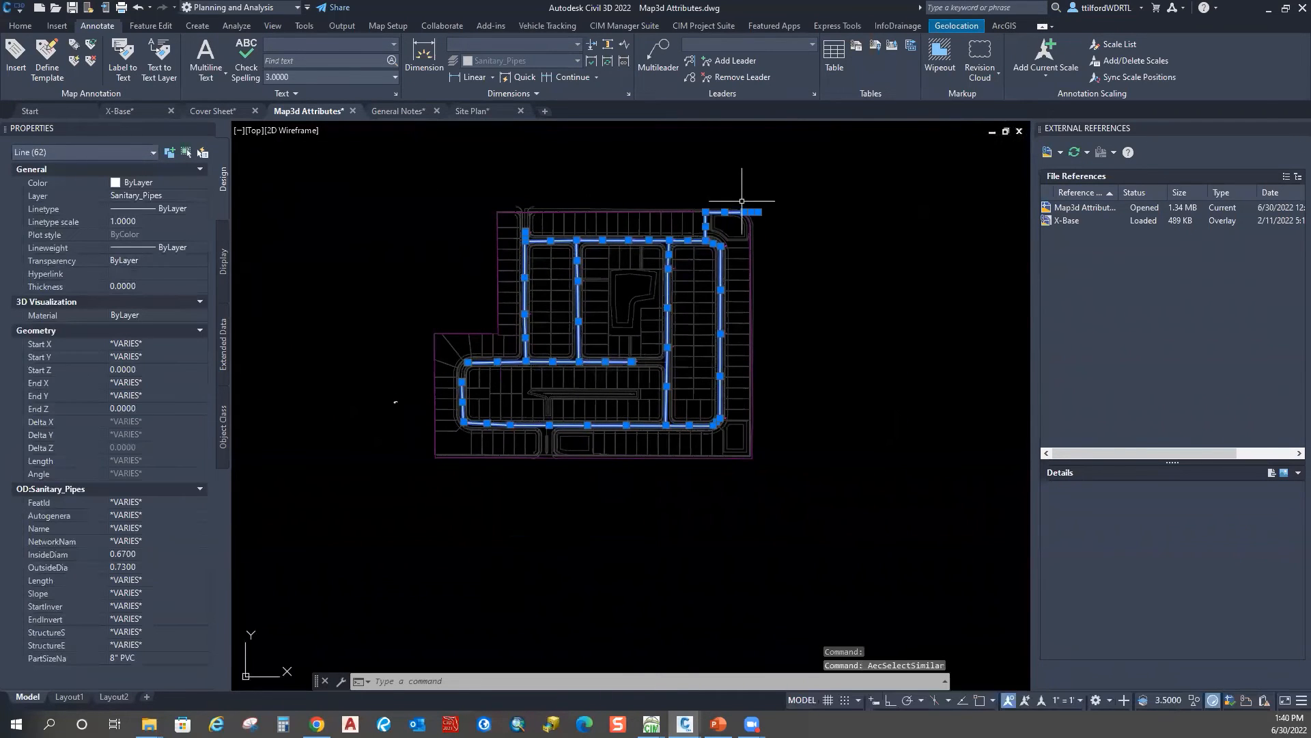
Step: Insert SAN_PIPE_MAT map annotations on all 62 selected pipes
click(15, 62)
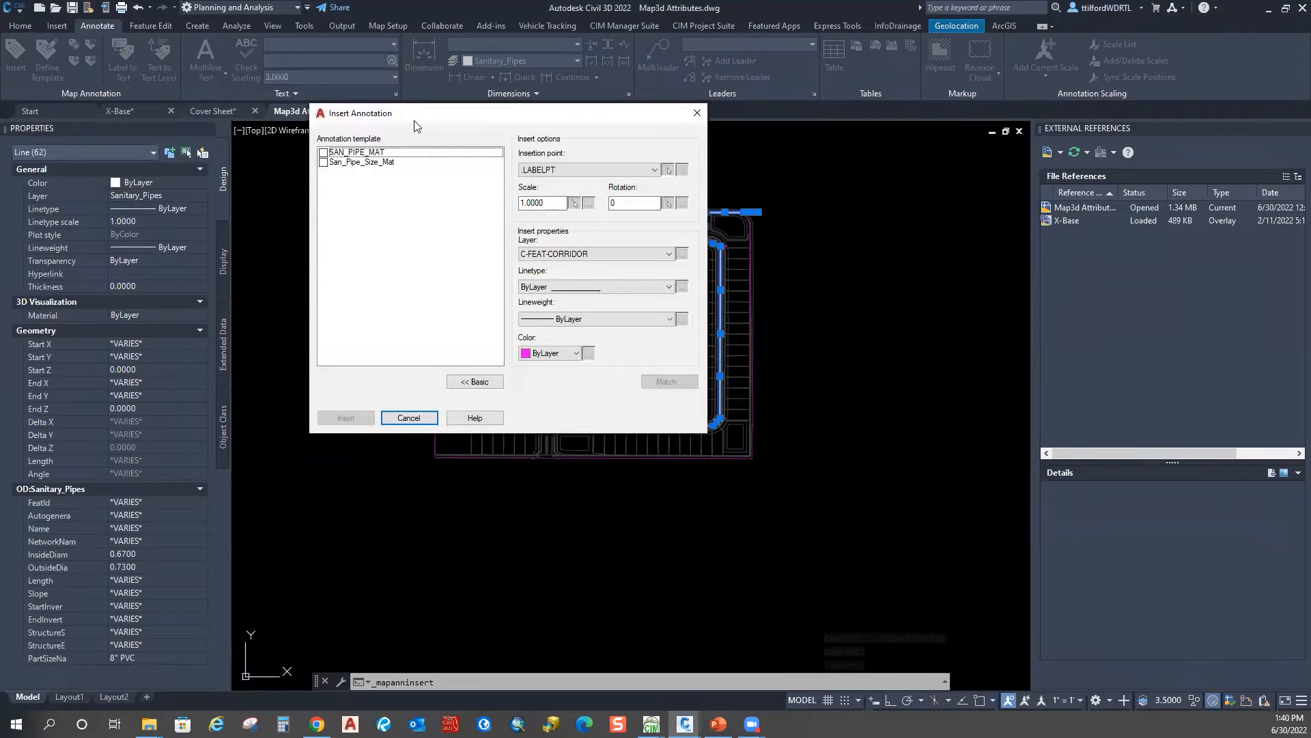
drag(410, 105, 349, 37)
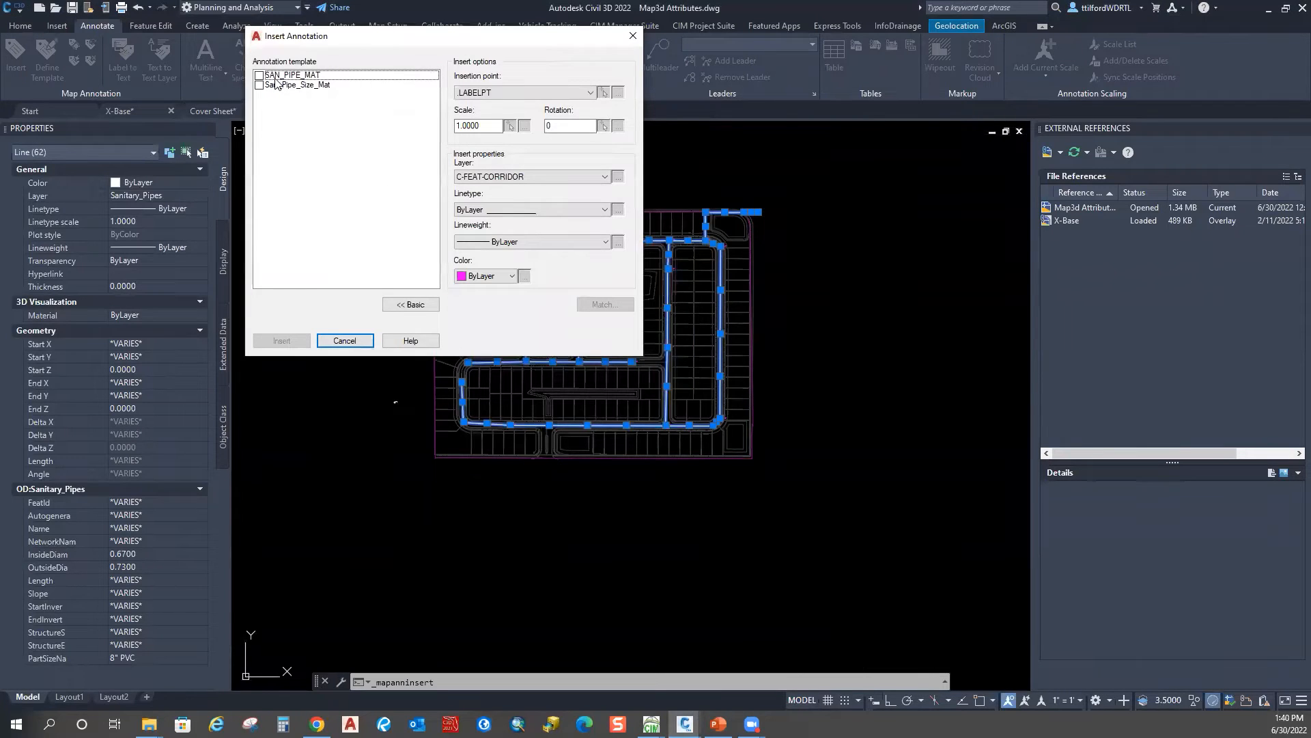
click(259, 76)
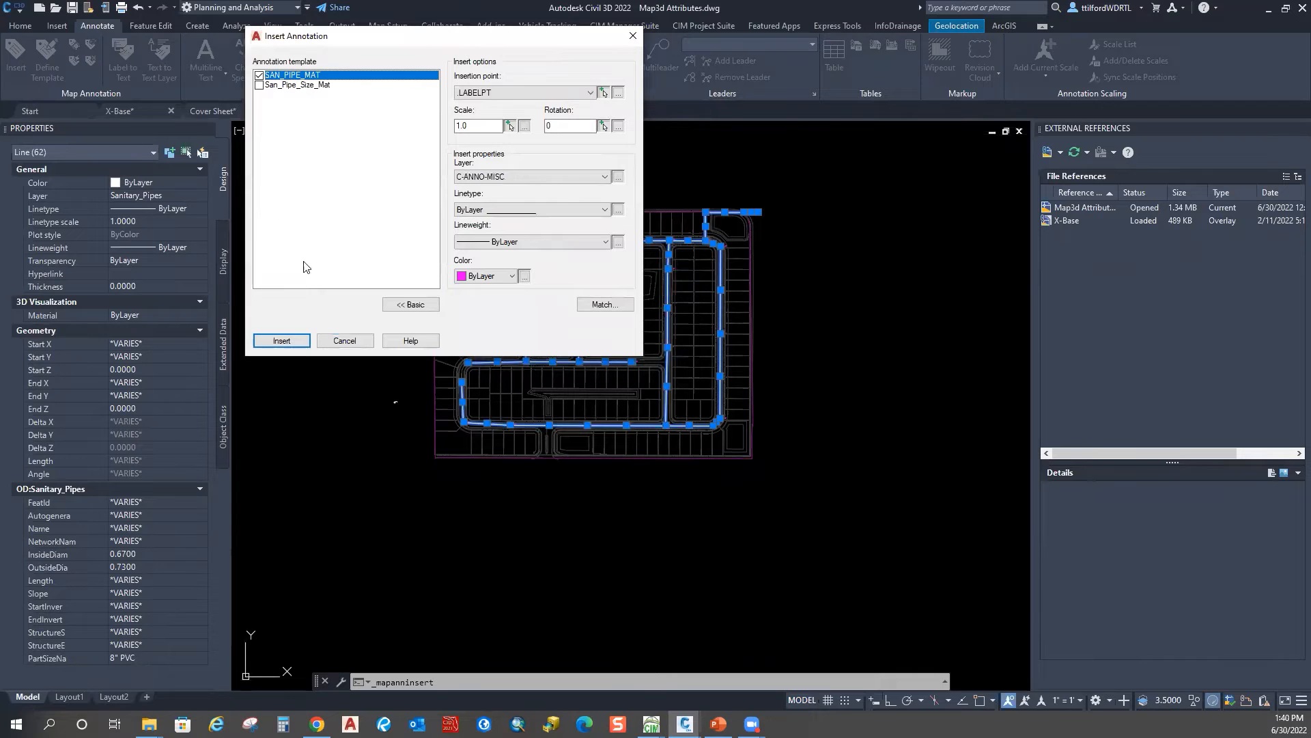
click(281, 340)
Step: Pan and zoom across the streets to check the 8" PVC pipe labels
scroll(509, 426, up, 5)
scroll(504, 424, up, 3)
scroll(293, 451, up, 5)
key(Escape)
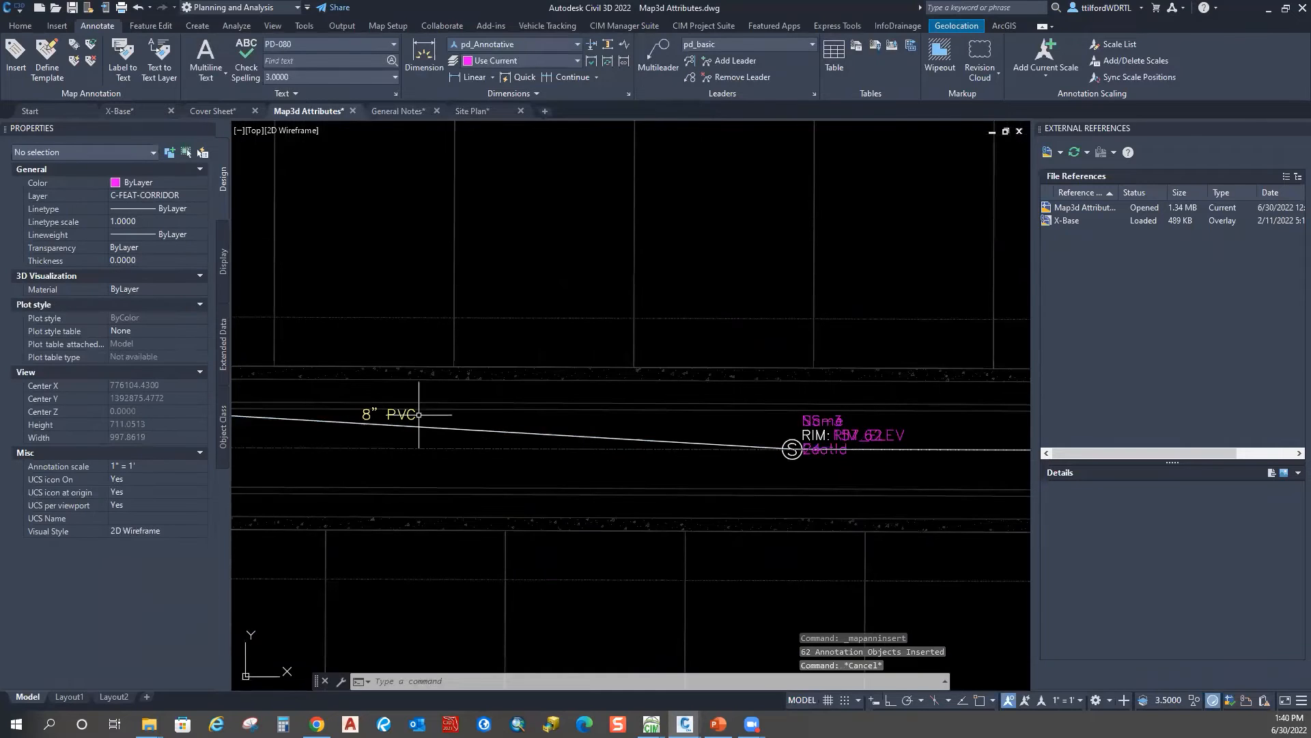
scroll(418, 414, down, 2)
middle_drag(339, 191, 559, 357)
middle_drag(500, 174, 483, 518)
scroll(361, 524, up, 5)
scroll(361, 526, down, 8)
middle_drag(596, 336, 498, 368)
middle_drag(638, 450, 474, 380)
scroll(582, 399, up, 4)
scroll(558, 413, down, 4)
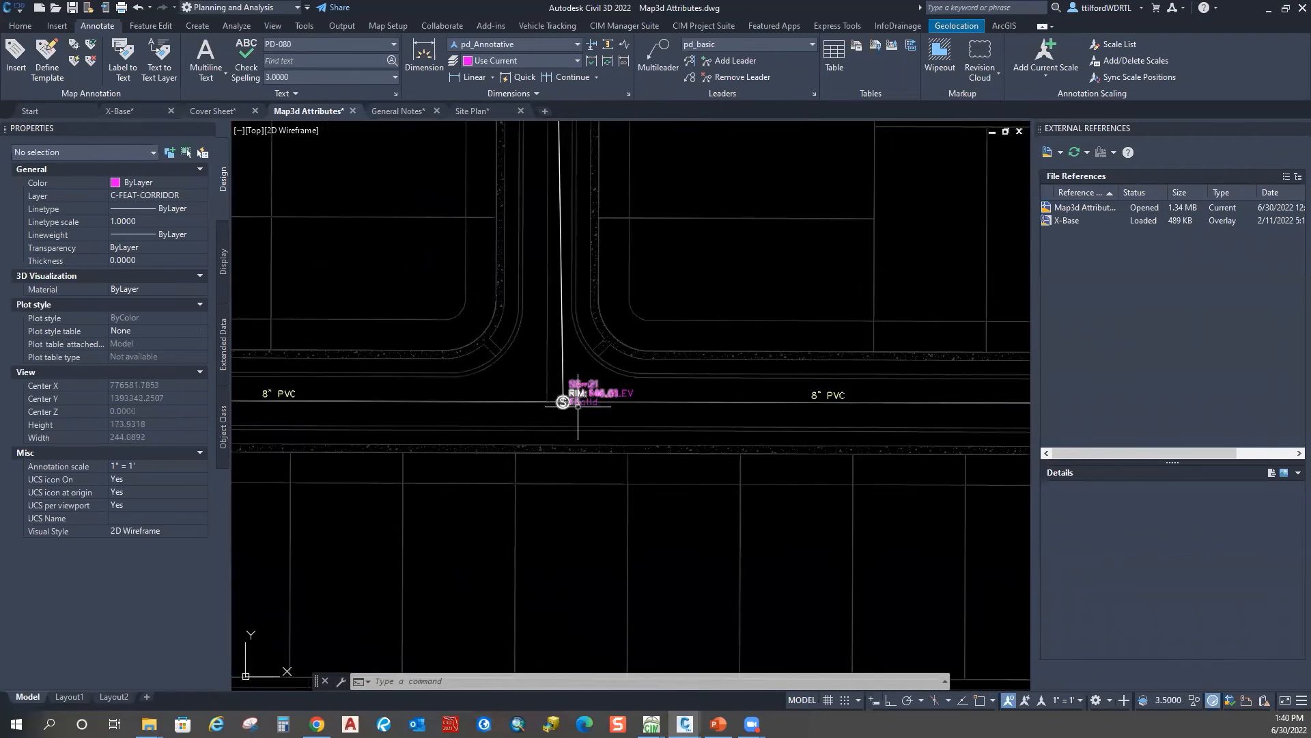
middle_drag(299, 398, 491, 419)
scroll(504, 375, down, 3)
middle_drag(402, 273, 542, 434)
scroll(531, 349, up, 2)
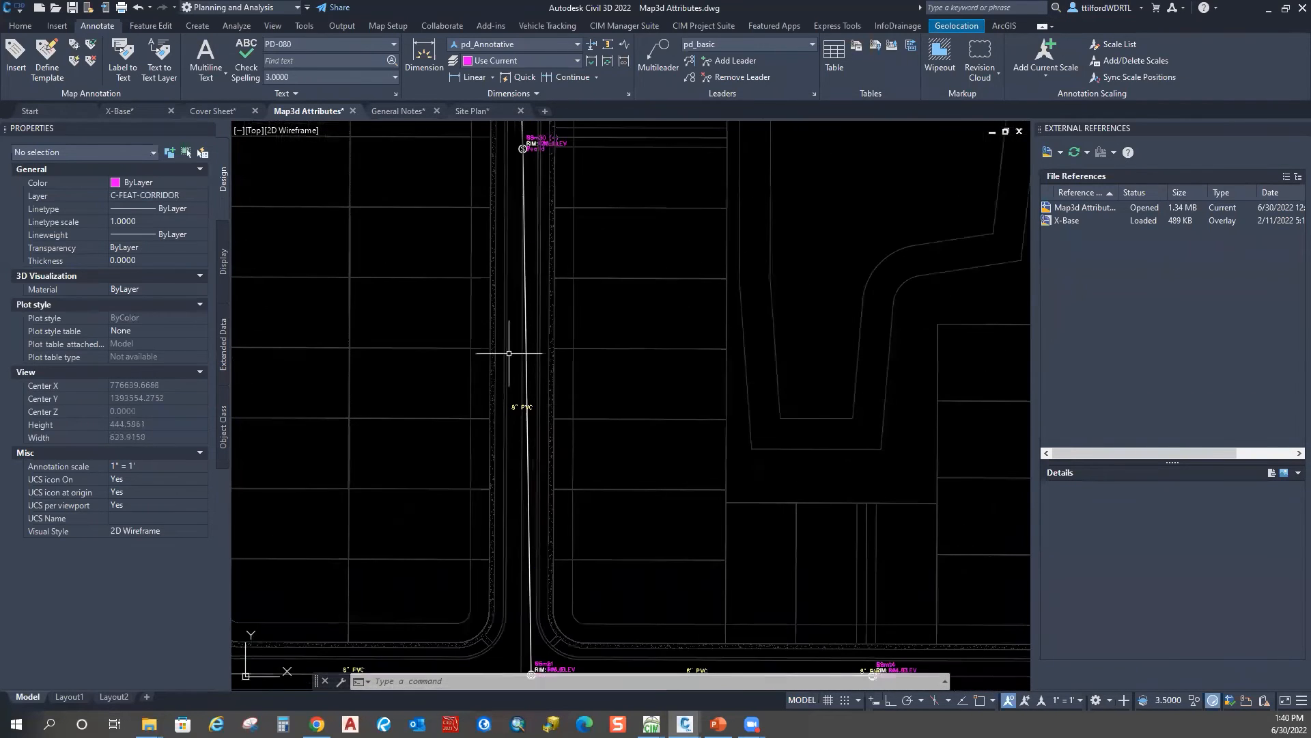
middle_drag(603, 133, 541, 477)
middle_drag(668, 277, 542, 467)
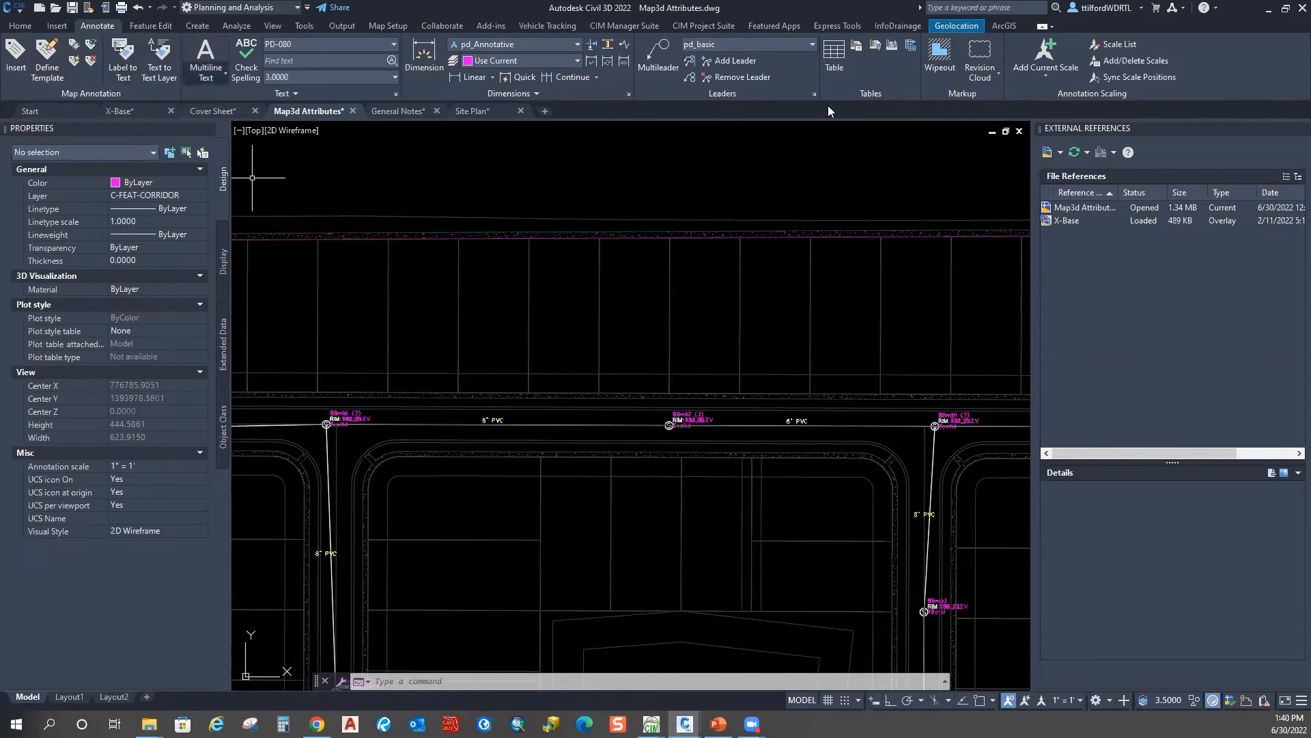
scroll(849, 199, down, 2)
middle_drag(747, 320, 620, 308)
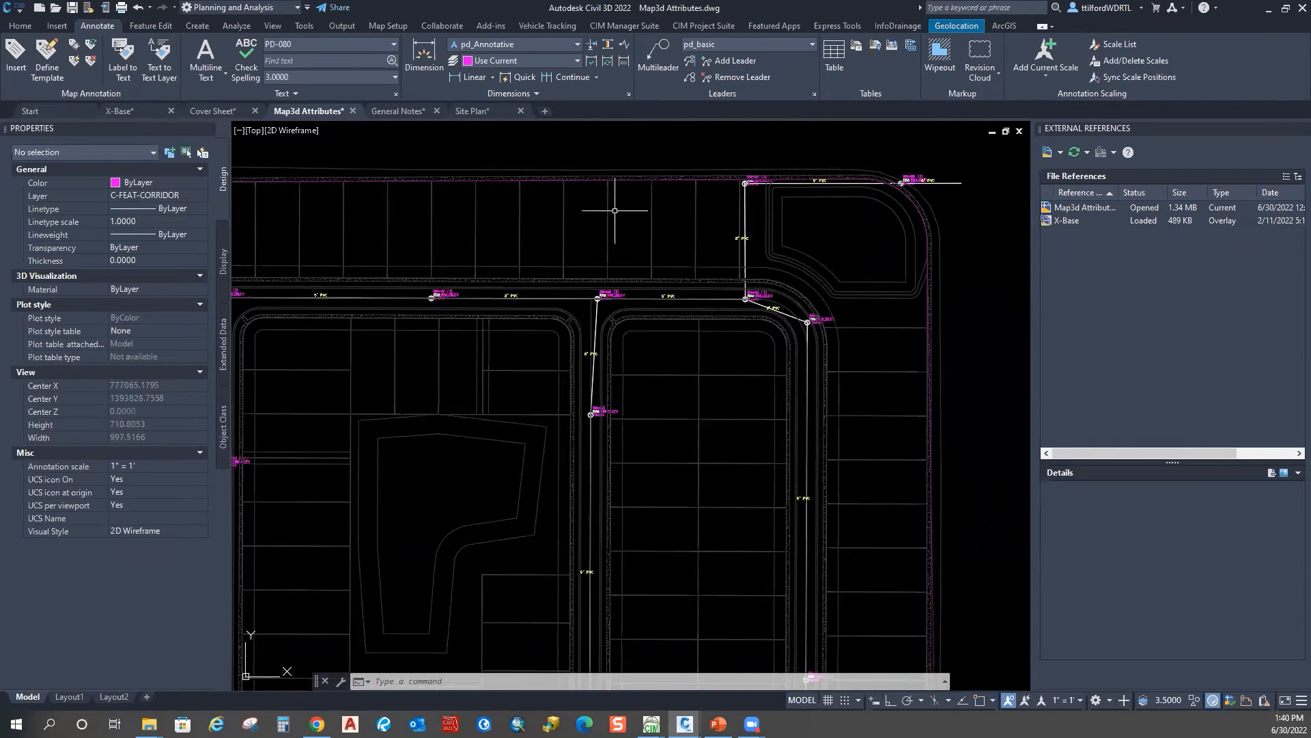
scroll(616, 198, down, 2)
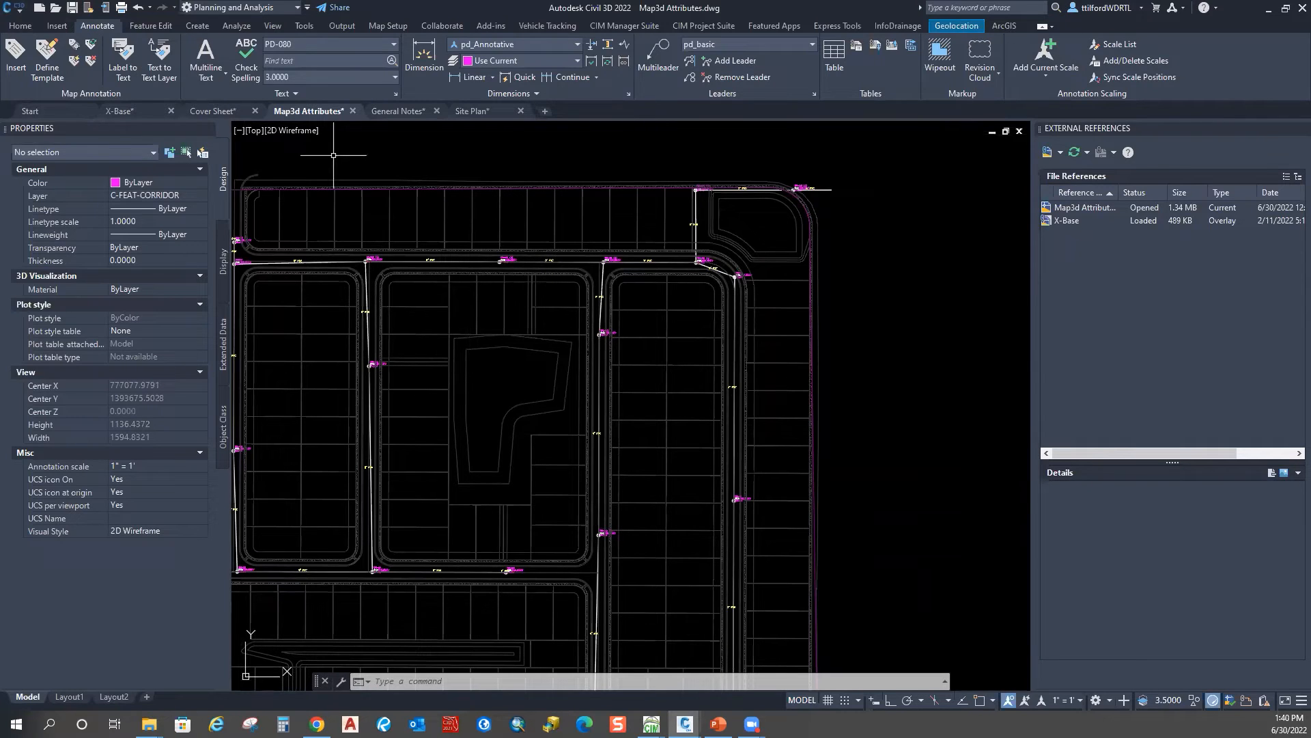
Step: Switch to the Label Genie.dwg drawing window
key(alt+Tab)
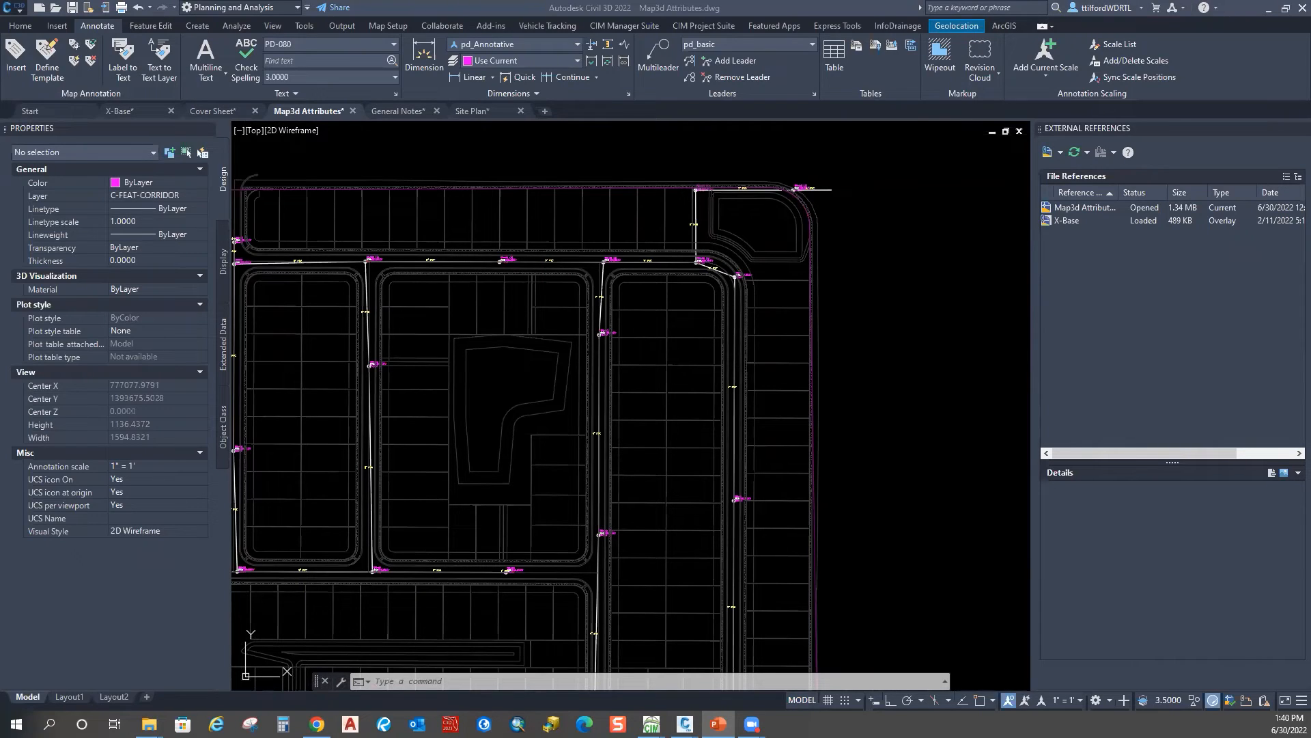
click(373, 682)
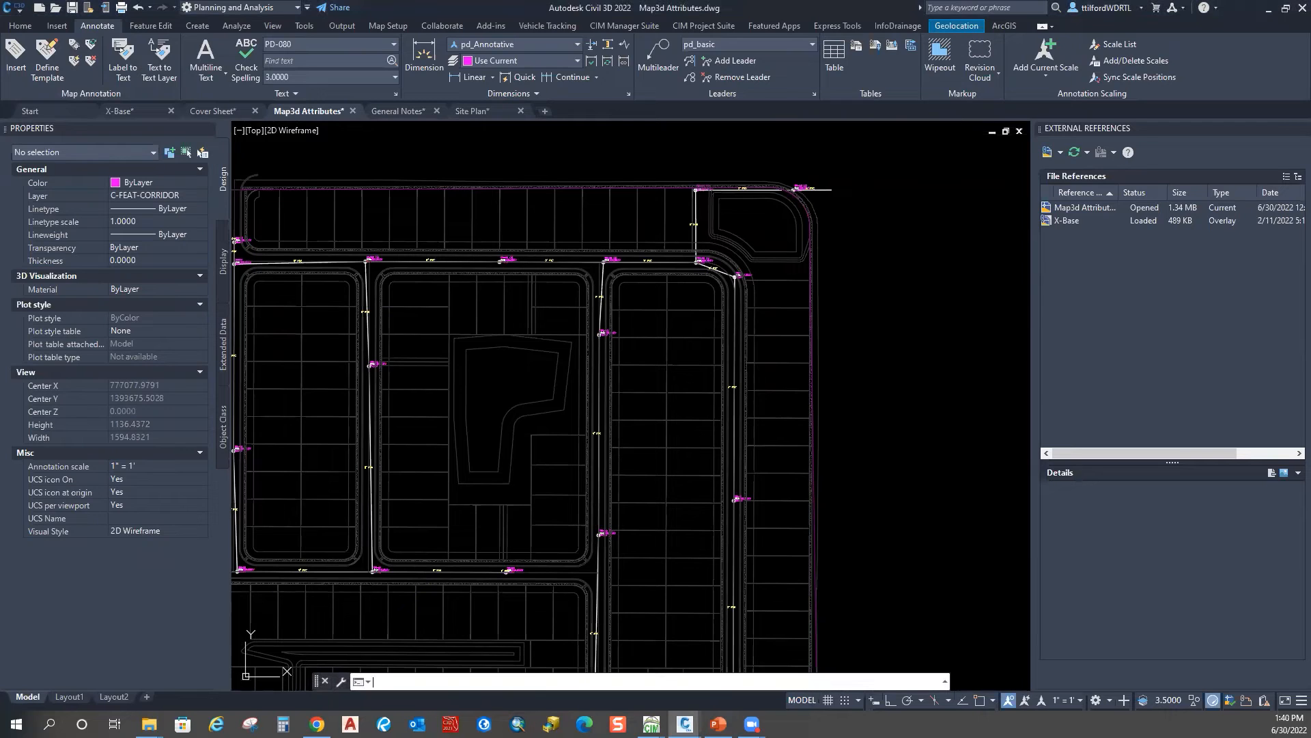
key(Escape)
key(Escape)
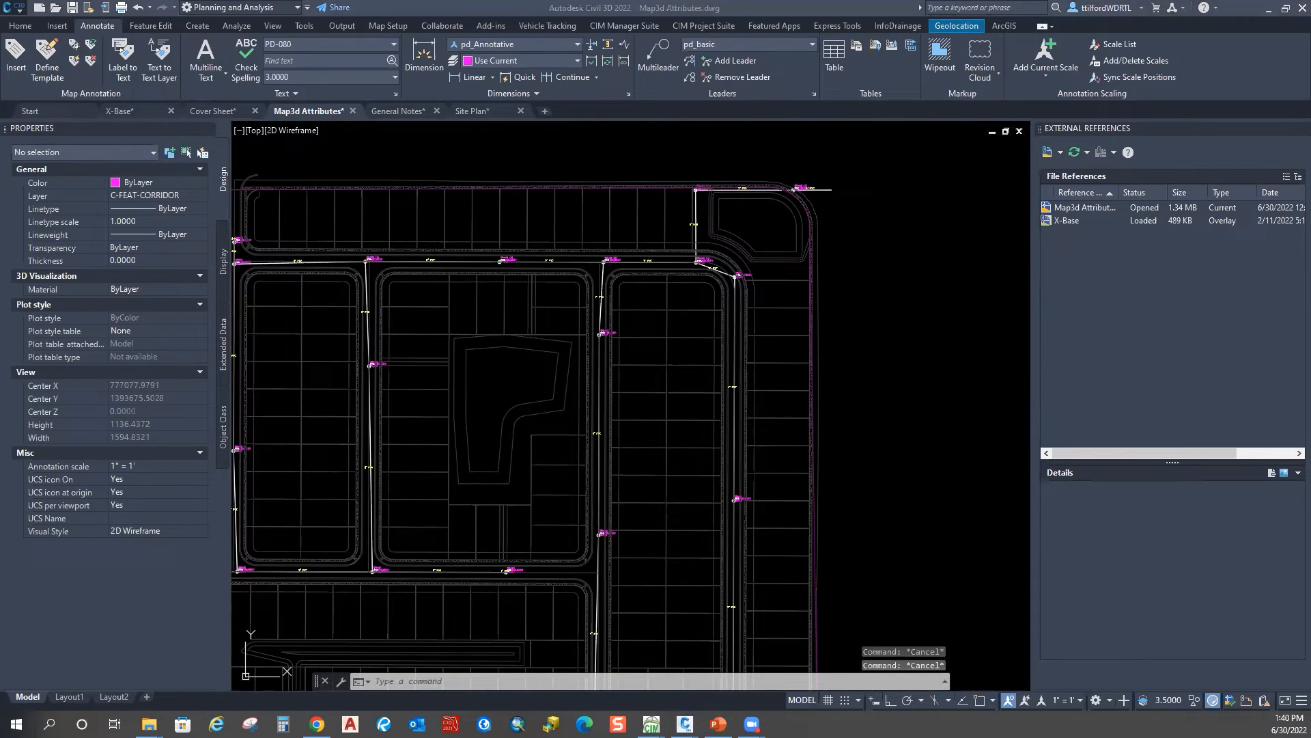
key(alt+Tab)
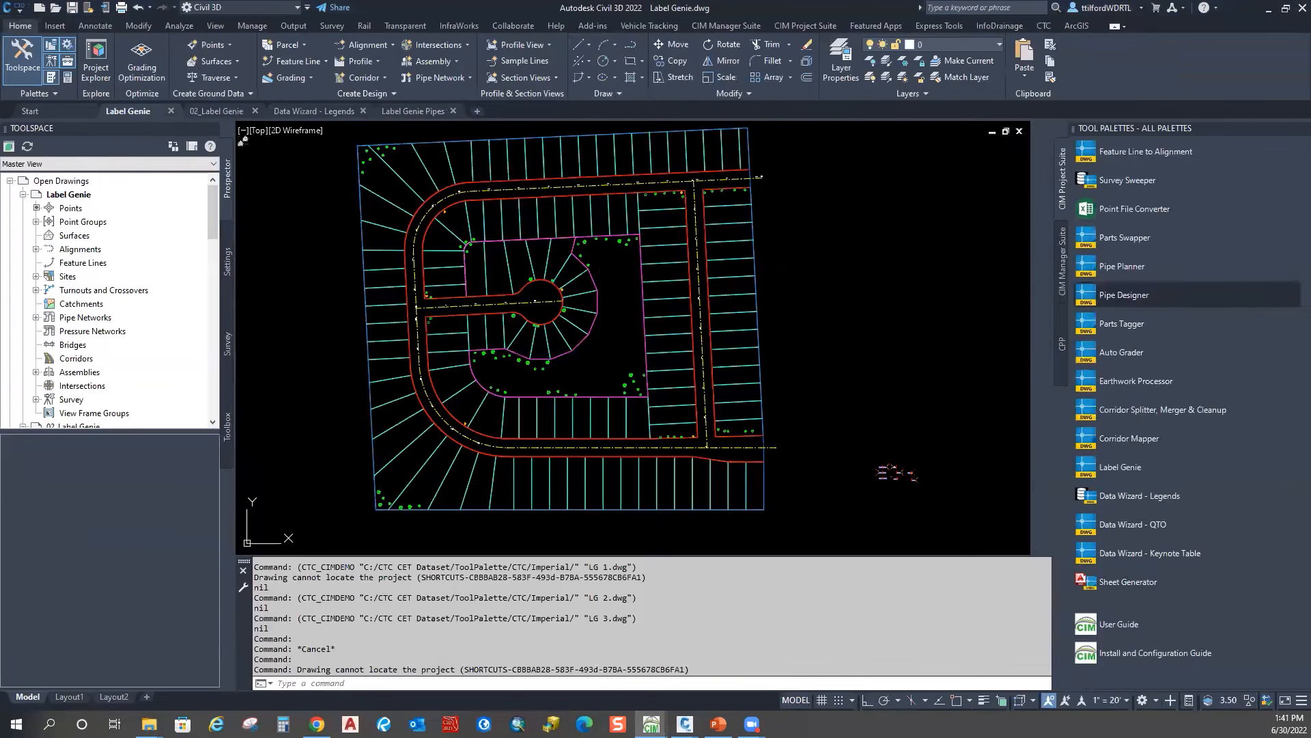
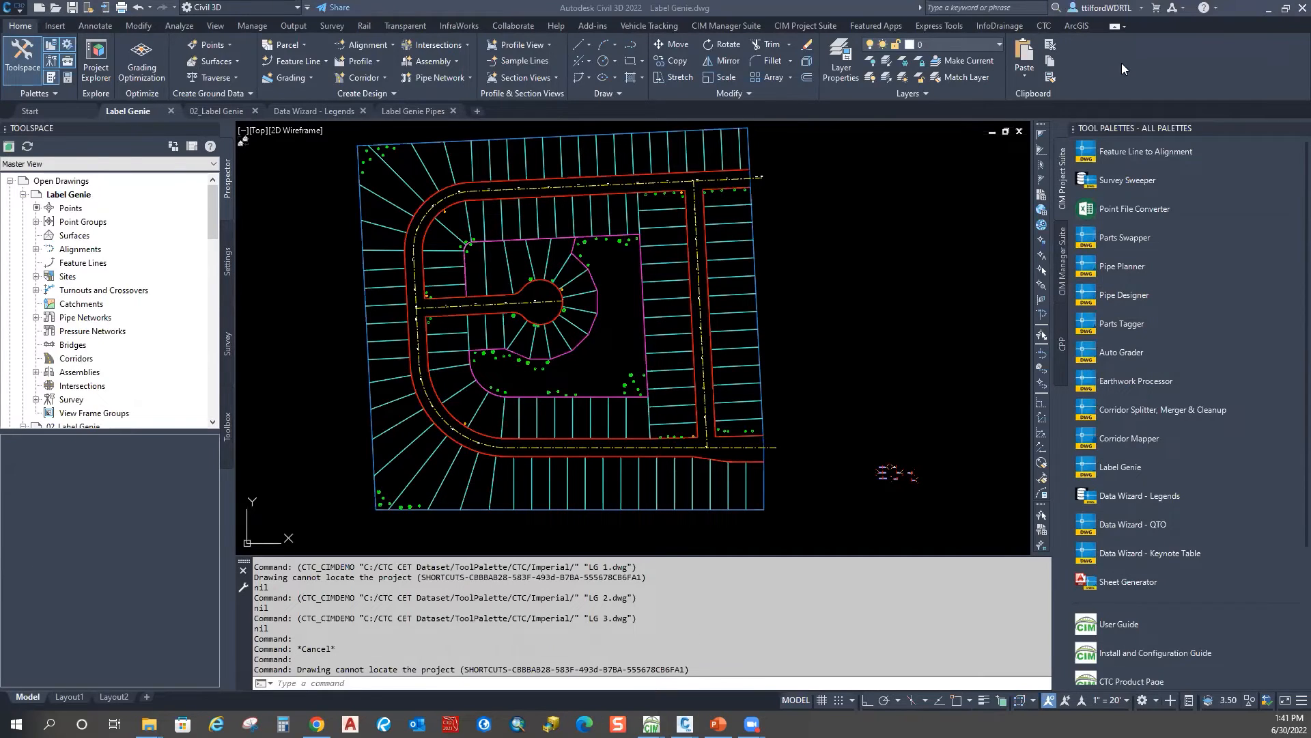
Step: Open the Label Genie dialog from the CIM Project Suite tab and show the saved template list
click(832, 26)
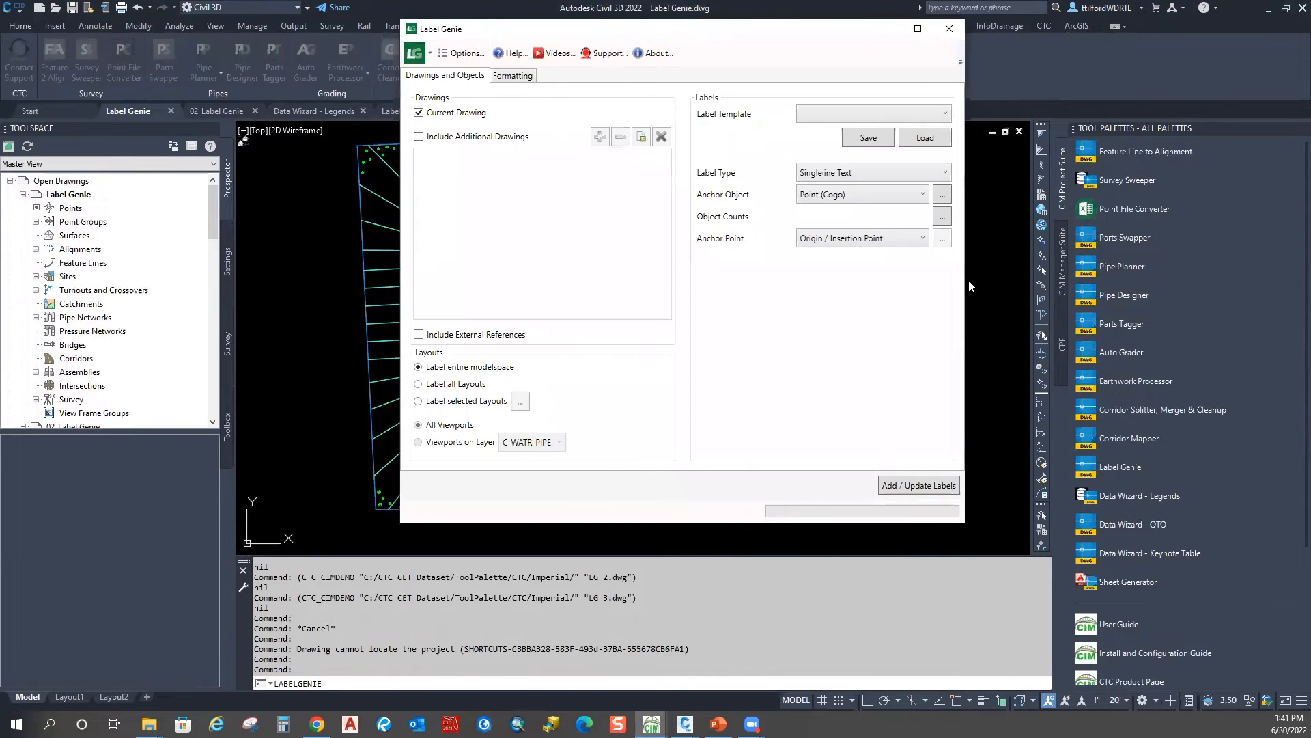
click(946, 114)
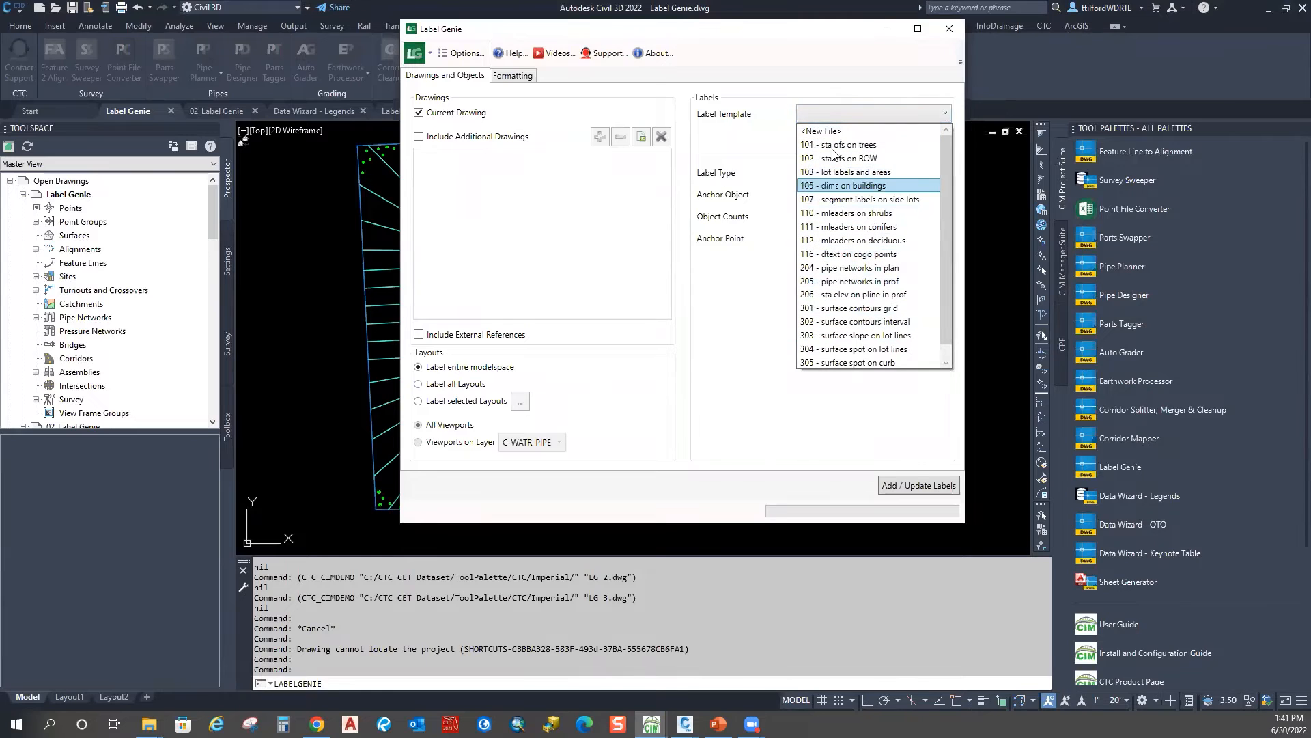
Step: Load the 101 - sta ofs on trees template and glance at its formatting settings
click(864, 145)
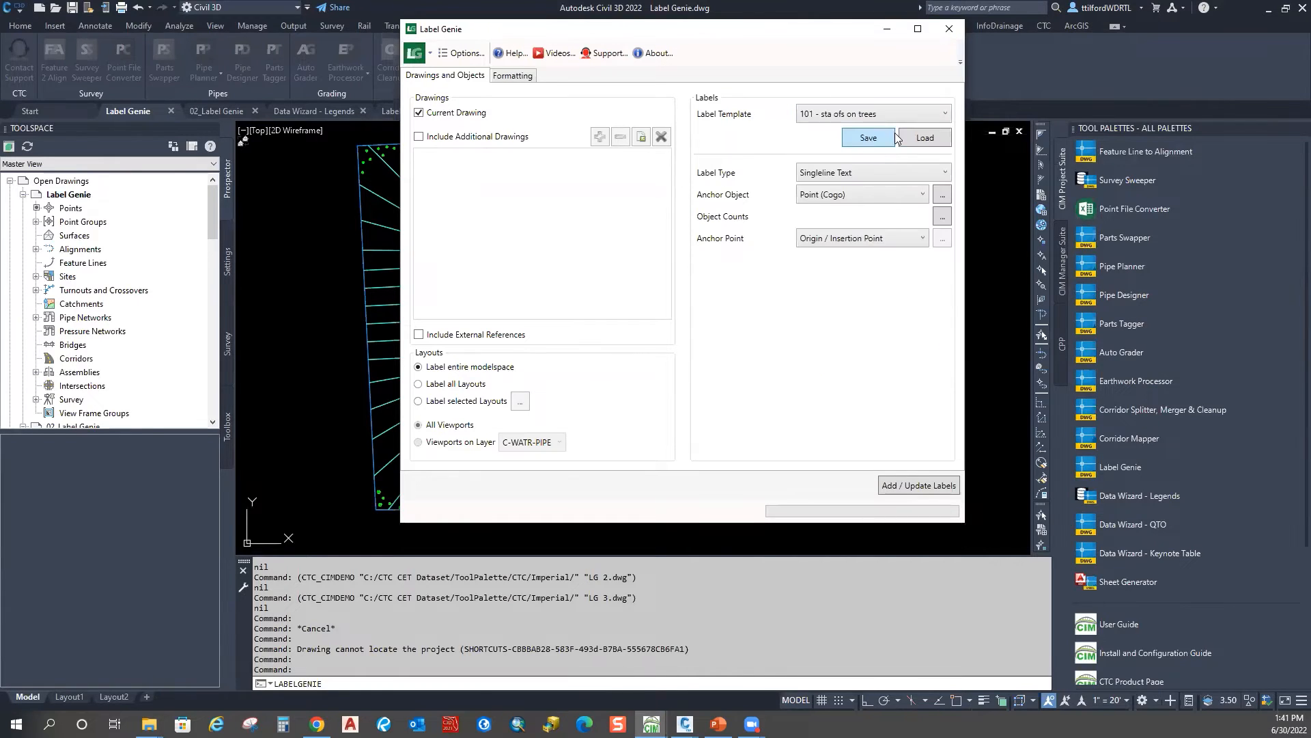
click(926, 137)
click(707, 304)
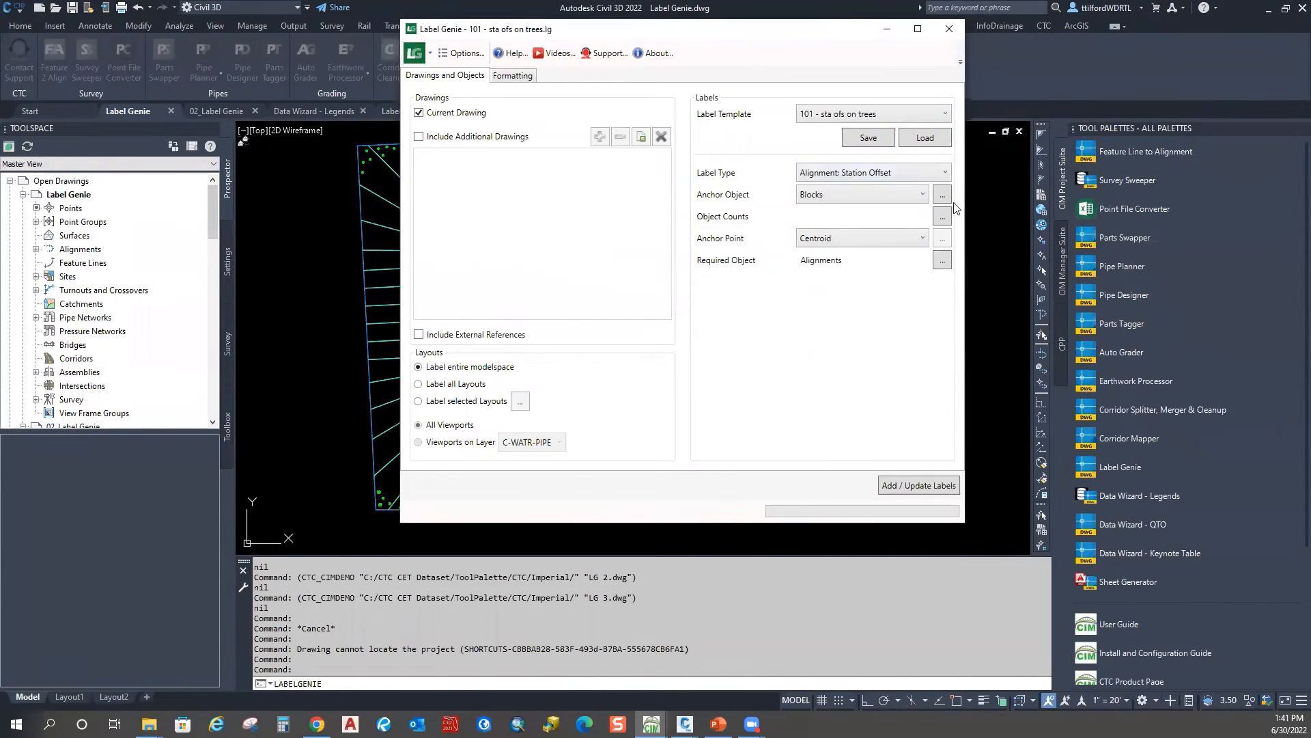
click(530, 76)
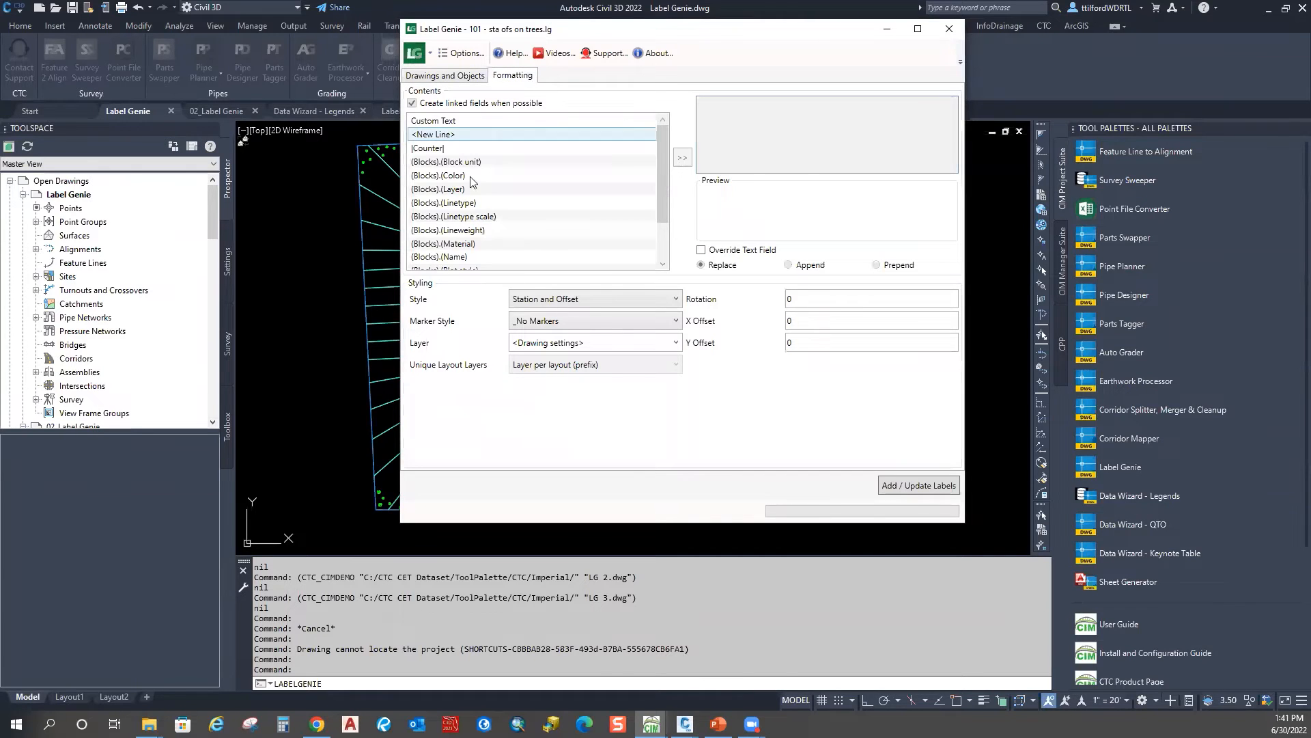
click(443, 77)
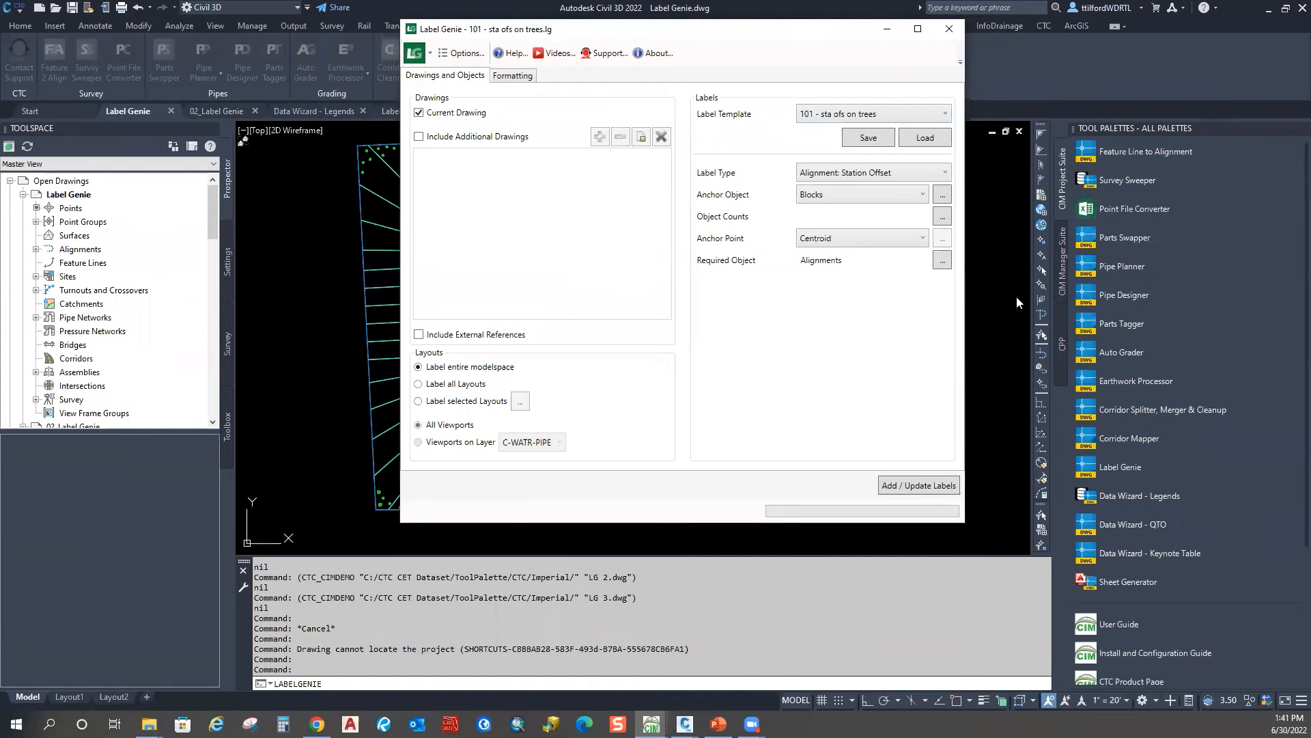
Step: Review the label type, Blocks anchor object, tree object count and Centroid anchor point
click(885, 174)
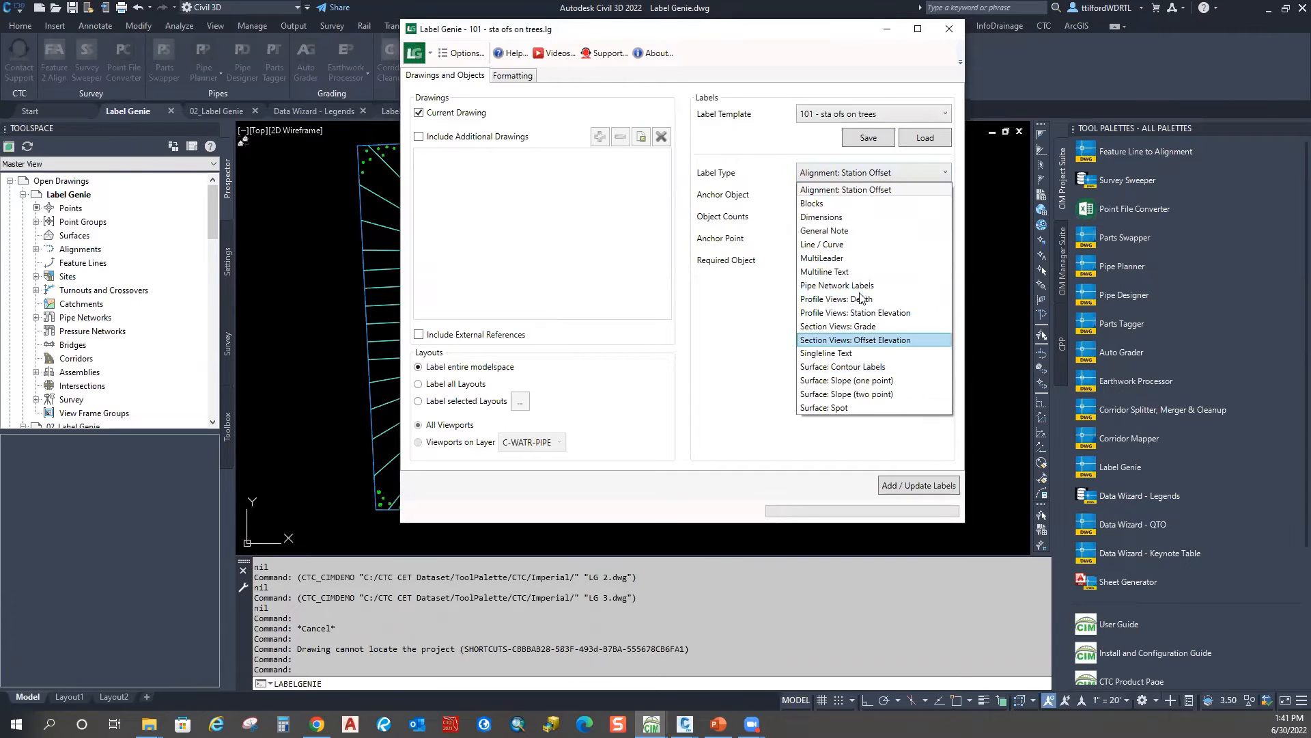
click(732, 260)
click(890, 195)
click(889, 192)
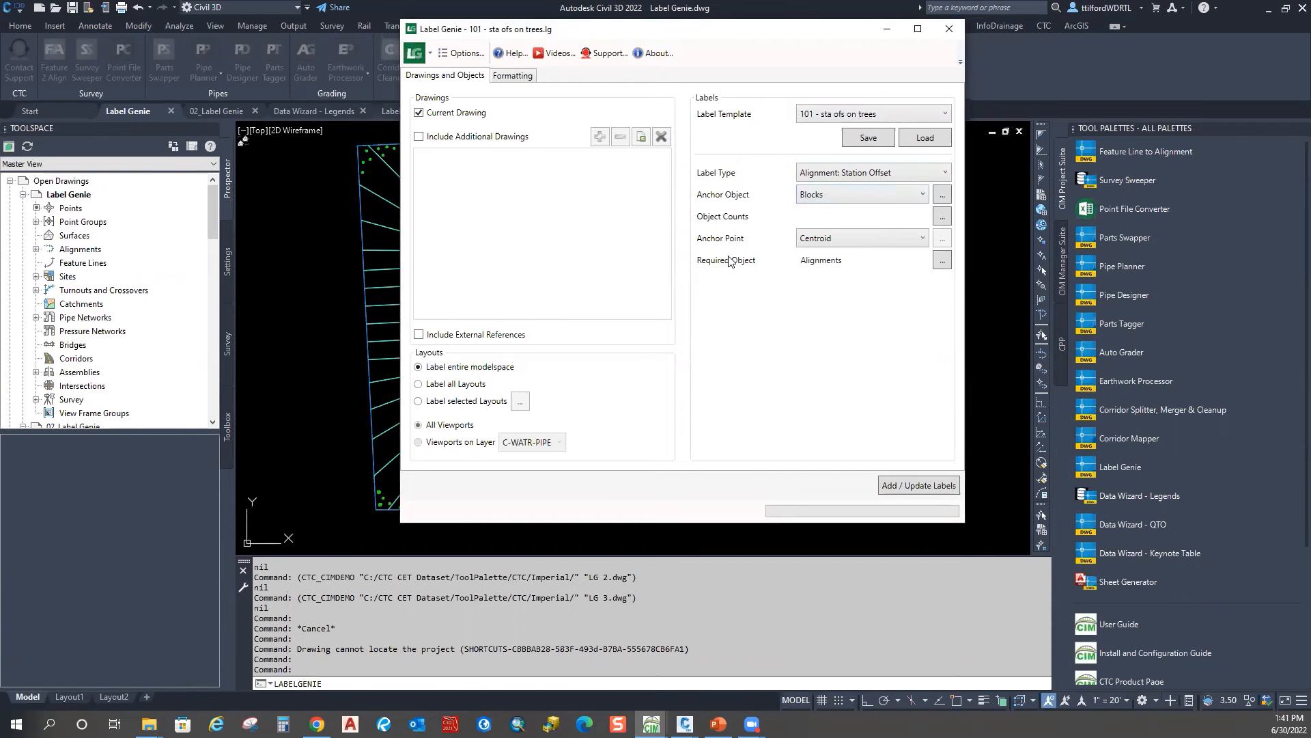
click(943, 215)
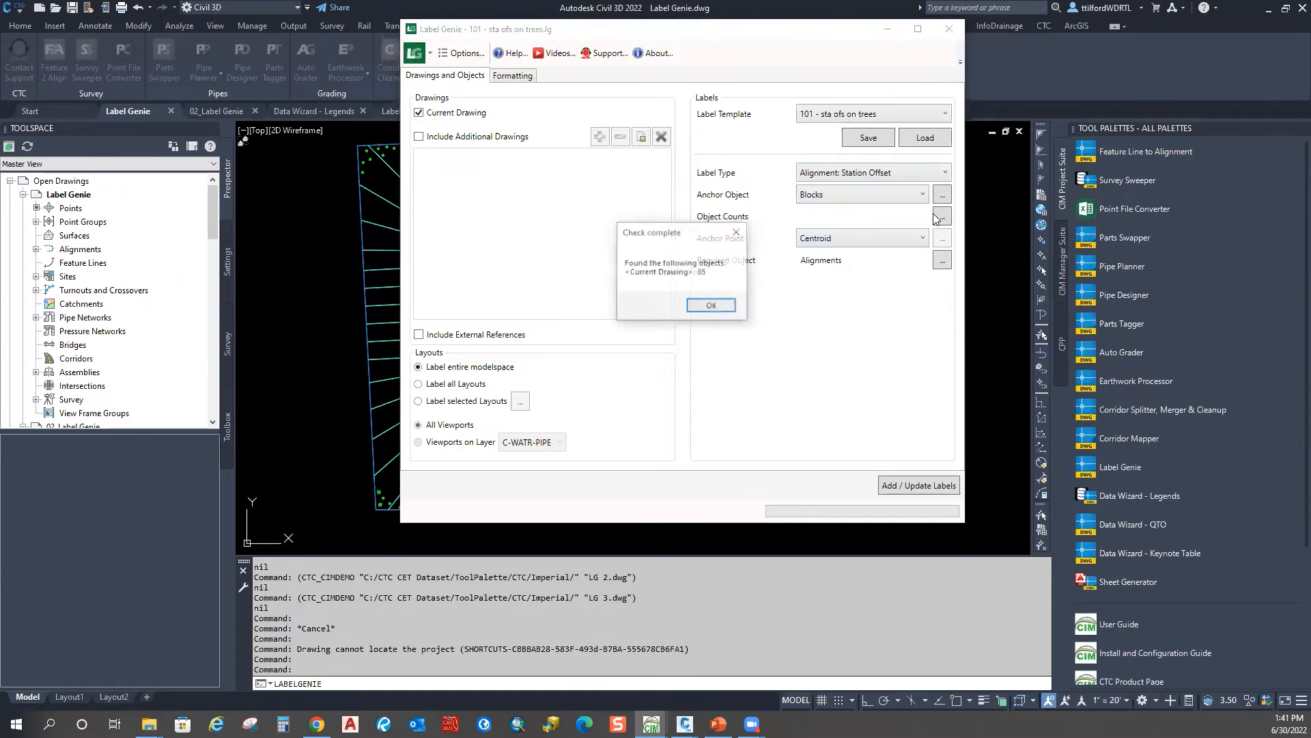
click(710, 302)
click(836, 244)
click(823, 246)
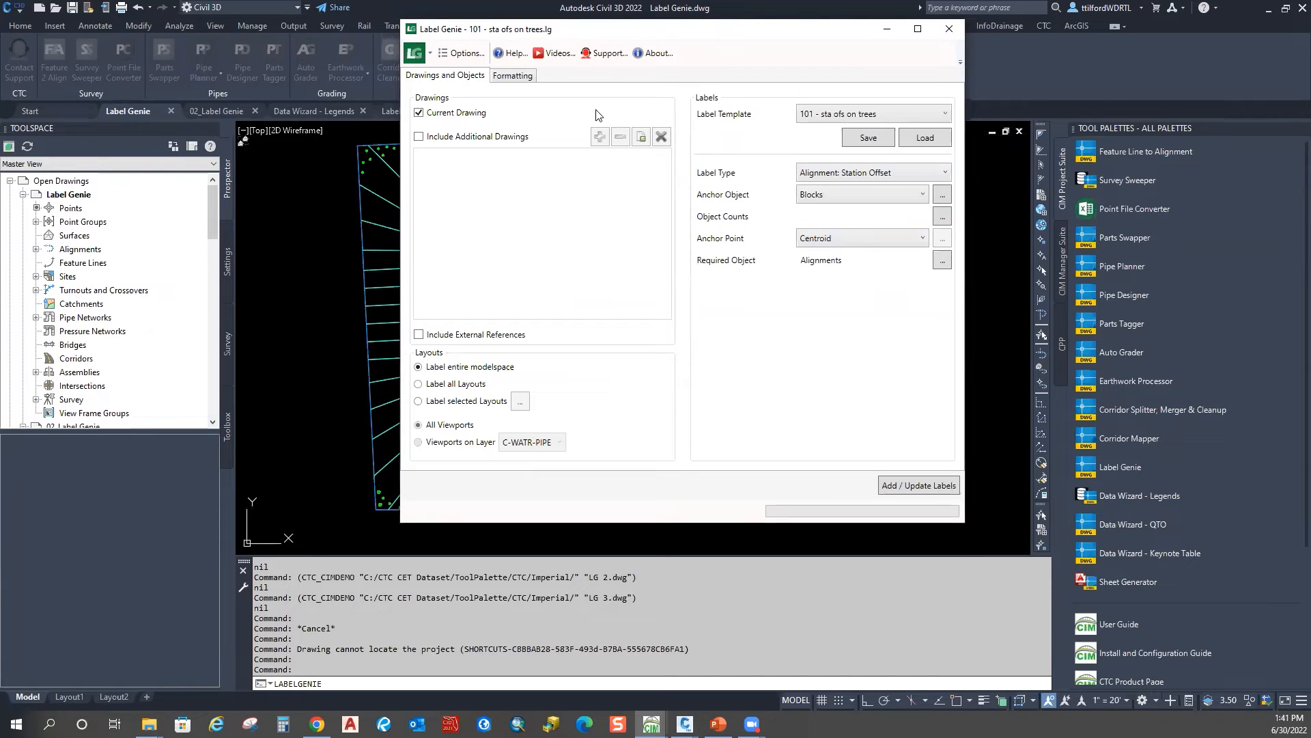
Step: Inspect the Formatting tab, then close Label Genie without making changes
click(513, 76)
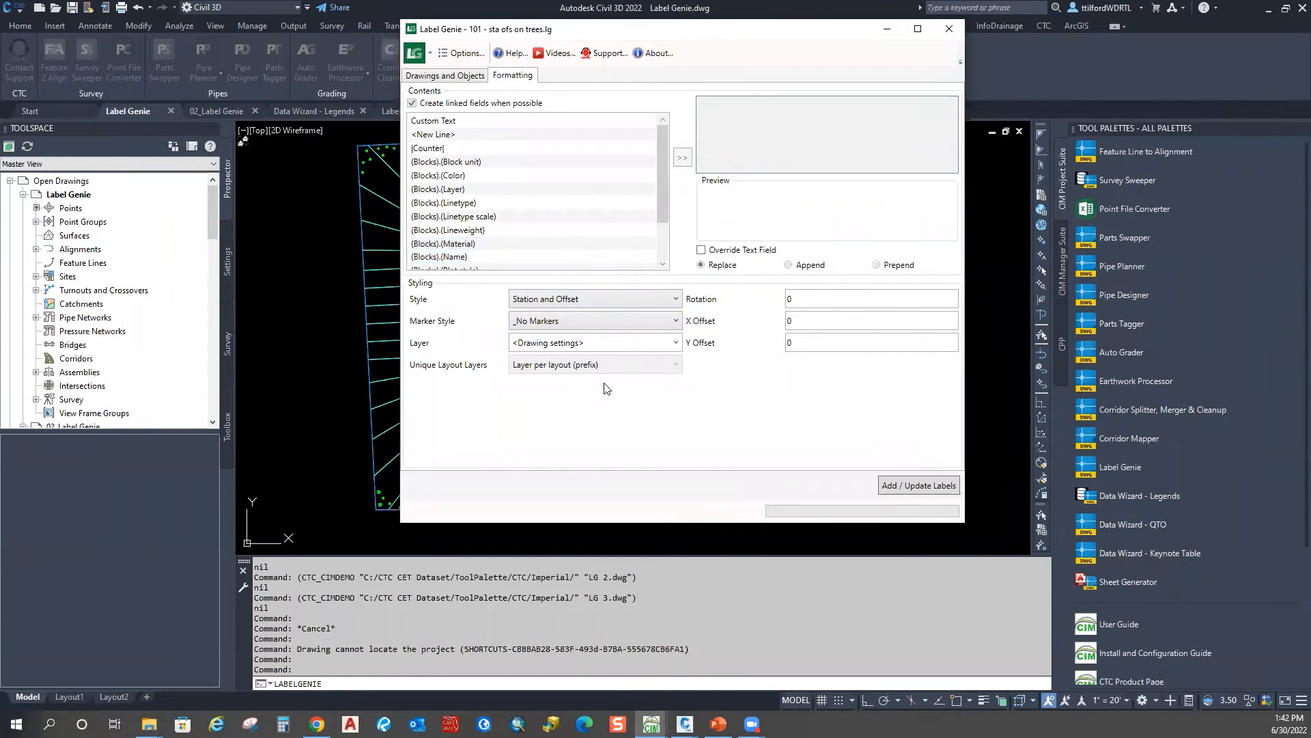
drag(808, 31, 727, 44)
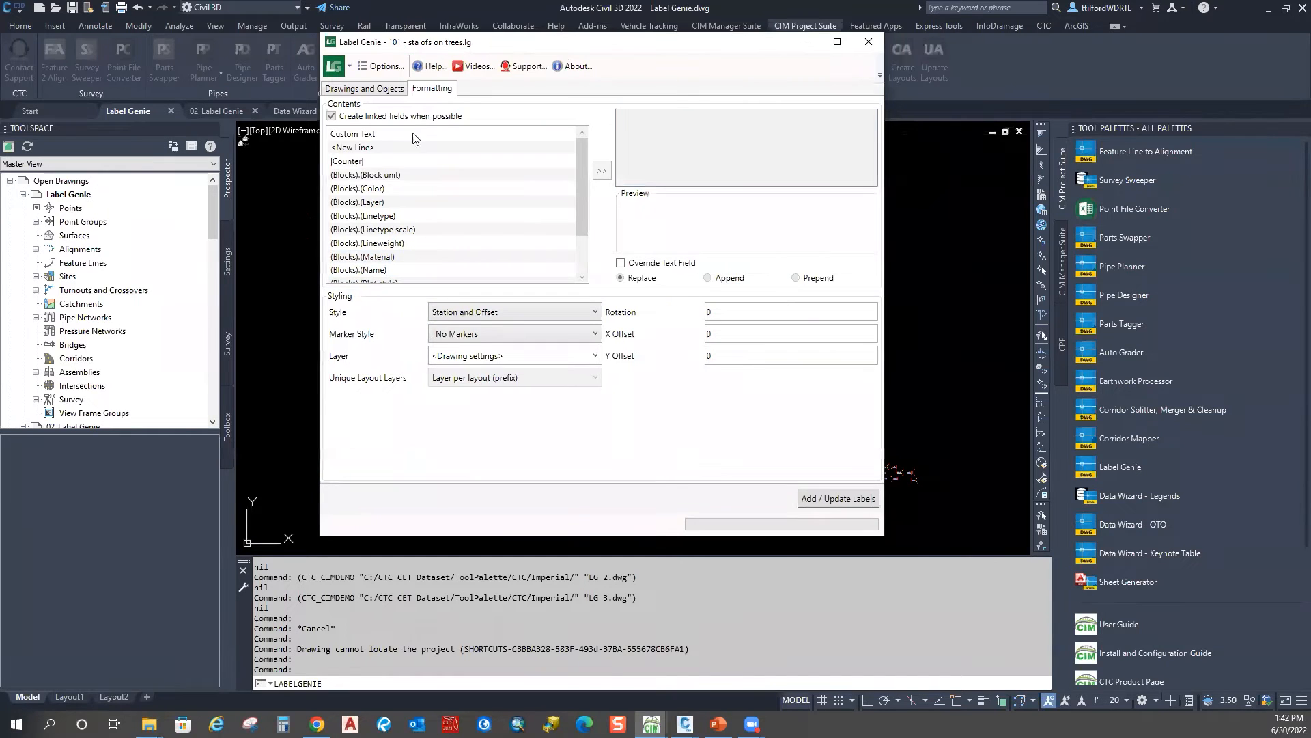
click(355, 89)
click(431, 90)
click(364, 89)
click(432, 89)
drag(711, 52, 890, 66)
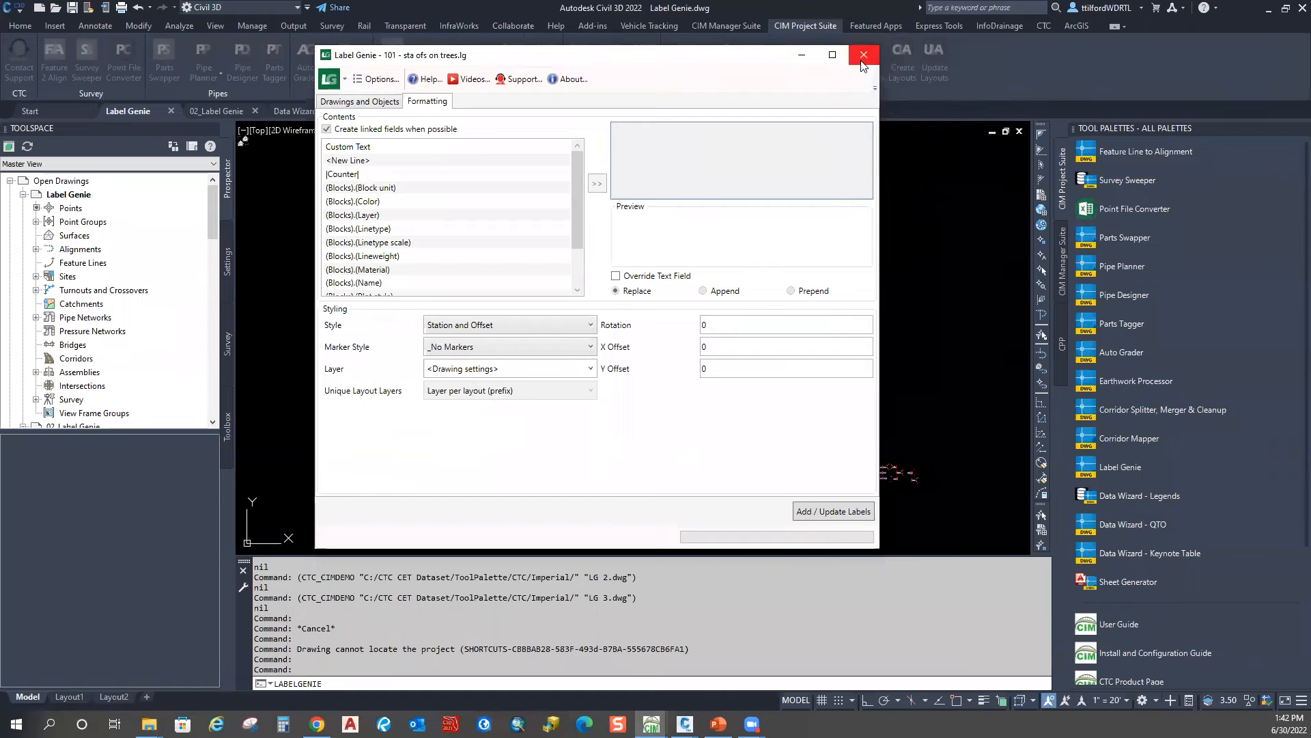
click(862, 56)
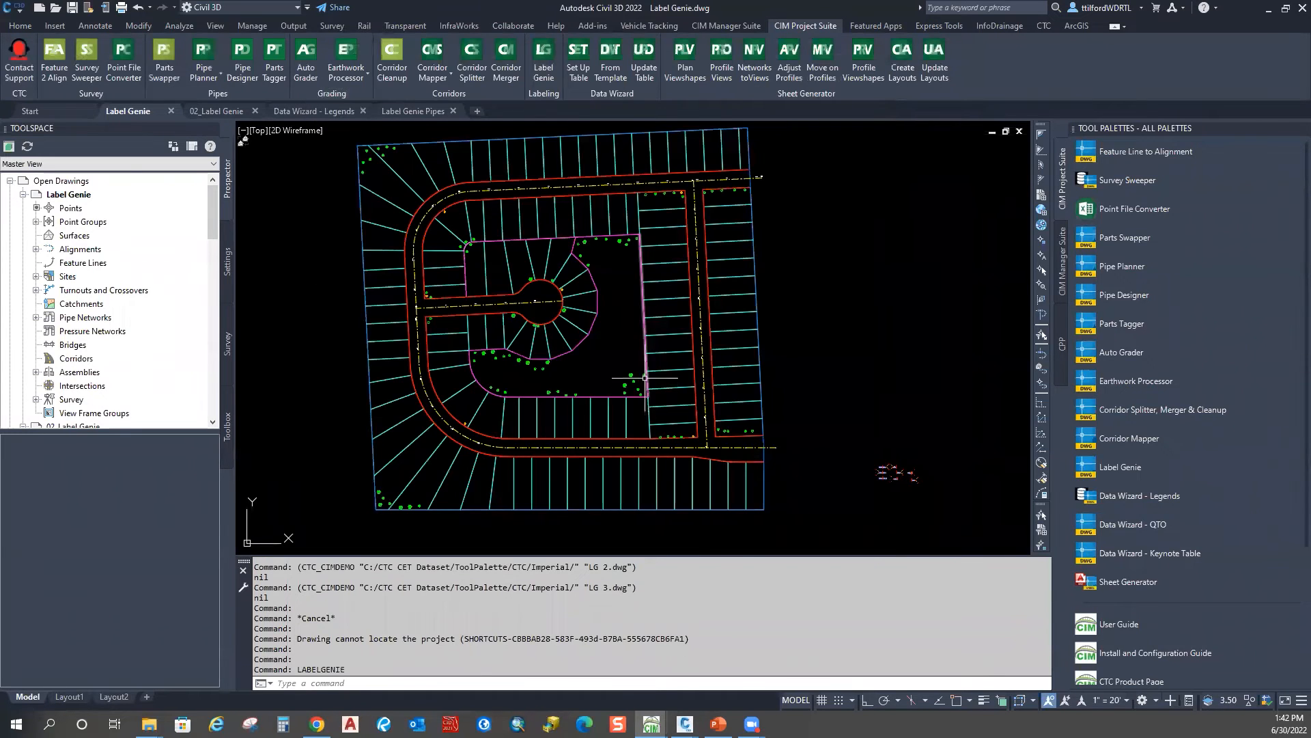
middle_drag(624, 309, 624, 319)
Step: Reload the 101 - sta ofs on trees template, discarding unsaved changes
middle_drag(614, 411, 611, 370)
scroll(789, 479, up, 2)
scroll(789, 480, down, 1)
scroll(782, 526, down, 2)
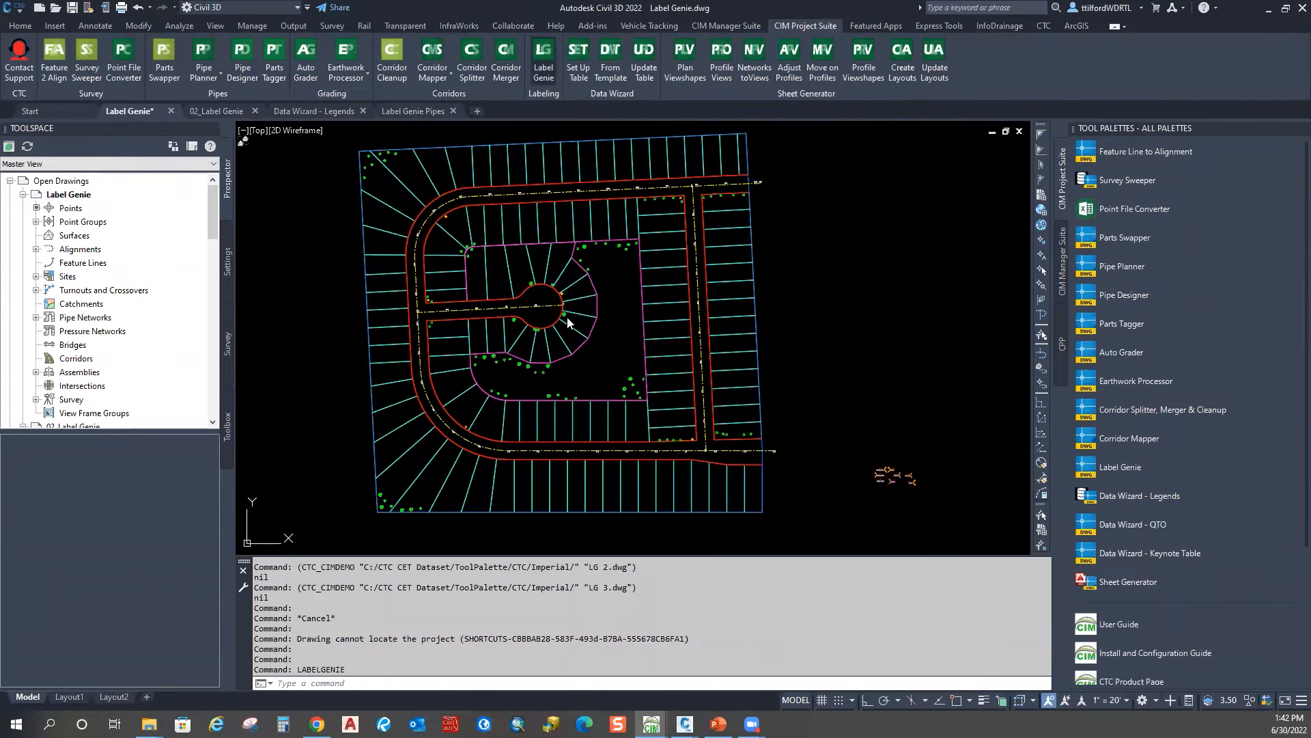
click(834, 138)
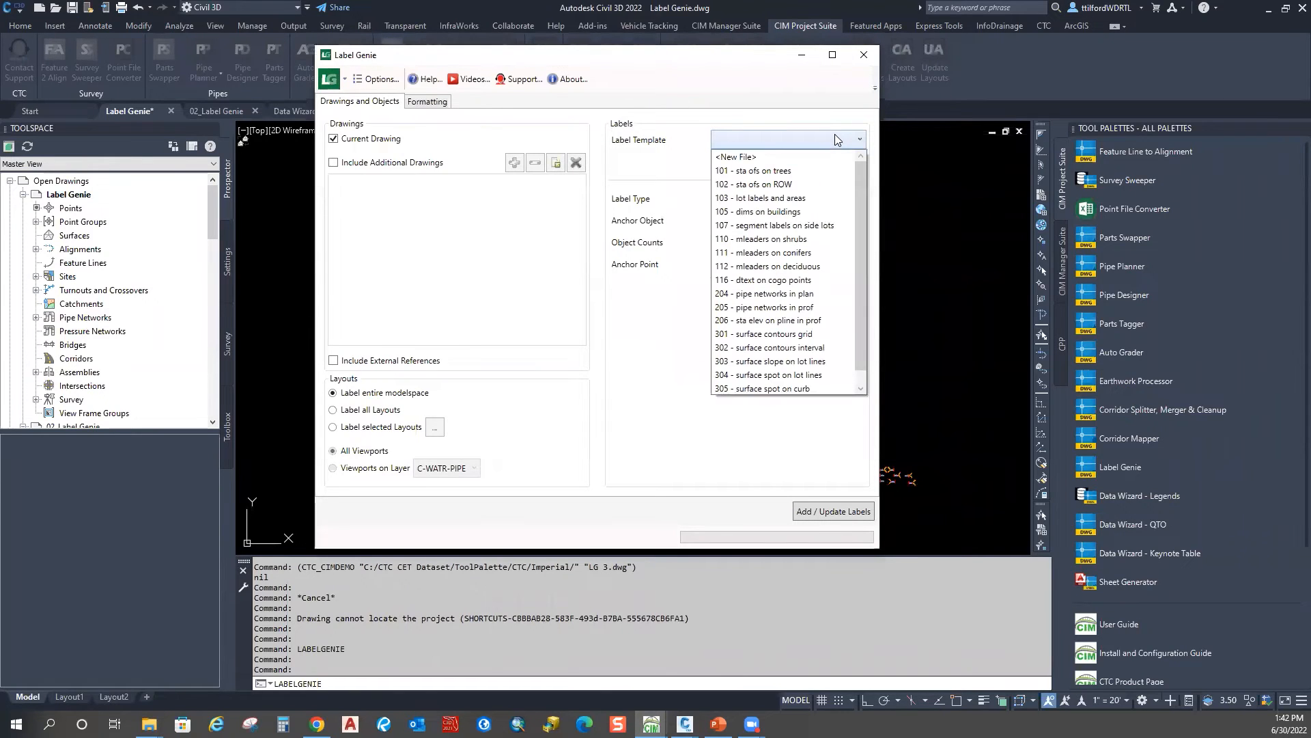
click(780, 174)
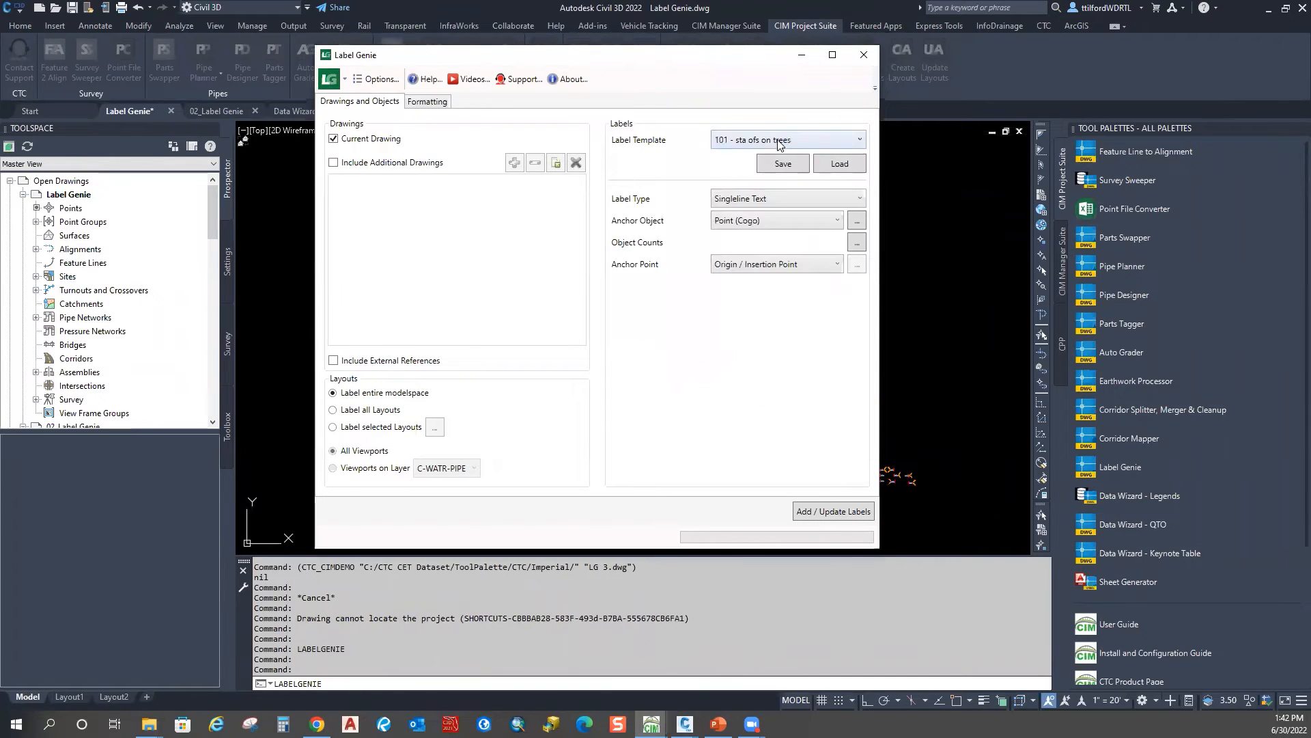
click(839, 171)
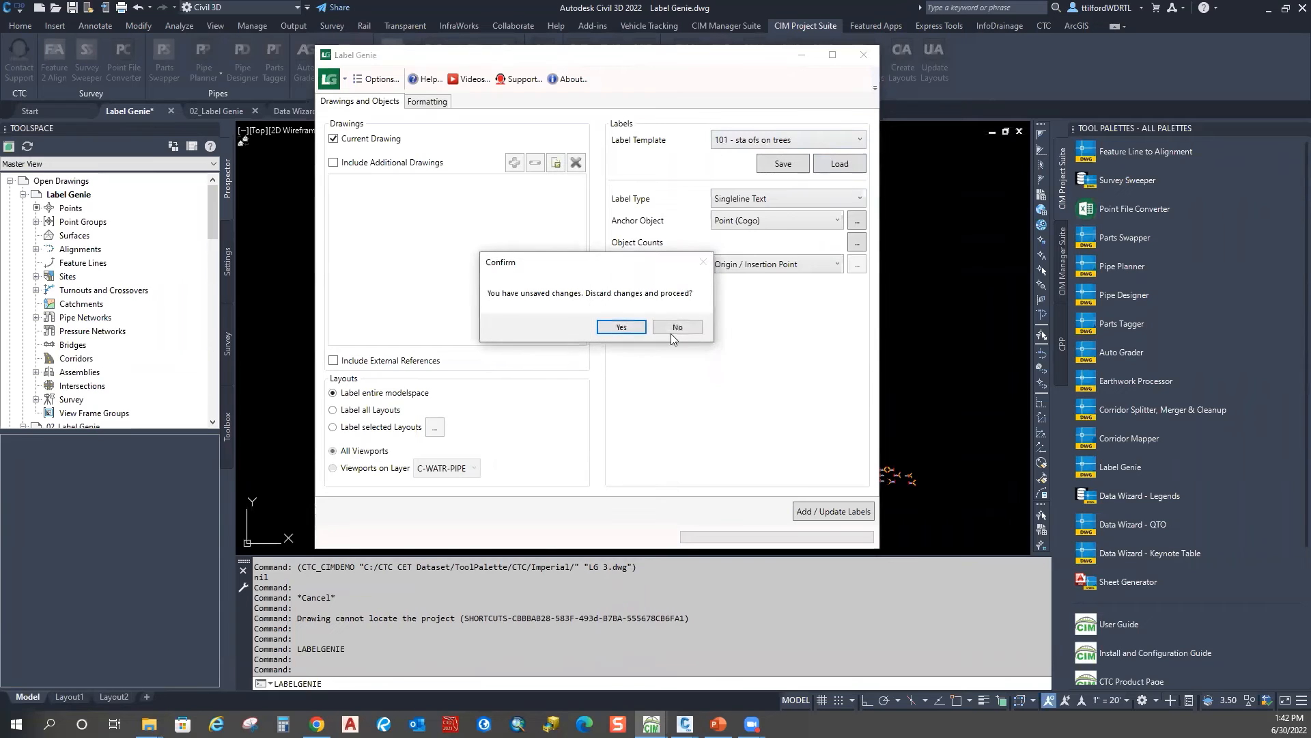
click(609, 331)
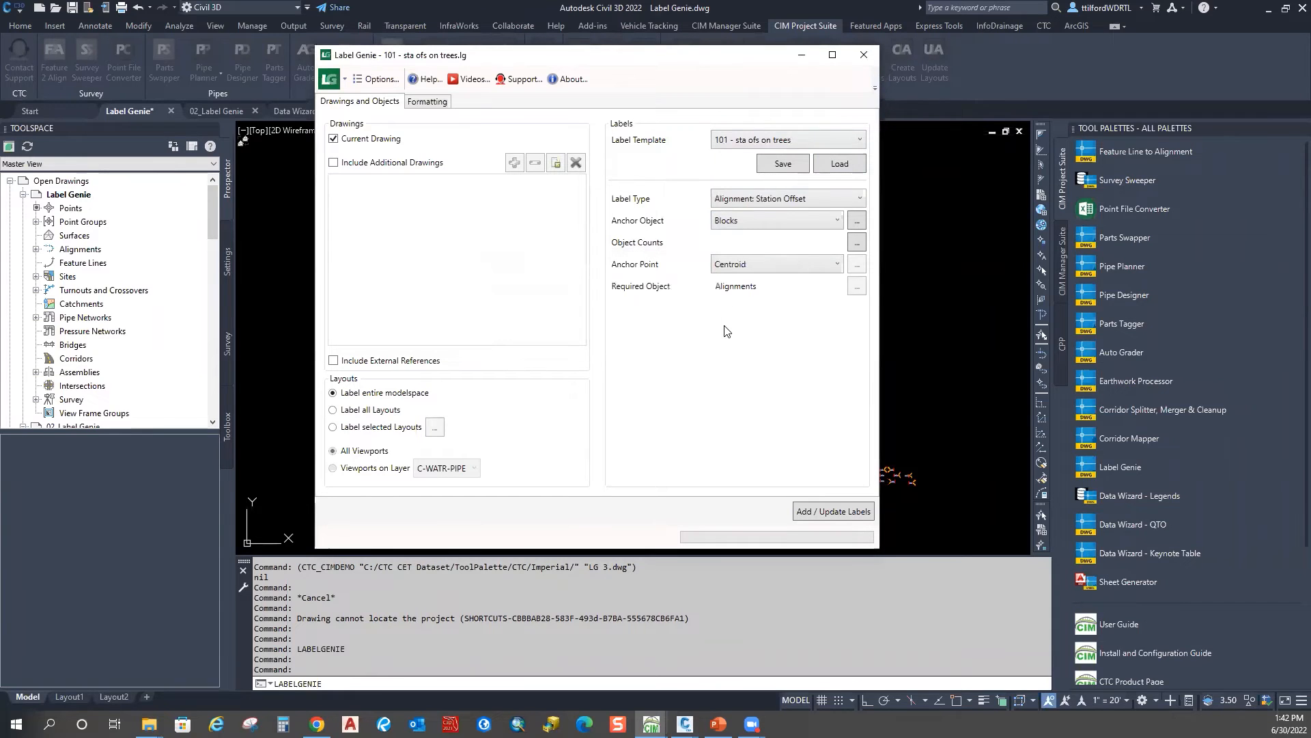
Step: Keep the Alignment: Station Offset label type and check the tree filter, alignment filter and object count
click(841, 202)
click(841, 202)
click(857, 221)
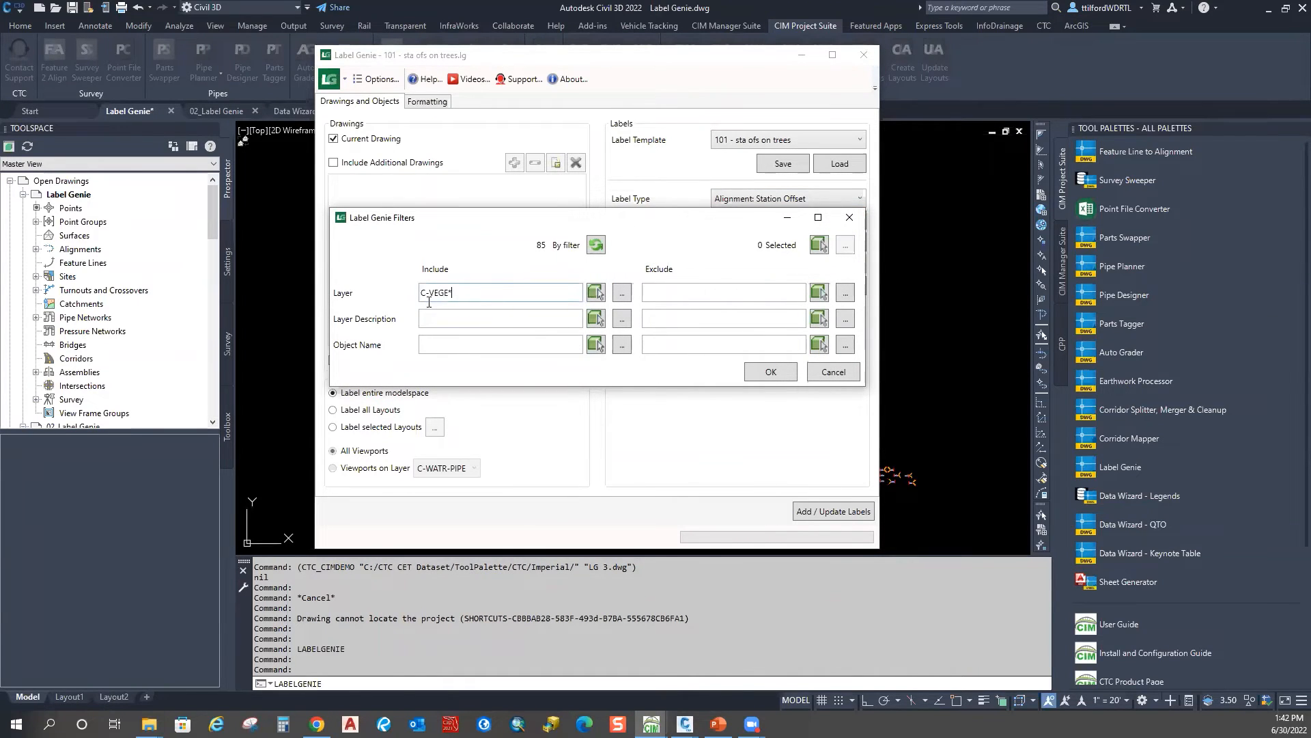
click(850, 218)
click(857, 243)
click(626, 331)
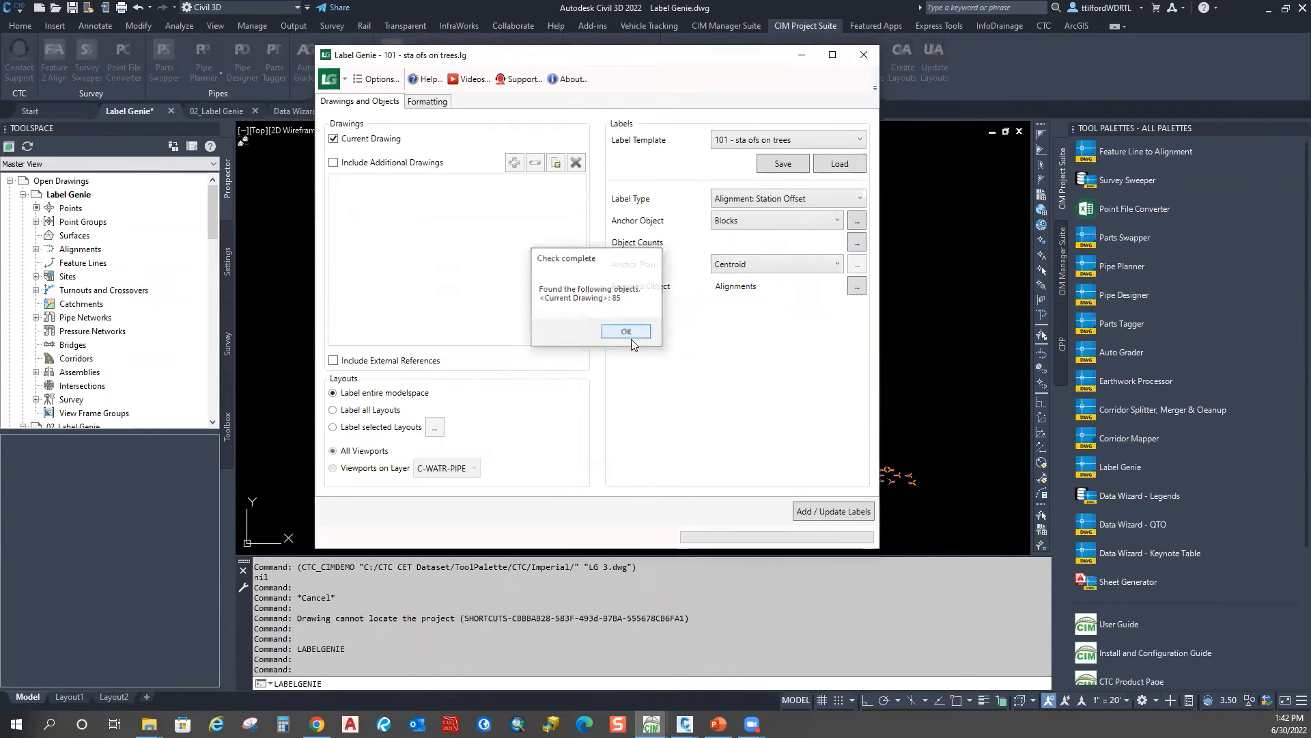
click(858, 286)
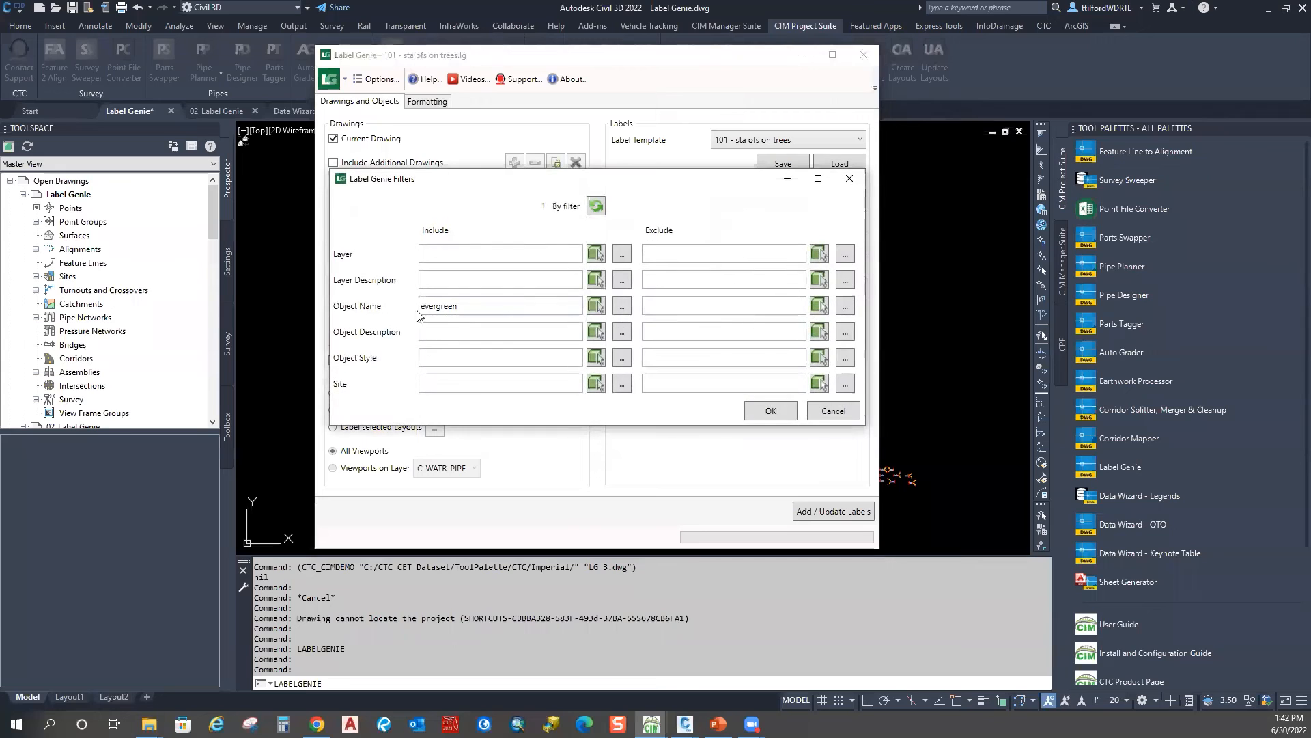
click(849, 178)
click(435, 110)
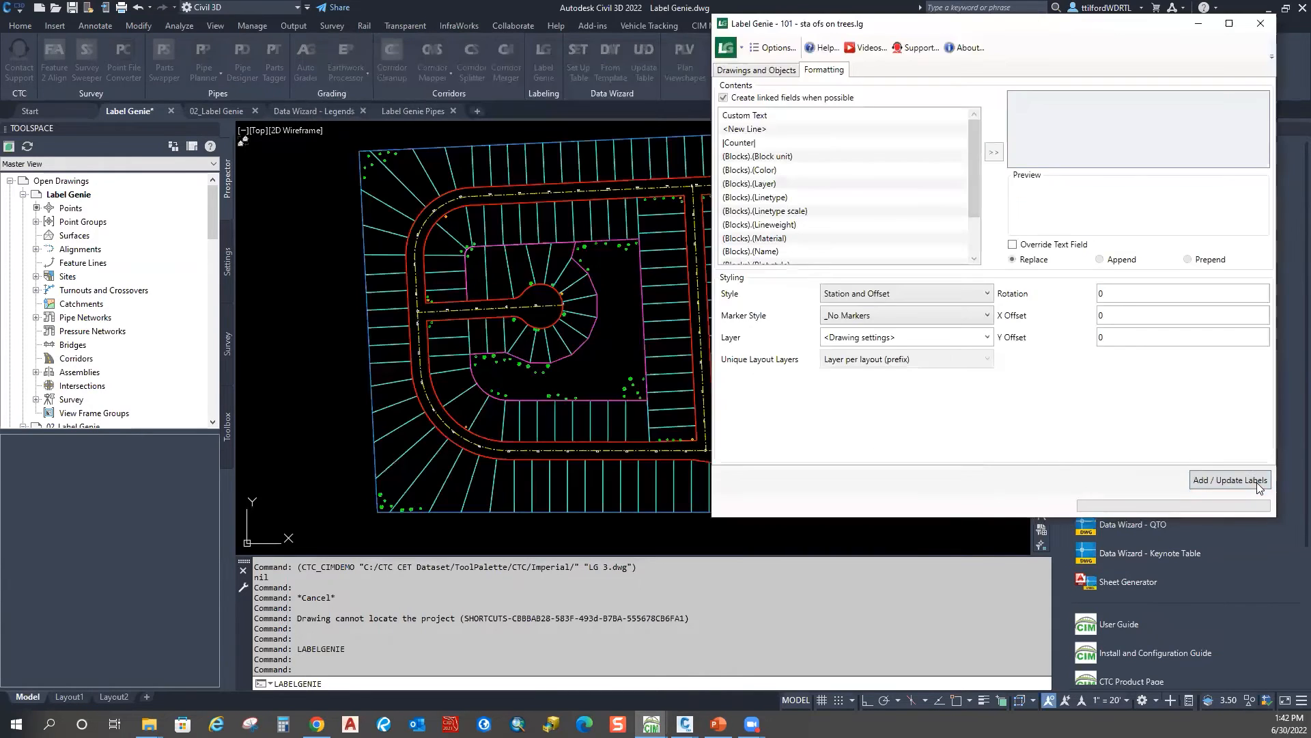
Step: Add the 85 station-offset labels to the trees and close Label Genie
click(1231, 480)
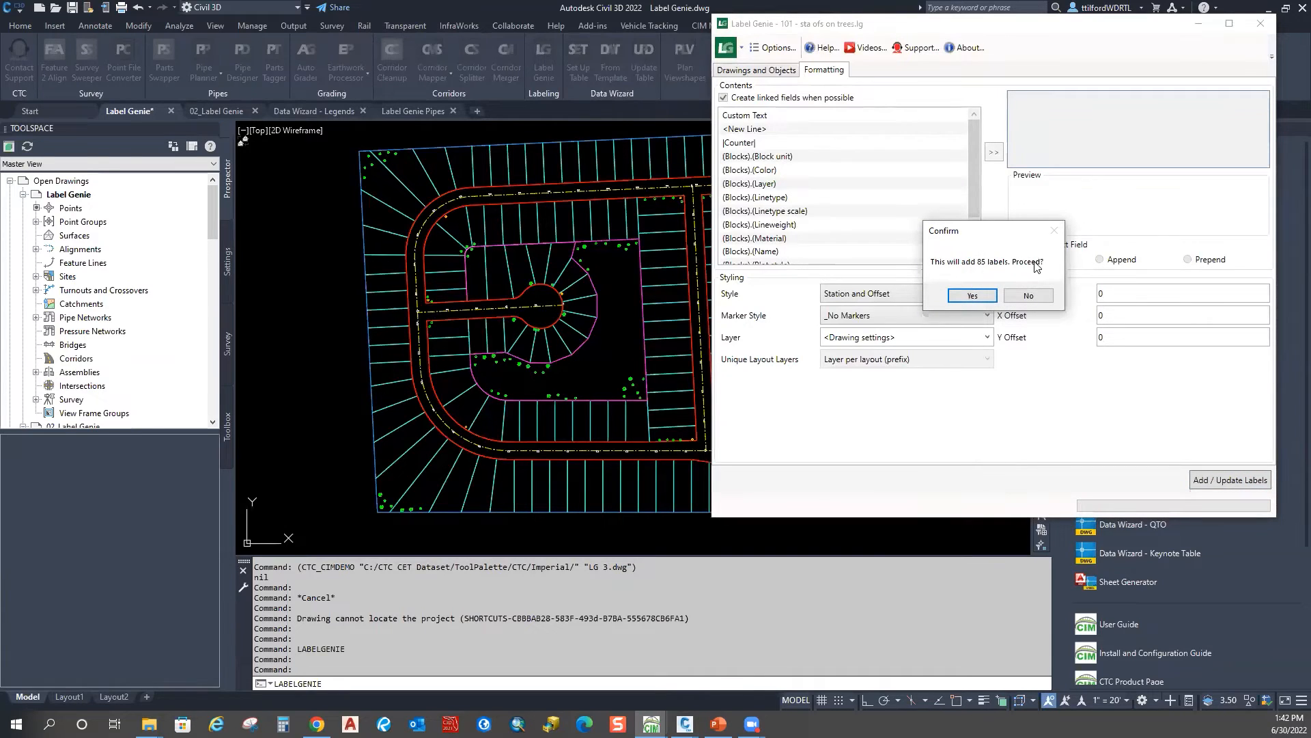
click(984, 296)
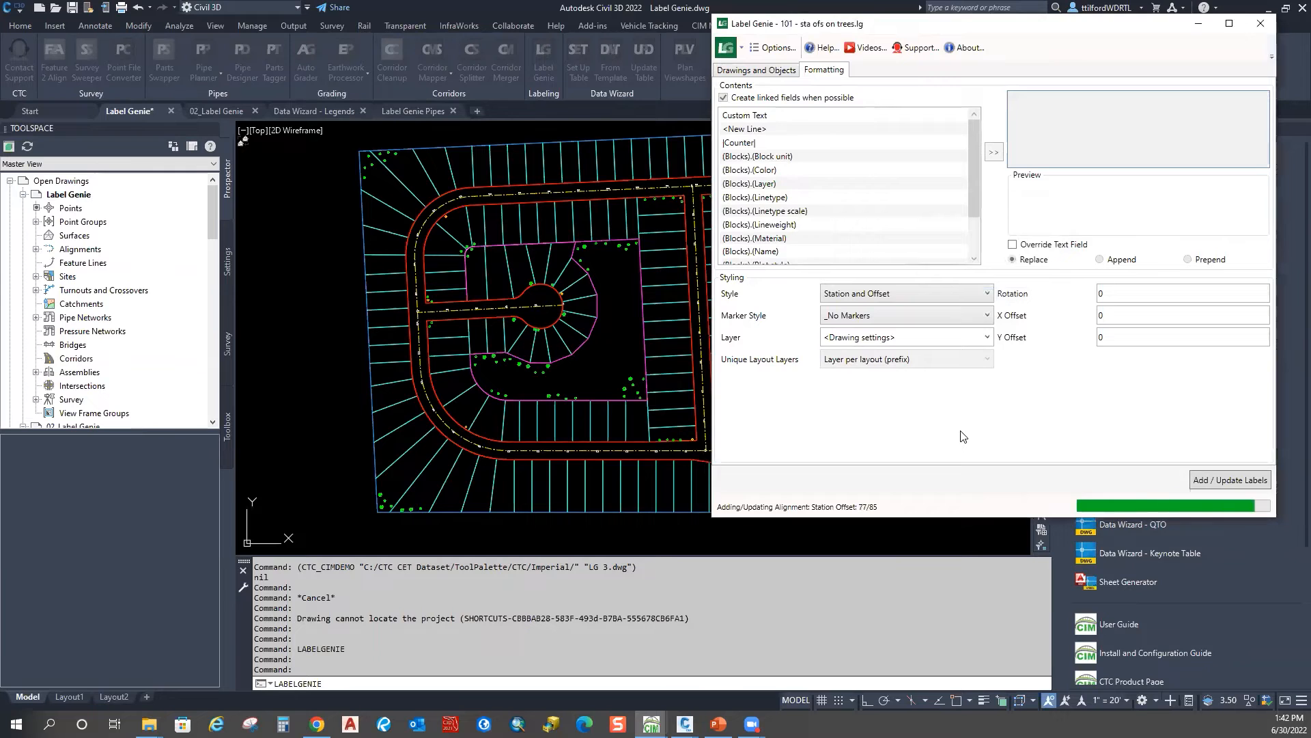
click(1106, 349)
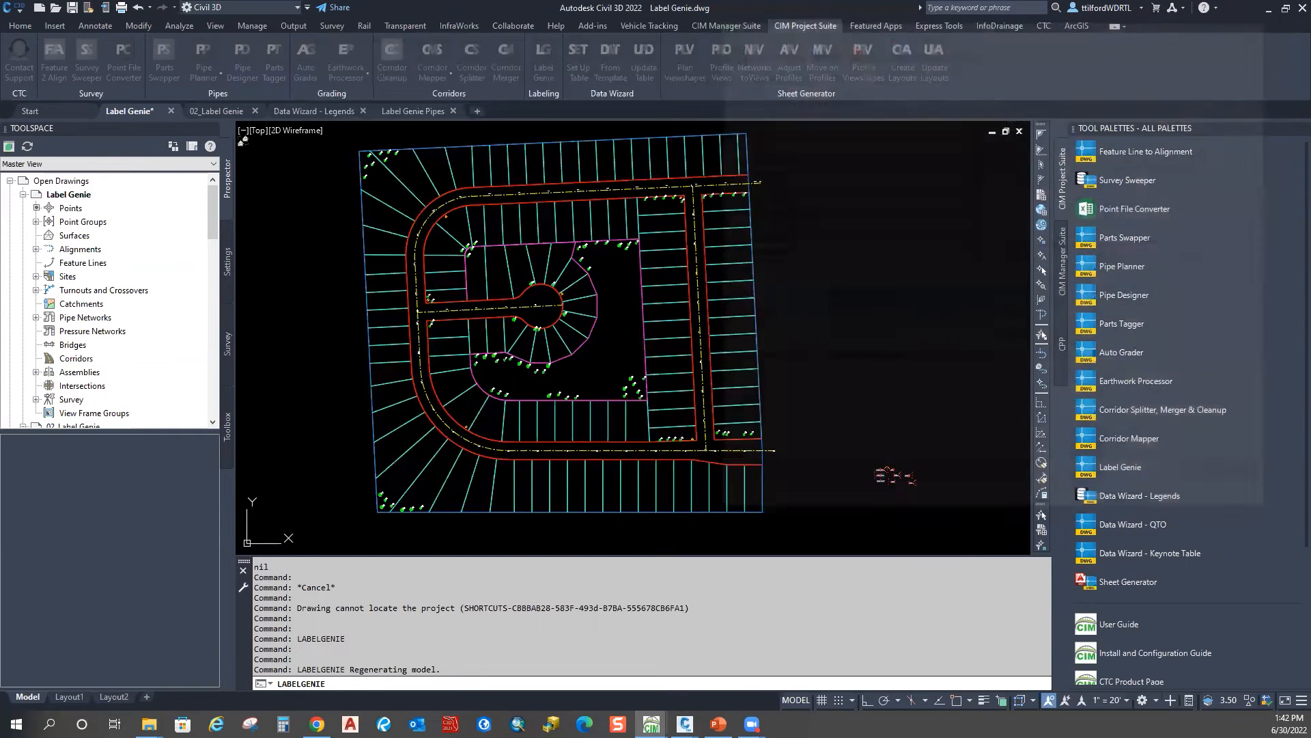
Step: Move the 19+15 / 234L tree label up-right of its tree with a leader line
scroll(439, 269, up, 5)
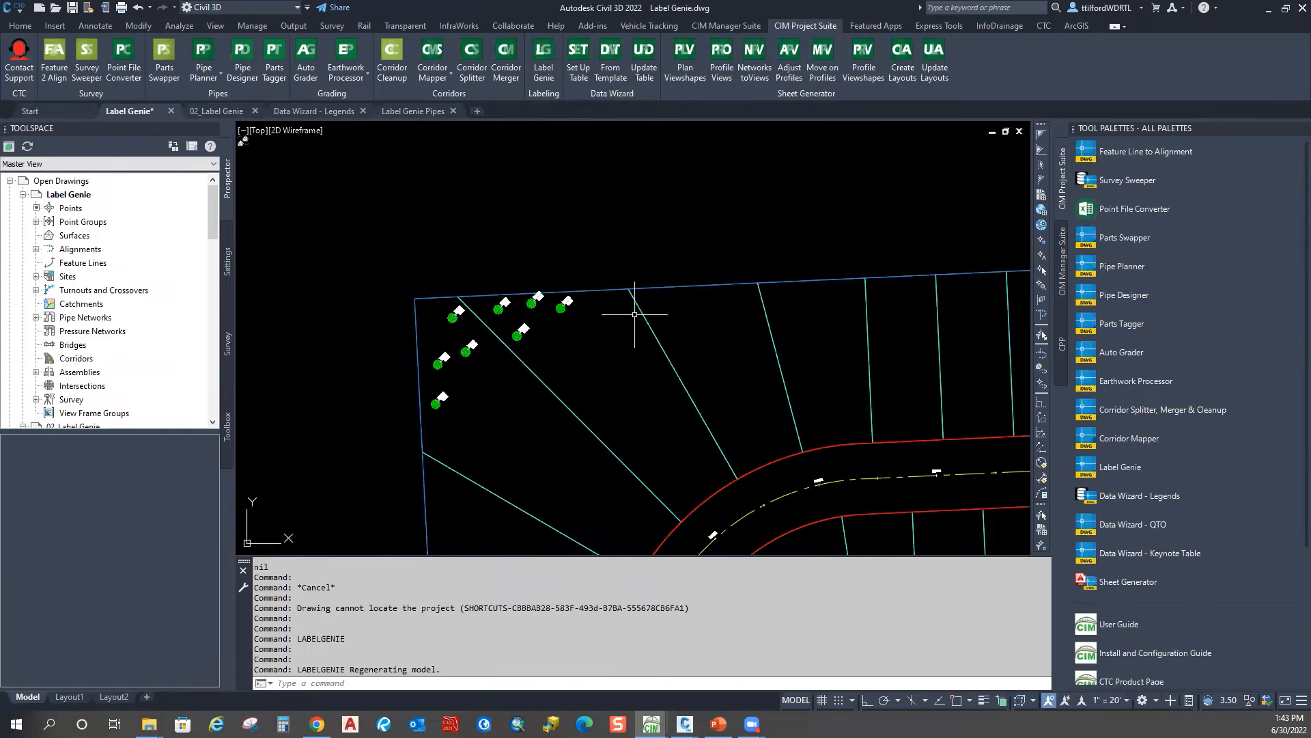
scroll(632, 301, up, 4)
click(492, 371)
scroll(498, 377, up, 4)
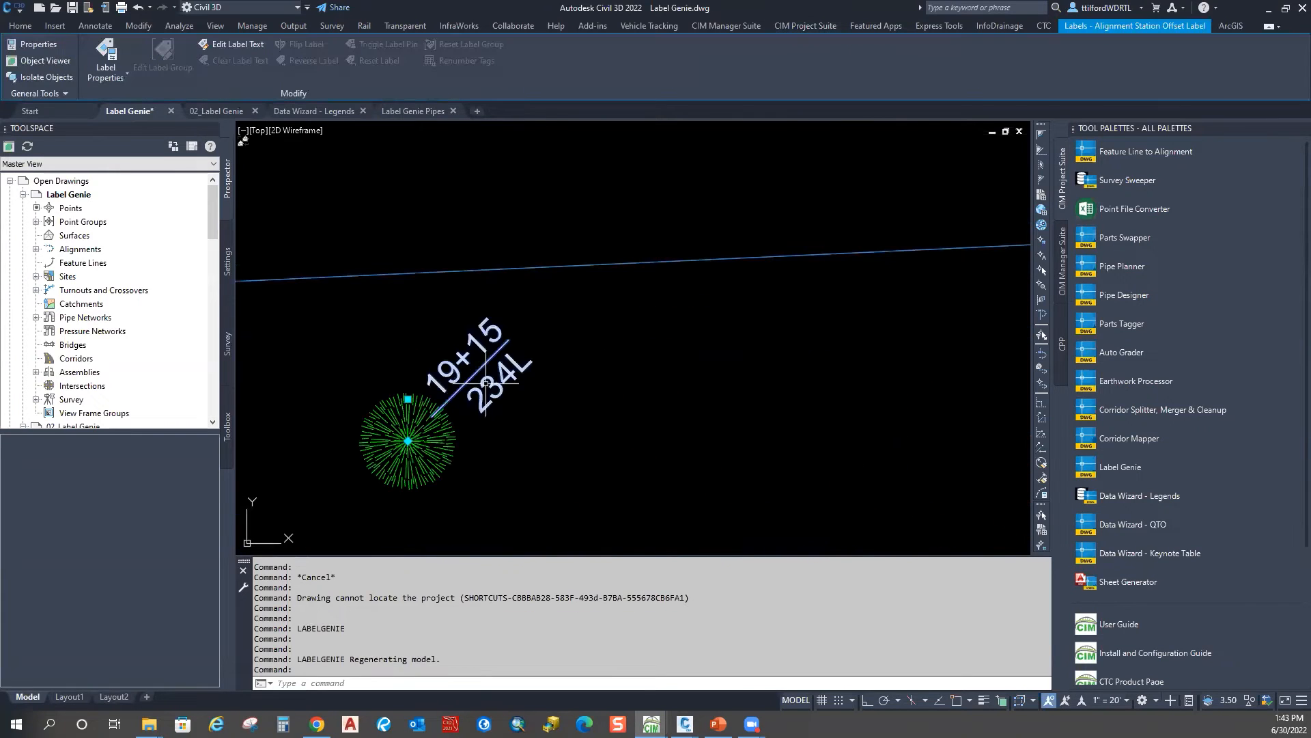
click(408, 399)
scroll(418, 390, down, 2)
click(510, 336)
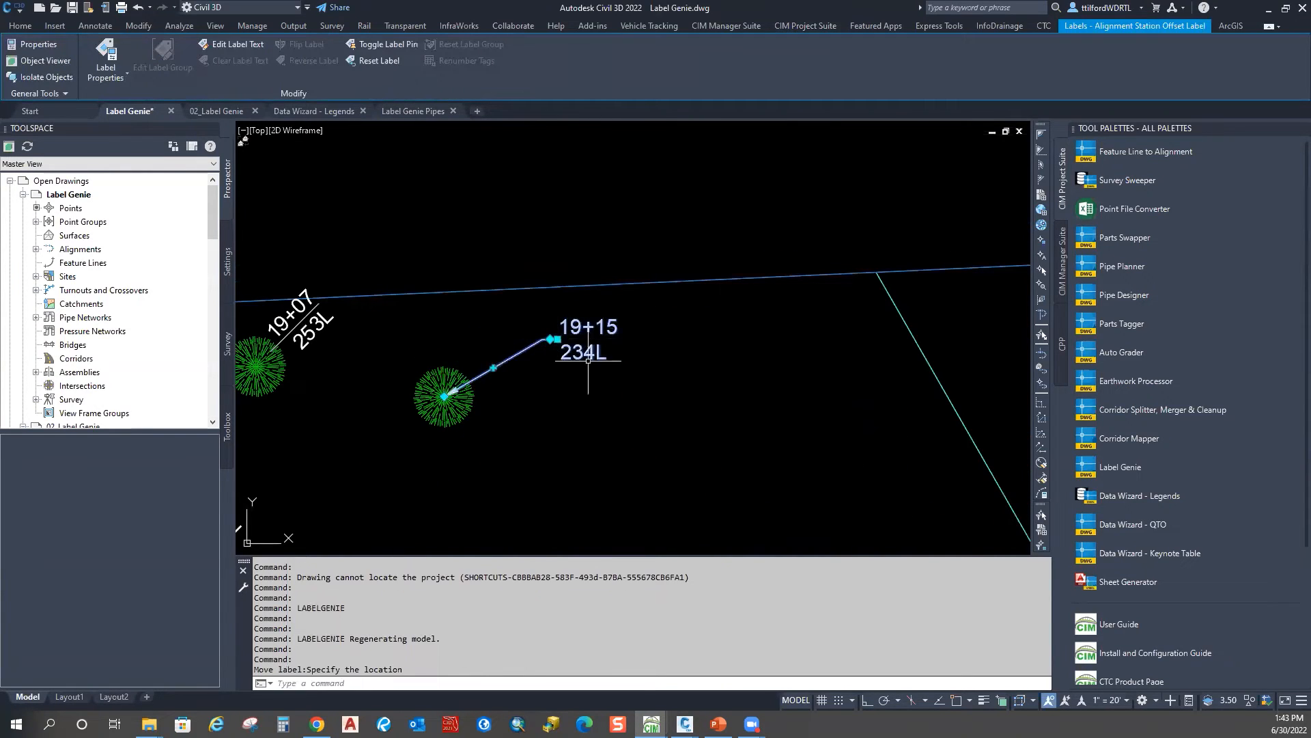
Step: Pan toward the upper-left lots, cancel the alignment selection, and rerun LABELGENIE
scroll(518, 362, up, 3)
scroll(592, 362, down, 7)
middle_drag(639, 416, 527, 270)
scroll(679, 381, down, 4)
click(751, 401)
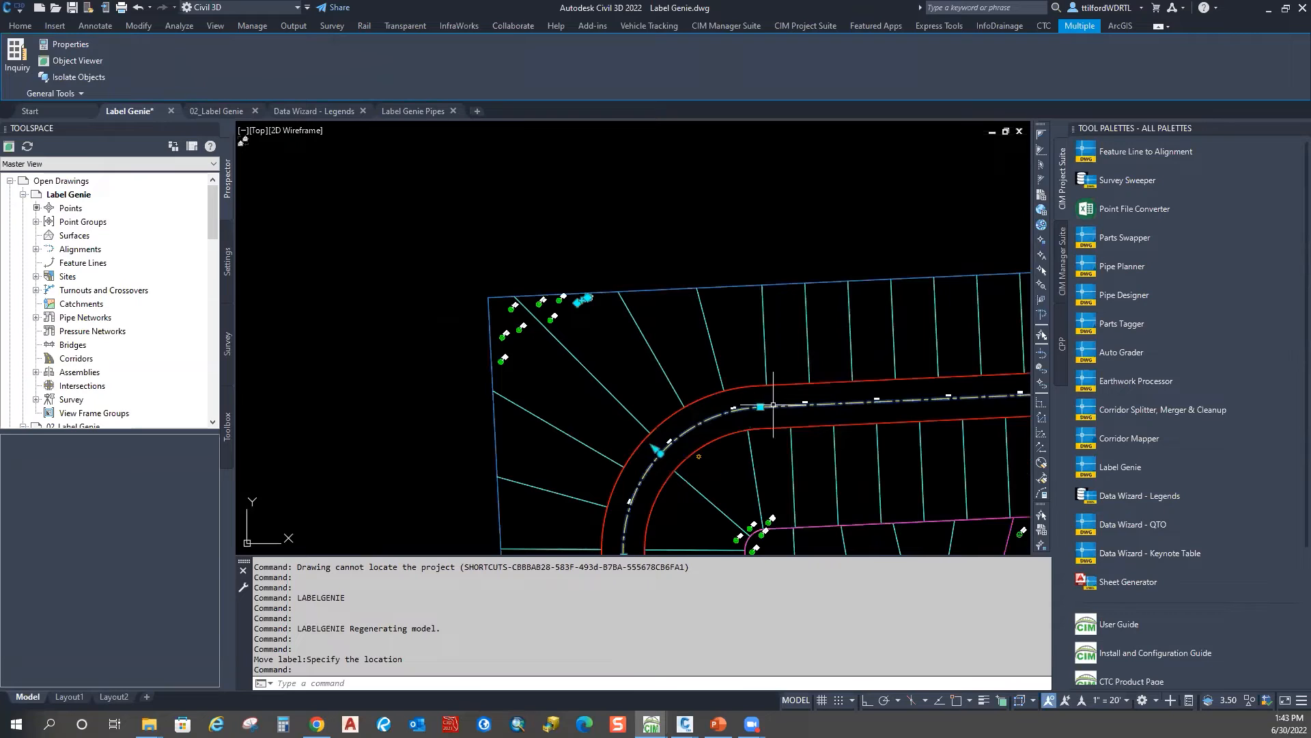
key(Escape)
key(Escape)
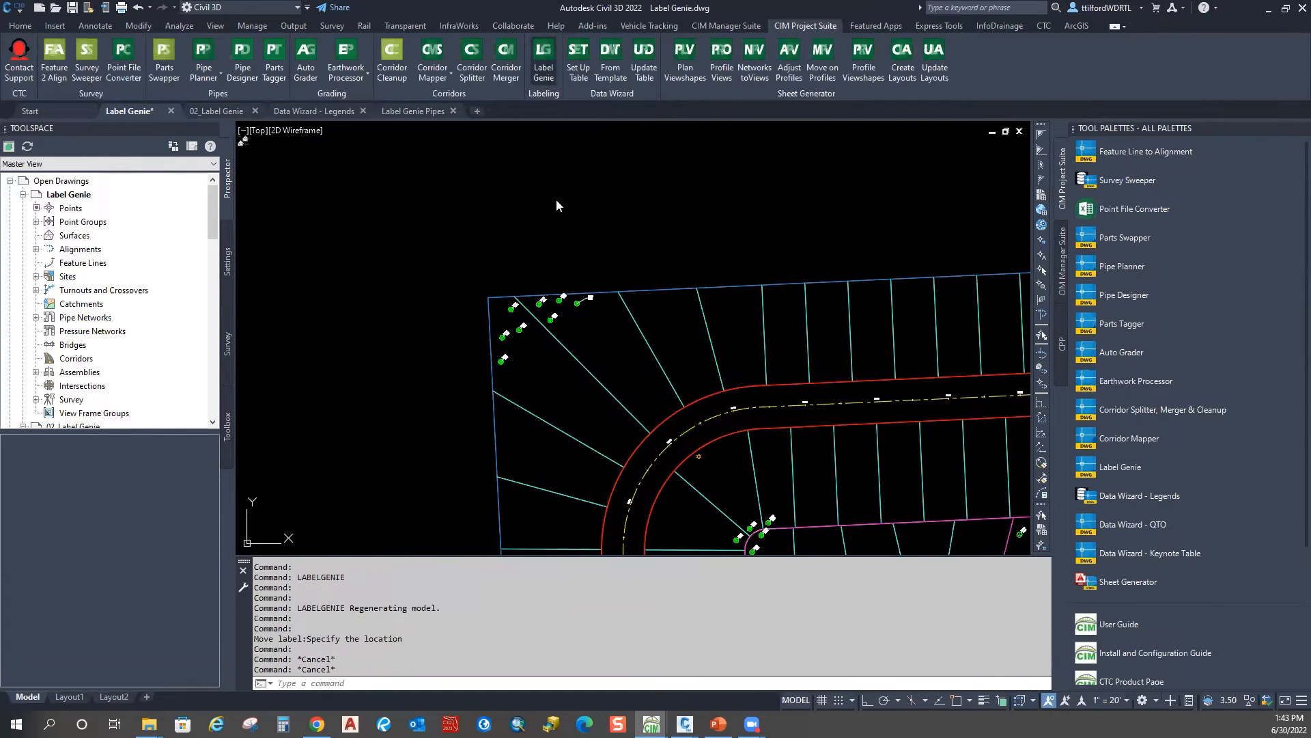
key(Return)
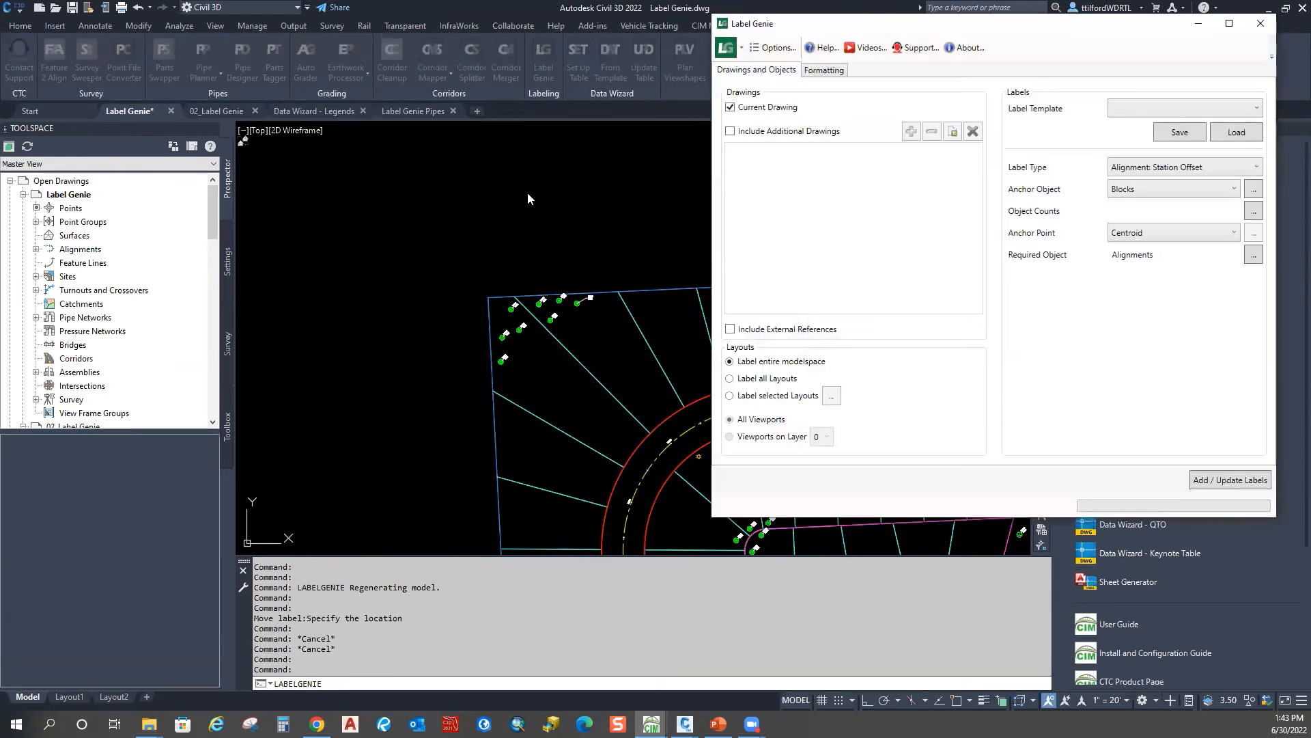
Step: Close the Label Genie window and recentre the drawing on the lots
drag(1128, 23, 1011, 39)
click(1143, 39)
scroll(360, 215, down, 8)
scroll(462, 336, up, 4)
middle_drag(547, 385, 720, 515)
key(Escape)
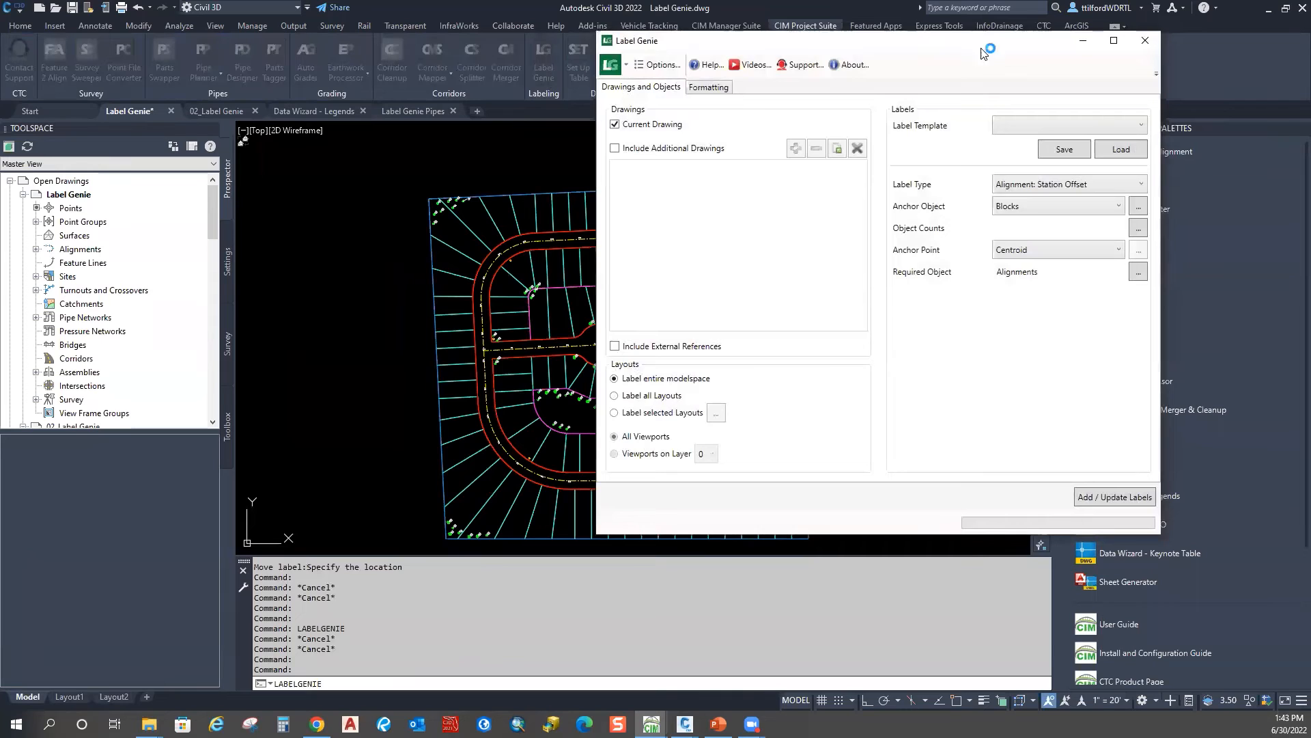
Step: Load the 103 - lot labels and areas template and review its lot polyline layer filter
click(1134, 127)
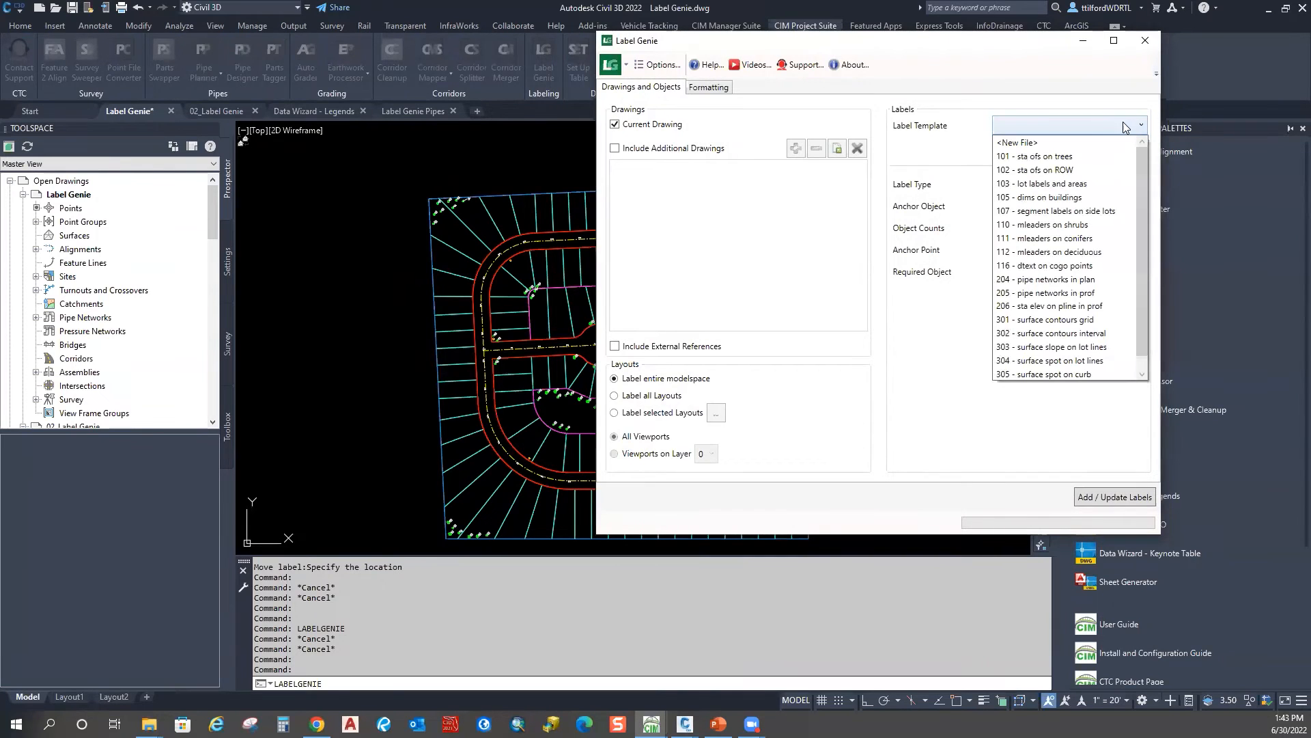
click(1041, 184)
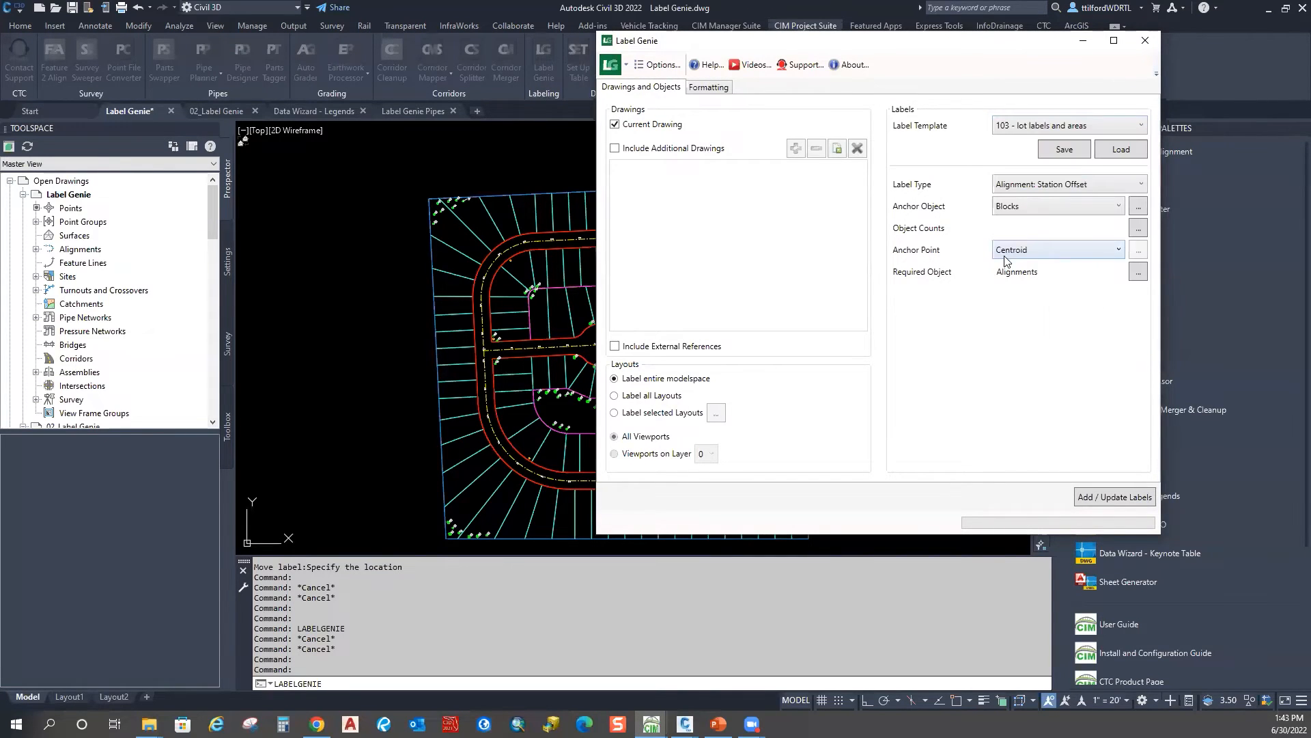
click(1124, 151)
click(903, 311)
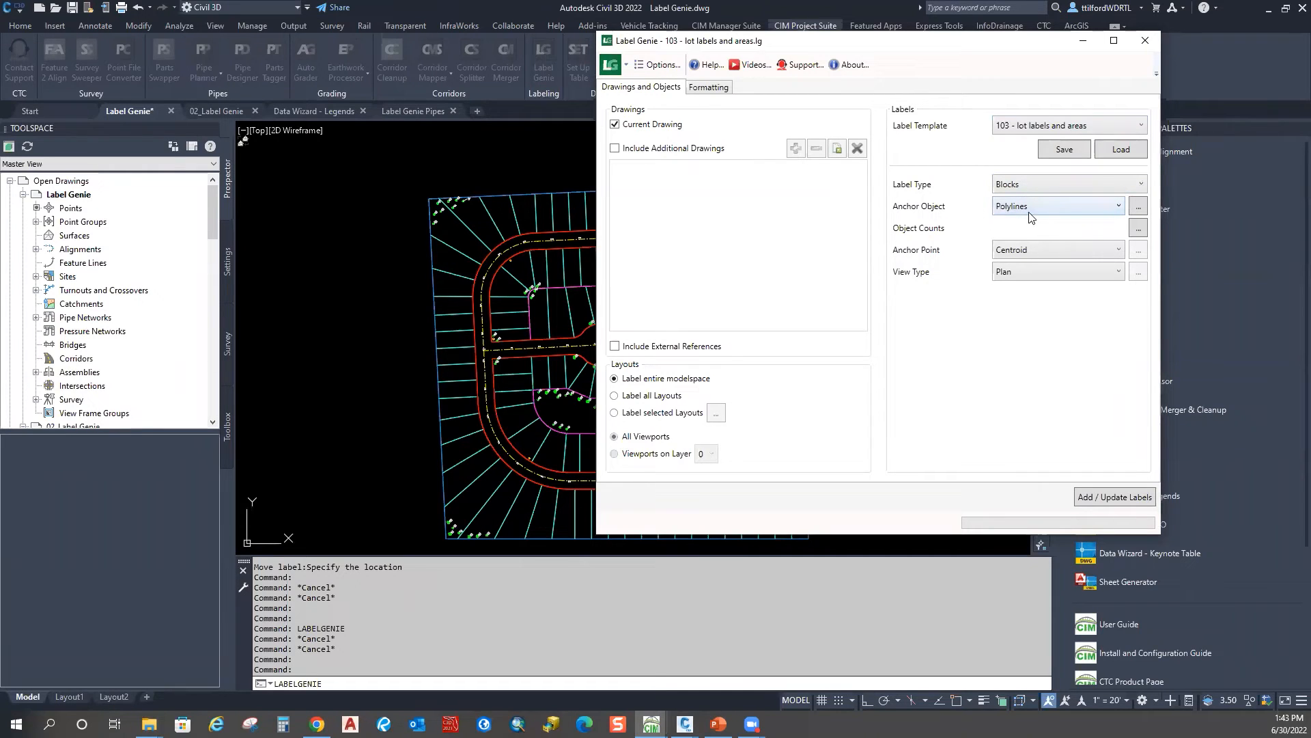
click(1138, 205)
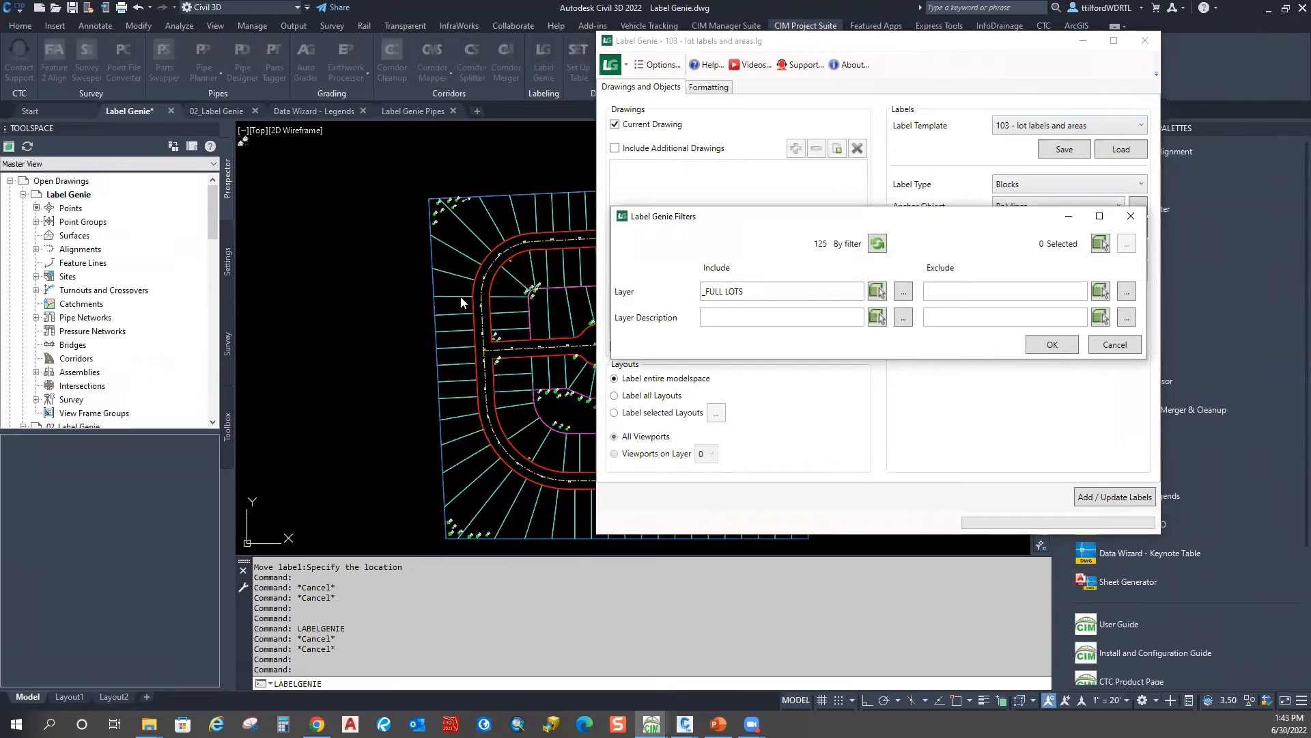
click(1040, 345)
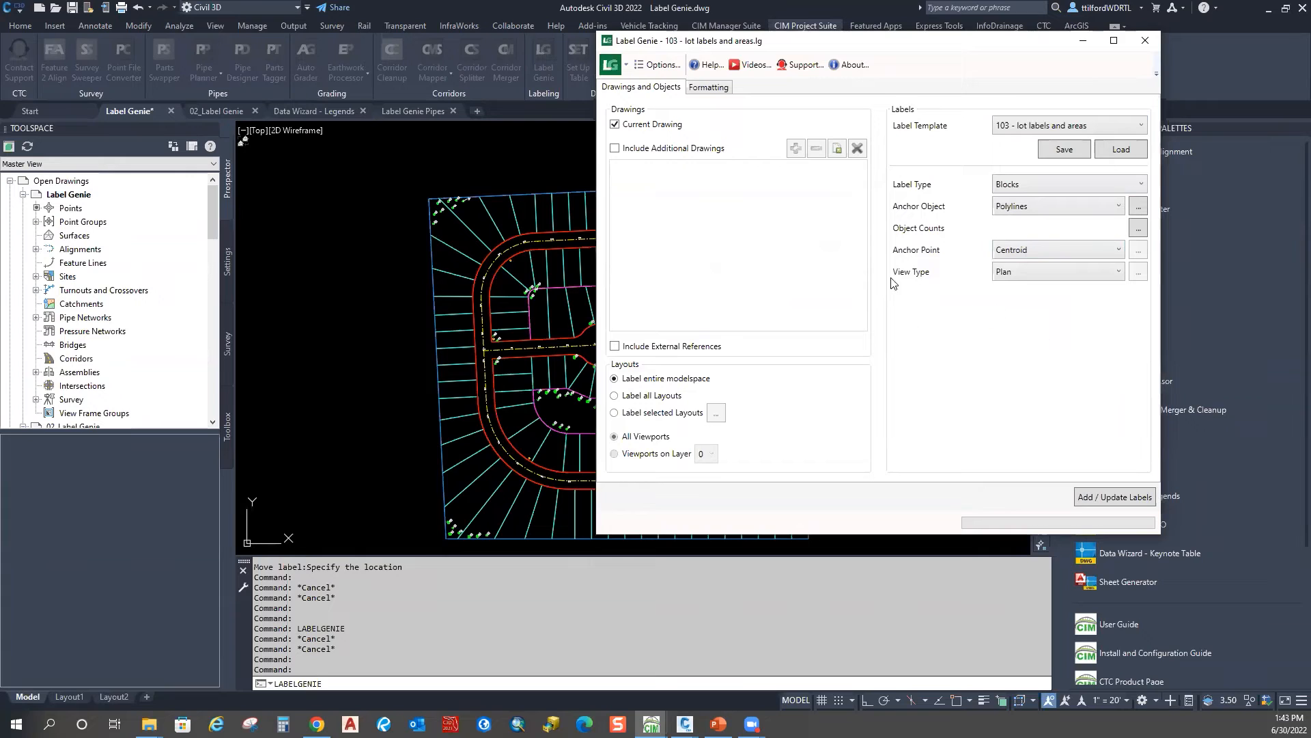
Step: Set the Formatting label contents to LOT, keeping LOT LABEL as the block
click(708, 87)
click(918, 137)
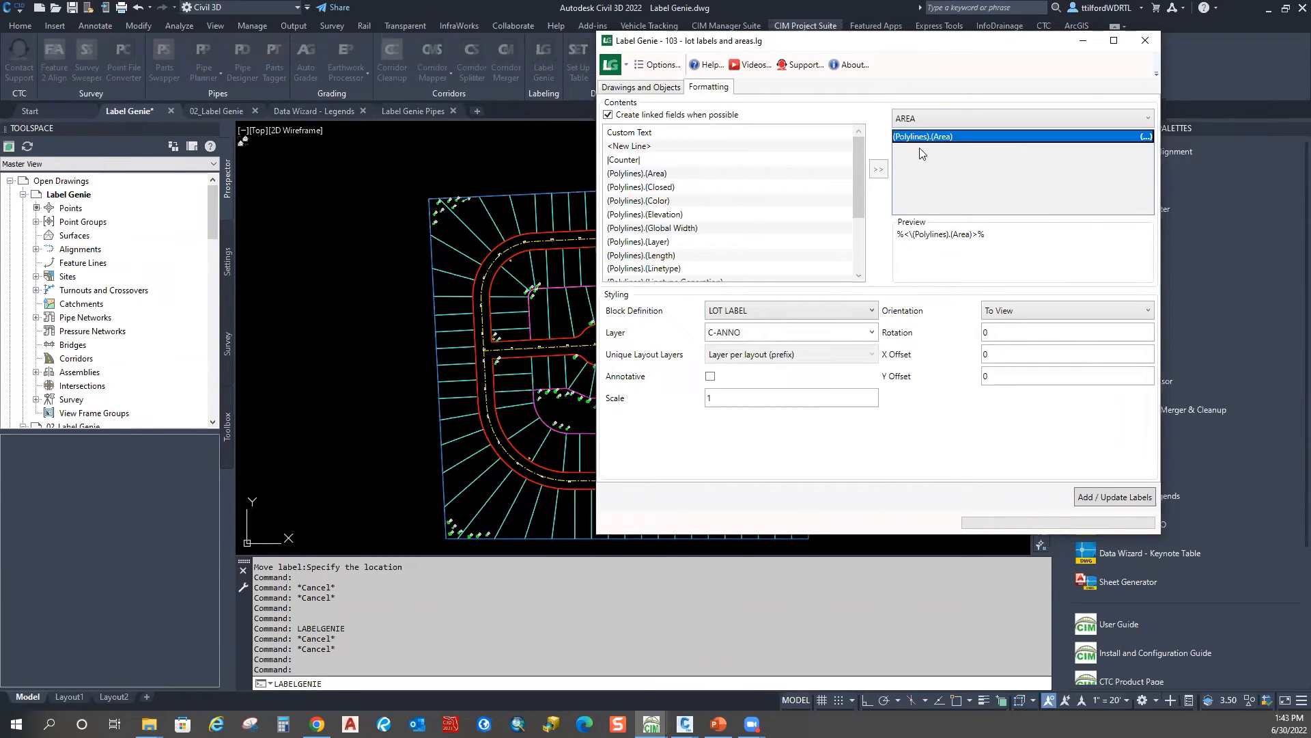
click(903, 119)
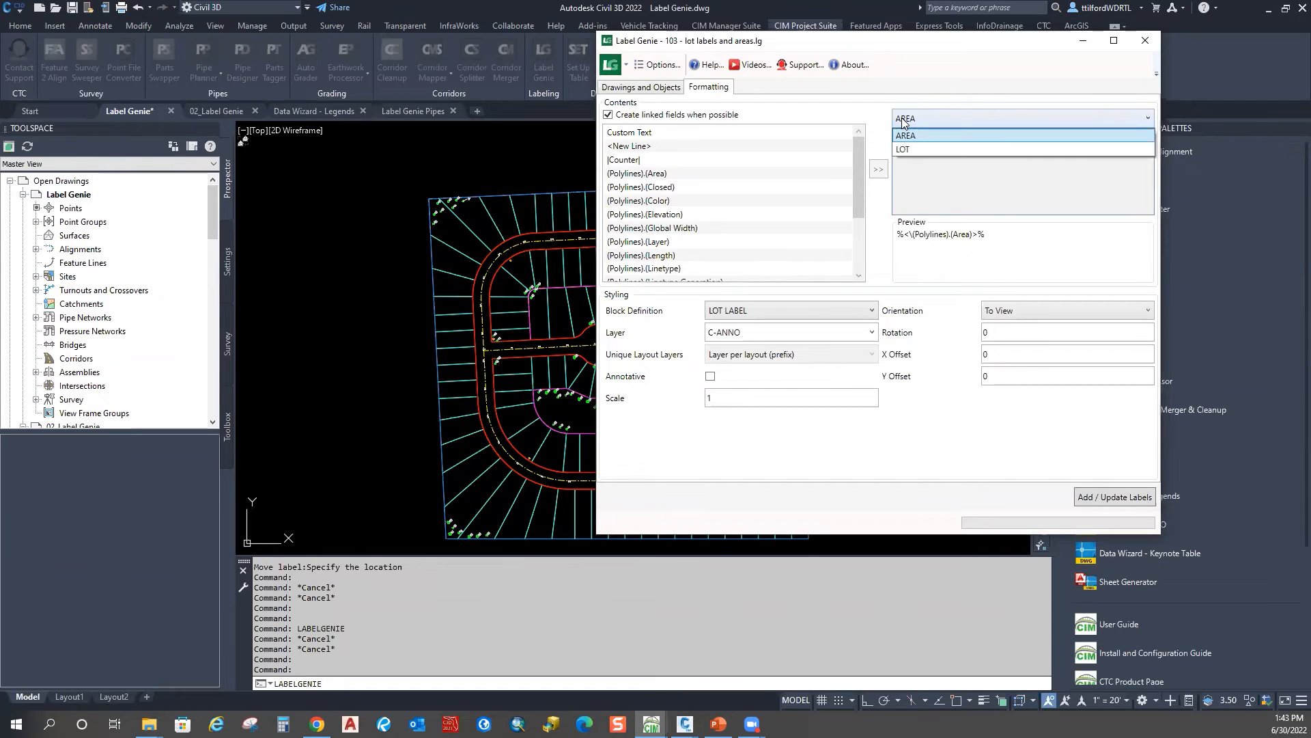
click(911, 149)
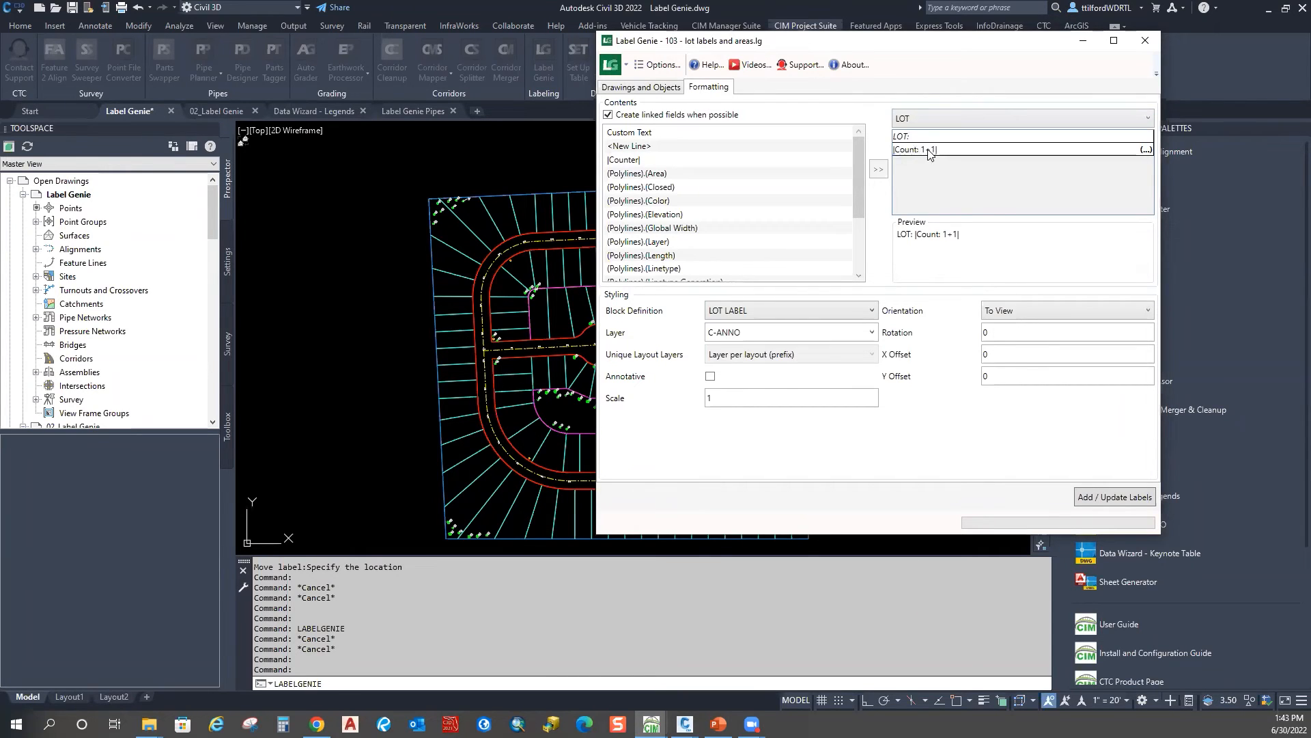
click(912, 120)
click(909, 118)
click(861, 310)
click(862, 311)
Step: Add the 125 lot labels to the lot polylines
drag(791, 47, 997, 45)
drag(887, 39, 837, 25)
click(993, 89)
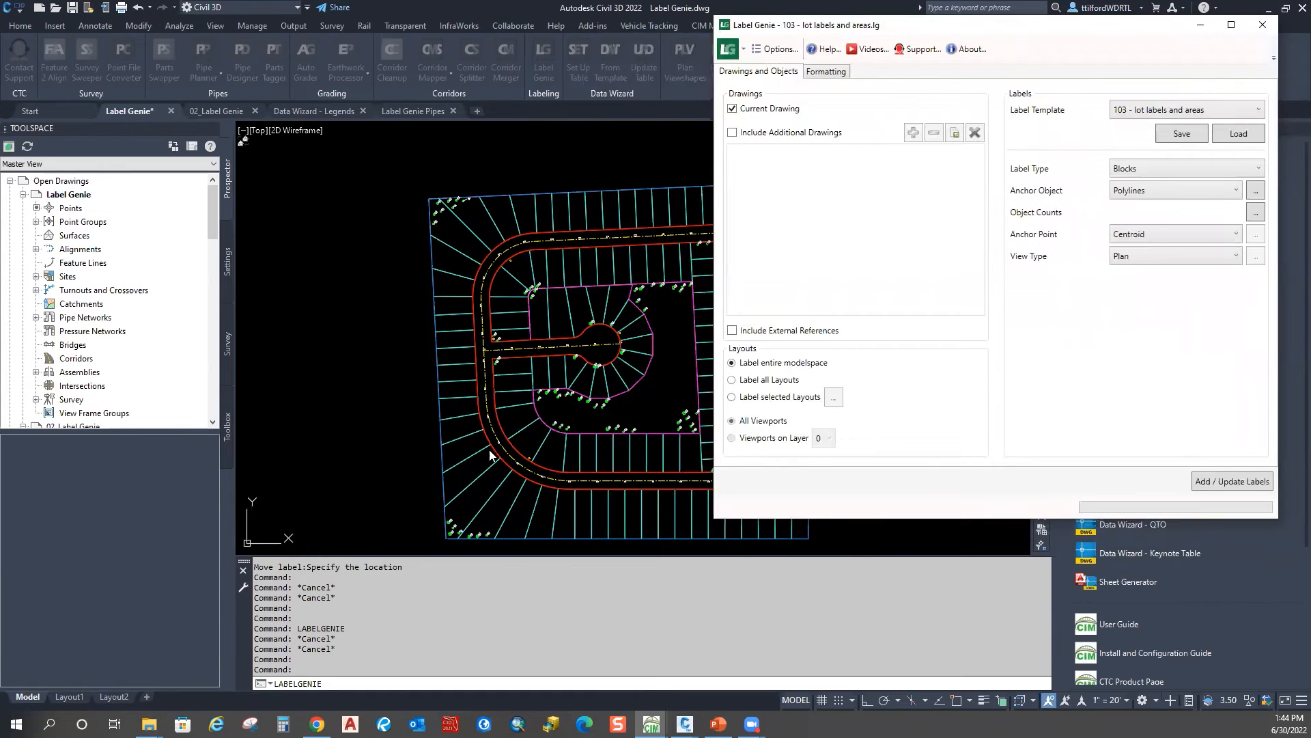
click(1213, 480)
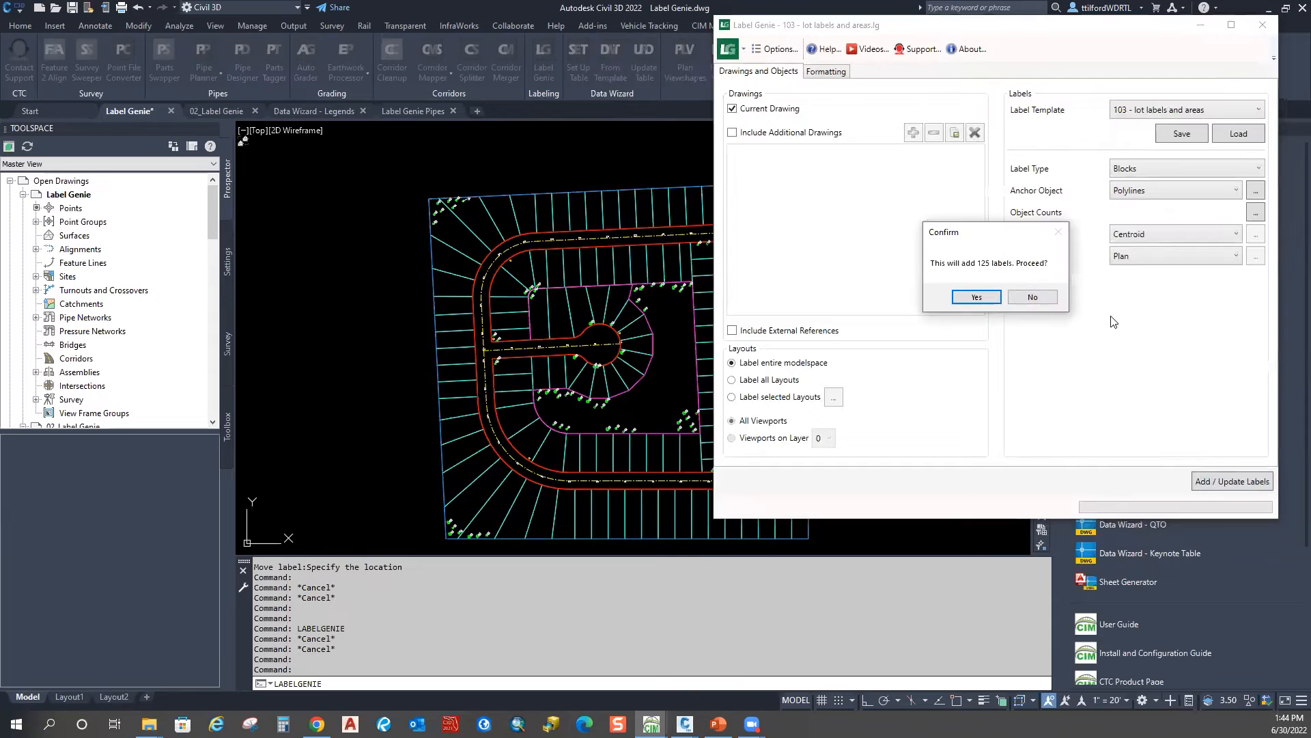
click(978, 297)
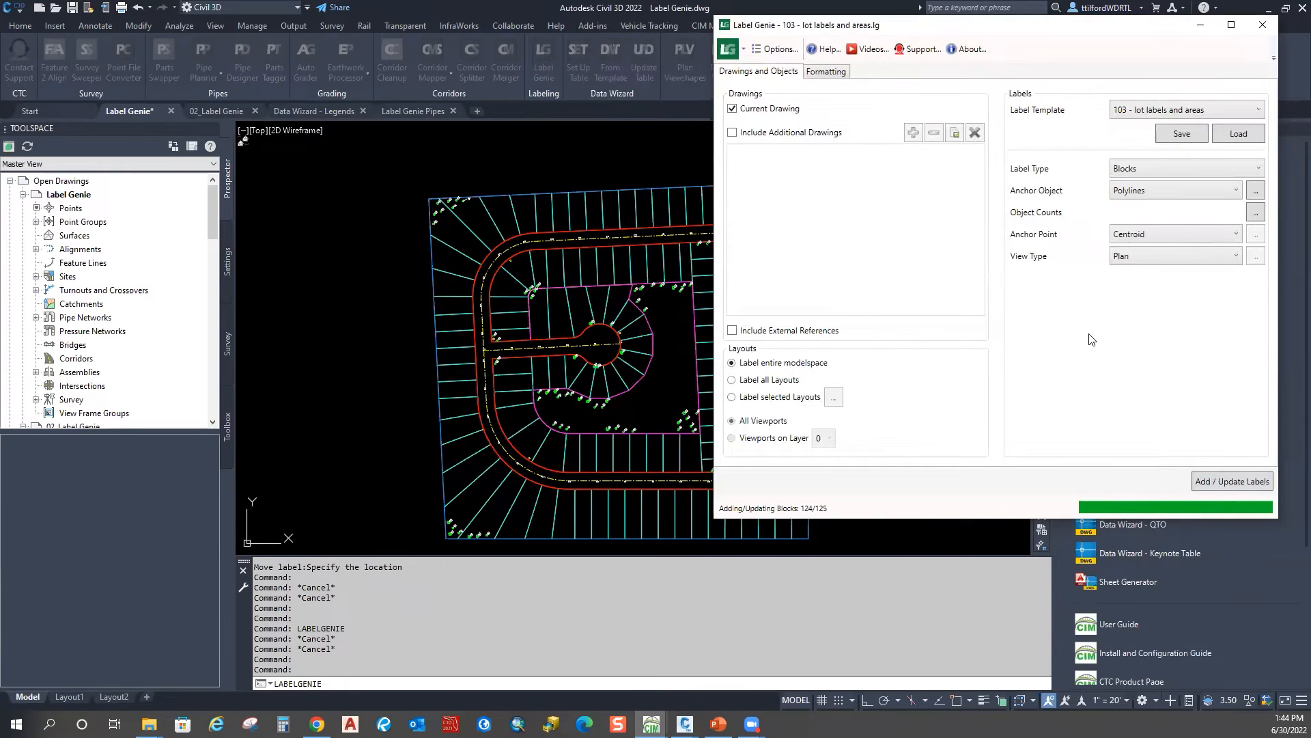
Step: Dismiss the completion status and zoom in on lots 35–44 to check the new labels
click(1095, 351)
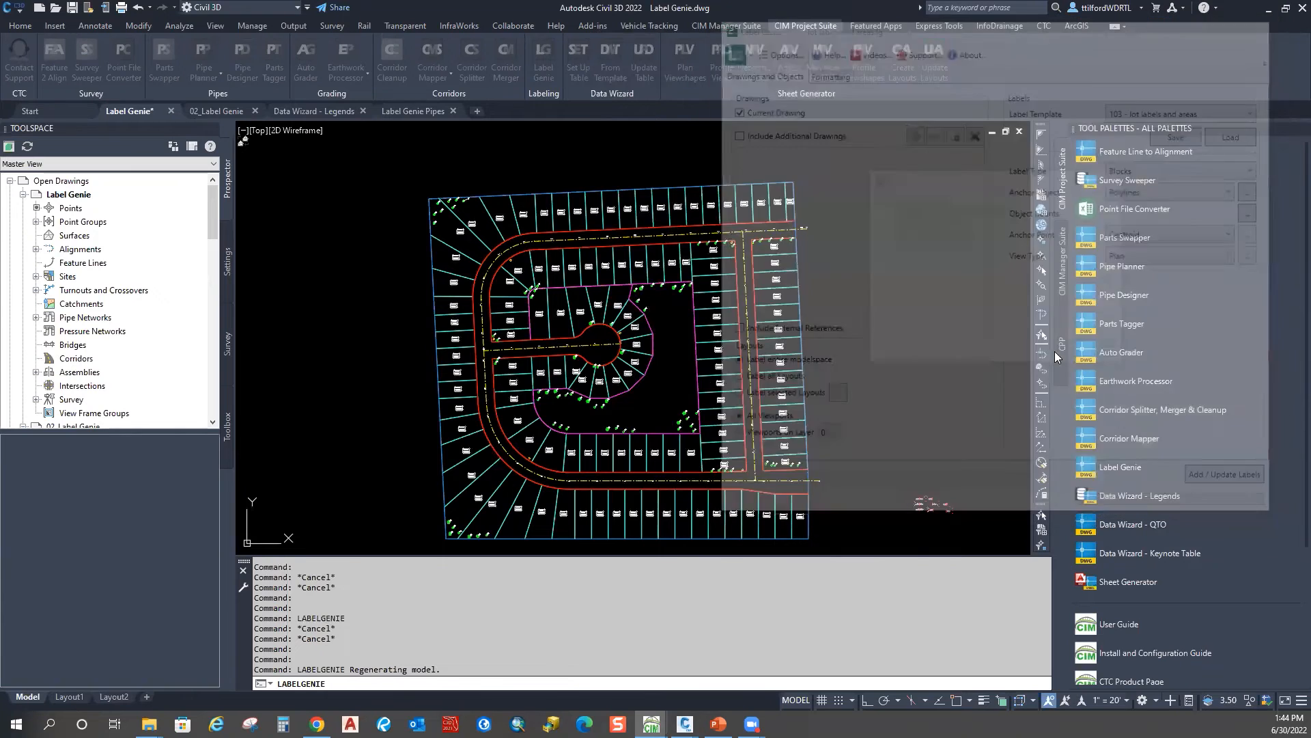
scroll(816, 319, up, 10)
mouse_move(846, 347)
middle_down()
mouse_move(548, 276)
mouse_move(825, 366)
middle_up()
mouse_move(784, 287)
middle_down()
mouse_move(796, 478)
mouse_move(715, 219)
middle_up()
scroll(601, 301, down, 8)
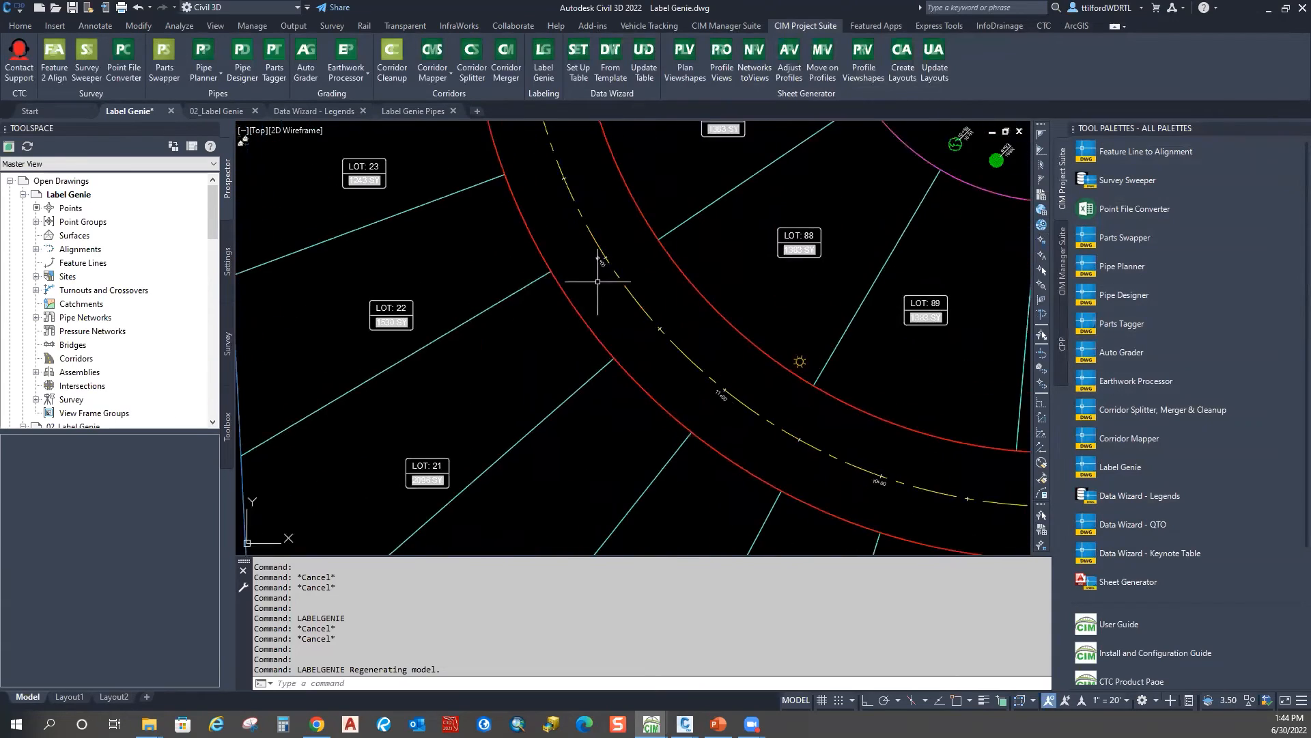
scroll(758, 396, down, 2)
mouse_move(758, 396)
middle_down()
mouse_move(694, 407)
mouse_move(646, 339)
middle_up()
scroll(628, 330, up, 2)
middle_drag(474, 214, 572, 416)
scroll(532, 271, up, 4)
scroll(600, 308, up, 4)
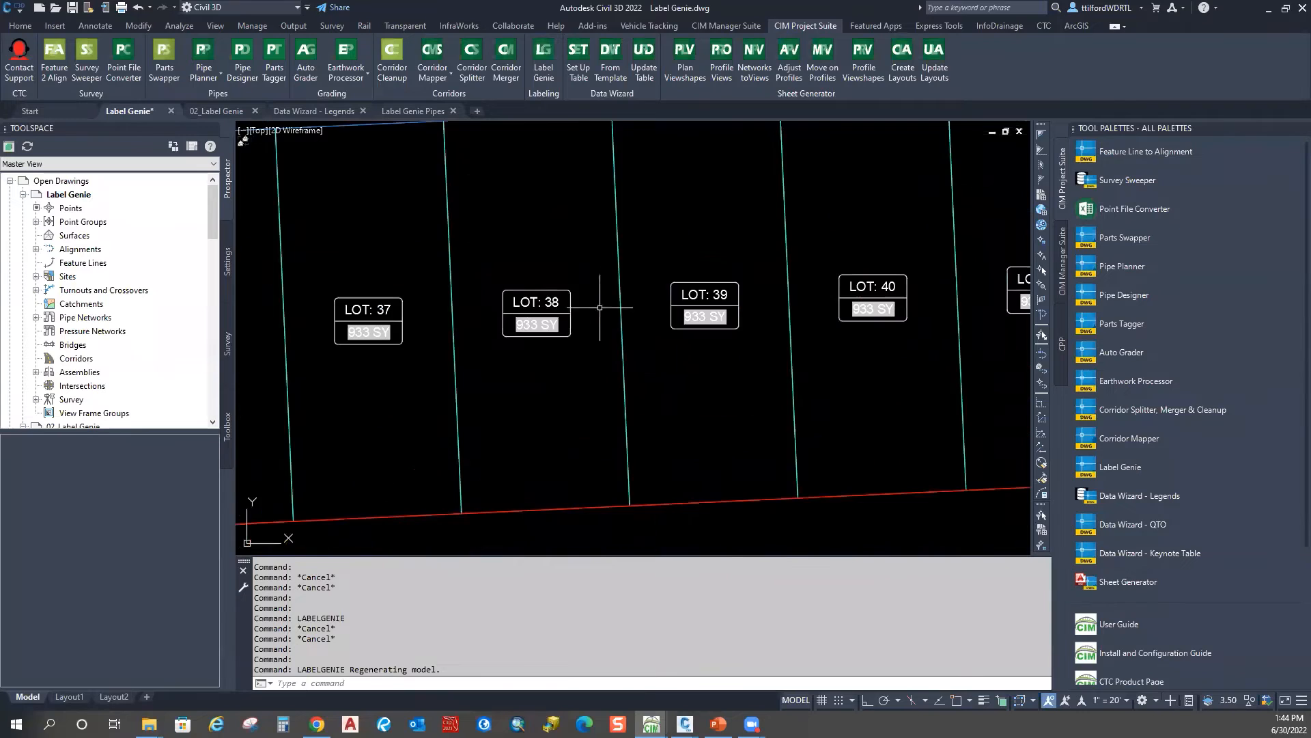
scroll(604, 318, down, 2)
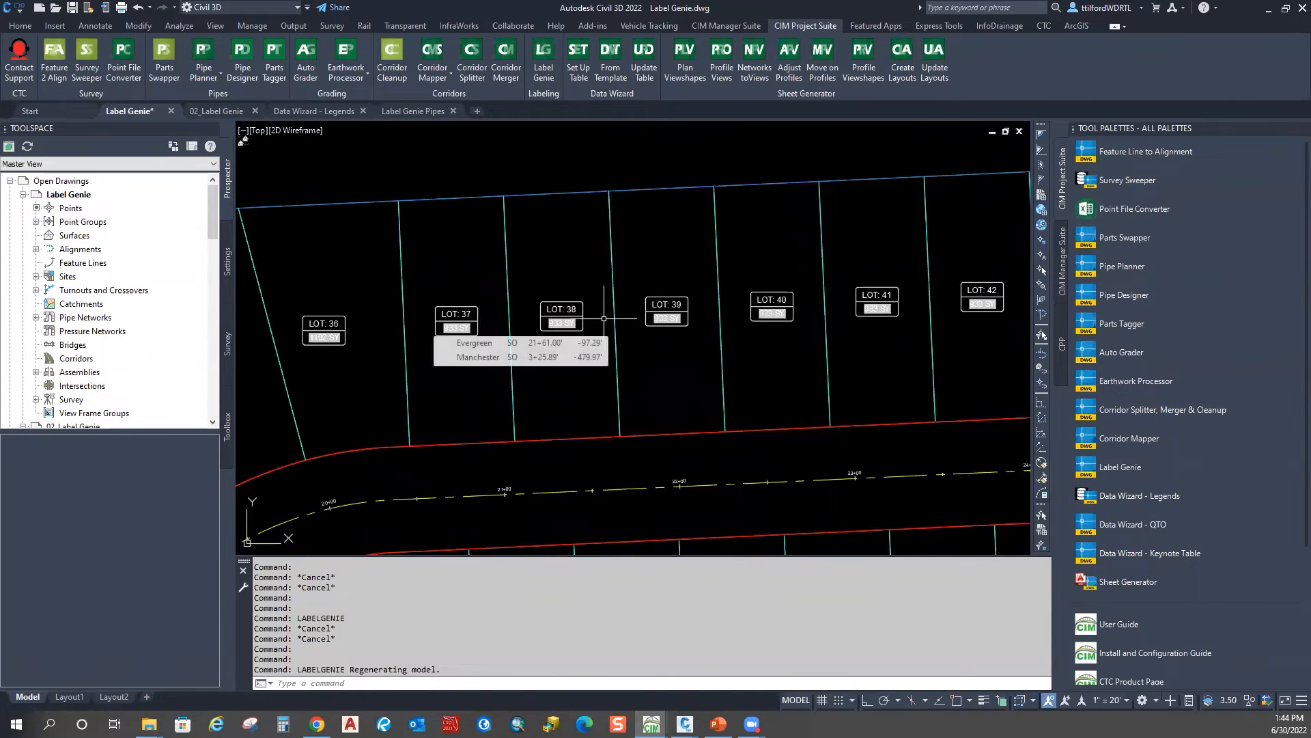
Step: Send the lot line between lots 38 and 39 to the back via Display Order
click(610, 287)
right_click(645, 232)
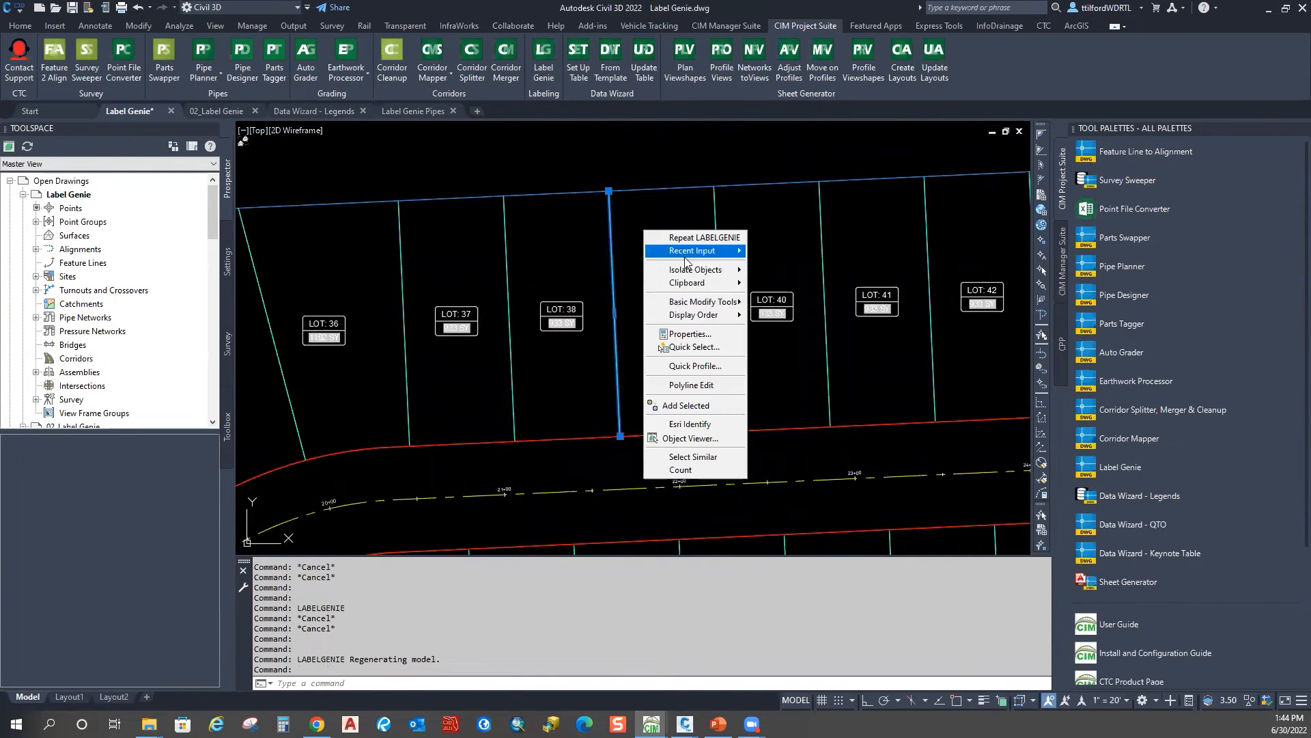
mouse_move(682, 316)
click(790, 330)
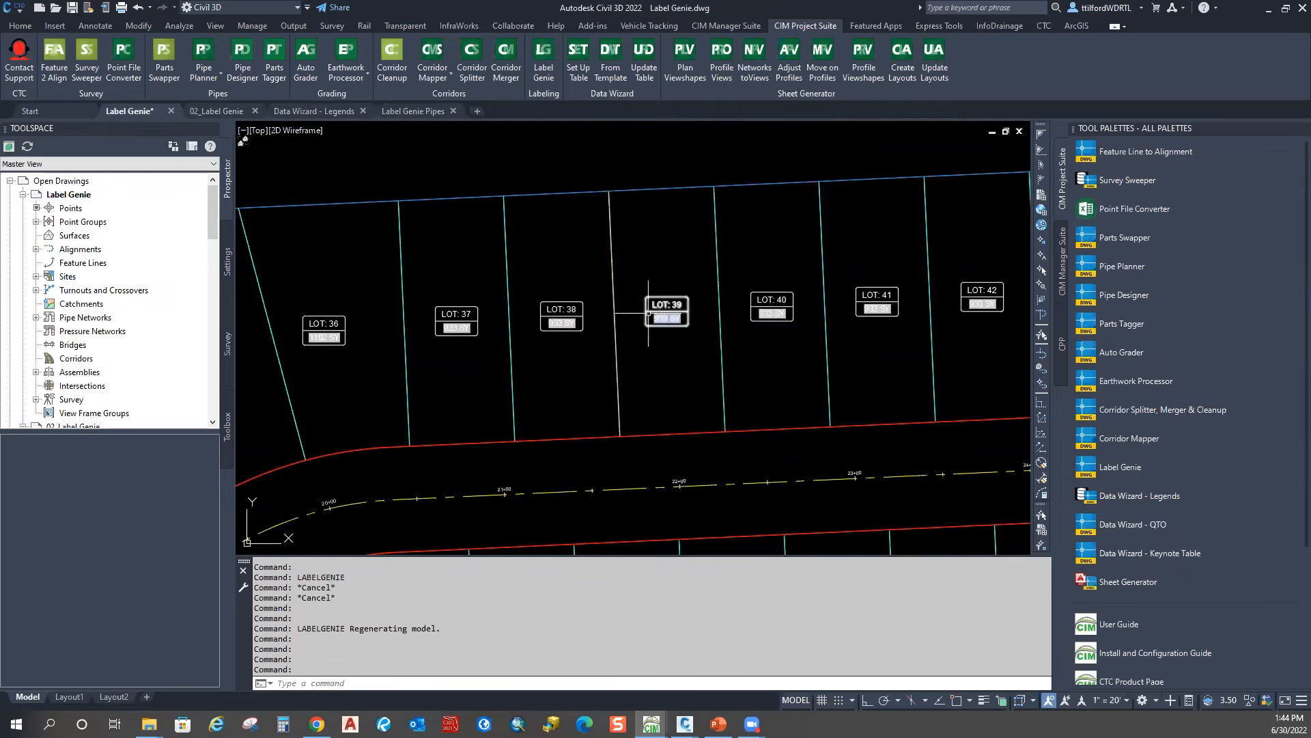
click(615, 314)
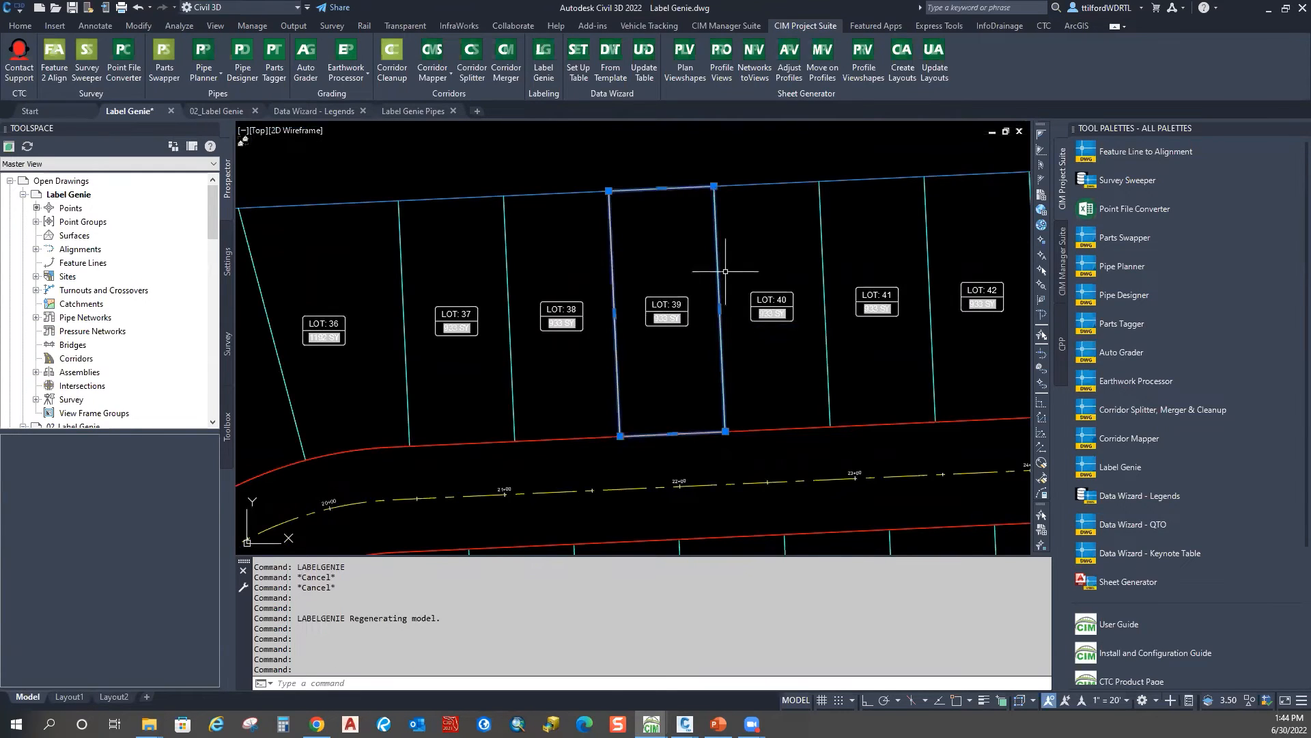
scroll(725, 271, down, 3)
key(Escape)
Step: Try a BPOLY boundary inside lots 40 and 42, then cancel it
text(BPOLY)
key(Return)
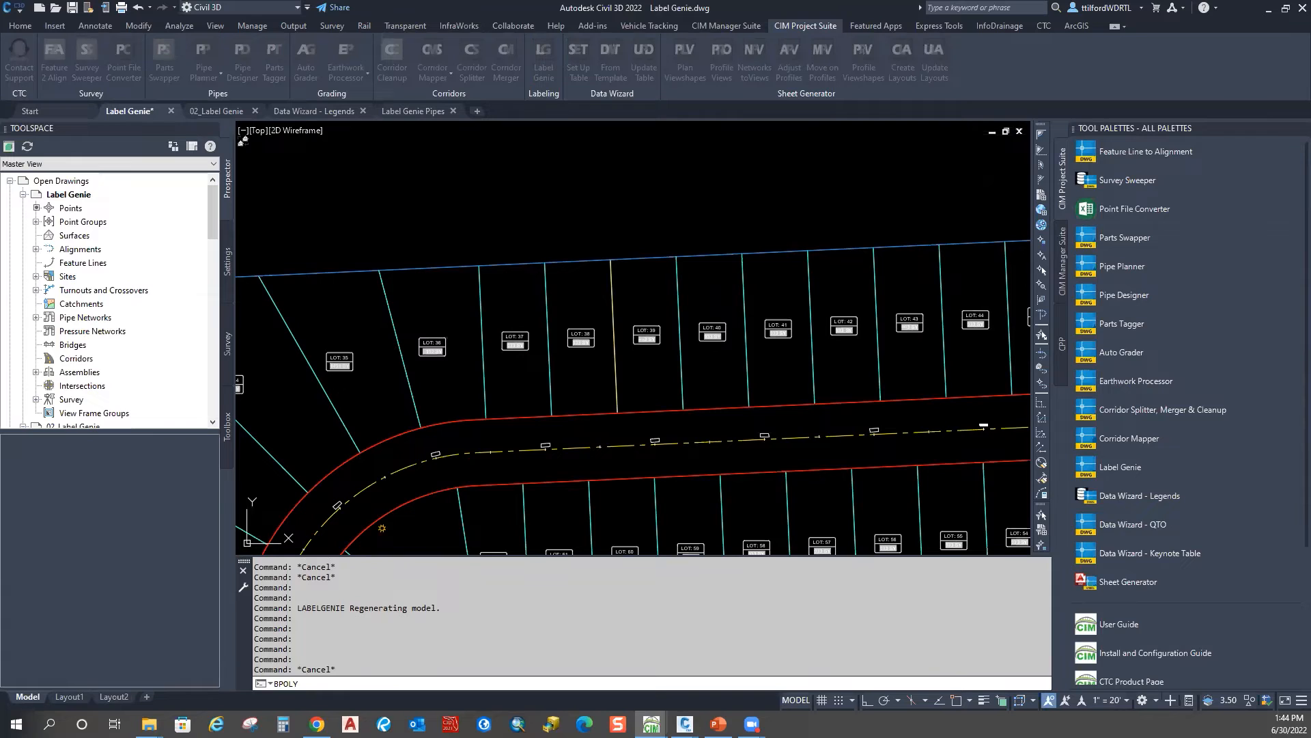
click(716, 142)
click(726, 294)
click(841, 314)
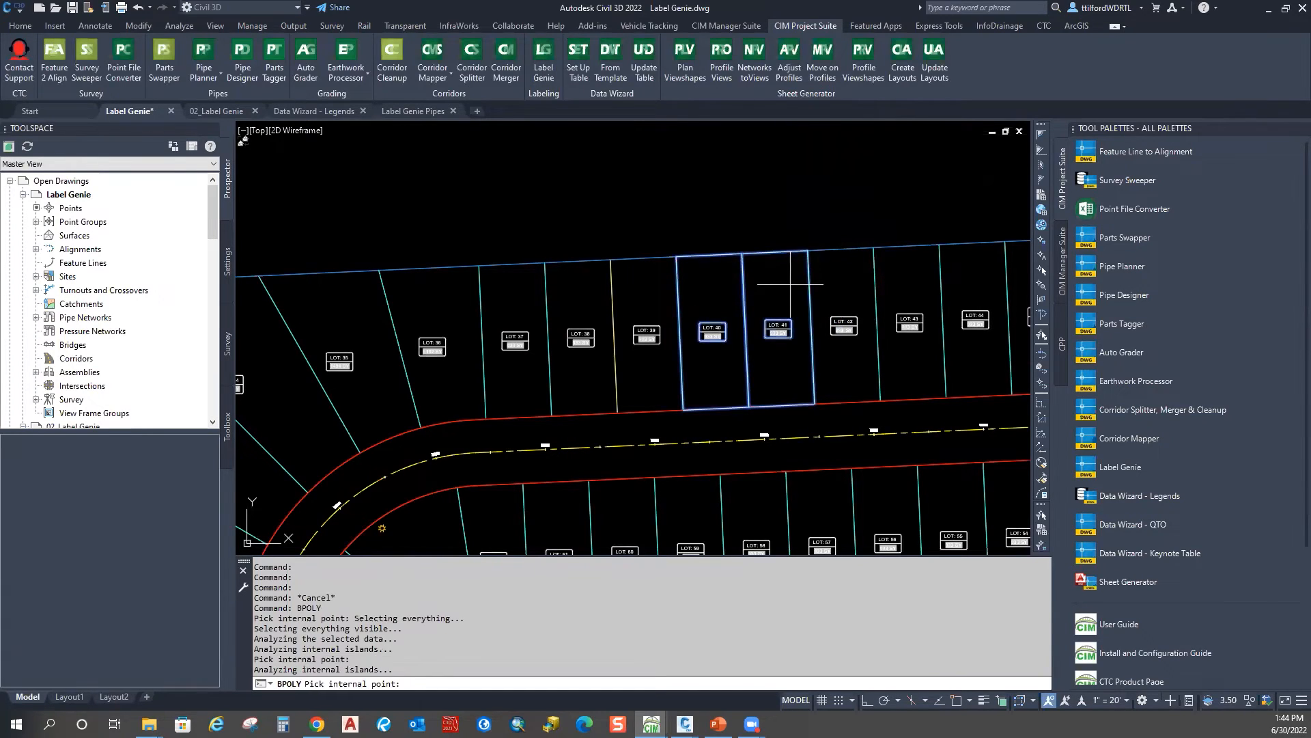
key(Escape)
key(Escape)
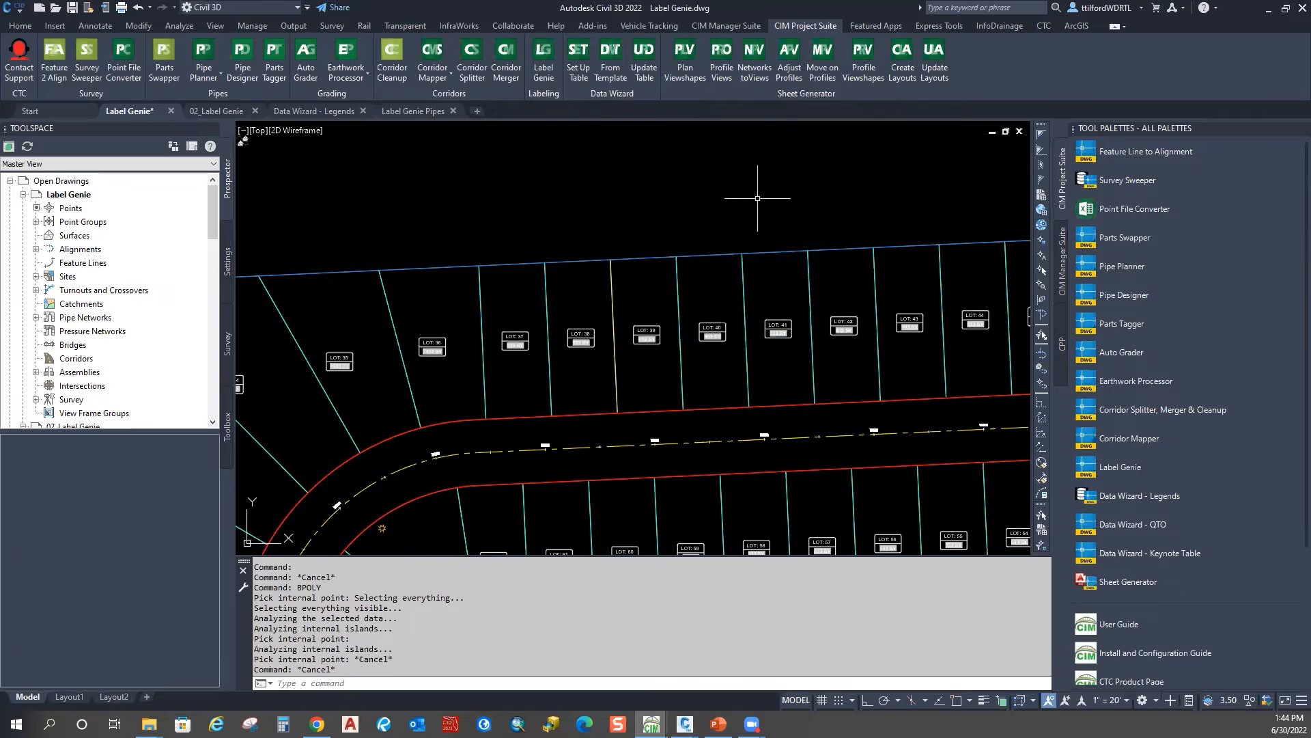
Step: Thaw all layers with LAYTHW so the hidden red lines appear
scroll(757, 198, down, 4)
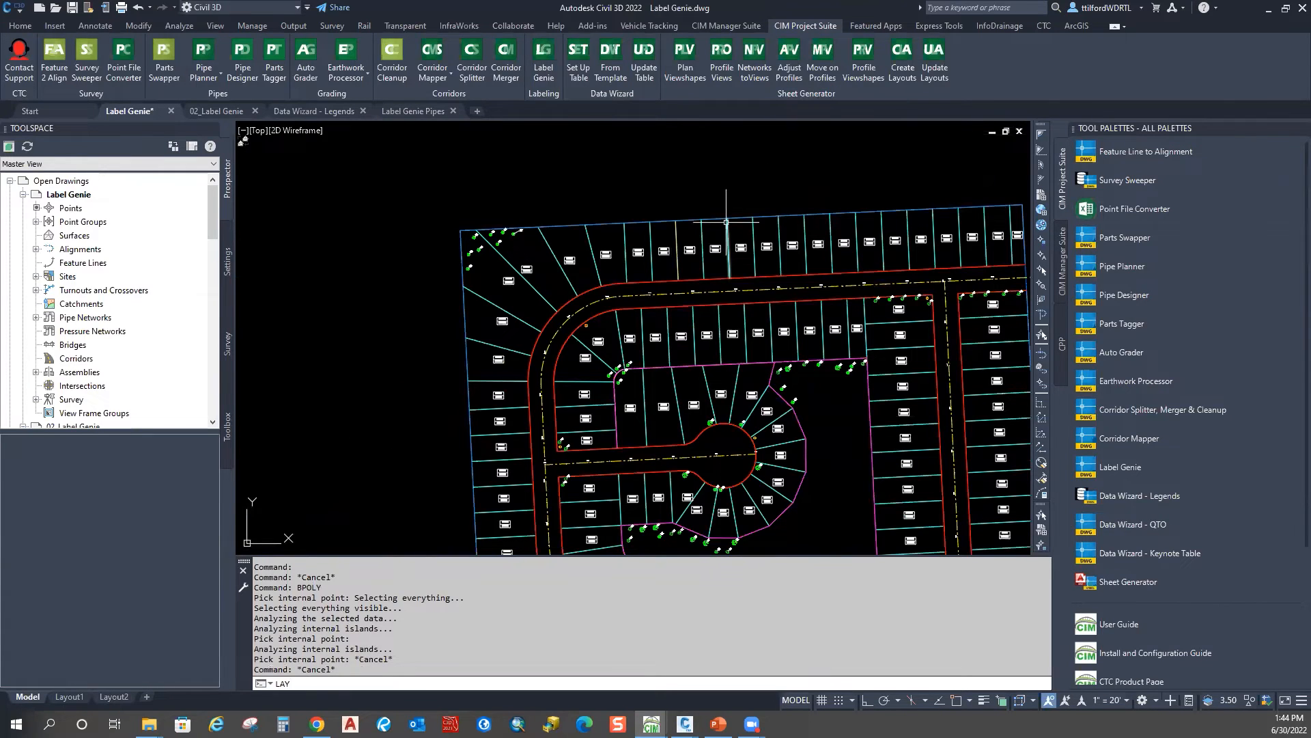
key(Return)
key(Escape)
Step: Pan to the bottom row of lots near lots 1–4 and bring up the Home drafting tools
scroll(723, 192, down, 2)
middle_drag(808, 492, 720, 391)
scroll(774, 427, up, 4)
scroll(774, 427, up, 6)
click(795, 399)
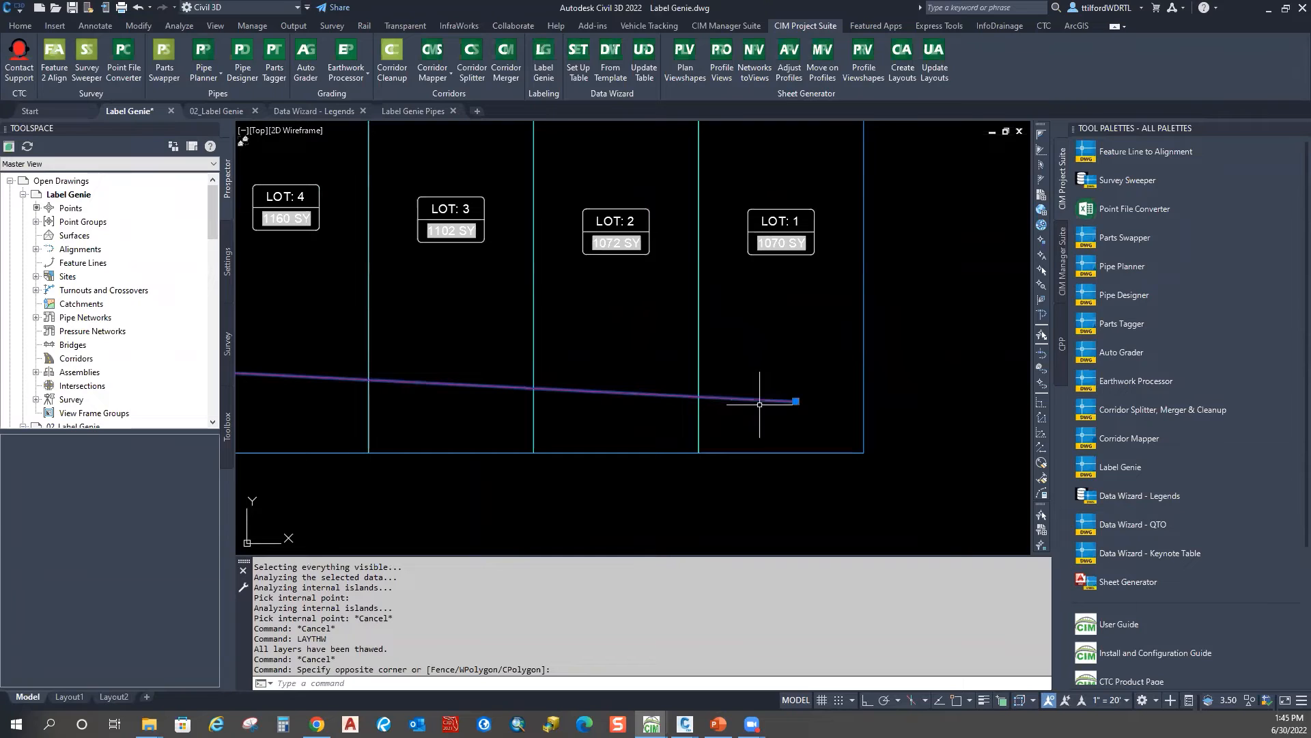
click(20, 25)
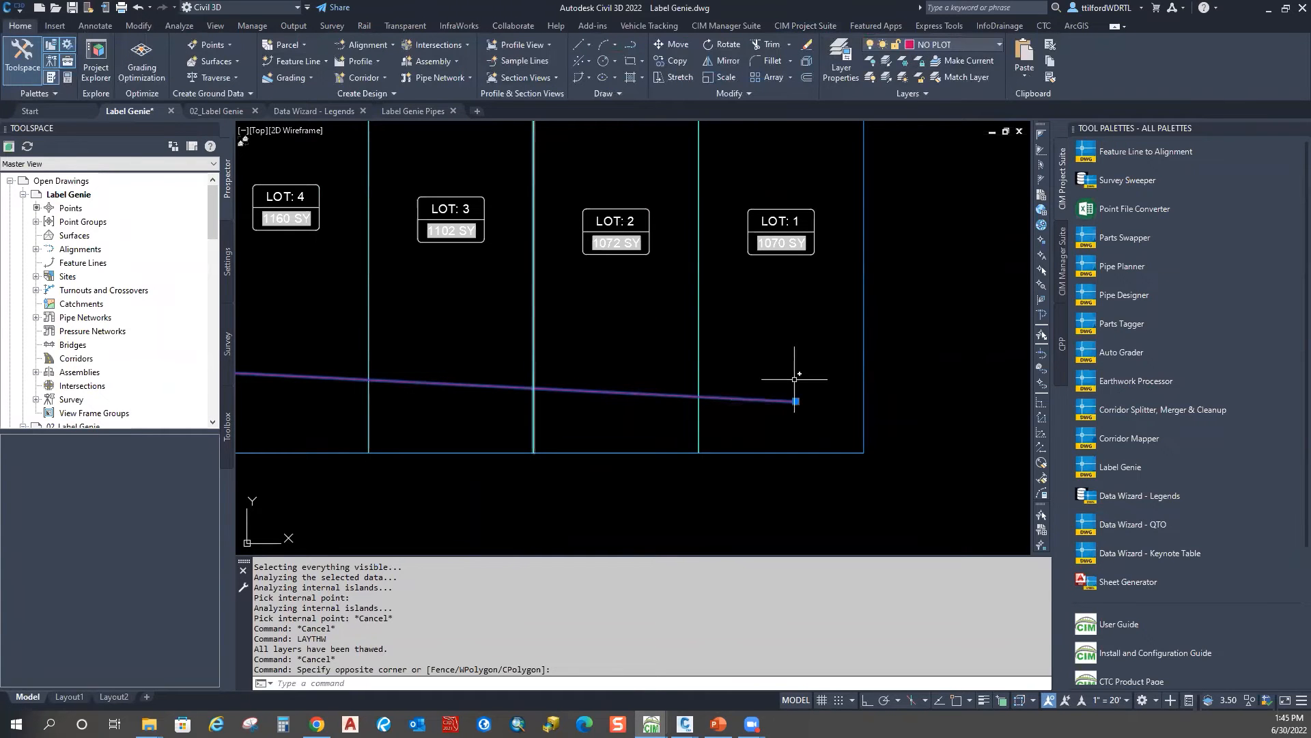
Step: Pan east across the lots, then up to the drawing's upper-right corner
scroll(792, 404, down, 4)
middle_drag(441, 357, 741, 344)
middle_drag(422, 313, 723, 367)
middle_drag(436, 346, 711, 399)
scroll(437, 229, down, 4)
middle_drag(433, 199, 430, 413)
middle_drag(407, 133, 403, 340)
scroll(403, 340, up, 2)
mouse_move(1024, 317)
middle_down()
mouse_move(551, 314)
mouse_move(732, 196)
middle_up()
scroll(570, 304, up, 2)
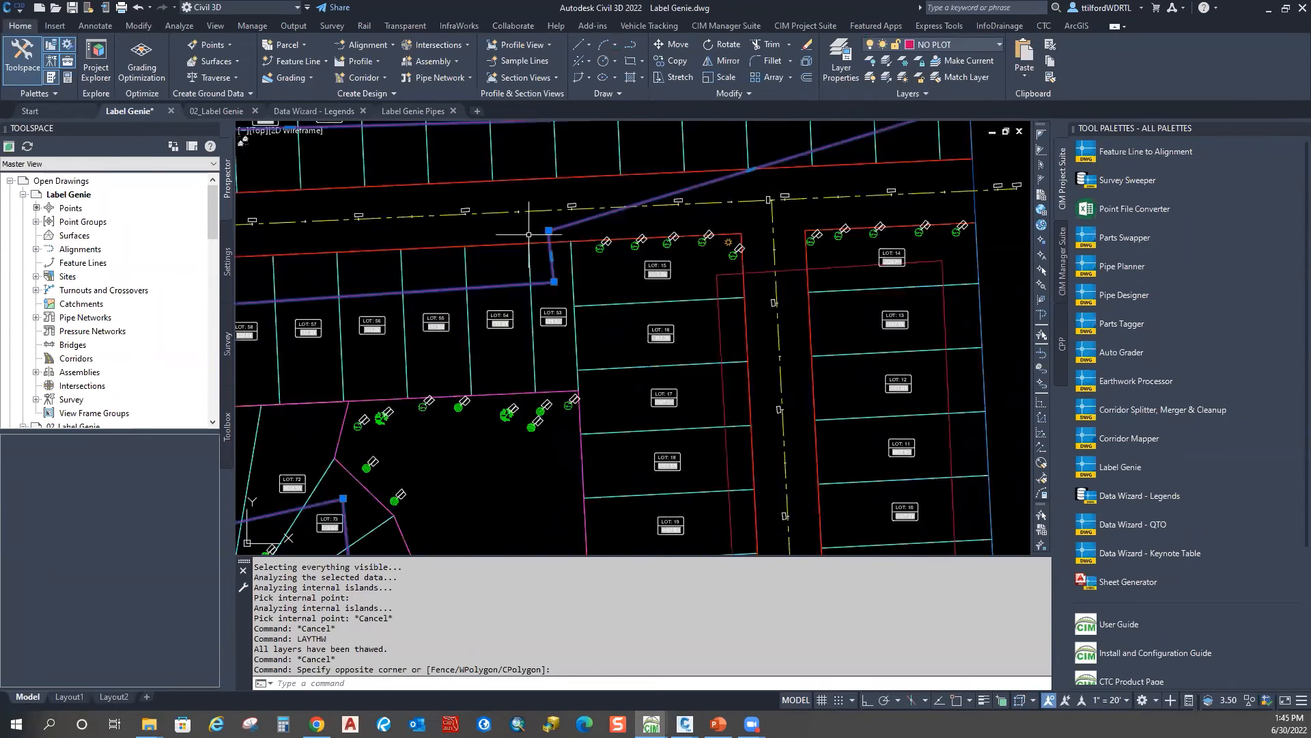
scroll(565, 320, up, 4)
scroll(560, 297, down, 4)
Step: Pan around lots 53, 52 and 67 to inspect the thawed lines
middle_drag(601, 285, 554, 335)
scroll(554, 334, up, 4)
scroll(441, 368, down, 6)
middle_drag(686, 243, 560, 317)
scroll(560, 317, up, 6)
scroll(537, 290, down, 6)
middle_drag(472, 367, 798, 241)
mouse_move(434, 345)
middle_down()
mouse_move(682, 325)
mouse_move(733, 306)
middle_up()
scroll(543, 434, up, 4)
mouse_move(543, 434)
middle_down()
mouse_move(480, 398)
mouse_move(413, 218)
middle_up()
scroll(809, 212, down, 2)
Step: Centre the view on lots 1–5 and deselect the purple line
mouse_move(574, 464)
middle_down()
mouse_move(506, 401)
mouse_move(455, 249)
mouse_move(311, 395)
middle_up()
scroll(394, 314, down, 4)
middle_drag(666, 311, 461, 401)
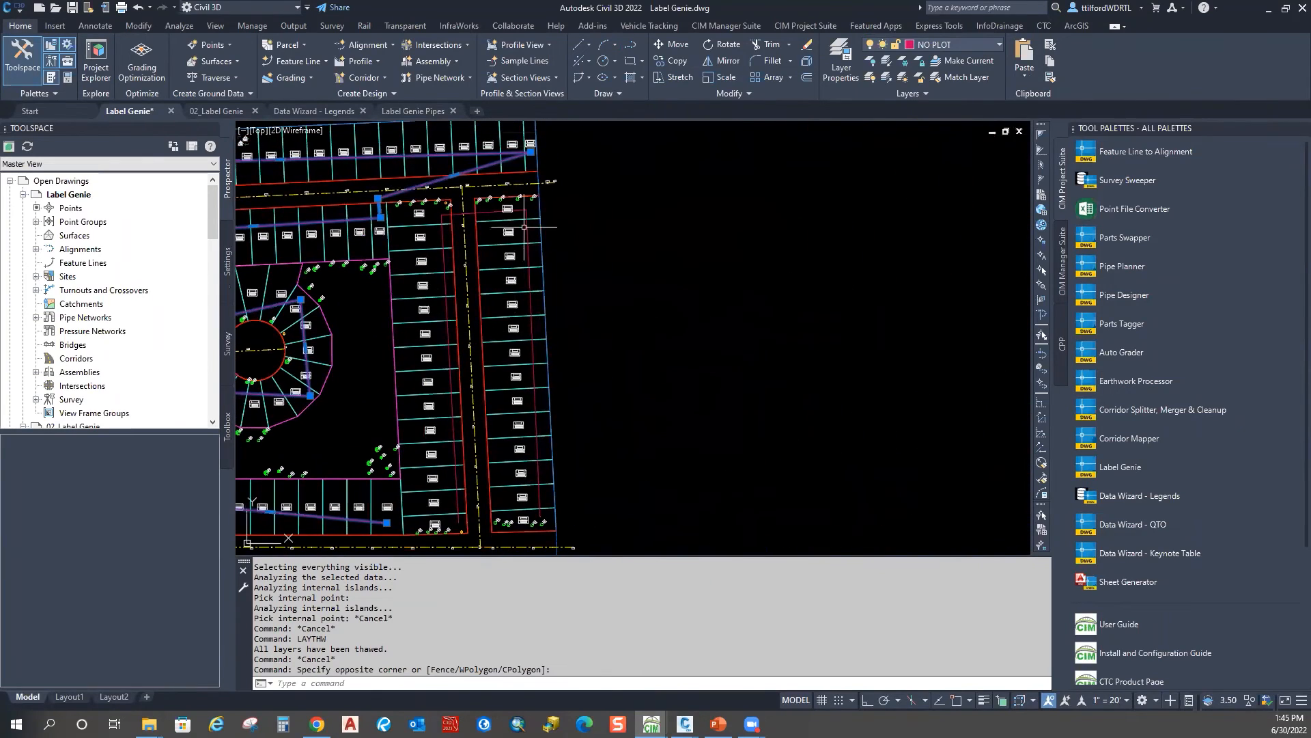
middle_drag(553, 426, 538, 303)
middle_drag(420, 328, 437, 439)
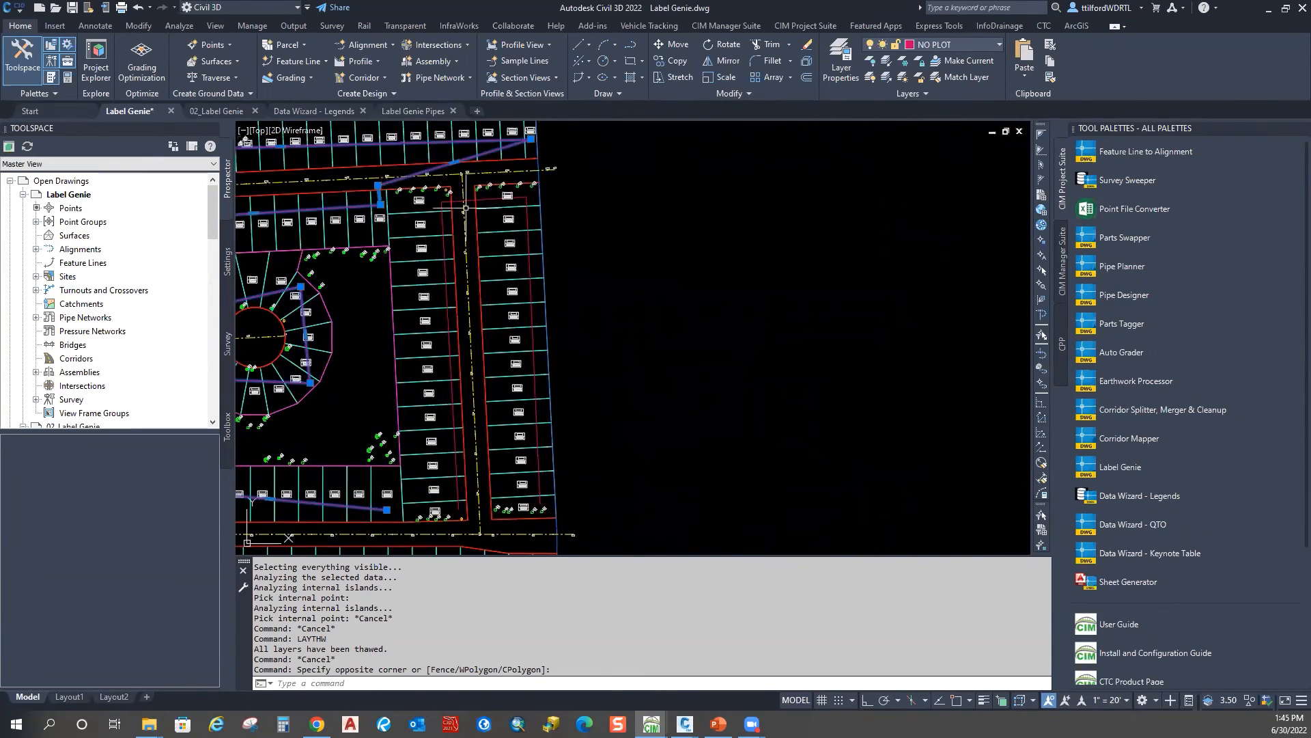
scroll(538, 333, down, 2)
middle_drag(536, 412, 547, 330)
scroll(488, 444, up, 10)
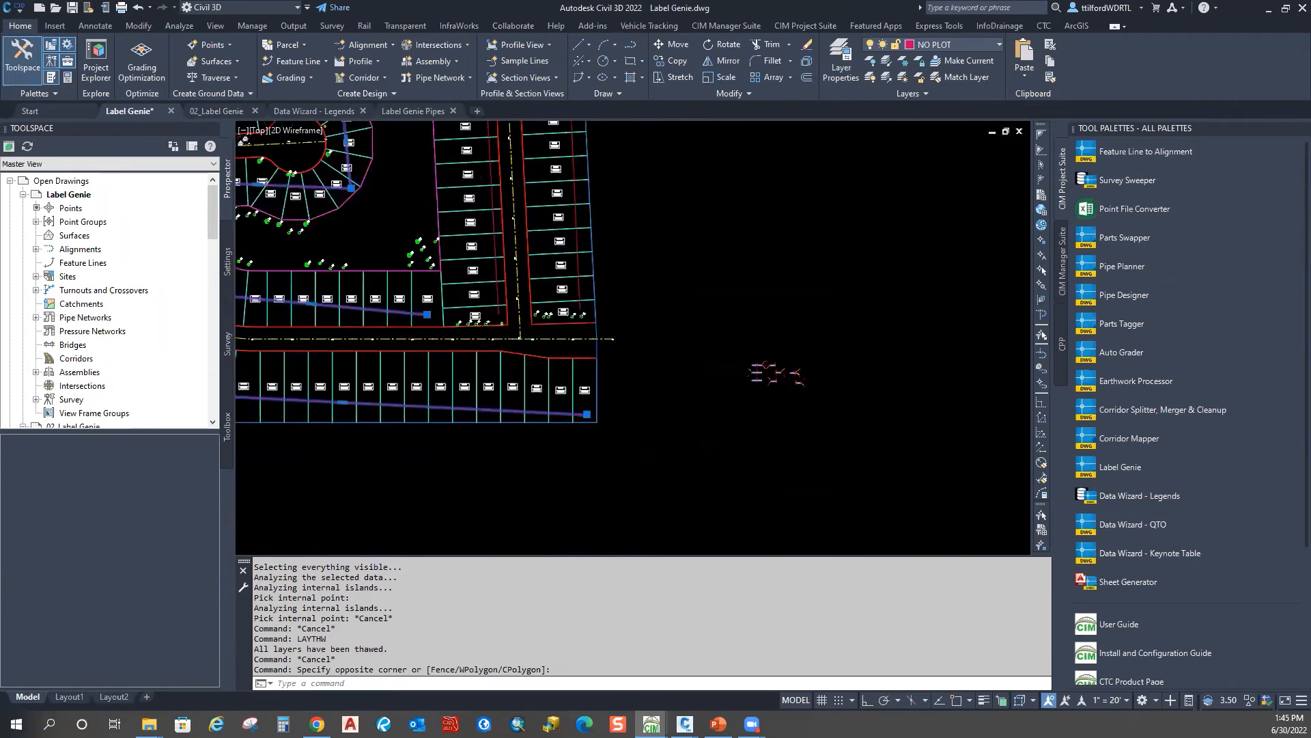
middle_drag(722, 378, 700, 388)
key(Escape)
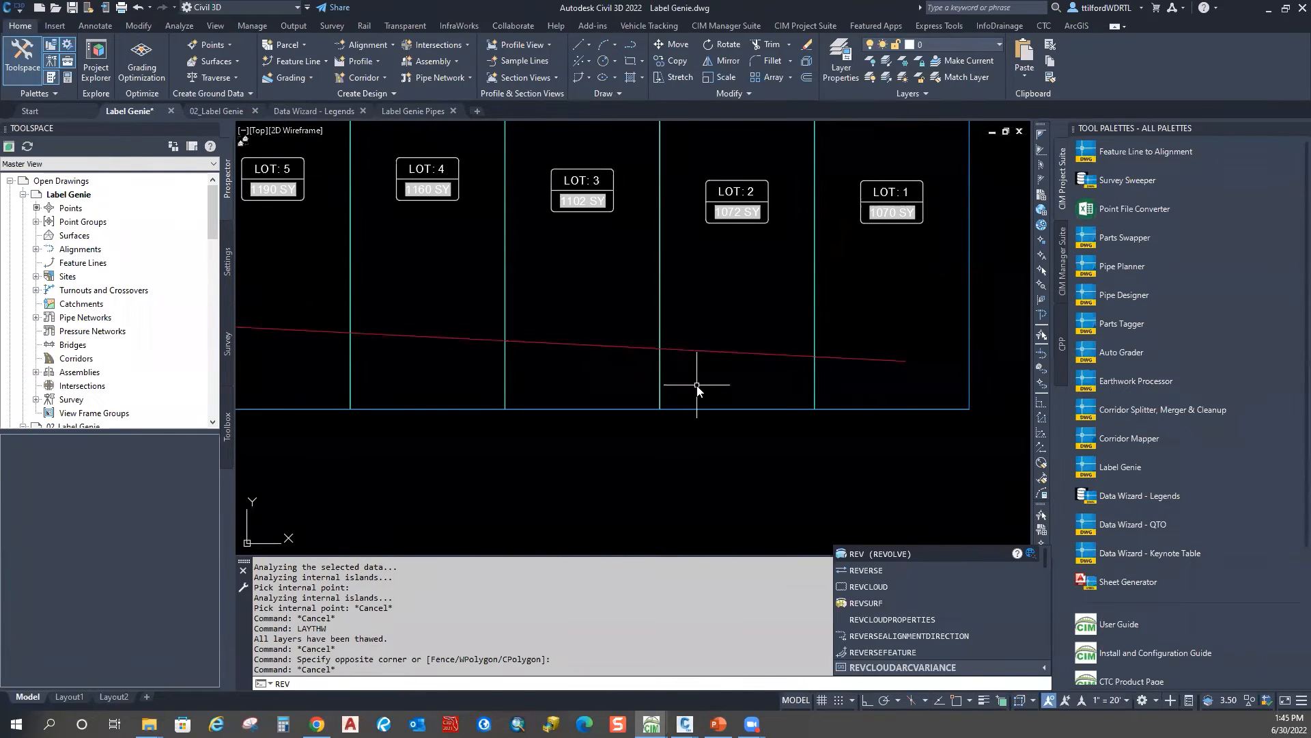
click(853, 571)
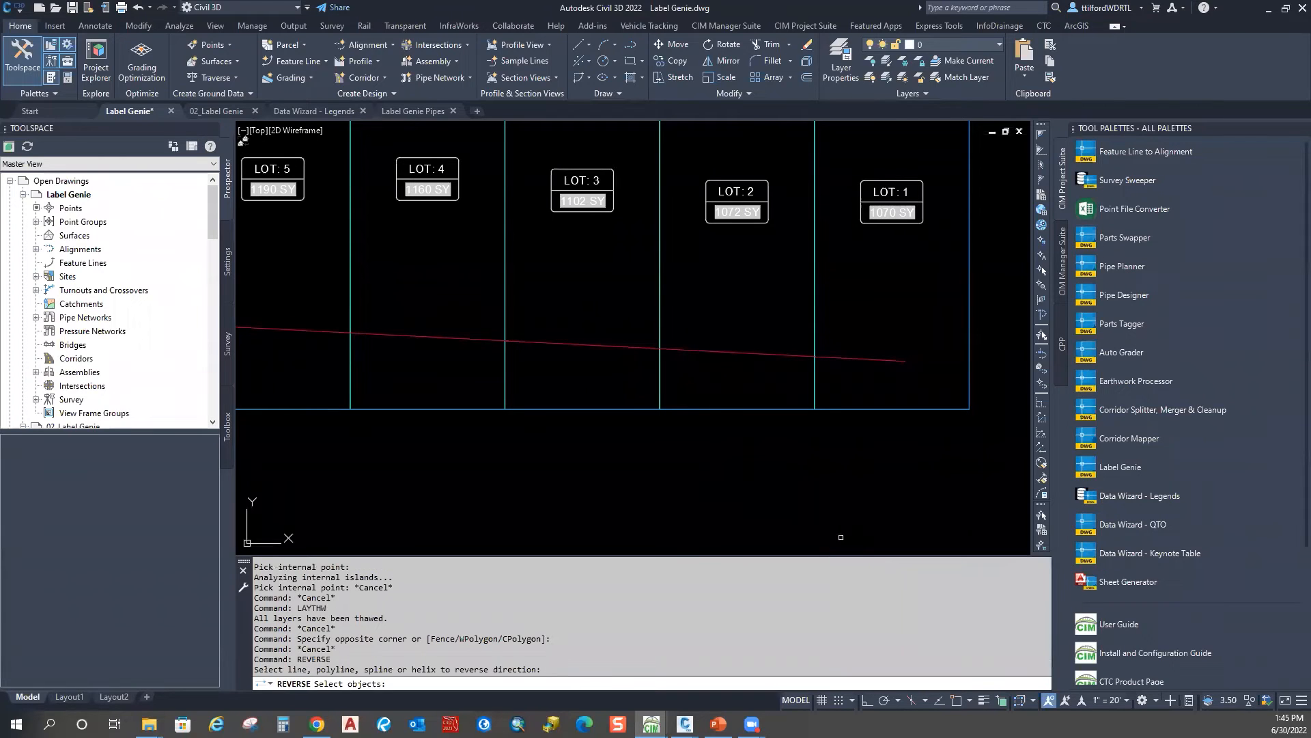
click(800, 355)
key(Return)
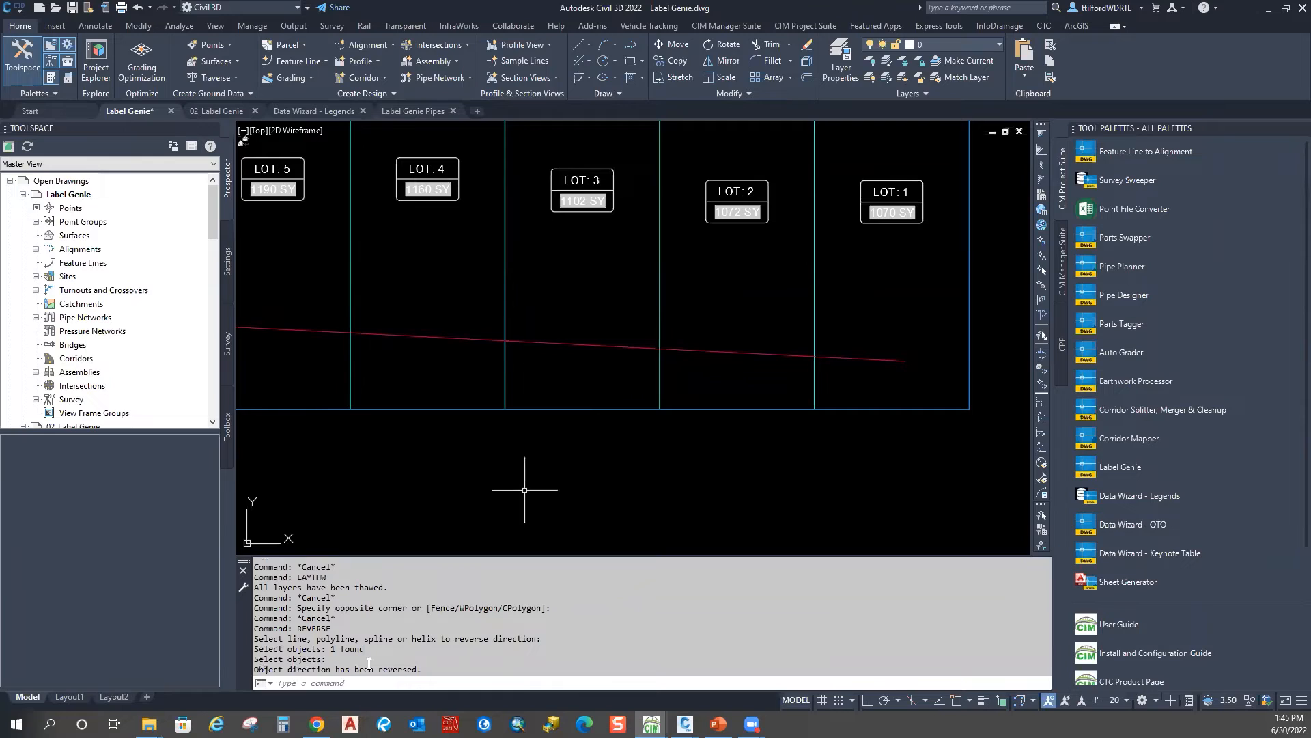
scroll(663, 403, down, 4)
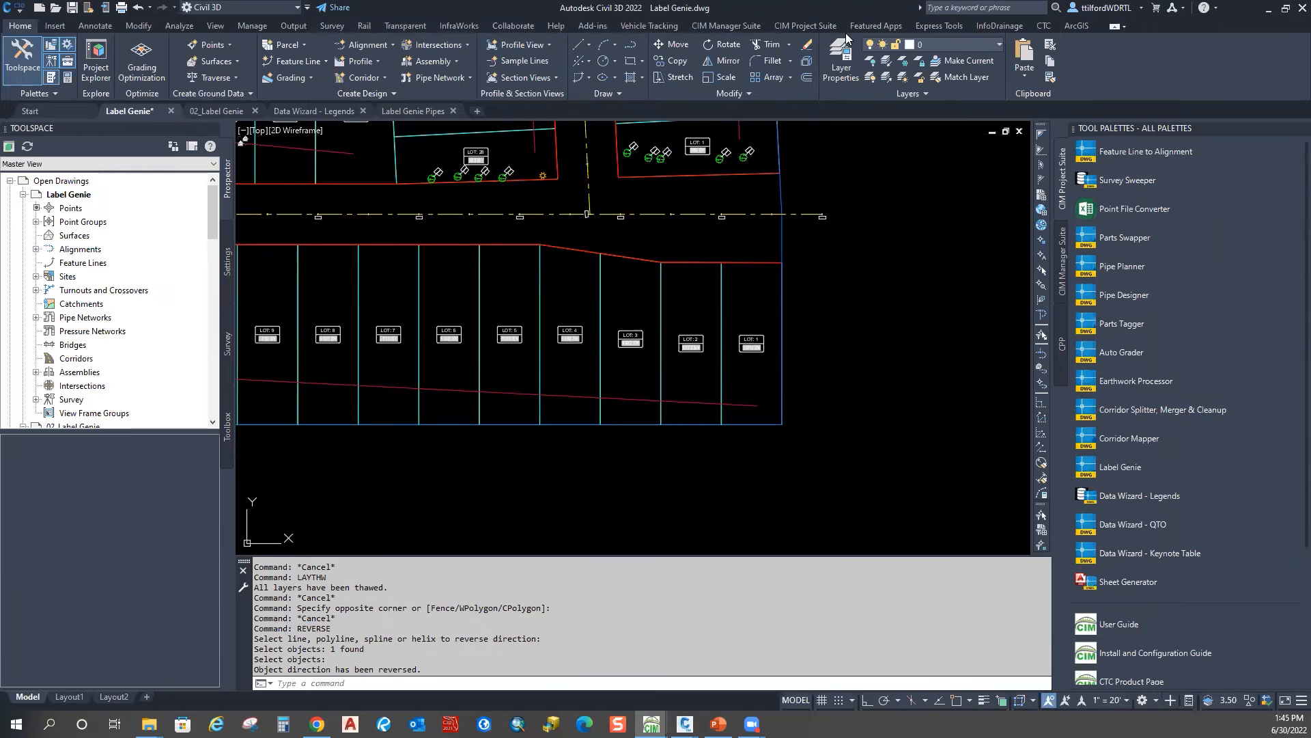
Step: Open Label Genie from the CIM suite and load the 103 - lot labels and areas template
click(816, 26)
click(746, 25)
click(812, 27)
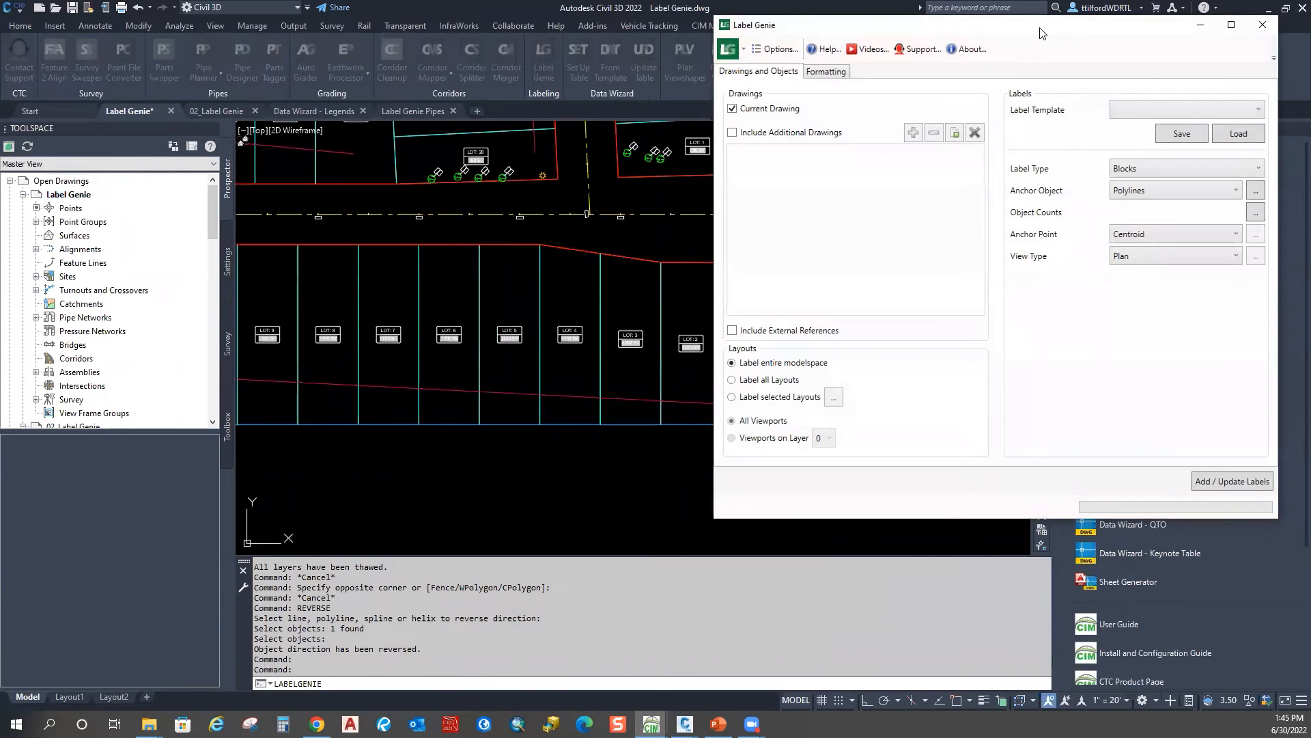
drag(1041, 32, 928, 20)
click(1146, 99)
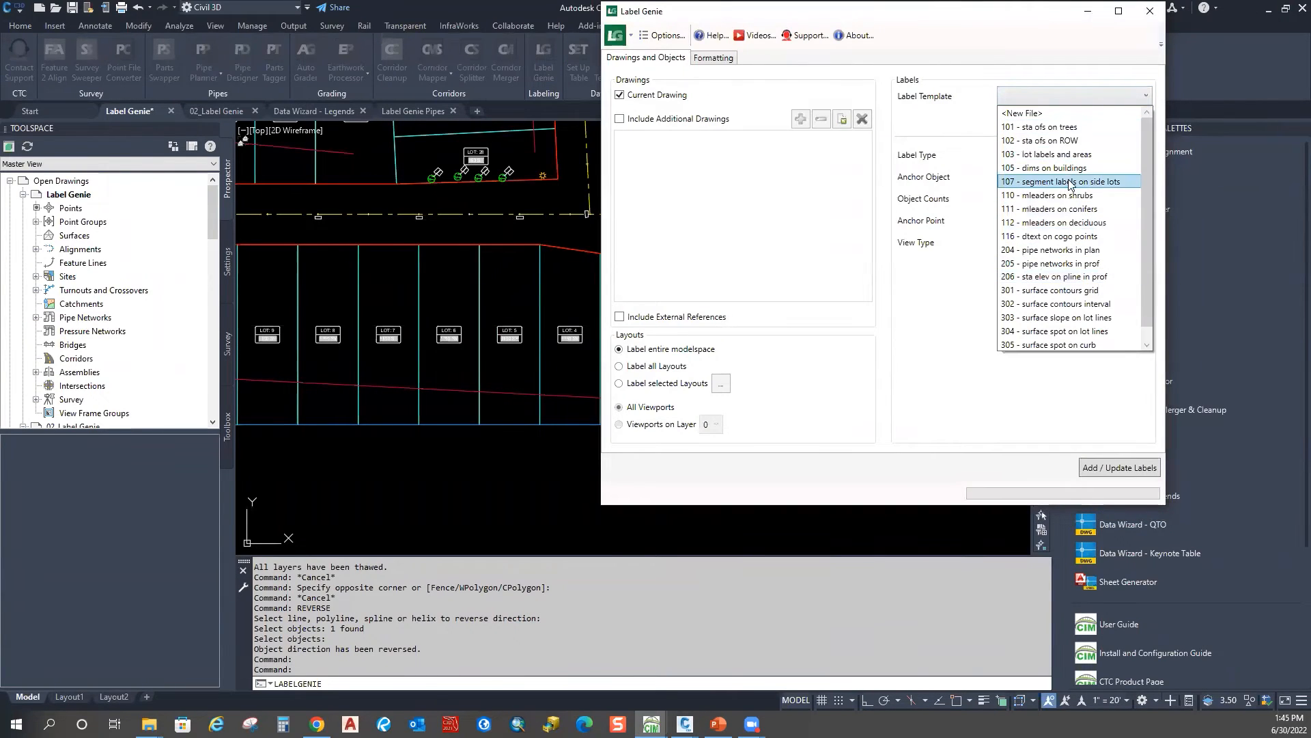
click(1065, 154)
click(1134, 123)
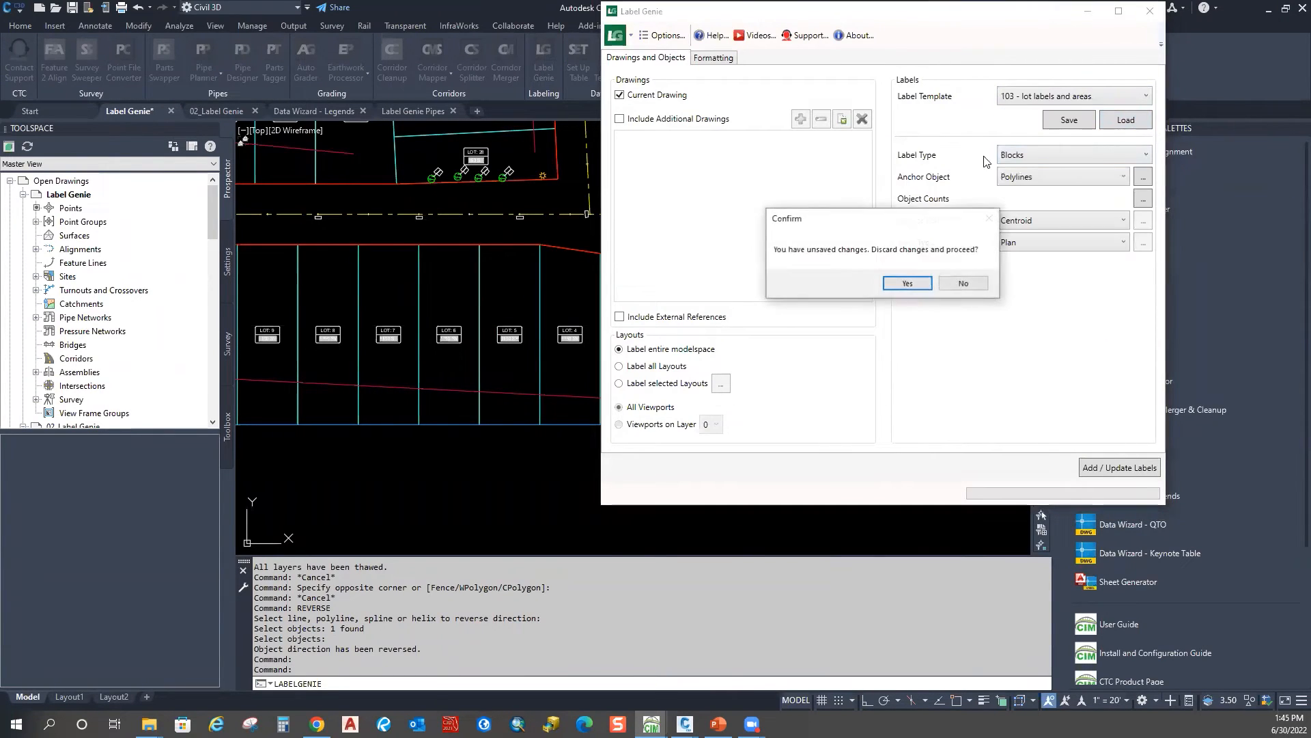
click(904, 284)
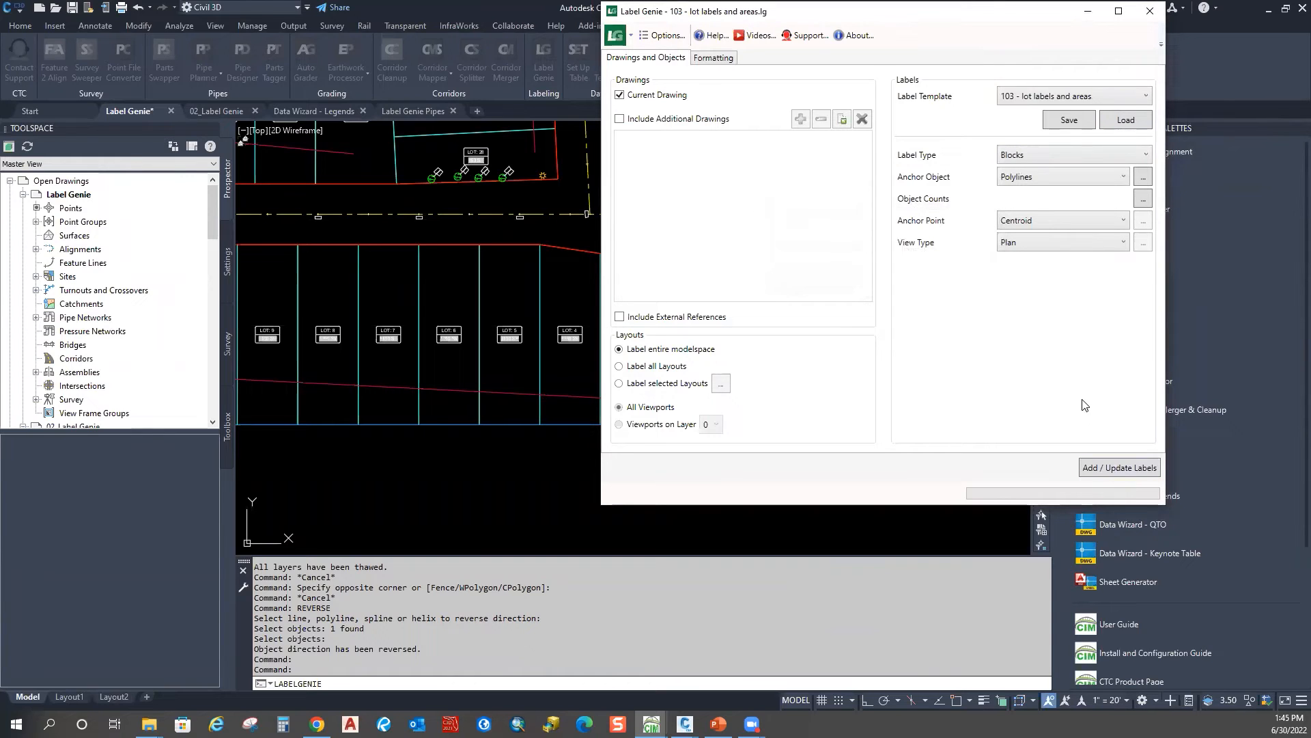
Step: Add / update labels on all lots, confirming the 125 labels
click(1120, 467)
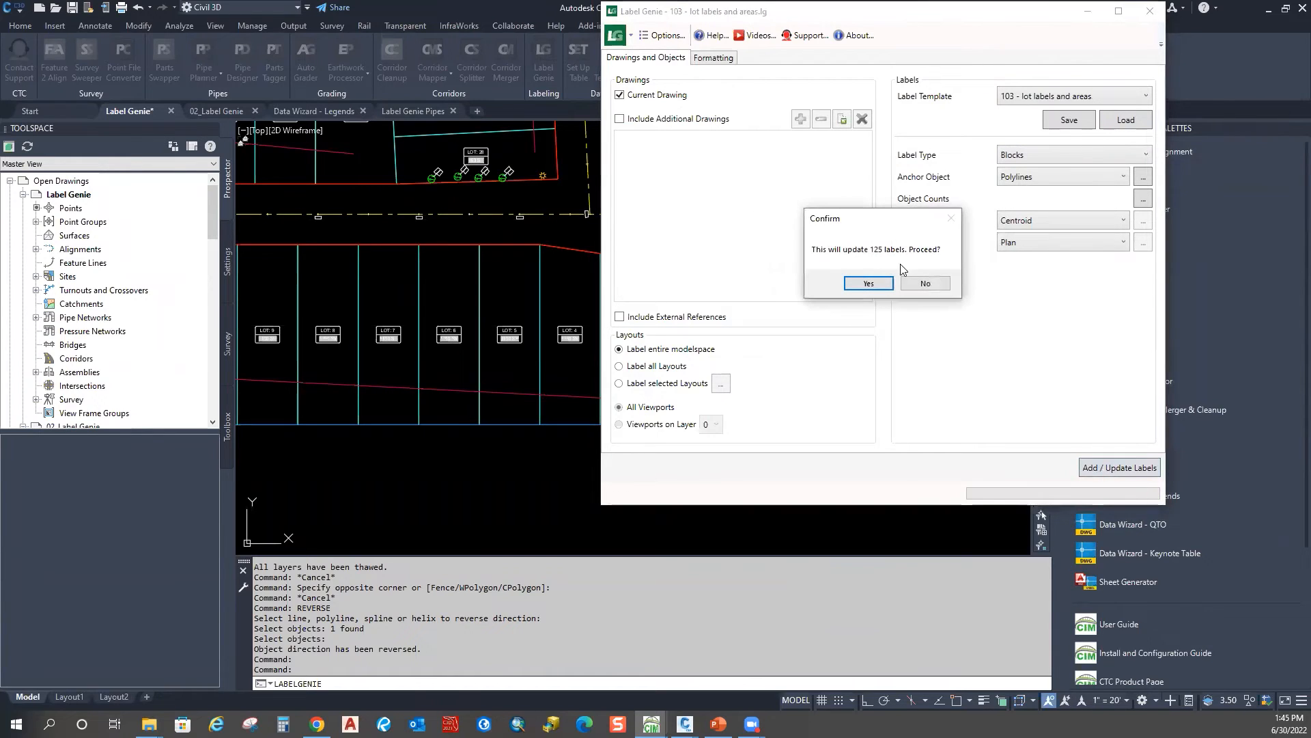
click(868, 283)
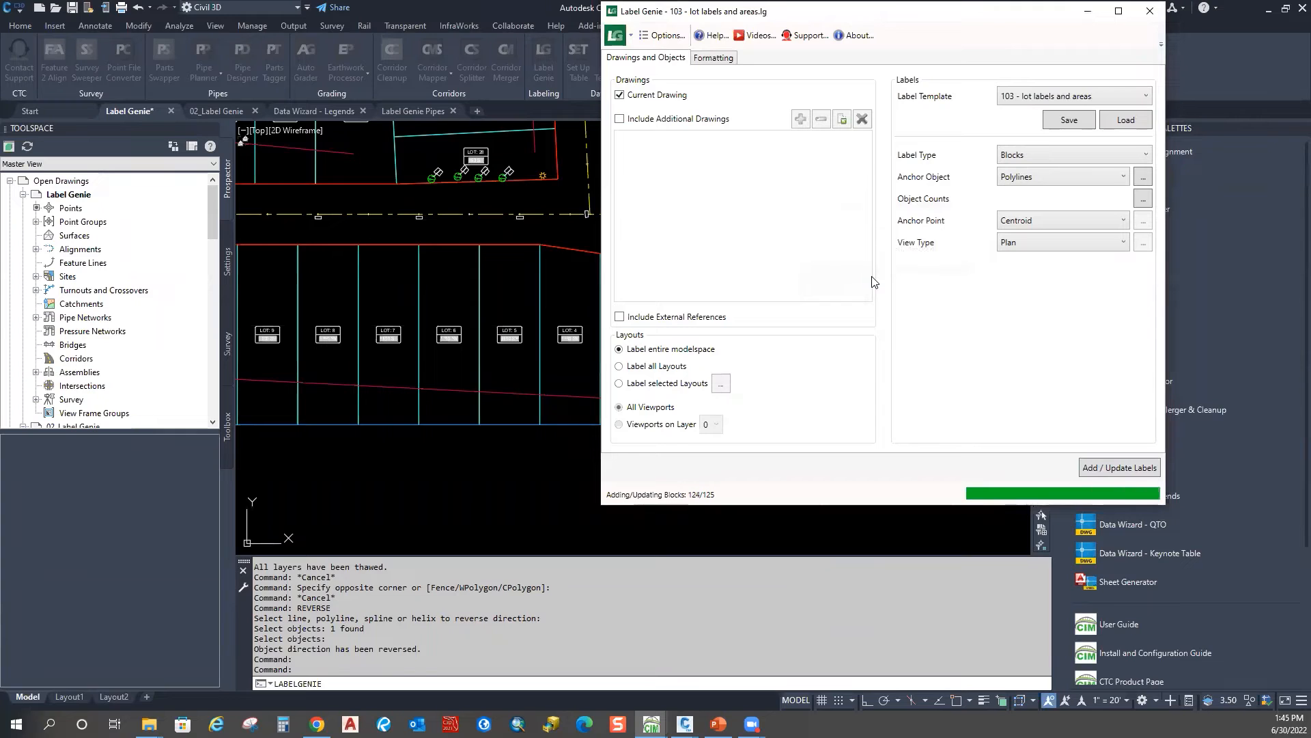
click(982, 337)
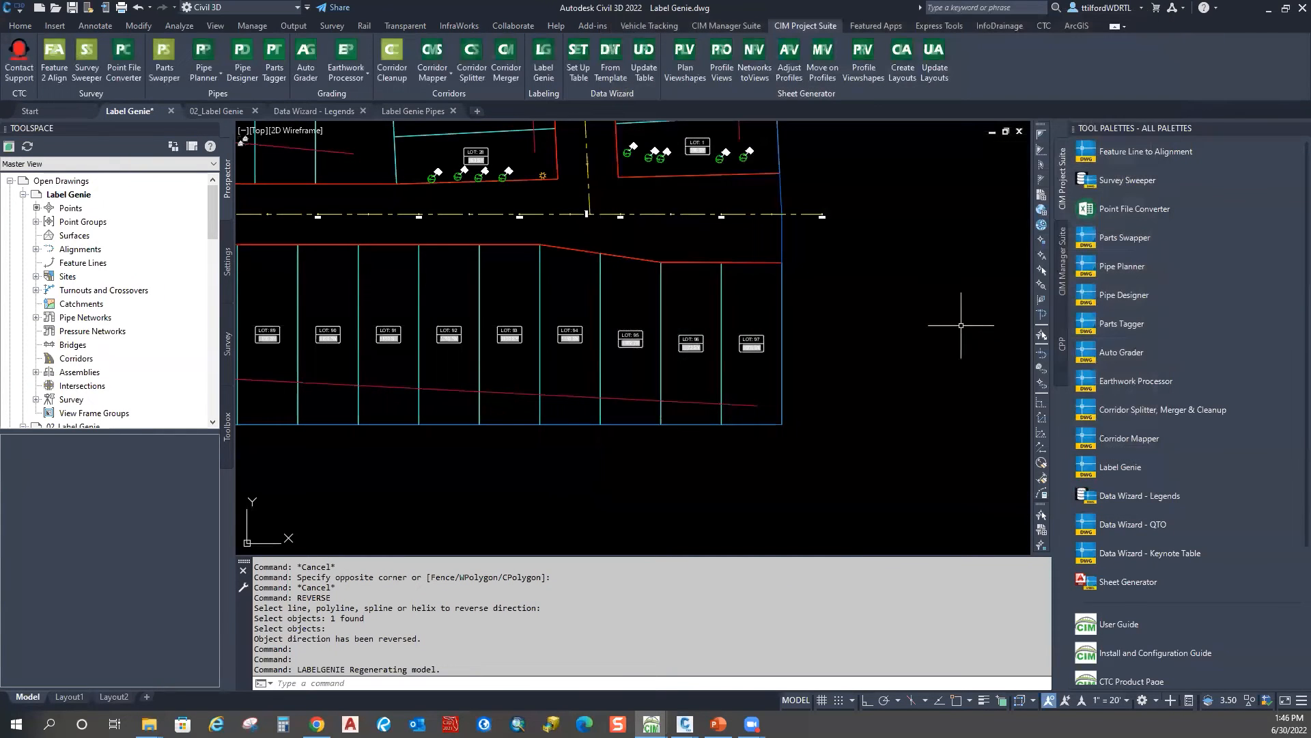
Step: Zoom and pan toward the cul-de-sac and upper road to check the renumbered lot labels
scroll(776, 340, up, 5)
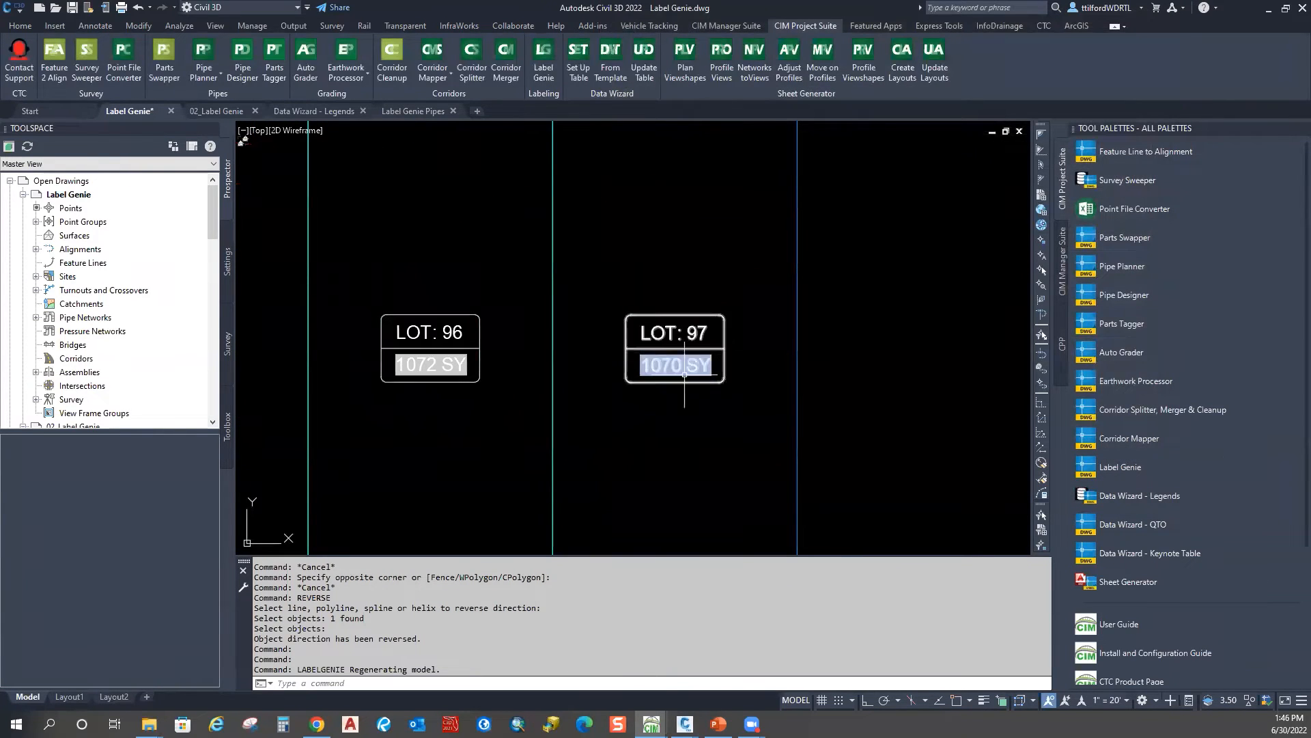
scroll(684, 374, down, 8)
scroll(595, 327, up, 3)
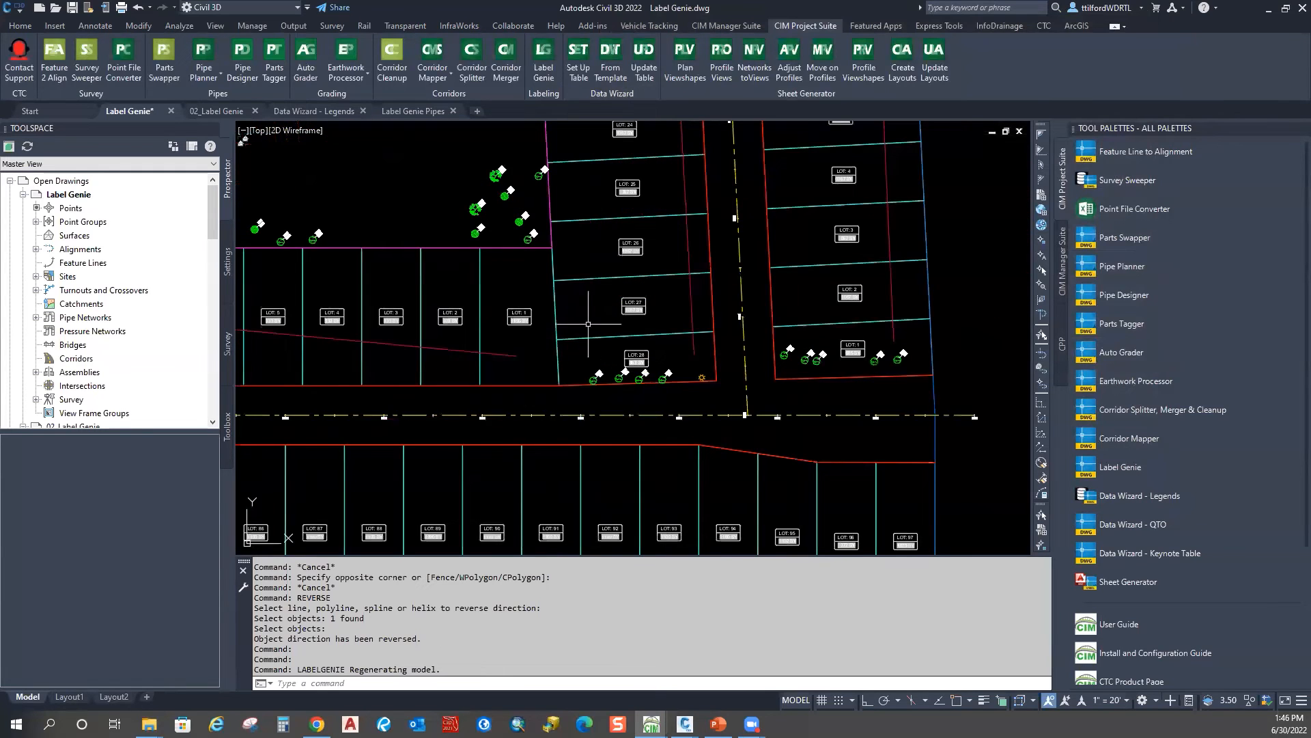
scroll(490, 328, up, 4)
scroll(547, 319, down, 2)
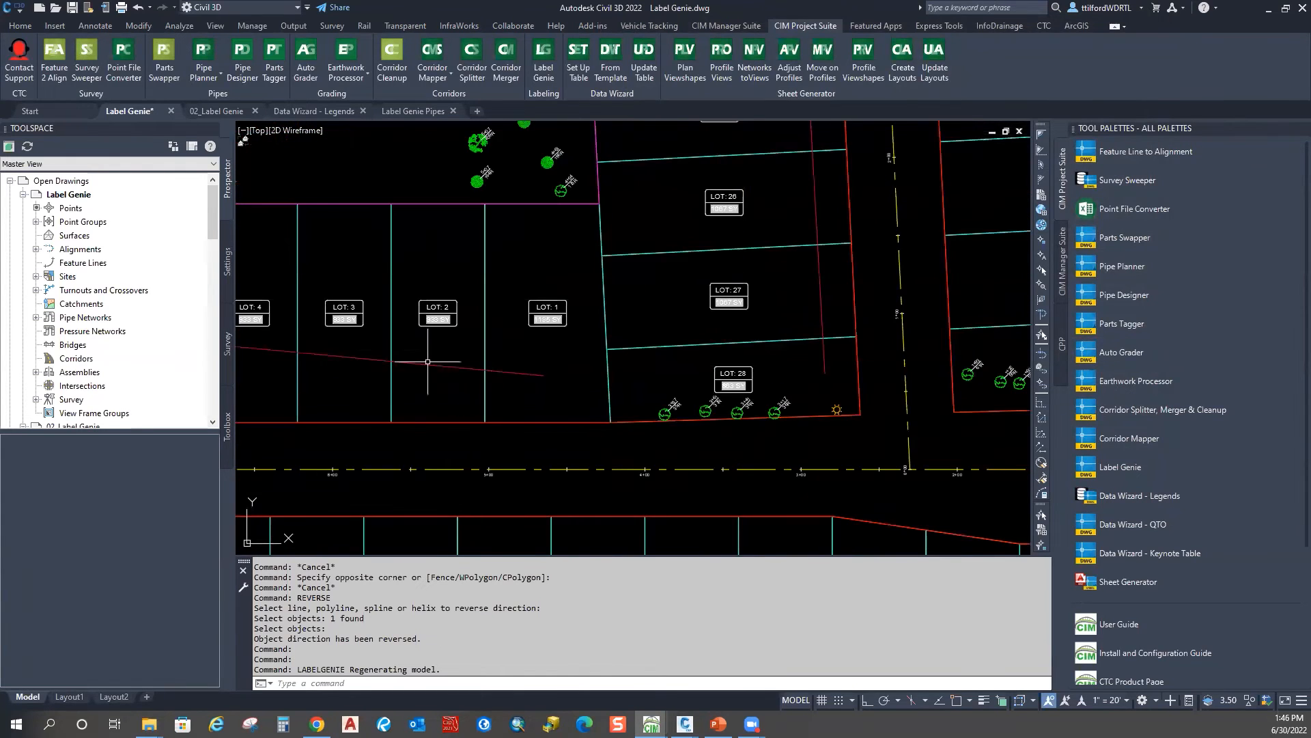
scroll(418, 336, down, 4)
middle_drag(413, 334, 736, 354)
middle_drag(408, 187, 368, 362)
middle_drag(433, 253, 405, 401)
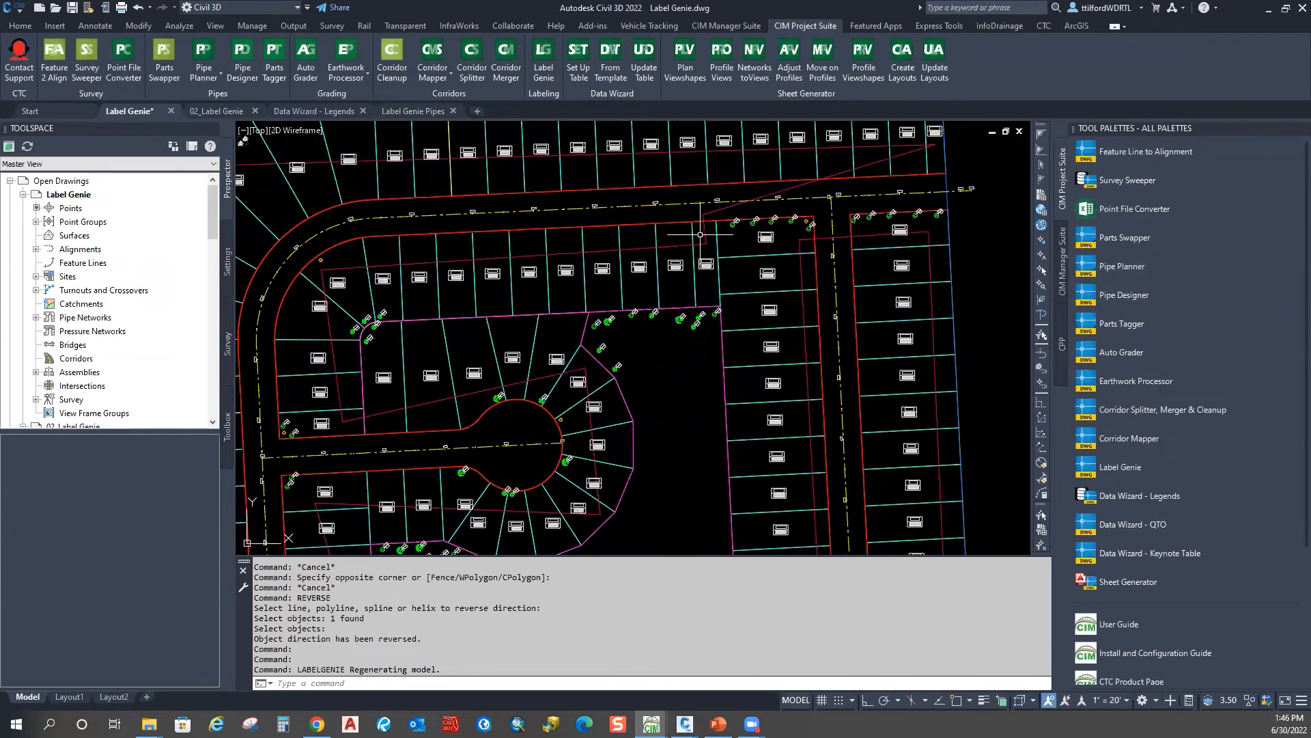
scroll(690, 239, down, 4)
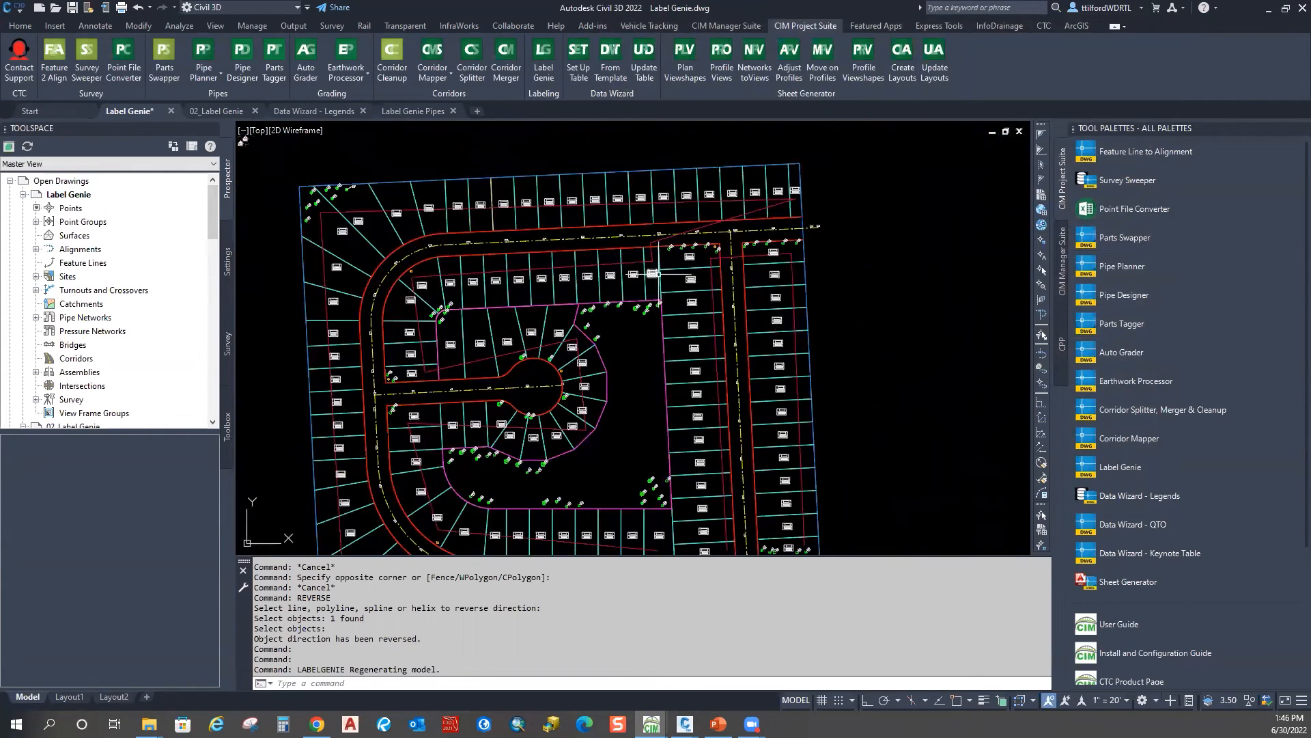
middle_drag(658, 274, 634, 308)
scroll(641, 299, up, 6)
Step: Select and deselect the diagonal polyline near lots 13–17, then pan the plan right
click(763, 187)
key(Escape)
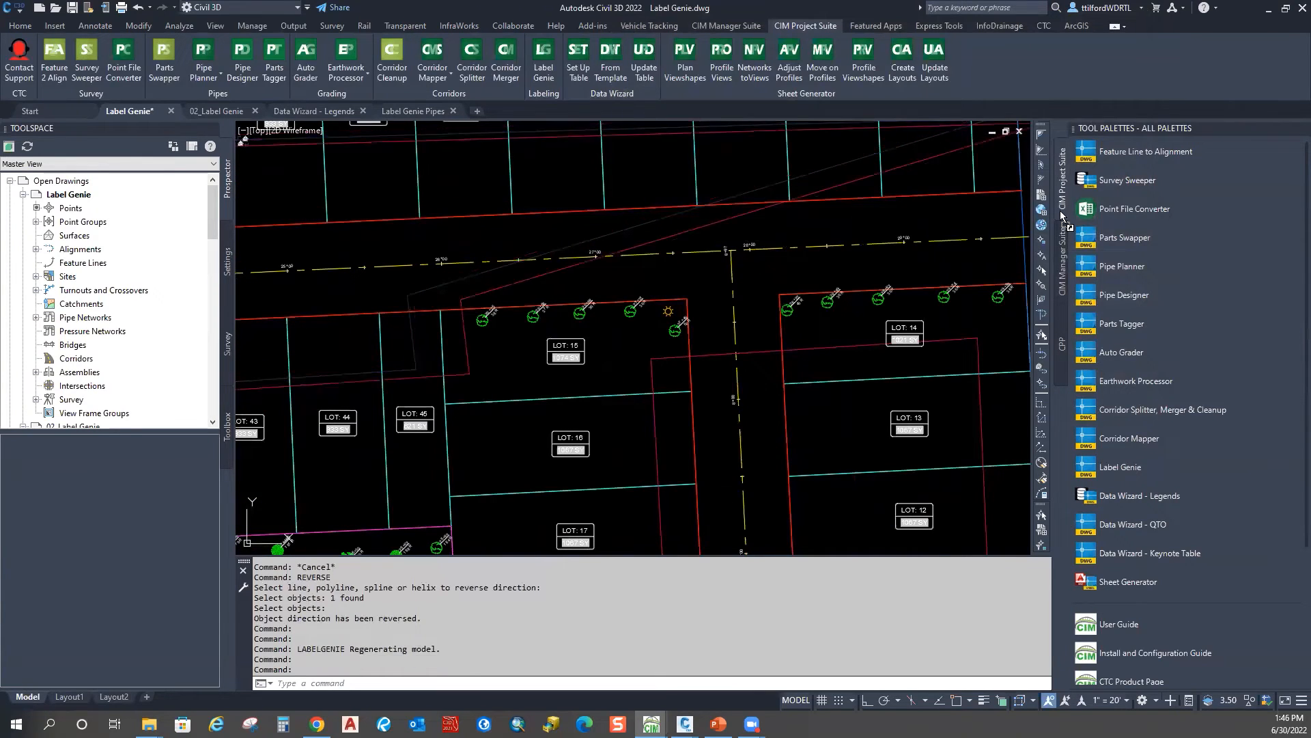
key(Escape)
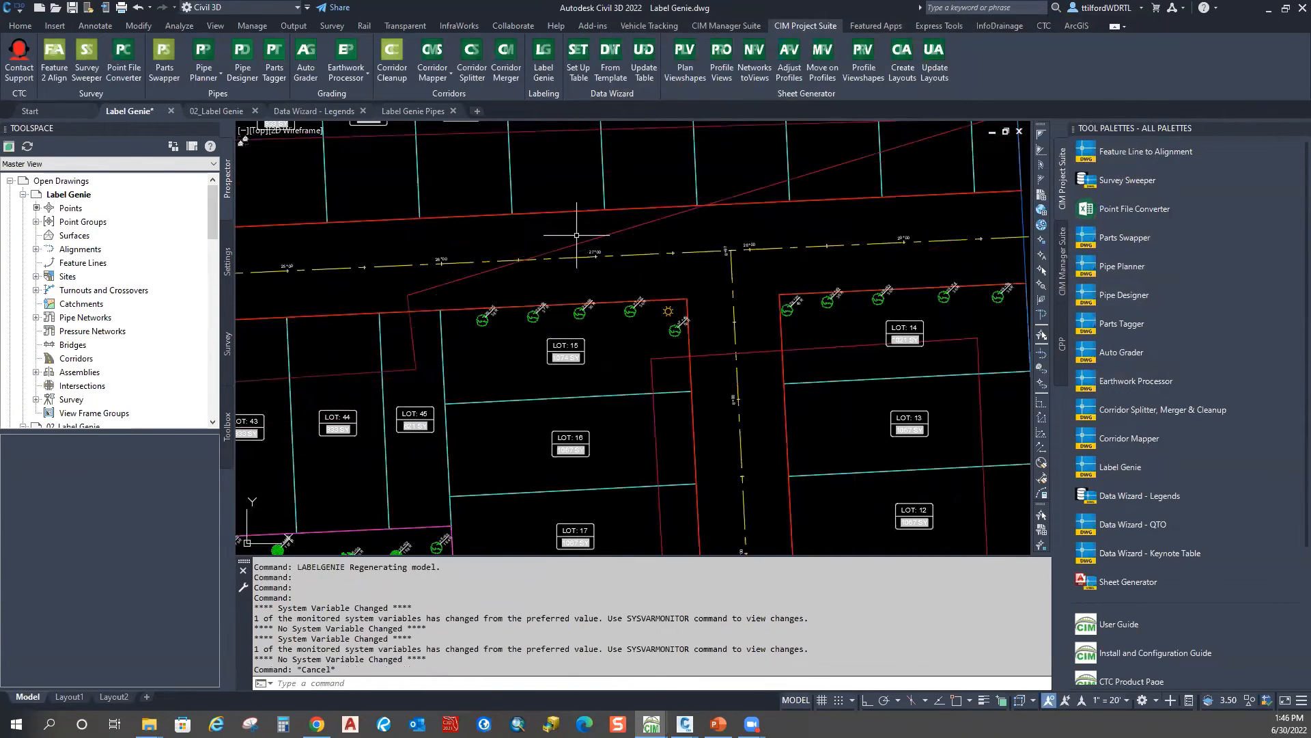
scroll(572, 236, down, 6)
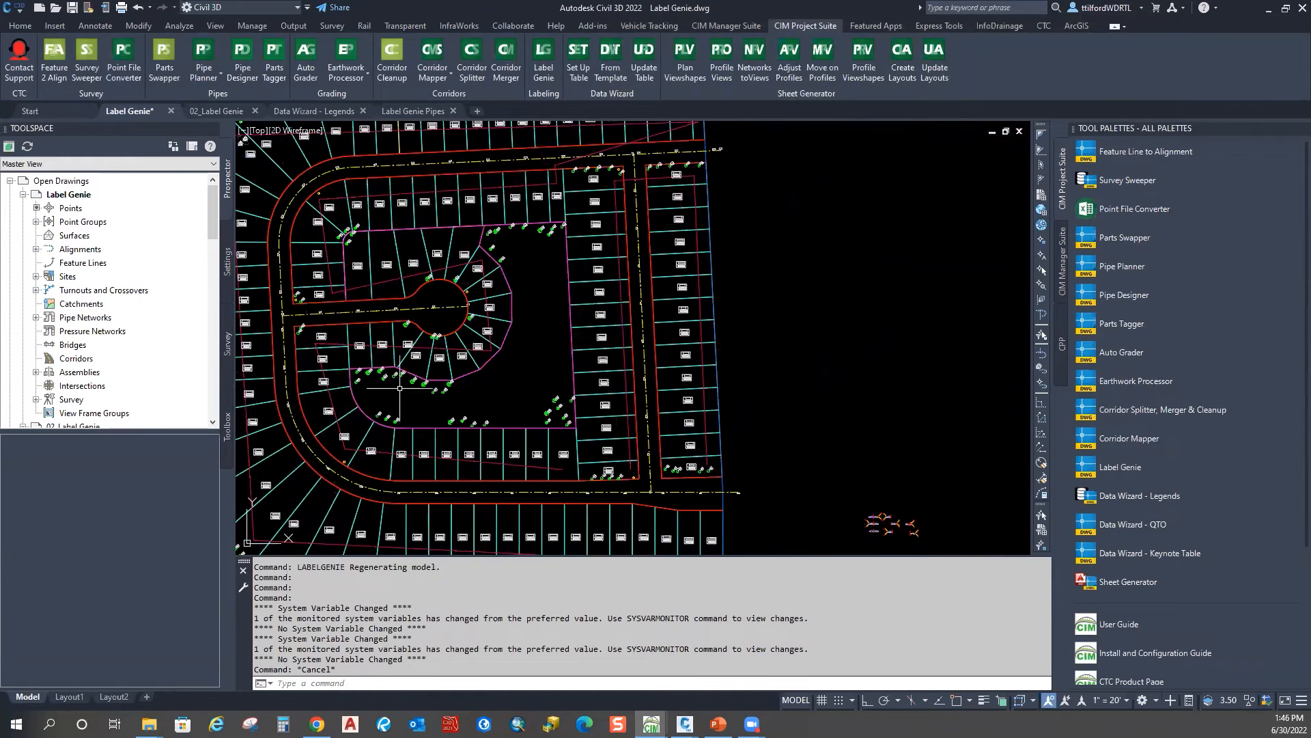
middle_drag(369, 403, 554, 365)
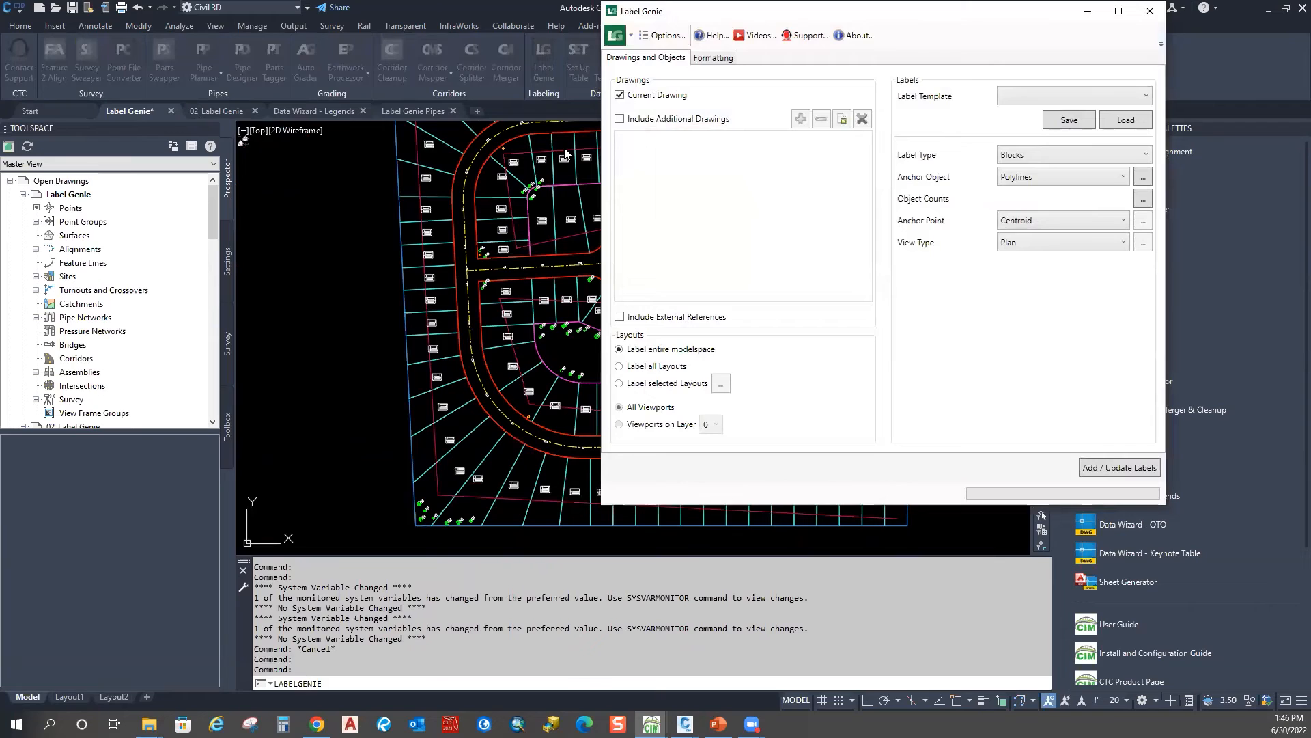
Step: Close Label Genie without choosing a label template
click(1146, 96)
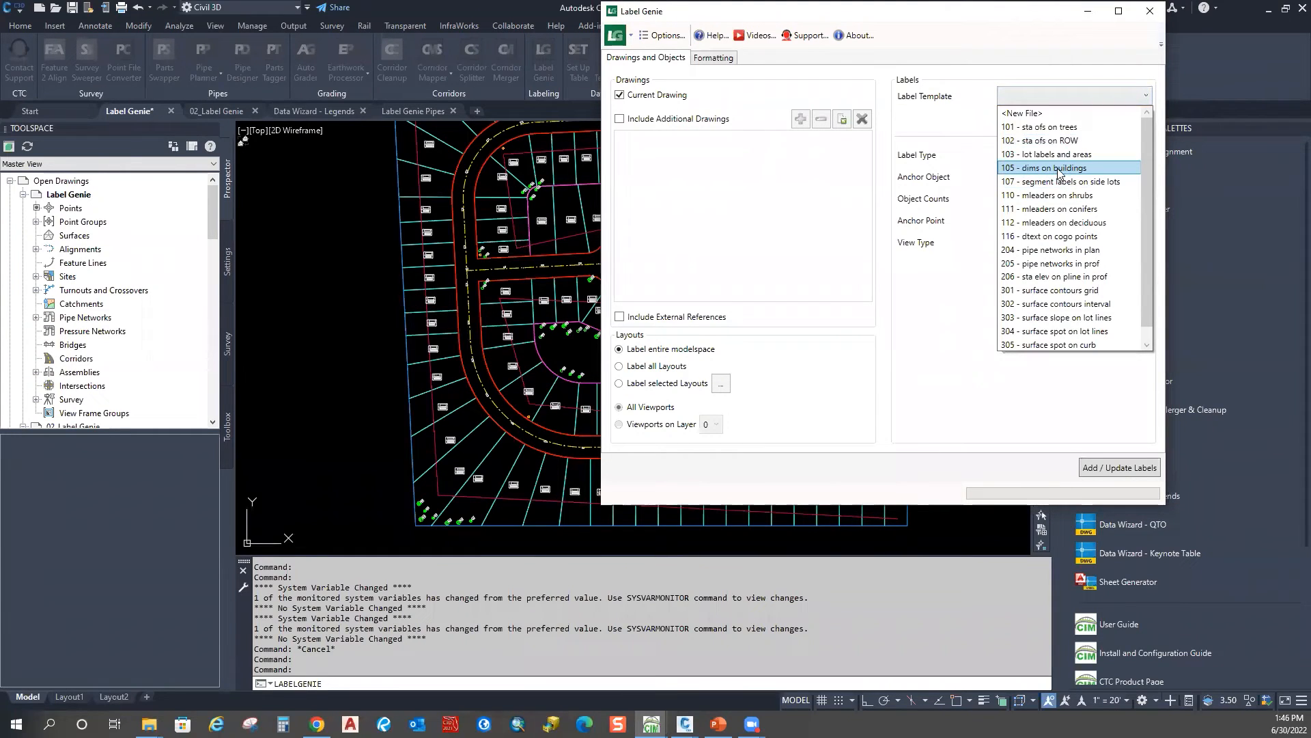
key(Escape)
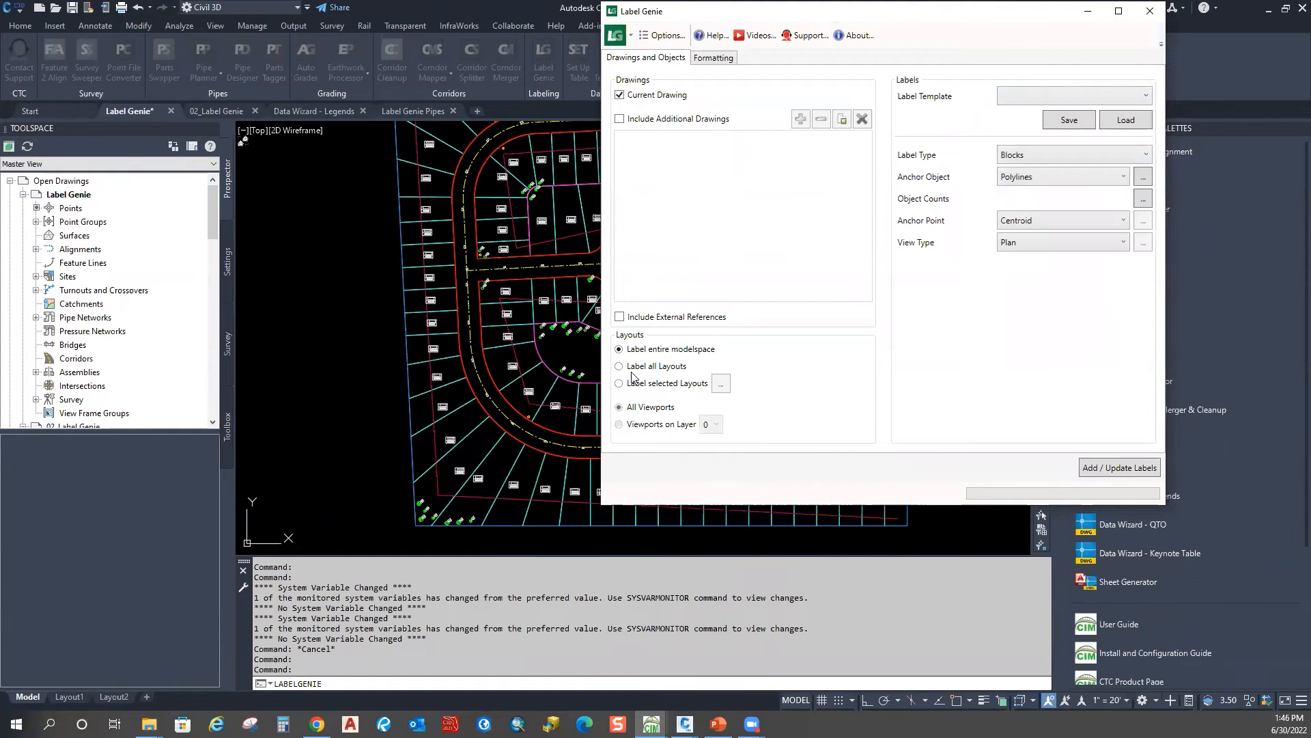
click(1150, 11)
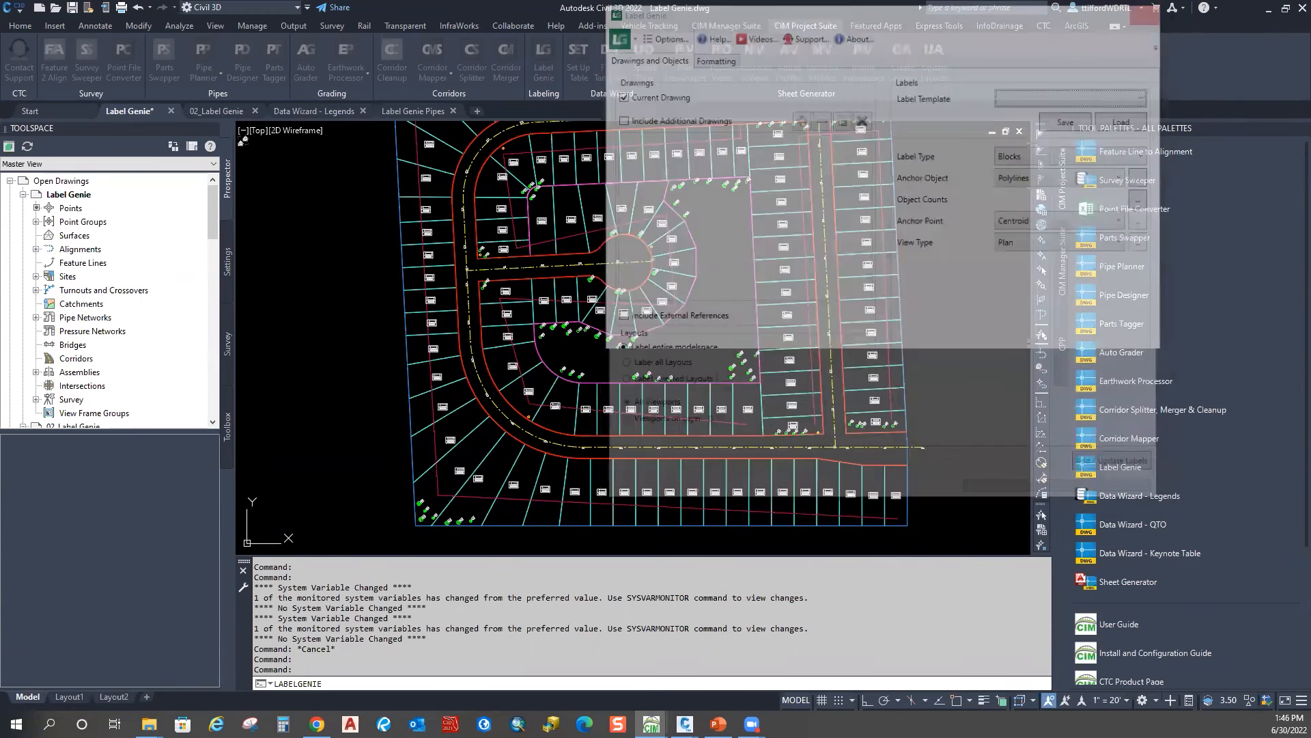
Step: Zoom to the east building, select its outline, then clear the selection
scroll(450, 343, down, 5)
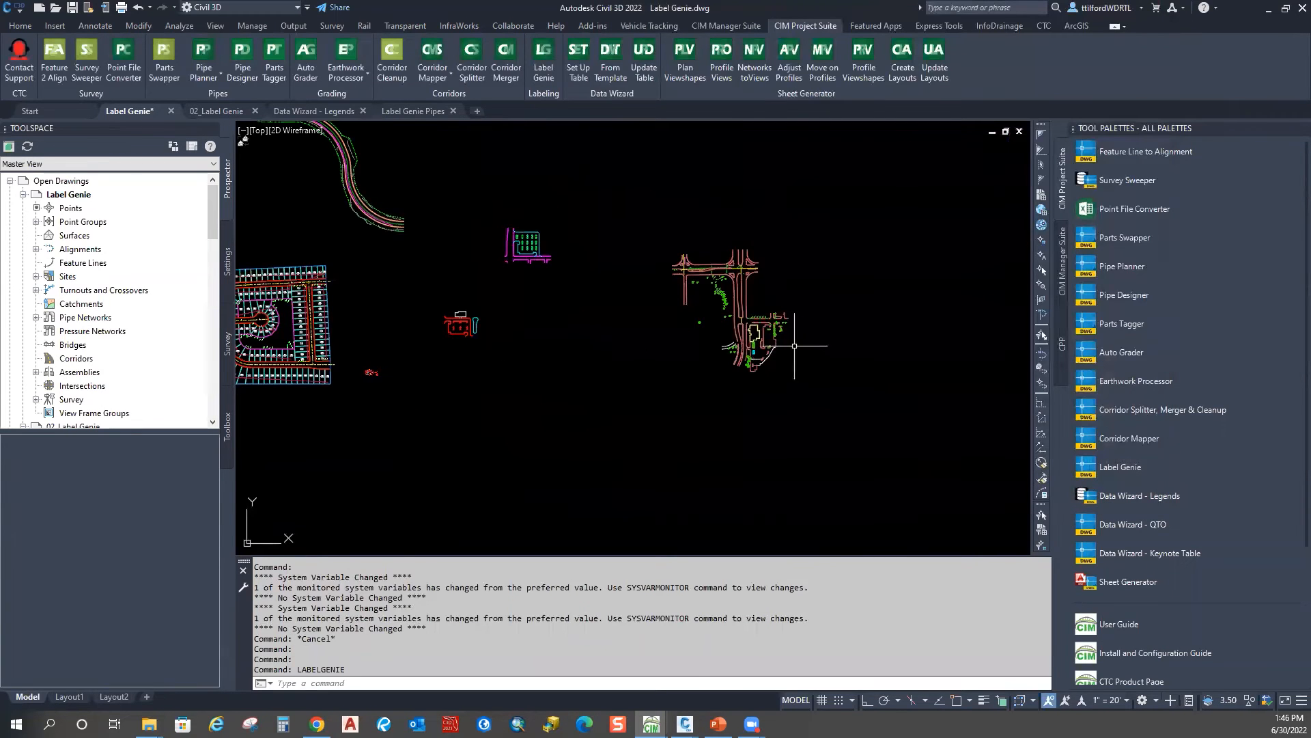
scroll(793, 348, up, 8)
middle_drag(598, 296, 721, 388)
key(Escape)
click(702, 301)
click(632, 338)
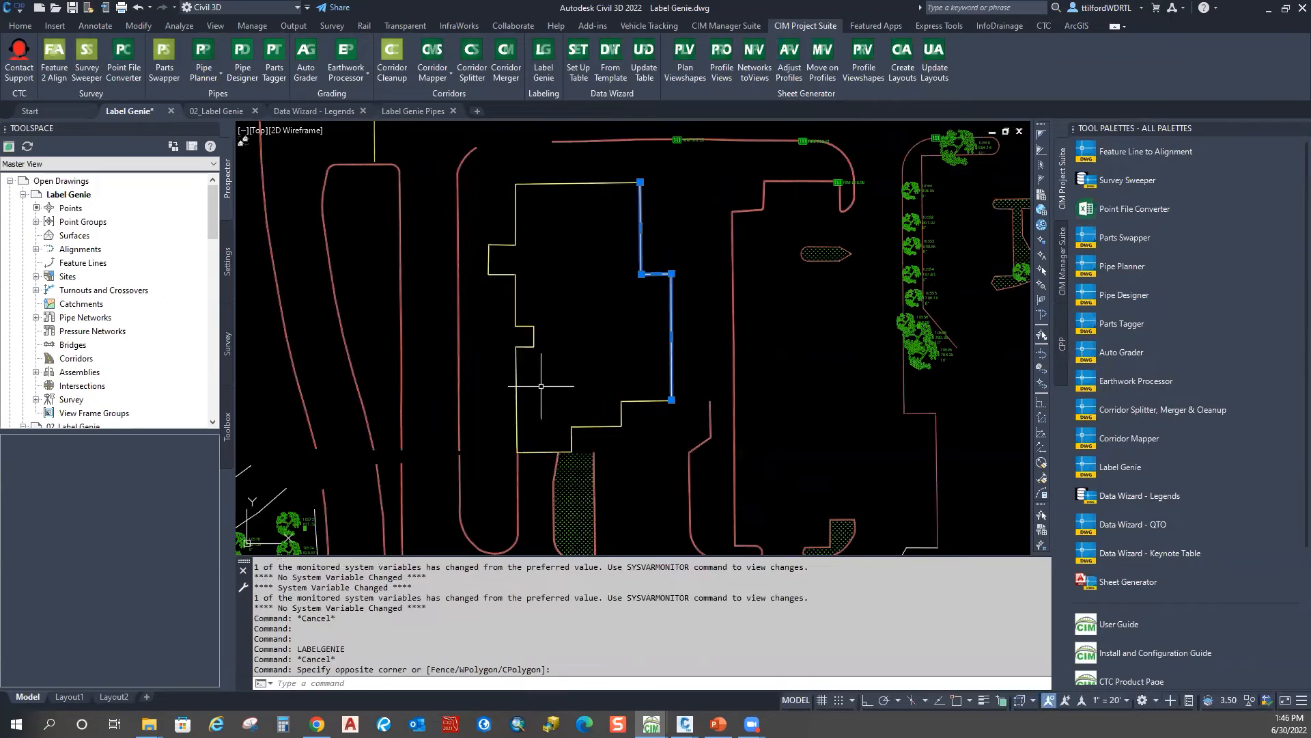
key(Escape)
middle_drag(543, 321, 578, 291)
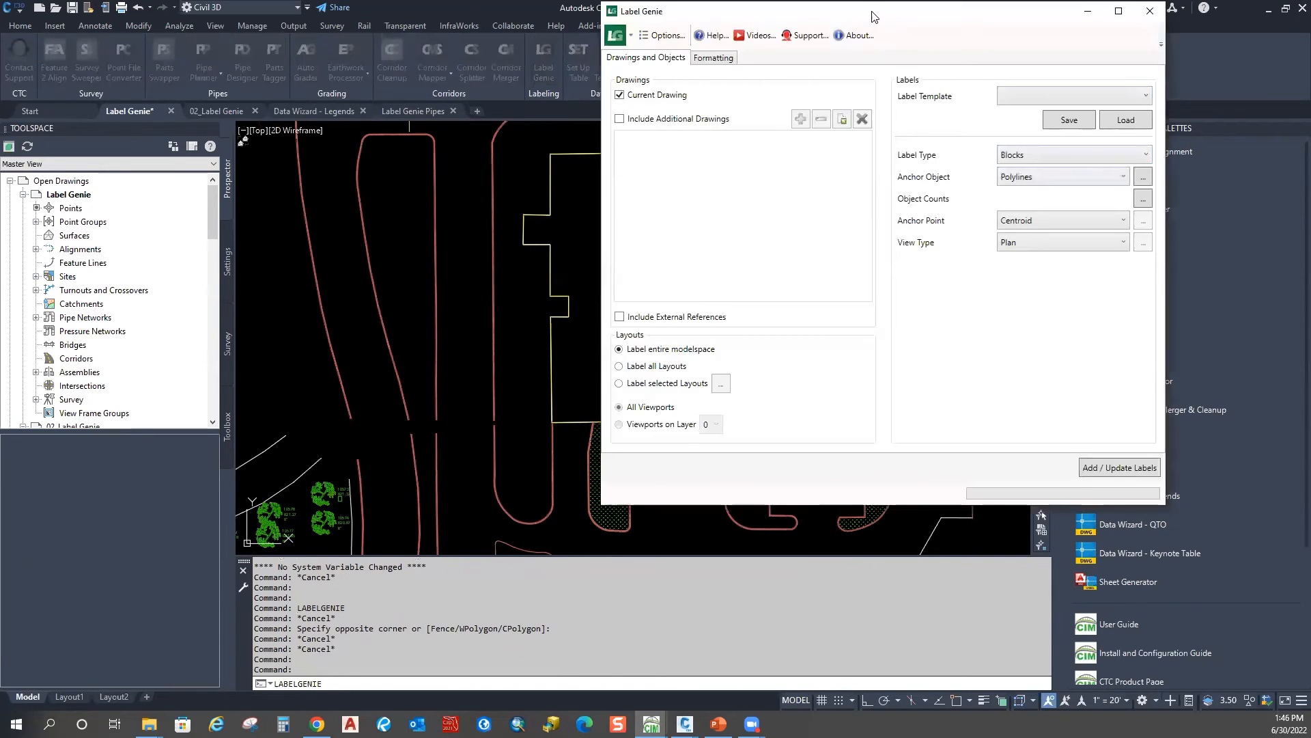
Step: Load the 105 - dims on buildings template and set its anchor layer filter to V-LINE-BLDG
click(1147, 95)
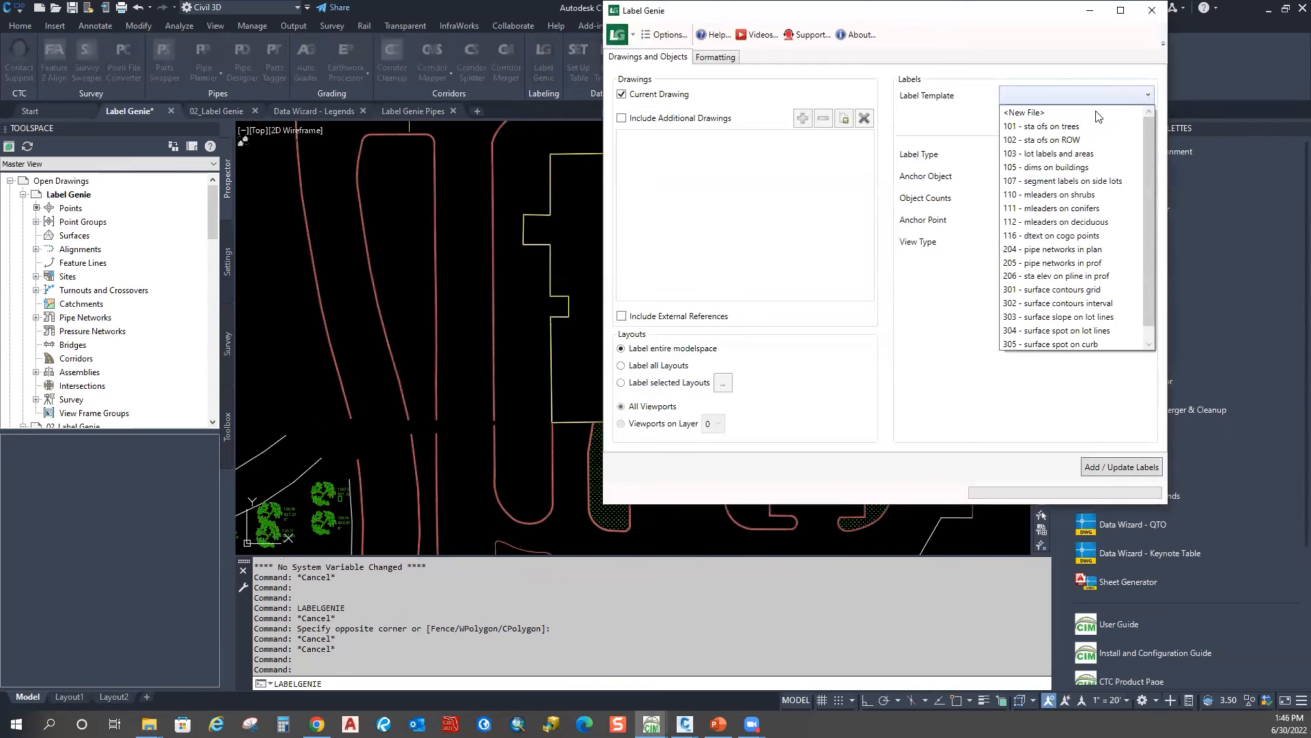
click(1043, 167)
click(914, 284)
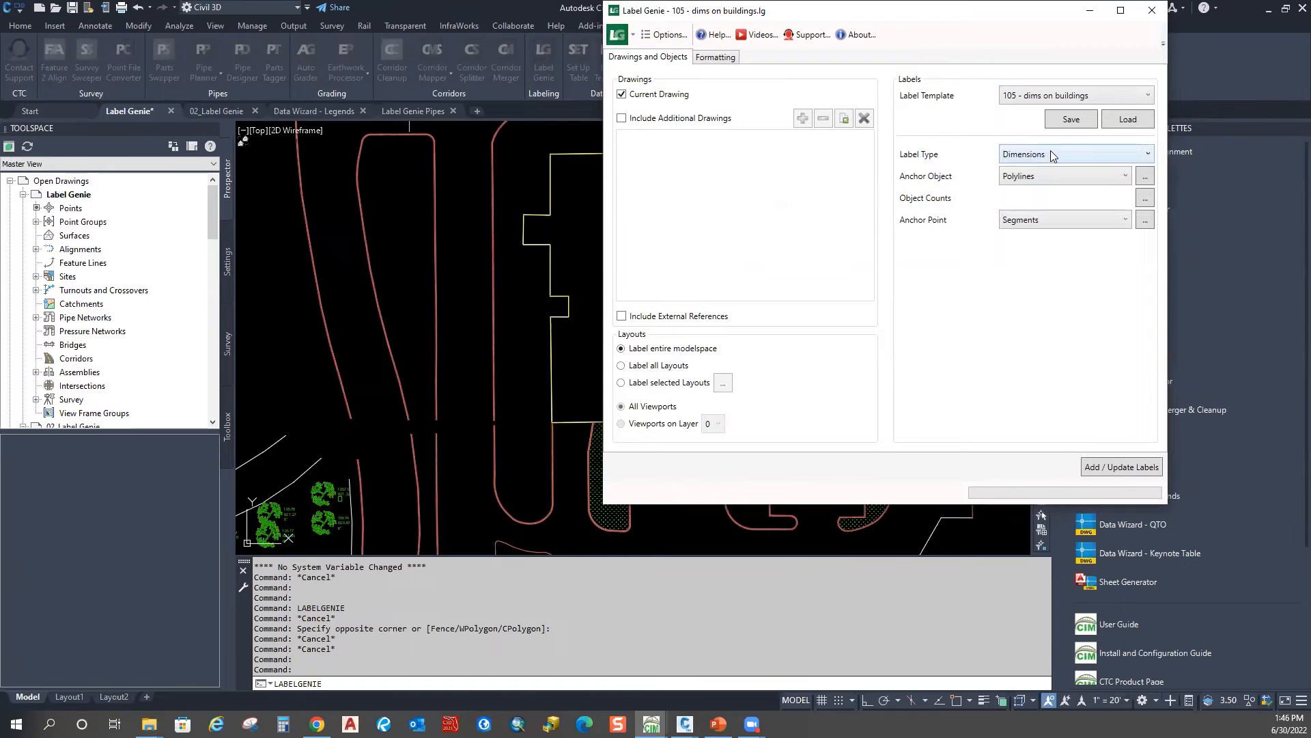
click(1145, 176)
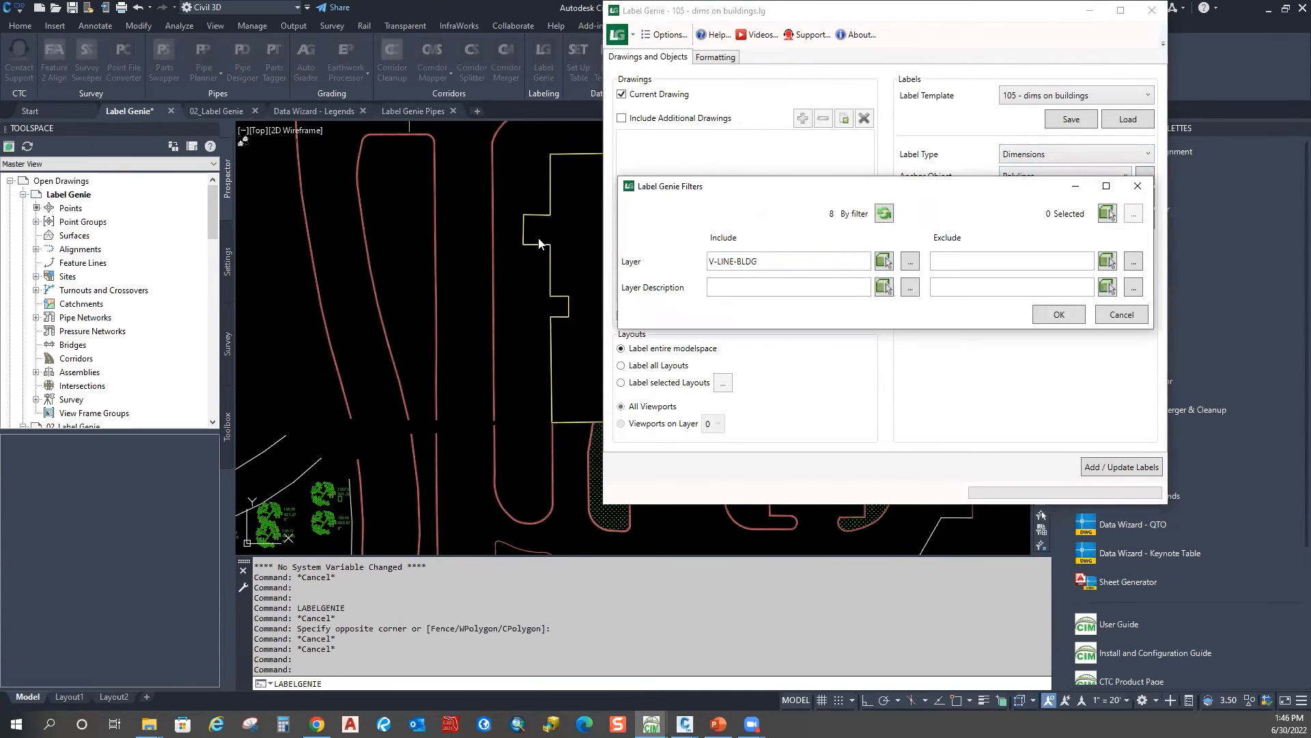
click(884, 261)
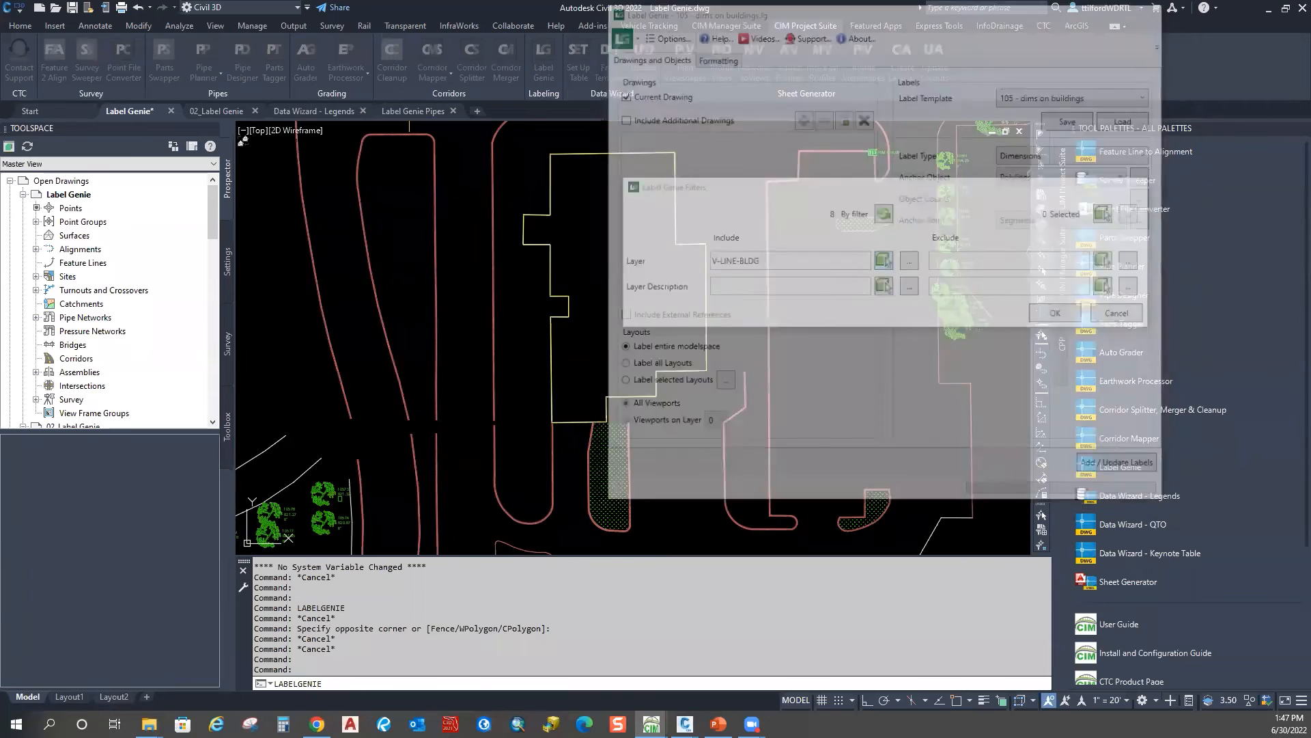
click(549, 267)
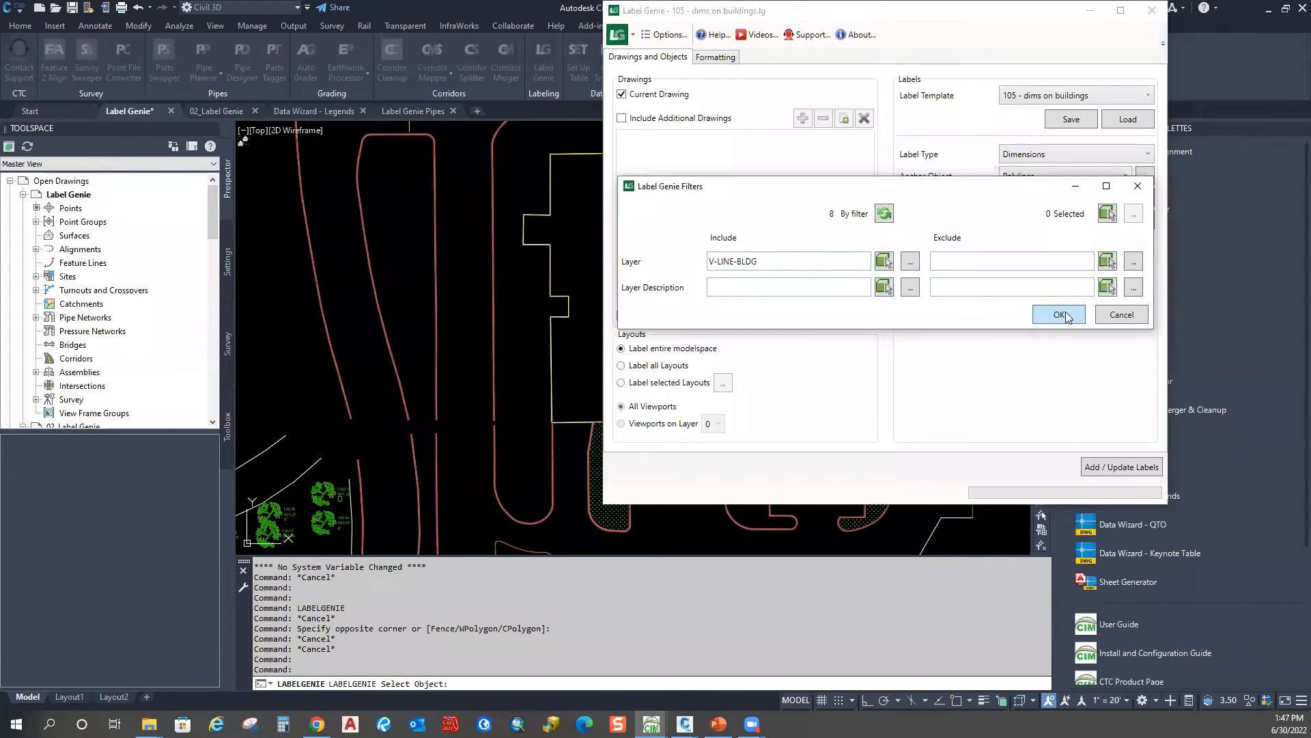
click(1059, 315)
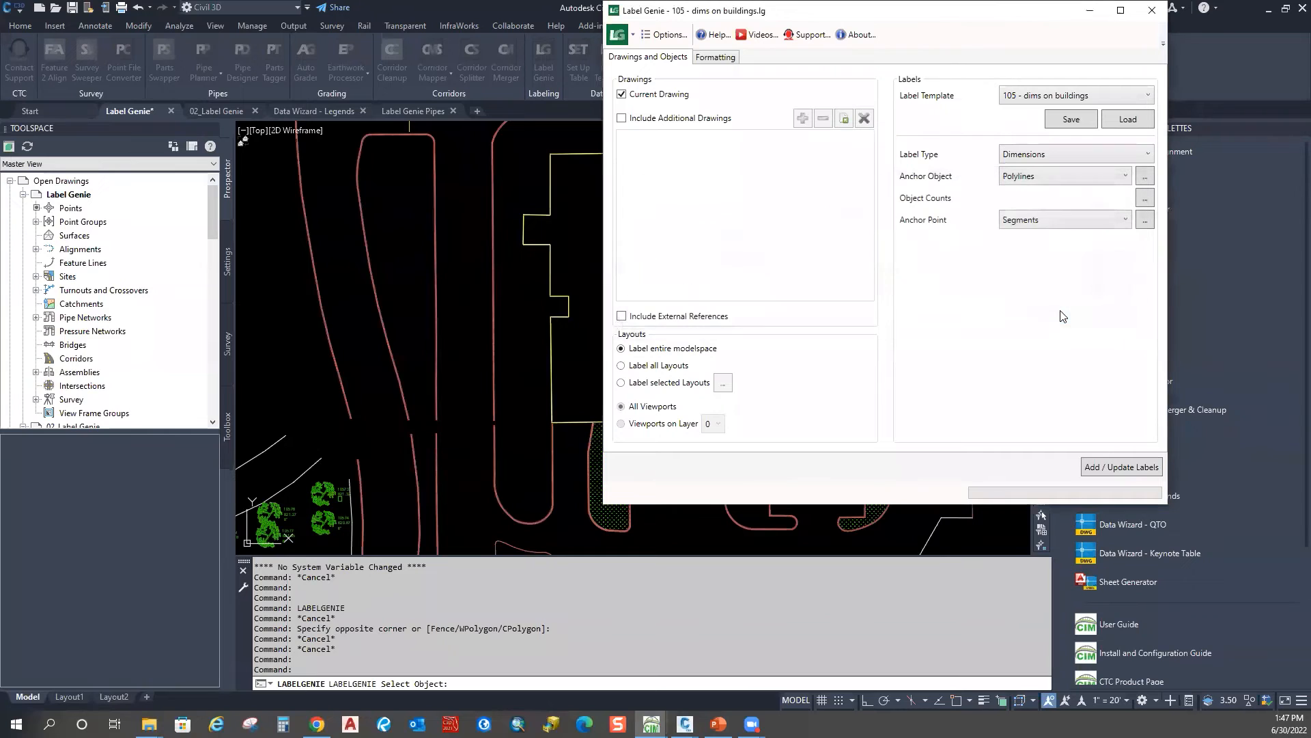
Step: Review the segment types and label formatting, then count the polylines to be labelled
click(1145, 220)
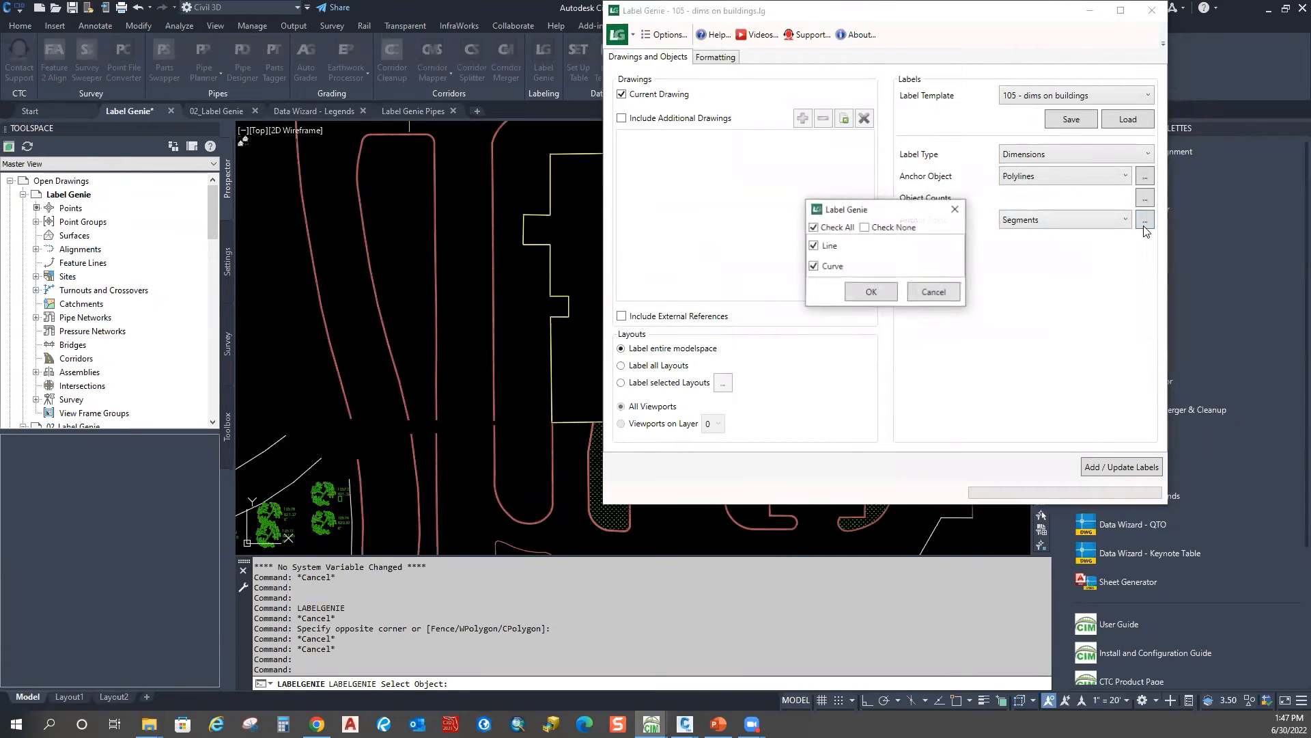
click(954, 210)
click(715, 57)
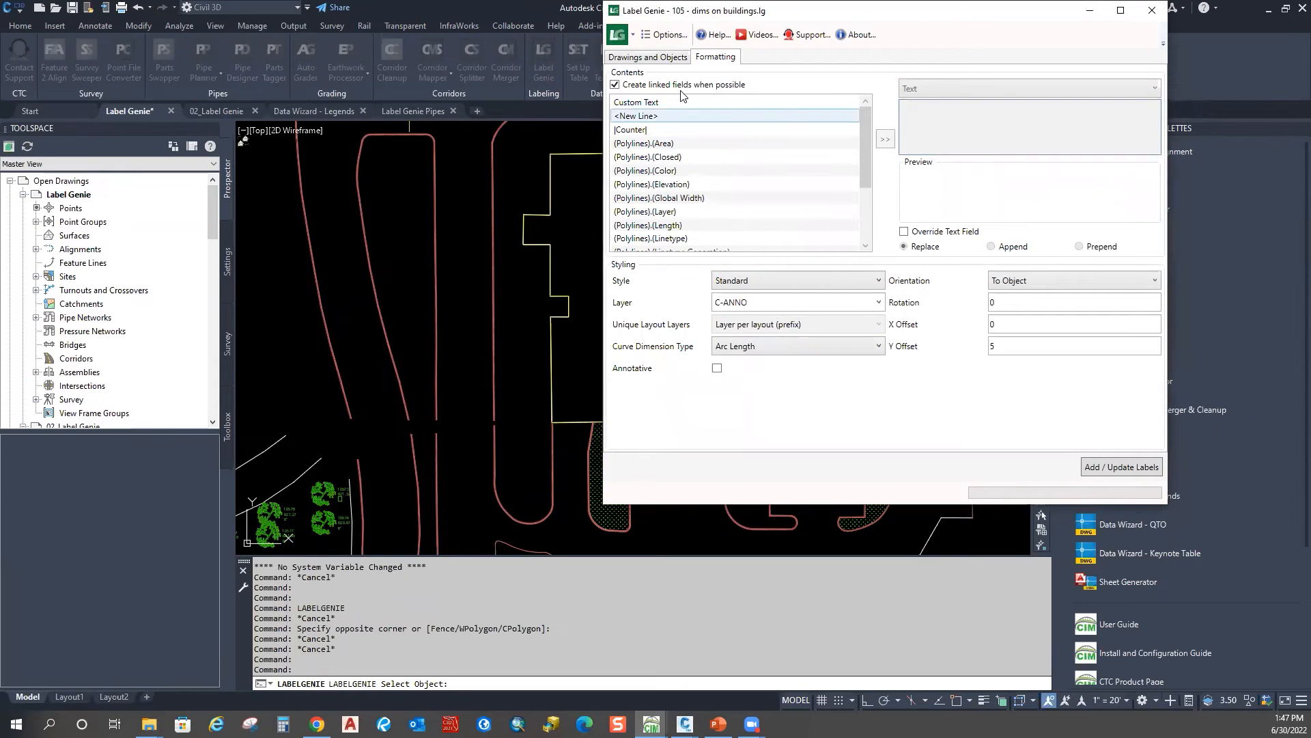
click(644, 58)
click(1146, 201)
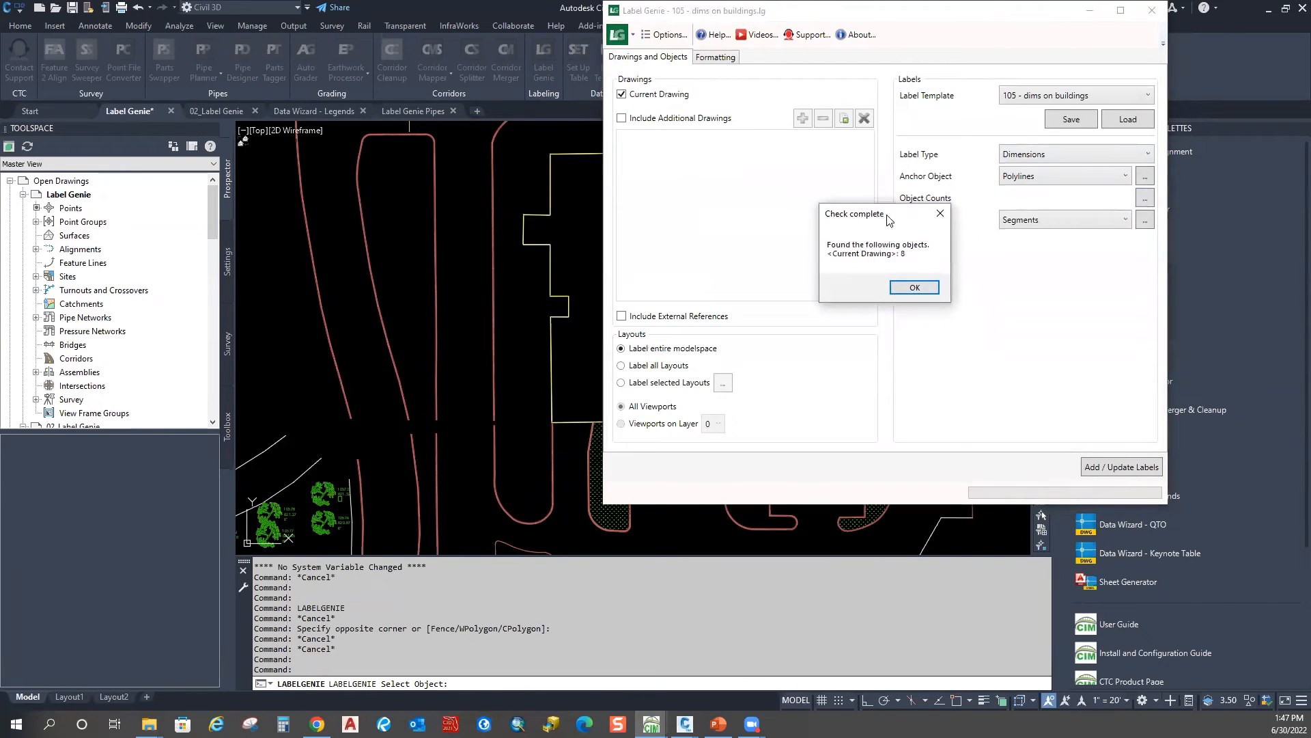
click(915, 291)
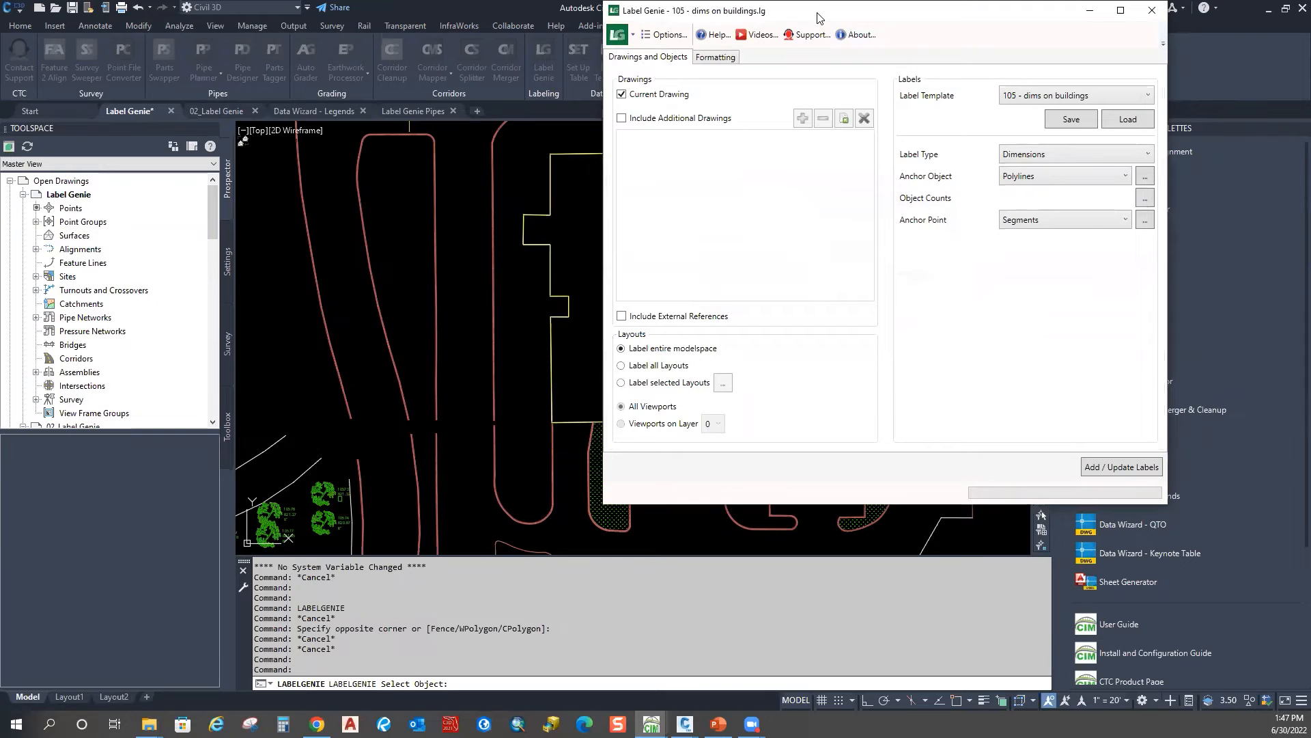
Step: Add the 18 dimension labels to the building outline and close the status message
drag(819, 18, 973, 28)
click(1266, 474)
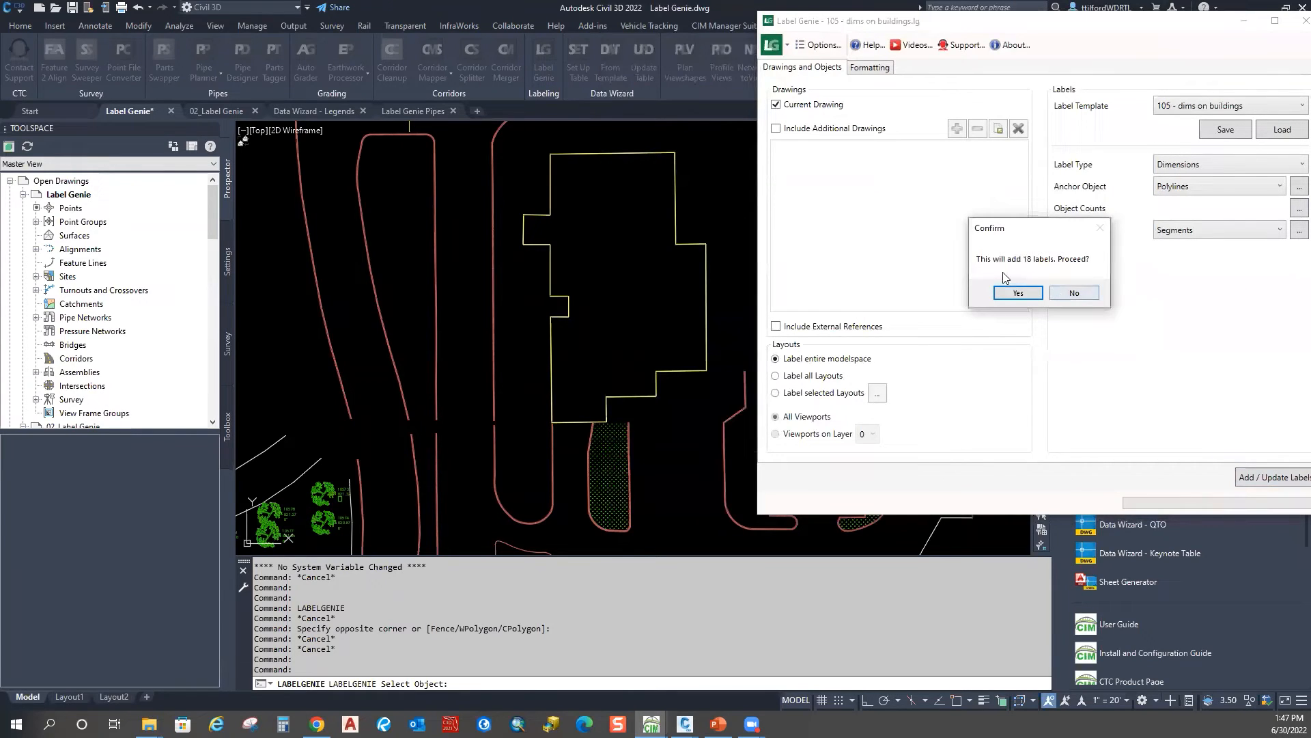
click(1017, 291)
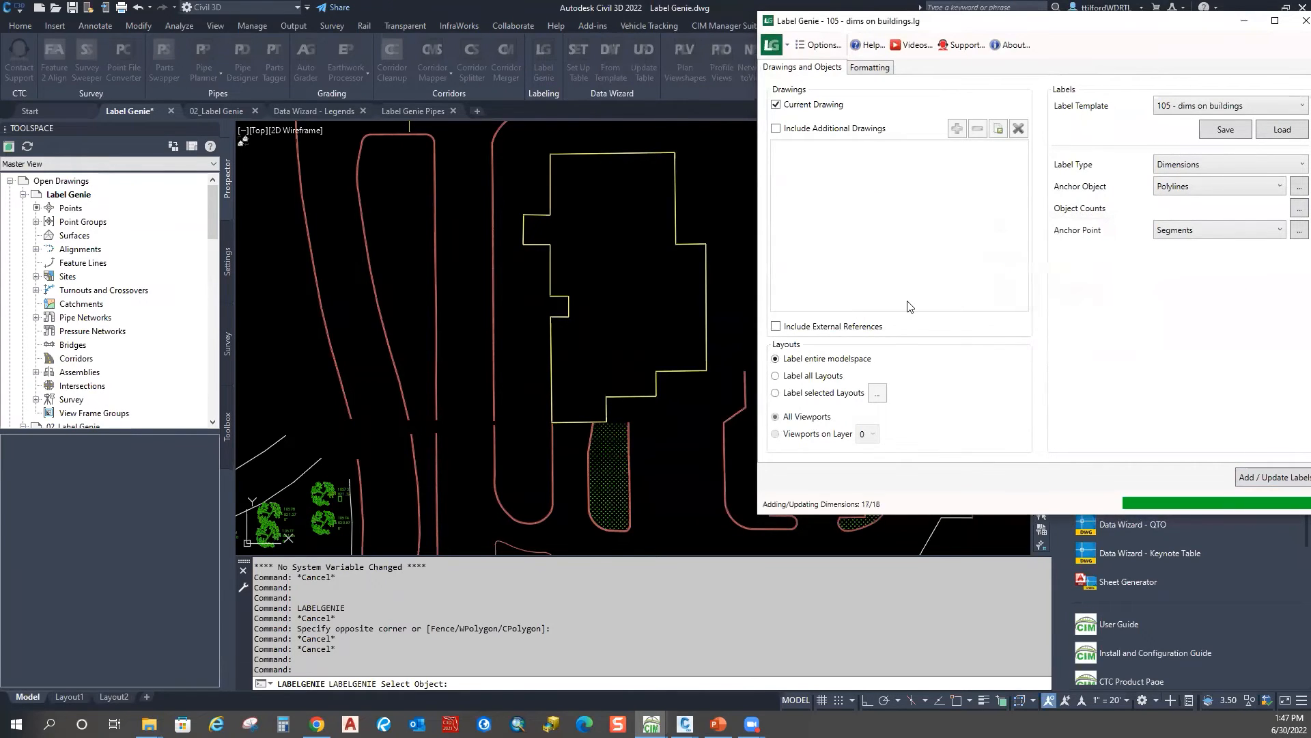
click(1139, 348)
scroll(559, 259, up, 10)
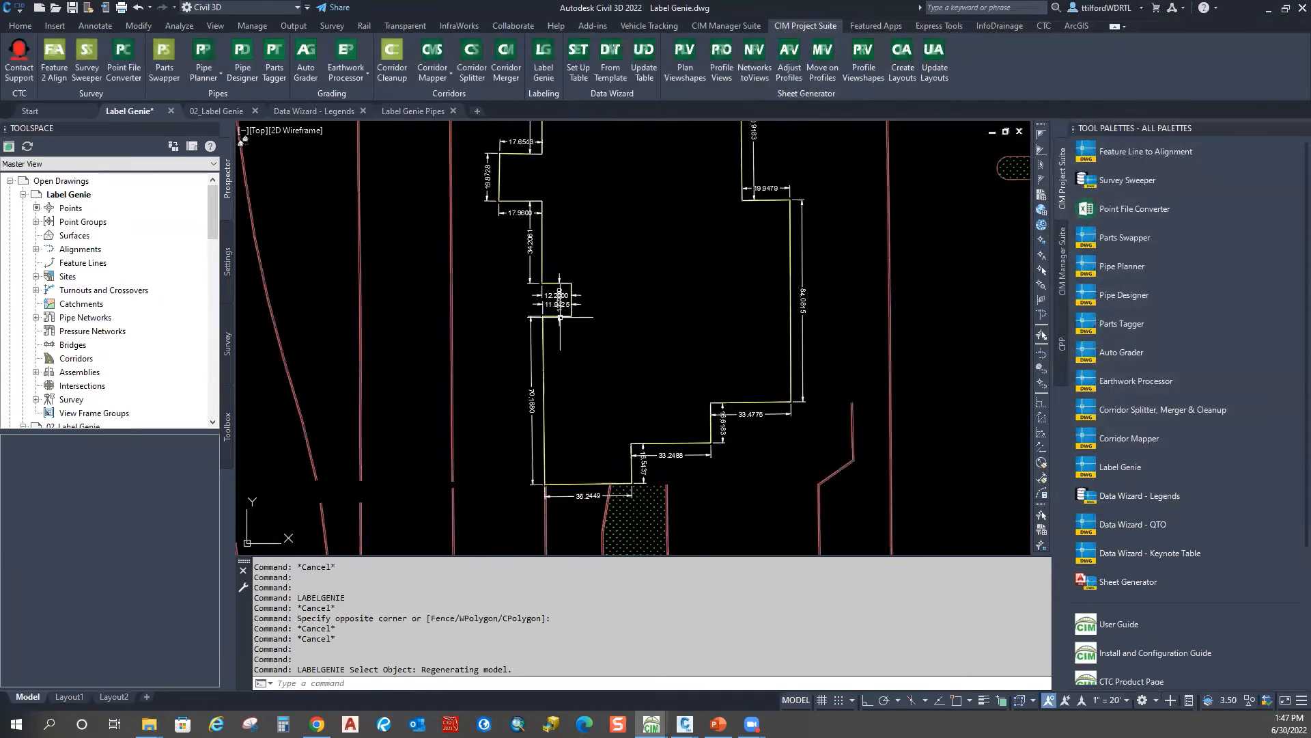
Step: Inspect the new building dimensions (82.6416, 40.4800, 60.9183) and reopen Label Genie
scroll(558, 259, down, 5)
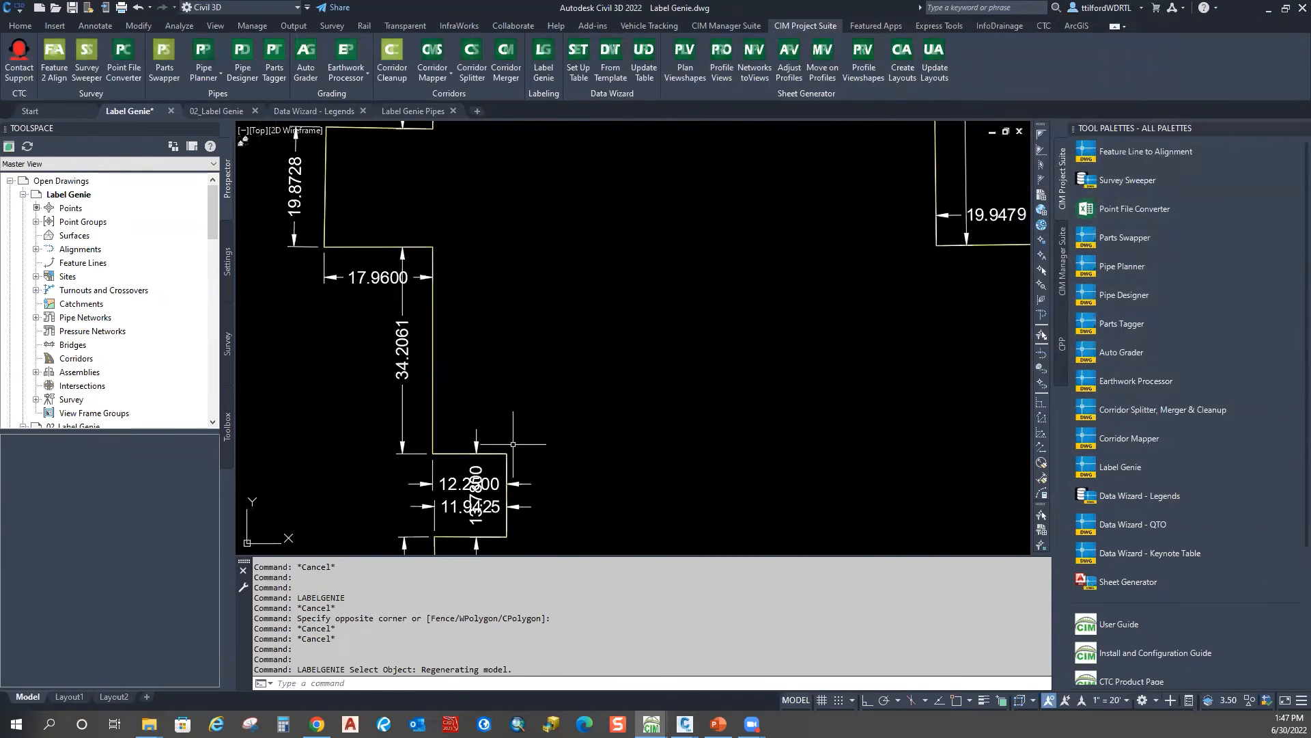
scroll(357, 312, down, 2)
scroll(358, 312, up, 2)
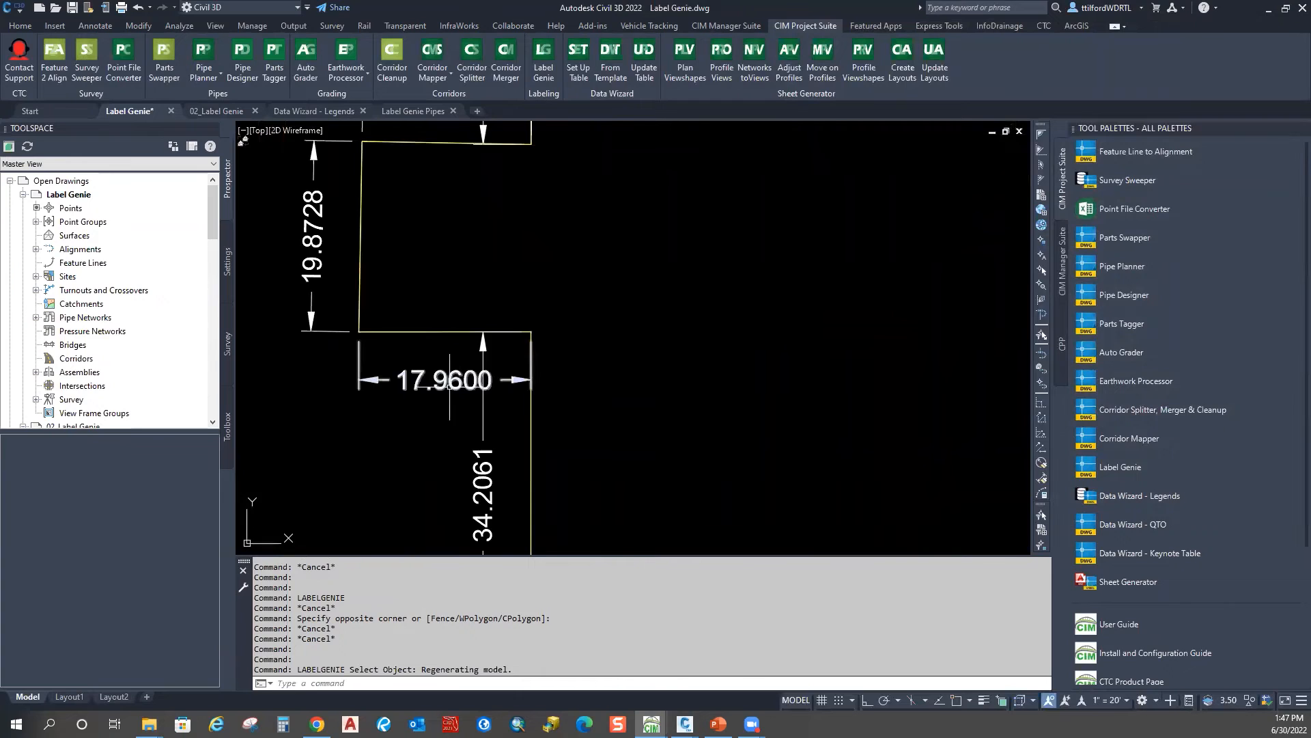
scroll(480, 369, down, 1)
scroll(480, 370, up, 2)
middle_drag(658, 216, 483, 378)
middle_drag(837, 433, 735, 146)
scroll(736, 147, down, 2)
mouse_move(833, 523)
middle_down()
mouse_move(778, 417)
mouse_move(732, 231)
middle_up()
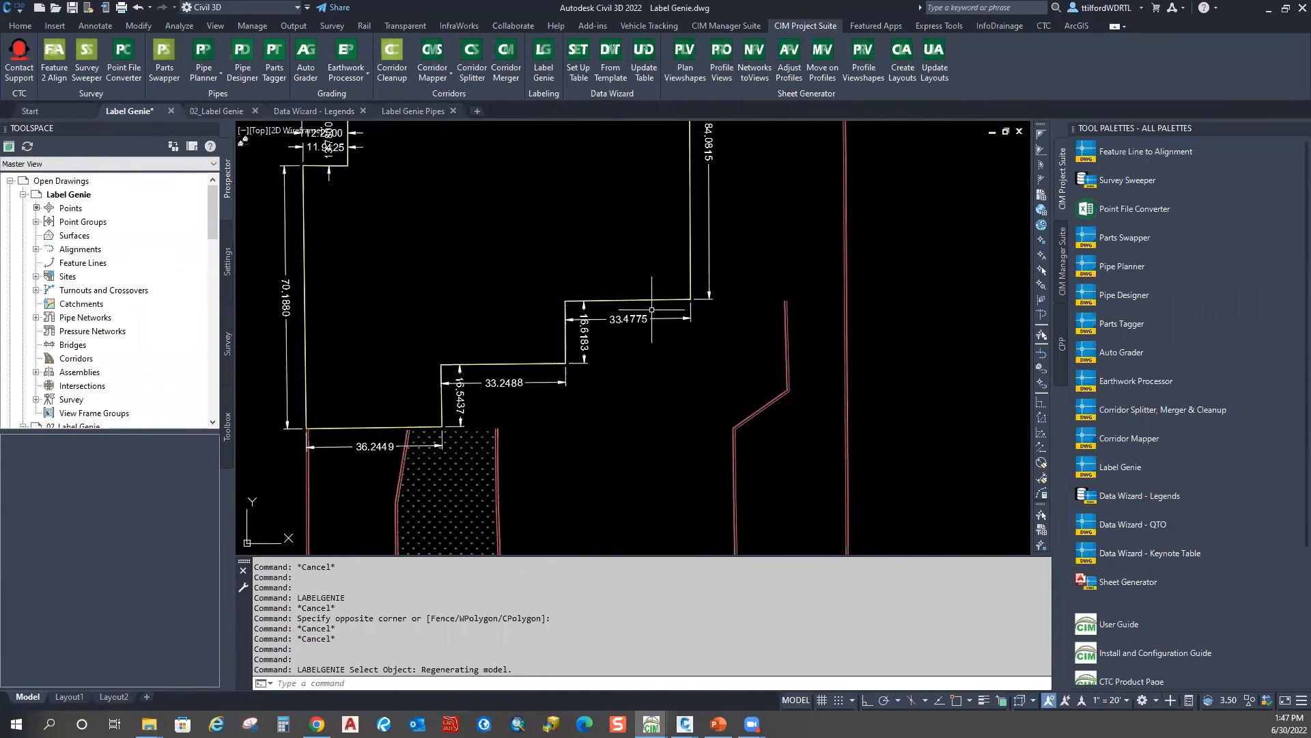
scroll(652, 309, down, 5)
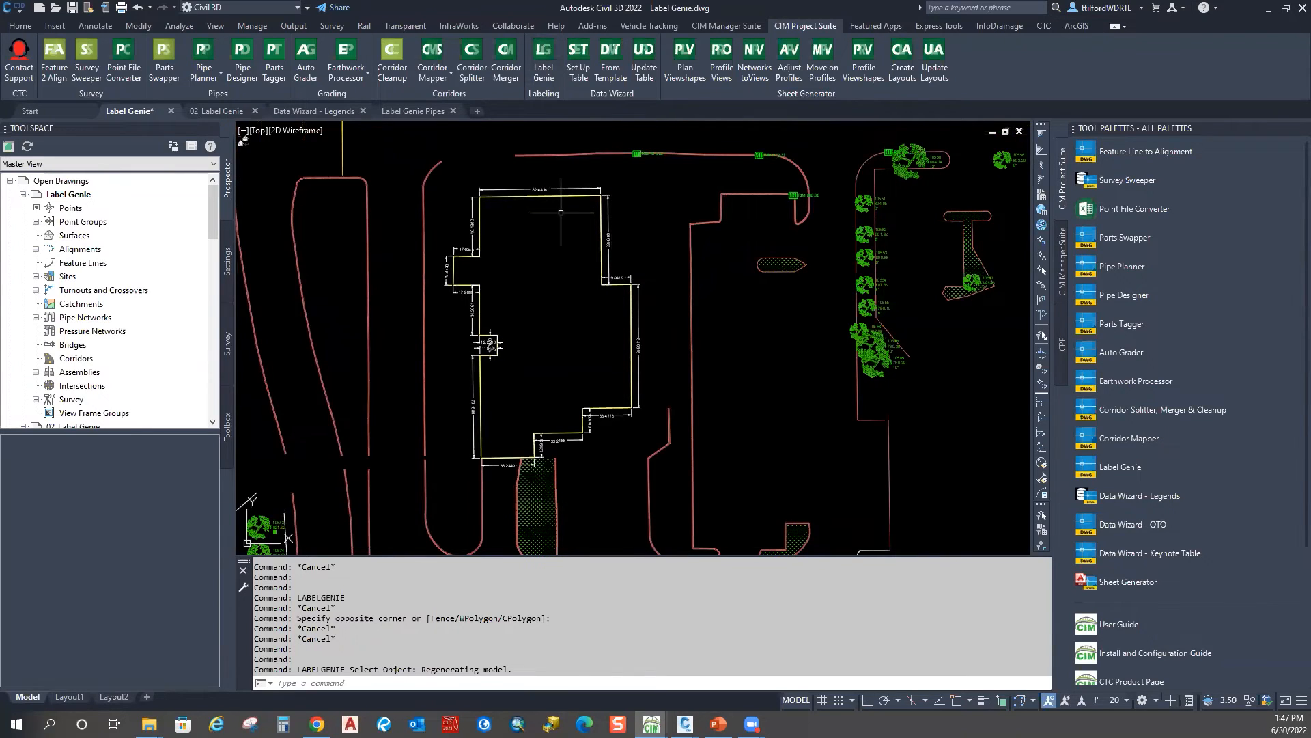
middle_drag(741, 147, 725, 224)
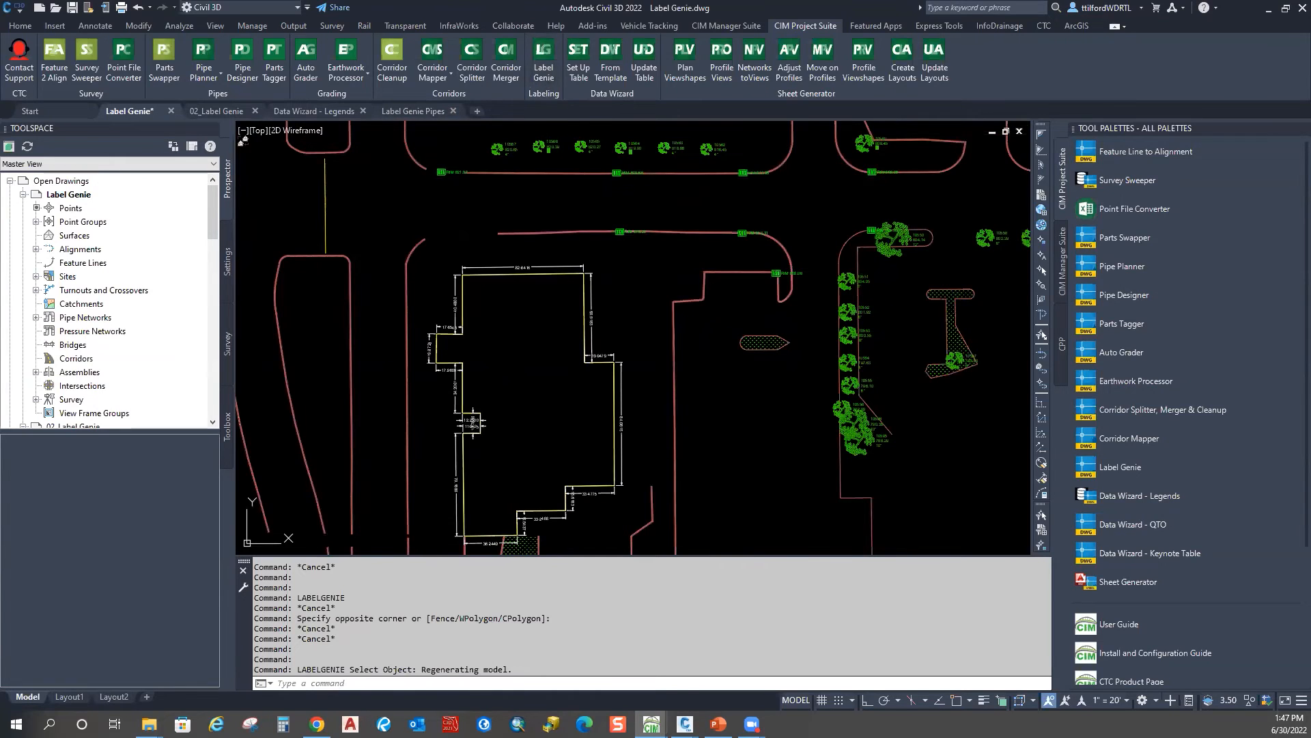
click(543, 61)
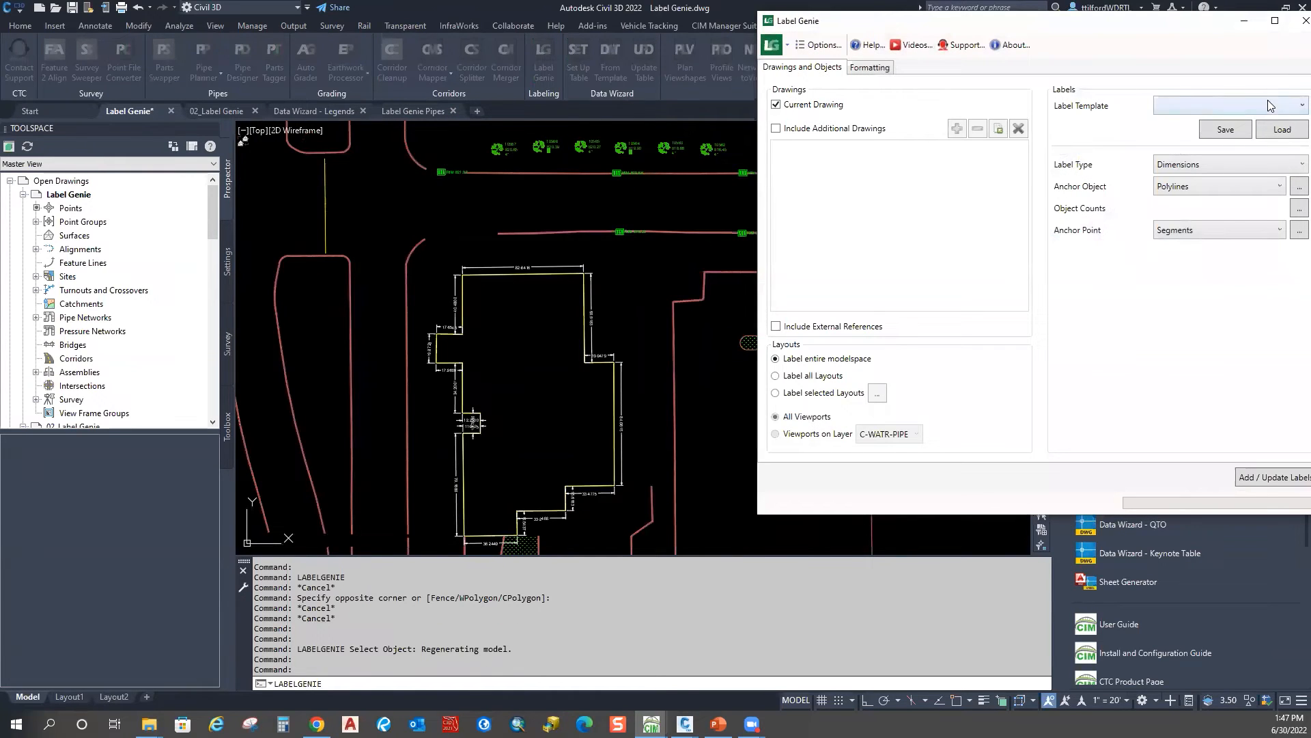
Step: Close Label Genie without choosing a label template
click(1268, 105)
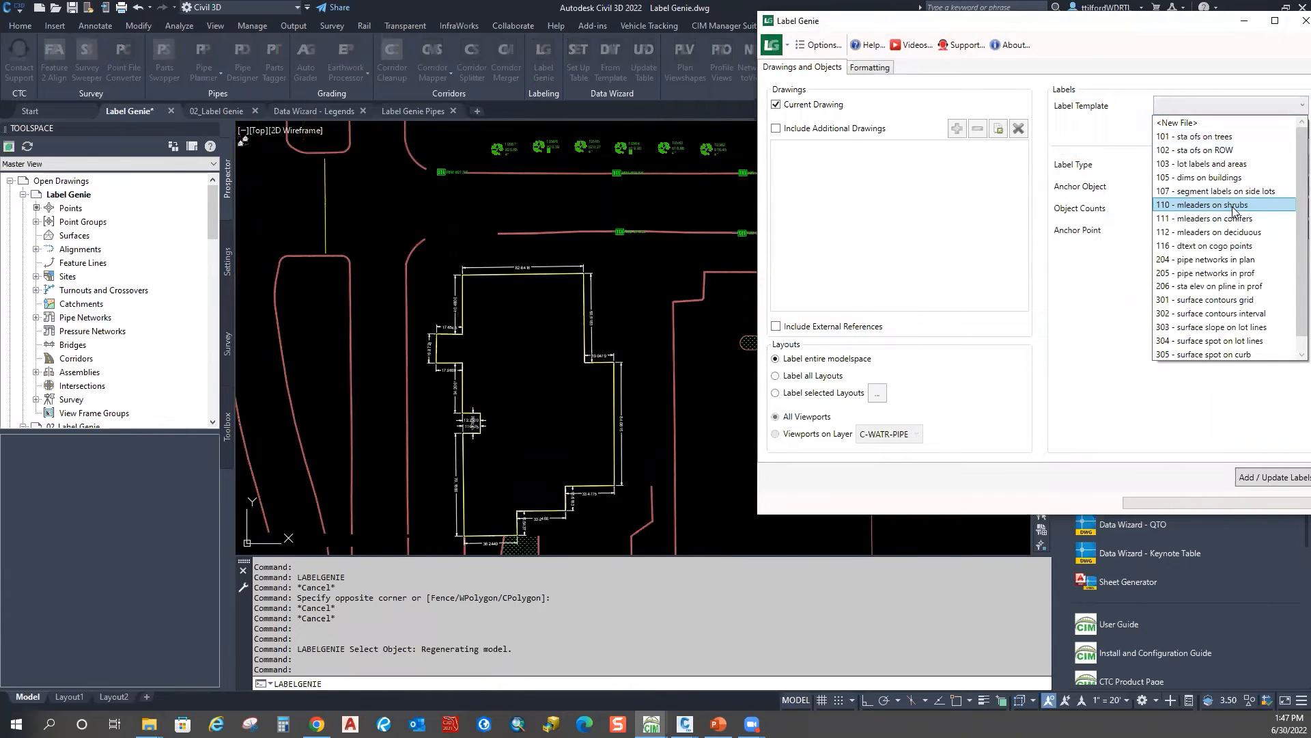
key(Escape)
click(1301, 22)
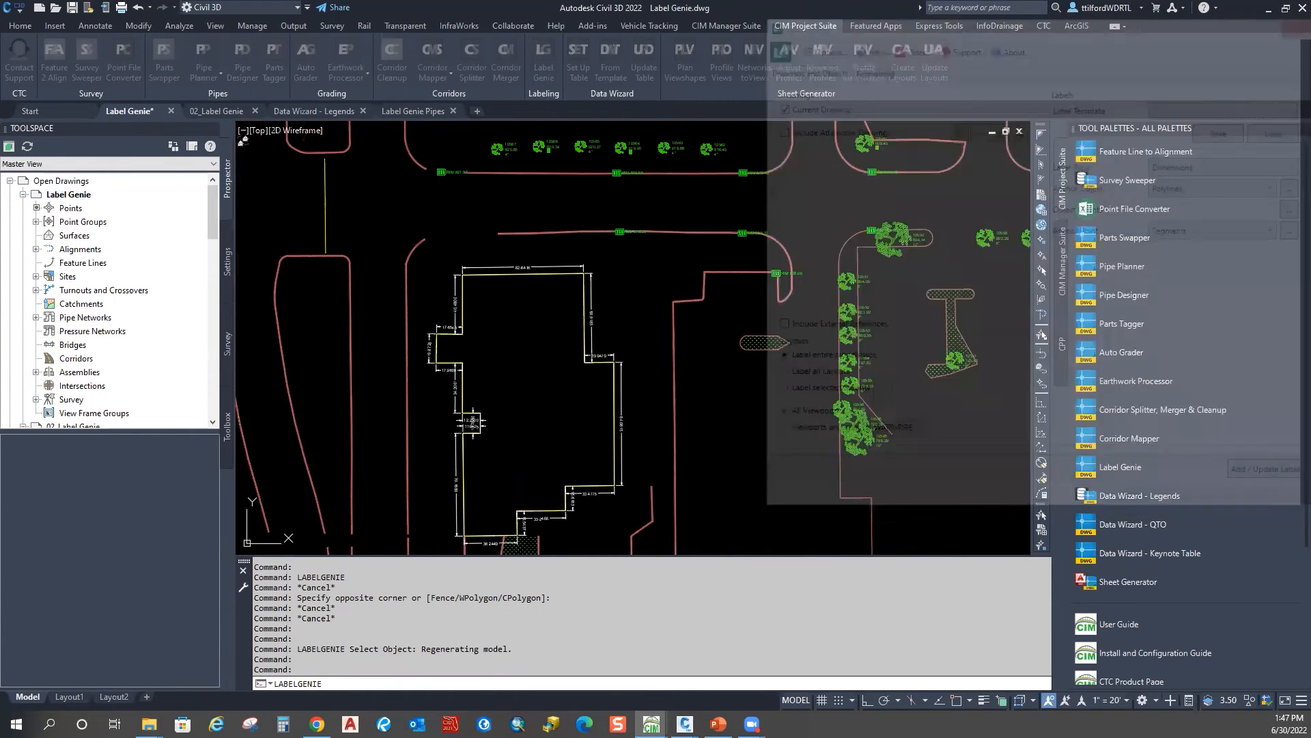
Step: Inspect the properties of the tree at station 18+95, then clear the selection
scroll(545, 320, down, 8)
scroll(544, 321, up, 10)
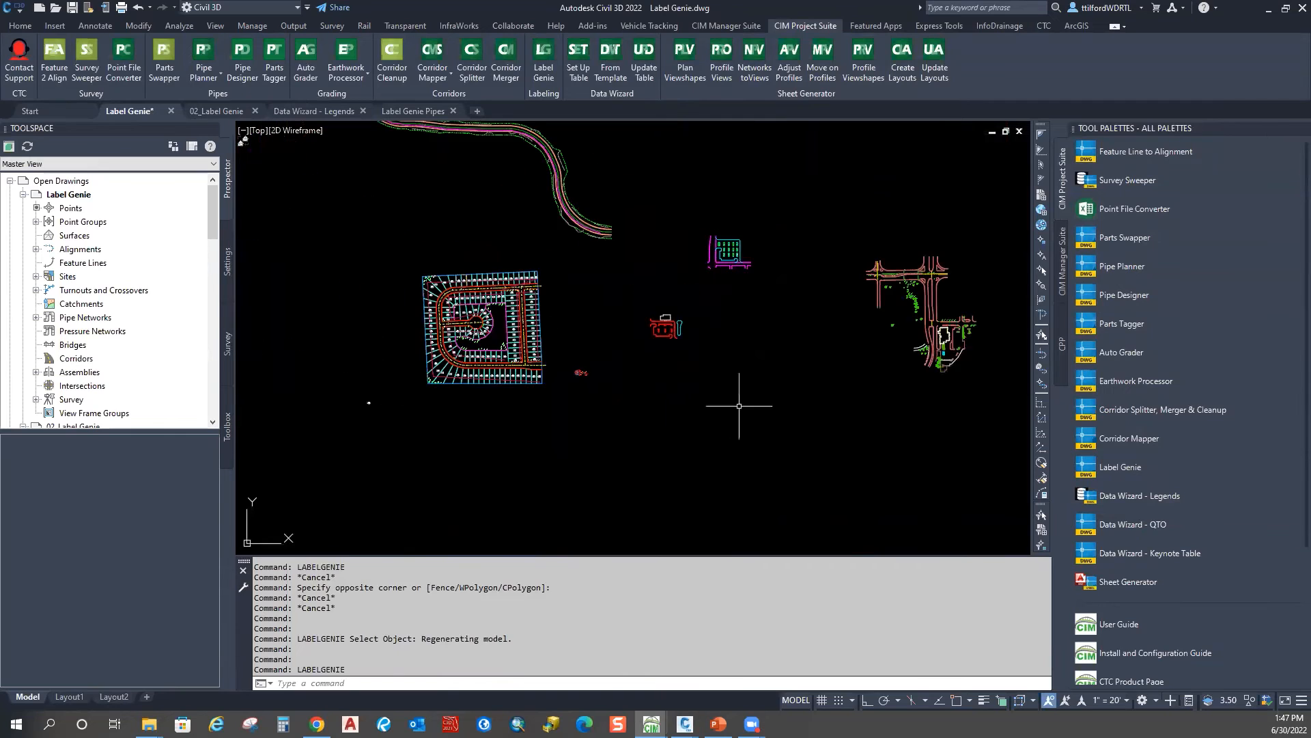
scroll(325, 256, up, 3)
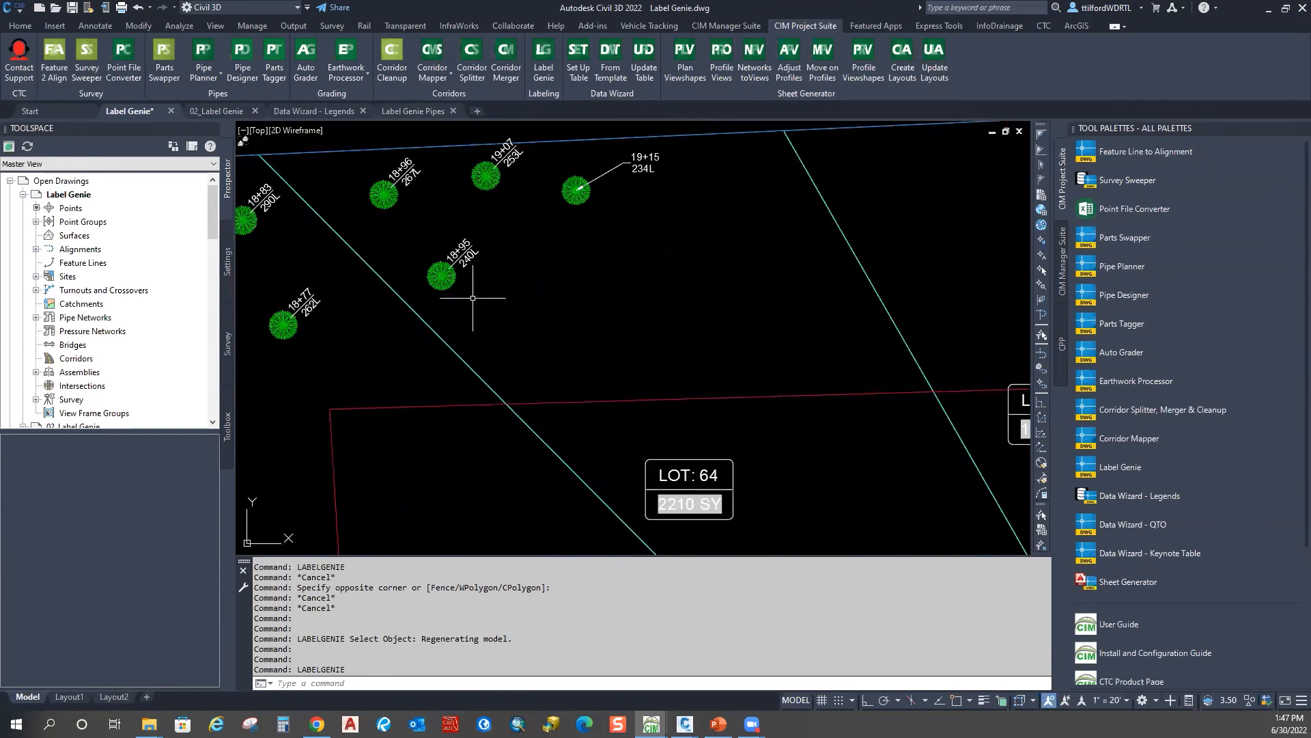
click(441, 275)
key(ctrl+1)
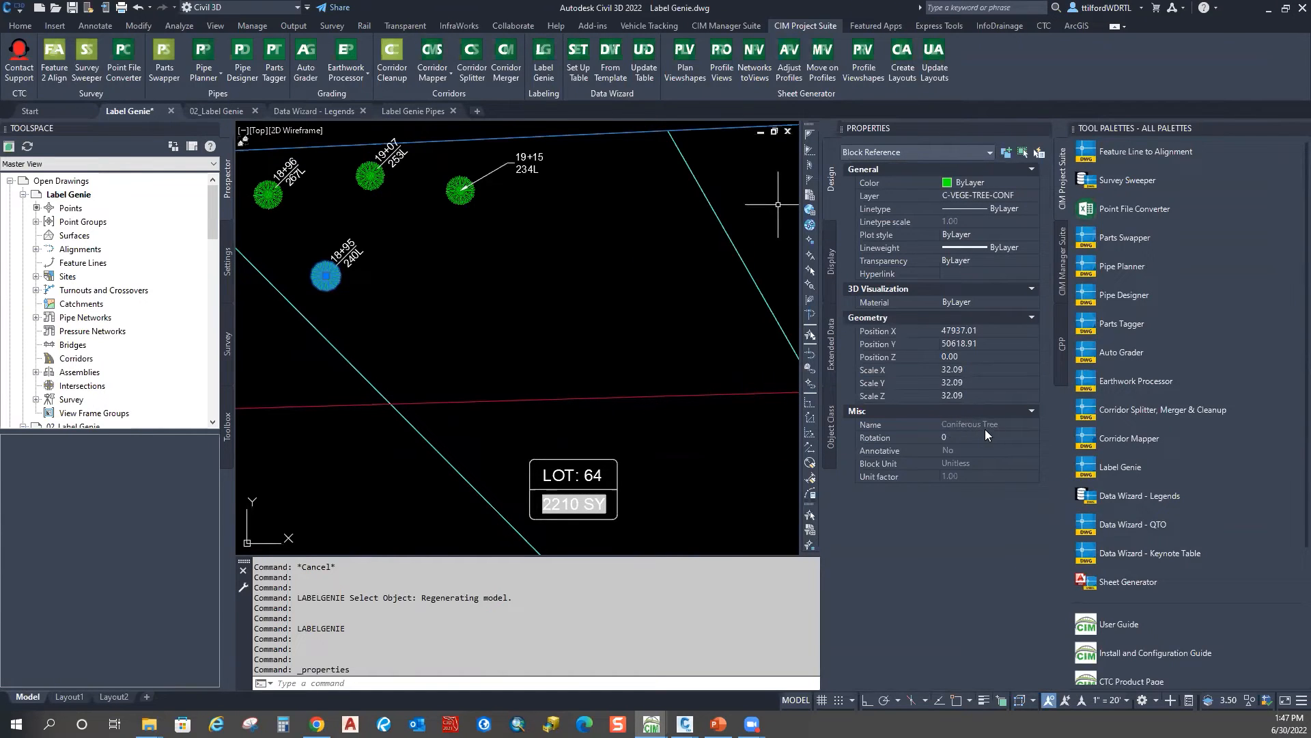
scroll(590, 372, down, 6)
scroll(420, 252, up, 10)
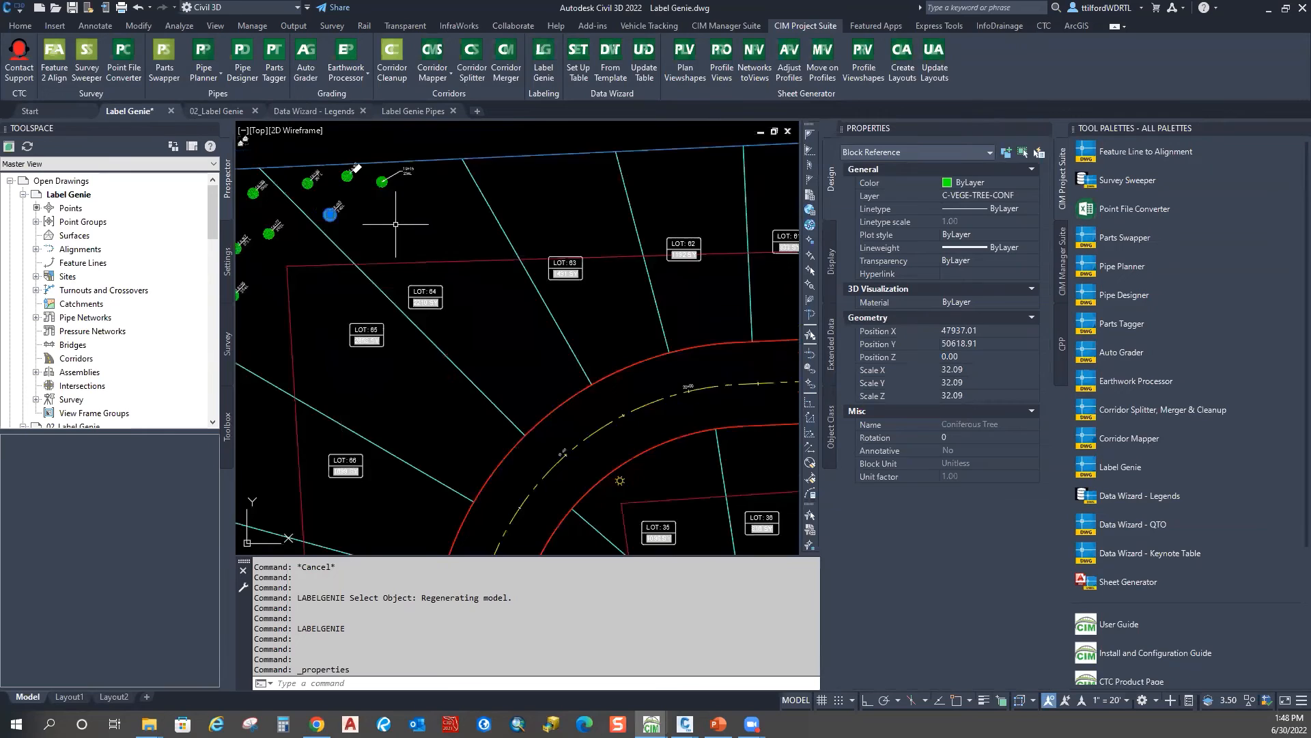
key(Escape)
key(Escape)
Step: Select all 85 tree station/offset labels with Select Similar and delete them
click(380, 236)
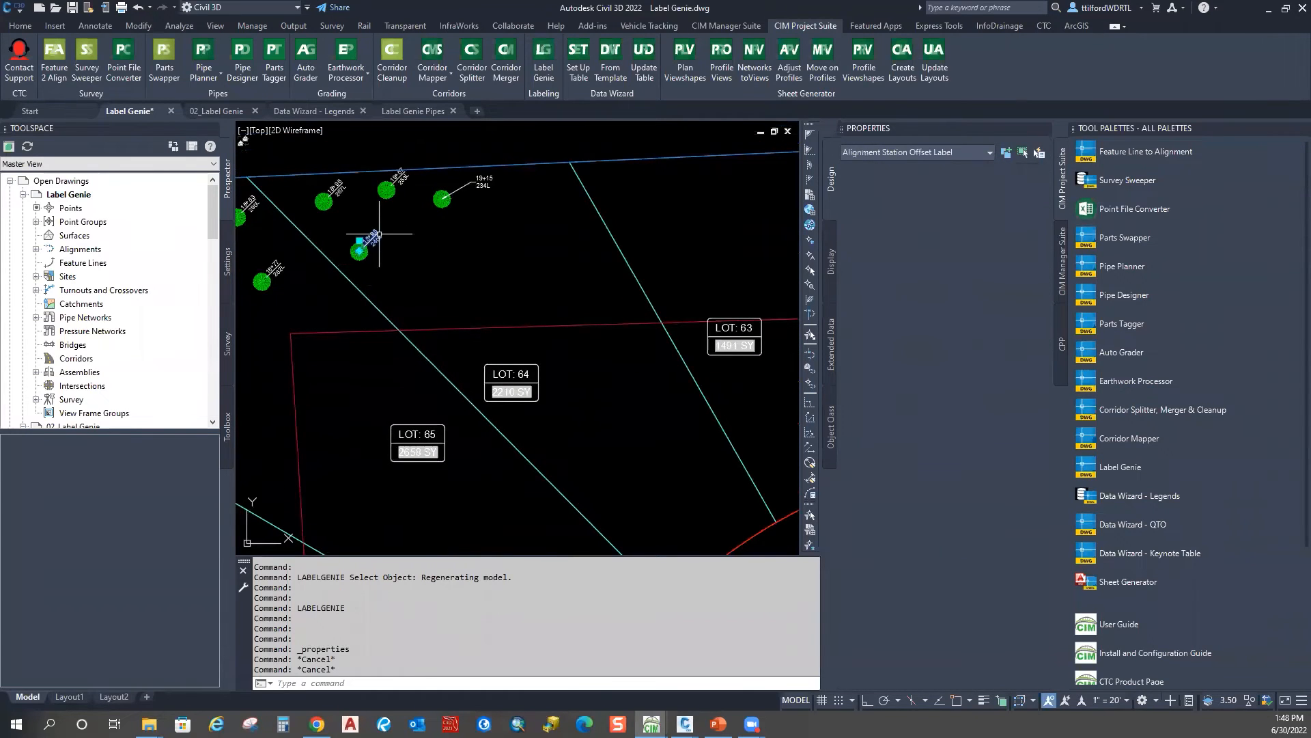
right_click(500, 229)
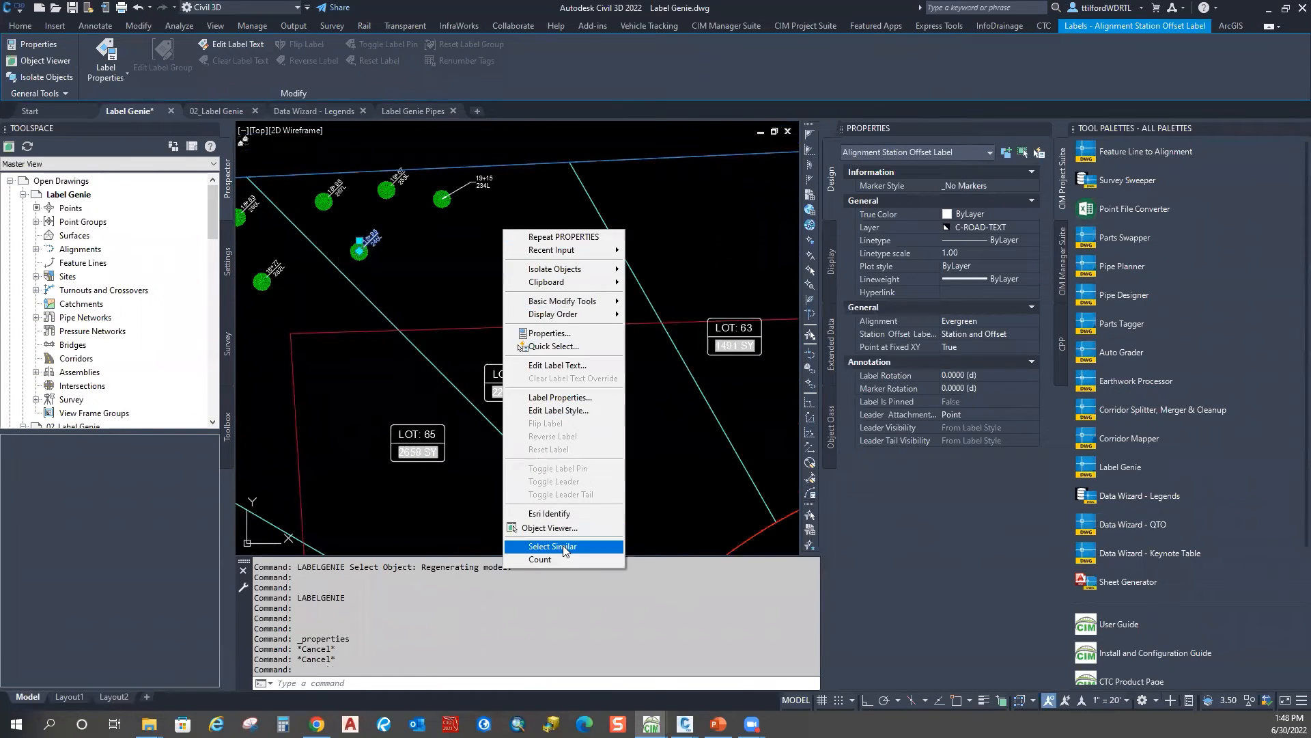
click(565, 546)
key(Delete)
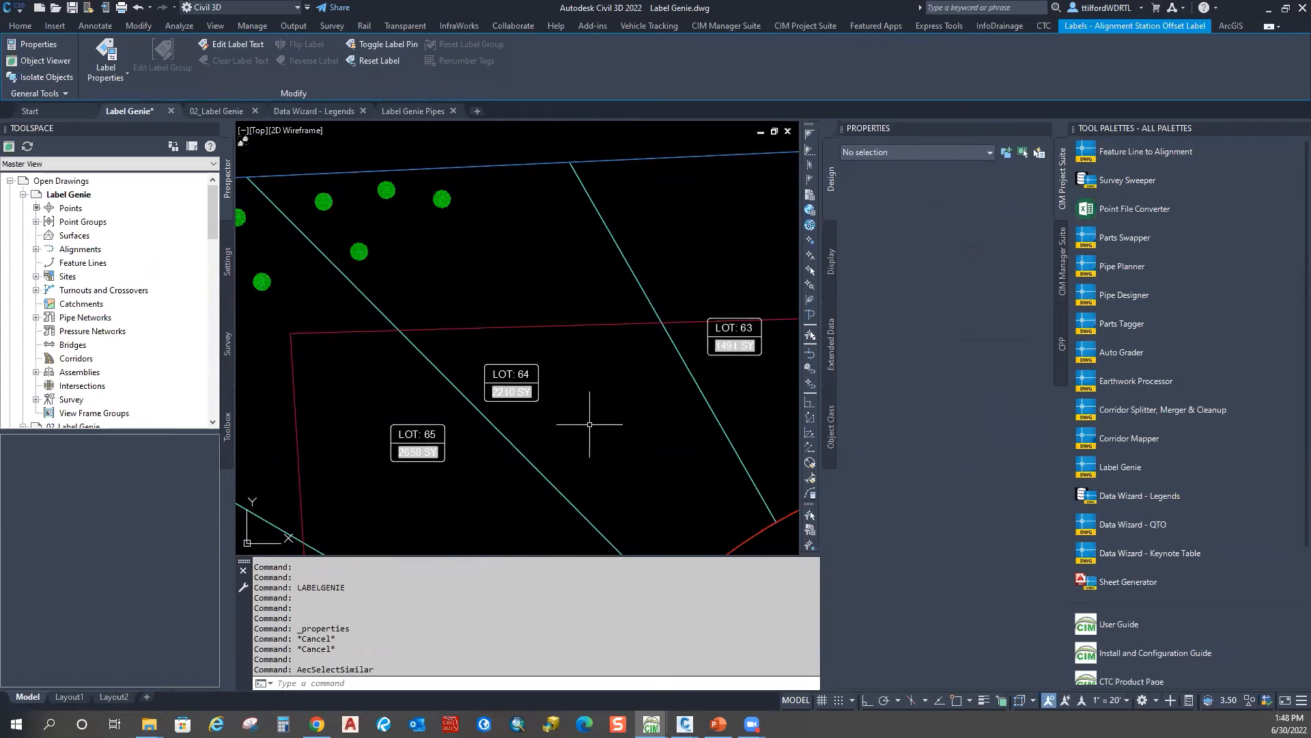
Step: Pan across the whole subdivision and reopen Label Genie from the ribbon
scroll(585, 413, down, 2)
scroll(493, 292, up, 4)
scroll(406, 299, down, 4)
mouse_move(445, 435)
middle_down()
mouse_move(458, 373)
mouse_move(502, 301)
middle_up()
scroll(502, 301, down, 1)
middle_drag(671, 468, 493, 315)
scroll(493, 315, down, 1)
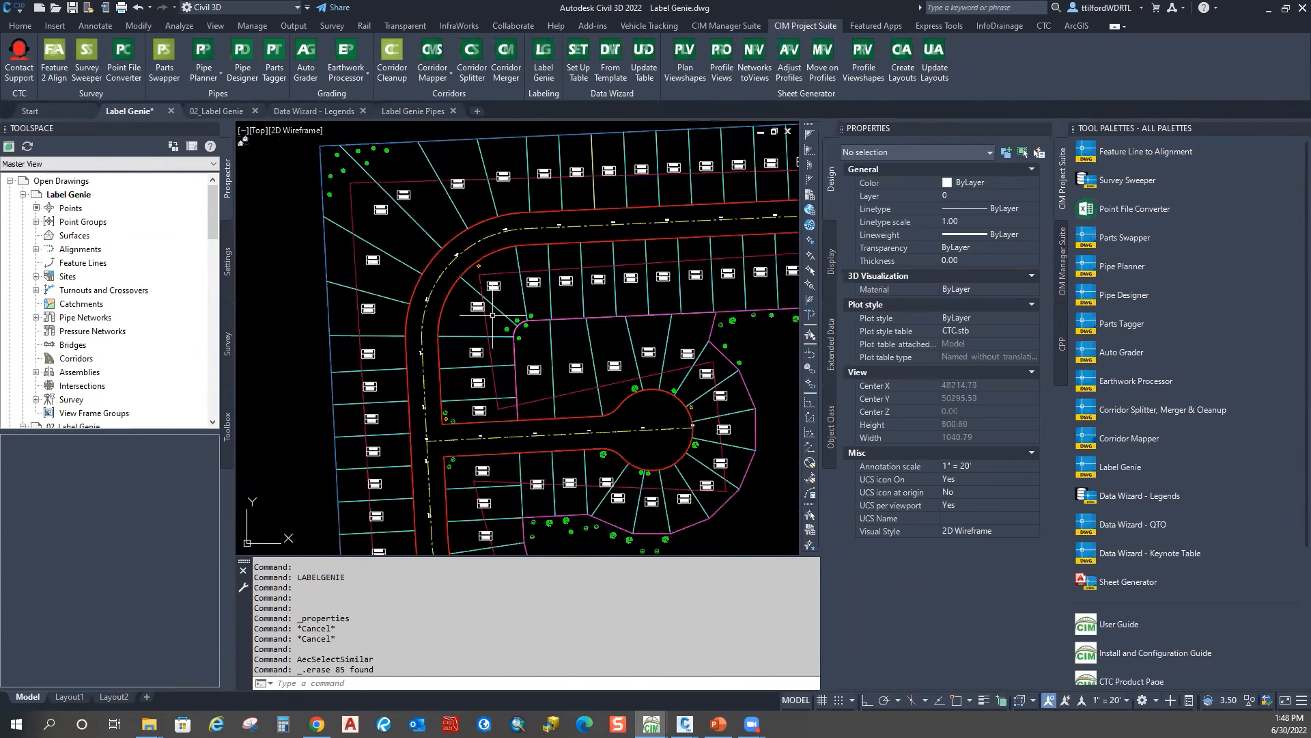
scroll(477, 404, down, 2)
middle_drag(537, 445, 476, 367)
middle_drag(750, 476, 699, 385)
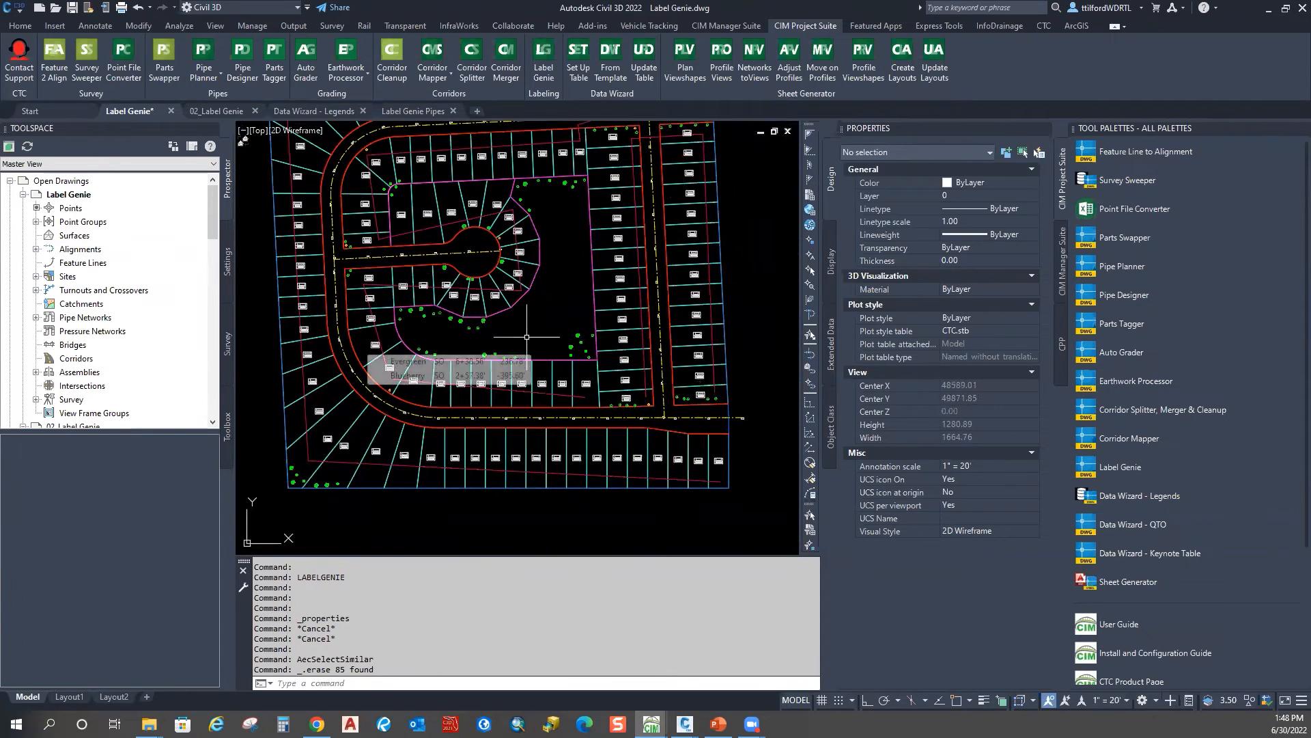
middle_drag(534, 302, 537, 340)
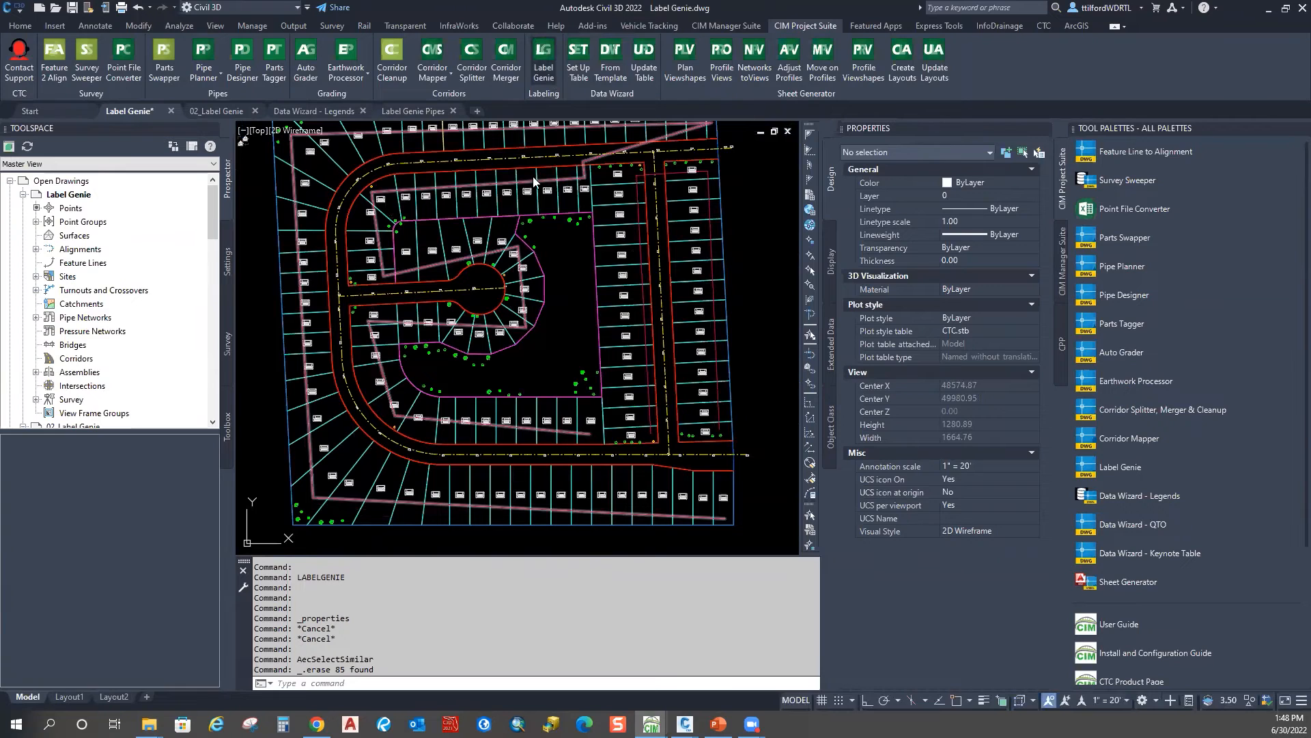
click(544, 56)
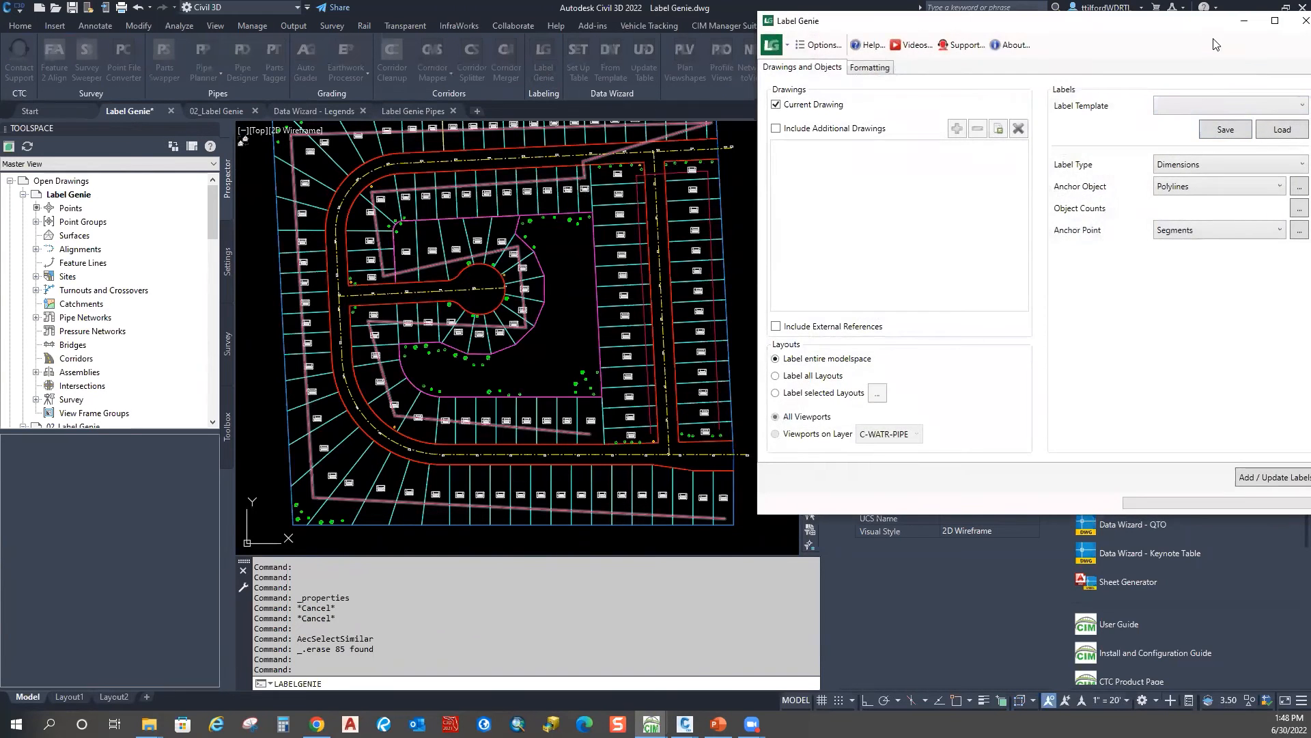
Step: Load the '110 - mleaders on shrubs' template, discarding unsaved changes
double_click(1182, 26)
double_click(1098, 8)
click(1251, 104)
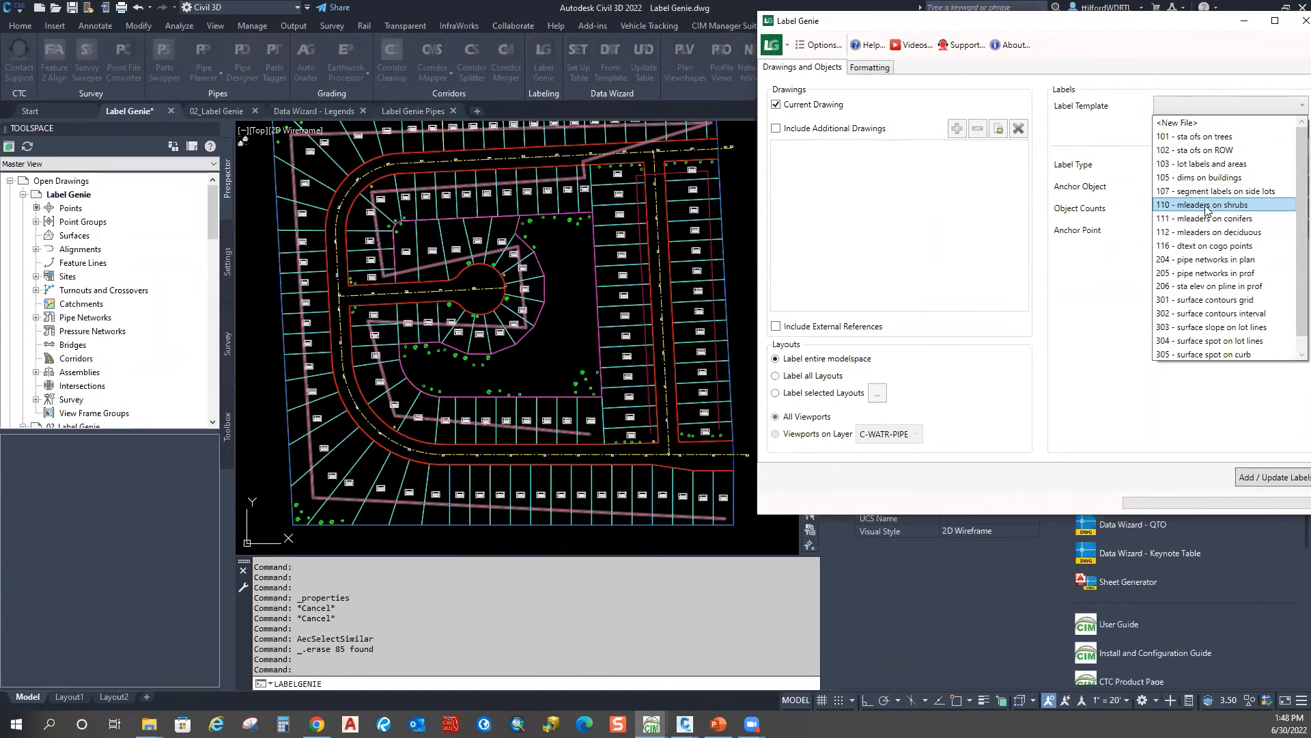
click(1230, 207)
click(1291, 131)
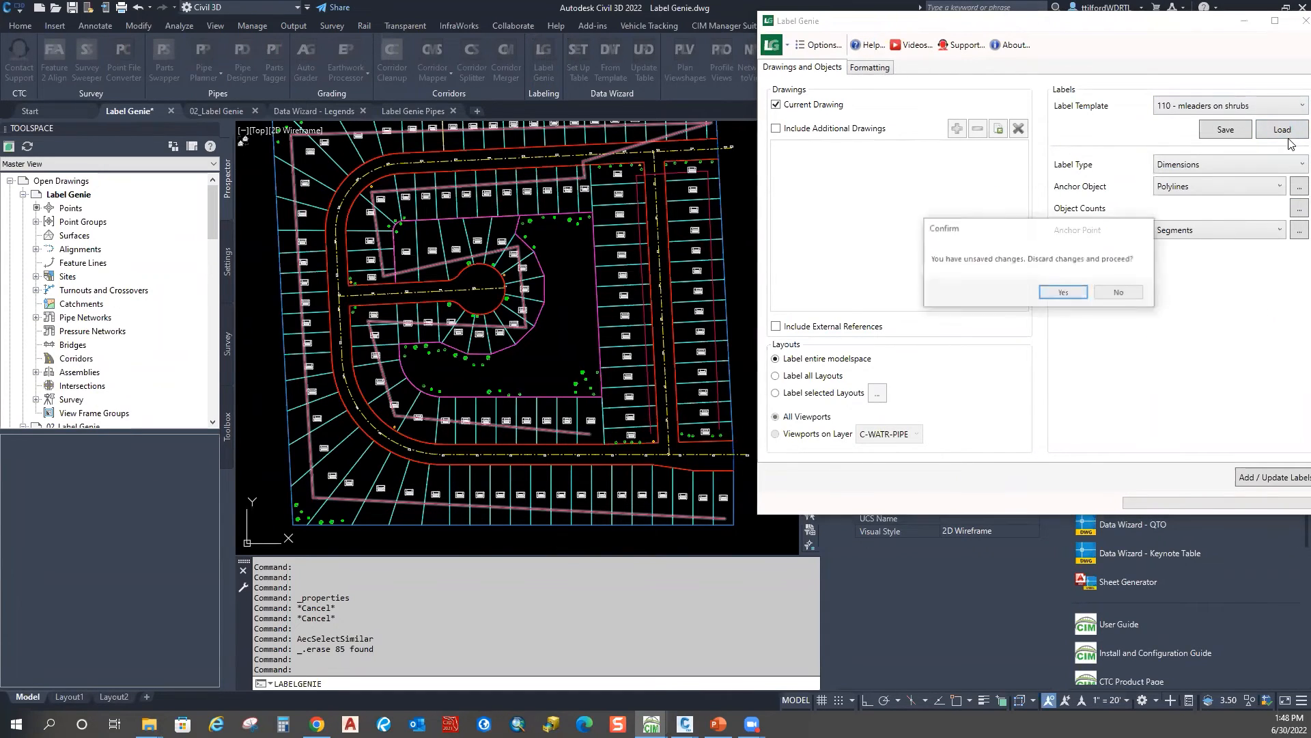
click(1068, 290)
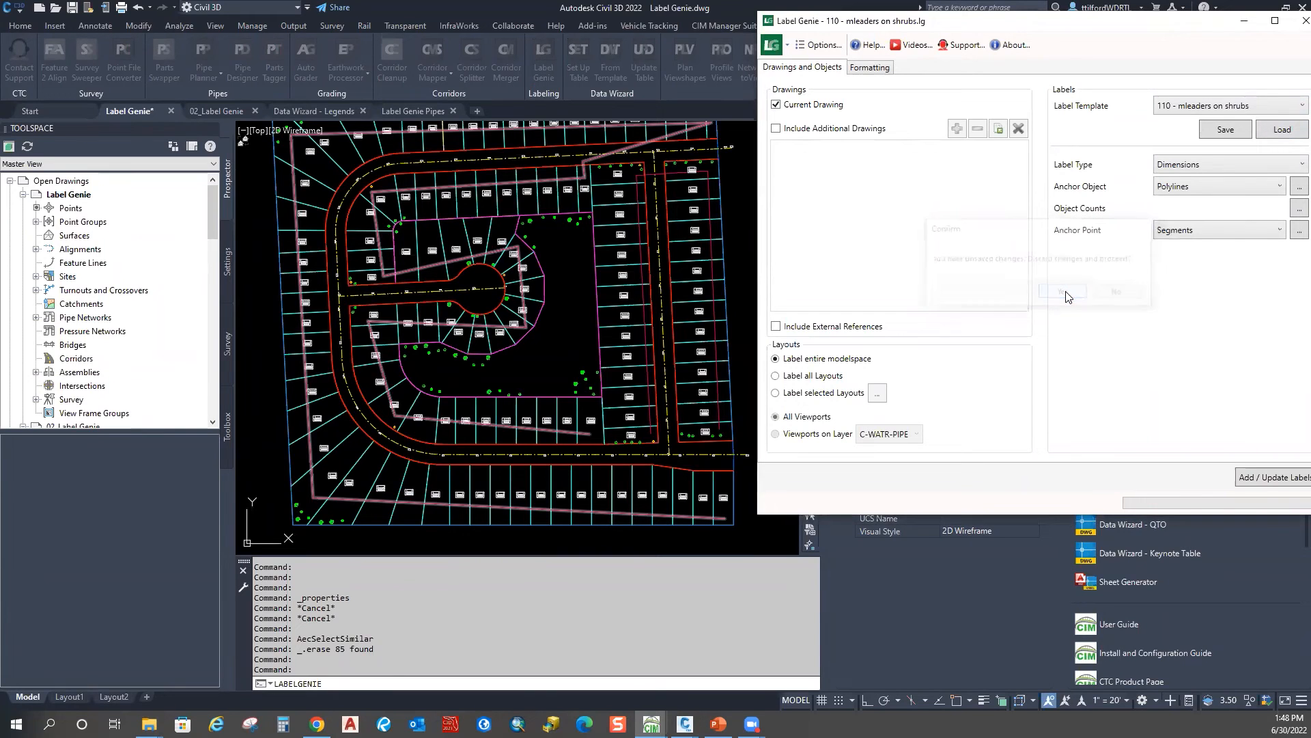
drag(1166, 33, 861, 33)
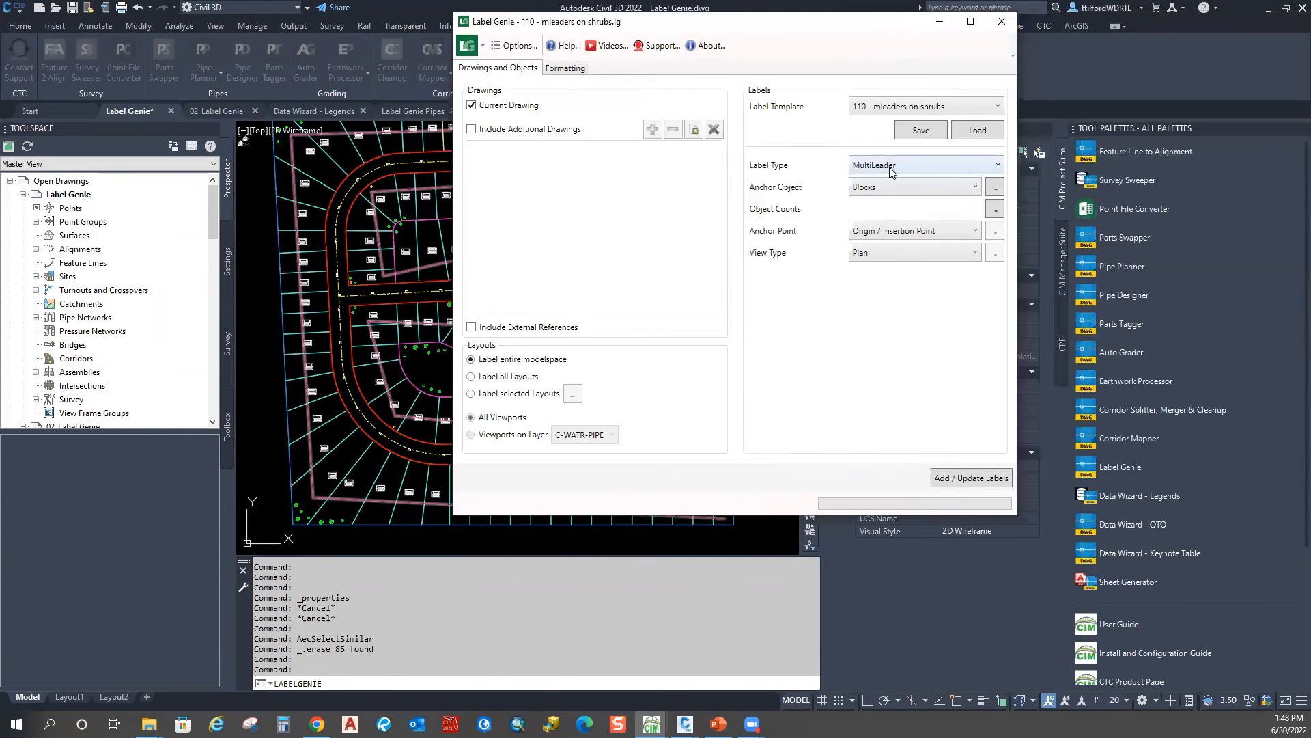
Step: Review the Shrub object name filter on the anchor blocks and the label formatting settings
click(994, 188)
double_click(593, 311)
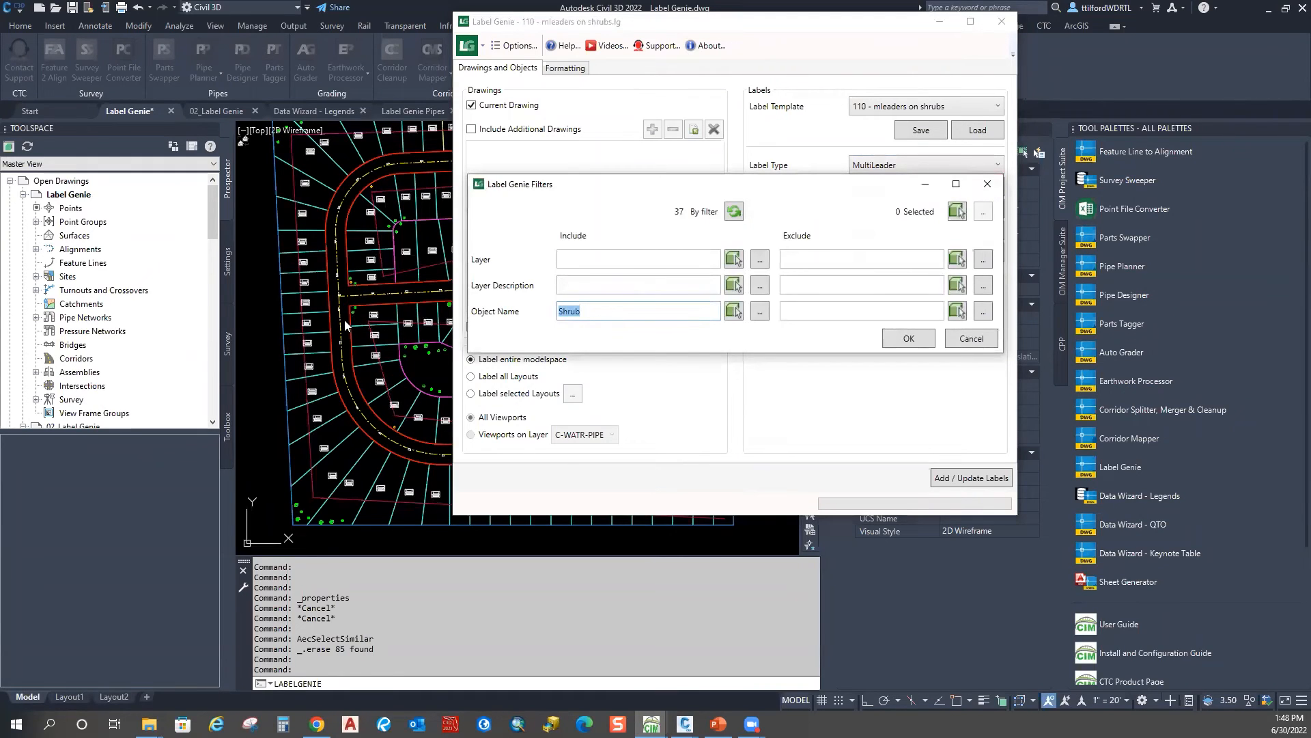
click(991, 185)
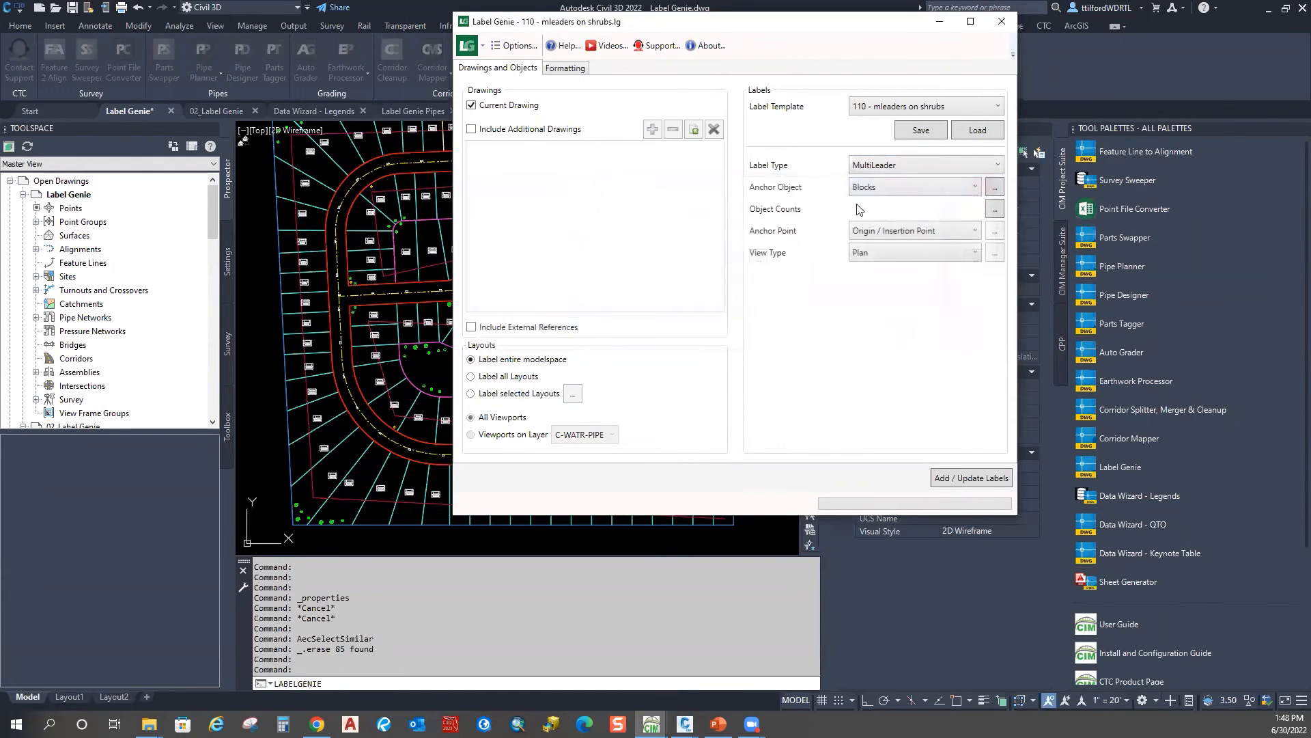
click(564, 68)
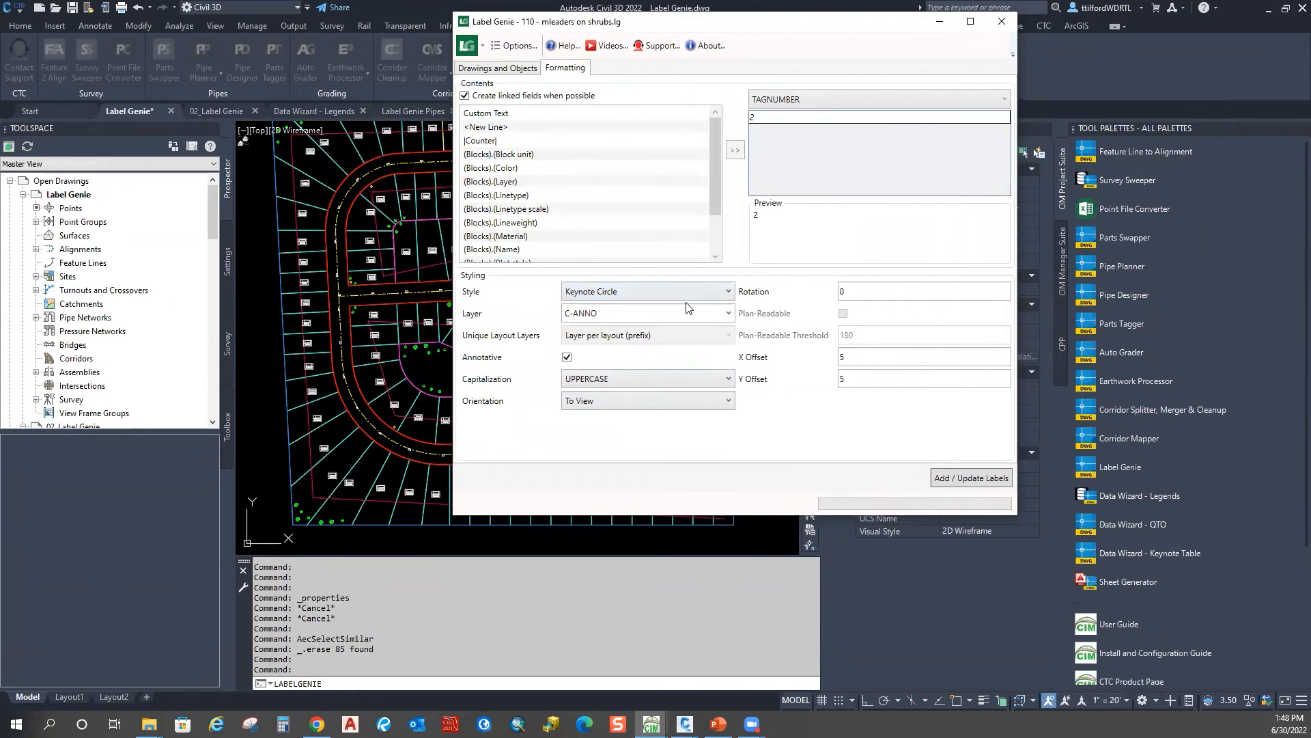
Step: Add the 37 Keynote Circle shrub labels and close the status report
click(977, 478)
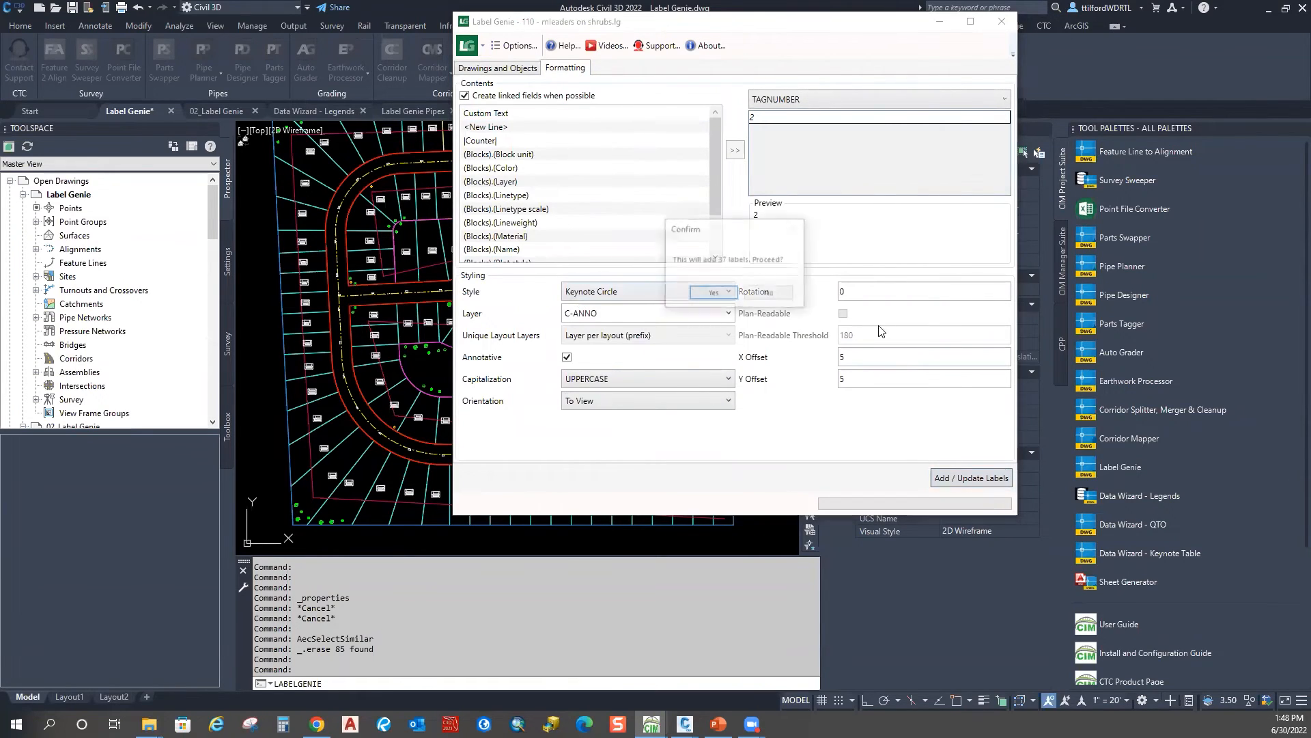
click(712, 295)
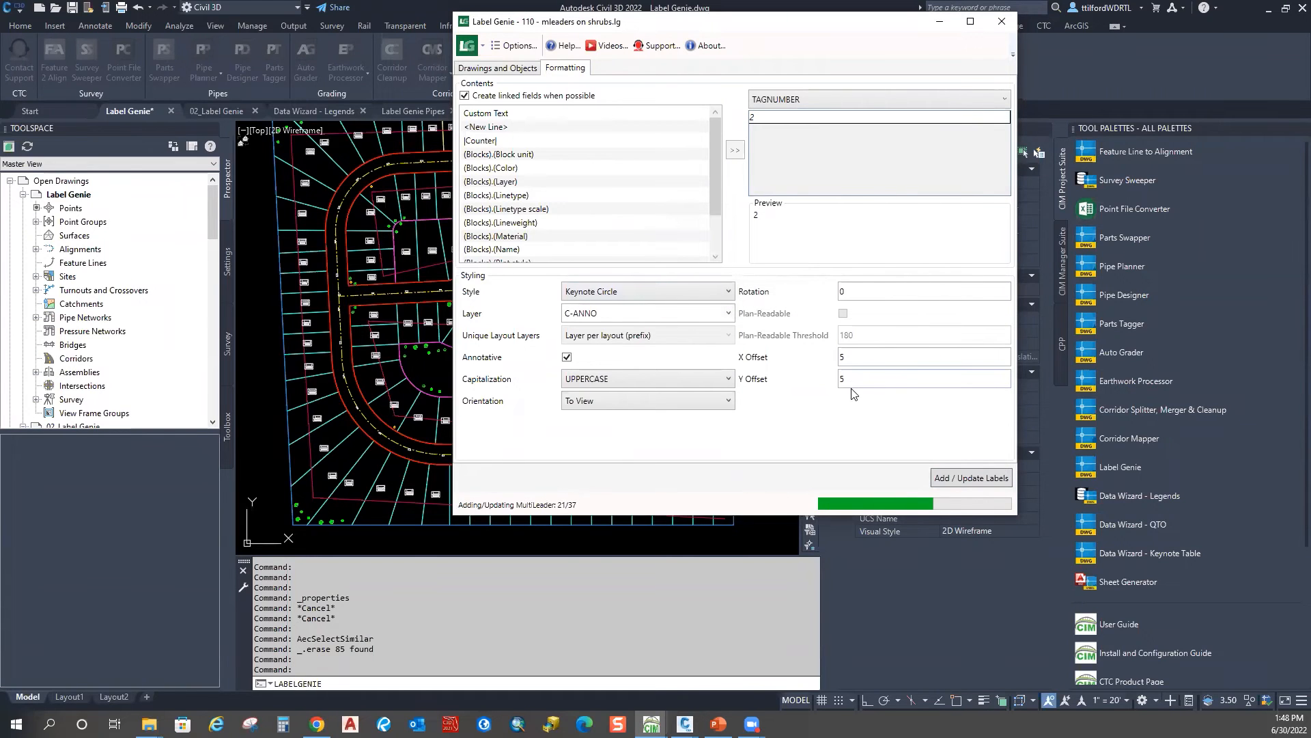
click(844, 350)
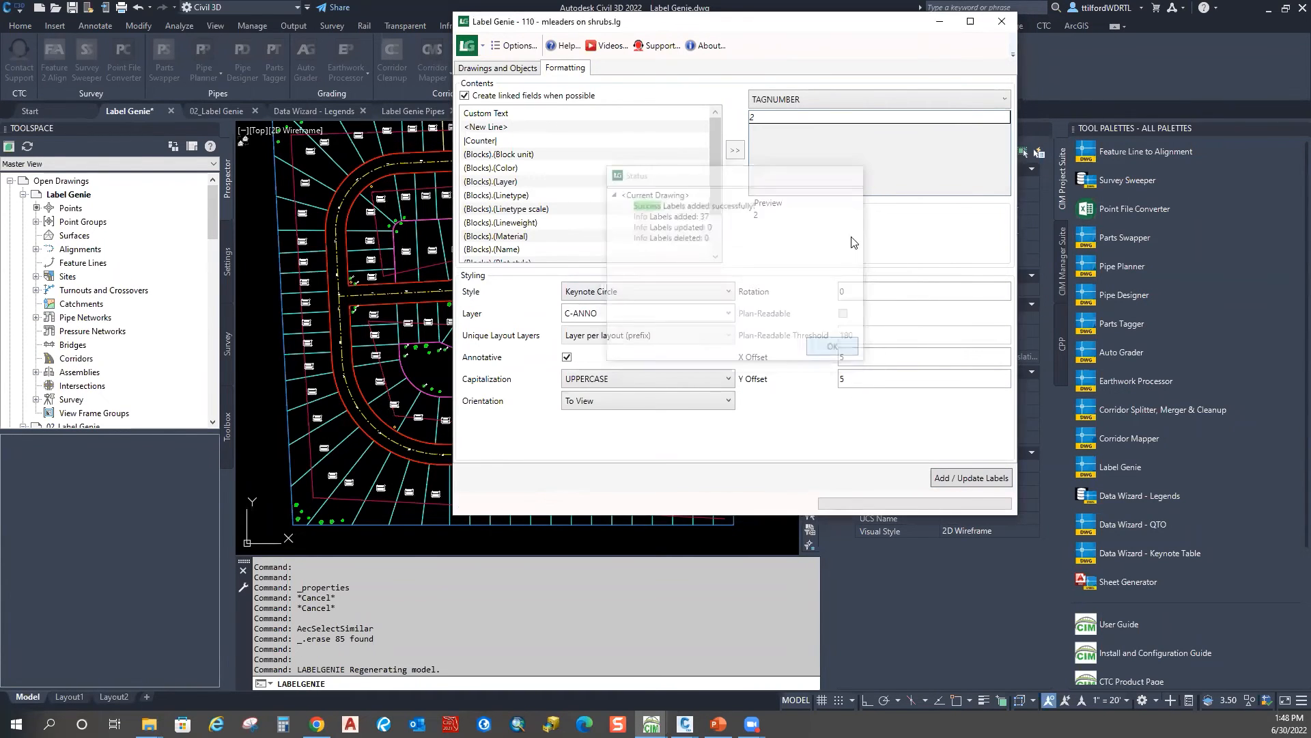
mouse_move(449, 203)
middle_down()
mouse_move(484, 245)
mouse_move(637, 306)
middle_up()
Step: Window-select the shrub and its keynote 2 label with its leader
scroll(487, 213, up, 8)
scroll(522, 220, down, 8)
middle_drag(670, 508, 617, 404)
scroll(606, 385, up, 8)
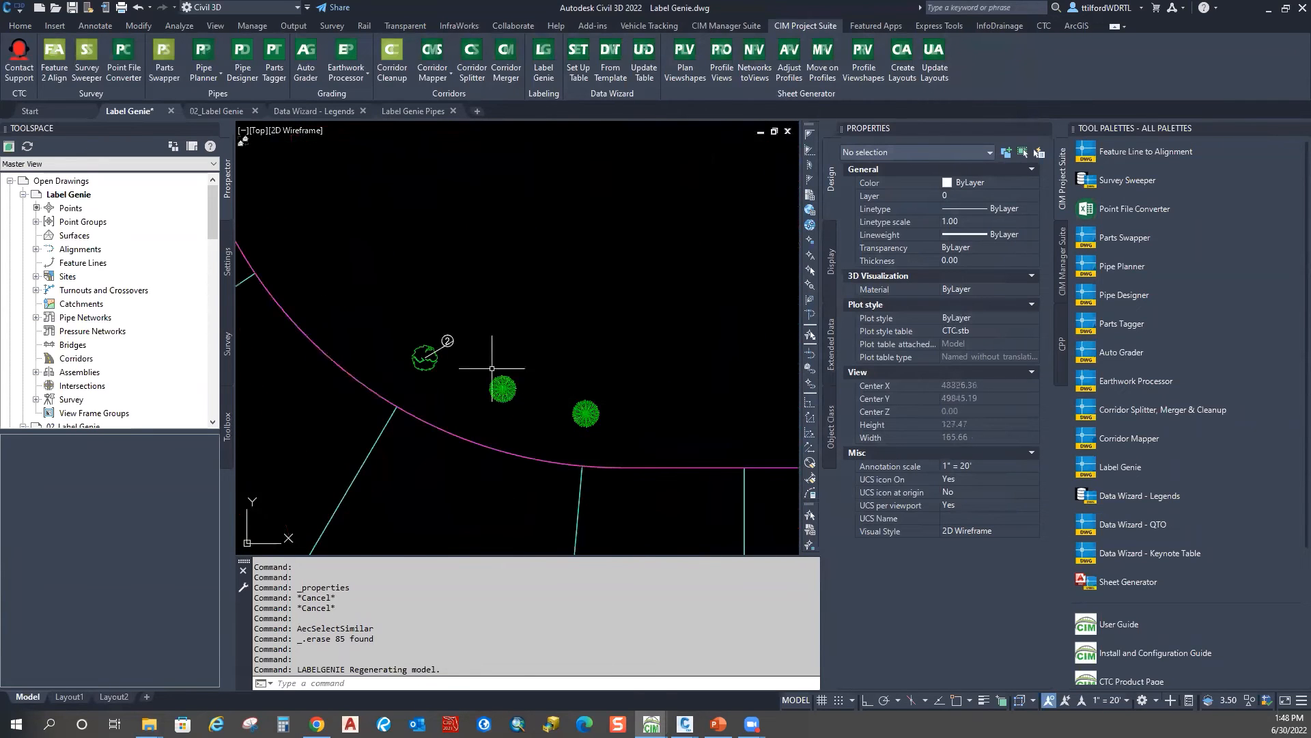
scroll(465, 353, up, 5)
mouse_move(462, 352)
middle_down()
mouse_move(486, 354)
mouse_move(588, 303)
middle_up()
click(485, 375)
click(439, 361)
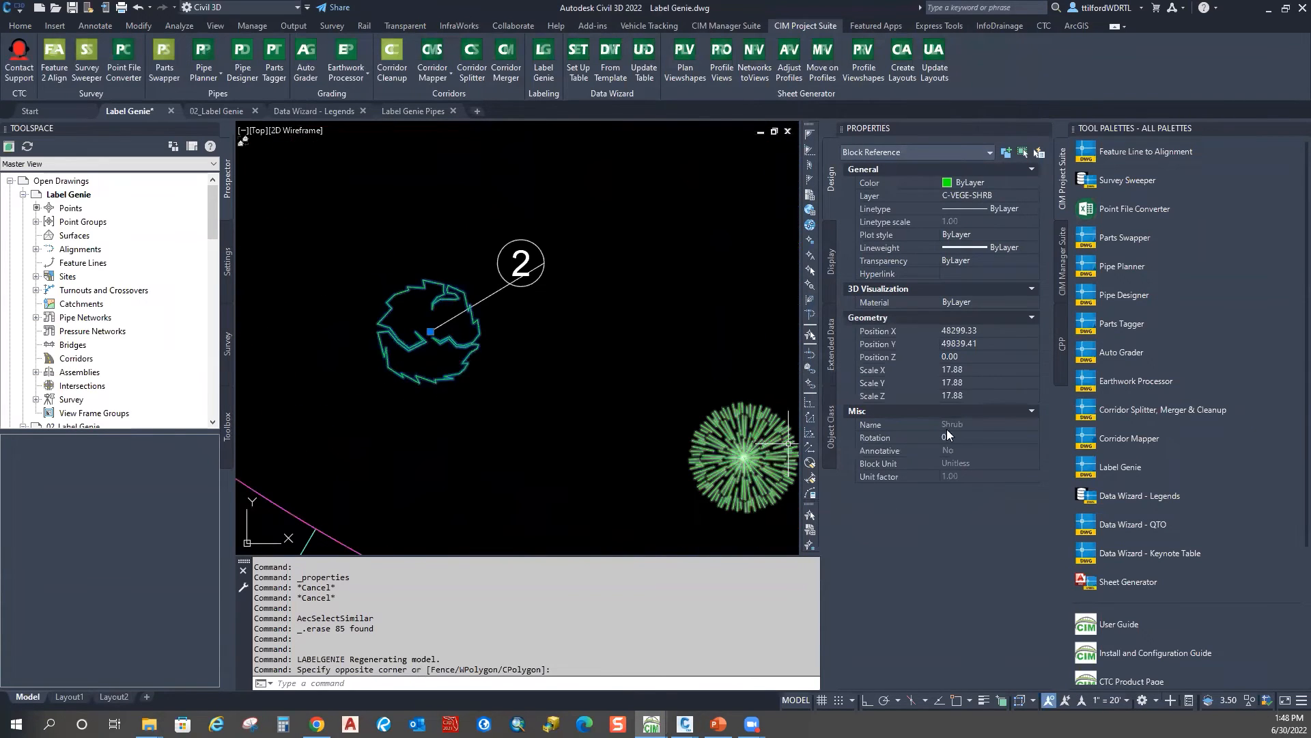
click(517, 230)
click(486, 279)
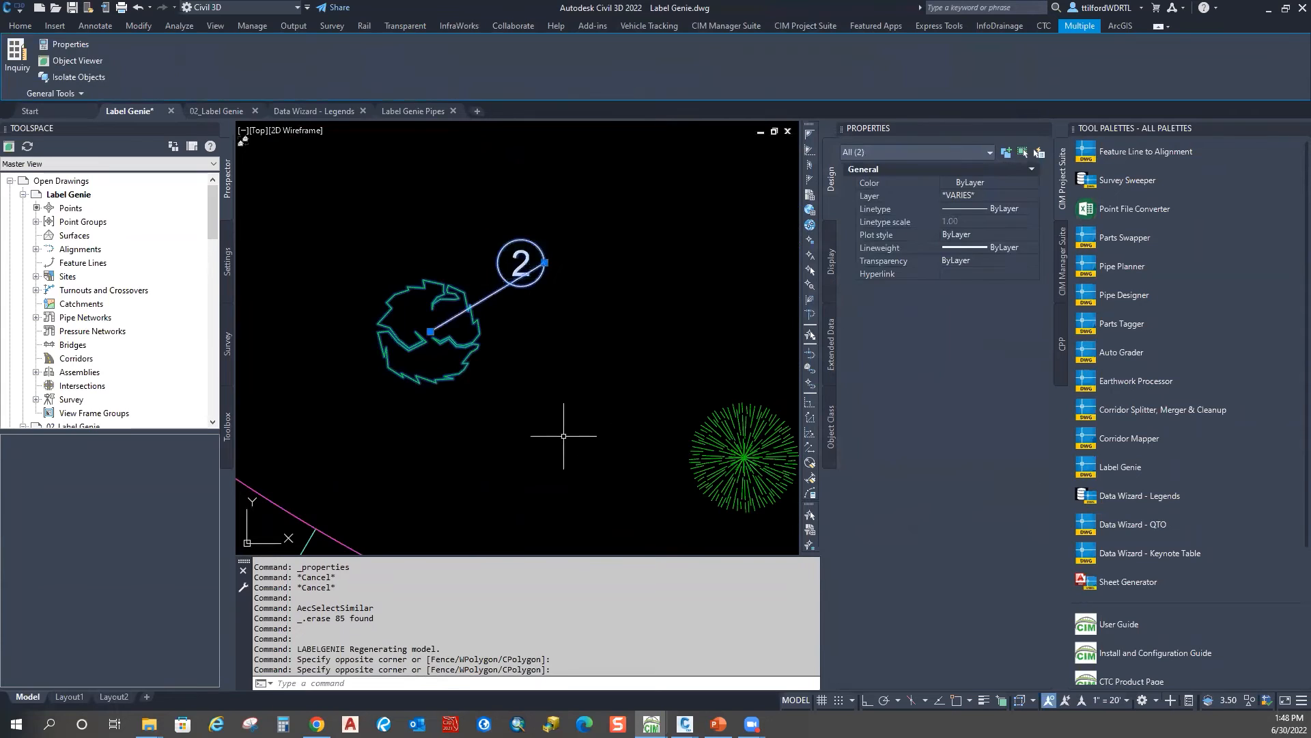
Step: Stretch the keynote 2 bubble up and to the right, then clear the selection
click(544, 262)
click(570, 223)
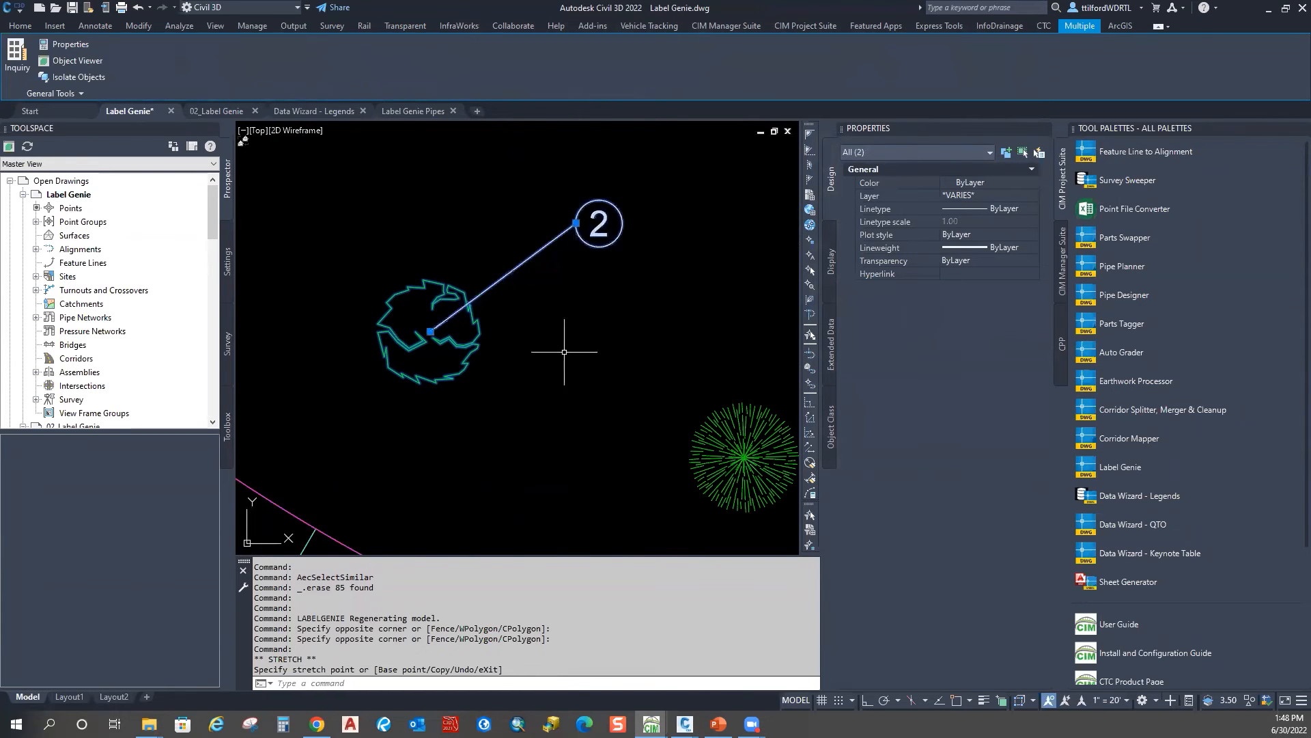
scroll(564, 318, down, 2)
scroll(564, 317, down, 2)
middle_drag(563, 318, 373, 370)
key(Escape)
scroll(503, 303, down, 6)
scroll(591, 329, down, 3)
middle_drag(664, 407, 607, 353)
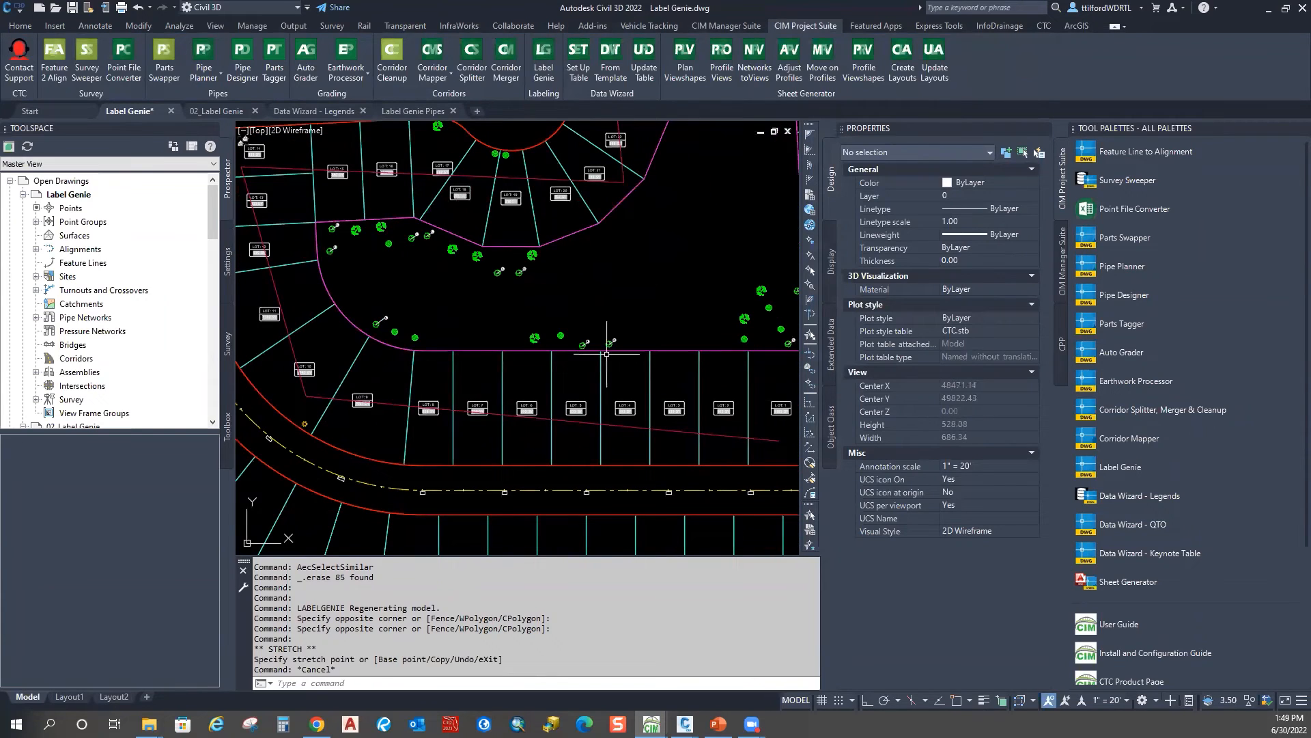
key(Escape)
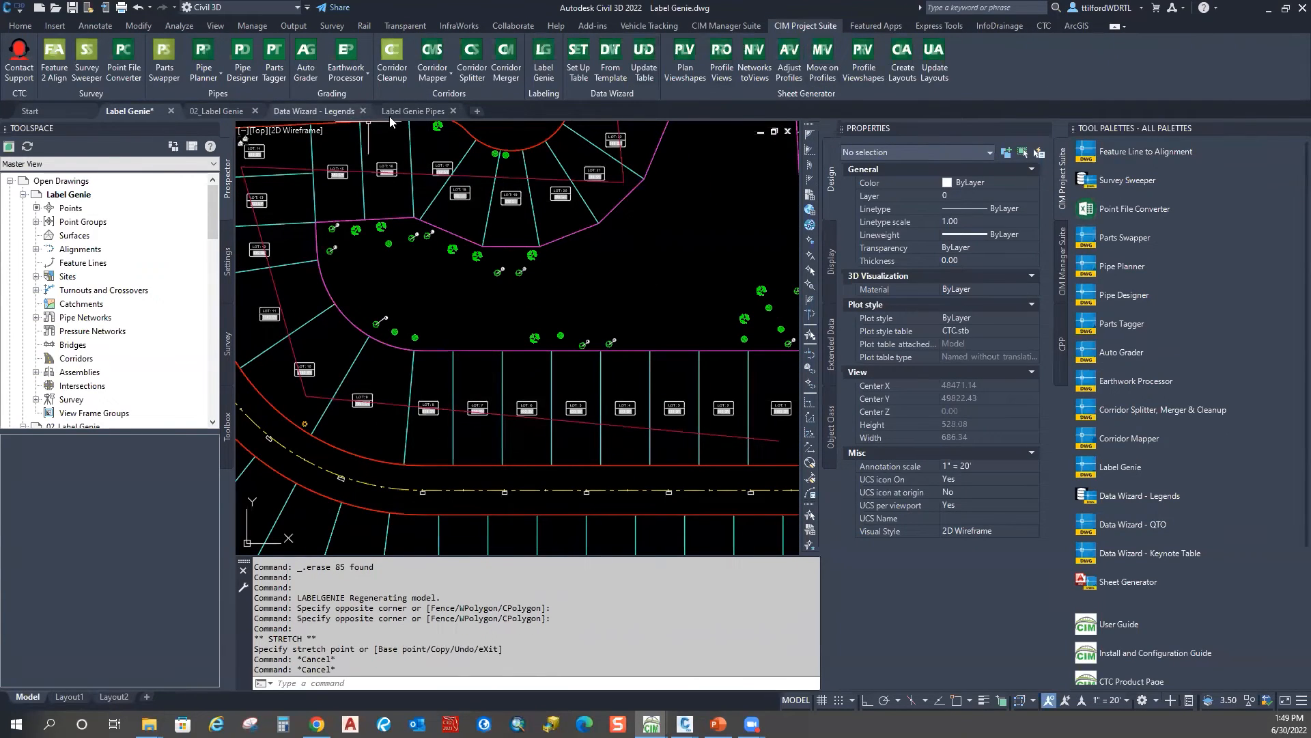
Step: Switch to the 02_Label Genie drawing and close the Properties palette
click(410, 111)
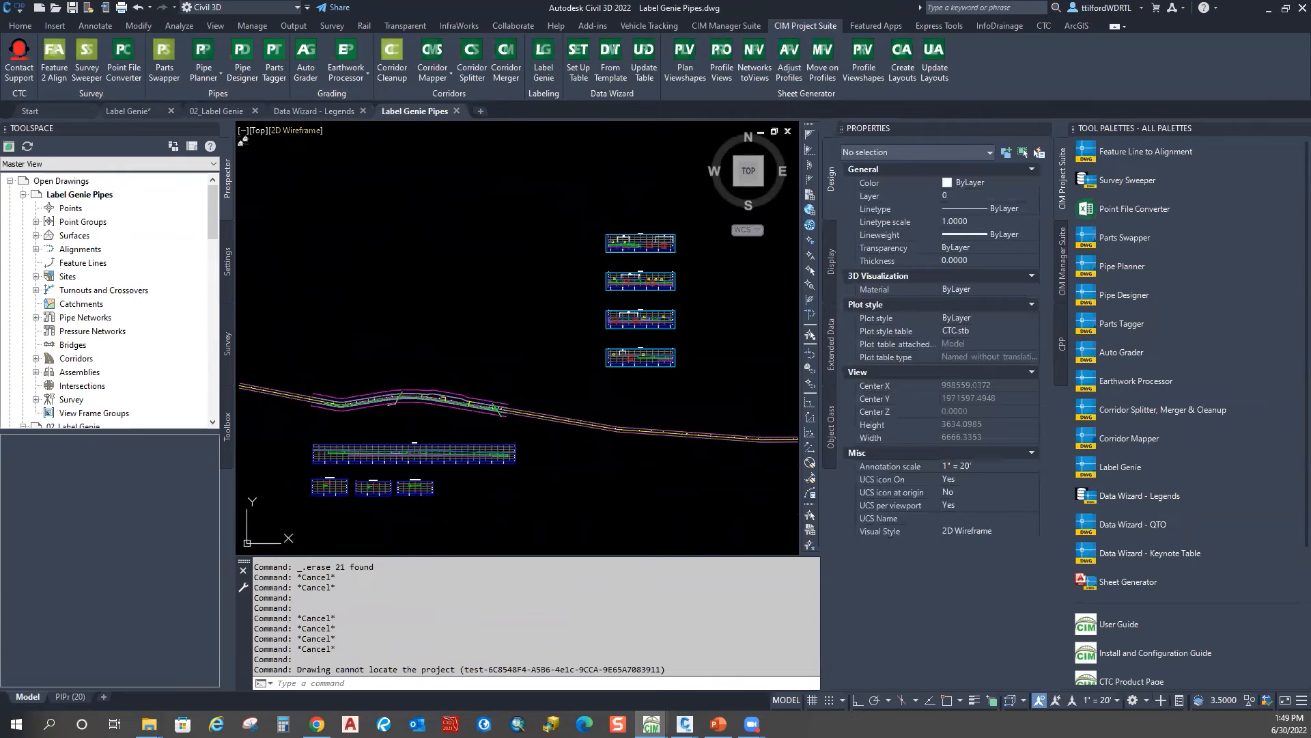
click(229, 110)
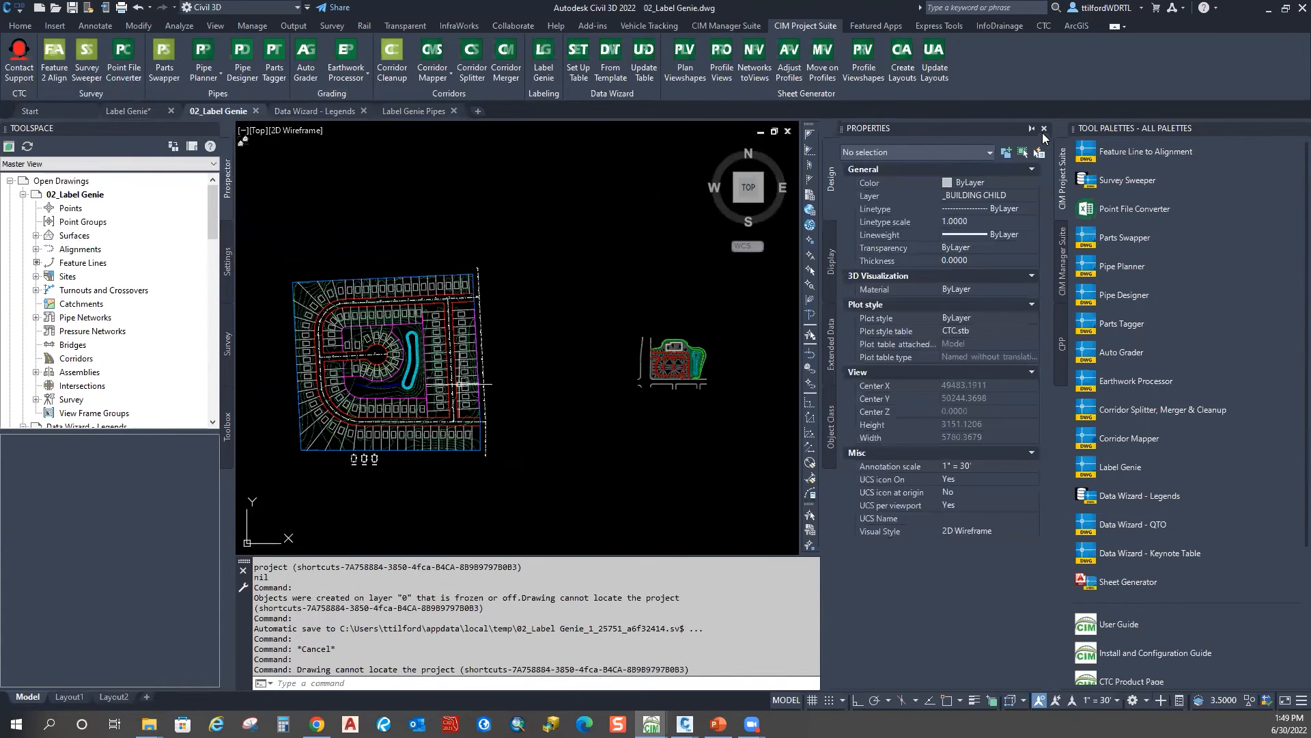
click(1044, 130)
scroll(563, 415, up, 5)
middle_drag(565, 425, 638, 263)
scroll(649, 349, up, 5)
middle_drag(469, 301, 744, 411)
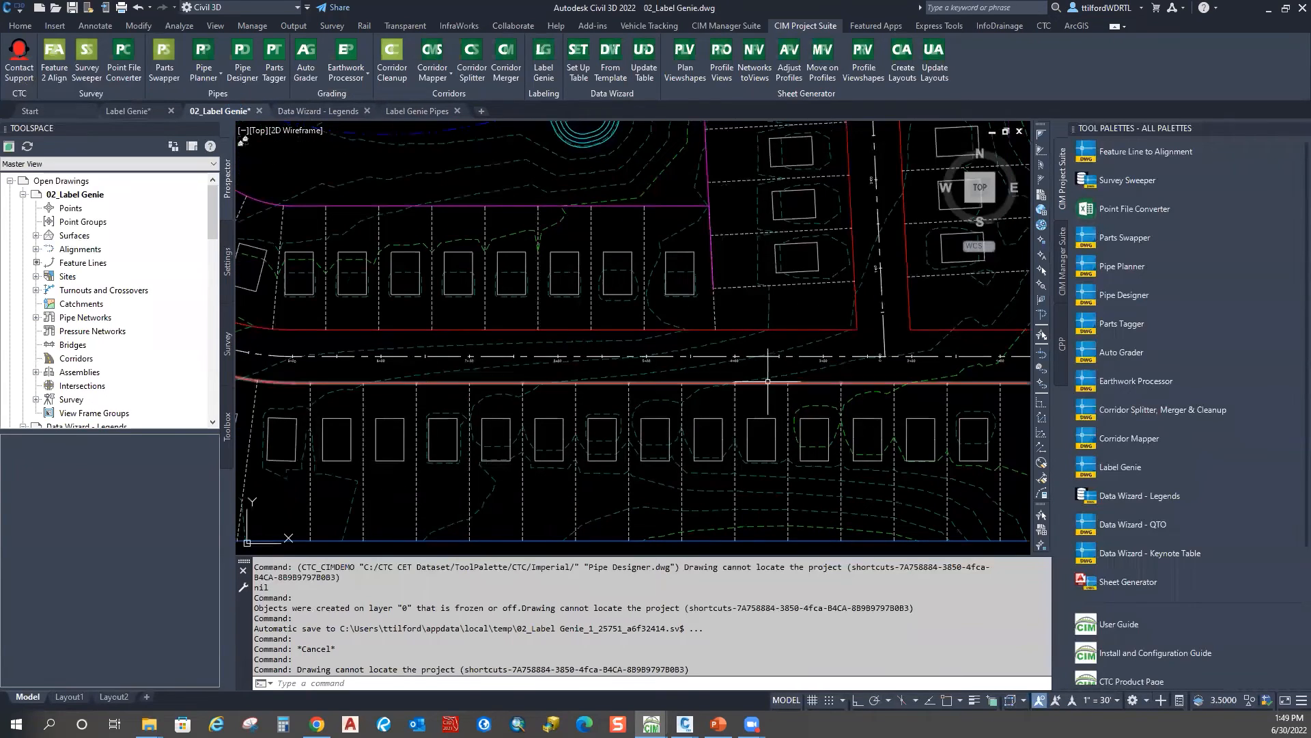
Step: Run Update Layouts, answer No to the notification, and relaunch Label Genie
click(796, 372)
scroll(583, 306, down, 5)
mouse_move(583, 306)
middle_down()
mouse_move(571, 335)
mouse_move(609, 306)
middle_up()
key(Escape)
click(935, 60)
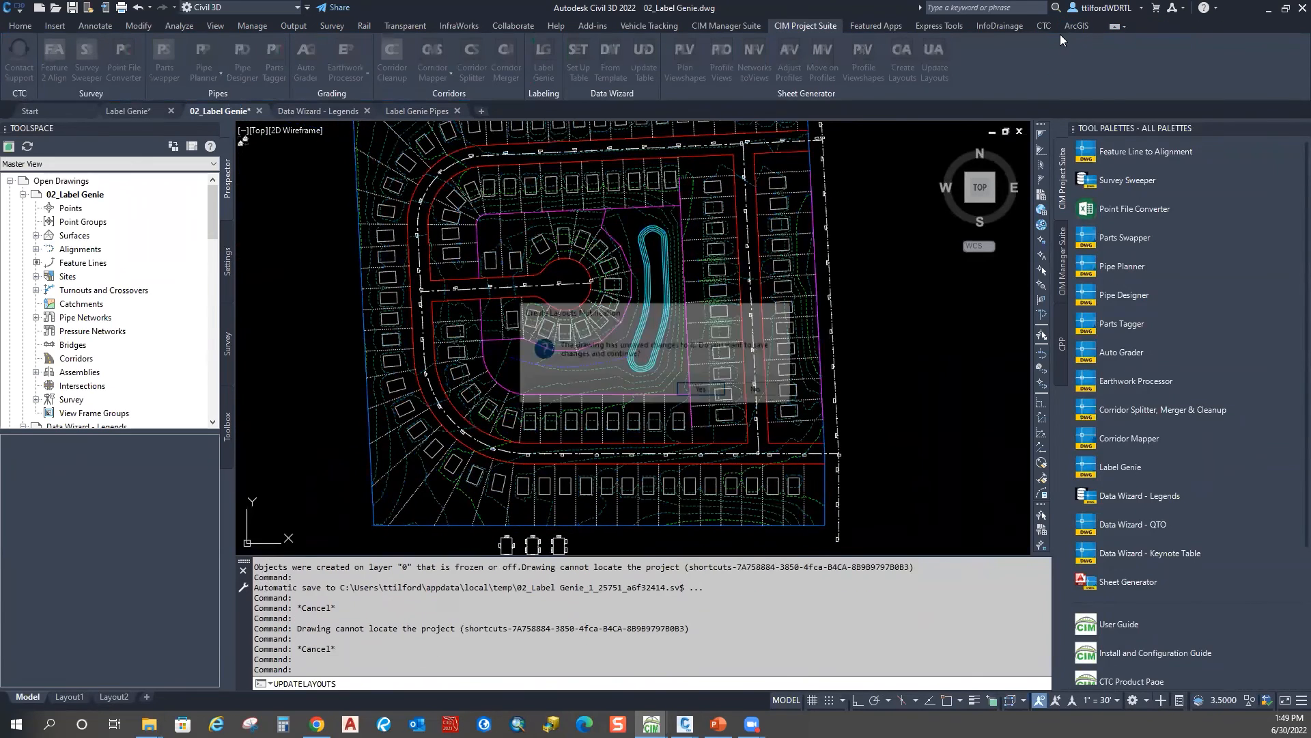
click(761, 393)
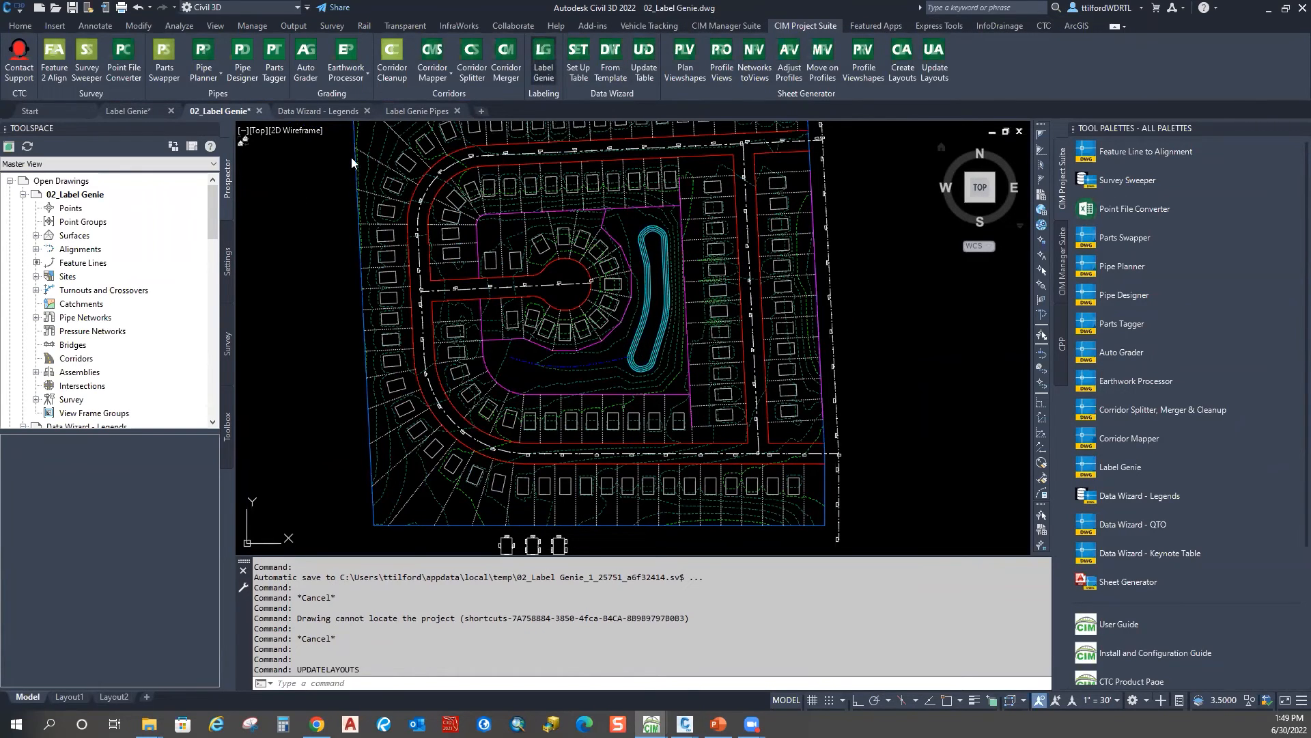
click(543, 54)
Step: Load the '302 - surface contours interval' template, discarding unsaved changes
click(995, 107)
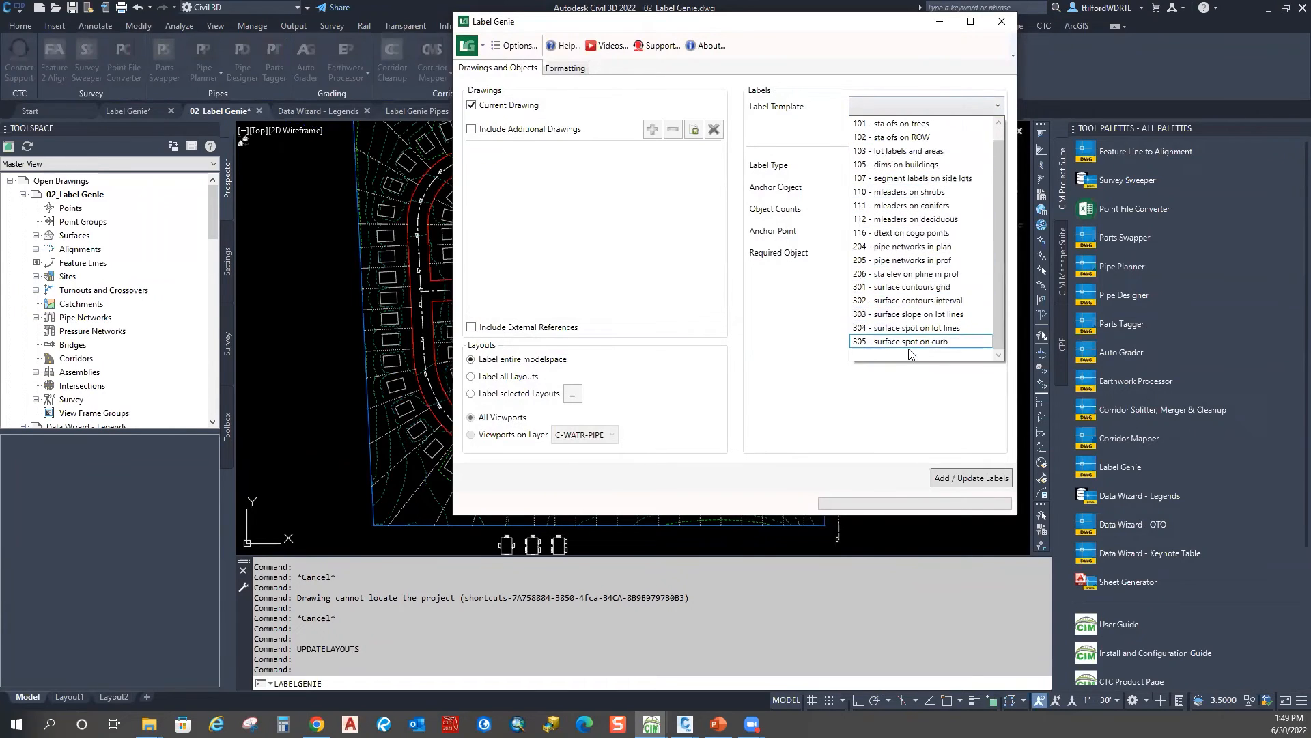
click(933, 302)
click(997, 131)
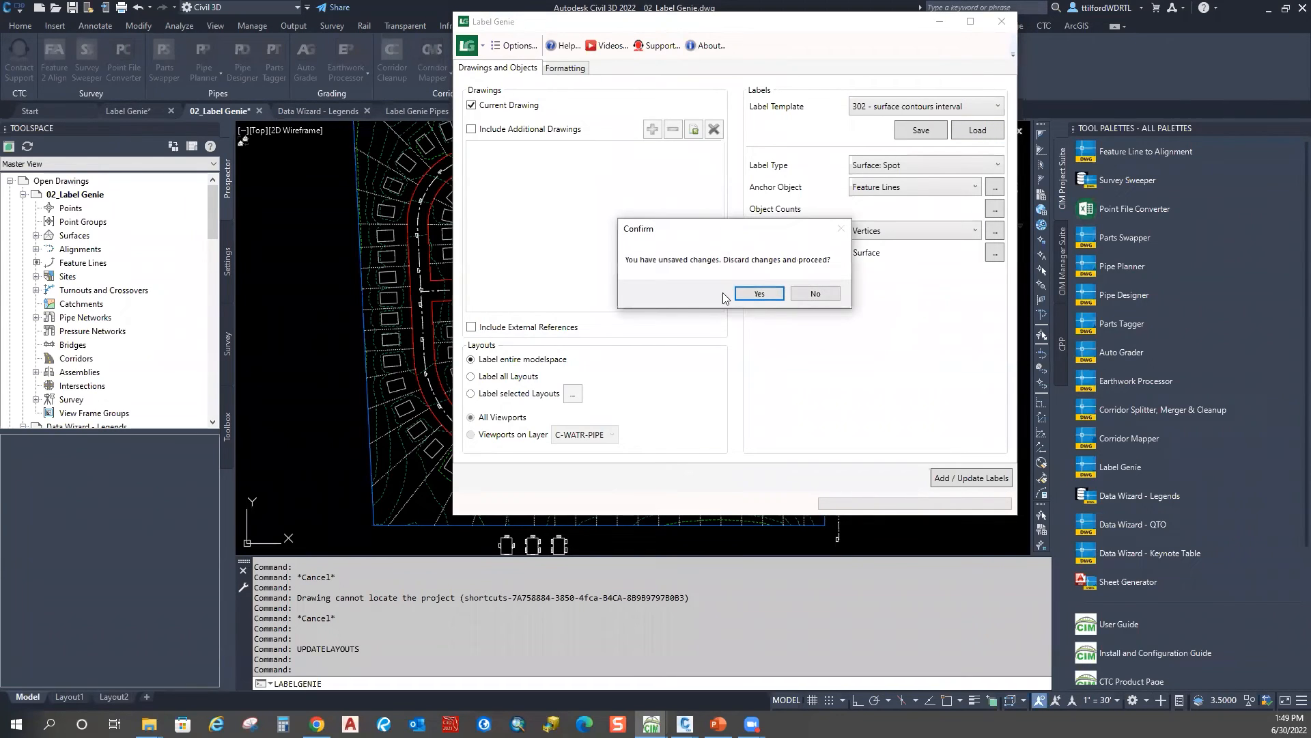
click(758, 294)
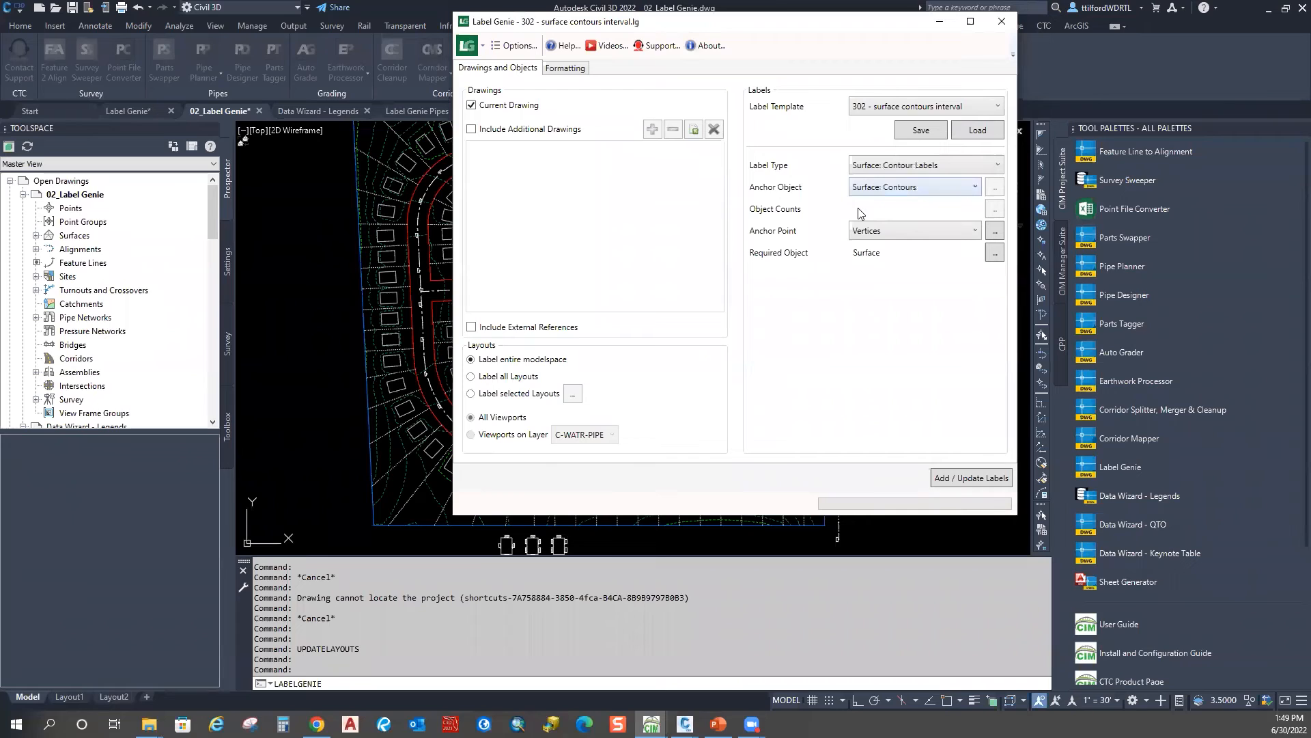
Step: Check the contour label spacing settings, then add the 247 contour labels
click(995, 232)
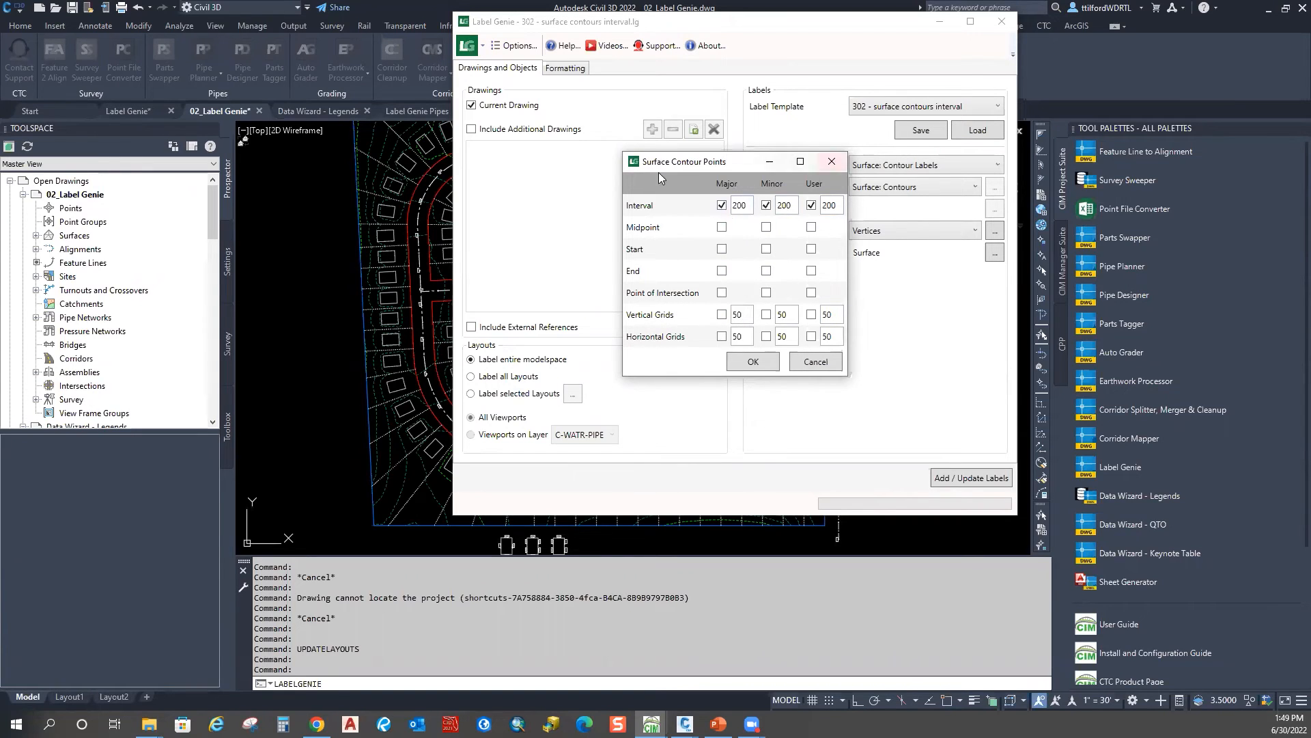
drag(746, 167, 883, 84)
click(904, 277)
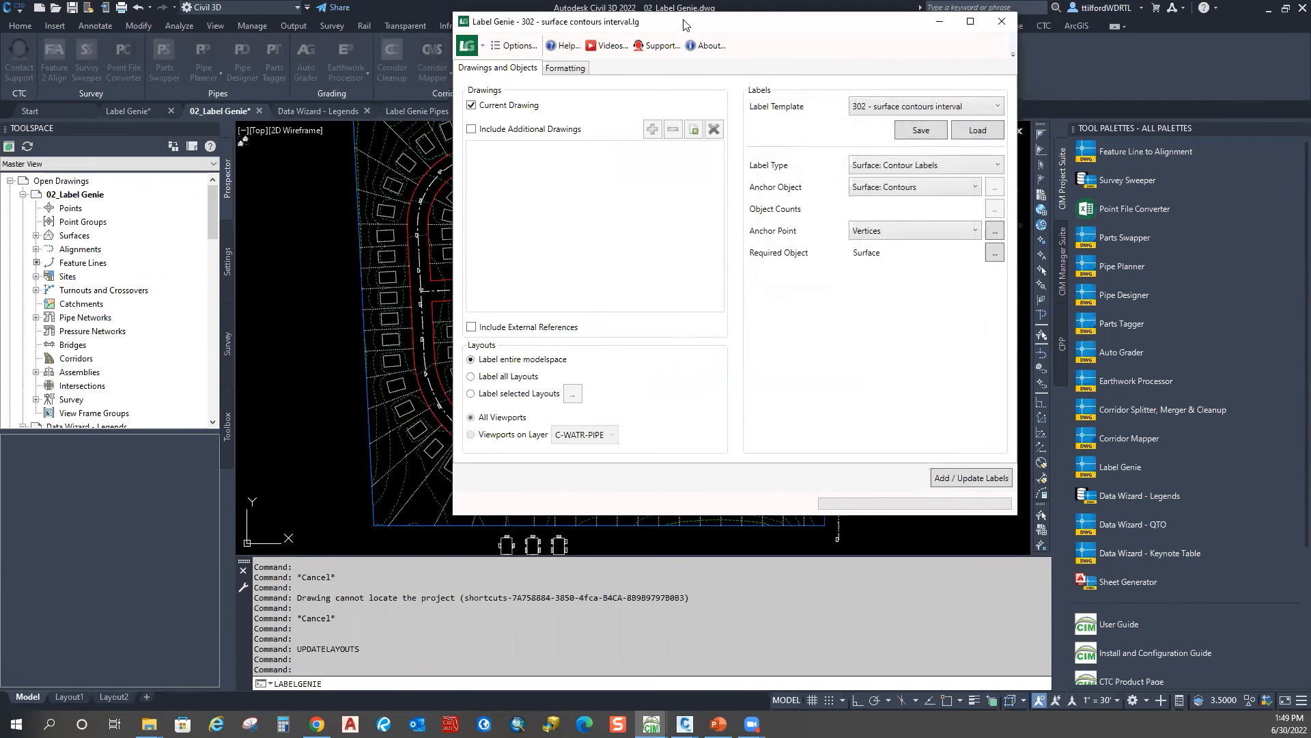
drag(686, 30, 1007, 36)
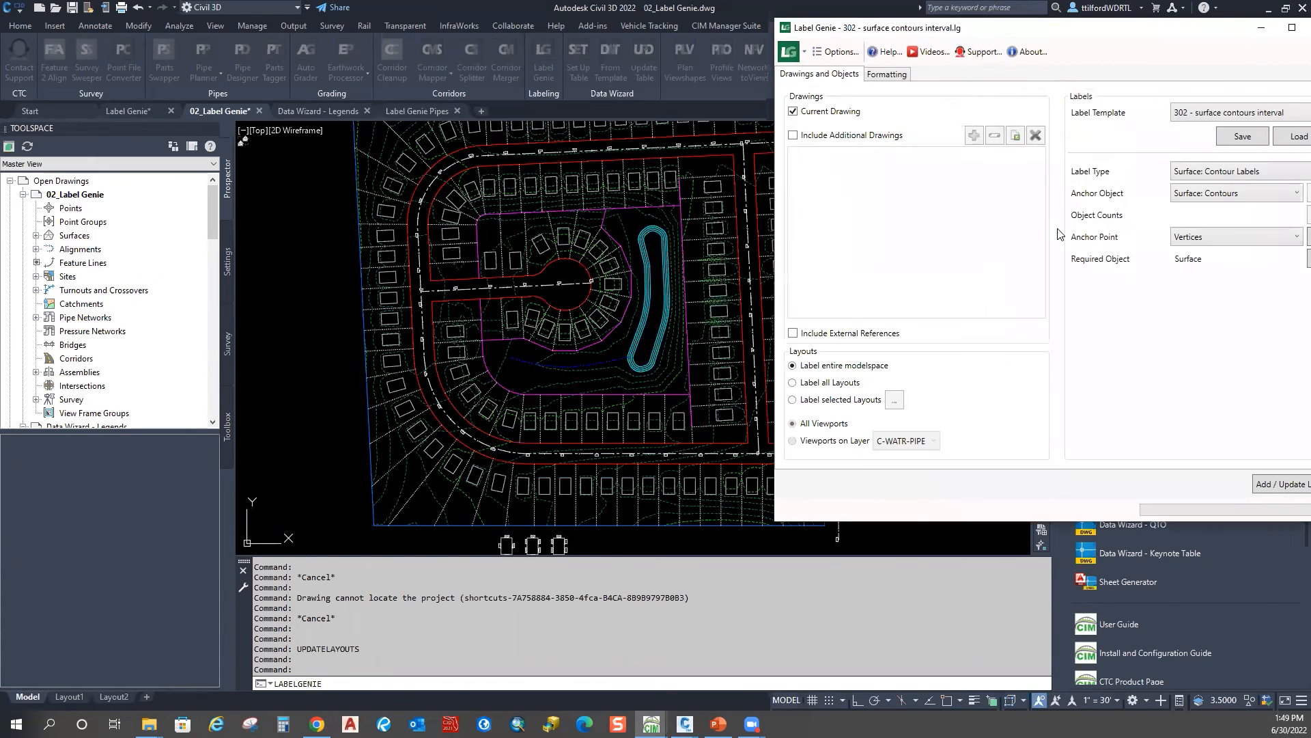
click(1262, 485)
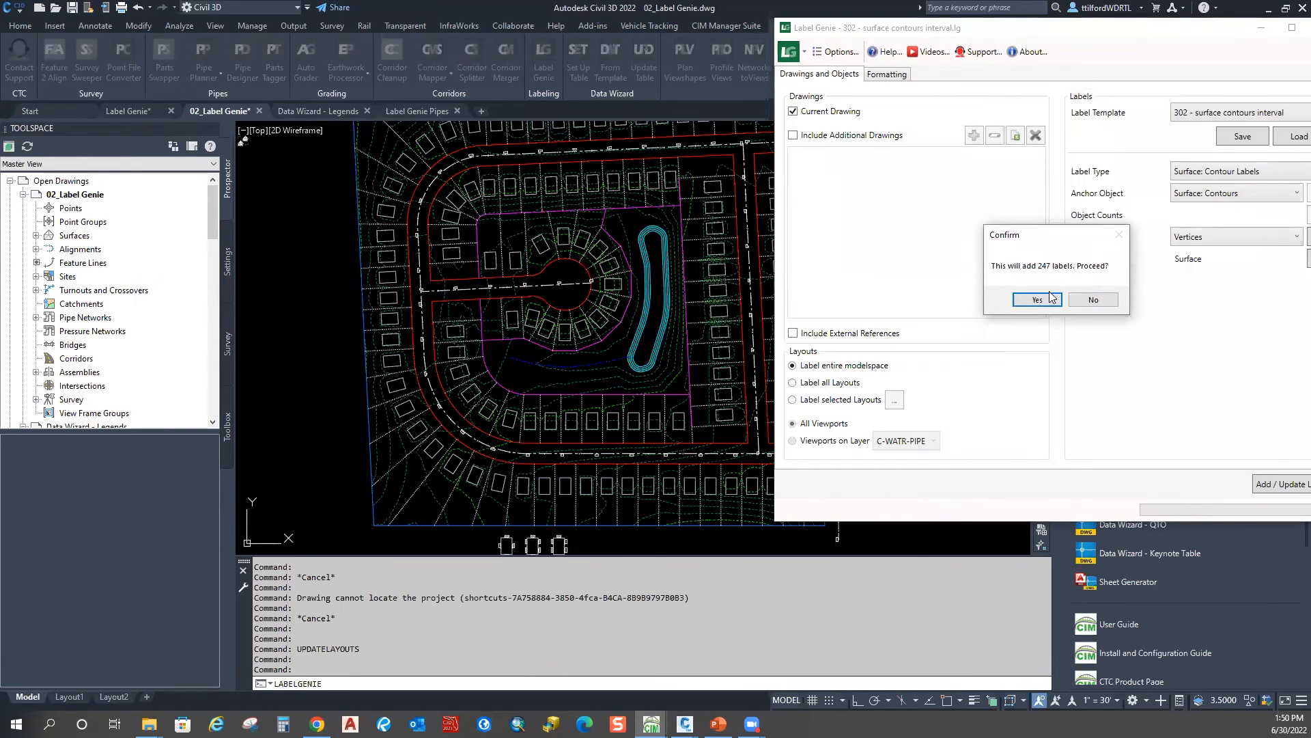
click(1049, 295)
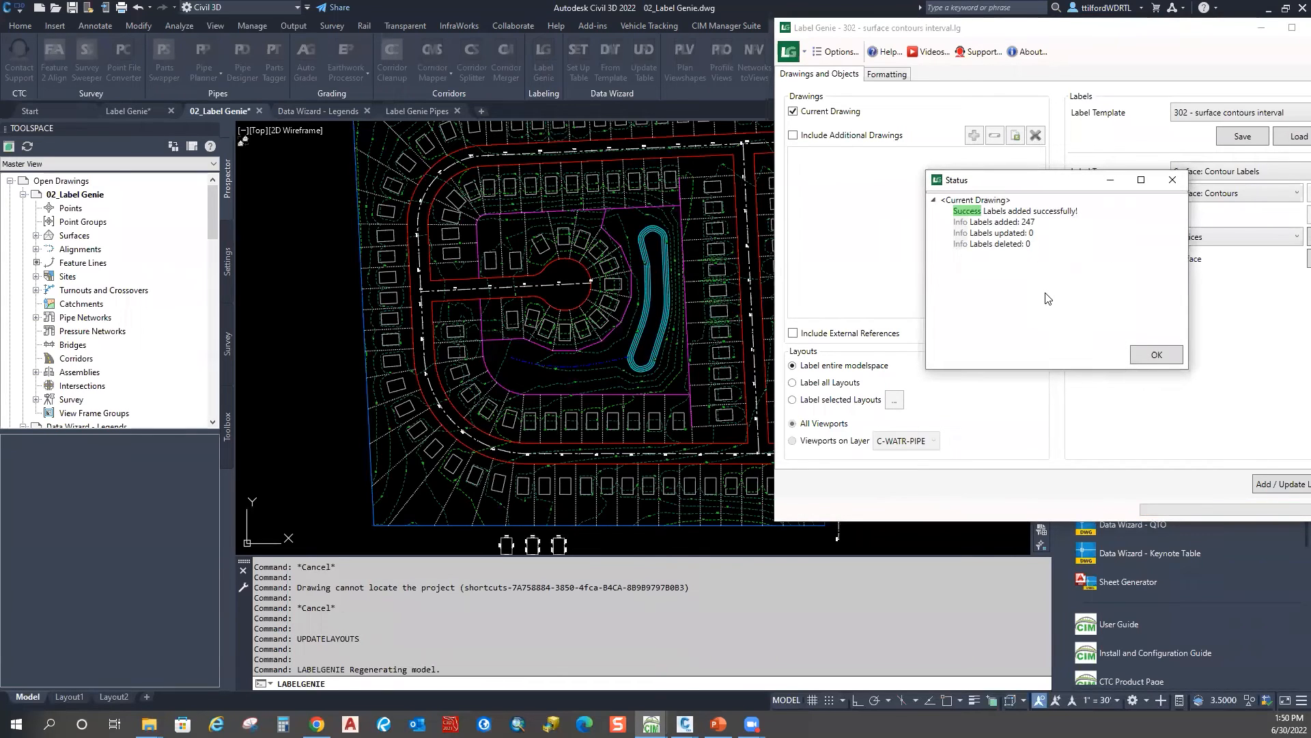
click(1157, 355)
scroll(693, 302, up, 5)
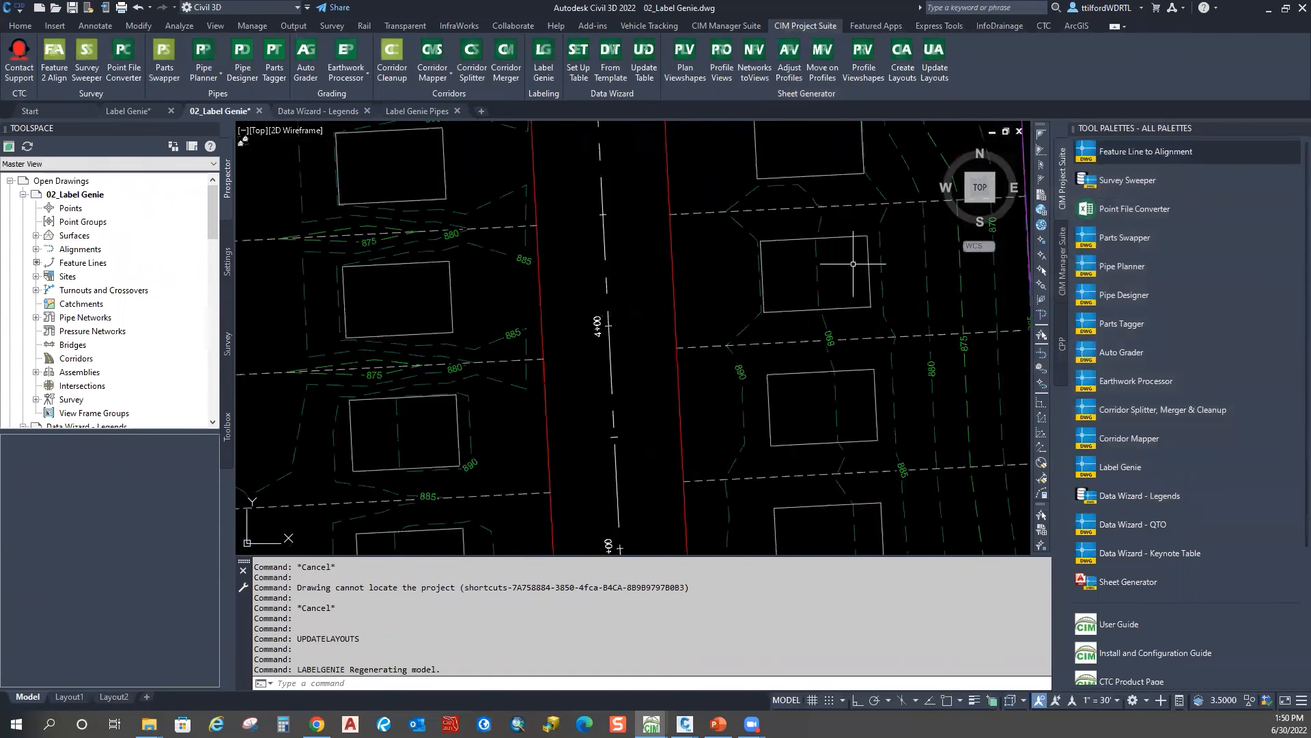
Step: Pan around stations 6+00 and 8+00, the cul-de-sac and the pond to review contour labels
middle_drag(693, 302, 689, 302)
middle_drag(783, 183, 720, 435)
mouse_move(761, 158)
middle_down()
mouse_move(782, 410)
mouse_move(769, 465)
middle_up()
mouse_move(643, 150)
middle_down()
mouse_move(849, 246)
mouse_move(943, 439)
middle_up()
scroll(441, 293, down, 2)
middle_drag(441, 294, 691, 233)
mouse_move(380, 375)
middle_down()
mouse_move(527, 328)
mouse_move(626, 236)
middle_up()
middle_drag(381, 337, 785, 290)
mouse_move(509, 448)
middle_down()
mouse_move(506, 281)
mouse_move(472, 143)
middle_up()
scroll(574, 383, down, 2)
mouse_move(579, 390)
middle_down()
mouse_move(565, 315)
mouse_move(581, 183)
middle_up()
Step: Select the vertical feature line beside the lower-right lots
middle_drag(550, 372, 587, 236)
middle_drag(854, 307, 546, 239)
middle_drag(862, 352, 646, 331)
scroll(646, 331, up, 2)
click(776, 294)
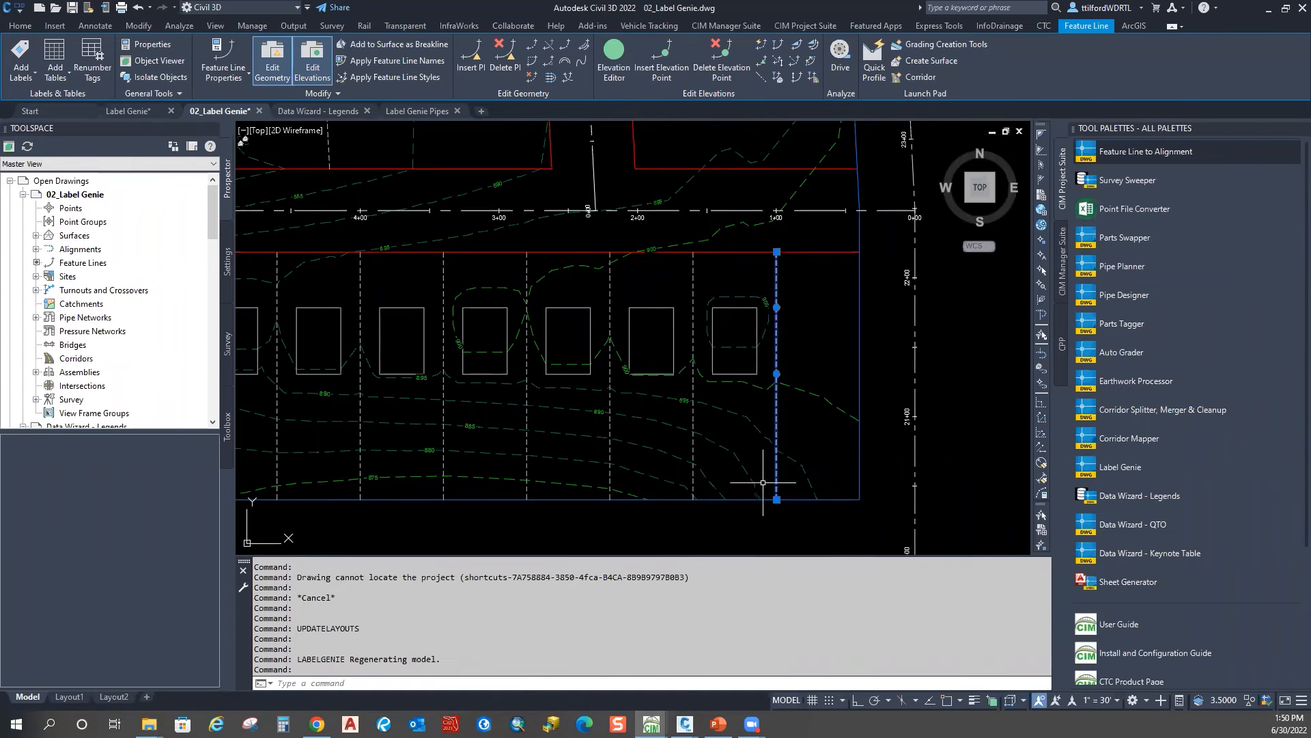
scroll(755, 387, down, 2)
click(94, 26)
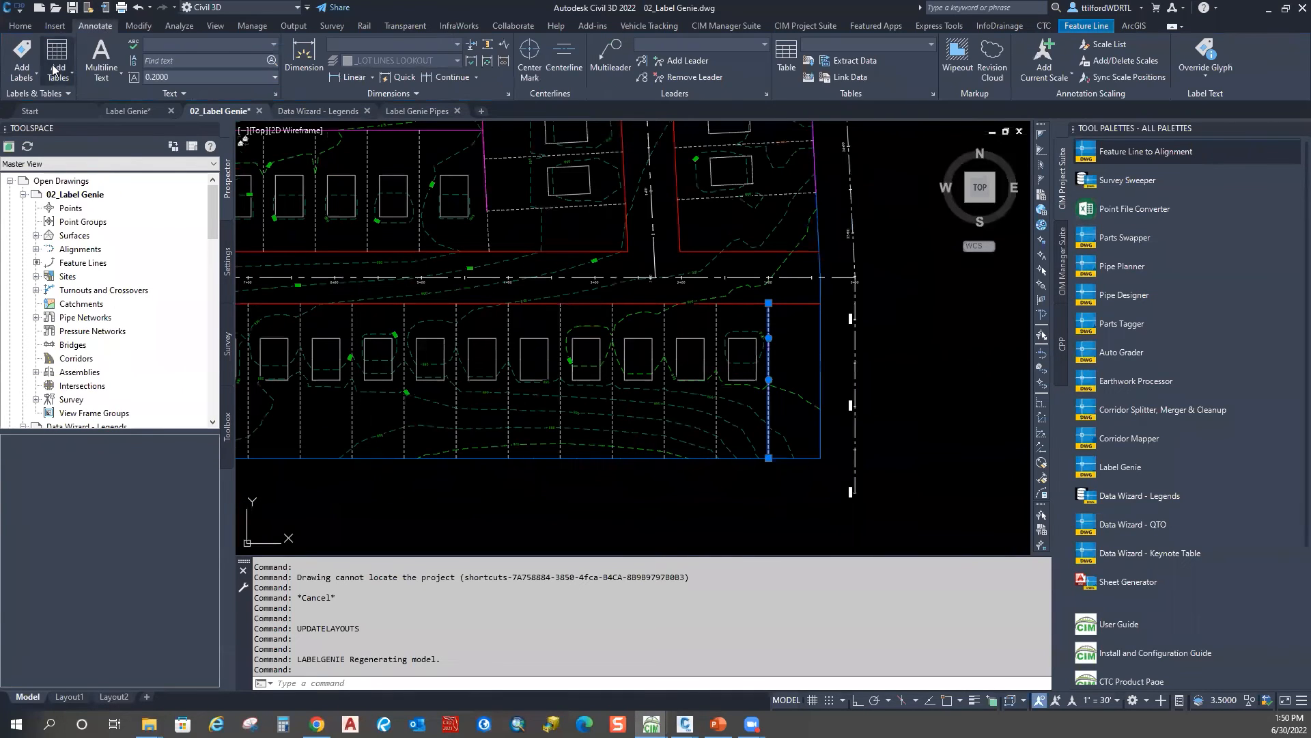
click(33, 76)
mouse_move(44, 101)
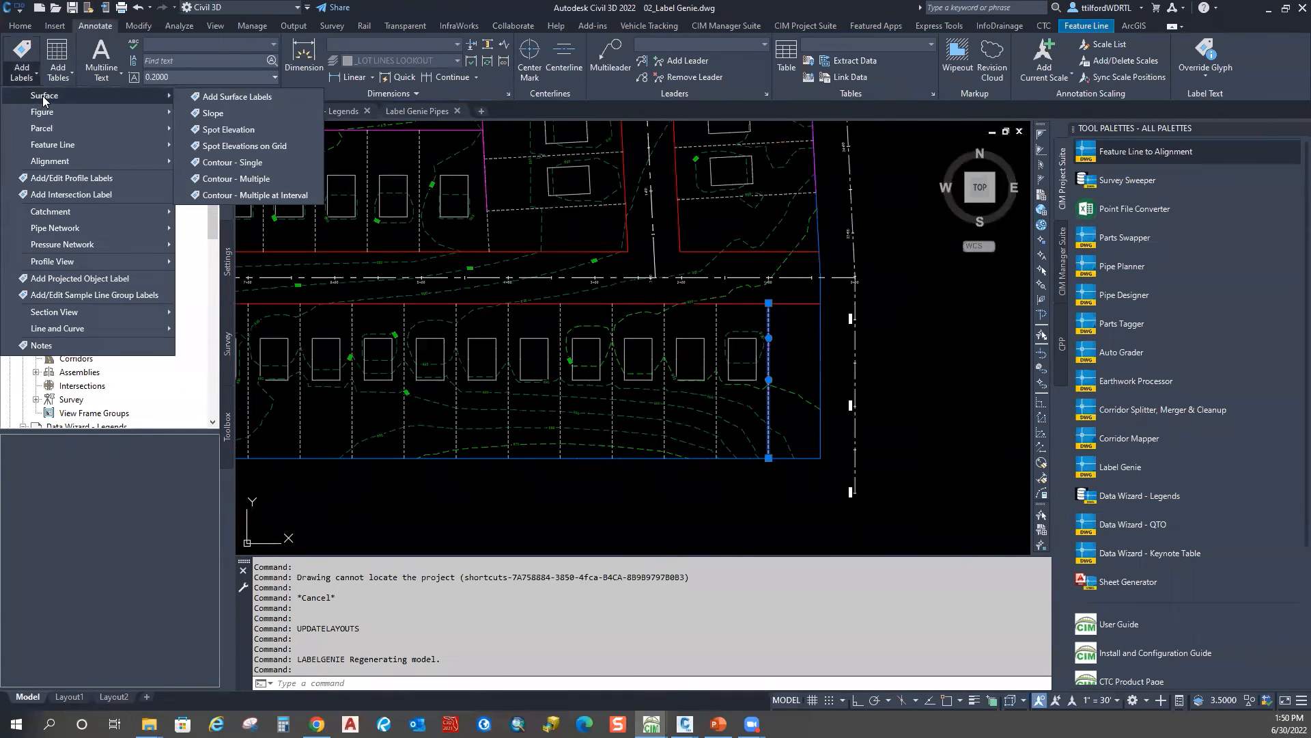
click(229, 129)
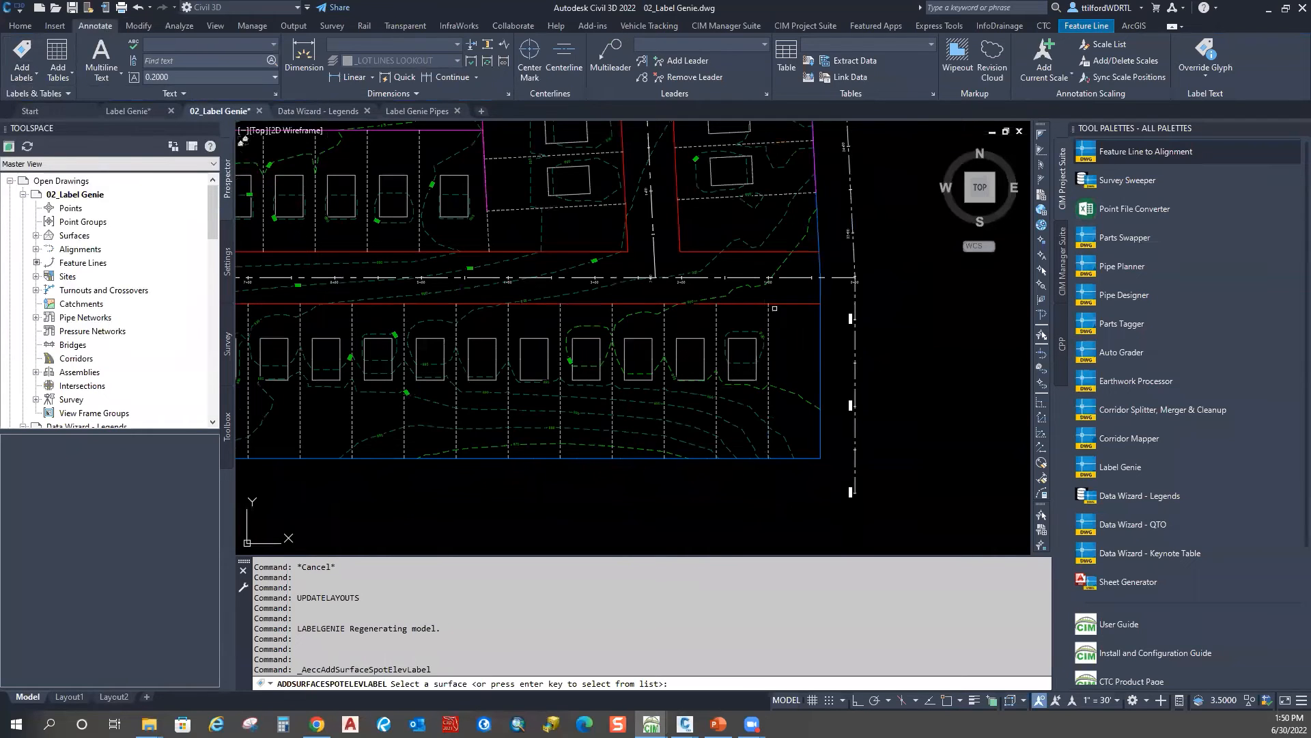
click(796, 398)
scroll(770, 329, up, 4)
shift+right_click(787, 314)
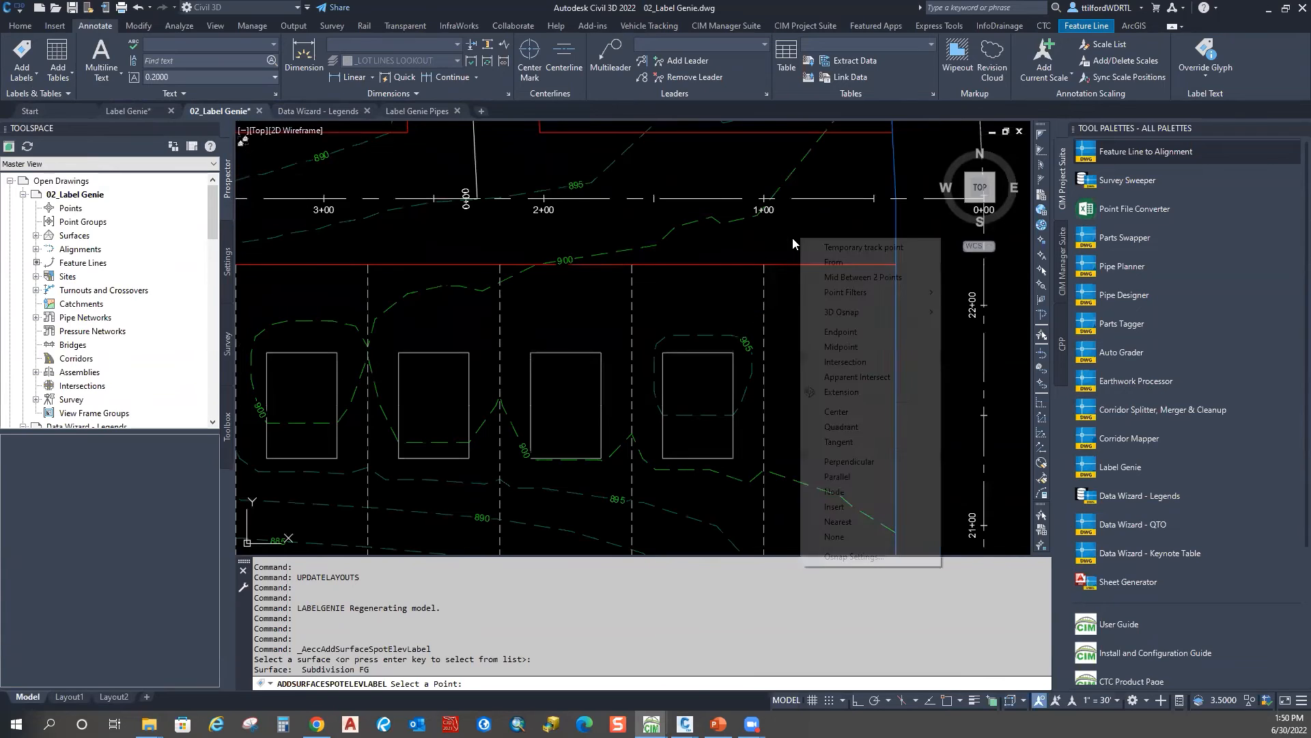
click(840, 478)
key(Escape)
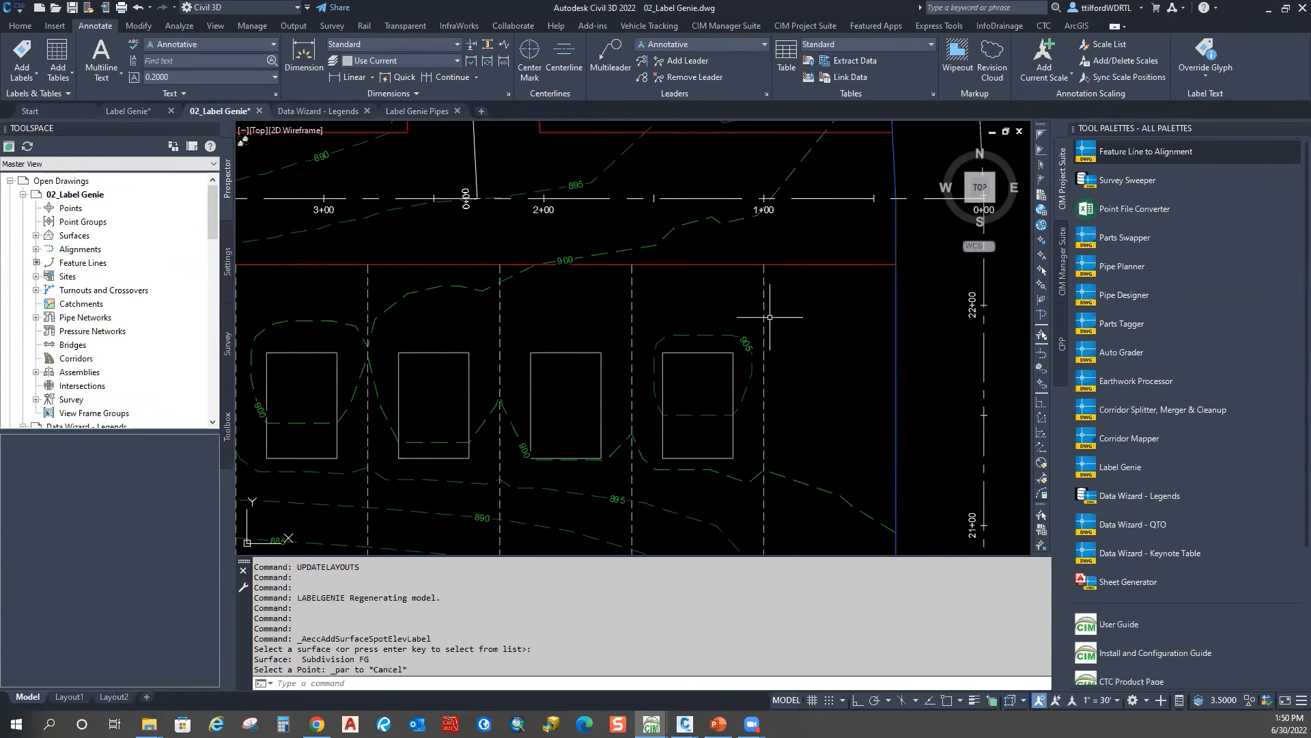
click(764, 323)
scroll(775, 315, down, 4)
click(308, 311)
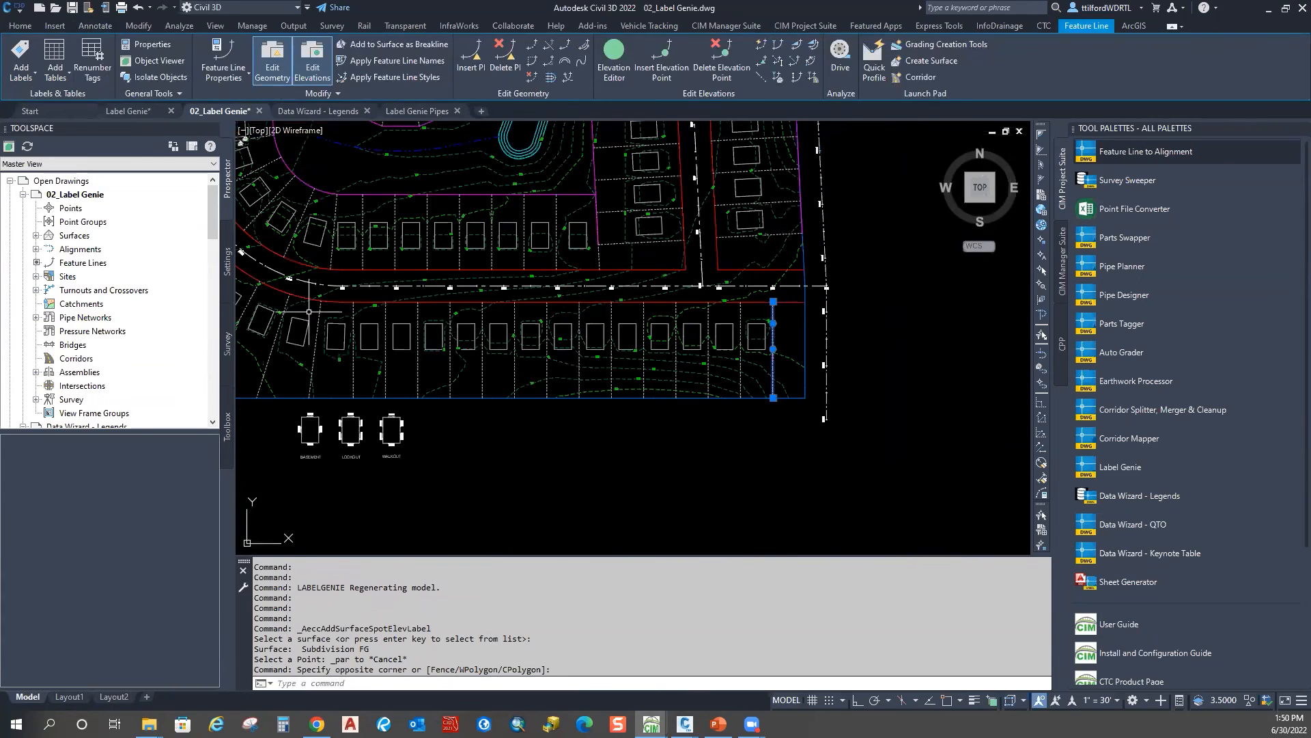
scroll(309, 312, down, 5)
key(Escape)
scroll(598, 422, up, 5)
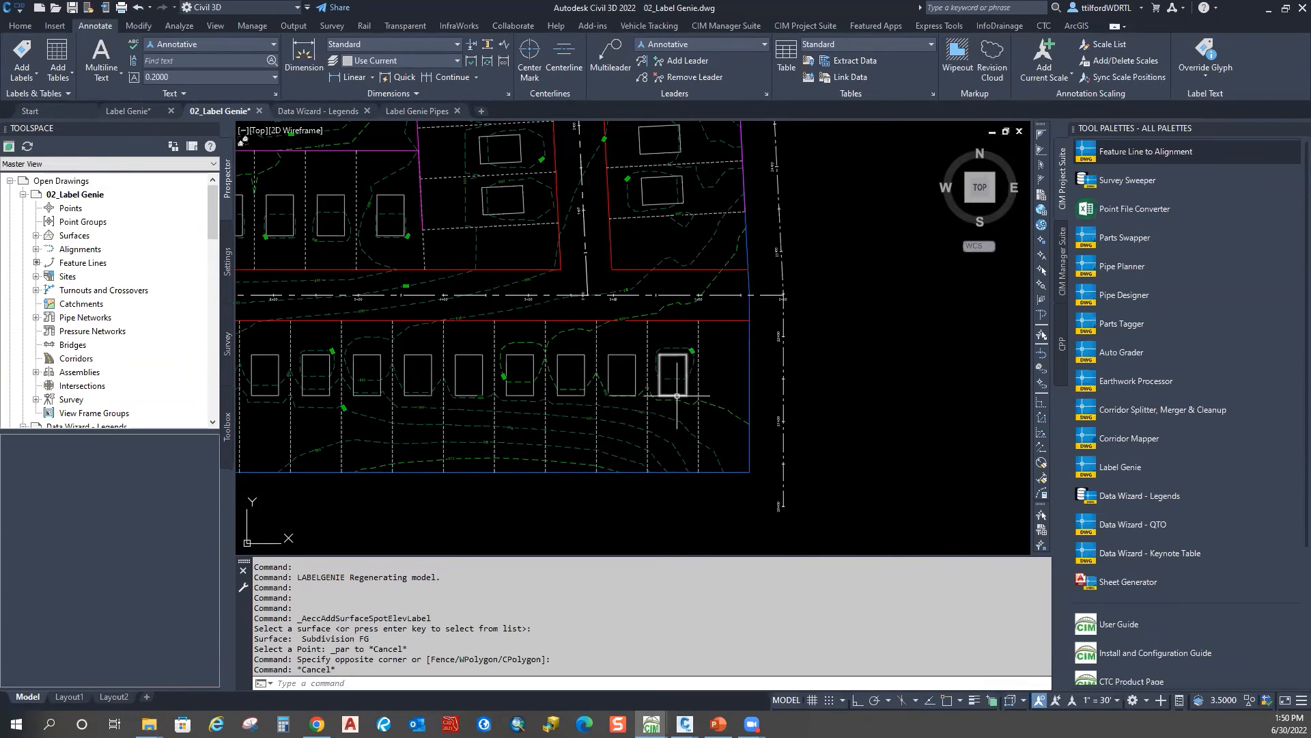
mouse_move(671, 333)
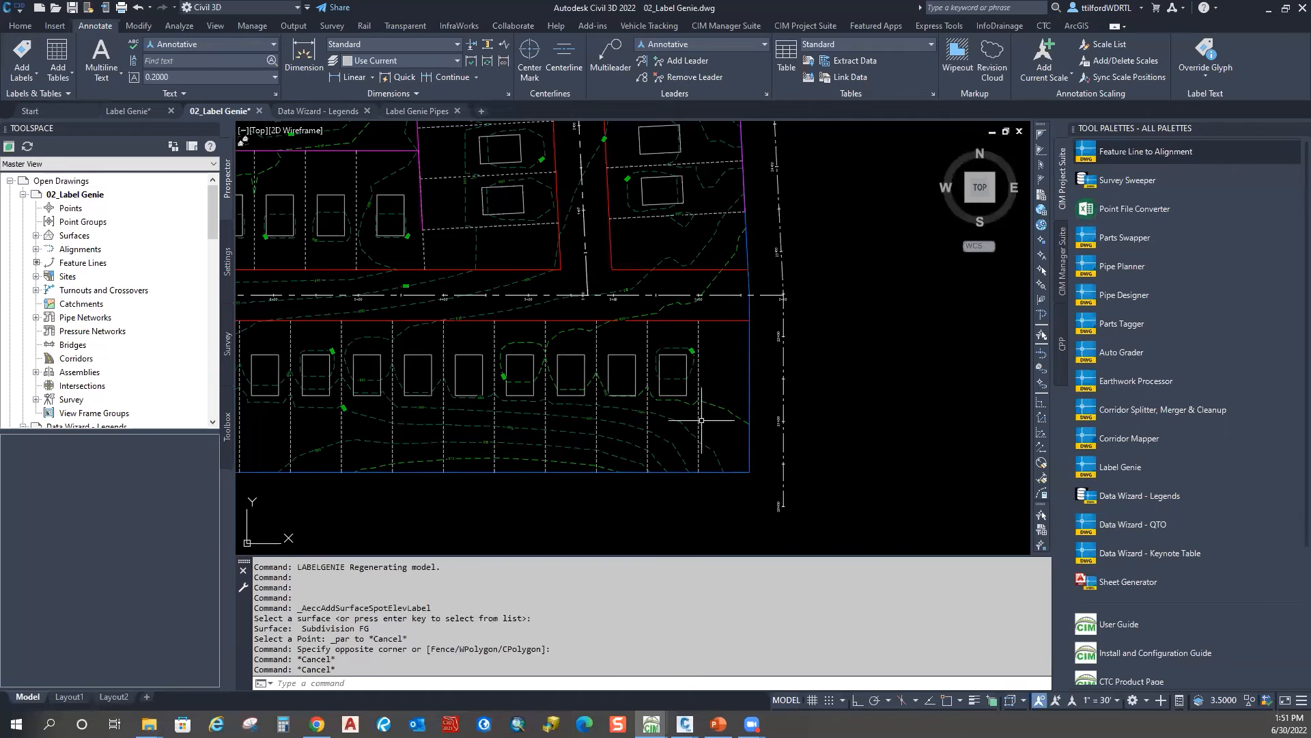
middle_drag(703, 420, 698, 399)
scroll(758, 543, down, 5)
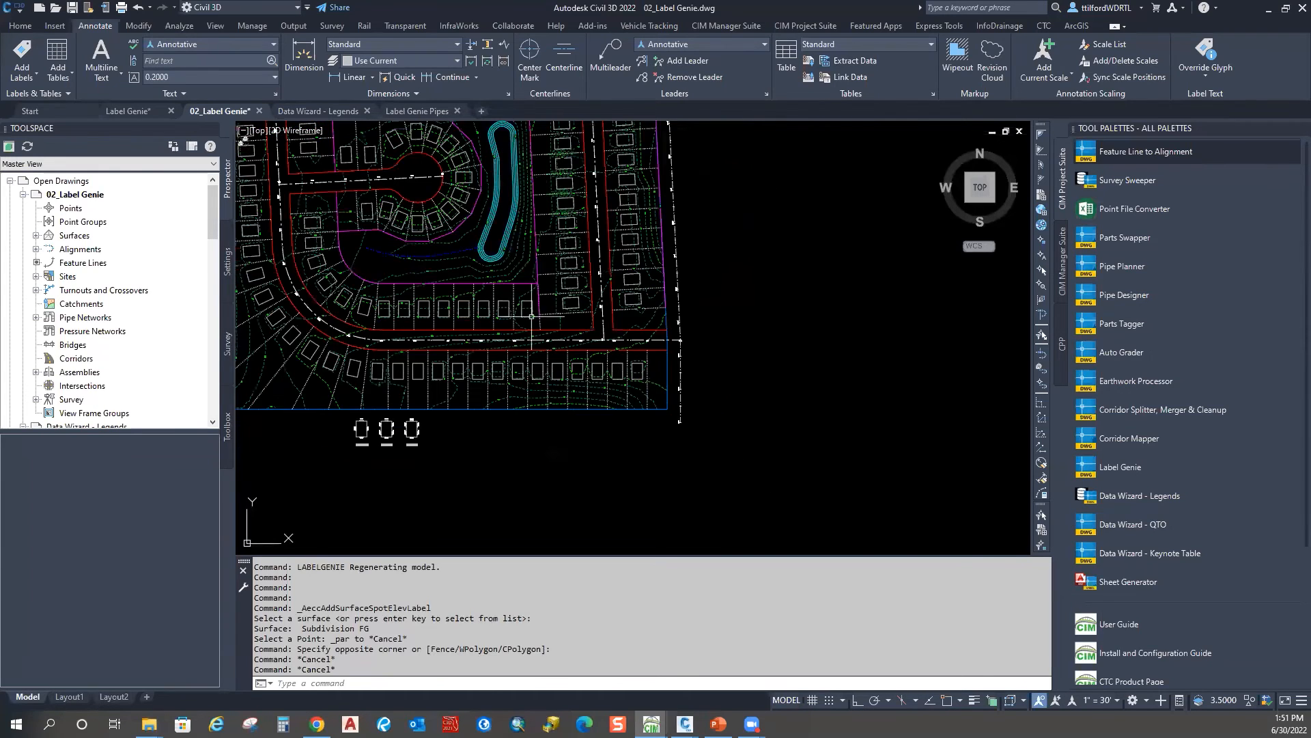
Step: Dismiss the help options and return to the add-in tools containing Label Genie
click(1217, 13)
click(1254, 34)
key(Escape)
click(800, 26)
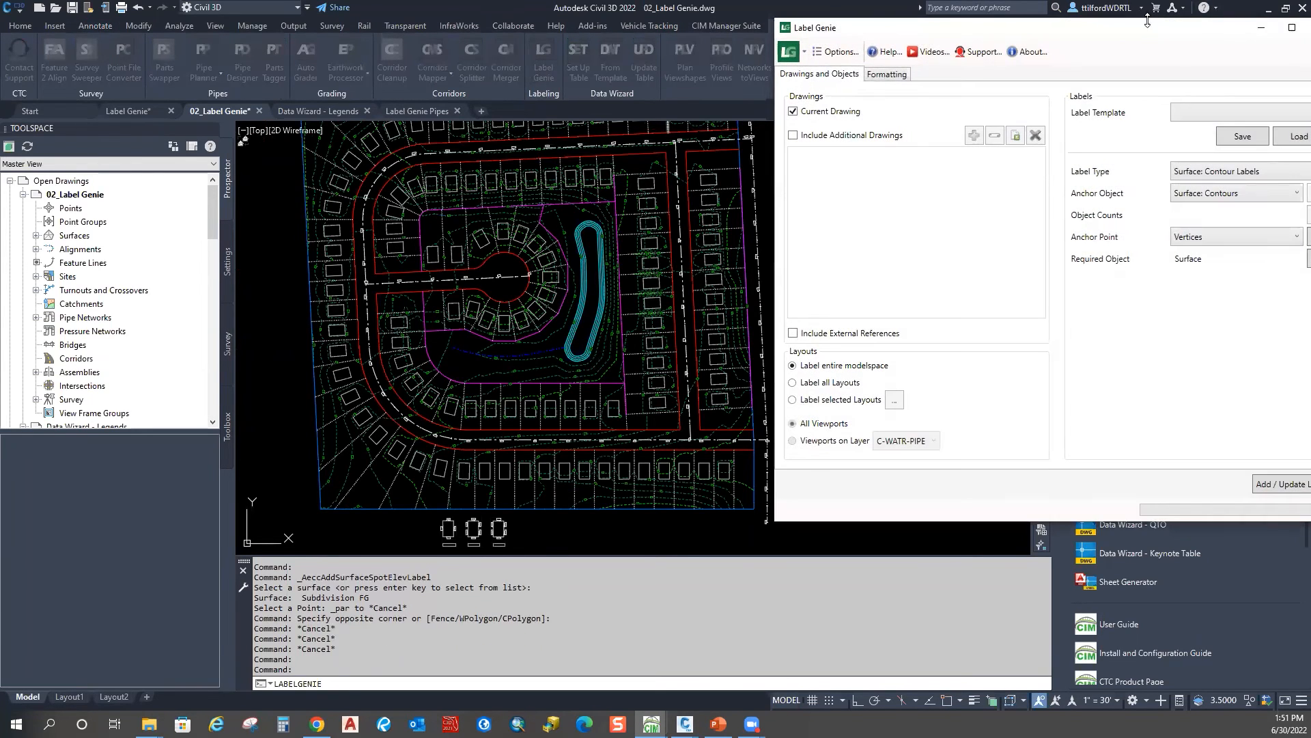
Step: Load the '304 - surface spot on lot lines' template
click(1104, 97)
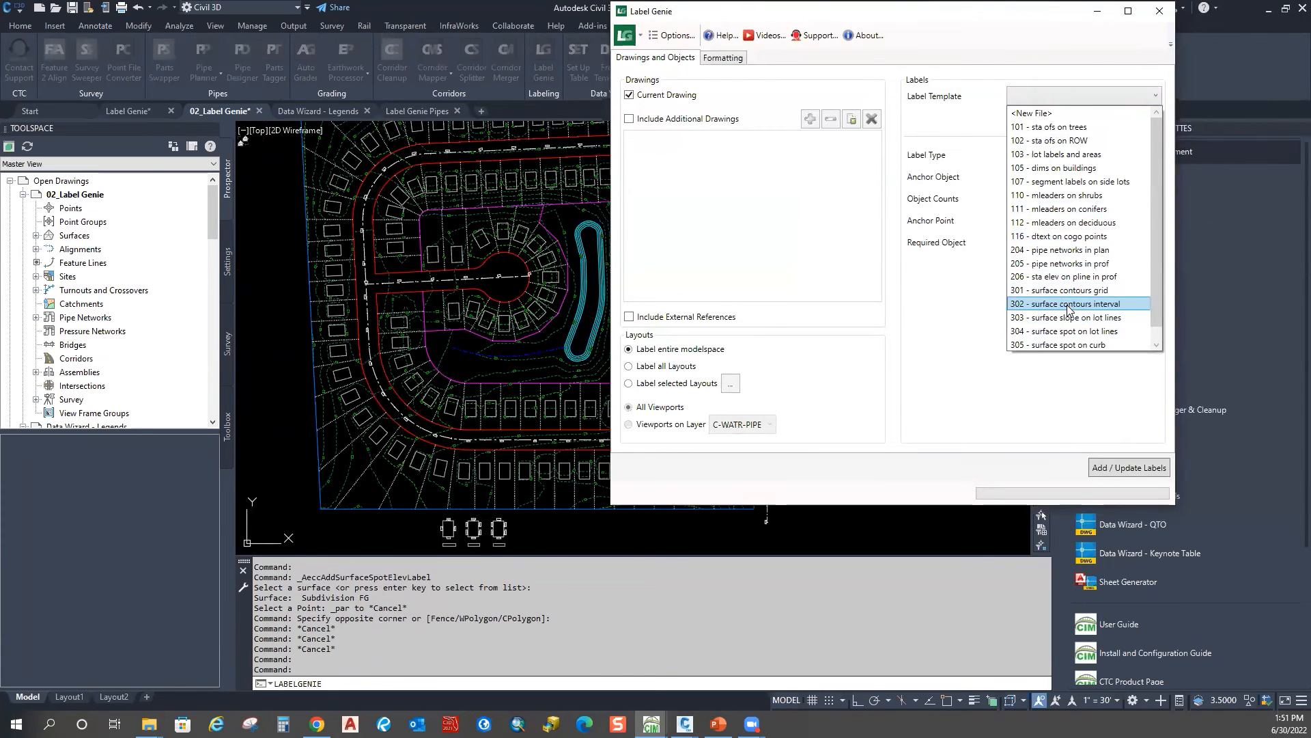
scroll(1066, 308, down, 1)
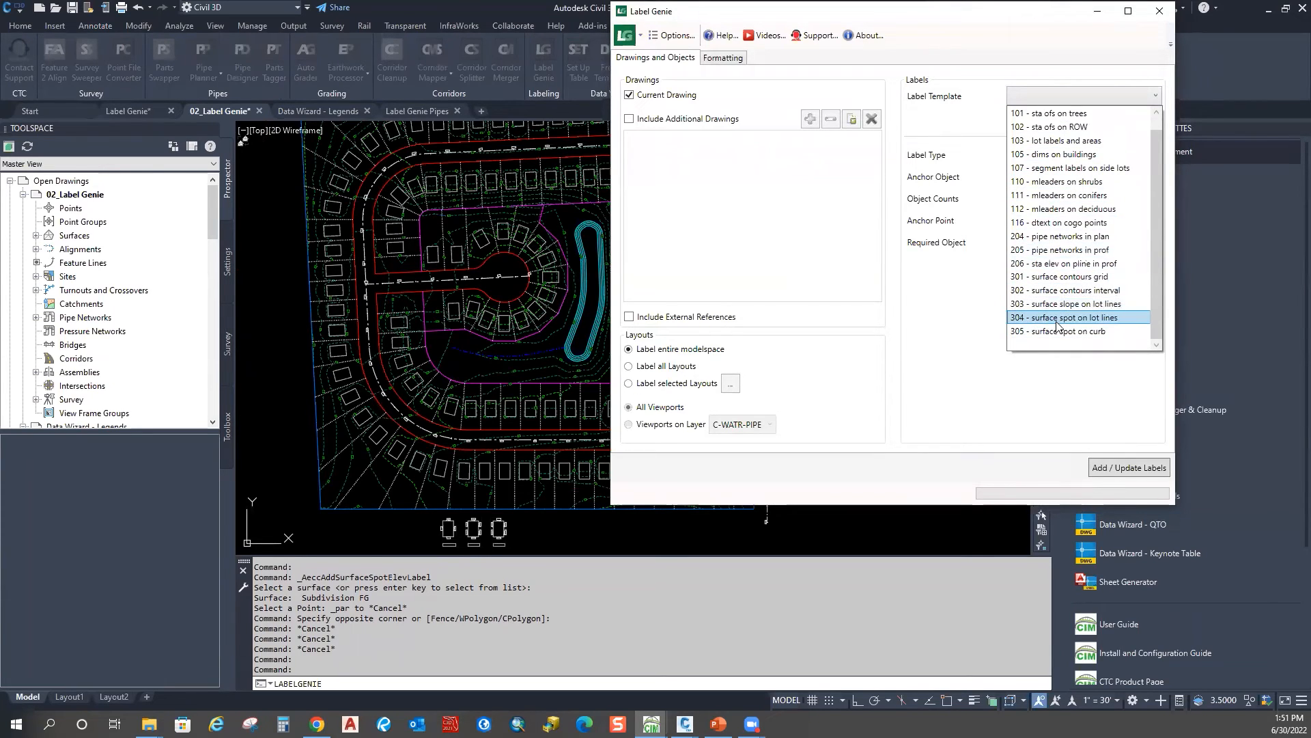
click(1056, 320)
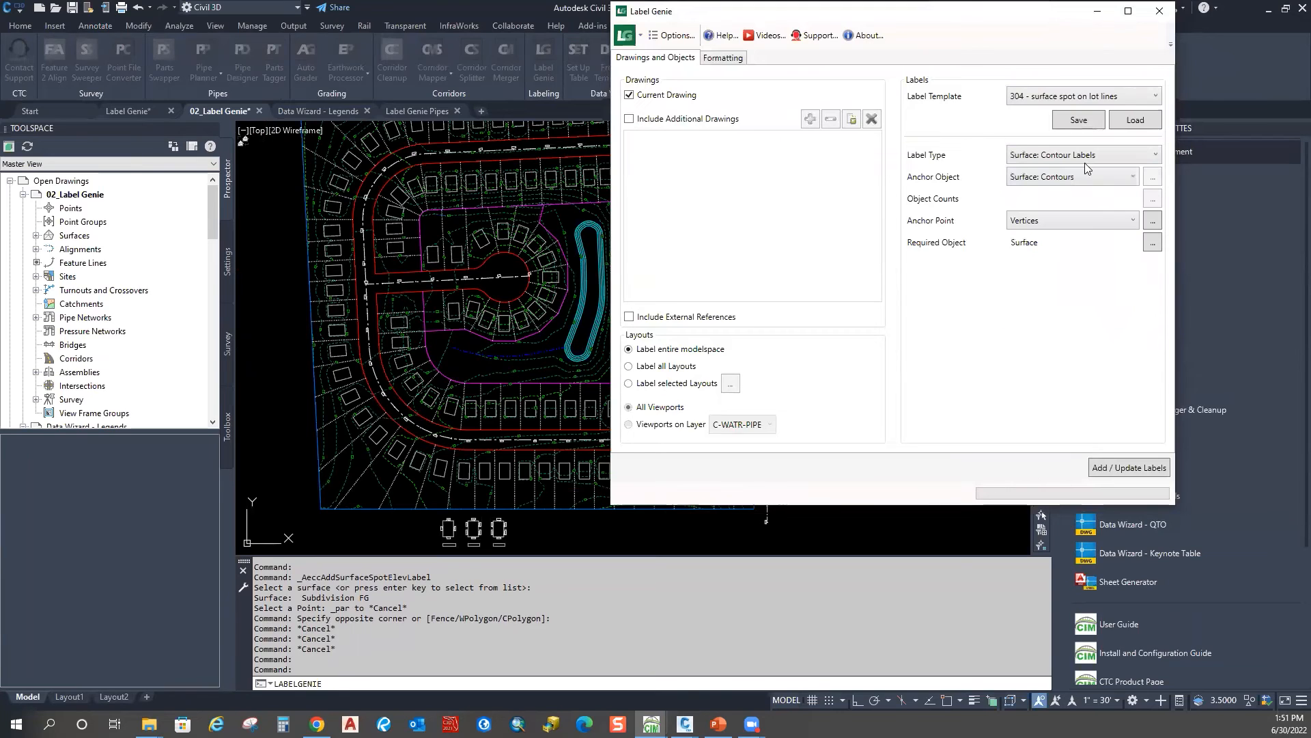
click(1135, 121)
click(931, 286)
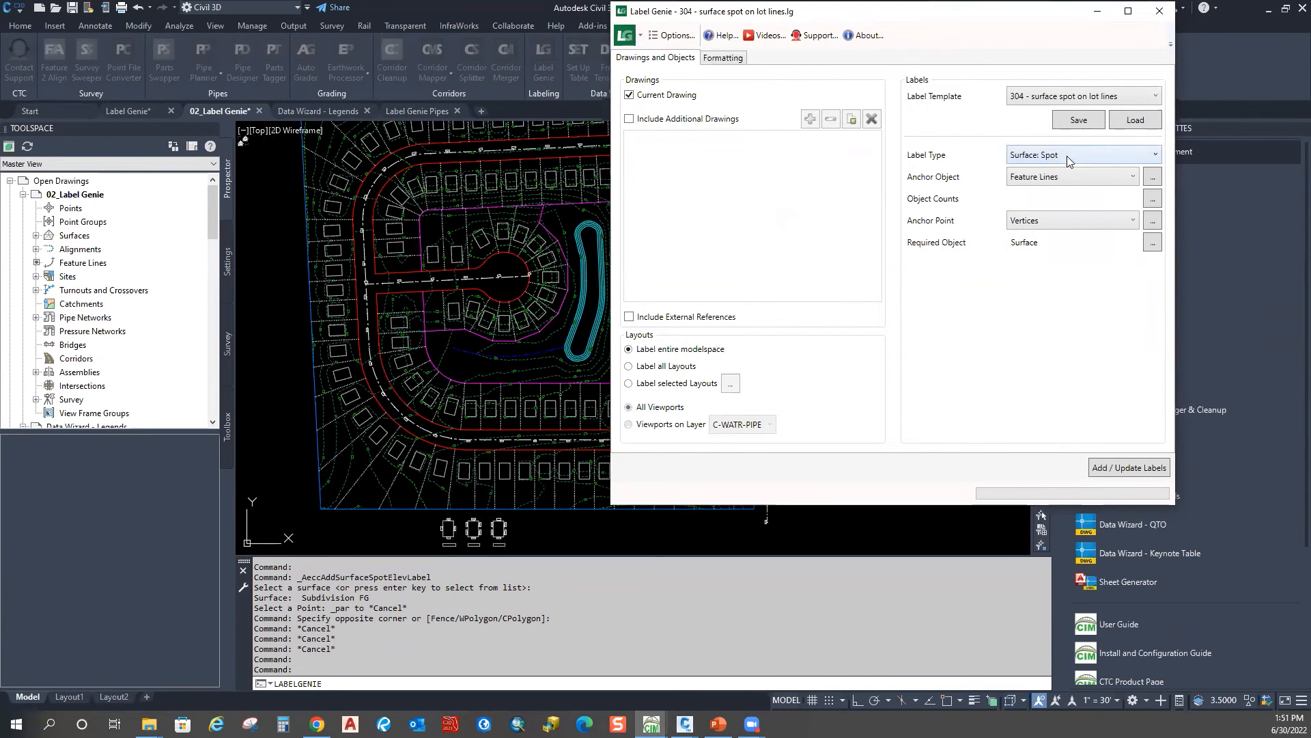
Step: Review the _LOT LINES* layer filter and exclude End of Object anchor points
click(1161, 178)
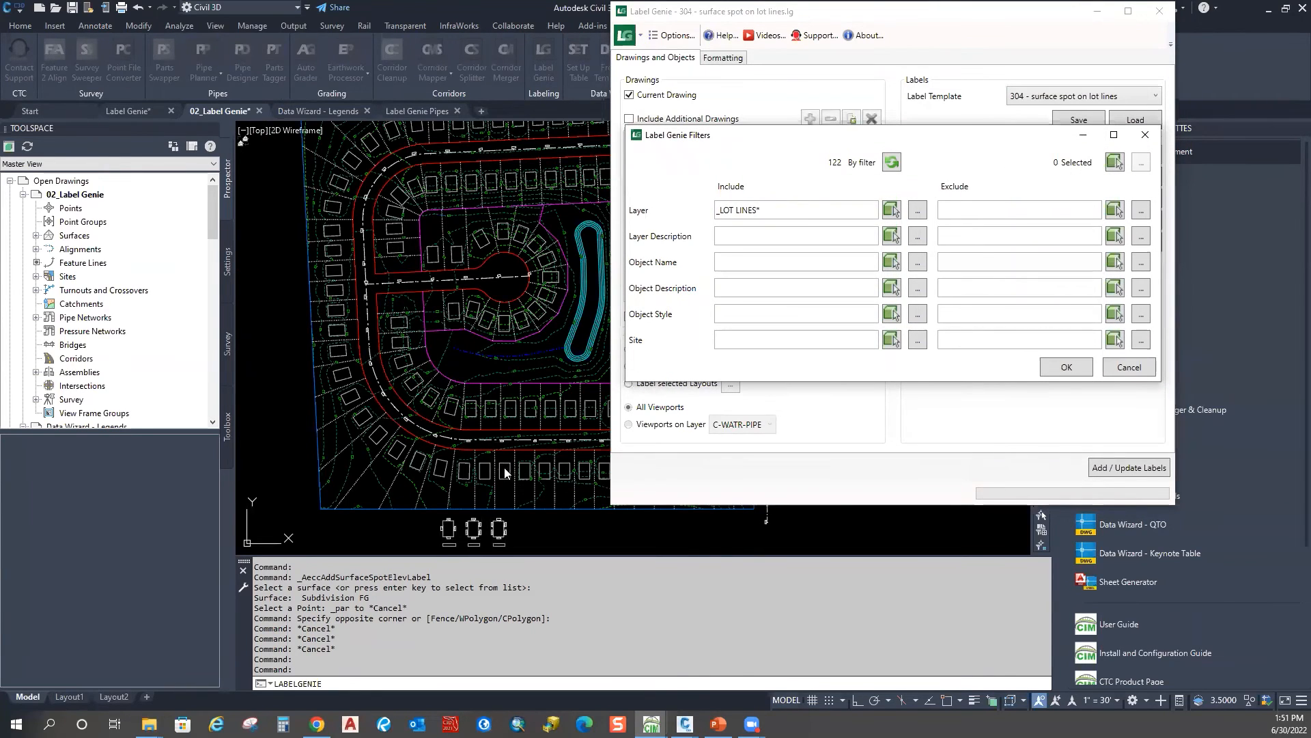
click(769, 209)
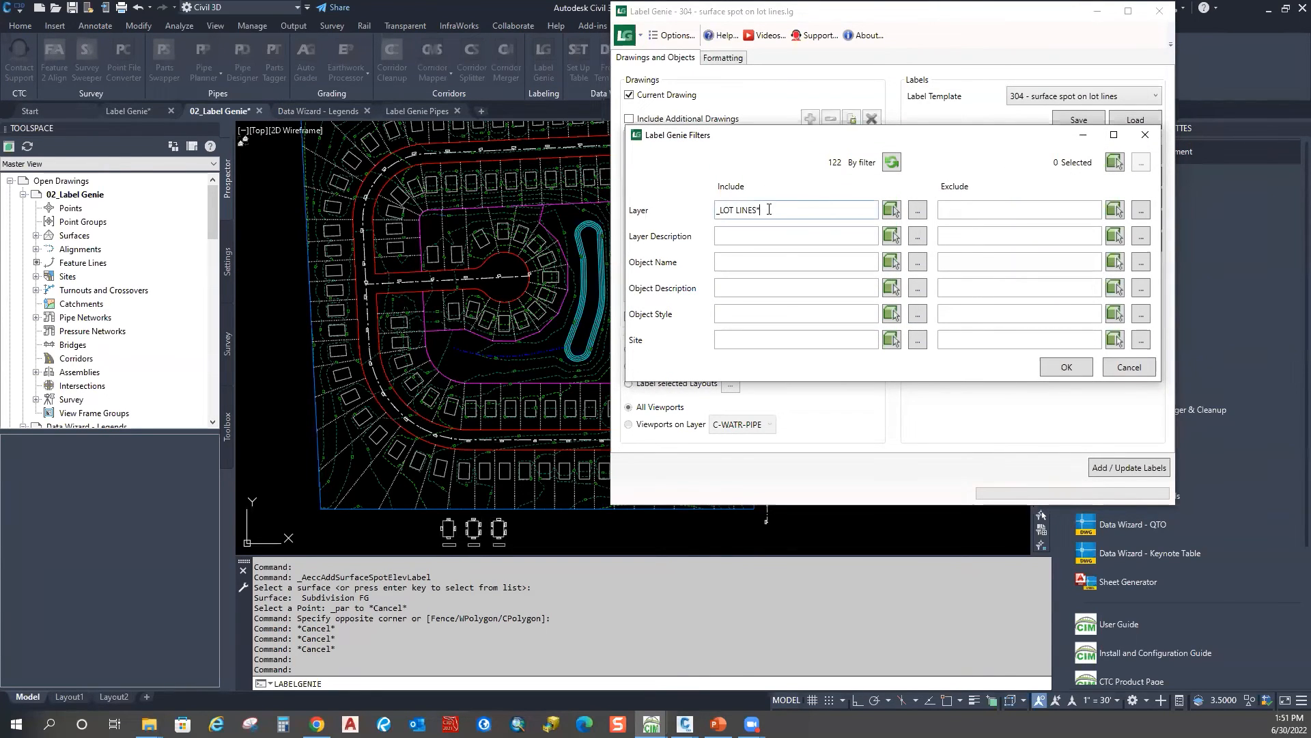
click(1145, 134)
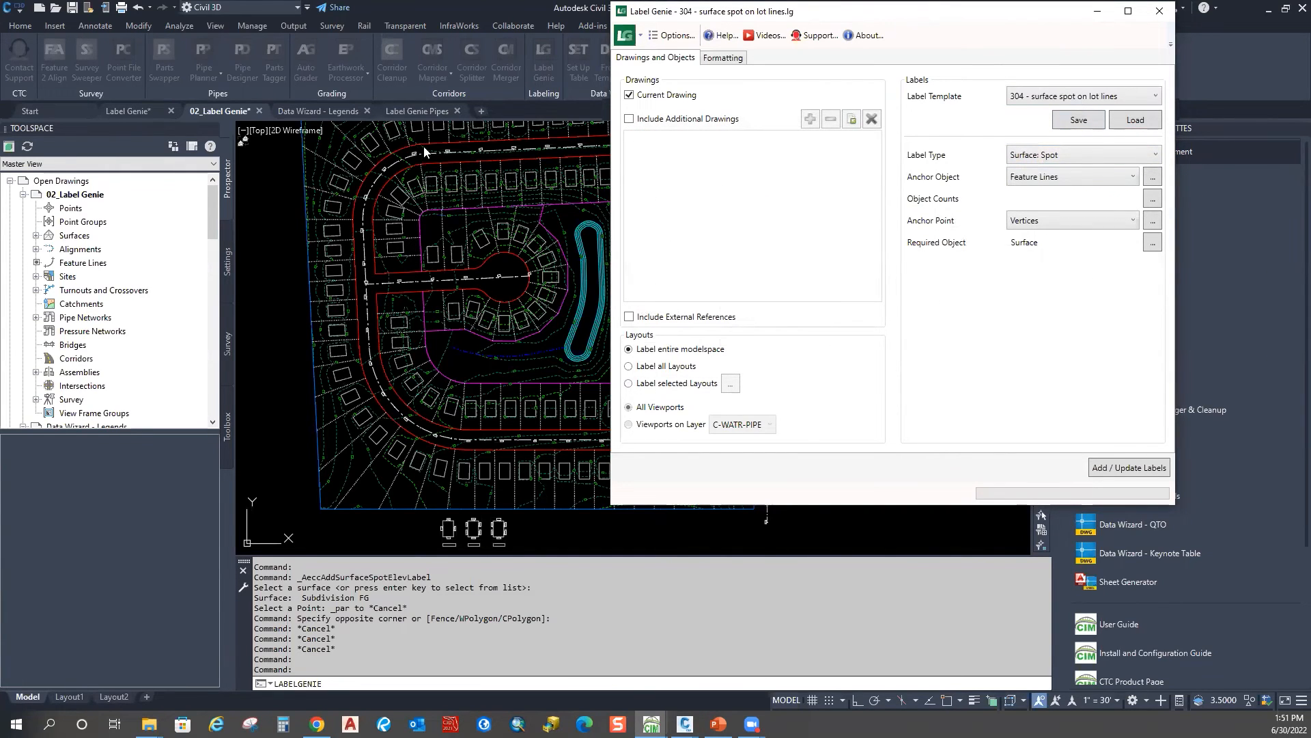
click(1153, 221)
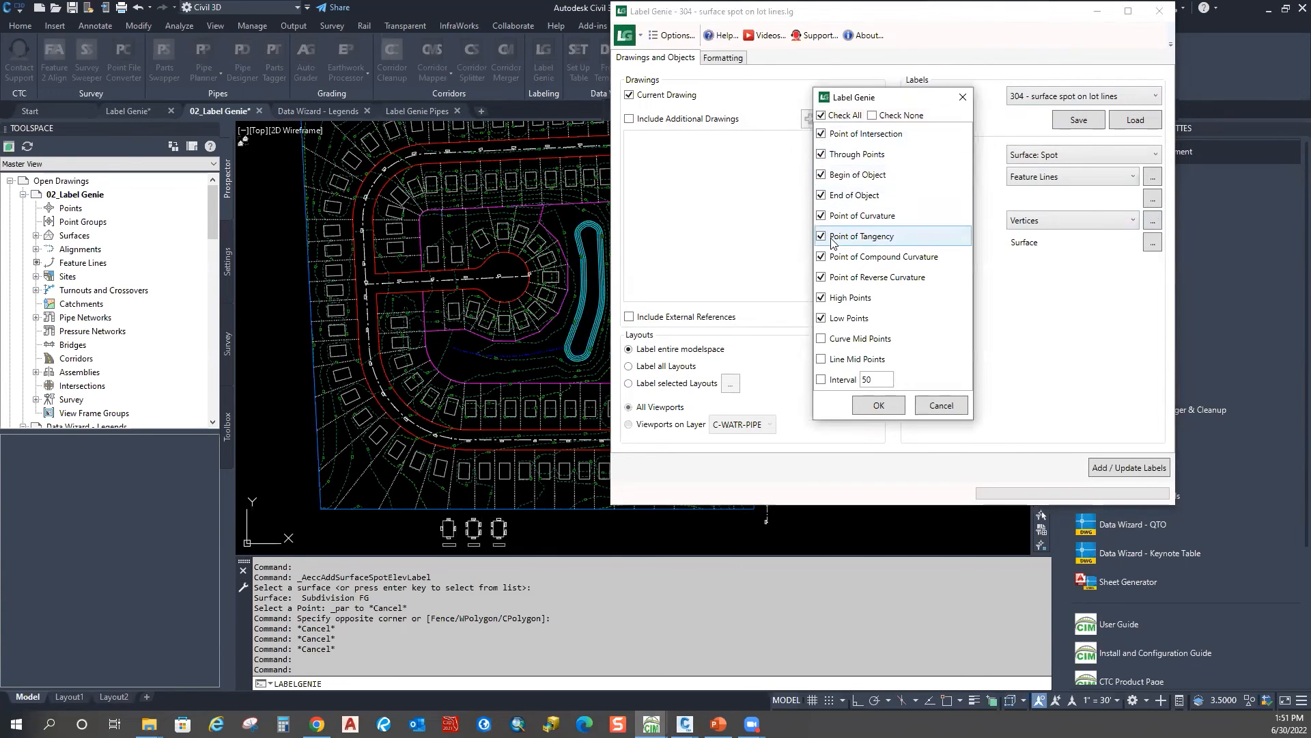
click(822, 196)
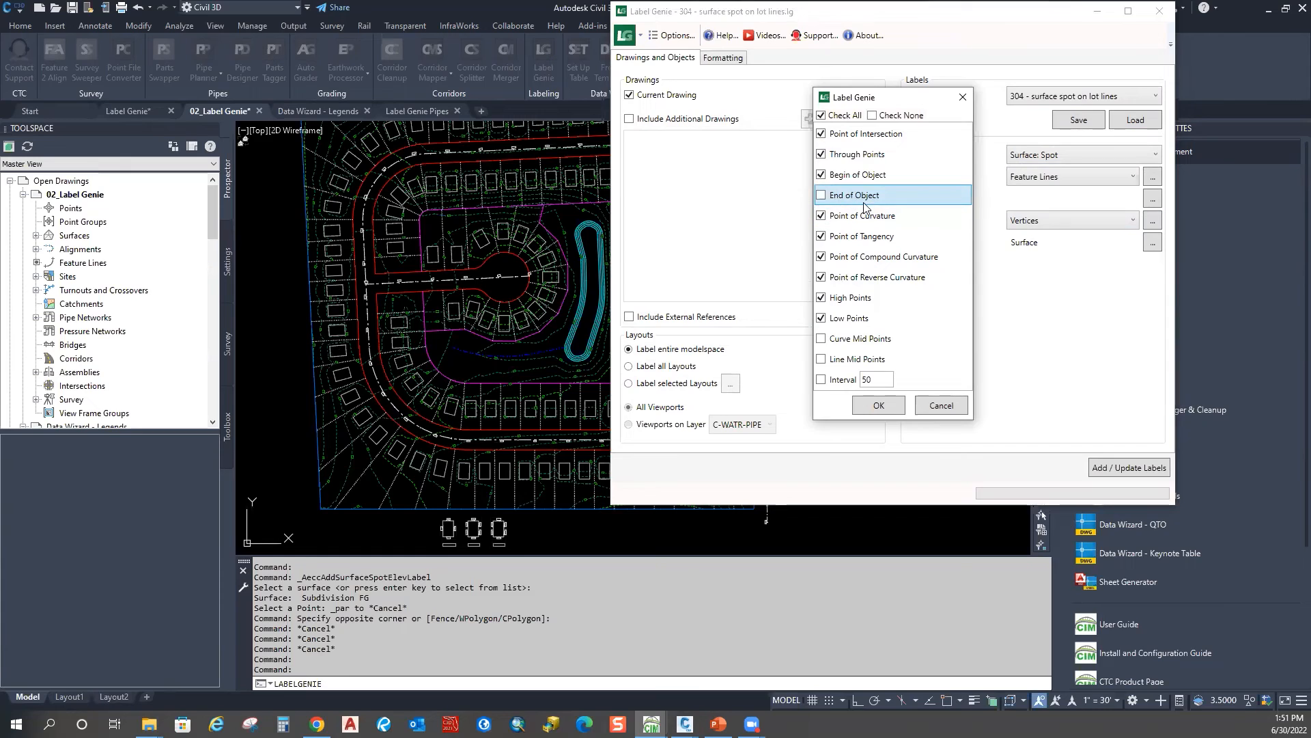
click(883, 403)
Step: Count the feature lines to label, then add the 361 spot elevation labels
click(723, 58)
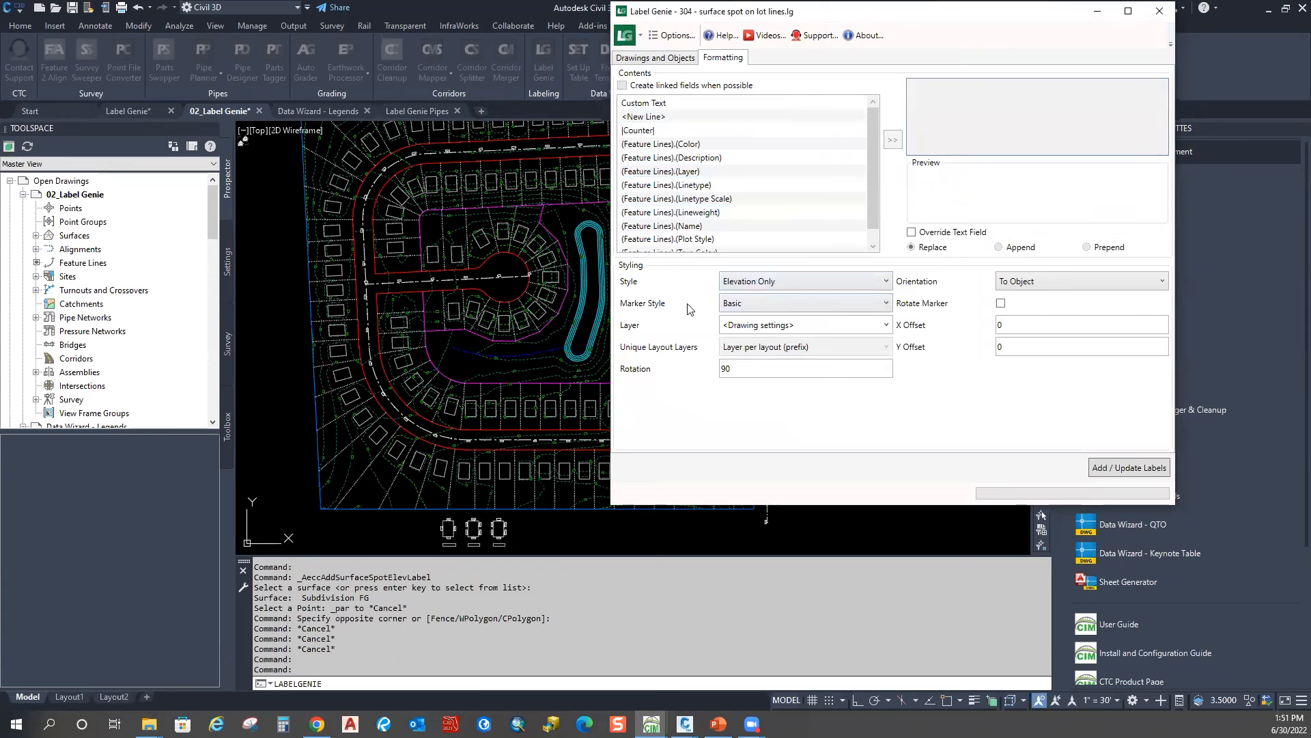
click(659, 59)
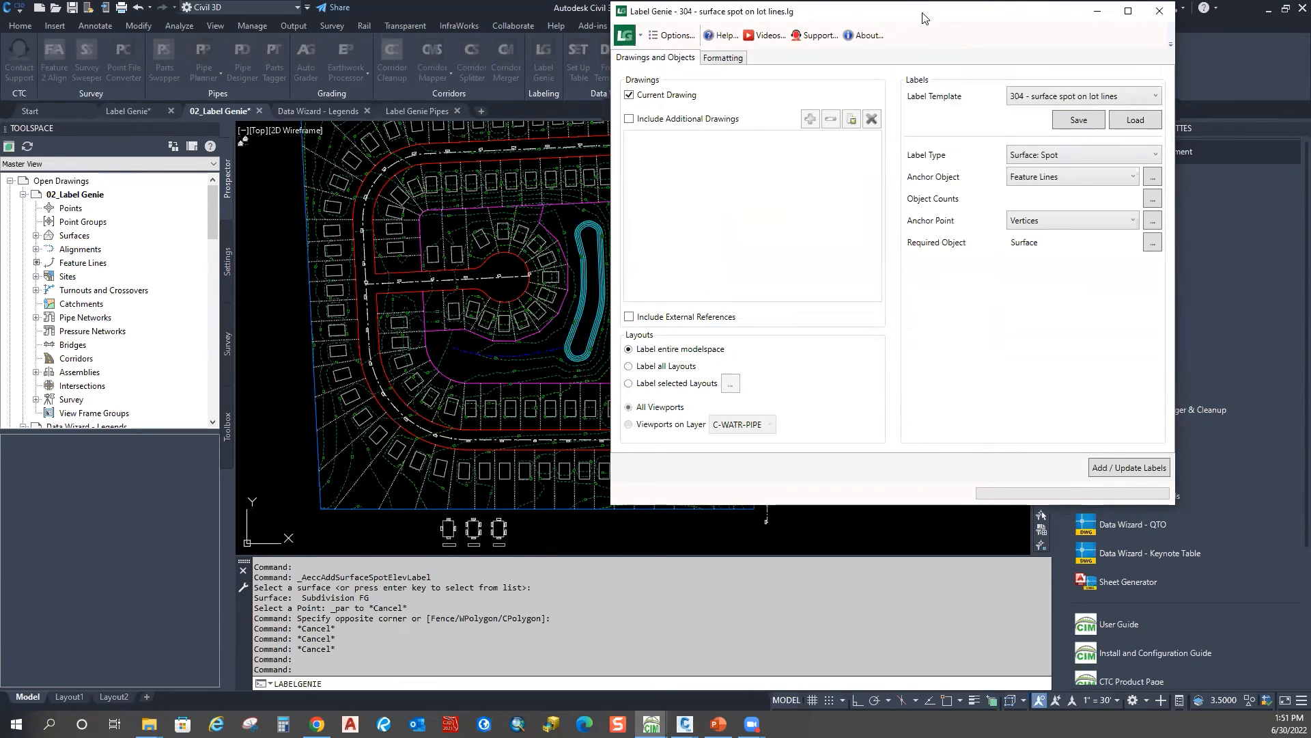
drag(922, 18, 1048, 46)
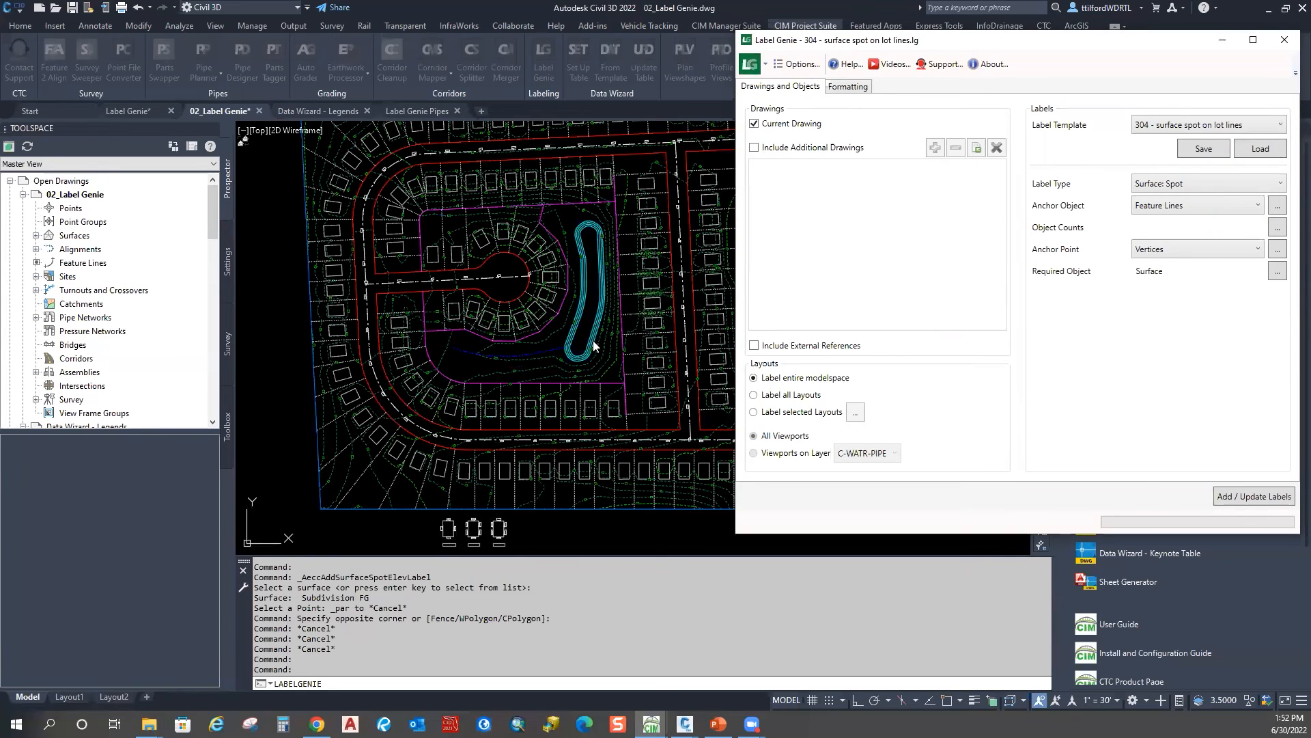
click(1277, 228)
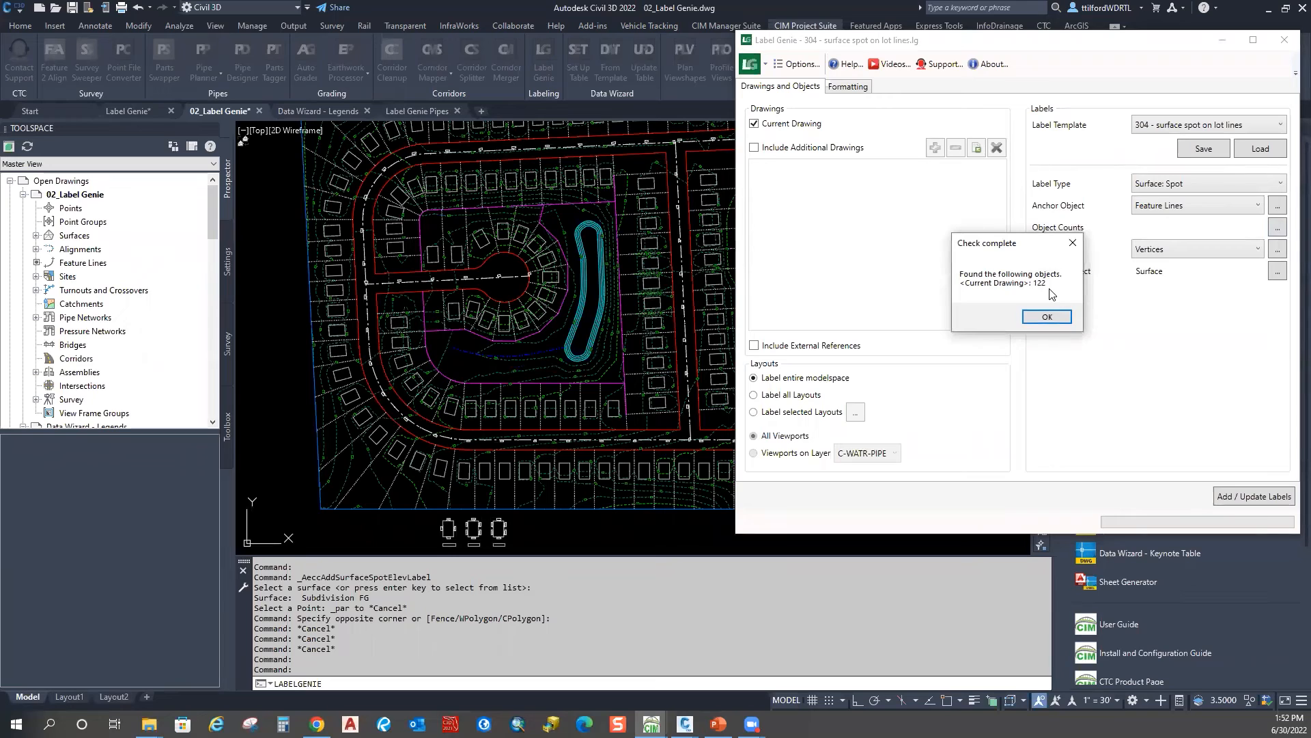
click(1047, 318)
click(1252, 501)
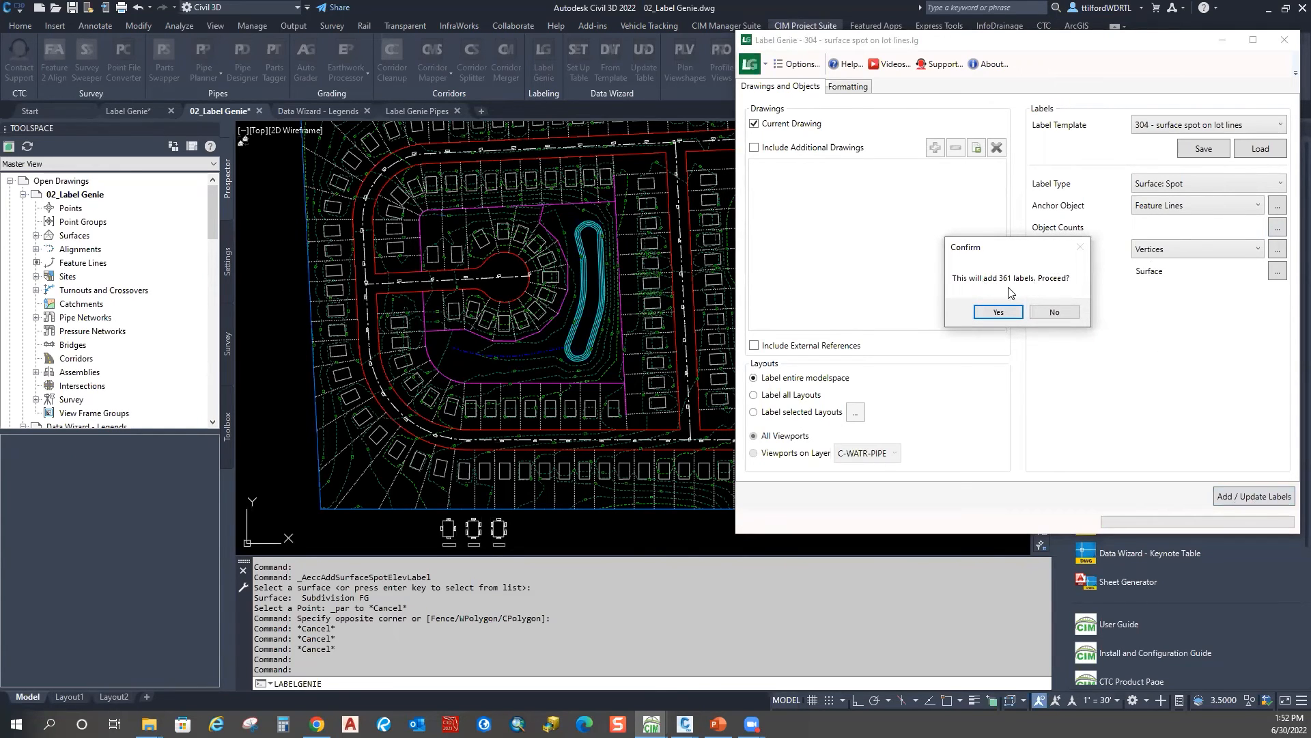
click(999, 312)
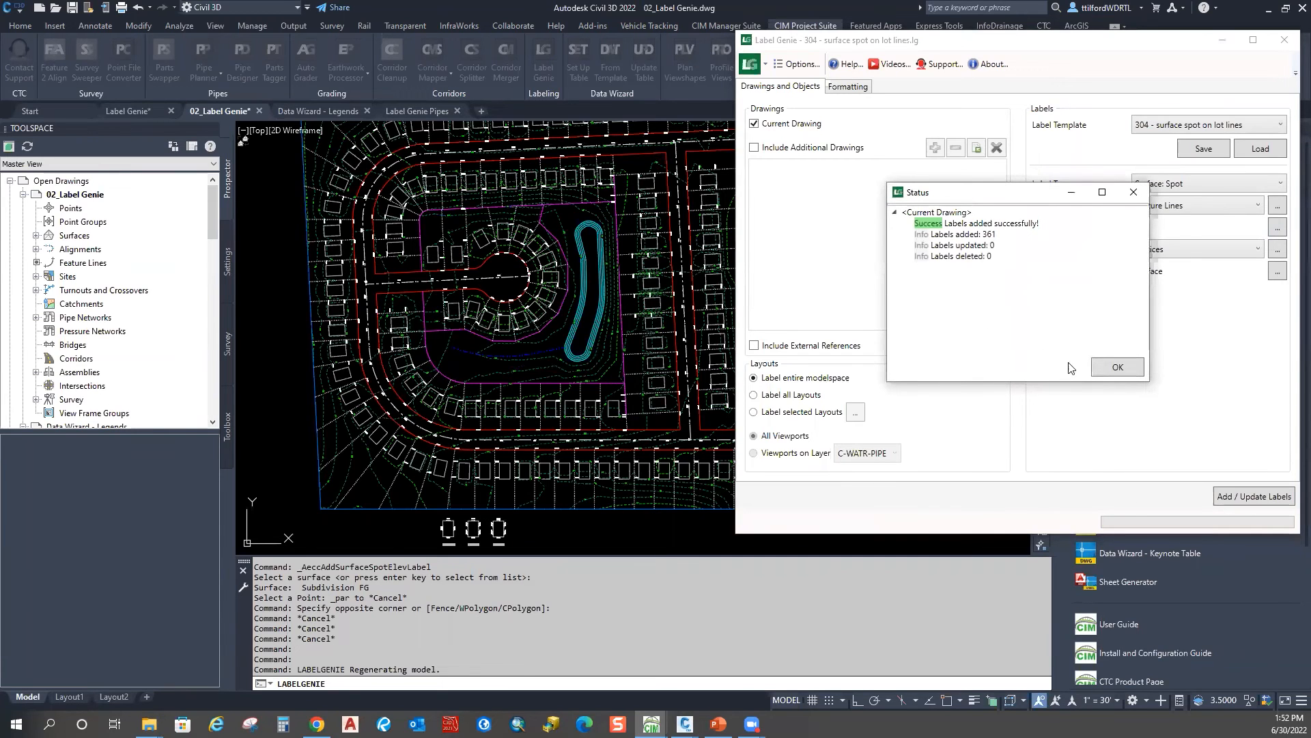
click(1116, 367)
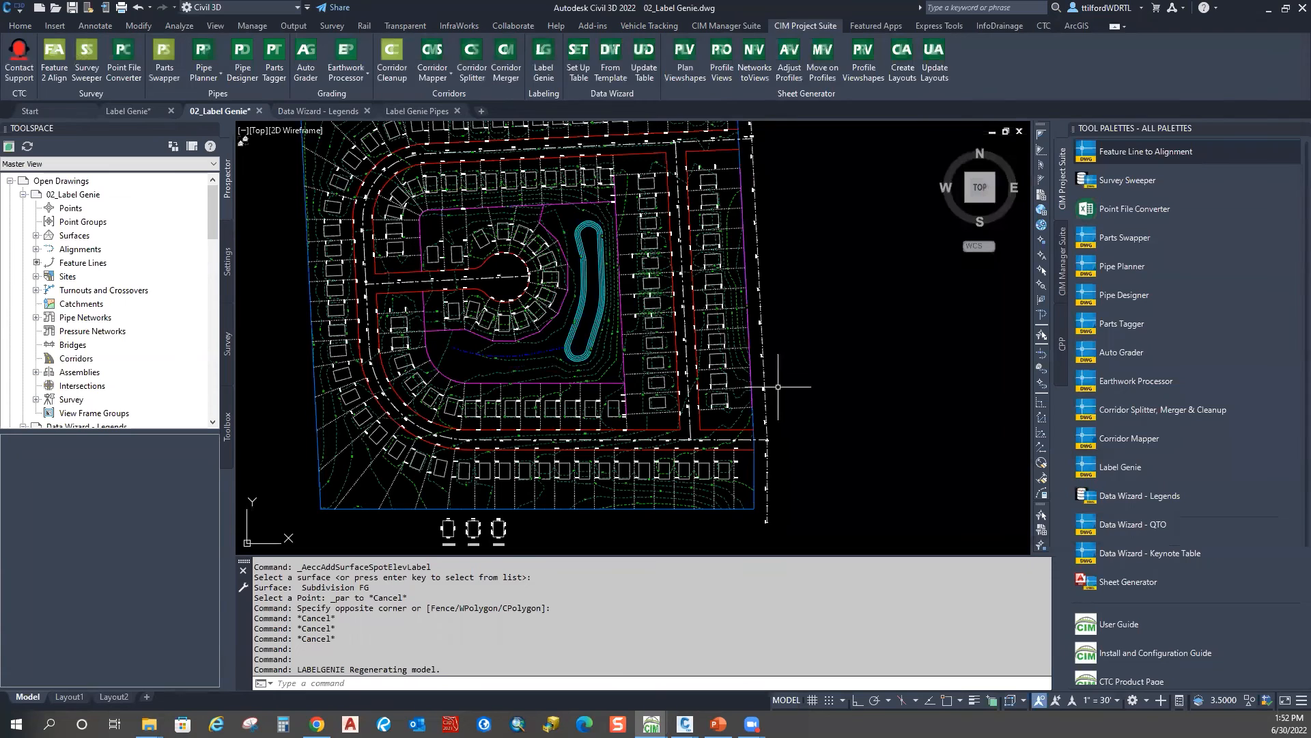
middle_drag(715, 450, 729, 335)
Step: Select a lot-line feature line and pan across the lots near stations 6+00 to 10+00 and the cul-de-sac
scroll(729, 334, up, 5)
scroll(687, 313, down, 2)
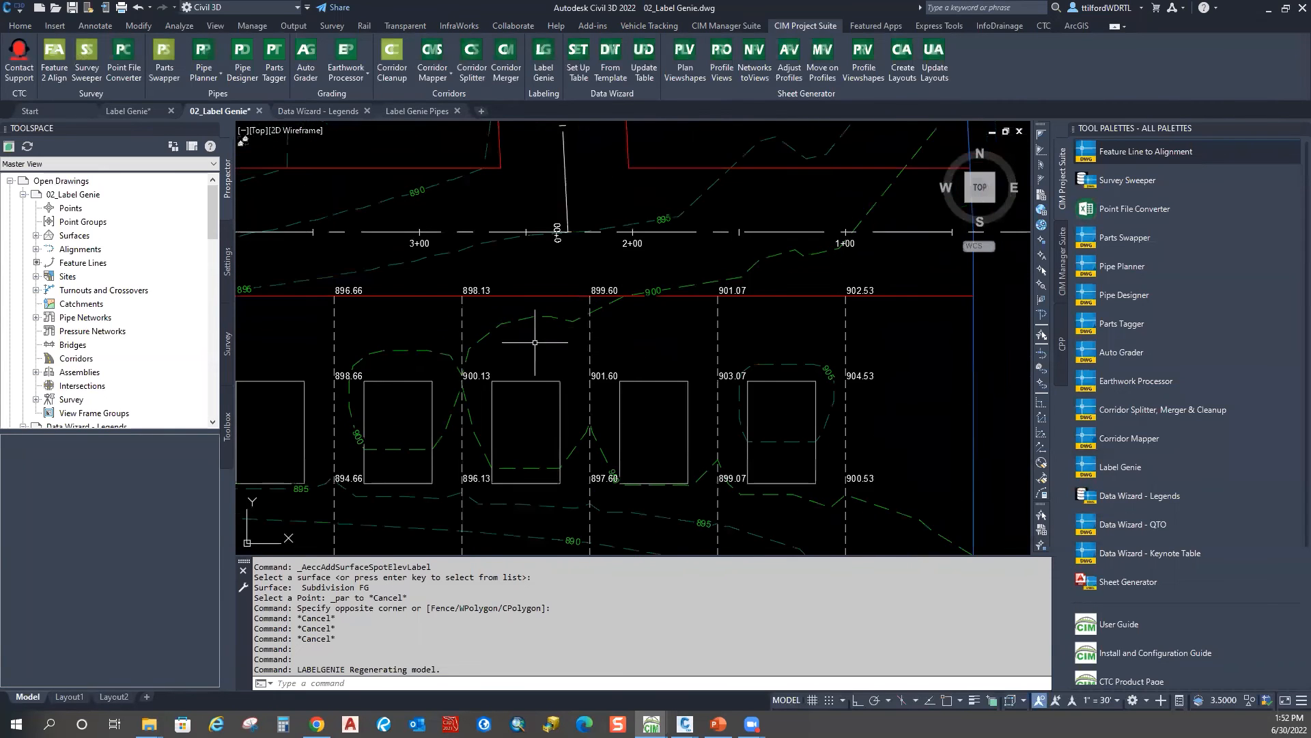
click(619, 321)
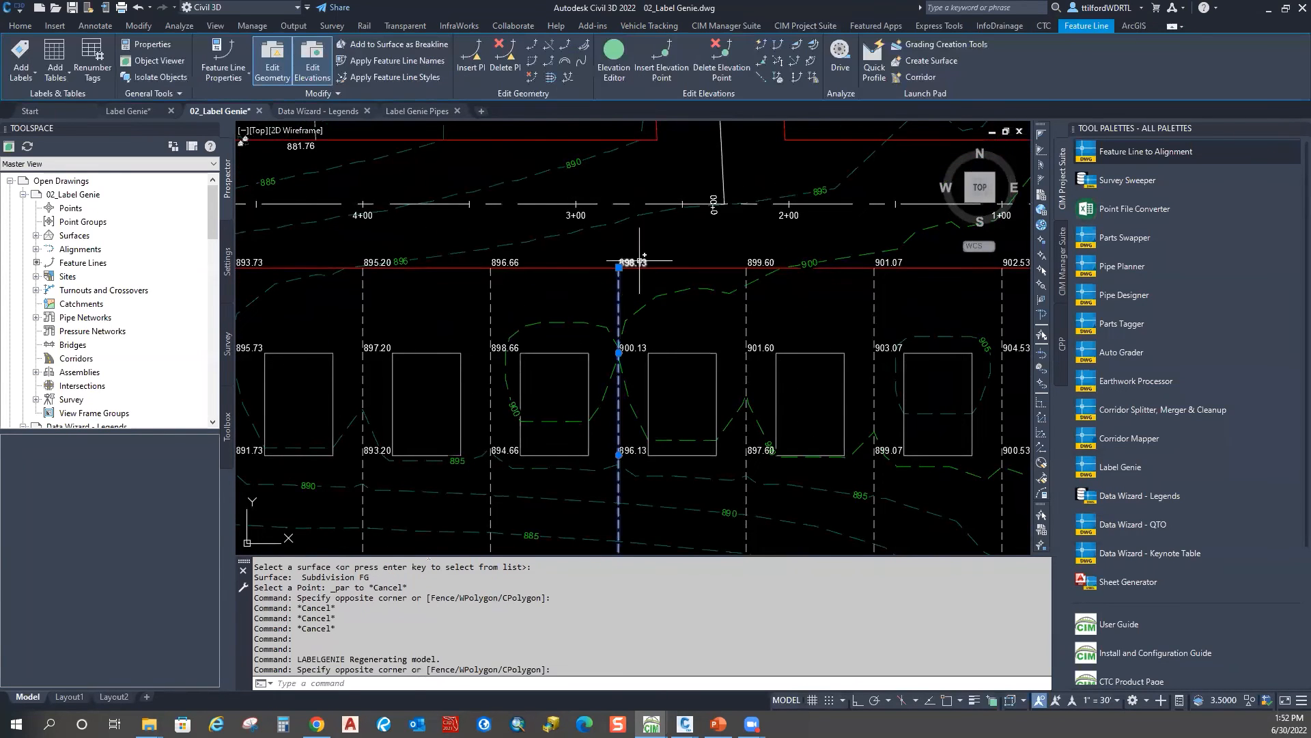
scroll(633, 395, down, 2)
middle_drag(405, 391, 608, 376)
mouse_move(368, 363)
middle_down()
mouse_move(859, 388)
mouse_move(790, 372)
middle_up()
middle_drag(354, 245, 827, 340)
middle_drag(646, 207, 590, 425)
scroll(571, 290, down, 4)
middle_drag(835, 386, 339, 246)
Step: Center on the lot rows with spot elevations, clear the selection, and relaunch Label Genie
scroll(664, 399, up, 6)
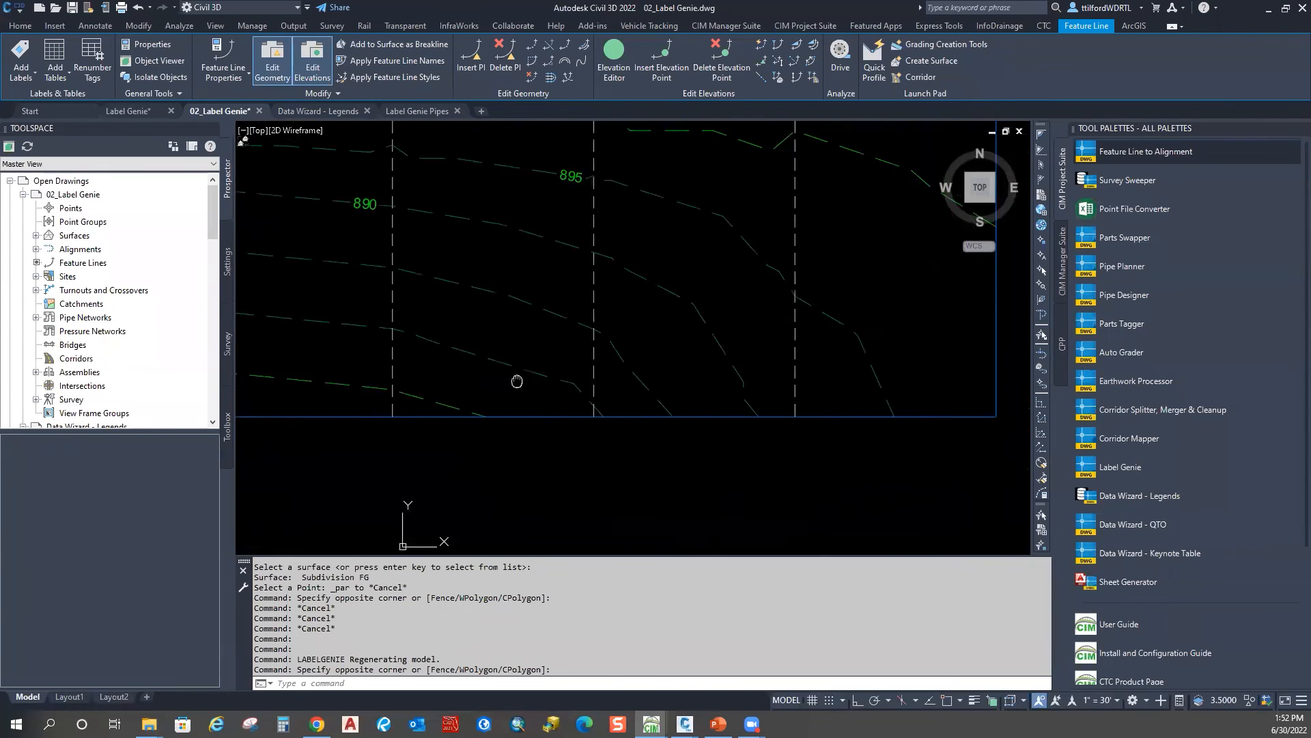
middle_drag(490, 351, 904, 353)
scroll(750, 310, down, 4)
middle_drag(366, 290, 820, 344)
scroll(755, 325, down, 4)
middle_drag(922, 304, 528, 357)
scroll(686, 409, up, 4)
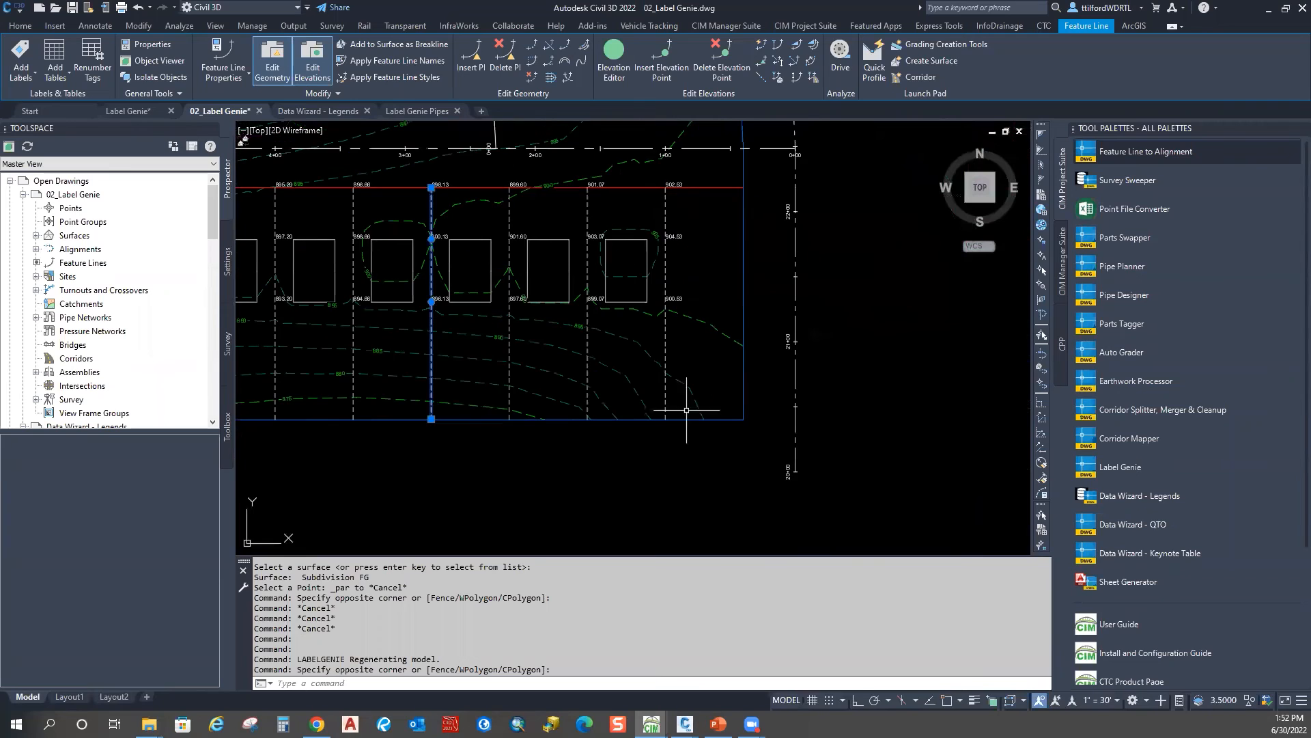
scroll(819, 382, down, 3)
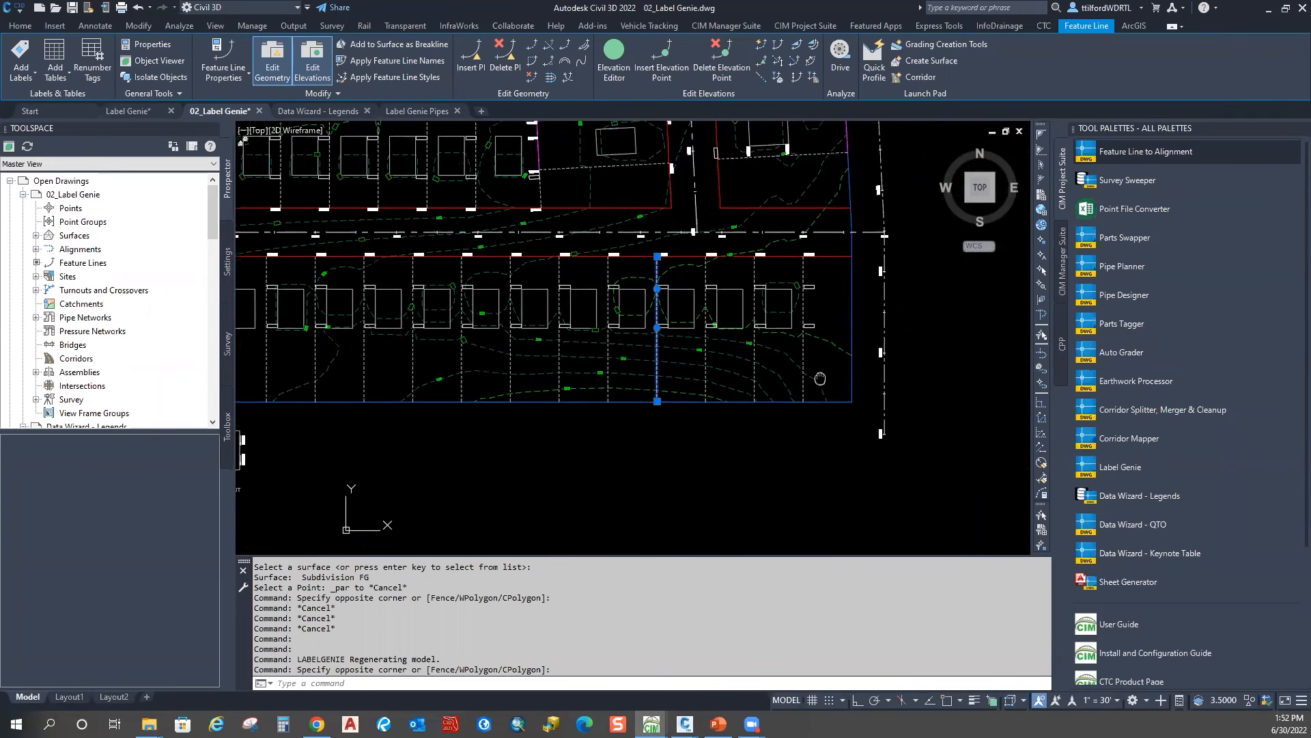
middle_drag(832, 397, 849, 393)
scroll(328, 417, down, 2)
key(Escape)
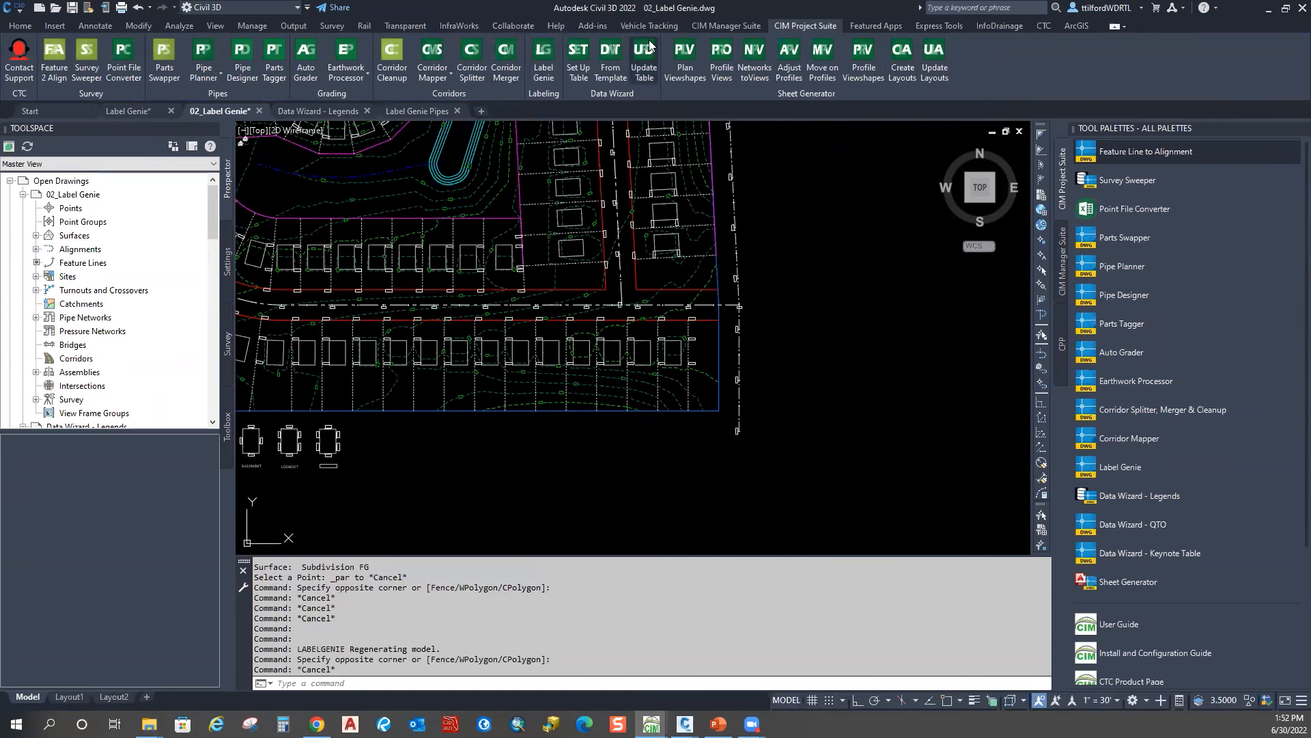
click(724, 26)
click(801, 27)
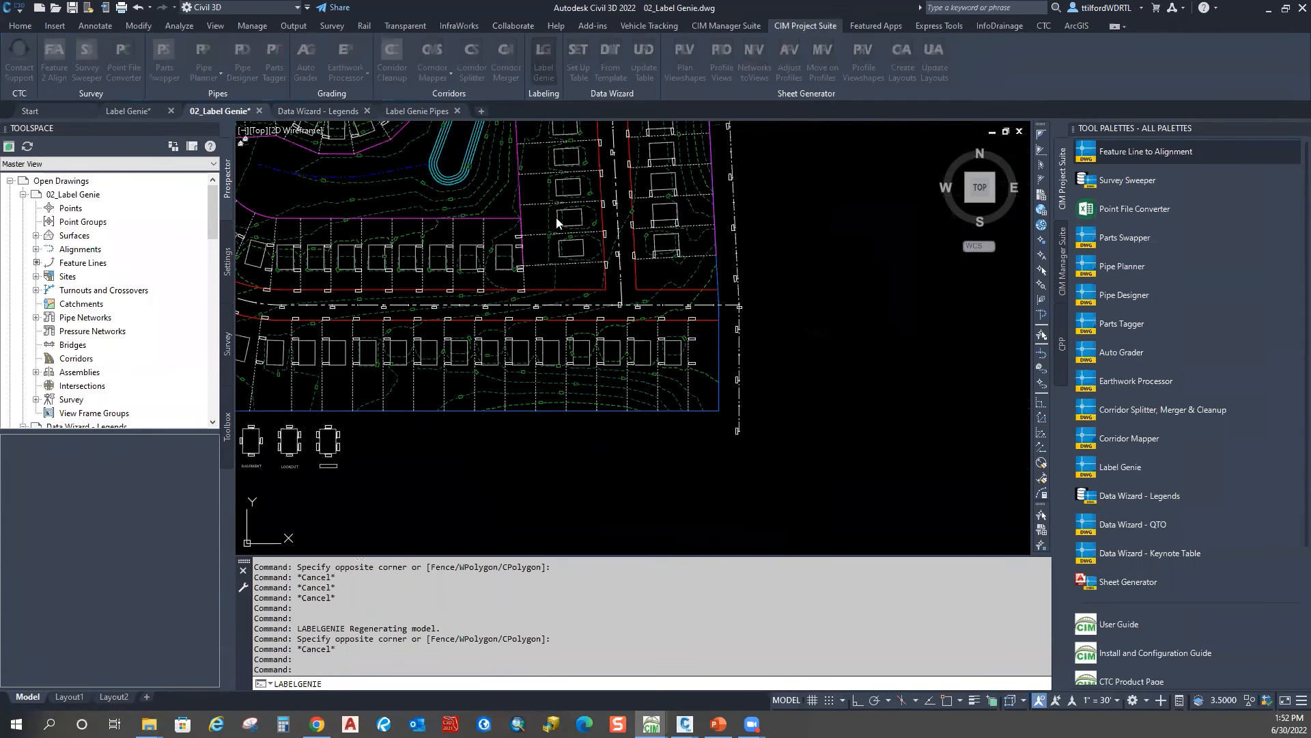
Step: Load the 304 surface spot on lot lines template, discarding unsaved changes
drag(1077, 48, 918, 18)
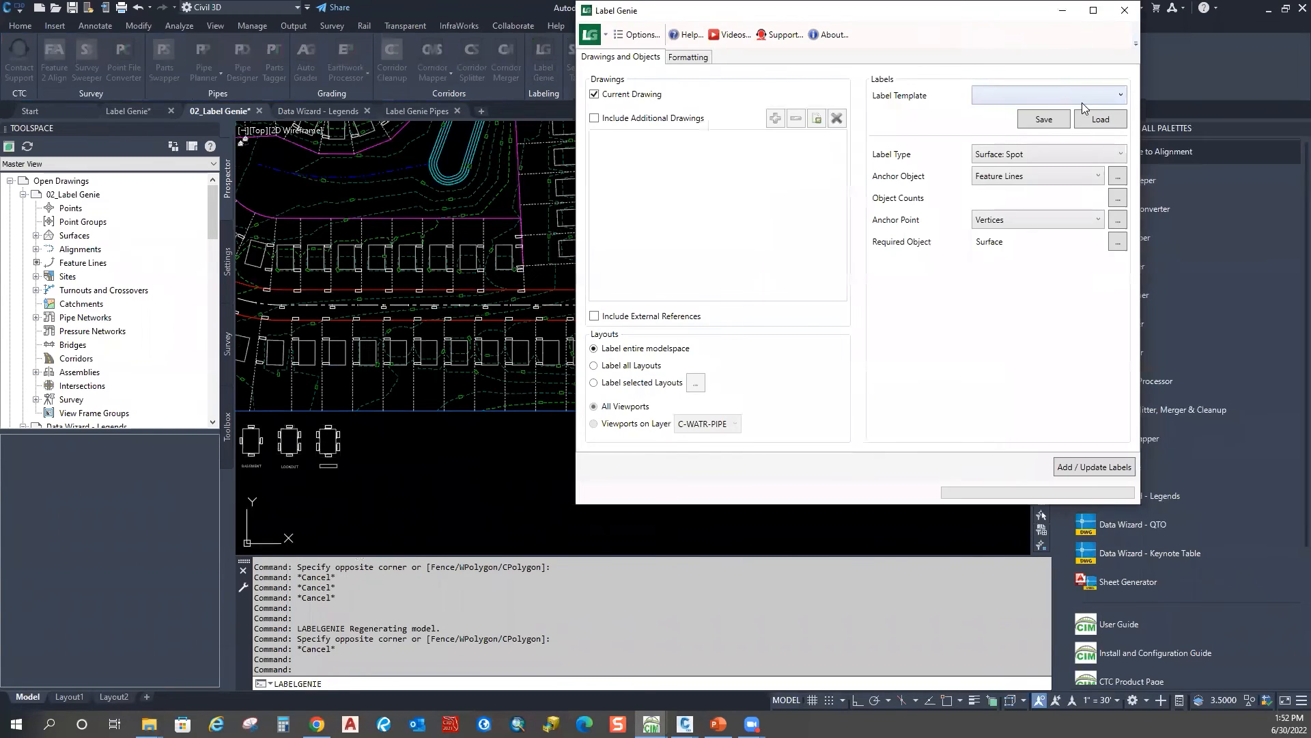
click(1082, 95)
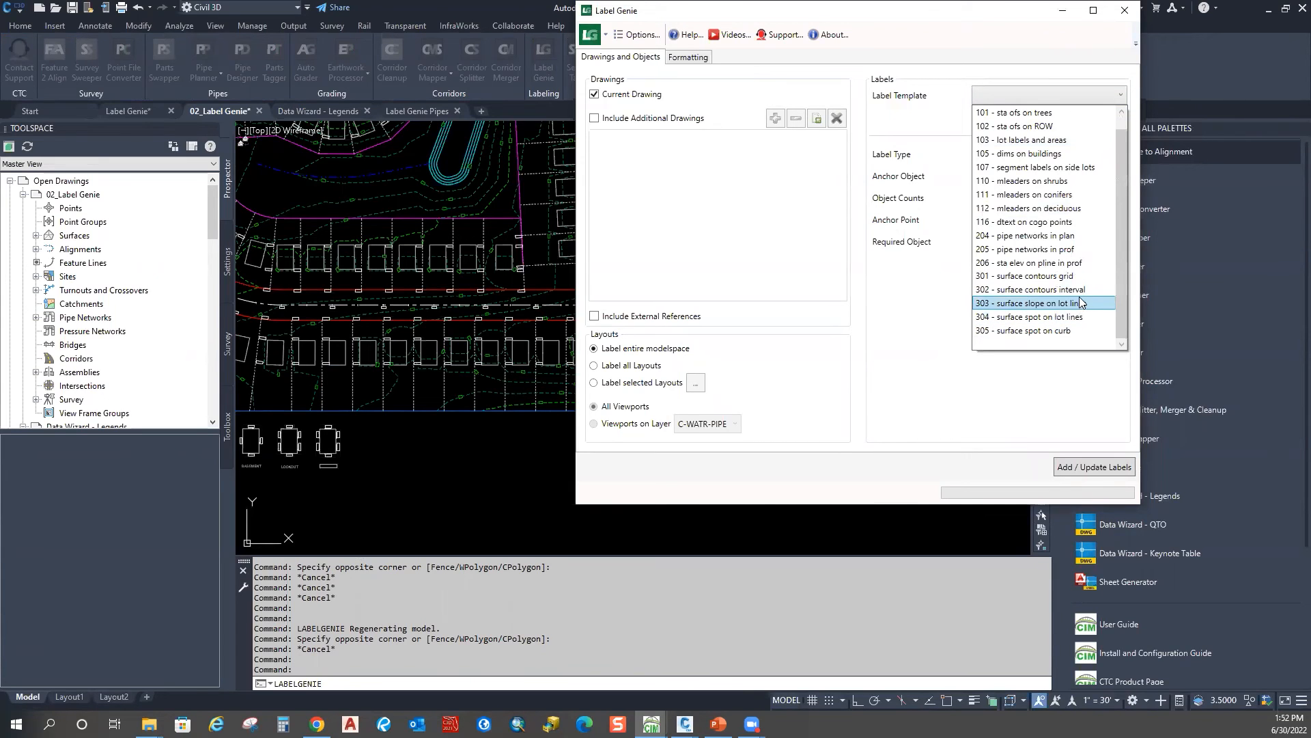
click(1082, 318)
click(1106, 120)
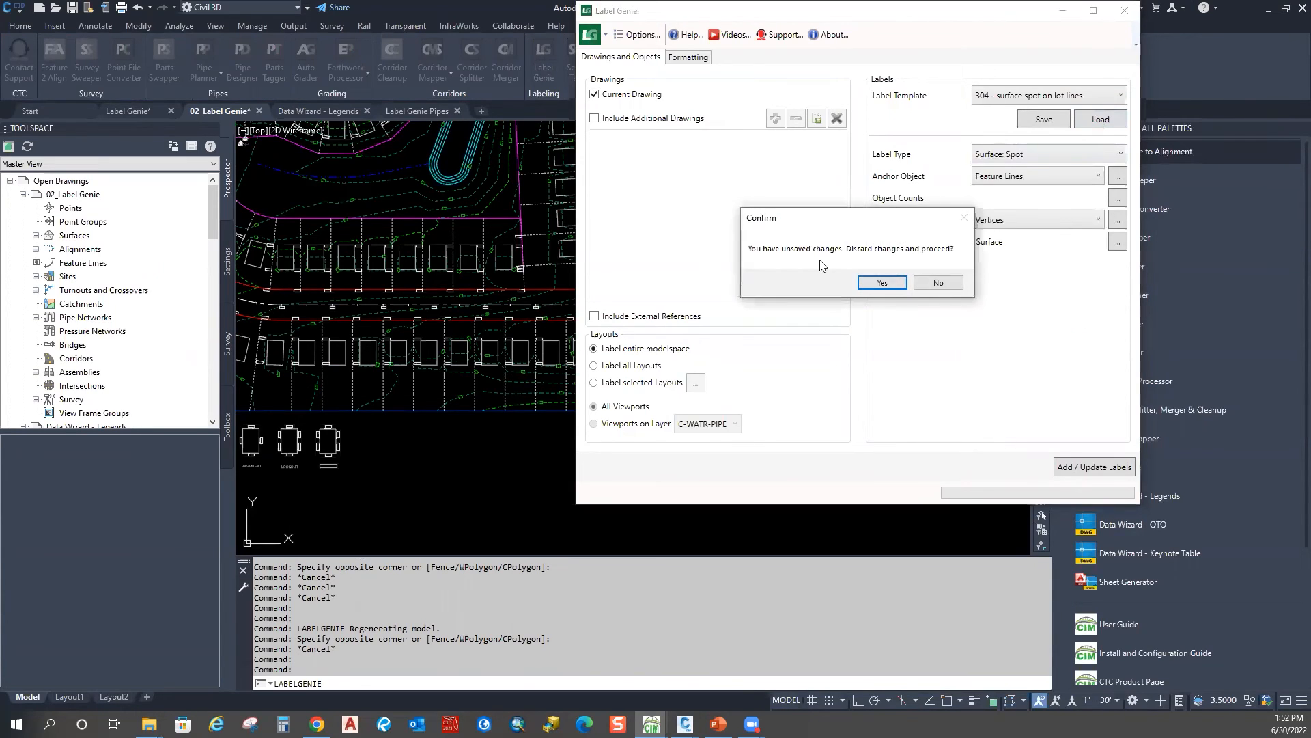
click(883, 283)
Step: Limit the anchor points to End of Object and check the feature line count
click(1113, 221)
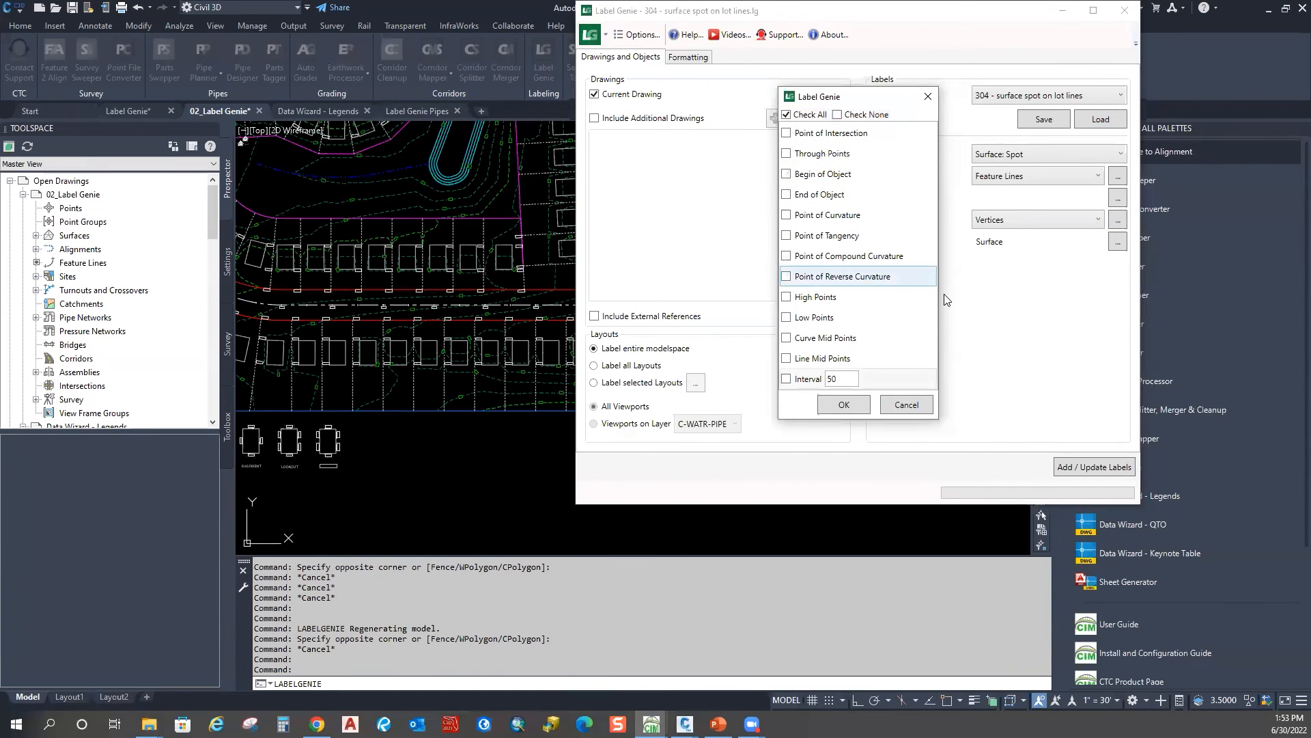
click(828, 195)
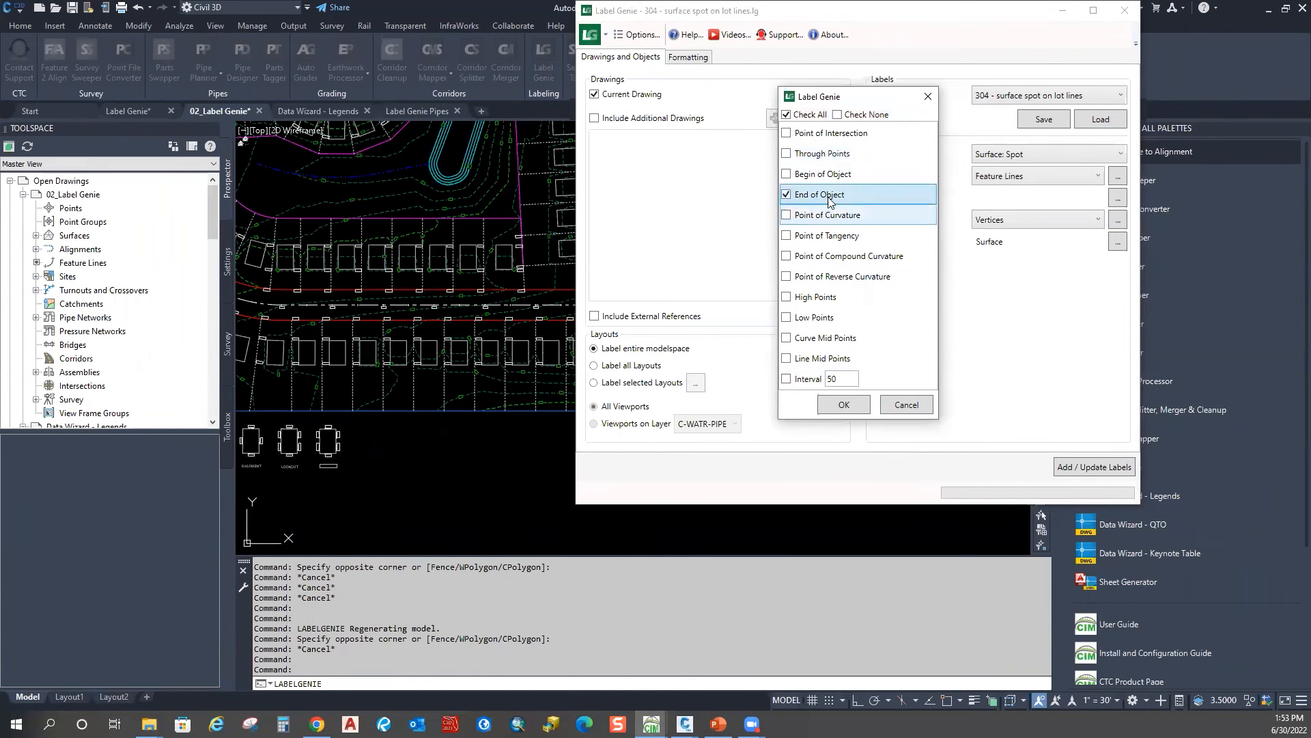
click(844, 404)
click(1117, 197)
click(886, 288)
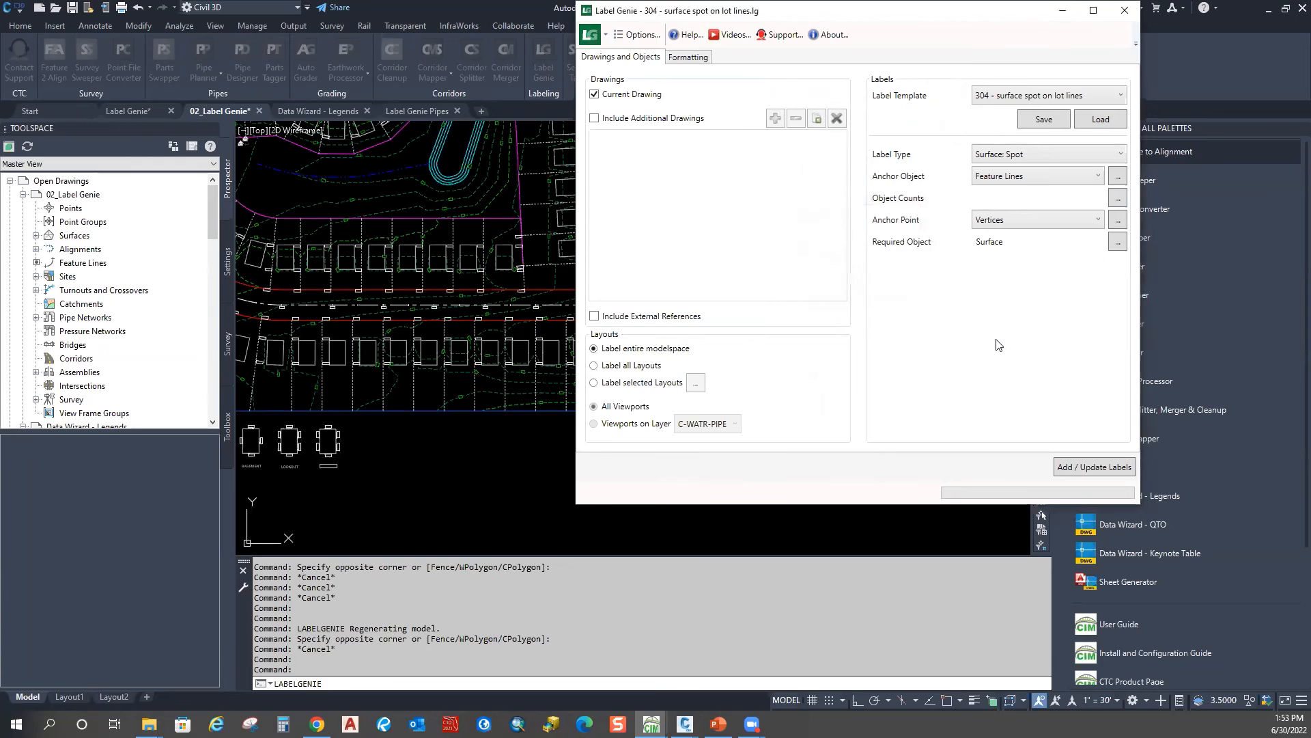
Step: Add the spot elevation labels, confirming the 122 new labels
click(1073, 466)
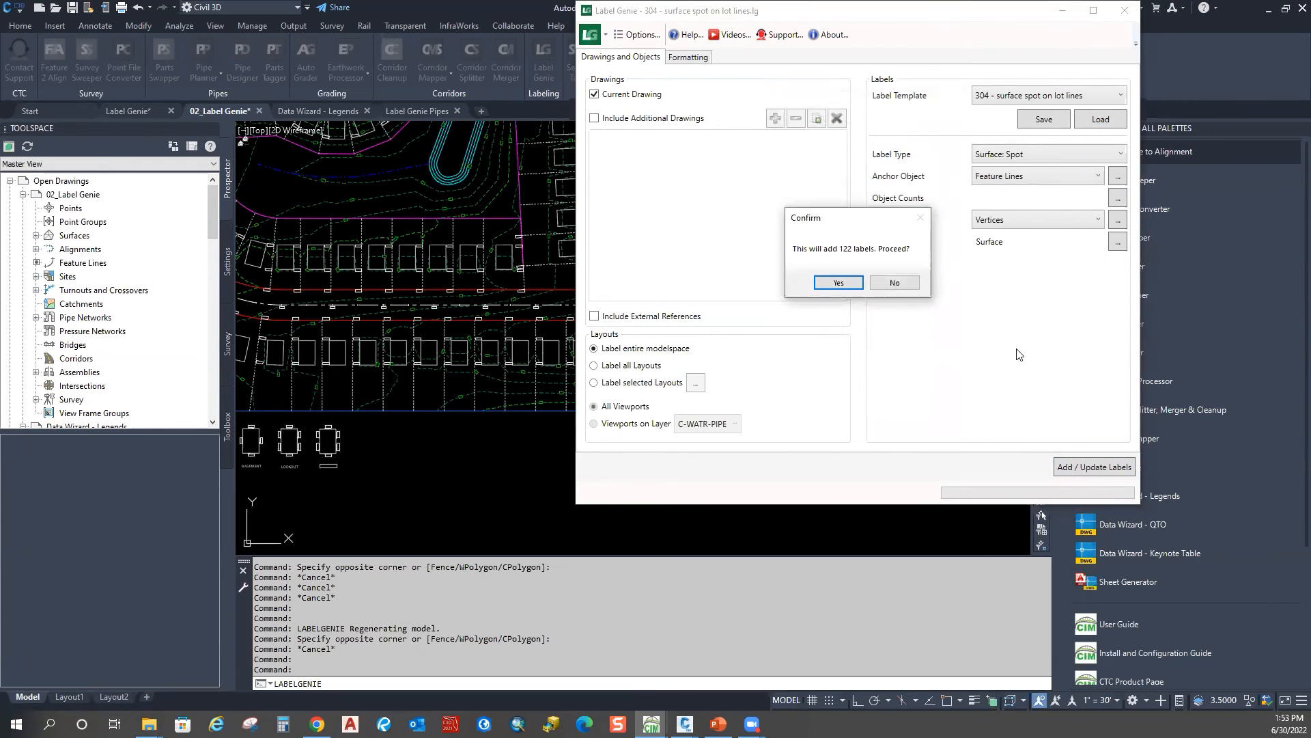
click(838, 282)
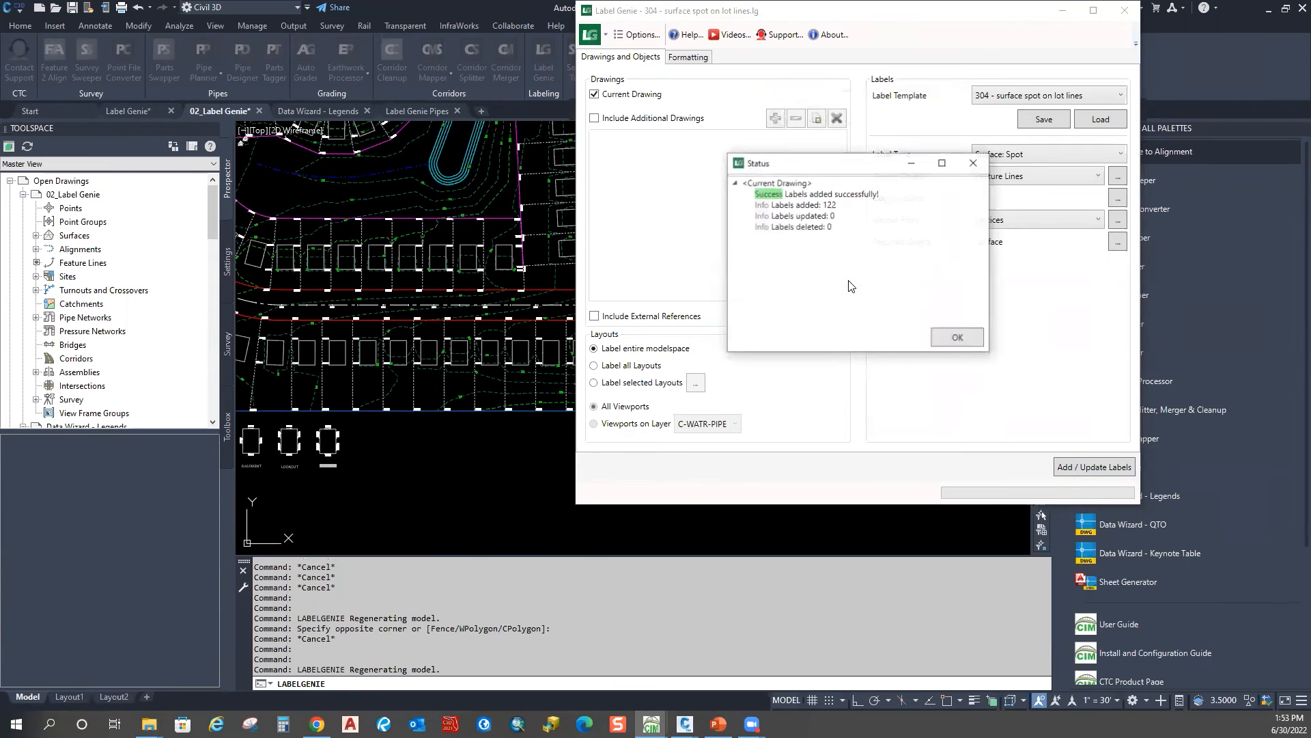
click(956, 342)
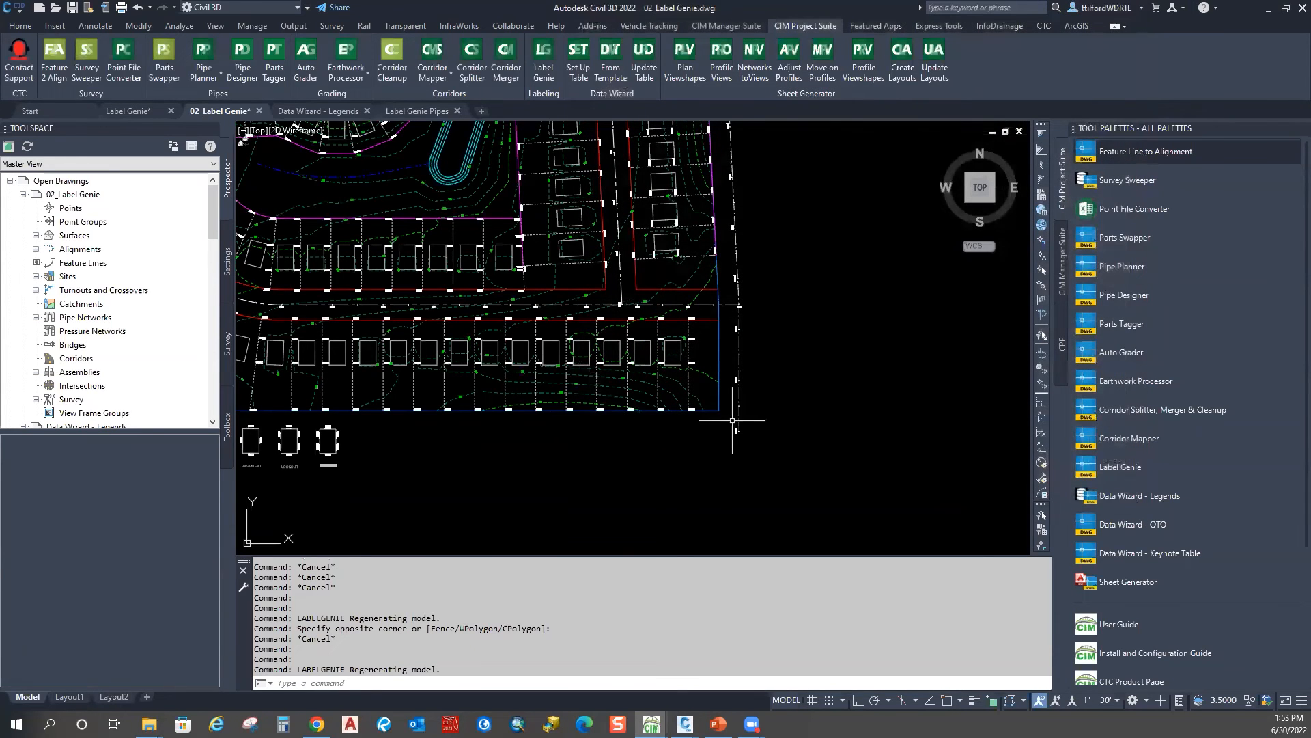
Step: Pan and zoom out to frame the whole subdivision, including the cul-de-sac and pond
scroll(693, 411, up, 5)
middle_drag(479, 388, 911, 368)
scroll(915, 366, down, 4)
middle_drag(415, 366, 827, 391)
mouse_move(363, 360)
middle_down()
mouse_move(905, 383)
mouse_move(916, 357)
middle_up()
scroll(595, 363, down, 5)
middle_drag(600, 224, 444, 478)
scroll(440, 410, down, 4)
middle_drag(802, 415, 739, 446)
scroll(739, 446, up, 5)
scroll(716, 345, up, 3)
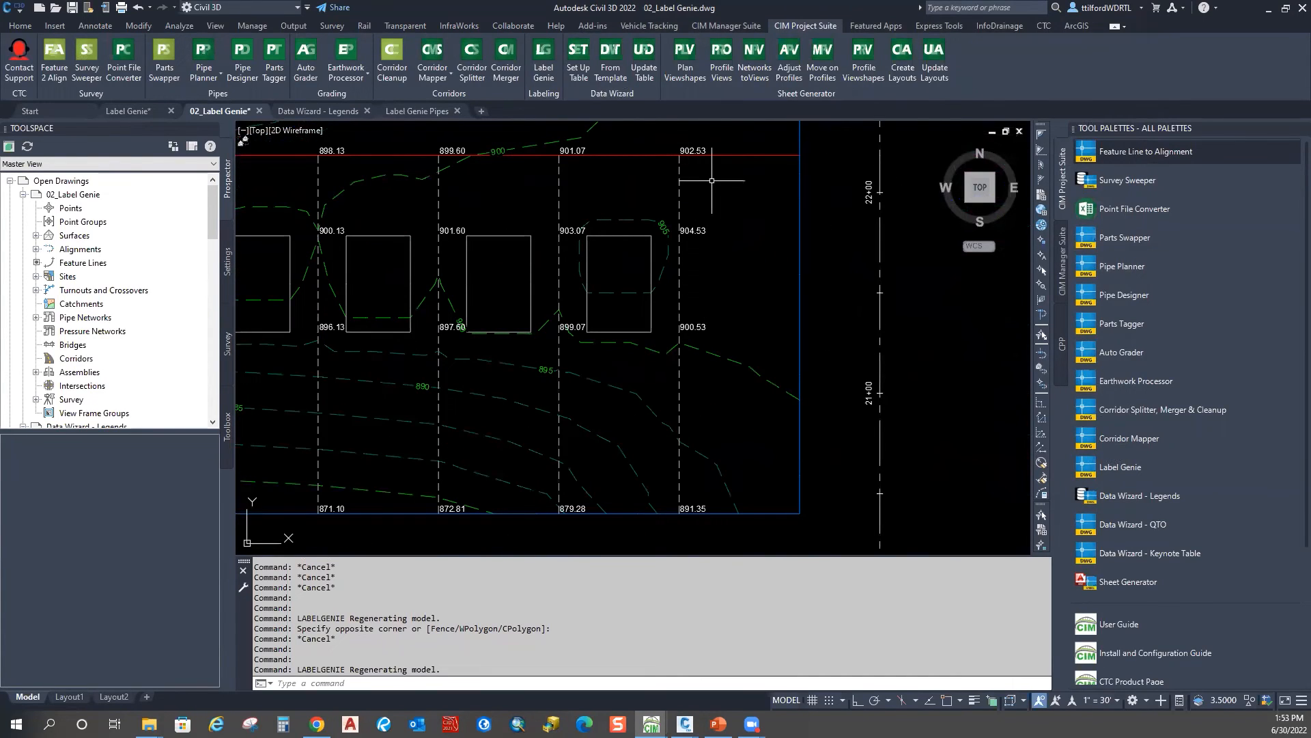
Step: Inspect the 902.53 and 904.53 labels, then grip-stretch the 900.53 vertex down the lot line
click(691, 150)
click(694, 232)
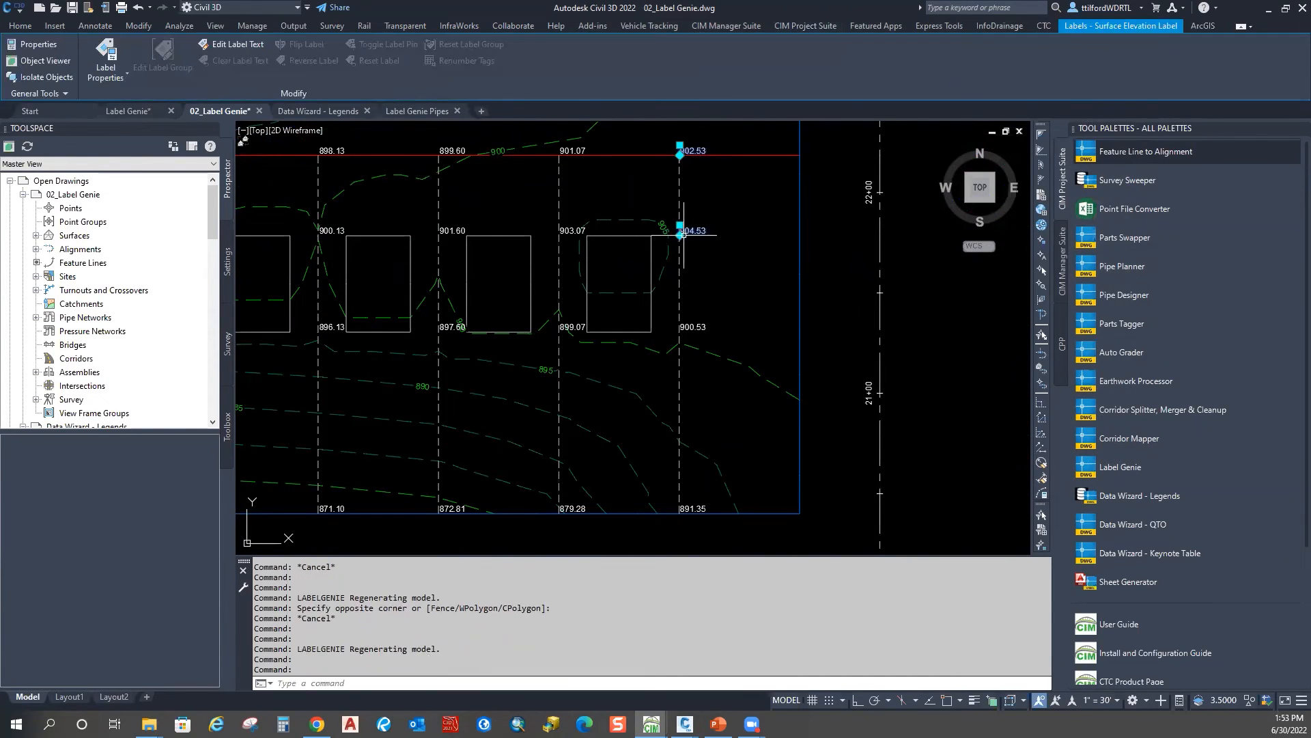
key(Escape)
click(678, 309)
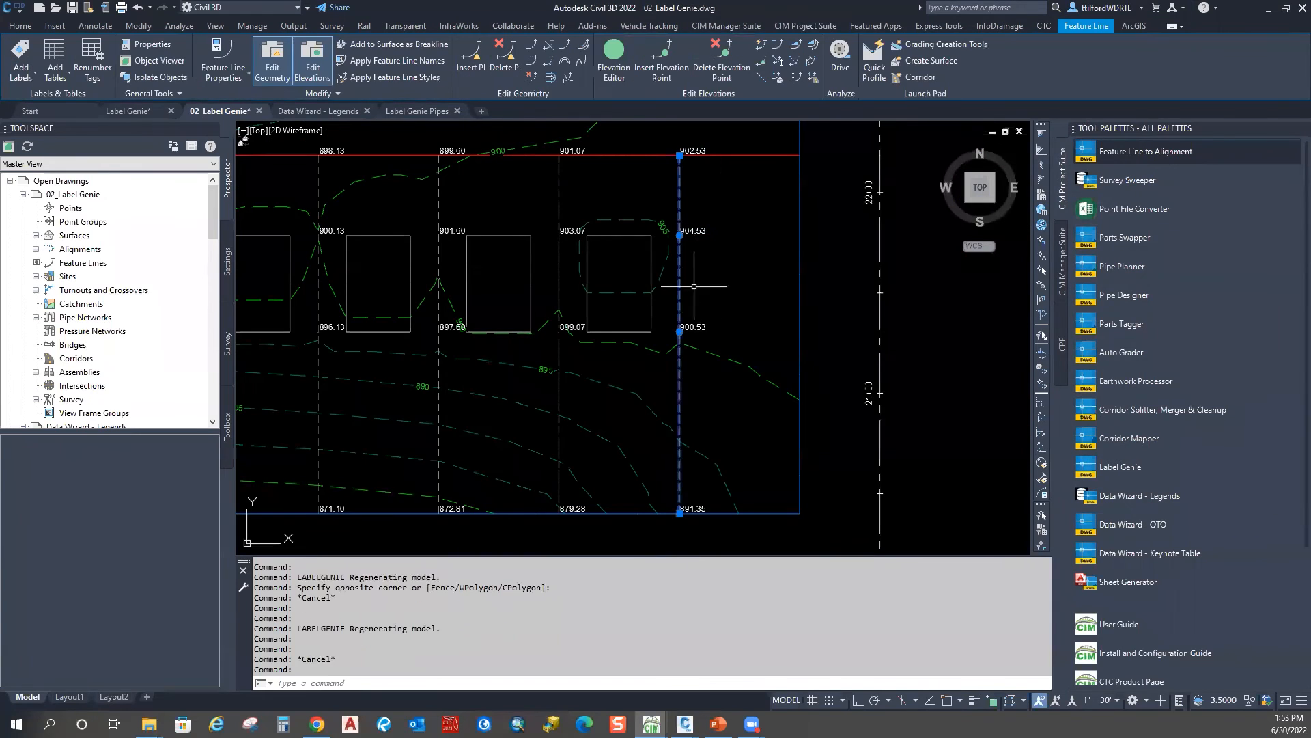
click(680, 331)
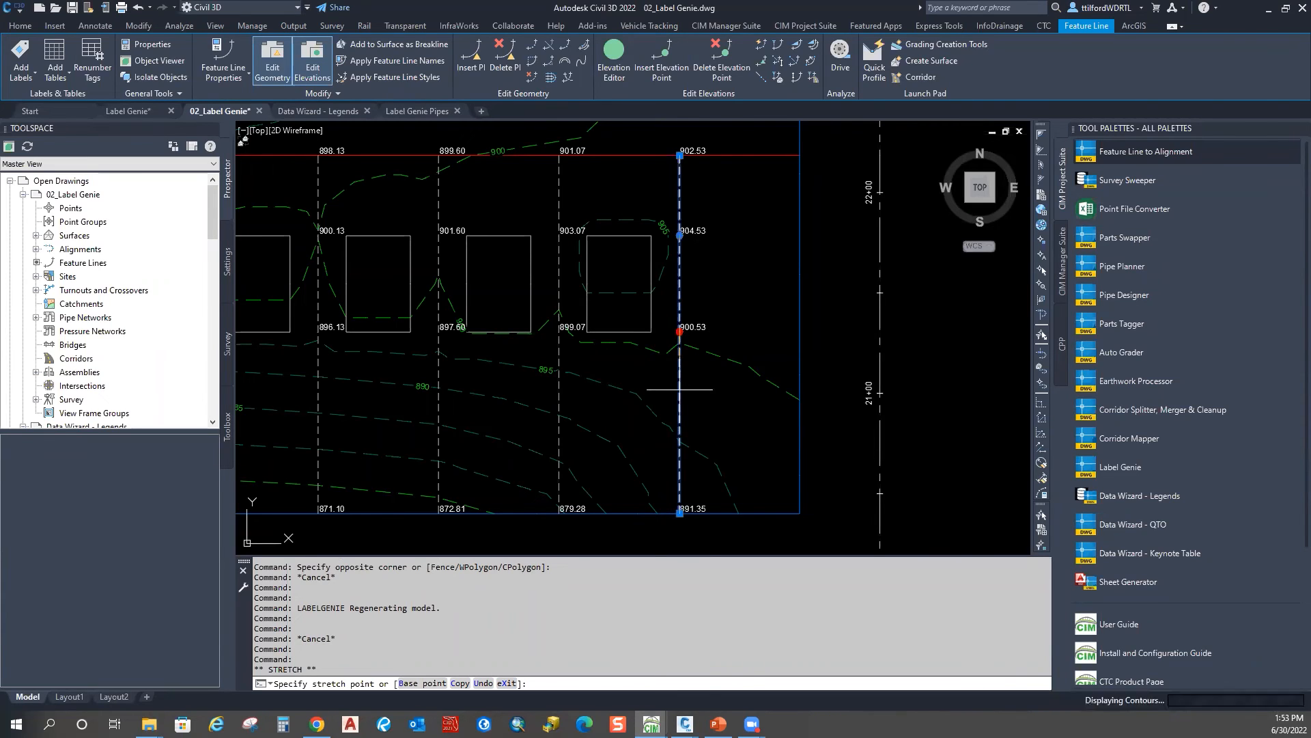
click(680, 389)
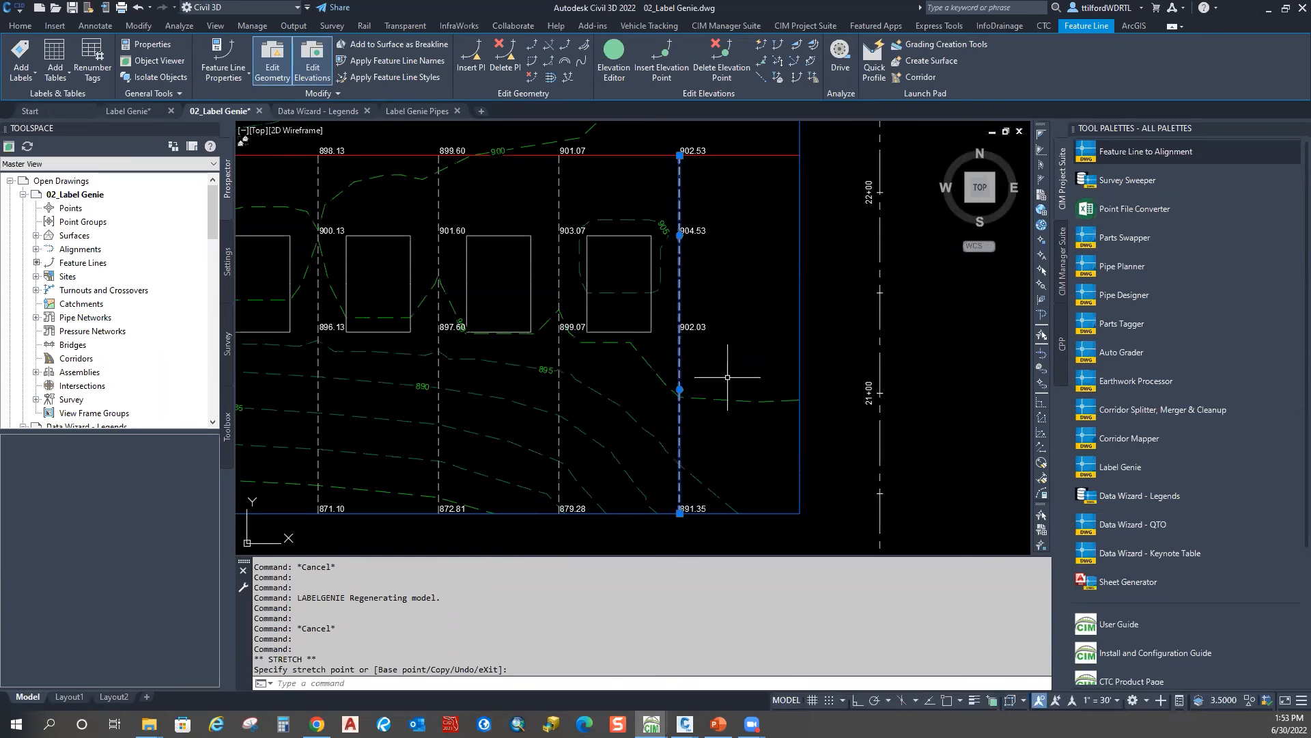
key(Escape)
Step: Check the updated 902.03 spot label, deselect it, and reposition the view over the lot rows
click(694, 328)
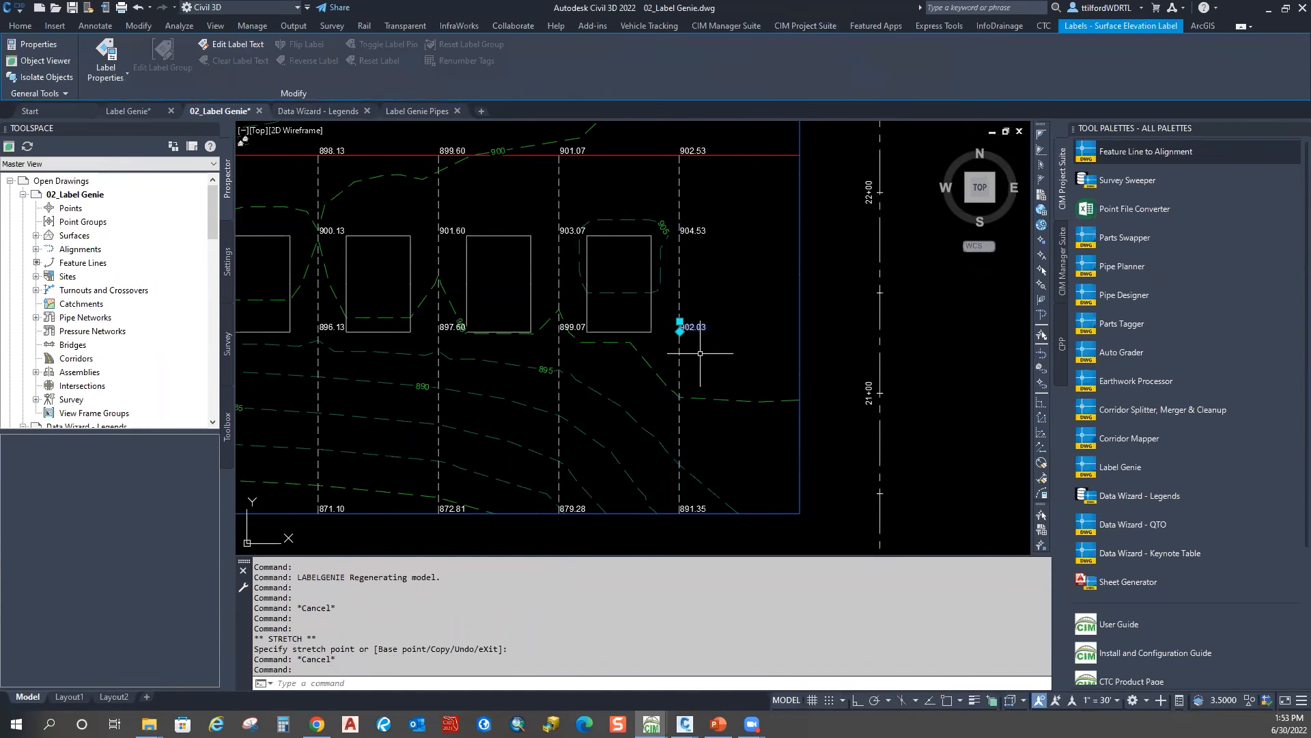
click(700, 362)
key(Escape)
key(Escape)
scroll(675, 403, down, 4)
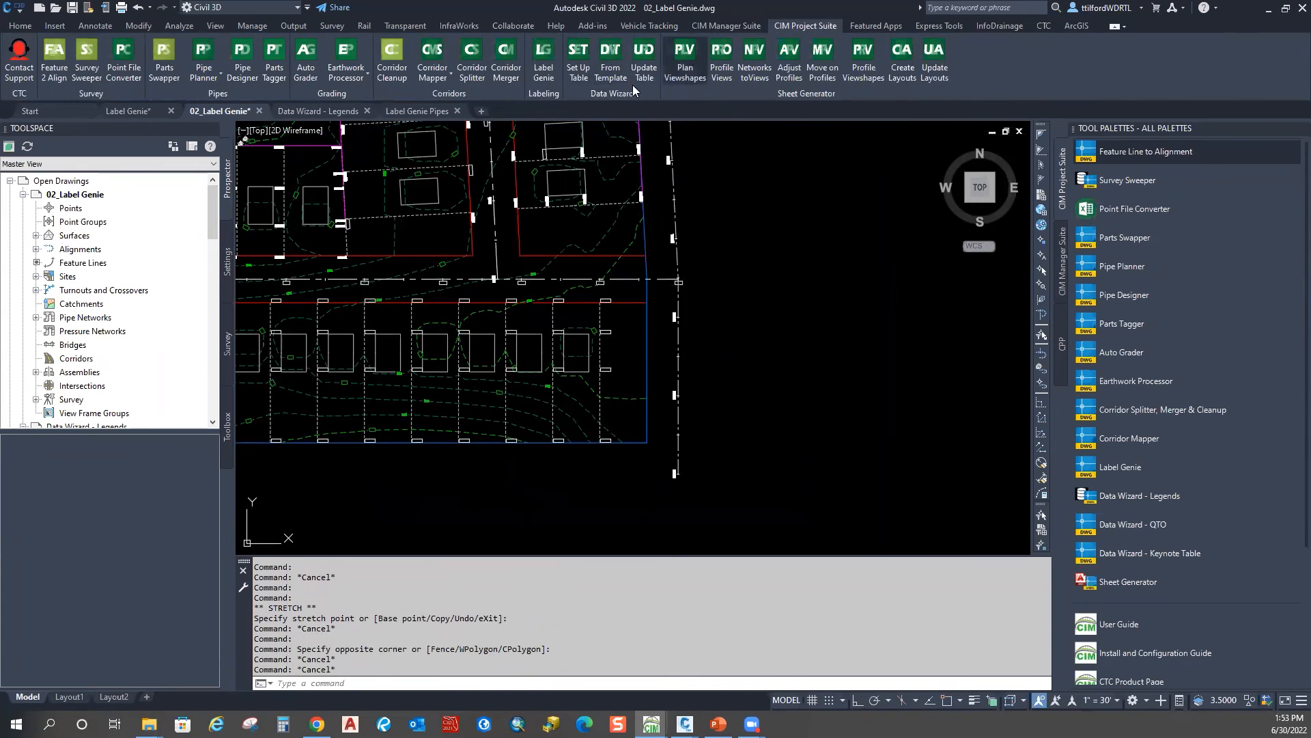
middle_drag(466, 417, 766, 403)
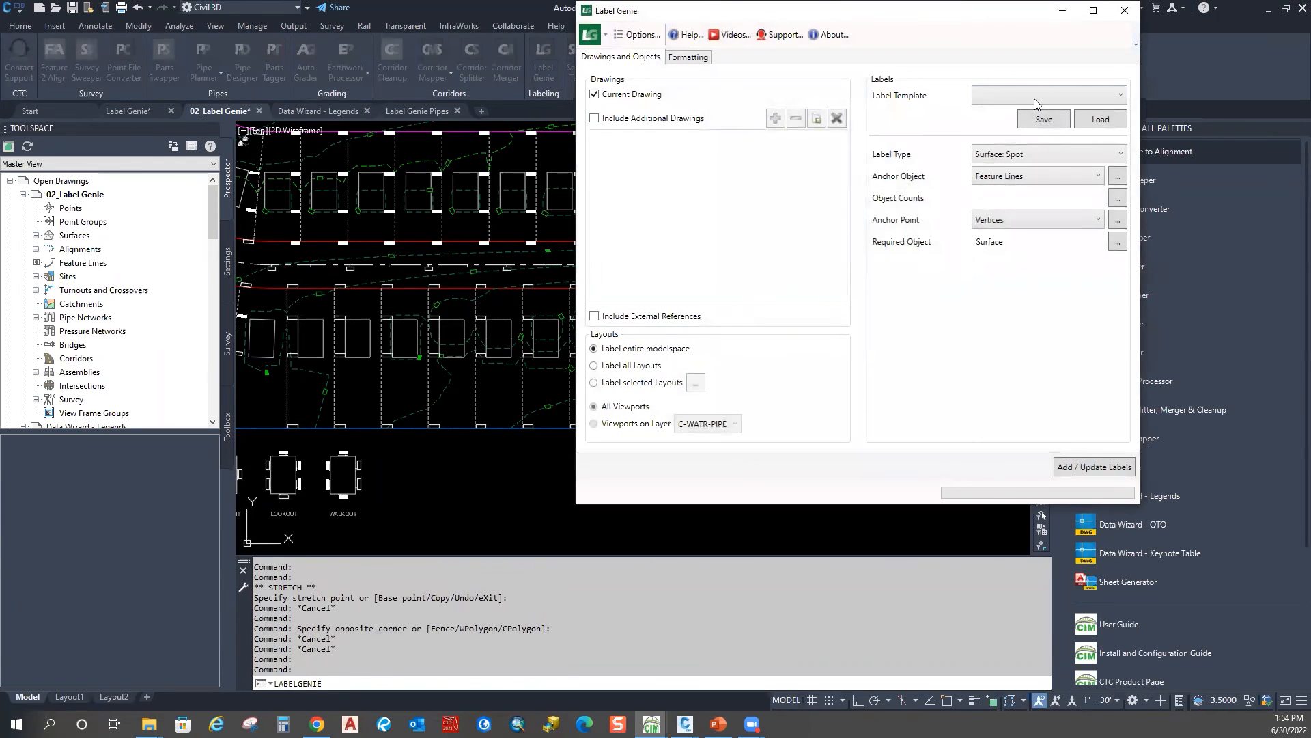
Step: Rerun the 304 - surface spot on lot lines template to update all 479 spot labels, then close Label Genie
click(1034, 101)
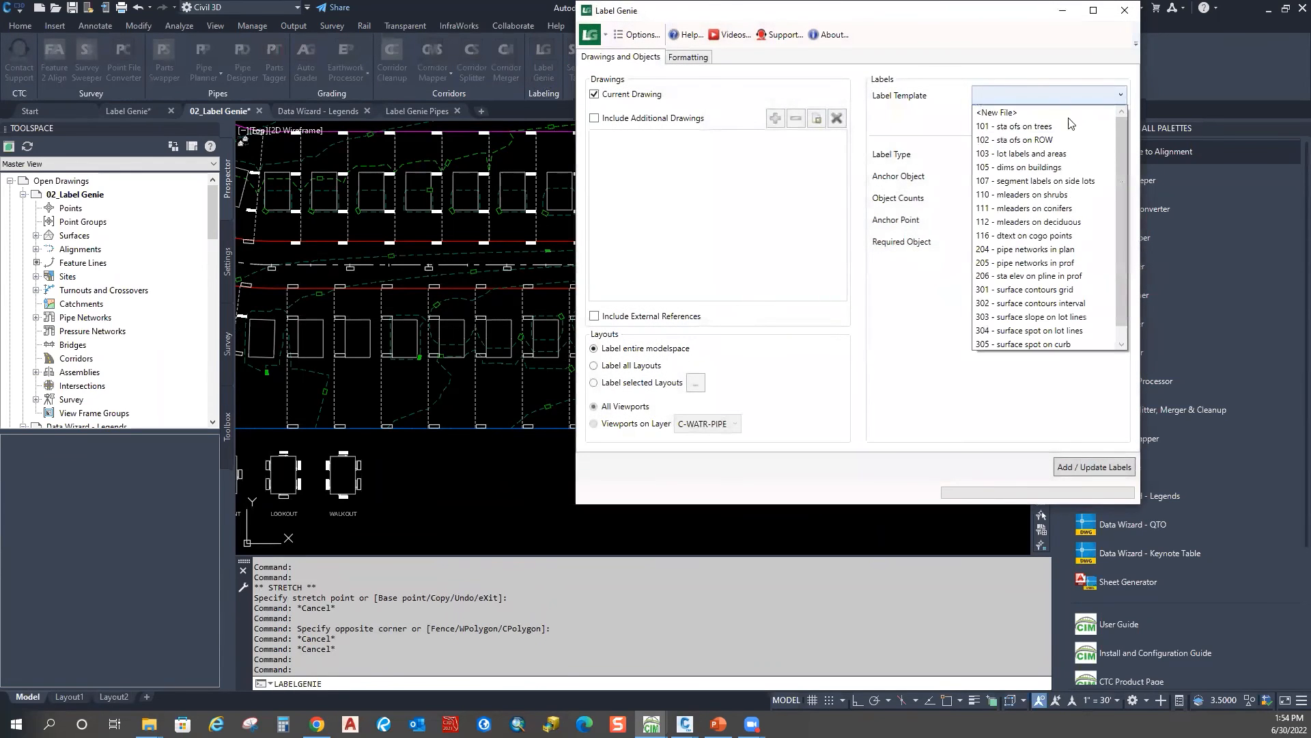
click(1063, 332)
click(883, 283)
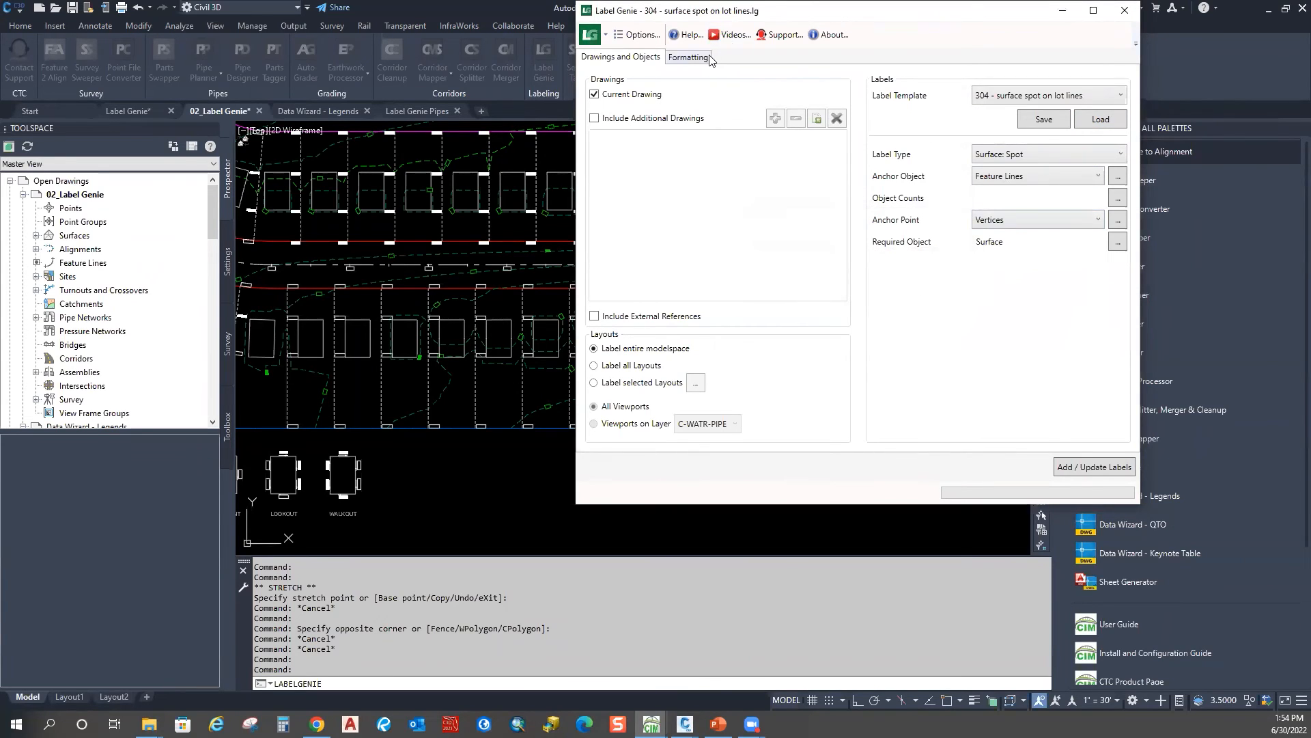
click(687, 57)
click(634, 60)
click(1080, 470)
click(854, 288)
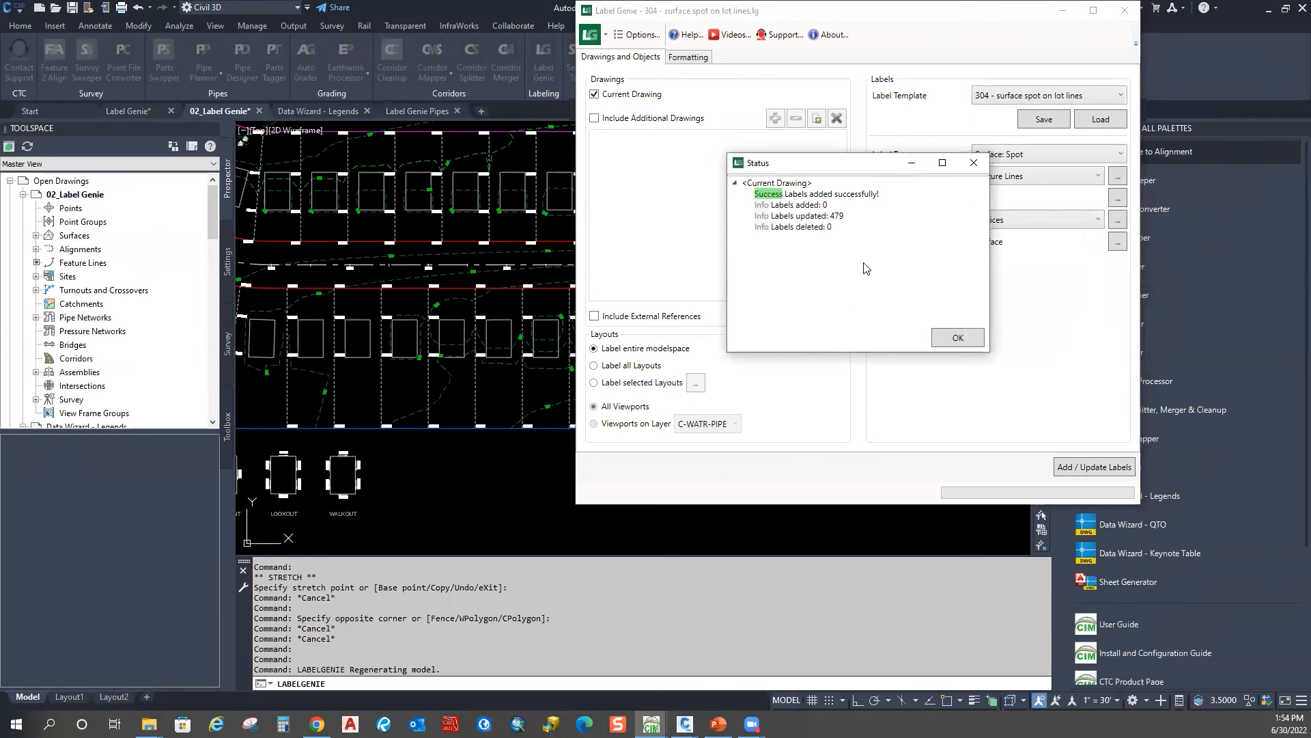
click(958, 338)
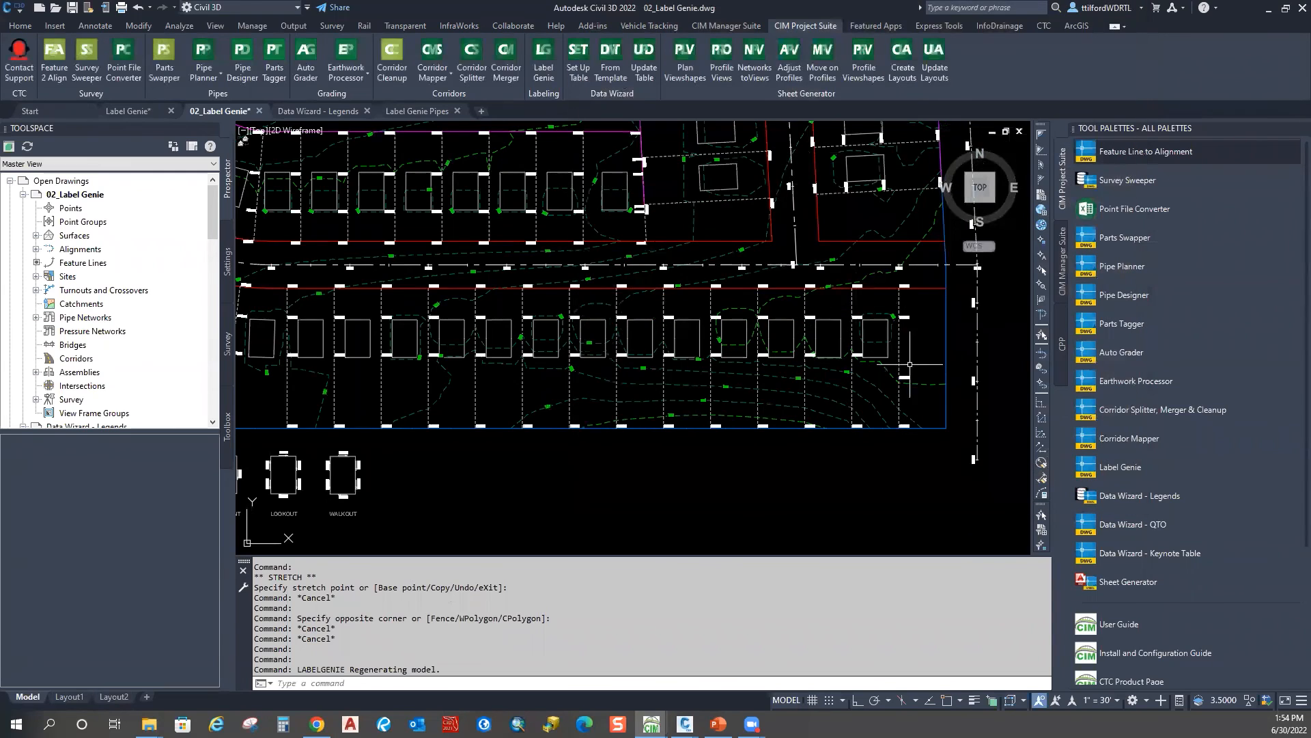
scroll(665, 249, up, 5)
Step: Select the 900.53 spot label to inspect it, then deselect it
click(661, 239)
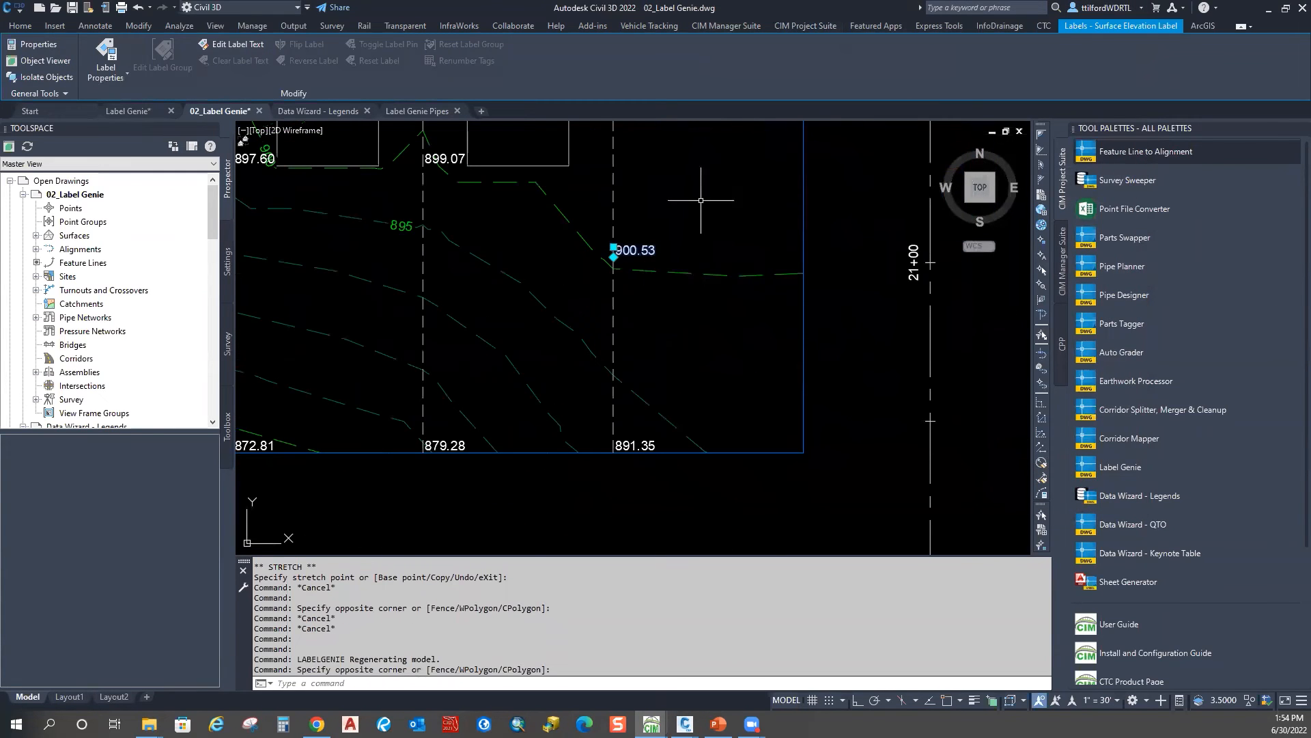
key(Escape)
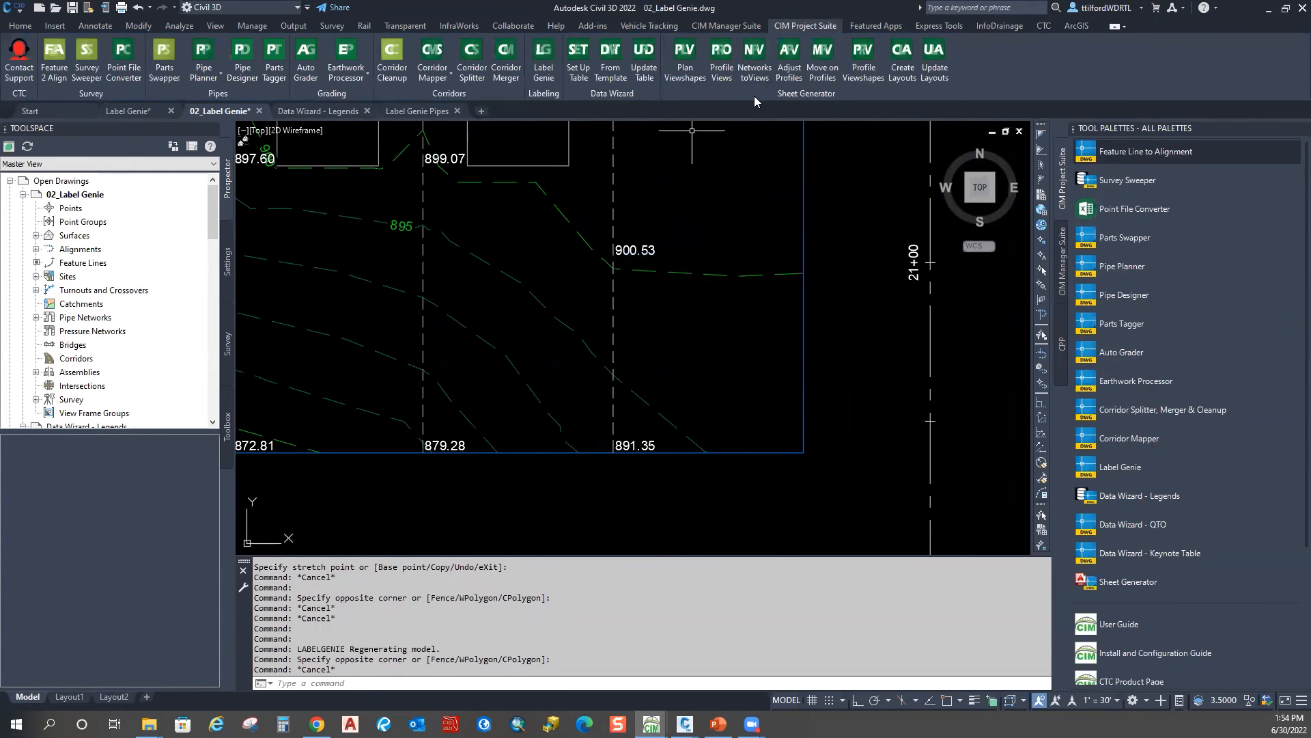
mouse_move(930, 157)
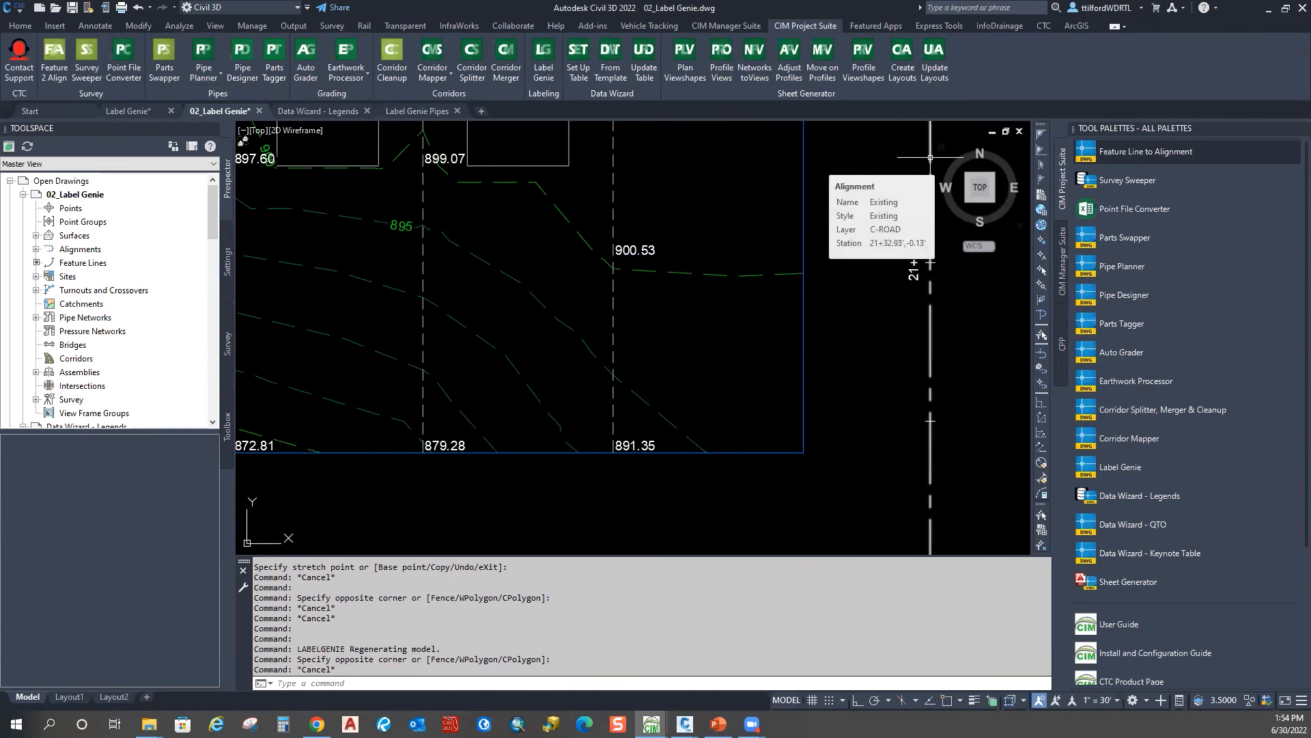
Step: Pan across the subdivision toward the cul-de-sac and pond, then switch to the Label Genie Pipes drawing
scroll(689, 326, down, 4)
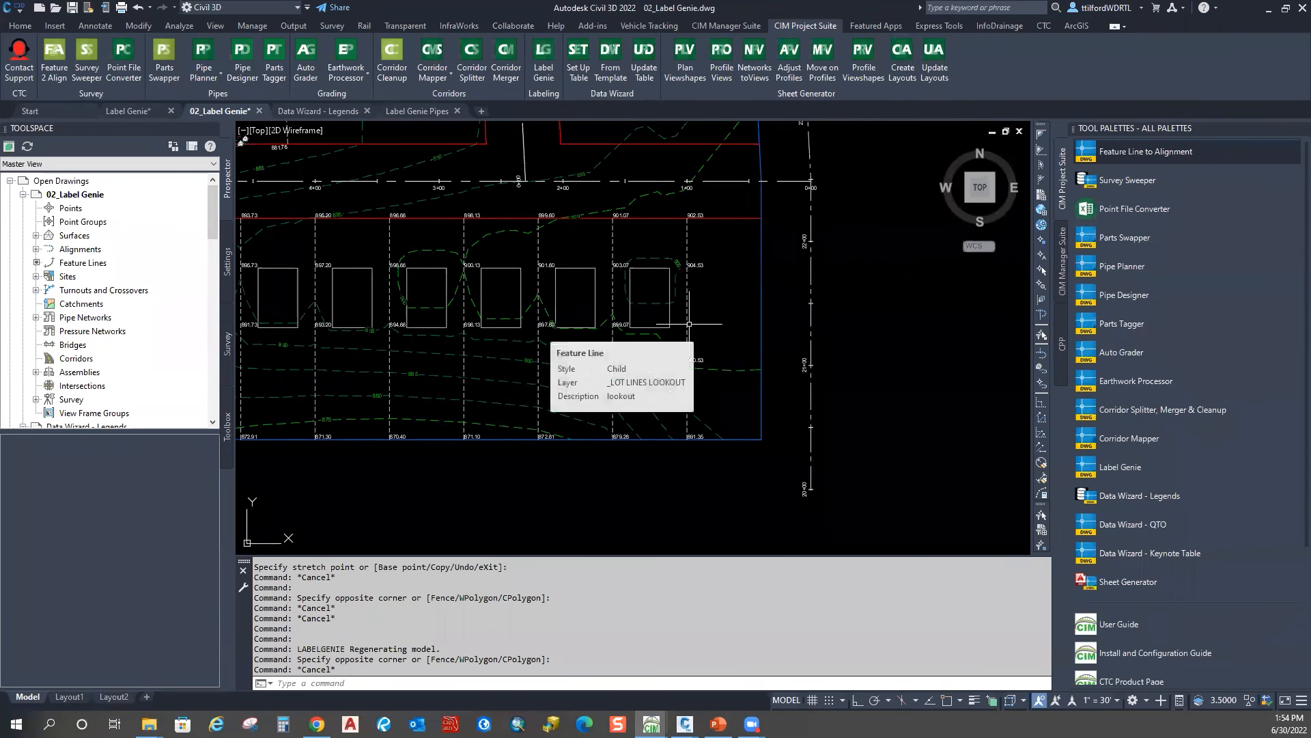
scroll(690, 324, down, 2)
mouse_move(570, 310)
middle_down()
mouse_move(709, 381)
mouse_move(772, 384)
middle_up()
mouse_move(398, 190)
middle_down()
mouse_move(454, 325)
mouse_move(457, 424)
middle_up()
middle_drag(450, 213, 455, 275)
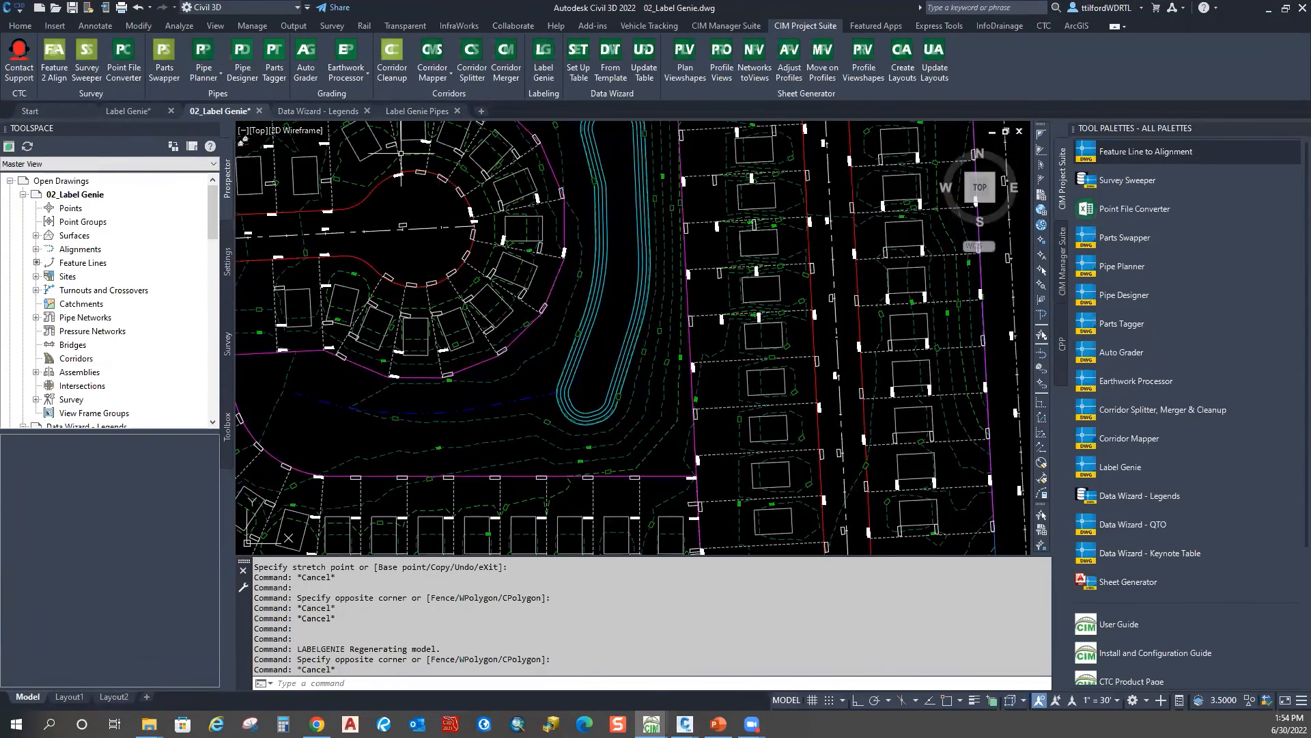
click(409, 111)
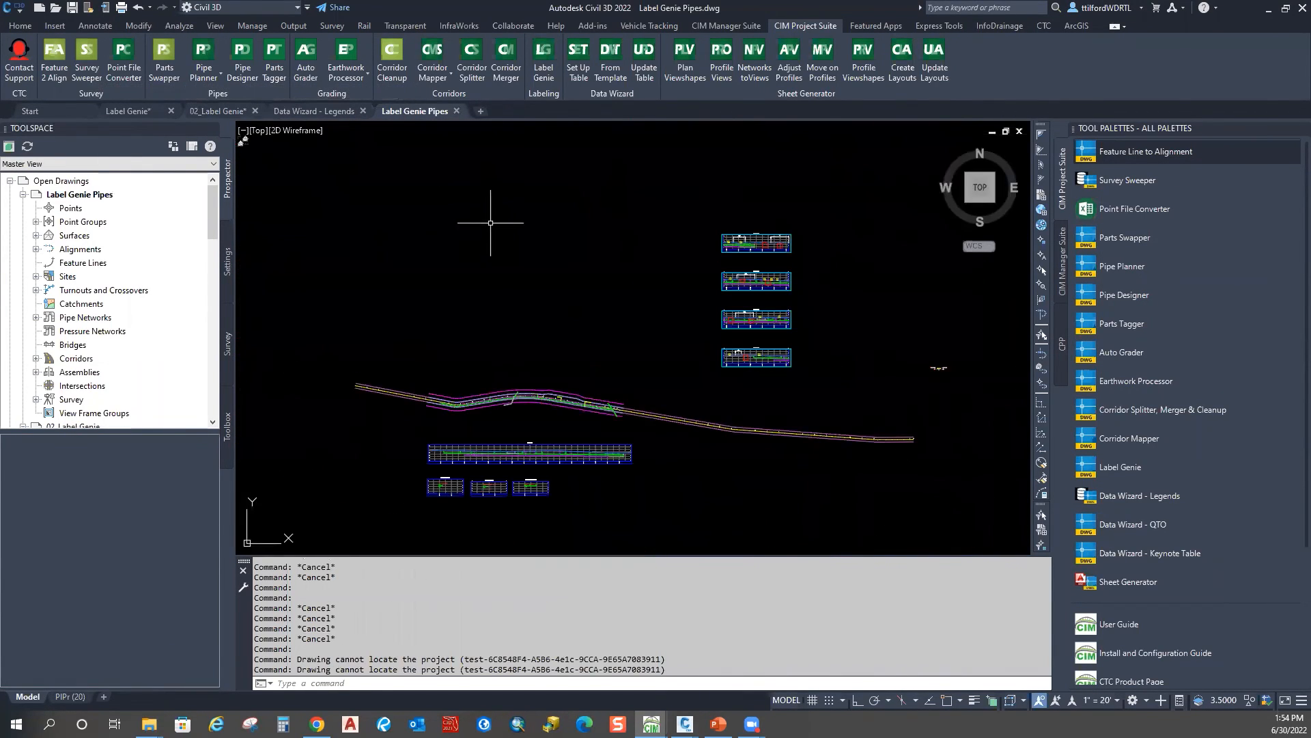
scroll(493, 217, down, 2)
Step: Frame the corridor's left bend and open the Add Pipe Network Labels dialog from Annotate
middle_drag(495, 333, 548, 240)
scroll(552, 240, up, 6)
scroll(442, 238, up, 6)
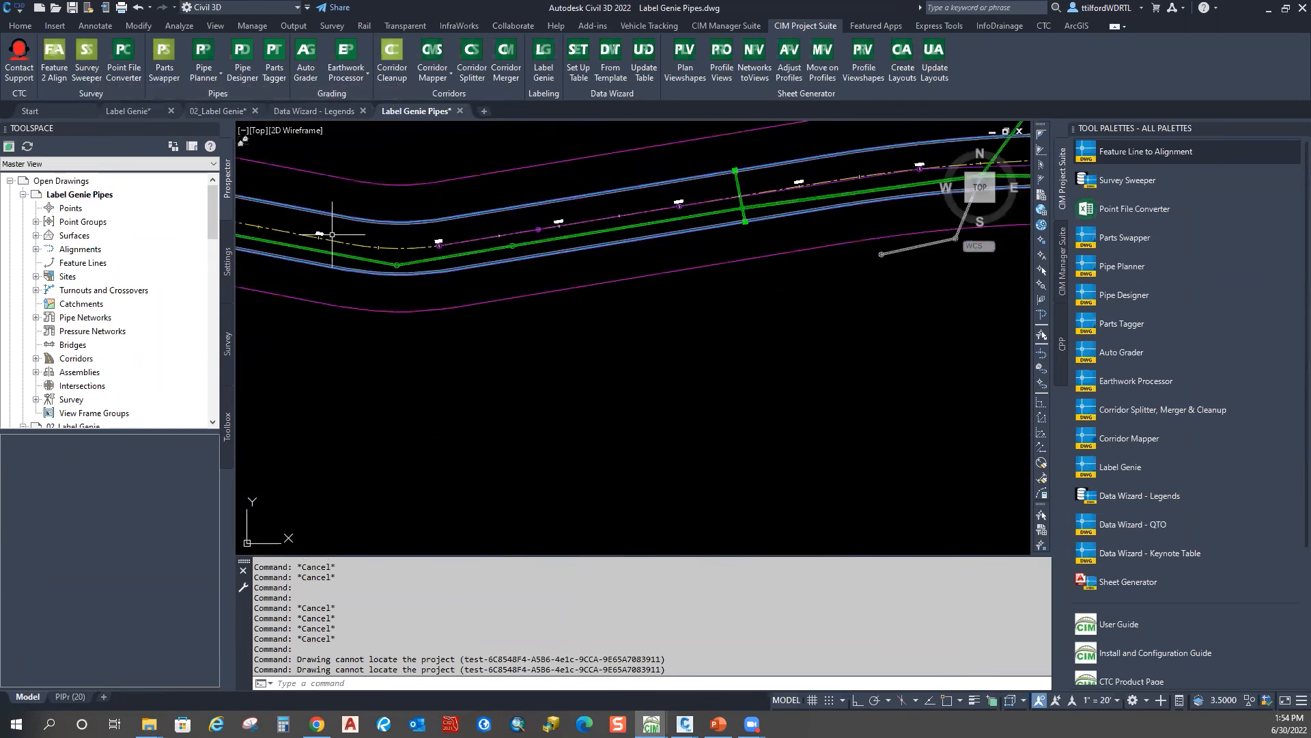
middle_drag(333, 236, 518, 265)
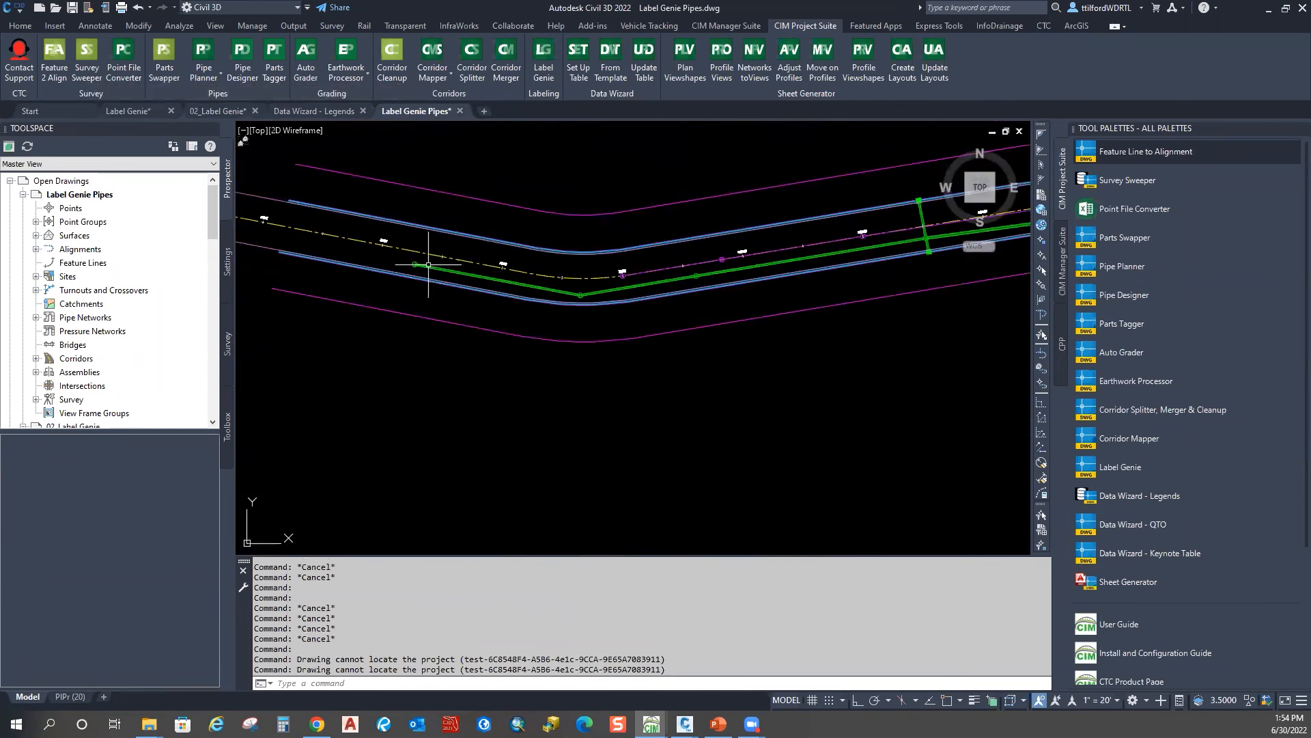
click(95, 25)
click(34, 81)
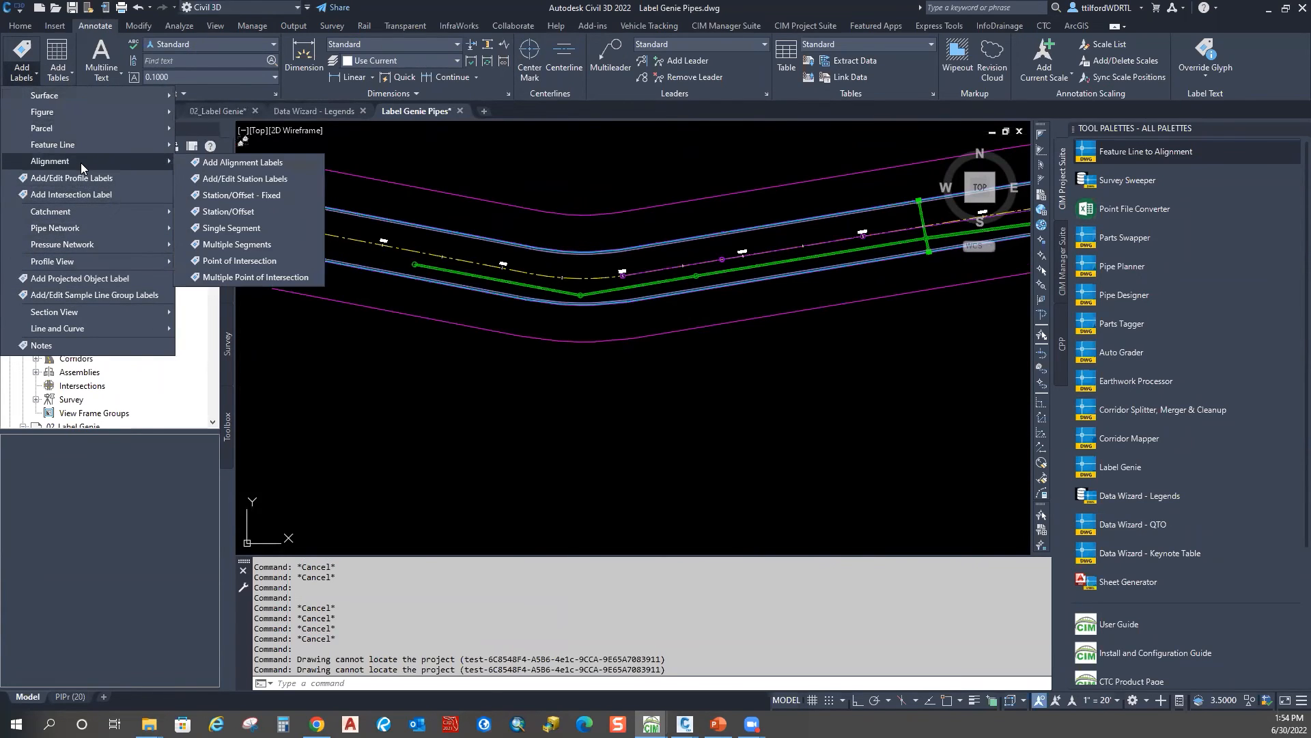
mouse_move(105, 263)
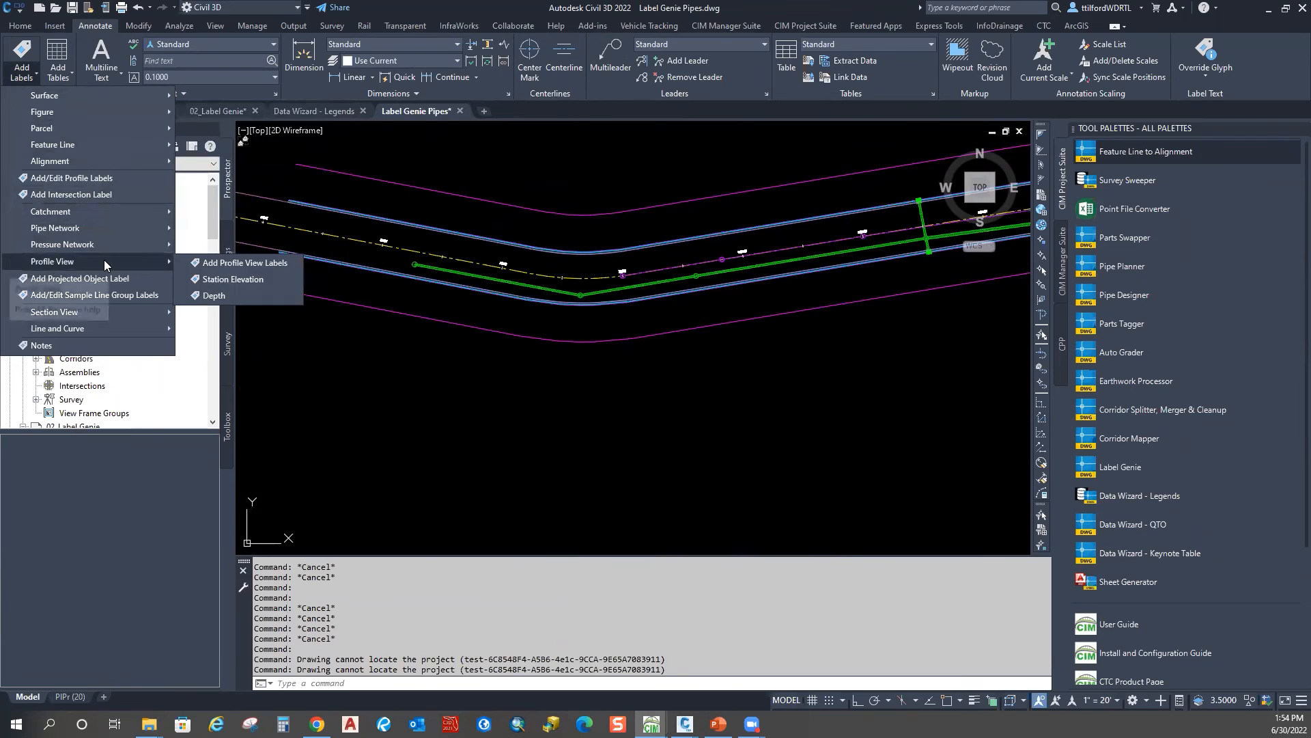
mouse_move(112, 234)
click(301, 228)
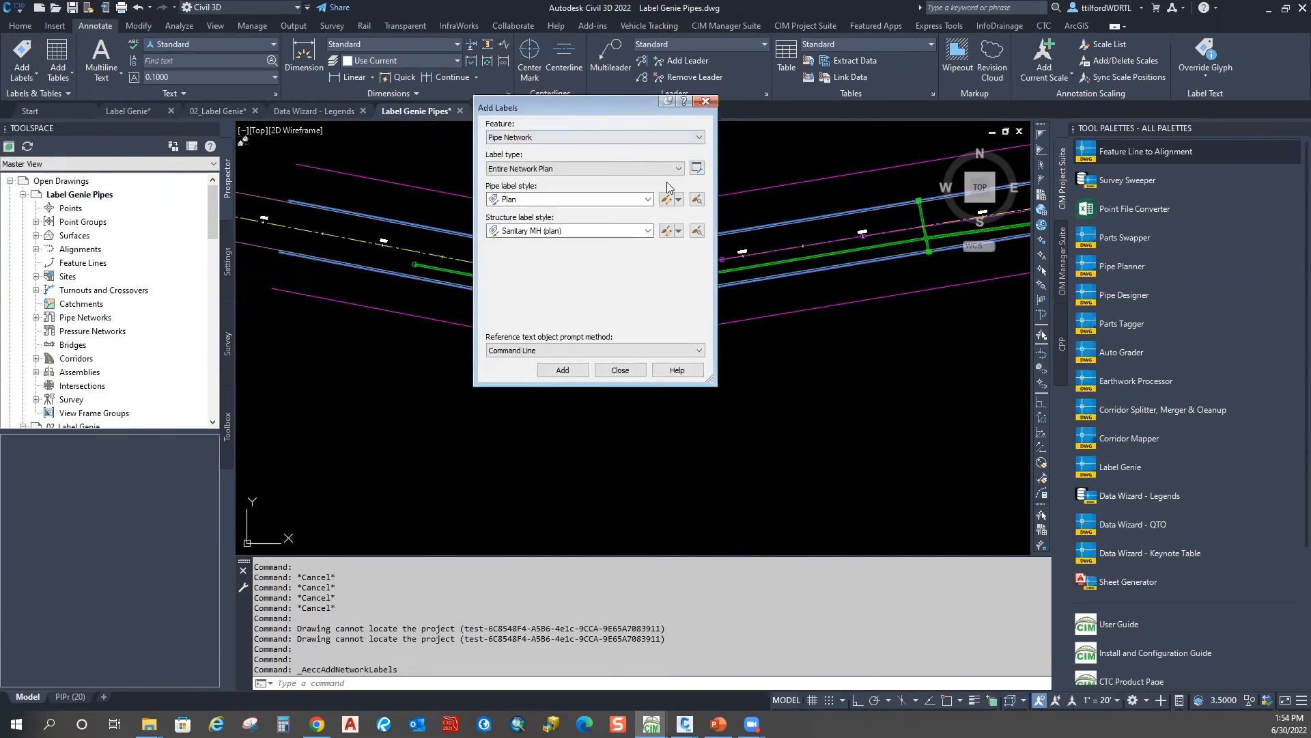
Step: Add Entire Network Plan labels using Plan pipe and Sanitary MH (plan) structure styles
drag(590, 102, 325, 10)
click(302, 65)
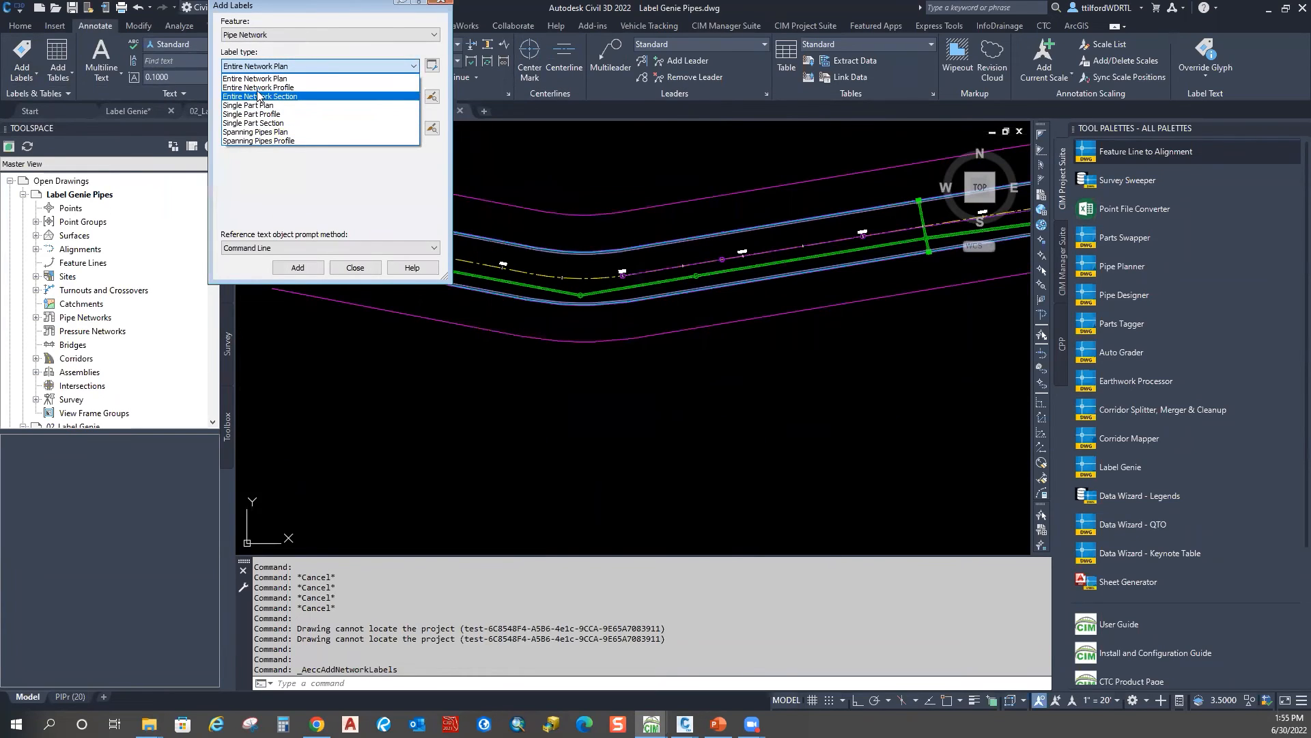
click(337, 61)
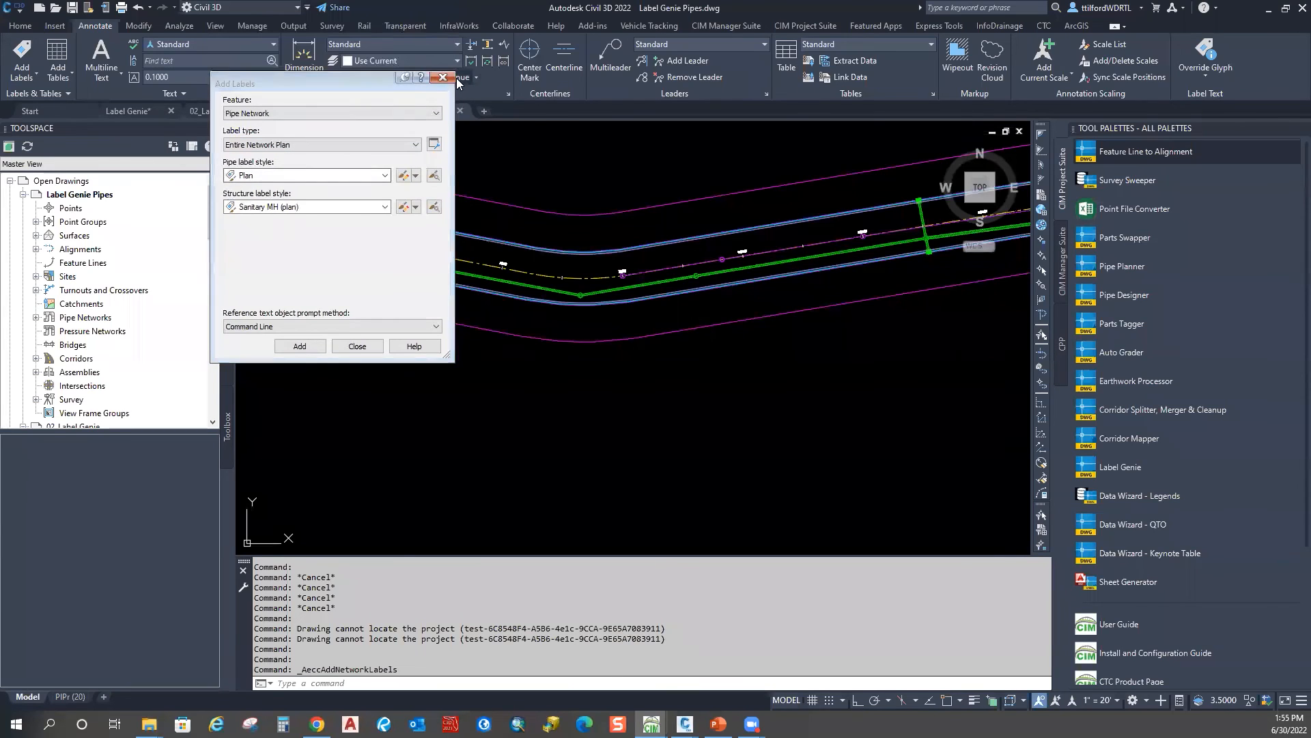
click(298, 267)
scroll(610, 265, down, 1)
scroll(478, 274, down, 2)
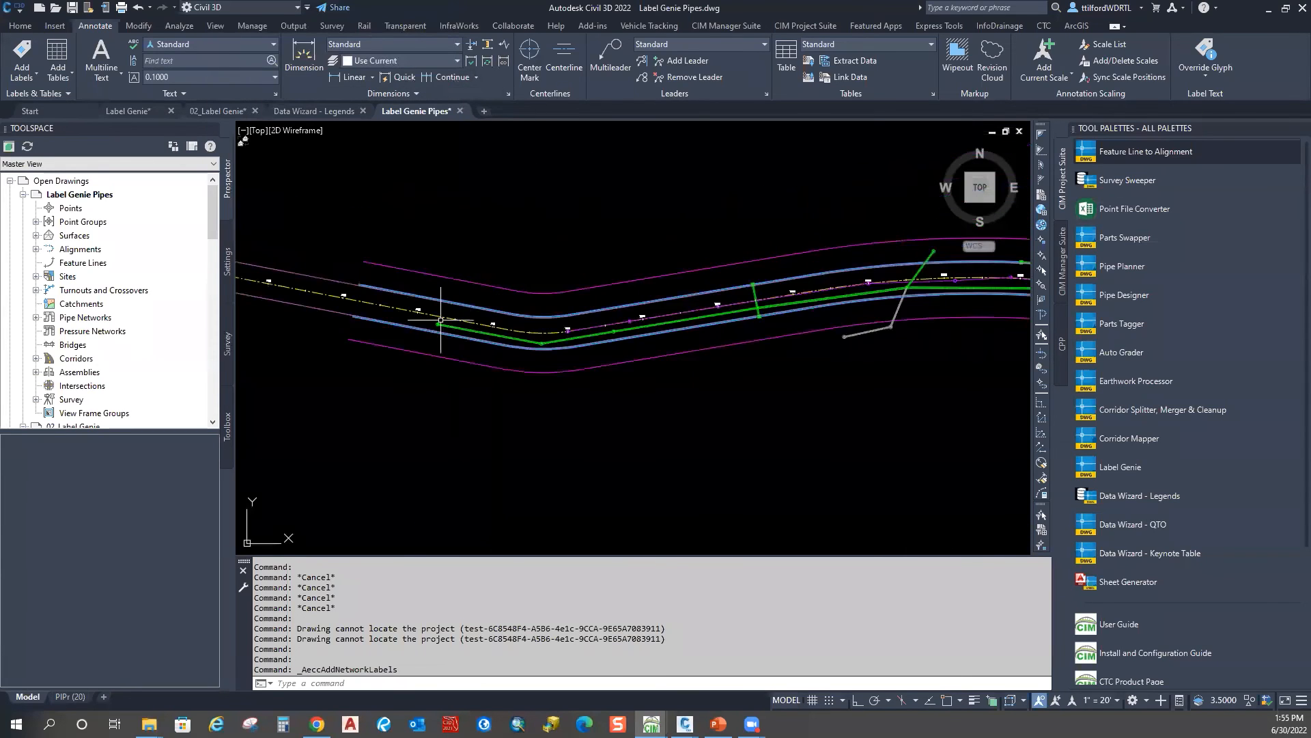
scroll(470, 263, down, 2)
scroll(469, 262, down, 2)
middle_drag(504, 374, 494, 305)
scroll(494, 306, up, 4)
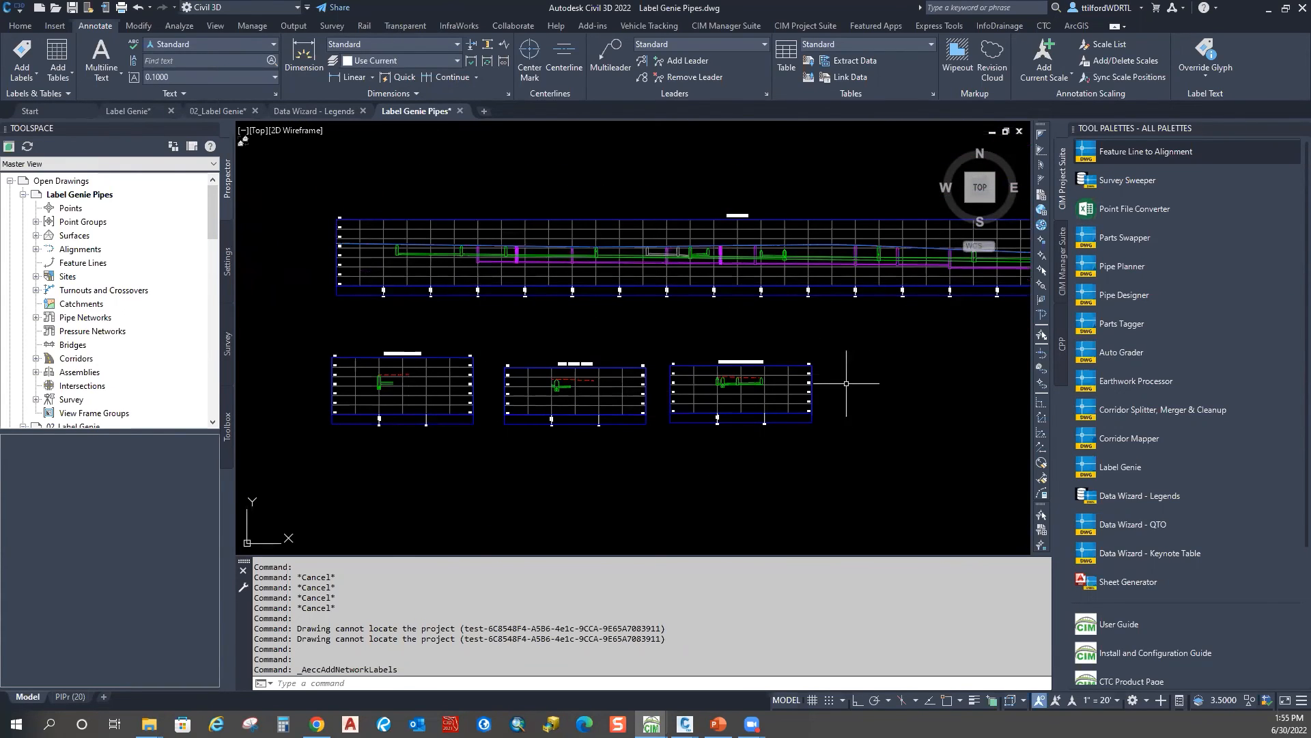
scroll(849, 351, down, 2)
middle_drag(929, 283, 515, 333)
scroll(513, 335, down, 2)
middle_drag(635, 301, 591, 398)
scroll(635, 303, up, 4)
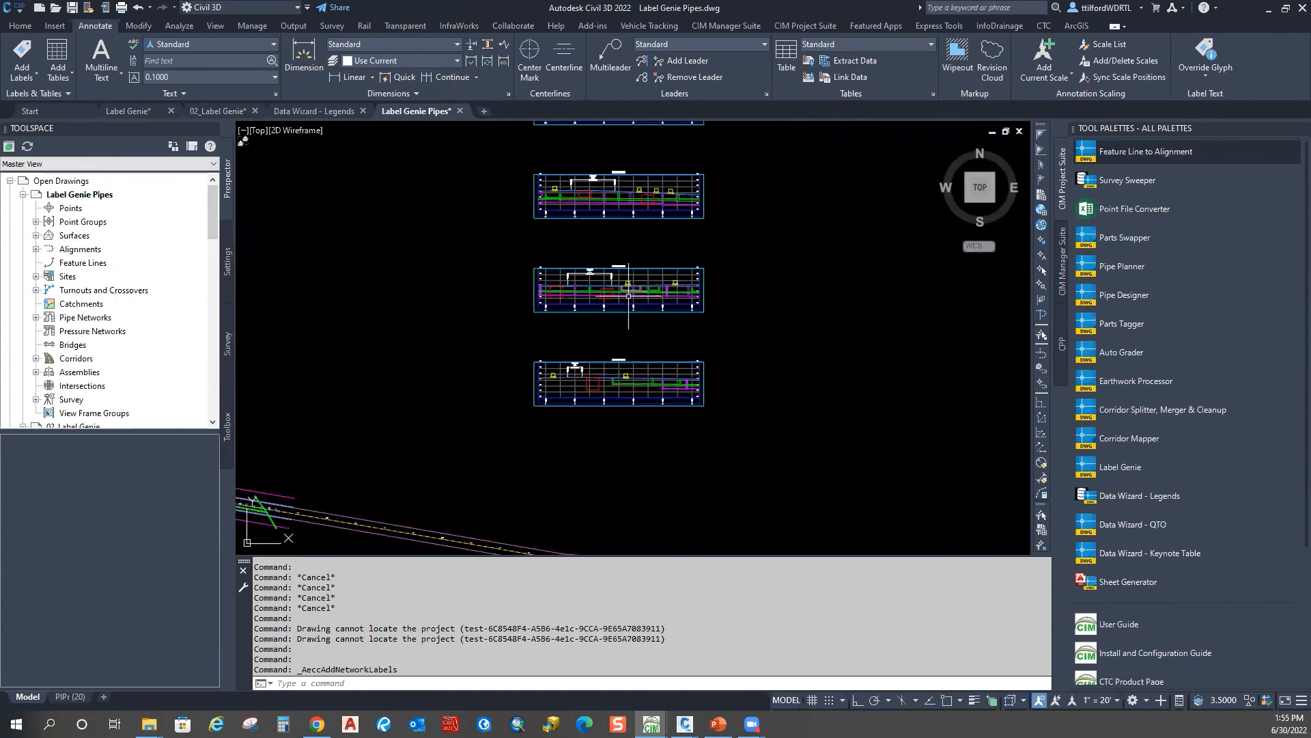
scroll(741, 295, up, 4)
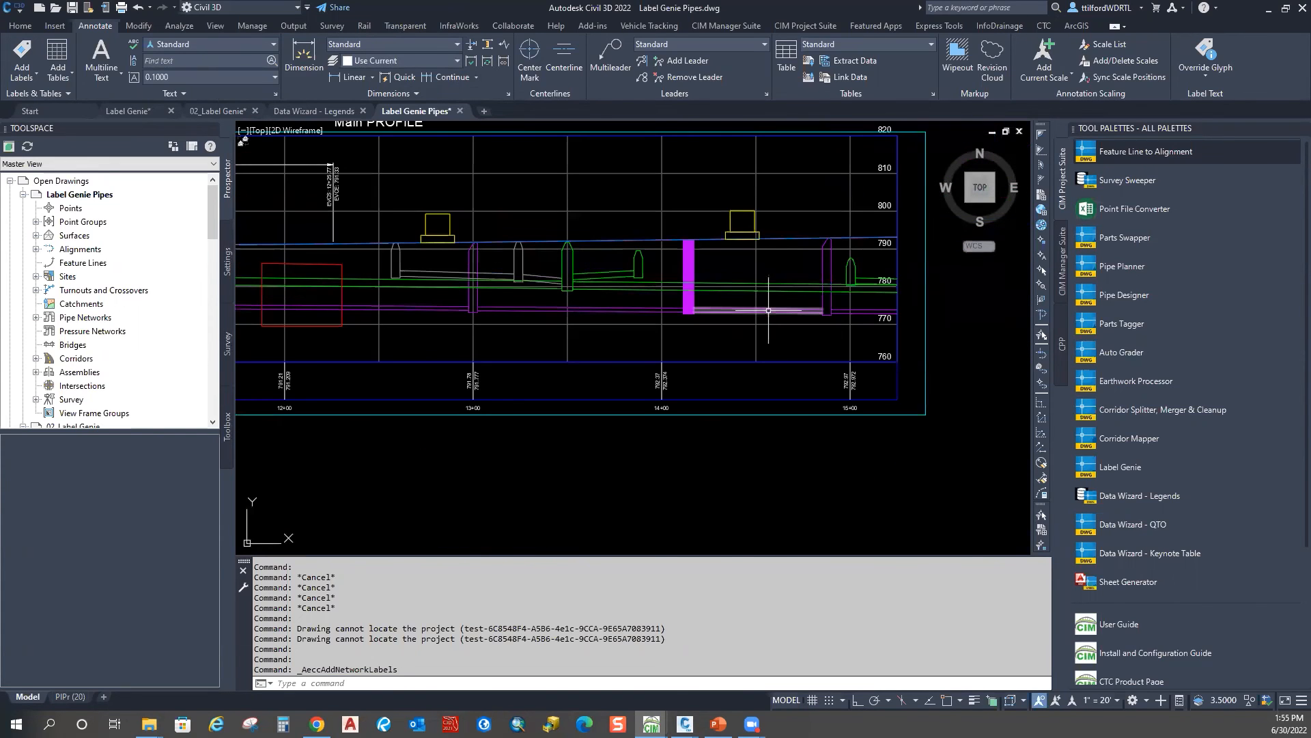
scroll(635, 250, down, 5)
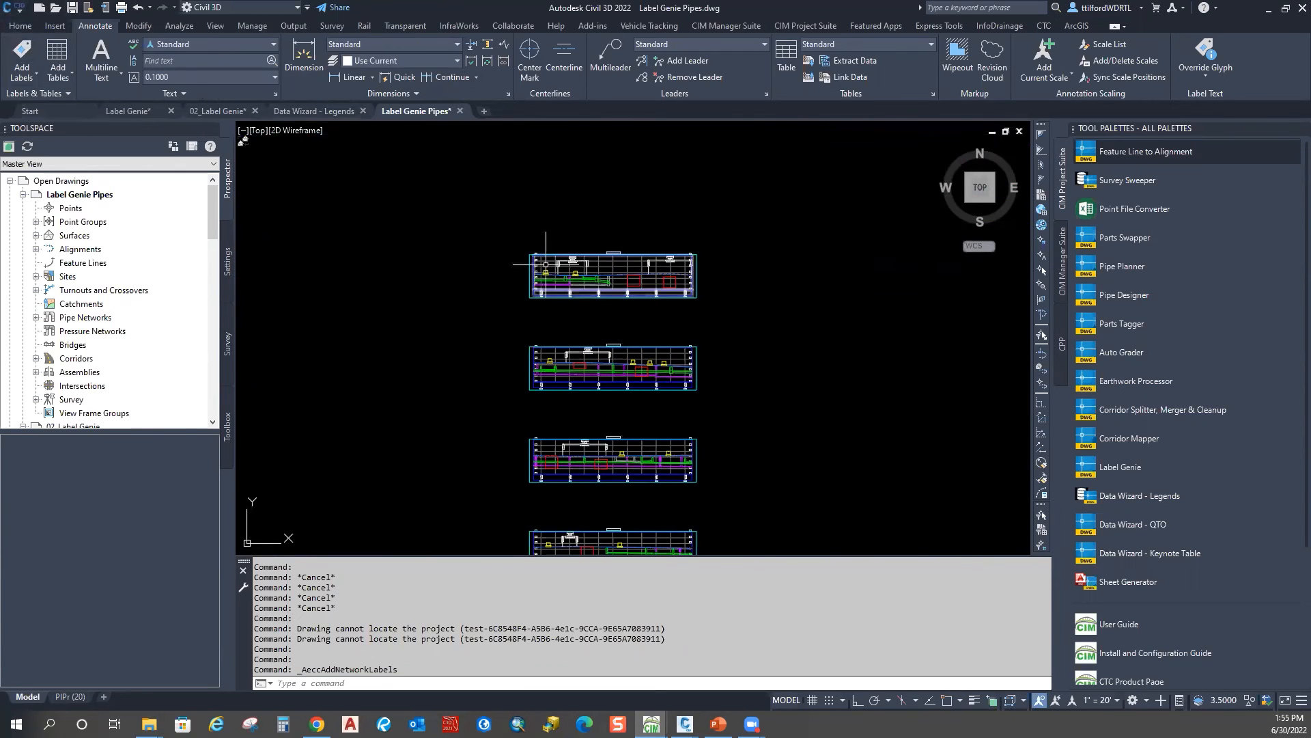
scroll(540, 265, up, 4)
middle_drag(695, 512, 659, 204)
scroll(737, 193, down, 2)
middle_drag(544, 388, 593, 314)
scroll(593, 313, down, 2)
scroll(593, 313, down, 2)
mouse_move(346, 418)
middle_down()
mouse_move(717, 322)
mouse_move(656, 327)
middle_up()
middle_drag(603, 378, 483, 360)
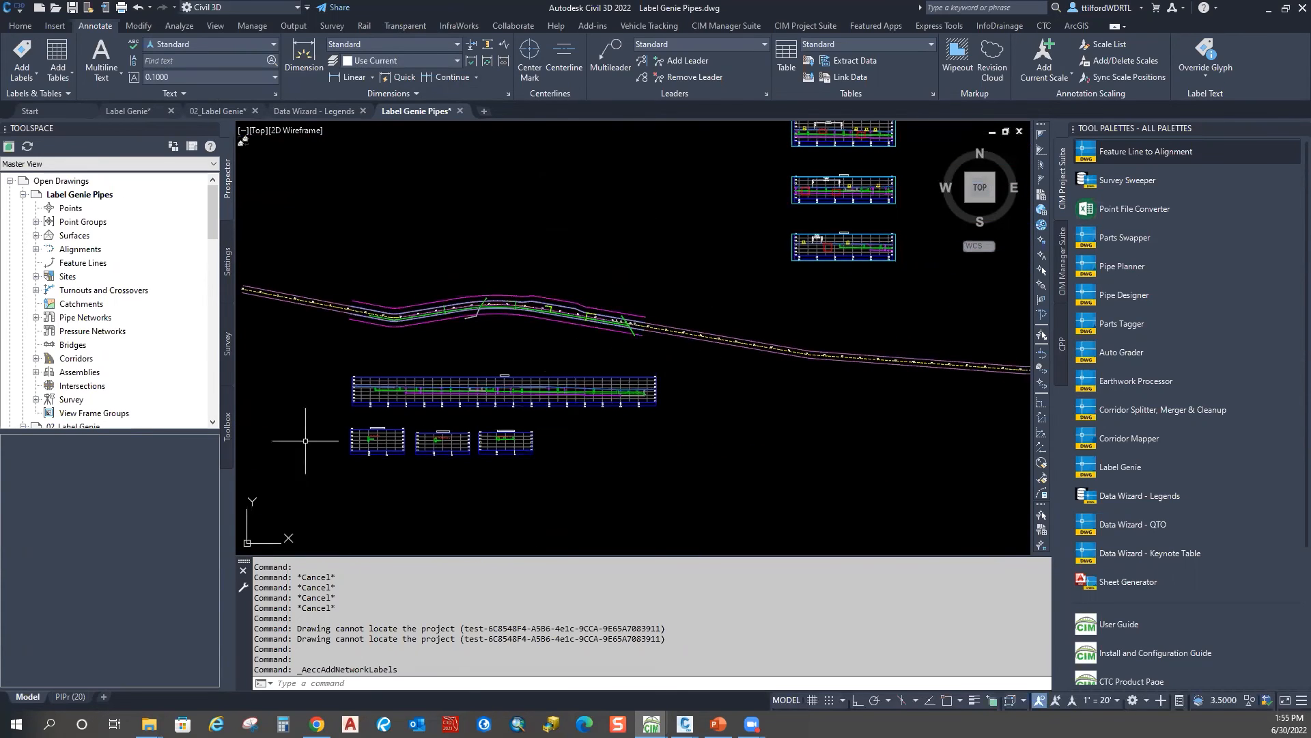
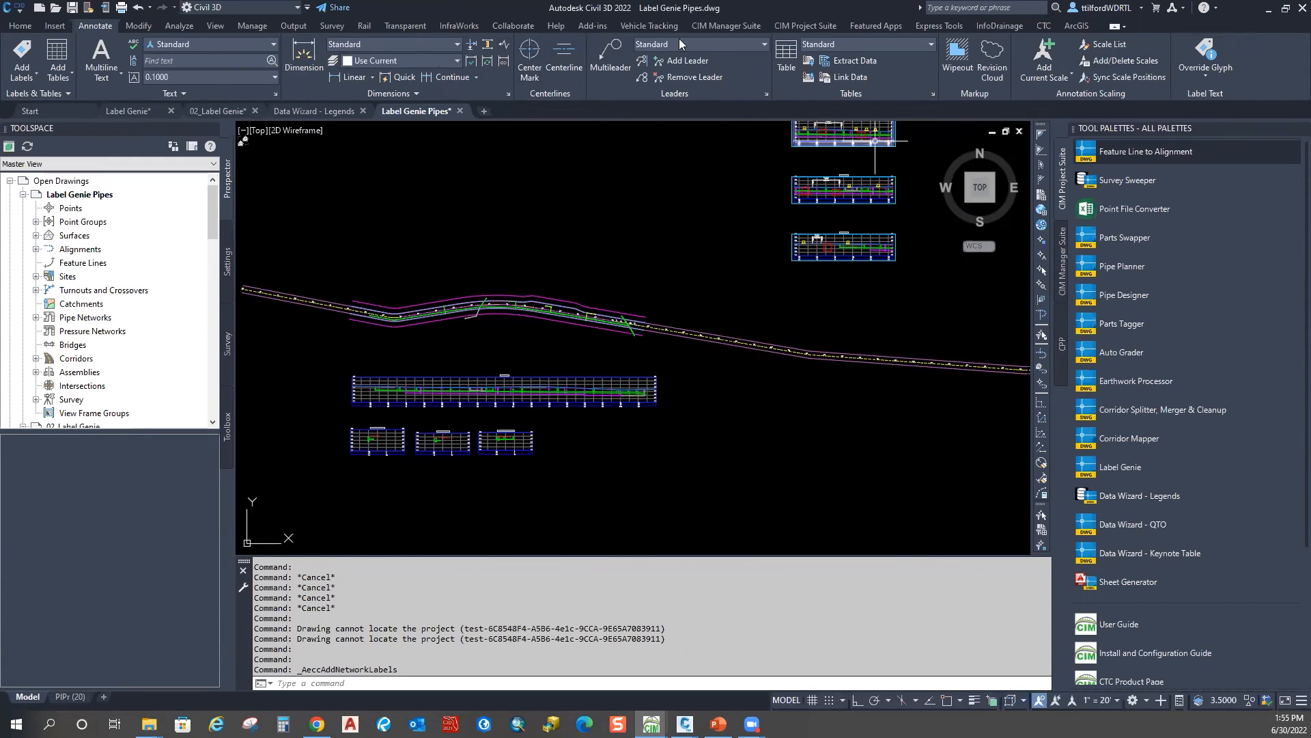
Step: Launch Label Genie from CIM Project Suite and load template 204 - pipe networks in plan, discarding unsaved changes
click(876, 26)
click(805, 25)
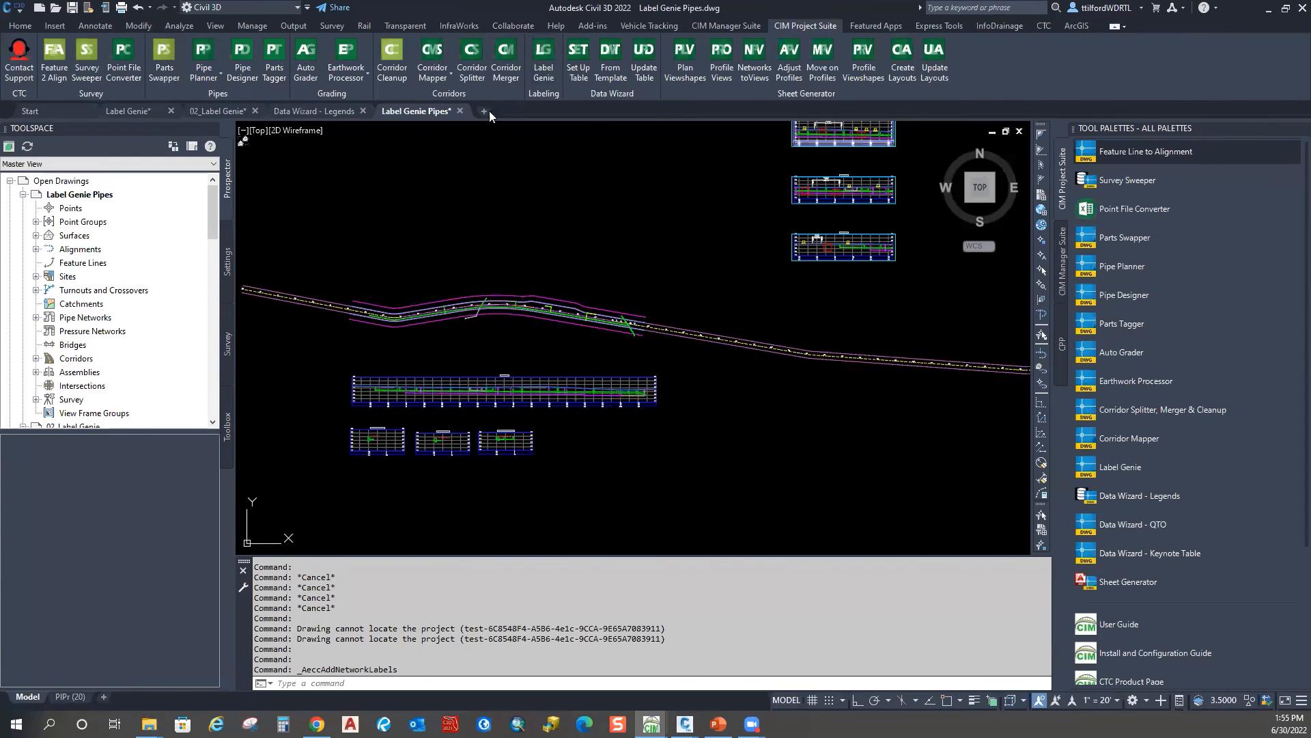
click(543, 60)
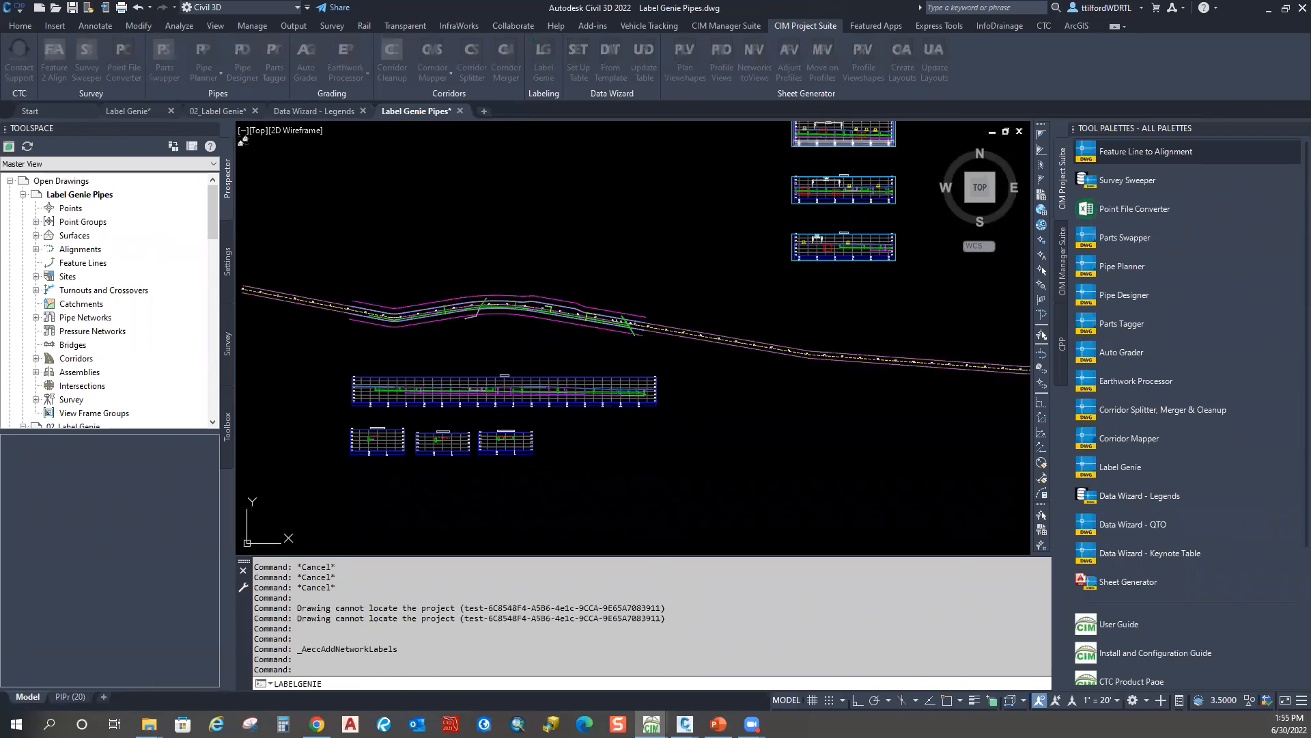
drag(937, 18, 763, 23)
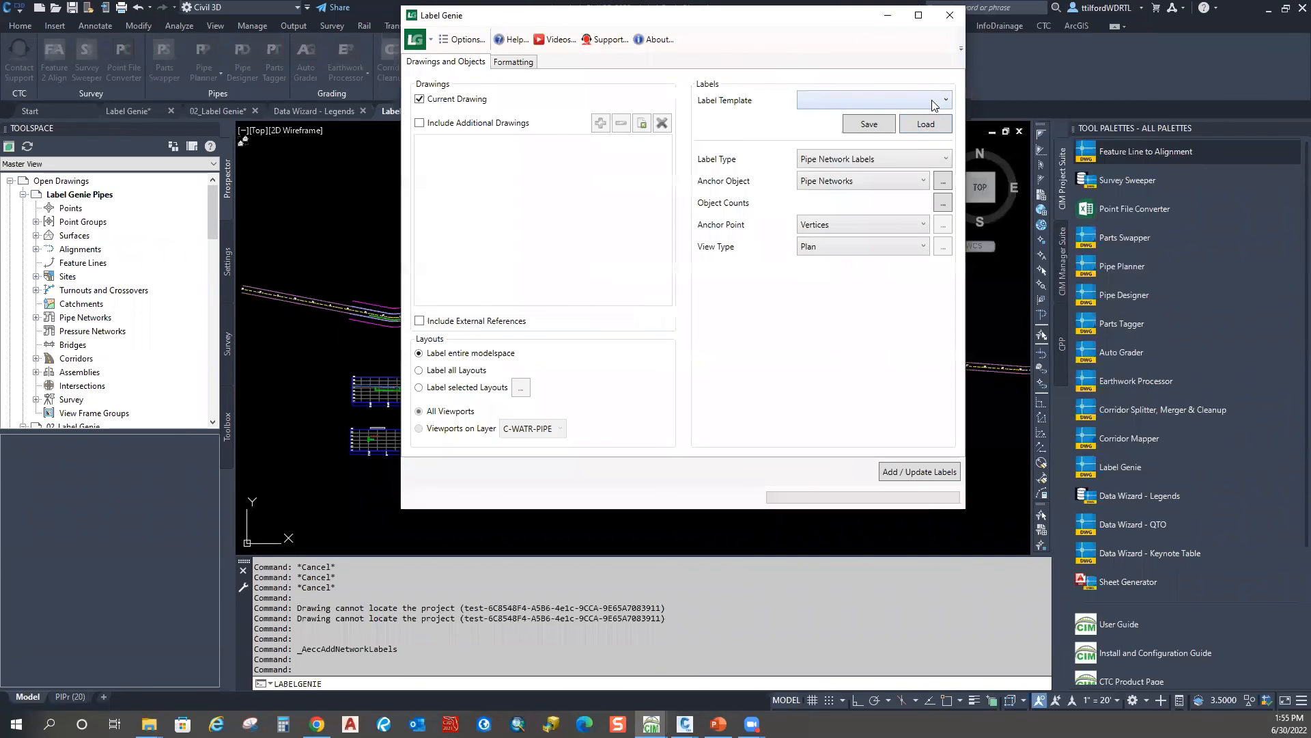
click(931, 101)
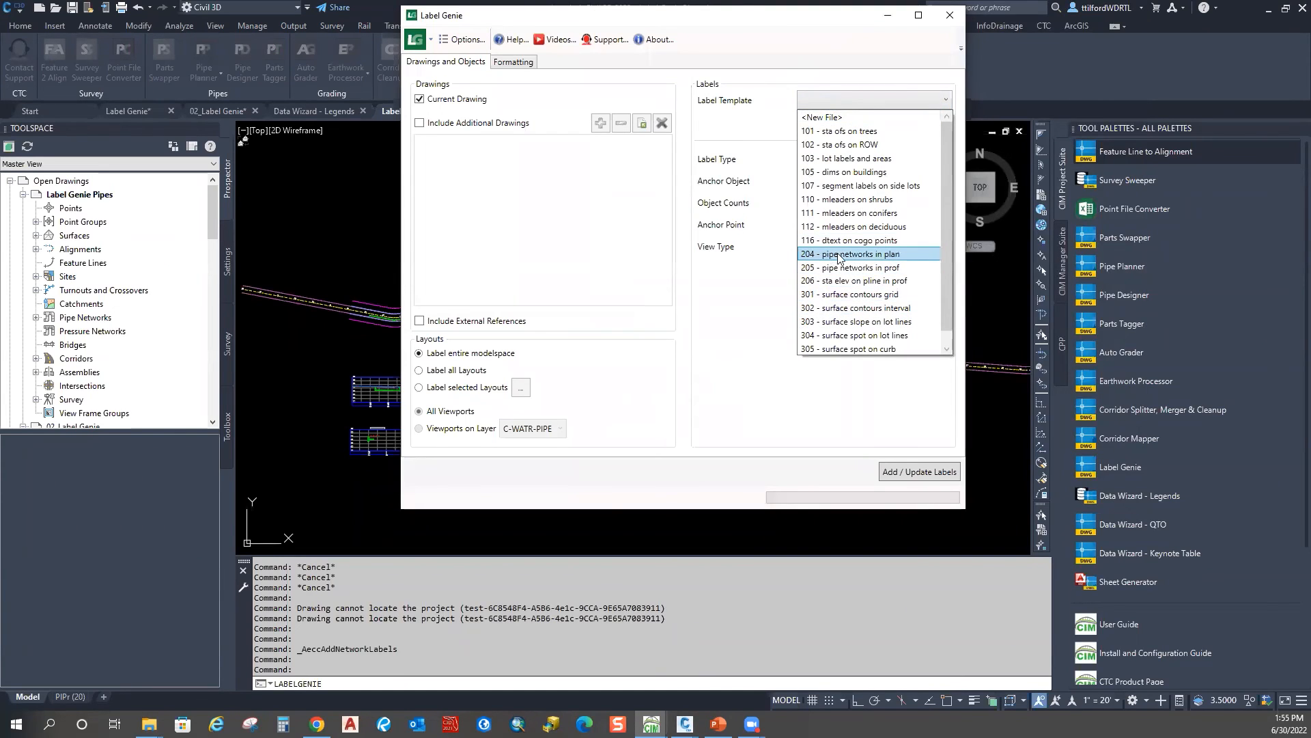
click(887, 254)
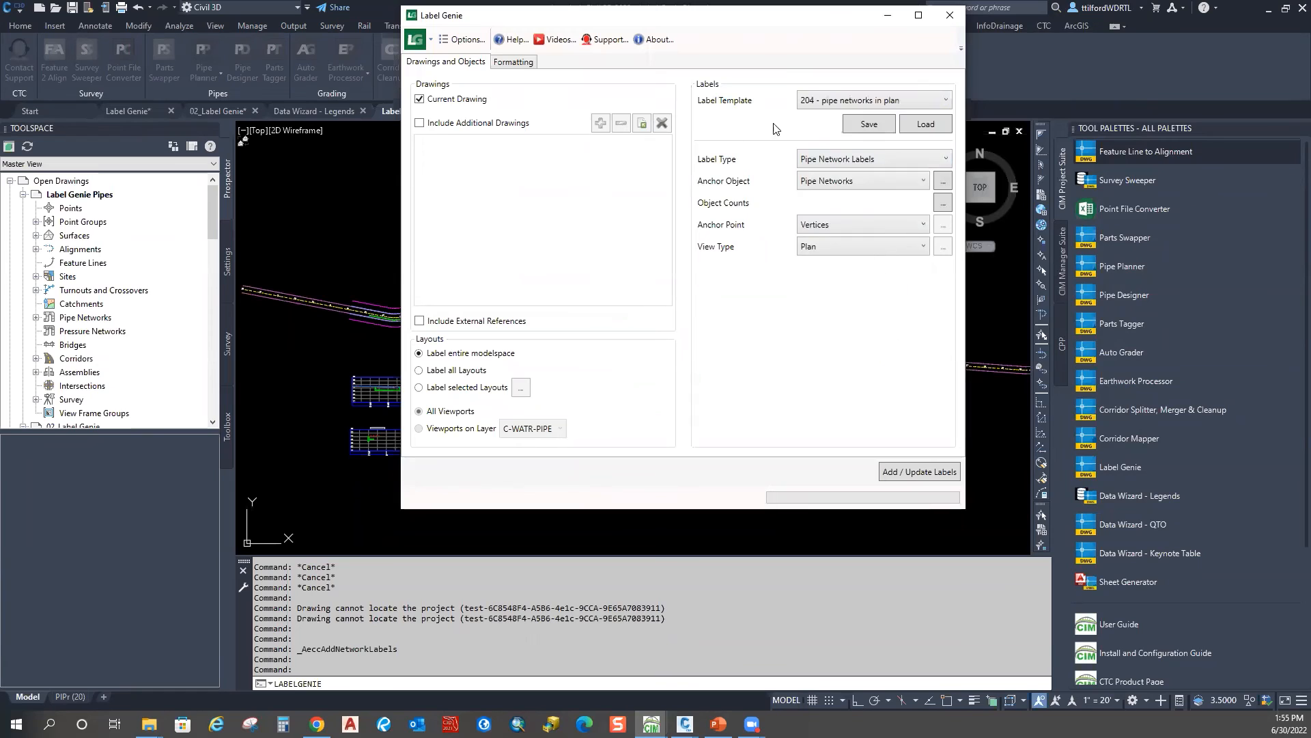
click(941, 126)
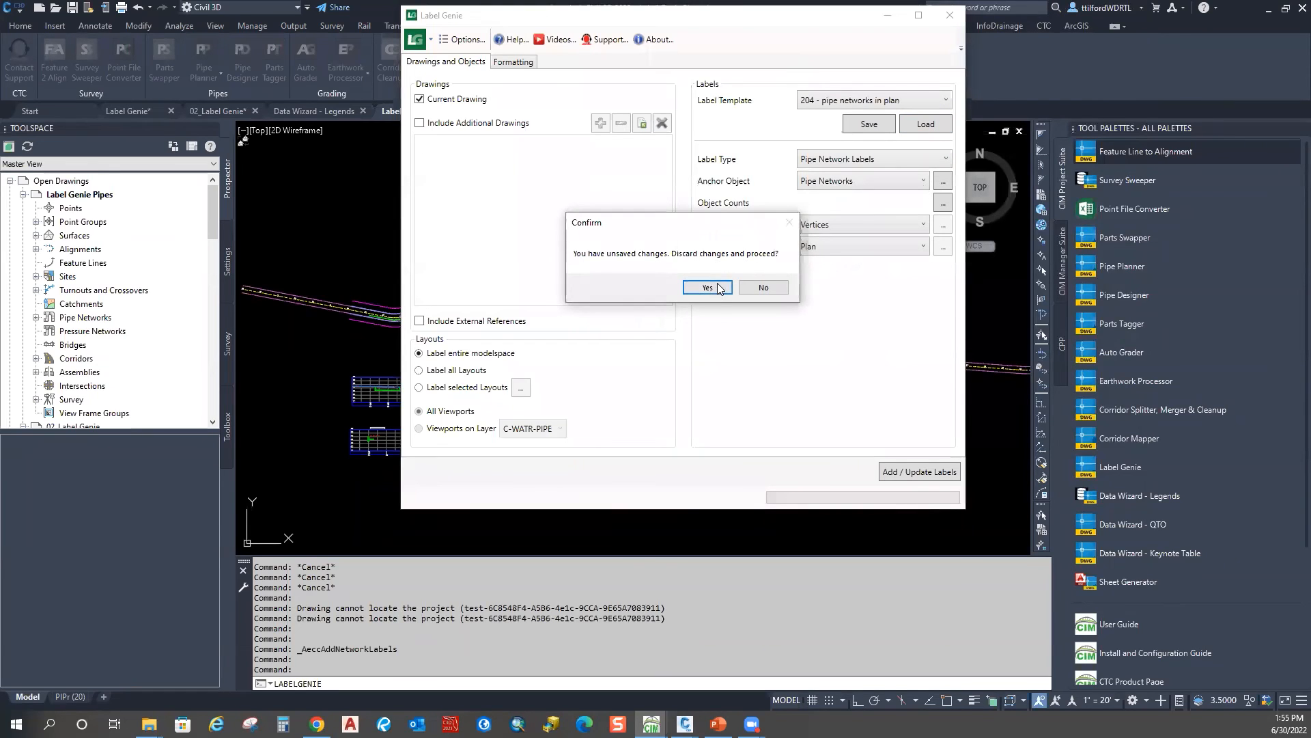
click(720, 288)
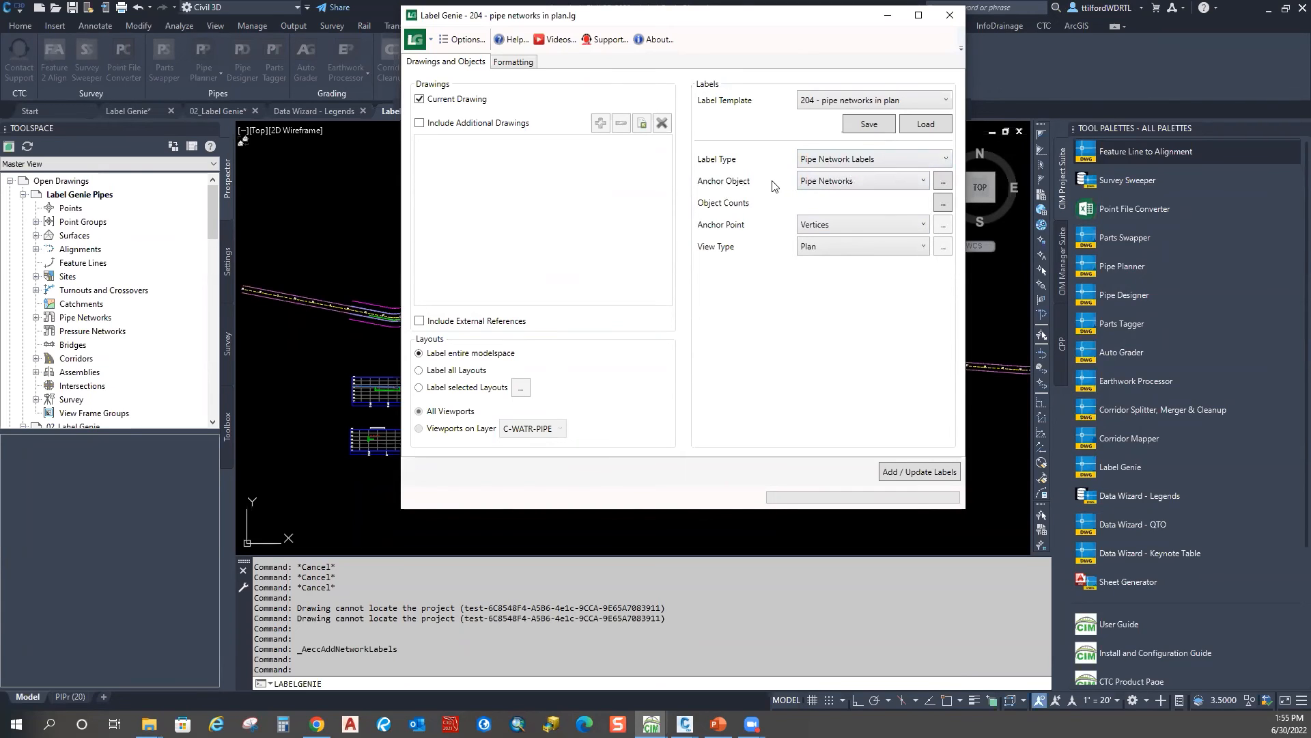
click(943, 182)
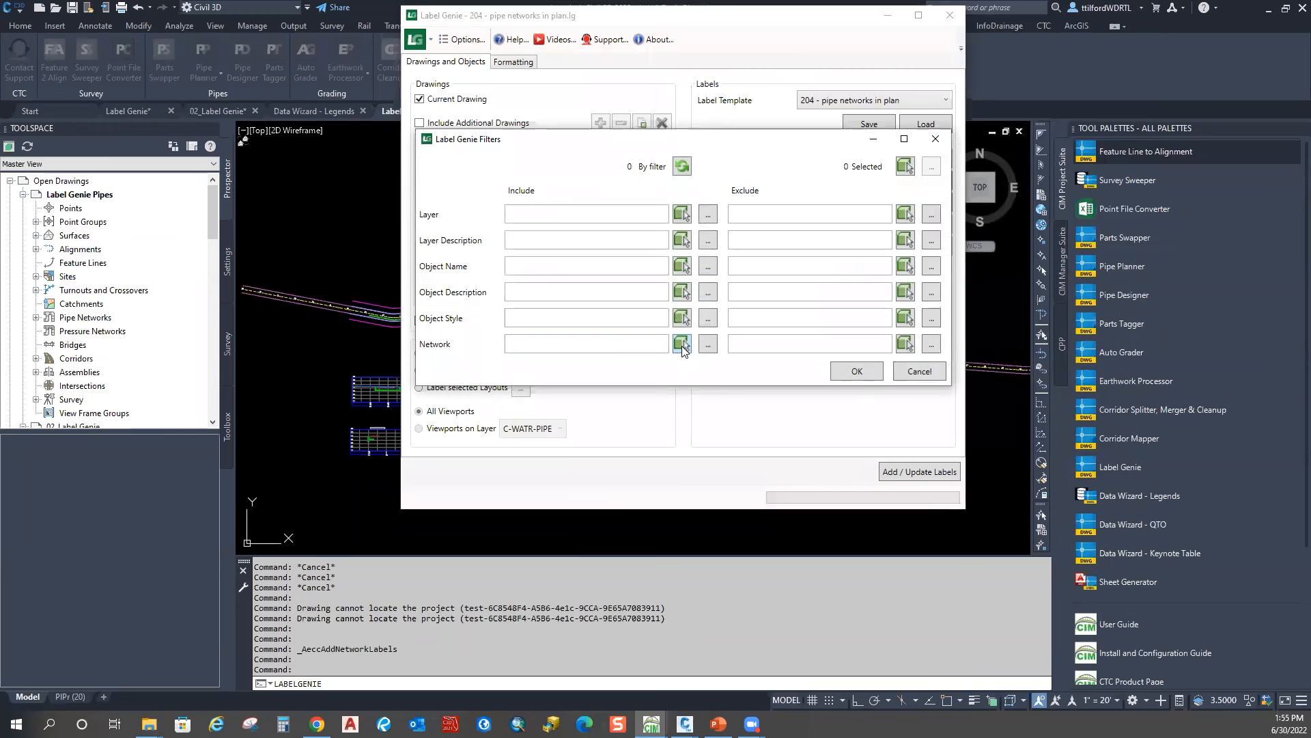
click(681, 344)
scroll(435, 315, up, 5)
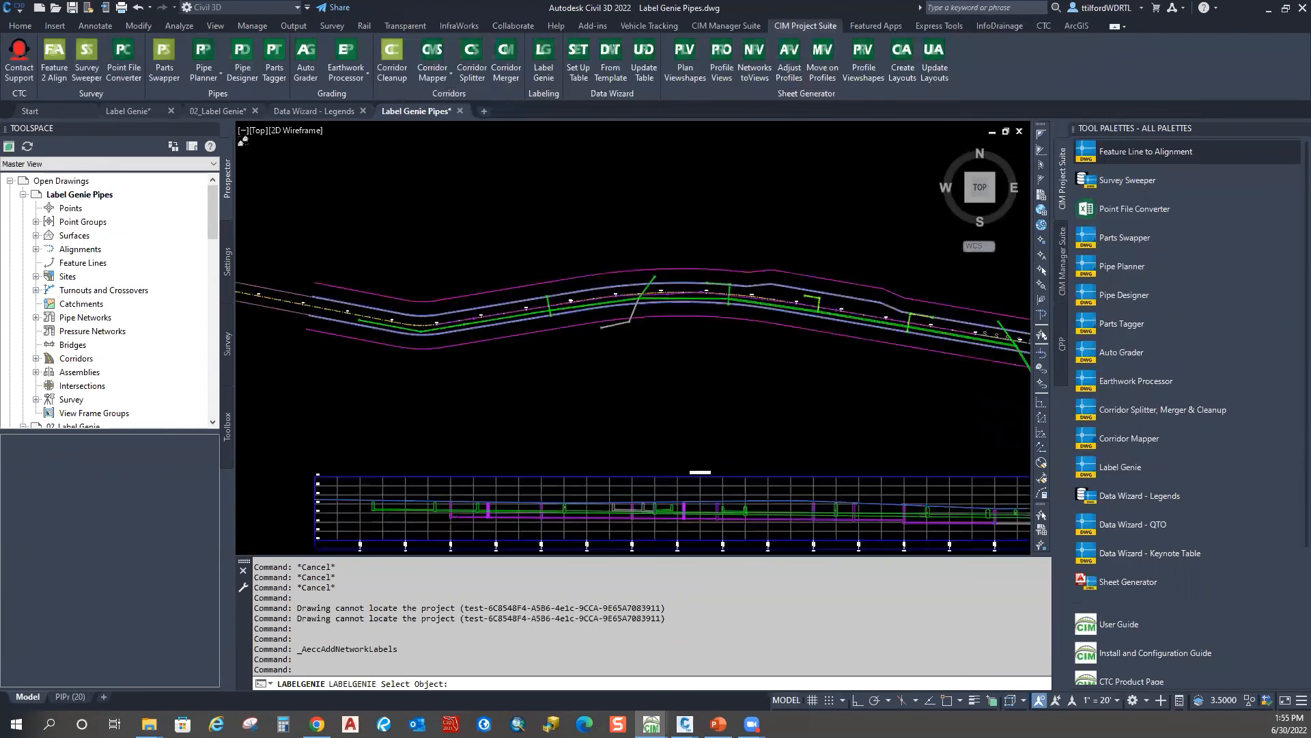
click(512, 346)
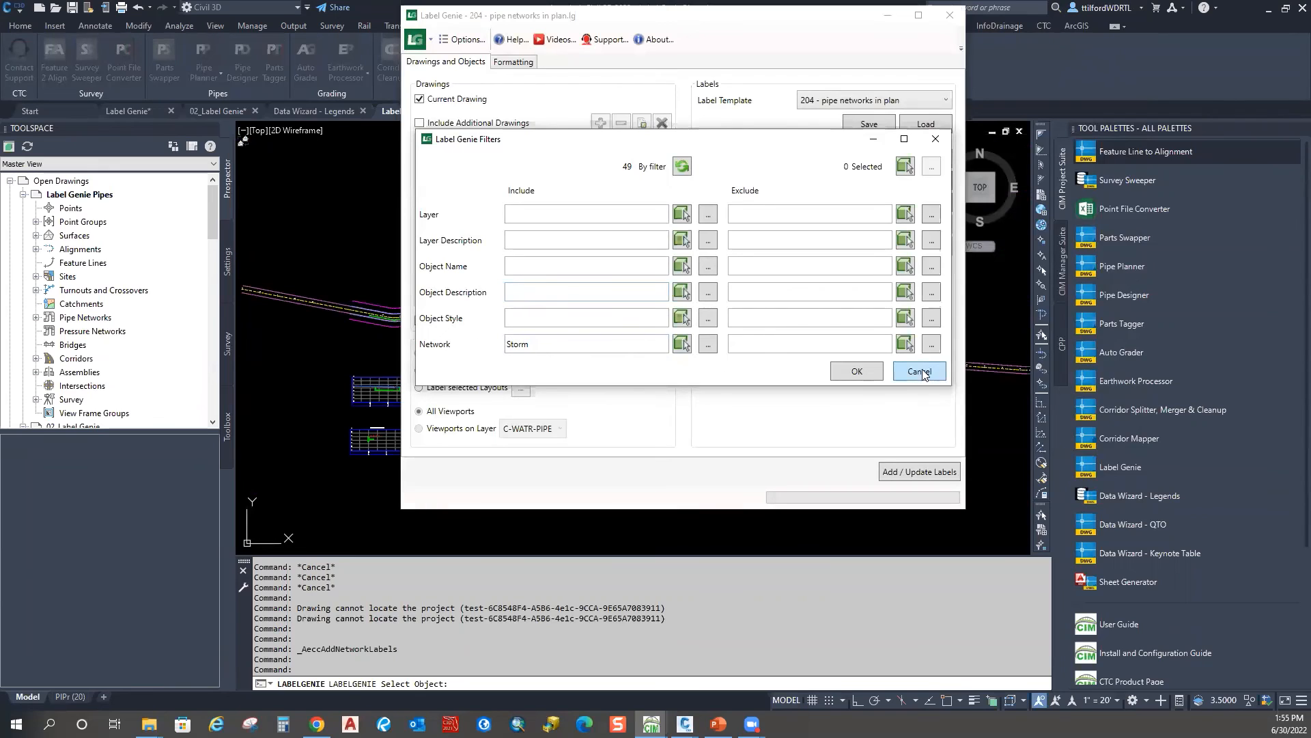
click(846, 378)
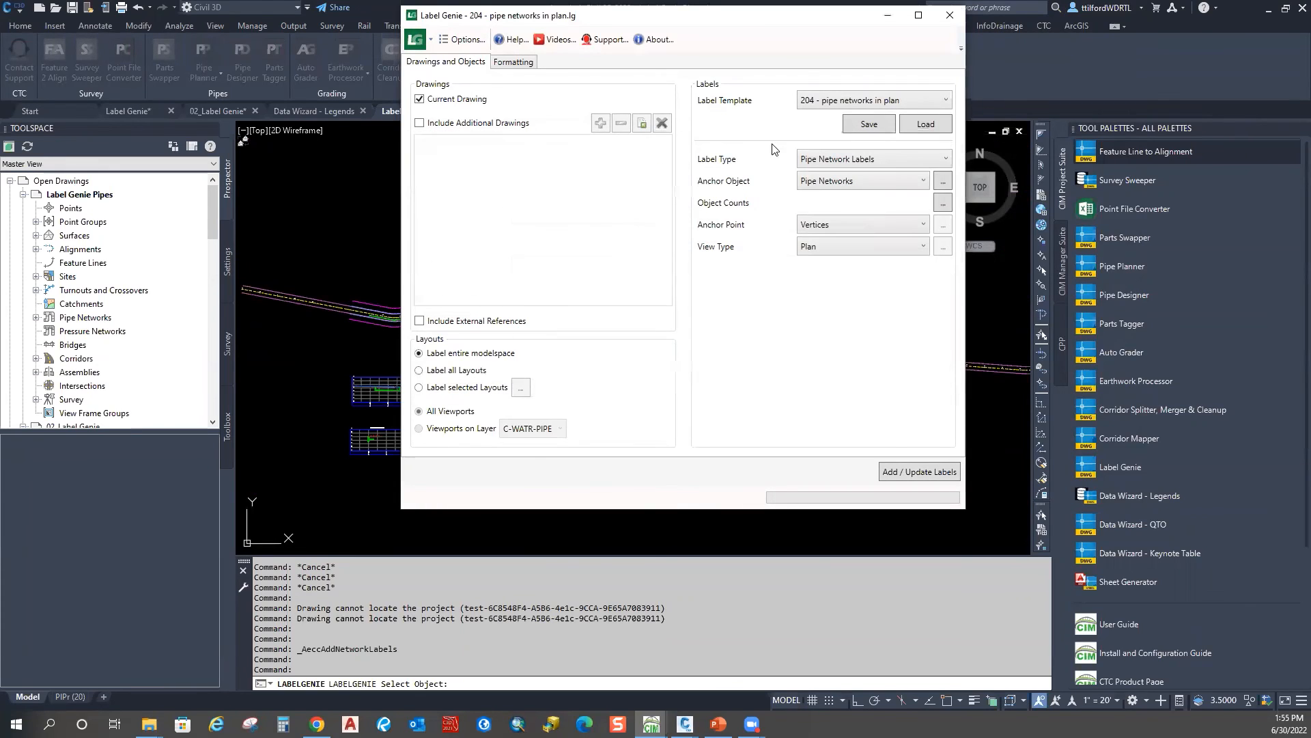
click(512, 62)
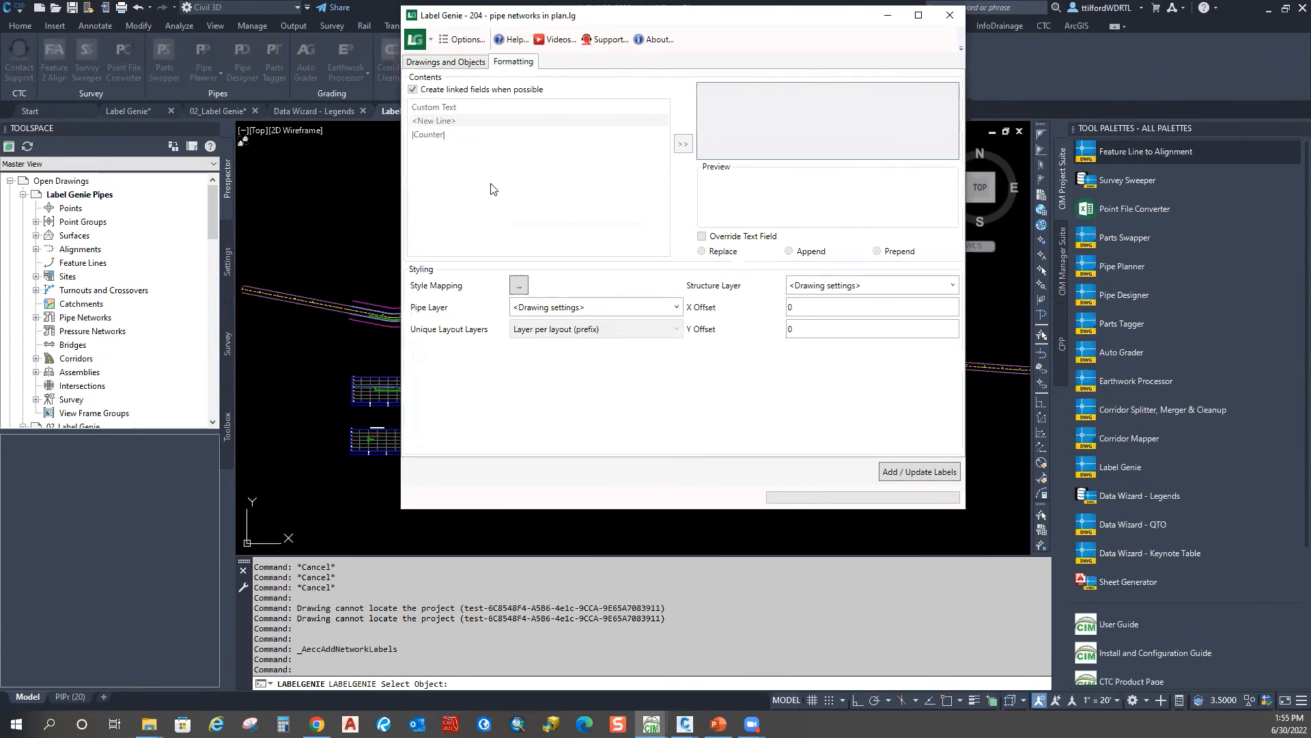
Step: Open the Pipe Network Style Mapping and switch it to the Storm Sewer parts list
click(519, 285)
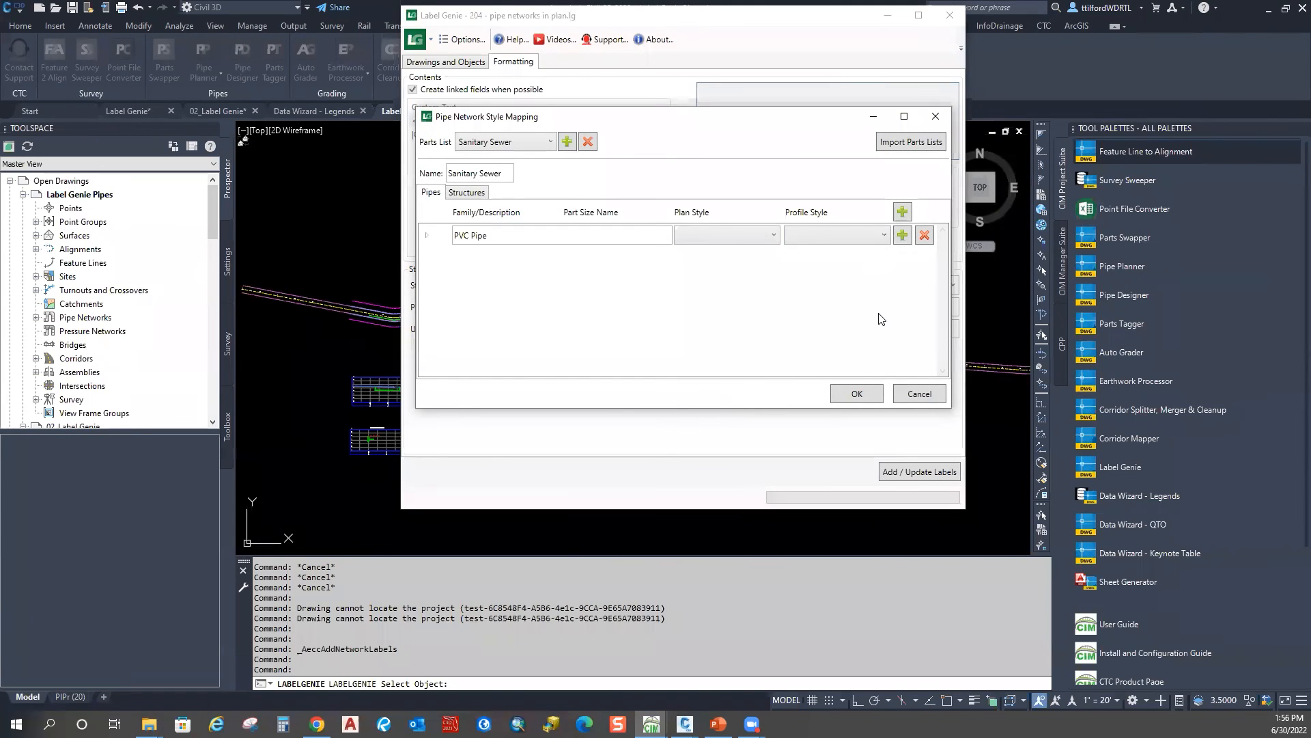
click(470, 193)
click(435, 193)
click(476, 197)
click(430, 198)
click(471, 202)
click(437, 198)
click(532, 142)
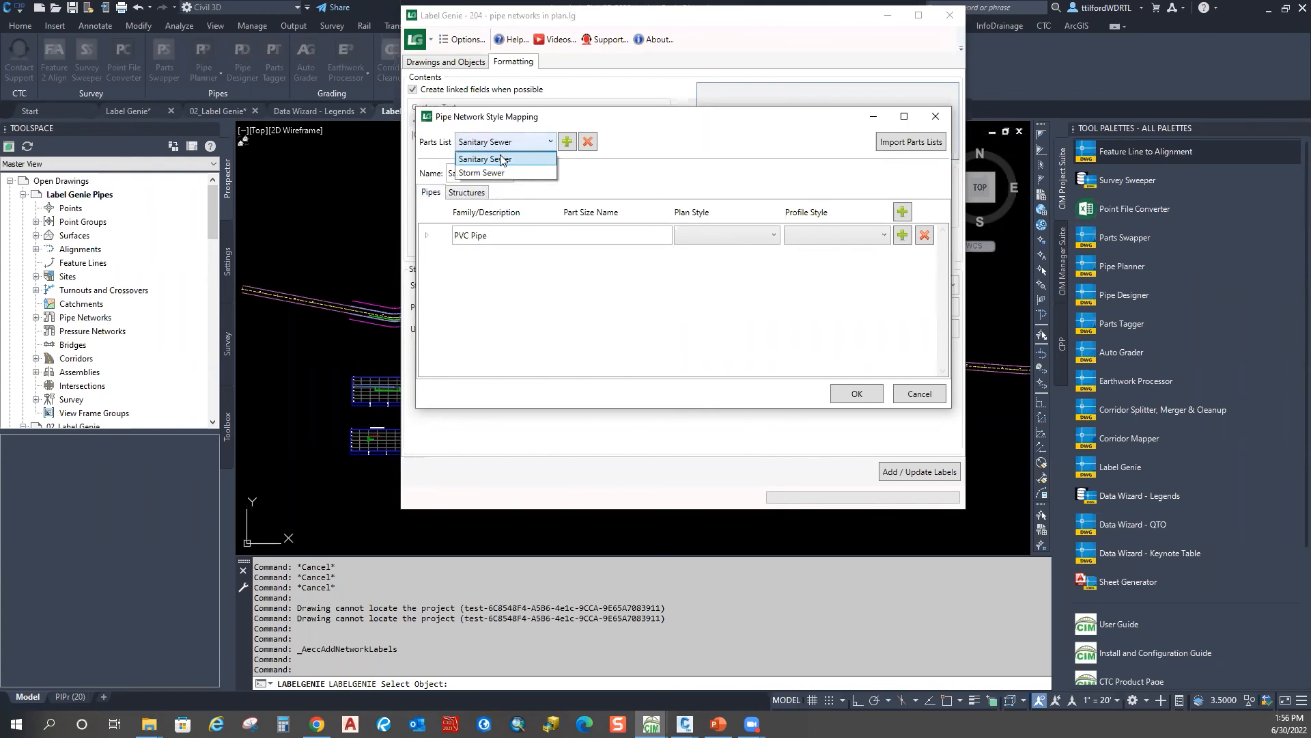
click(486, 174)
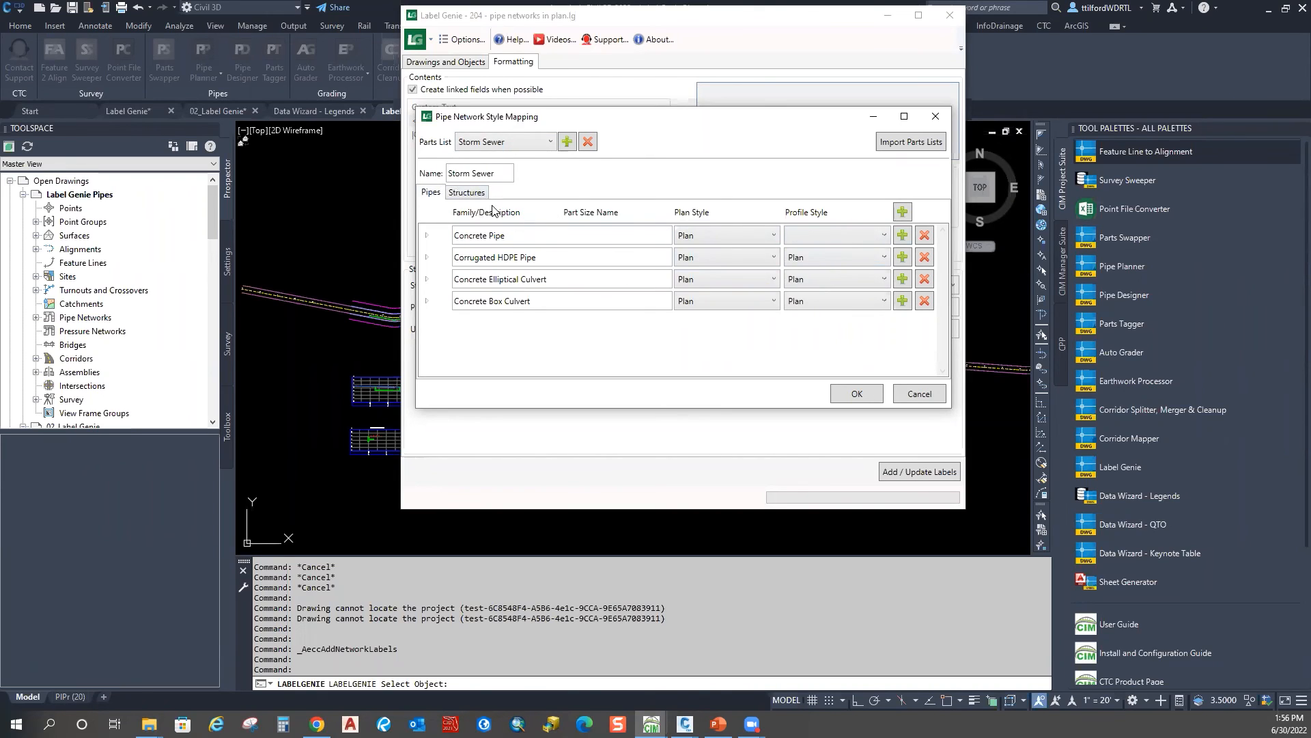
Step: Set Concrete Pipe, Corrugated HDPE Pipe, Elliptical and Box Culvert profile styles to Profile
click(853, 231)
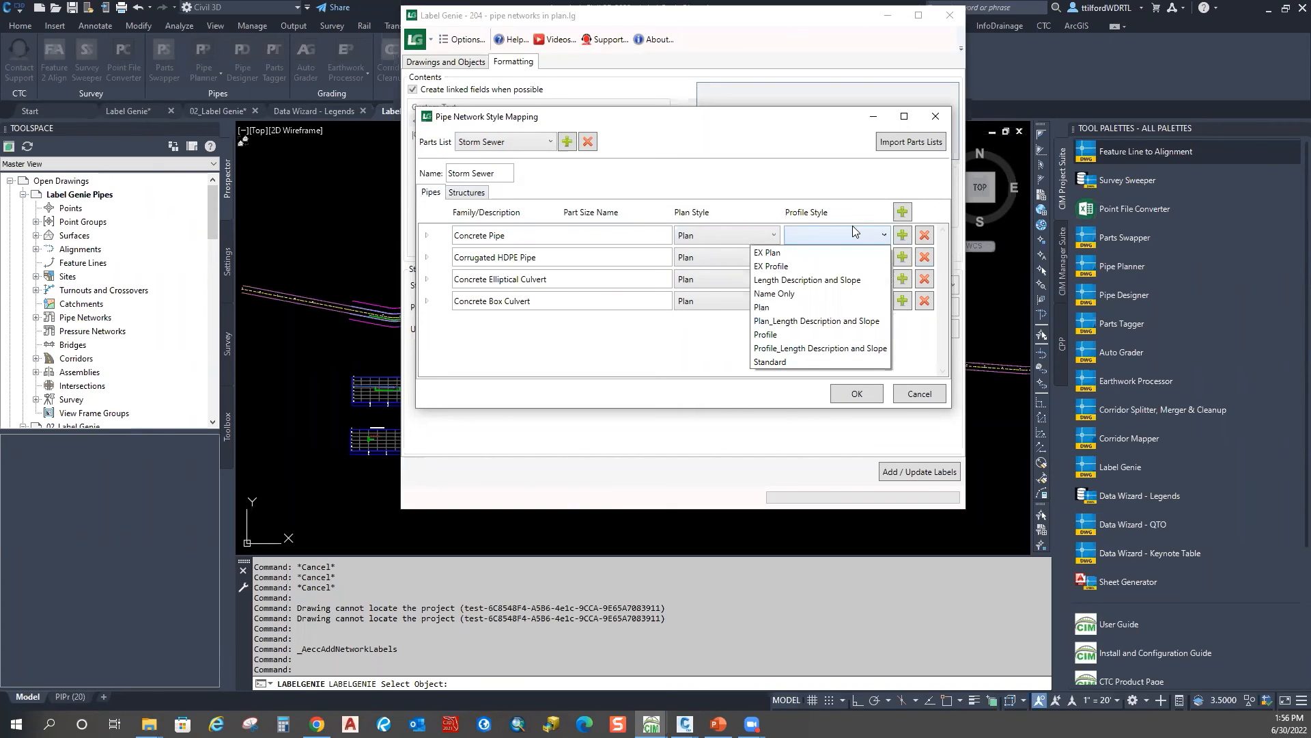
click(766, 334)
click(845, 257)
click(775, 356)
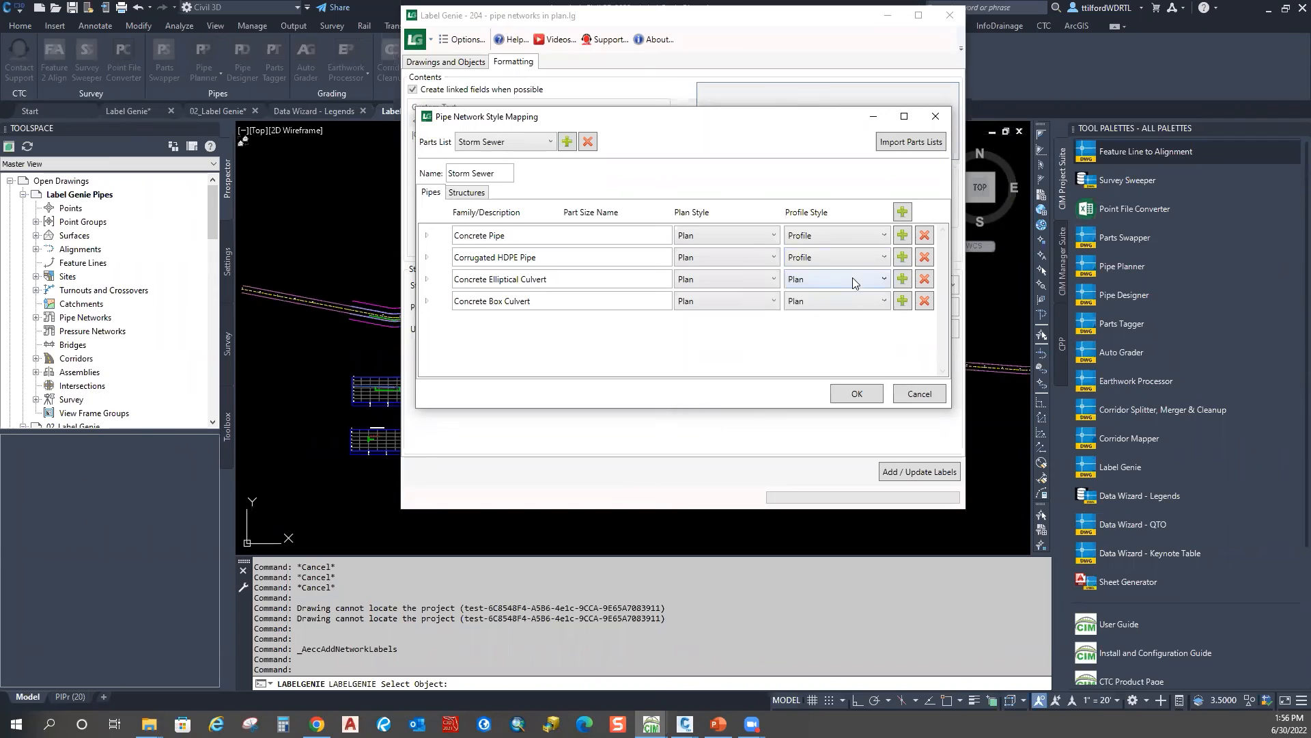
click(852, 277)
click(775, 378)
click(826, 302)
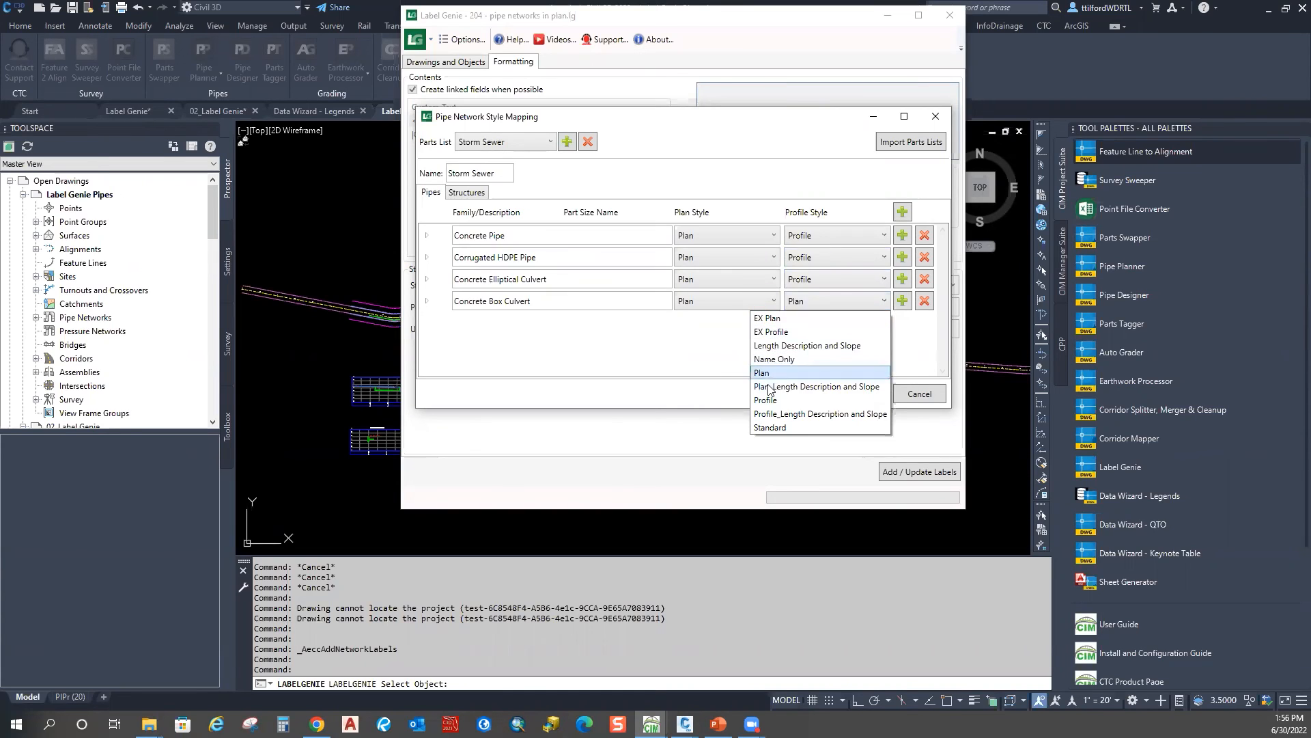
click(770, 401)
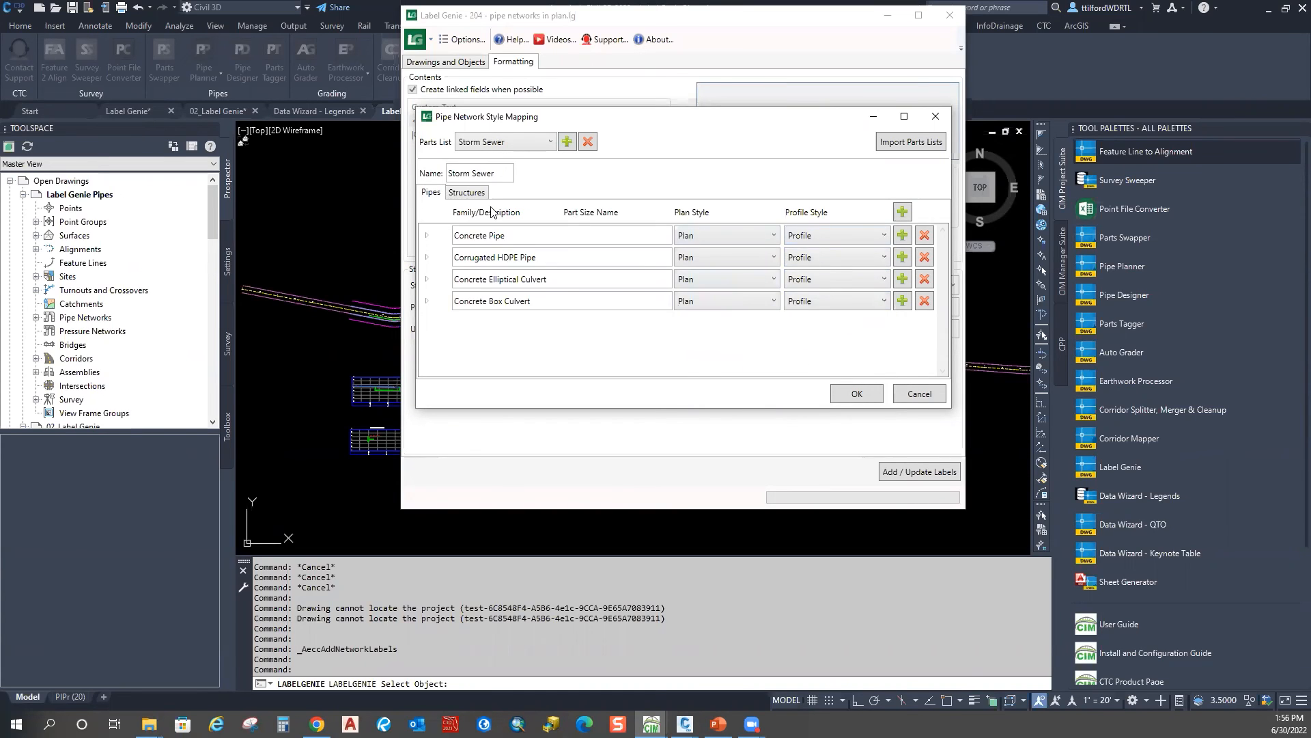
Step: Map structures: NF plan to Storm (plan), cylindrical ones to Storm CB (profile), slab-top to Storm MH (profile)
click(470, 193)
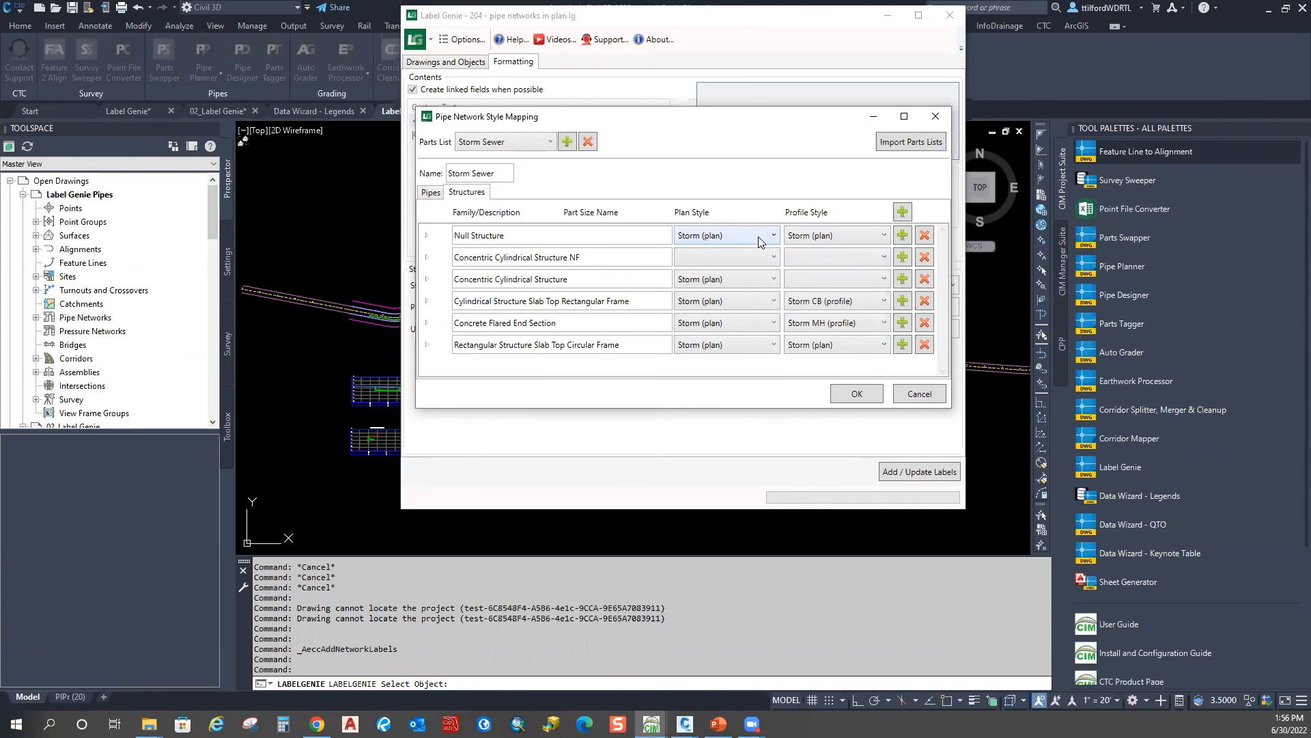
click(773, 261)
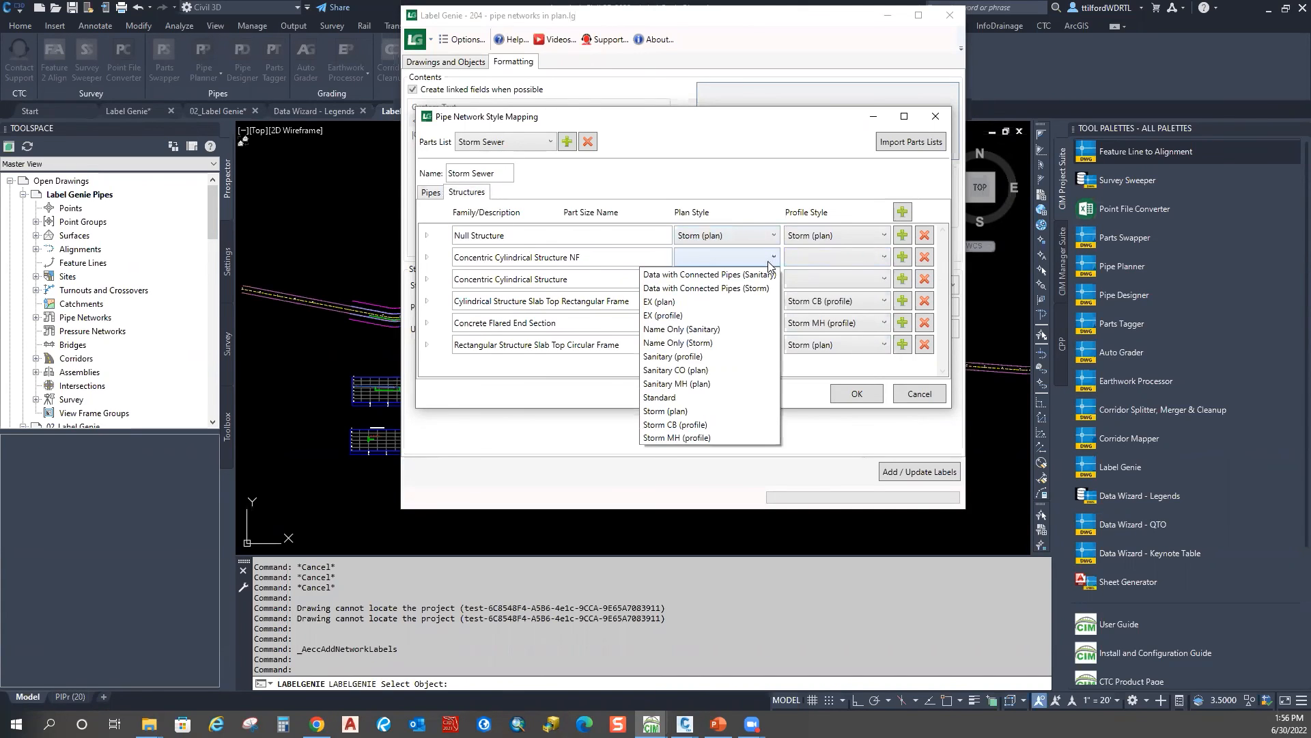
click(690, 425)
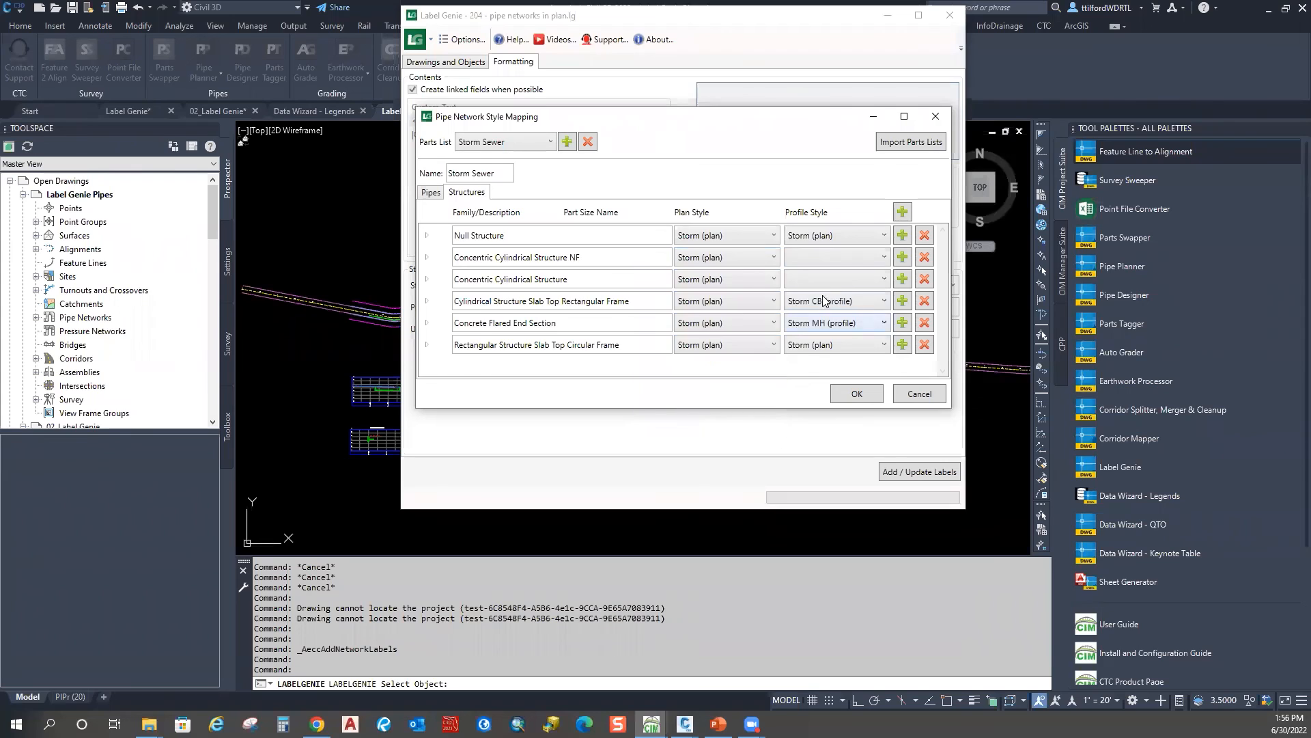
click(870, 262)
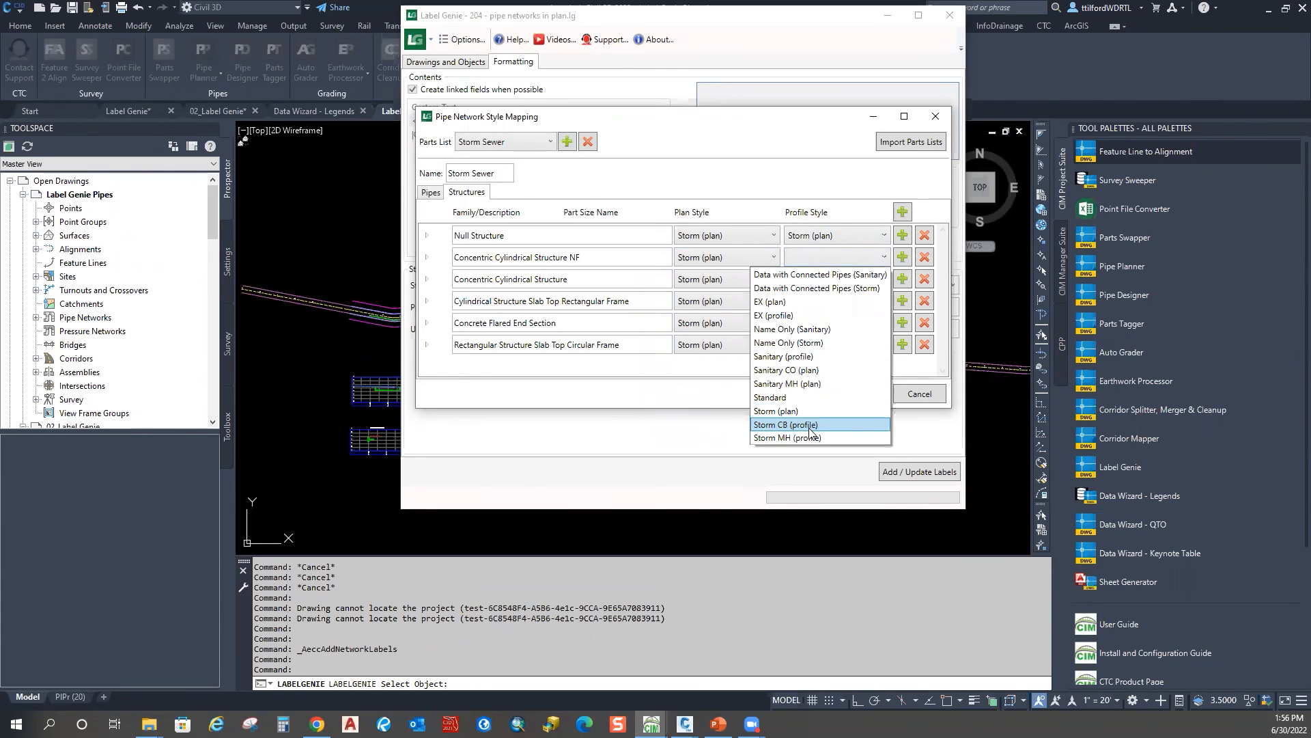
click(809, 427)
click(855, 280)
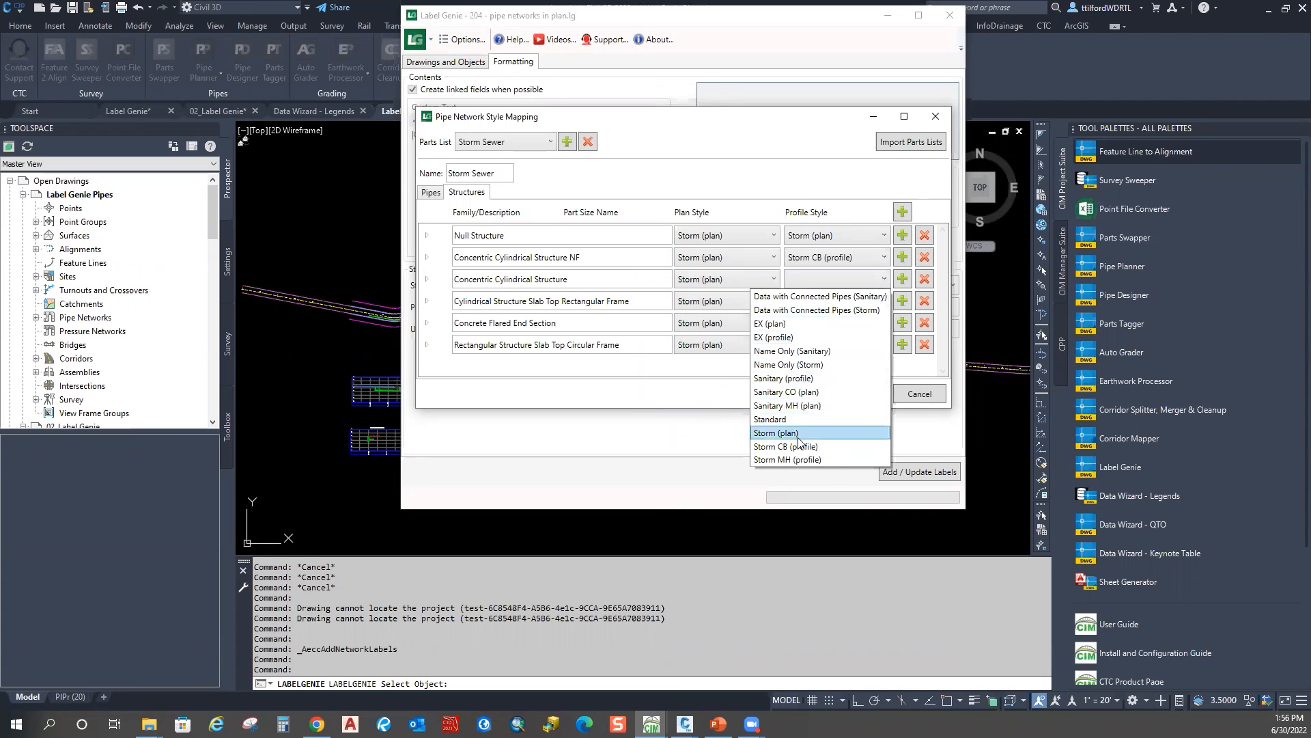
click(819, 447)
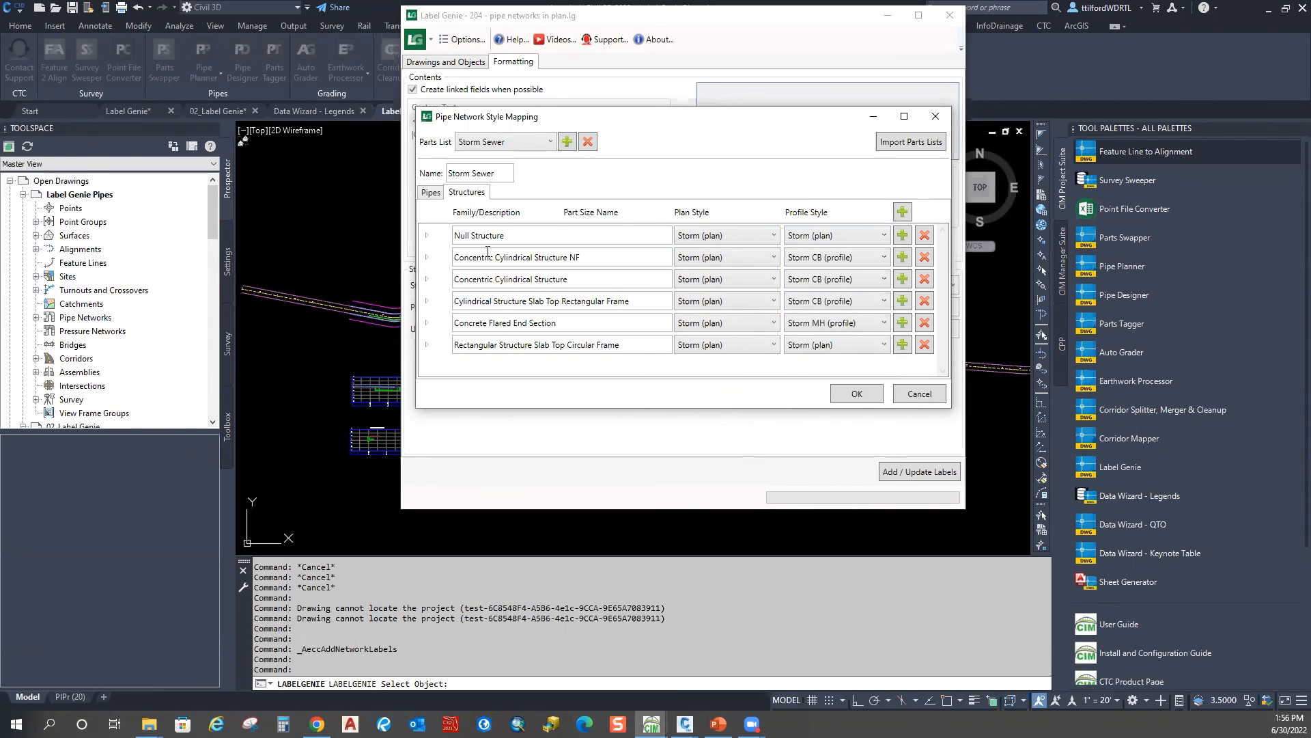
click(833, 345)
click(813, 525)
click(859, 395)
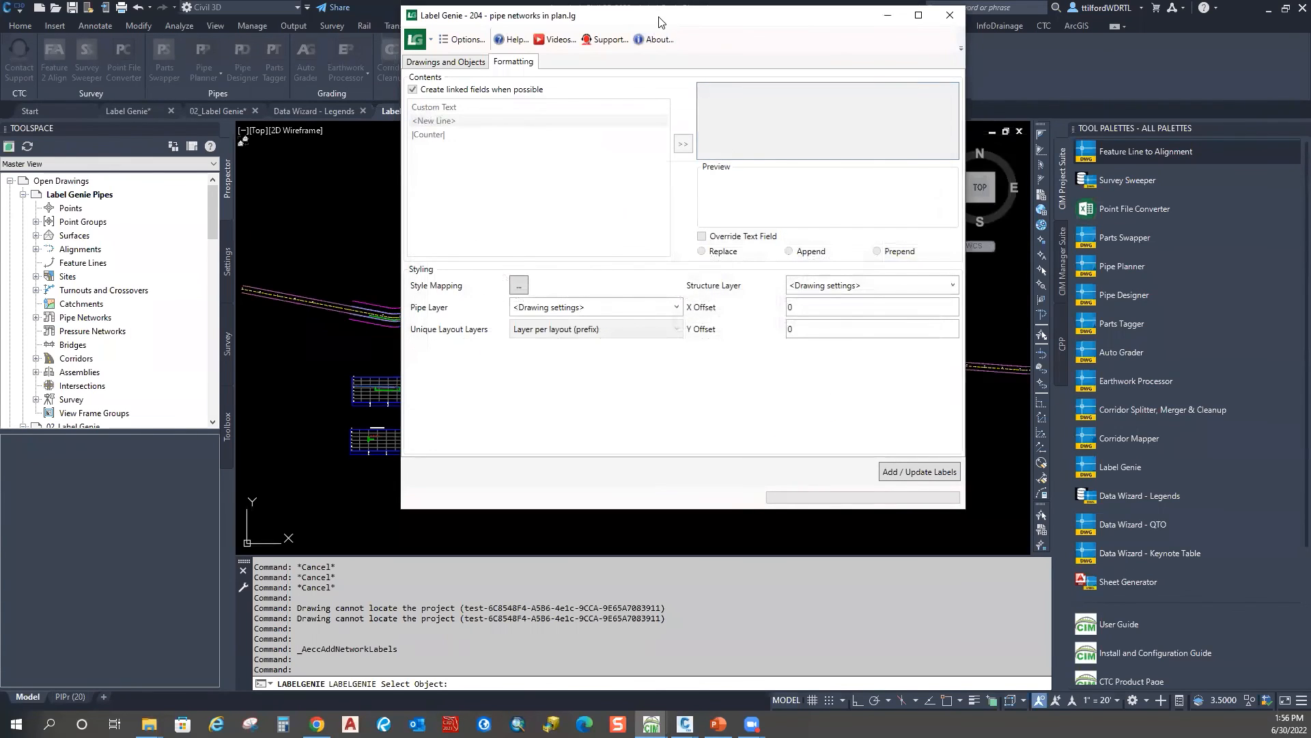
Step: Check the 49-object count, then add the template 204 labels to the drawing
drag(661, 20, 1038, 69)
click(817, 110)
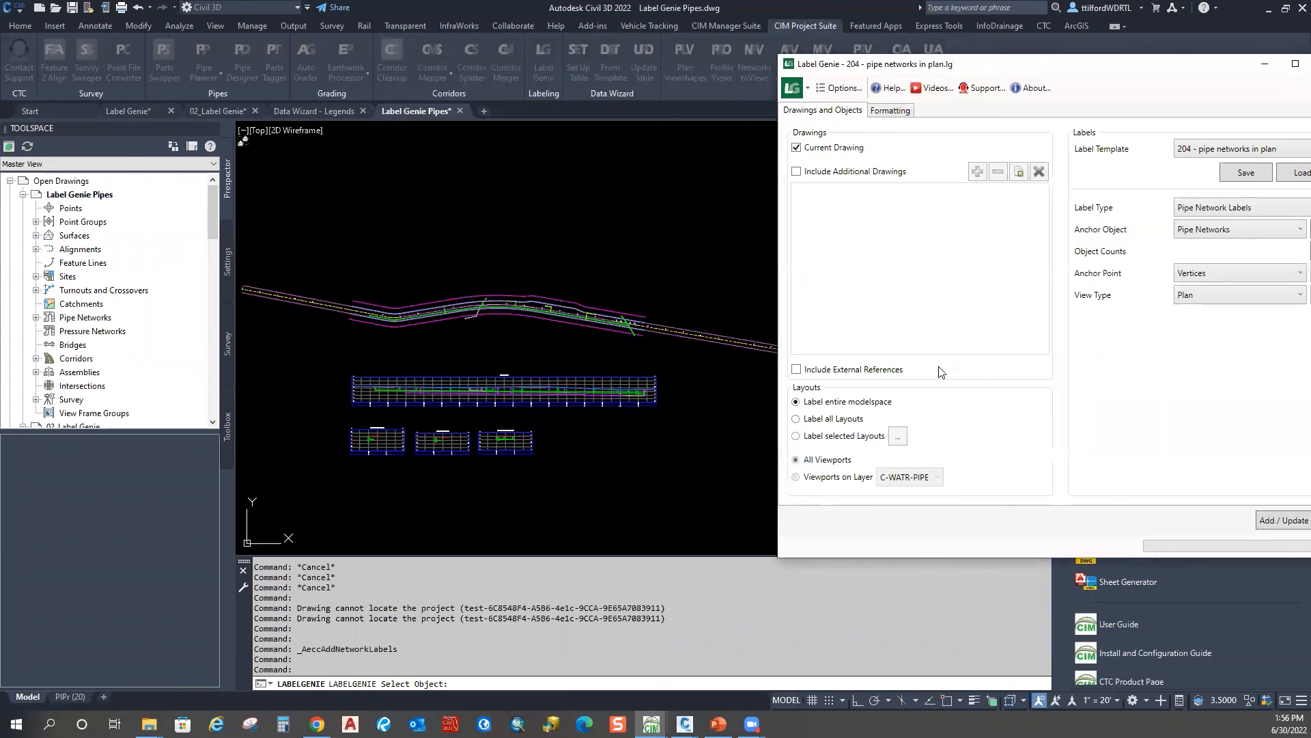
drag(1204, 59, 1052, 69)
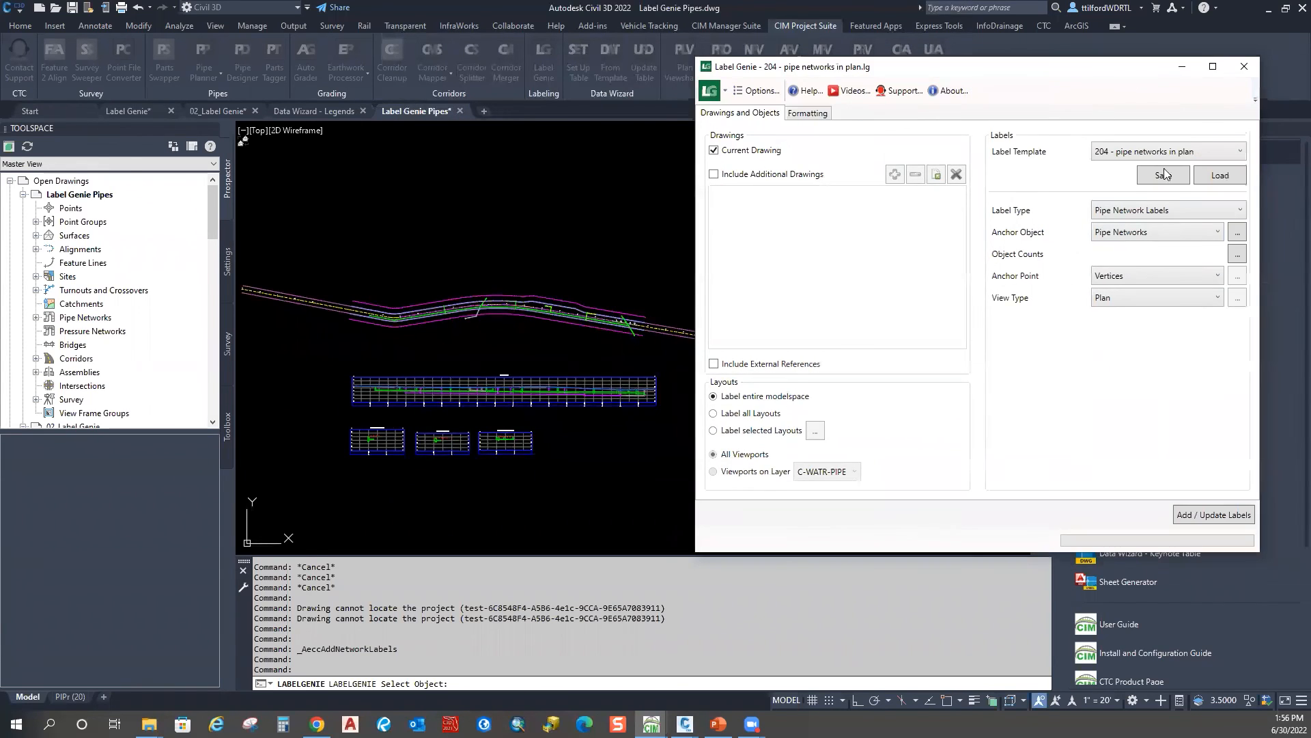
click(1238, 254)
click(1006, 340)
click(1191, 521)
click(971, 336)
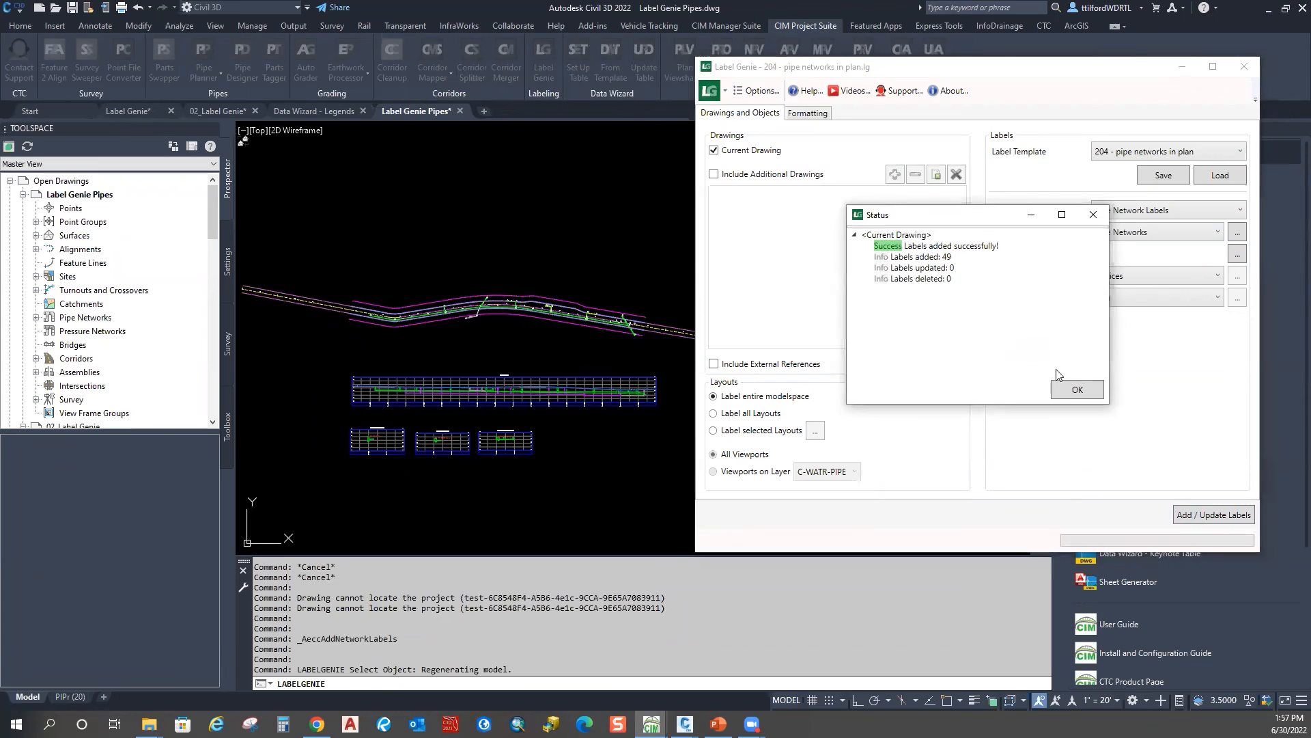
click(1070, 389)
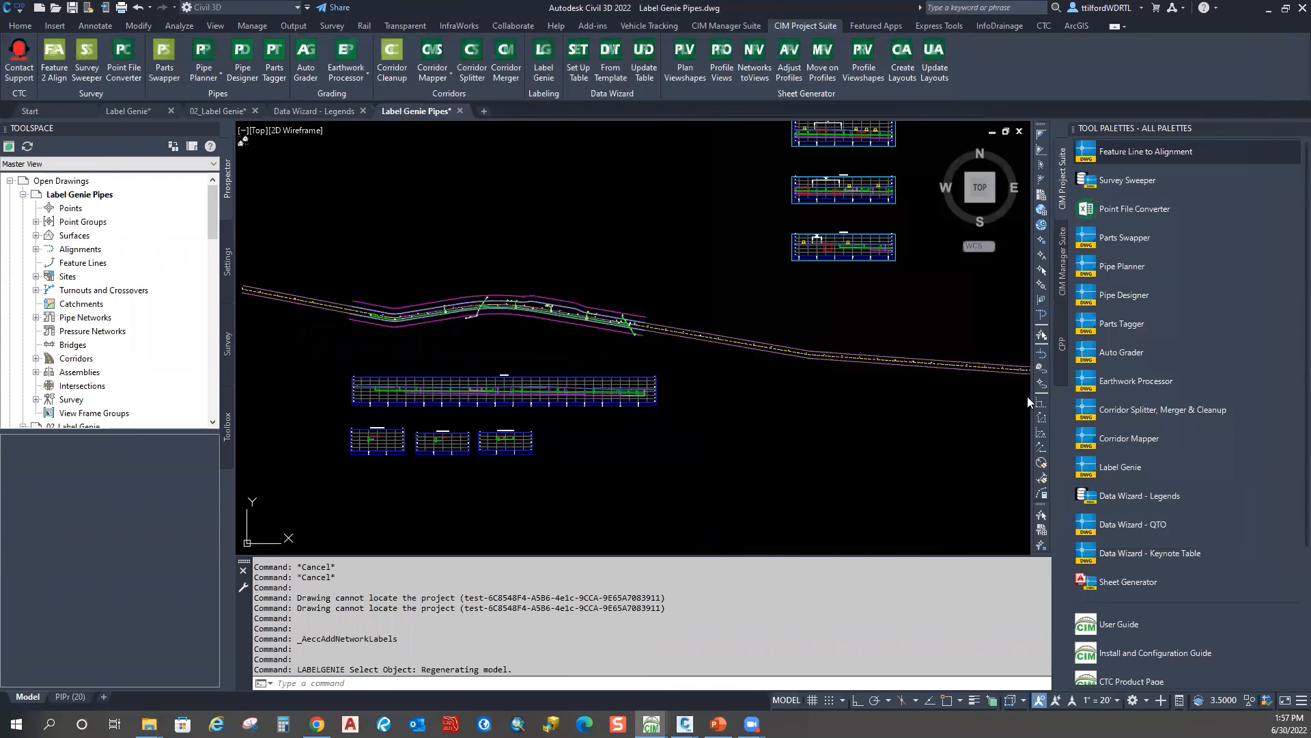
scroll(1028, 397, up, 3)
scroll(609, 362, up, 4)
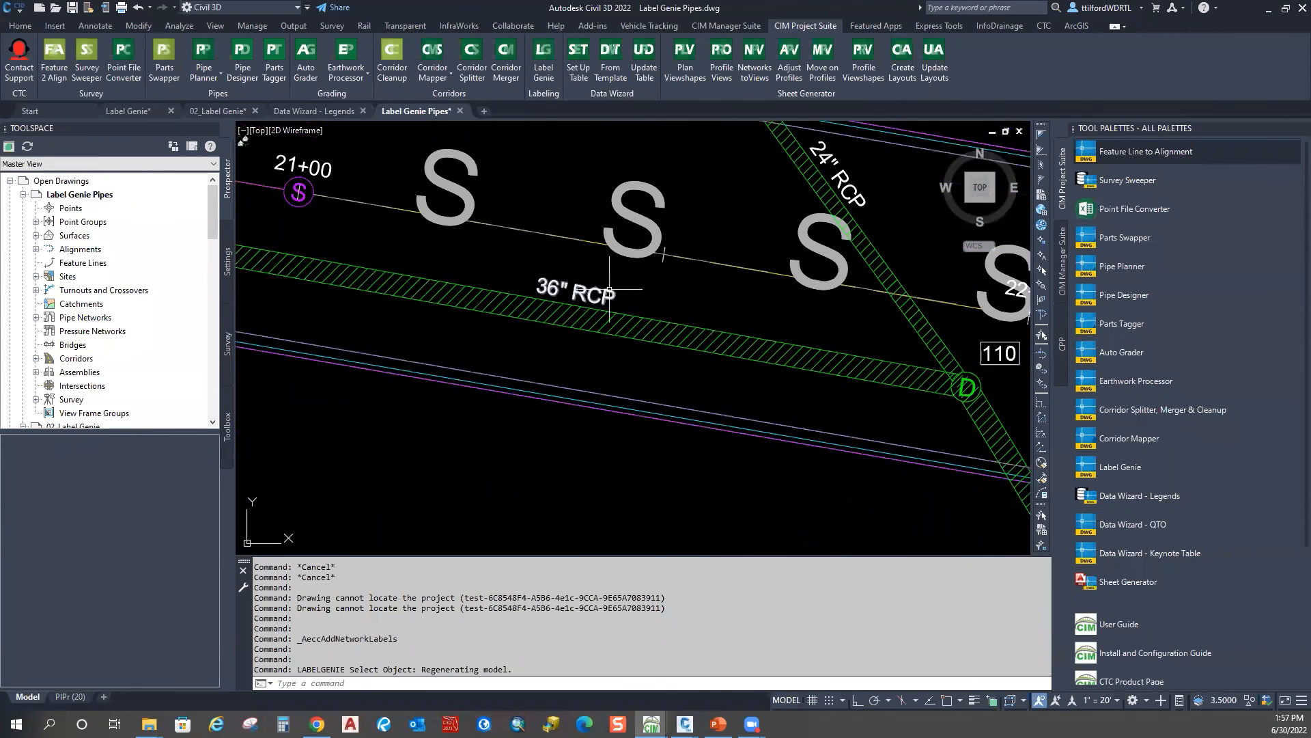
click(601, 345)
scroll(722, 343, down, 4)
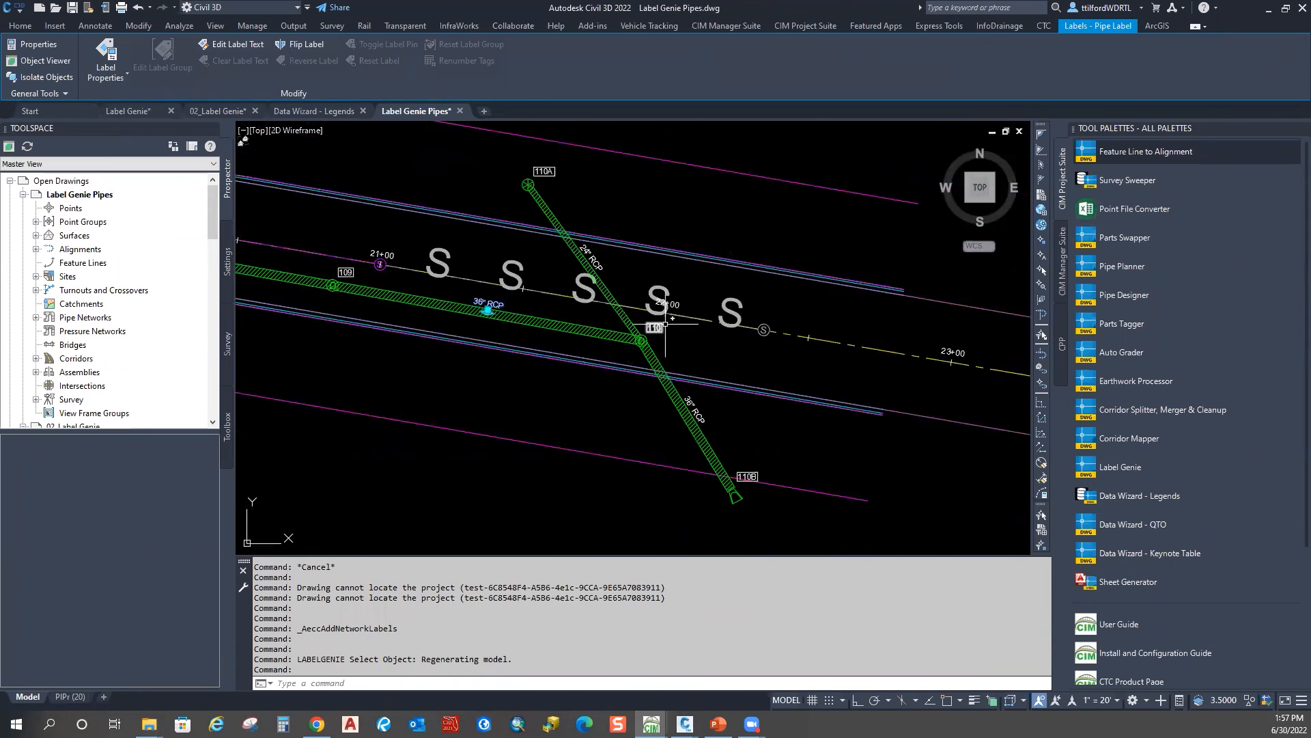
click(666, 334)
scroll(669, 339, down, 4)
scroll(702, 398, up, 6)
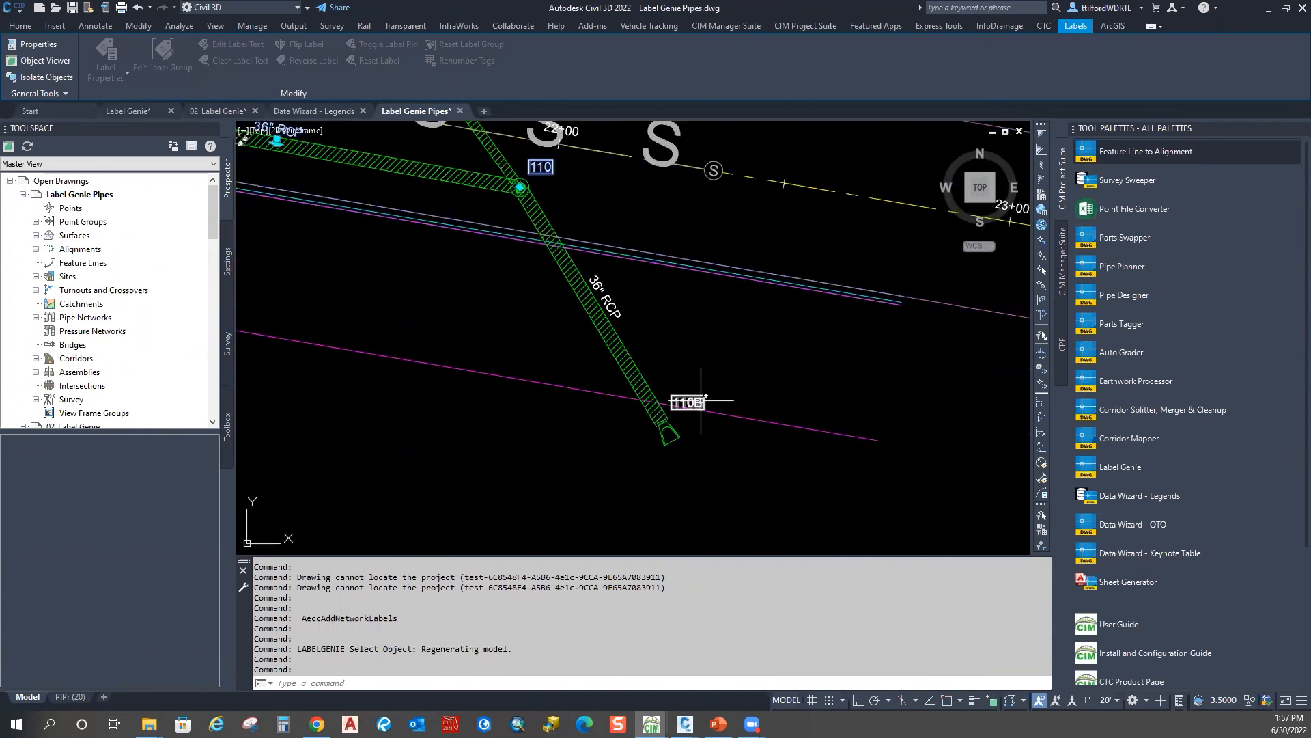
scroll(641, 401, down, 2)
middle_drag(396, 267, 642, 330)
scroll(642, 330, down, 6)
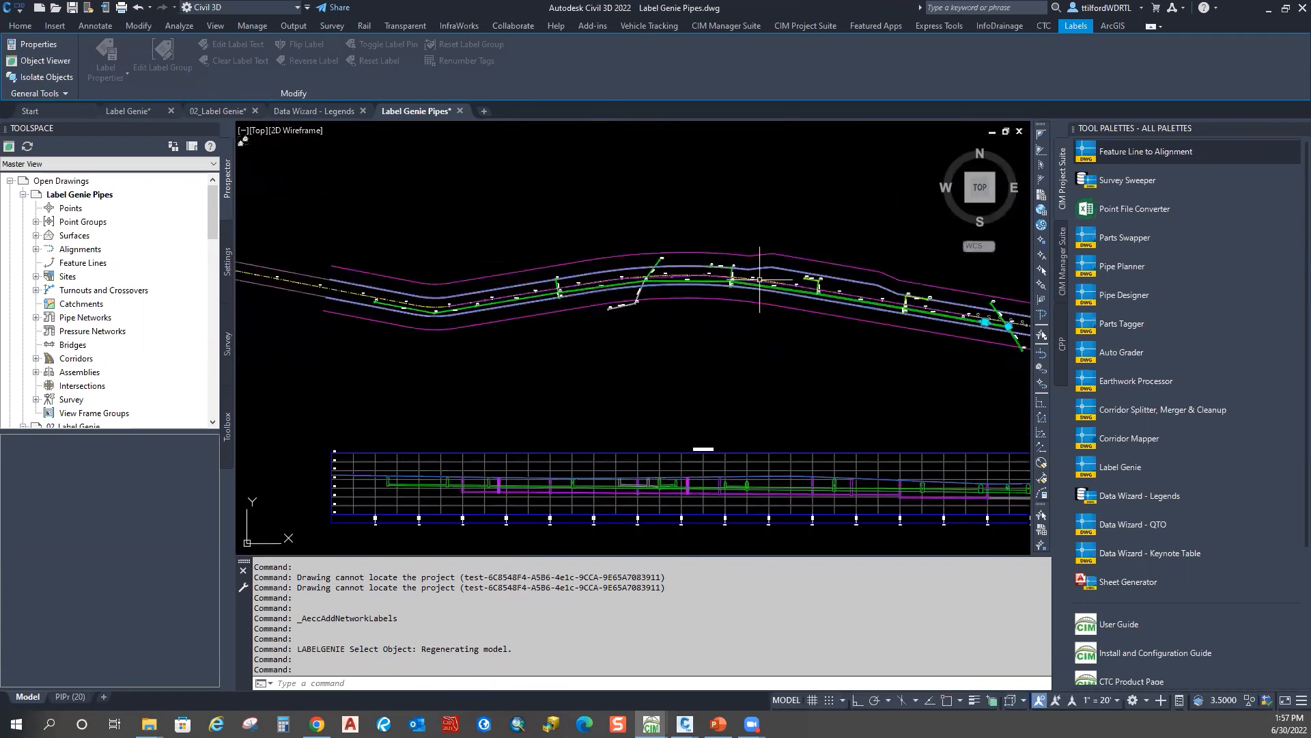
scroll(641, 280, down, 4)
mouse_move(606, 342)
middle_down()
mouse_move(681, 410)
mouse_move(670, 441)
mouse_move(694, 375)
middle_up()
scroll(751, 338, up, 8)
scroll(738, 339, down, 8)
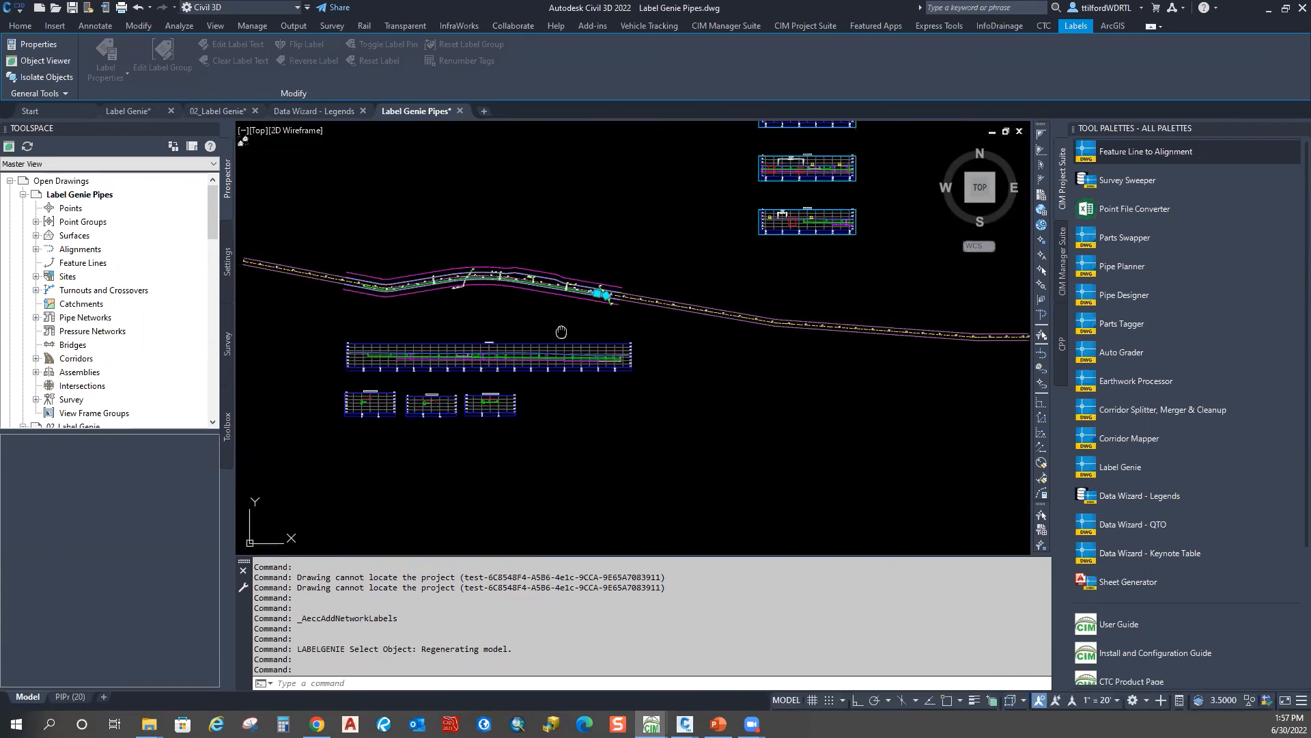
middle_drag(928, 252, 901, 256)
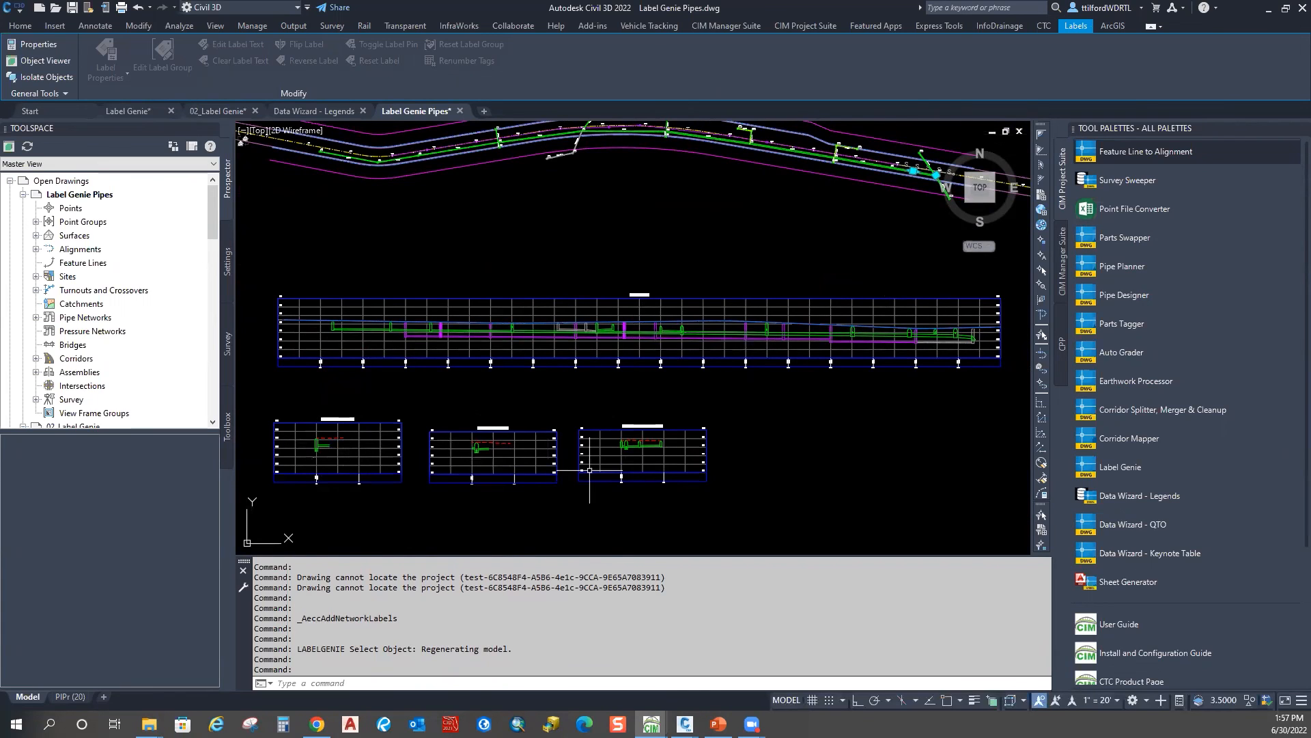
scroll(673, 428, down, 4)
middle_drag(675, 425, 550, 554)
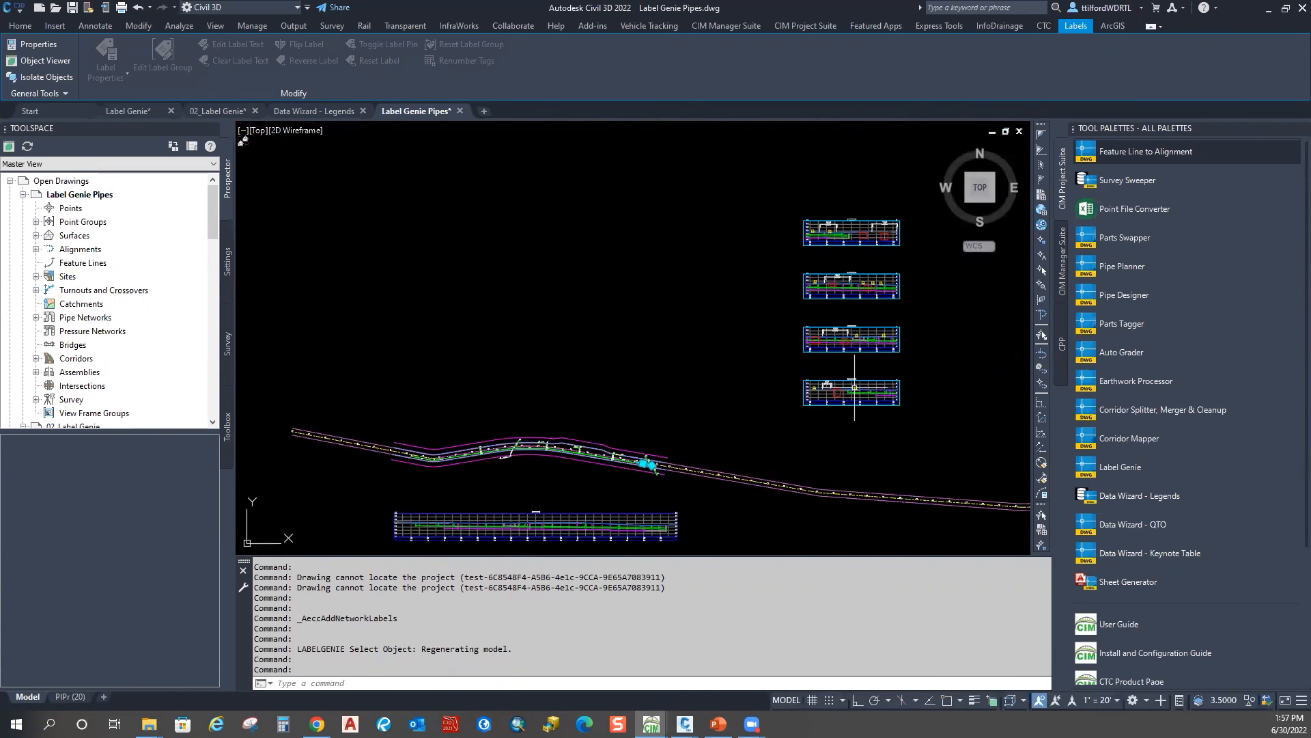
Step: Pan the drawing and relaunch Label Genie from the CIM Project Suite tab
middle_drag(848, 388, 837, 364)
scroll(427, 529, up, 5)
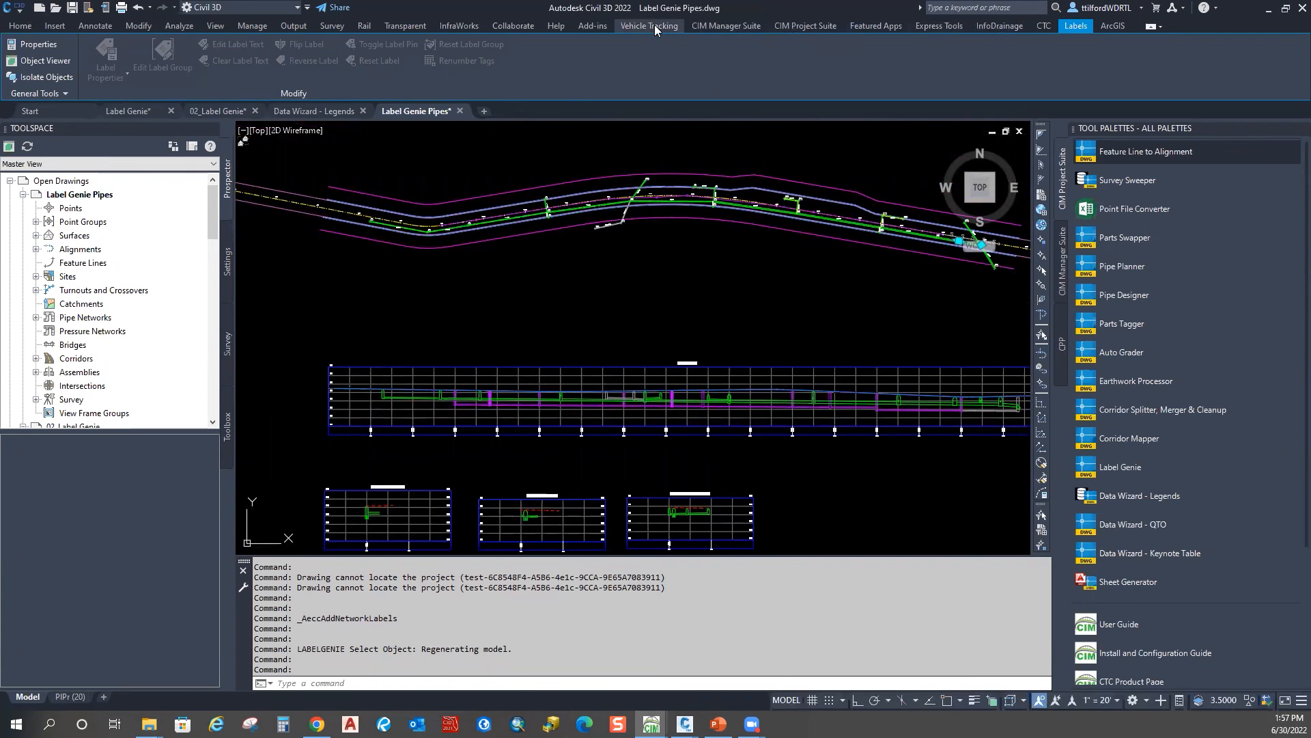
click(814, 25)
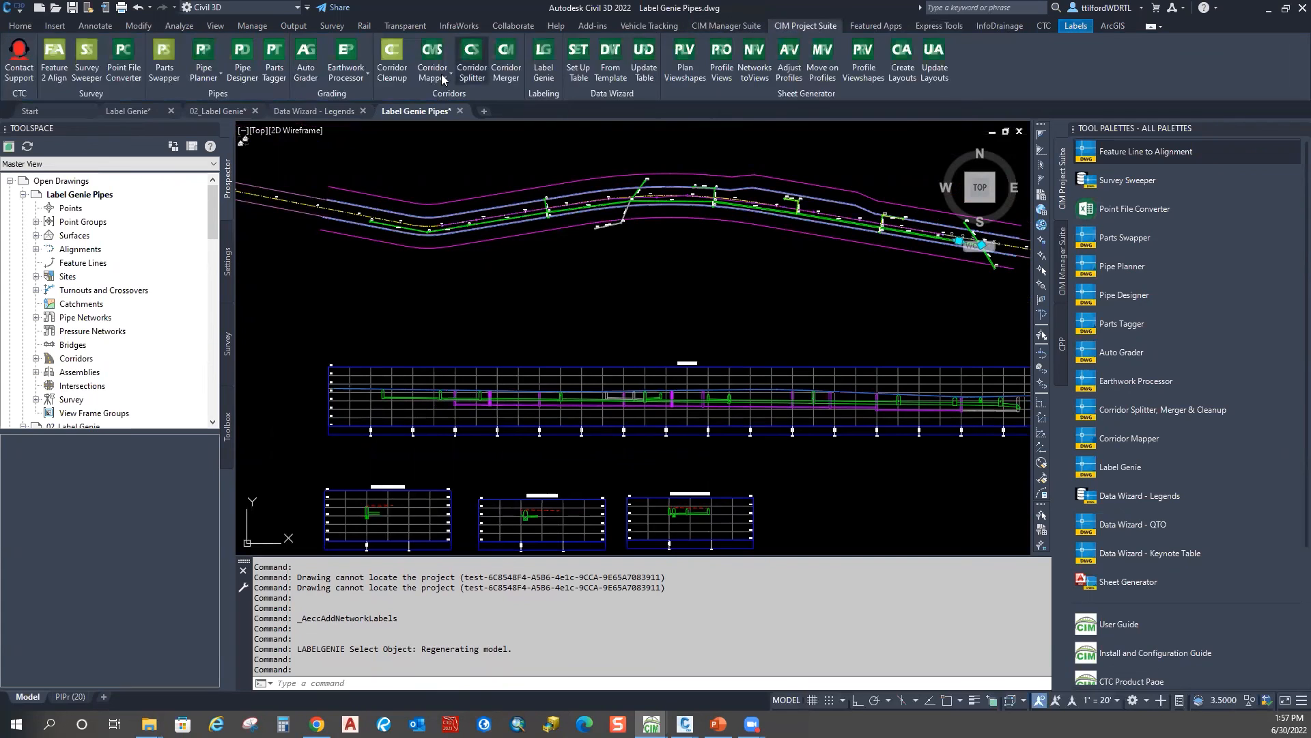
click(546, 76)
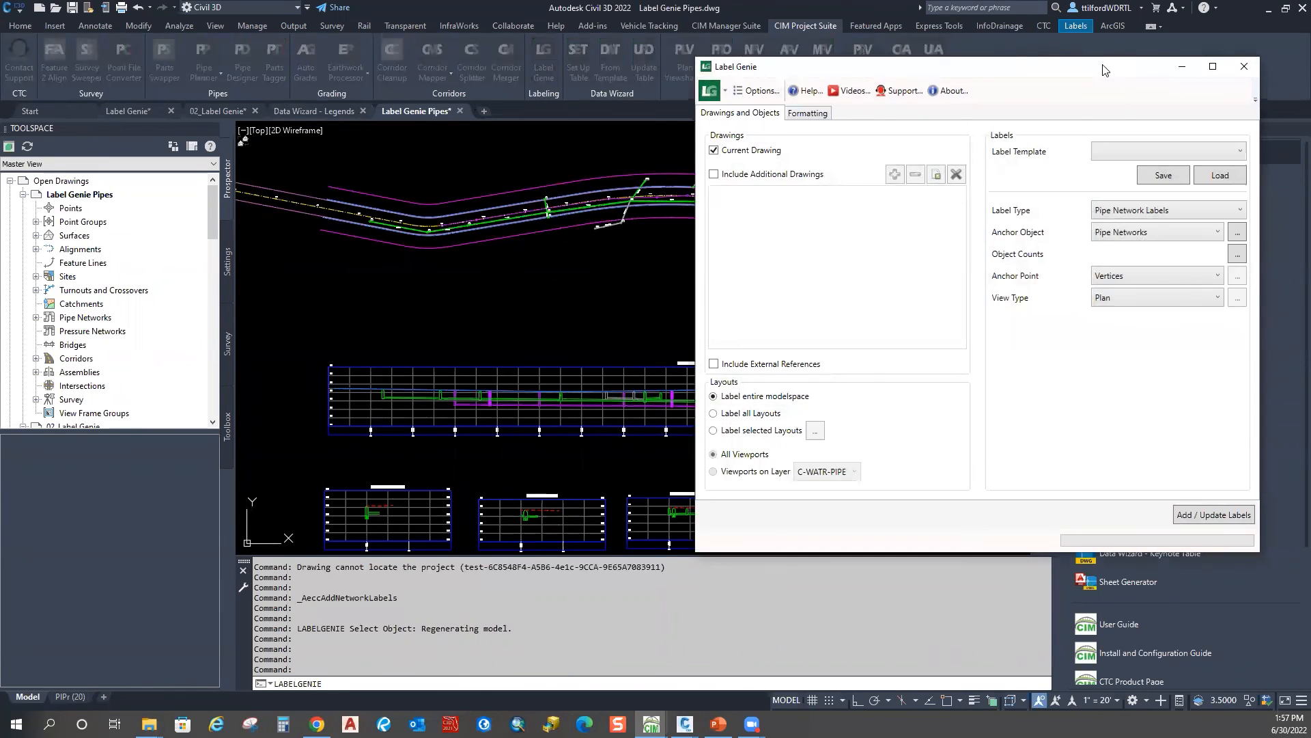
Step: Load template 205 - pipe networks in prof into Label Genie
drag(1105, 69, 981, 48)
click(1086, 130)
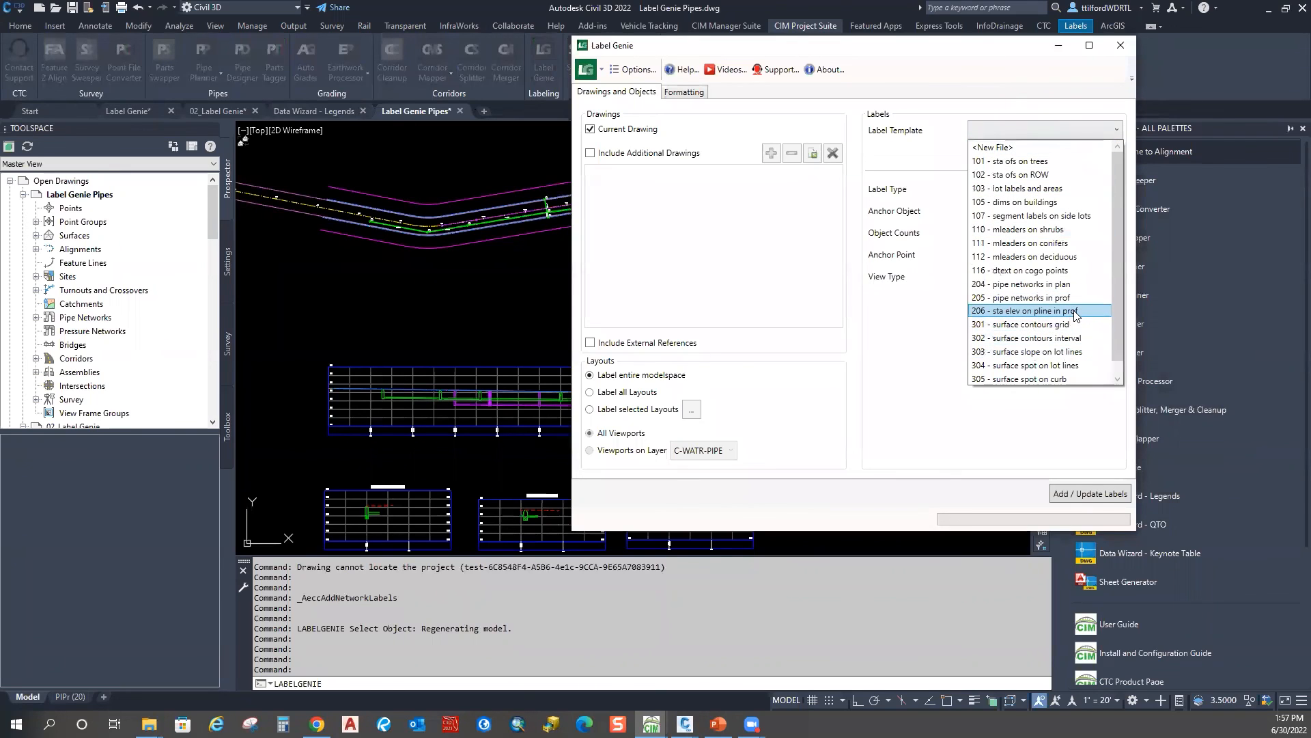
click(1070, 298)
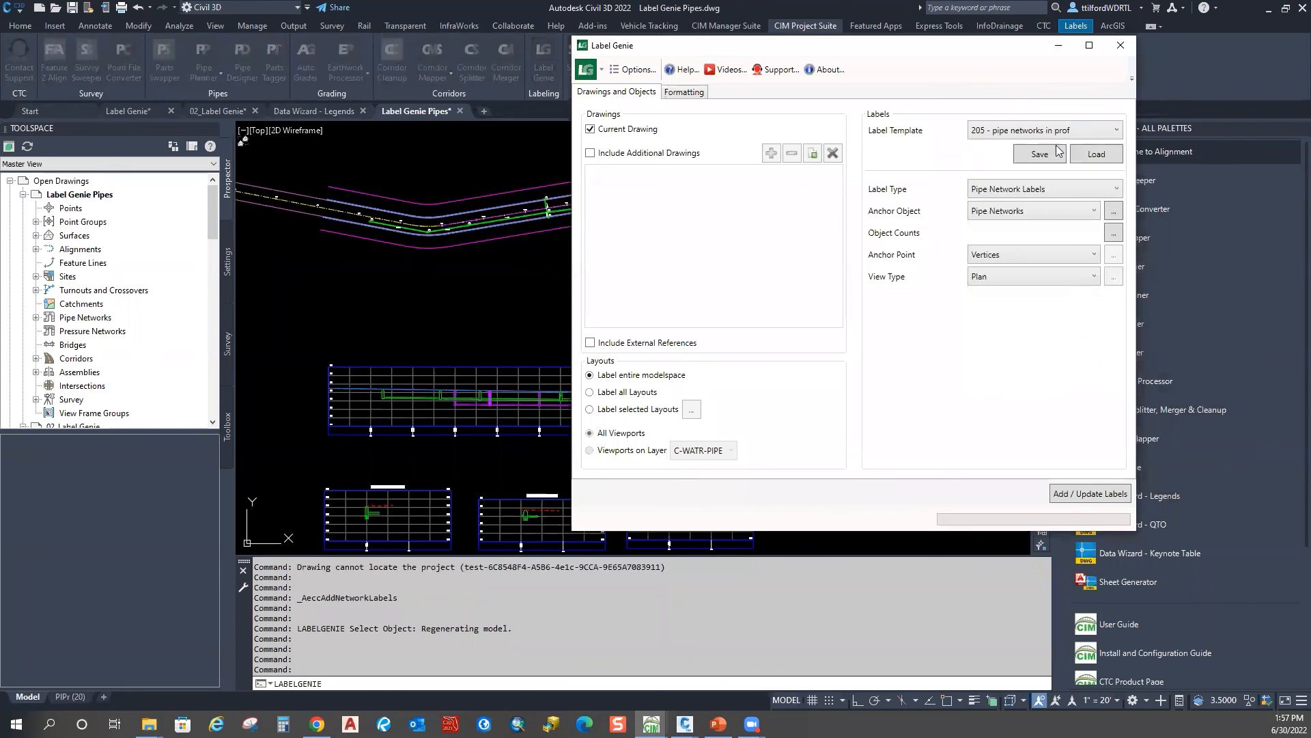
click(1096, 156)
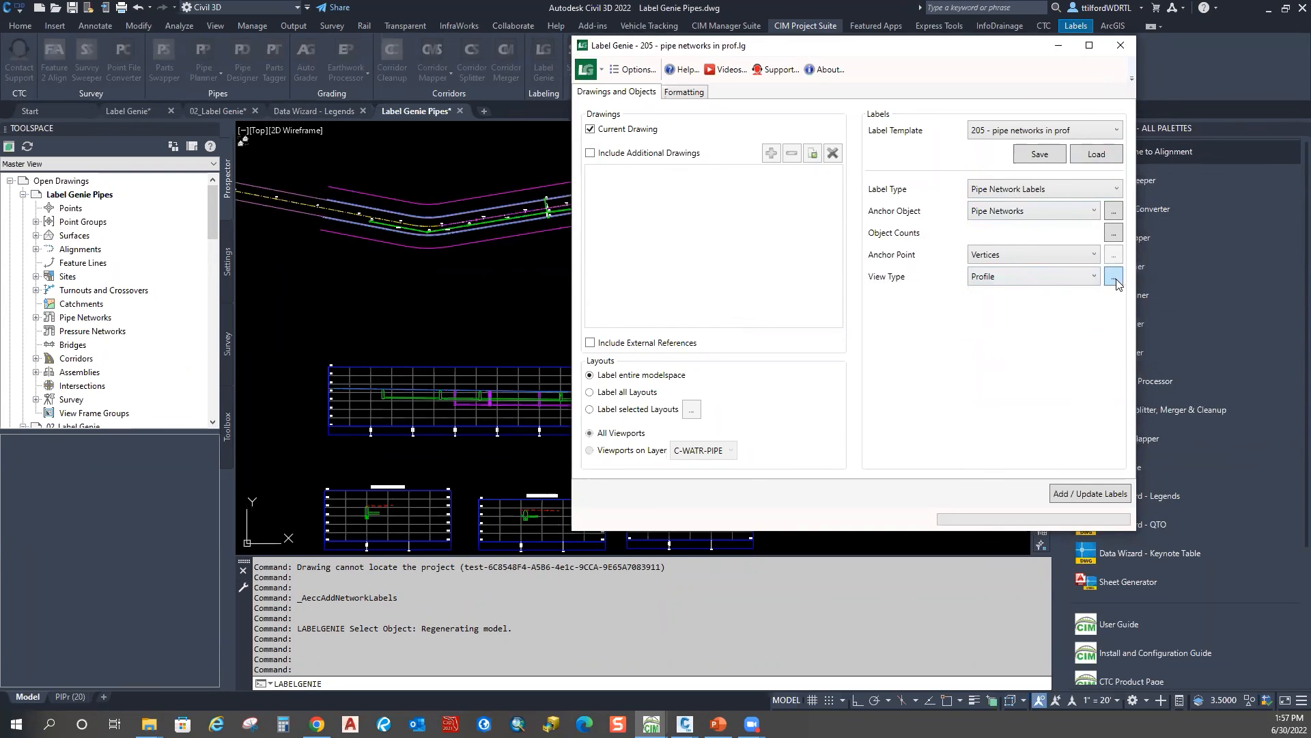
Step: Filter the anchor objects to the Storm pipe network picked from the drawing
click(1113, 211)
click(826, 369)
click(853, 369)
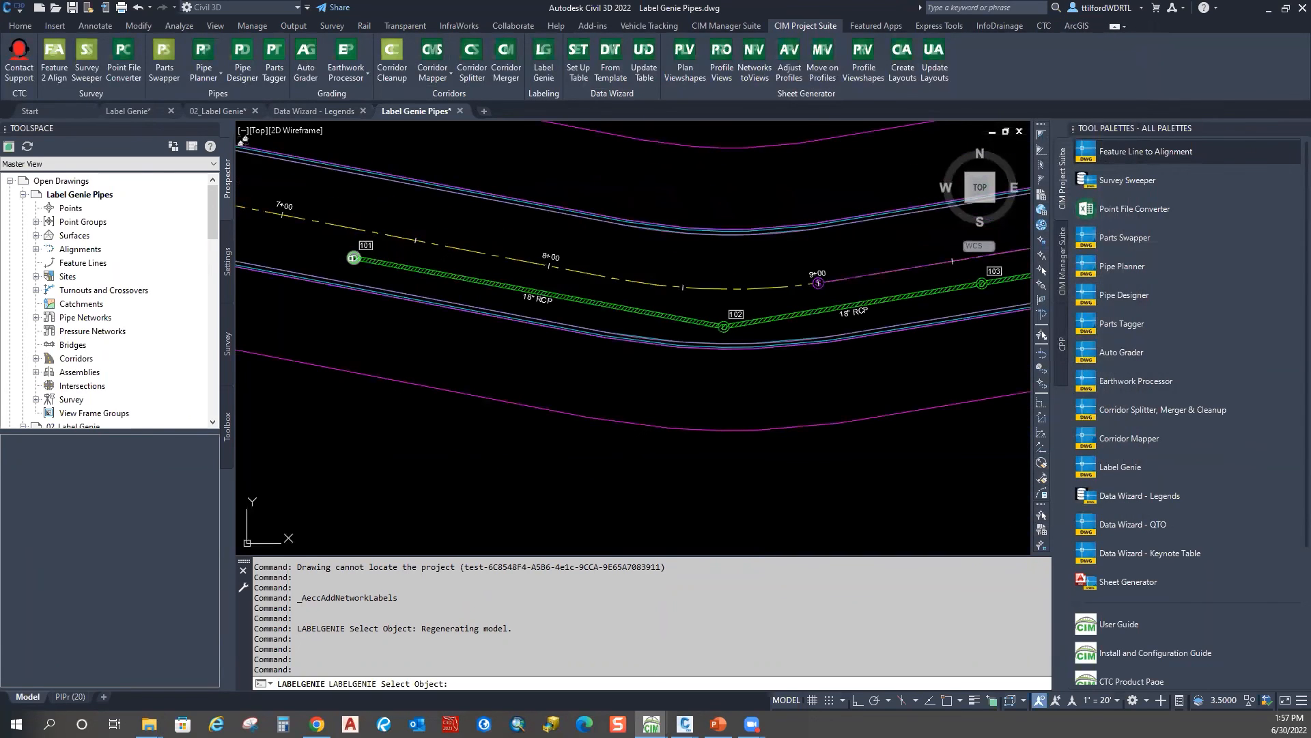
click(349, 259)
click(1025, 397)
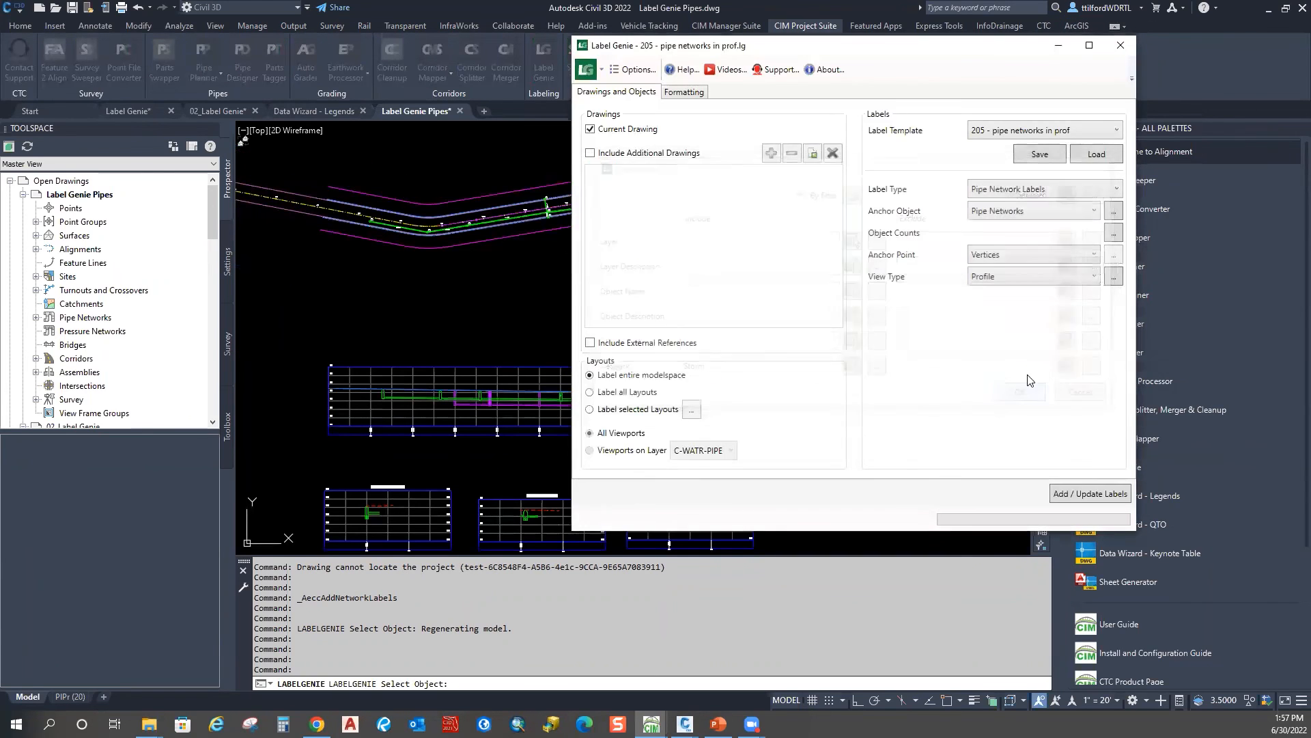
click(684, 96)
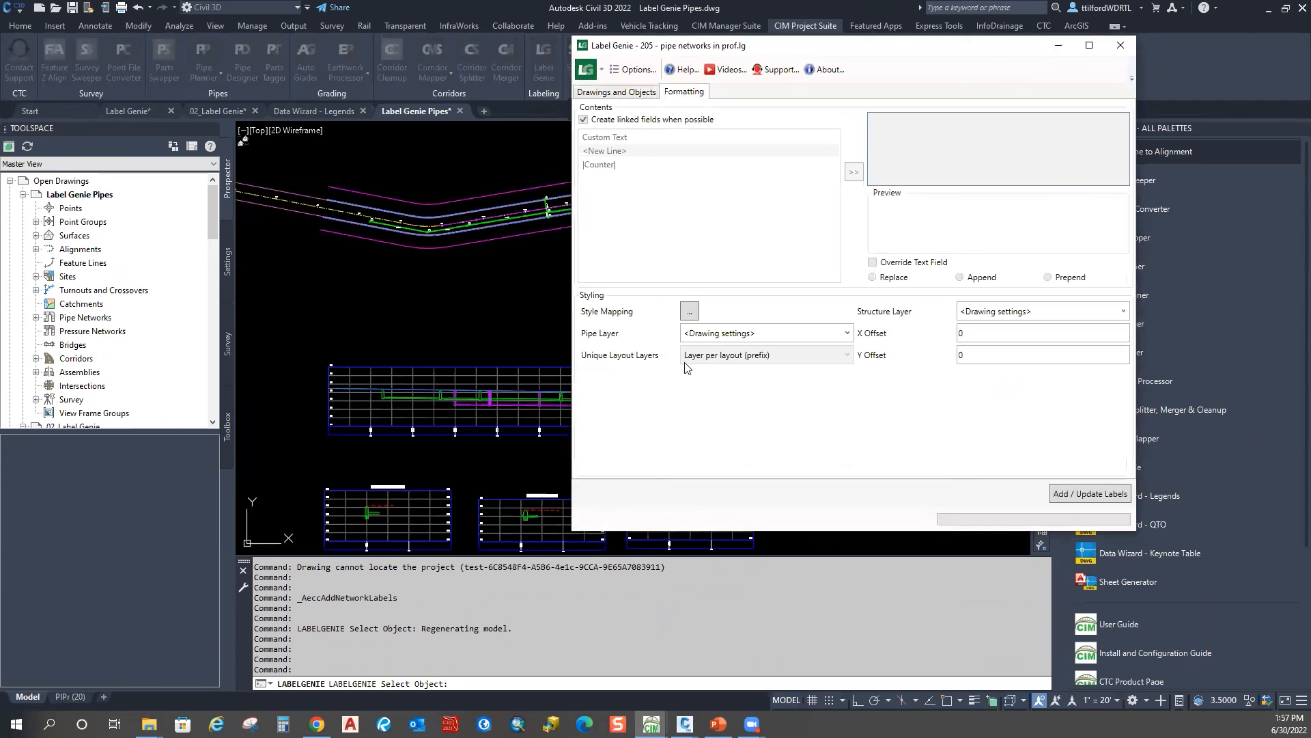
Step: Open the Pipe Network Style Mapping for the Storm Sewer parts list
click(691, 315)
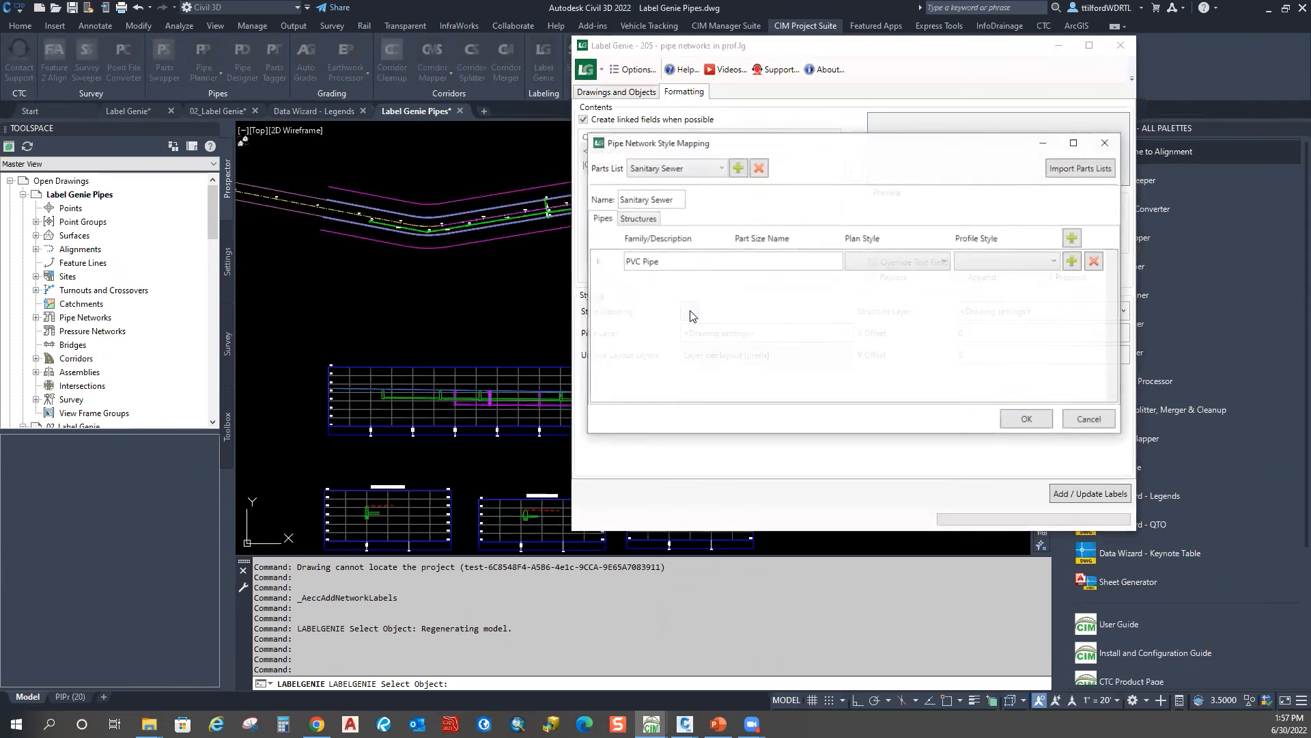
click(638, 219)
click(721, 168)
click(645, 187)
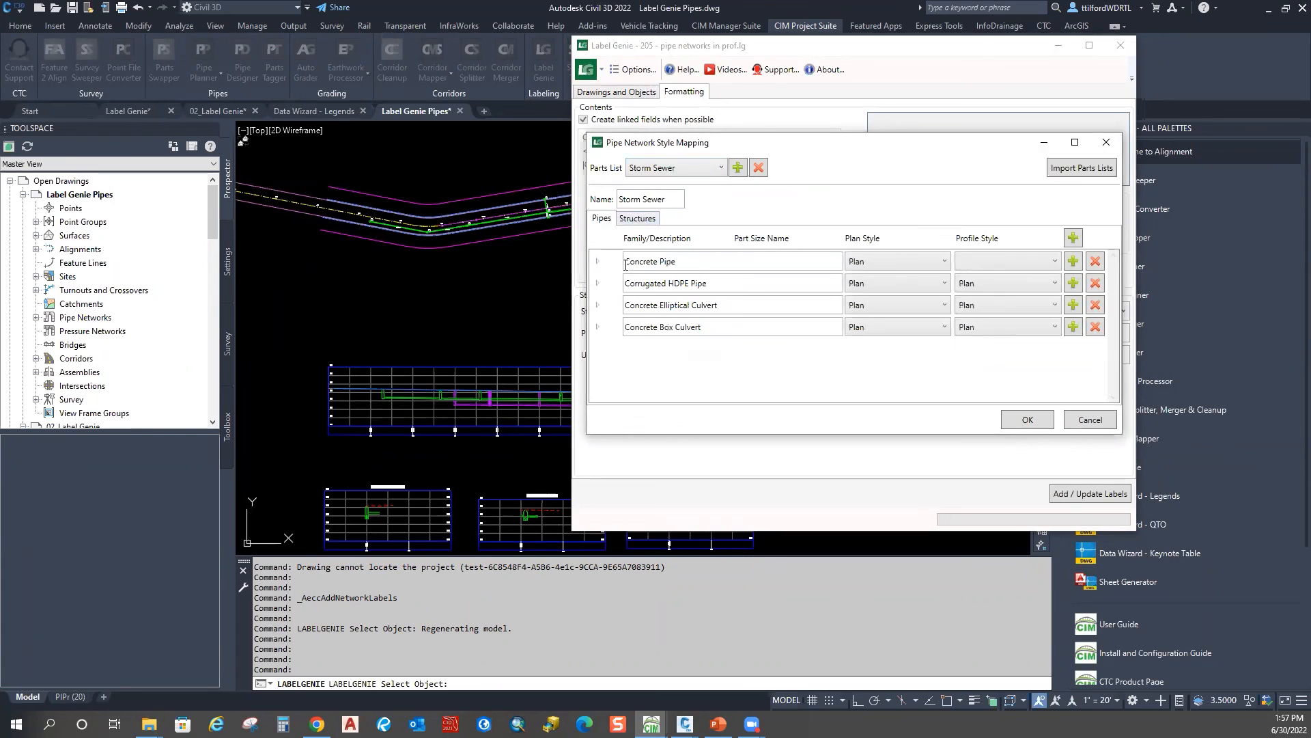
Step: Set Concrete Pipe, Corrugated HDPE Pipe, Elliptical and Box Culvert profile styles to Profile
click(1051, 262)
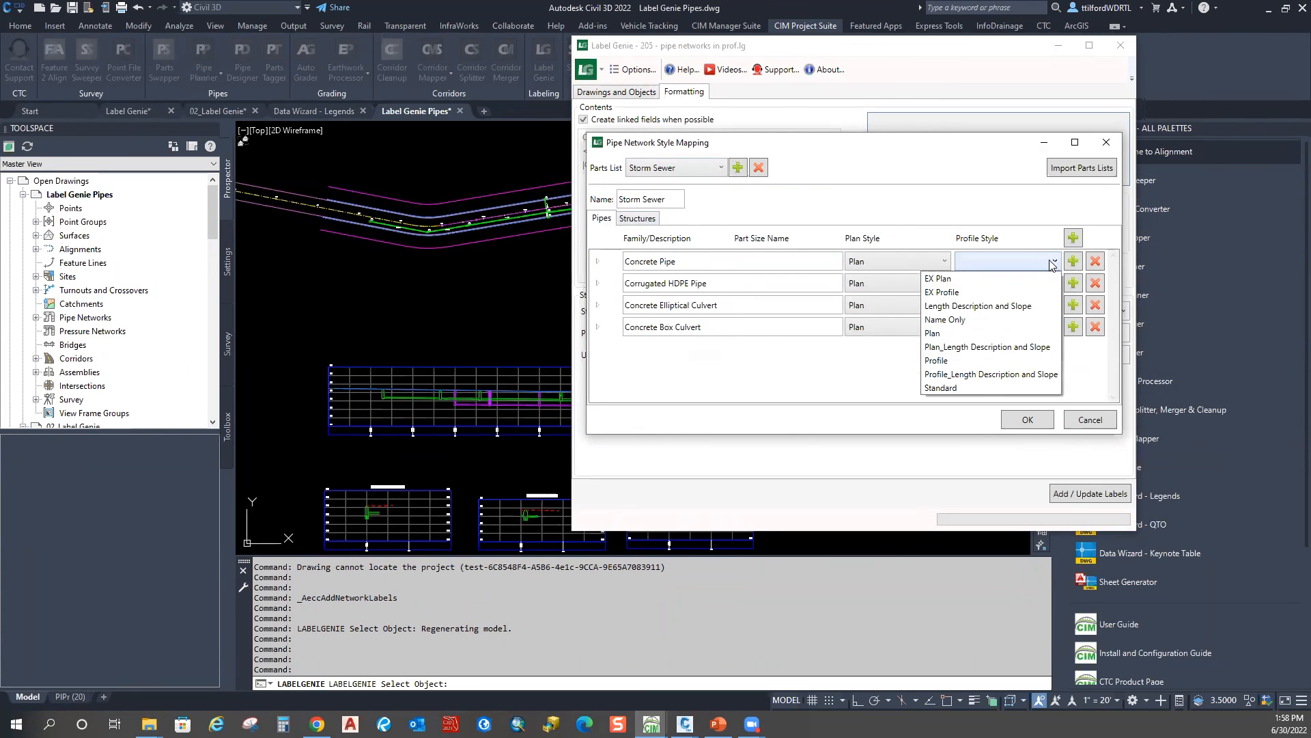
click(962, 364)
click(997, 283)
click(937, 382)
click(1004, 305)
click(937, 404)
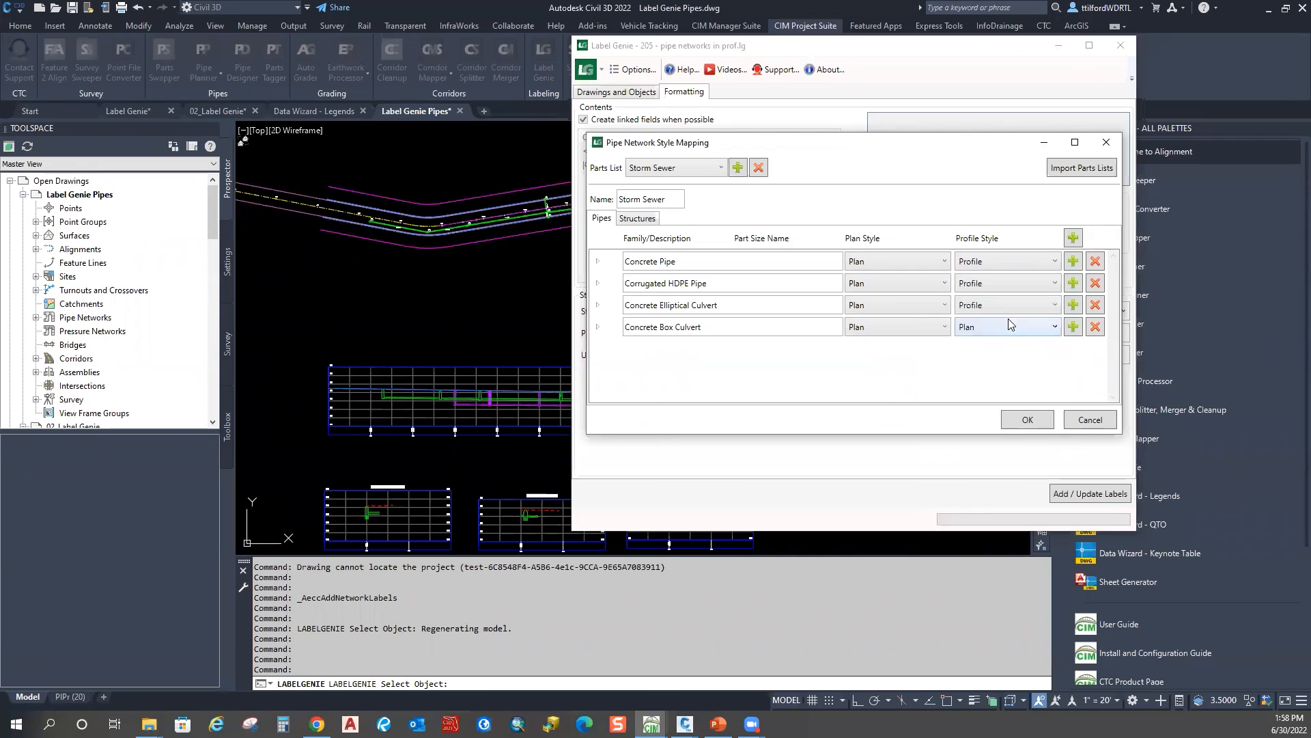
click(1009, 327)
click(937, 427)
Step: Give the NF structure Storm (plan) and Null, NF, cylindrical, circular-frame structures Storm CB (profile)
click(639, 219)
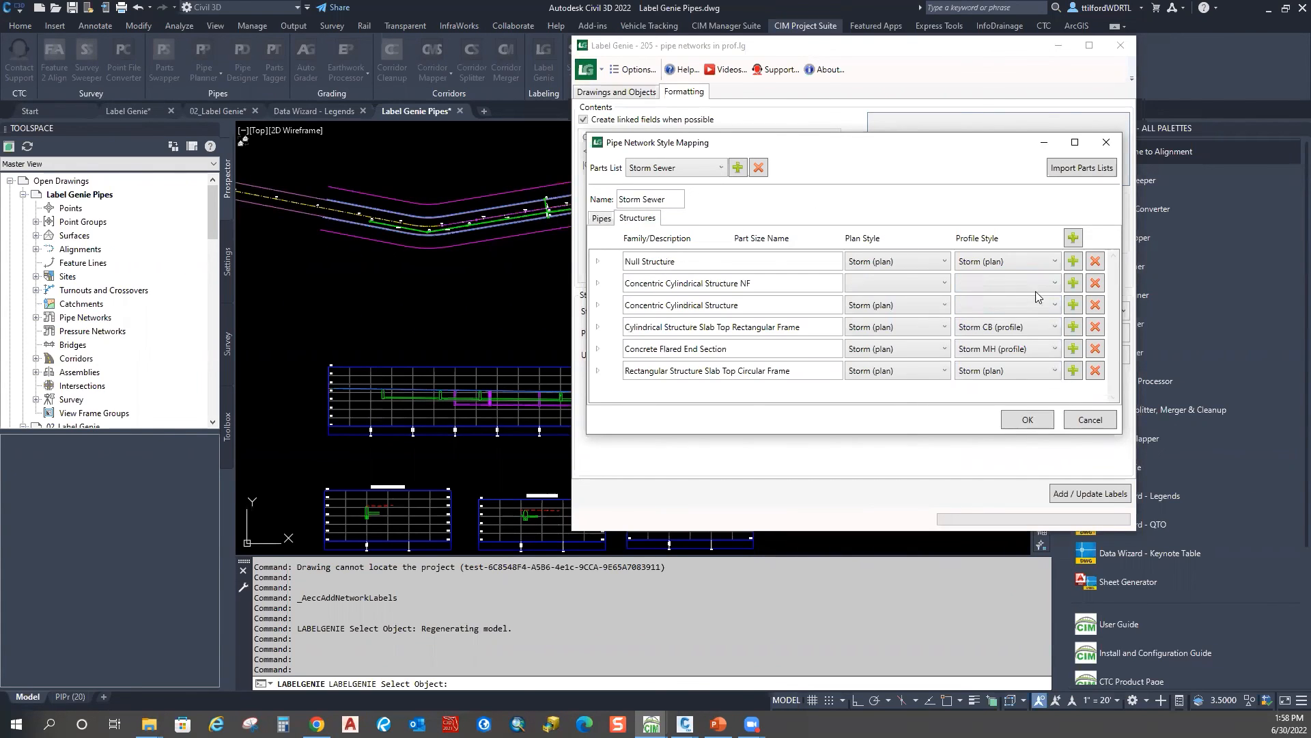
click(922, 283)
click(847, 437)
click(1028, 261)
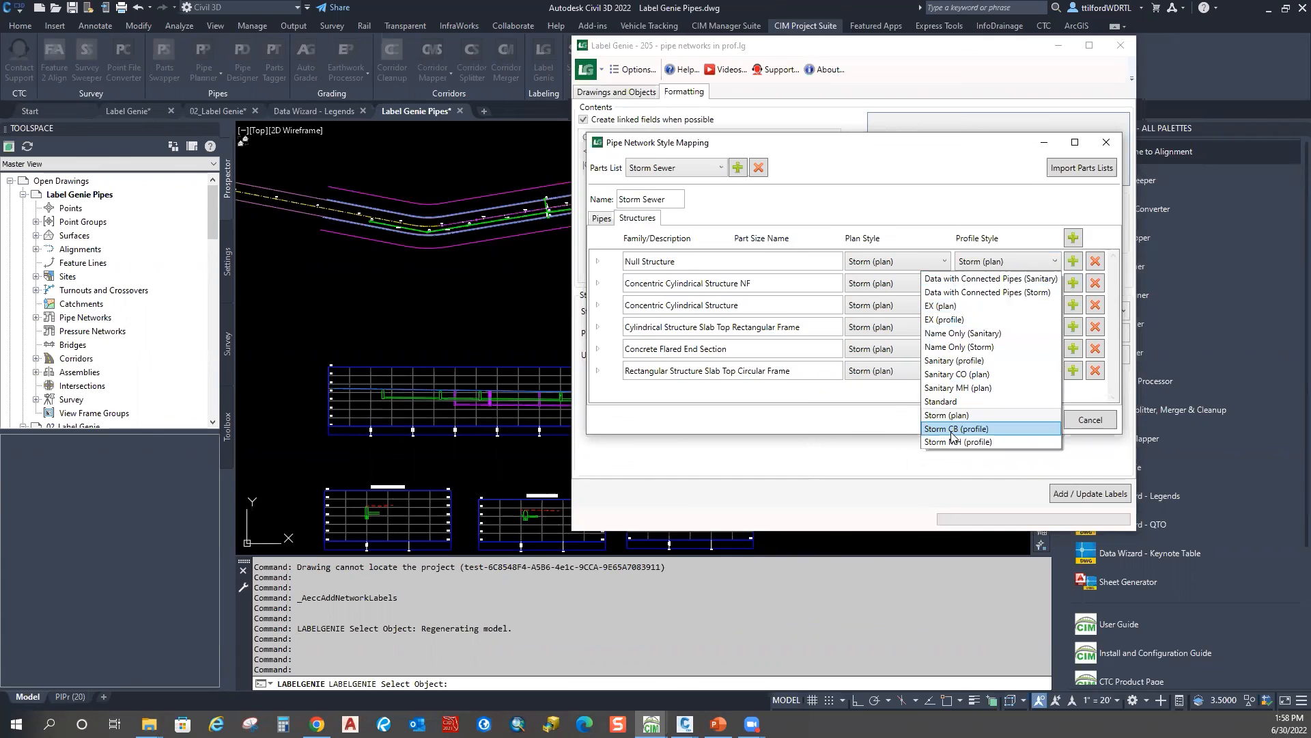
click(952, 428)
click(1035, 283)
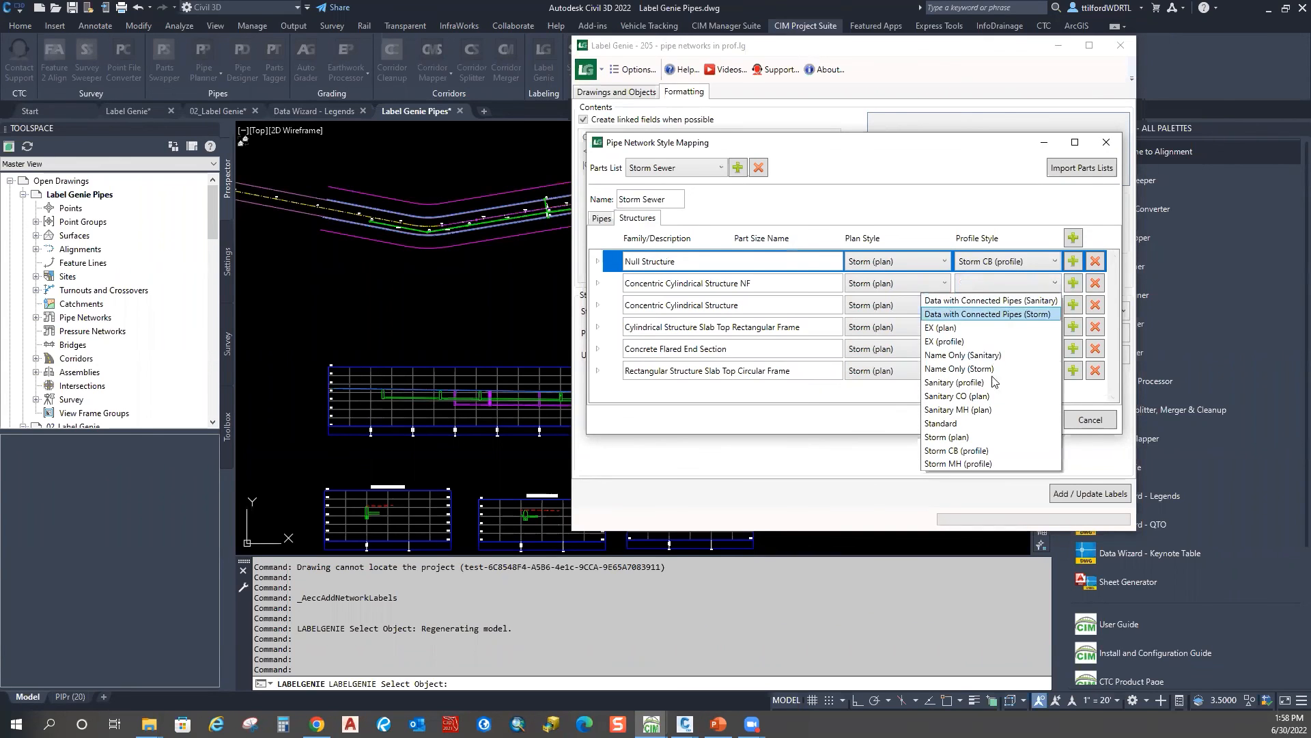
click(956, 451)
click(1032, 305)
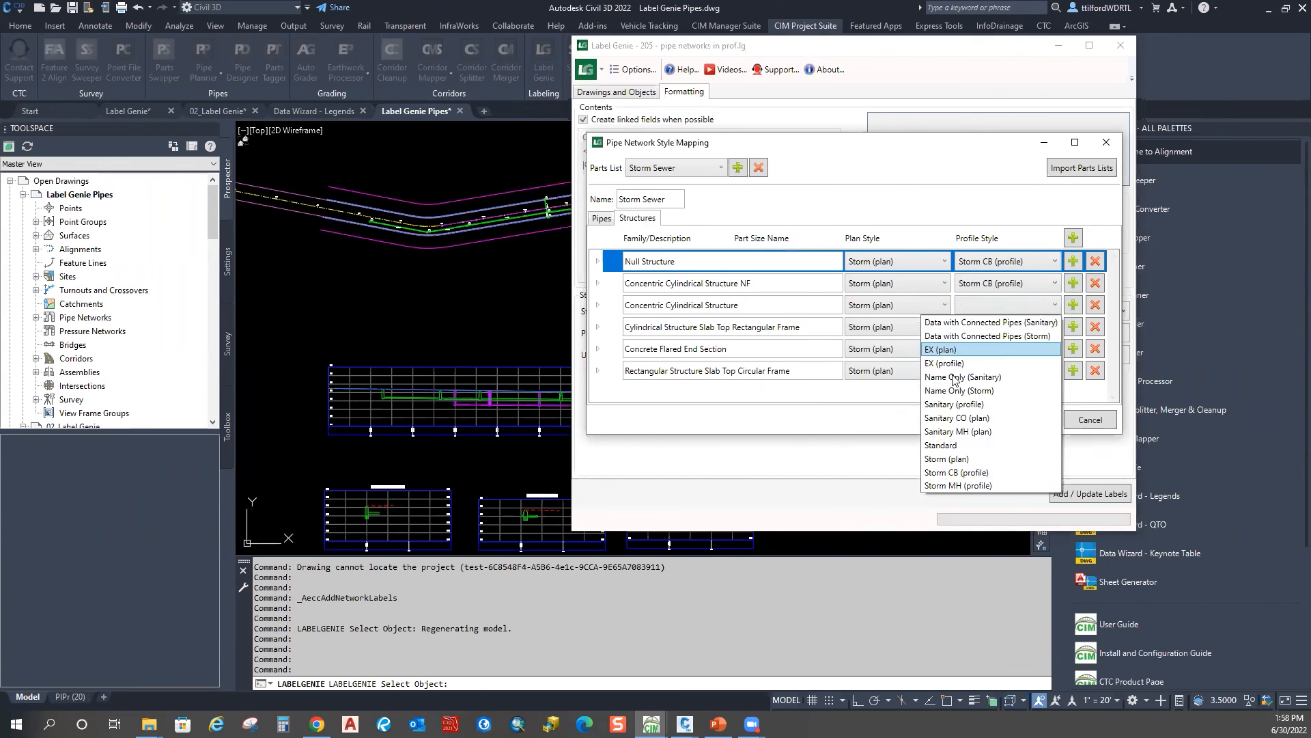
click(956, 472)
click(1031, 370)
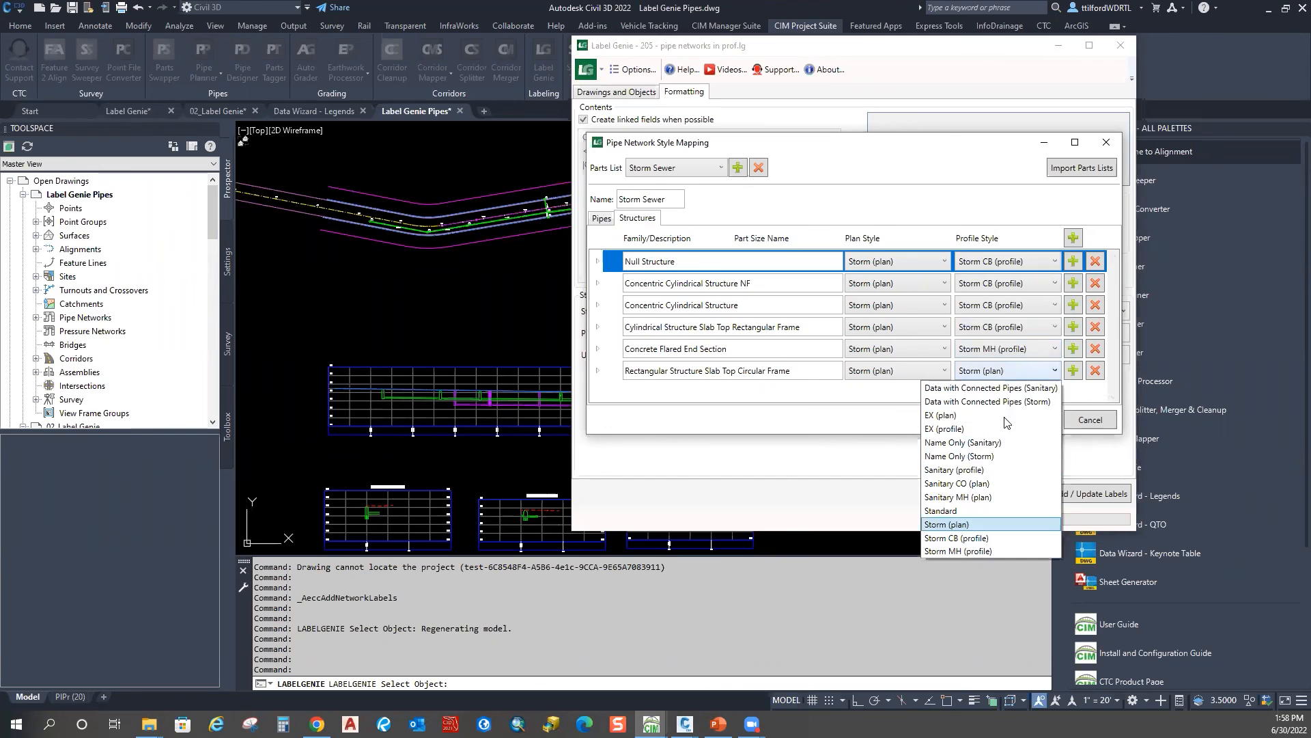
click(971, 538)
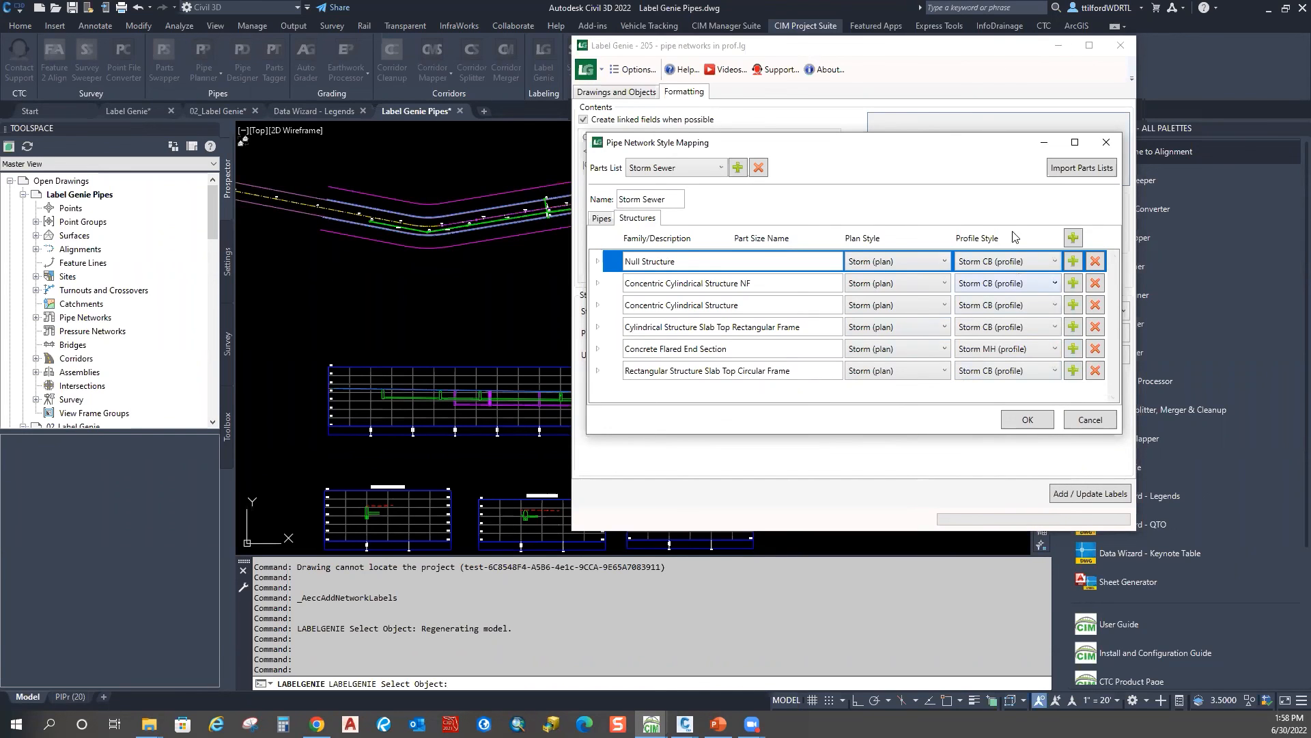
click(1026, 419)
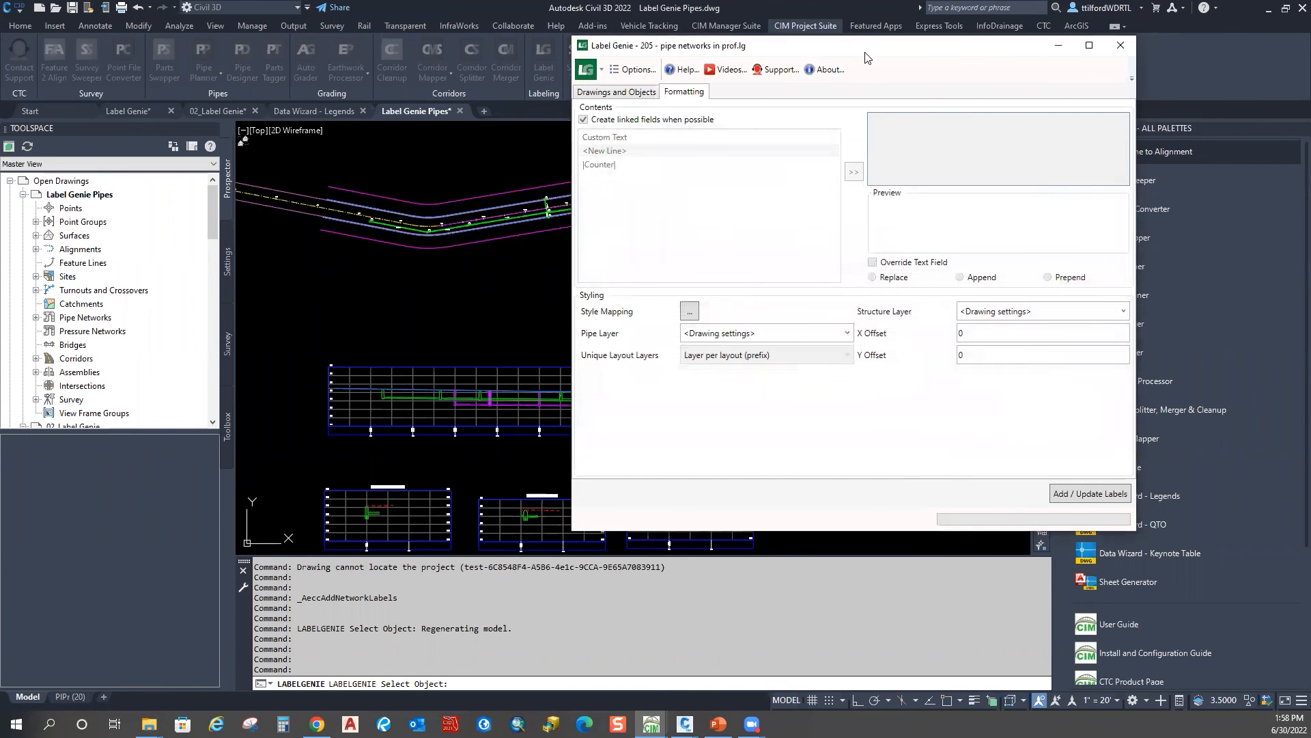
drag(864, 55, 984, 33)
Step: Check the 88-object count, then add the template 205 labels to the profile views
click(750, 71)
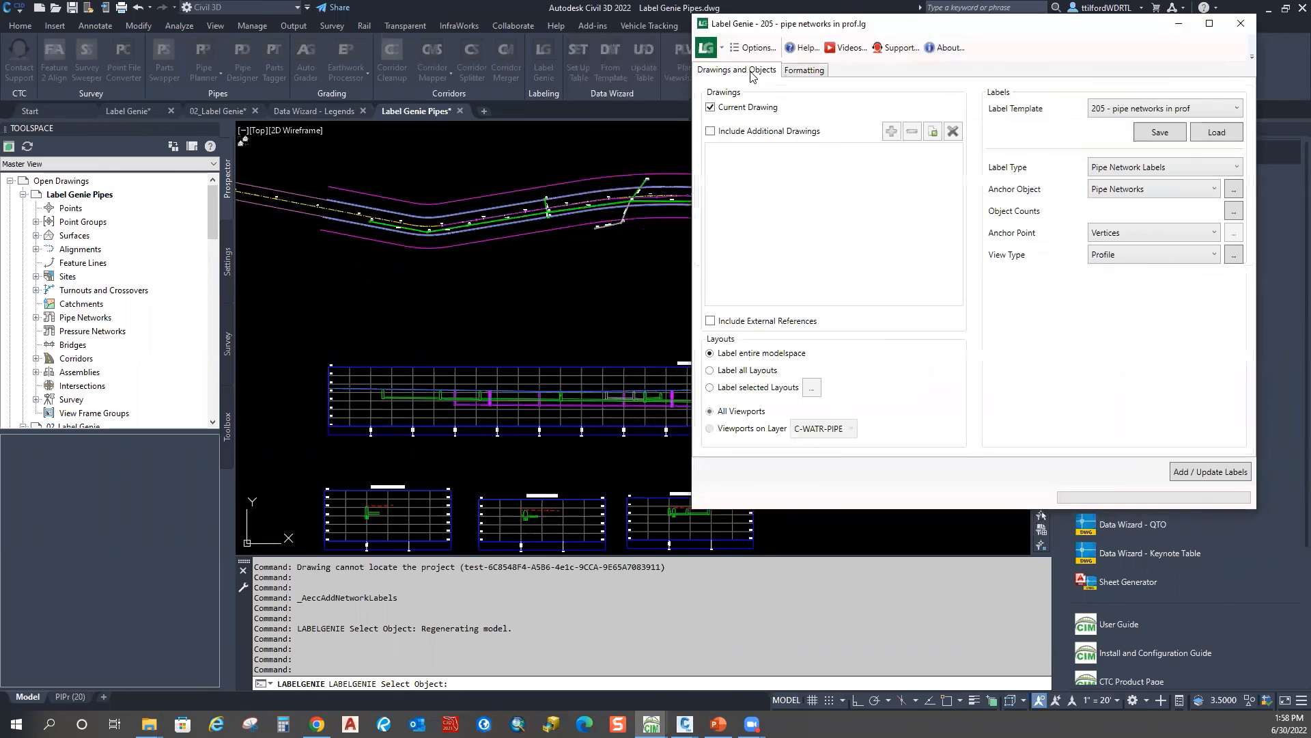
click(1234, 217)
click(1017, 298)
drag(984, 33, 1052, 53)
click(1274, 492)
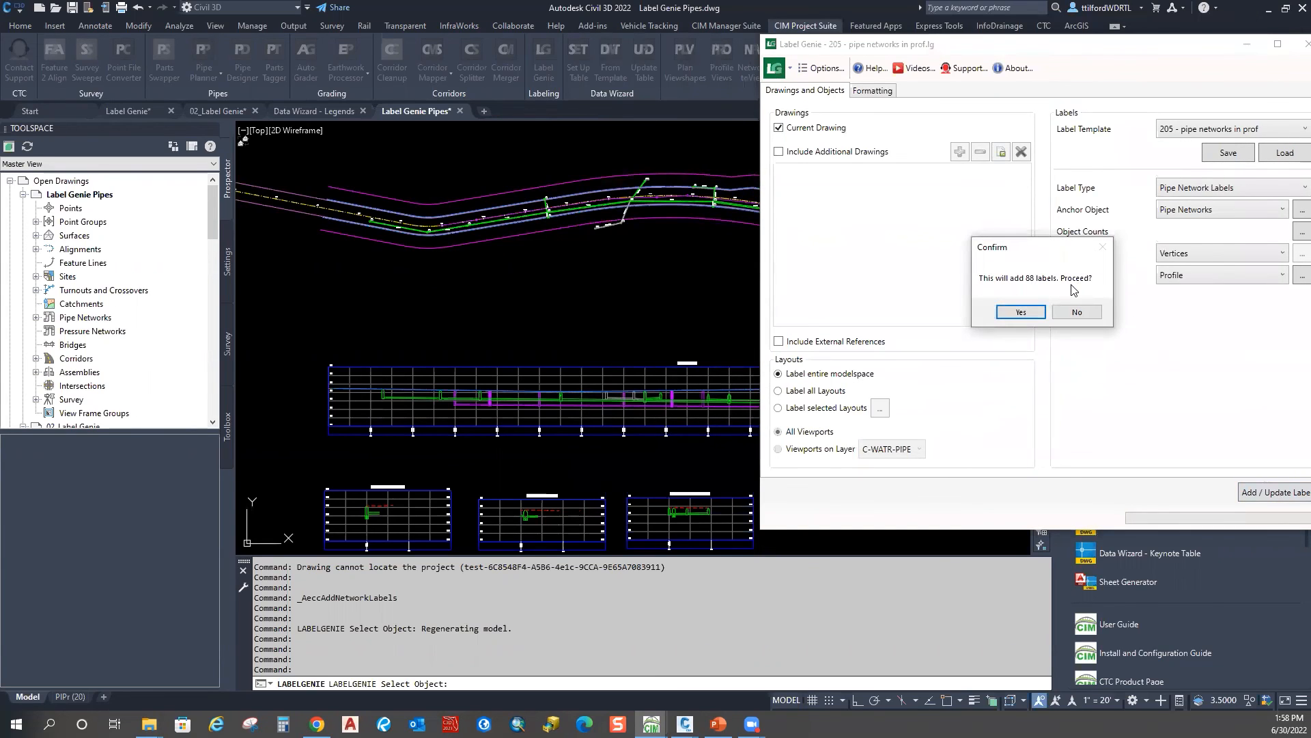
click(1031, 313)
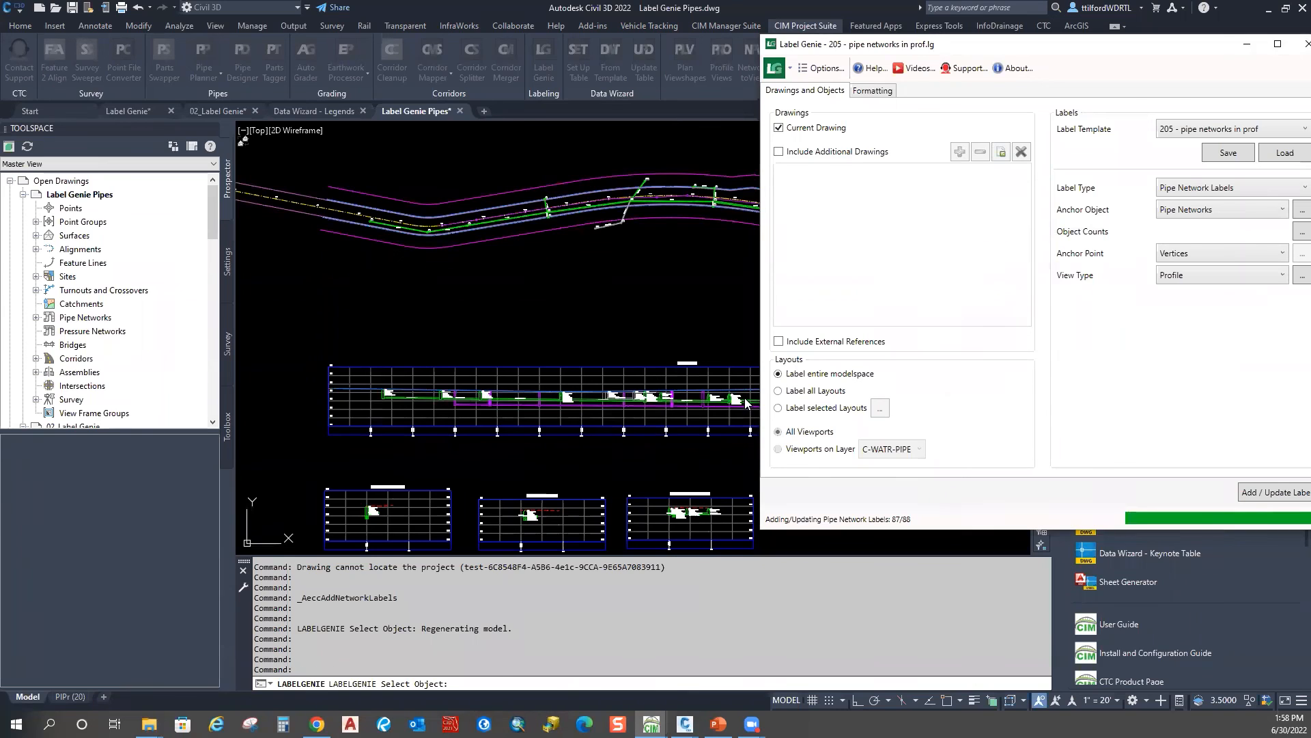
click(1139, 367)
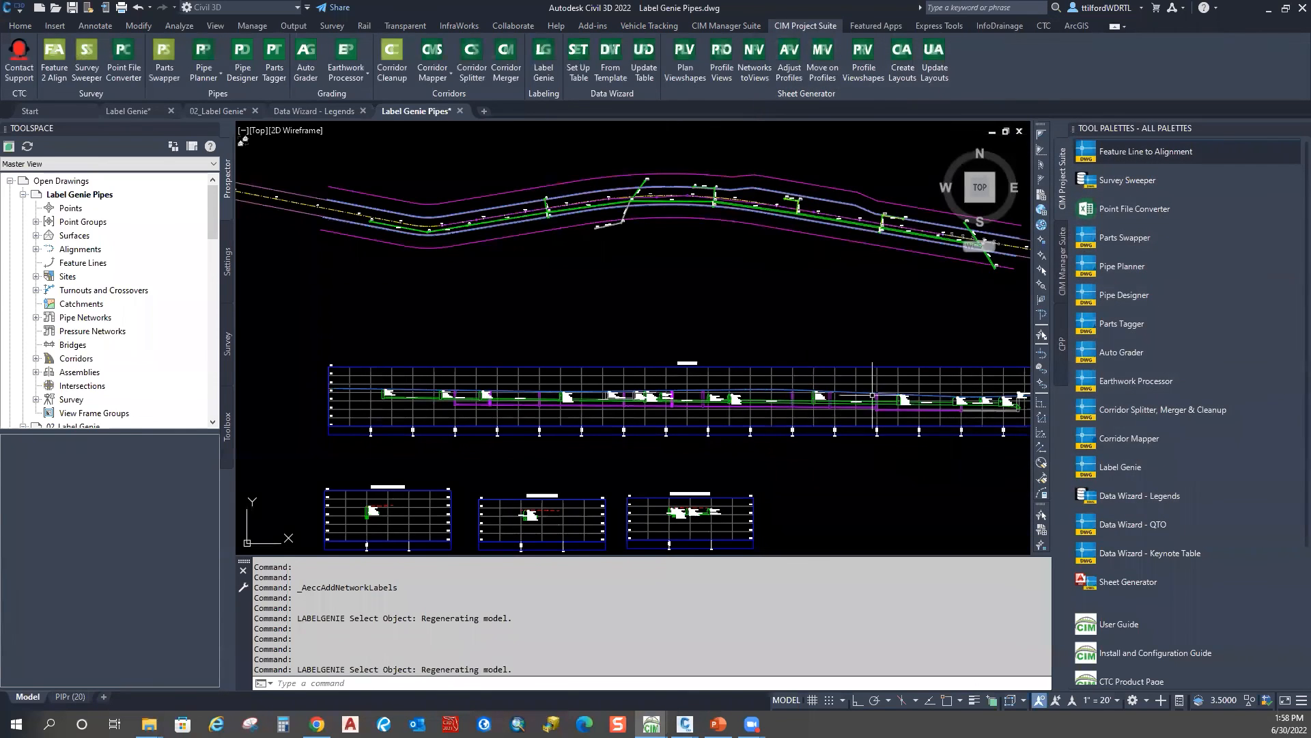
Step: Move the structure label below the profile title and grab the 30' of 24" @ 0.34% pipe label
scroll(415, 330, up, 5)
scroll(414, 330, up, 4)
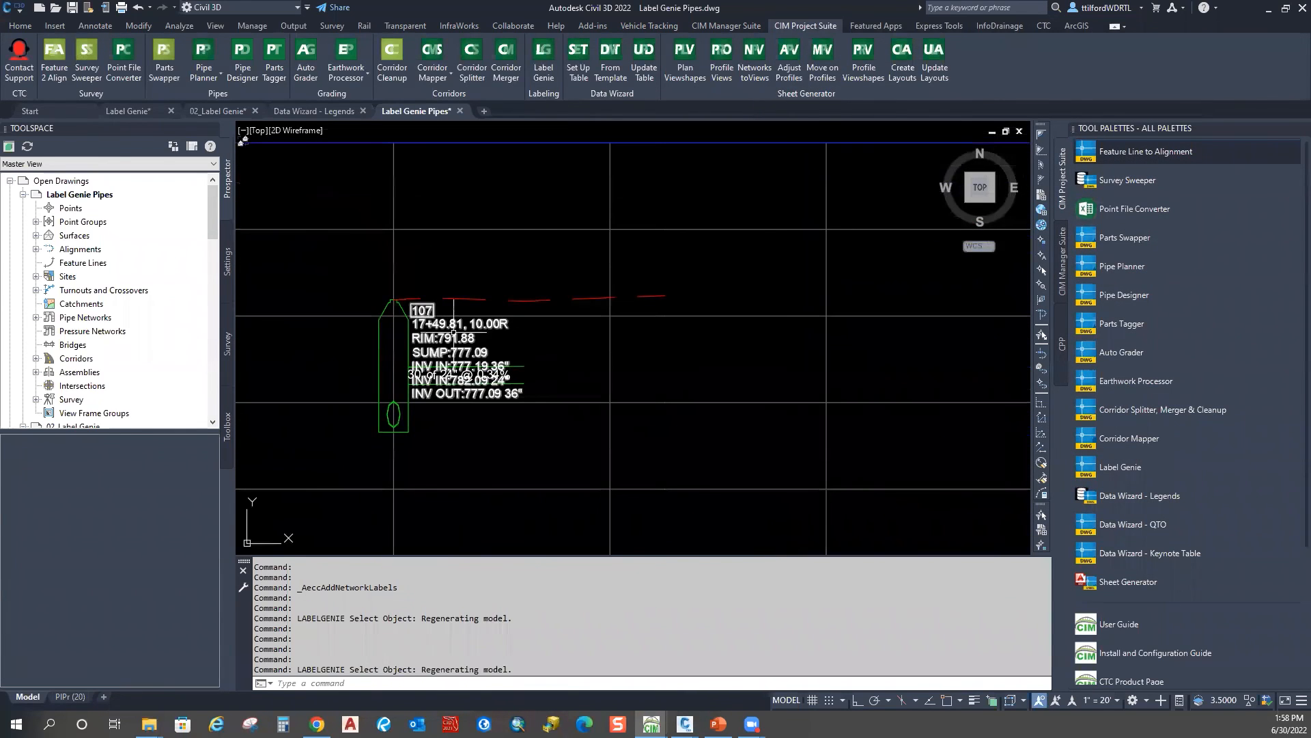
click(396, 289)
click(393, 299)
middle_drag(448, 227, 422, 381)
click(402, 333)
scroll(436, 314, down, 4)
scroll(448, 416, up, 6)
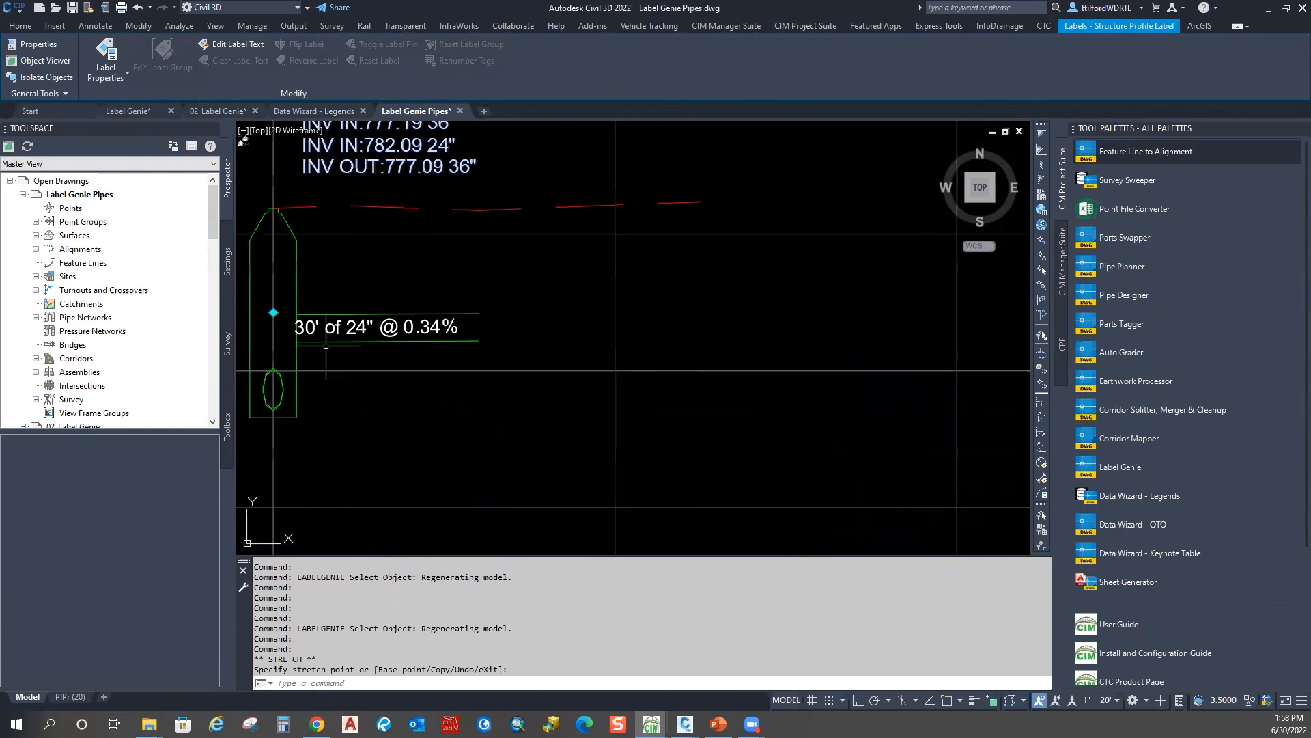
click(376, 326)
click(375, 326)
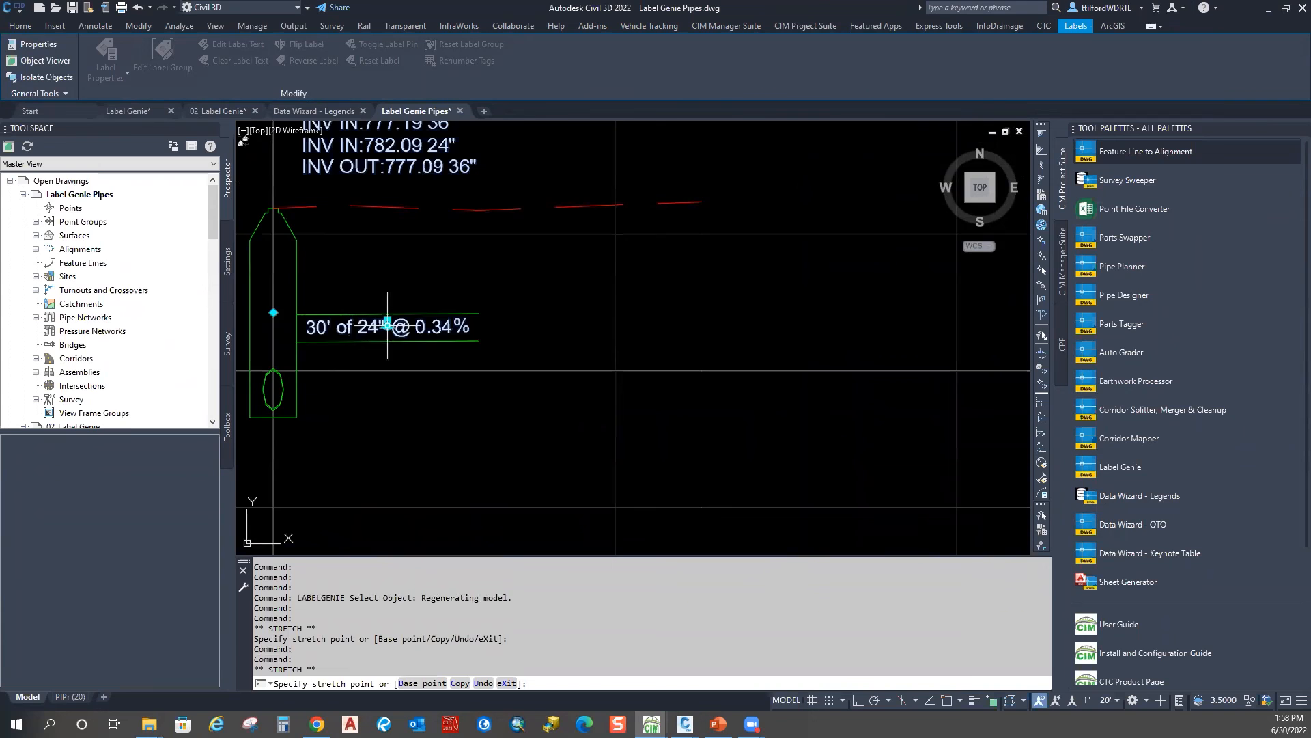
Step: Pan and zoom across the lateral and Main PROFILE views to review the new labels
scroll(328, 303, down, 6)
middle_drag(740, 324, 506, 340)
scroll(505, 340, up, 6)
scroll(519, 332, down, 8)
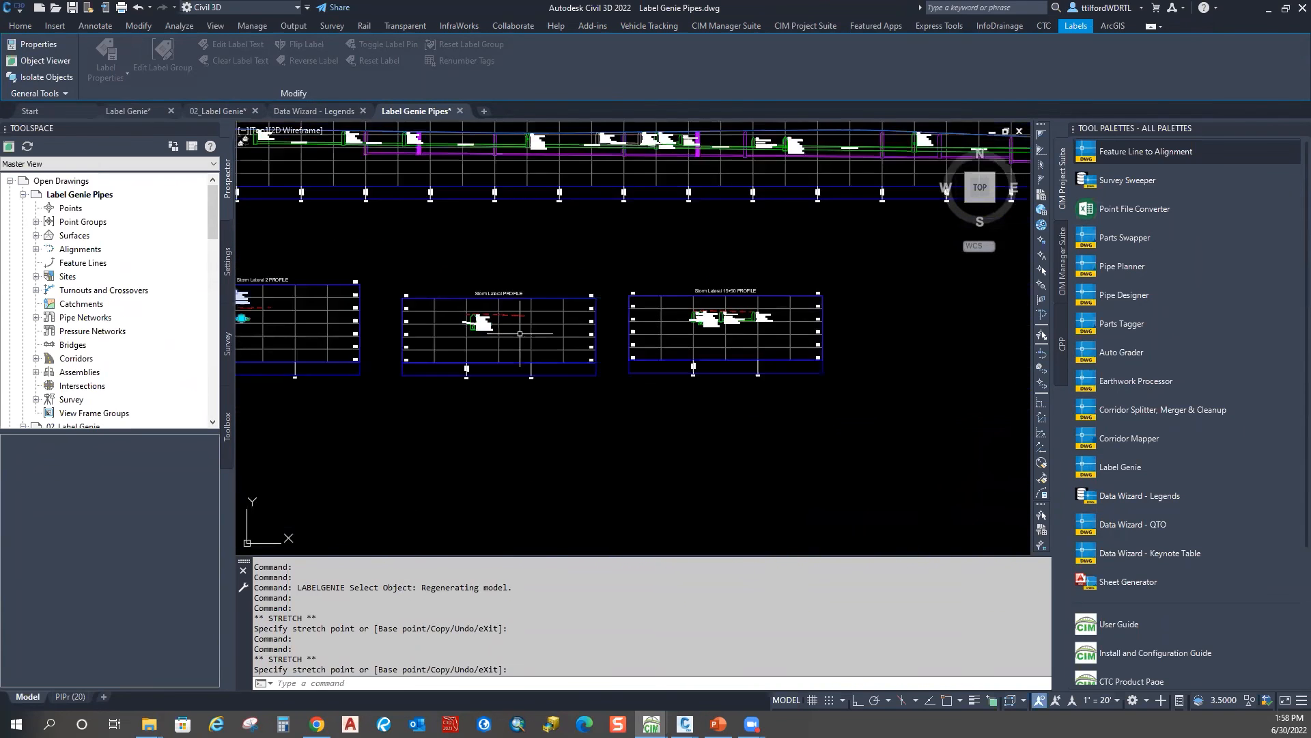
middle_drag(802, 343, 637, 392)
middle_drag(885, 218, 470, 409)
scroll(609, 306, down, 2)
middle_drag(795, 255, 470, 409)
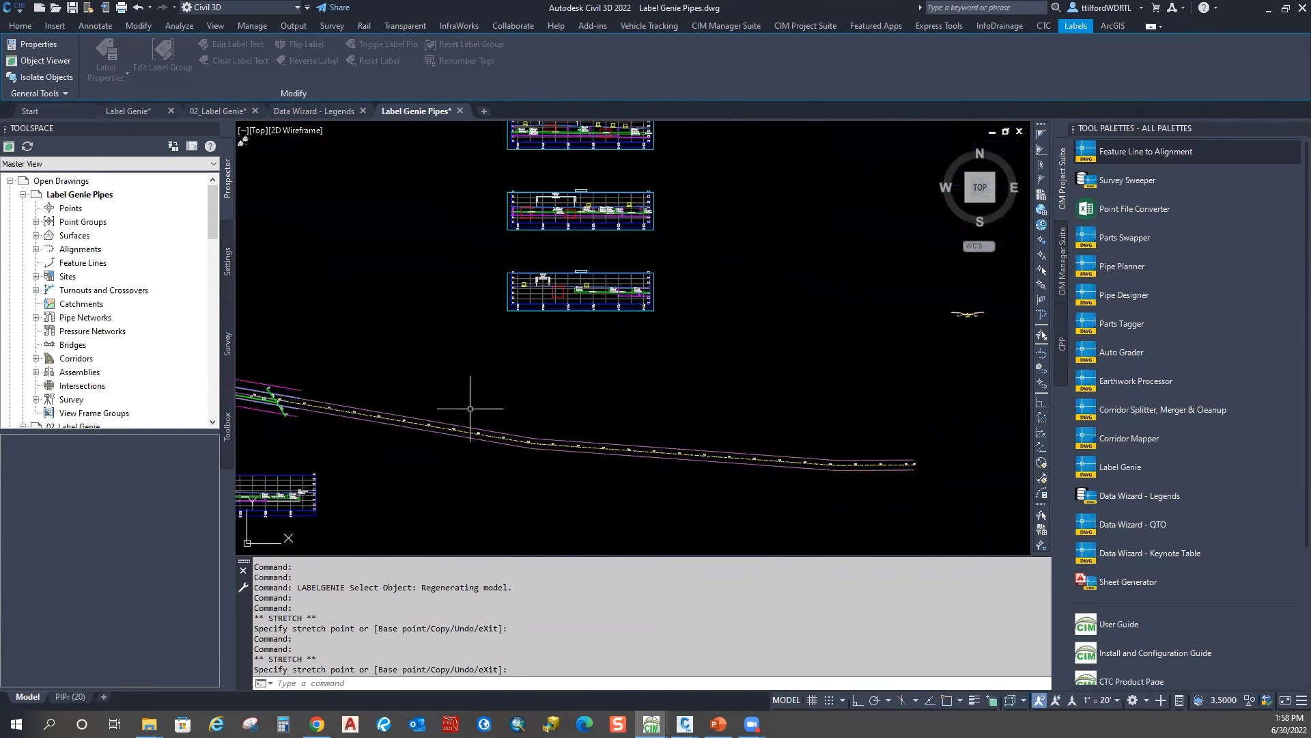
scroll(557, 277, up, 3)
scroll(582, 315, down, 1)
middle_drag(597, 194, 649, 417)
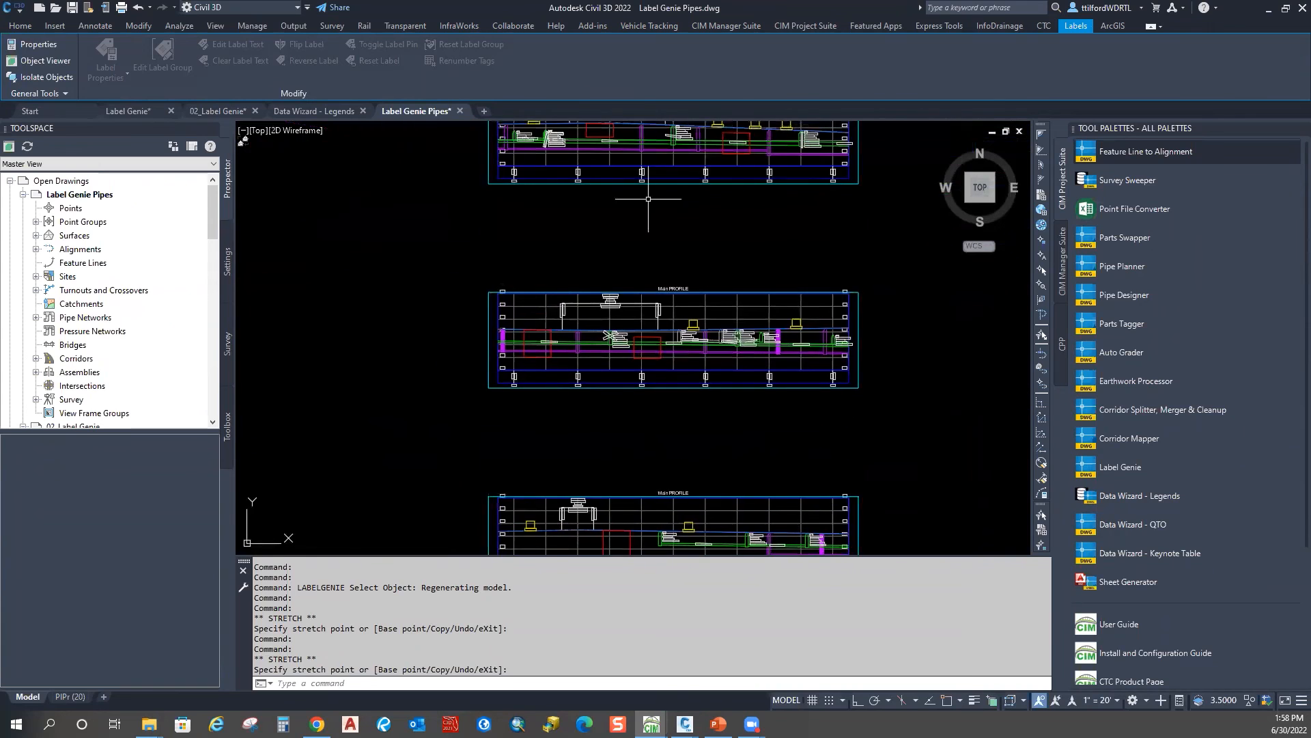
middle_drag(649, 198, 607, 419)
middle_drag(612, 186, 614, 463)
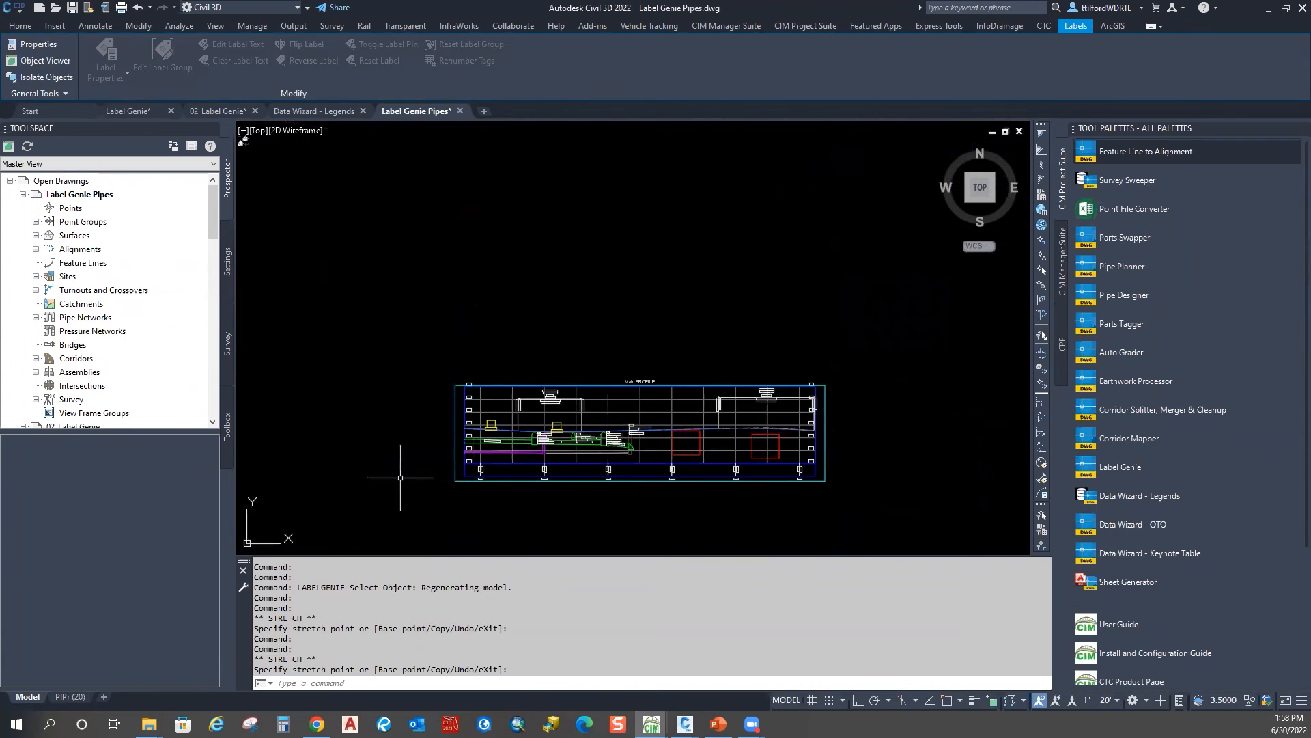
scroll(381, 439, down, 4)
scroll(381, 439, down, 2)
mouse_move(381, 439)
middle_down()
mouse_move(589, 381)
mouse_move(683, 252)
middle_up()
middle_drag(418, 398, 498, 251)
scroll(510, 342, up, 4)
middle_drag(525, 318, 523, 389)
scroll(523, 389, down, 2)
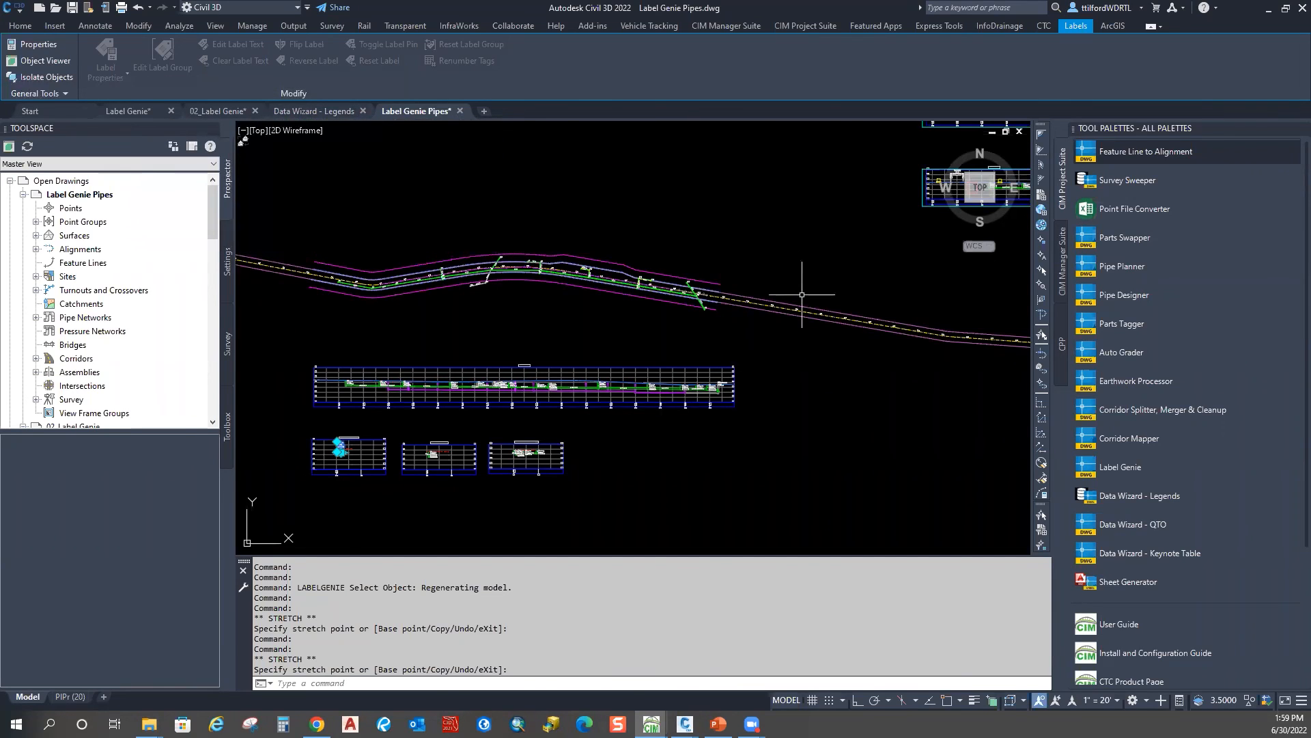
Step: Switch to PowerPoint and run the slide show through to the Thank You slide
key(alt+Tab)
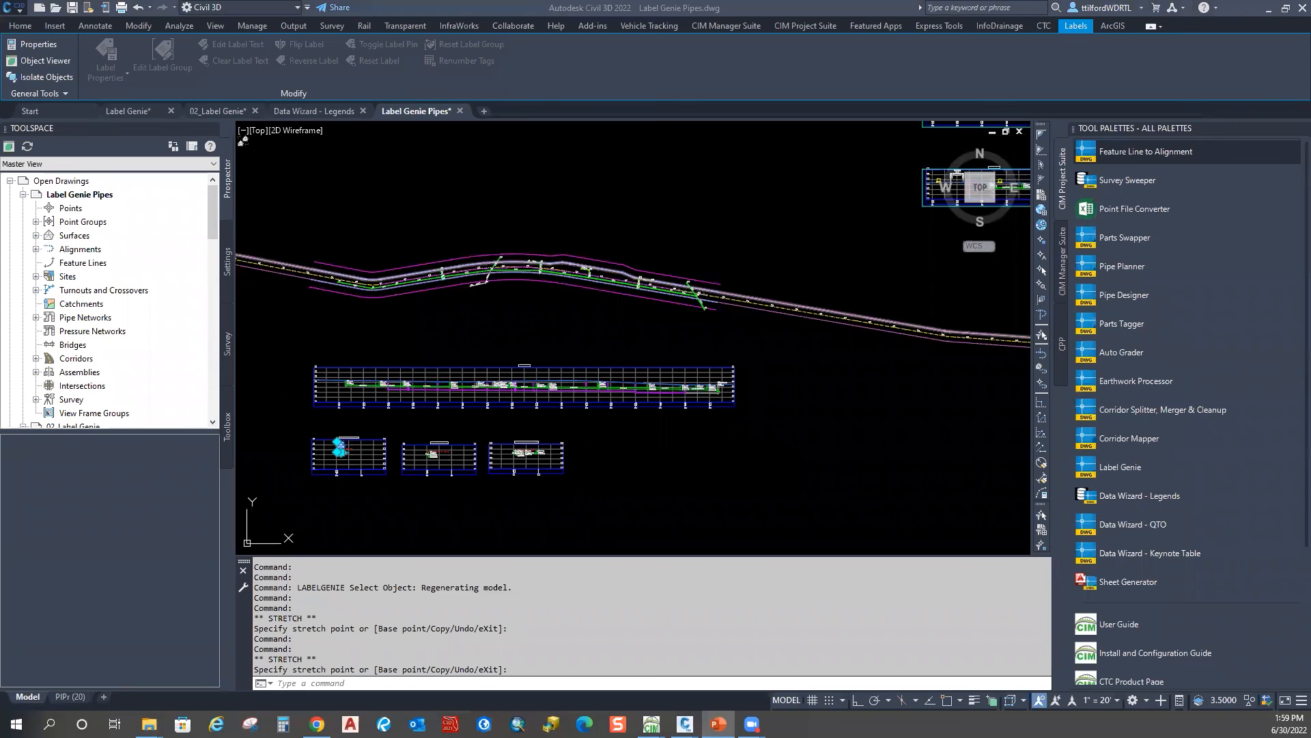
key(shift+F5)
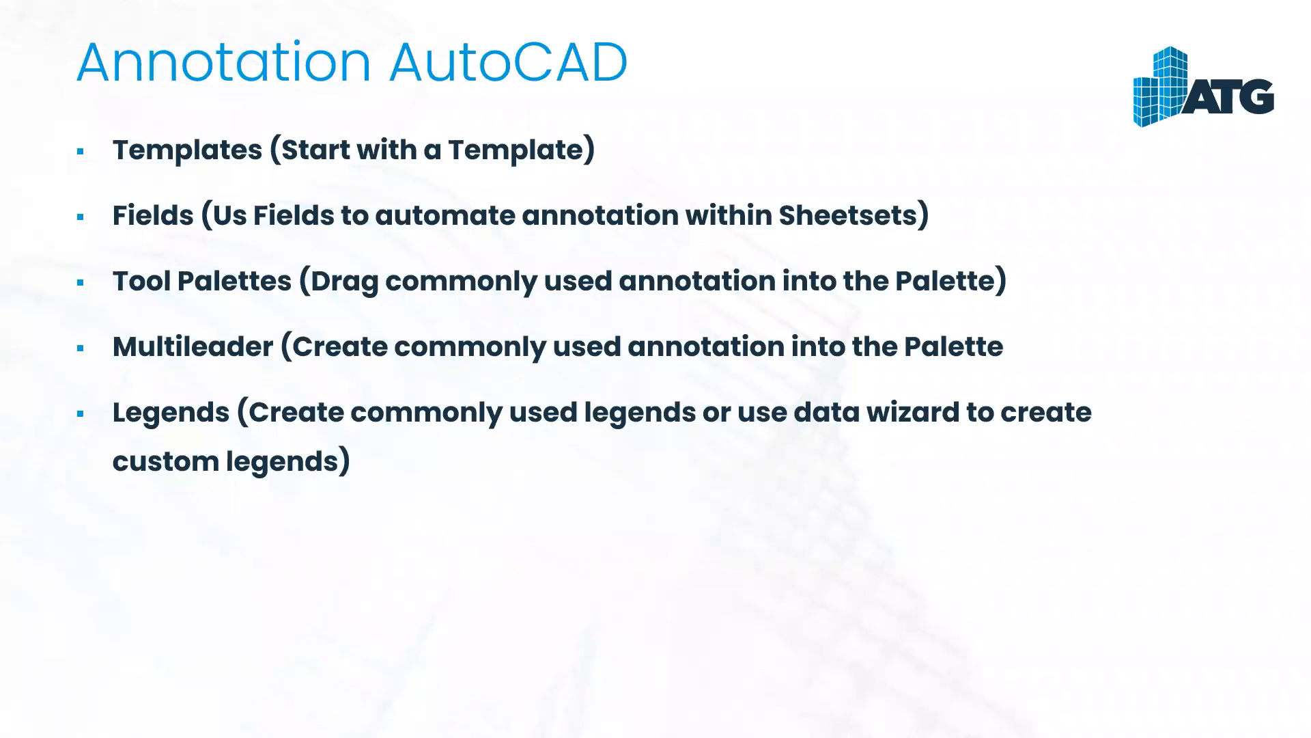
key(Right)
key(Right)
key(Right)
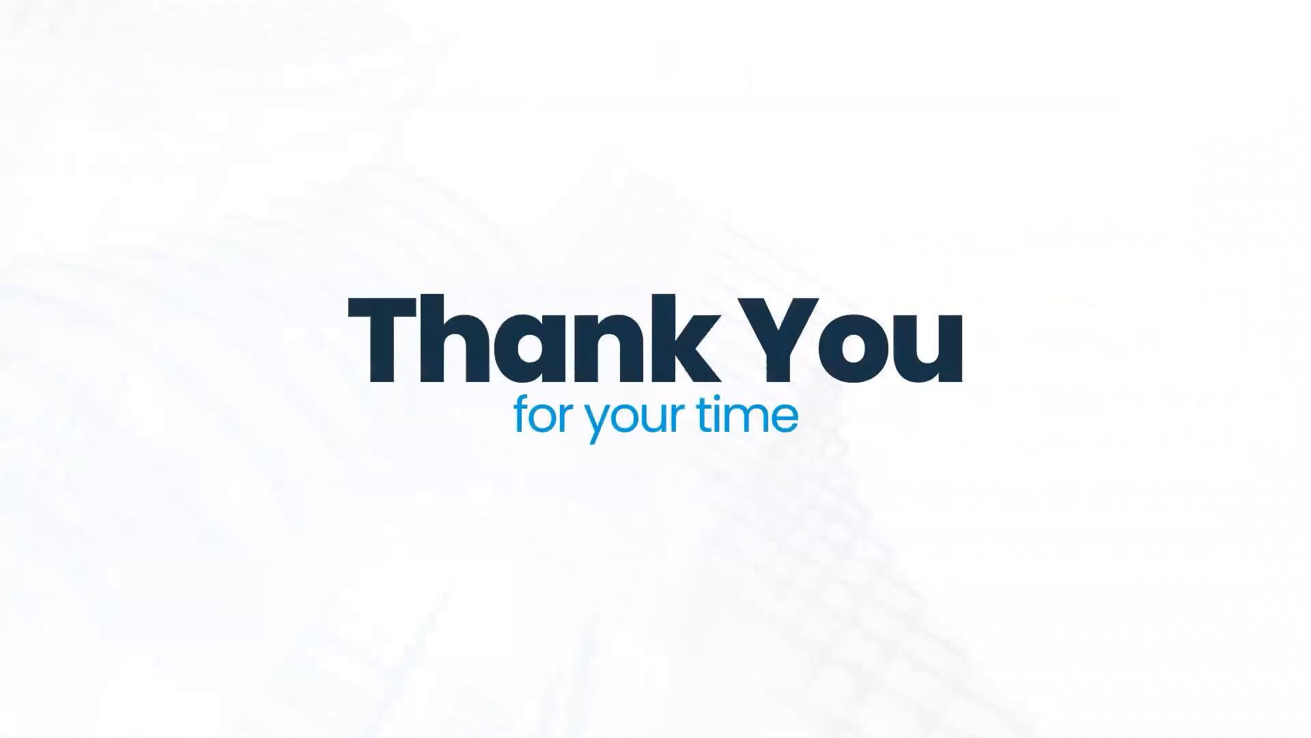